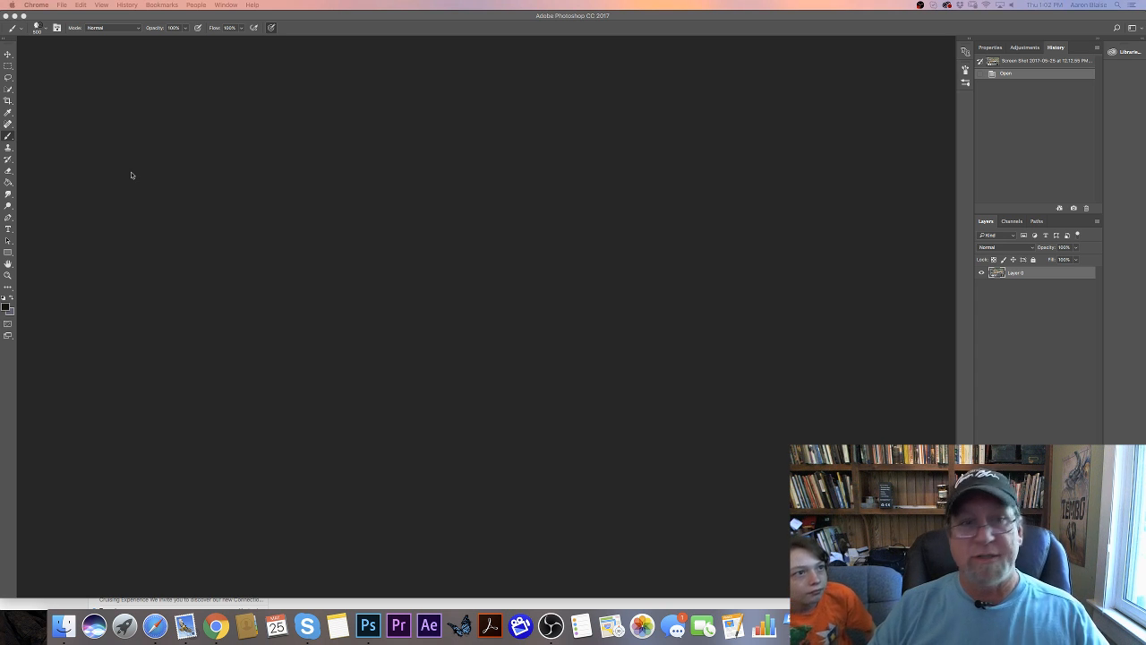
# - Arrange the four big-cat field sketch images in the workspace to examine them side by side
pyautogui.click(255, 166)
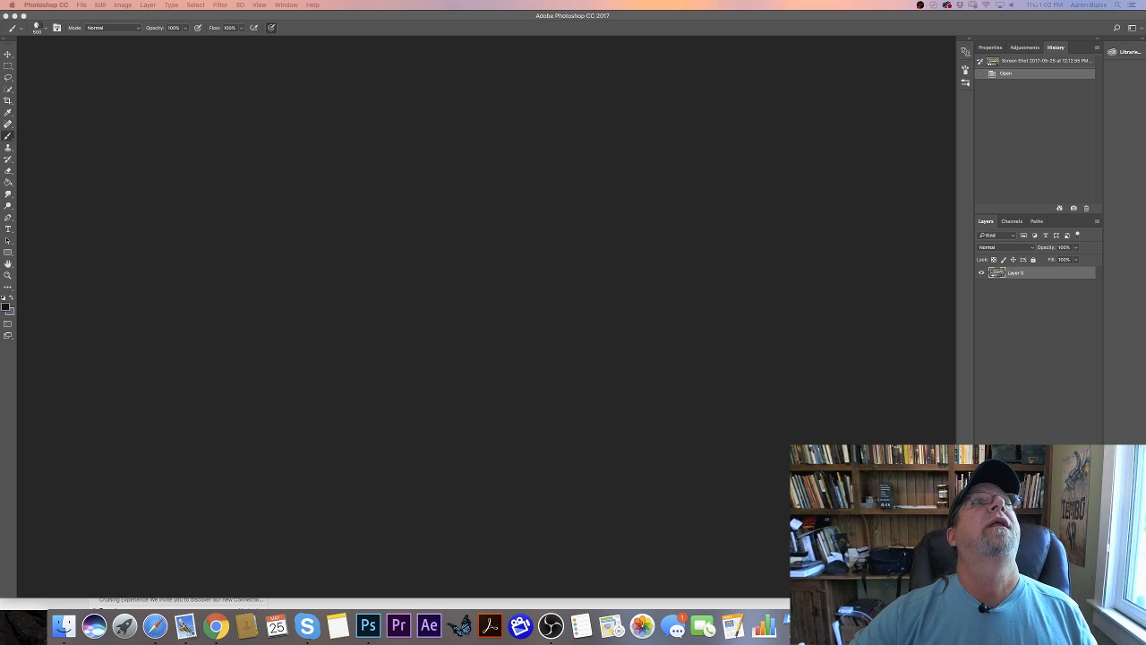
pyautogui.moveTo(62, 0); pyautogui.dragTo(227, 49)
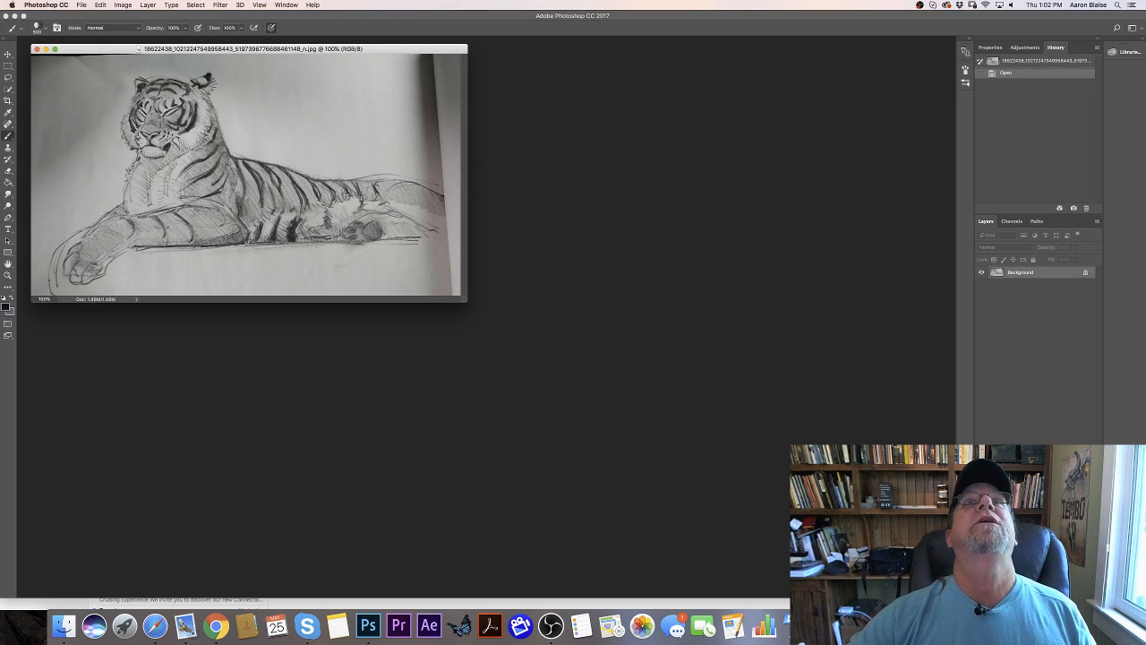
pyautogui.moveTo(537, 0); pyautogui.dragTo(591, 47)
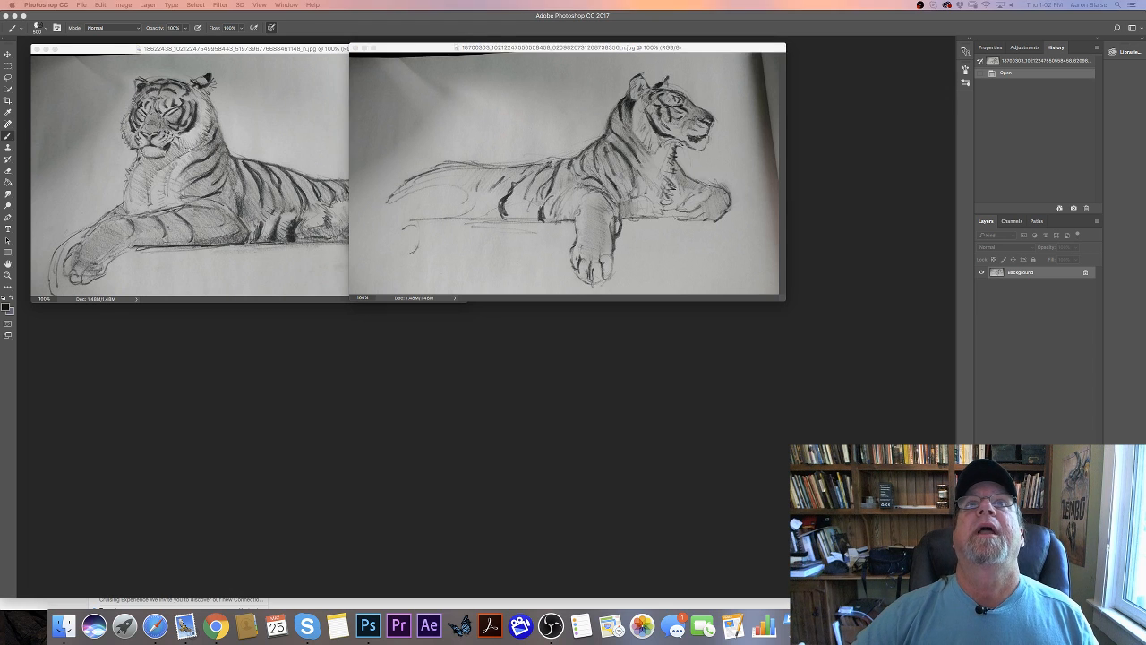
pyautogui.moveTo(743, 0); pyautogui.dragTo(426, 298)
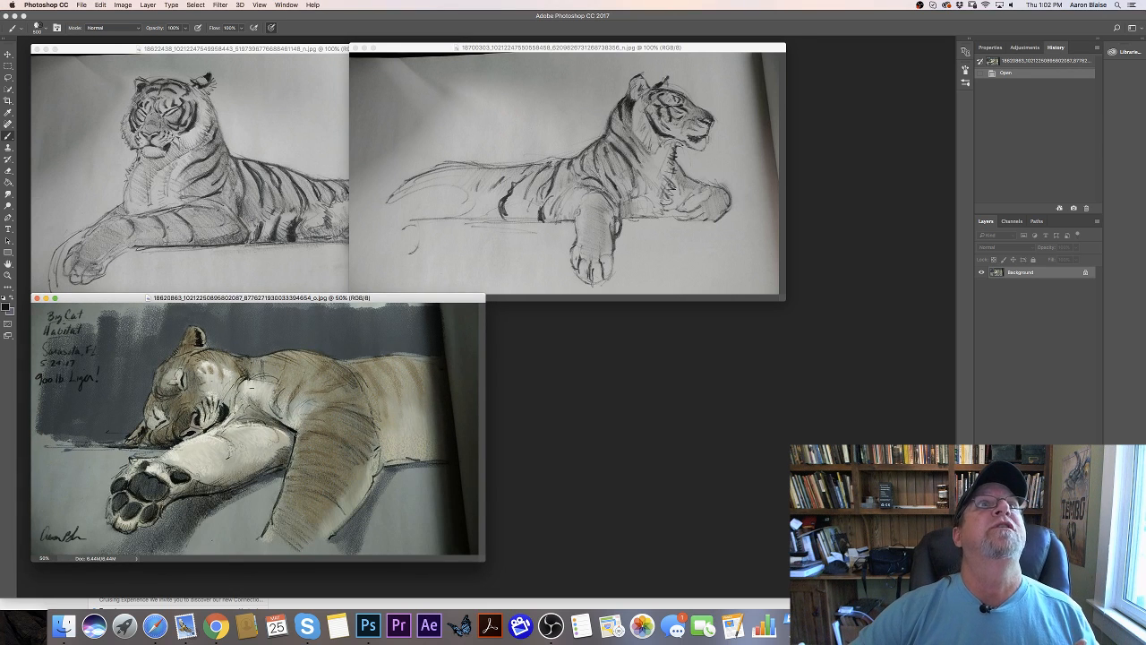
pyautogui.moveTo(457, 0); pyautogui.dragTo(811, 299)
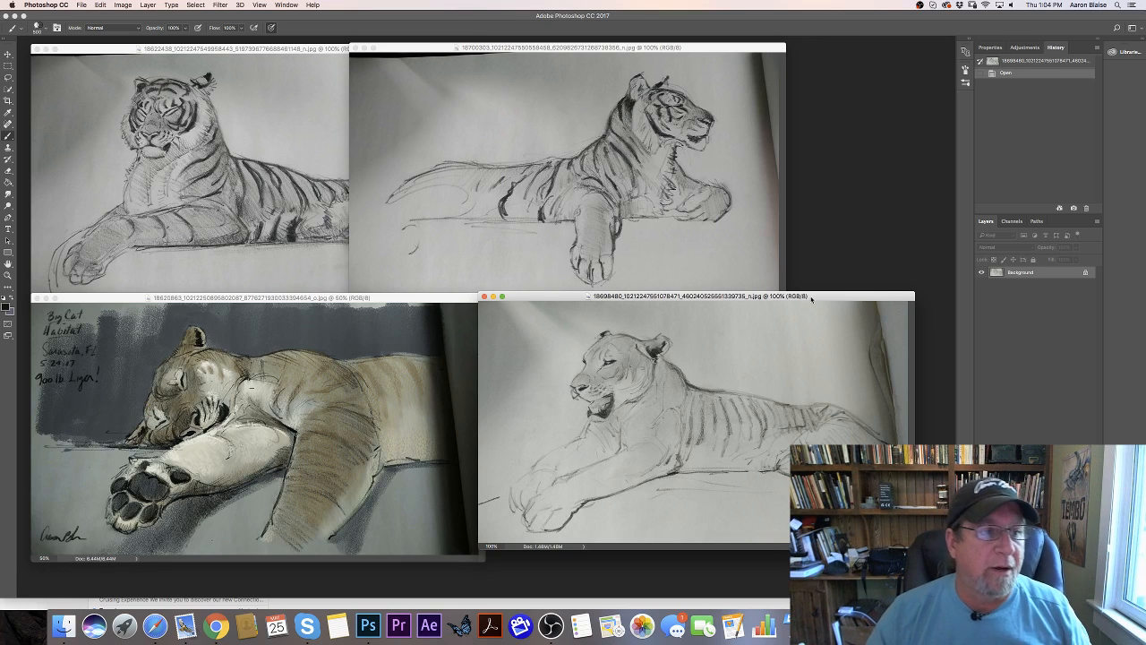
# - Undo the stray brush stroke on the first tiger sketch and clear all four sketch windows from the workspace
pyautogui.click(250, 50)
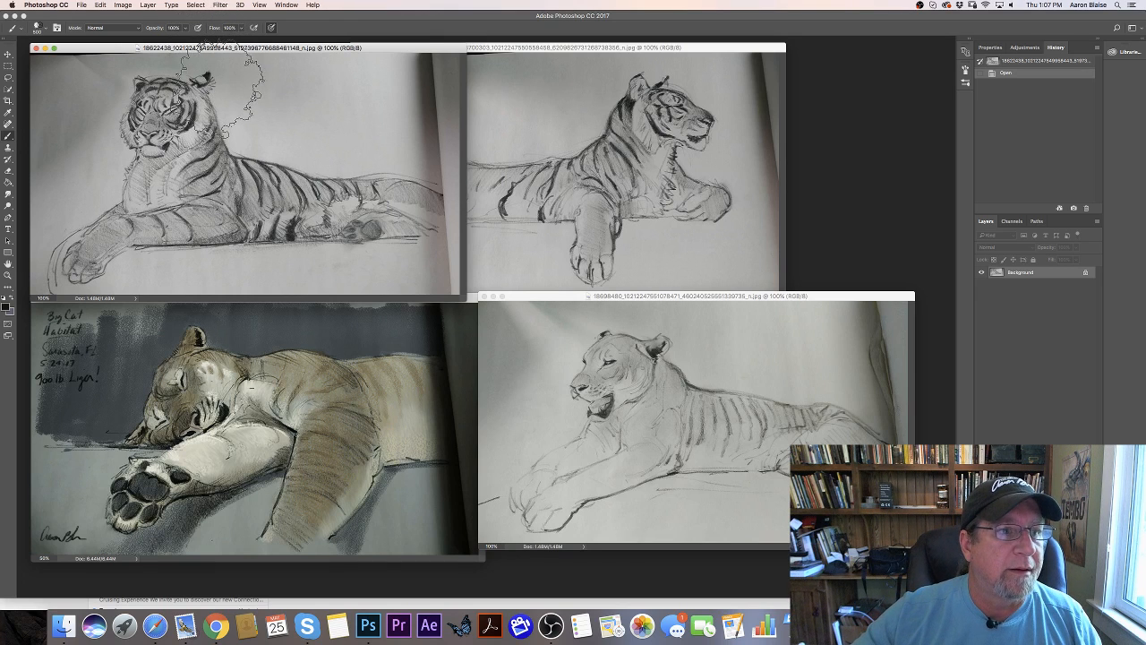
pyautogui.moveTo(222, 94); pyautogui.dragTo(250, 90)
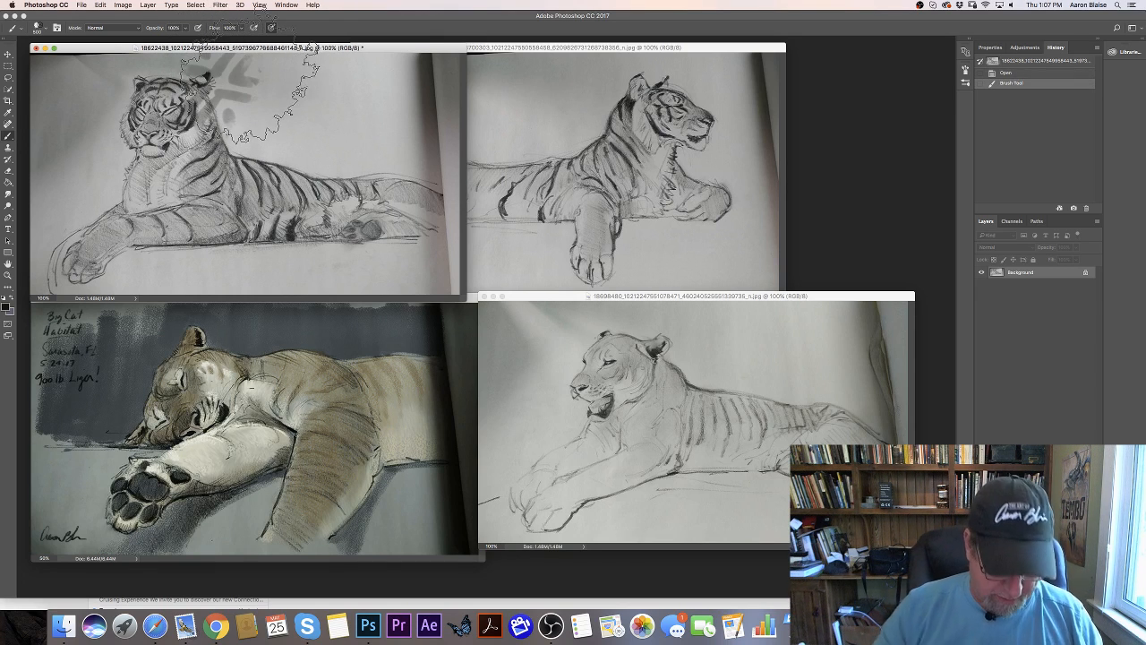
pyautogui.press('super+z')
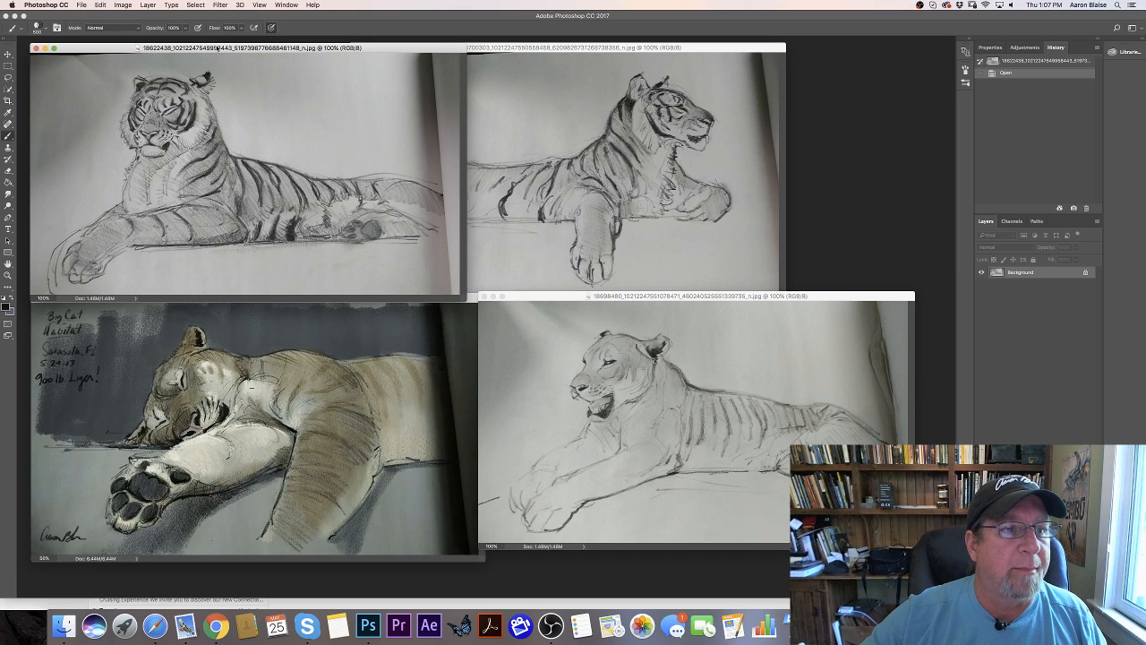
pyautogui.press('super+w')
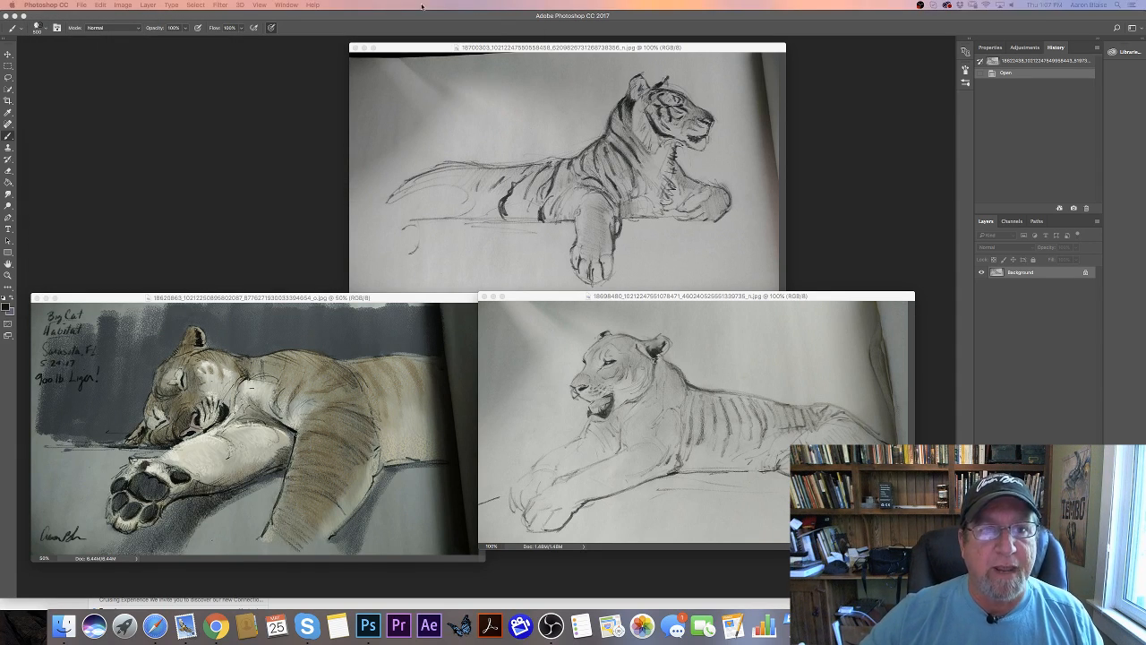
pyautogui.click(426, 51)
pyautogui.press('super+w')
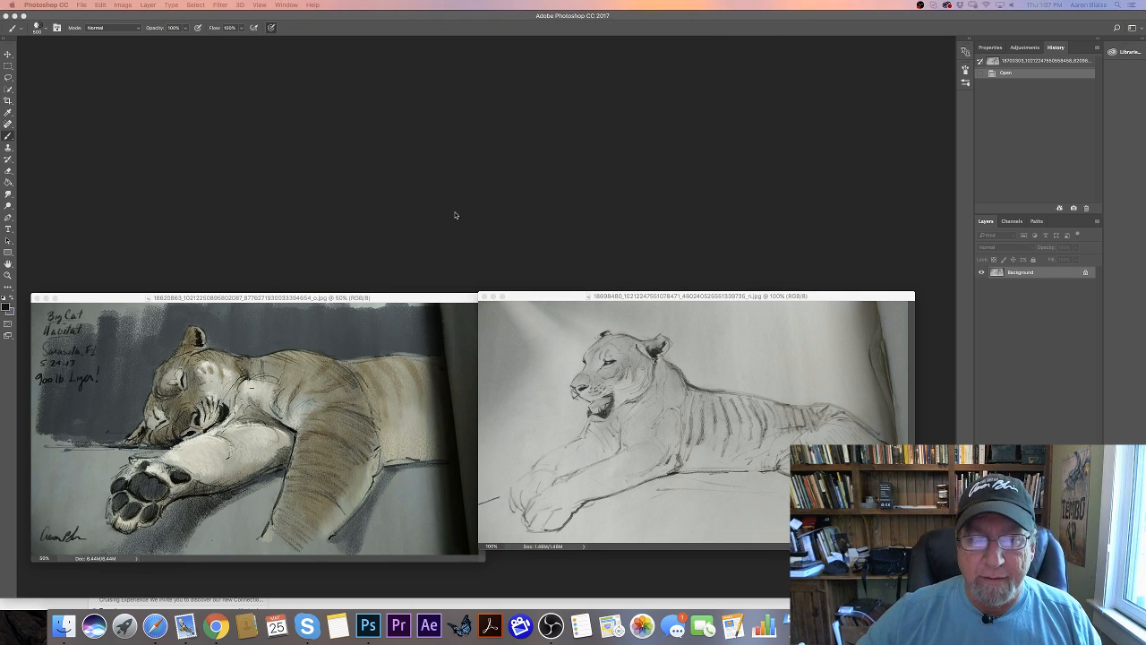
pyautogui.moveTo(669, 68); pyautogui.dragTo(673, 0)
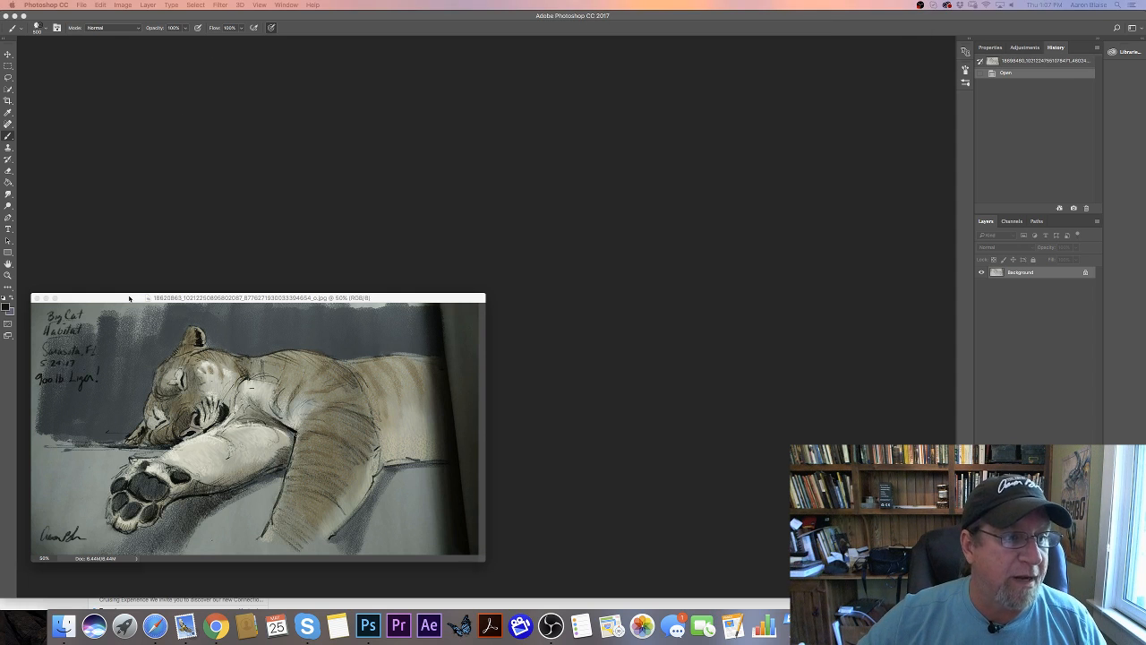
pyautogui.moveTo(129, 298)
pyautogui.mouseDown()
pyautogui.moveTo(667, 0)
pyautogui.moveTo(537, 0)
pyautogui.mouseUp()
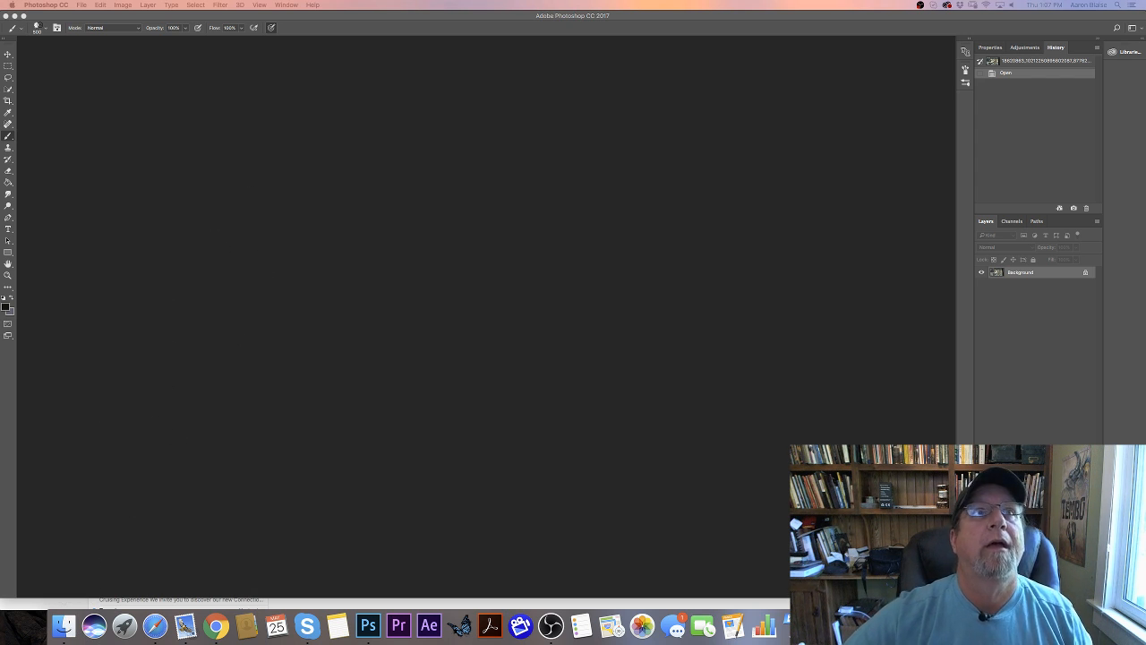
# - Switch to Finder, preview the tiger video 00017.MTS from the Desktop folder, and close the preview
pyautogui.moveTo(219, 2); pyautogui.dragTo(470, 188)
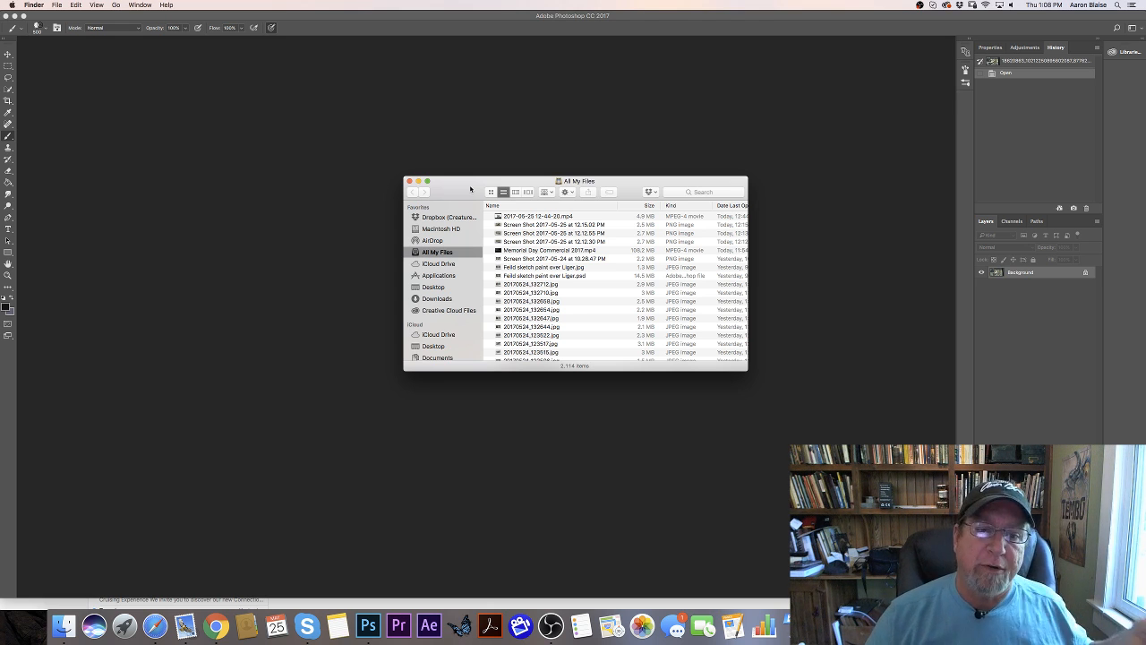
pyautogui.click(434, 287)
pyautogui.scroll(-3, 518, 269)
pyautogui.scroll(-1, 517, 270)
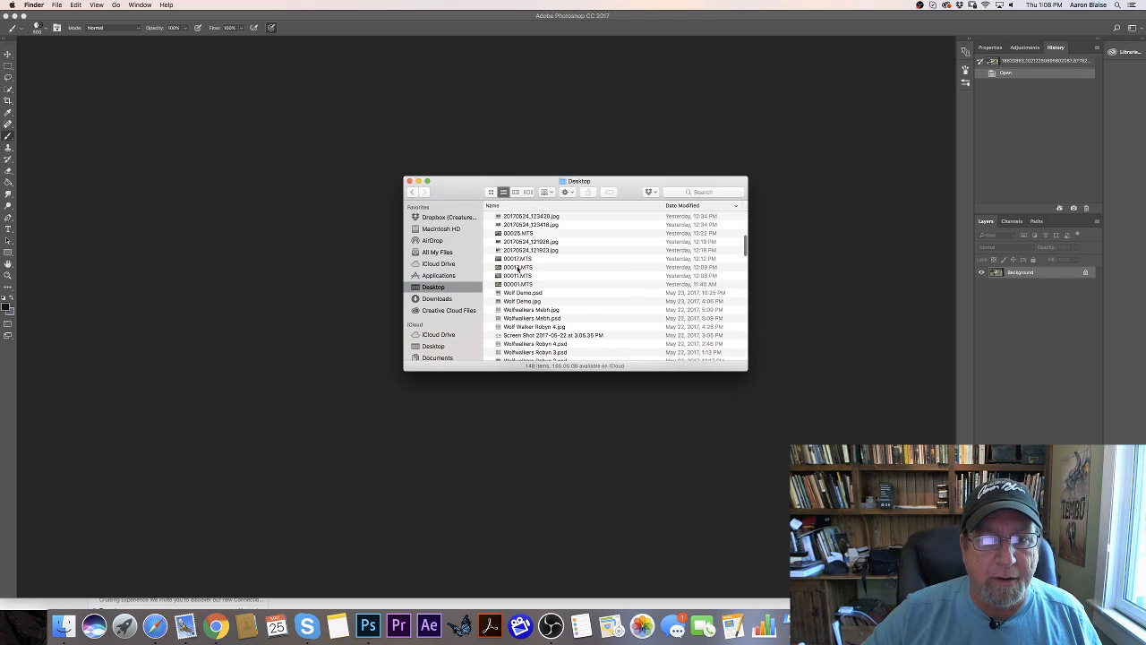
pyautogui.press('space')
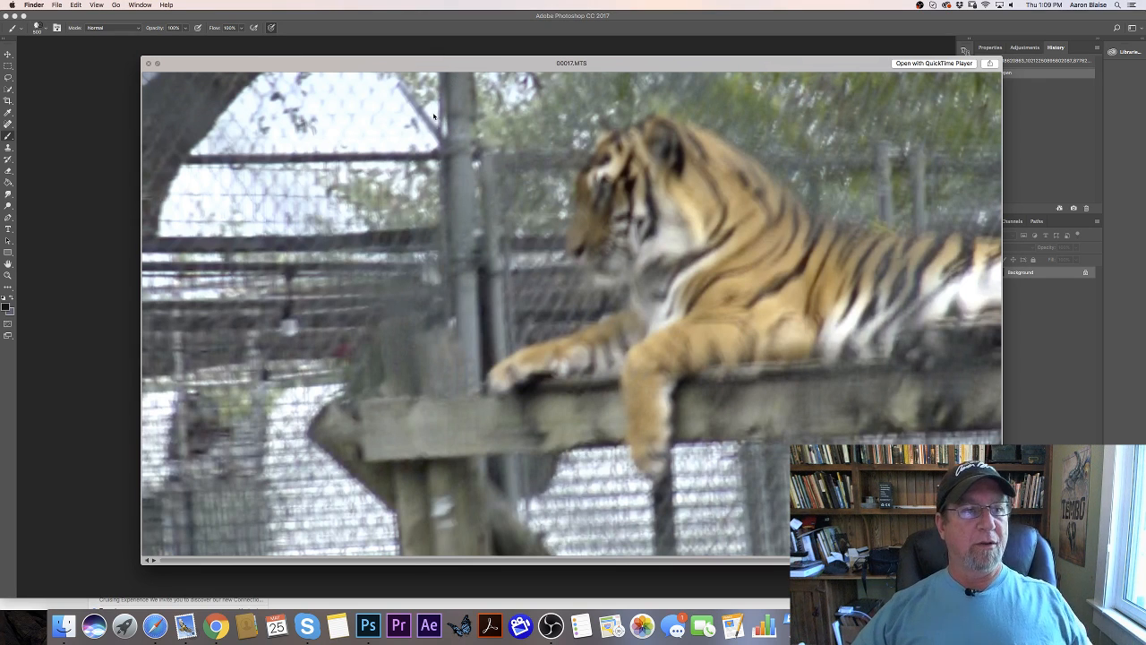
pyautogui.click(149, 64)
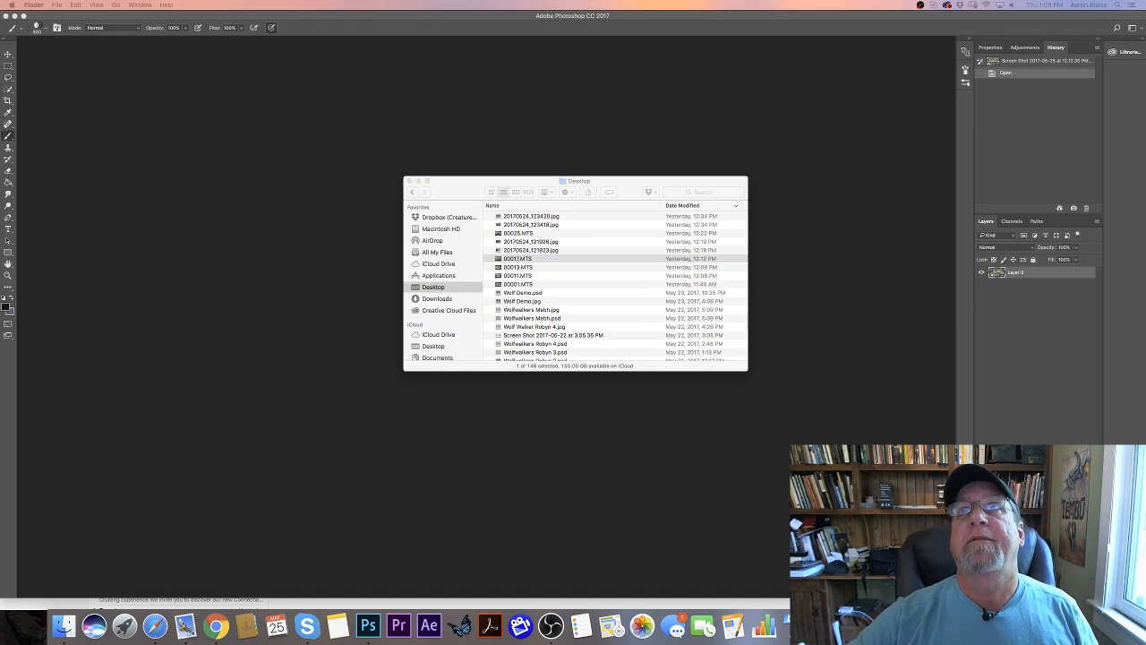
# - Bring the reclining tiger screenshot into the workspace to examine it and move it back out
pyautogui.moveTo(448, 2); pyautogui.dragTo(339, 137)
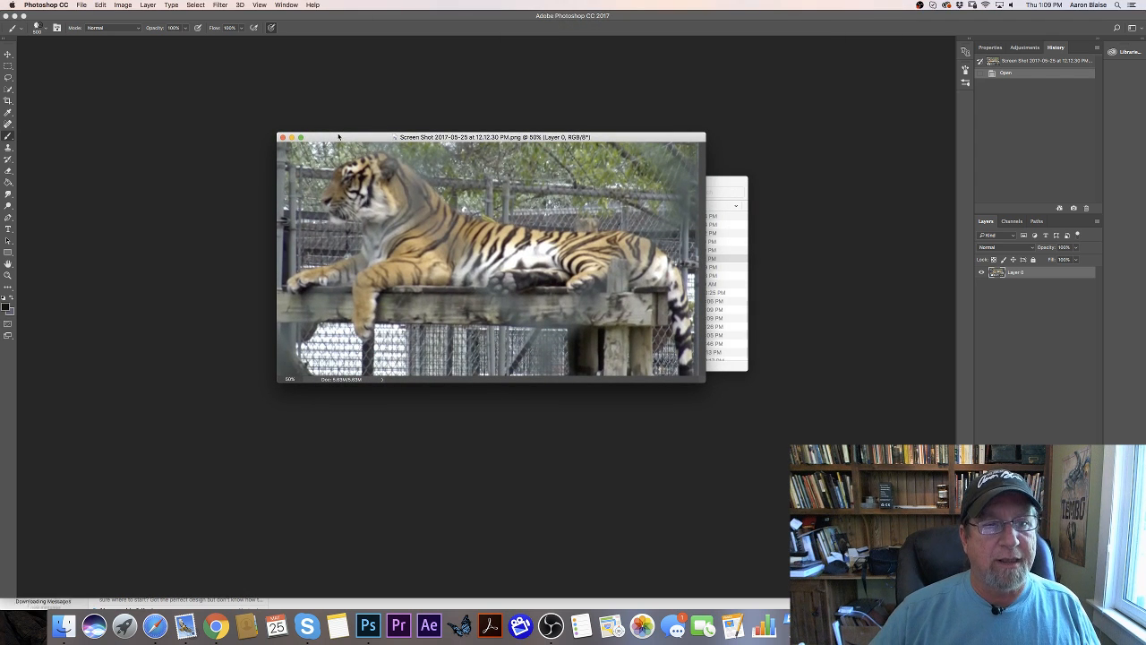
pyautogui.moveTo(338, 137); pyautogui.dragTo(722, 0)
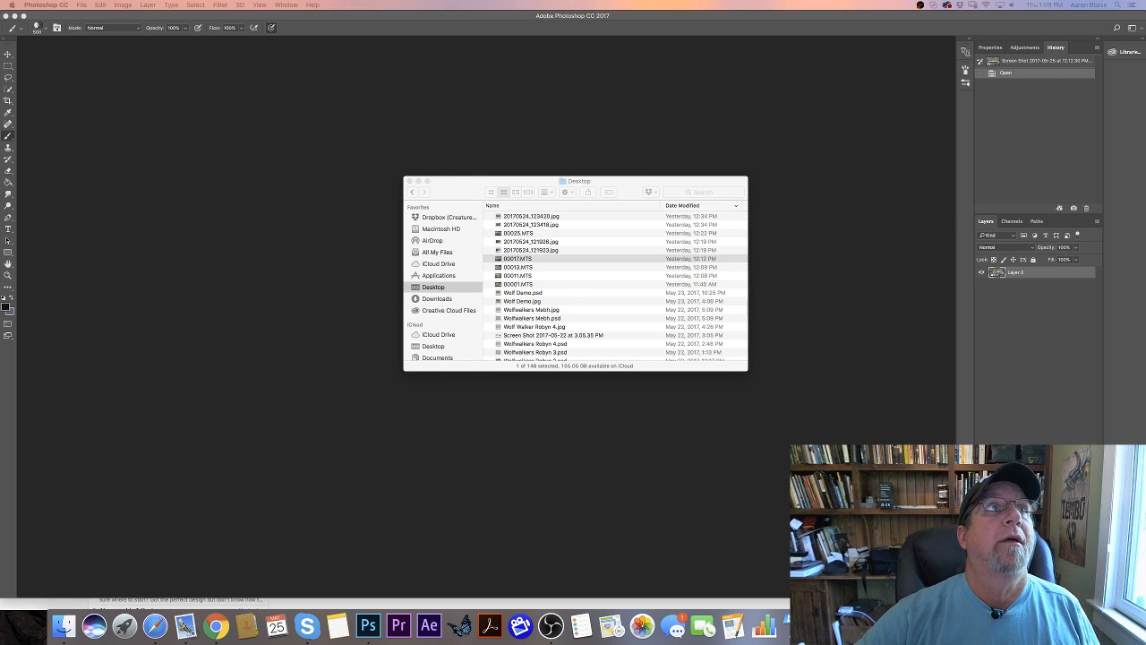
pyautogui.moveTo(82, 0); pyautogui.dragTo(116, 0)
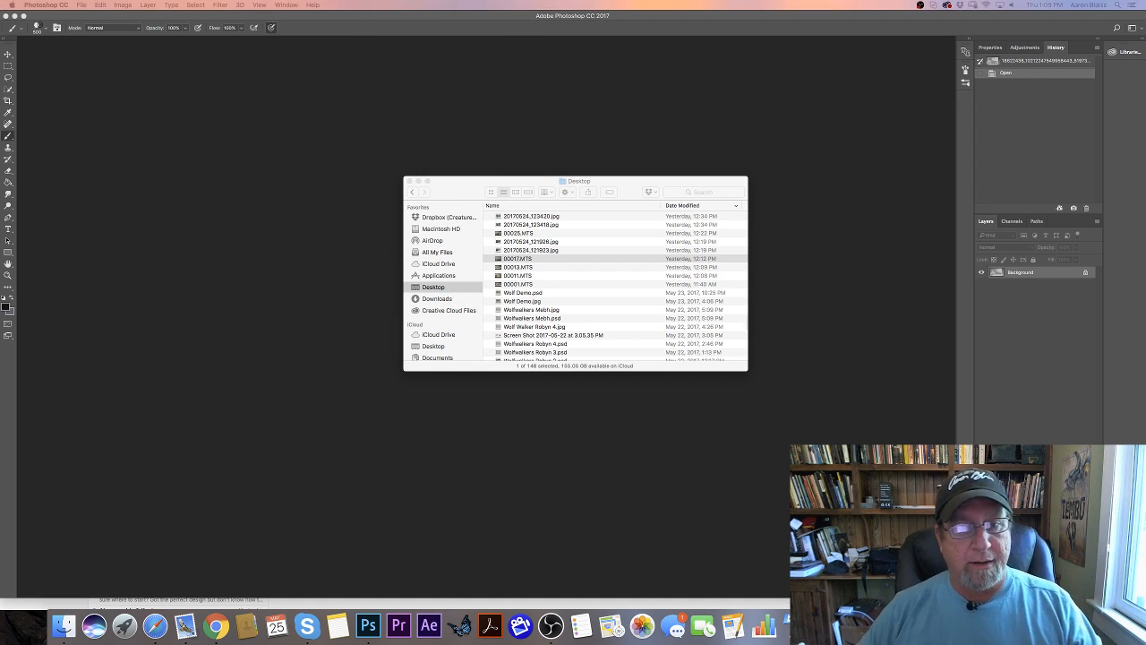
# - Create a new 20 × 16 inch, 300 ppi RGB document with a white background and fit it on screen
pyautogui.click(449, 426)
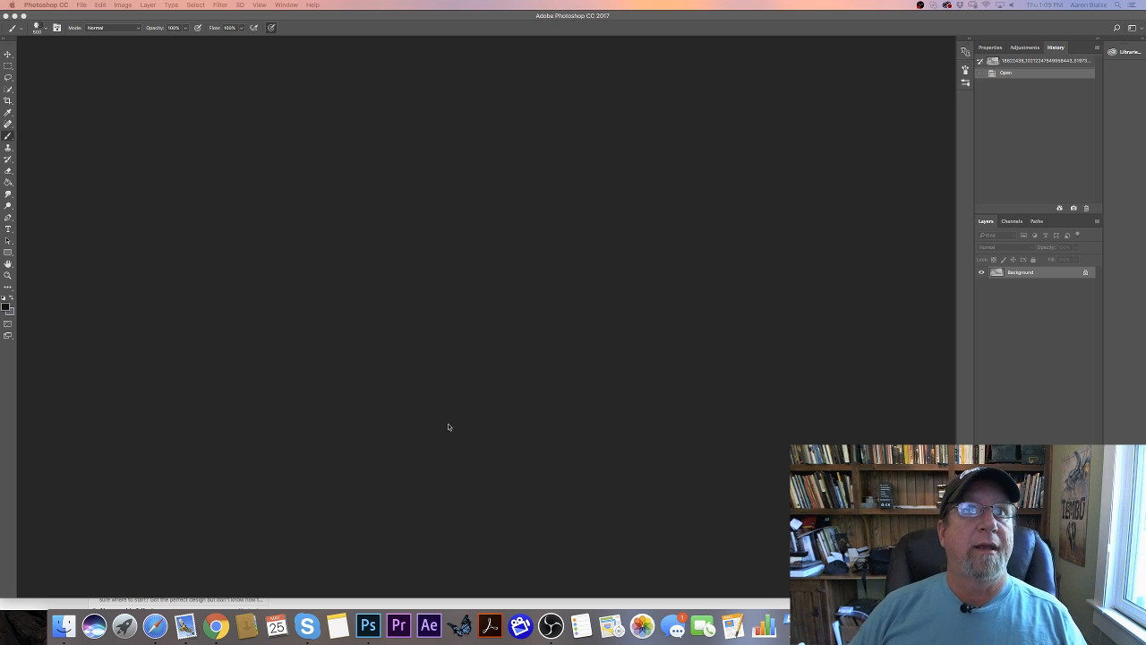
pyautogui.click(82, 5)
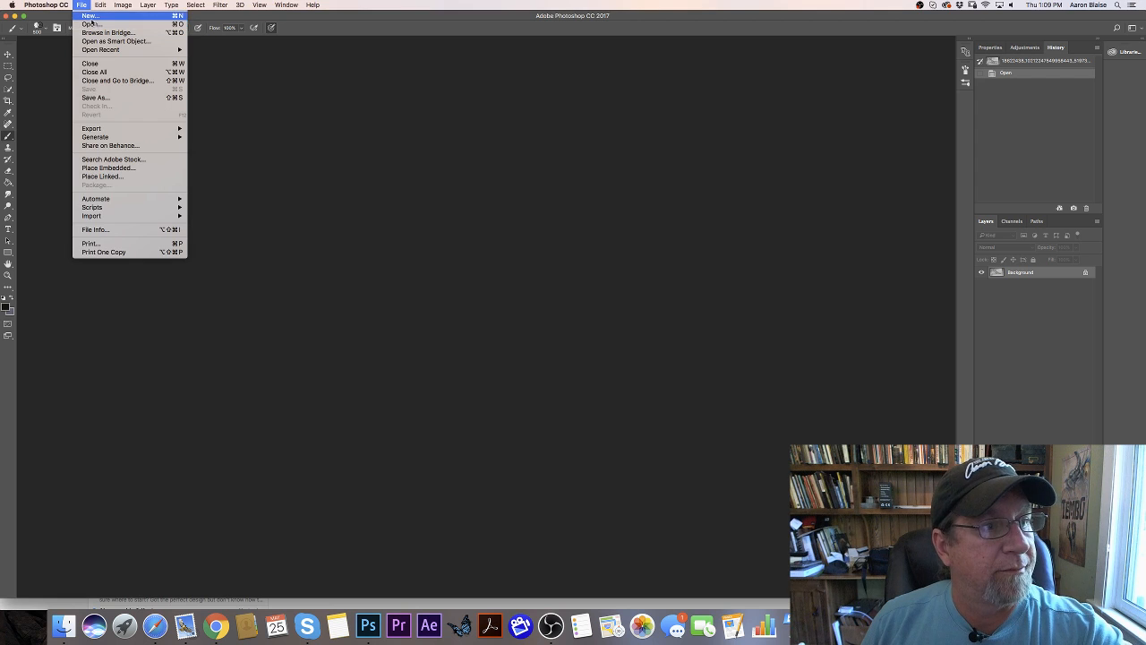
pyautogui.click(90, 17)
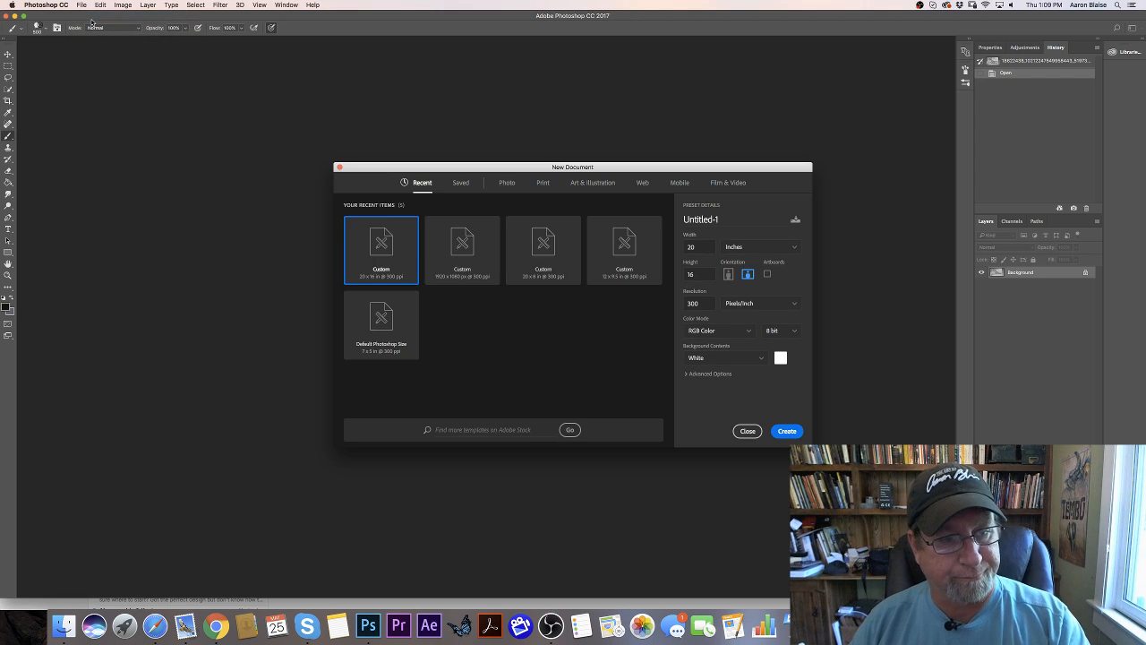
pyautogui.click(782, 436)
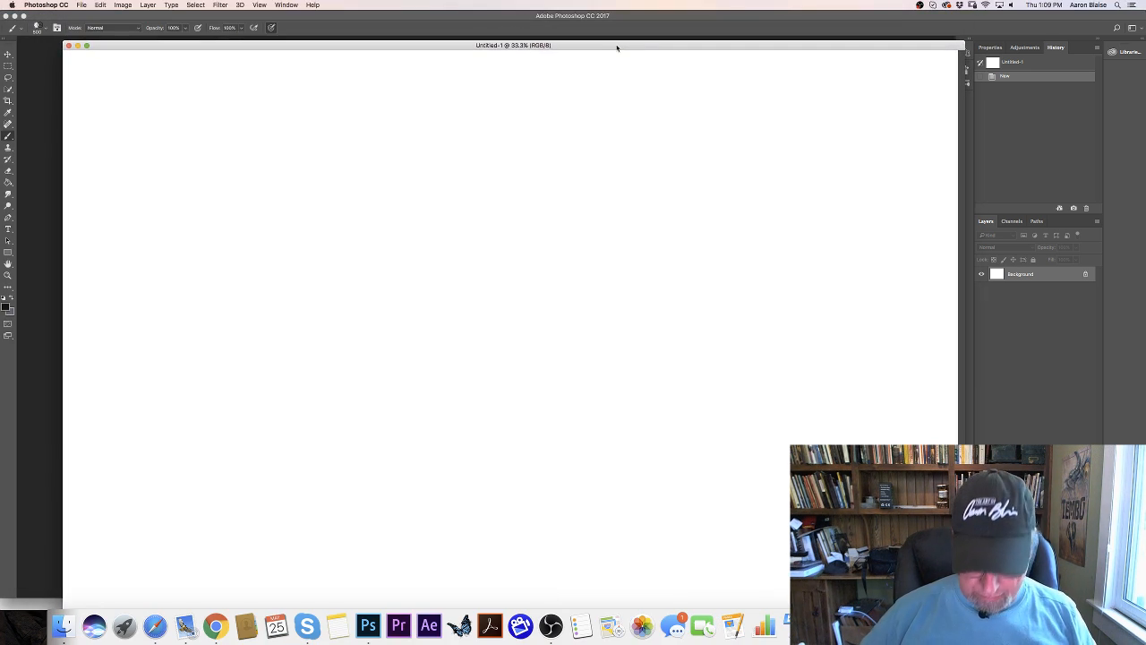
pyautogui.press('super+0')
# - Fill the background with a warm mid-grey (H 40, S 3, B 64) and display the canvas in full-screen mode
pyautogui.click(7, 307)
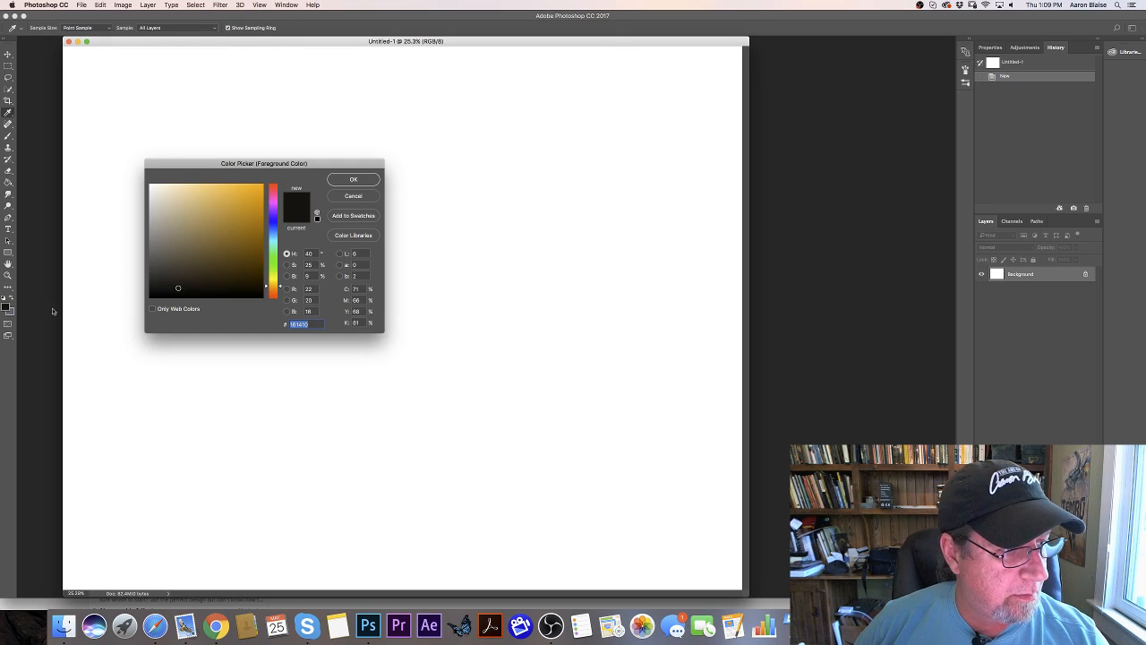
pyautogui.click(155, 222)
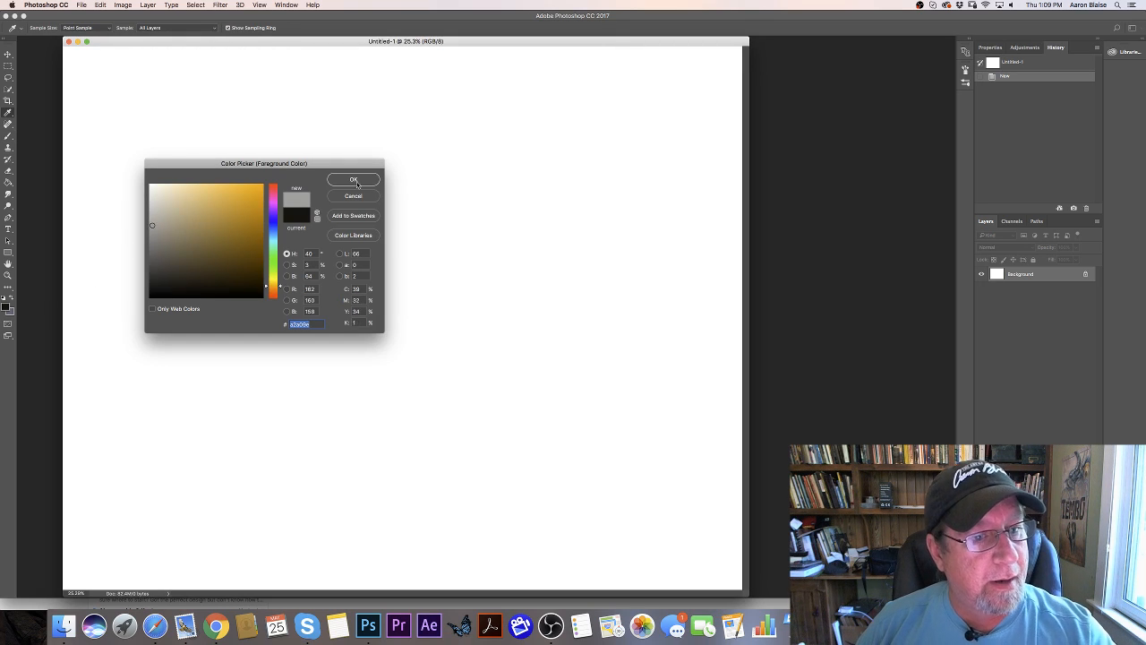
pyautogui.click(353, 179)
pyautogui.click(8, 183)
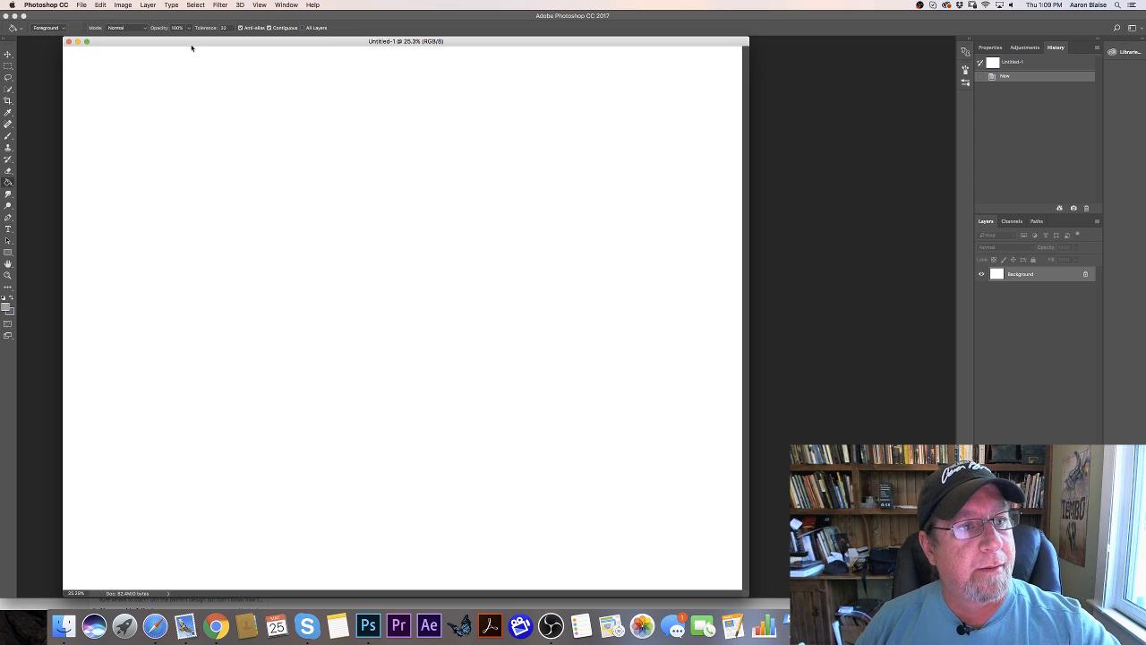
pyautogui.click(237, 197)
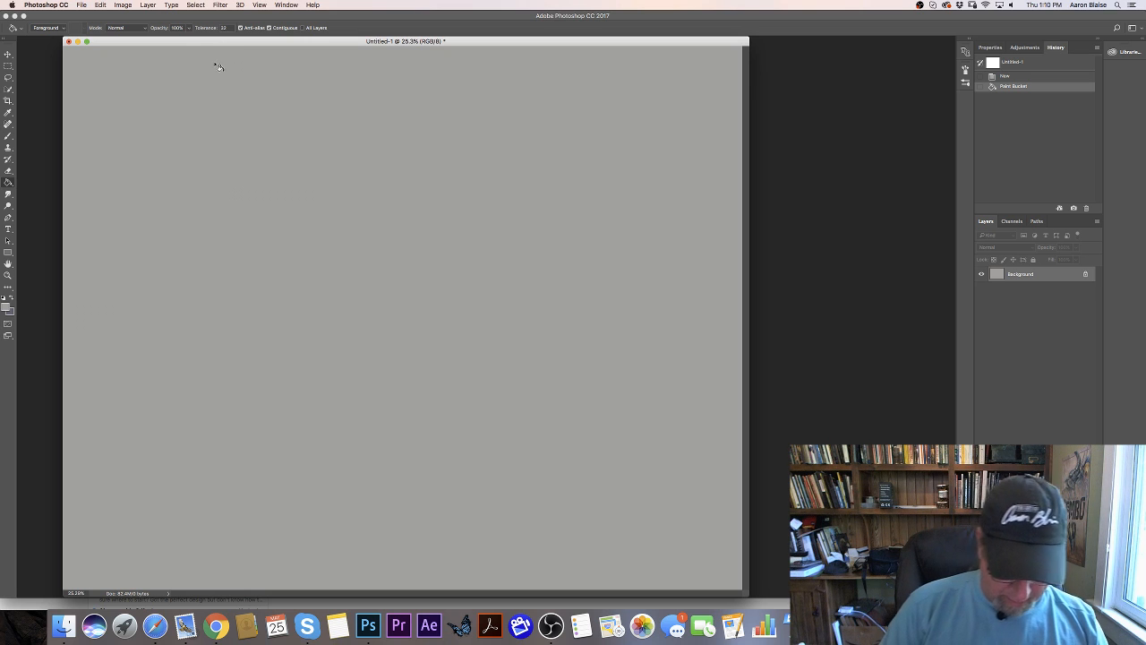
pyautogui.press('f')
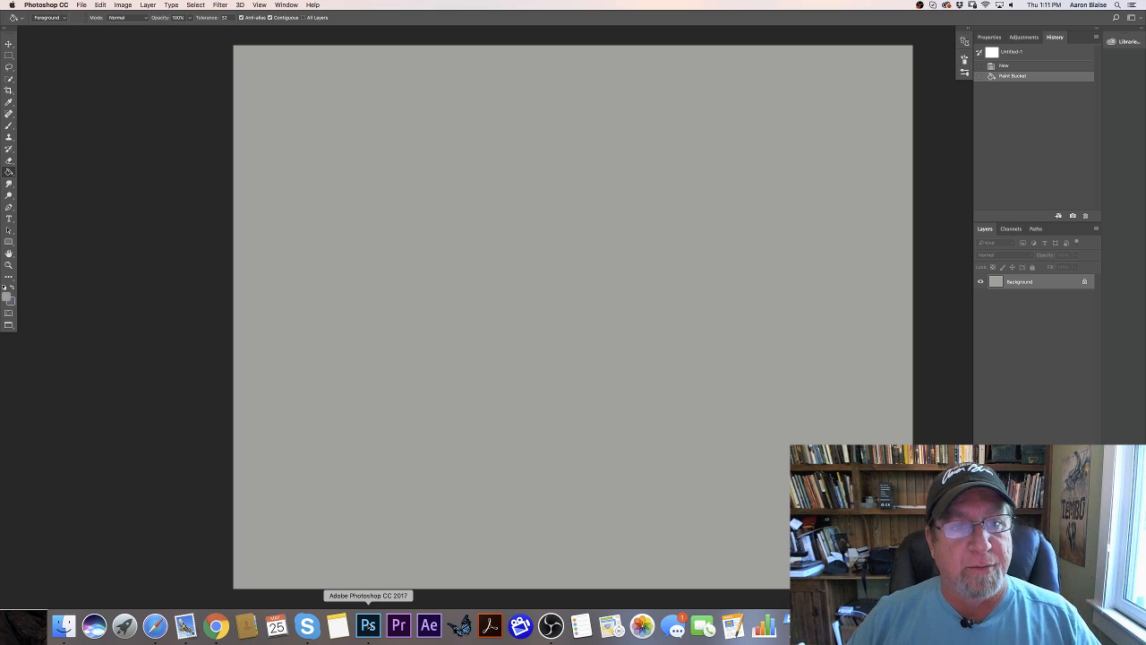
# - Add a new empty layer above the background and set the foreground colour to a near-black brown
pyautogui.click(1073, 602)
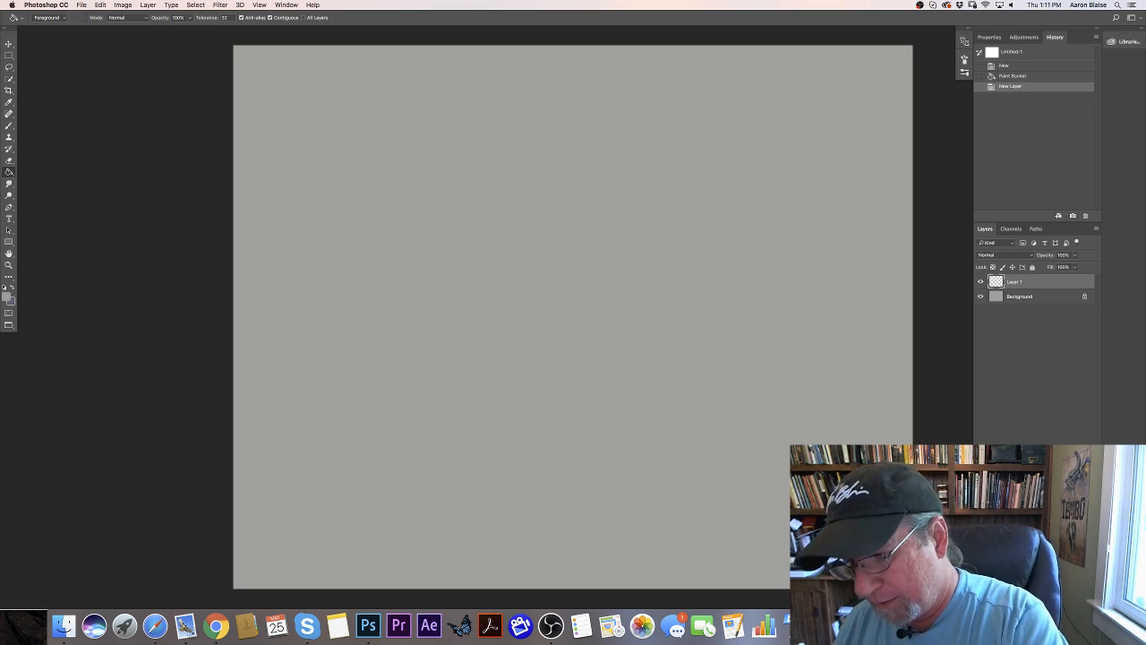
pyautogui.click(8, 297)
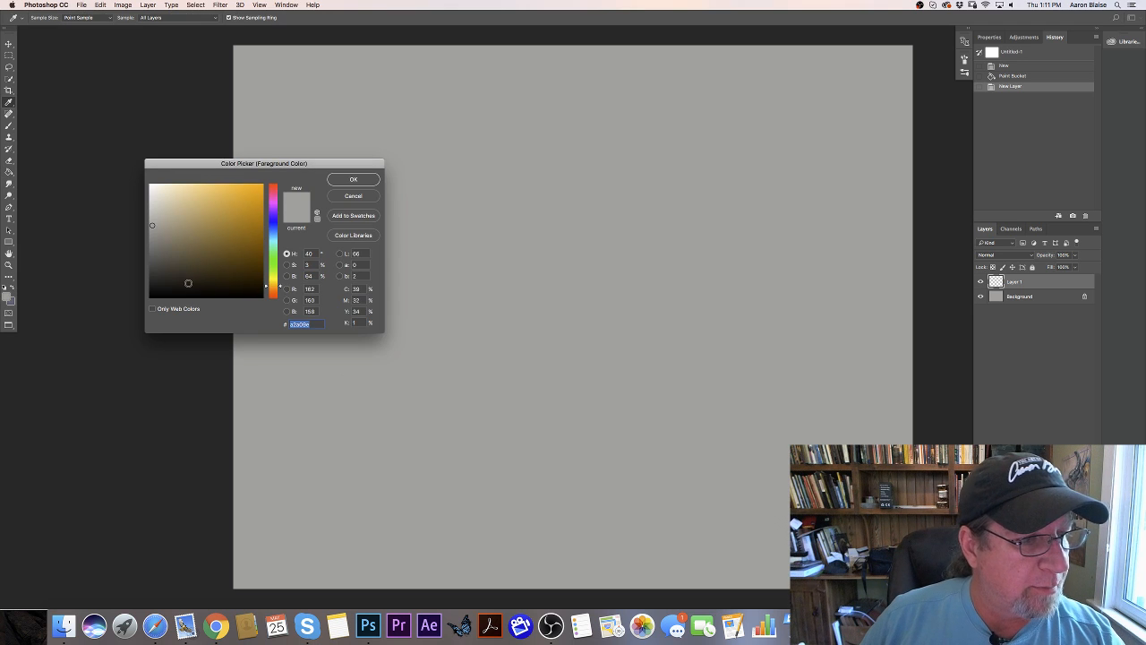
pyautogui.click(188, 283)
pyautogui.press('Return')
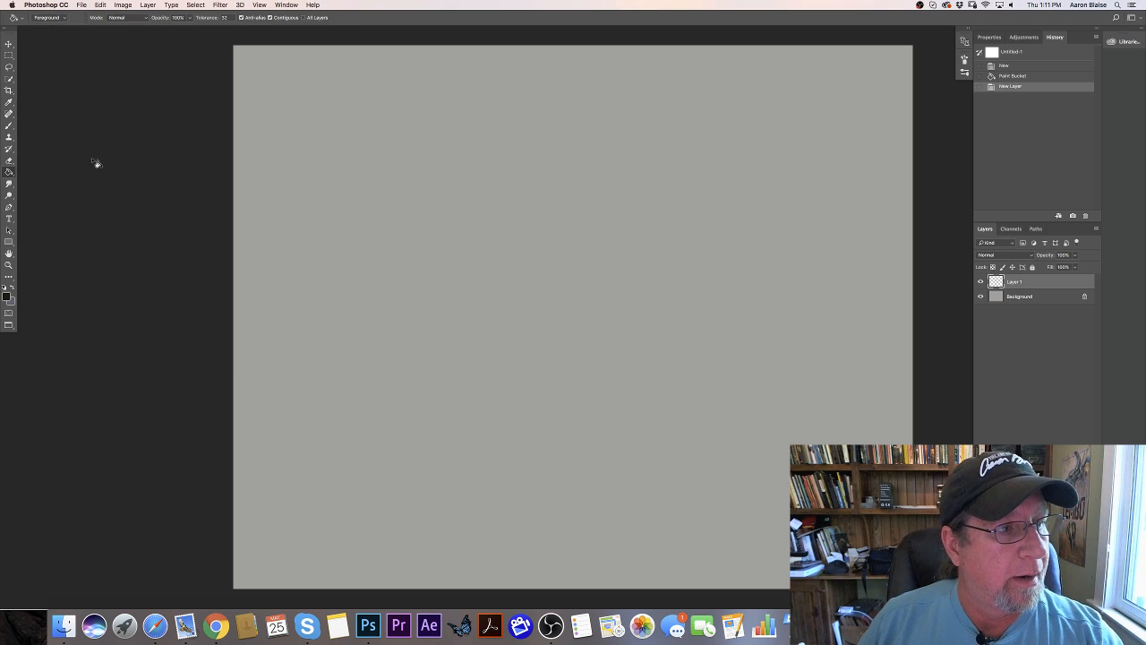
# - Choose the Brush tool with the 63 px textured preset at the start of the brush list
pyautogui.click(9, 125)
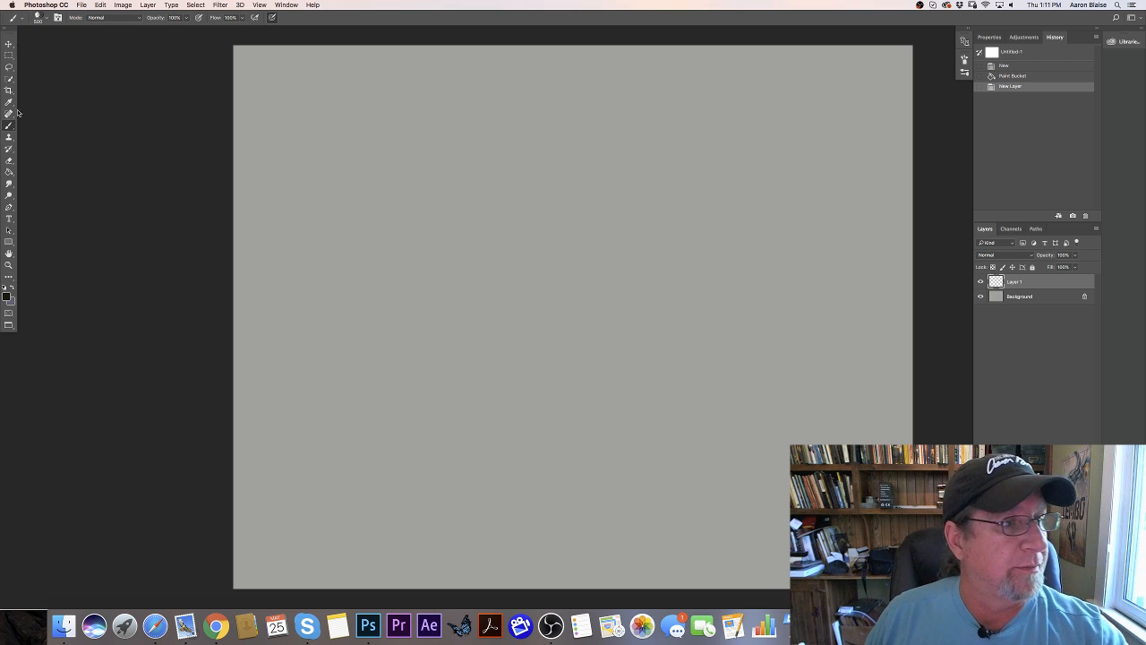
pyautogui.click(45, 18)
pyautogui.moveTo(197, 310)
pyautogui.mouseDown()
pyautogui.moveTo(197, 149)
pyautogui.moveTo(178, 83)
pyautogui.mouseUp()
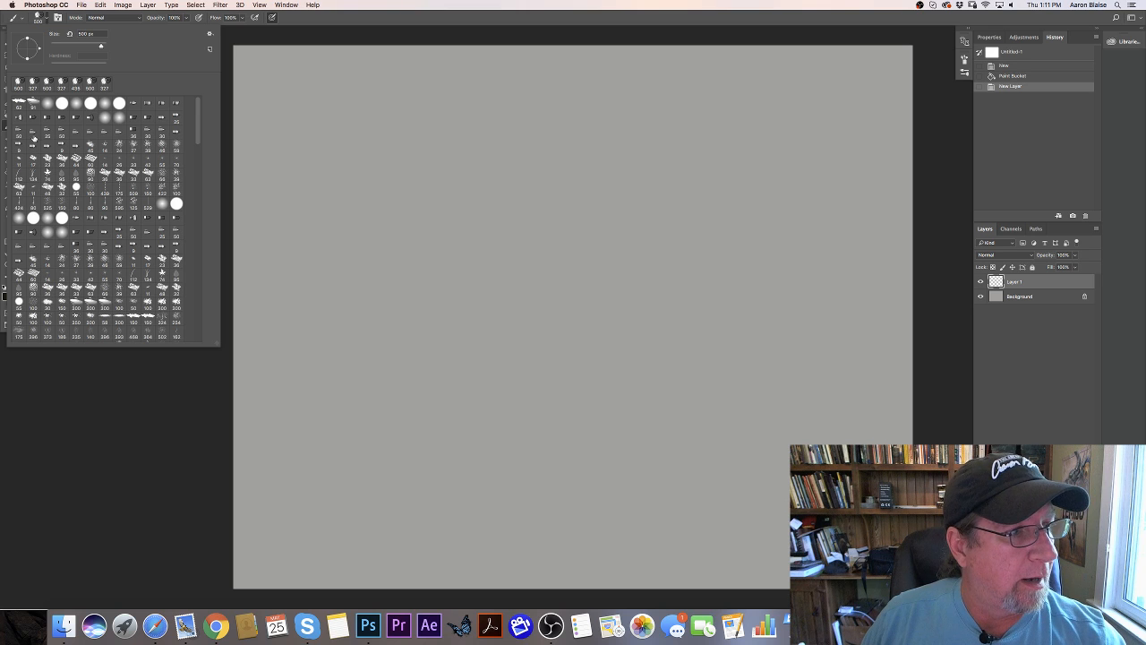
pyautogui.click(20, 108)
pyautogui.click(212, 402)
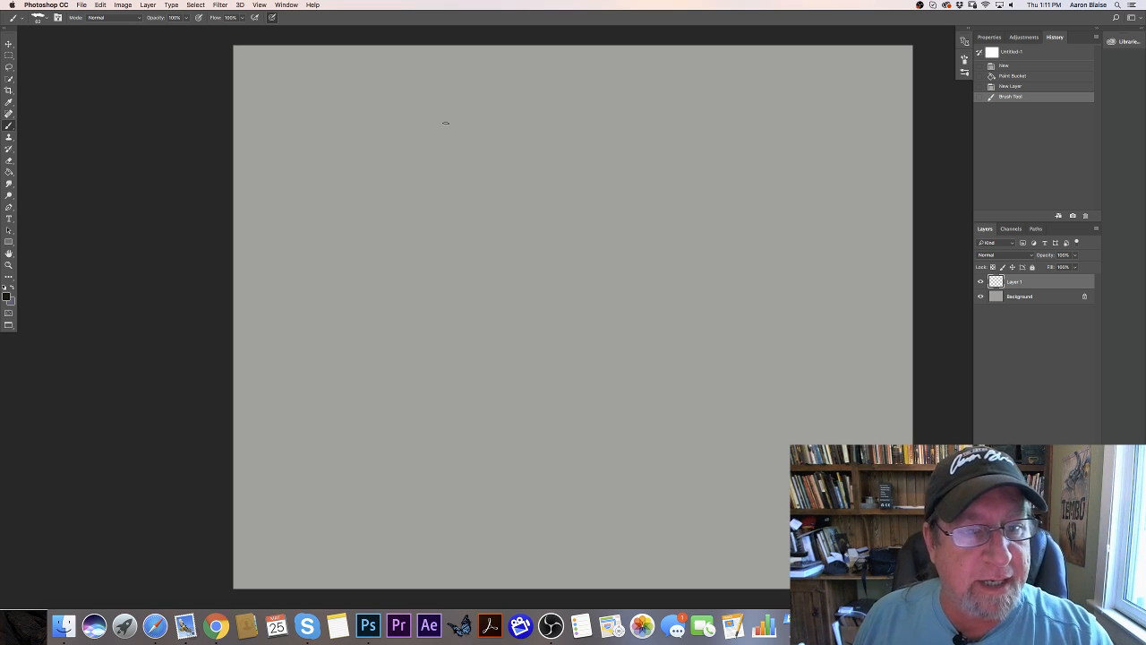
# - Sketch a loose construction circle for the tiger's head in the canvas's upper part, going around it several times
pyautogui.moveTo(428, 116); pyautogui.dragTo(387, 152)
pyautogui.moveTo(435, 115)
pyautogui.mouseDown()
pyautogui.moveTo(396, 192)
pyautogui.moveTo(462, 183)
pyautogui.moveTo(456, 123)
pyautogui.moveTo(401, 124)
pyautogui.moveTo(398, 167)
pyautogui.mouseUp()
pyautogui.moveTo(417, 122)
pyautogui.mouseDown()
pyautogui.moveTo(401, 184)
pyautogui.moveTo(439, 195)
pyautogui.mouseUp()
pyautogui.moveTo(453, 179)
pyautogui.mouseDown()
pyautogui.moveTo(390, 121)
pyautogui.moveTo(392, 159)
pyautogui.mouseUp()
pyautogui.moveTo(438, 190)
pyautogui.mouseDown()
pyautogui.moveTo(469, 140)
pyautogui.moveTo(445, 117)
pyautogui.moveTo(394, 143)
pyautogui.mouseUp()
pyautogui.moveTo(455, 120); pyautogui.dragTo(442, 172)
# - Rough in the neck line, the shoulder slope and a slanted upper foreleg line behind the head circle
pyautogui.moveTo(403, 129)
pyautogui.mouseDown()
pyautogui.moveTo(467, 133)
pyautogui.moveTo(515, 183)
pyautogui.mouseUp()
pyautogui.moveTo(505, 165); pyautogui.dragTo(558, 218)
pyautogui.moveTo(531, 186); pyautogui.dragTo(565, 232)
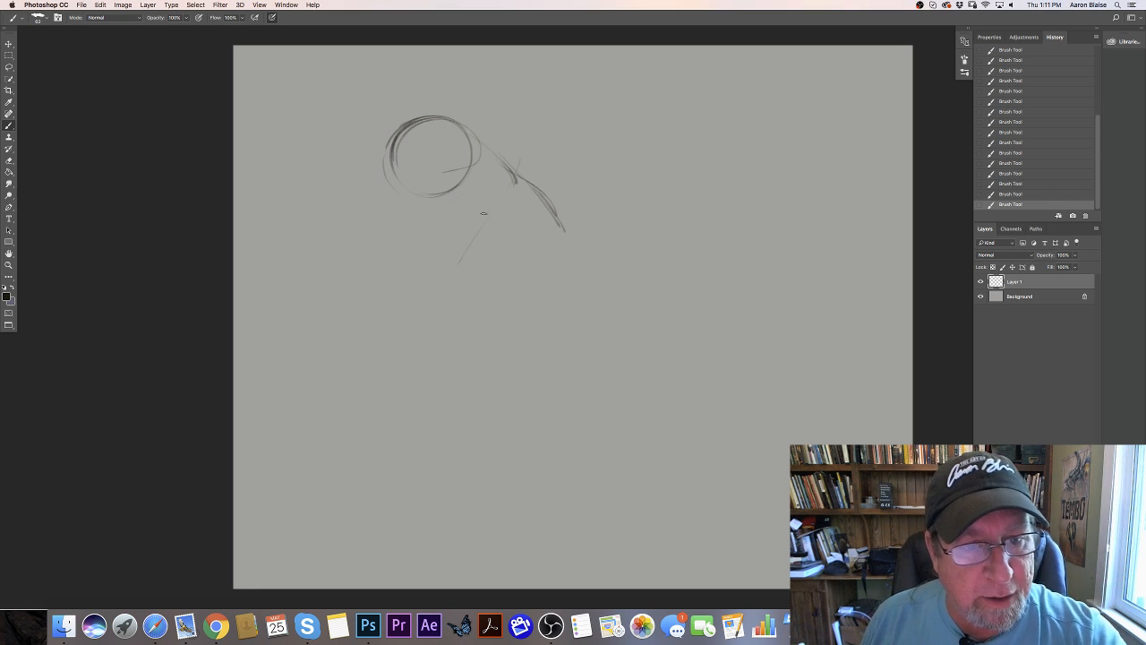
pyautogui.moveTo(458, 260)
pyautogui.mouseDown()
pyautogui.moveTo(564, 236)
pyautogui.moveTo(516, 181)
pyautogui.moveTo(561, 222)
pyautogui.mouseUp()
pyautogui.moveTo(515, 177); pyautogui.dragTo(529, 184)
pyautogui.moveTo(554, 218)
pyautogui.mouseDown()
pyautogui.moveTo(564, 237)
pyautogui.moveTo(517, 190)
pyautogui.mouseUp()
pyautogui.moveTo(470, 256)
pyautogui.mouseDown()
pyautogui.moveTo(503, 204)
pyautogui.moveTo(639, 238)
pyautogui.mouseUp()
# - Sketch the long back line from the shoulder to the rump with several overlapping light strokes
pyautogui.moveTo(582, 213); pyautogui.dragTo(804, 209)
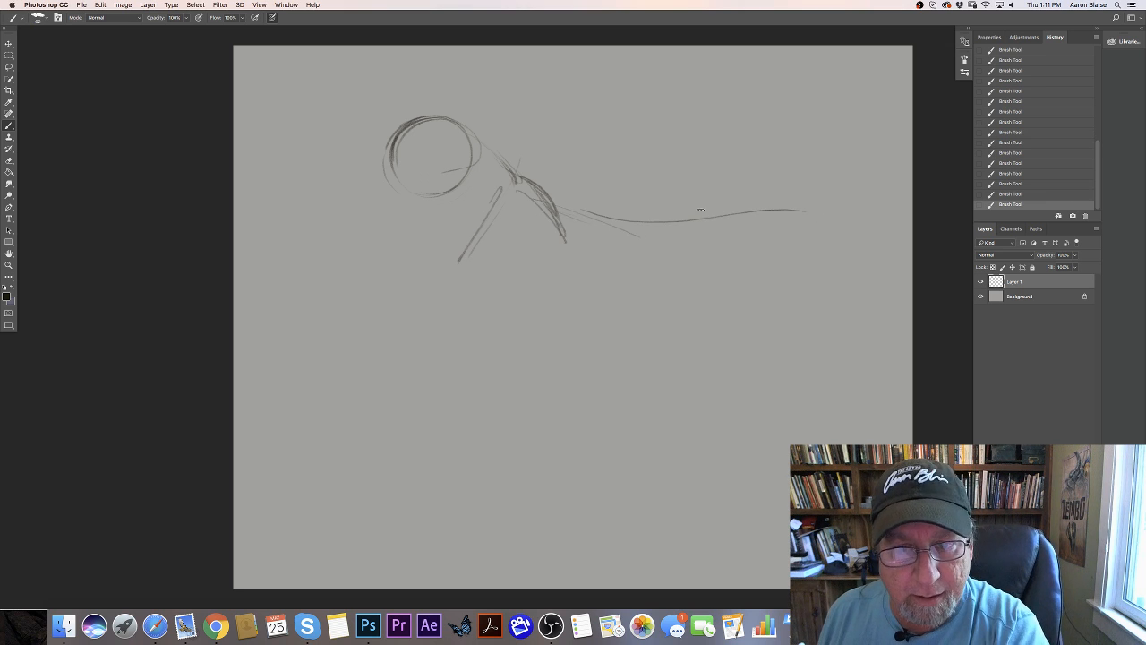
pyautogui.moveTo(713, 212); pyautogui.dragTo(584, 210)
pyautogui.moveTo(582, 214); pyautogui.dragTo(799, 227)
pyautogui.moveTo(640, 231); pyautogui.dragTo(730, 221)
pyautogui.moveTo(521, 187); pyautogui.dragTo(618, 226)
pyautogui.moveTo(713, 214)
pyautogui.mouseDown()
pyautogui.moveTo(744, 207)
pyautogui.moveTo(804, 242)
pyautogui.mouseUp()
# - Move the whole sketch up and to the left on the canvas, and return to the Brush tool
pyautogui.click(9, 43)
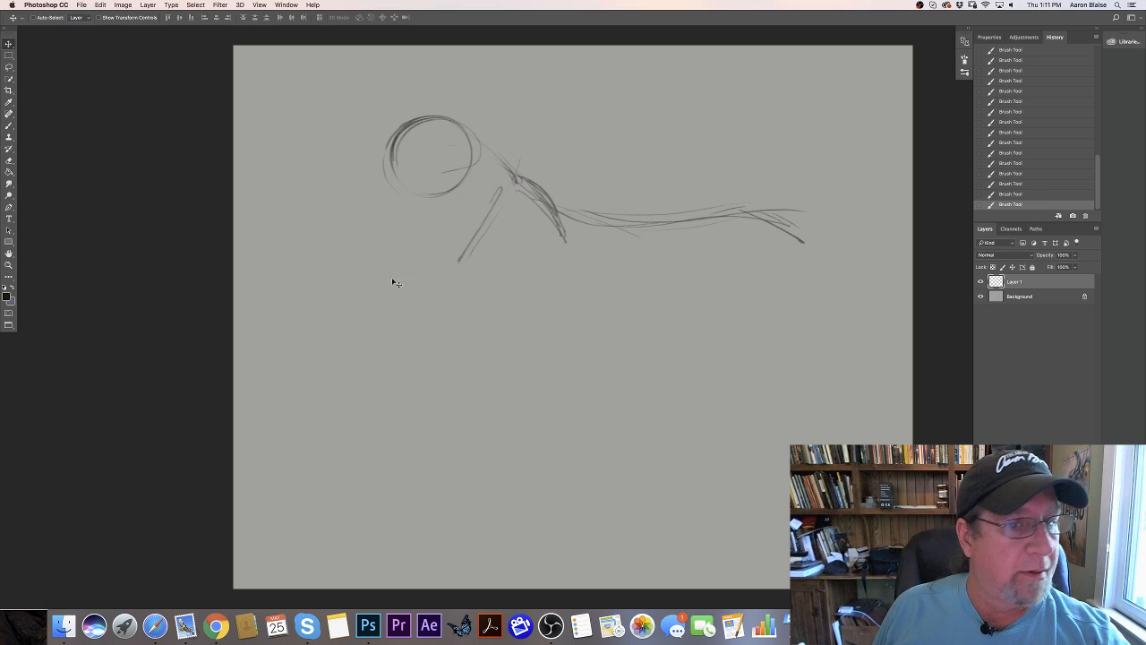
pyautogui.moveTo(443, 309)
pyautogui.mouseDown()
pyautogui.moveTo(391, 285)
pyautogui.moveTo(396, 266)
pyautogui.moveTo(399, 278)
pyautogui.mouseUp()
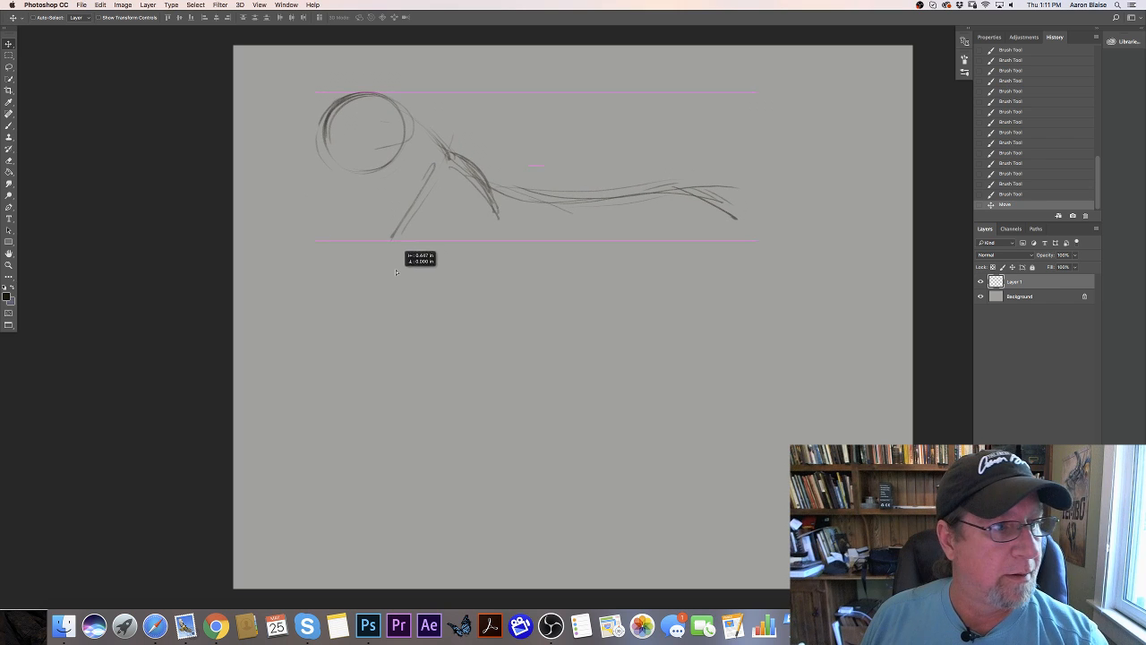
pyautogui.click(9, 126)
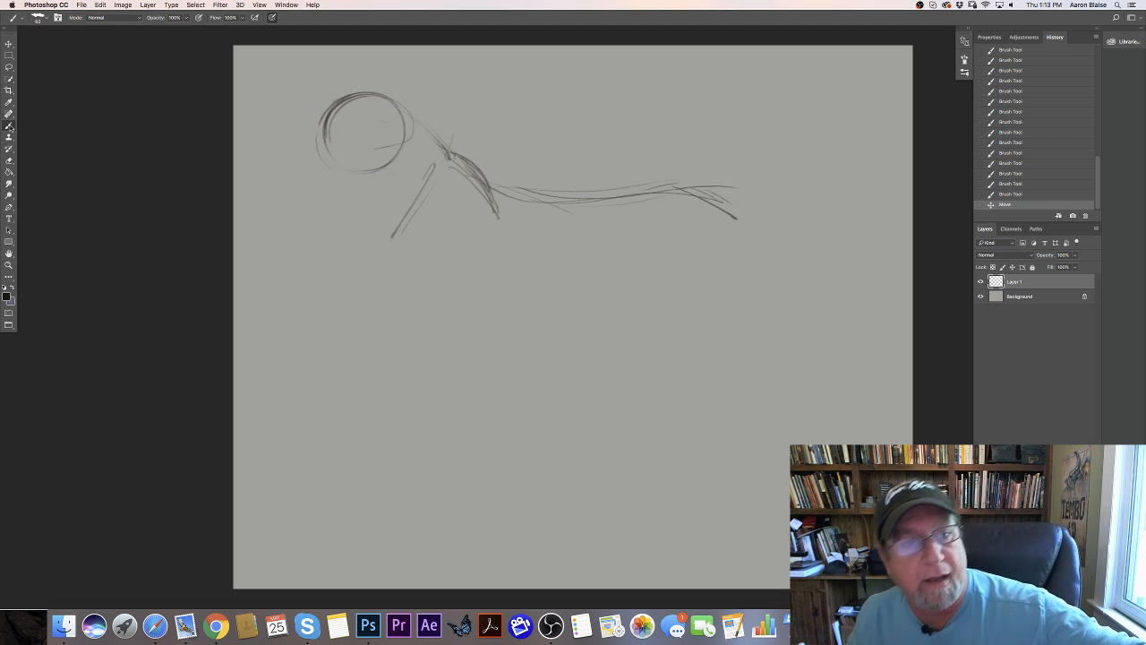
# - Darken the crown and nape of the head, reinforce the rump, and add a sloping forehead and nose line
pyautogui.moveTo(333, 107)
pyautogui.mouseDown()
pyautogui.moveTo(409, 111)
pyautogui.moveTo(377, 94)
pyautogui.mouseUp()
pyautogui.moveTo(345, 99); pyautogui.dragTo(403, 106)
pyautogui.moveTo(376, 94)
pyautogui.mouseDown()
pyautogui.moveTo(435, 130)
pyautogui.moveTo(411, 103)
pyautogui.mouseUp()
pyautogui.moveTo(410, 103); pyautogui.dragTo(448, 158)
pyautogui.moveTo(396, 87)
pyautogui.mouseDown()
pyautogui.moveTo(447, 158)
pyautogui.moveTo(596, 201)
pyautogui.moveTo(697, 197)
pyautogui.moveTo(743, 231)
pyautogui.mouseUp()
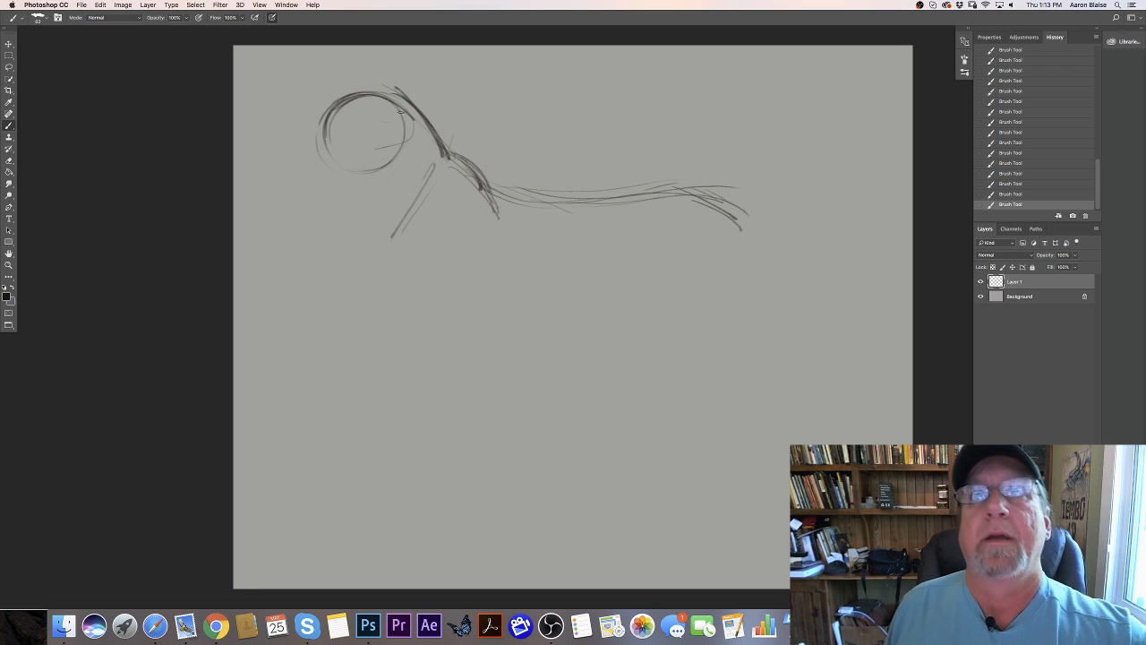
pyautogui.moveTo(404, 89)
pyautogui.mouseDown()
pyautogui.moveTo(326, 109)
pyautogui.moveTo(393, 93)
pyautogui.moveTo(313, 137)
pyautogui.mouseUp()
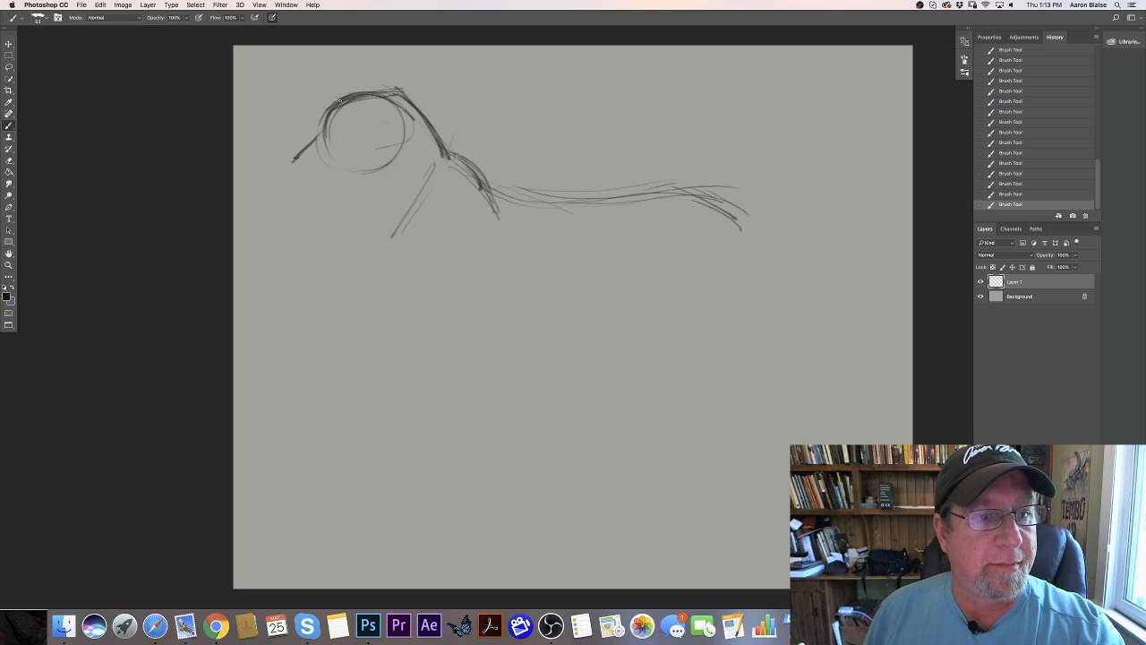
pyautogui.moveTo(403, 89); pyautogui.dragTo(329, 97)
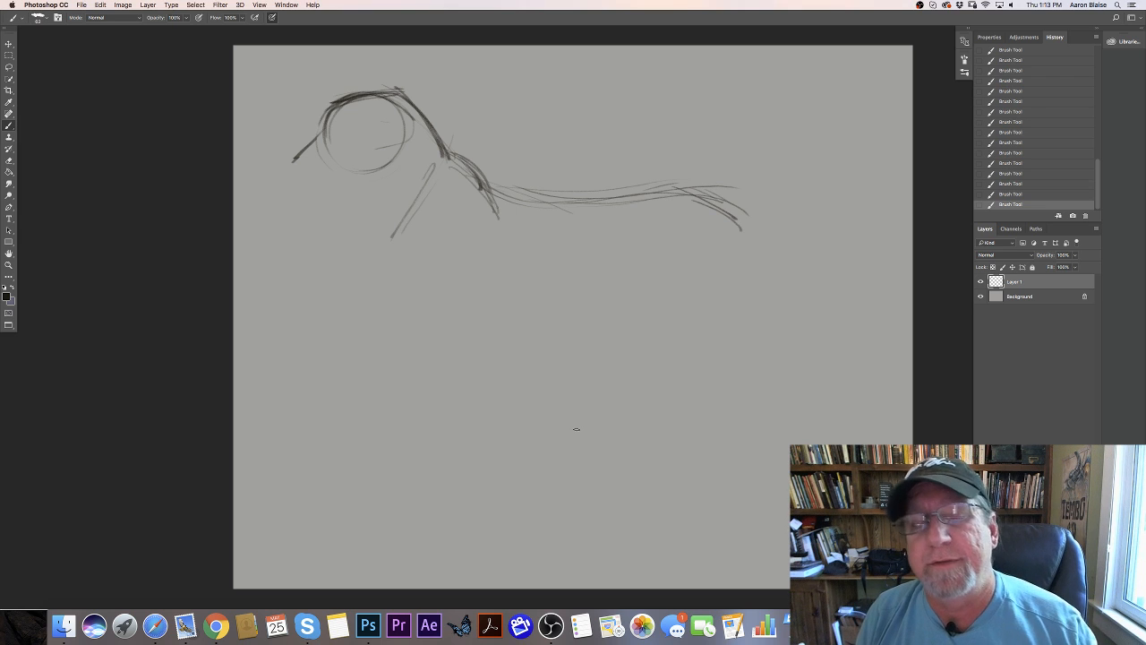
# - Sketch a long-snouted animal head with ear and neck facing right below the tiger for comparison, and erase it
pyautogui.moveTo(586, 302)
pyautogui.mouseDown()
pyautogui.moveTo(610, 373)
pyautogui.moveTo(621, 311)
pyautogui.moveTo(577, 307)
pyautogui.moveTo(574, 364)
pyautogui.moveTo(633, 361)
pyautogui.mouseUp()
pyautogui.moveTo(639, 319); pyautogui.dragTo(586, 297)
pyautogui.moveTo(586, 297)
pyautogui.mouseDown()
pyautogui.moveTo(641, 321)
pyautogui.moveTo(585, 296)
pyautogui.mouseUp()
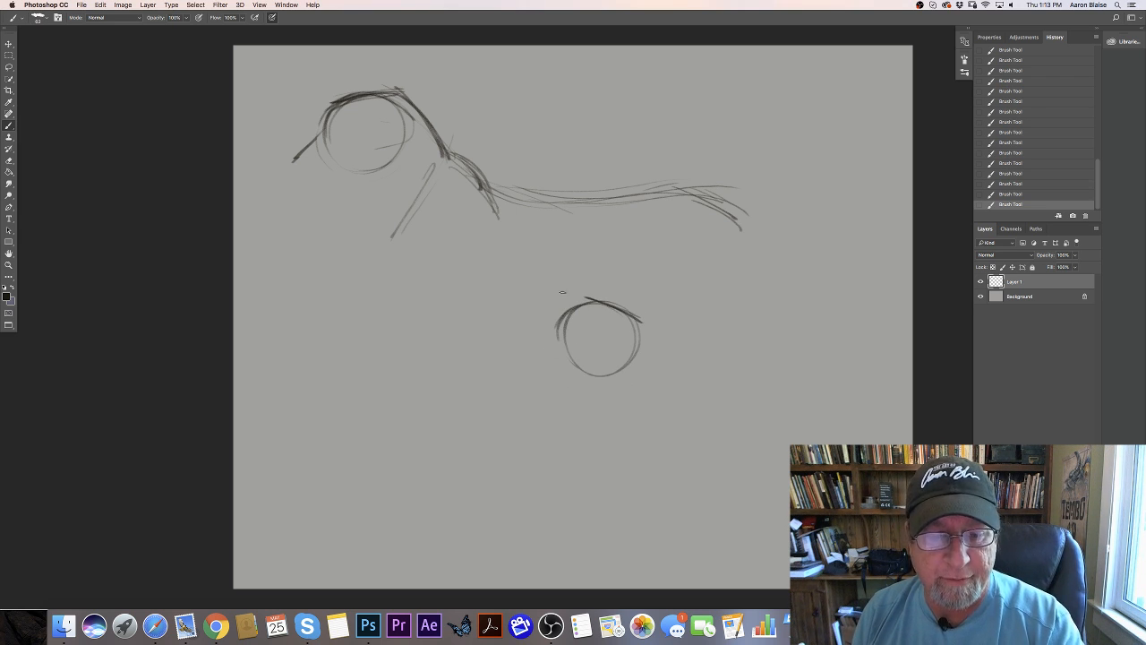
pyautogui.moveTo(650, 348); pyautogui.dragTo(698, 368)
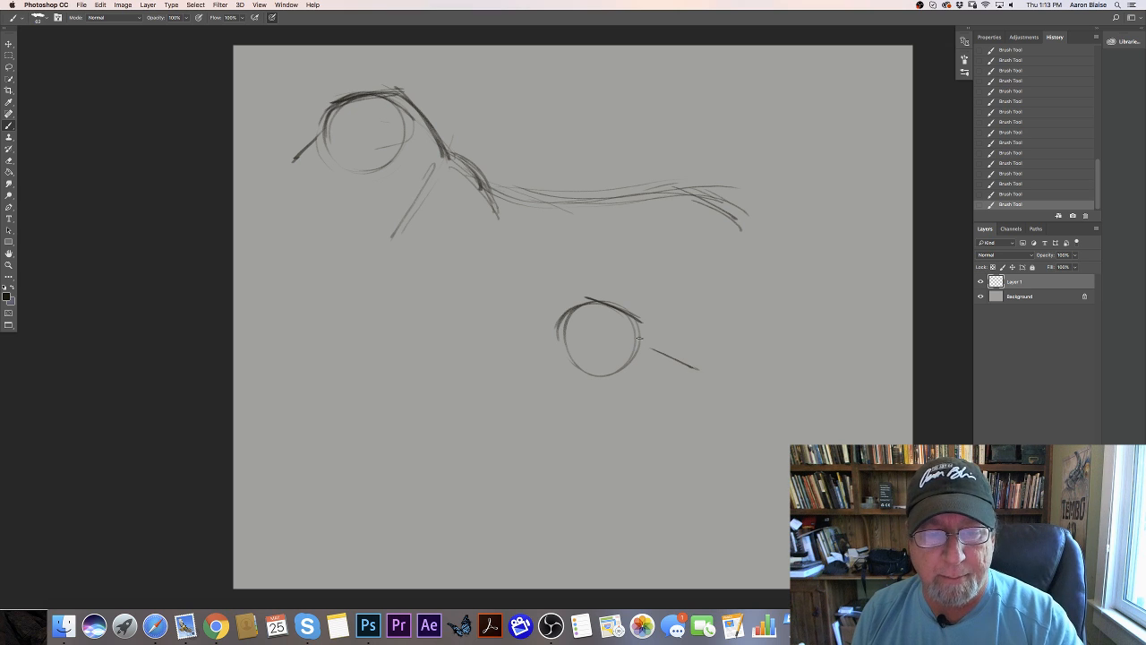
pyautogui.moveTo(641, 327)
pyautogui.mouseDown()
pyautogui.moveTo(650, 349)
pyautogui.moveTo(698, 371)
pyautogui.moveTo(695, 383)
pyautogui.moveTo(641, 399)
pyautogui.moveTo(589, 392)
pyautogui.mouseUp()
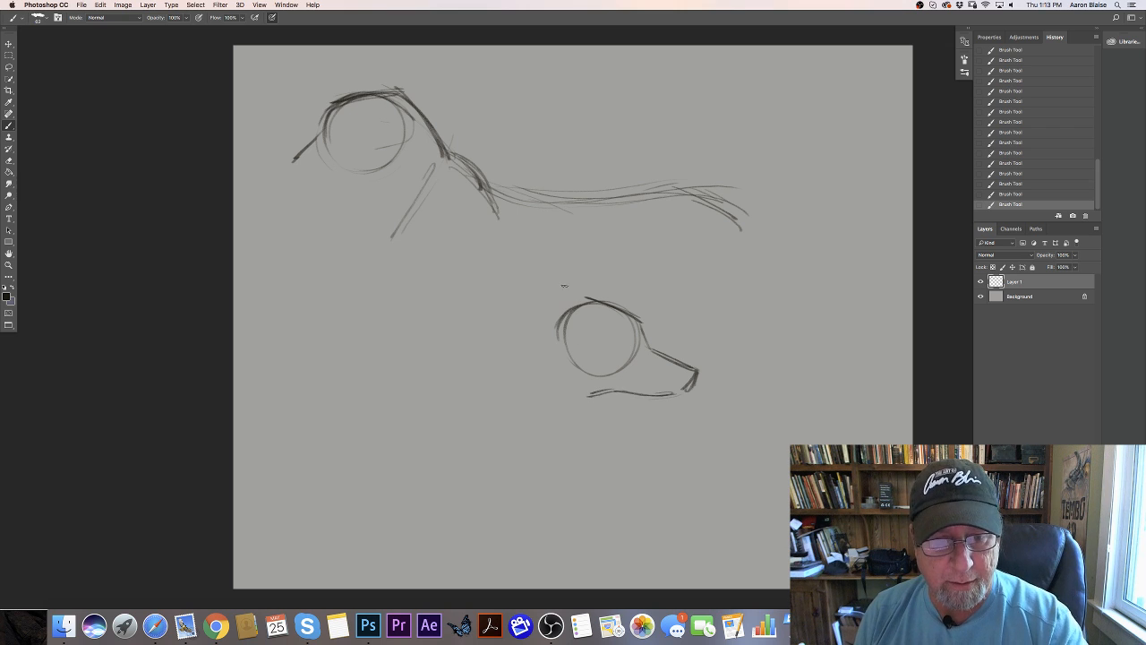
pyautogui.moveTo(564, 298); pyautogui.dragTo(484, 346)
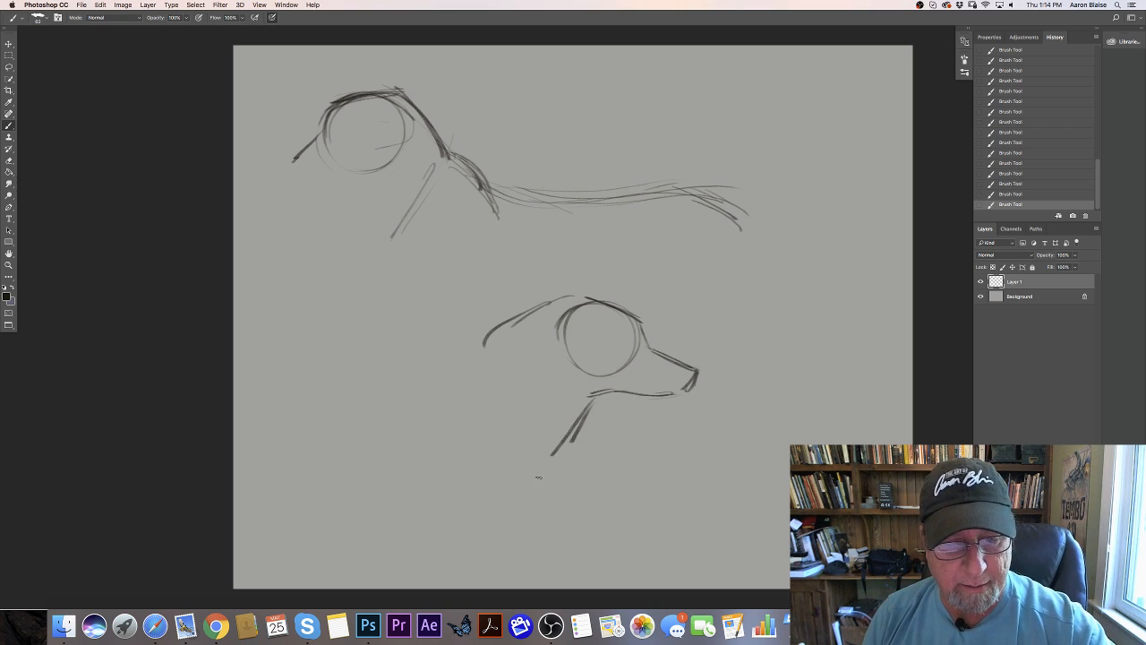
pyautogui.moveTo(591, 399); pyautogui.dragTo(518, 488)
pyautogui.moveTo(560, 313); pyautogui.dragTo(587, 308)
pyautogui.moveTo(592, 269)
pyautogui.mouseDown()
pyautogui.moveTo(588, 301)
pyautogui.moveTo(557, 339)
pyautogui.moveTo(665, 361)
pyautogui.moveTo(646, 350)
pyautogui.moveTo(699, 374)
pyautogui.mouseUp()
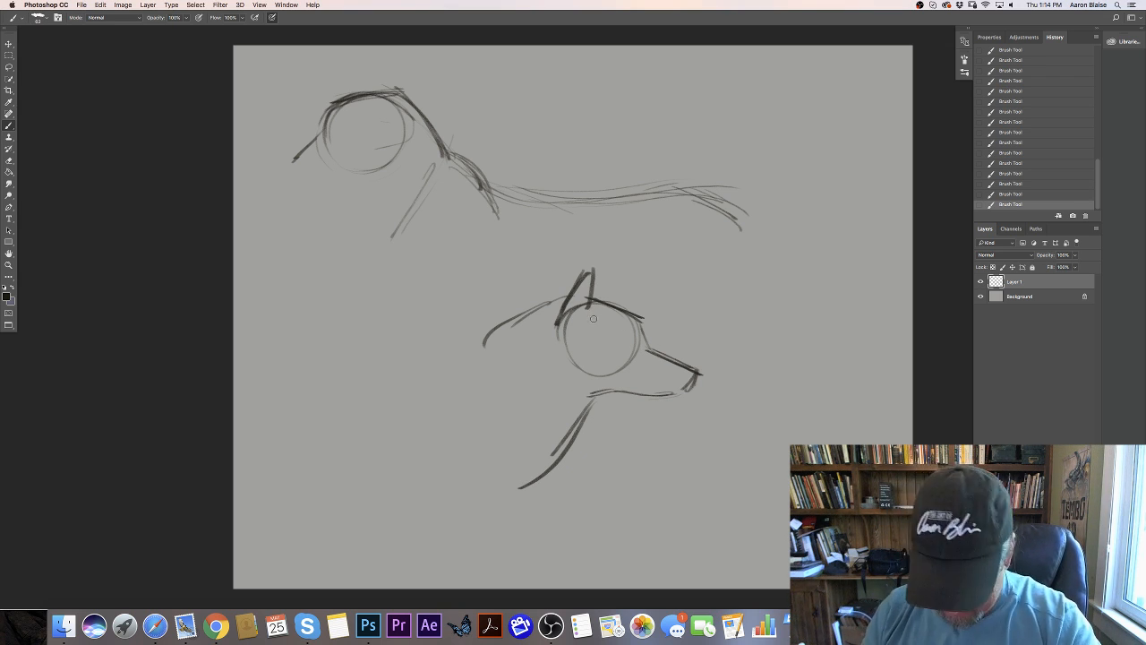
pyautogui.moveTo(580, 264)
pyautogui.mouseDown()
pyautogui.moveTo(613, 293)
pyautogui.moveTo(603, 274)
pyautogui.moveTo(679, 411)
pyautogui.moveTo(538, 288)
pyautogui.moveTo(619, 403)
pyautogui.moveTo(604, 415)
pyautogui.moveTo(502, 326)
pyautogui.moveTo(497, 343)
pyautogui.moveTo(571, 473)
pyautogui.moveTo(484, 497)
pyautogui.mouseUp()
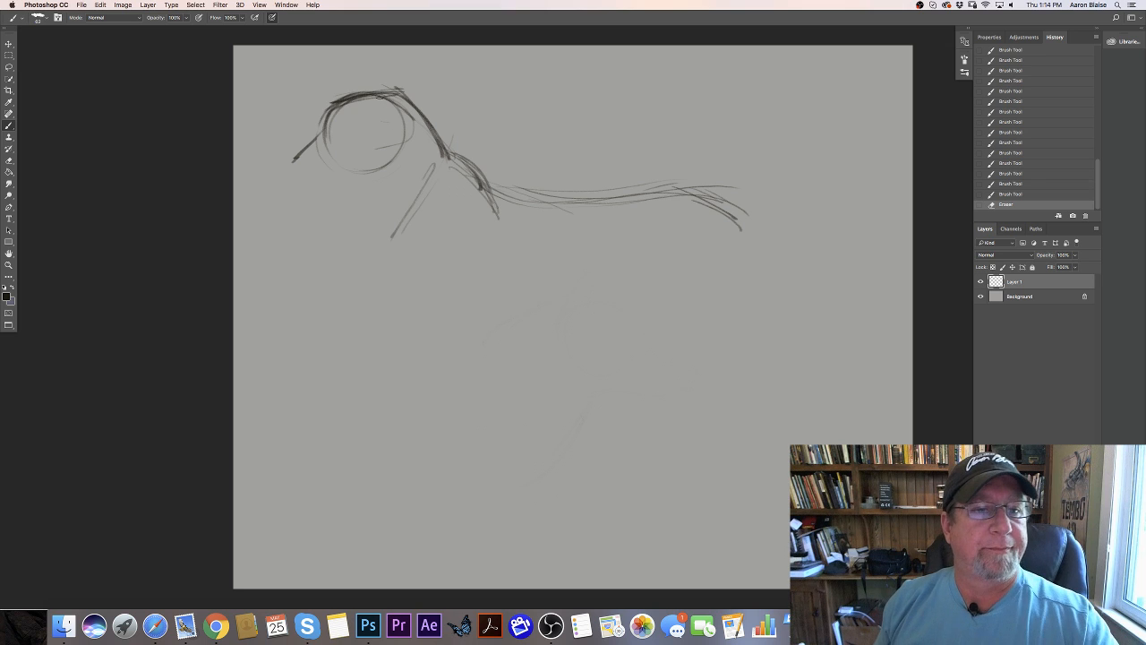
# - Darken the tiger's forehead and nose bridge, and outline the muzzle and chin
pyautogui.moveTo(361, 94); pyautogui.dragTo(331, 104)
pyautogui.moveTo(382, 95)
pyautogui.mouseDown()
pyautogui.moveTo(325, 114)
pyautogui.moveTo(317, 143)
pyautogui.moveTo(329, 108)
pyautogui.mouseUp()
pyautogui.moveTo(338, 103); pyautogui.dragTo(323, 123)
pyautogui.moveTo(330, 108)
pyautogui.mouseDown()
pyautogui.moveTo(293, 158)
pyautogui.moveTo(317, 132)
pyautogui.moveTo(290, 161)
pyautogui.mouseUp()
pyautogui.moveTo(307, 143)
pyautogui.mouseDown()
pyautogui.moveTo(325, 194)
pyautogui.moveTo(304, 186)
pyautogui.moveTo(329, 193)
pyautogui.moveTo(353, 178)
pyautogui.moveTo(345, 201)
pyautogui.moveTo(348, 181)
pyautogui.moveTo(305, 187)
pyautogui.mouseUp()
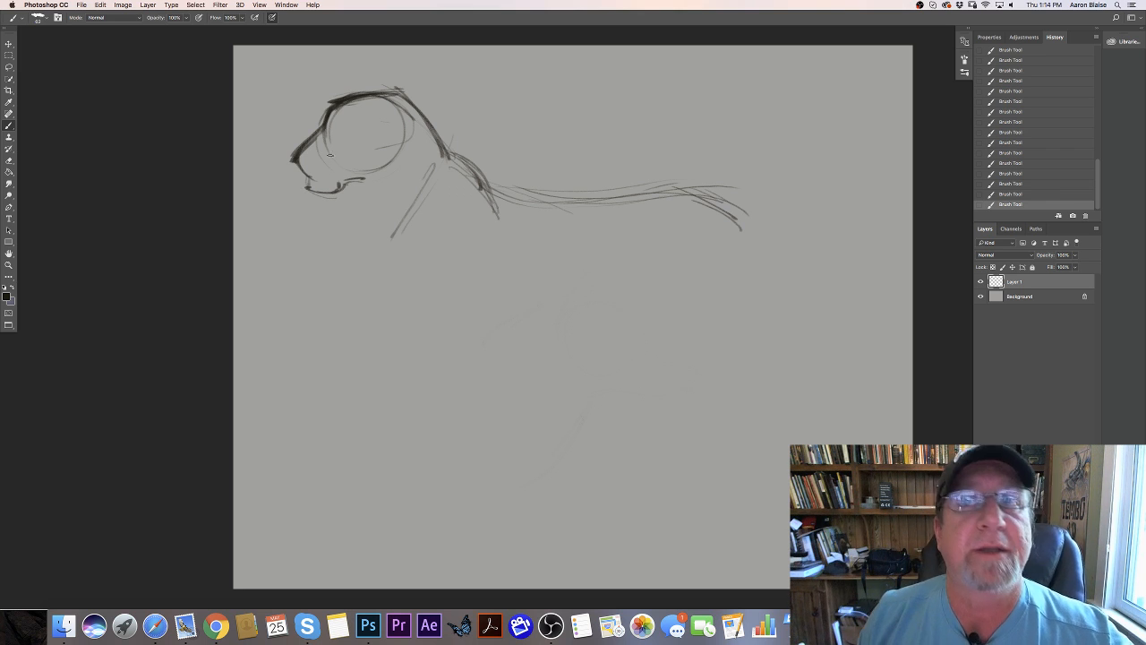
# - Draw the jaw and cheek edge, and add the throat line and the upper foreleg lines beneath
pyautogui.moveTo(356, 185); pyautogui.dragTo(399, 182)
pyautogui.moveTo(386, 111)
pyautogui.mouseDown()
pyautogui.moveTo(407, 153)
pyautogui.moveTo(363, 185)
pyautogui.moveTo(407, 182)
pyautogui.moveTo(392, 105)
pyautogui.moveTo(420, 181)
pyautogui.moveTo(362, 238)
pyautogui.moveTo(362, 266)
pyautogui.mouseUp()
pyautogui.moveTo(361, 187); pyautogui.dragTo(359, 271)
pyautogui.moveTo(428, 136)
pyautogui.mouseDown()
pyautogui.moveTo(420, 201)
pyautogui.moveTo(390, 253)
pyautogui.mouseUp()
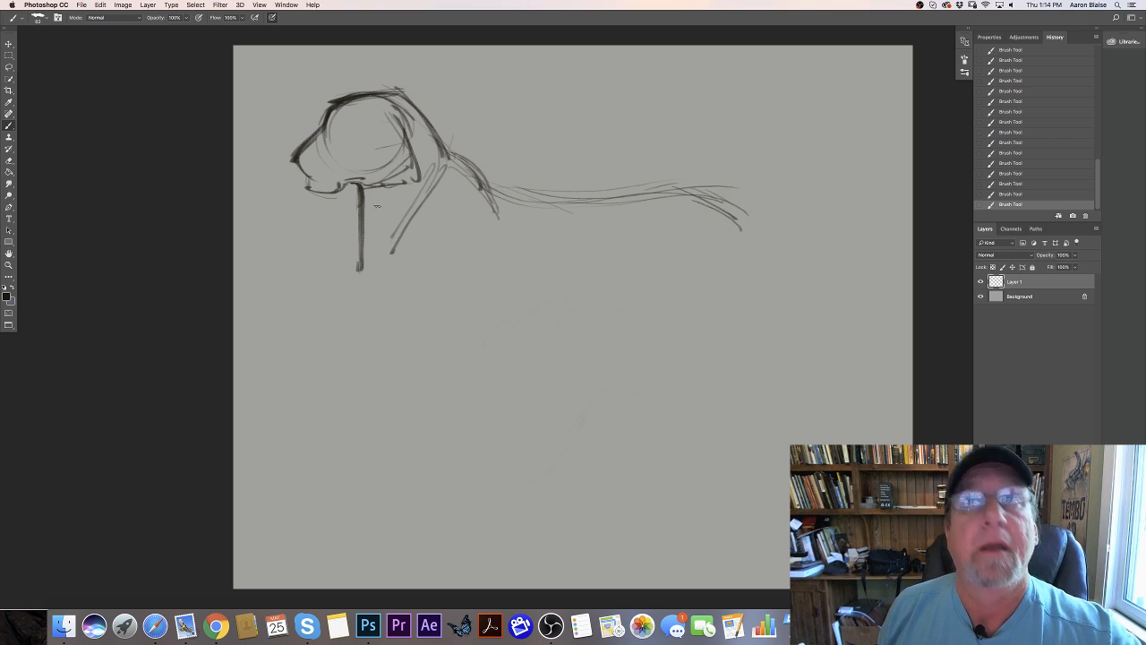
pyautogui.moveTo(416, 182)
pyautogui.mouseDown()
pyautogui.moveTo(387, 252)
pyautogui.moveTo(398, 274)
pyautogui.mouseUp()
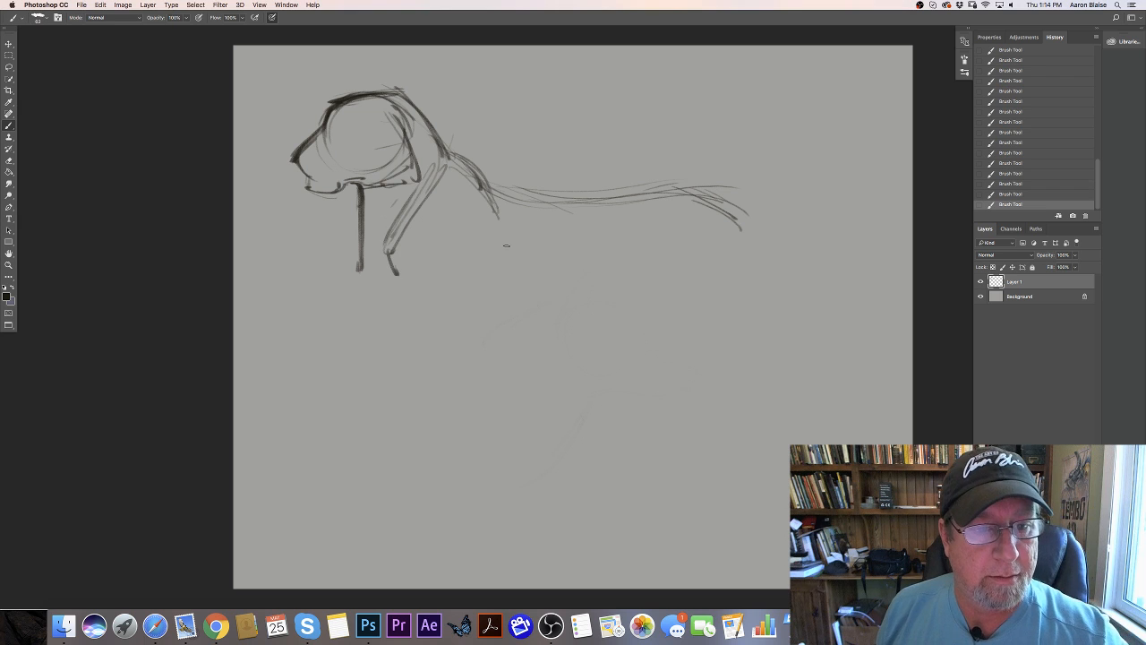
pyautogui.moveTo(491, 229); pyautogui.dragTo(520, 268)
# - Reposition the sketch and scale it down slightly with Free Transform, keeping it in the canvas's upper part
pyautogui.press('v')
pyautogui.moveTo(398, 348); pyautogui.dragTo(421, 341)
pyautogui.click(100, 5)
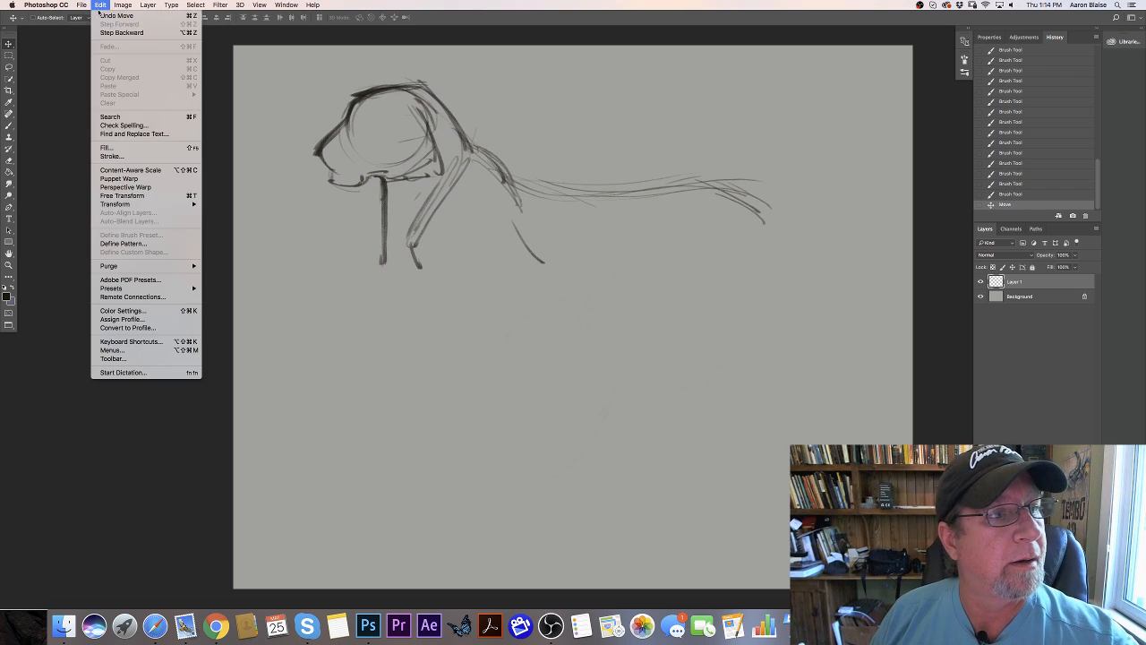
pyautogui.click(119, 195)
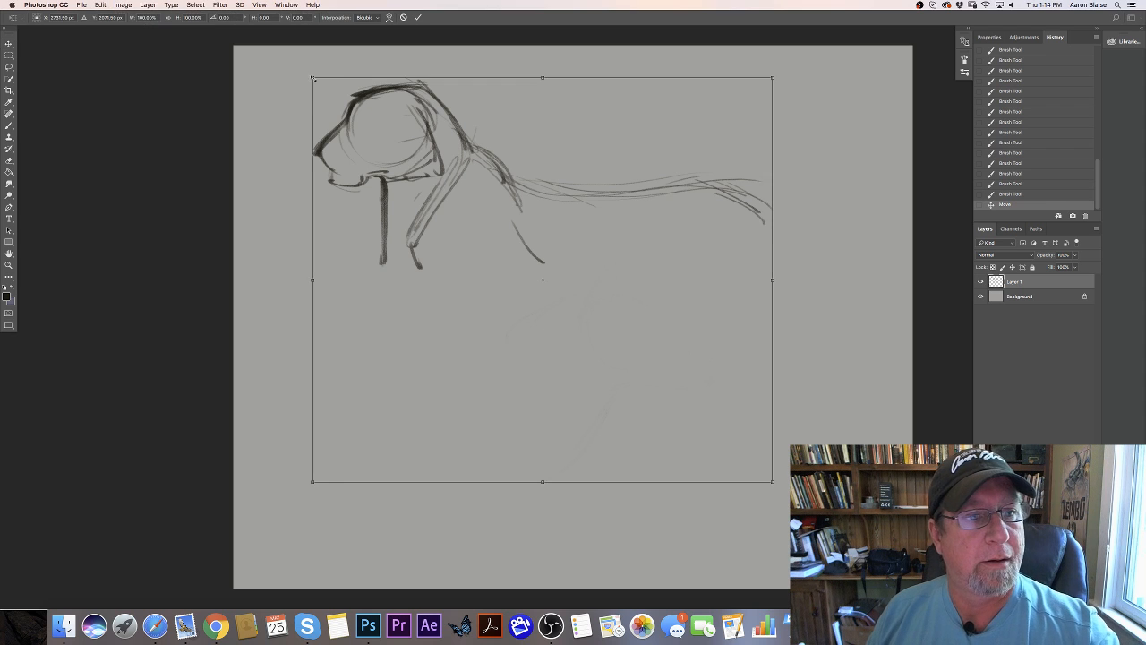
pyautogui.moveTo(313, 79); pyautogui.dragTo(365, 125)
pyautogui.moveTo(460, 442); pyautogui.dragTo(466, 411)
pyautogui.press('Return')
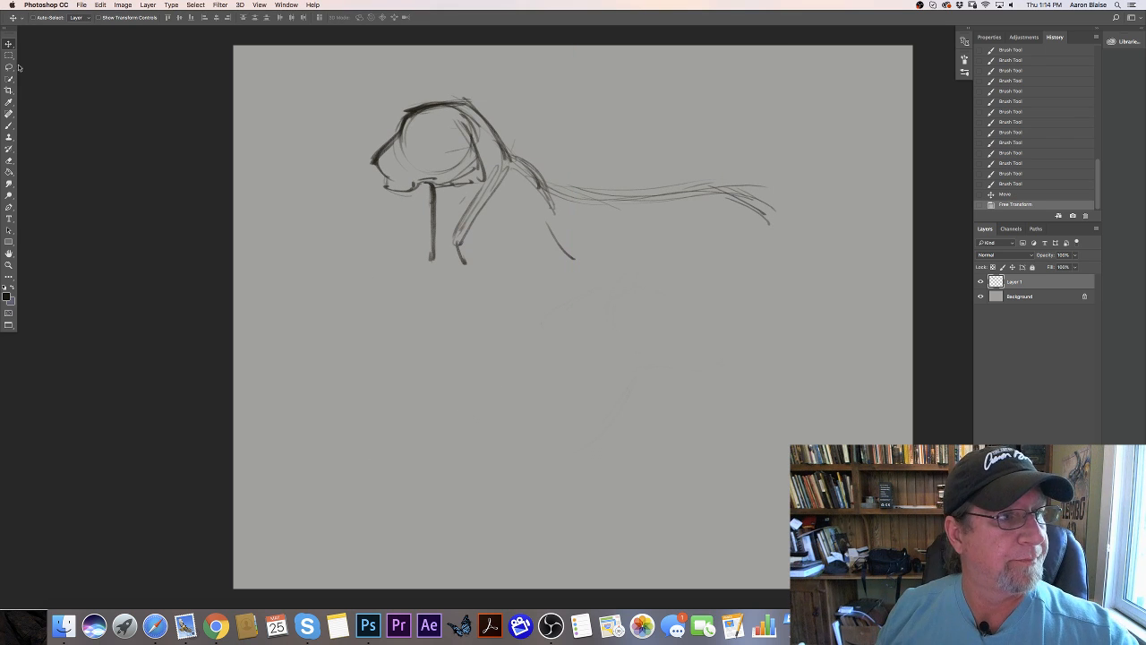
# - Lasso the shoulder, foreleg and back lines and cut them away, keeping the head, nape and throat line
pyautogui.press('l')
pyautogui.moveTo(467, 299)
pyautogui.mouseDown()
pyautogui.moveTo(499, 162)
pyautogui.moveTo(671, 150)
pyautogui.moveTo(707, 310)
pyautogui.moveTo(449, 283)
pyautogui.mouseUp()
pyautogui.press('super+x')
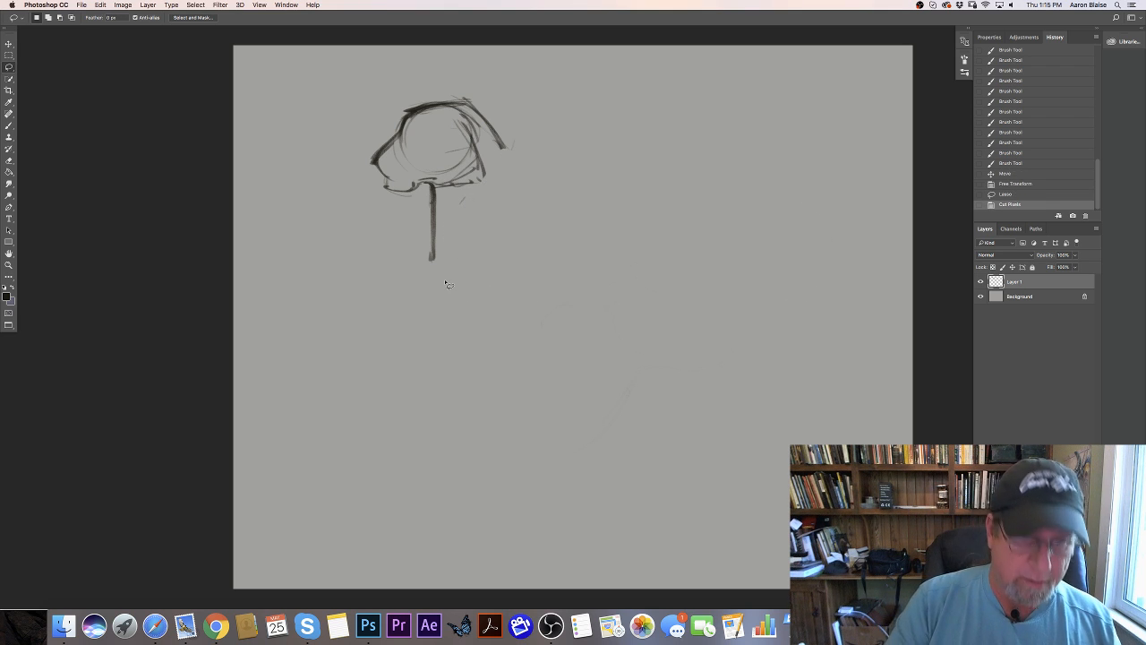
# - Redraw a longer, thicker neck sloping into the shoulder, and slant the chest line forward below the throat
pyautogui.press('b')
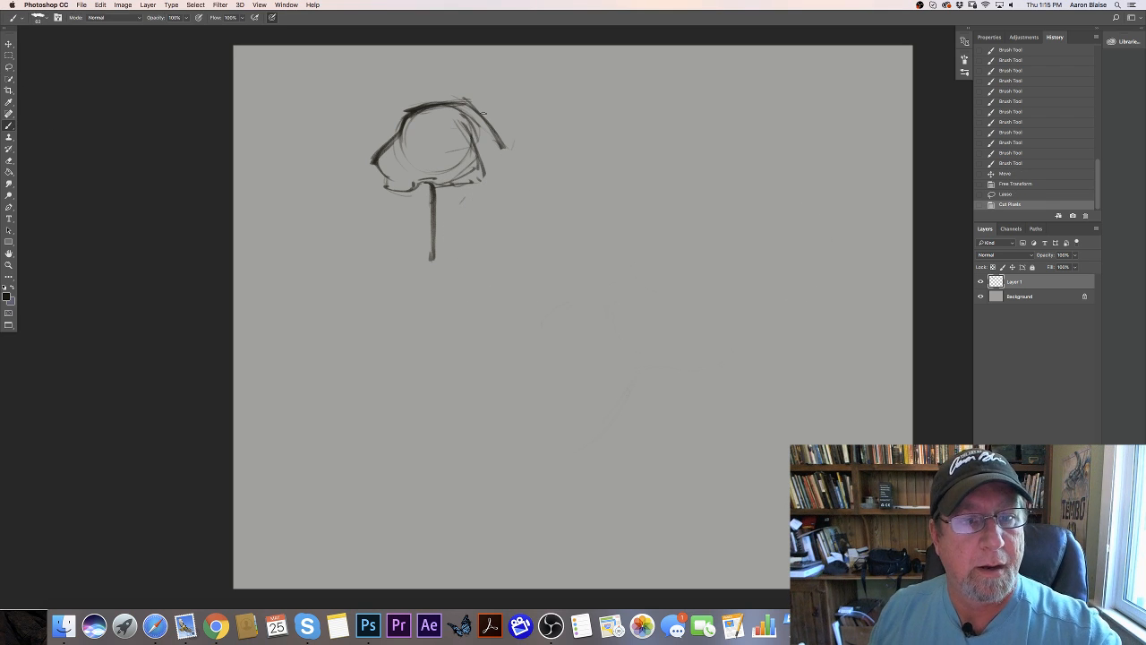
pyautogui.moveTo(453, 93); pyautogui.dragTo(519, 193)
pyautogui.moveTo(461, 96); pyautogui.dragTo(510, 152)
pyautogui.moveTo(474, 100)
pyautogui.mouseDown()
pyautogui.moveTo(518, 176)
pyautogui.moveTo(514, 194)
pyautogui.moveTo(523, 206)
pyautogui.moveTo(520, 186)
pyautogui.moveTo(566, 234)
pyautogui.mouseUp()
pyautogui.moveTo(526, 197); pyautogui.dragTo(567, 236)
pyautogui.moveTo(528, 195); pyautogui.dragTo(564, 232)
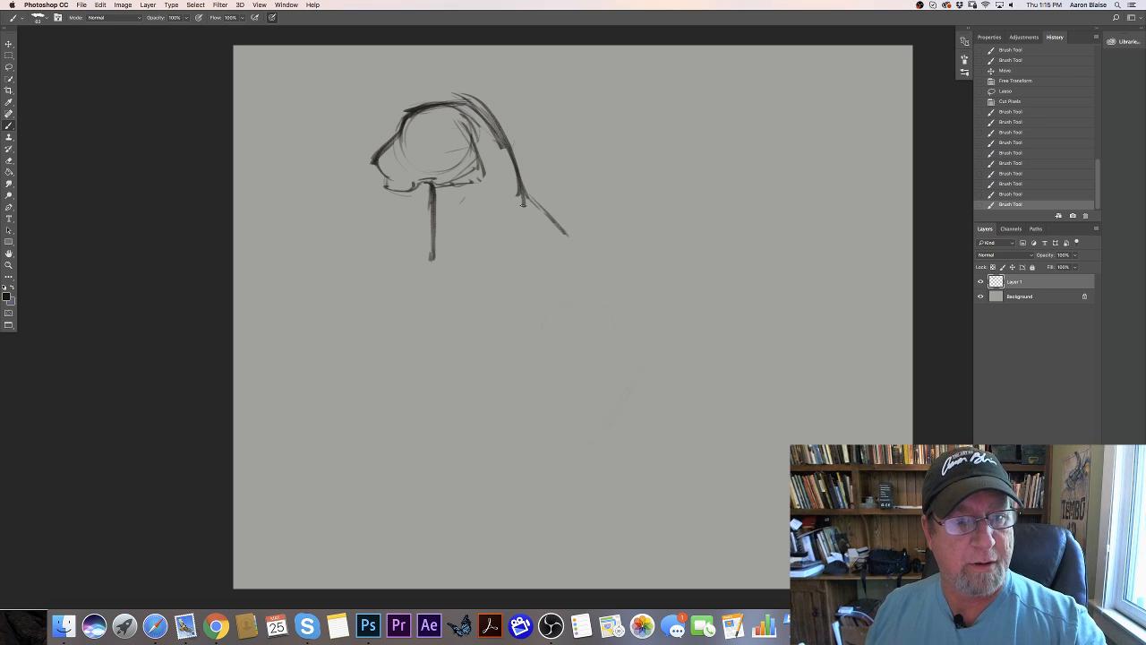
pyautogui.moveTo(467, 104)
pyautogui.mouseDown()
pyautogui.moveTo(508, 143)
pyautogui.moveTo(530, 198)
pyautogui.mouseUp()
pyautogui.moveTo(524, 190); pyautogui.dragTo(564, 233)
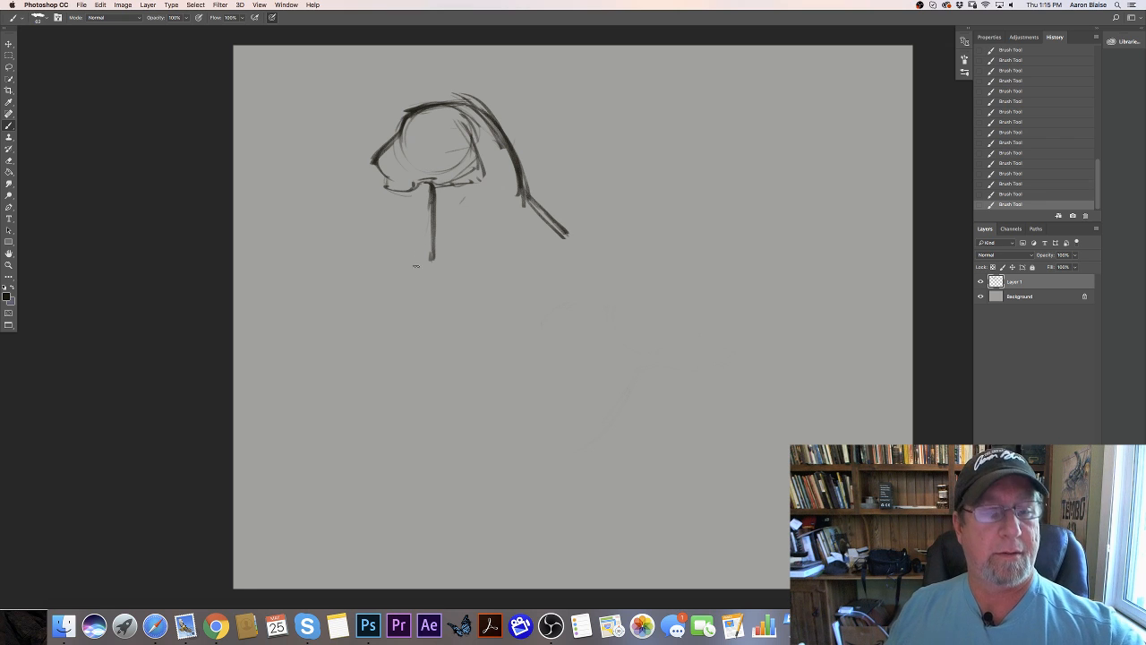
pyautogui.moveTo(432, 215); pyautogui.dragTo(417, 280)
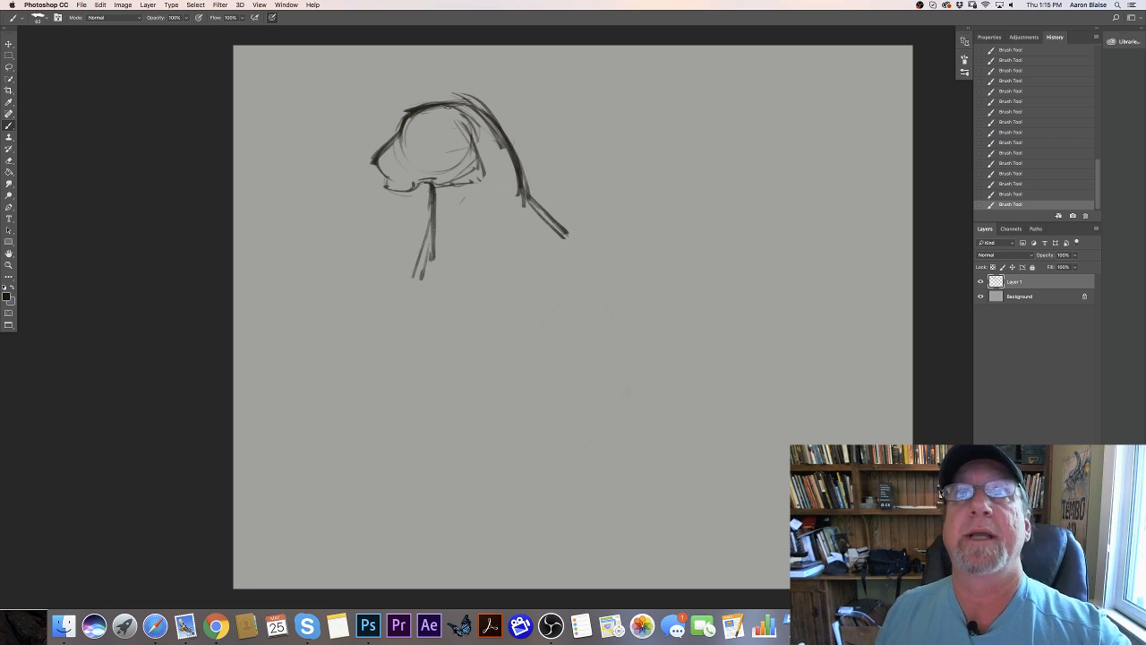
# - Mark the ear on the back of the head and draw a new back line from the shoulder to the drooping rump
pyautogui.moveTo(474, 116)
pyautogui.mouseDown()
pyautogui.moveTo(452, 85)
pyautogui.moveTo(462, 94)
pyautogui.moveTo(440, 88)
pyautogui.mouseUp()
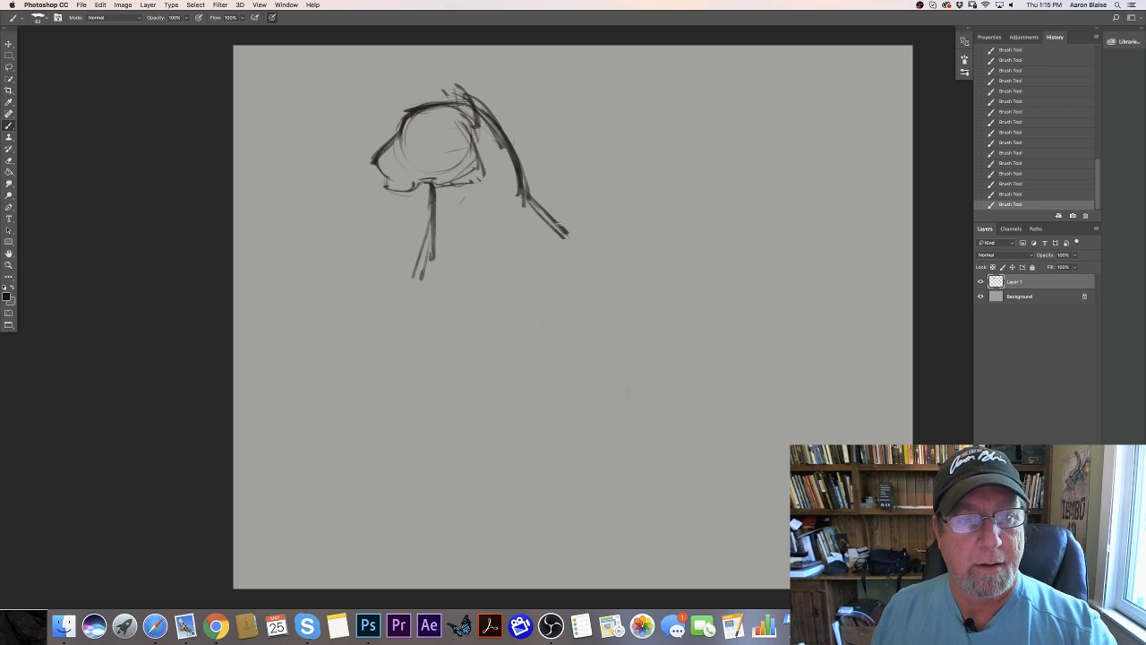
pyautogui.moveTo(530, 201)
pyautogui.mouseDown()
pyautogui.moveTo(565, 239)
pyautogui.moveTo(544, 216)
pyautogui.moveTo(570, 238)
pyautogui.moveTo(679, 239)
pyautogui.mouseUp()
pyautogui.moveTo(584, 232)
pyautogui.mouseDown()
pyautogui.moveTo(799, 251)
pyautogui.moveTo(602, 235)
pyautogui.moveTo(781, 249)
pyautogui.moveTo(831, 278)
pyautogui.mouseUp()
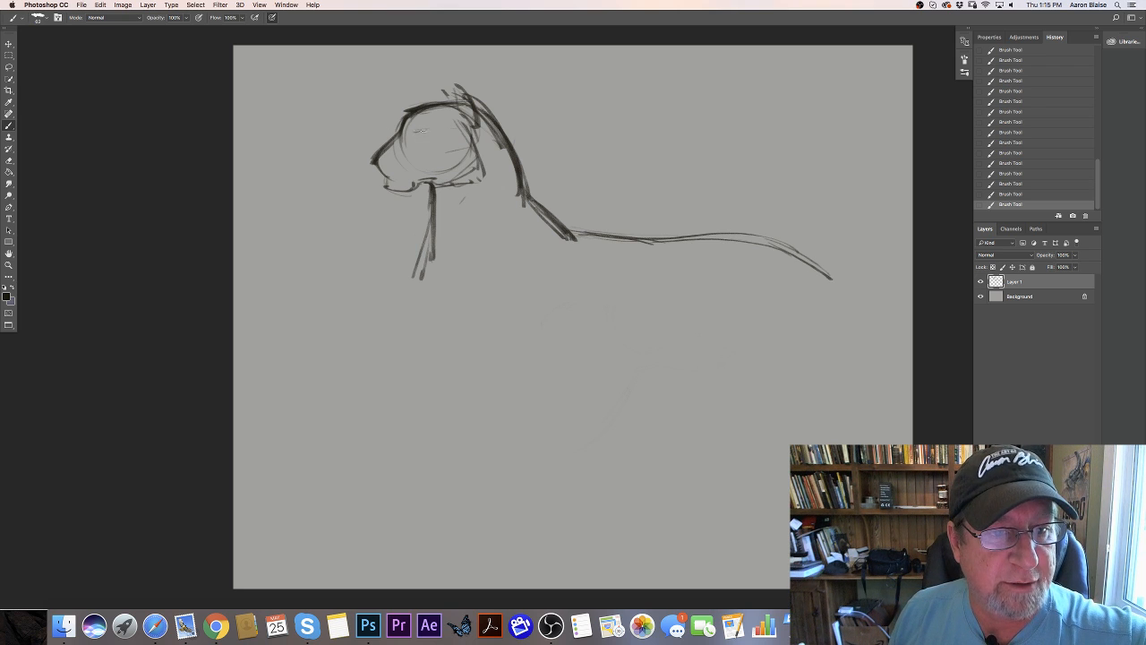
# - Add the tiger's eye and nose, and refine the mouth and chin, cleaning up the old muzzle lines
pyautogui.moveTo(426, 131)
pyautogui.mouseDown()
pyautogui.moveTo(375, 165)
pyautogui.moveTo(396, 164)
pyautogui.moveTo(385, 174)
pyautogui.mouseUp()
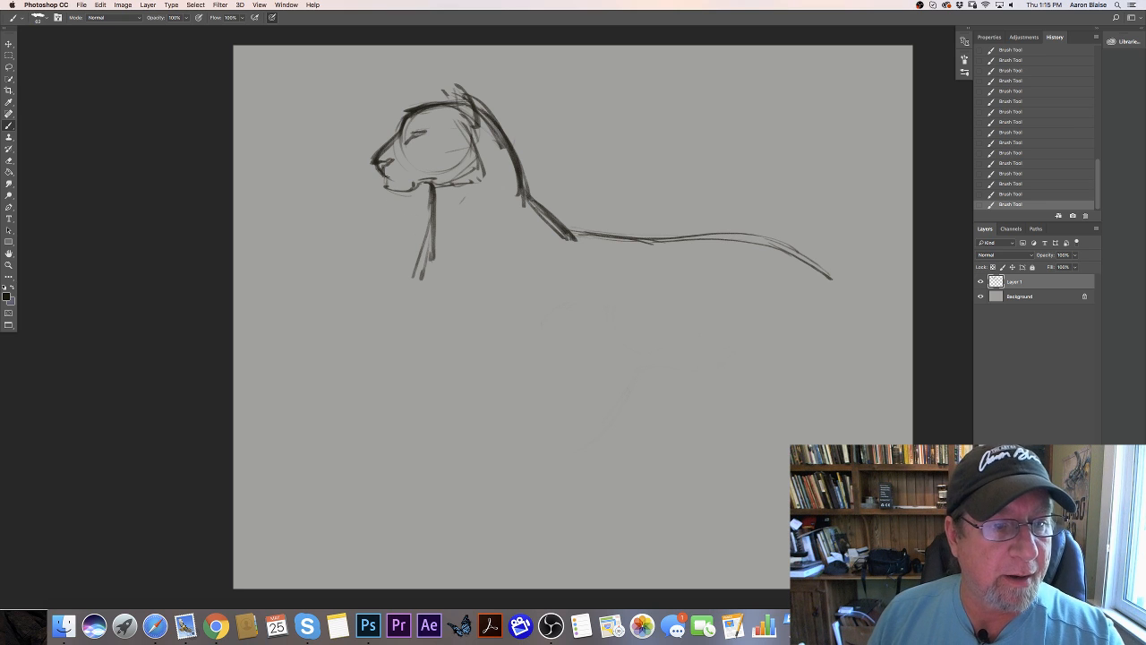
pyautogui.moveTo(382, 173)
pyautogui.mouseDown()
pyautogui.moveTo(388, 190)
pyautogui.moveTo(413, 189)
pyautogui.moveTo(394, 209)
pyautogui.moveTo(389, 180)
pyautogui.mouseUp()
pyautogui.press('e')
pyautogui.moveTo(383, 174); pyautogui.dragTo(389, 183)
pyautogui.moveTo(386, 177); pyautogui.dragTo(388, 186)
pyautogui.moveTo(387, 183); pyautogui.dragTo(390, 190)
pyautogui.moveTo(388, 186); pyautogui.dragTo(399, 193)
pyautogui.moveTo(394, 191); pyautogui.dragTo(414, 193)
pyautogui.moveTo(410, 193)
pyautogui.mouseDown()
pyautogui.moveTo(421, 191)
pyautogui.moveTo(389, 189)
pyautogui.moveTo(428, 186)
pyautogui.moveTo(396, 188)
pyautogui.moveTo(406, 184)
pyautogui.mouseUp()
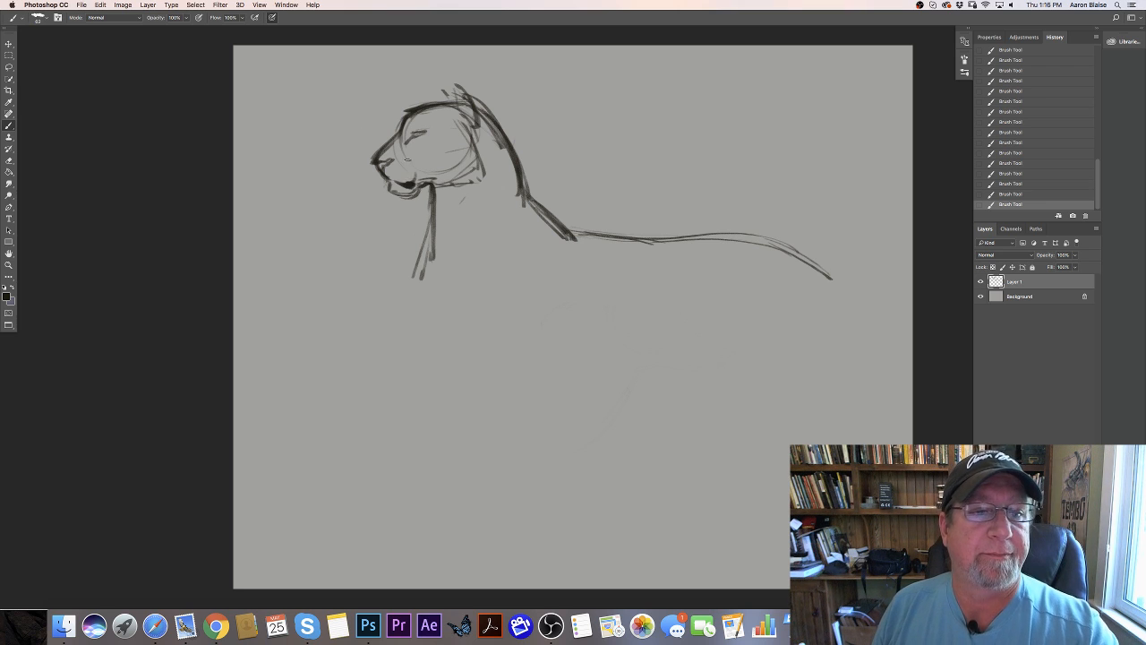
# - Strengthen the cheek edge and chest line, and add curved neck and shoulder contour strokes behind them
pyautogui.moveTo(414, 137)
pyautogui.mouseDown()
pyautogui.moveTo(487, 148)
pyautogui.moveTo(476, 132)
pyautogui.moveTo(489, 183)
pyautogui.mouseUp()
pyautogui.moveTo(489, 179)
pyautogui.mouseDown()
pyautogui.moveTo(431, 206)
pyautogui.moveTo(423, 272)
pyautogui.mouseUp()
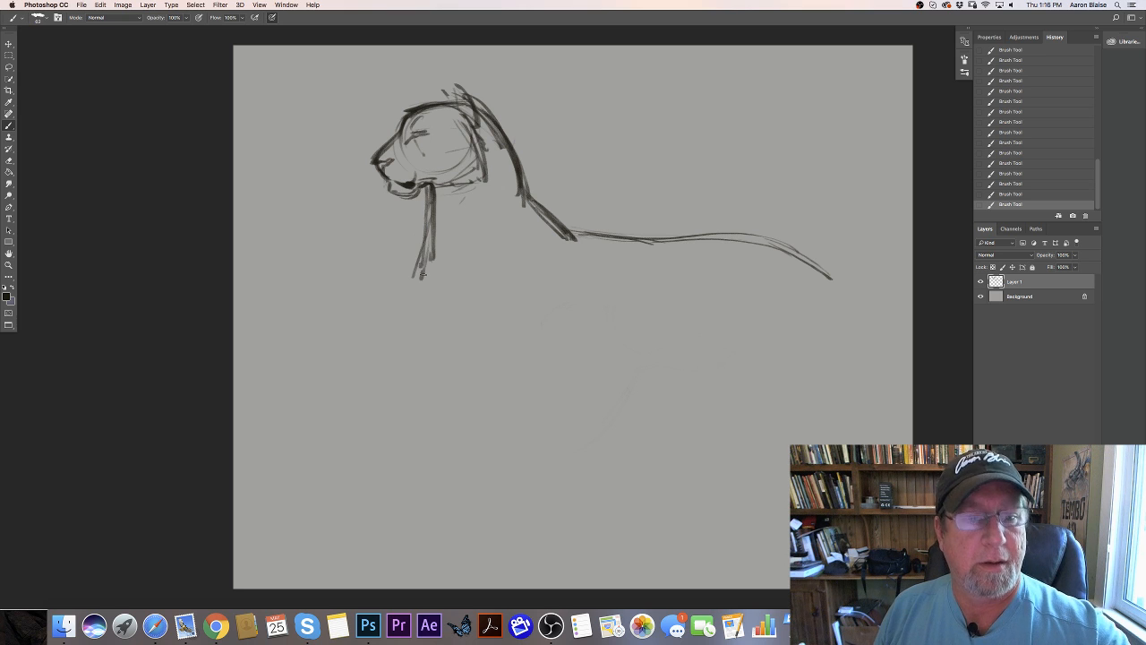
pyautogui.moveTo(497, 154)
pyautogui.mouseDown()
pyautogui.moveTo(477, 197)
pyautogui.moveTo(485, 217)
pyautogui.moveTo(458, 239)
pyautogui.mouseUp()
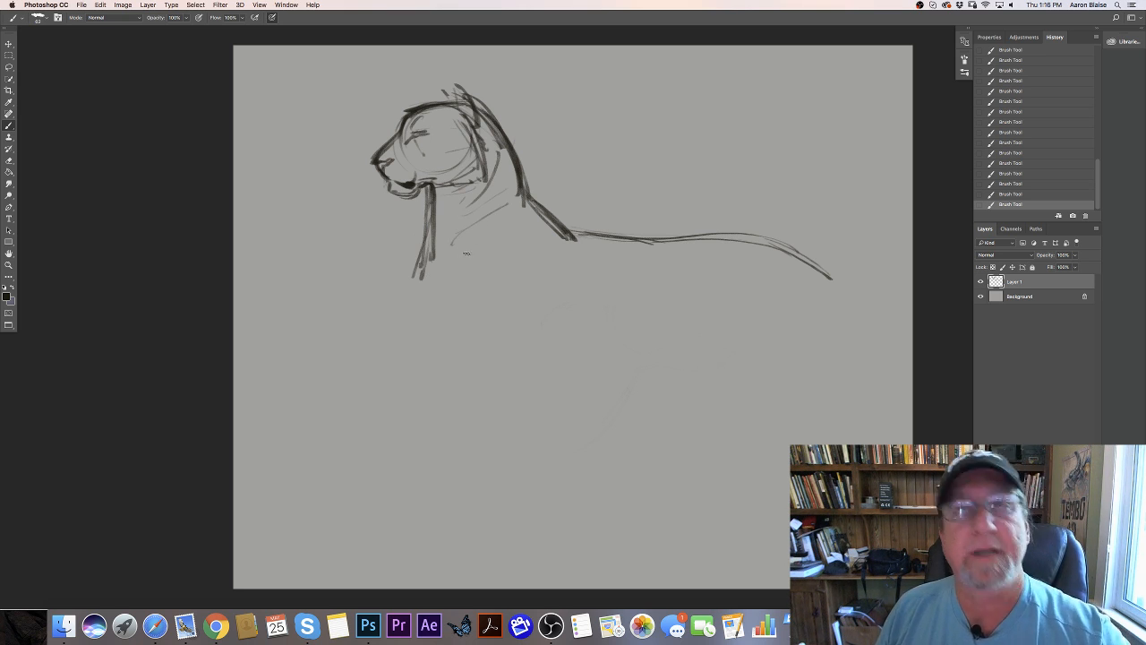
pyautogui.moveTo(465, 239); pyautogui.dragTo(449, 280)
pyautogui.moveTo(464, 253); pyautogui.dragTo(457, 288)
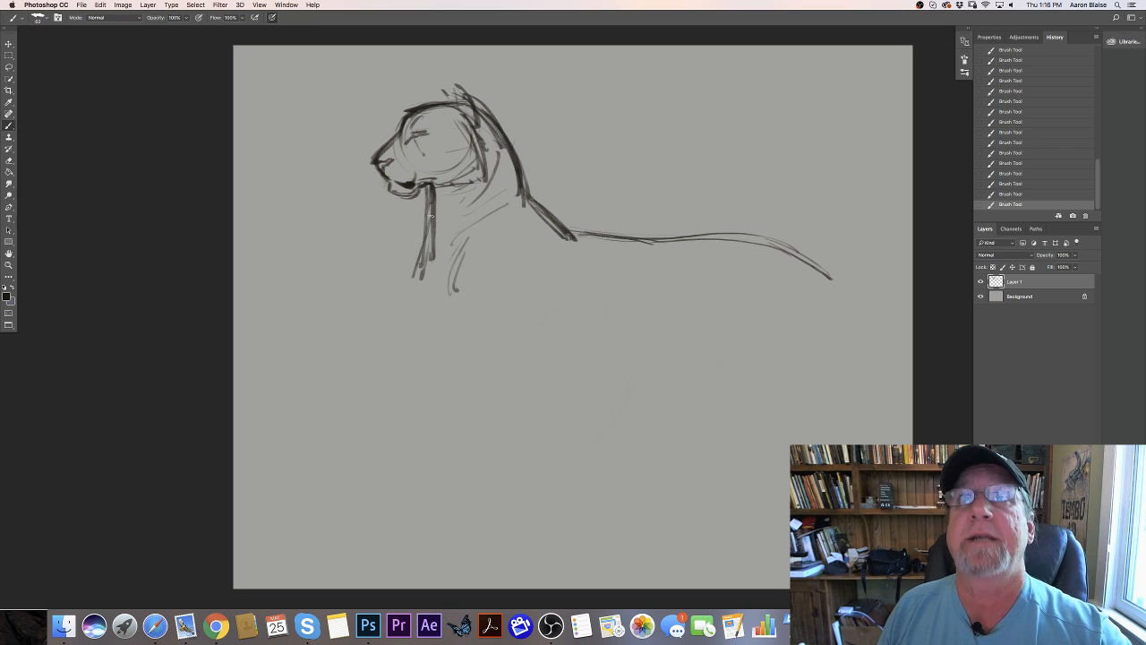
pyautogui.moveTo(426, 227); pyautogui.dragTo(411, 289)
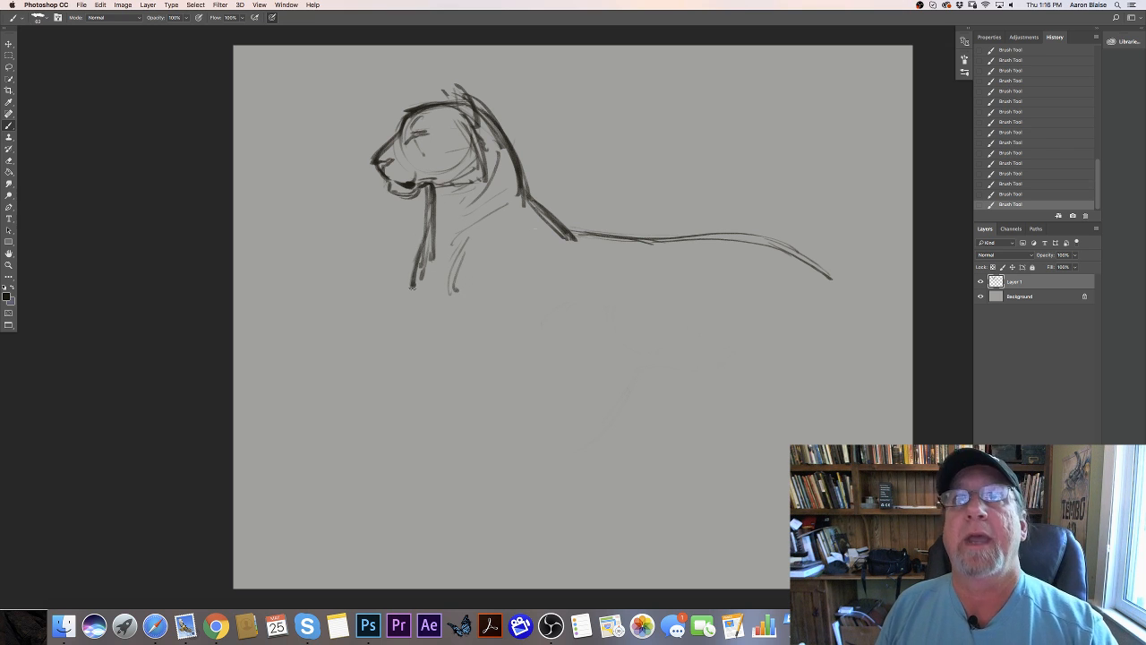
# - Sketch slanted strokes below the shoulder for the elbow and the back of the upper foreleg
pyautogui.moveTo(542, 266)
pyautogui.mouseDown()
pyautogui.moveTo(562, 327)
pyautogui.moveTo(556, 319)
pyautogui.mouseUp()
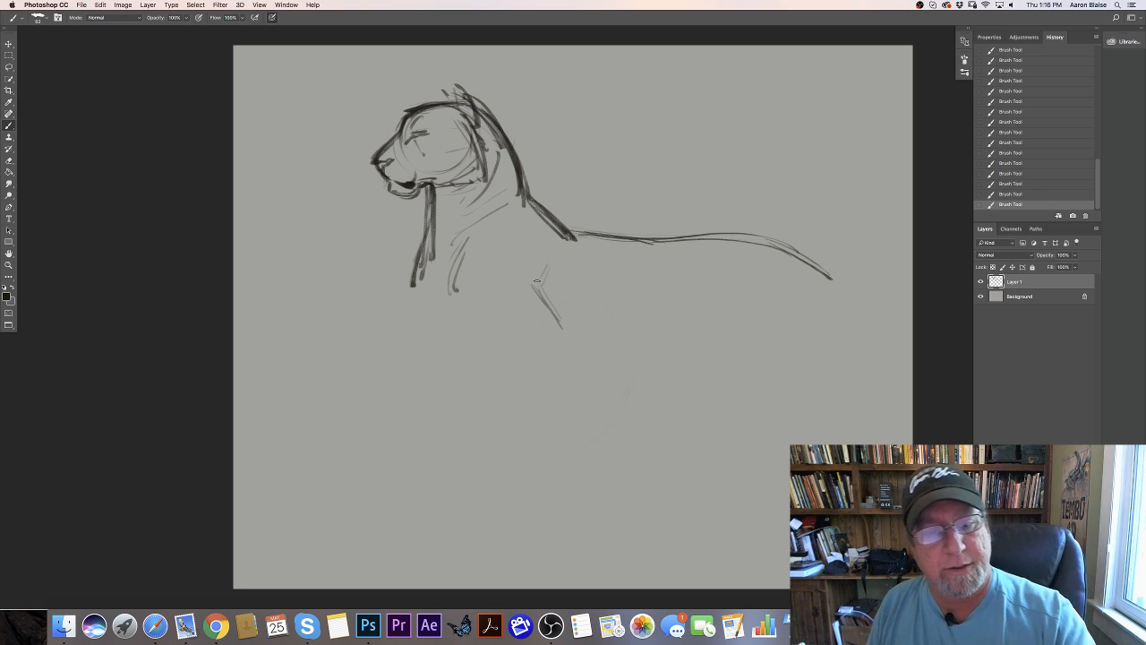
pyautogui.moveTo(535, 271); pyautogui.dragTo(565, 331)
pyautogui.moveTo(519, 277); pyautogui.dragTo(560, 340)
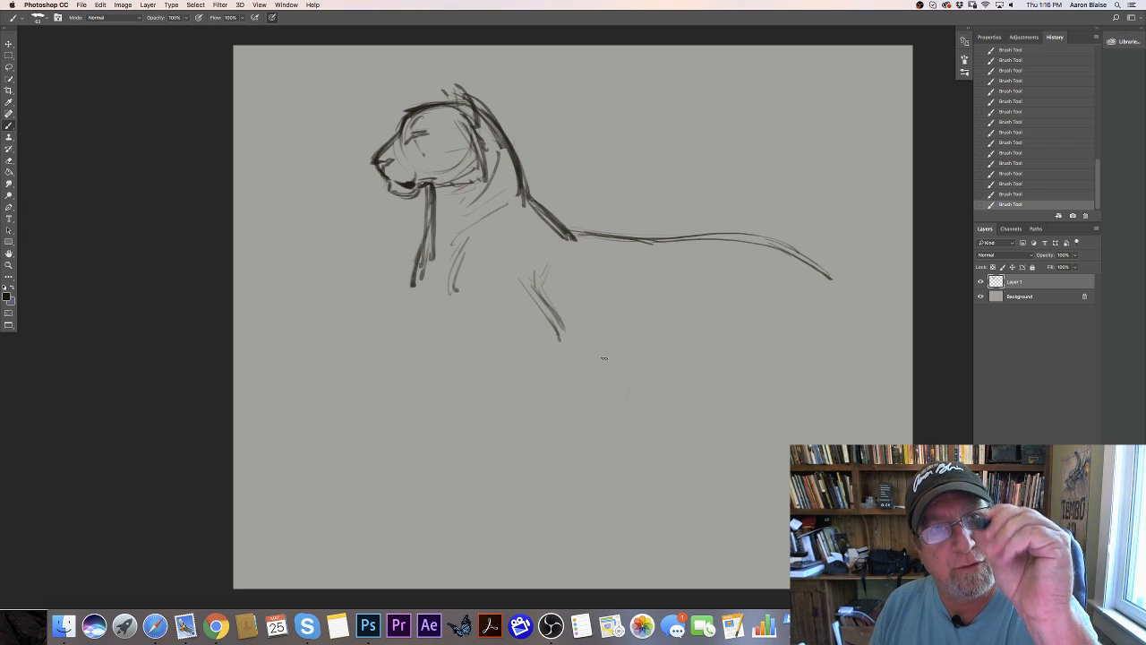
# - Extend the elbow downward and block in the bent foreleg's forearm with long horizontal strokes for its upper and lower edges
pyautogui.moveTo(519, 268); pyautogui.dragTo(569, 351)
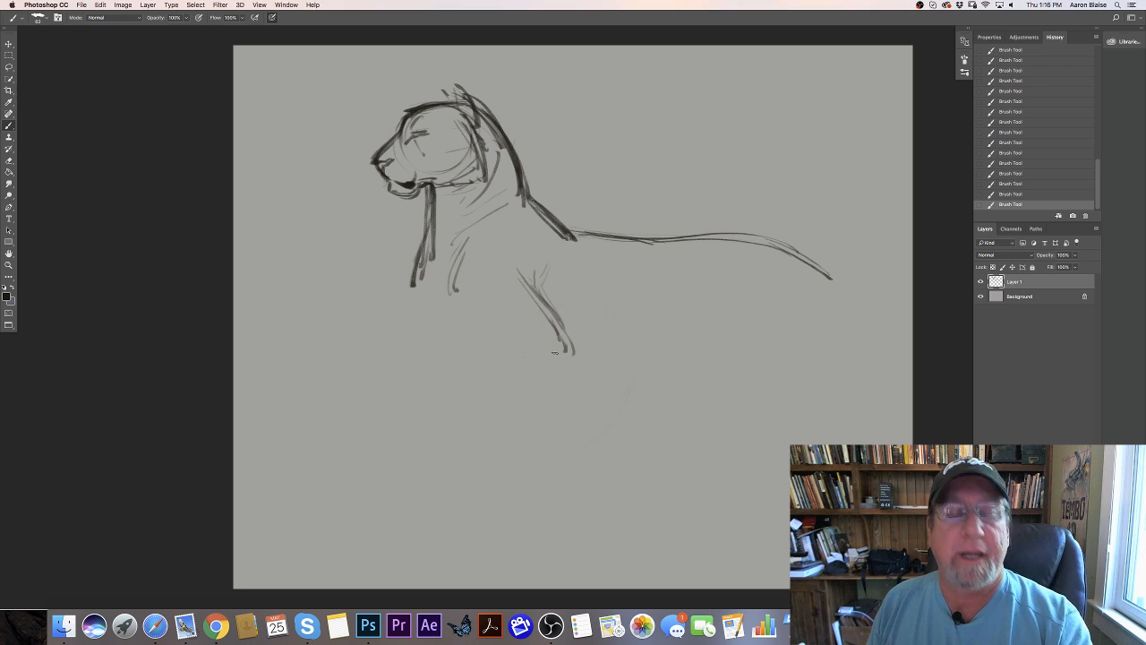
pyautogui.moveTo(557, 354); pyautogui.dragTo(436, 349)
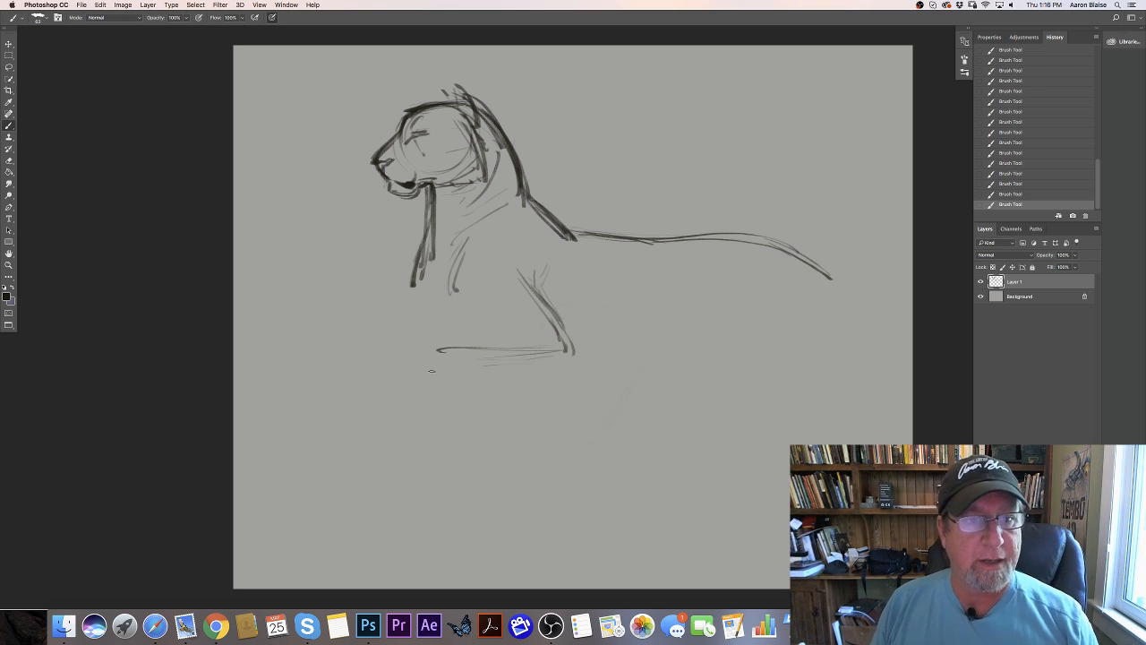
pyautogui.moveTo(563, 340); pyautogui.dragTo(443, 350)
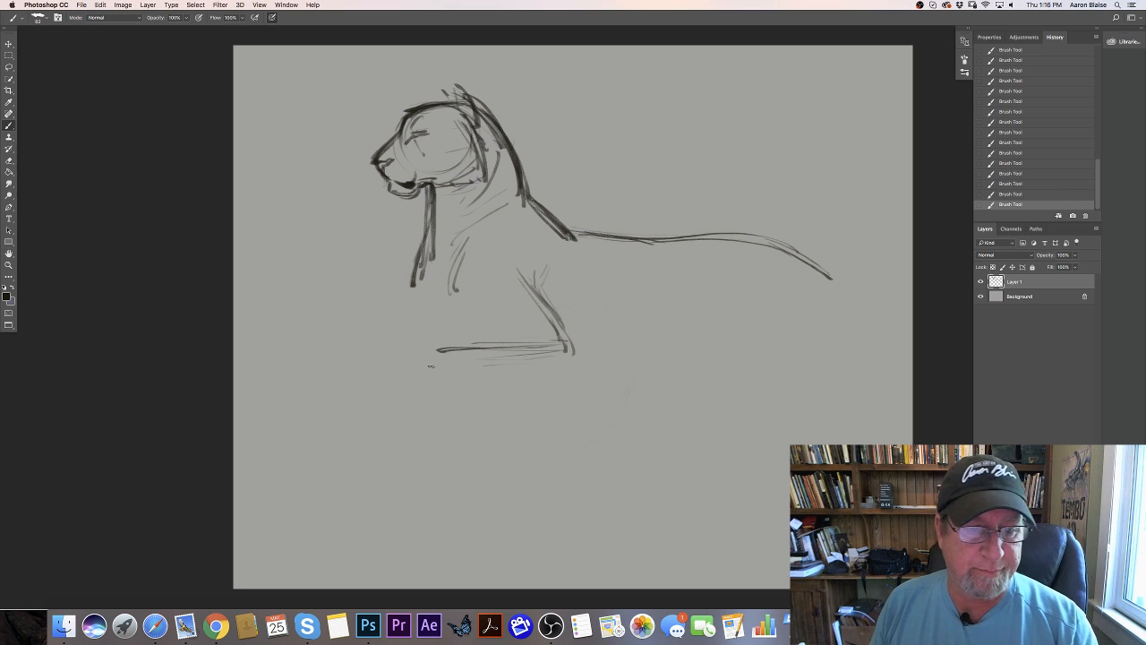
pyautogui.moveTo(563, 341)
pyautogui.mouseDown()
pyautogui.moveTo(410, 344)
pyautogui.moveTo(412, 369)
pyautogui.mouseUp()
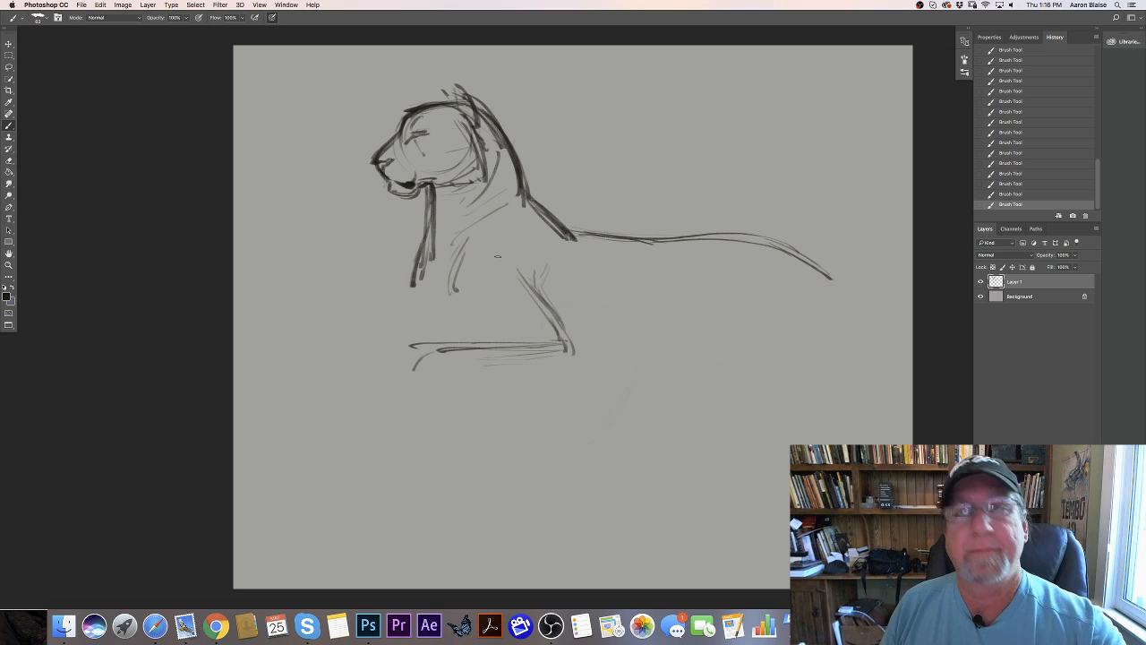
pyautogui.moveTo(455, 290); pyautogui.dragTo(465, 260)
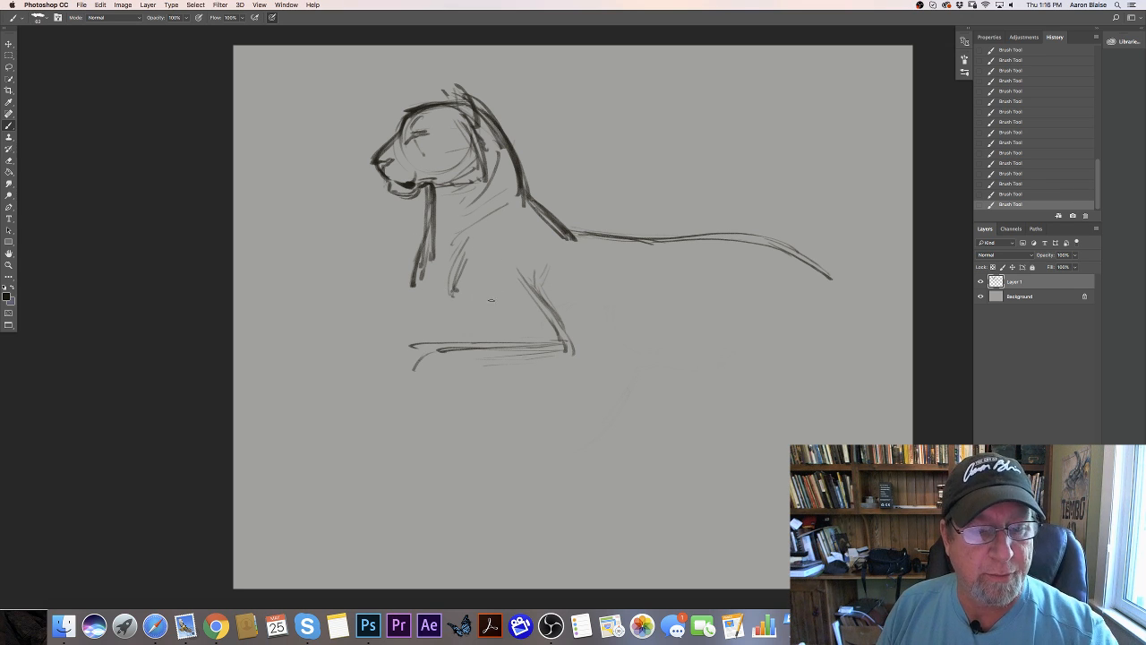
pyautogui.moveTo(478, 300); pyautogui.dragTo(431, 311)
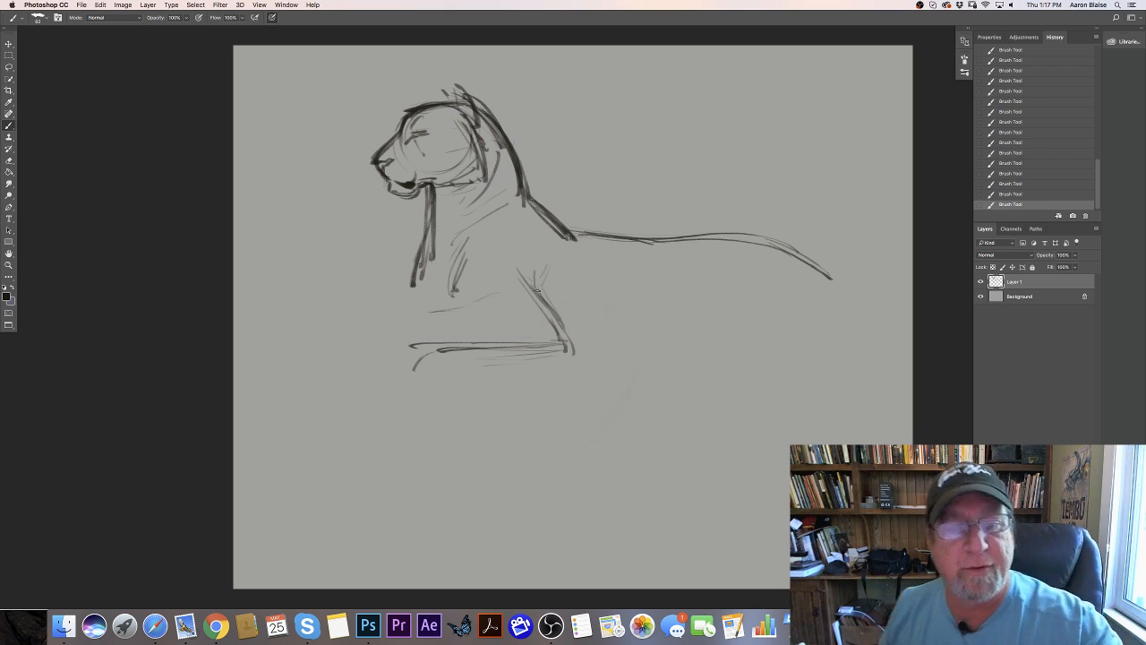
# - Draw the shoulder's curved front contour down toward the chest, and darken the back of the upper foreleg
pyautogui.moveTo(553, 267); pyautogui.dragTo(545, 283)
pyautogui.moveTo(507, 218)
pyautogui.mouseDown()
pyautogui.moveTo(541, 214)
pyautogui.moveTo(465, 260)
pyautogui.mouseUp()
pyautogui.moveTo(501, 217); pyautogui.dragTo(454, 276)
pyautogui.moveTo(547, 289); pyautogui.dragTo(566, 333)
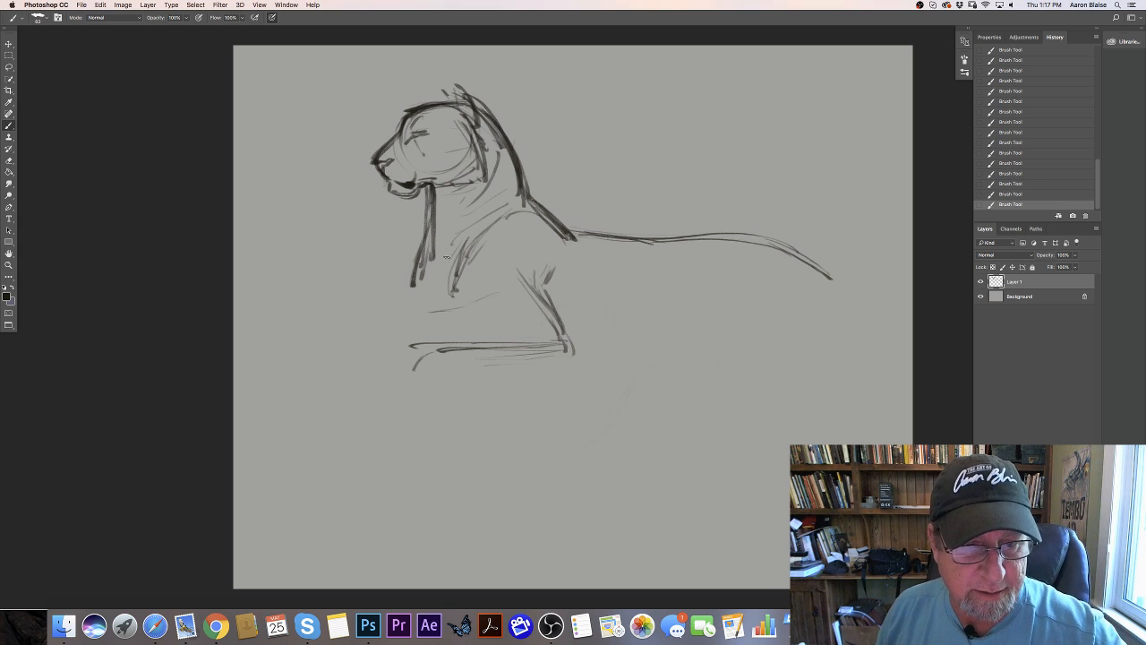
pyautogui.moveTo(460, 263)
pyautogui.mouseDown()
pyautogui.moveTo(446, 295)
pyautogui.moveTo(457, 289)
pyautogui.mouseUp()
# - Shape the back and underside of the shoulder mass, and reinforce its front curve up to the withers
pyautogui.moveTo(564, 258)
pyautogui.mouseDown()
pyautogui.moveTo(572, 267)
pyautogui.moveTo(537, 276)
pyautogui.mouseUp()
pyautogui.moveTo(580, 249); pyautogui.dragTo(571, 265)
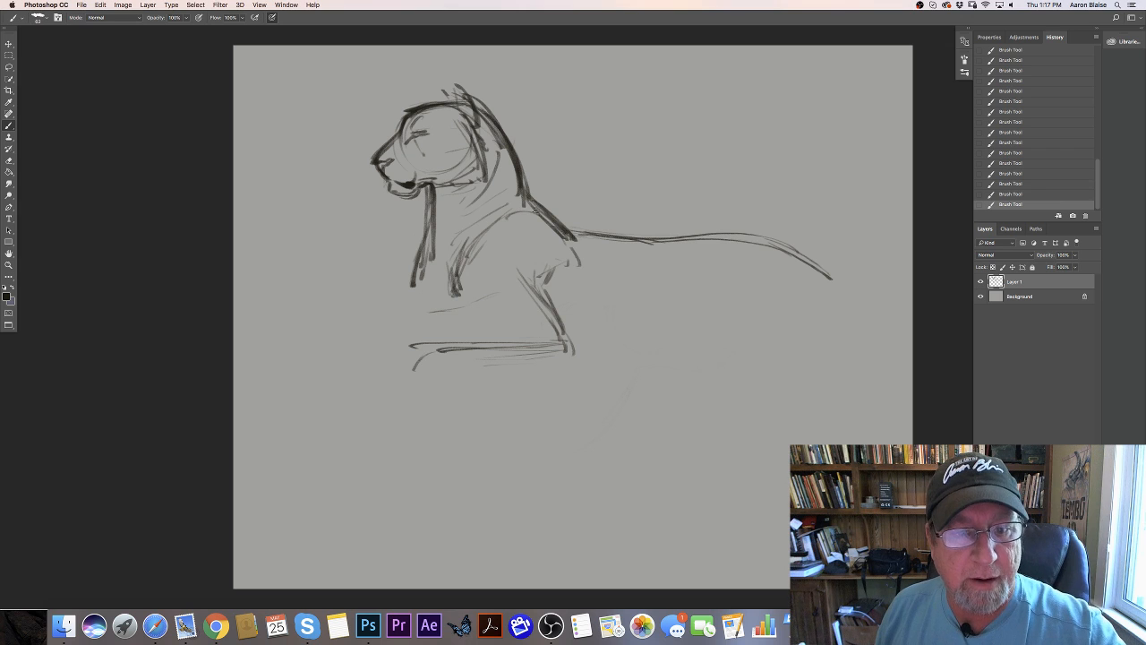
pyautogui.moveTo(524, 206)
pyautogui.mouseDown()
pyautogui.moveTo(572, 244)
pyautogui.moveTo(562, 225)
pyautogui.moveTo(625, 240)
pyautogui.moveTo(583, 263)
pyautogui.mouseUp()
pyautogui.moveTo(518, 213); pyautogui.dragTo(471, 252)
pyautogui.moveTo(548, 266); pyautogui.dragTo(503, 272)
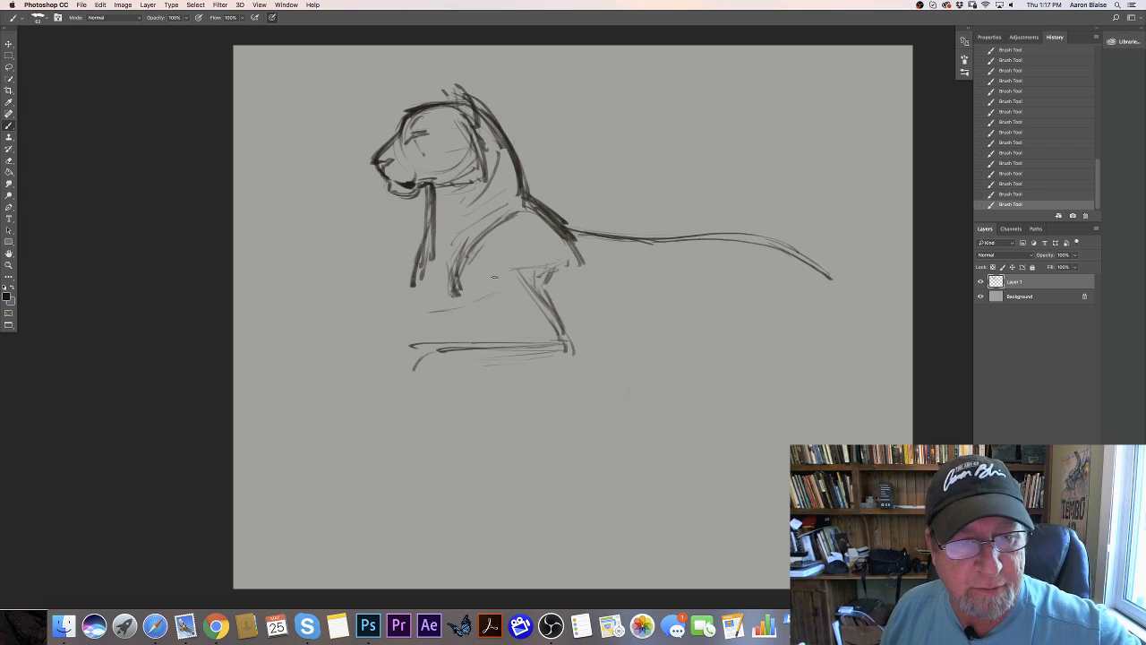
pyautogui.moveTo(545, 210)
pyautogui.mouseDown()
pyautogui.moveTo(507, 222)
pyautogui.moveTo(466, 257)
pyautogui.moveTo(469, 275)
pyautogui.moveTo(465, 252)
pyautogui.mouseUp()
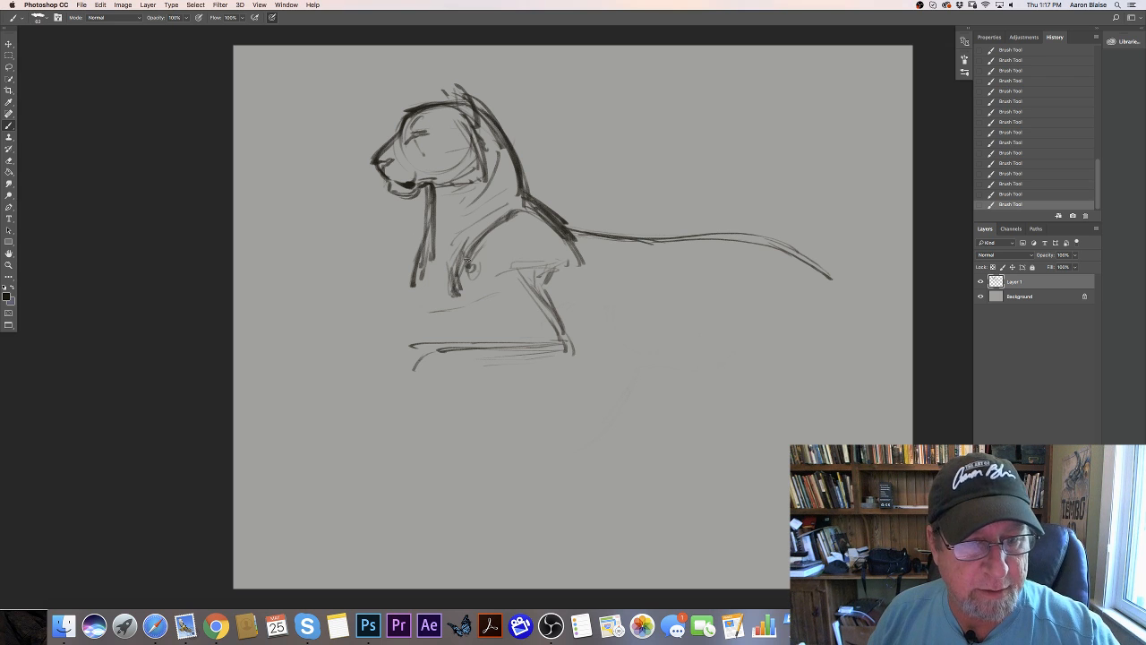
# - Sketch the near foreleg's wrist and drooping paw, with loose slanted strokes below for the rock ledge it rests on
pyautogui.moveTo(502, 303); pyautogui.dragTo(527, 339)
pyautogui.moveTo(534, 293)
pyautogui.mouseDown()
pyautogui.moveTo(566, 339)
pyautogui.moveTo(454, 309)
pyautogui.moveTo(406, 316)
pyautogui.moveTo(387, 341)
pyautogui.moveTo(373, 407)
pyautogui.mouseUp()
pyautogui.moveTo(439, 360)
pyautogui.mouseDown()
pyautogui.moveTo(348, 494)
pyautogui.moveTo(314, 524)
pyautogui.moveTo(537, 390)
pyautogui.mouseUp()
pyautogui.moveTo(542, 354); pyautogui.dragTo(486, 381)
pyautogui.moveTo(586, 367); pyautogui.dragTo(663, 363)
pyautogui.moveTo(435, 427); pyautogui.dragTo(373, 509)
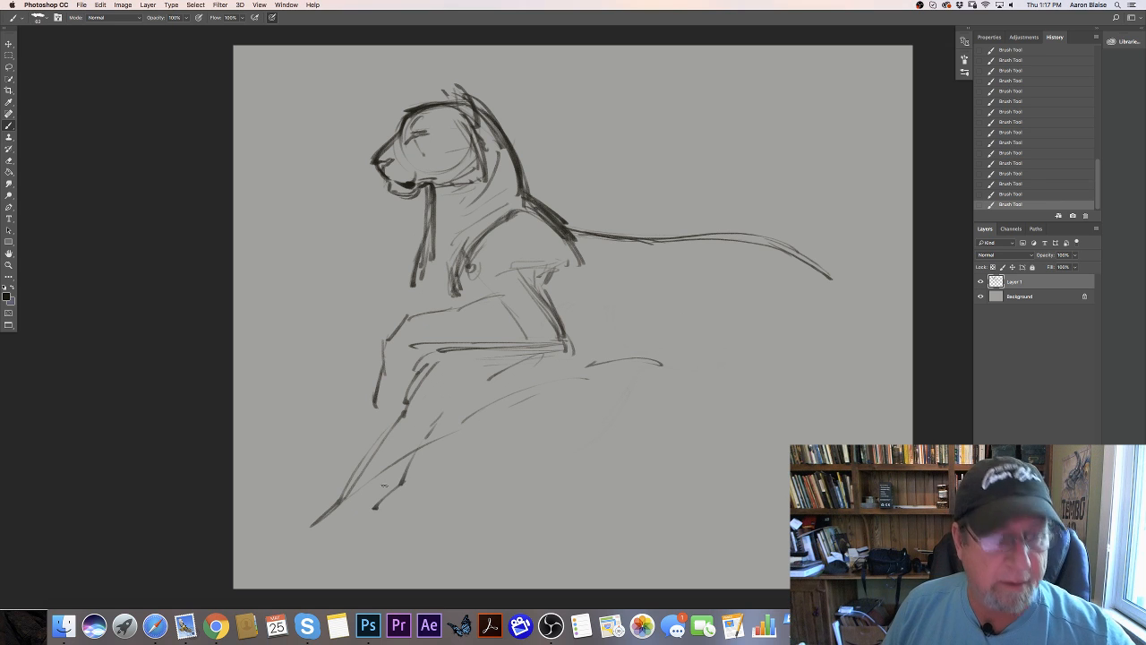
# - Draw the far foreleg reaching forward from the chest to a dark-toed paw, and sweep a curved ledge line beneath the body
pyautogui.moveTo(368, 351); pyautogui.dragTo(295, 392)
pyautogui.moveTo(408, 280); pyautogui.dragTo(354, 328)
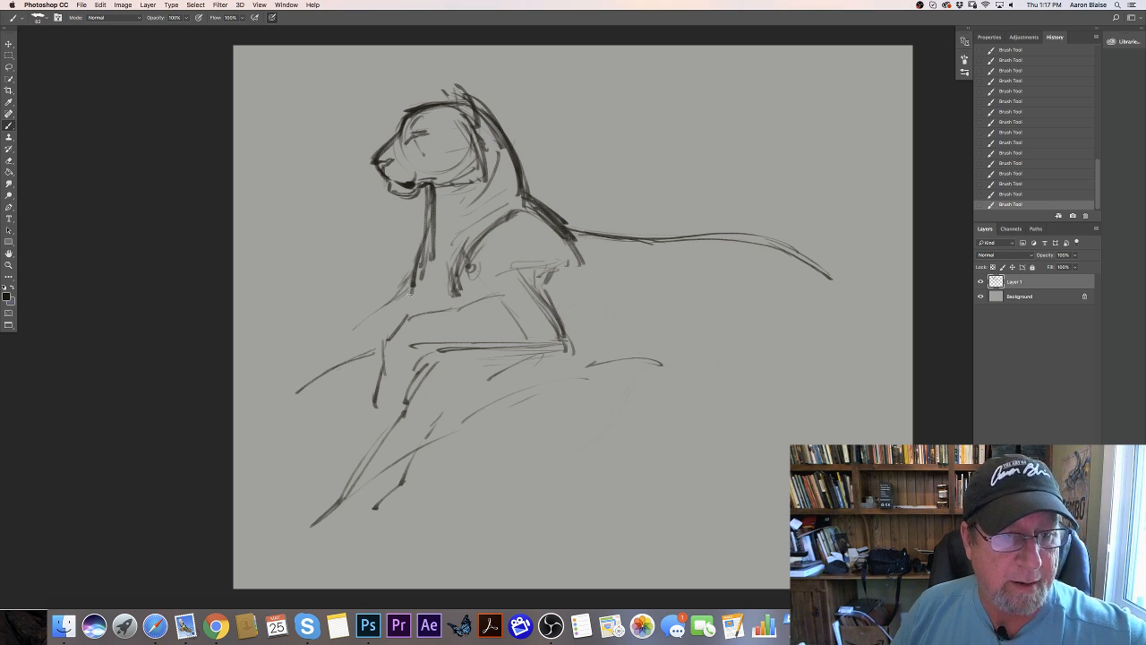
pyautogui.moveTo(405, 284); pyautogui.dragTo(313, 364)
pyautogui.moveTo(260, 445)
pyautogui.mouseDown()
pyautogui.moveTo(342, 391)
pyautogui.moveTo(815, 337)
pyautogui.mouseUp()
pyautogui.moveTo(405, 285)
pyautogui.mouseDown()
pyautogui.moveTo(384, 312)
pyautogui.moveTo(268, 383)
pyautogui.moveTo(261, 408)
pyautogui.mouseUp()
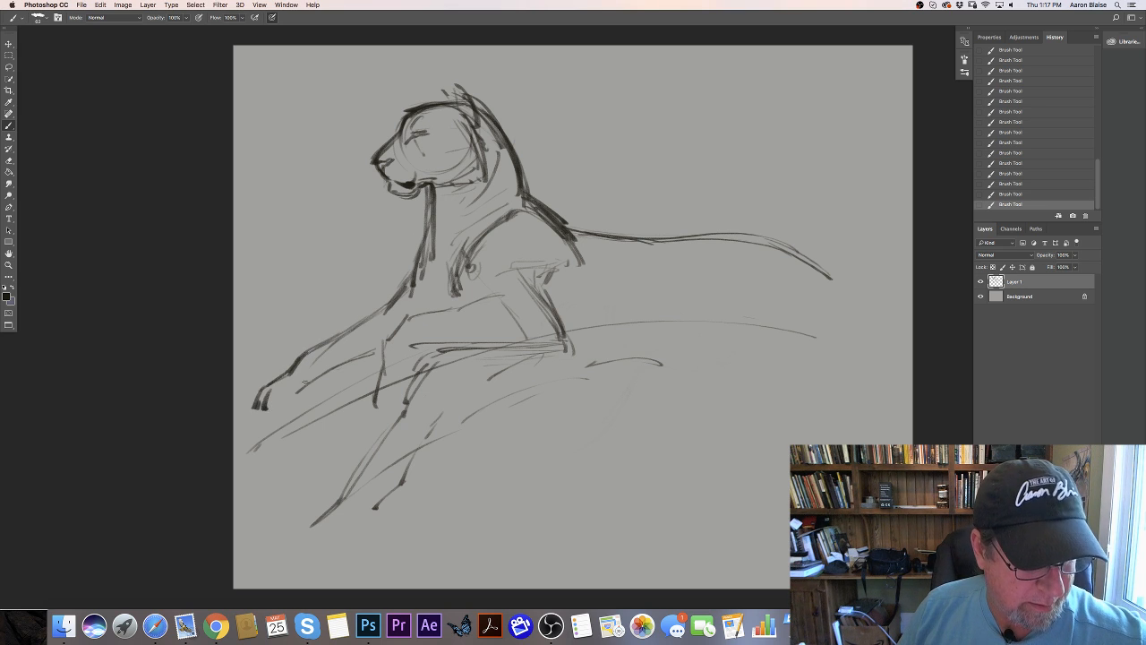
pyautogui.moveTo(312, 380)
pyautogui.mouseDown()
pyautogui.moveTo(270, 410)
pyautogui.moveTo(260, 394)
pyautogui.moveTo(265, 413)
pyautogui.mouseUp()
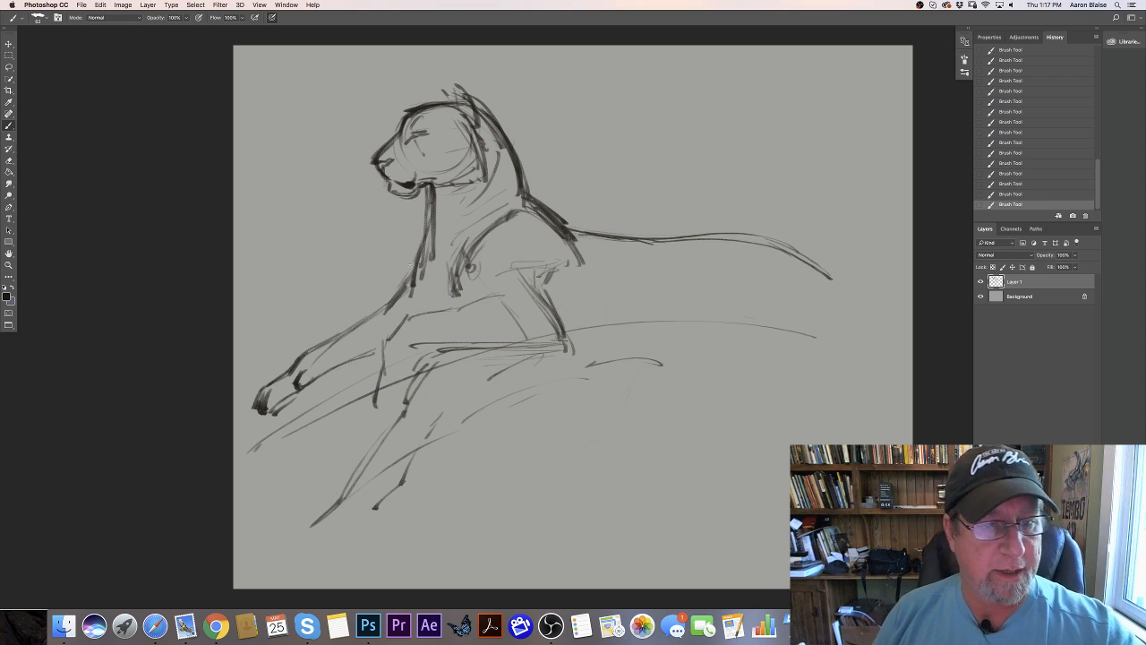
# - Darken the chest line, the back of the neck and the contour around the ear and top of the head
pyautogui.moveTo(418, 254); pyautogui.dragTo(399, 294)
pyautogui.moveTo(432, 231); pyautogui.dragTo(400, 294)
pyautogui.moveTo(425, 190); pyautogui.dragTo(431, 234)
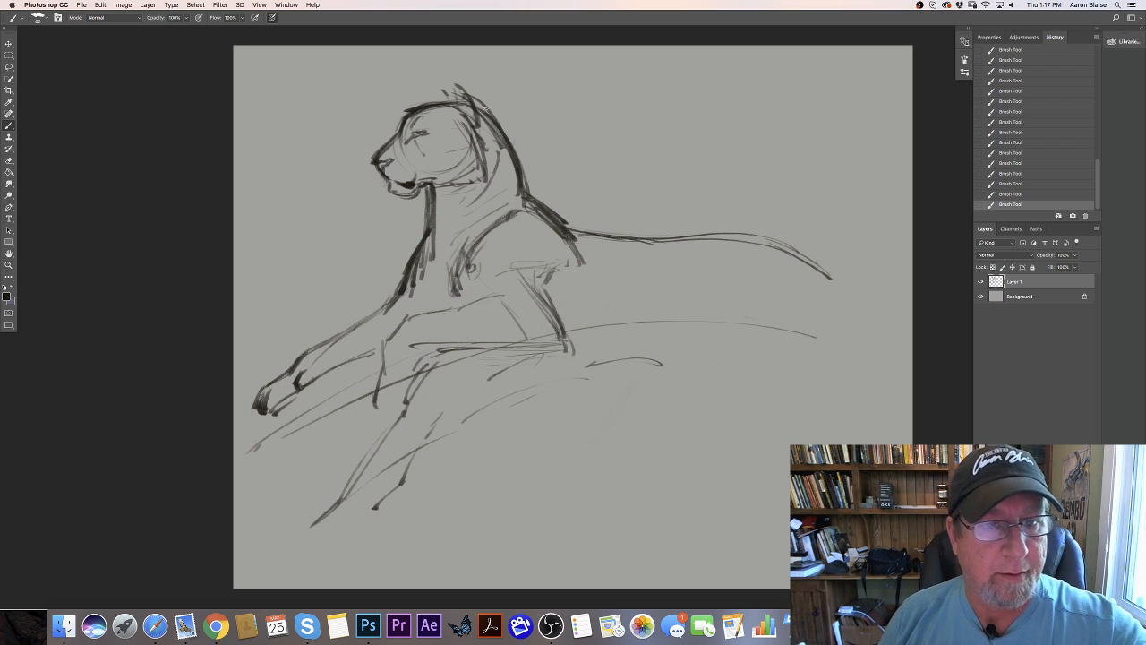
pyautogui.moveTo(484, 107); pyautogui.dragTo(514, 148)
pyautogui.moveTo(487, 109); pyautogui.dragTo(525, 187)
pyautogui.moveTo(433, 101)
pyautogui.mouseDown()
pyautogui.moveTo(462, 99)
pyautogui.moveTo(451, 102)
pyautogui.moveTo(484, 117)
pyautogui.moveTo(487, 131)
pyautogui.moveTo(479, 107)
pyautogui.mouseUp()
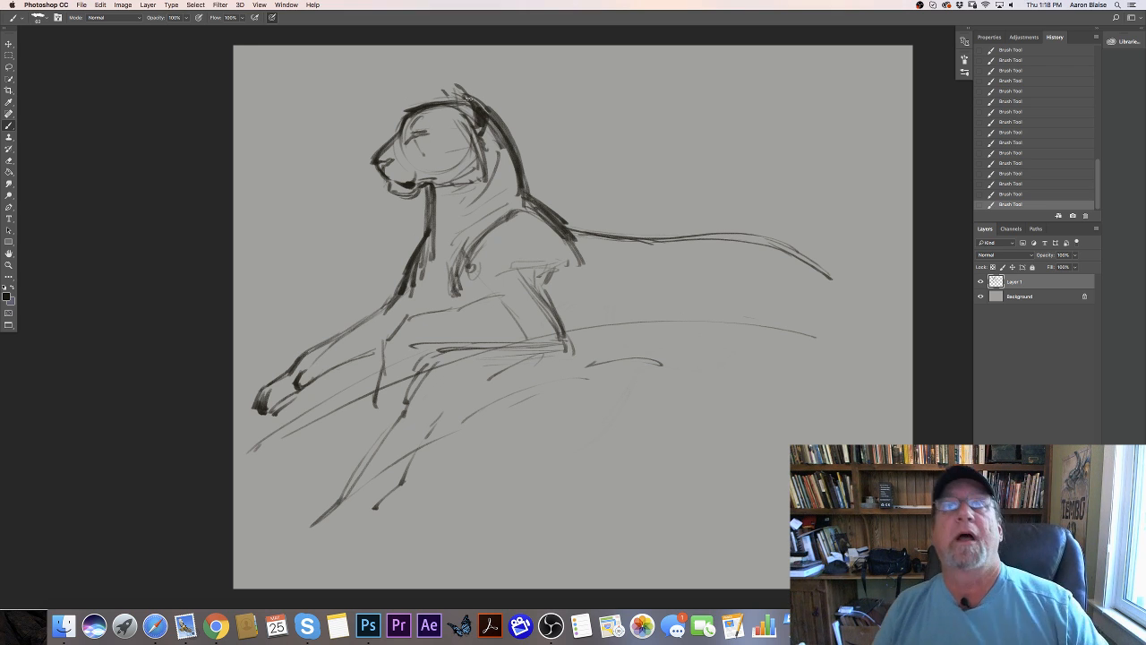
# - Add brow and cheek plane strokes to the face, retrace the back line and extend it down past the rump
pyautogui.moveTo(413, 129)
pyautogui.mouseDown()
pyautogui.moveTo(413, 114)
pyautogui.moveTo(442, 114)
pyautogui.moveTo(445, 130)
pyautogui.mouseUp()
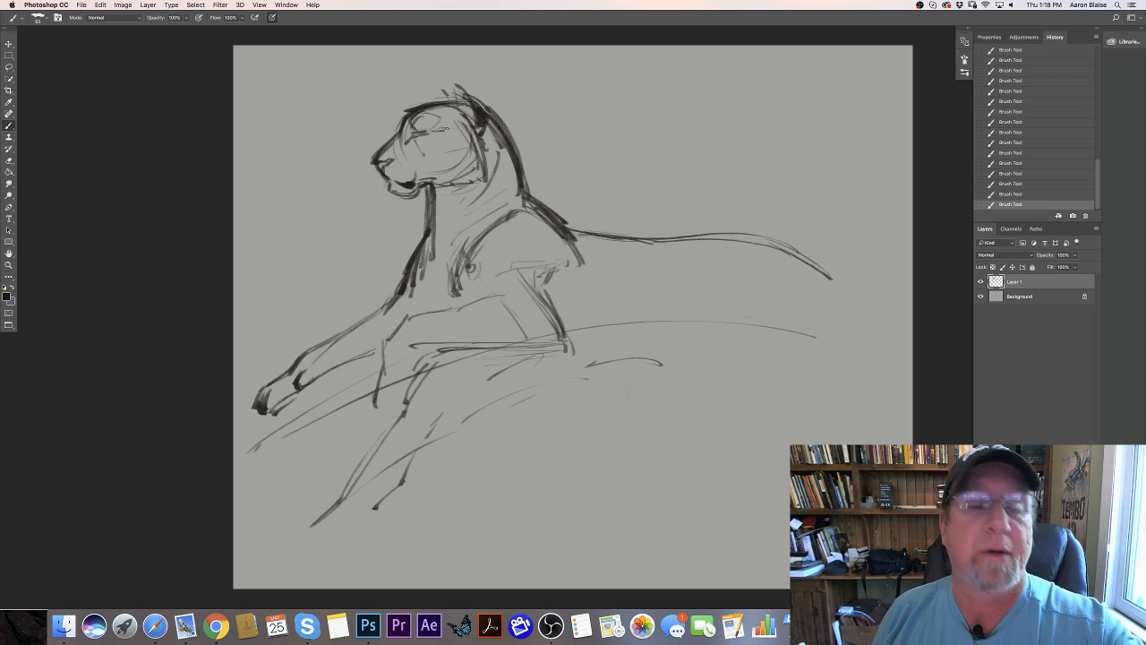
pyautogui.moveTo(457, 132); pyautogui.dragTo(425, 176)
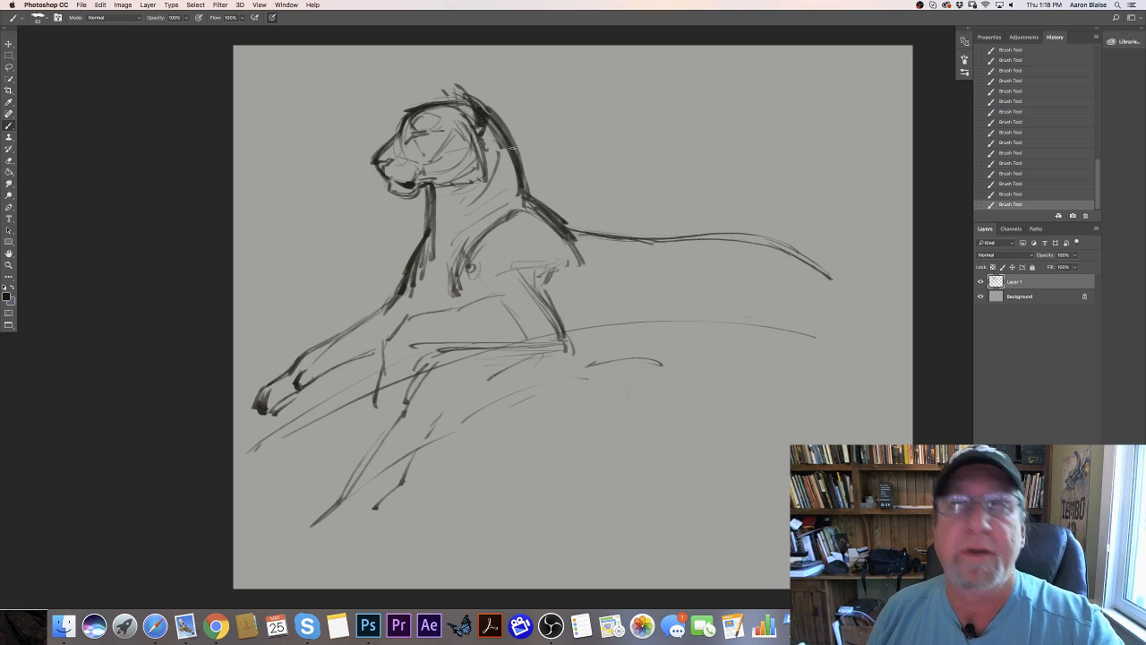
pyautogui.moveTo(484, 105)
pyautogui.mouseDown()
pyautogui.moveTo(559, 229)
pyautogui.moveTo(555, 218)
pyautogui.moveTo(735, 235)
pyautogui.moveTo(832, 277)
pyautogui.mouseUp()
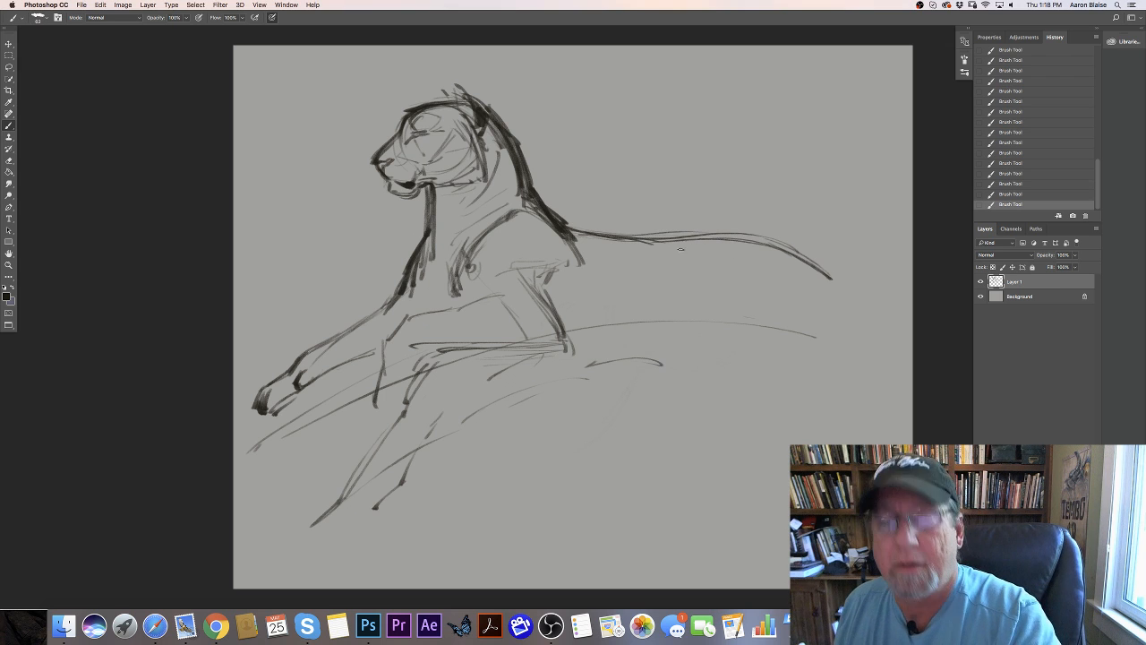
pyautogui.moveTo(775, 242); pyautogui.dragTo(863, 299)
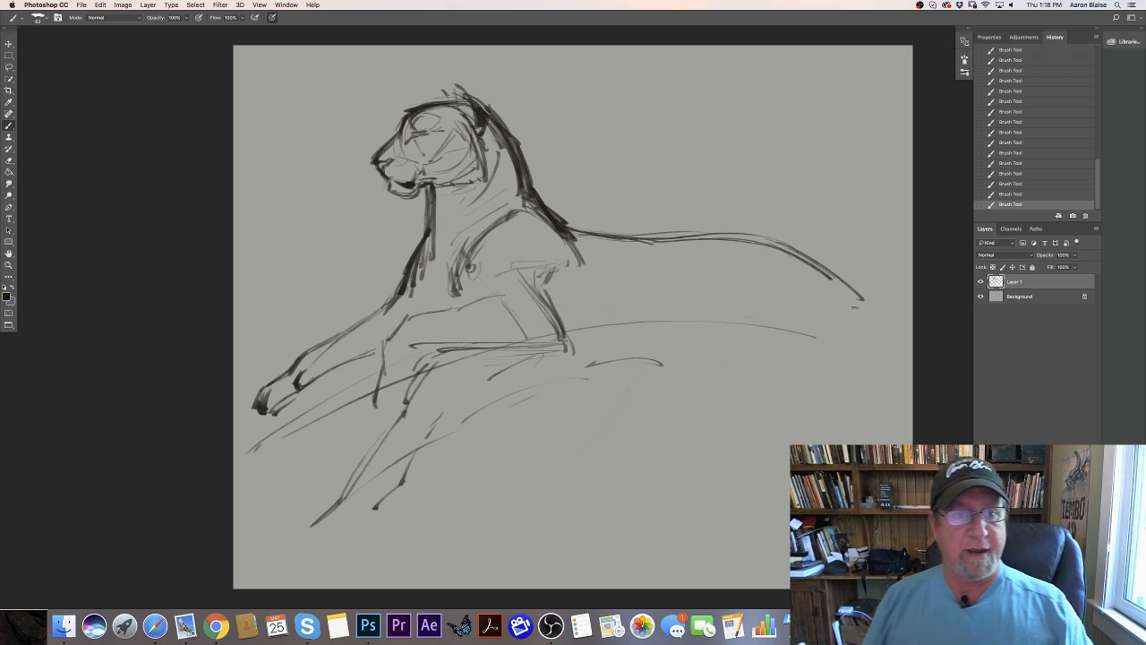
# - Scale the sketch layer down proportionally to about 84% with Free Transform and move it to the canvas's upper middle
pyautogui.click(100, 6)
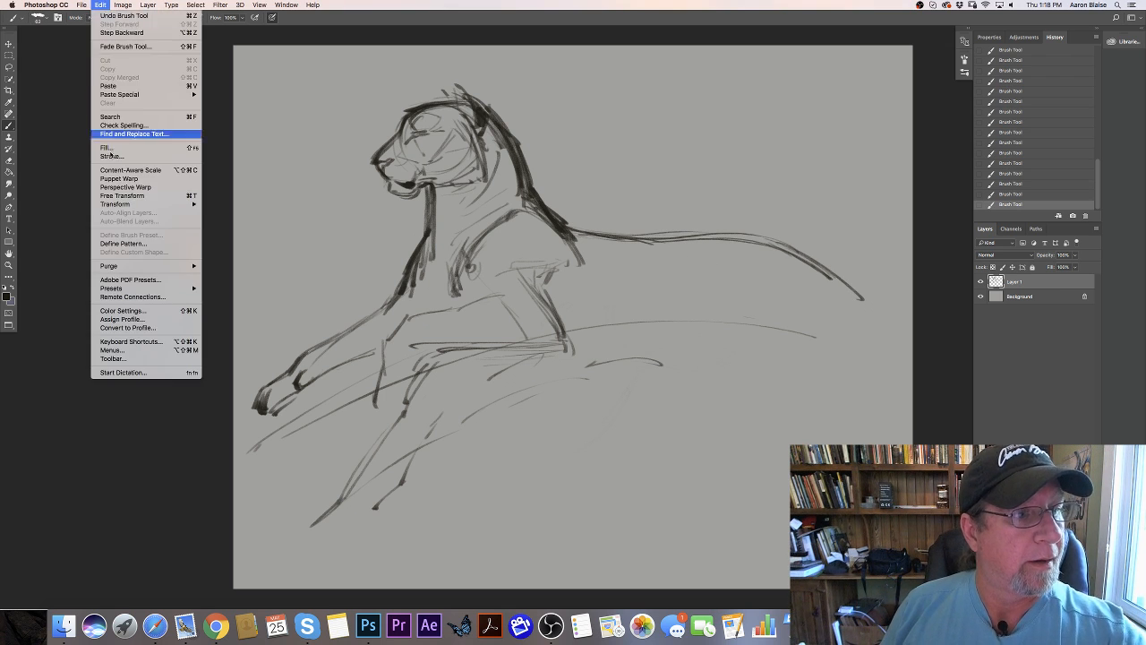
pyautogui.click(118, 195)
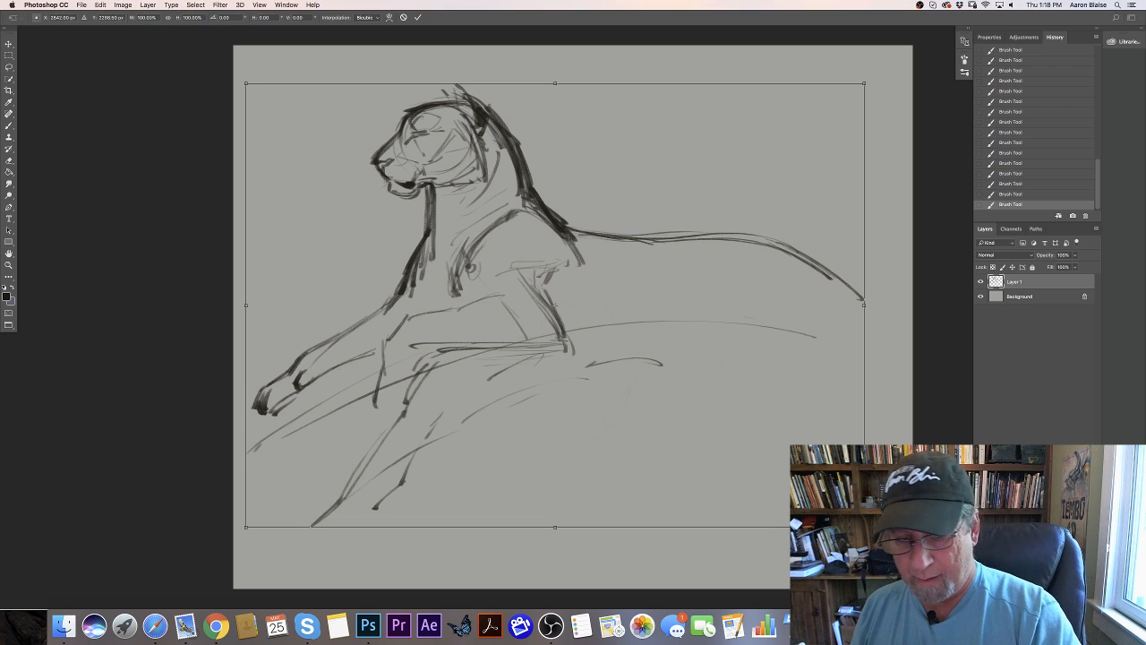
pyautogui.moveTo(864, 526); pyautogui.dragTo(763, 455)
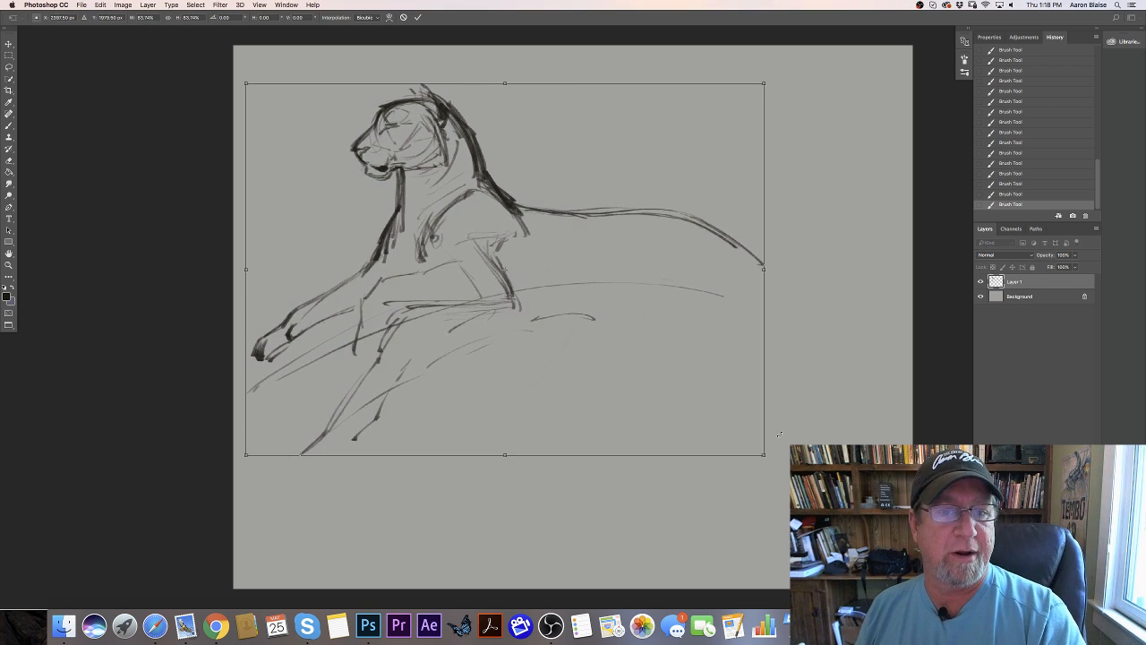
pyautogui.moveTo(655, 423)
pyautogui.mouseDown()
pyautogui.moveTo(680, 394)
pyautogui.moveTo(670, 389)
pyautogui.mouseUp()
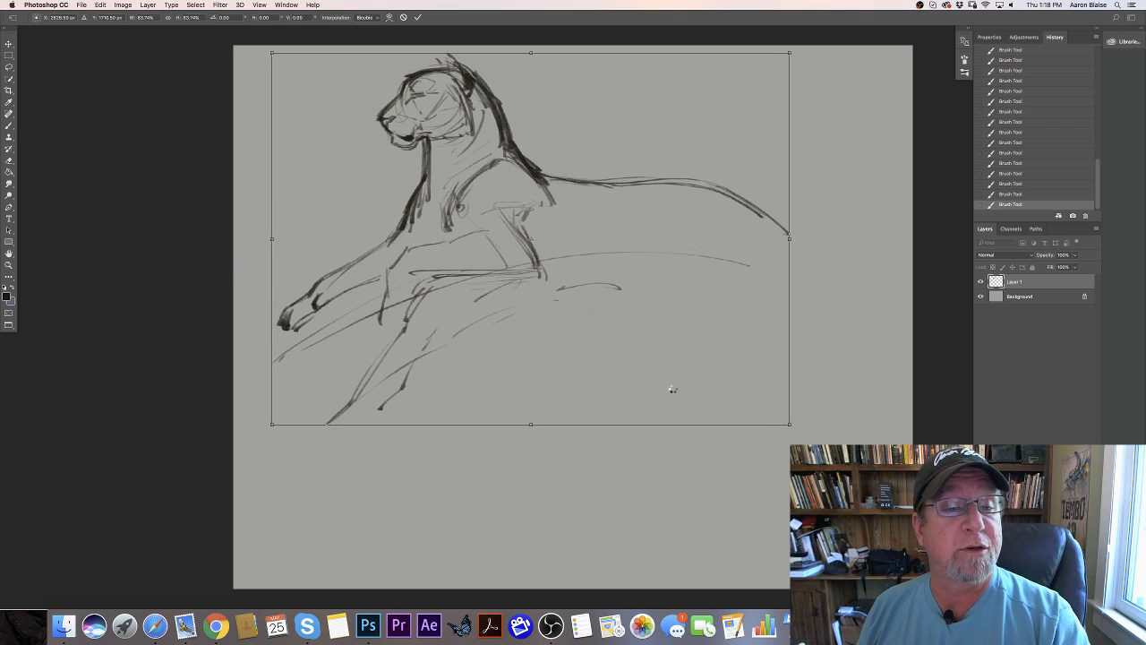
pyautogui.press('Return')
# - Lengthen the drooping rump line and draw long arcs under the belly for the top of the rock ledge
pyautogui.moveTo(732, 189); pyautogui.dragTo(769, 208)
pyautogui.moveTo(582, 260)
pyautogui.mouseDown()
pyautogui.moveTo(680, 260)
pyautogui.moveTo(765, 289)
pyautogui.mouseUp()
pyautogui.moveTo(736, 196); pyautogui.dragTo(816, 257)
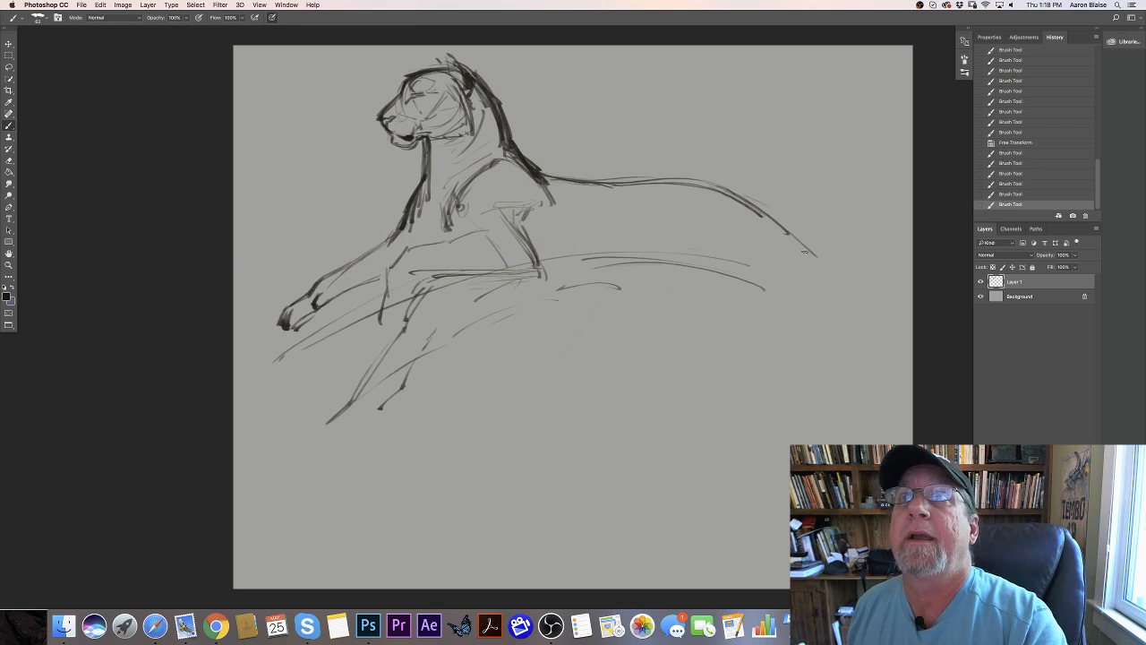
pyautogui.moveTo(510, 245); pyautogui.dragTo(794, 280)
pyautogui.moveTo(702, 201); pyautogui.dragTo(738, 216)
pyautogui.moveTo(324, 349); pyautogui.dragTo(337, 344)
pyautogui.moveTo(407, 308); pyautogui.dragTo(666, 259)
pyautogui.moveTo(756, 306); pyautogui.dragTo(778, 319)
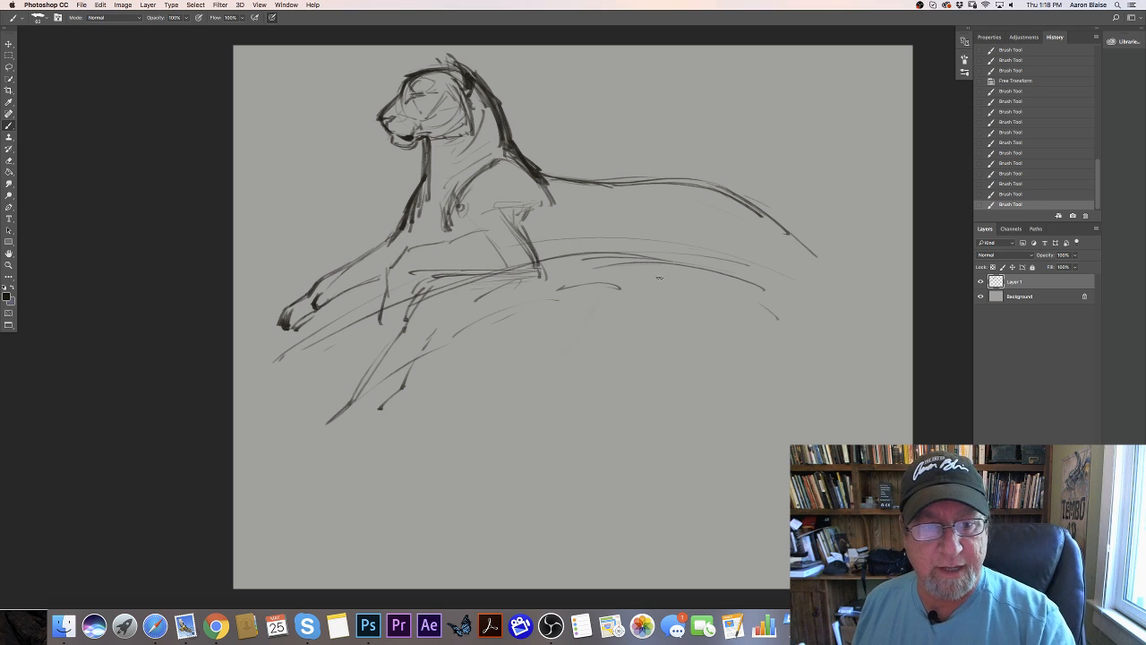
# - Build up the ledge's surface with sweeping strokes beneath the forelegs and a curved edge falling away below the rump
pyautogui.moveTo(537, 275); pyautogui.dragTo(337, 352)
pyautogui.moveTo(577, 264); pyautogui.dragTo(383, 323)
pyautogui.moveTo(618, 270); pyautogui.dragTo(712, 285)
pyautogui.moveTo(336, 308); pyautogui.dragTo(264, 346)
pyautogui.moveTo(446, 262); pyautogui.dragTo(395, 275)
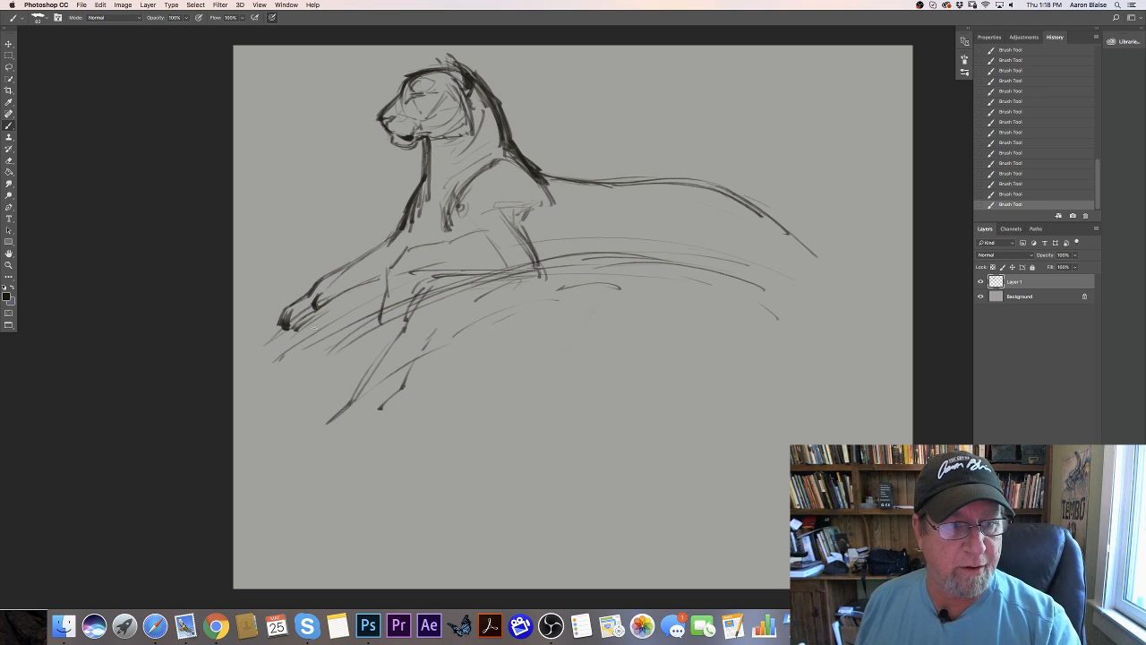
pyautogui.moveTo(772, 304); pyautogui.dragTo(813, 336)
# - Draw the tail hanging down from the rump in a long curve, and strengthen the back contour flowing into it
pyautogui.moveTo(768, 209)
pyautogui.mouseDown()
pyautogui.moveTo(831, 294)
pyautogui.moveTo(853, 444)
pyautogui.mouseUp()
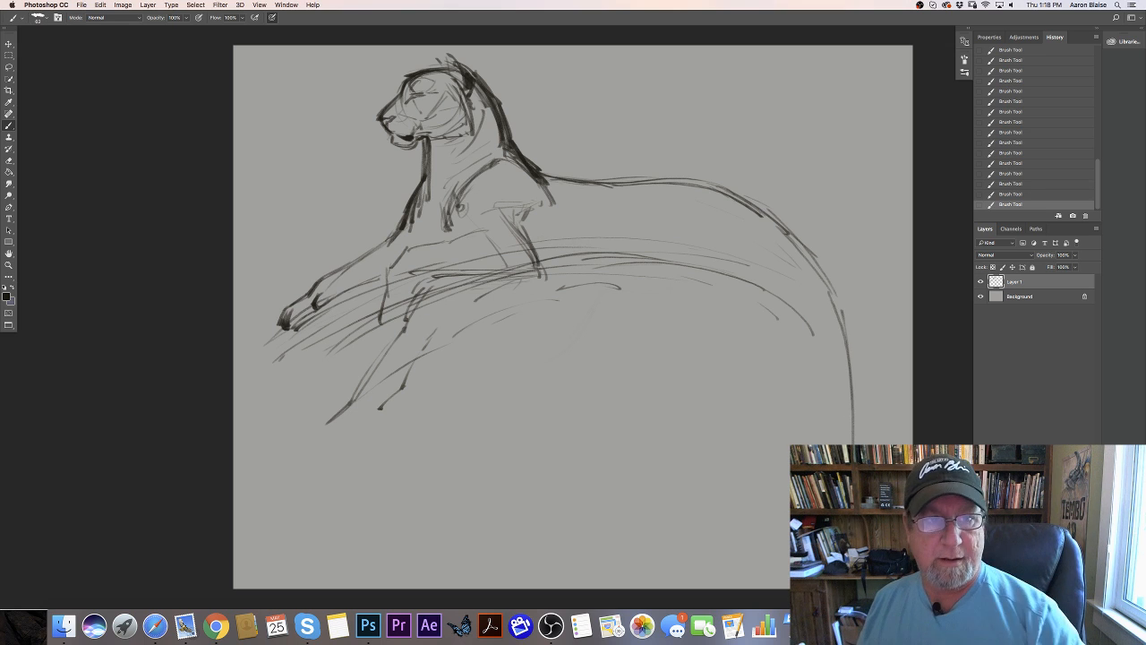
pyautogui.moveTo(831, 296); pyautogui.dragTo(853, 442)
pyautogui.moveTo(779, 234); pyautogui.dragTo(855, 443)
pyautogui.moveTo(715, 200); pyautogui.dragTo(820, 281)
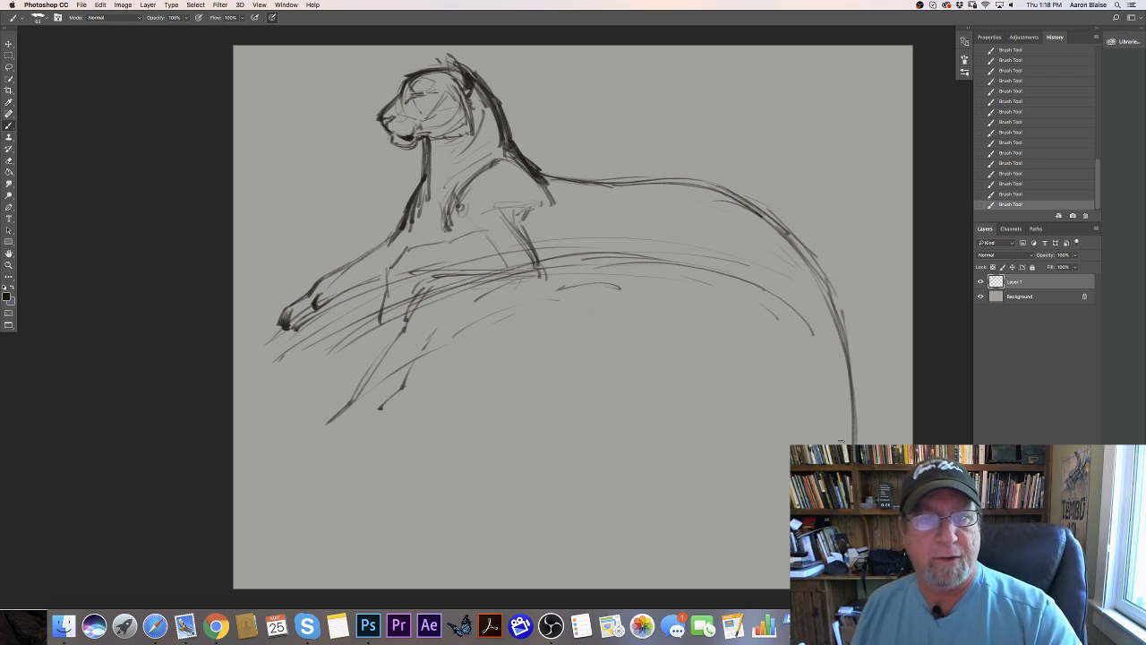
pyautogui.moveTo(835, 306); pyautogui.dragTo(650, 186)
pyautogui.moveTo(568, 183); pyautogui.dragTo(814, 257)
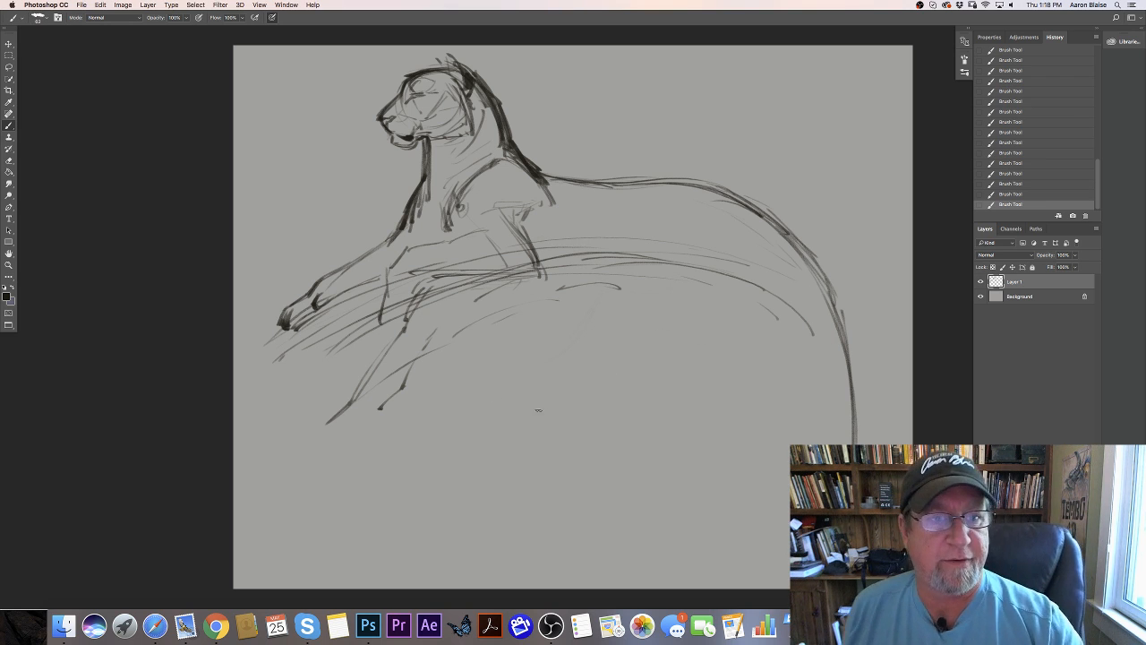
# - Add a loose rock stroke below, and sketch the haunch and folded hind leg with its foot on the ledge
pyautogui.moveTo(582, 387); pyautogui.dragTo(499, 436)
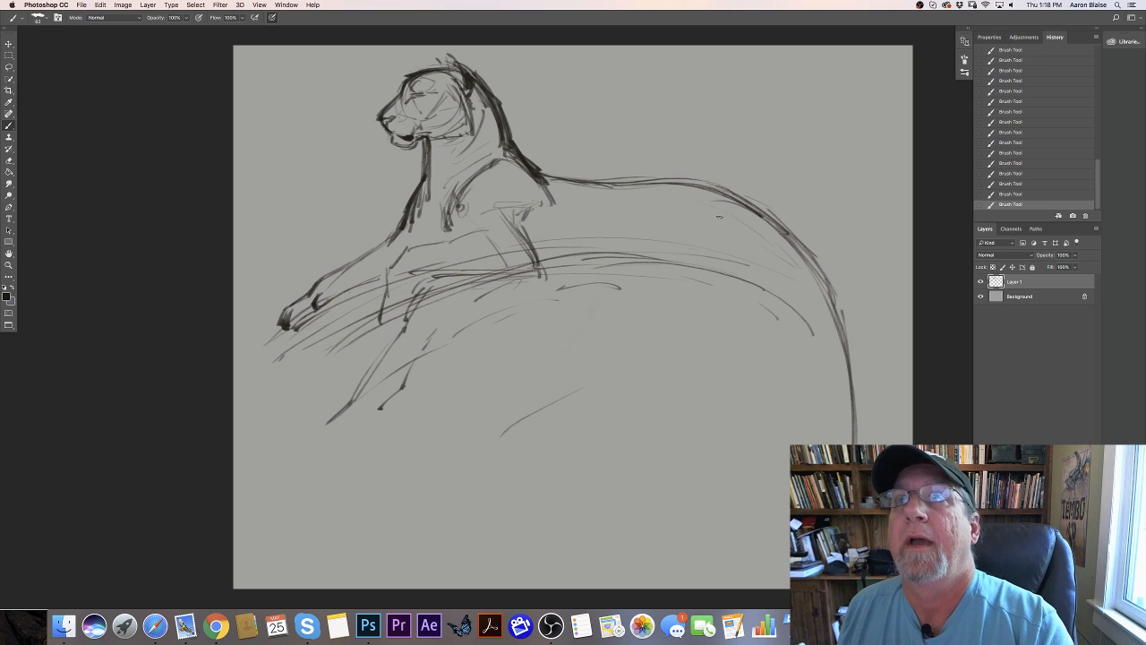
pyautogui.moveTo(700, 192); pyautogui.dragTo(797, 234)
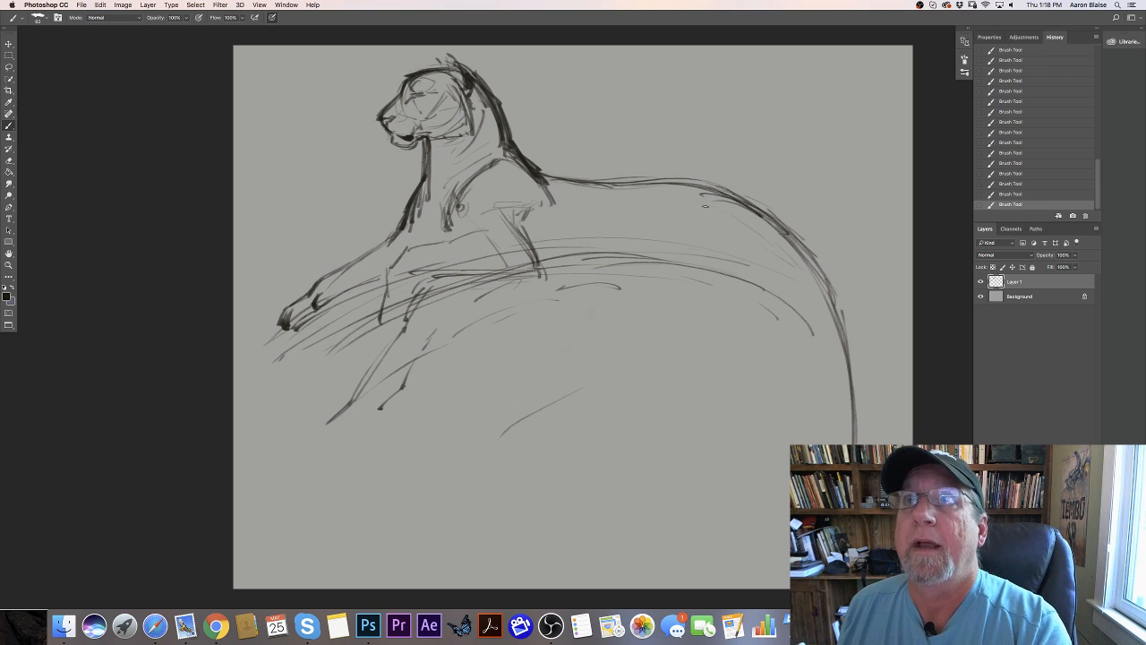
pyautogui.moveTo(727, 204)
pyautogui.mouseDown()
pyautogui.moveTo(659, 214)
pyautogui.moveTo(695, 252)
pyautogui.moveTo(725, 231)
pyautogui.moveTo(747, 261)
pyautogui.mouseUp()
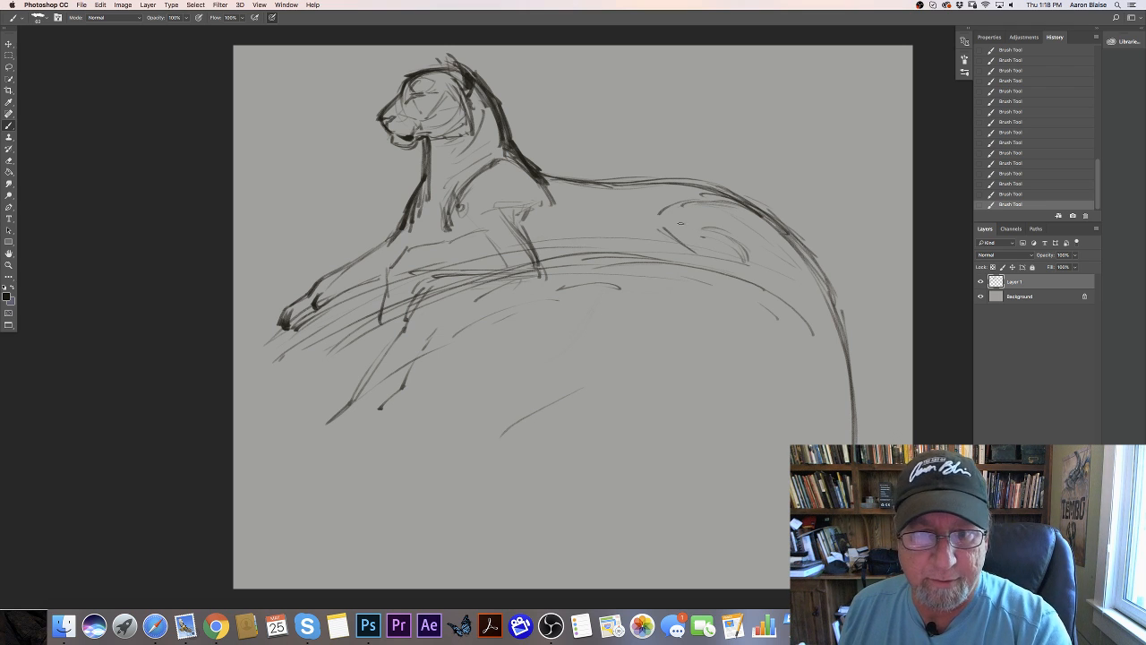
pyautogui.moveTo(668, 235)
pyautogui.mouseDown()
pyautogui.moveTo(691, 254)
pyautogui.moveTo(714, 205)
pyautogui.mouseUp()
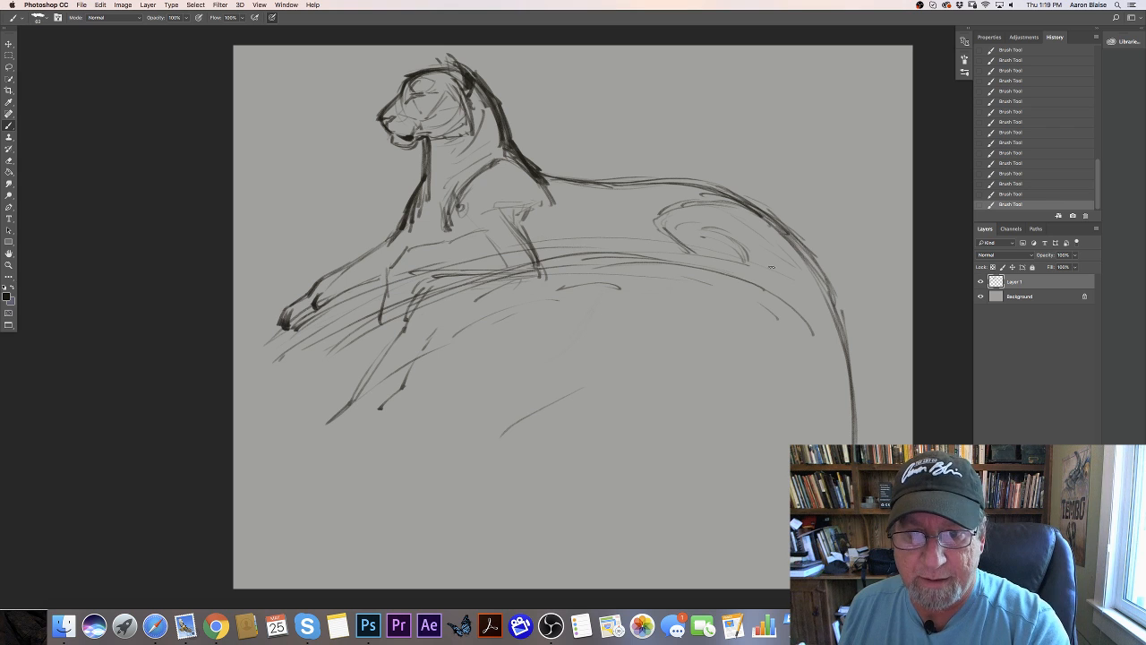
pyautogui.moveTo(786, 250)
pyautogui.mouseDown()
pyautogui.moveTo(776, 278)
pyautogui.moveTo(752, 276)
pyautogui.moveTo(737, 252)
pyautogui.moveTo(757, 273)
pyautogui.moveTo(743, 279)
pyautogui.moveTo(718, 254)
pyautogui.moveTo(686, 250)
pyautogui.mouseUp()
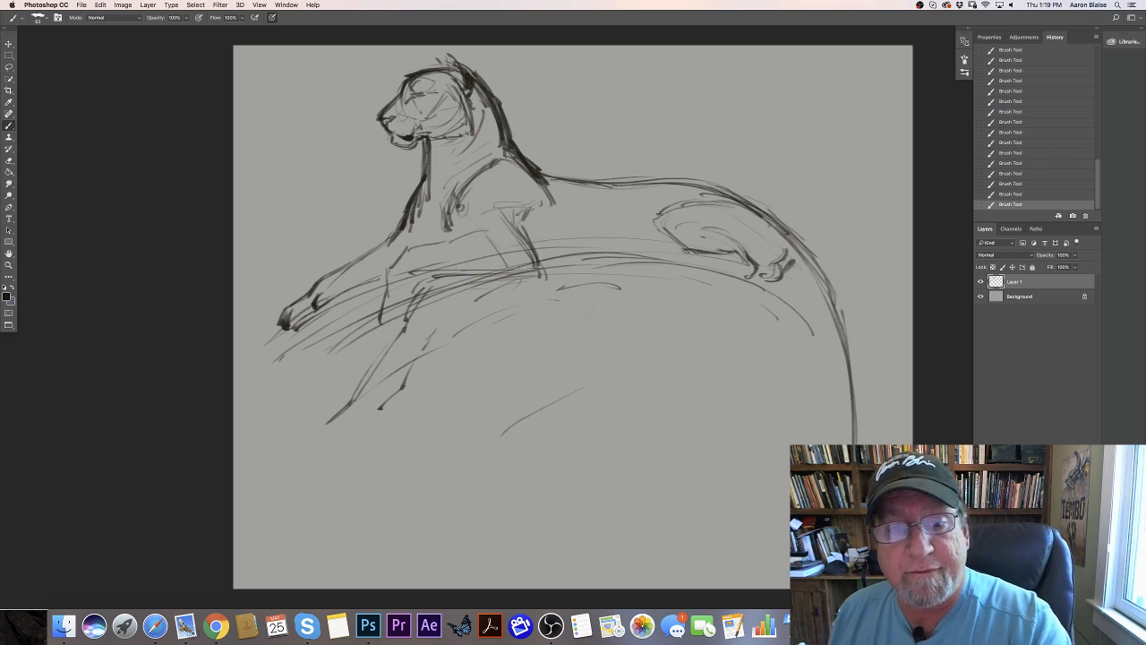
# - Define the haunch contour and sketch both hind paws beneath it, adding toes and pads to the paw nearer the belly
pyautogui.moveTo(662, 215)
pyautogui.mouseDown()
pyautogui.moveTo(657, 225)
pyautogui.moveTo(696, 204)
pyautogui.moveTo(736, 204)
pyautogui.moveTo(791, 245)
pyautogui.moveTo(789, 259)
pyautogui.moveTo(769, 219)
pyautogui.moveTo(696, 186)
pyautogui.mouseUp()
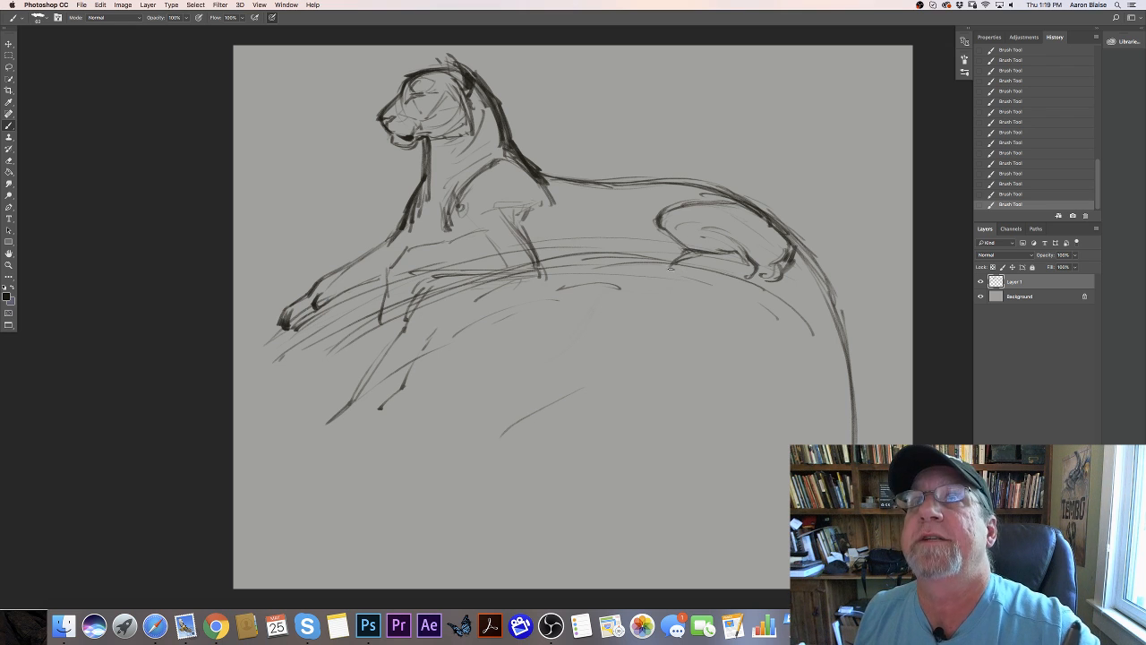
pyautogui.moveTo(672, 266)
pyautogui.mouseDown()
pyautogui.moveTo(666, 282)
pyautogui.moveTo(688, 288)
pyautogui.moveTo(684, 270)
pyautogui.moveTo(693, 286)
pyautogui.moveTo(716, 265)
pyautogui.moveTo(723, 279)
pyautogui.moveTo(761, 270)
pyautogui.moveTo(730, 248)
pyautogui.mouseUp()
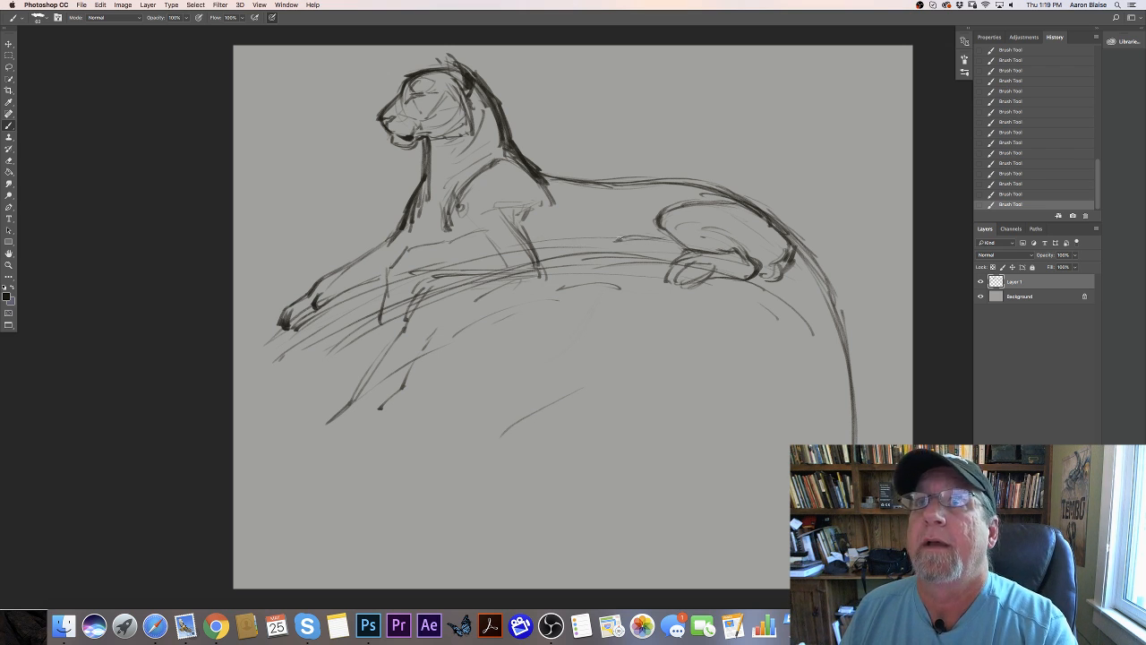
pyautogui.moveTo(616, 239)
pyautogui.mouseDown()
pyautogui.moveTo(580, 256)
pyautogui.moveTo(644, 260)
pyautogui.moveTo(584, 267)
pyautogui.moveTo(673, 258)
pyautogui.moveTo(663, 260)
pyautogui.mouseUp()
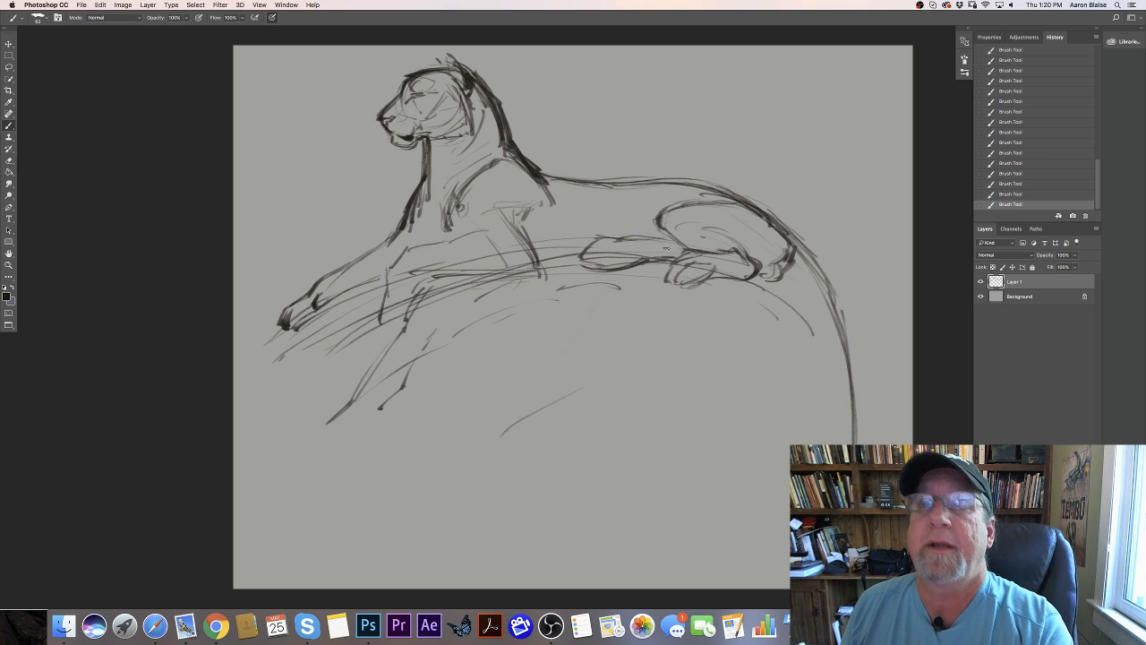
pyautogui.moveTo(611, 243)
pyautogui.mouseDown()
pyautogui.moveTo(619, 265)
pyautogui.moveTo(594, 243)
pyautogui.moveTo(592, 265)
pyautogui.moveTo(624, 273)
pyautogui.mouseUp()
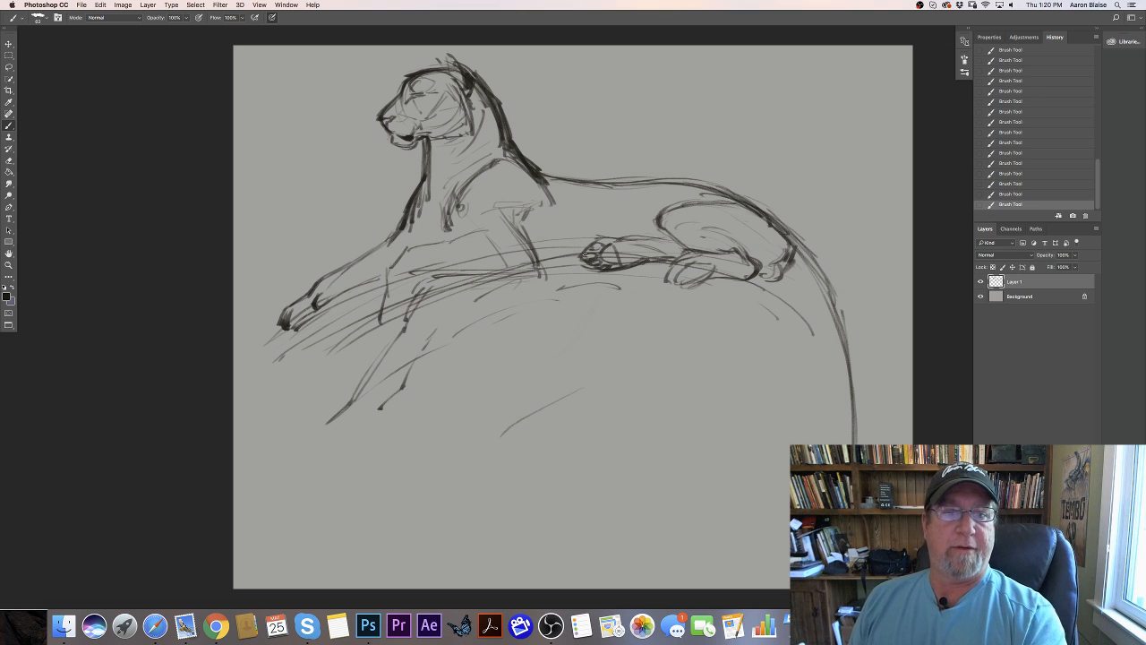
# - Give the hanging tail thickness with a second long inner edge, and add faint arcs on the rock below the belly
pyautogui.moveTo(434, 292)
pyautogui.mouseDown()
pyautogui.moveTo(702, 273)
pyautogui.moveTo(803, 324)
pyautogui.mouseUp()
pyautogui.moveTo(819, 277); pyautogui.dragTo(849, 442)
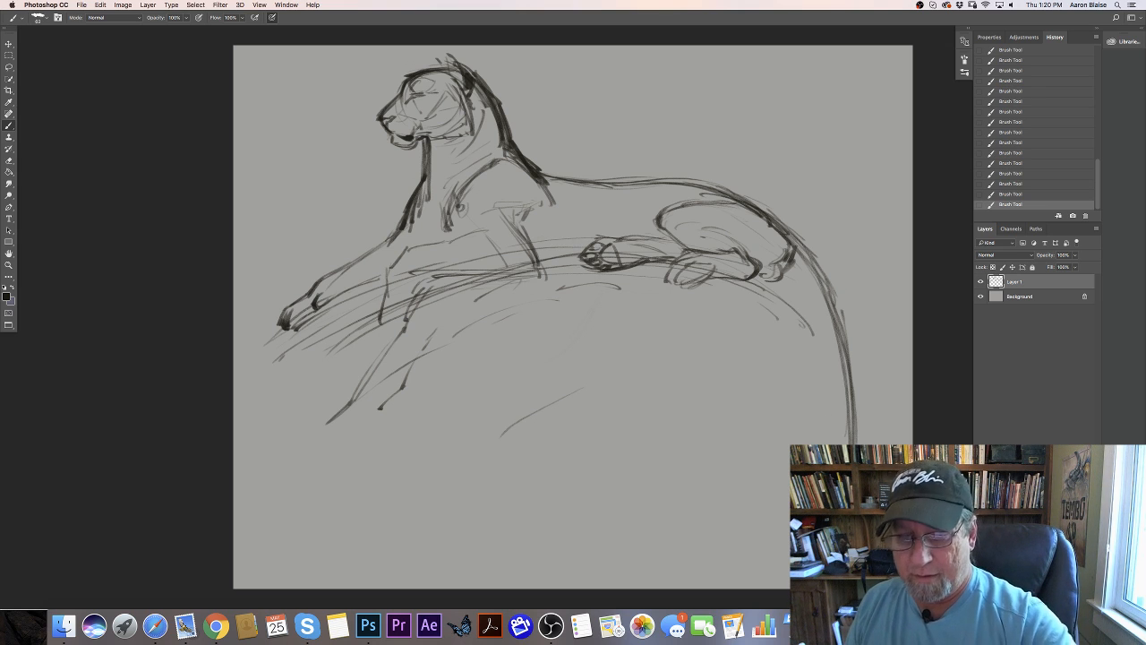
pyautogui.moveTo(784, 278); pyautogui.dragTo(837, 445)
pyautogui.moveTo(797, 297); pyautogui.dragTo(840, 445)
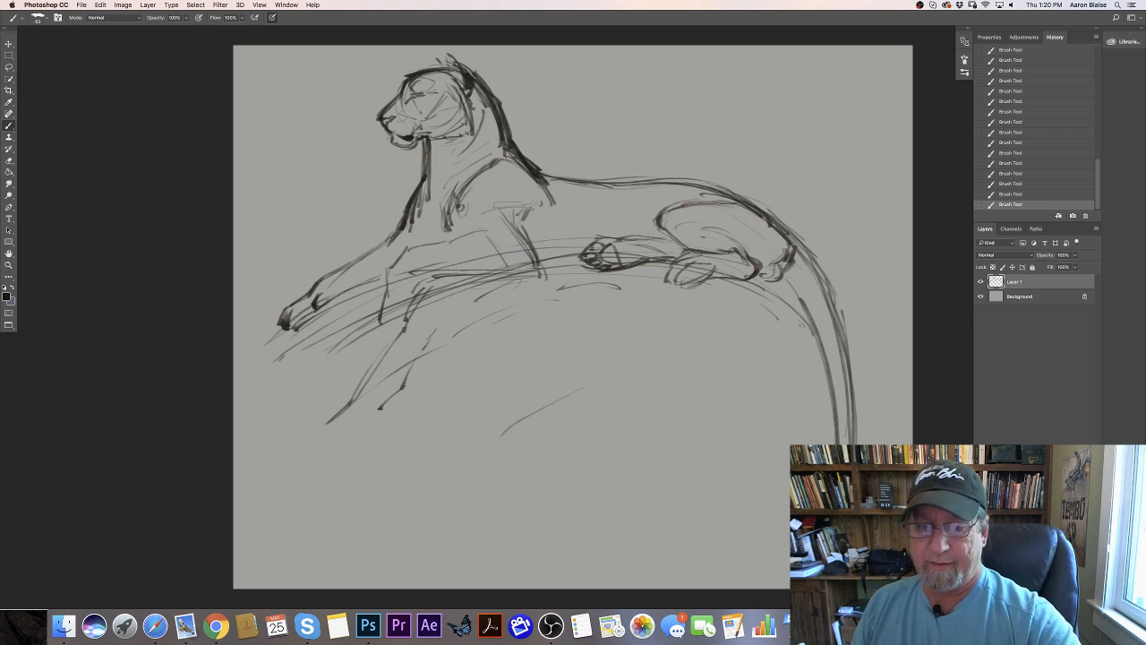
pyautogui.moveTo(480, 308)
pyautogui.mouseDown()
pyautogui.moveTo(807, 363)
pyautogui.moveTo(676, 312)
pyautogui.mouseUp()
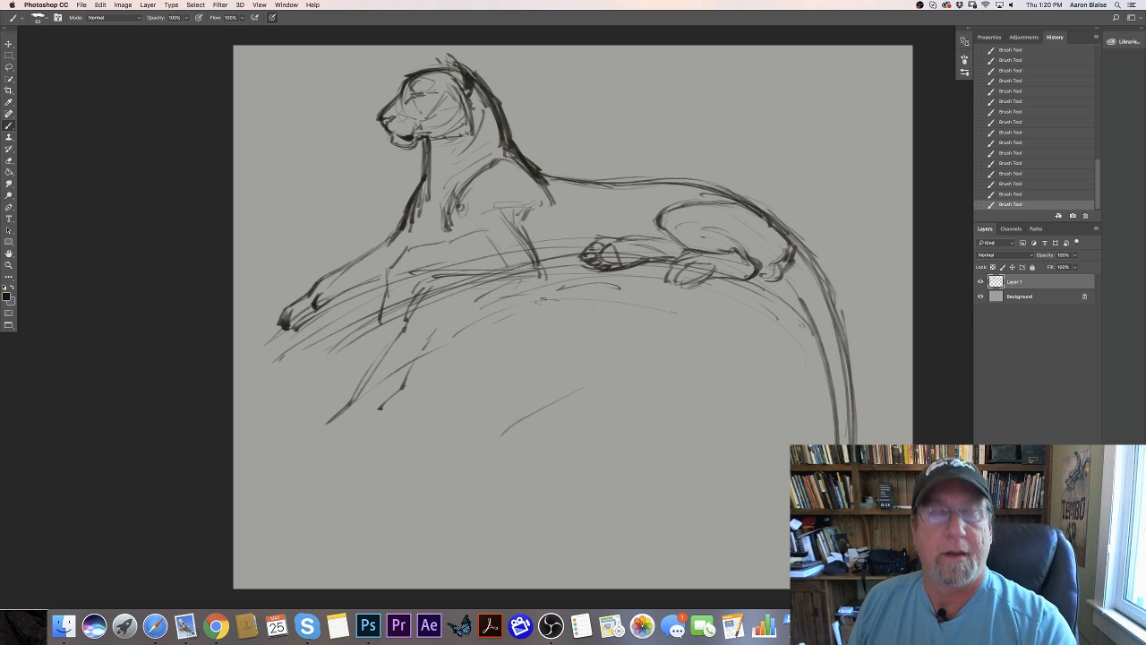
# - Sketch light ribcage and flank lines behind the shoulder, and add strokes along the top of the haunch
pyautogui.moveTo(555, 250)
pyautogui.mouseDown()
pyautogui.moveTo(582, 226)
pyautogui.moveTo(646, 216)
pyautogui.moveTo(629, 187)
pyautogui.mouseUp()
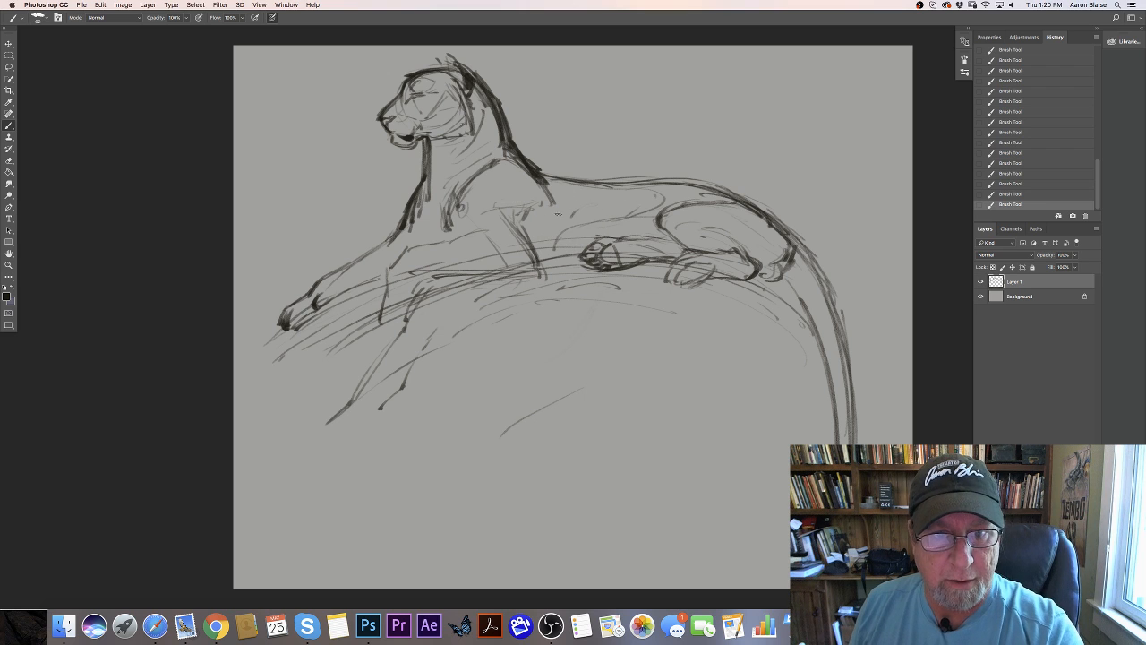
pyautogui.moveTo(550, 217)
pyautogui.mouseDown()
pyautogui.moveTo(605, 204)
pyautogui.moveTo(605, 189)
pyautogui.moveTo(627, 193)
pyautogui.mouseUp()
pyautogui.moveTo(557, 214)
pyautogui.mouseDown()
pyautogui.moveTo(562, 194)
pyautogui.moveTo(586, 194)
pyautogui.moveTo(573, 198)
pyautogui.moveTo(596, 202)
pyautogui.moveTo(578, 221)
pyautogui.mouseUp()
pyautogui.moveTo(715, 199)
pyautogui.mouseDown()
pyautogui.moveTo(747, 206)
pyautogui.moveTo(788, 243)
pyautogui.mouseUp()
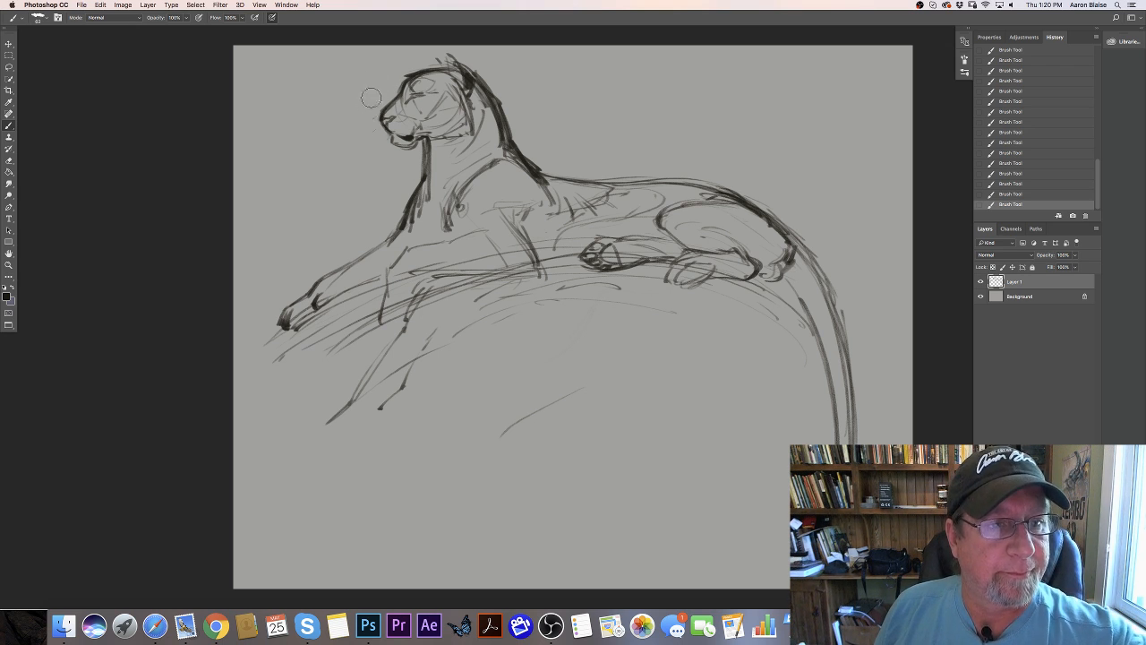
# - Erase stray marks in front of the nose, touch up the head, and restate the belly line from thigh to elbow
pyautogui.moveTo(368, 116); pyautogui.dragTo(371, 127)
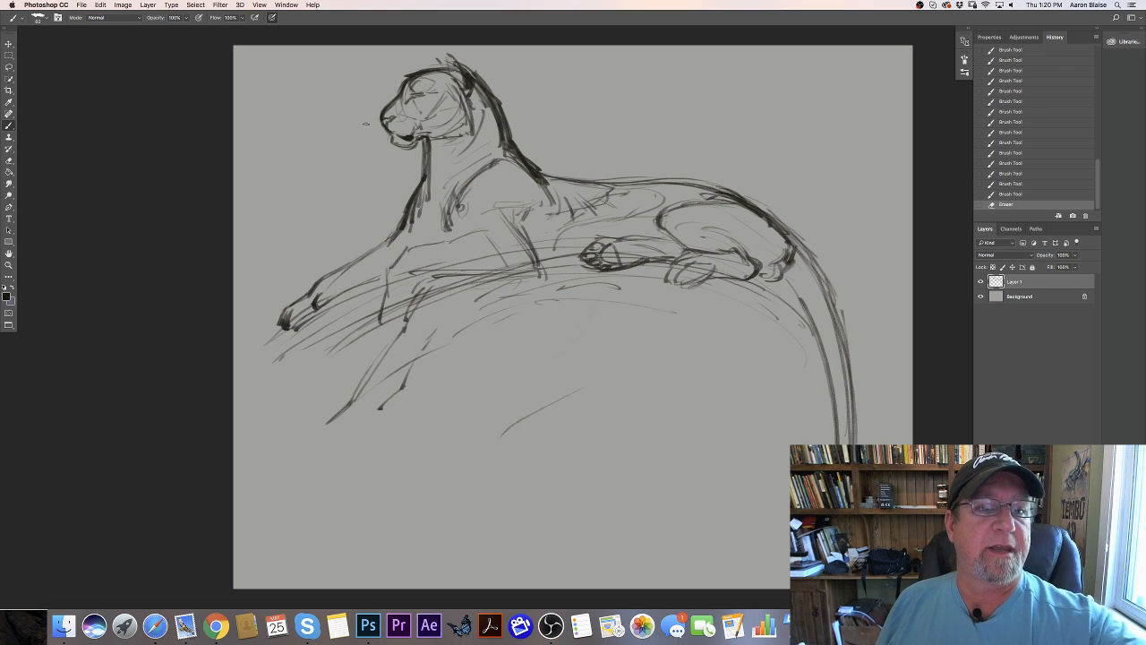
pyautogui.moveTo(411, 78); pyautogui.dragTo(472, 86)
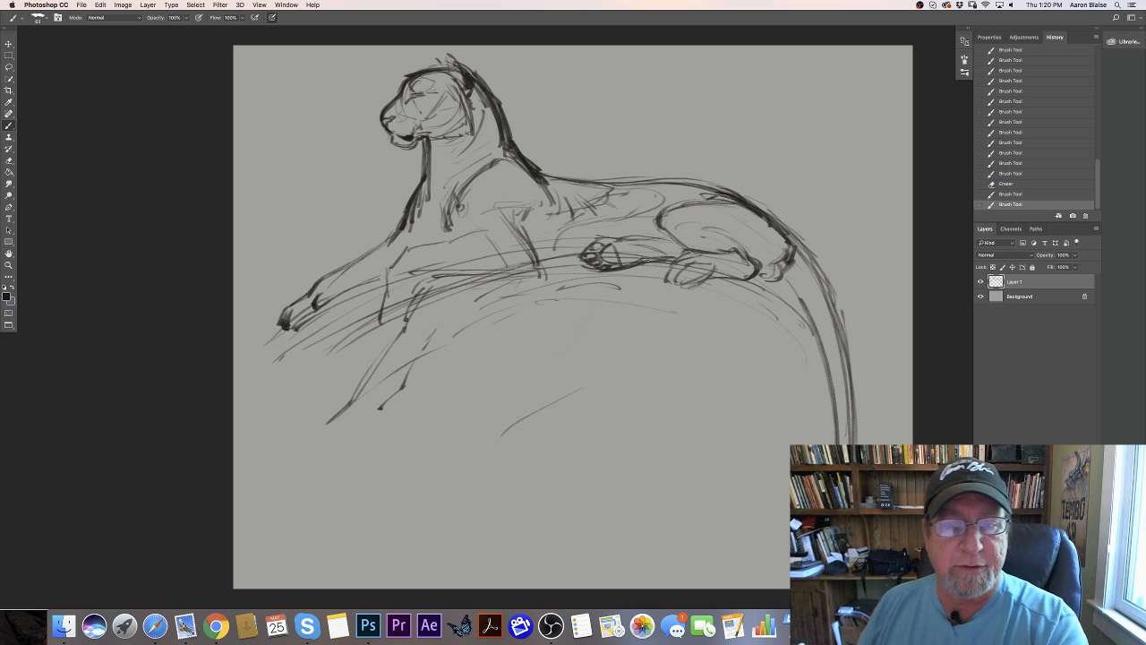
pyautogui.click(672, 246)
pyautogui.moveTo(673, 246); pyautogui.dragTo(656, 241)
pyautogui.moveTo(675, 246); pyautogui.dragTo(644, 239)
pyautogui.moveTo(669, 245)
pyautogui.mouseDown()
pyautogui.moveTo(625, 237)
pyautogui.moveTo(615, 218)
pyautogui.moveTo(564, 233)
pyautogui.mouseUp()
pyautogui.moveTo(571, 231)
pyautogui.mouseDown()
pyautogui.moveTo(487, 267)
pyautogui.moveTo(534, 257)
pyautogui.mouseUp()
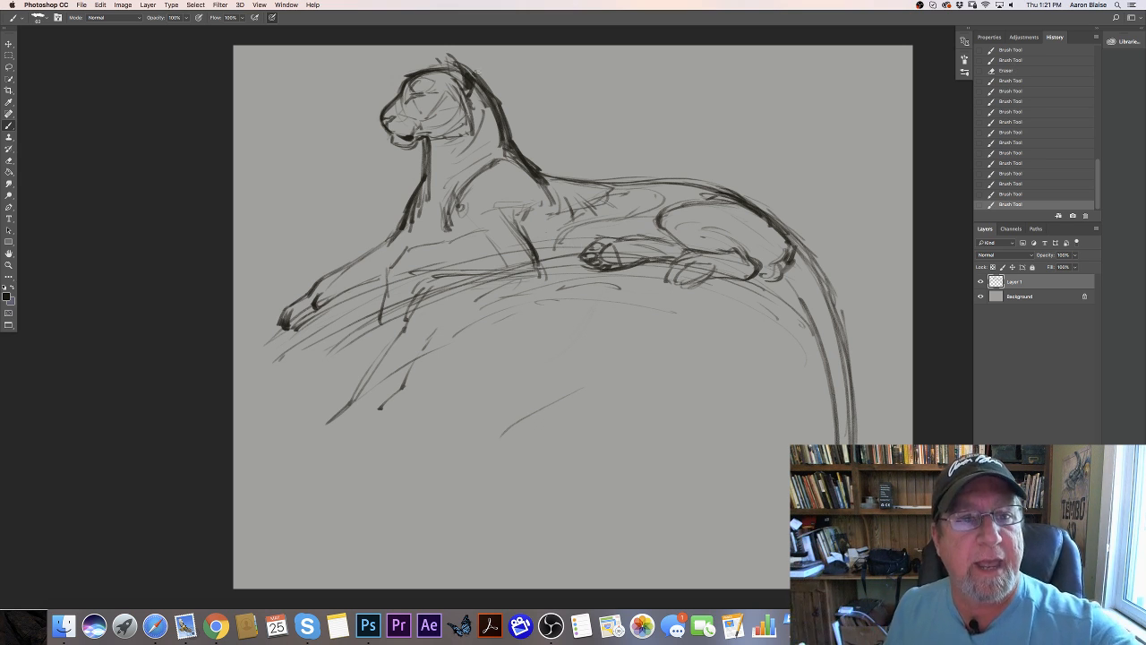
# - Reinforce the cheek edge and draw lines down the neck and chest to mark their planes
pyautogui.moveTo(467, 87); pyautogui.dragTo(472, 131)
pyautogui.moveTo(468, 97)
pyautogui.mouseDown()
pyautogui.moveTo(471, 133)
pyautogui.moveTo(405, 150)
pyautogui.moveTo(473, 124)
pyautogui.moveTo(435, 137)
pyautogui.mouseUp()
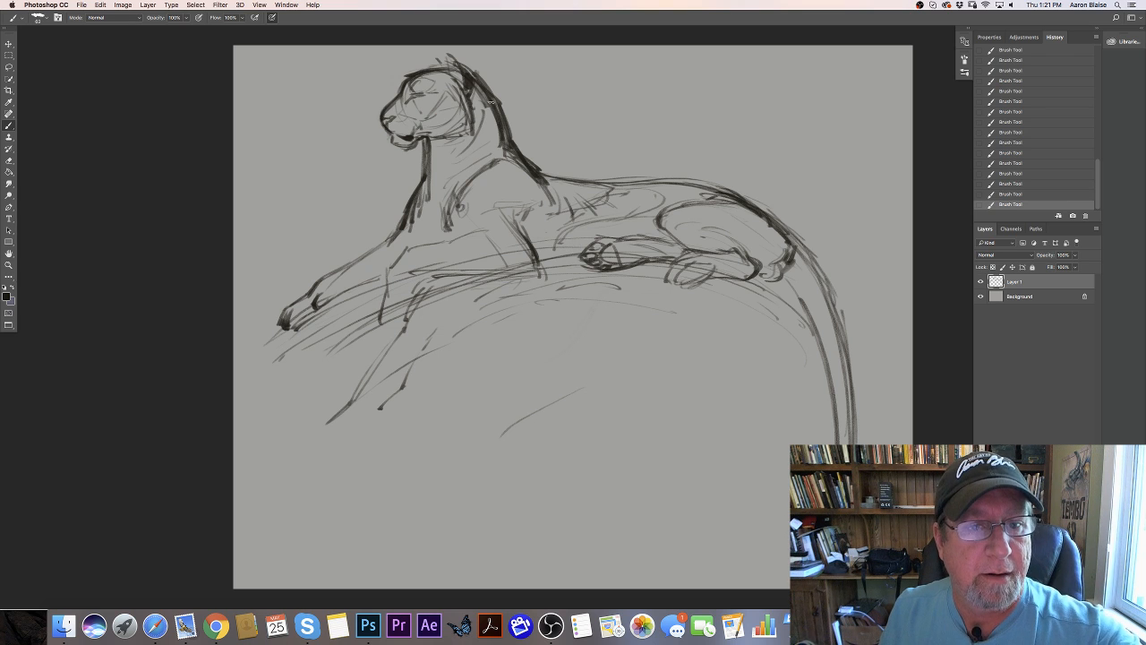
pyautogui.moveTo(507, 150)
pyautogui.mouseDown()
pyautogui.moveTo(438, 181)
pyautogui.moveTo(421, 231)
pyautogui.mouseUp()
pyautogui.moveTo(435, 185); pyautogui.dragTo(426, 235)
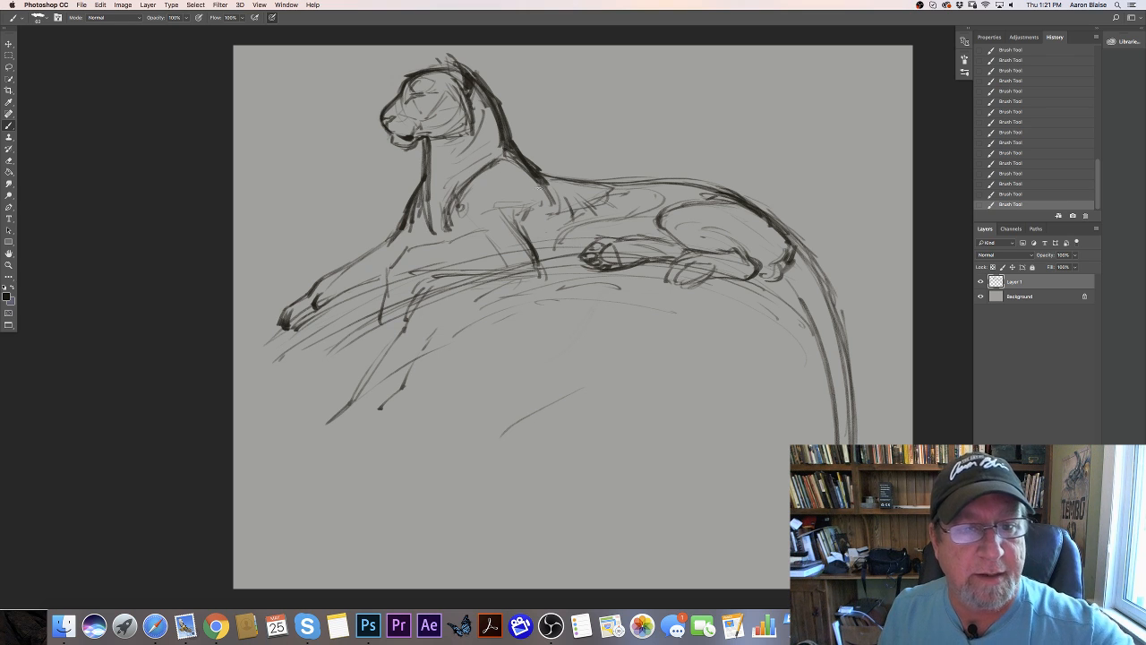
# - Strengthen the shoulder's rear edge and elbow, and restate the lines of the upper foreleg and lower chest
pyautogui.moveTo(544, 179); pyautogui.dragTo(519, 218)
pyautogui.moveTo(521, 223); pyautogui.dragTo(536, 251)
pyautogui.moveTo(512, 267); pyautogui.dragTo(457, 272)
pyautogui.moveTo(451, 215)
pyautogui.mouseDown()
pyautogui.moveTo(448, 233)
pyautogui.moveTo(382, 244)
pyautogui.moveTo(390, 253)
pyautogui.mouseUp()
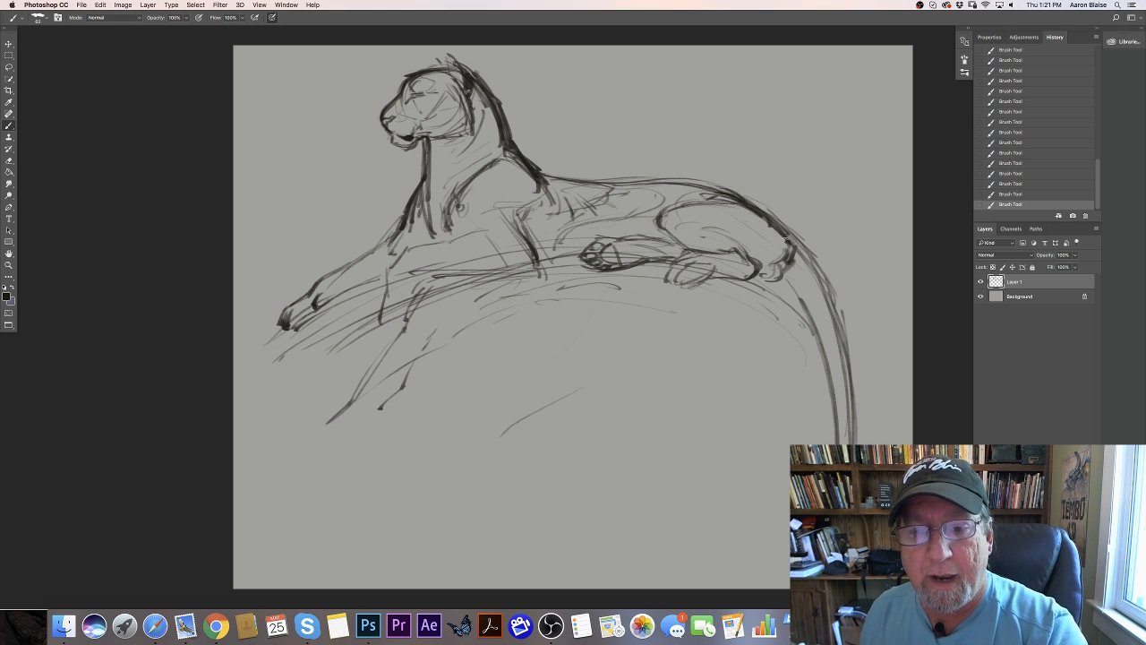
# - Add form lines inside the haunch and hind foot, and darken the back contour from shoulders to rump
pyautogui.moveTo(786, 239); pyautogui.dragTo(731, 208)
pyautogui.moveTo(648, 267); pyautogui.dragTo(721, 277)
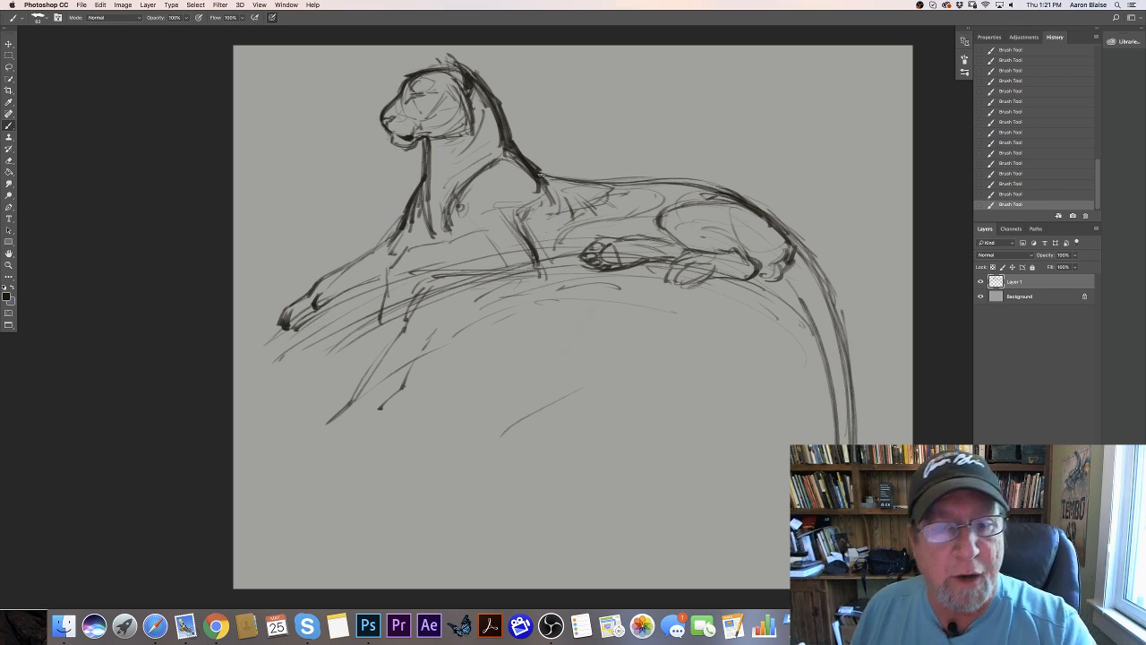
pyautogui.moveTo(540, 174); pyautogui.dragTo(720, 188)
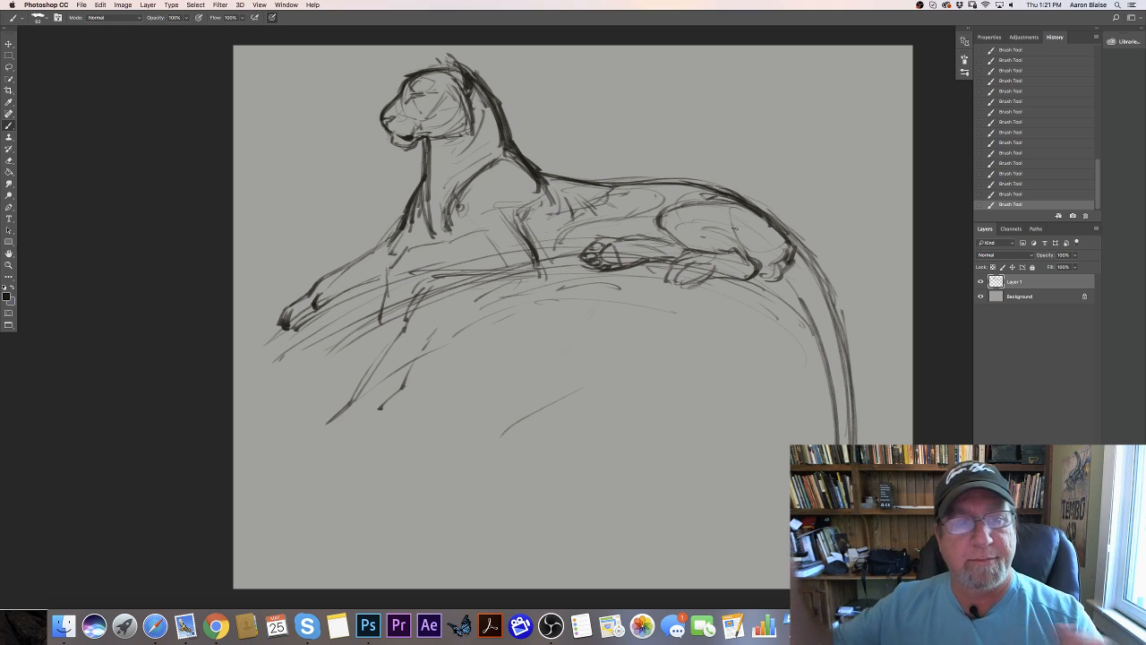
# - Add muscle lines running from the jaw and nape down the side of the neck to the chest
pyautogui.moveTo(497, 153)
pyautogui.mouseDown()
pyautogui.moveTo(442, 209)
pyautogui.moveTo(441, 184)
pyautogui.mouseUp()
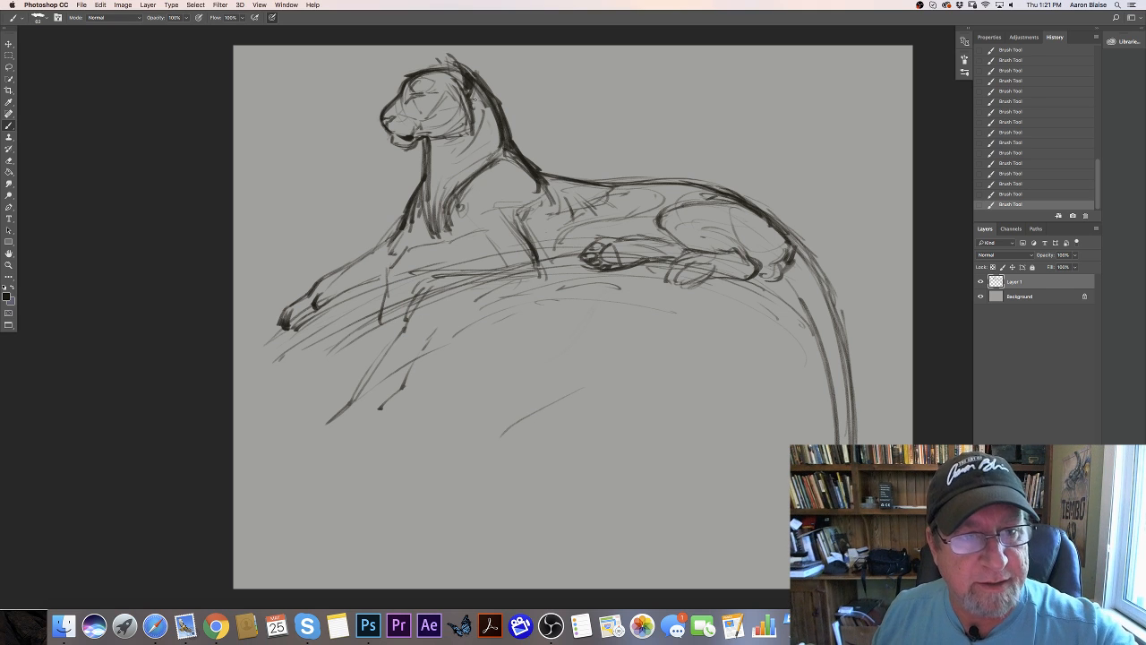
pyautogui.moveTo(472, 97); pyautogui.dragTo(440, 199)
pyautogui.moveTo(466, 150)
pyautogui.mouseDown()
pyautogui.moveTo(431, 215)
pyautogui.moveTo(451, 192)
pyautogui.mouseUp()
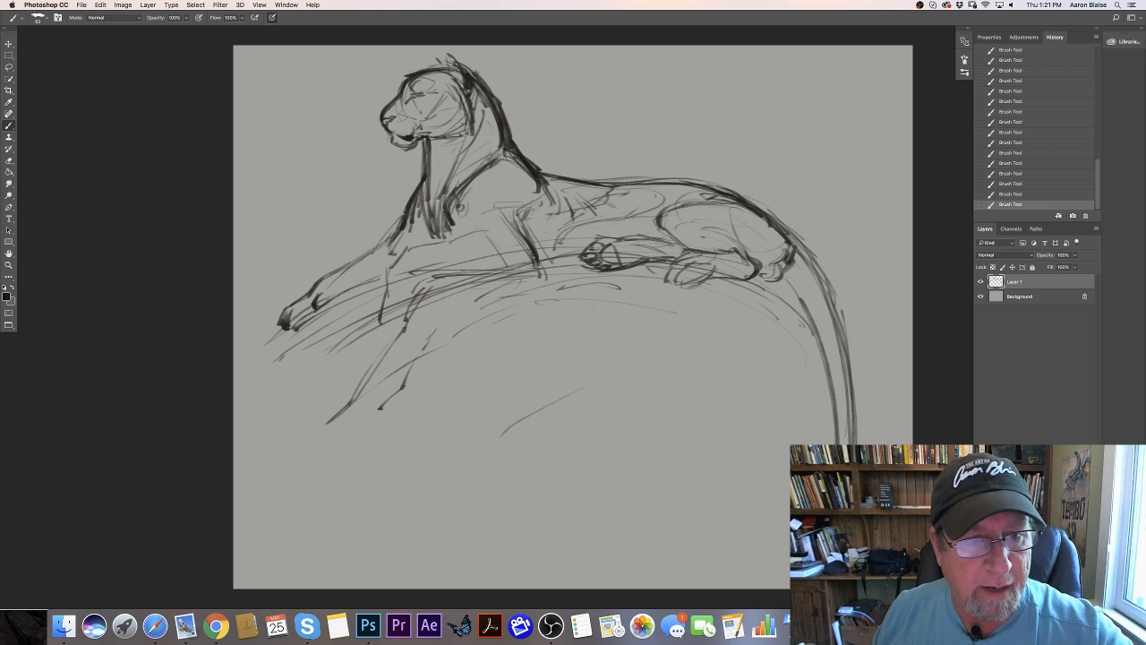
# - Build up the shoulder and elbow with darker muscle strokes behind and across the upper foreleg
pyautogui.moveTo(511, 155)
pyautogui.mouseDown()
pyautogui.moveTo(548, 196)
pyautogui.moveTo(514, 212)
pyautogui.moveTo(531, 252)
pyautogui.mouseUp()
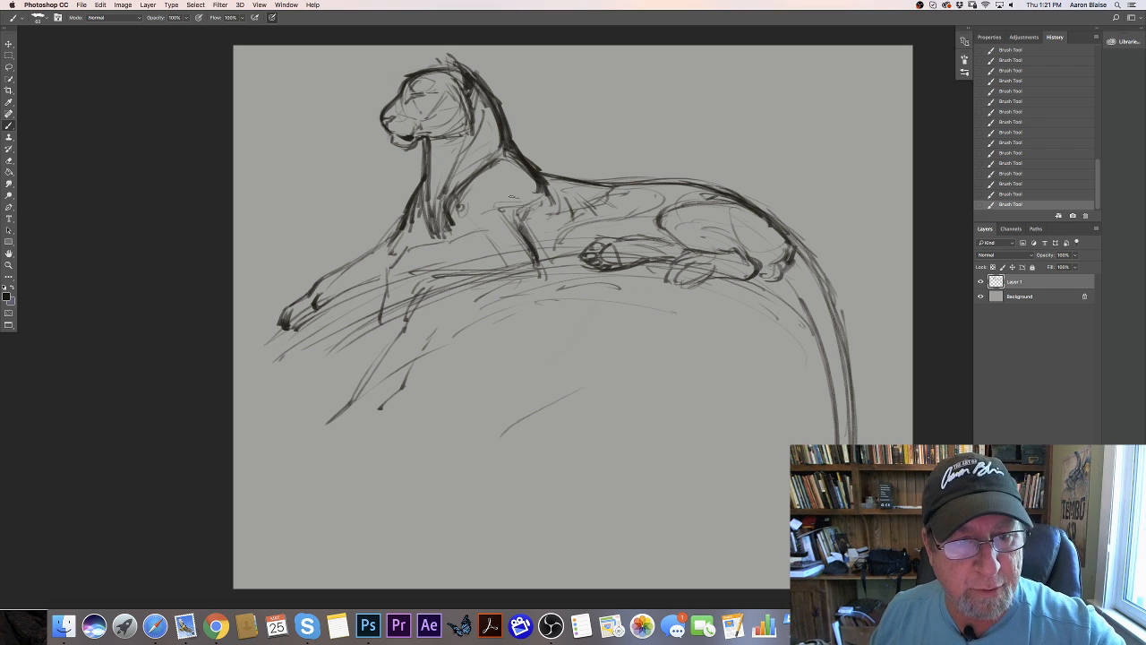
pyautogui.moveTo(527, 203); pyautogui.dragTo(518, 238)
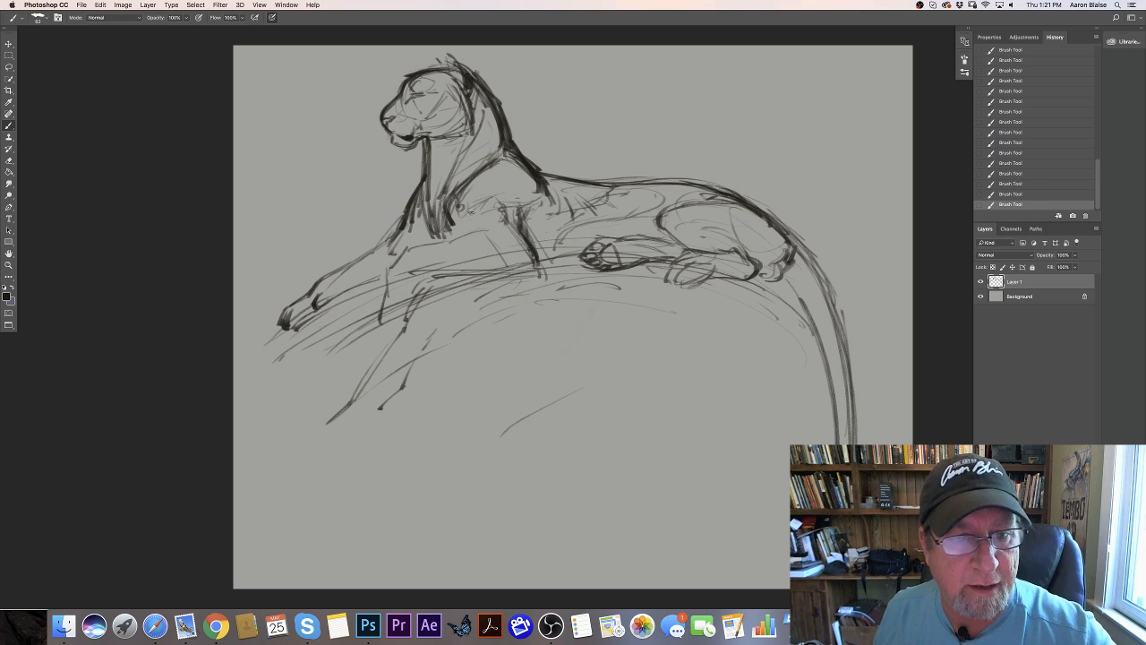
pyautogui.moveTo(473, 181); pyautogui.dragTo(452, 212)
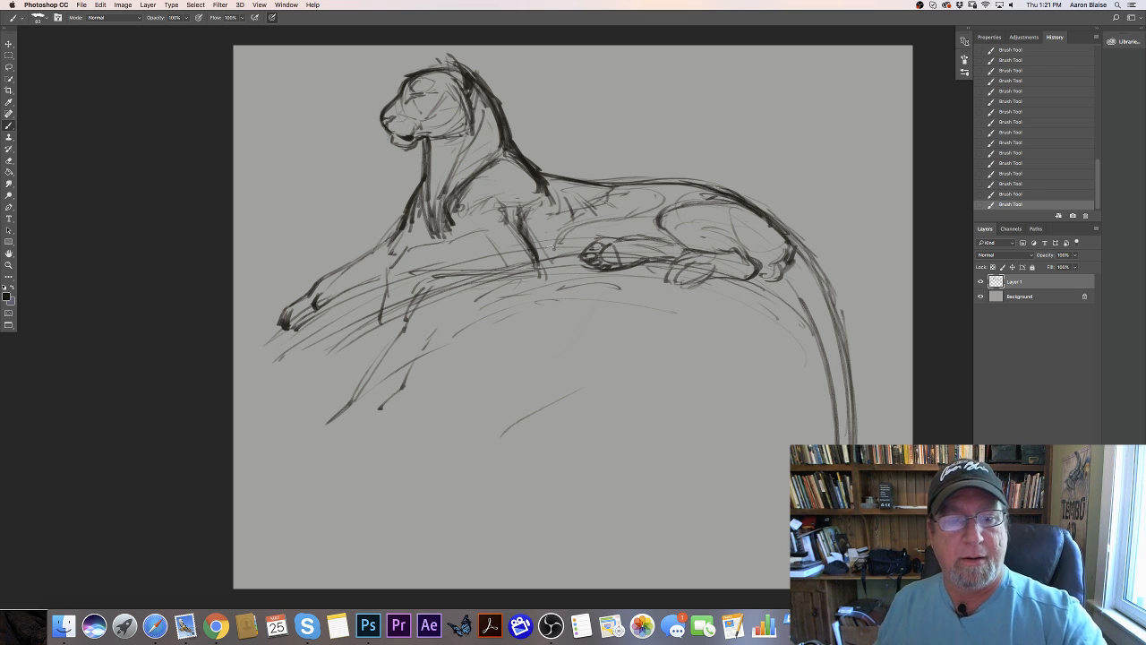
# - Draw the near forepaw hanging over the ledge and darken the underside line from the forearm back to the belly
pyautogui.moveTo(529, 234); pyautogui.dragTo(562, 248)
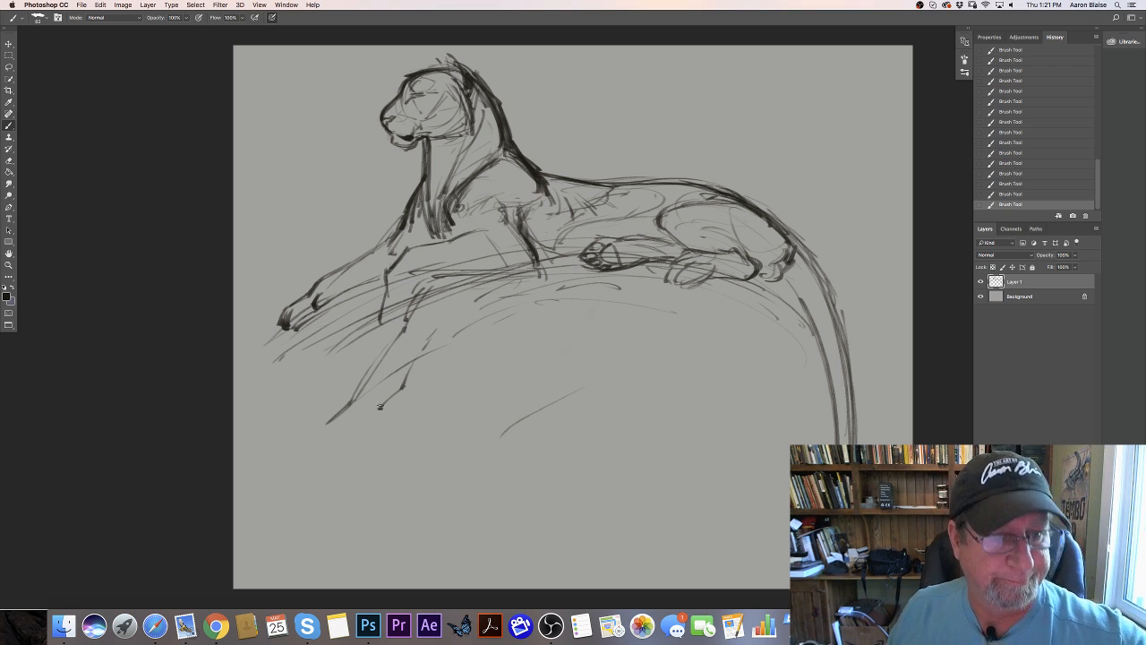
pyautogui.moveTo(385, 280)
pyautogui.mouseDown()
pyautogui.moveTo(379, 339)
pyautogui.moveTo(410, 306)
pyautogui.moveTo(403, 333)
pyautogui.mouseUp()
pyautogui.moveTo(415, 294)
pyautogui.mouseDown()
pyautogui.moveTo(429, 276)
pyautogui.moveTo(418, 291)
pyautogui.moveTo(580, 261)
pyautogui.mouseUp()
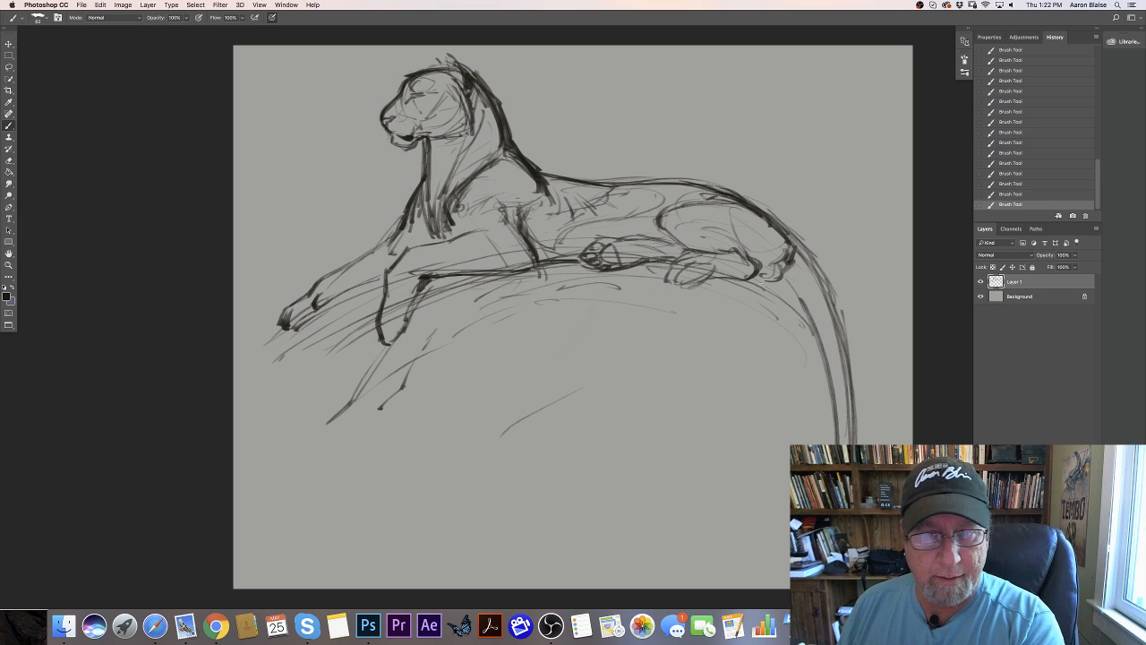
# - Add jagged grass-like strokes beside the tail and long diagonal strokes in the background behind the rump
pyautogui.moveTo(828, 305); pyautogui.dragTo(876, 365)
pyautogui.moveTo(831, 301)
pyautogui.mouseDown()
pyautogui.moveTo(870, 334)
pyautogui.moveTo(894, 321)
pyautogui.mouseUp()
pyautogui.moveTo(767, 115); pyautogui.dragTo(873, 264)
pyautogui.moveTo(797, 85)
pyautogui.mouseDown()
pyautogui.moveTo(851, 195)
pyautogui.moveTo(868, 319)
pyautogui.mouseUp()
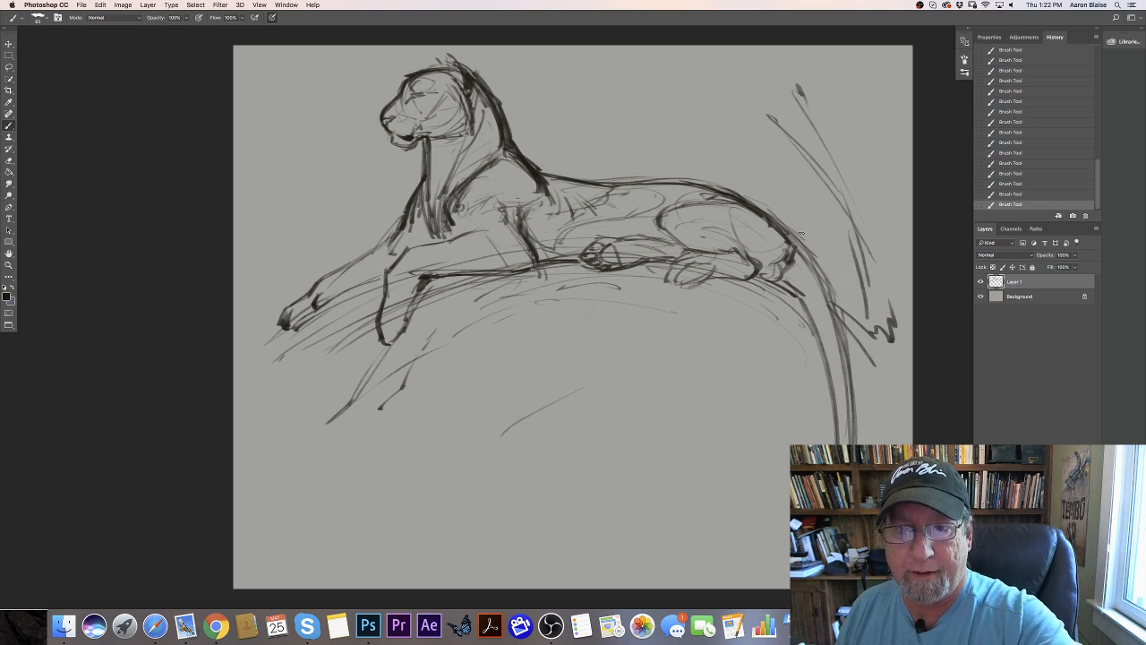
# - Scatter loose diagonal strokes in the empty background above the tiger's back, slanting down toward the rump
pyautogui.moveTo(673, 111); pyautogui.dragTo(731, 150)
pyautogui.moveTo(592, 80); pyautogui.dragTo(637, 100)
pyautogui.moveTo(700, 142); pyautogui.dragTo(750, 188)
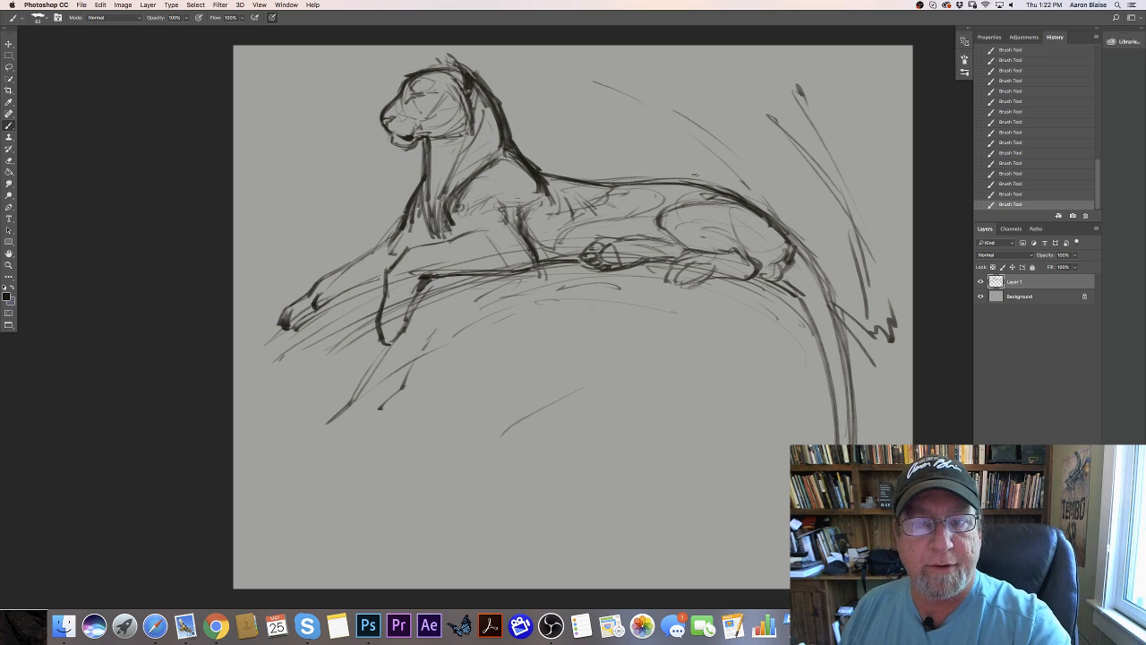
pyautogui.moveTo(674, 156); pyautogui.dragTo(705, 182)
pyautogui.moveTo(650, 136); pyautogui.dragTo(715, 184)
pyautogui.moveTo(672, 132); pyautogui.dragTo(717, 181)
pyautogui.moveTo(675, 75); pyautogui.dragTo(740, 177)
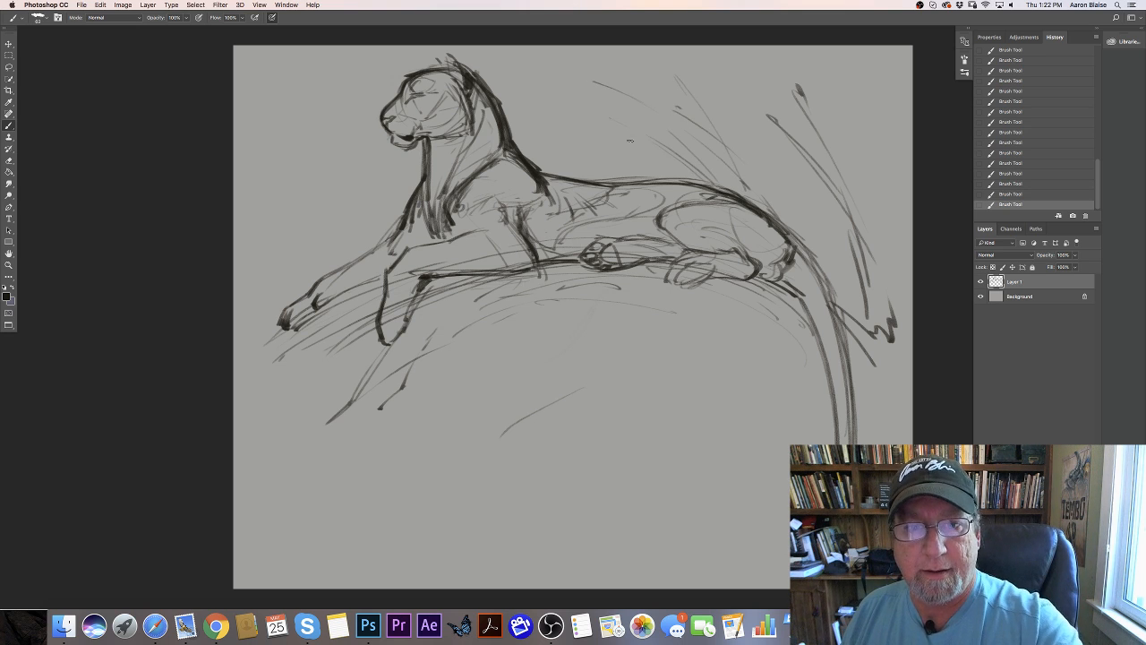
pyautogui.moveTo(605, 141); pyautogui.dragTo(659, 170)
# - Add short diagonal strokes across the hind paw and down onto the rock below the haunch
pyautogui.moveTo(668, 220); pyautogui.dragTo(734, 304)
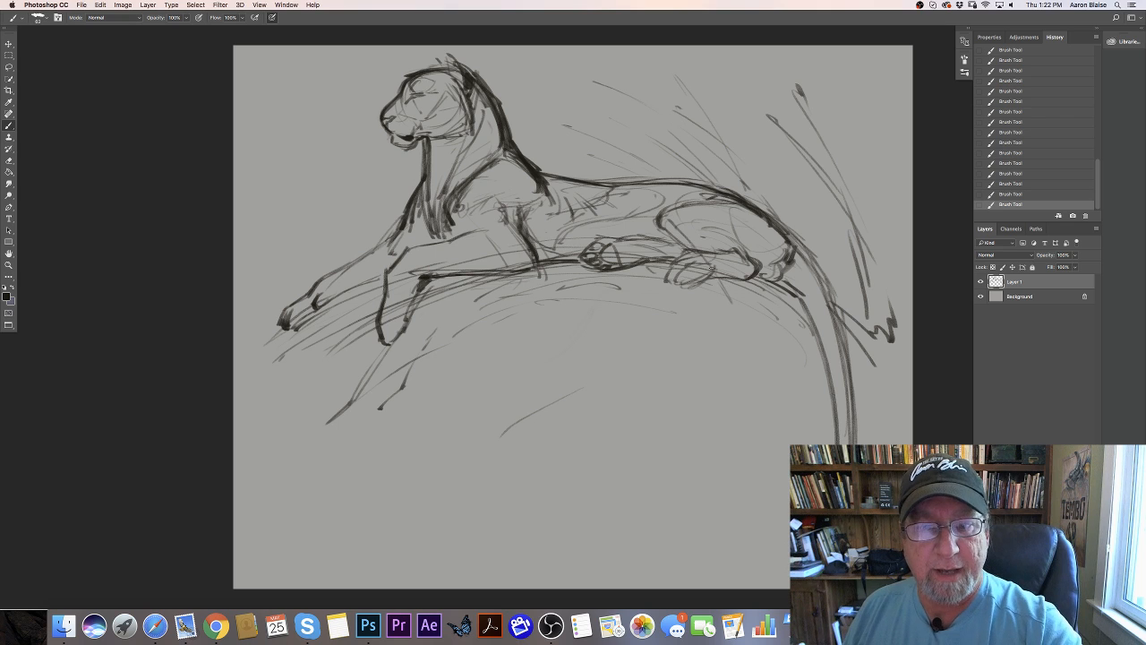
pyautogui.moveTo(661, 247); pyautogui.dragTo(713, 292)
pyautogui.moveTo(617, 224); pyautogui.dragTo(660, 247)
pyautogui.moveTo(686, 273); pyautogui.dragTo(709, 306)
pyautogui.moveTo(736, 345); pyautogui.dragTo(742, 358)
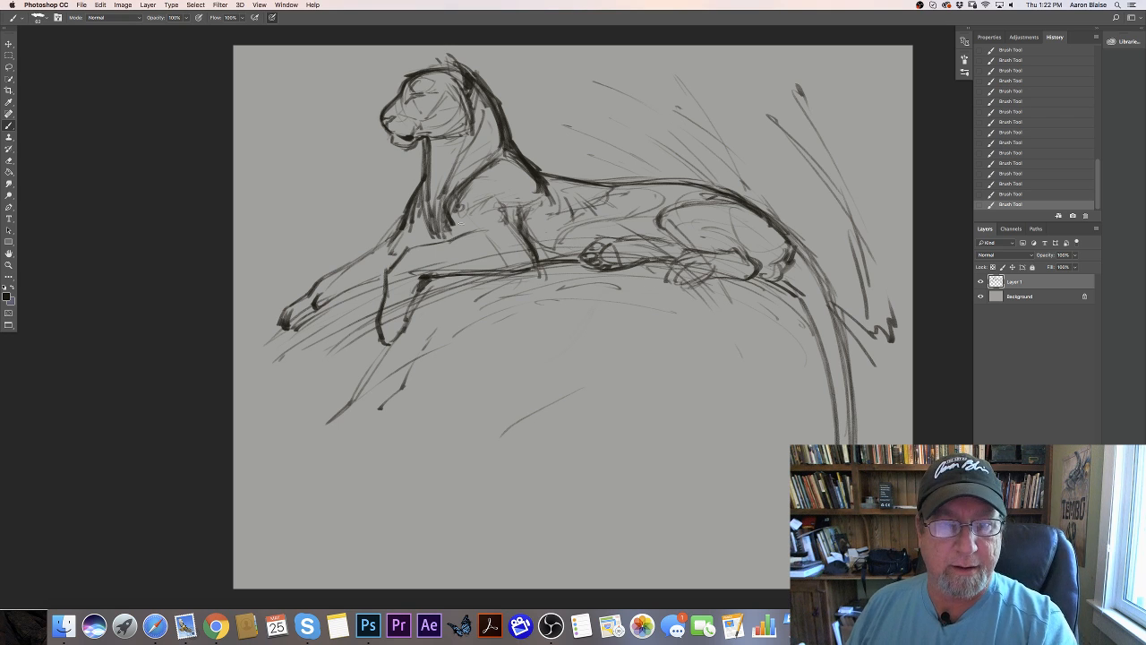
# - Sketch sweeping background strokes in front of the chest and around the forelegs, plus a jagged stroke beyond the tail
pyautogui.moveTo(319, 204); pyautogui.dragTo(360, 215)
pyautogui.moveTo(302, 212)
pyautogui.mouseDown()
pyautogui.moveTo(359, 220)
pyautogui.moveTo(378, 246)
pyautogui.mouseUp()
pyautogui.moveTo(329, 274); pyautogui.dragTo(385, 260)
pyautogui.moveTo(387, 289); pyautogui.dragTo(417, 275)
pyautogui.moveTo(279, 261); pyautogui.dragTo(342, 258)
pyautogui.moveTo(430, 297)
pyautogui.mouseDown()
pyautogui.moveTo(467, 283)
pyautogui.moveTo(653, 271)
pyautogui.mouseUp()
pyautogui.moveTo(389, 327); pyautogui.dragTo(444, 301)
pyautogui.moveTo(288, 325); pyautogui.dragTo(343, 306)
pyautogui.moveTo(247, 360)
pyautogui.mouseDown()
pyautogui.moveTo(295, 331)
pyautogui.moveTo(322, 335)
pyautogui.mouseUp()
pyautogui.moveTo(240, 399); pyautogui.dragTo(294, 370)
pyautogui.moveTo(842, 297); pyautogui.dragTo(902, 301)
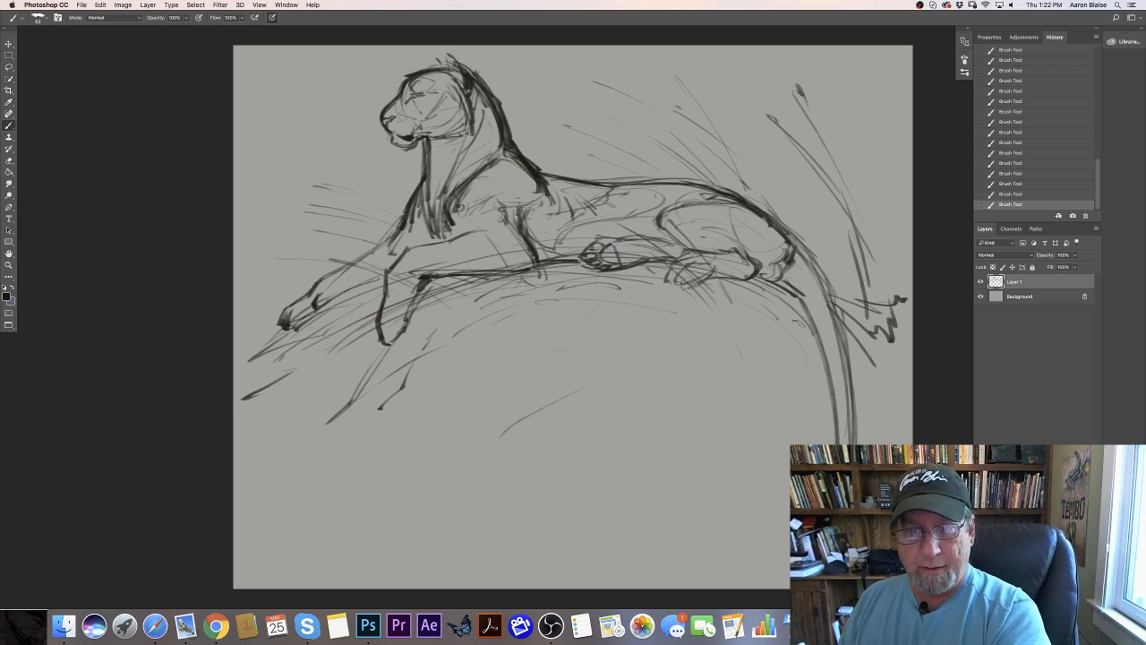
# - Draw long sweeping contours across the lower rock face, continuing with short strokes beyond the tail
pyautogui.moveTo(685, 340)
pyautogui.mouseDown()
pyautogui.moveTo(811, 362)
pyautogui.moveTo(699, 350)
pyautogui.mouseUp()
pyautogui.moveTo(714, 360); pyautogui.dragTo(329, 468)
pyautogui.moveTo(234, 484)
pyautogui.mouseDown()
pyautogui.moveTo(448, 447)
pyautogui.moveTo(627, 451)
pyautogui.moveTo(836, 394)
pyautogui.mouseUp()
pyautogui.moveTo(865, 382); pyautogui.dragTo(901, 386)
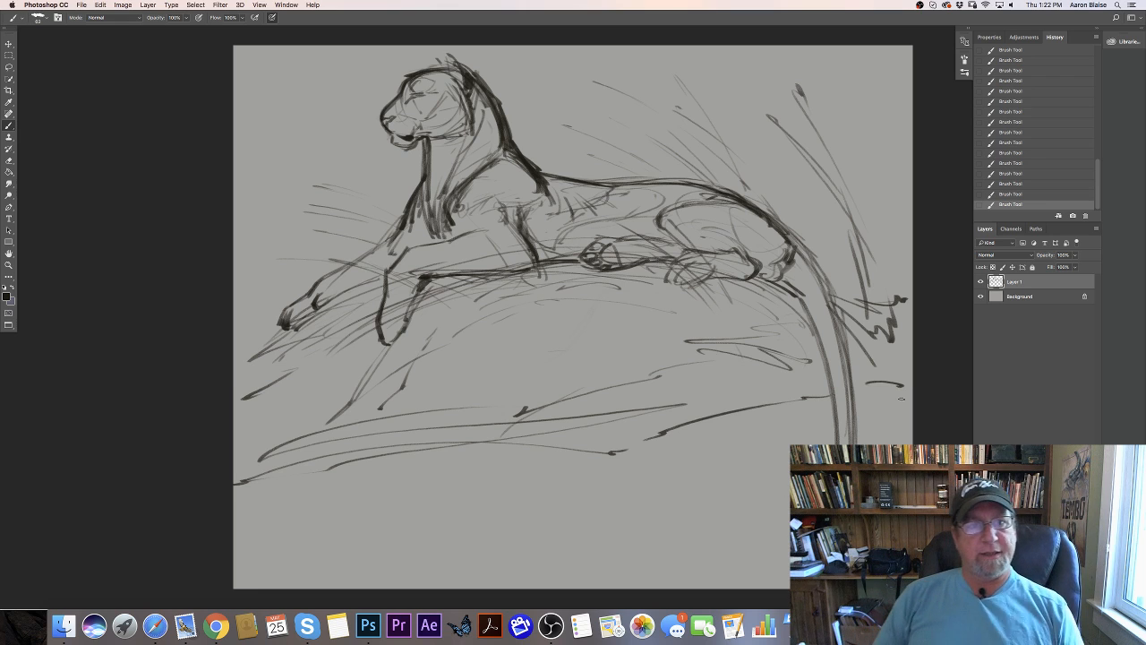
pyautogui.moveTo(267, 457); pyautogui.dragTo(238, 476)
pyautogui.moveTo(340, 430); pyautogui.dragTo(802, 361)
pyautogui.moveTo(852, 360); pyautogui.dragTo(893, 360)
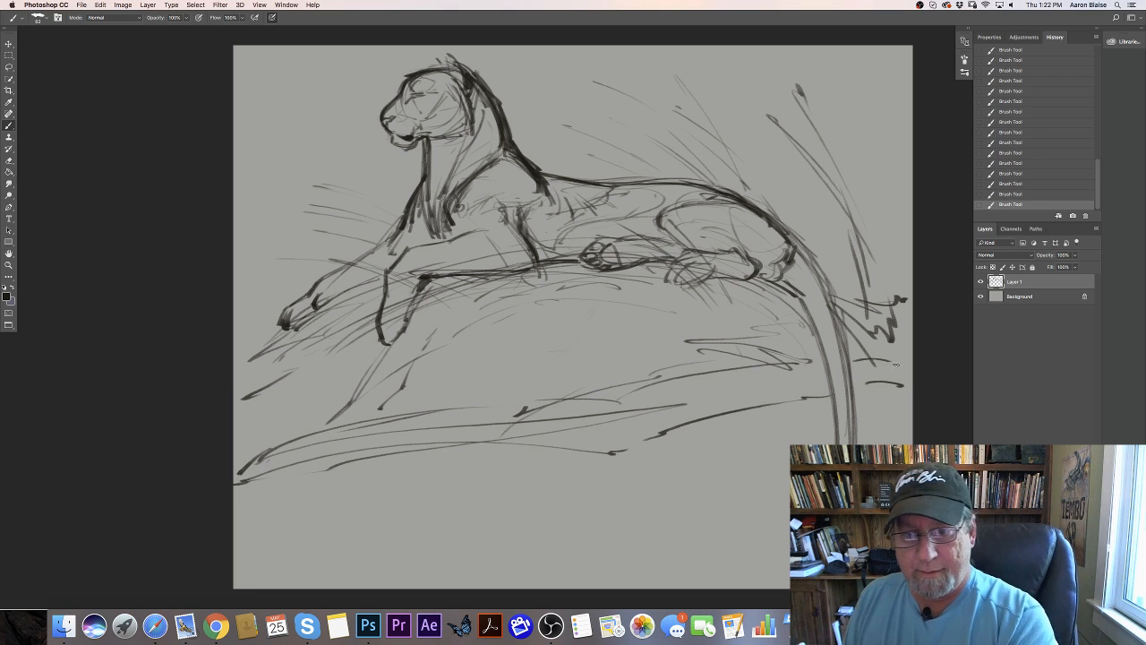
# - Darken both edges of the tail from the rump downward and shade its base
pyautogui.moveTo(798, 240); pyautogui.dragTo(843, 335)
pyautogui.moveTo(800, 241)
pyautogui.mouseDown()
pyautogui.moveTo(832, 305)
pyautogui.moveTo(847, 407)
pyautogui.mouseUp()
pyautogui.moveTo(788, 238)
pyautogui.mouseDown()
pyautogui.moveTo(840, 346)
pyautogui.moveTo(853, 422)
pyautogui.mouseUp()
pyautogui.moveTo(834, 302); pyautogui.dragTo(852, 389)
pyautogui.moveTo(779, 281); pyautogui.dragTo(824, 349)
pyautogui.moveTo(794, 299); pyautogui.dragTo(826, 374)
pyautogui.moveTo(792, 255)
pyautogui.mouseDown()
pyautogui.moveTo(808, 271)
pyautogui.moveTo(843, 436)
pyautogui.mouseUp()
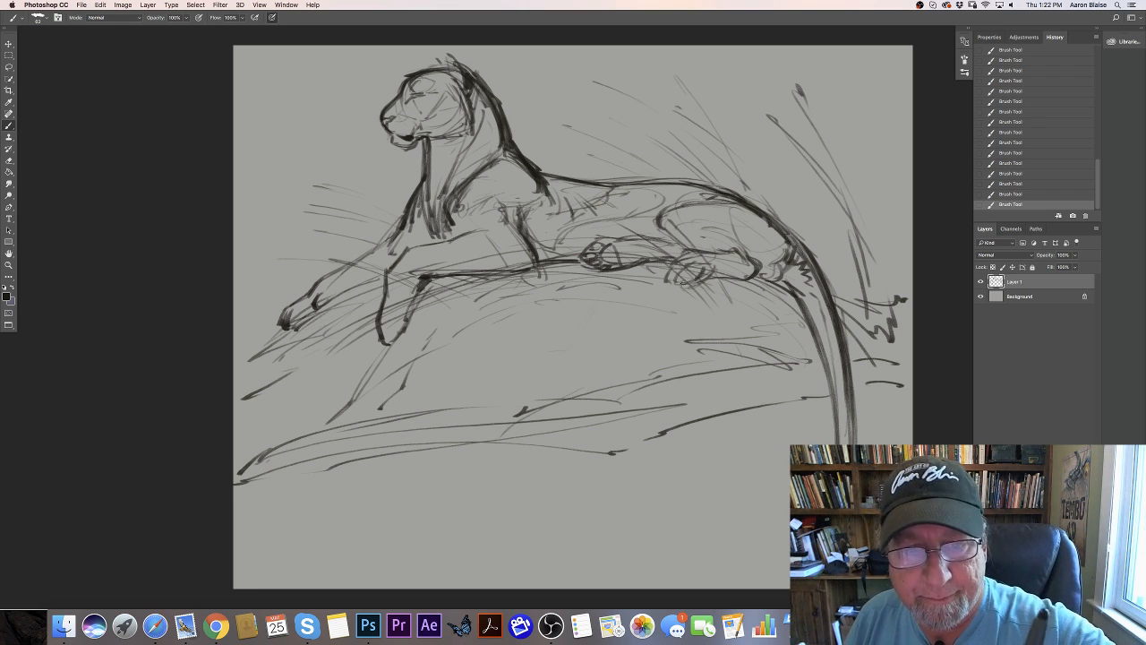
# - Darken the near hind paw under the haunch and thicken the outline of the forepaw hanging over the ledge
pyautogui.moveTo(692, 269)
pyautogui.mouseDown()
pyautogui.moveTo(676, 280)
pyautogui.moveTo(757, 277)
pyautogui.moveTo(743, 247)
pyautogui.moveTo(772, 242)
pyautogui.mouseUp()
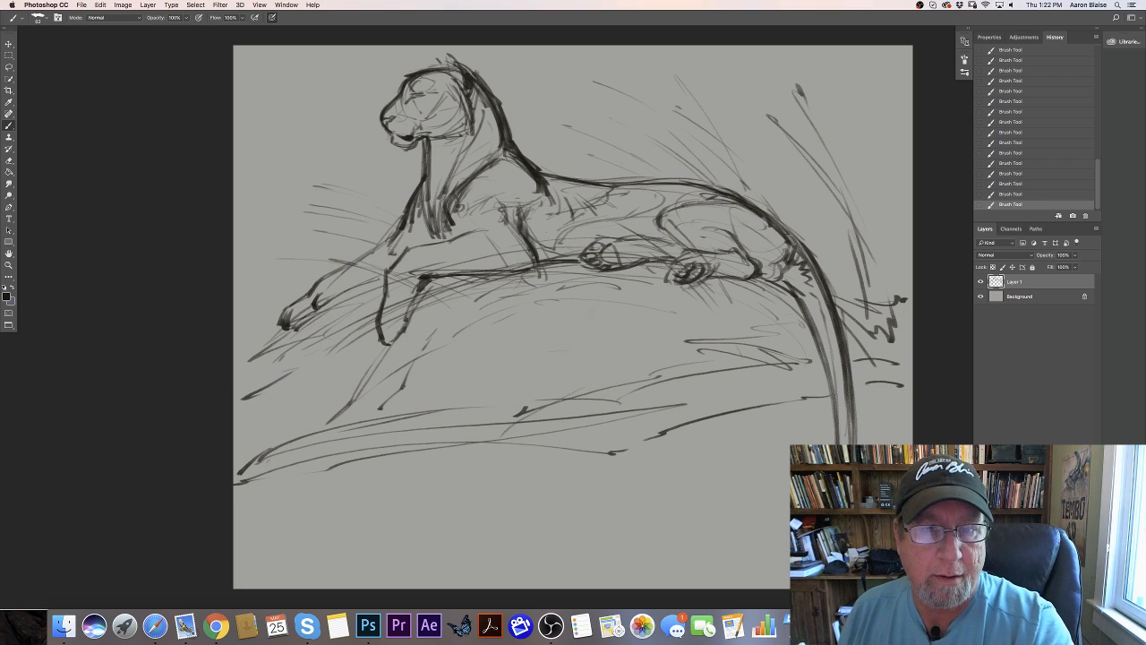
pyautogui.moveTo(394, 308)
pyautogui.mouseDown()
pyautogui.moveTo(388, 335)
pyautogui.moveTo(401, 337)
pyautogui.mouseUp()
pyautogui.moveTo(381, 309); pyautogui.dragTo(390, 346)
pyautogui.moveTo(396, 332); pyautogui.dragTo(387, 344)
pyautogui.moveTo(378, 303); pyautogui.dragTo(381, 317)
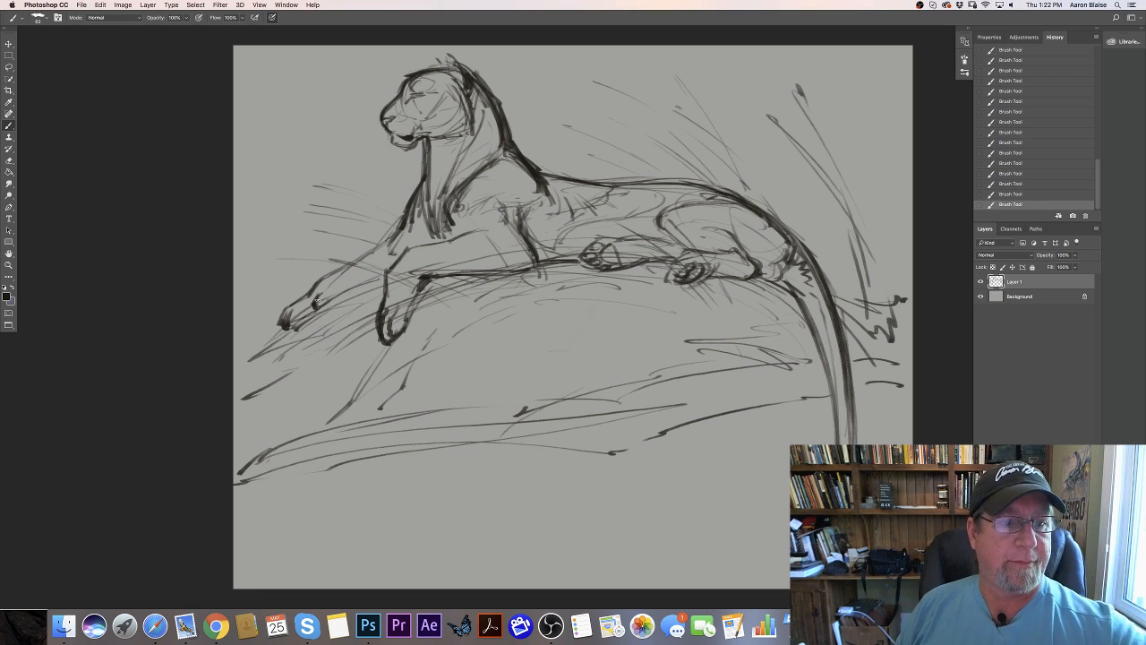
# - Add short strokes defining the toes of the extended forepaw and reinforce the contour of its foreleg
pyautogui.moveTo(330, 290); pyautogui.dragTo(315, 304)
pyautogui.moveTo(331, 294); pyautogui.dragTo(284, 327)
pyautogui.moveTo(398, 231); pyautogui.dragTo(334, 274)
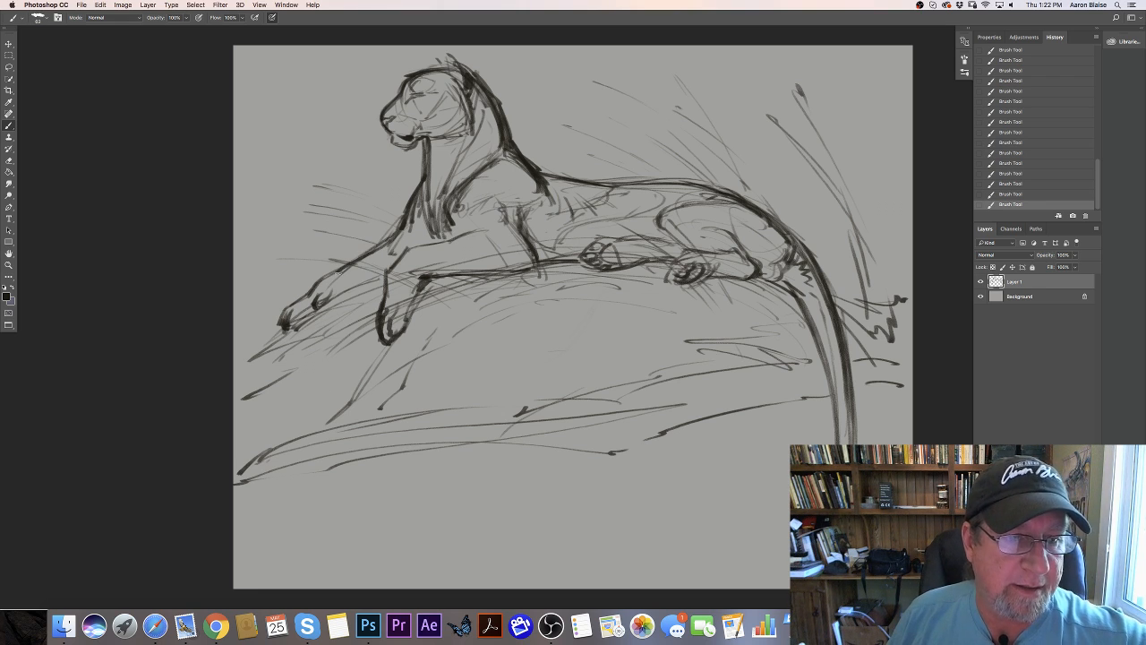
# - Flip the canvas horizontally to check the drawing in mirror view
pyautogui.click(123, 6)
pyautogui.moveTo(152, 92)
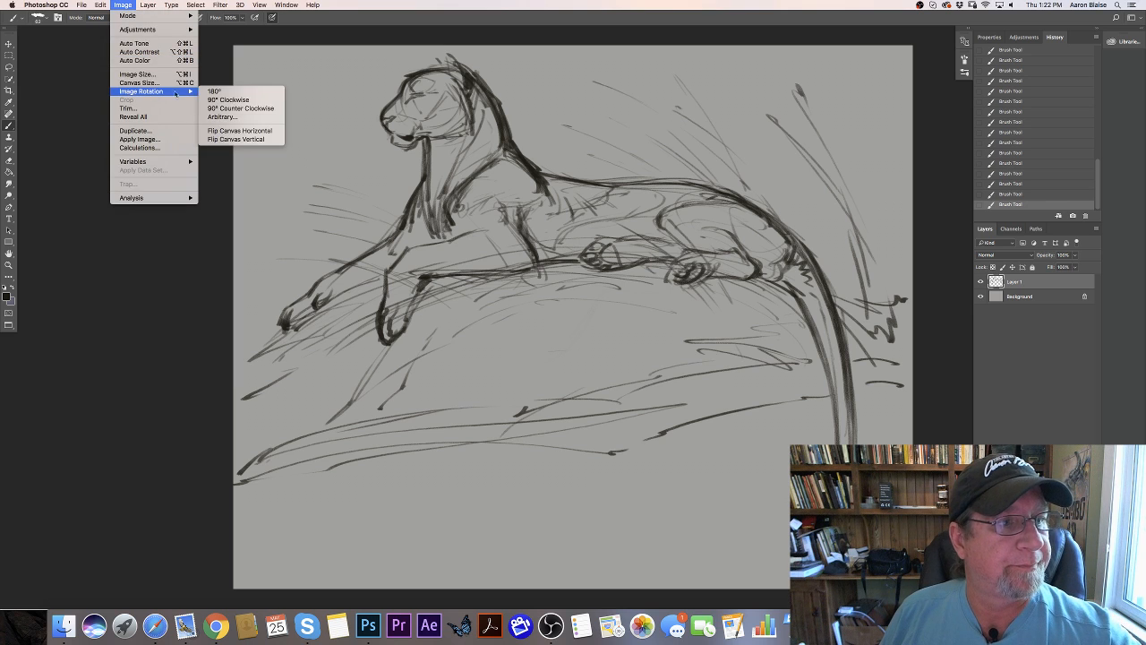
pyautogui.click(224, 131)
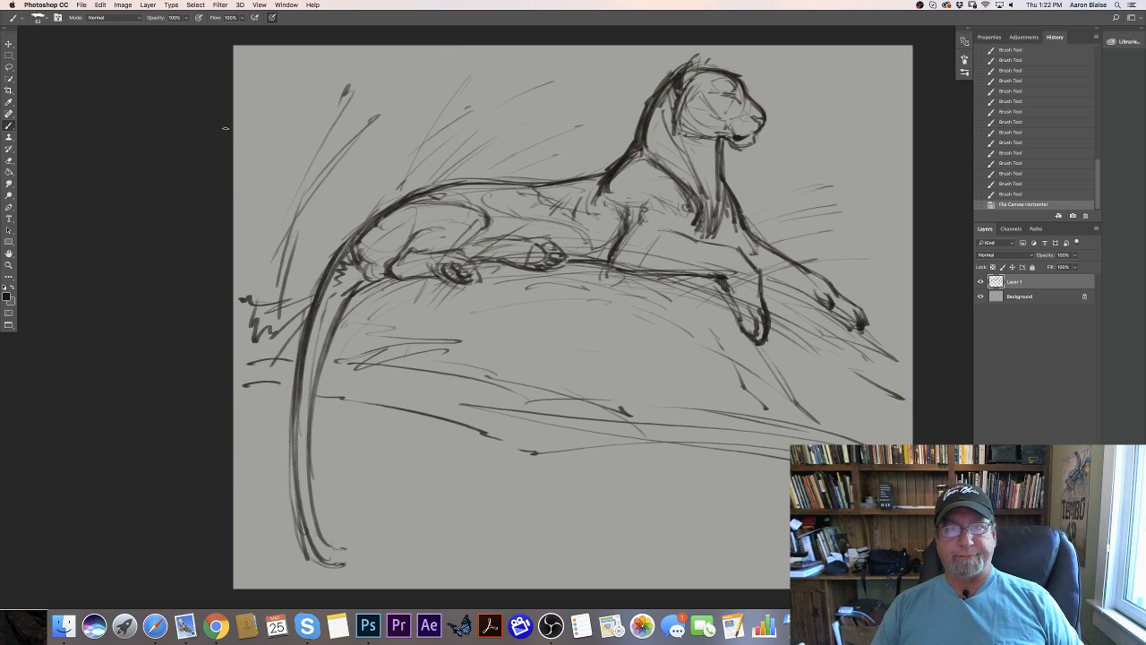
# - Erase the bulky outline behind the ear and redraw a slimmer nape contour running down to the shoulders
pyautogui.moveTo(677, 71); pyautogui.dragTo(664, 88)
pyautogui.moveTo(676, 73); pyautogui.dragTo(659, 91)
pyautogui.moveTo(671, 75); pyautogui.dragTo(649, 107)
pyautogui.moveTo(665, 85)
pyautogui.mouseDown()
pyautogui.moveTo(648, 111)
pyautogui.moveTo(645, 124)
pyautogui.moveTo(658, 103)
pyautogui.moveTo(653, 138)
pyautogui.mouseUp()
pyautogui.moveTo(656, 105); pyautogui.dragTo(658, 181)
pyautogui.moveTo(668, 83); pyautogui.dragTo(653, 100)
pyautogui.moveTo(661, 89); pyautogui.dragTo(649, 109)
pyautogui.moveTo(654, 96); pyautogui.dragTo(639, 140)
pyautogui.moveTo(642, 129); pyautogui.dragTo(620, 162)
pyautogui.moveTo(632, 147); pyautogui.dragTo(584, 177)
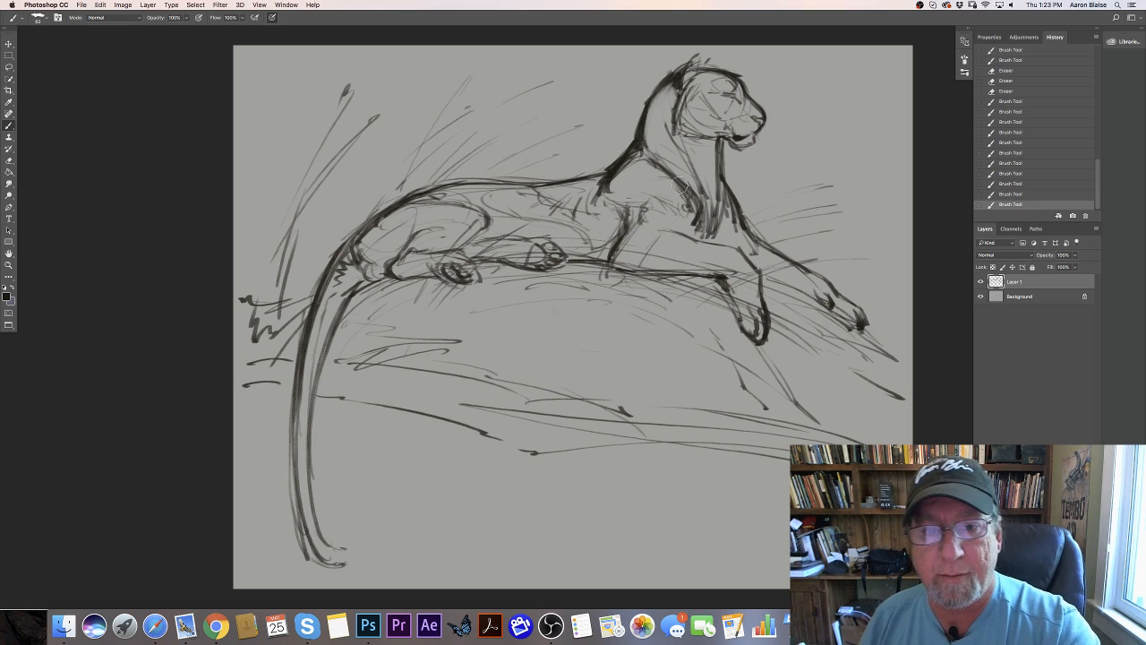
# - Erase the heavy vertical throat line and redraw the throat and chest sloping down from the jaw to the forelegs
pyautogui.press('e')
pyautogui.moveTo(722, 139)
pyautogui.mouseDown()
pyautogui.moveTo(721, 175)
pyautogui.moveTo(725, 165)
pyautogui.mouseUp()
pyautogui.moveTo(727, 148); pyautogui.dragTo(732, 199)
pyautogui.moveTo(716, 142); pyautogui.dragTo(719, 172)
pyautogui.moveTo(712, 143); pyautogui.dragTo(721, 175)
pyautogui.moveTo(725, 179); pyautogui.dragTo(745, 218)
pyautogui.moveTo(729, 188); pyautogui.dragTo(757, 252)
pyautogui.moveTo(720, 161); pyautogui.dragTo(723, 199)
pyautogui.moveTo(709, 159)
pyautogui.mouseDown()
pyautogui.moveTo(723, 206)
pyautogui.moveTo(713, 231)
pyautogui.mouseUp()
pyautogui.moveTo(720, 199); pyautogui.dragTo(713, 237)
pyautogui.moveTo(726, 213); pyautogui.dragTo(721, 236)
pyautogui.moveTo(646, 158)
pyautogui.mouseDown()
pyautogui.moveTo(701, 203)
pyautogui.moveTo(691, 239)
pyautogui.moveTo(661, 228)
pyautogui.moveTo(676, 248)
pyautogui.mouseUp()
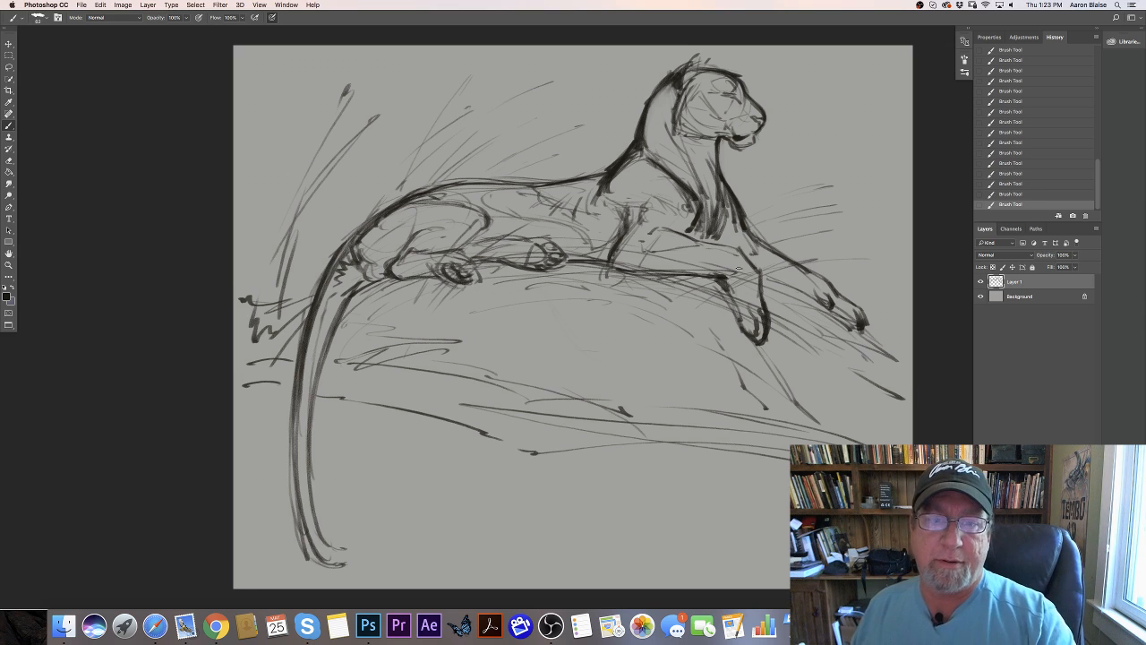
# - Strengthen the near foreleg's upper and lower contours and shade the pads of the hind paw beneath the belly
pyautogui.moveTo(653, 230); pyautogui.dragTo(738, 248)
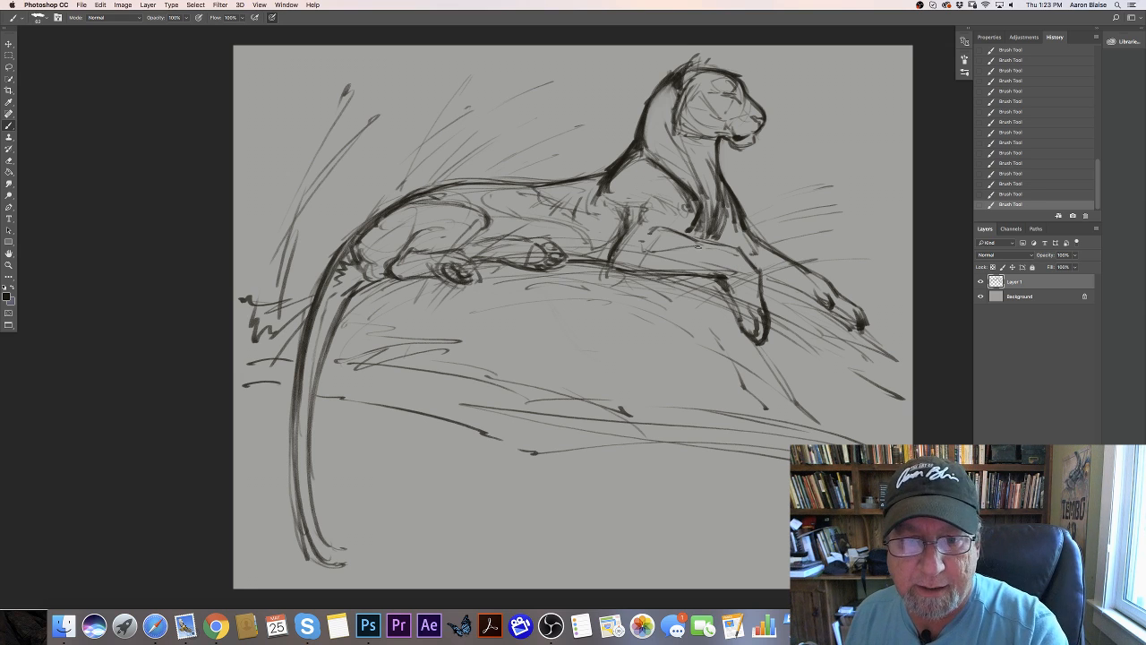
pyautogui.moveTo(664, 253)
pyautogui.mouseDown()
pyautogui.moveTo(701, 250)
pyautogui.moveTo(646, 230)
pyautogui.mouseUp()
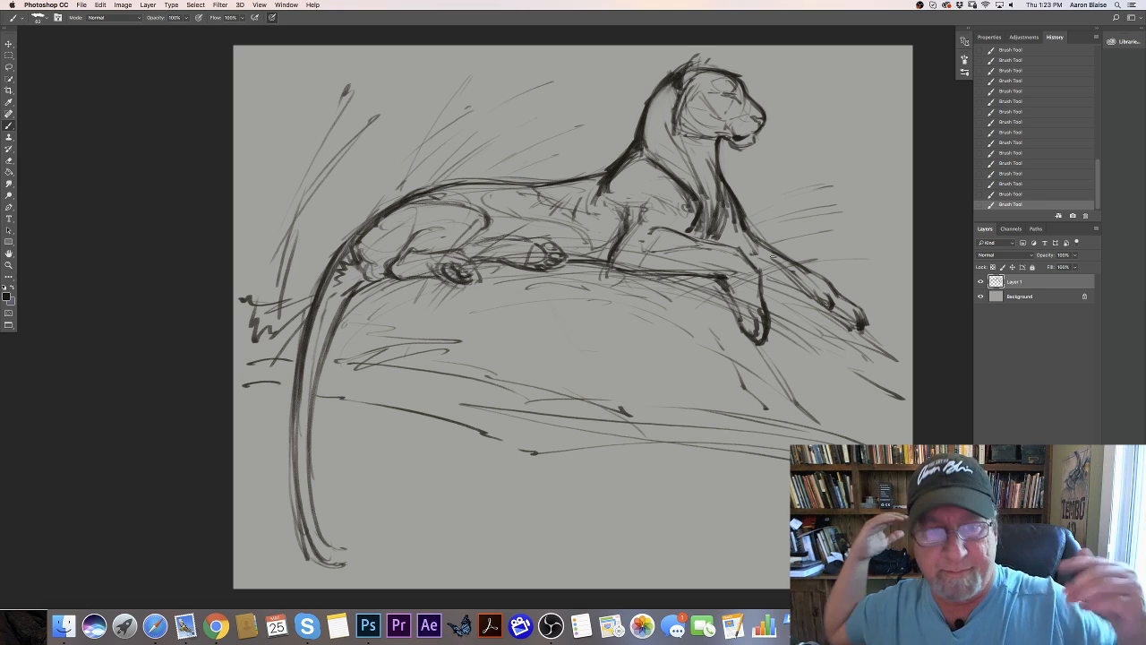
pyautogui.moveTo(538, 197); pyautogui.dragTo(598, 220)
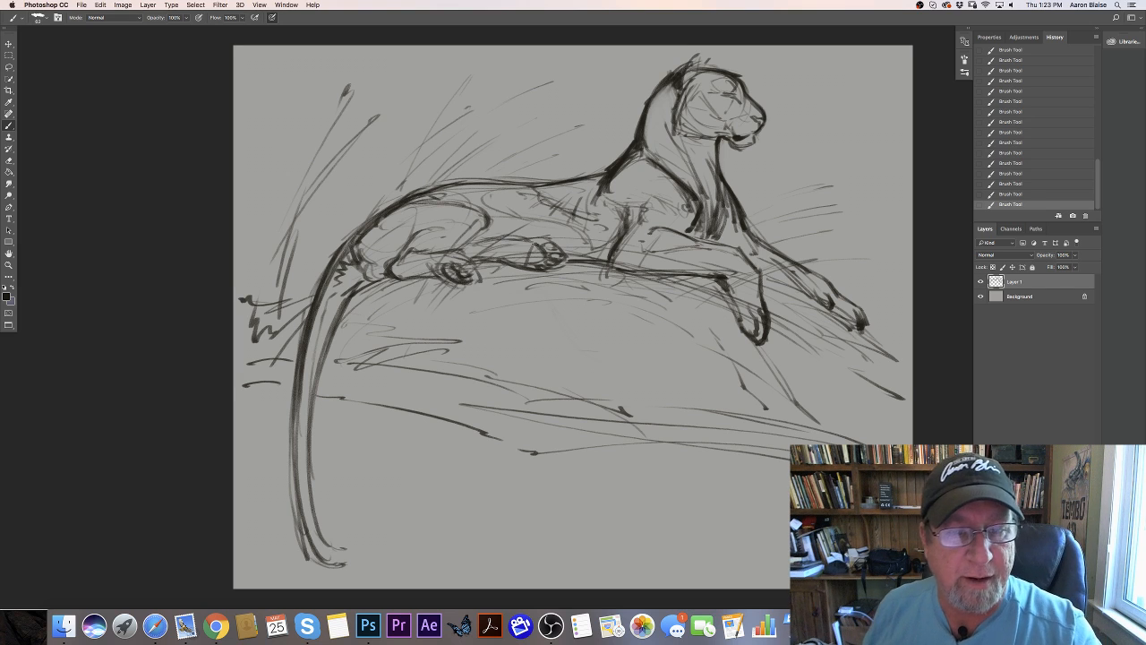
pyautogui.moveTo(543, 251)
pyautogui.mouseDown()
pyautogui.moveTo(531, 261)
pyautogui.moveTo(555, 254)
pyautogui.moveTo(549, 246)
pyautogui.mouseUp()
pyautogui.moveTo(634, 269)
pyautogui.mouseDown()
pyautogui.moveTo(718, 280)
pyautogui.moveTo(612, 264)
pyautogui.mouseUp()
pyautogui.moveTo(720, 283); pyautogui.dragTo(743, 328)
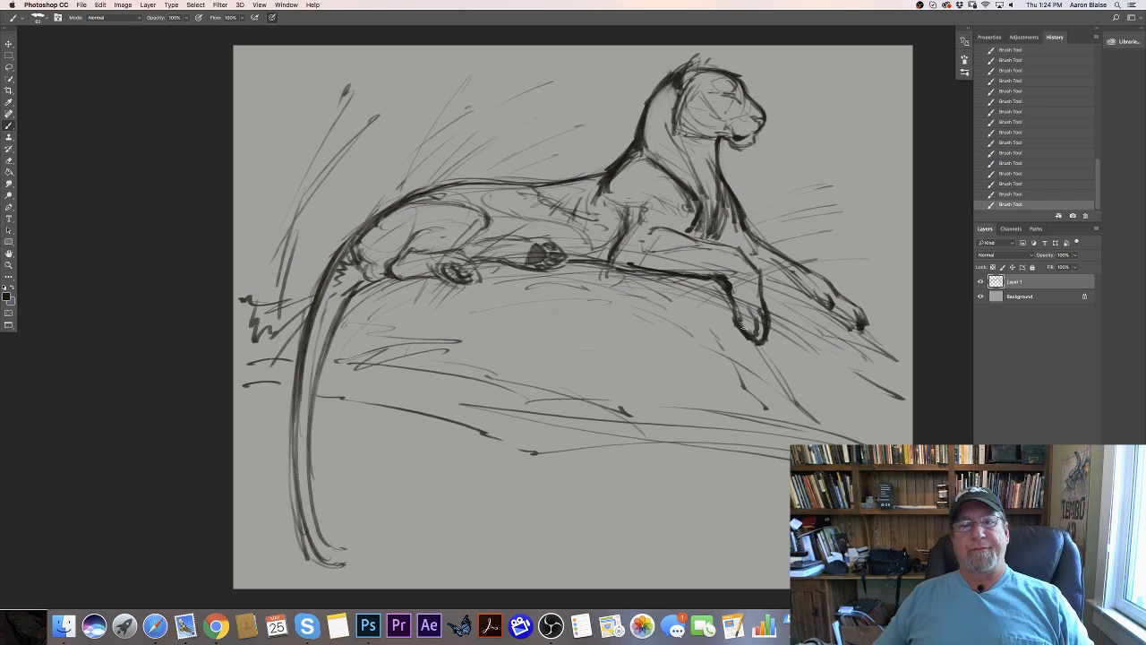
# - Reinforce the belly and hind-leg contours and hatch the upper part of the tail with short diagonal strokes
pyautogui.moveTo(607, 263); pyautogui.dragTo(472, 263)
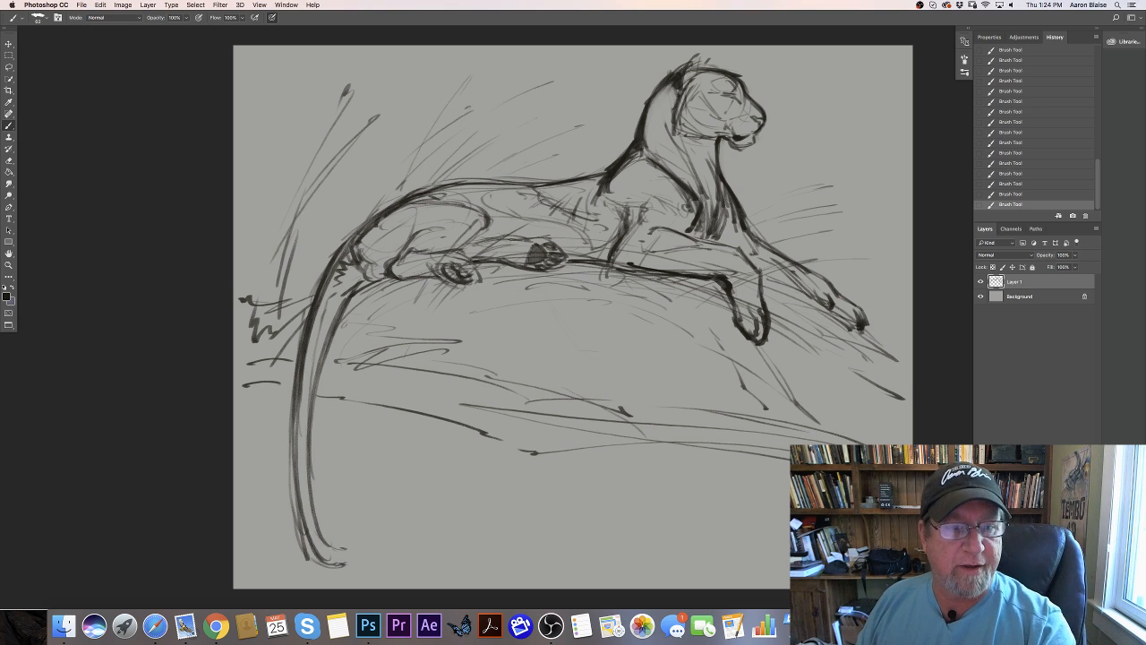
pyautogui.moveTo(523, 236); pyautogui.dragTo(472, 235)
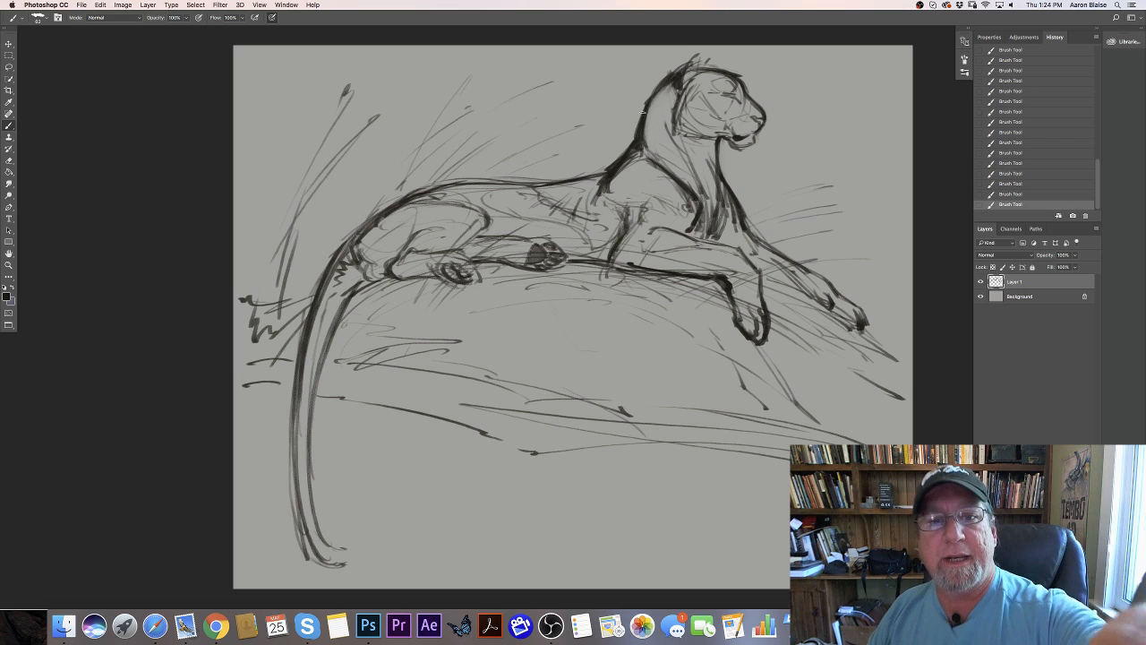
pyautogui.moveTo(584, 177)
pyautogui.mouseDown()
pyautogui.moveTo(398, 199)
pyautogui.moveTo(356, 234)
pyautogui.moveTo(446, 183)
pyautogui.moveTo(350, 247)
pyautogui.moveTo(323, 333)
pyautogui.moveTo(328, 279)
pyautogui.moveTo(303, 387)
pyautogui.mouseUp()
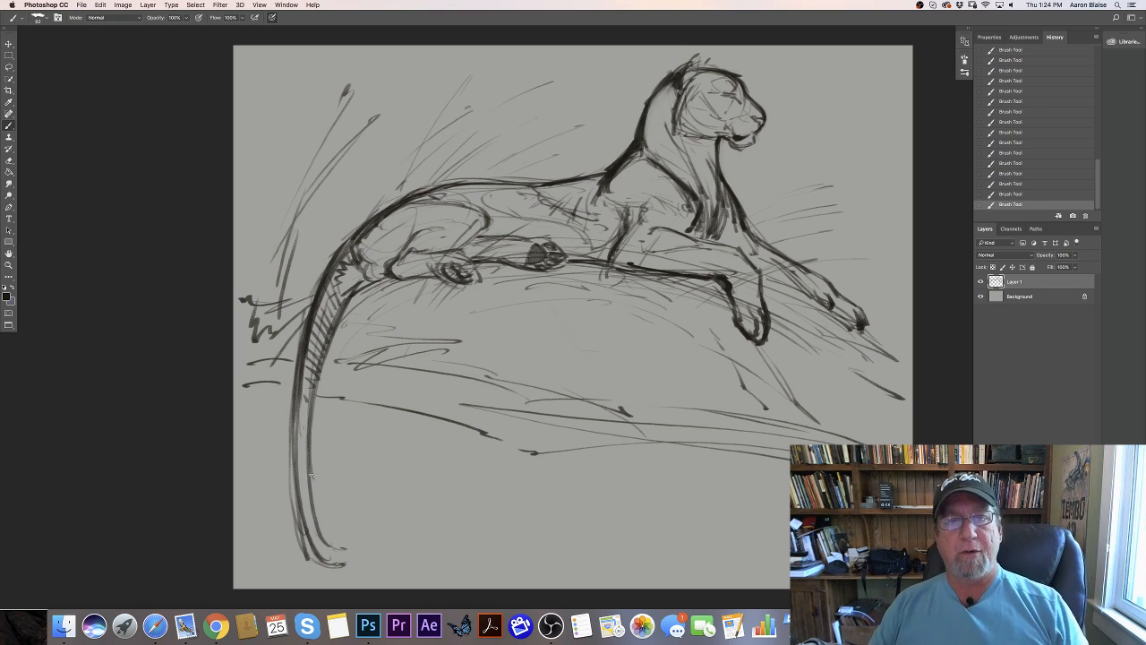
# - Draw bold curved strokes down the rock edge below the forepaws, plus long sweeping lines through the body and tail
pyautogui.moveTo(697, 294); pyautogui.dragTo(844, 361)
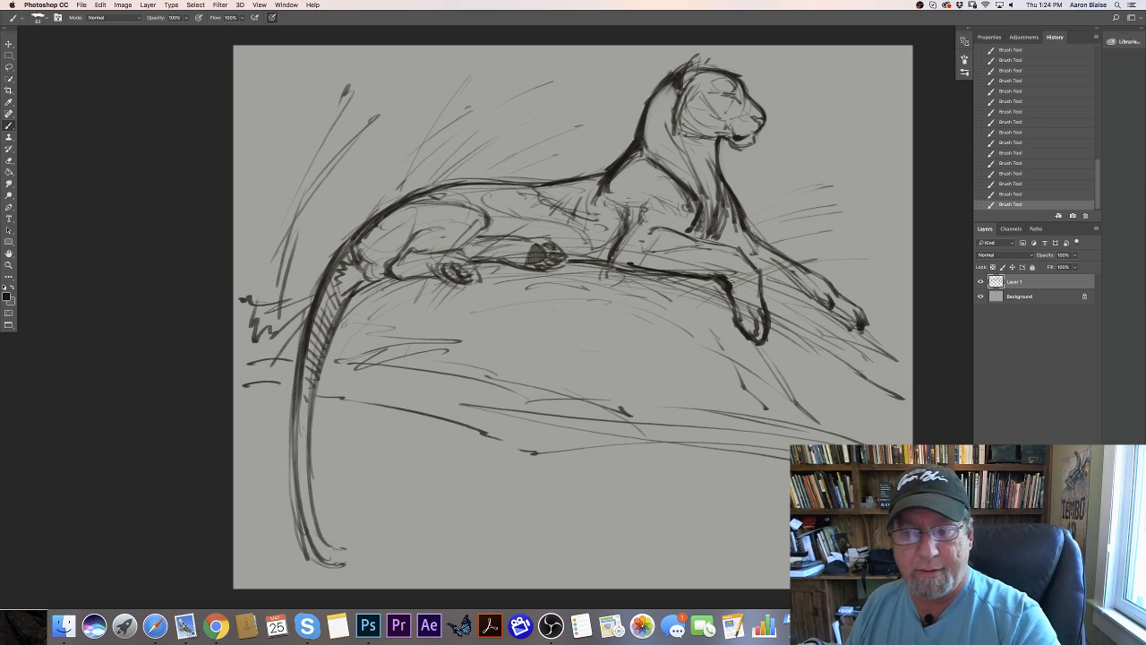
pyautogui.moveTo(763, 282); pyautogui.dragTo(867, 347)
pyautogui.moveTo(762, 281); pyautogui.dragTo(892, 364)
pyautogui.moveTo(793, 293)
pyautogui.mouseDown()
pyautogui.moveTo(904, 382)
pyautogui.moveTo(899, 365)
pyautogui.moveTo(878, 375)
pyautogui.mouseUp()
pyautogui.moveTo(804, 319); pyautogui.dragTo(901, 432)
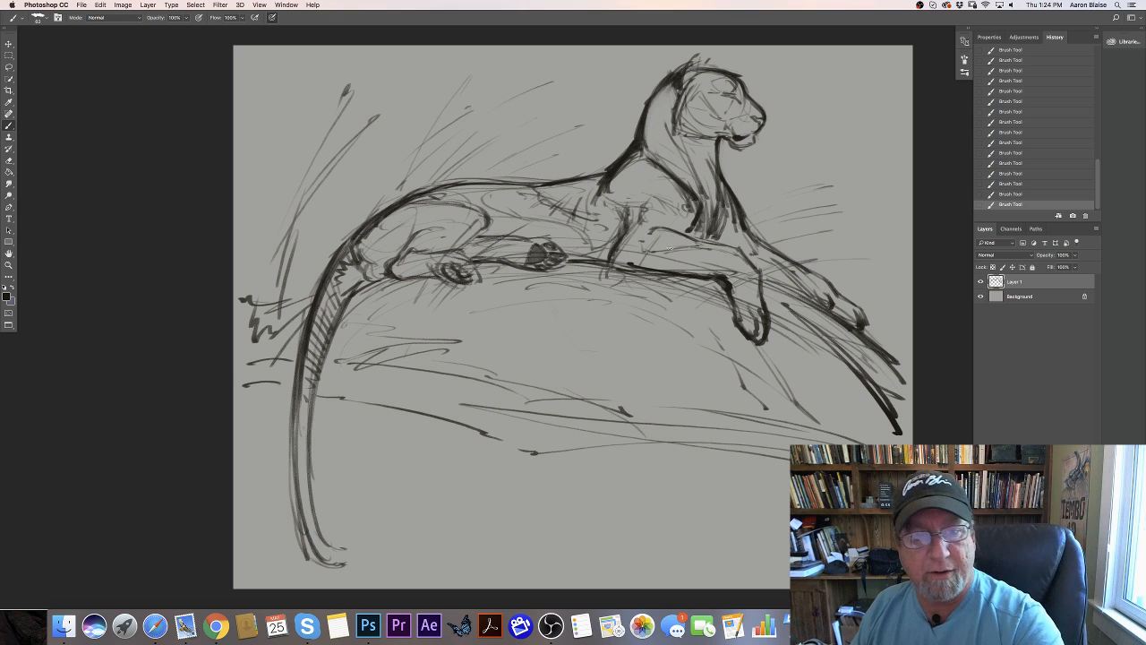
pyautogui.moveTo(313, 299)
pyautogui.mouseDown()
pyautogui.moveTo(397, 558)
pyautogui.moveTo(538, 215)
pyautogui.moveTo(631, 264)
pyautogui.mouseUp()
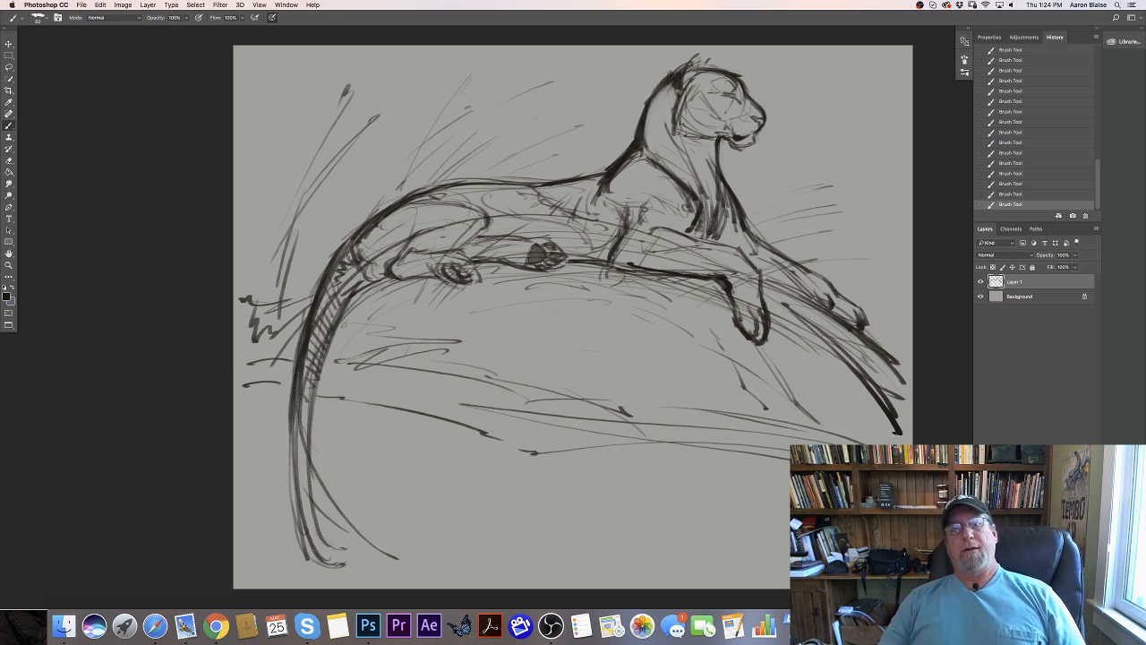
# - Flip the canvas horizontally again so the tiger returns to its original orientation
pyautogui.click(122, 5)
pyautogui.moveTo(143, 91)
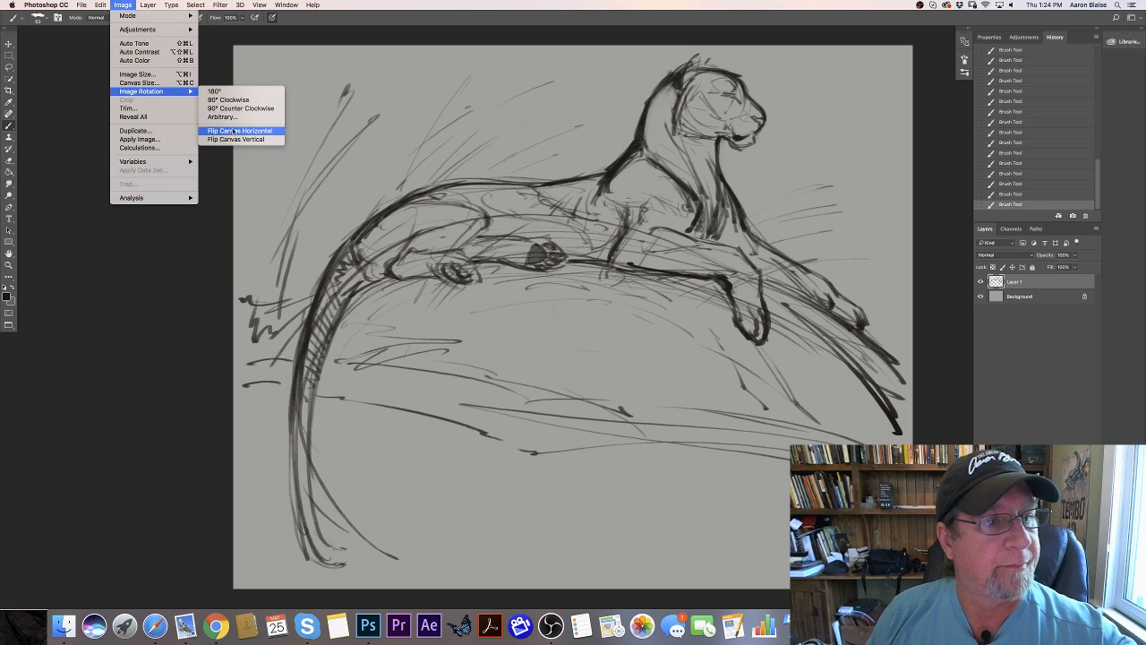
pyautogui.click(231, 130)
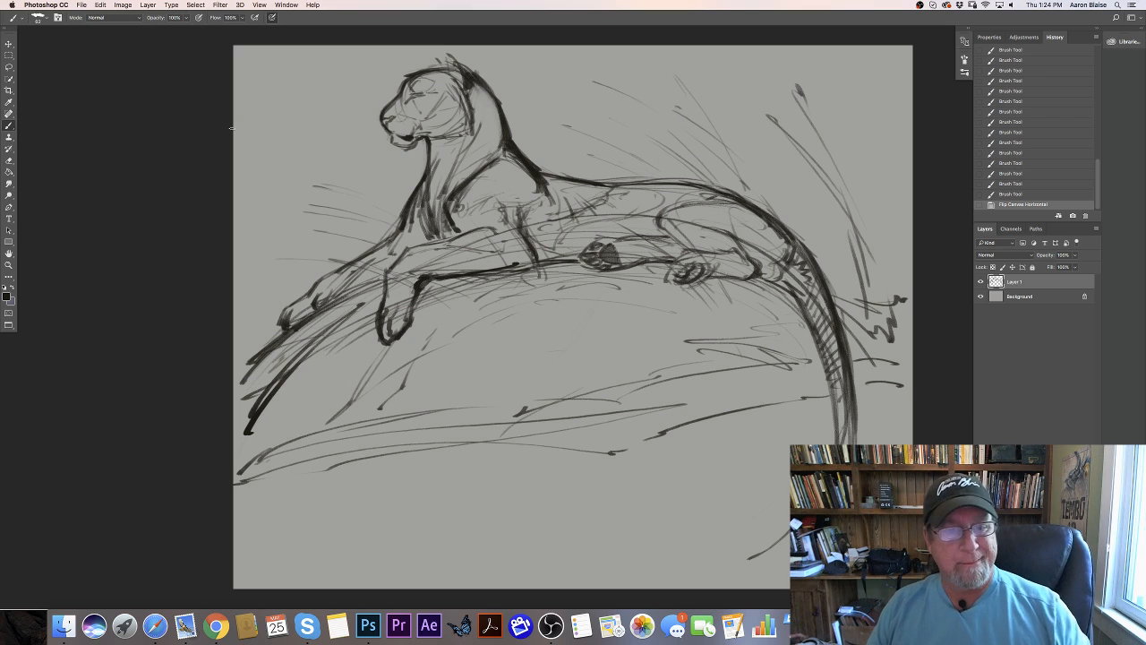
# - Lower the sketch layer's opacity to 32% and add a new layer above it
pyautogui.click(1074, 256)
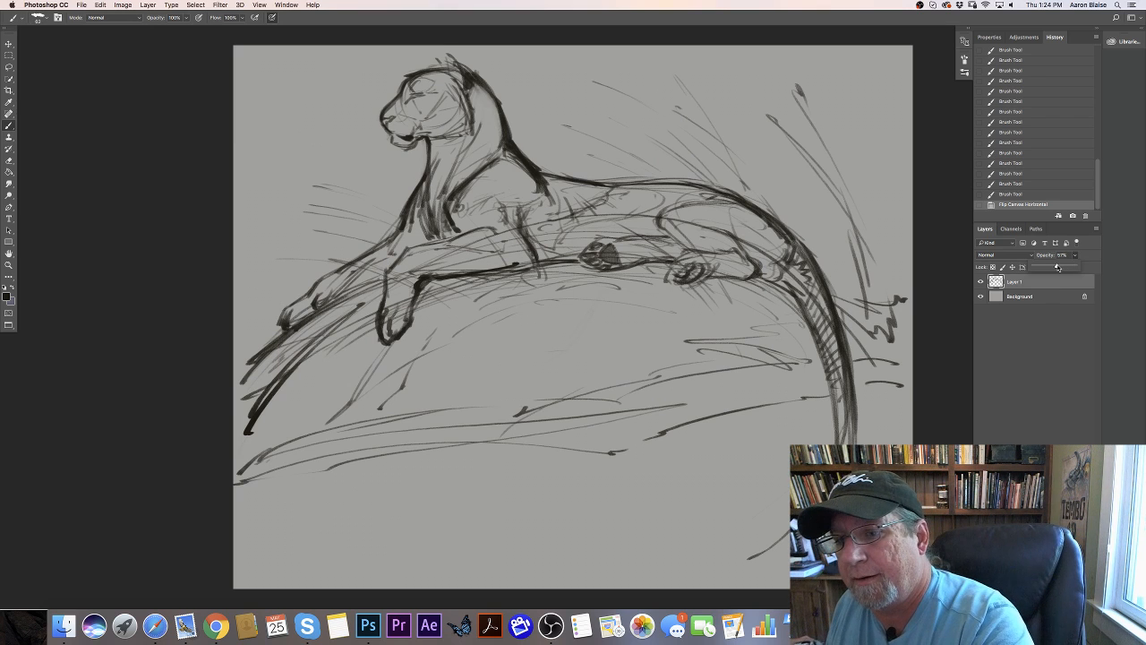
pyautogui.moveTo(1074, 264); pyautogui.dragTo(1051, 266)
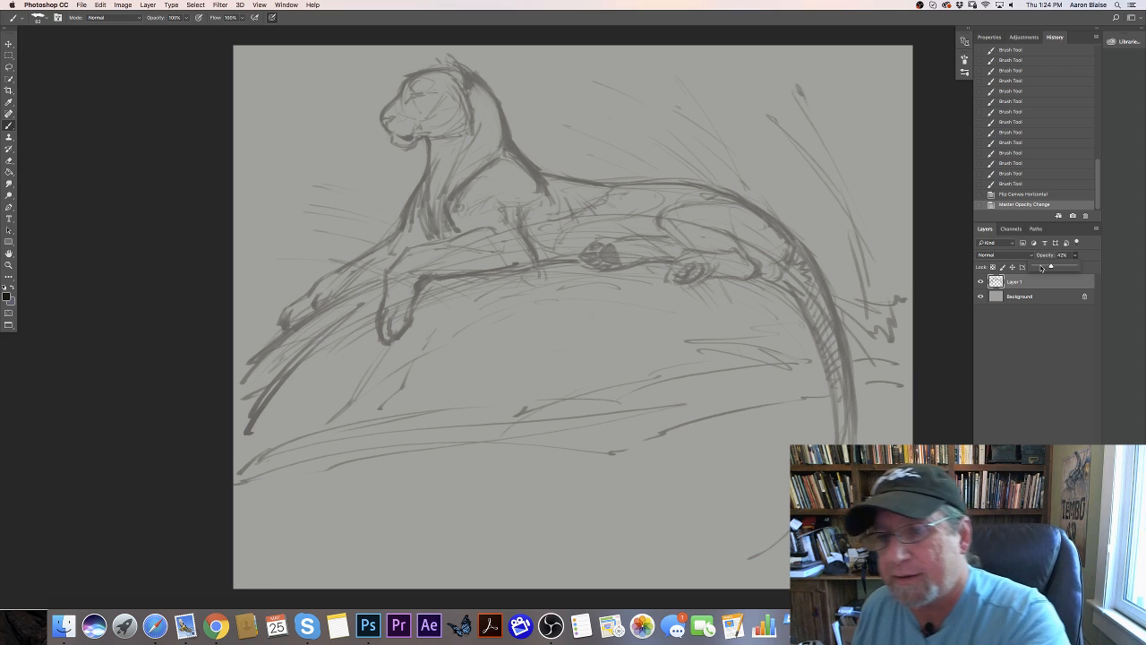
pyautogui.moveTo(1050, 267); pyautogui.dragTo(1043, 271)
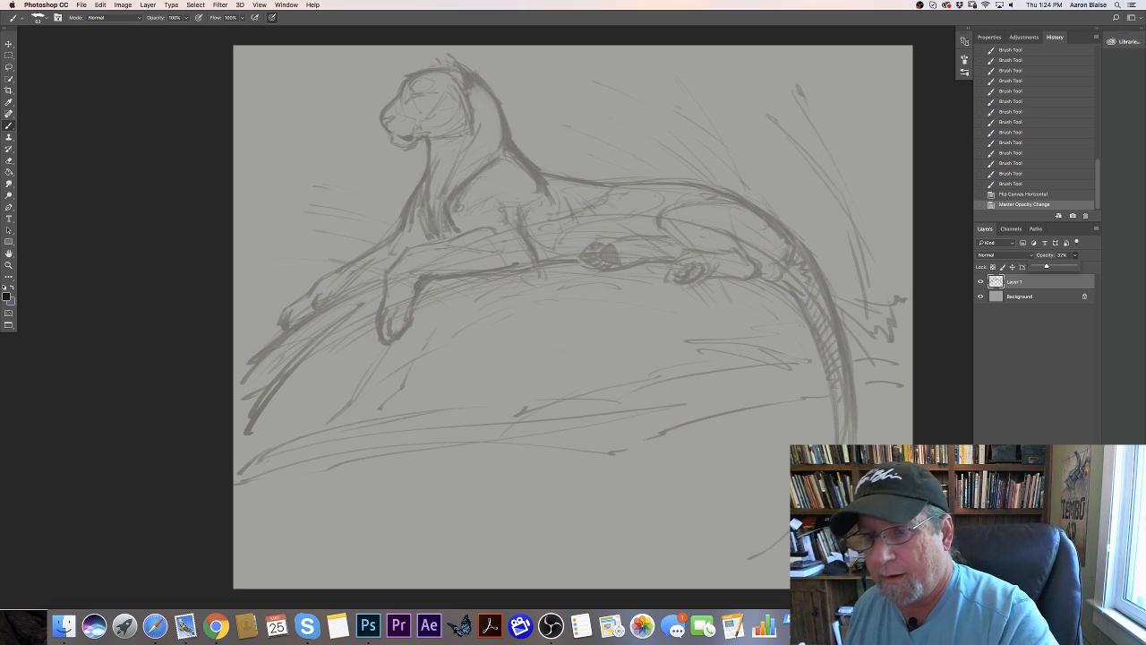
pyautogui.click(1072, 603)
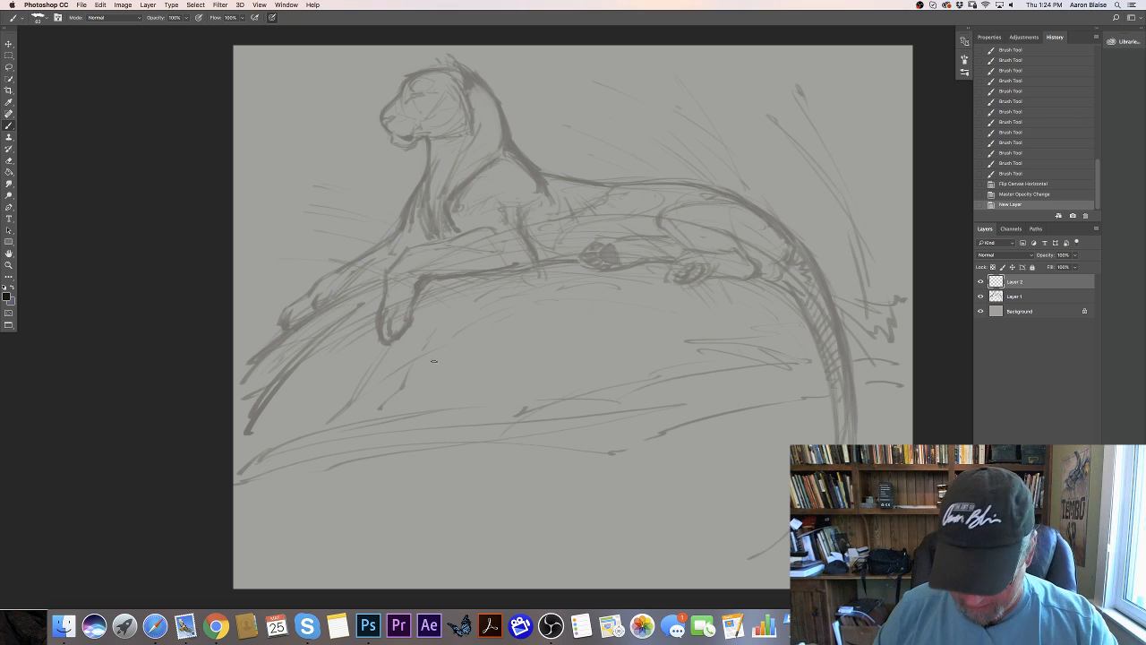
# - Draw the near ear on the new layer, with a crisp outline and short fur strokes along its inner edge
pyautogui.press('super+plus')
pyautogui.press('super+plus')
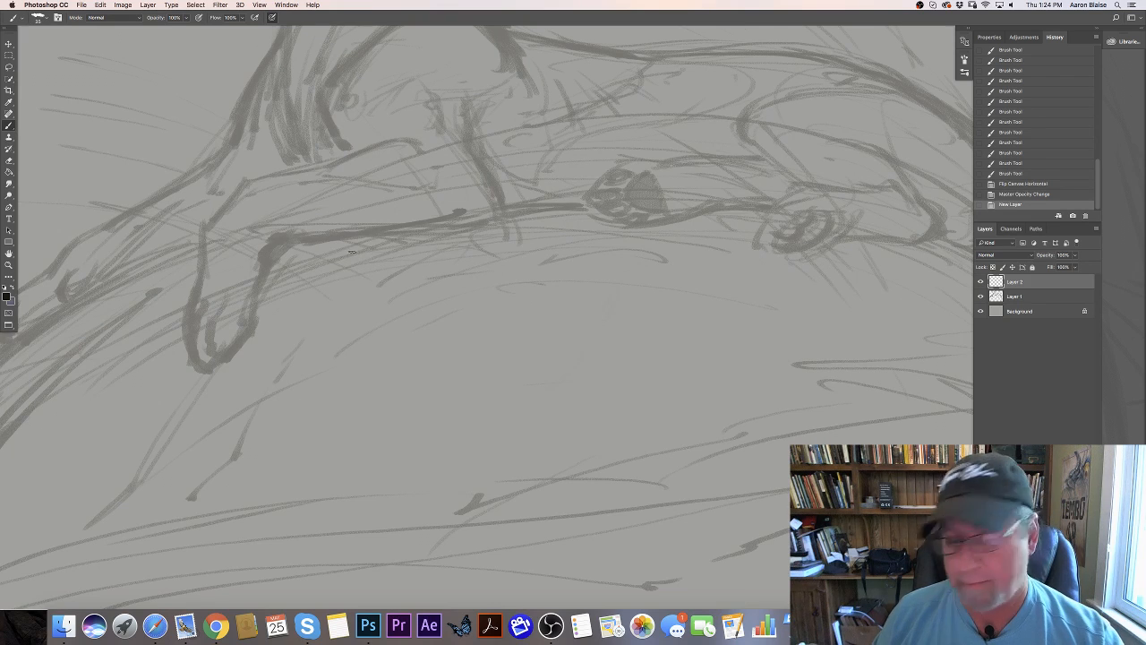
pyautogui.press('super+minus')
pyautogui.press('super+minus')
pyautogui.press('super+minus')
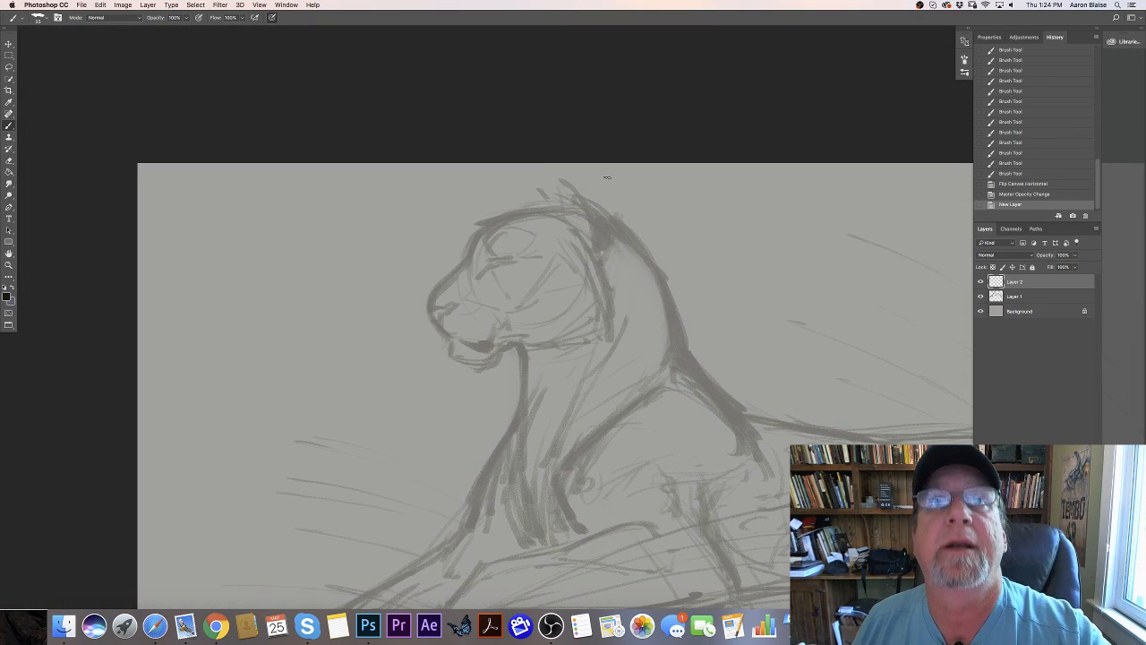
pyautogui.moveTo(563, 189)
pyautogui.mouseDown()
pyautogui.moveTo(587, 211)
pyautogui.moveTo(588, 199)
pyautogui.moveTo(589, 222)
pyautogui.mouseUp()
pyautogui.moveTo(578, 197); pyautogui.dragTo(593, 237)
pyautogui.moveTo(593, 229); pyautogui.dragTo(598, 261)
pyautogui.moveTo(600, 253); pyautogui.dragTo(599, 265)
pyautogui.moveTo(575, 188)
pyautogui.mouseDown()
pyautogui.moveTo(612, 225)
pyautogui.moveTo(606, 265)
pyautogui.moveTo(614, 229)
pyautogui.moveTo(587, 200)
pyautogui.moveTo(592, 223)
pyautogui.mouseUp()
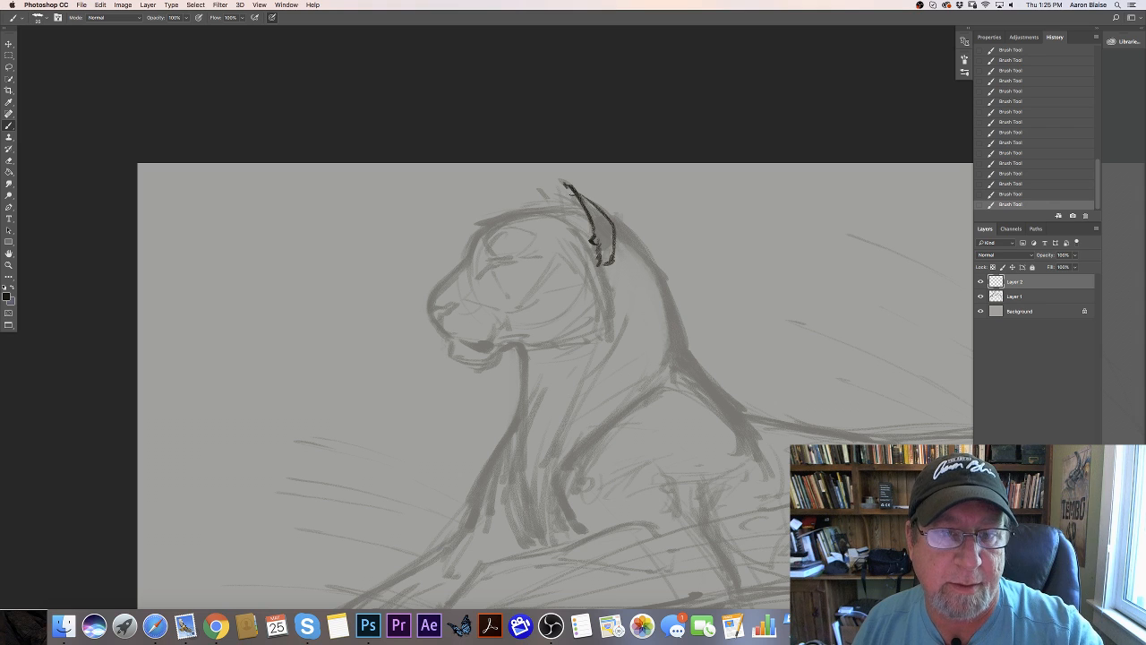
pyautogui.moveTo(558, 186); pyautogui.dragTo(593, 264)
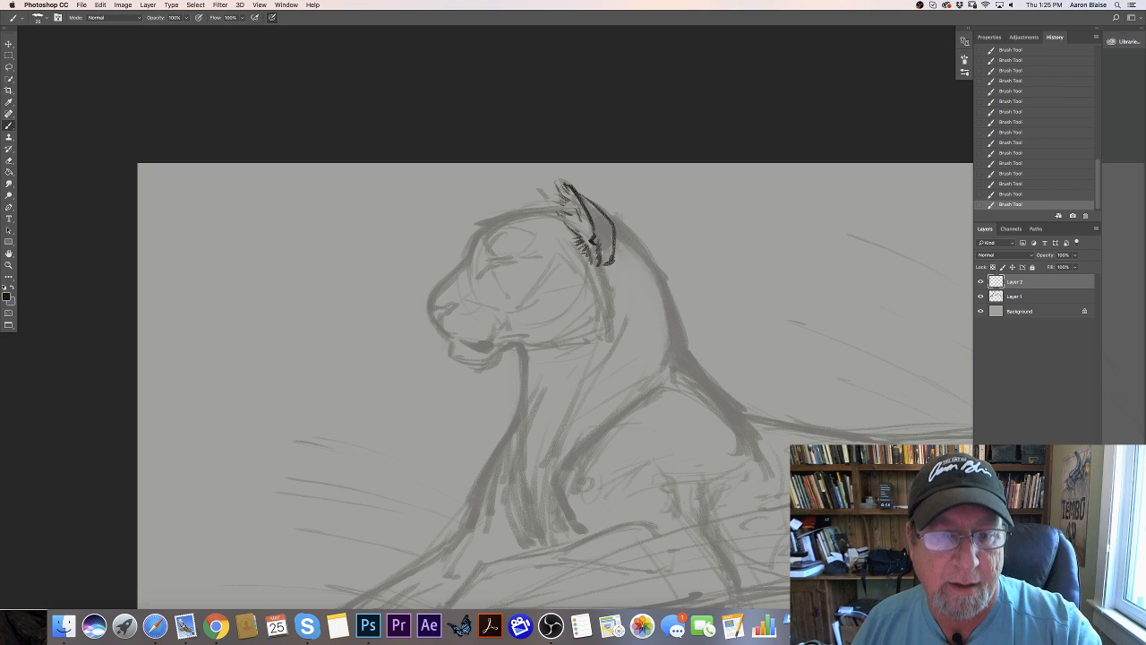
# - Draw the far ear with spiky fur tufts and strengthen the back edge of the near ear
pyautogui.moveTo(537, 183)
pyautogui.mouseDown()
pyautogui.moveTo(550, 203)
pyautogui.moveTo(536, 193)
pyautogui.moveTo(535, 208)
pyautogui.mouseUp()
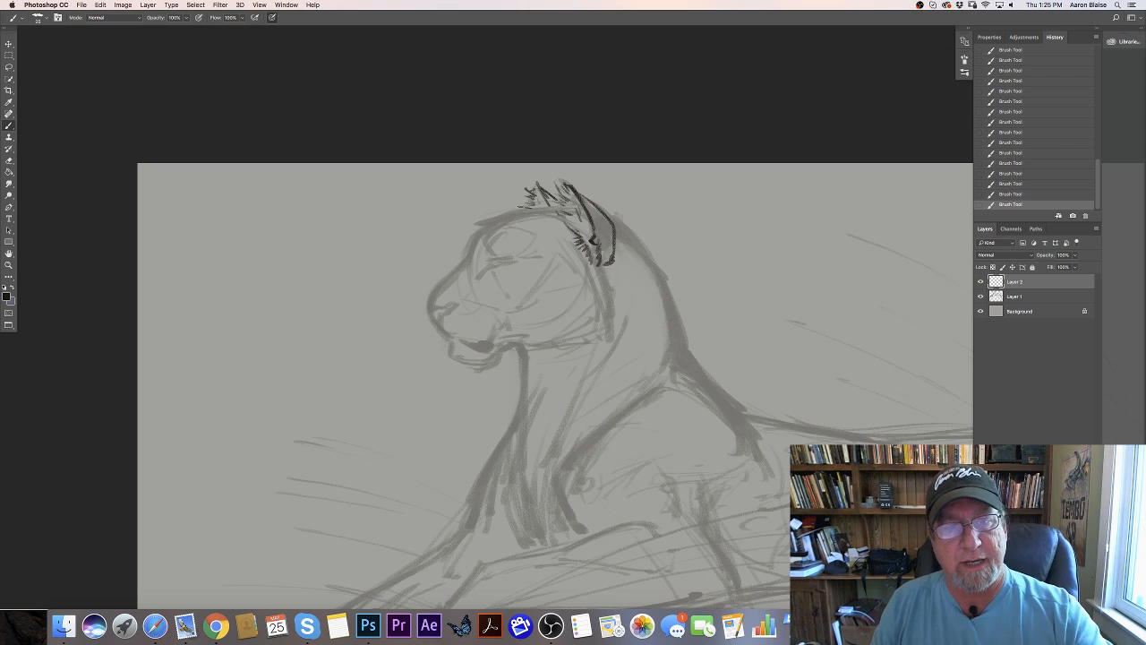
pyautogui.moveTo(604, 215)
pyautogui.mouseDown()
pyautogui.moveTo(617, 243)
pyautogui.moveTo(607, 269)
pyautogui.mouseUp()
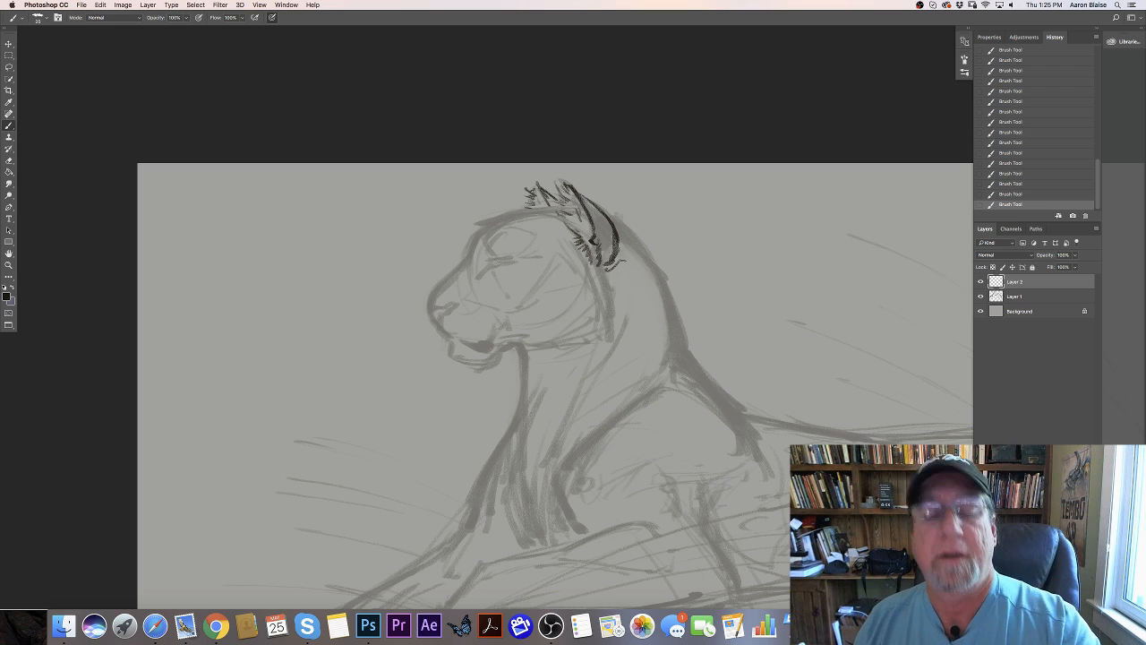
pyautogui.moveTo(596, 209)
pyautogui.mouseDown()
pyautogui.moveTo(614, 237)
pyautogui.moveTo(607, 260)
pyautogui.mouseUp()
# - Darken the back of the near ear and trace the nape contour from the ear down to the shoulder
pyautogui.moveTo(589, 206); pyautogui.dragTo(661, 270)
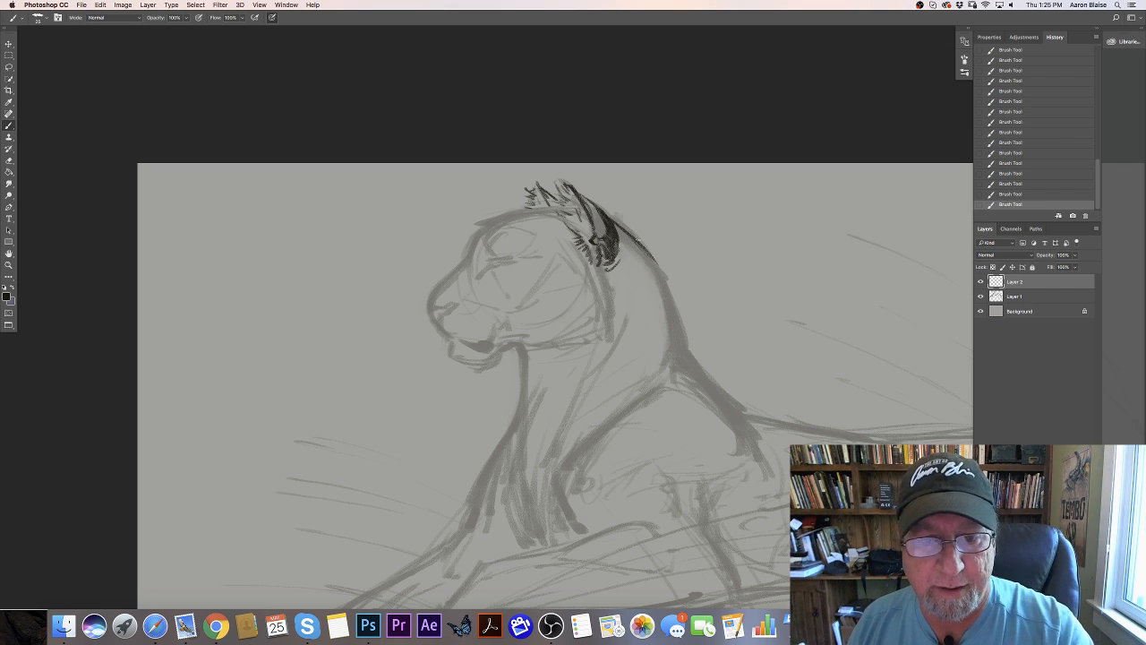
pyautogui.moveTo(655, 267)
pyautogui.mouseDown()
pyautogui.moveTo(678, 350)
pyautogui.moveTo(718, 392)
pyautogui.mouseUp()
pyautogui.moveTo(682, 356); pyautogui.dragTo(736, 416)
pyautogui.moveTo(699, 374); pyautogui.dragTo(734, 423)
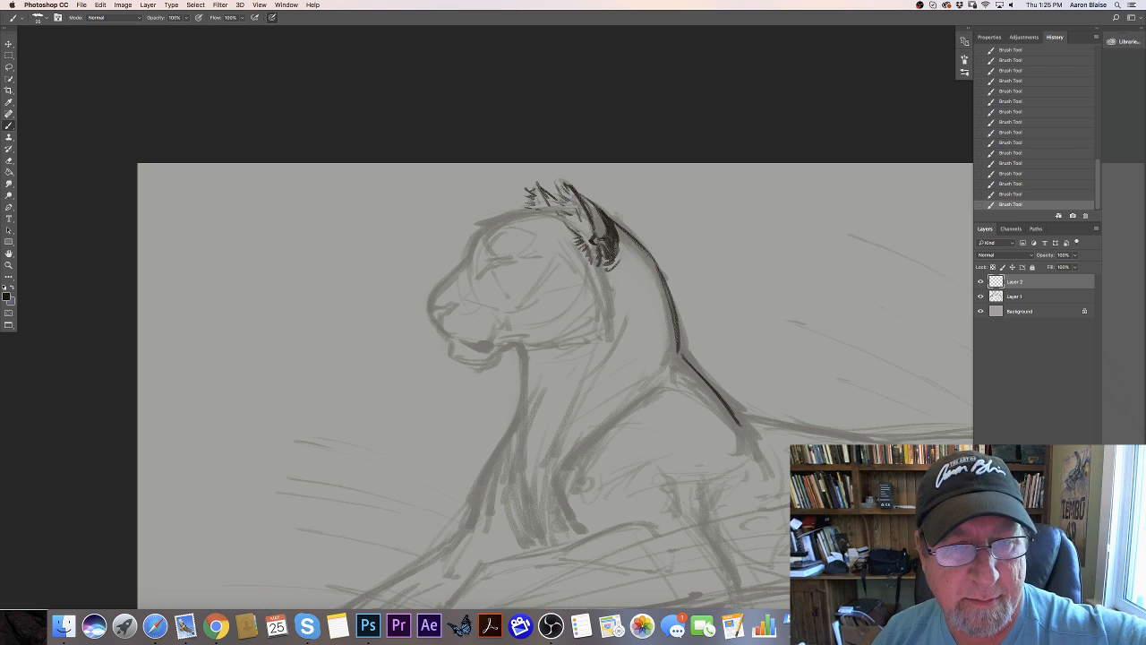
# - Trace the head profile from the ears over the forehead and down the muzzle bridge to the nose tip
pyautogui.moveTo(500, 218); pyautogui.dragTo(553, 206)
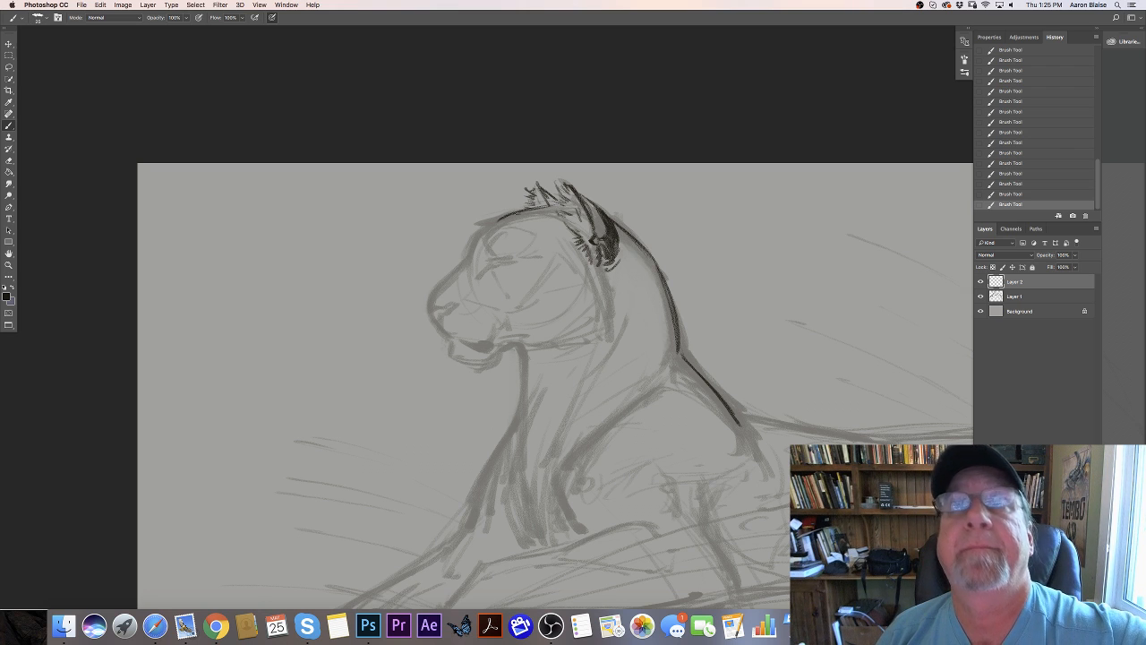
pyautogui.moveTo(503, 220)
pyautogui.mouseDown()
pyautogui.moveTo(477, 231)
pyautogui.moveTo(465, 263)
pyautogui.moveTo(435, 288)
pyautogui.mouseUp()
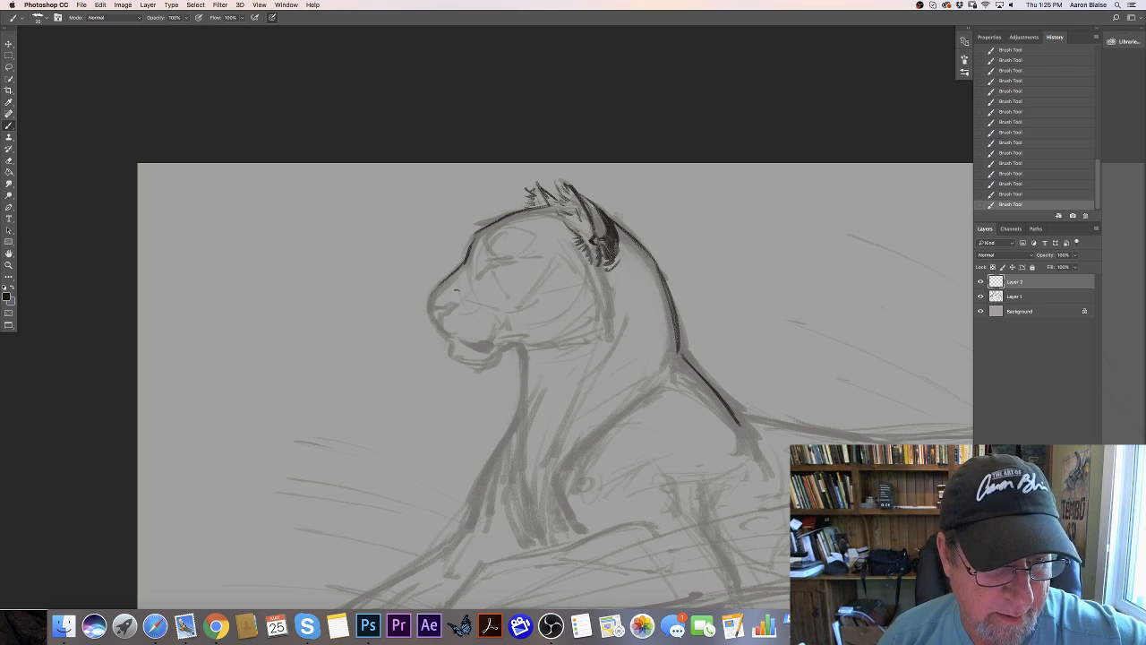
pyautogui.moveTo(428, 310); pyautogui.dragTo(434, 297)
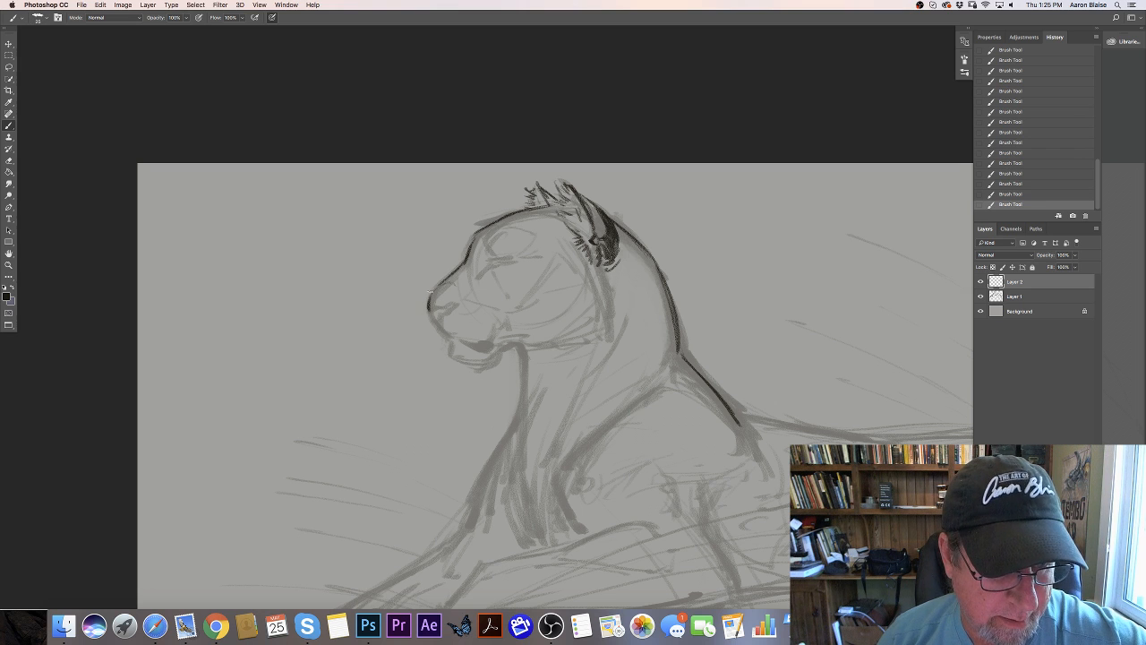
# - Draw the front of the nose with a dark nostril and begin the mouth line below it
pyautogui.press('super+plus')
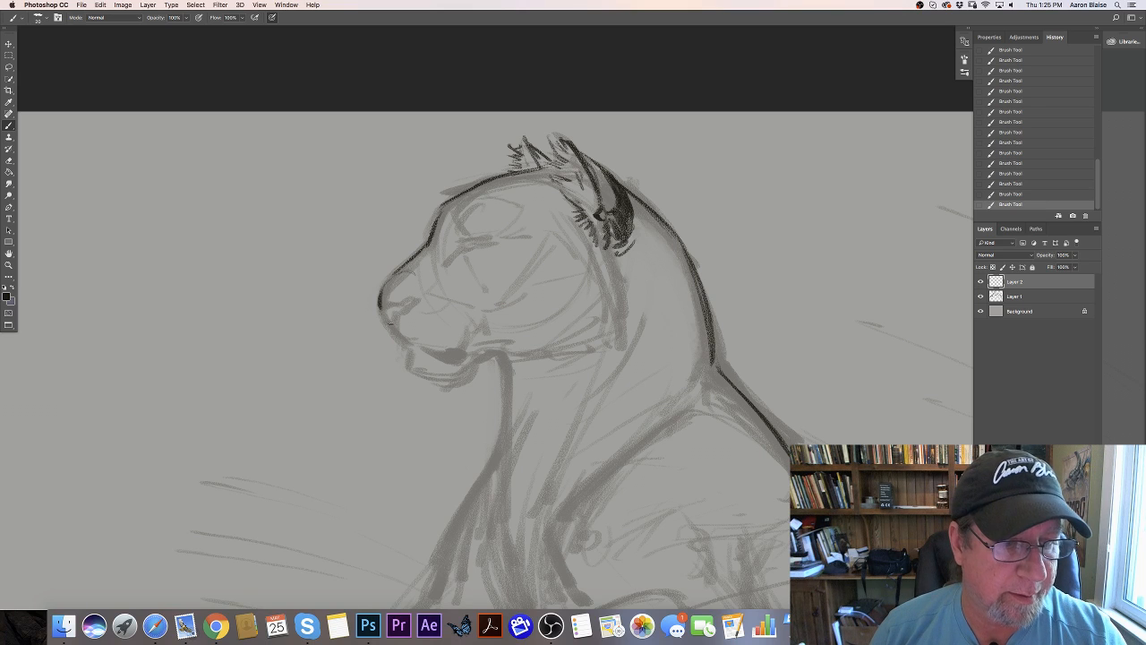
pyautogui.moveTo(383, 314)
pyautogui.mouseDown()
pyautogui.moveTo(399, 329)
pyautogui.moveTo(390, 302)
pyautogui.moveTo(403, 303)
pyautogui.moveTo(396, 328)
pyautogui.moveTo(407, 343)
pyautogui.mouseUp()
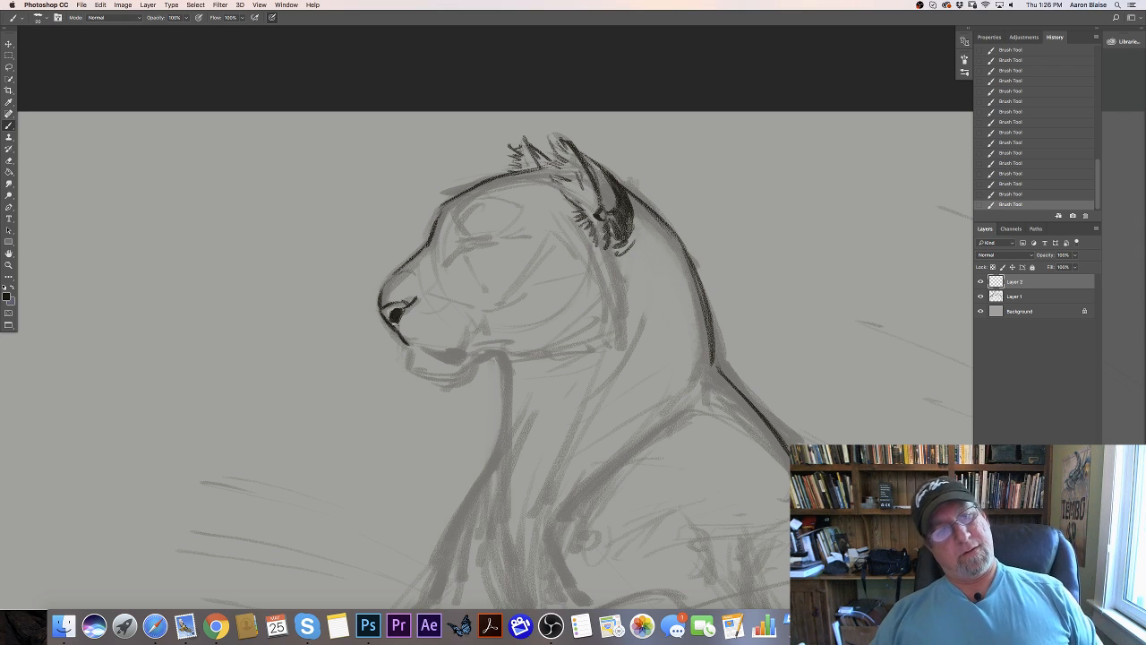
pyautogui.moveTo(400, 314); pyautogui.dragTo(407, 305)
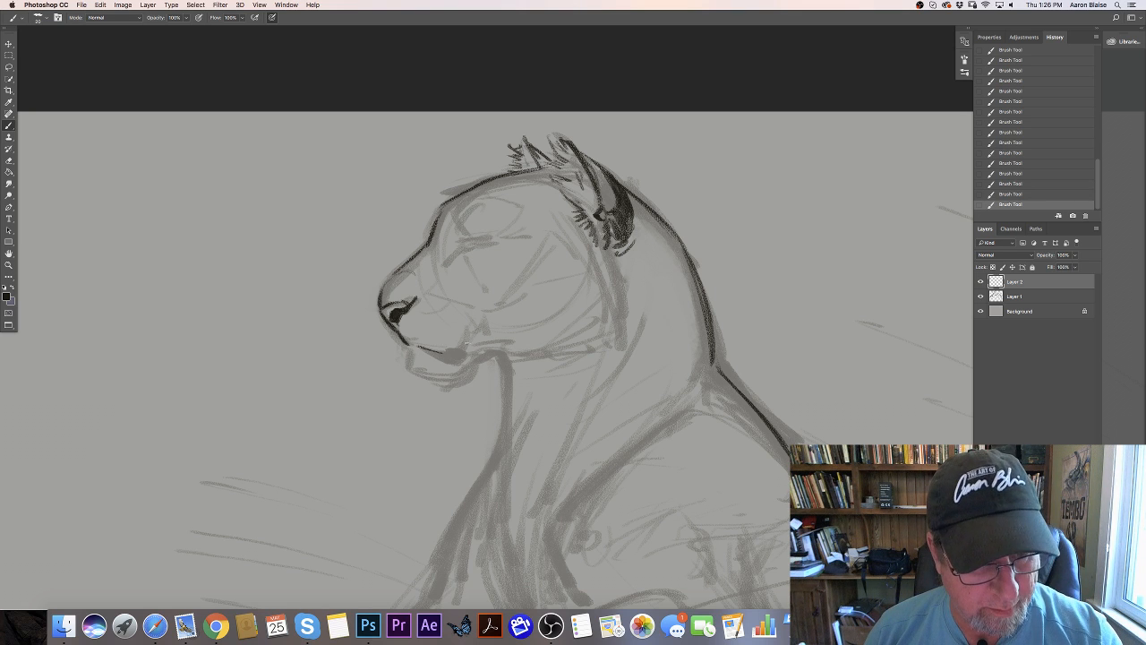
# - Darken the mouth opening, outline the chin beneath it and draw the fold at the corner of the lips
pyautogui.moveTo(466, 344); pyautogui.dragTo(417, 348)
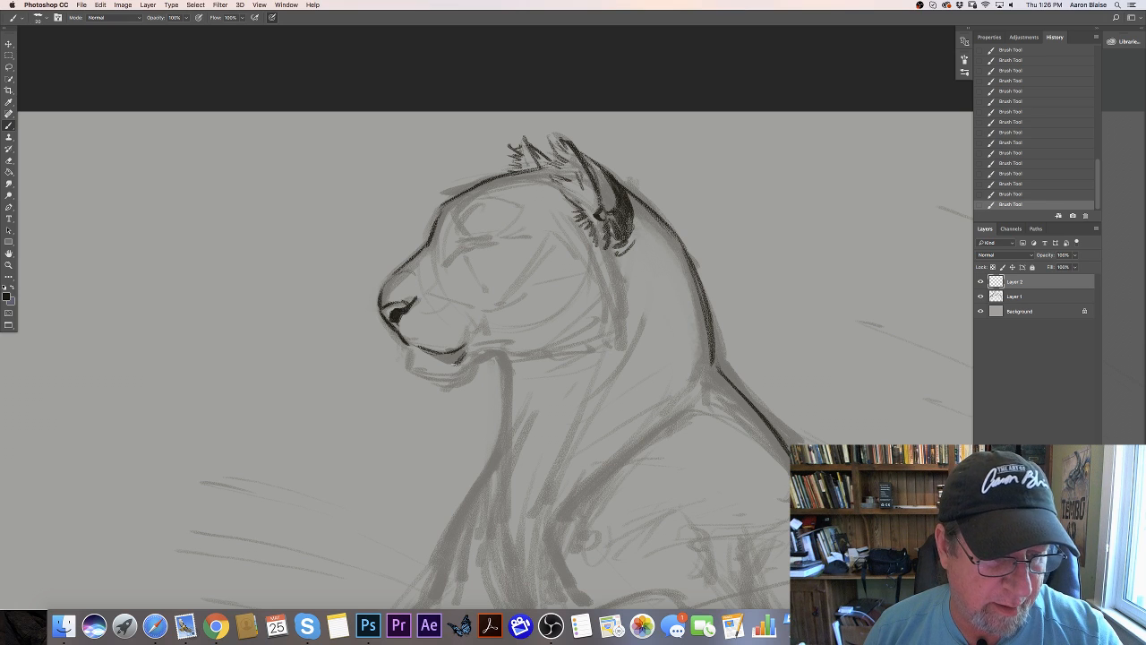
pyautogui.moveTo(465, 348)
pyautogui.mouseDown()
pyautogui.moveTo(447, 360)
pyautogui.moveTo(413, 349)
pyautogui.moveTo(409, 370)
pyautogui.moveTo(446, 382)
pyautogui.moveTo(500, 351)
pyautogui.moveTo(483, 334)
pyautogui.moveTo(471, 351)
pyautogui.mouseUp()
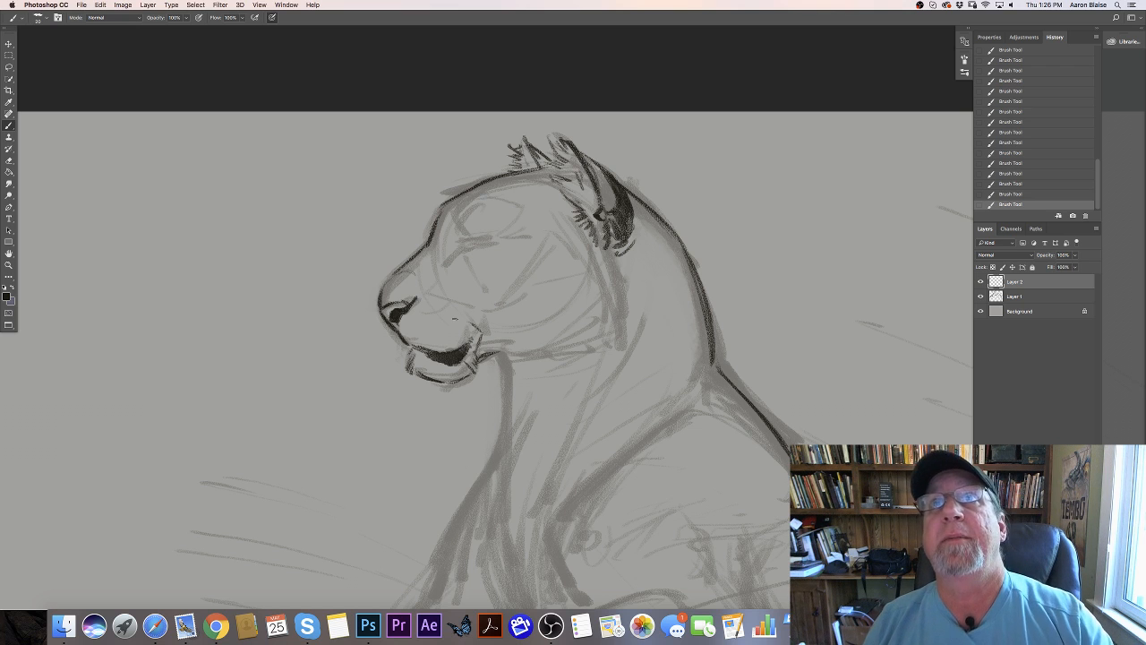
pyautogui.moveTo(472, 323); pyautogui.dragTo(476, 355)
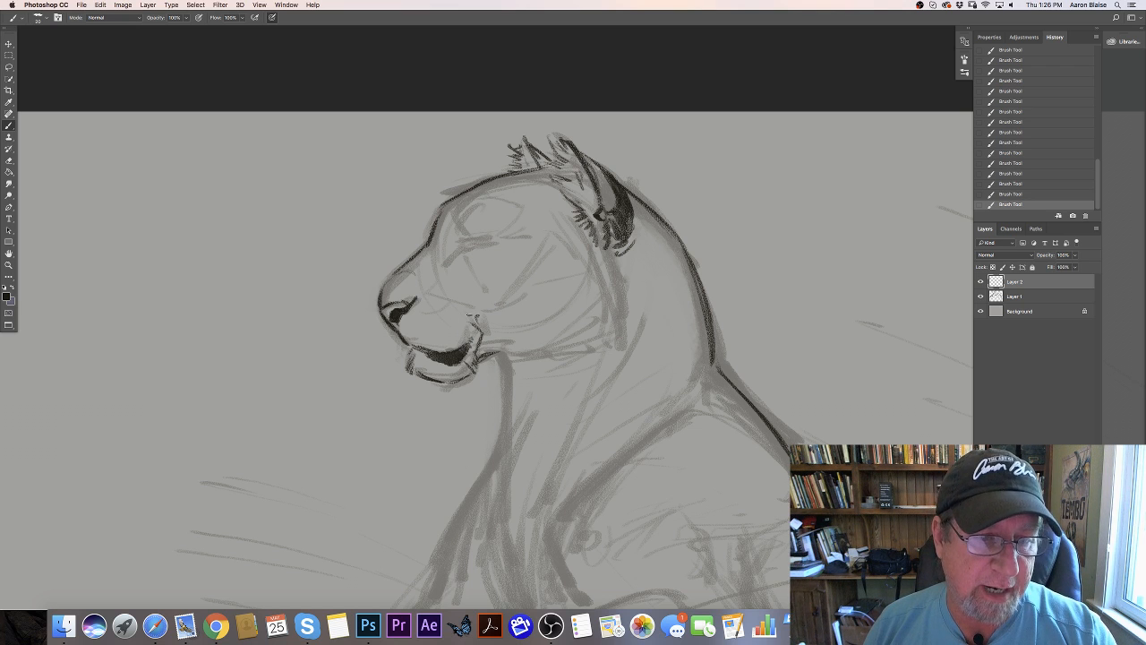
# - Draw the narrowed eye with a dark upper lid, pupil and lower lid, extending its inner corner toward the muzzle
pyautogui.moveTo(462, 241)
pyautogui.mouseDown()
pyautogui.moveTo(482, 240)
pyautogui.moveTo(458, 238)
pyautogui.mouseUp()
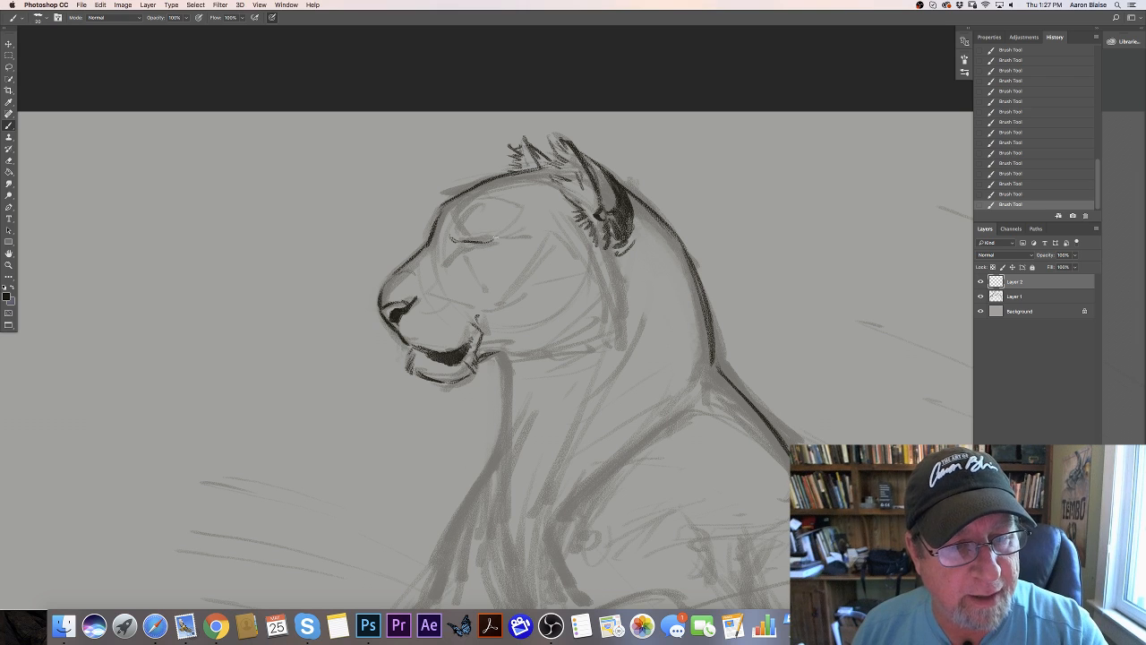
pyautogui.moveTo(481, 240); pyautogui.dragTo(499, 240)
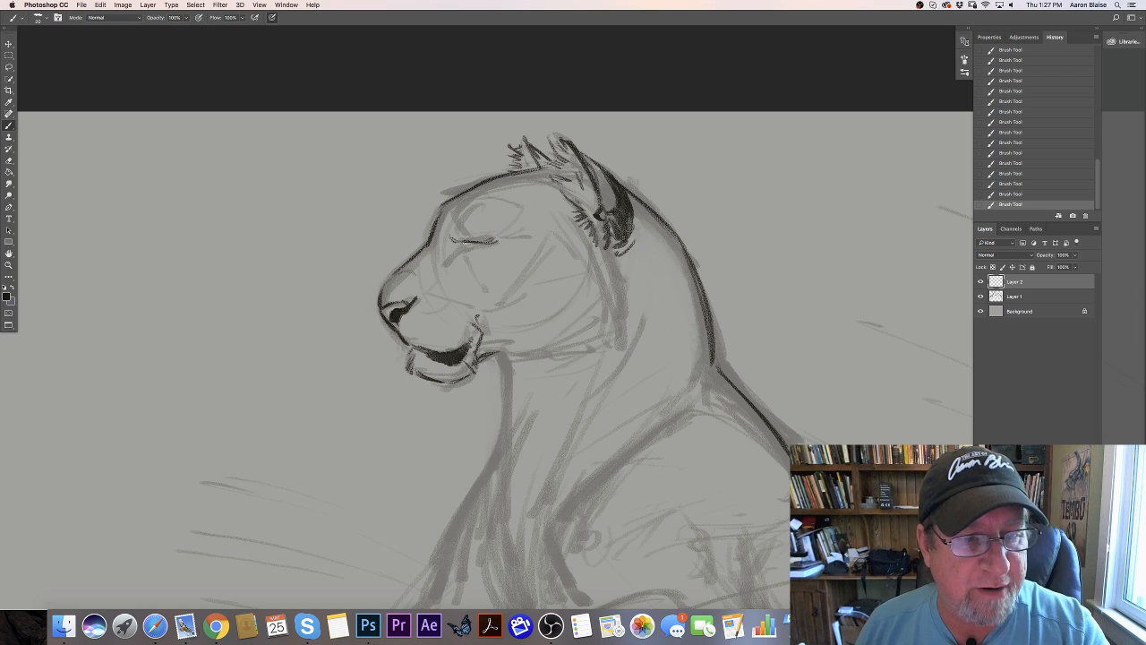
pyautogui.moveTo(457, 241); pyautogui.dragTo(446, 237)
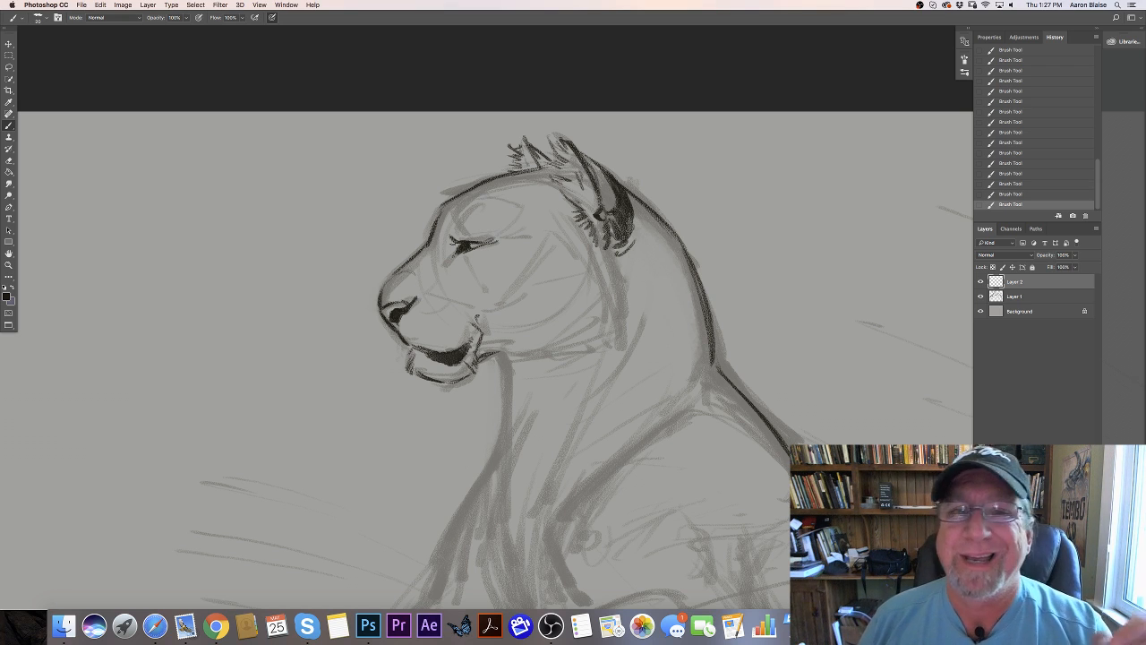
pyautogui.moveTo(452, 223); pyautogui.dragTo(456, 235)
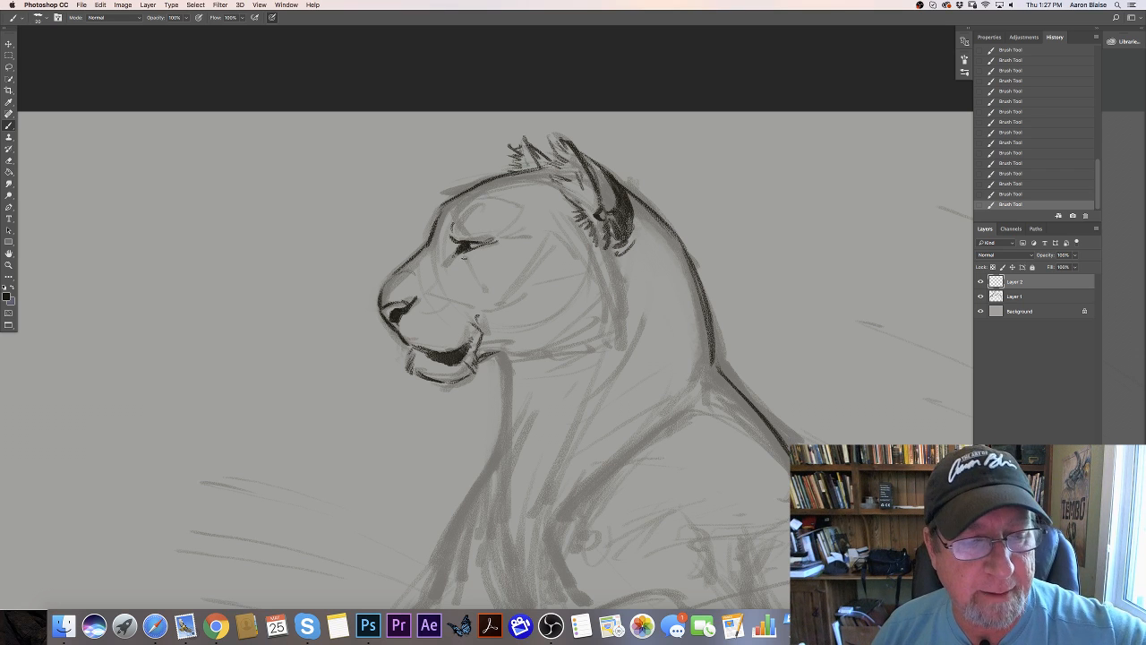
pyautogui.moveTo(462, 256); pyautogui.dragTo(489, 247)
pyautogui.moveTo(461, 257); pyautogui.dragTo(451, 261)
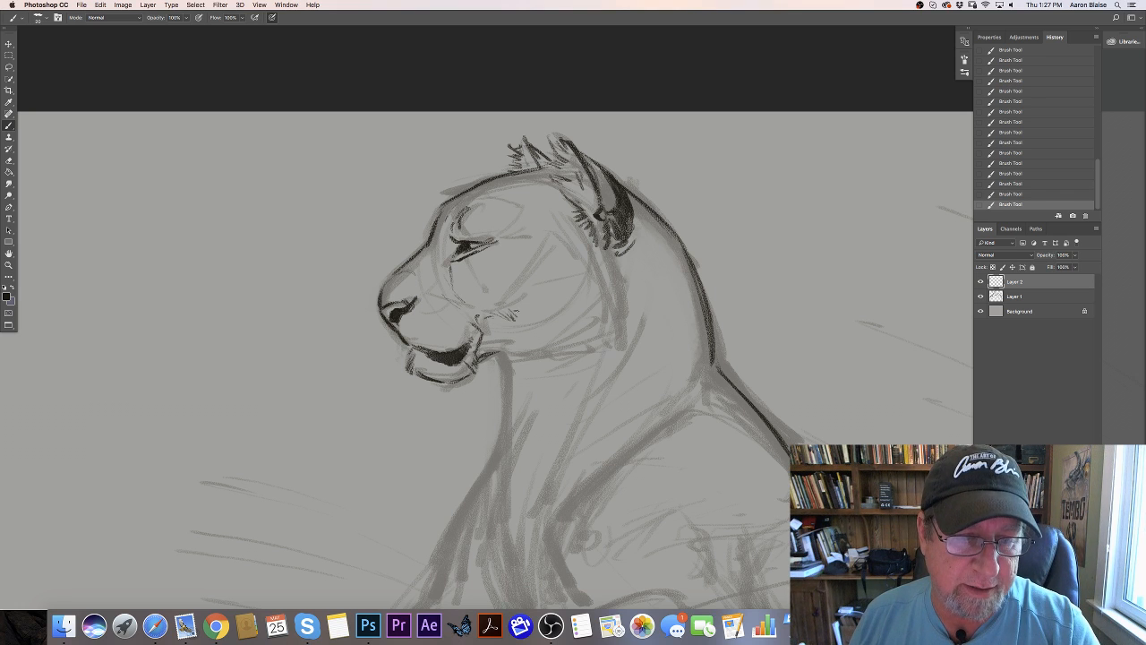
# - Add short fur strokes on the cheek behind the mouth and refine the brow and markings around the eye
pyautogui.moveTo(521, 307); pyautogui.dragTo(553, 296)
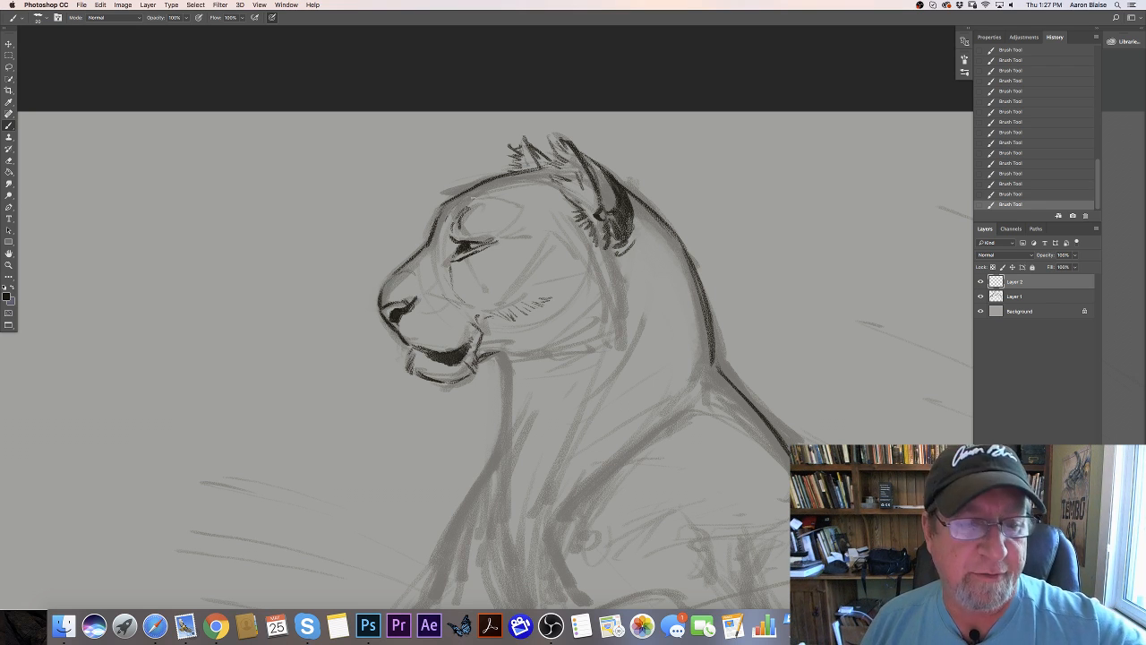
pyautogui.moveTo(458, 209); pyautogui.dragTo(448, 223)
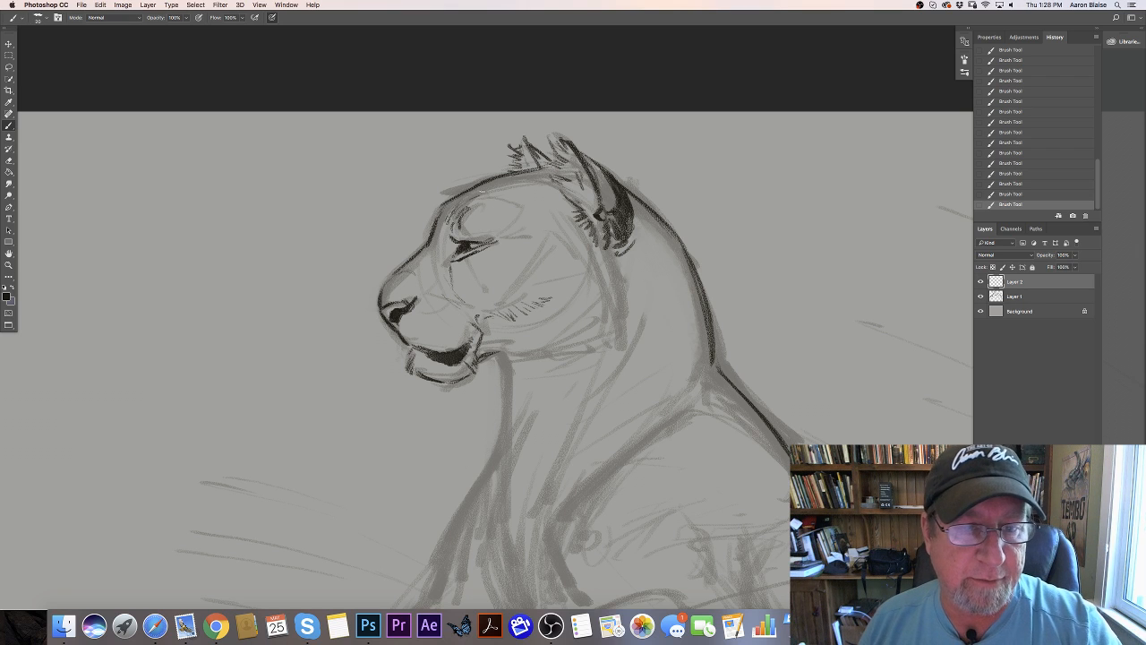
pyautogui.moveTo(489, 192)
pyautogui.mouseDown()
pyautogui.moveTo(518, 202)
pyautogui.moveTo(522, 237)
pyautogui.mouseUp()
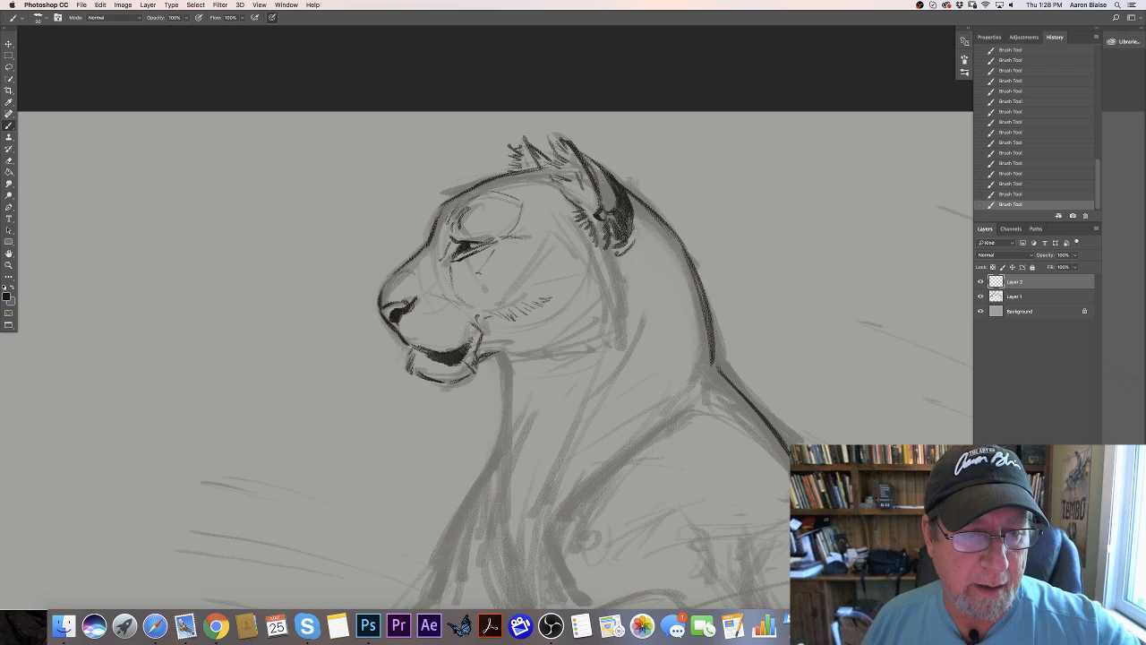
pyautogui.moveTo(497, 239); pyautogui.dragTo(465, 287)
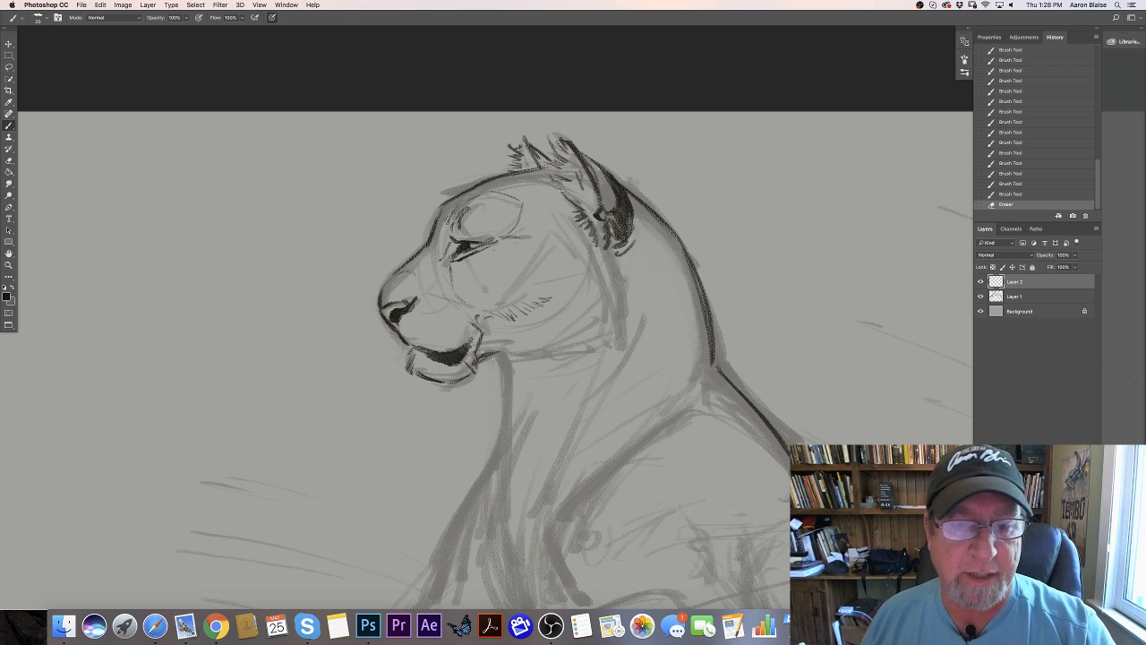
# - Draw layered fur strokes along the back edge of the cheek ruff, from below the near ear to the jaw corner
pyautogui.moveTo(599, 238); pyautogui.dragTo(619, 271)
pyautogui.moveTo(605, 251)
pyautogui.mouseDown()
pyautogui.moveTo(625, 281)
pyautogui.moveTo(612, 268)
pyautogui.mouseUp()
pyautogui.moveTo(595, 250); pyautogui.dragTo(608, 268)
pyautogui.moveTo(593, 252); pyautogui.dragTo(605, 271)
pyautogui.moveTo(592, 251); pyautogui.dragTo(609, 275)
pyautogui.moveTo(602, 258); pyautogui.dragTo(623, 290)
pyautogui.moveTo(614, 274); pyautogui.dragTo(624, 329)
pyautogui.moveTo(616, 283); pyautogui.dragTo(621, 321)
pyautogui.moveTo(599, 297)
pyautogui.mouseDown()
pyautogui.moveTo(614, 320)
pyautogui.moveTo(603, 310)
pyautogui.mouseUp()
pyautogui.moveTo(604, 313)
pyautogui.mouseDown()
pyautogui.moveTo(626, 343)
pyautogui.moveTo(614, 351)
pyautogui.mouseUp()
pyautogui.moveTo(594, 325); pyautogui.dragTo(604, 346)
# - Trace the underside of the jaw and fill the lower cheek ruff with long, downward-sweeping fur strokes
pyautogui.moveTo(488, 360)
pyautogui.mouseDown()
pyautogui.moveTo(534, 339)
pyautogui.moveTo(573, 366)
pyautogui.moveTo(556, 349)
pyautogui.moveTo(608, 357)
pyautogui.mouseUp()
pyautogui.moveTo(561, 338); pyautogui.dragTo(603, 354)
pyautogui.moveTo(577, 329); pyautogui.dragTo(611, 354)
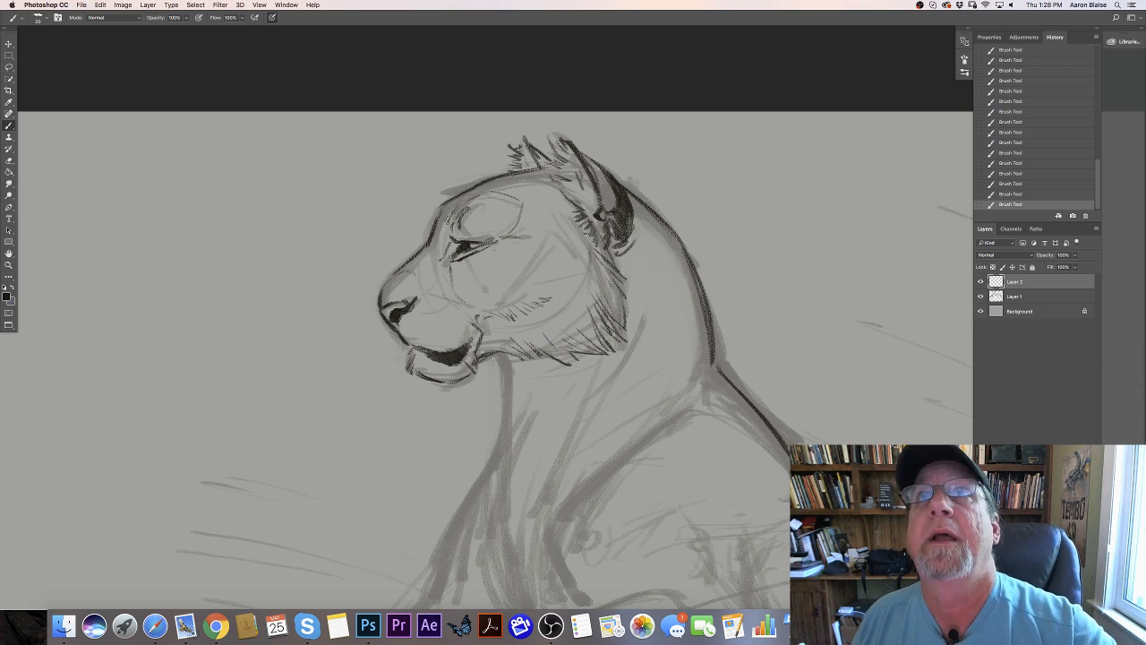
pyautogui.moveTo(569, 316); pyautogui.dragTo(598, 339)
pyautogui.moveTo(563, 308)
pyautogui.mouseDown()
pyautogui.moveTo(592, 336)
pyautogui.moveTo(567, 340)
pyautogui.mouseUp()
pyautogui.moveTo(544, 306)
pyautogui.mouseDown()
pyautogui.moveTo(572, 344)
pyautogui.moveTo(556, 345)
pyautogui.mouseUp()
pyautogui.moveTo(527, 312); pyautogui.dragTo(545, 343)
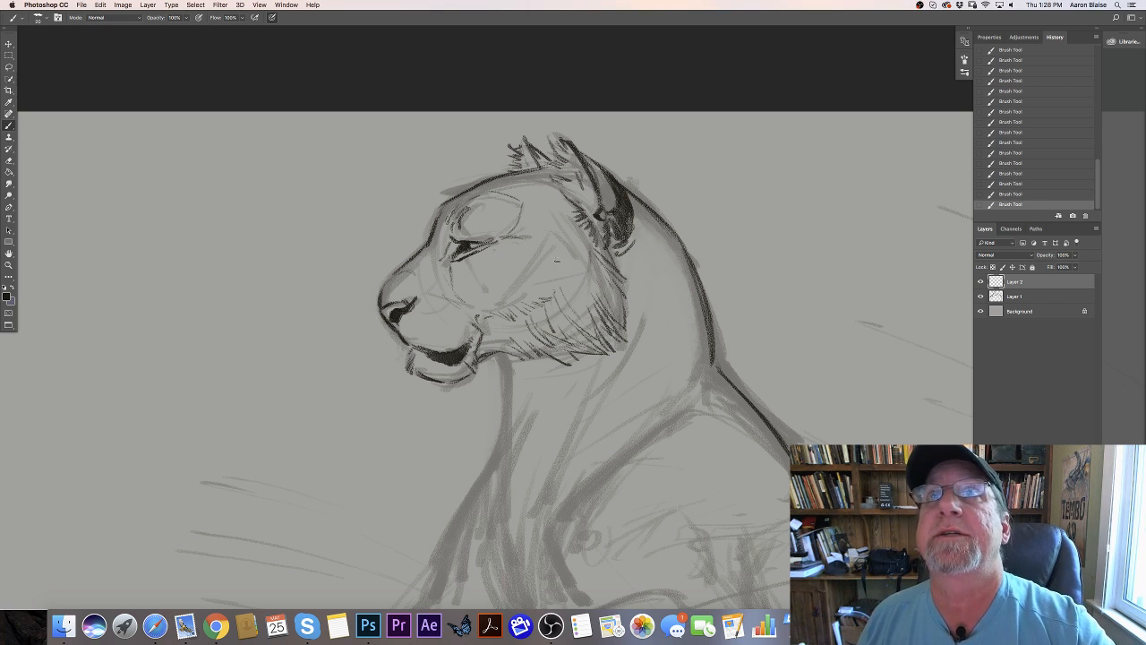
# - Add fur strokes down the middle of the cheek, linking the area in front of the ear to the lower cheek fur
pyautogui.moveTo(579, 232)
pyautogui.mouseDown()
pyautogui.moveTo(596, 248)
pyautogui.moveTo(578, 248)
pyautogui.moveTo(560, 277)
pyautogui.mouseUp()
pyautogui.moveTo(551, 273); pyautogui.dragTo(568, 294)
pyautogui.moveTo(564, 294)
pyautogui.mouseDown()
pyautogui.moveTo(575, 304)
pyautogui.moveTo(548, 299)
pyautogui.mouseUp()
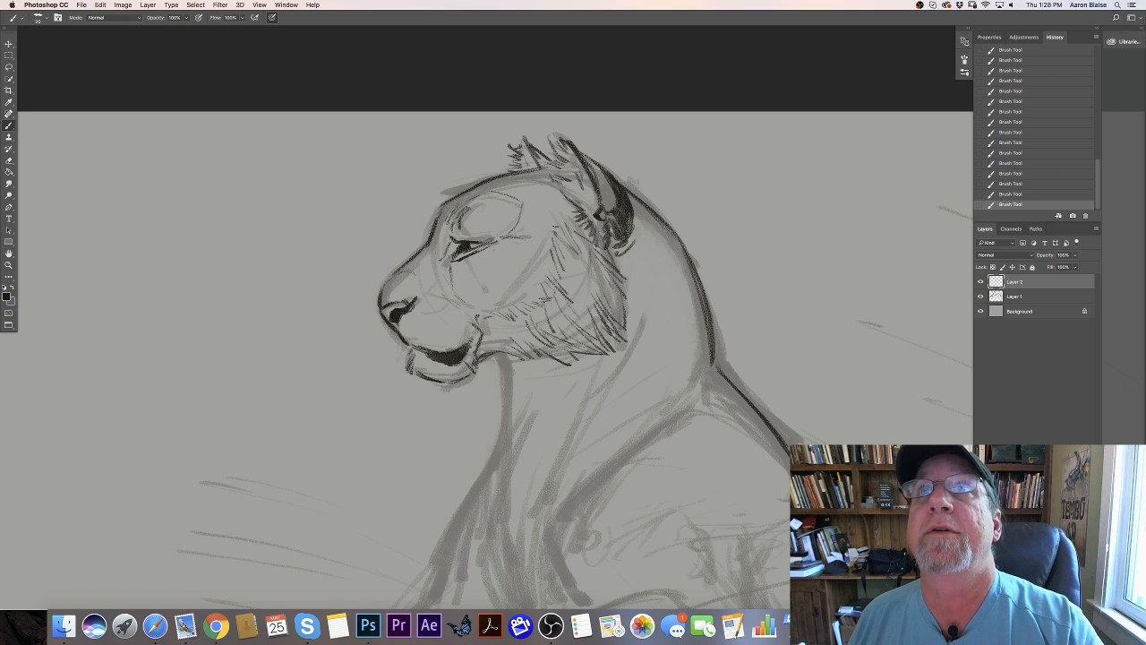
# - Add short fur strokes along the front base of the near ear up to the crown of the head
pyautogui.moveTo(572, 213); pyautogui.dragTo(587, 225)
pyautogui.moveTo(569, 211); pyautogui.dragTo(579, 211)
pyautogui.moveTo(563, 198); pyautogui.dragTo(575, 201)
pyautogui.moveTo(558, 192); pyautogui.dragTo(568, 195)
pyautogui.moveTo(551, 183); pyautogui.dragTo(562, 186)
pyautogui.moveTo(541, 178); pyautogui.dragTo(553, 181)
pyautogui.moveTo(539, 170); pyautogui.dragTo(550, 177)
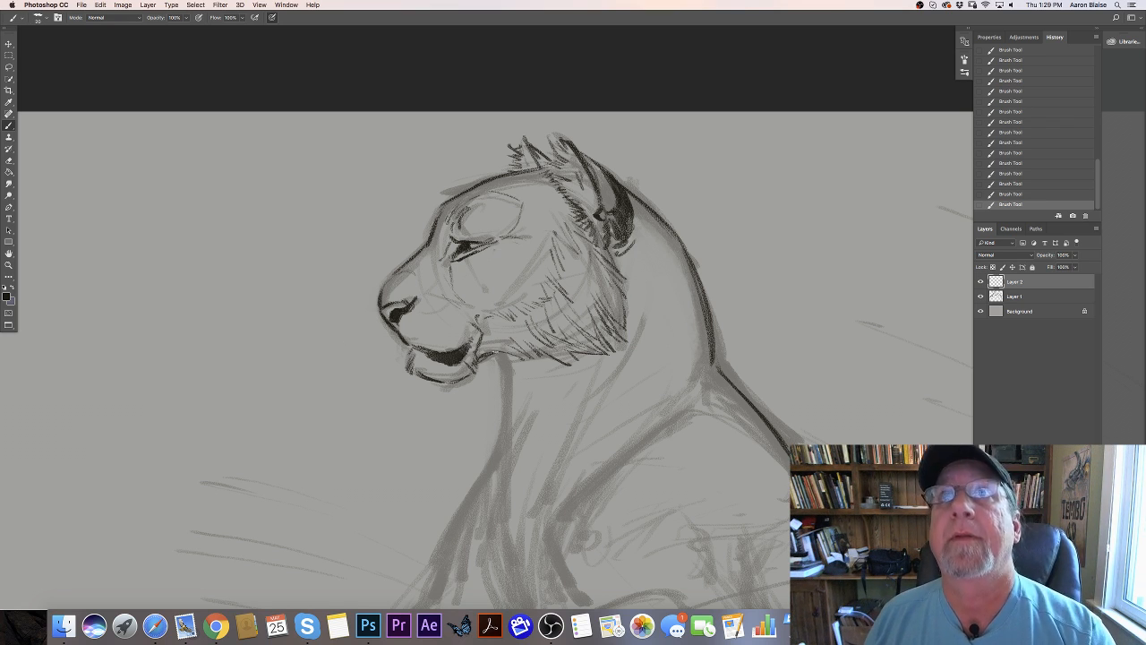
# - Trace the throat contour below the jaw with short fur strokes and go over the shoulder line below the nape
pyautogui.moveTo(502, 354)
pyautogui.mouseDown()
pyautogui.moveTo(516, 417)
pyautogui.moveTo(500, 460)
pyautogui.mouseUp()
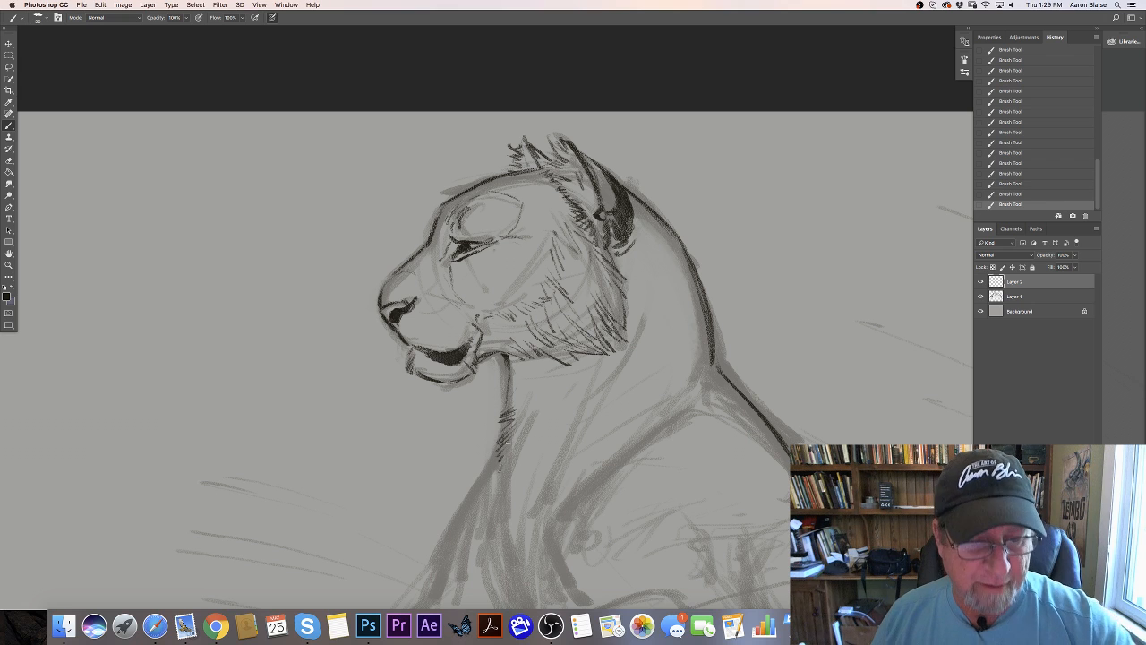
pyautogui.moveTo(476, 362); pyautogui.dragTo(505, 356)
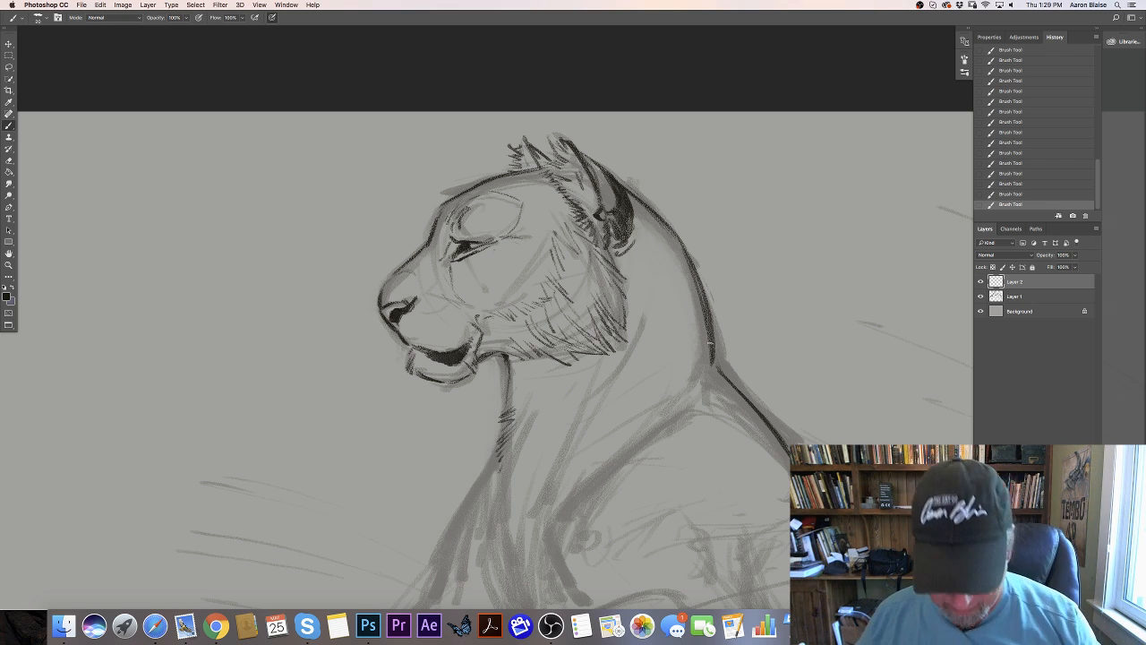
pyautogui.moveTo(239, 501); pyautogui.dragTo(150, 377)
pyautogui.moveTo(621, 224); pyautogui.dragTo(708, 333)
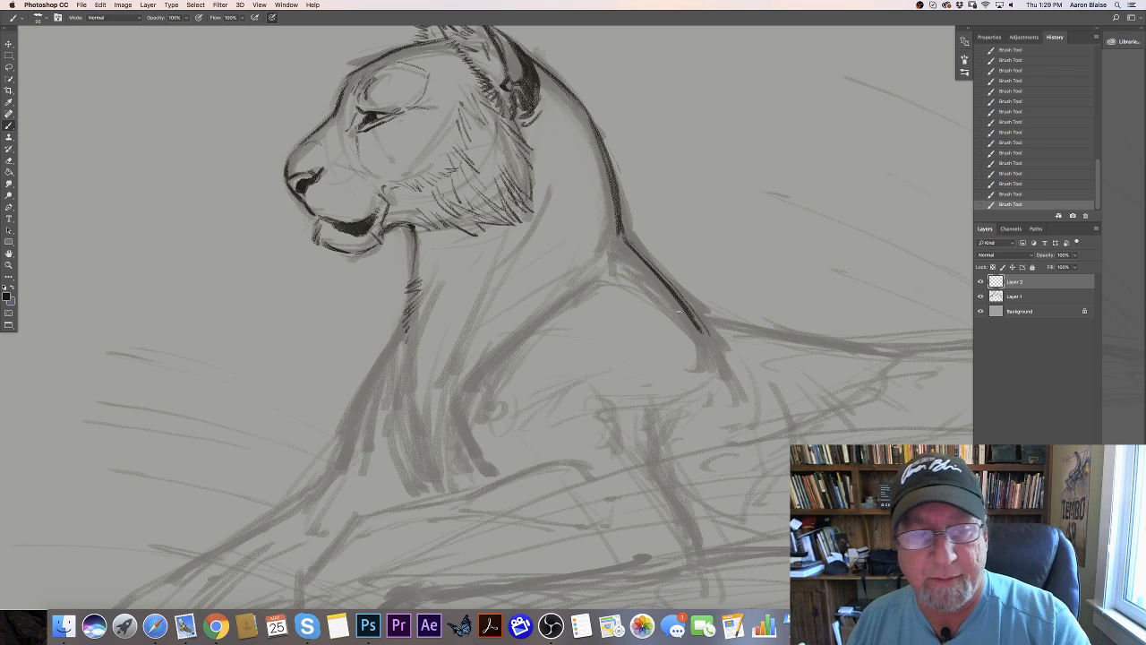
pyautogui.press('super+minus')
pyautogui.press('super+minus')
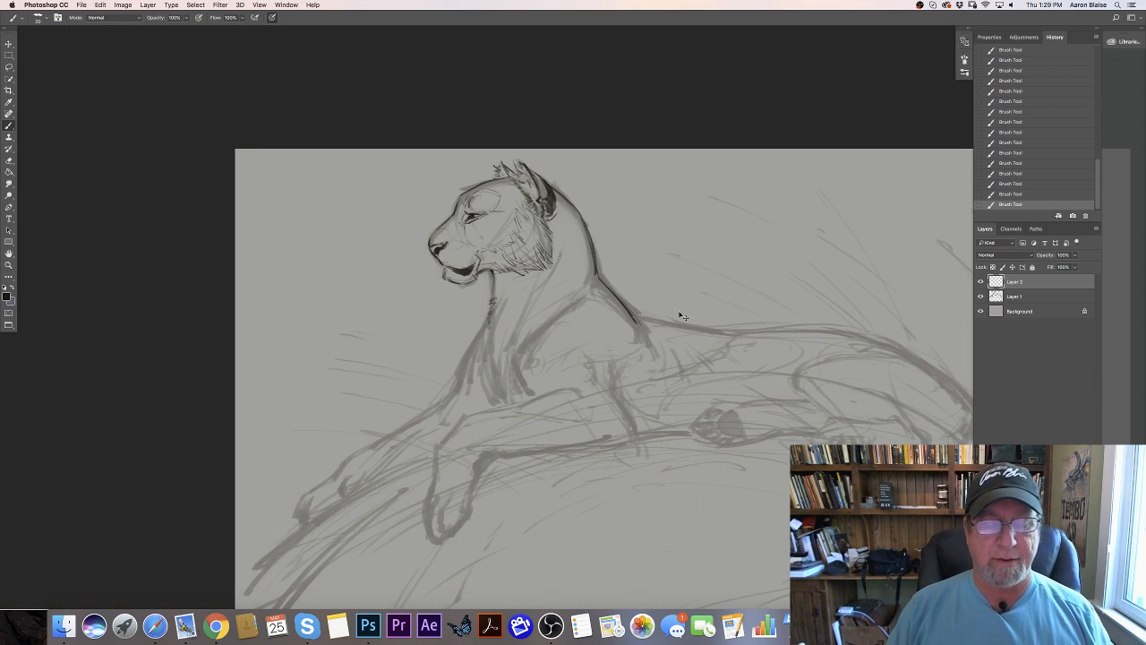
pyautogui.press('super+plus')
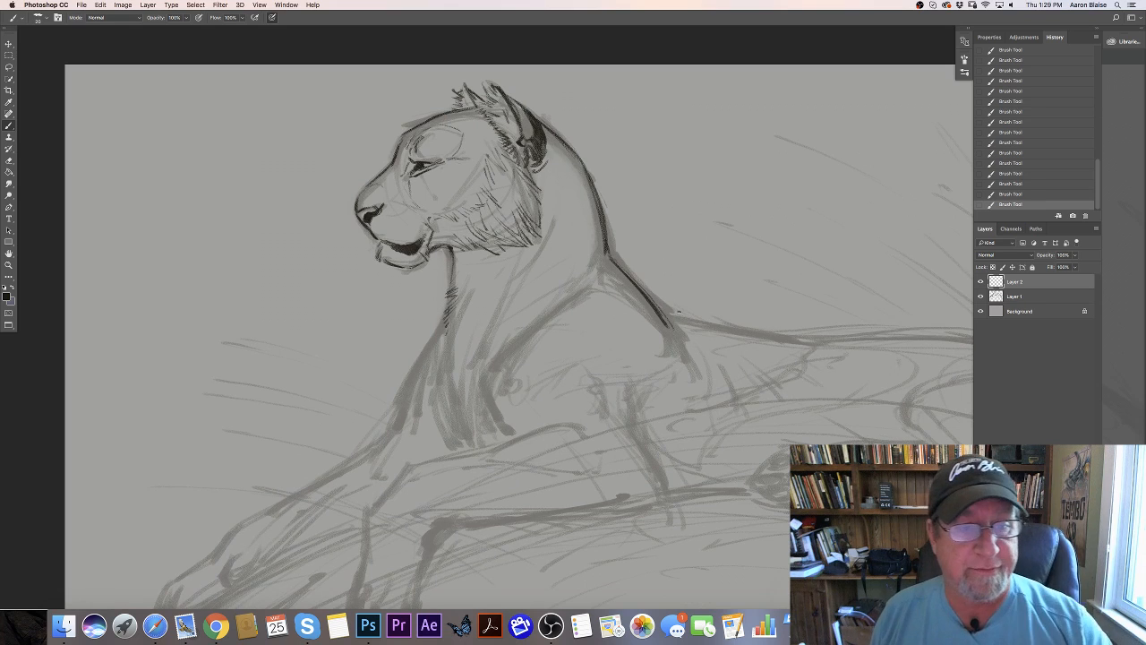
pyautogui.press('super+plus')
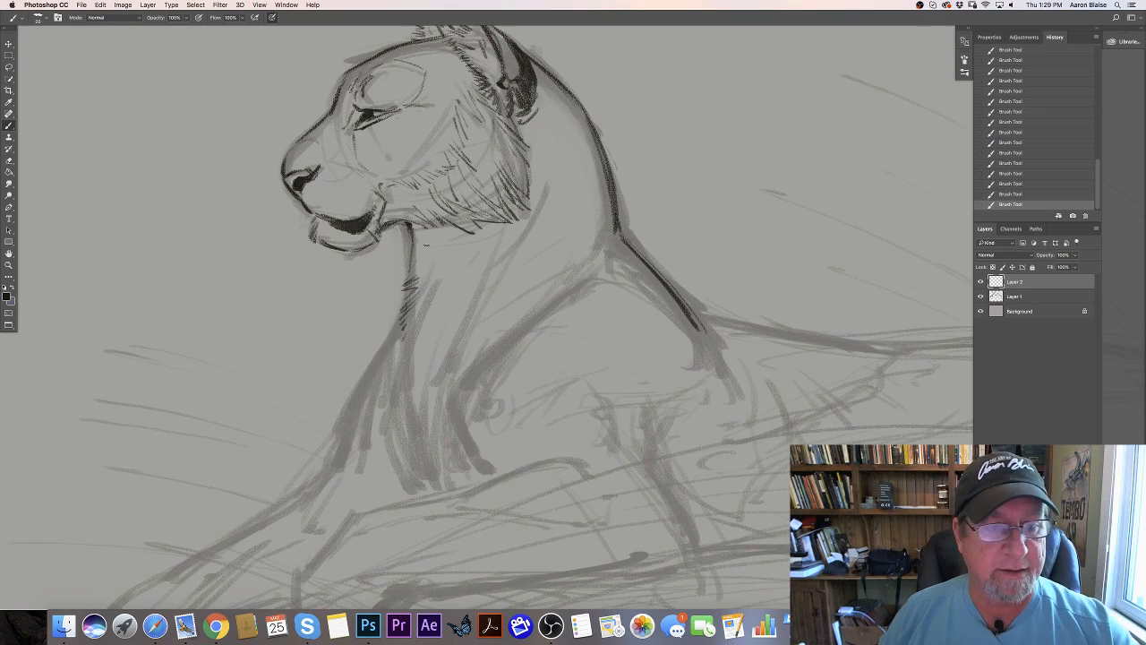
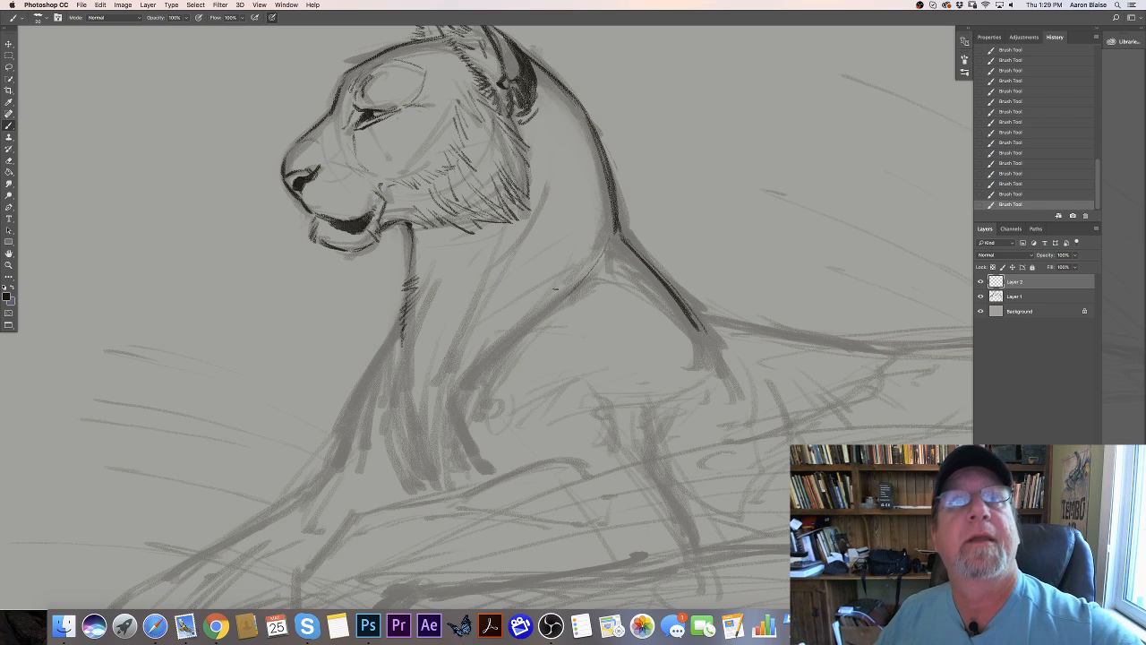
# - Trace the near shoulder's front contour down to the base of the chest, just above the foreleg
pyautogui.moveTo(486, 356); pyautogui.dragTo(469, 381)
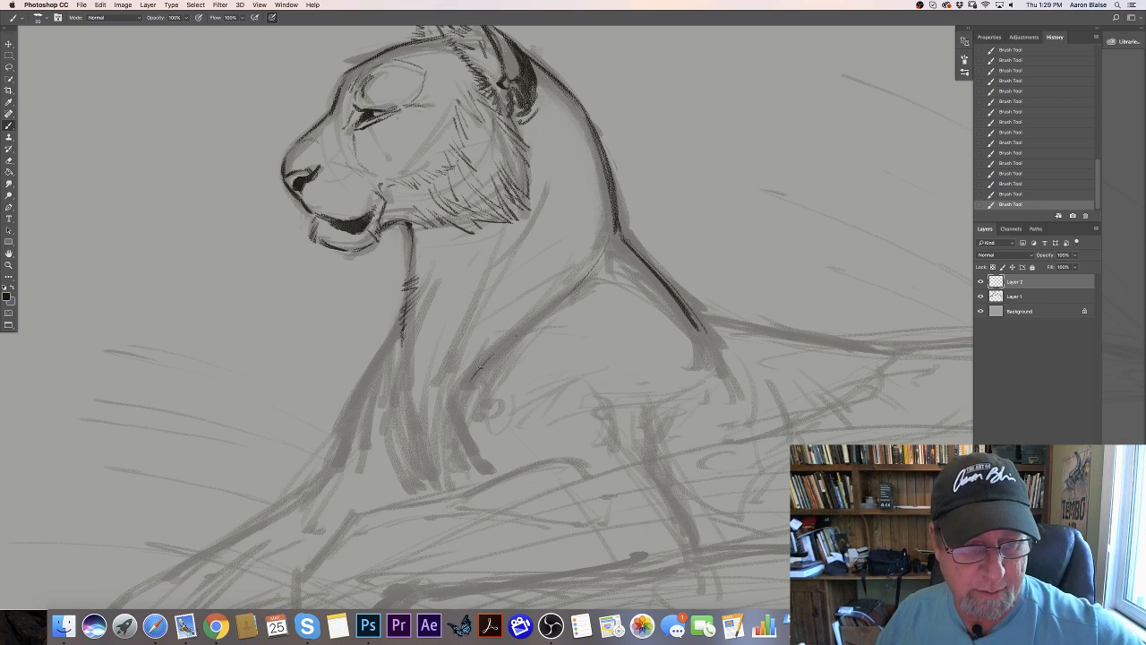
pyautogui.moveTo(516, 337)
pyautogui.mouseDown()
pyautogui.moveTo(464, 391)
pyautogui.moveTo(459, 431)
pyautogui.moveTo(487, 476)
pyautogui.mouseUp()
pyautogui.moveTo(461, 422); pyautogui.dragTo(481, 458)
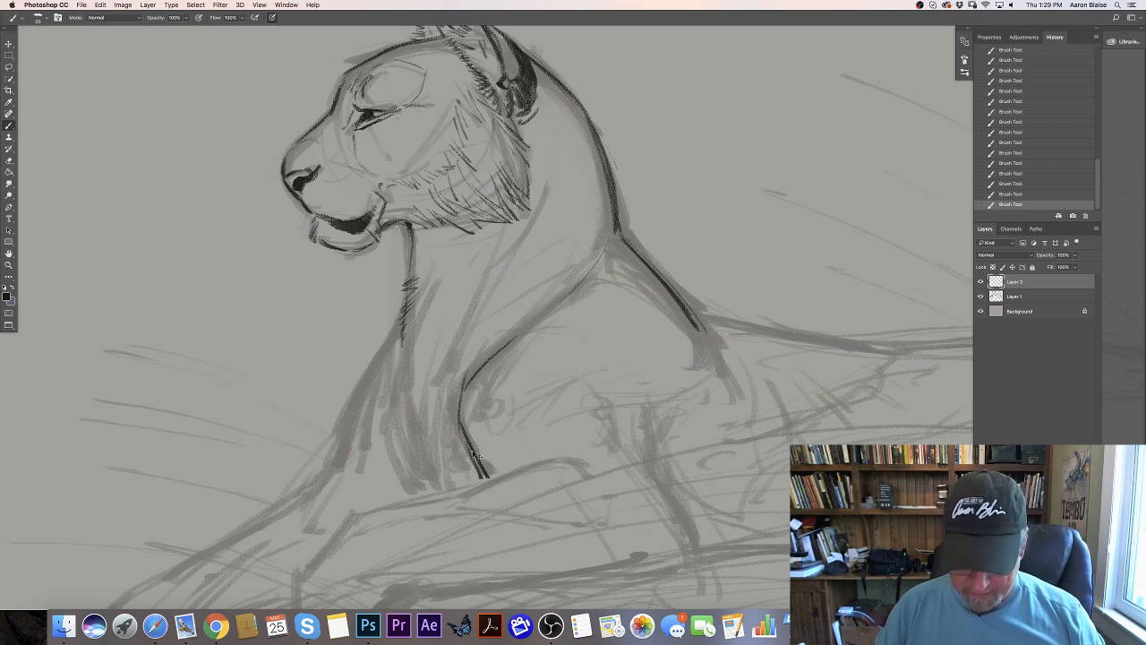
# - Trace the front of the chest and the far foreleg's upper contour down to the paw, erasing stray marks along the line
pyautogui.press('super+minus')
pyautogui.press('super+minus')
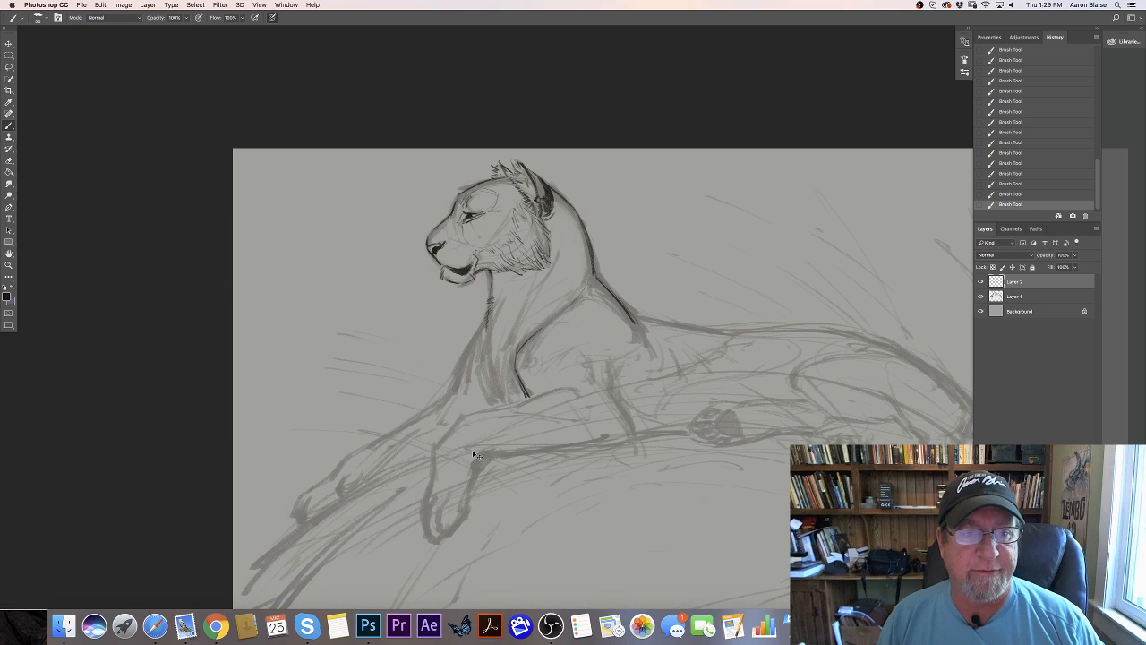
pyautogui.press('super+plus')
pyautogui.moveTo(445, 316); pyautogui.dragTo(420, 355)
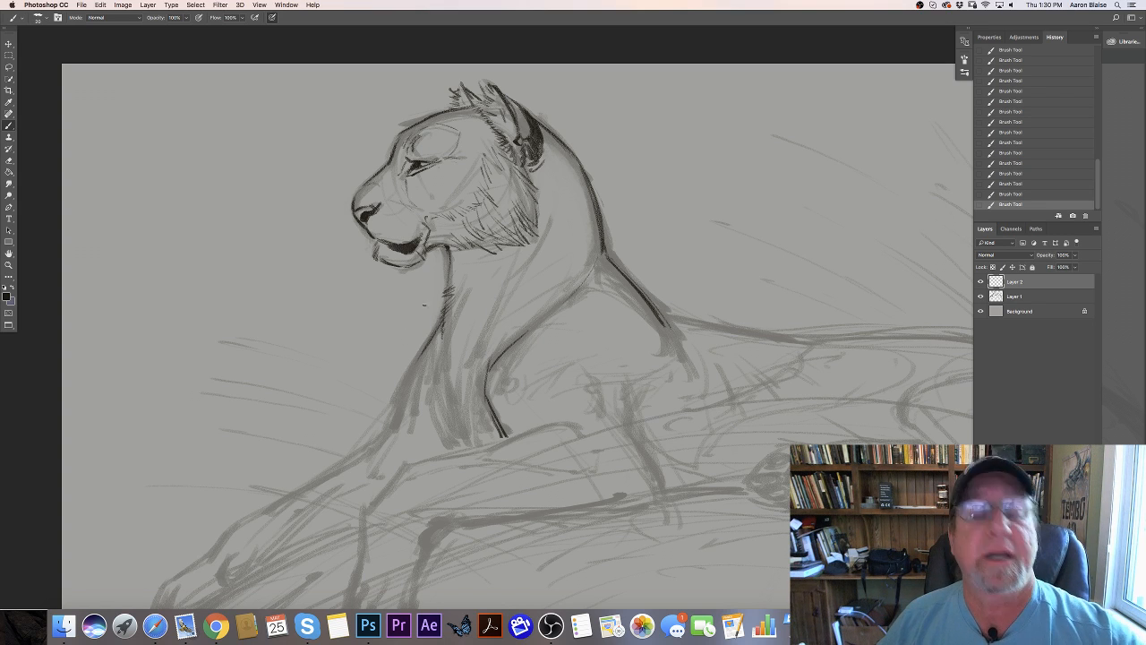
pyautogui.moveTo(417, 362)
pyautogui.mouseDown()
pyautogui.moveTo(393, 432)
pyautogui.moveTo(400, 411)
pyautogui.moveTo(393, 431)
pyautogui.moveTo(311, 485)
pyautogui.moveTo(369, 446)
pyautogui.mouseUp()
pyautogui.press('e')
pyautogui.moveTo(392, 426); pyautogui.dragTo(331, 476)
pyautogui.moveTo(329, 475); pyautogui.dragTo(281, 501)
pyautogui.moveTo(296, 493)
pyautogui.mouseDown()
pyautogui.moveTo(234, 524)
pyautogui.moveTo(213, 552)
pyautogui.mouseUp()
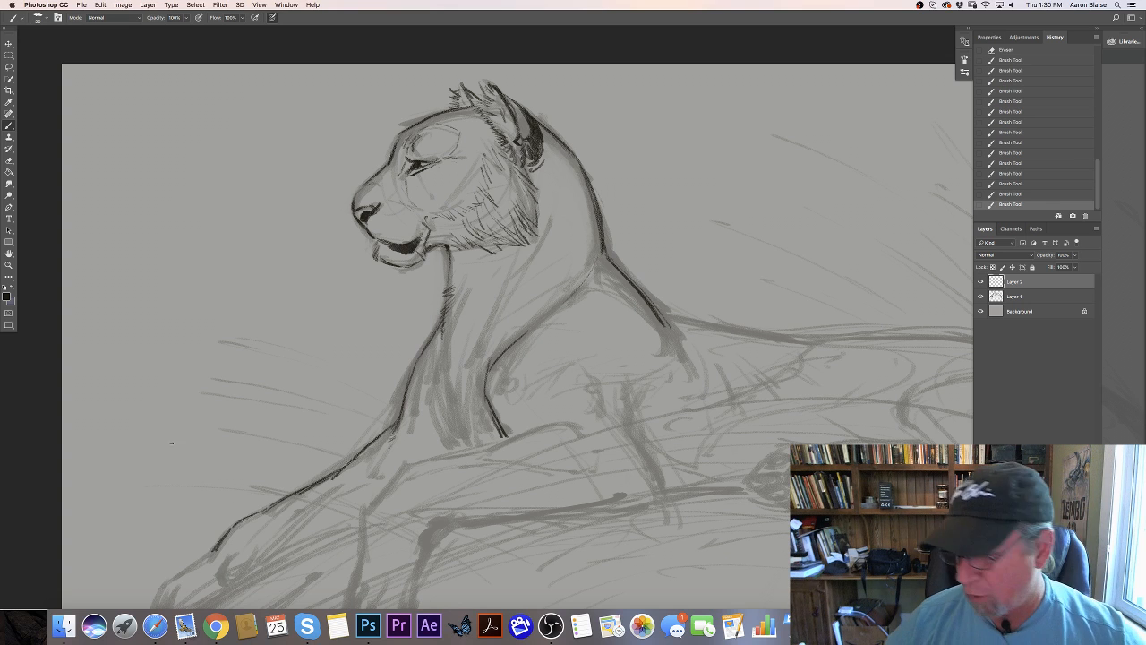
# - Trace the near foreleg's upper contour from the elbow over the wrist and down the front of the hanging paw
pyautogui.scroll(-5, 294, 314)
pyautogui.hscroll(-5, 294, 314)
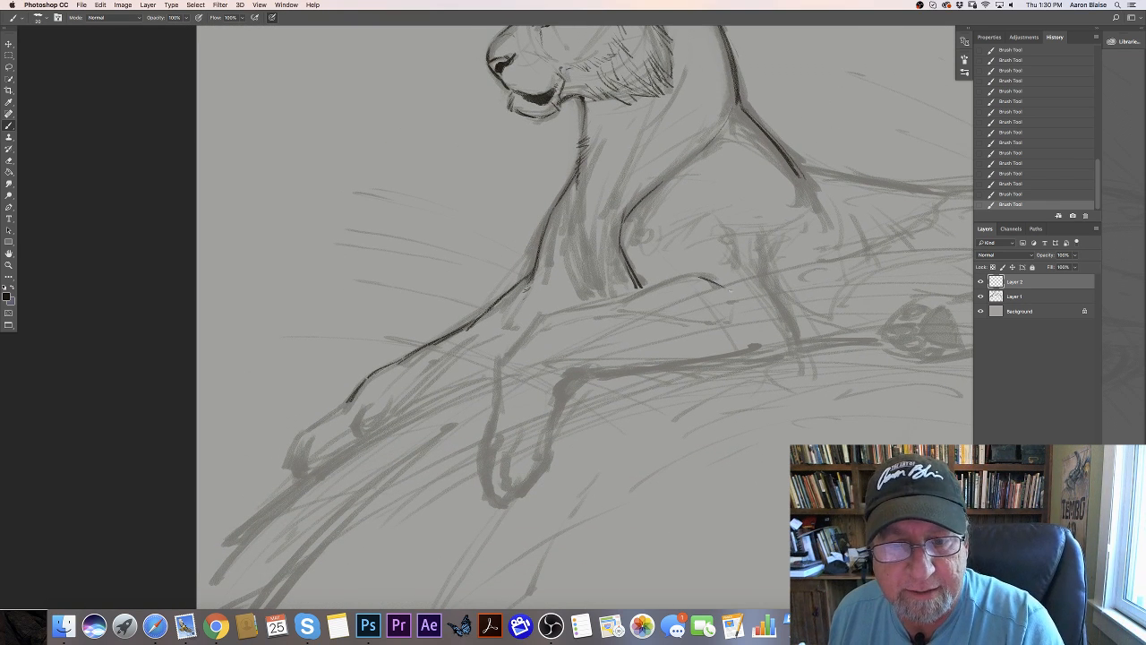
pyautogui.moveTo(697, 274)
pyautogui.mouseDown()
pyautogui.moveTo(730, 290)
pyautogui.moveTo(675, 279)
pyautogui.moveTo(544, 316)
pyautogui.moveTo(500, 361)
pyautogui.mouseUp()
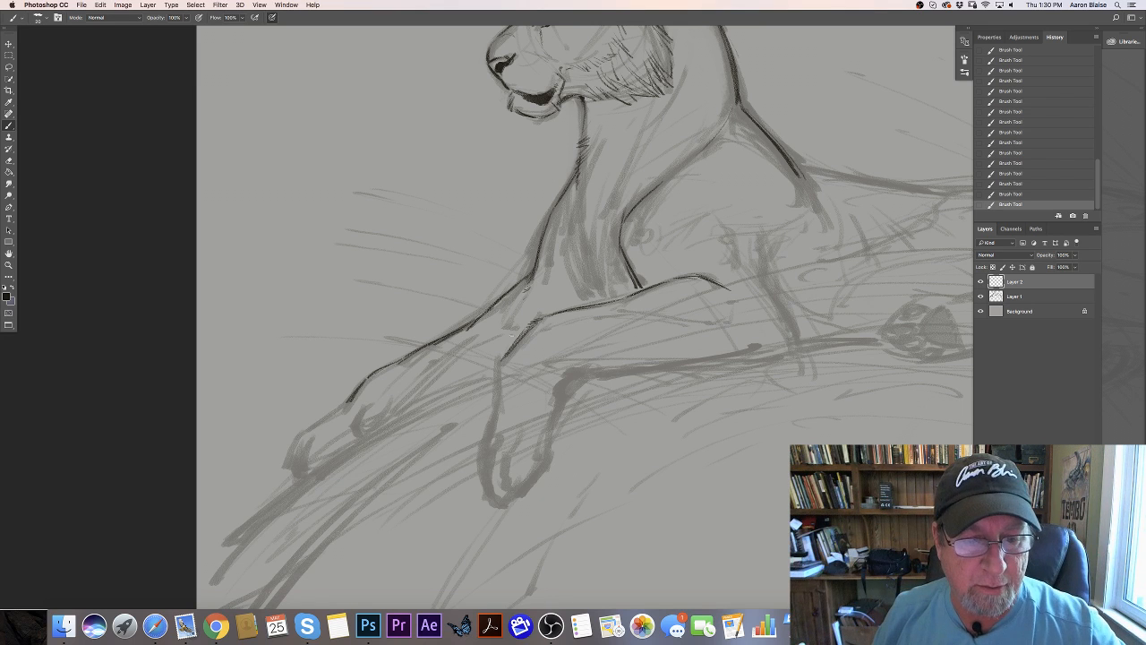
pyautogui.moveTo(500, 355); pyautogui.dragTo(487, 434)
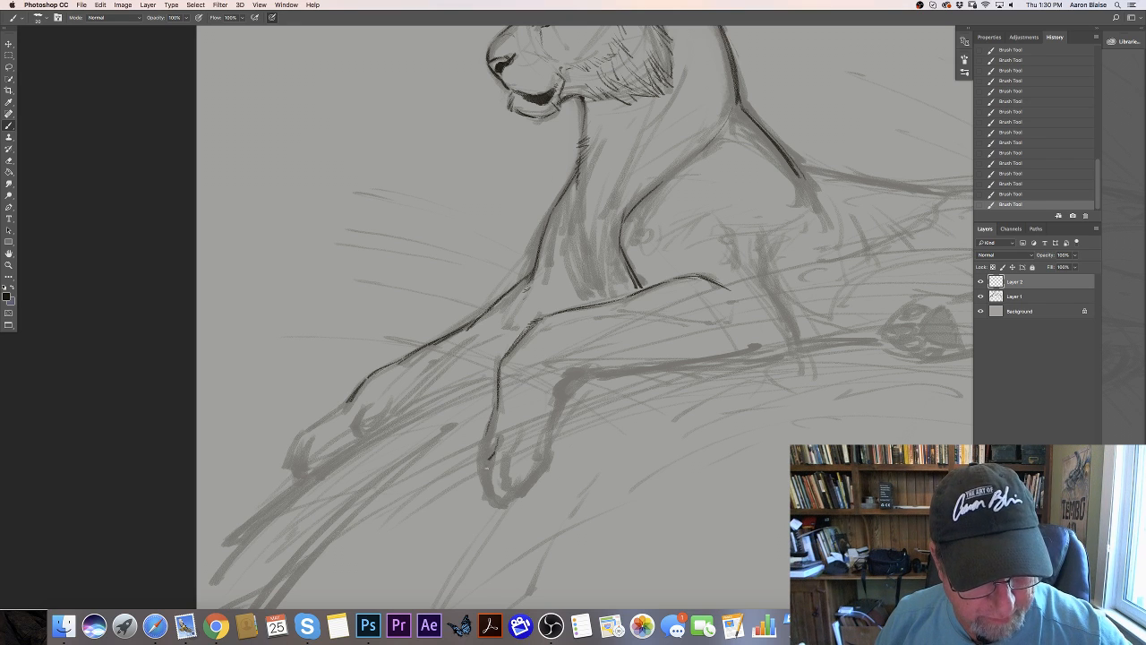
# - Outline the hanging near forepaw with its separate toes and trace its back edge up to the wrist
pyautogui.moveTo(489, 460)
pyautogui.mouseDown()
pyautogui.moveTo(489, 495)
pyautogui.moveTo(502, 504)
pyautogui.mouseUp()
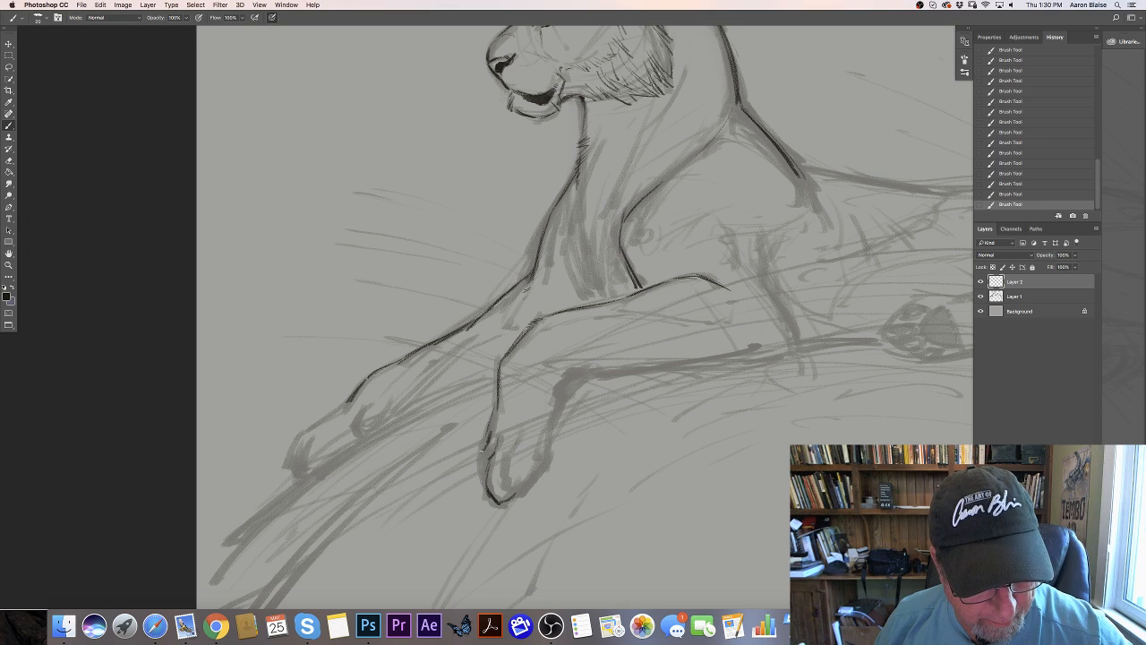
pyautogui.moveTo(482, 452)
pyautogui.mouseDown()
pyautogui.moveTo(477, 479)
pyautogui.moveTo(479, 469)
pyautogui.mouseUp()
pyautogui.moveTo(479, 484); pyautogui.dragTo(493, 500)
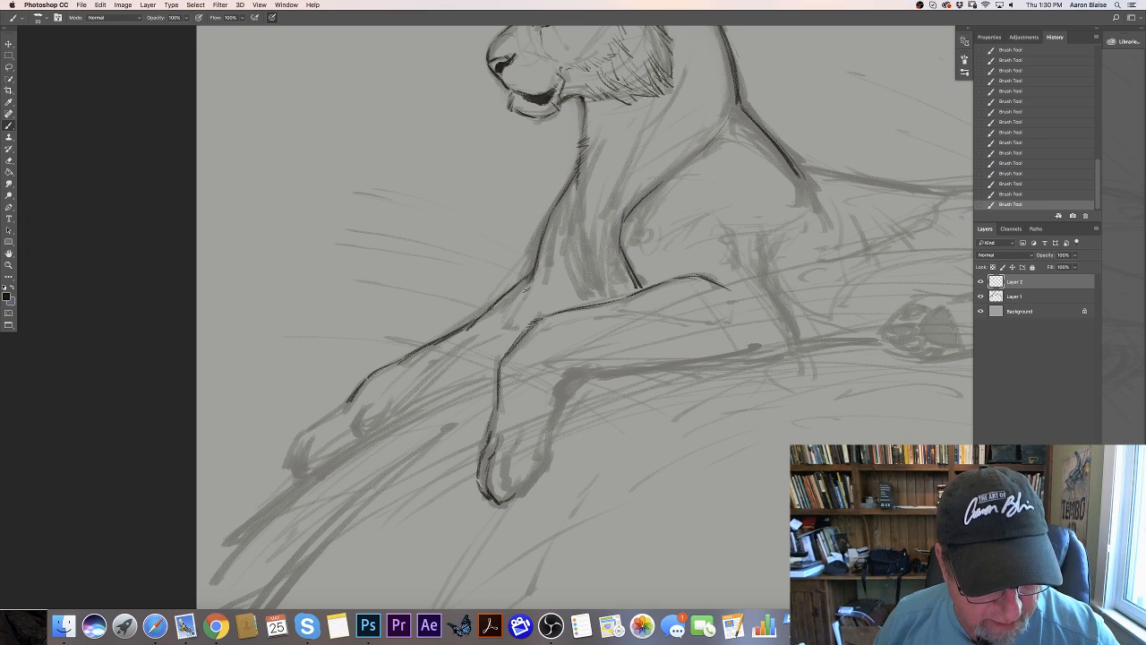
pyautogui.moveTo(521, 435)
pyautogui.mouseDown()
pyautogui.moveTo(515, 491)
pyautogui.moveTo(544, 458)
pyautogui.moveTo(558, 379)
pyautogui.moveTo(553, 419)
pyautogui.moveTo(573, 381)
pyautogui.mouseUp()
pyautogui.moveTo(495, 409)
pyautogui.mouseDown()
pyautogui.moveTo(471, 472)
pyautogui.moveTo(481, 487)
pyautogui.mouseUp()
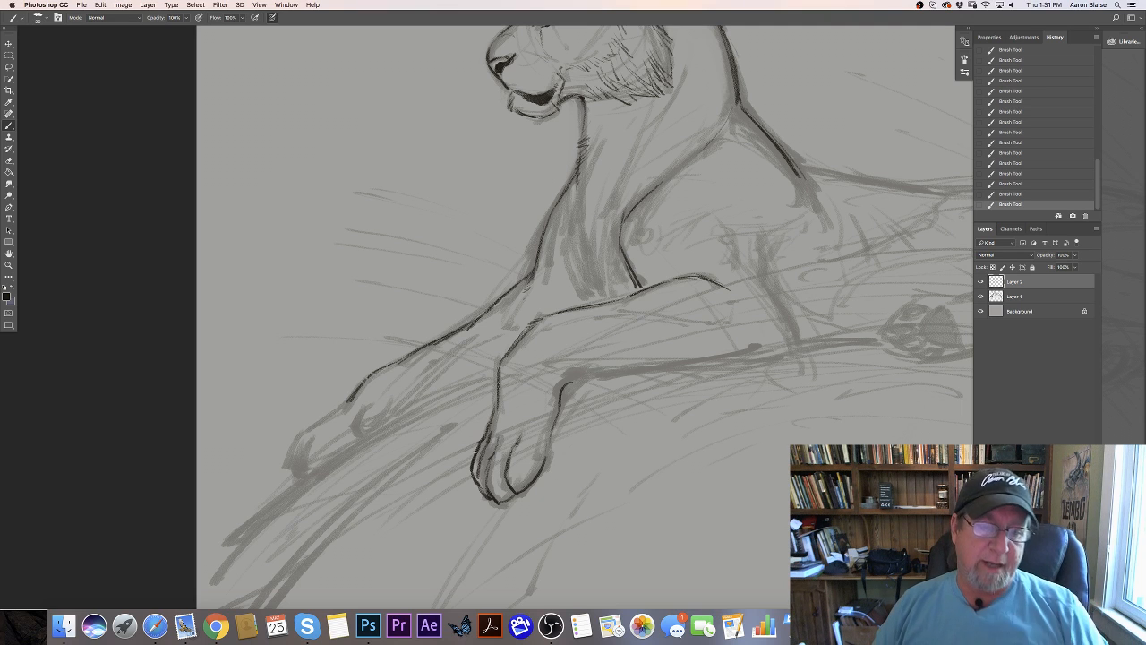
# - Trace the near foreleg's underside and elbow, adding fur strokes at the wrist and up the back of the upper arm
pyautogui.moveTo(570, 383); pyautogui.dragTo(679, 366)
pyautogui.moveTo(766, 281)
pyautogui.mouseDown()
pyautogui.moveTo(798, 355)
pyautogui.moveTo(695, 364)
pyautogui.mouseUp()
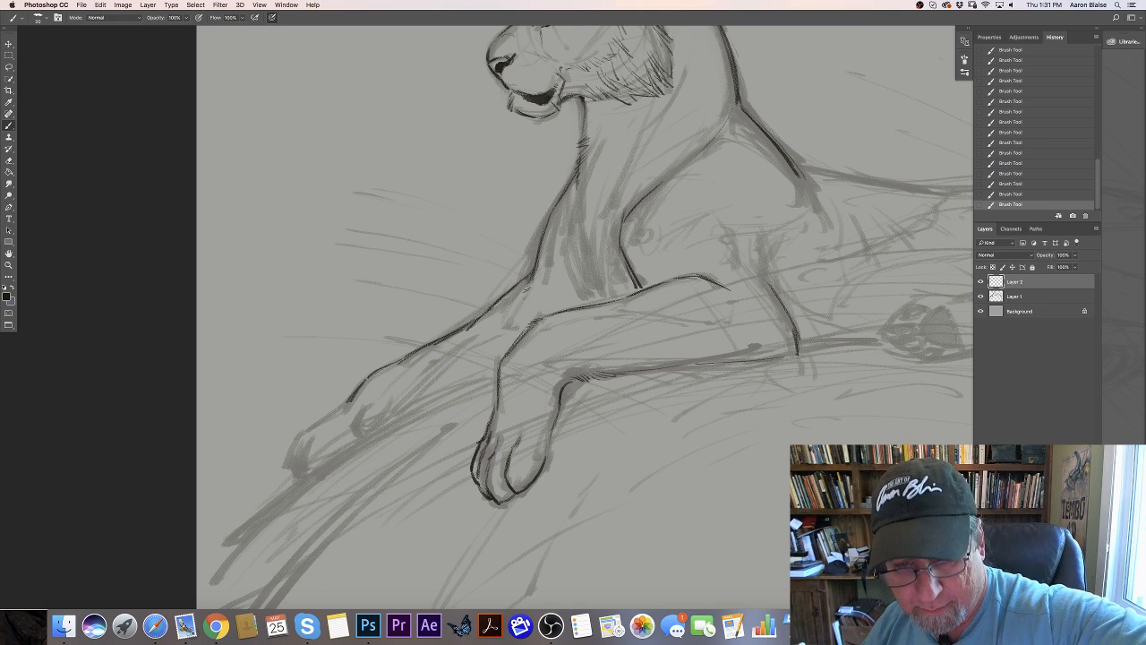
pyautogui.moveTo(793, 356); pyautogui.dragTo(648, 371)
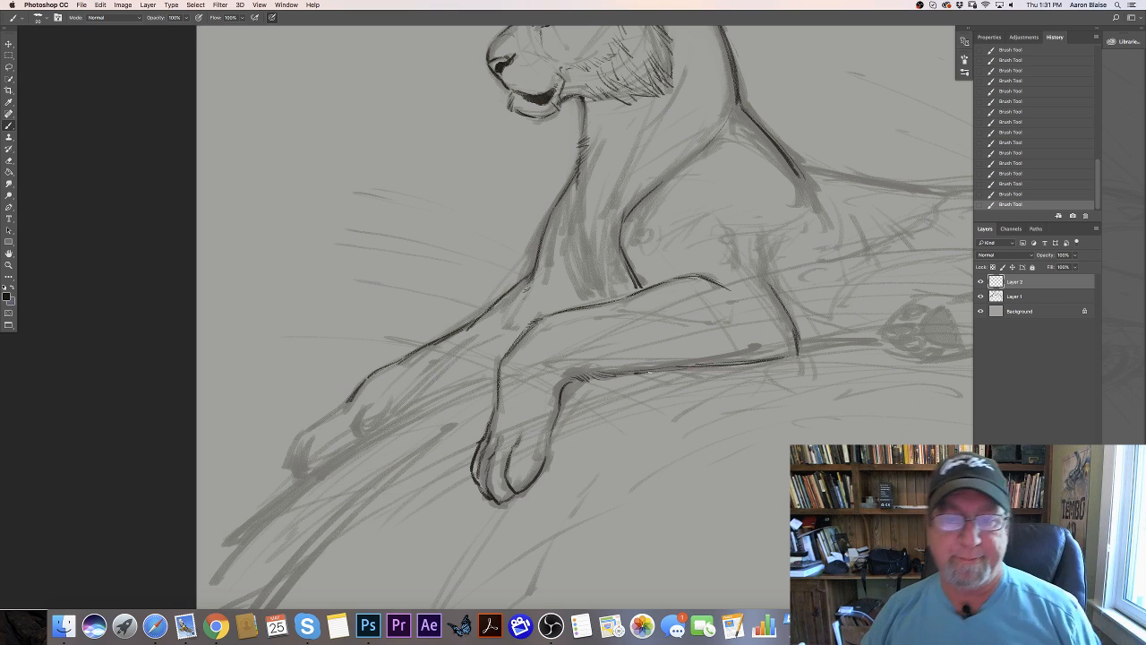
pyautogui.moveTo(769, 244)
pyautogui.mouseDown()
pyautogui.moveTo(795, 328)
pyautogui.moveTo(781, 331)
pyautogui.moveTo(795, 357)
pyautogui.mouseUp()
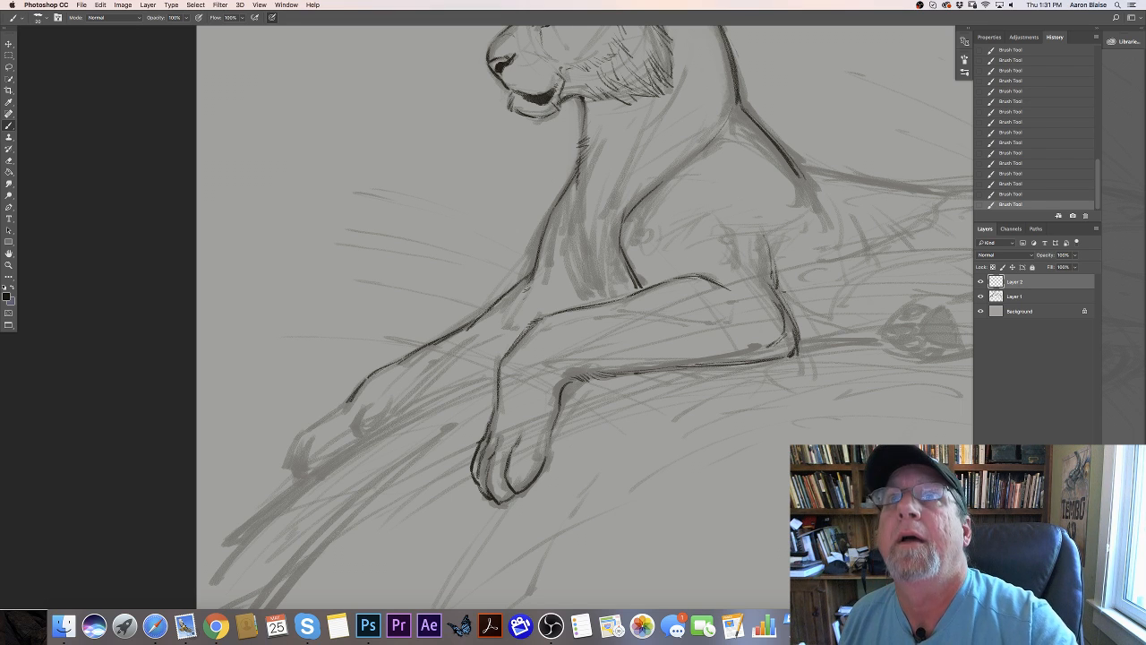
pyautogui.moveTo(786, 231); pyautogui.dragTo(783, 272)
pyautogui.moveTo(779, 219); pyautogui.dragTo(783, 285)
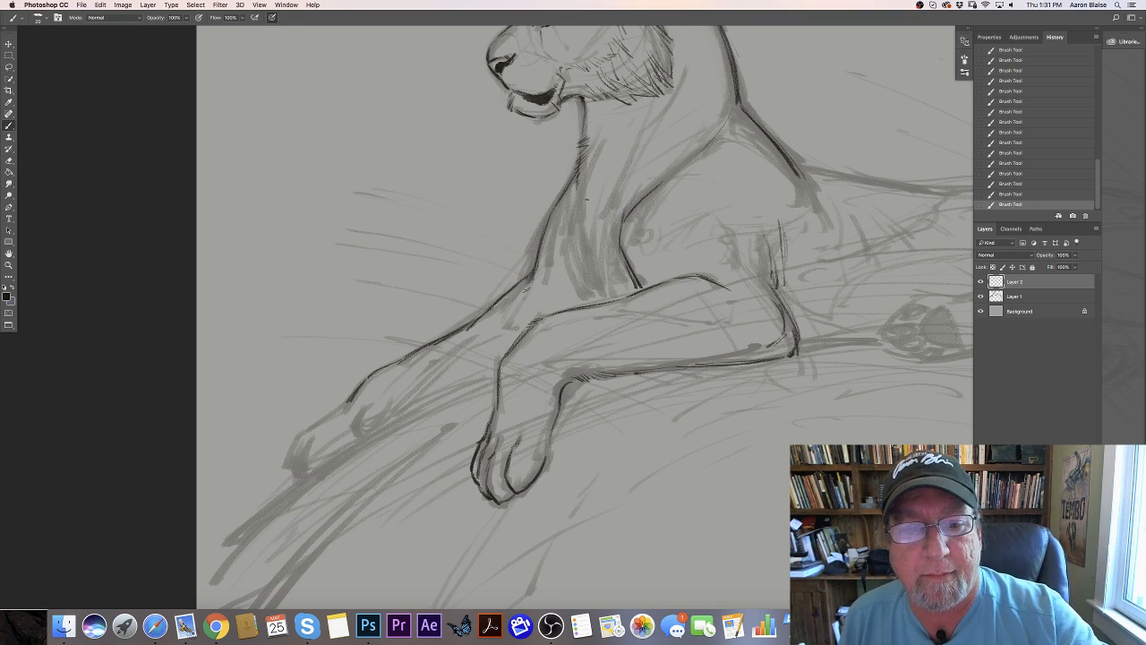
# - Fill the lower chest with long downward fur strokes and add the belly line with short tufts behind the near elbow
pyautogui.moveTo(571, 195)
pyautogui.mouseDown()
pyautogui.moveTo(587, 217)
pyautogui.moveTo(582, 265)
pyautogui.mouseUp()
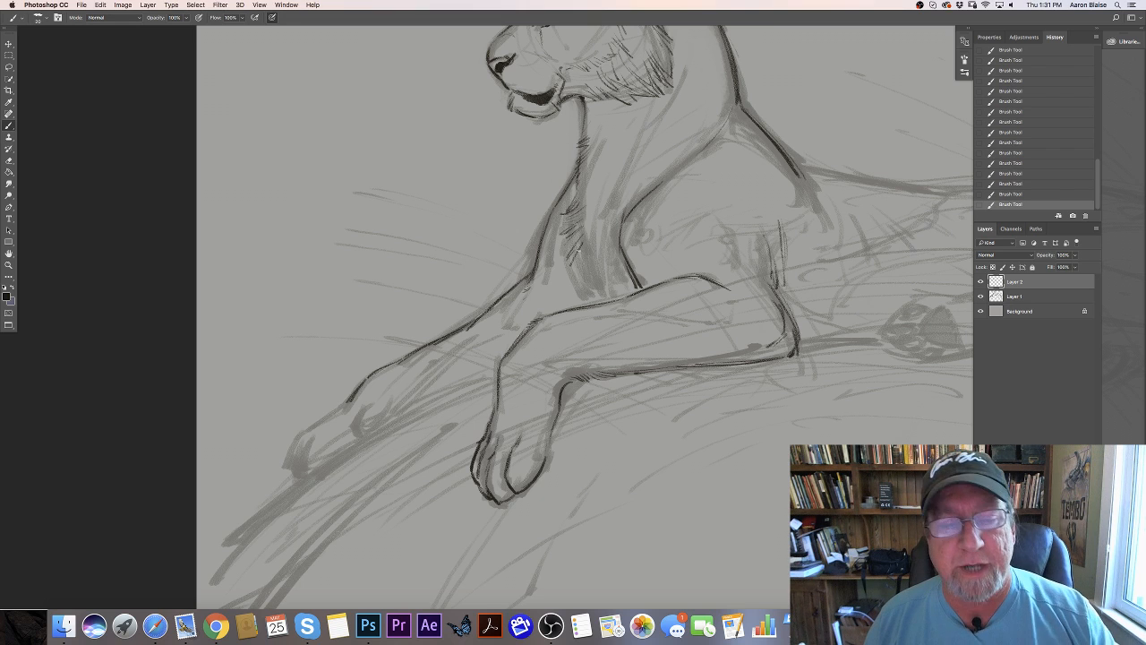
pyautogui.moveTo(579, 259); pyautogui.dragTo(596, 290)
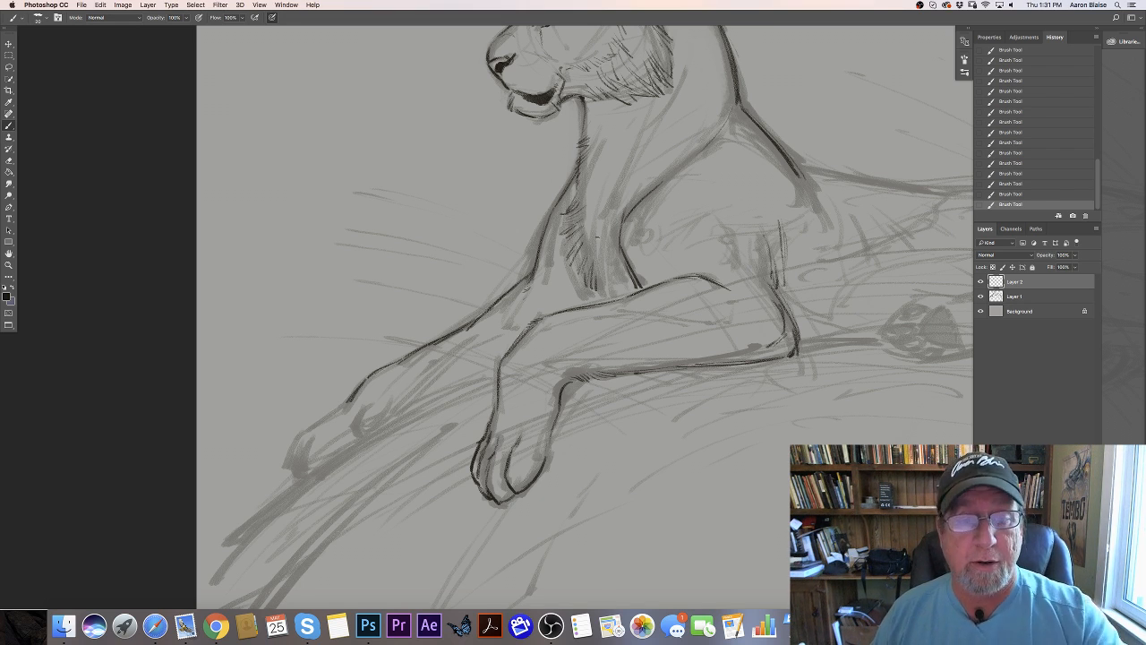
pyautogui.moveTo(599, 241)
pyautogui.mouseDown()
pyautogui.moveTo(594, 268)
pyautogui.moveTo(622, 289)
pyautogui.mouseUp()
pyautogui.moveTo(620, 274)
pyautogui.mouseDown()
pyautogui.moveTo(626, 289)
pyautogui.moveTo(581, 297)
pyautogui.mouseUp()
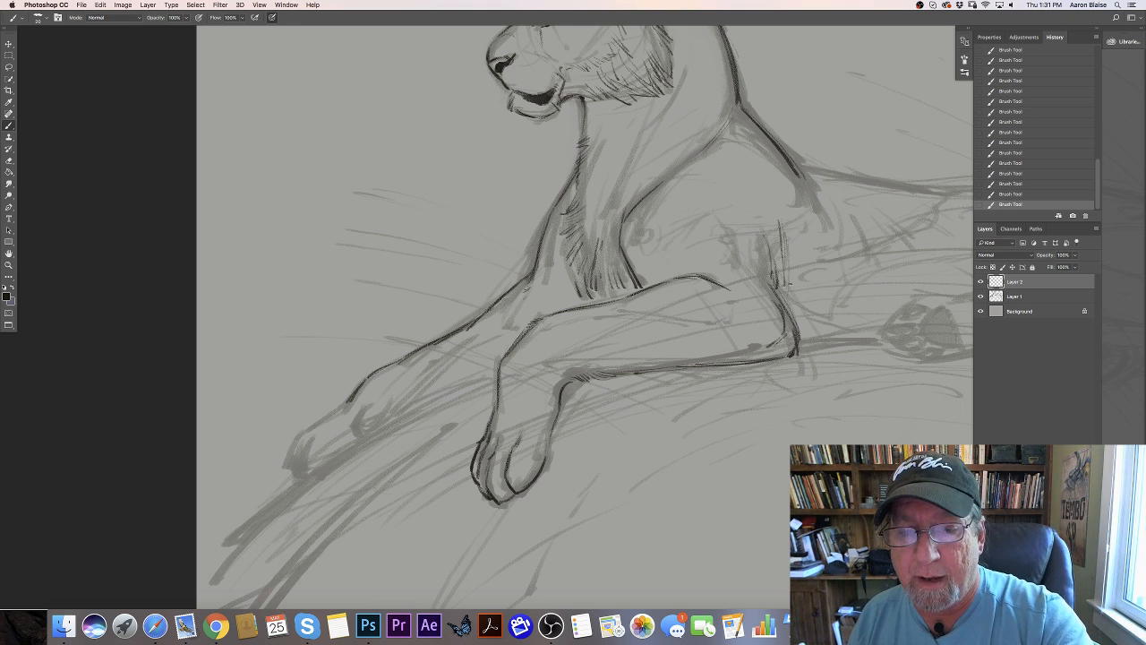
pyautogui.moveTo(788, 279)
pyautogui.mouseDown()
pyautogui.moveTo(791, 297)
pyautogui.moveTo(881, 341)
pyautogui.mouseUp()
pyautogui.moveTo(810, 328); pyautogui.dragTo(818, 354)
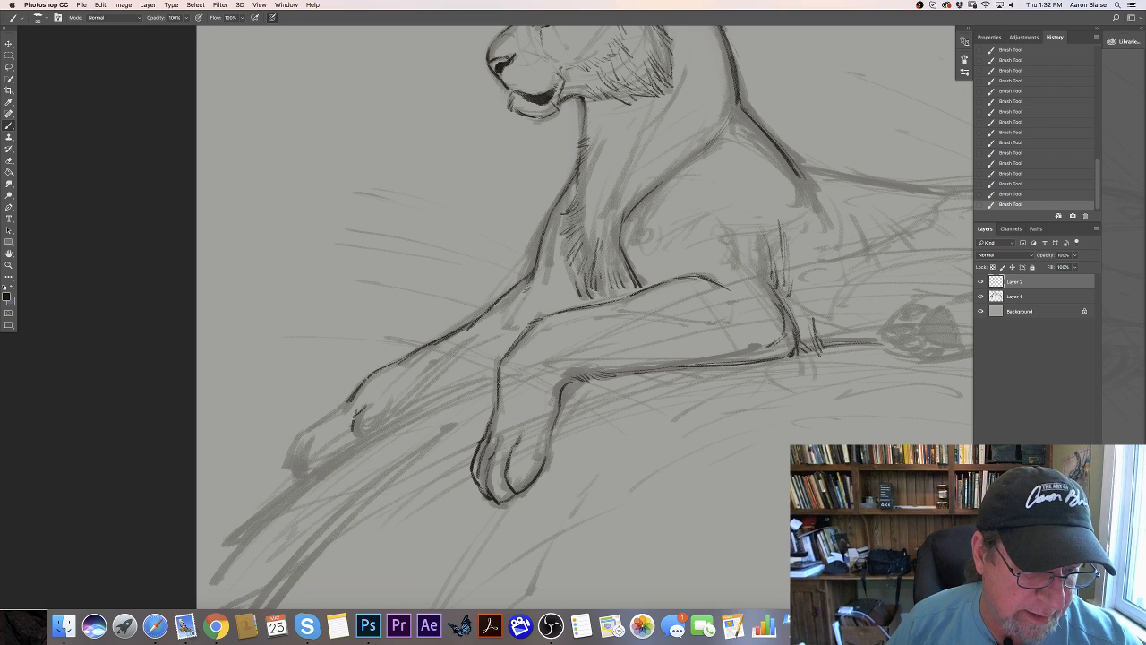
# - Outline the inner toe of the far forepaw, erasing stray marks around it
pyautogui.moveTo(358, 409)
pyautogui.mouseDown()
pyautogui.moveTo(354, 433)
pyautogui.moveTo(371, 431)
pyautogui.moveTo(362, 438)
pyautogui.moveTo(389, 418)
pyautogui.mouseUp()
pyautogui.press('e')
pyautogui.moveTo(394, 413); pyautogui.dragTo(380, 426)
pyautogui.moveTo(390, 417); pyautogui.dragTo(358, 437)
pyautogui.moveTo(378, 430); pyautogui.dragTo(358, 438)
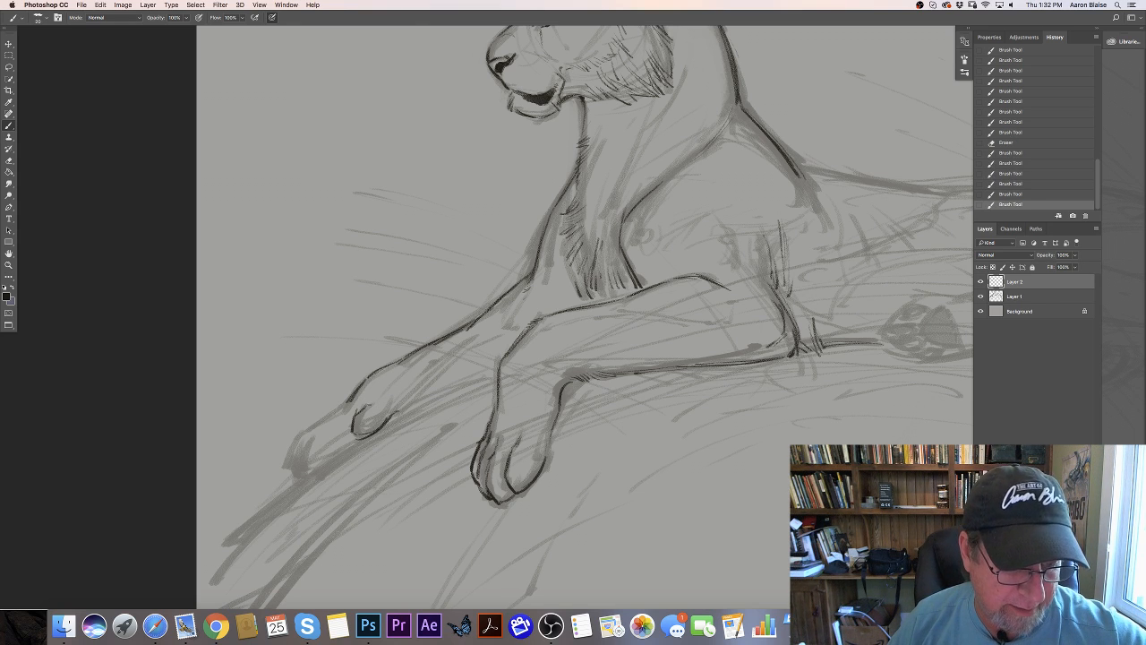
# - Outline the far forepaw's outer toes and refine the contour over the top of the paw
pyautogui.moveTo(367, 377); pyautogui.dragTo(350, 400)
pyautogui.moveTo(358, 390); pyautogui.dragTo(344, 406)
pyautogui.moveTo(351, 400); pyautogui.dragTo(329, 415)
pyautogui.moveTo(331, 426)
pyautogui.mouseDown()
pyautogui.moveTo(309, 433)
pyautogui.moveTo(301, 453)
pyautogui.mouseUp()
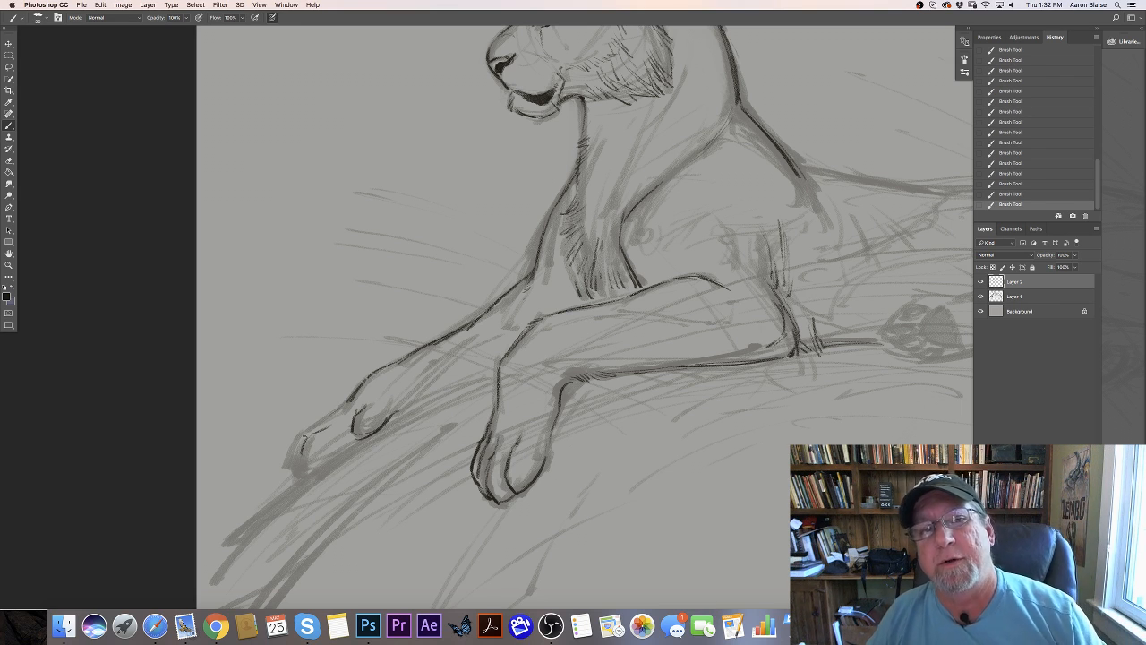
pyautogui.moveTo(303, 444)
pyautogui.mouseDown()
pyautogui.moveTo(300, 473)
pyautogui.moveTo(331, 458)
pyautogui.mouseUp()
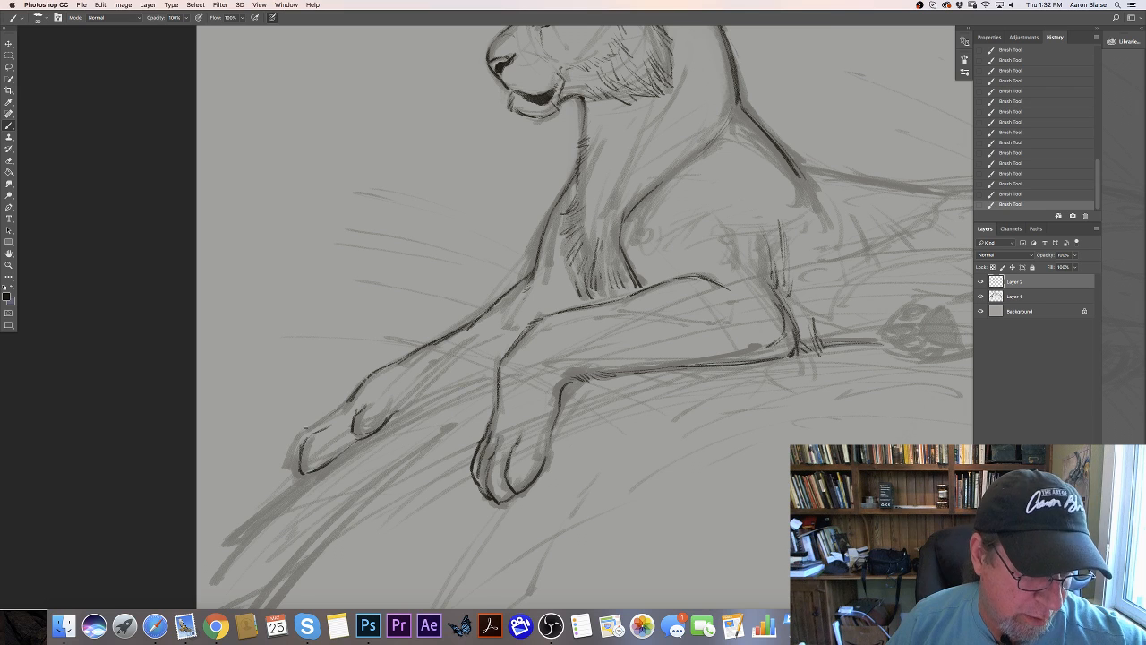
pyautogui.moveTo(342, 404)
pyautogui.mouseDown()
pyautogui.moveTo(297, 436)
pyautogui.moveTo(288, 454)
pyautogui.moveTo(301, 477)
pyautogui.moveTo(292, 473)
pyautogui.mouseUp()
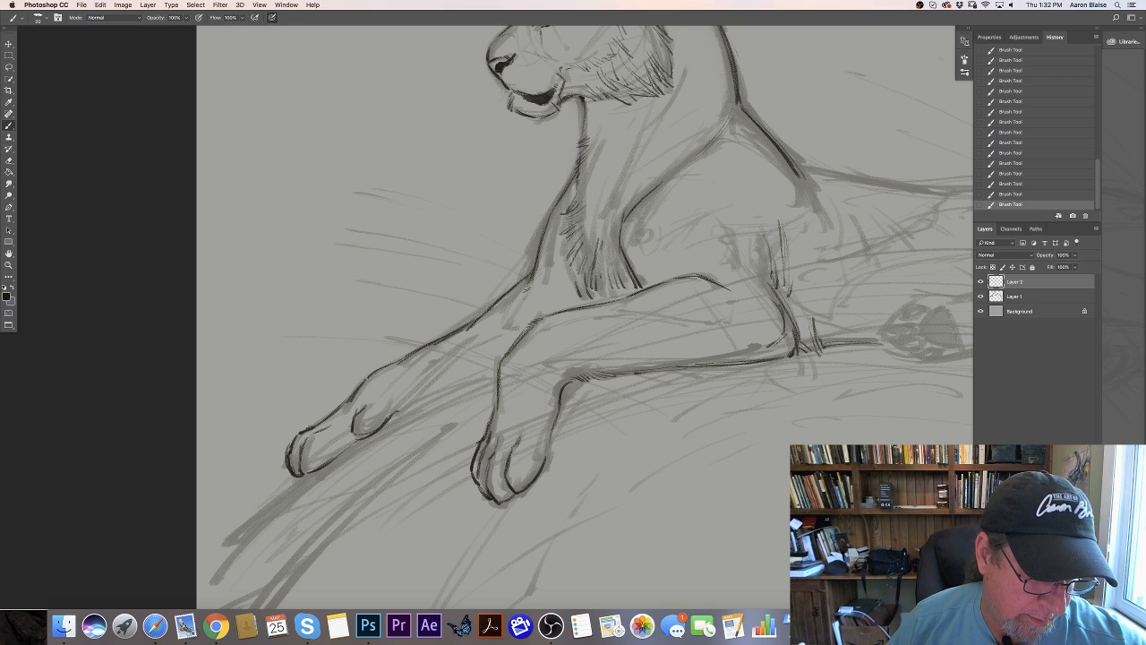
pyautogui.moveTo(308, 428)
pyautogui.mouseDown()
pyautogui.moveTo(294, 438)
pyautogui.moveTo(312, 427)
pyautogui.mouseUp()
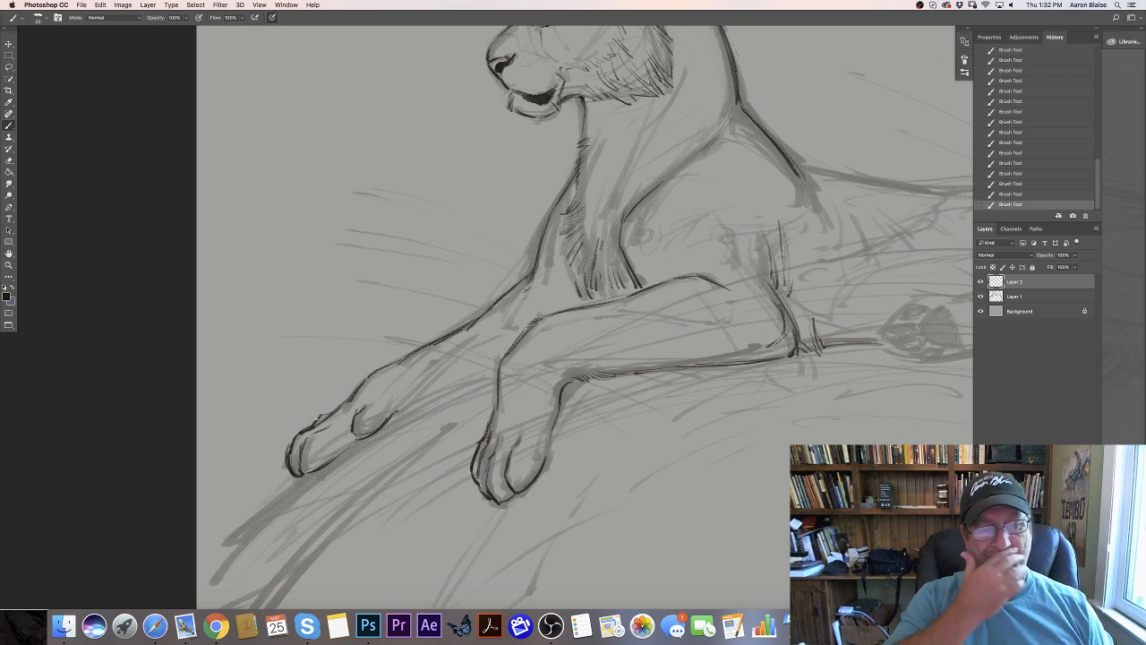
# - Trace the underside of the far foreleg back to the paw, with short fur strokes along the edge
pyautogui.moveTo(484, 384); pyautogui.dragTo(427, 408)
pyautogui.moveTo(492, 381); pyautogui.dragTo(395, 421)
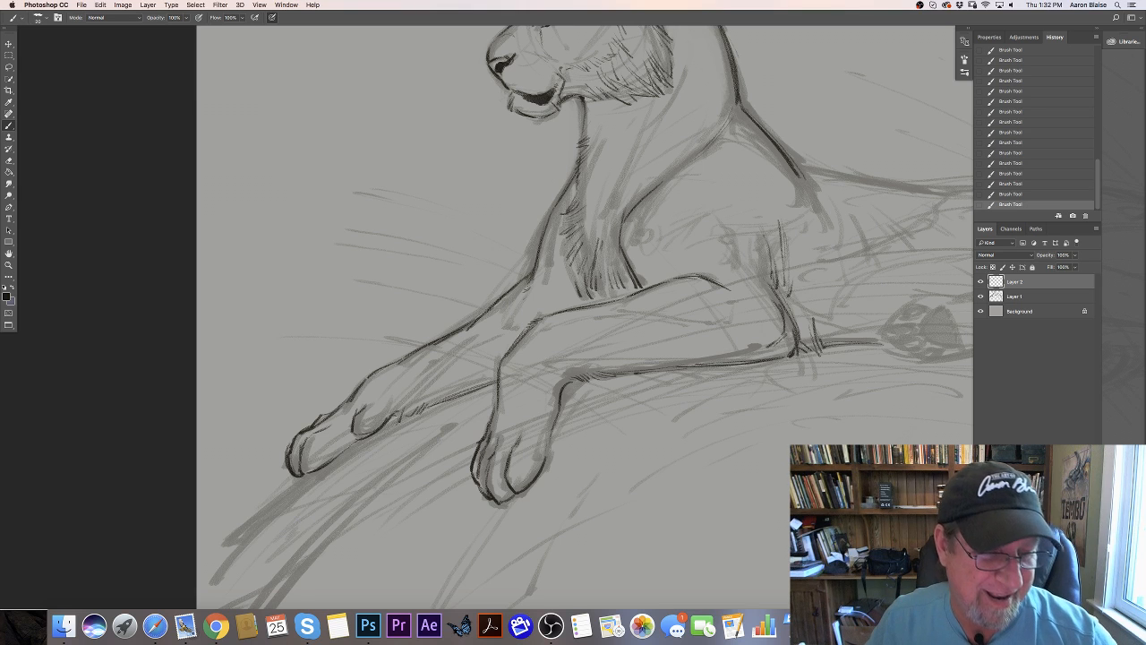
pyautogui.moveTo(394, 415); pyautogui.dragTo(348, 434)
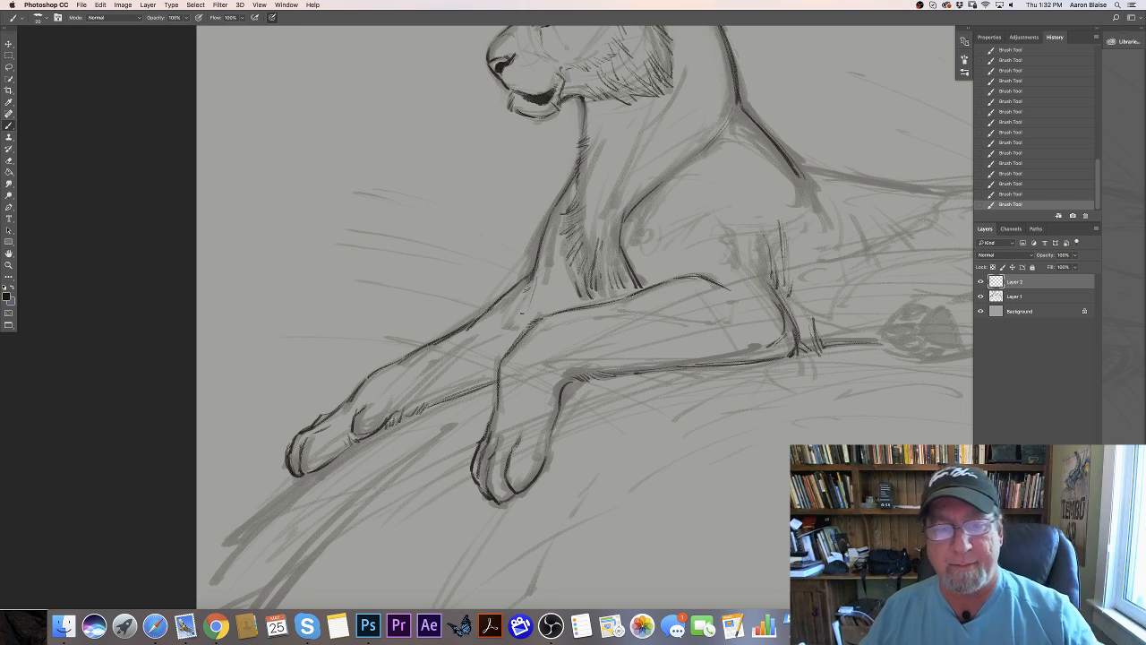
# - Trace the tiger's back from the shoulder to the rump, enlarging the brush for the stretch beyond the shoulder
pyautogui.moveTo(171, 328)
pyautogui.mouseDown()
pyautogui.moveTo(67, 391)
pyautogui.moveTo(16, 396)
pyautogui.mouseUp()
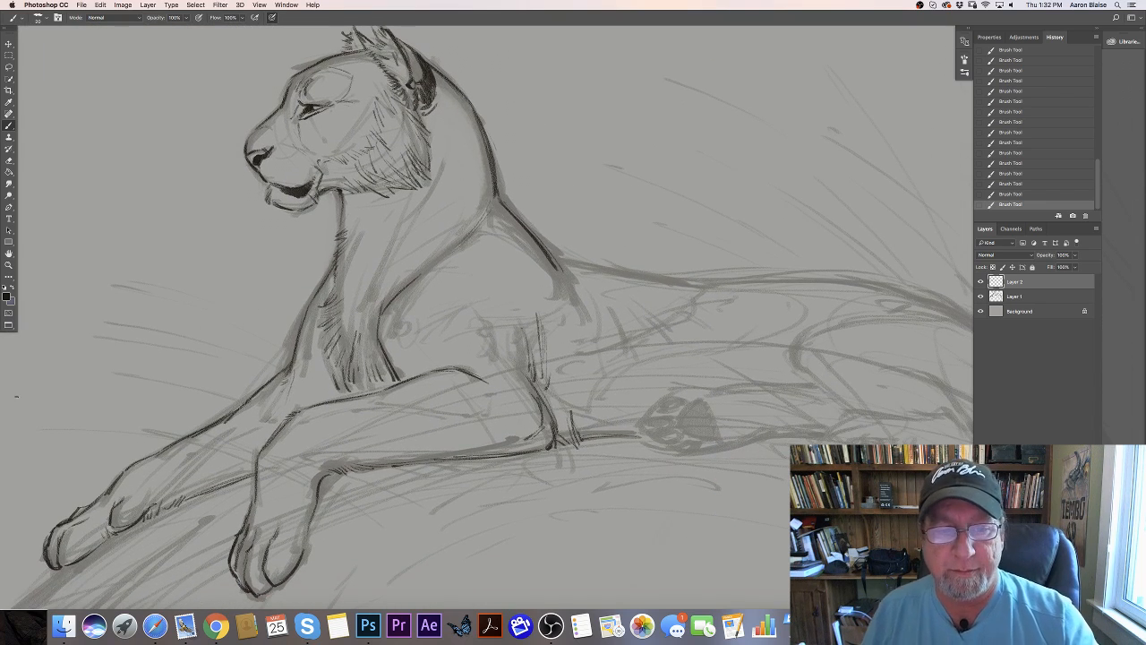
pyautogui.moveTo(494, 186); pyautogui.dragTo(502, 199)
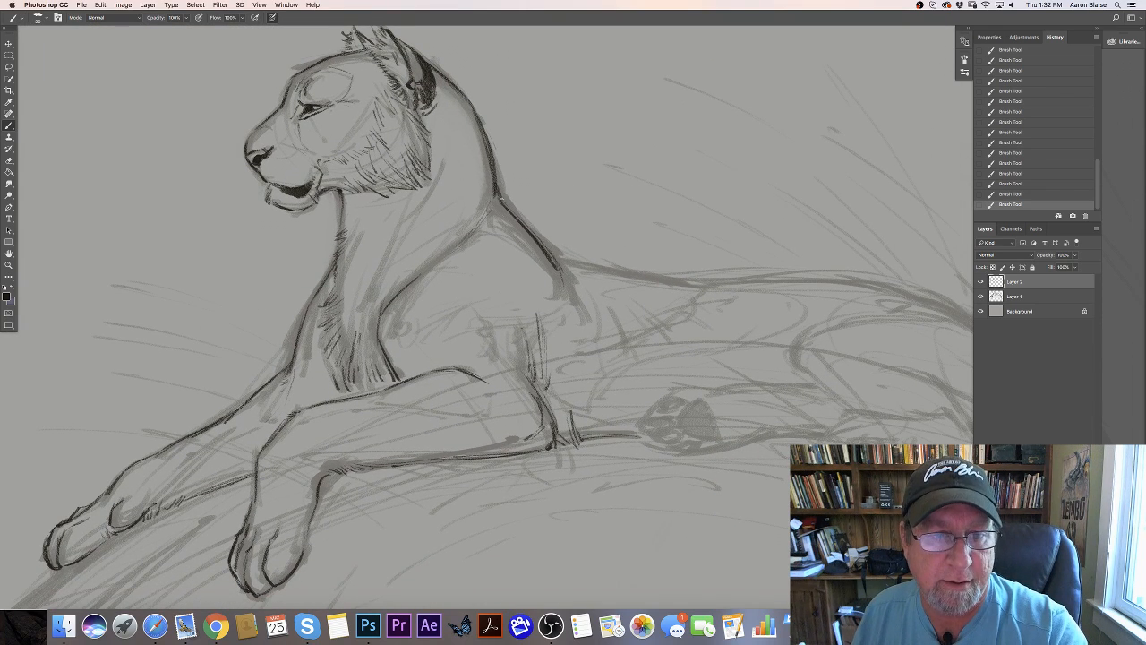
pyautogui.moveTo(549, 251)
pyautogui.mouseDown()
pyautogui.moveTo(561, 274)
pyautogui.moveTo(627, 270)
pyautogui.mouseUp()
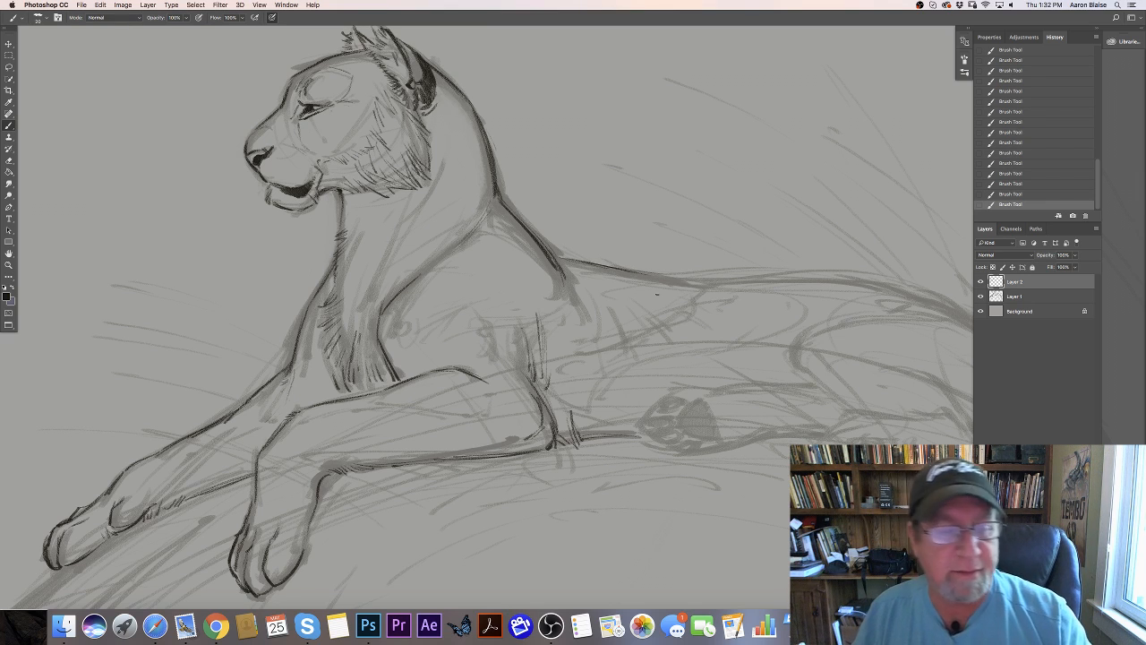
pyautogui.press(']')
pyautogui.press(']')
pyautogui.press(']')
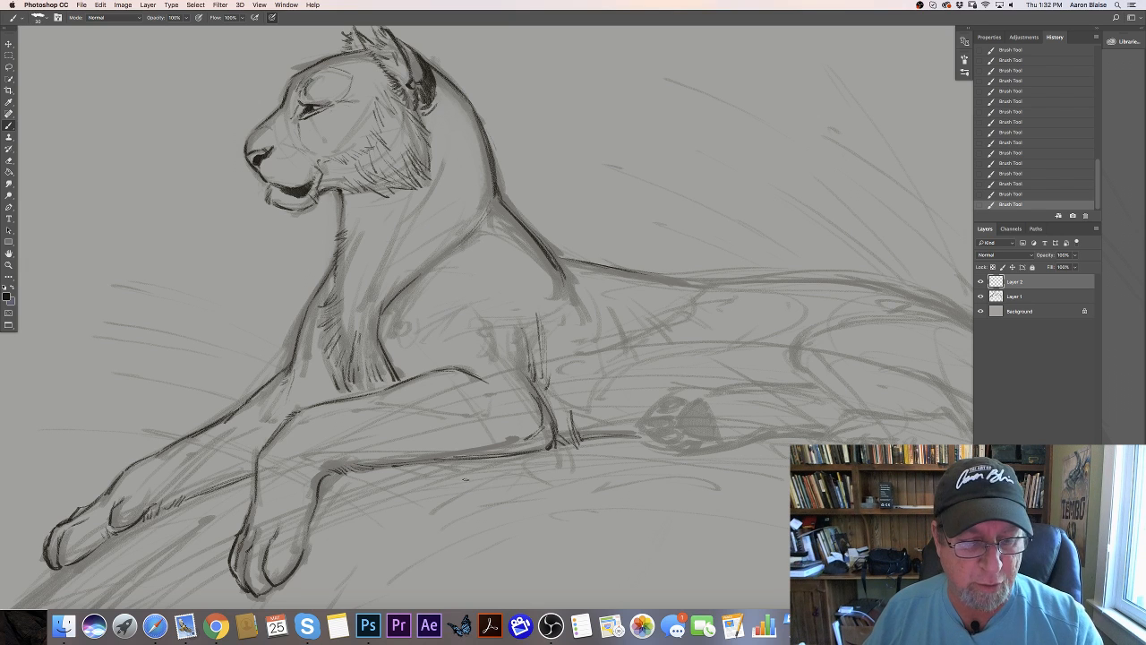
pyautogui.moveTo(429, 490); pyautogui.dragTo(260, 486)
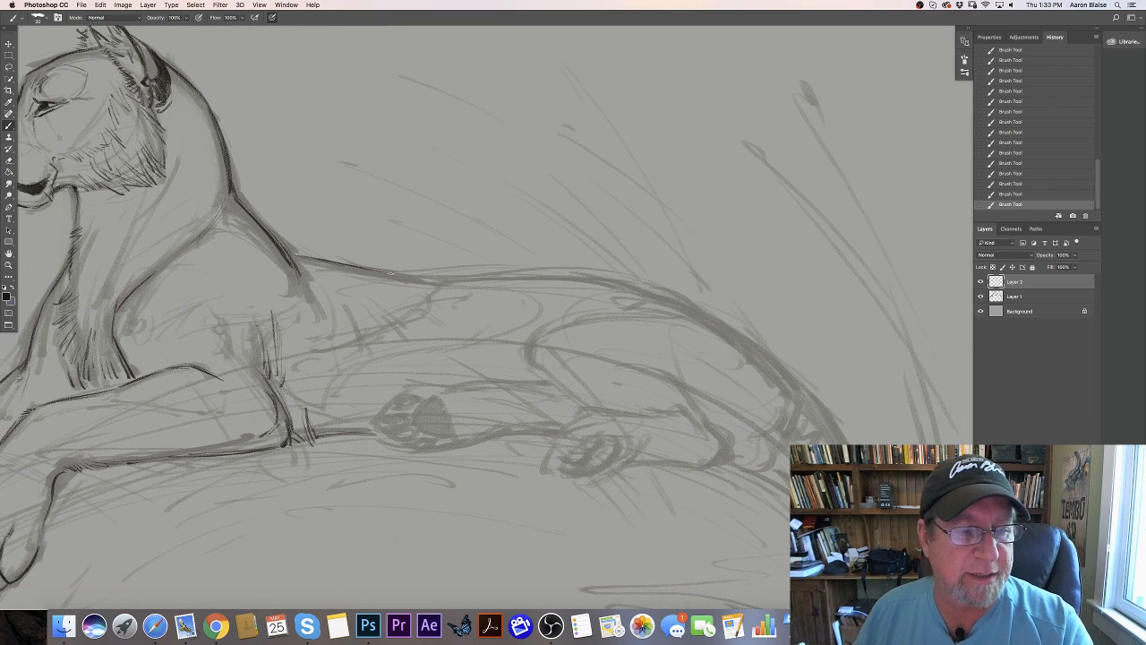
pyautogui.moveTo(391, 271); pyautogui.dragTo(523, 279)
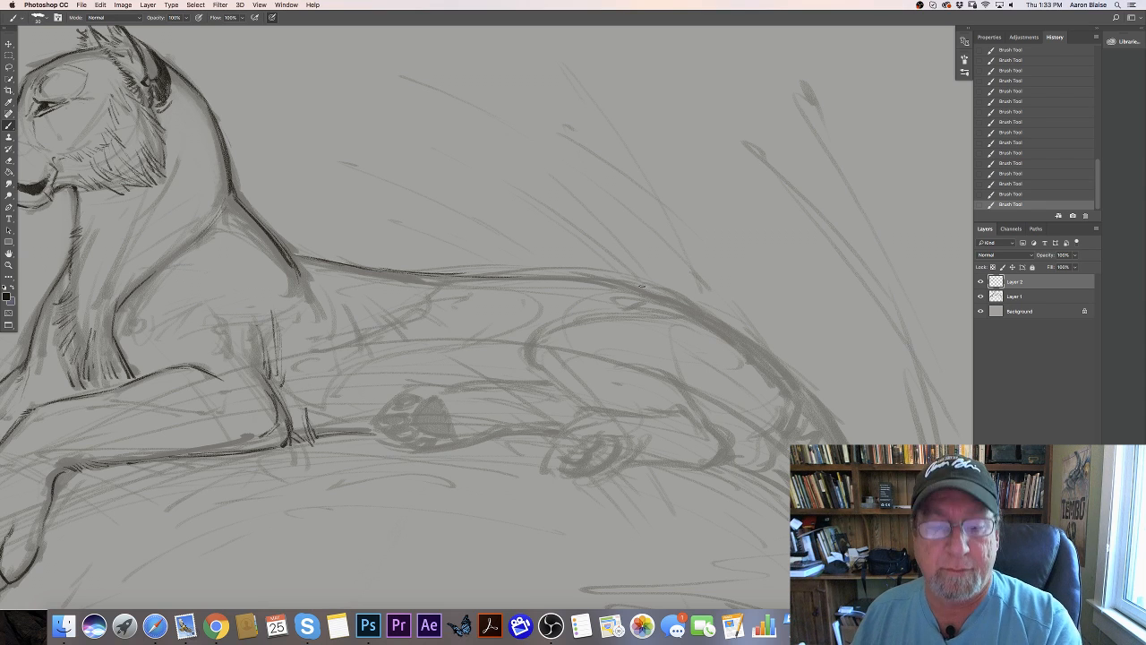
pyautogui.moveTo(638, 288)
pyautogui.mouseDown()
pyautogui.moveTo(708, 313)
pyautogui.moveTo(626, 292)
pyautogui.moveTo(708, 312)
pyautogui.moveTo(741, 337)
pyautogui.mouseUp()
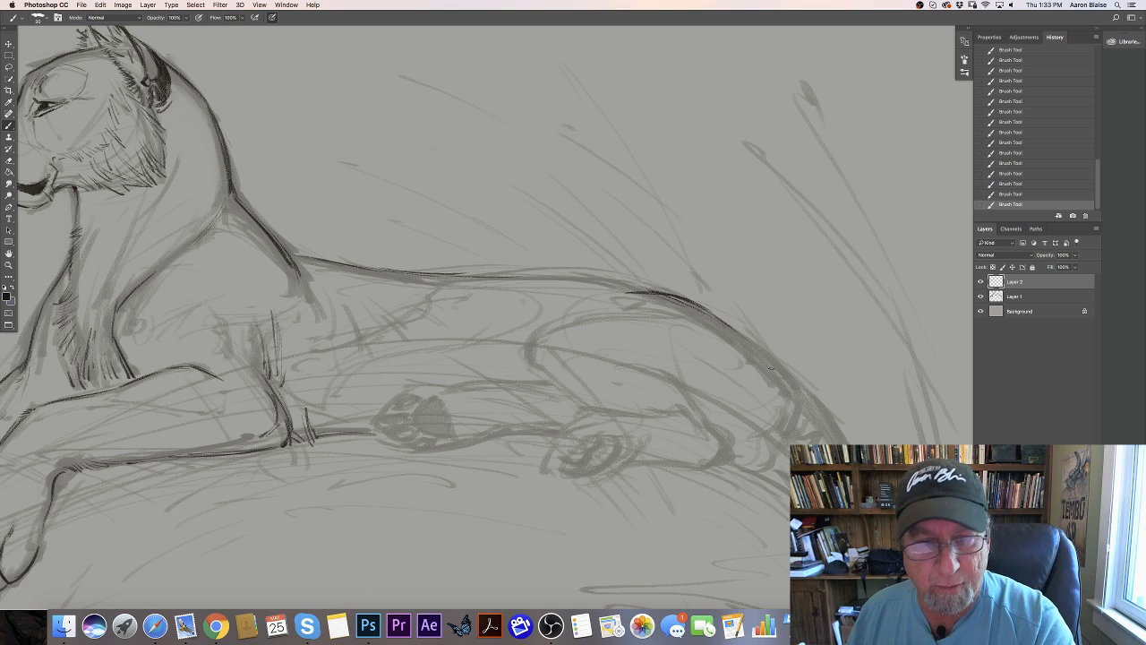
# - Erase the rough sketch line along the middle of the back on Layer 1
pyautogui.hotkey('alt', '[')
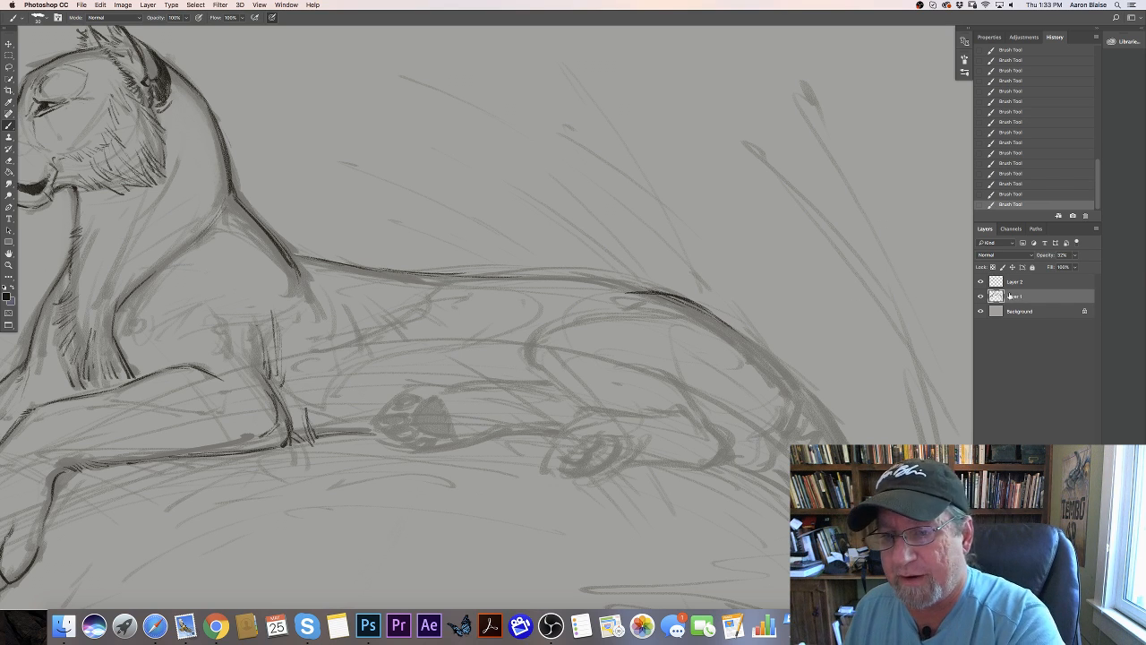
pyautogui.press('e')
pyautogui.moveTo(638, 291)
pyautogui.mouseDown()
pyautogui.moveTo(495, 259)
pyautogui.moveTo(533, 294)
pyautogui.moveTo(490, 292)
pyautogui.moveTo(349, 260)
pyautogui.mouseUp()
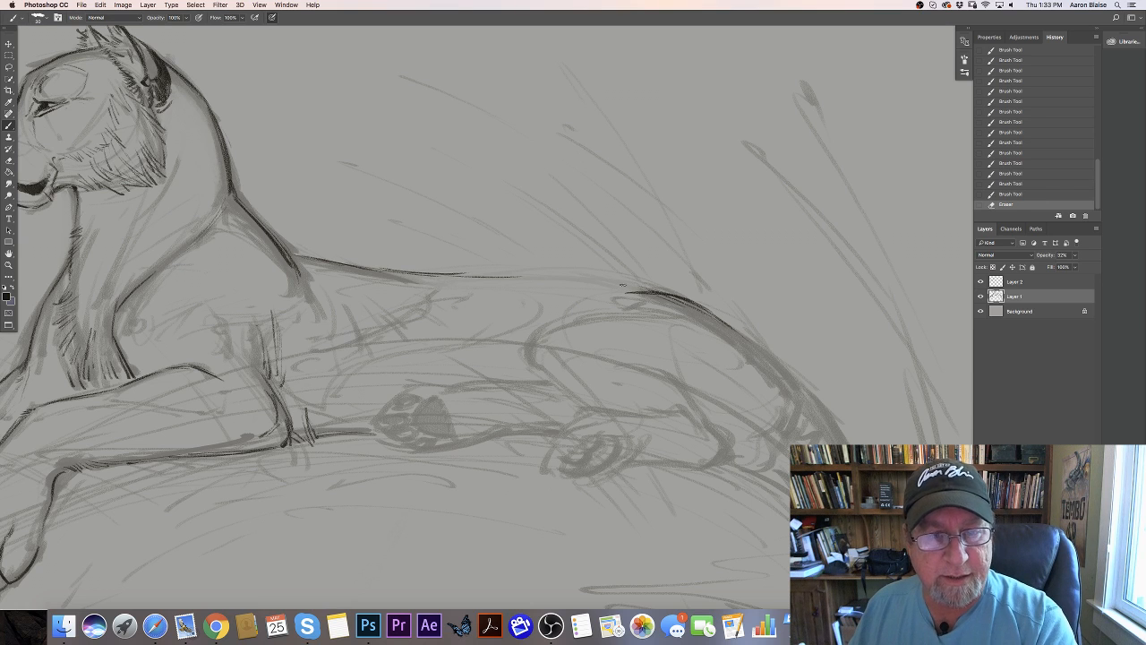
# - Resketch the rough contour over the top of the rump on Layer 1
pyautogui.moveTo(624, 286); pyautogui.dragTo(659, 294)
pyautogui.moveTo(627, 289); pyautogui.dragTo(657, 293)
pyautogui.moveTo(631, 290); pyautogui.dragTo(717, 306)
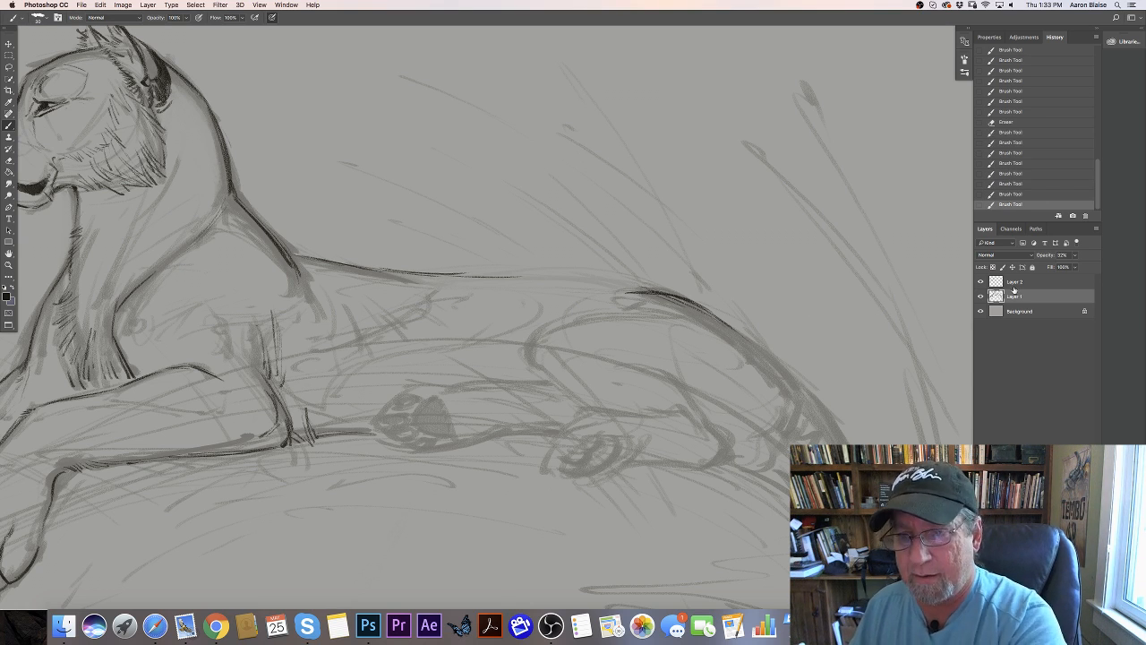
# - Trace the rump contour on Layer 2 from the top of the hips down toward the tail base
pyautogui.click(1012, 282)
pyautogui.moveTo(625, 292); pyautogui.dragTo(700, 306)
pyautogui.moveTo(675, 296); pyautogui.dragTo(711, 312)
pyautogui.moveTo(686, 300); pyautogui.dragTo(733, 328)
pyautogui.moveTo(711, 315)
pyautogui.mouseDown()
pyautogui.moveTo(785, 367)
pyautogui.moveTo(795, 402)
pyautogui.mouseUp()
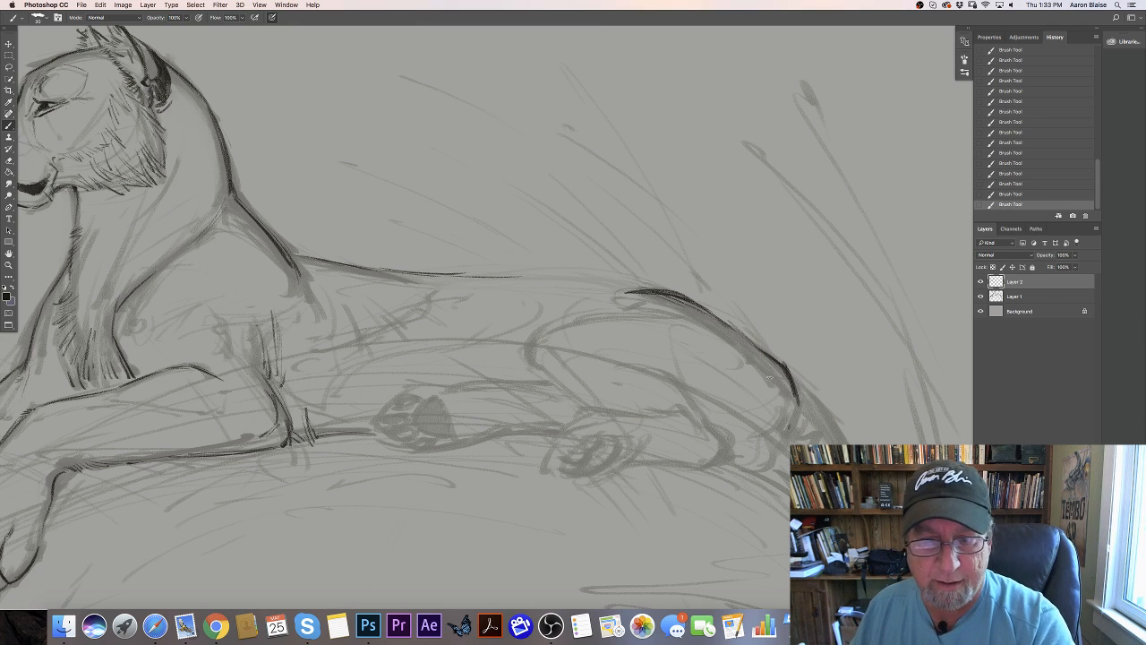
# - Try a lower, dipping back line on Layer 2 between the rump and the shoulder
pyautogui.moveTo(582, 289); pyautogui.dragTo(557, 293)
pyautogui.moveTo(627, 285)
pyautogui.mouseDown()
pyautogui.moveTo(526, 289)
pyautogui.moveTo(552, 294)
pyautogui.moveTo(292, 255)
pyautogui.mouseUp()
pyautogui.moveTo(408, 276); pyautogui.dragTo(360, 265)
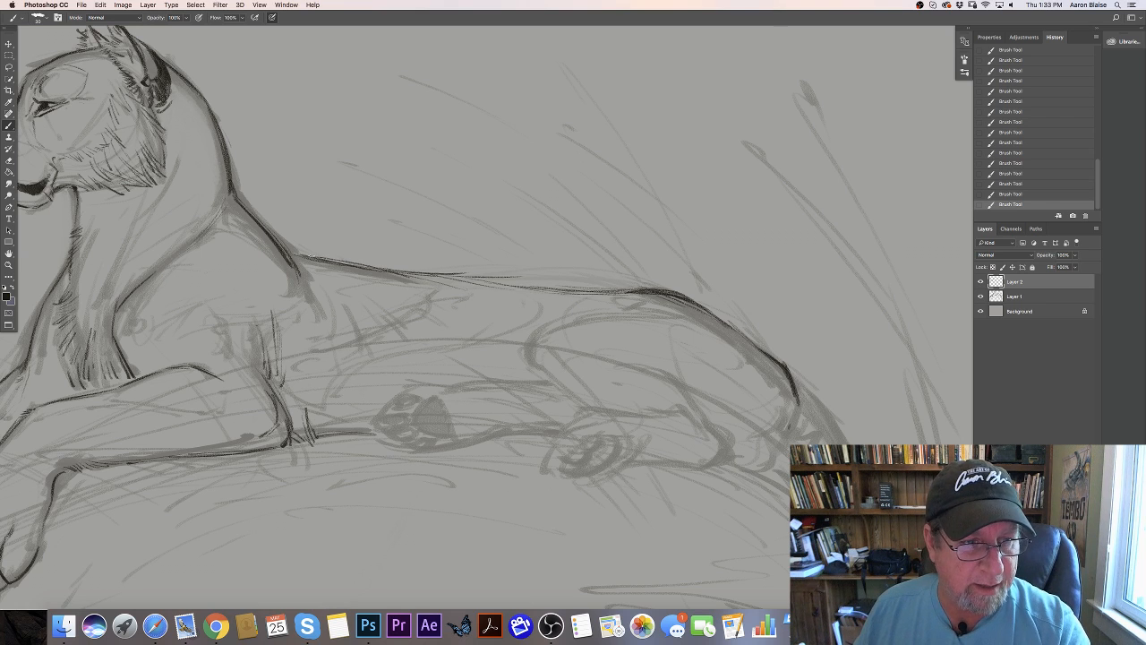
pyautogui.moveTo(283, 251)
pyautogui.mouseDown()
pyautogui.moveTo(469, 285)
pyautogui.moveTo(608, 293)
pyautogui.moveTo(358, 269)
pyautogui.mouseUp()
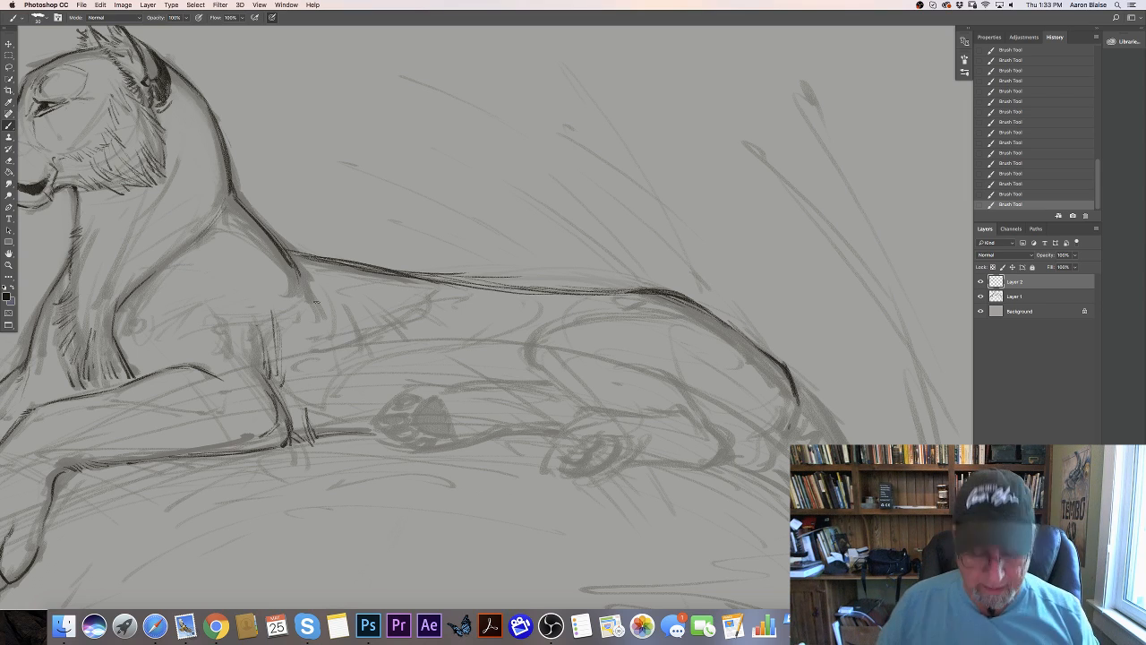
# - Undo the dipping back line and erase the leftover strokes just beyond the shoulder
pyautogui.press('super+minus')
pyautogui.press('super+minus')
pyautogui.press('super+equal')
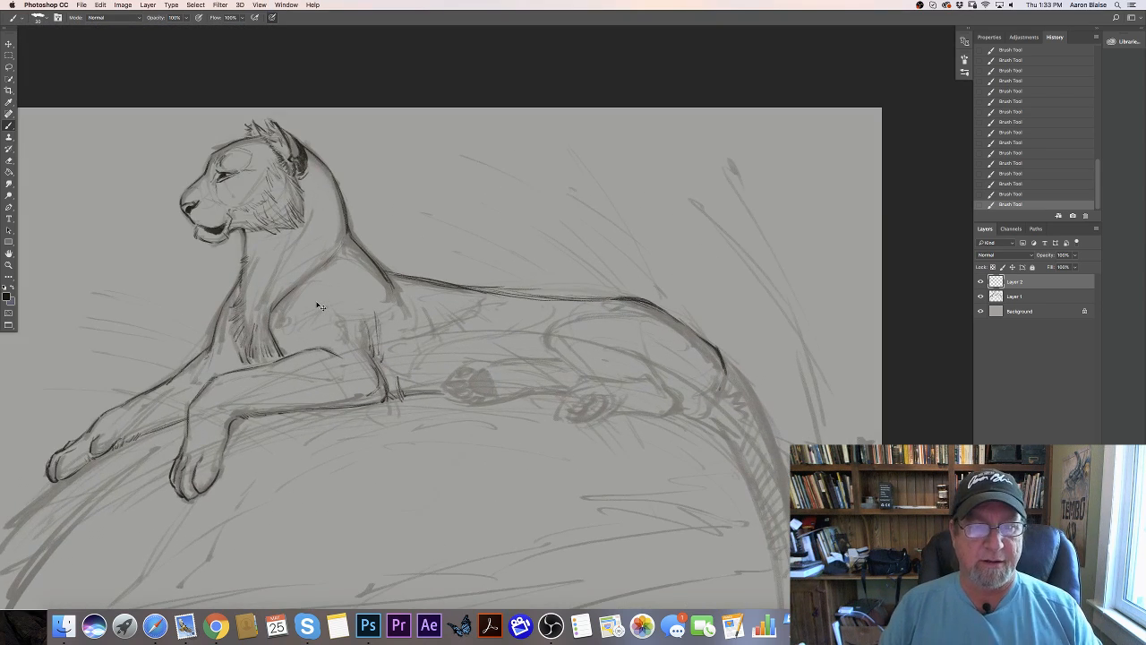
pyautogui.press('super+equal')
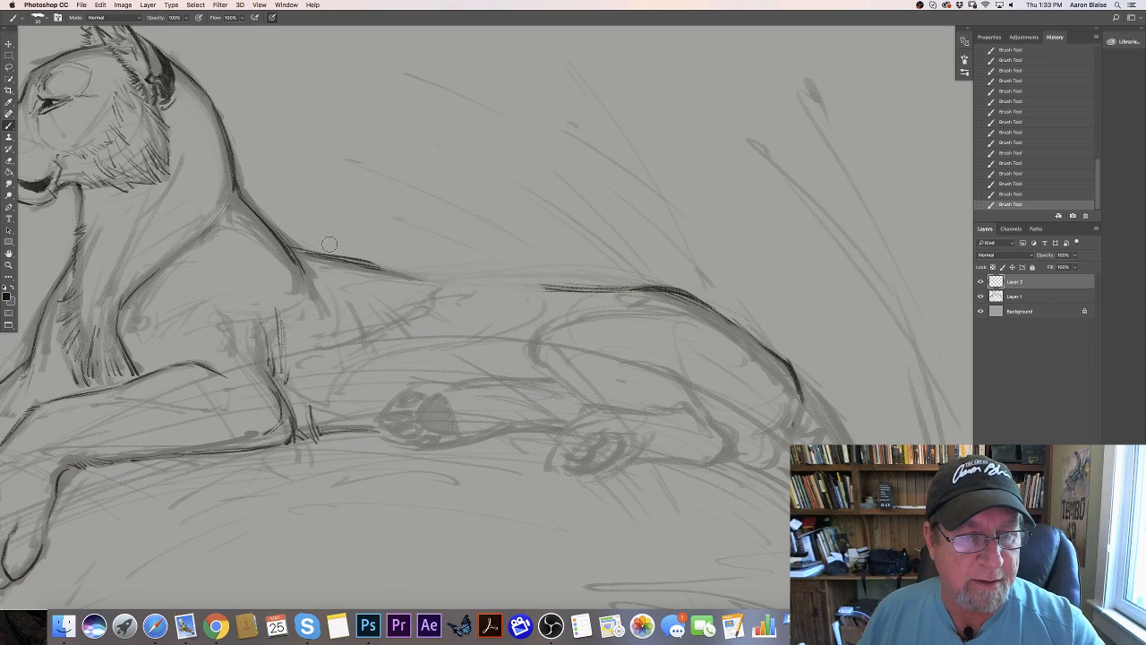
pyautogui.press('alt+super+z')
pyautogui.press('alt+super+z')
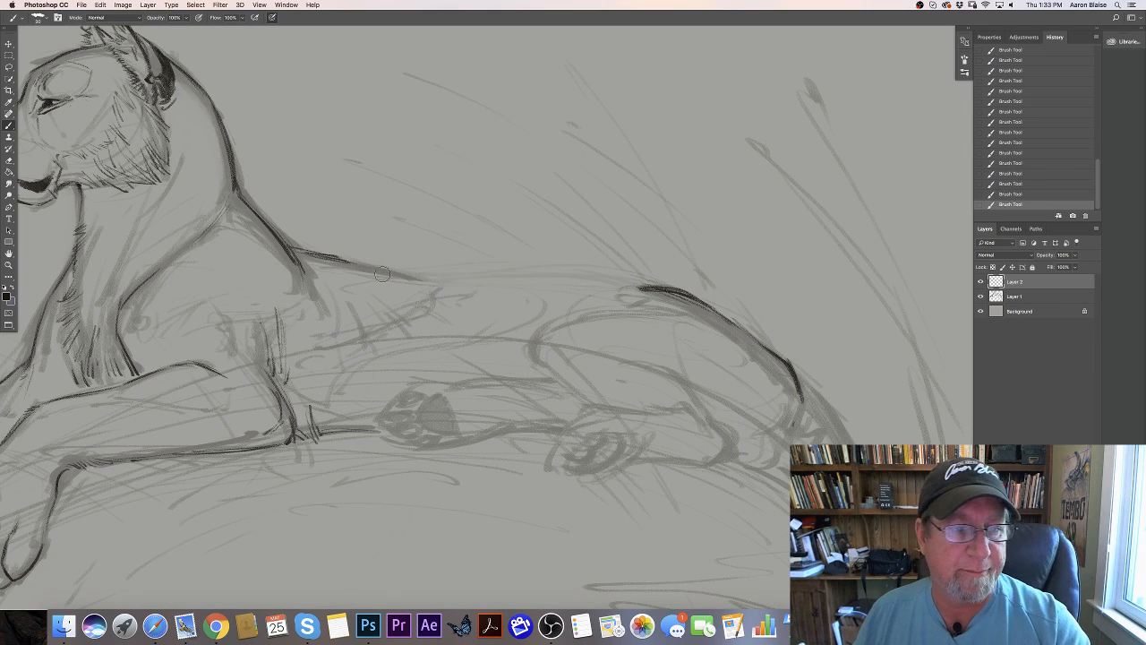
pyautogui.moveTo(382, 274); pyautogui.dragTo(324, 252)
# - Resketch a higher, straighter back line on Layer 1 from the shoulder across to the rump
pyautogui.click(1009, 298)
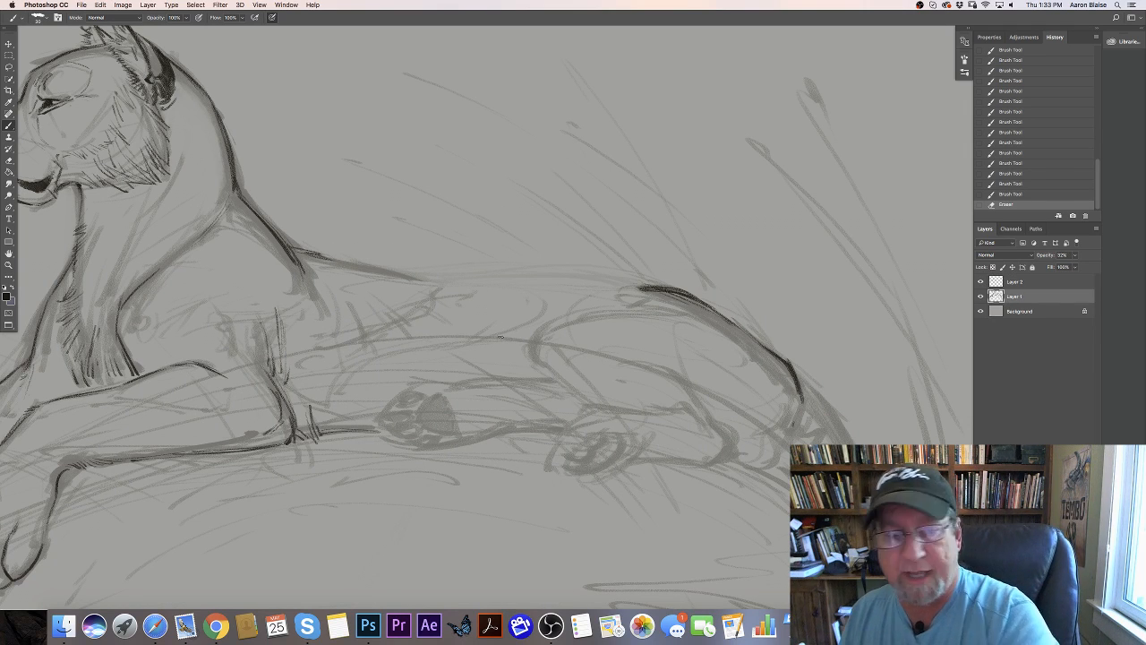
pyautogui.moveTo(280, 243); pyautogui.dragTo(304, 263)
pyautogui.moveTo(283, 243); pyautogui.dragTo(333, 260)
pyautogui.moveTo(313, 255); pyautogui.dragTo(365, 266)
pyautogui.moveTo(345, 261)
pyautogui.mouseDown()
pyautogui.moveTo(448, 276)
pyautogui.moveTo(613, 271)
pyautogui.mouseUp()
pyautogui.moveTo(537, 269); pyautogui.dragTo(640, 279)
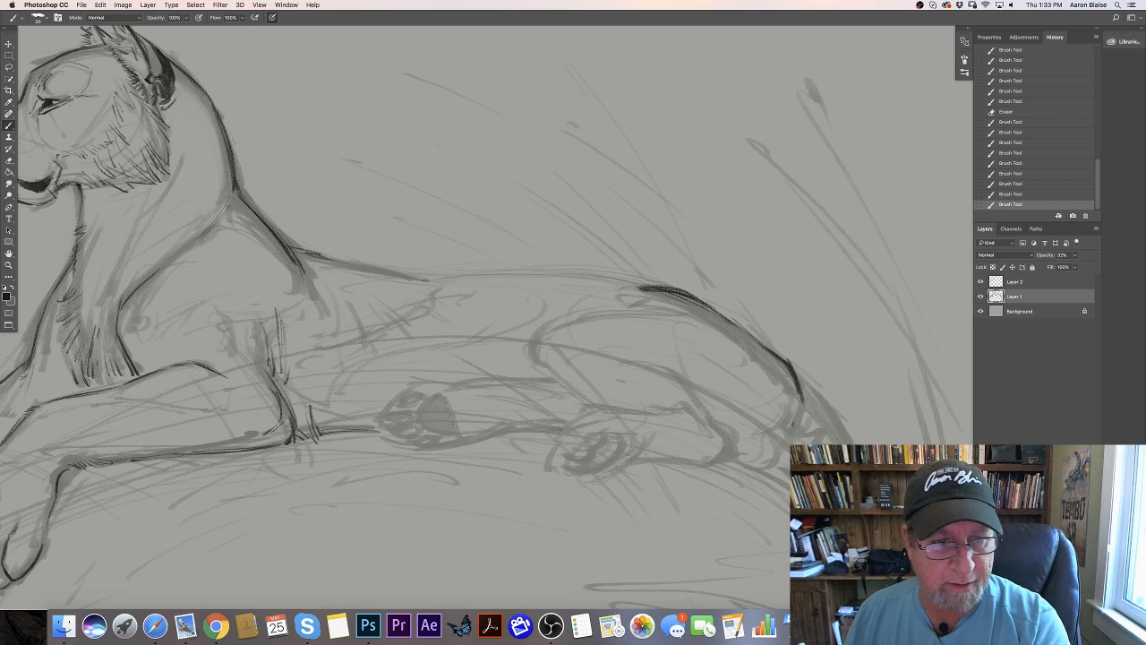
pyautogui.moveTo(573, 270); pyautogui.dragTo(662, 285)
pyautogui.moveTo(398, 272)
pyautogui.mouseDown()
pyautogui.moveTo(694, 293)
pyautogui.moveTo(722, 312)
pyautogui.mouseUp()
pyautogui.moveTo(667, 286); pyautogui.dragTo(743, 326)
pyautogui.moveTo(480, 271)
pyautogui.mouseDown()
pyautogui.moveTo(693, 294)
pyautogui.moveTo(771, 346)
pyautogui.mouseUp()
# - Trace the resketched back line on Layer 2 from behind the shoulder to the rump
pyautogui.click(1012, 282)
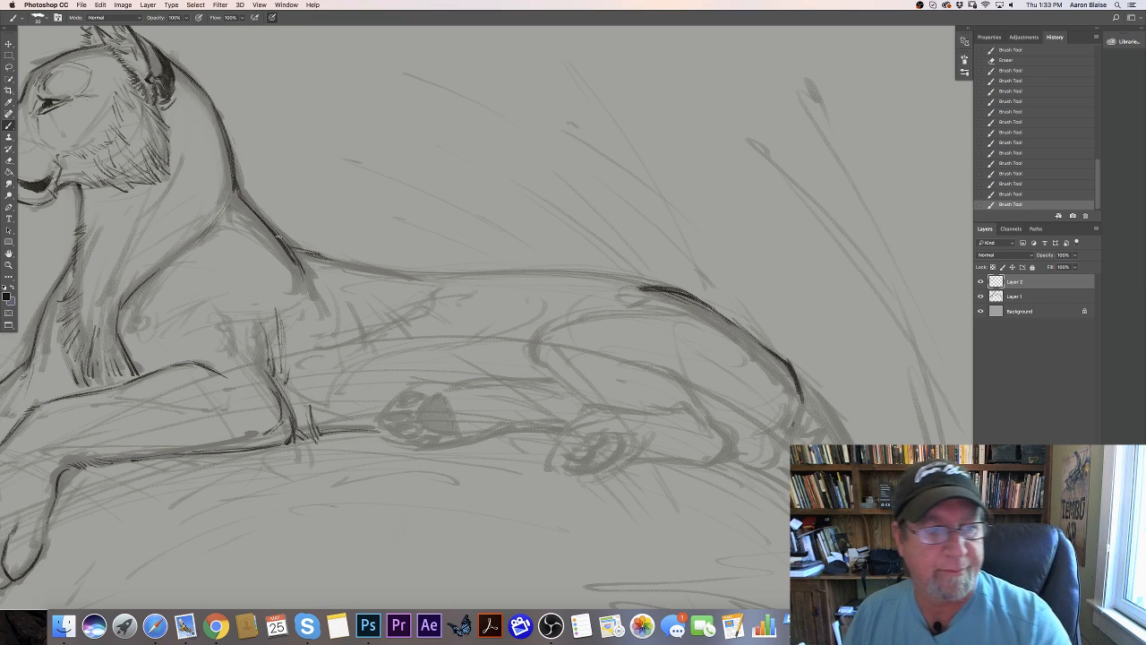
pyautogui.moveTo(279, 240)
pyautogui.mouseDown()
pyautogui.moveTo(431, 274)
pyautogui.moveTo(585, 277)
pyautogui.mouseUp()
pyautogui.moveTo(512, 275); pyautogui.dragTo(659, 287)
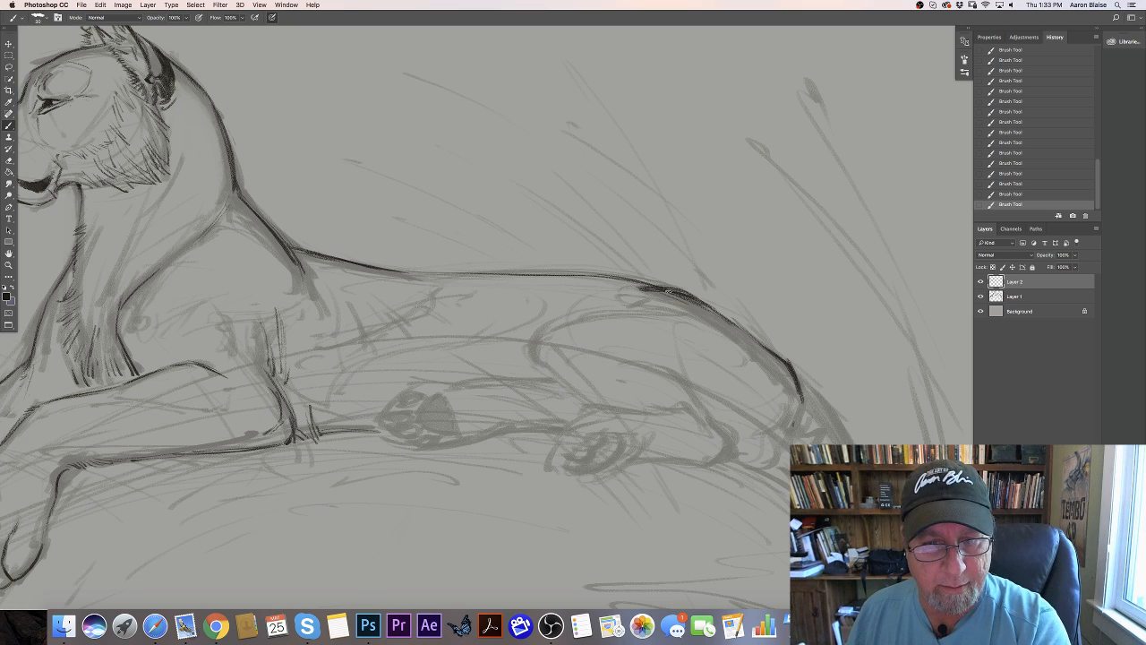
pyautogui.moveTo(566, 277); pyautogui.dragTo(645, 288)
pyautogui.moveTo(368, 269); pyautogui.dragTo(463, 275)
pyautogui.moveTo(381, 268)
pyautogui.mouseDown()
pyautogui.moveTo(650, 284)
pyautogui.moveTo(411, 273)
pyautogui.mouseUp()
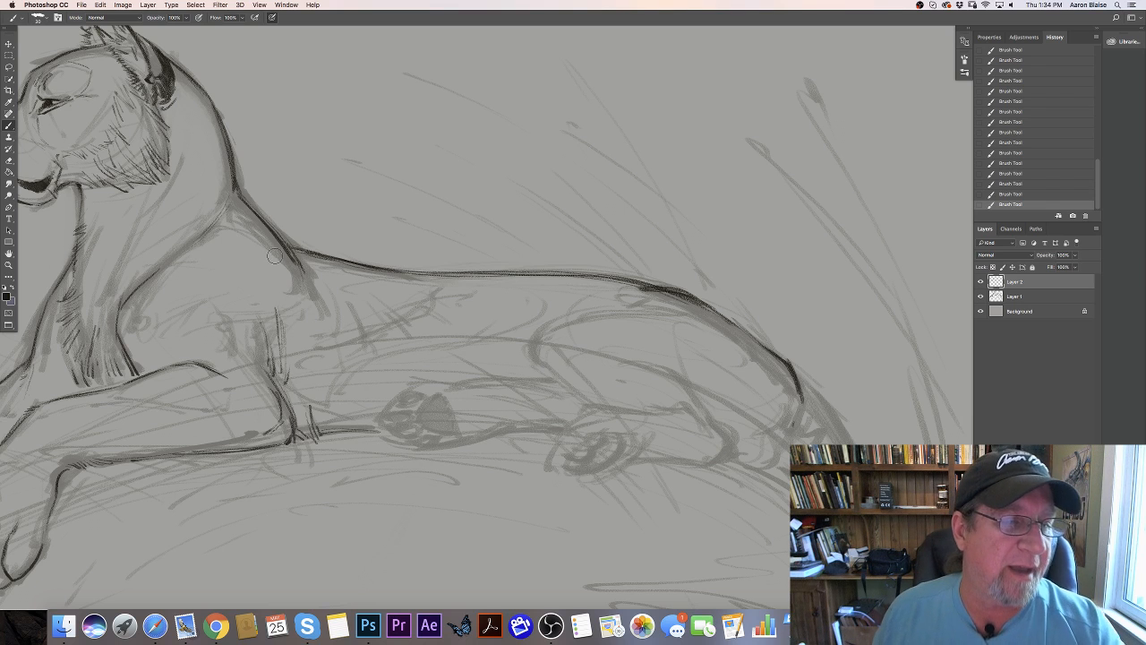
# - Clean up the line at the shoulder and darken the back contour from the shoulder over the rump
pyautogui.moveTo(287, 259)
pyautogui.mouseDown()
pyautogui.moveTo(275, 256)
pyautogui.moveTo(288, 244)
pyautogui.mouseUp()
pyautogui.moveTo(246, 200); pyautogui.dragTo(292, 246)
pyautogui.moveTo(269, 225); pyautogui.dragTo(314, 254)
pyautogui.moveTo(288, 244); pyautogui.dragTo(343, 261)
pyautogui.moveTo(314, 253); pyautogui.dragTo(429, 273)
pyautogui.moveTo(412, 271); pyautogui.dragTo(608, 277)
pyautogui.moveTo(582, 274)
pyautogui.mouseDown()
pyautogui.moveTo(667, 288)
pyautogui.moveTo(721, 314)
pyautogui.mouseUp()
pyautogui.moveTo(727, 321); pyautogui.dragTo(764, 350)
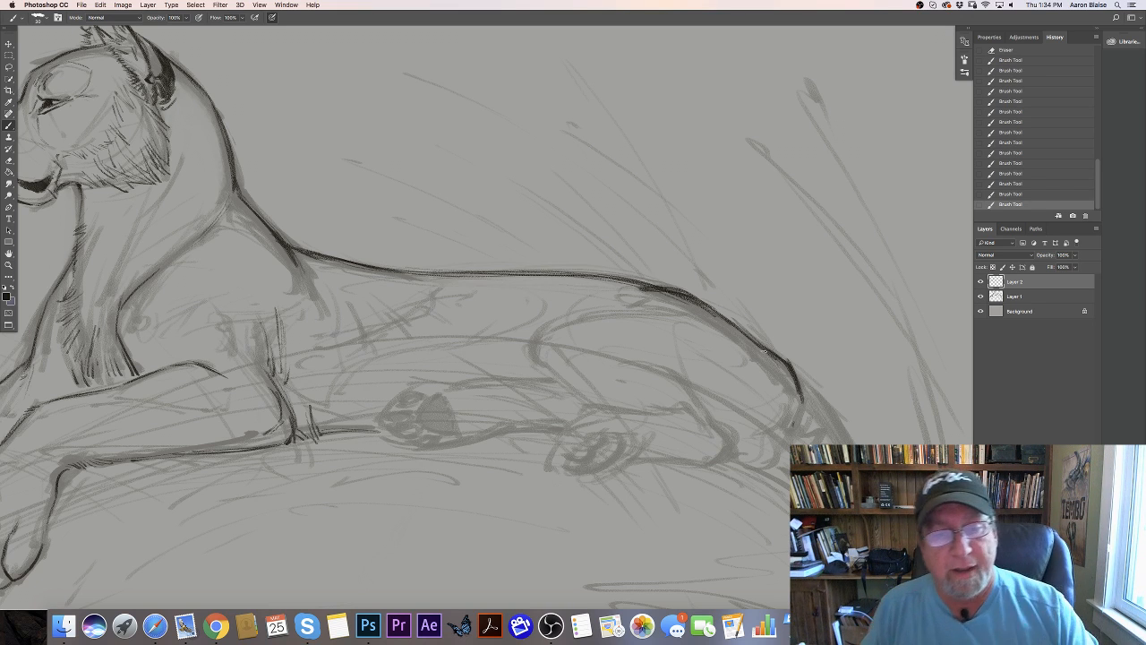
# - Trace the near hind leg from the hip around the knee, plus the rear leg line down to the heel
pyautogui.moveTo(707, 318)
pyautogui.mouseDown()
pyautogui.moveTo(613, 308)
pyautogui.moveTo(553, 323)
pyautogui.moveTo(581, 310)
pyautogui.moveTo(539, 331)
pyautogui.moveTo(542, 372)
pyautogui.mouseUp()
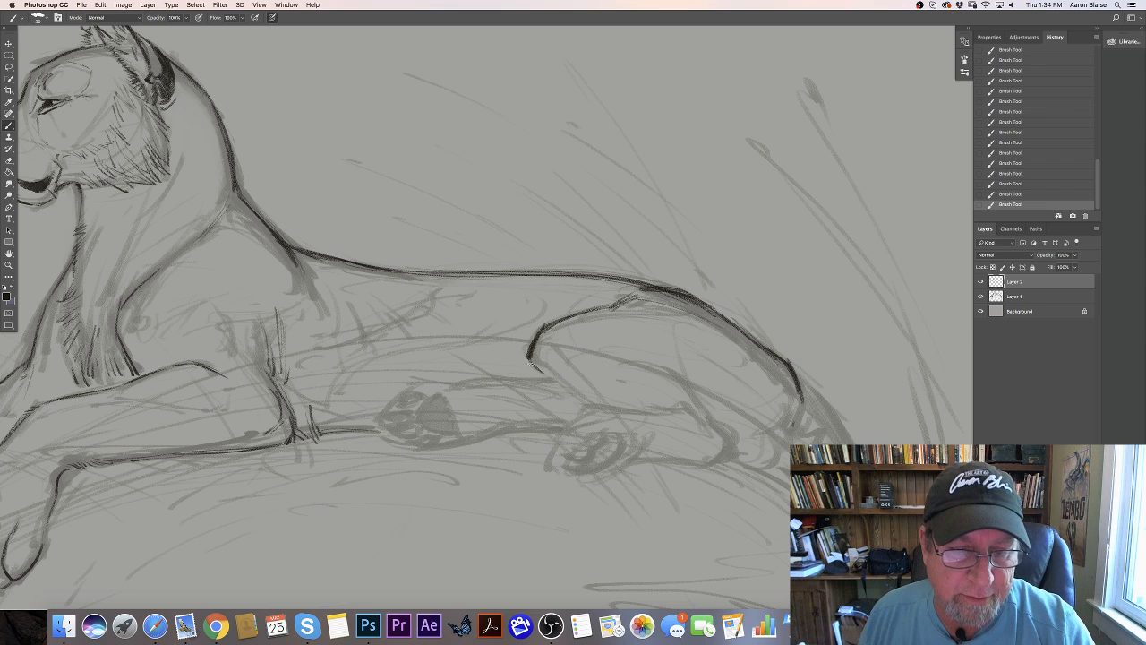
pyautogui.moveTo(642, 300); pyautogui.dragTo(553, 320)
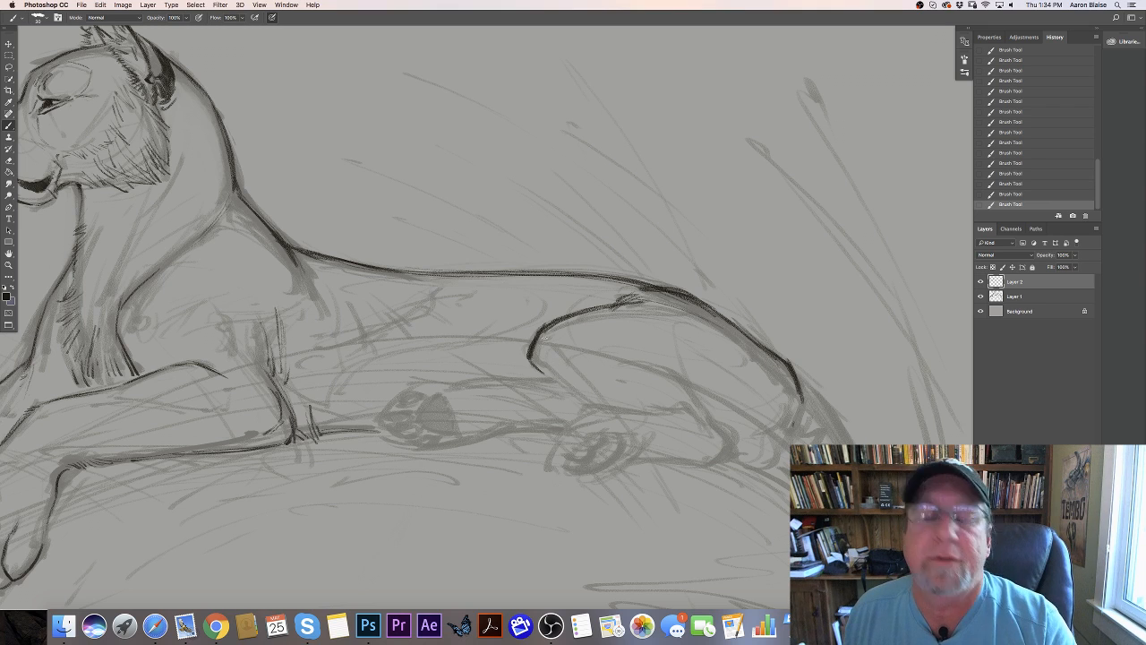
pyautogui.moveTo(535, 342)
pyautogui.mouseDown()
pyautogui.moveTo(574, 393)
pyautogui.moveTo(570, 377)
pyautogui.moveTo(560, 385)
pyautogui.moveTo(586, 407)
pyautogui.mouseUp()
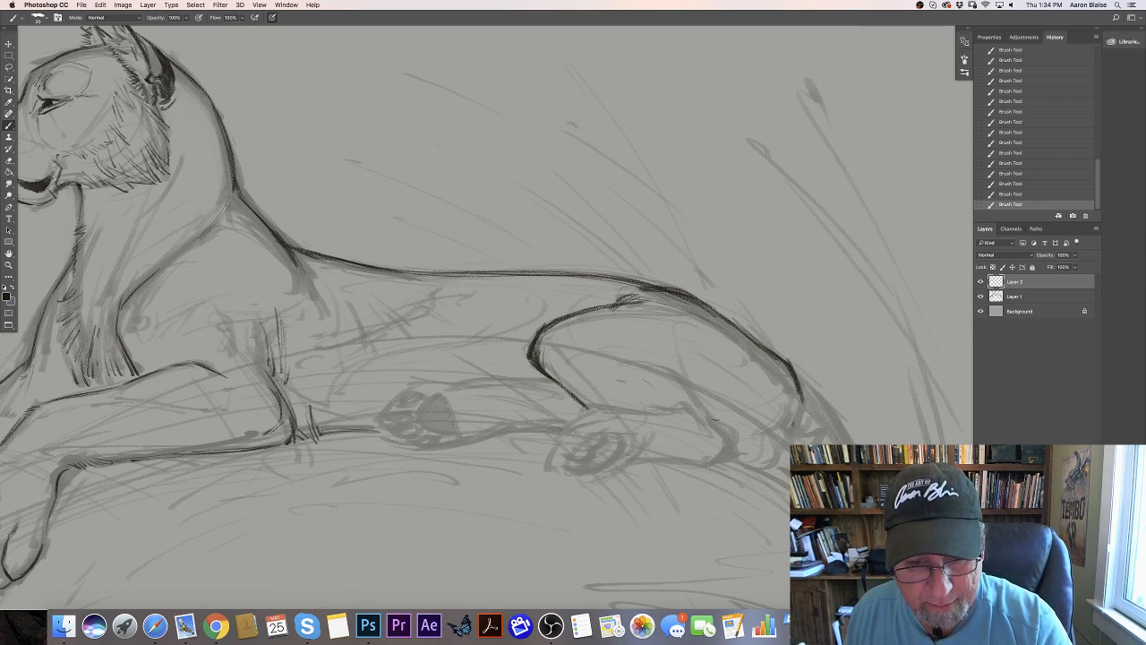
pyautogui.moveTo(695, 401)
pyautogui.mouseDown()
pyautogui.moveTo(735, 443)
pyautogui.moveTo(717, 465)
pyautogui.moveTo(721, 433)
pyautogui.moveTo(694, 398)
pyautogui.moveTo(662, 364)
pyautogui.moveTo(637, 372)
pyautogui.moveTo(693, 385)
pyautogui.mouseUp()
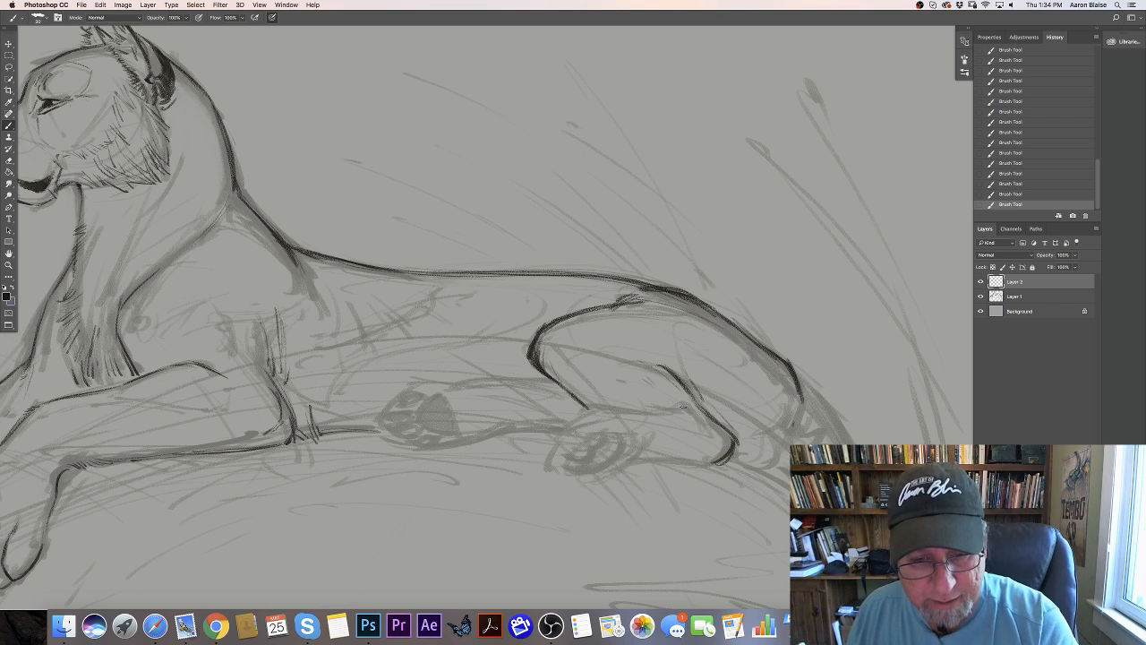
pyautogui.moveTo(680, 405)
pyautogui.mouseDown()
pyautogui.moveTo(710, 426)
pyautogui.moveTo(677, 421)
pyautogui.mouseUp()
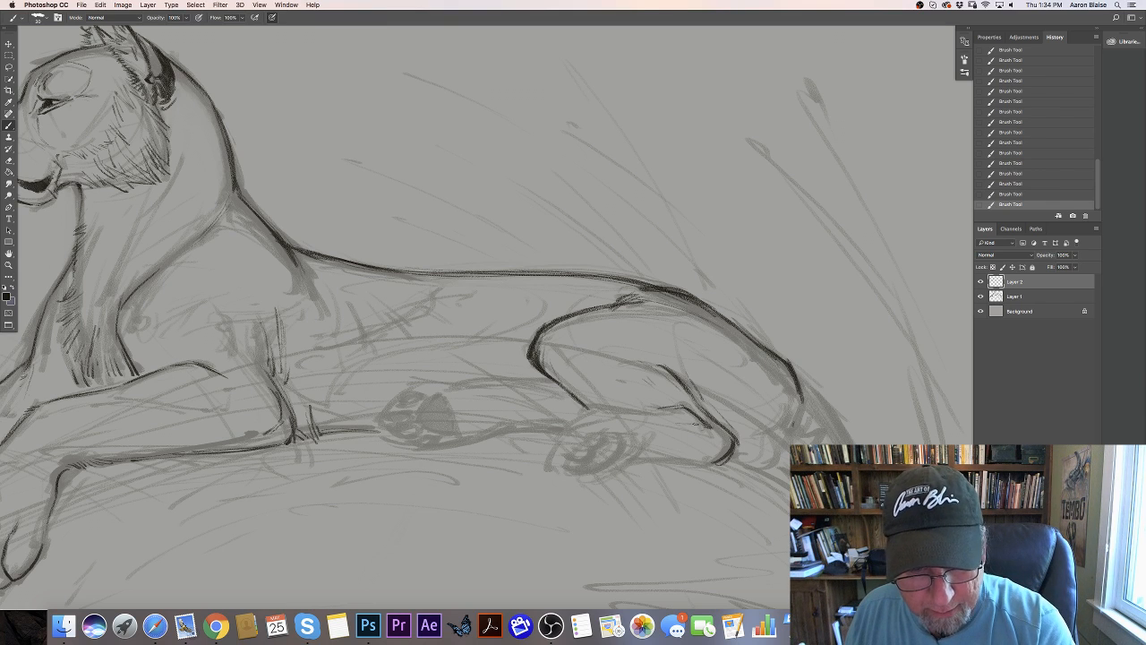
# - Outline the near hind paw with its toes and trace the underside of the foot to the heel
pyautogui.moveTo(598, 408)
pyautogui.mouseDown()
pyautogui.moveTo(660, 410)
pyautogui.moveTo(569, 421)
pyautogui.moveTo(566, 445)
pyautogui.moveTo(612, 434)
pyautogui.moveTo(595, 444)
pyautogui.moveTo(602, 465)
pyautogui.mouseUp()
pyautogui.moveTo(603, 466); pyautogui.dragTo(587, 470)
pyautogui.moveTo(632, 439); pyautogui.dragTo(587, 471)
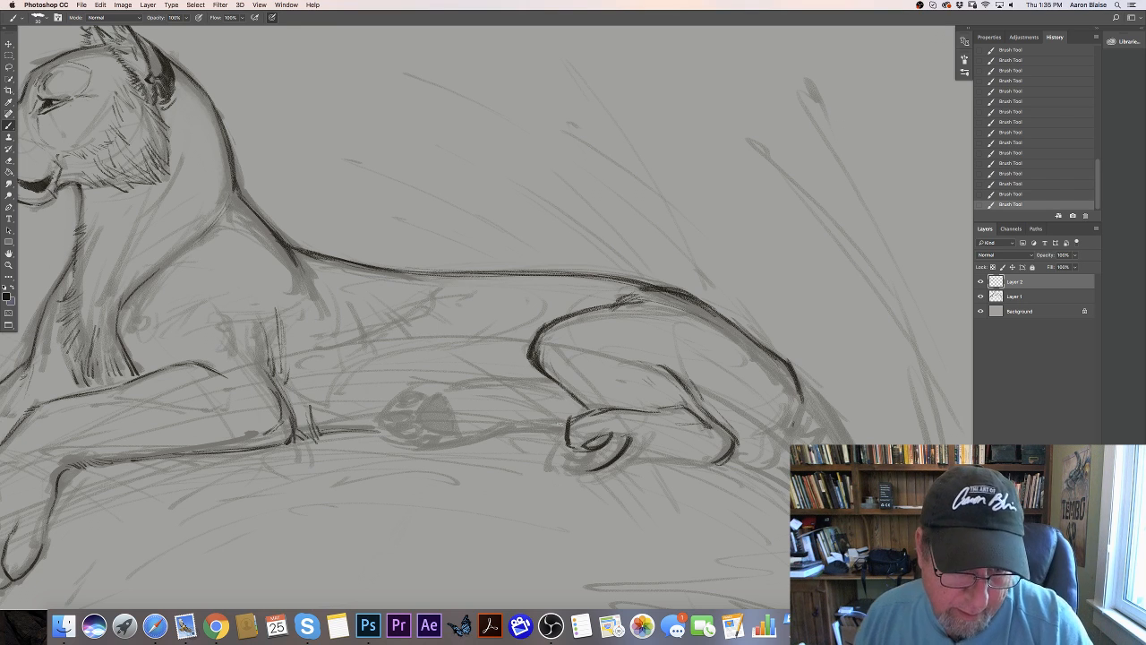
pyautogui.moveTo(567, 417)
pyautogui.mouseDown()
pyautogui.moveTo(548, 436)
pyautogui.moveTo(563, 462)
pyautogui.moveTo(574, 461)
pyautogui.moveTo(566, 456)
pyautogui.mouseUp()
pyautogui.moveTo(585, 449)
pyautogui.mouseDown()
pyautogui.moveTo(564, 457)
pyautogui.moveTo(564, 471)
pyautogui.moveTo(545, 452)
pyautogui.moveTo(554, 474)
pyautogui.mouseUp()
pyautogui.moveTo(544, 460)
pyautogui.mouseDown()
pyautogui.moveTo(564, 475)
pyautogui.moveTo(587, 467)
pyautogui.mouseUp()
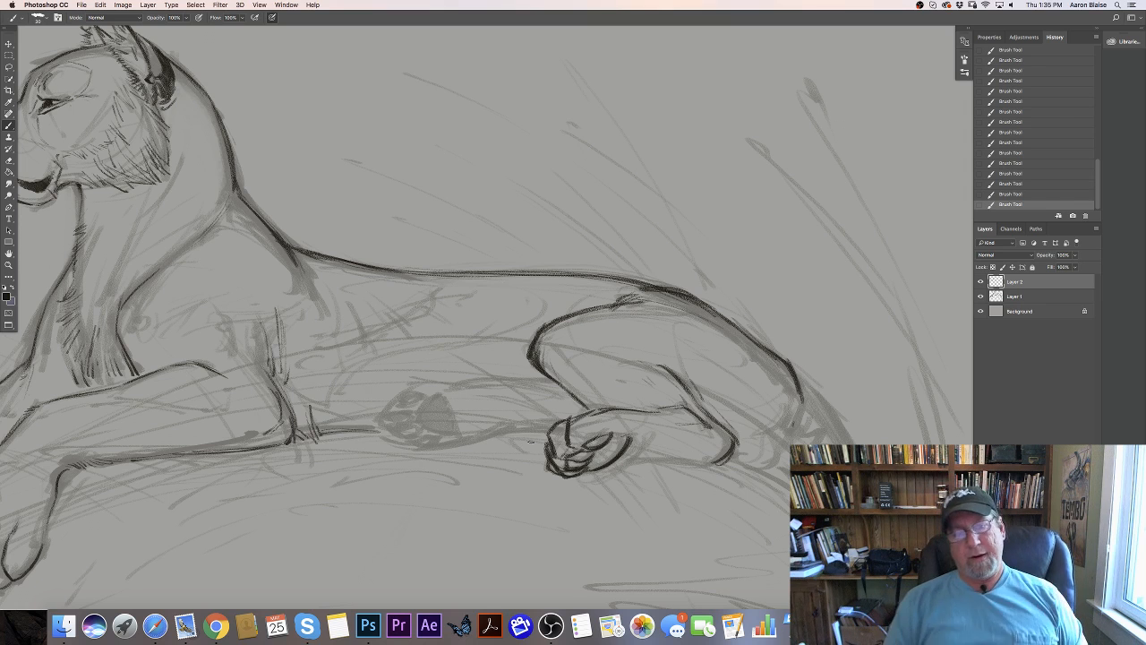
pyautogui.moveTo(613, 436)
pyautogui.mouseDown()
pyautogui.moveTo(713, 459)
pyautogui.moveTo(614, 464)
pyautogui.mouseUp()
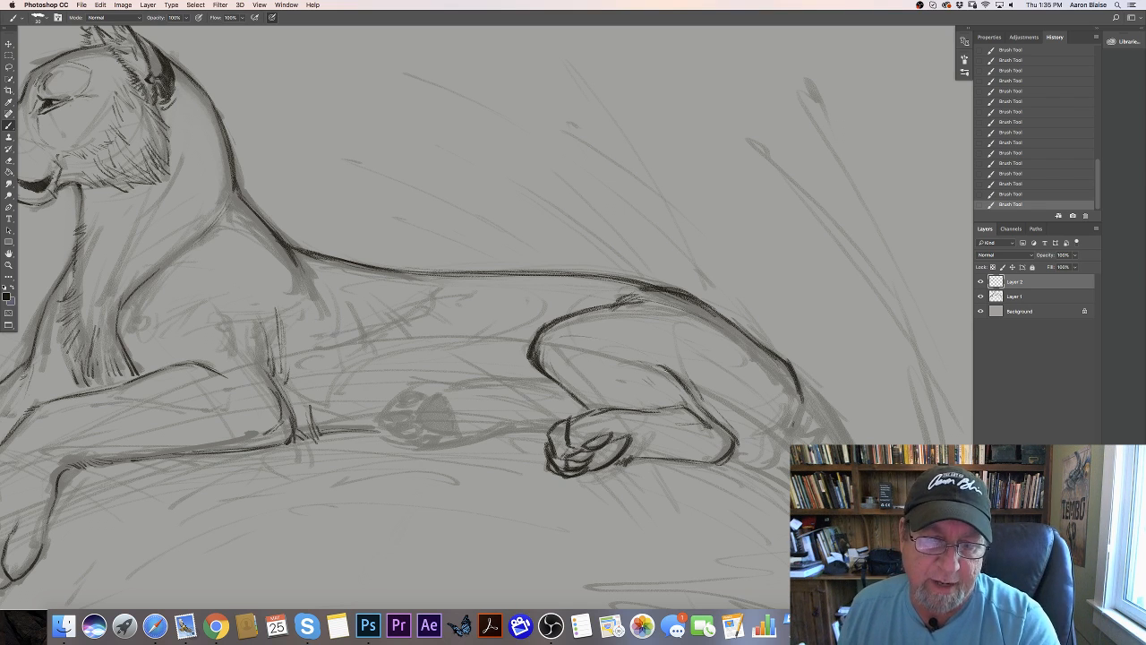
# - Add light form strokes inside the near thigh and darken the upper edge of the hind foot
pyautogui.moveTo(550, 335); pyautogui.dragTo(652, 350)
pyautogui.moveTo(584, 381); pyautogui.dragTo(617, 358)
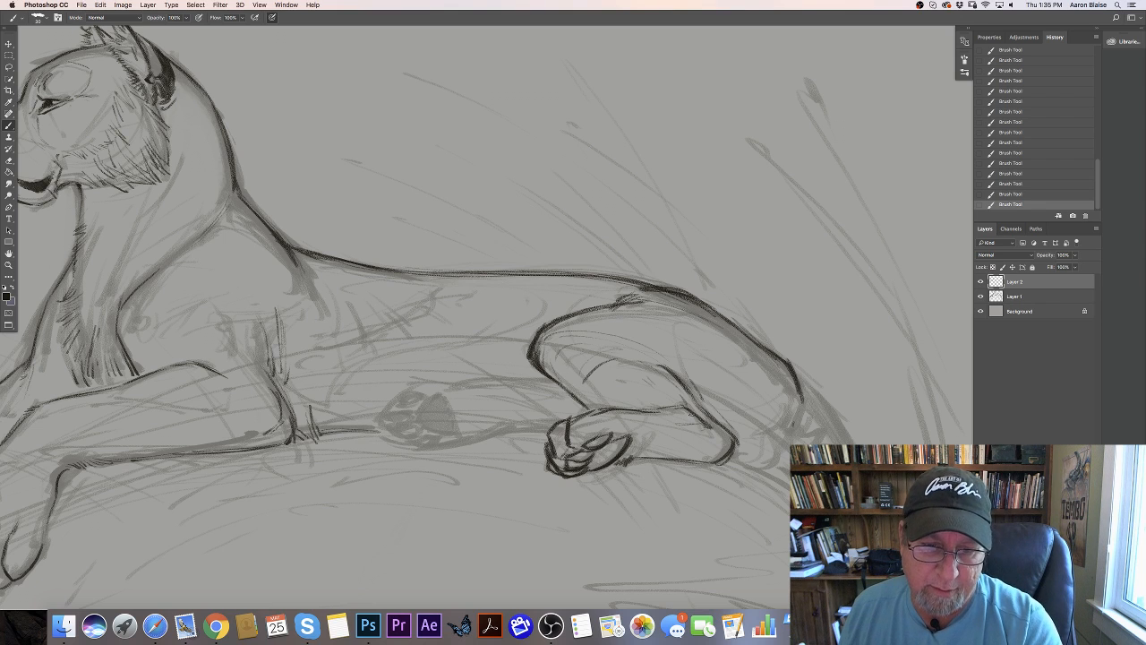
pyautogui.moveTo(626, 413)
pyautogui.mouseDown()
pyautogui.moveTo(695, 404)
pyautogui.moveTo(705, 434)
pyautogui.mouseUp()
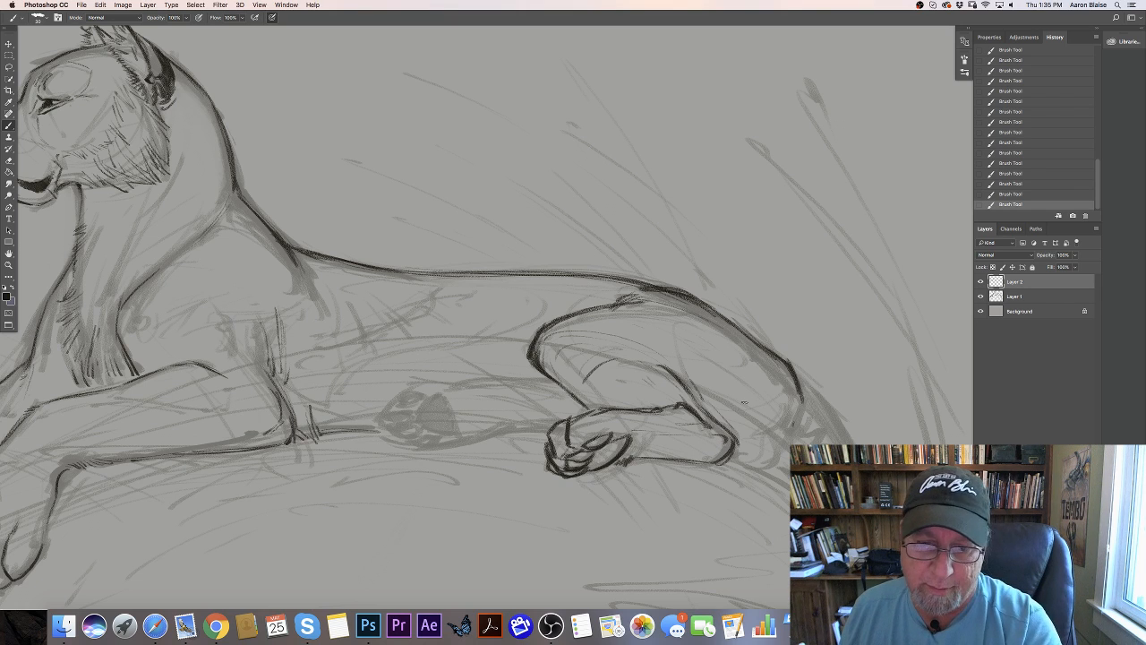
# - Draw curved fur strokes down the back of the haunch and trace the lines running back from the heel
pyautogui.moveTo(758, 391); pyautogui.dragTo(752, 415)
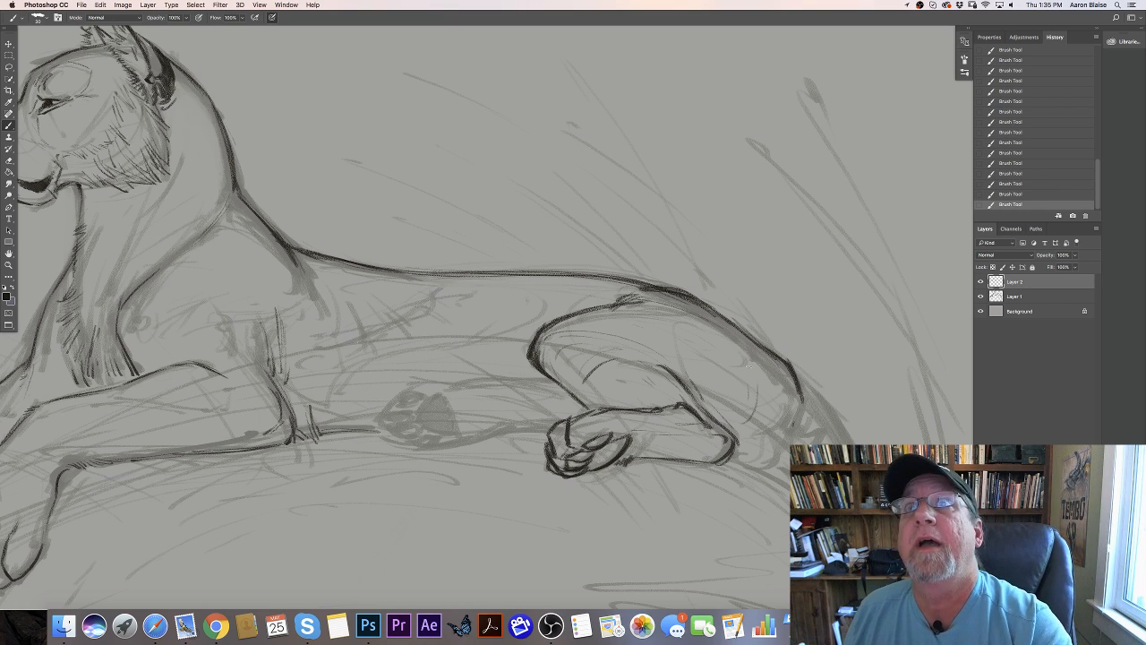
pyautogui.moveTo(768, 363); pyautogui.dragTo(737, 420)
pyautogui.moveTo(753, 343)
pyautogui.mouseDown()
pyautogui.moveTo(767, 400)
pyautogui.moveTo(757, 423)
pyautogui.moveTo(770, 436)
pyautogui.mouseUp()
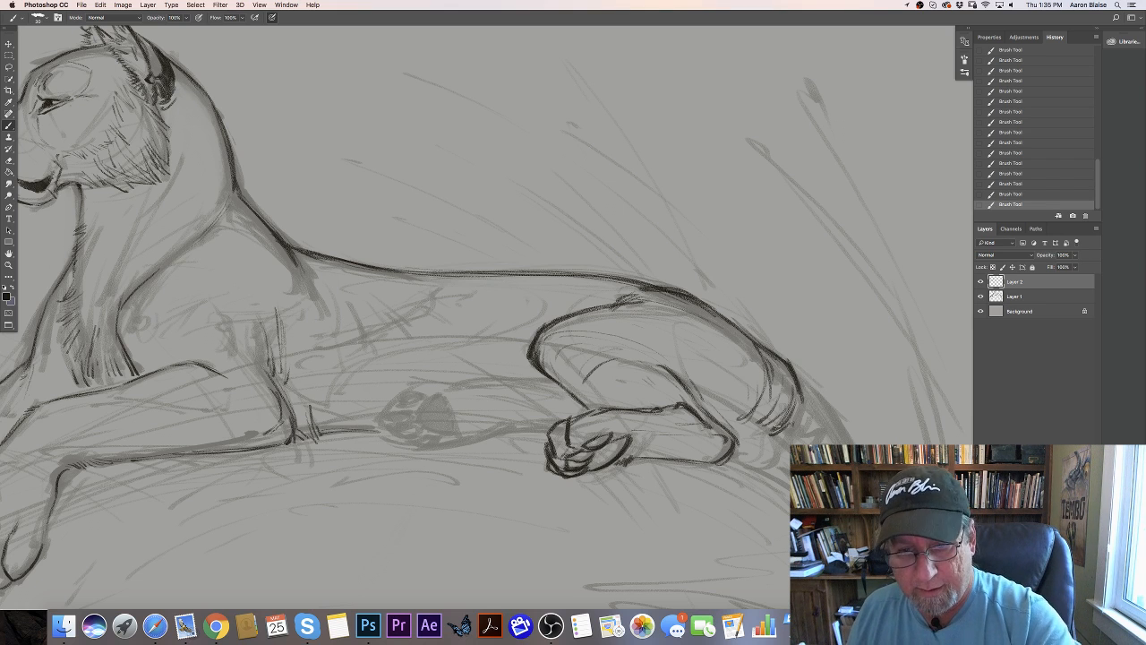
pyautogui.moveTo(716, 411)
pyautogui.mouseDown()
pyautogui.moveTo(772, 444)
pyautogui.moveTo(750, 451)
pyautogui.moveTo(750, 469)
pyautogui.moveTo(789, 488)
pyautogui.mouseUp()
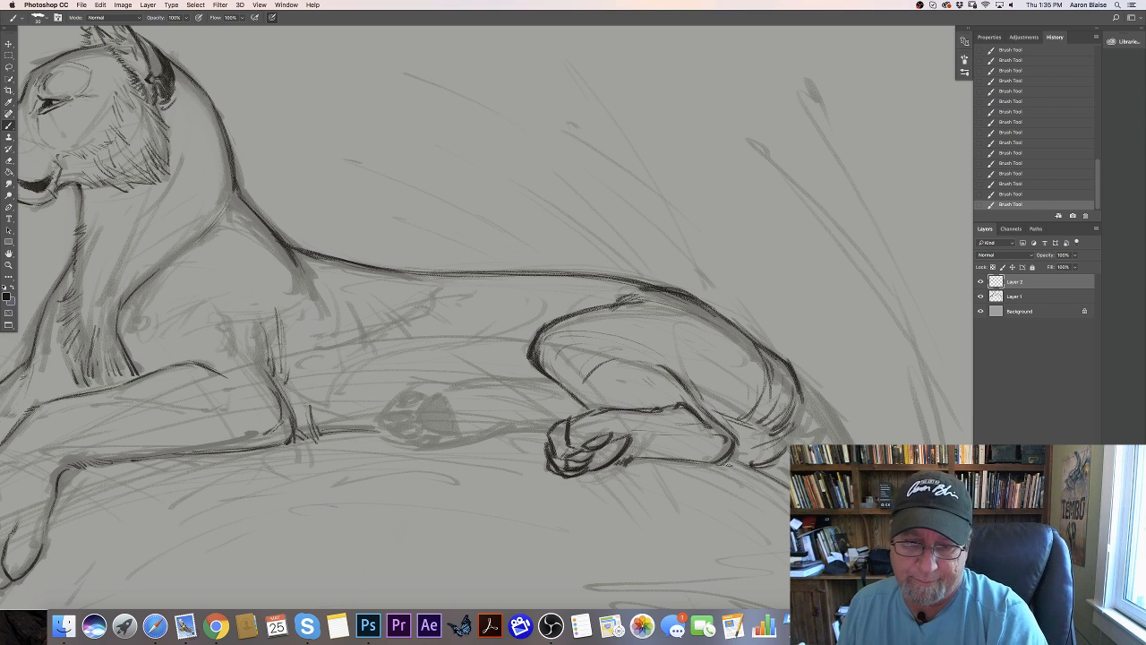
pyautogui.moveTo(730, 463); pyautogui.dragTo(789, 497)
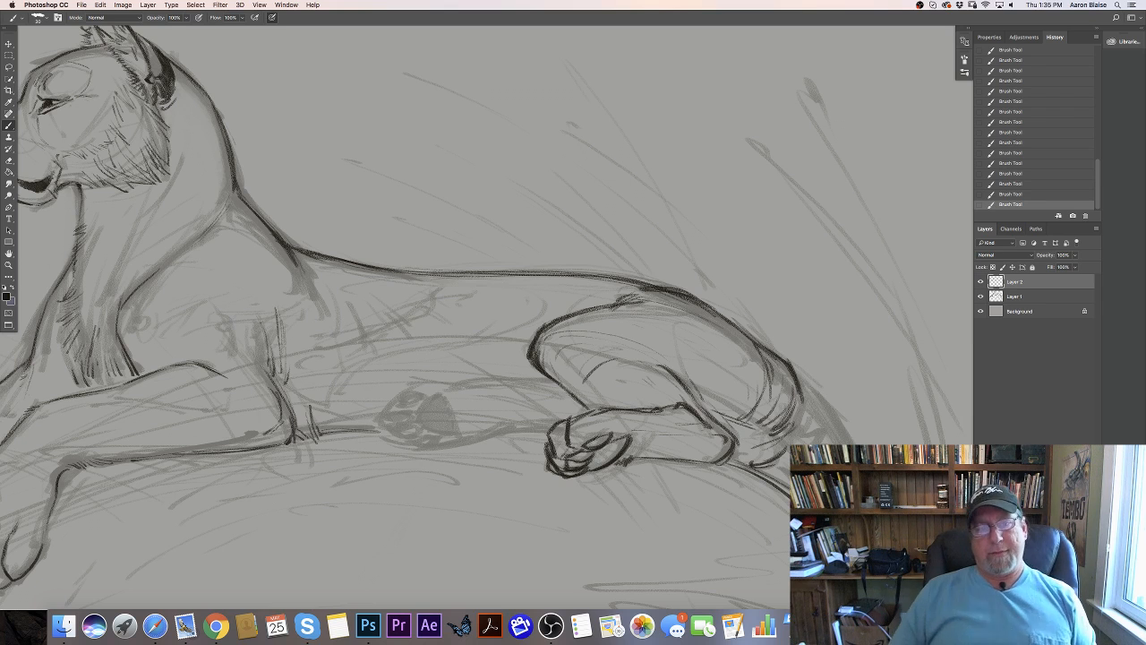
# - Trace the top edge of the far hind leg and outline the toe pads of its paw
pyautogui.moveTo(553, 383); pyautogui.dragTo(491, 376)
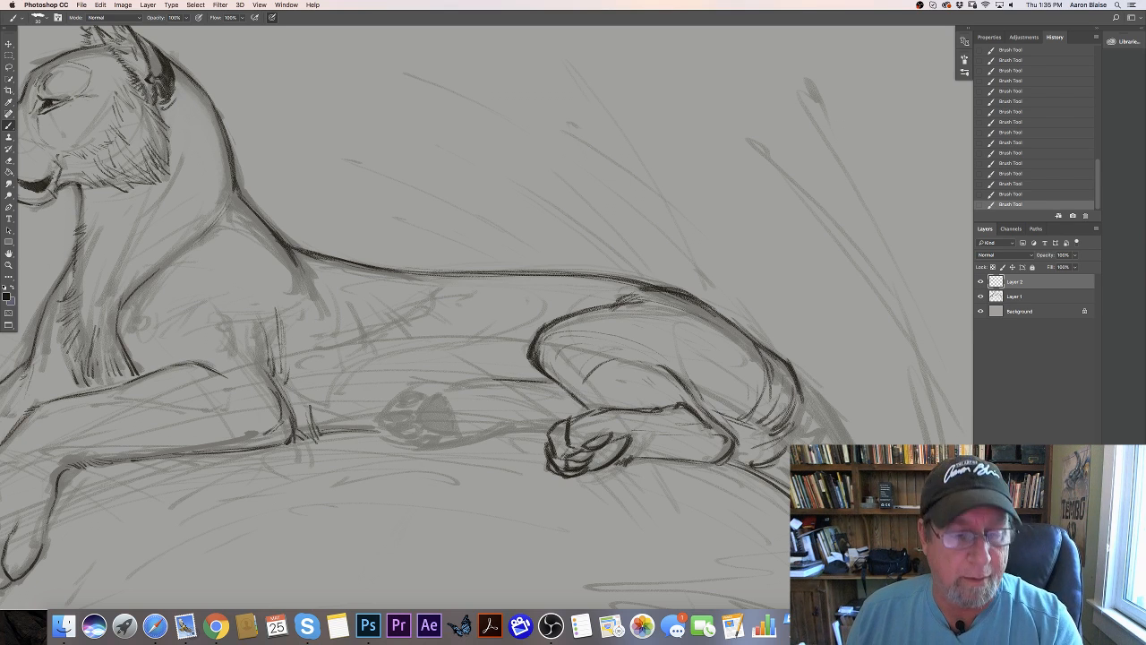
pyautogui.moveTo(518, 381); pyautogui.dragTo(433, 381)
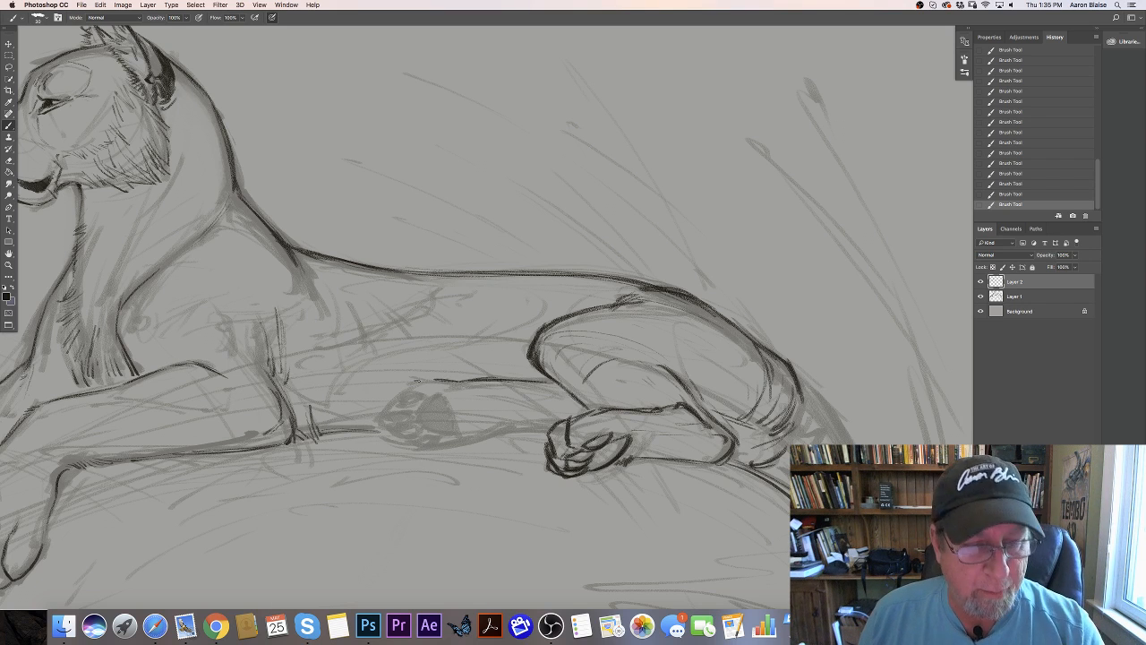
pyautogui.moveTo(427, 386)
pyautogui.mouseDown()
pyautogui.moveTo(417, 401)
pyautogui.moveTo(407, 386)
pyautogui.moveTo(400, 406)
pyautogui.moveTo(417, 403)
pyautogui.moveTo(384, 421)
pyautogui.moveTo(404, 422)
pyautogui.moveTo(384, 415)
pyautogui.moveTo(412, 424)
pyautogui.moveTo(406, 438)
pyautogui.moveTo(422, 428)
pyautogui.moveTo(414, 423)
pyautogui.mouseUp()
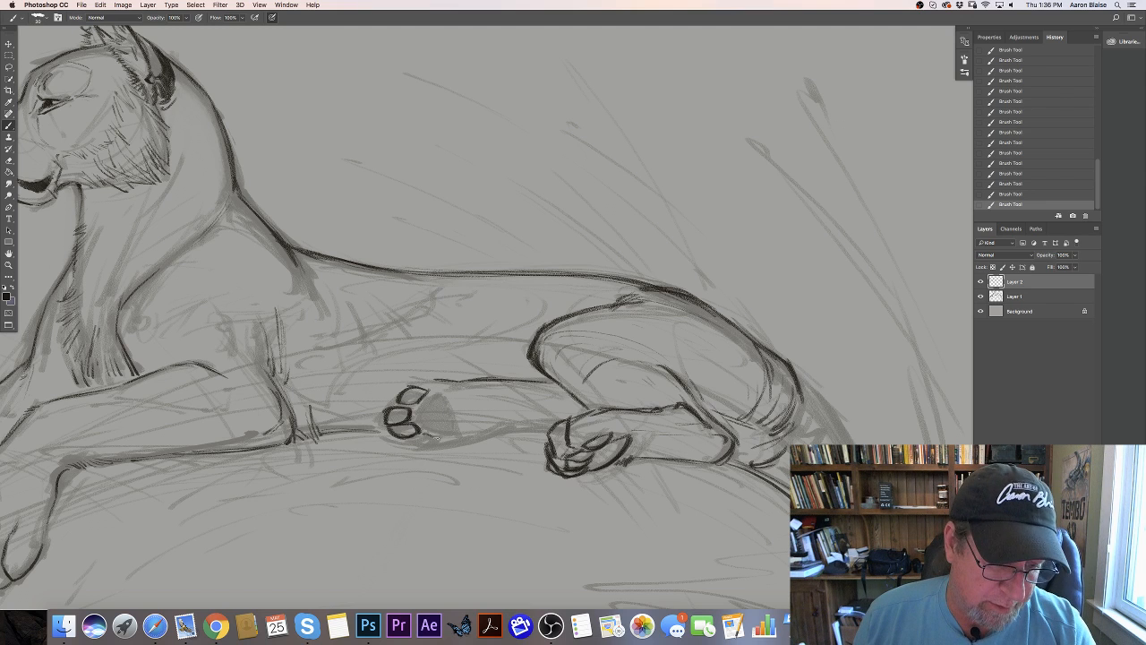
pyautogui.moveTo(438, 438)
pyautogui.mouseDown()
pyautogui.moveTo(420, 433)
pyautogui.moveTo(412, 440)
pyautogui.moveTo(433, 447)
pyautogui.moveTo(414, 451)
pyautogui.mouseUp()
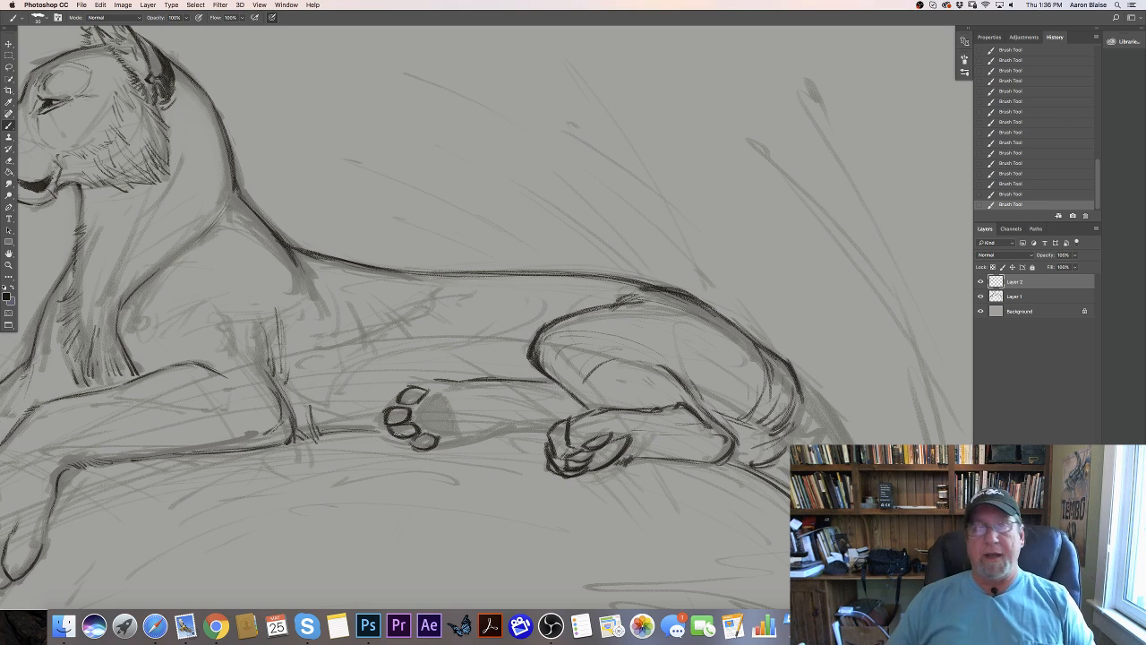
# - Outline the far hind paw's main pad and outer contour, with short fur strokes behind the pad
pyautogui.moveTo(421, 428)
pyautogui.mouseDown()
pyautogui.moveTo(416, 404)
pyautogui.moveTo(433, 394)
pyautogui.mouseUp()
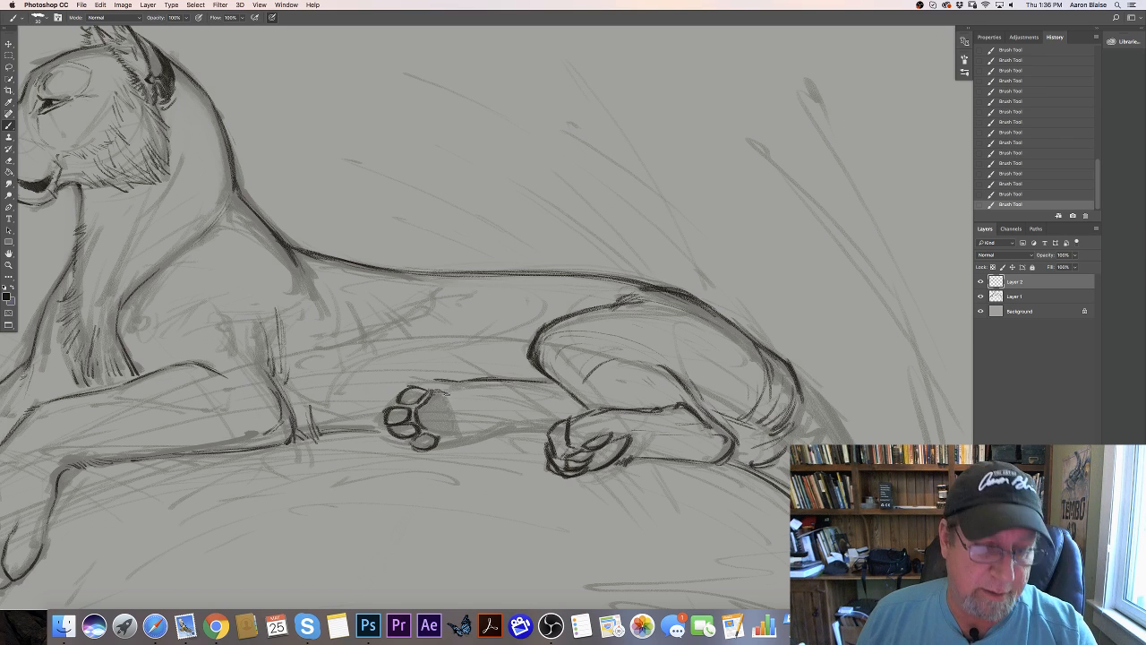
pyautogui.moveTo(444, 394)
pyautogui.mouseDown()
pyautogui.moveTo(463, 434)
pyautogui.moveTo(421, 429)
pyautogui.mouseUp()
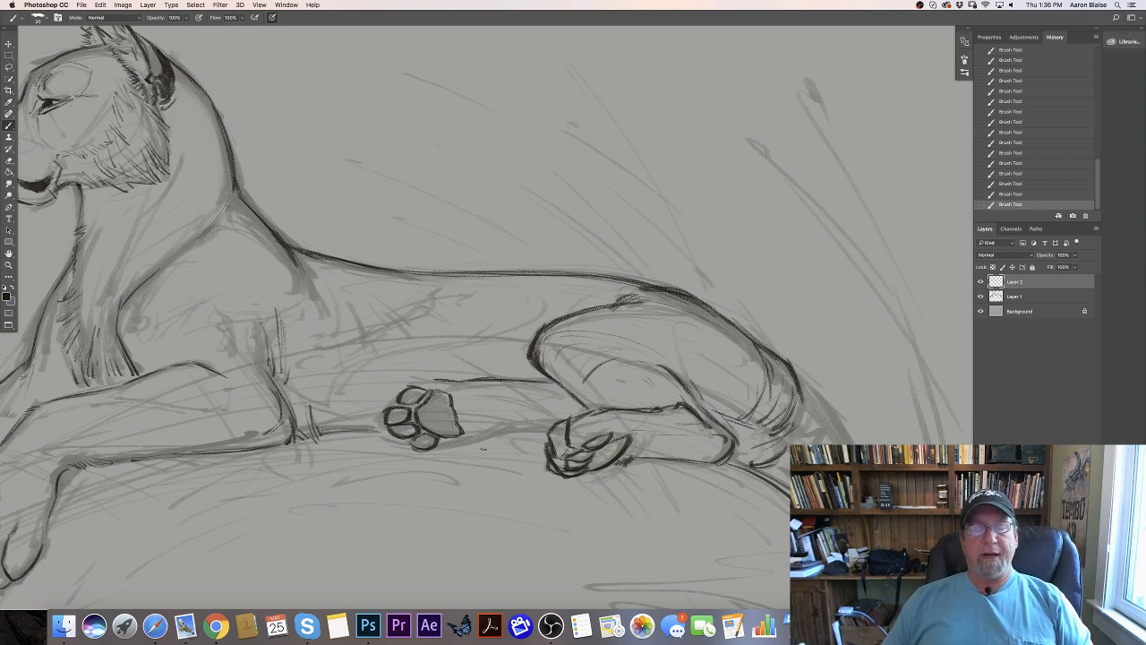
pyautogui.moveTo(460, 417)
pyautogui.mouseDown()
pyautogui.moveTo(467, 435)
pyautogui.moveTo(500, 420)
pyautogui.mouseUp()
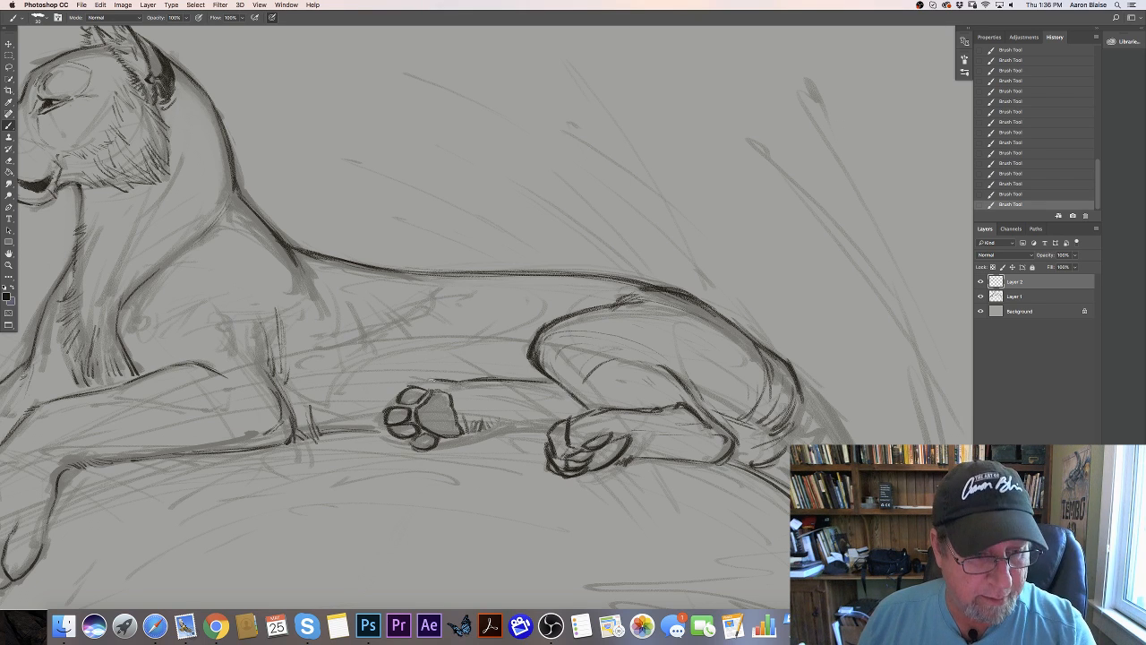
pyautogui.moveTo(451, 380)
pyautogui.mouseDown()
pyautogui.moveTo(391, 399)
pyautogui.moveTo(376, 426)
pyautogui.moveTo(405, 445)
pyautogui.mouseUp()
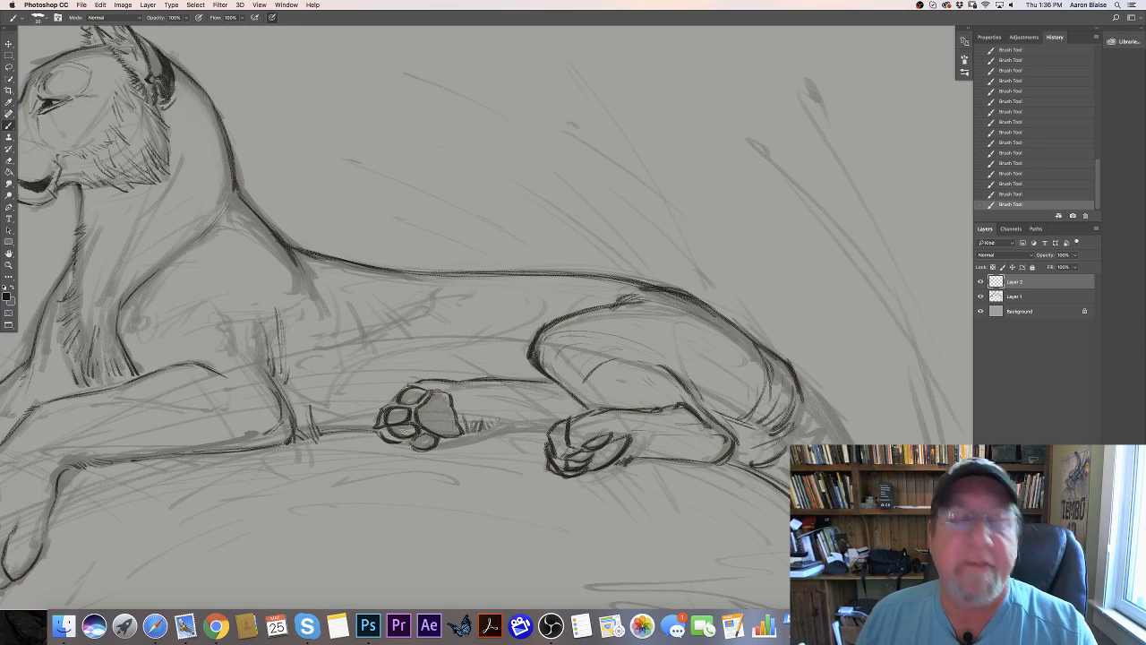
# - Darken the underside contour of the far hind paw and shade its toe pads and main pad
pyautogui.moveTo(389, 439)
pyautogui.mouseDown()
pyautogui.moveTo(426, 453)
pyautogui.moveTo(415, 439)
pyautogui.moveTo(430, 452)
pyautogui.moveTo(474, 441)
pyautogui.mouseUp()
pyautogui.moveTo(425, 451)
pyautogui.mouseDown()
pyautogui.moveTo(539, 427)
pyautogui.moveTo(521, 433)
pyautogui.mouseUp()
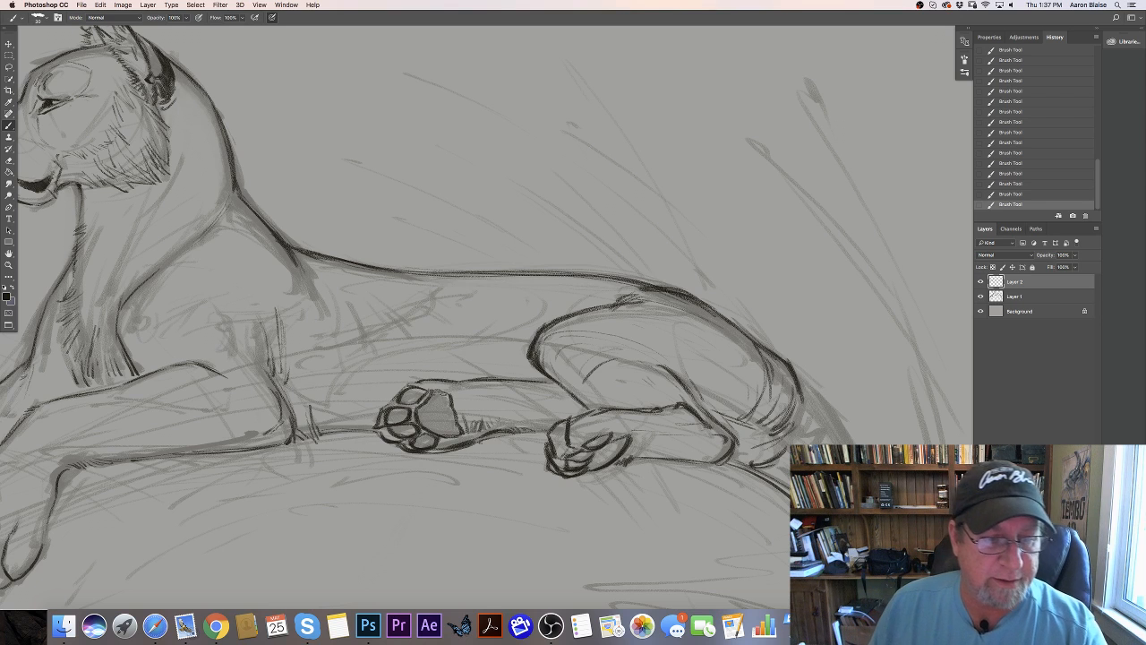
pyautogui.moveTo(431, 390)
pyautogui.mouseDown()
pyautogui.moveTo(453, 396)
pyautogui.moveTo(407, 396)
pyautogui.moveTo(385, 426)
pyautogui.mouseUp()
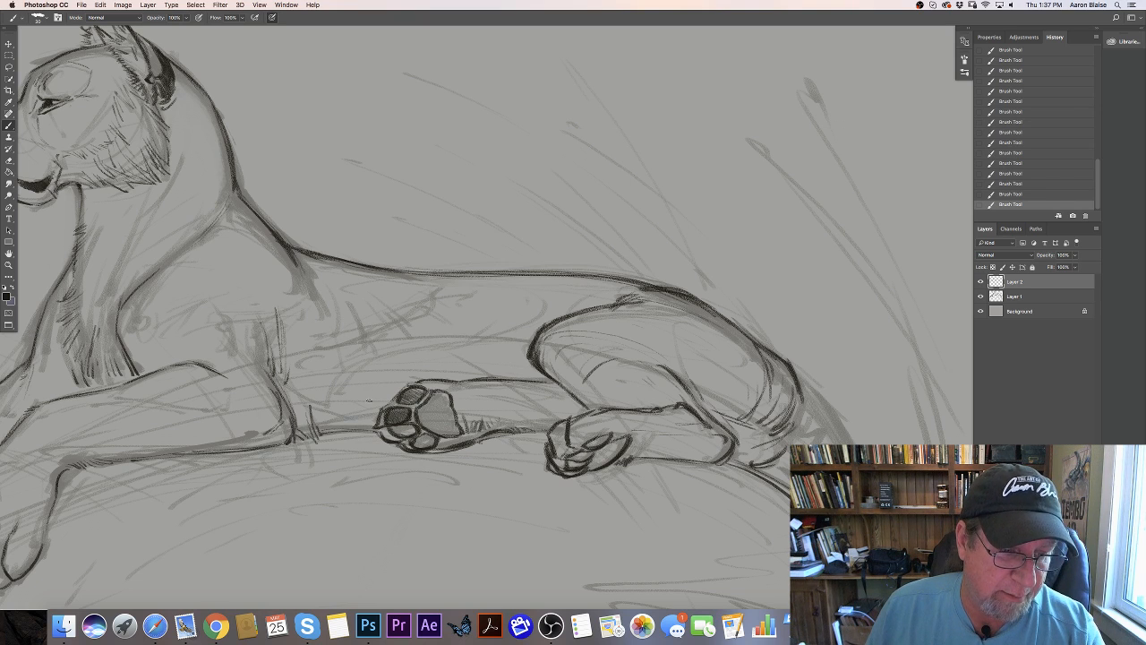
pyautogui.moveTo(423, 389)
pyautogui.mouseDown()
pyautogui.moveTo(406, 400)
pyautogui.moveTo(404, 431)
pyautogui.moveTo(388, 436)
pyautogui.moveTo(420, 441)
pyautogui.moveTo(409, 449)
pyautogui.mouseUp()
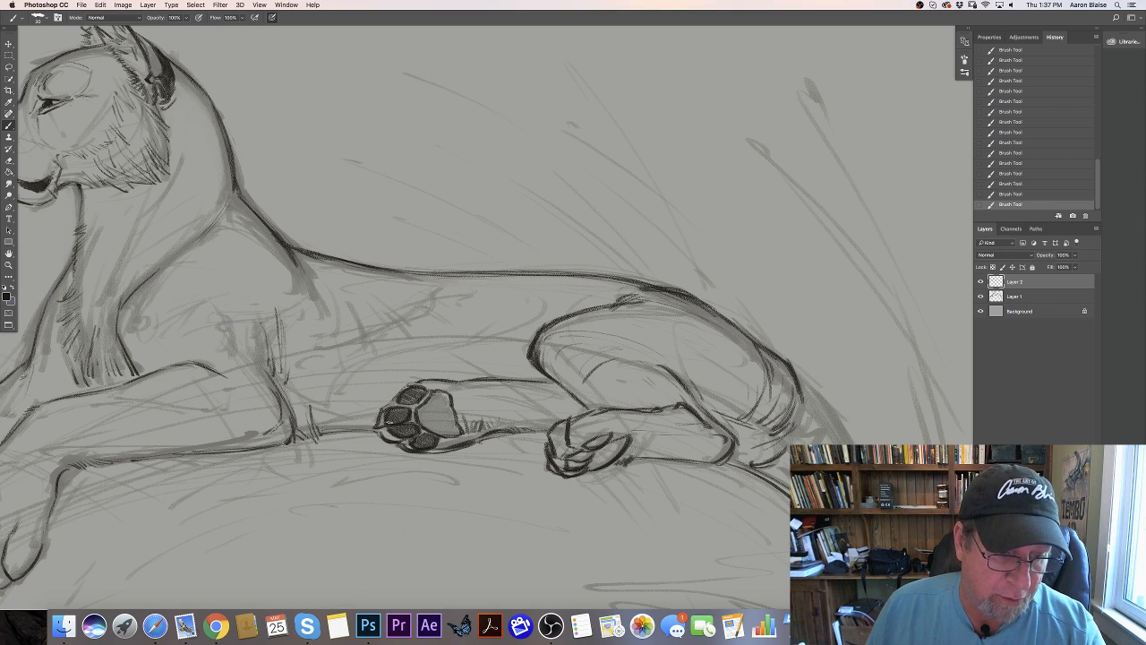
pyautogui.moveTo(448, 391)
pyautogui.mouseDown()
pyautogui.moveTo(414, 435)
pyautogui.moveTo(450, 435)
pyautogui.mouseUp()
pyautogui.moveTo(454, 409)
pyautogui.mouseDown()
pyautogui.moveTo(441, 414)
pyautogui.moveTo(458, 421)
pyautogui.moveTo(449, 435)
pyautogui.moveTo(435, 432)
pyautogui.mouseUp()
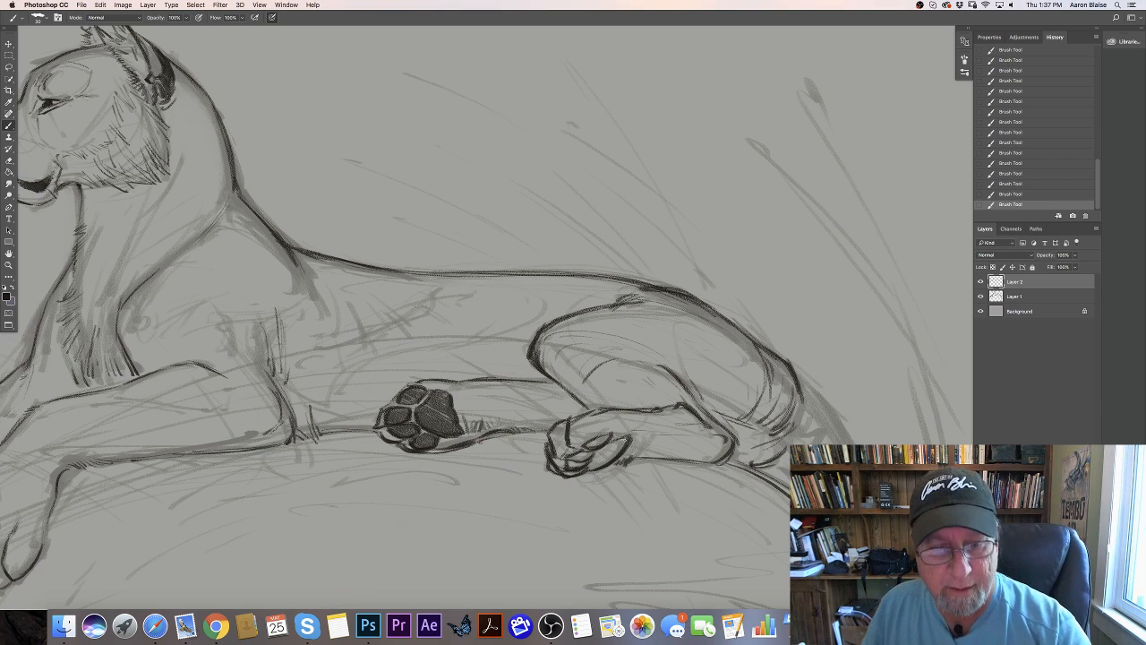
# - Shade the near hind paw's pads, darken its toe contours and add short fur strokes behind the main pad
pyautogui.moveTo(622, 451)
pyautogui.mouseDown()
pyautogui.moveTo(599, 440)
pyautogui.moveTo(586, 450)
pyautogui.mouseUp()
pyautogui.moveTo(617, 446)
pyautogui.mouseDown()
pyautogui.moveTo(568, 466)
pyautogui.moveTo(598, 464)
pyautogui.moveTo(584, 471)
pyautogui.moveTo(618, 444)
pyautogui.mouseUp()
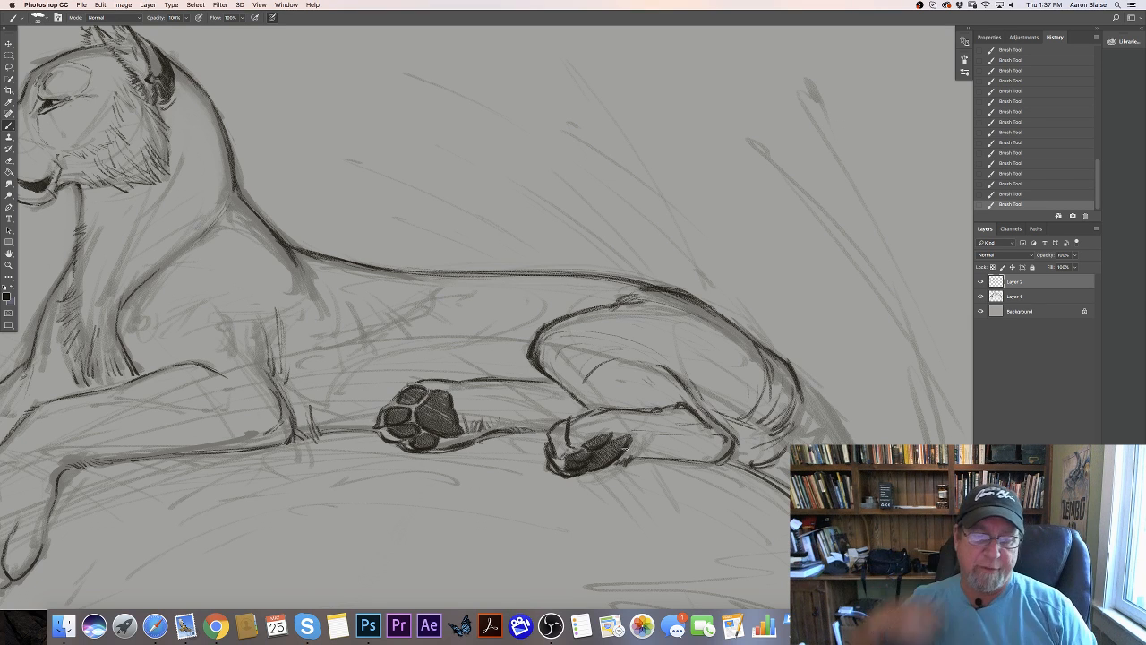
pyautogui.moveTo(571, 423); pyautogui.dragTo(555, 460)
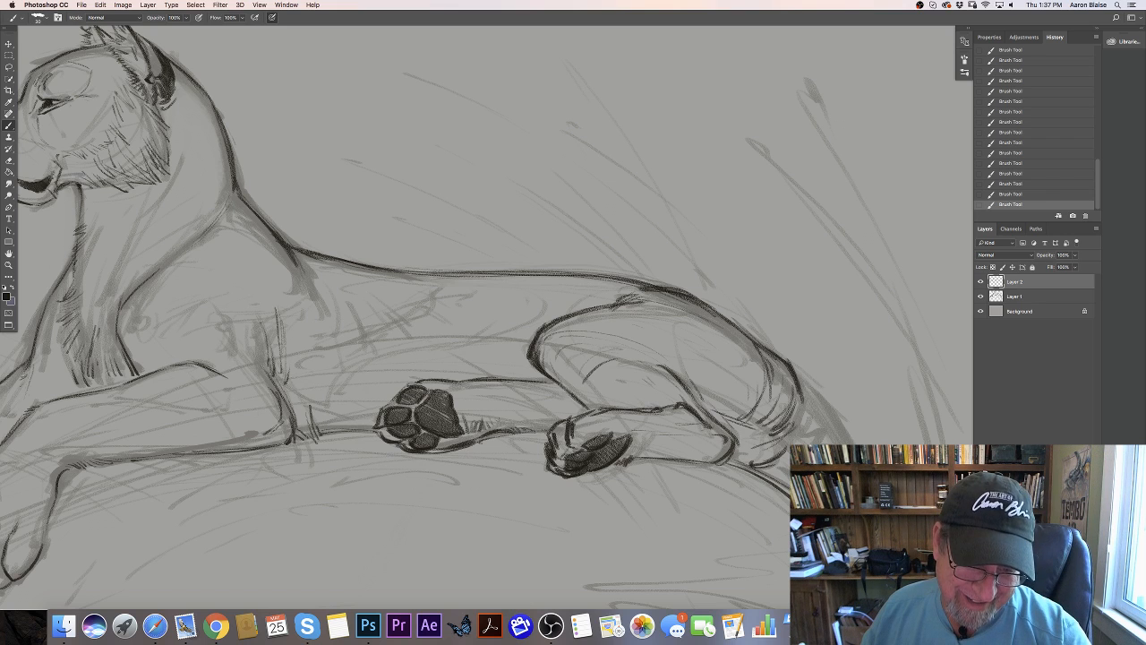
pyautogui.moveTo(620, 446); pyautogui.dragTo(634, 458)
pyautogui.moveTo(624, 442); pyautogui.dragTo(641, 460)
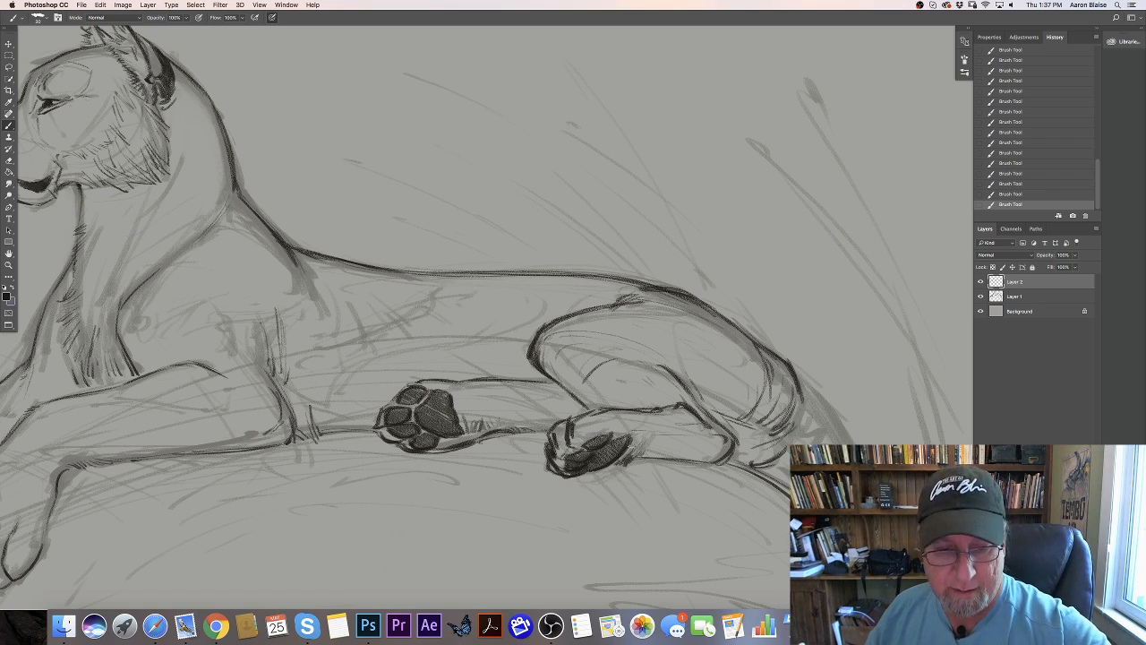
# - Shade the underside of the near hind foot with hatching strokes from the paw back to the heel
pyautogui.moveTo(628, 441); pyautogui.dragTo(636, 448)
pyautogui.moveTo(632, 424); pyautogui.dragTo(658, 459)
pyautogui.moveTo(661, 439); pyautogui.dragTo(679, 457)
pyautogui.moveTo(676, 432)
pyautogui.mouseDown()
pyautogui.moveTo(691, 455)
pyautogui.moveTo(702, 437)
pyautogui.moveTo(730, 437)
pyautogui.mouseUp()
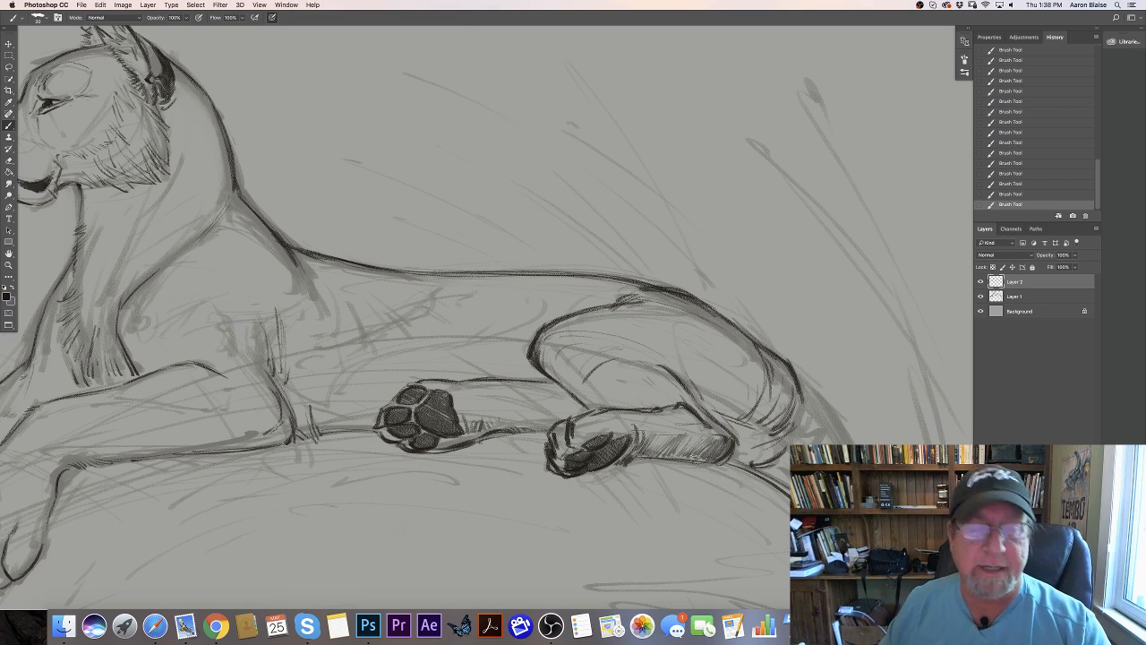
# - Add form strokes along the far hind leg and darken the belly line and the front leg's elbow
pyautogui.moveTo(438, 392)
pyautogui.mouseDown()
pyautogui.moveTo(553, 385)
pyautogui.moveTo(562, 419)
pyautogui.mouseUp()
pyautogui.moveTo(477, 388); pyautogui.dragTo(510, 384)
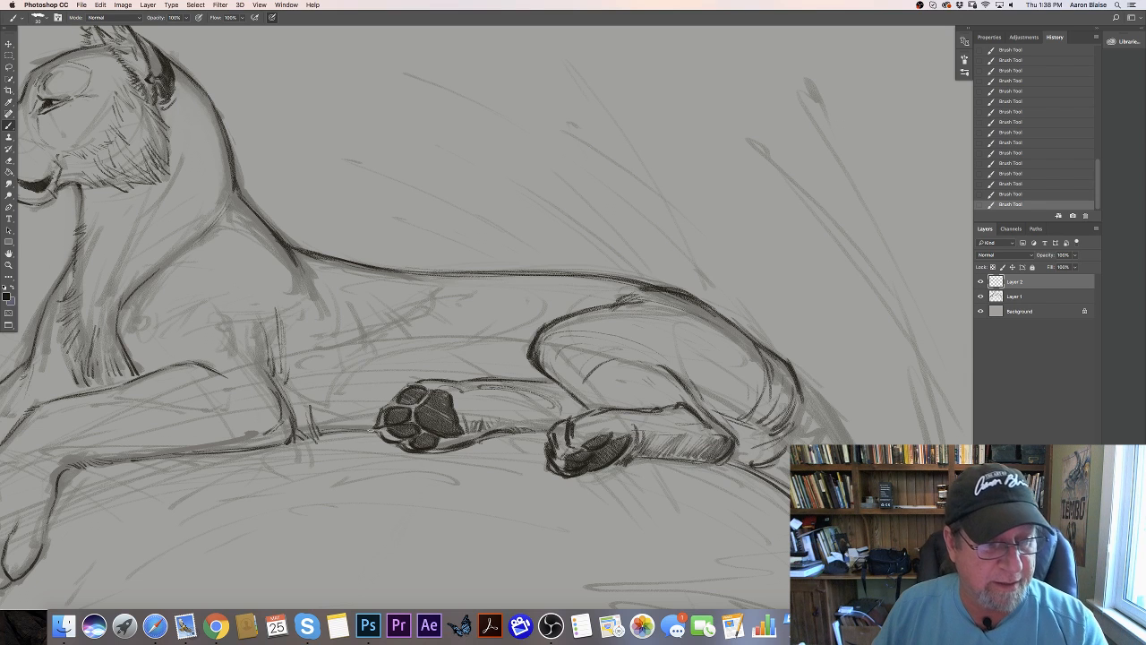
pyautogui.moveTo(375, 430); pyautogui.dragTo(310, 434)
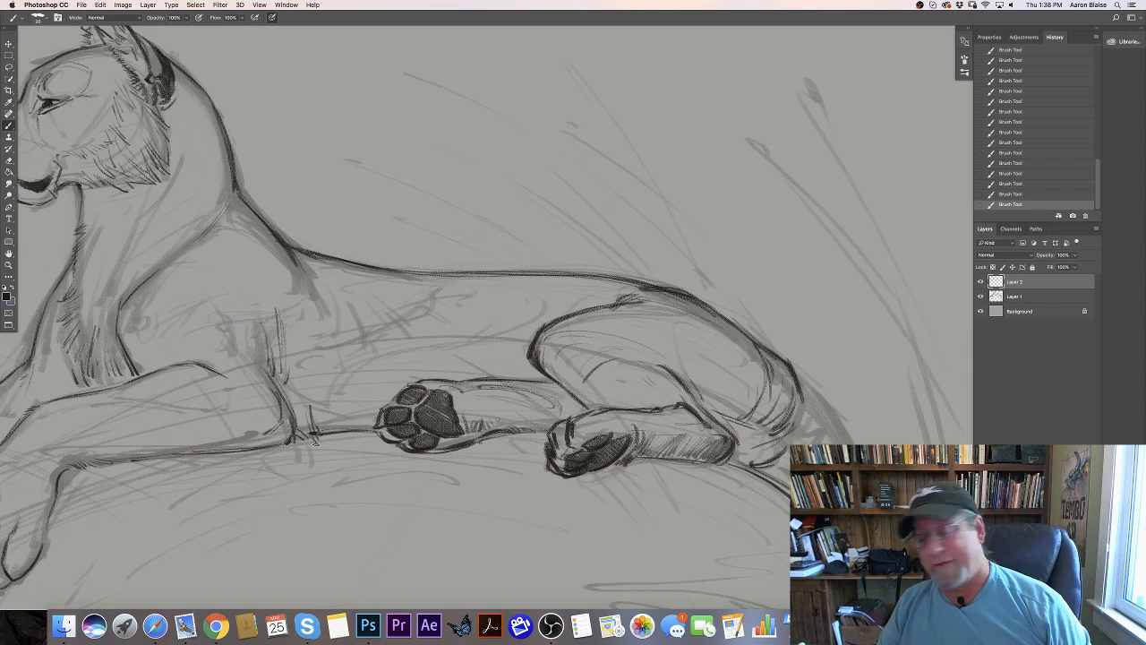
pyautogui.moveTo(296, 401)
pyautogui.mouseDown()
pyautogui.moveTo(290, 431)
pyautogui.moveTo(302, 441)
pyautogui.mouseUp()
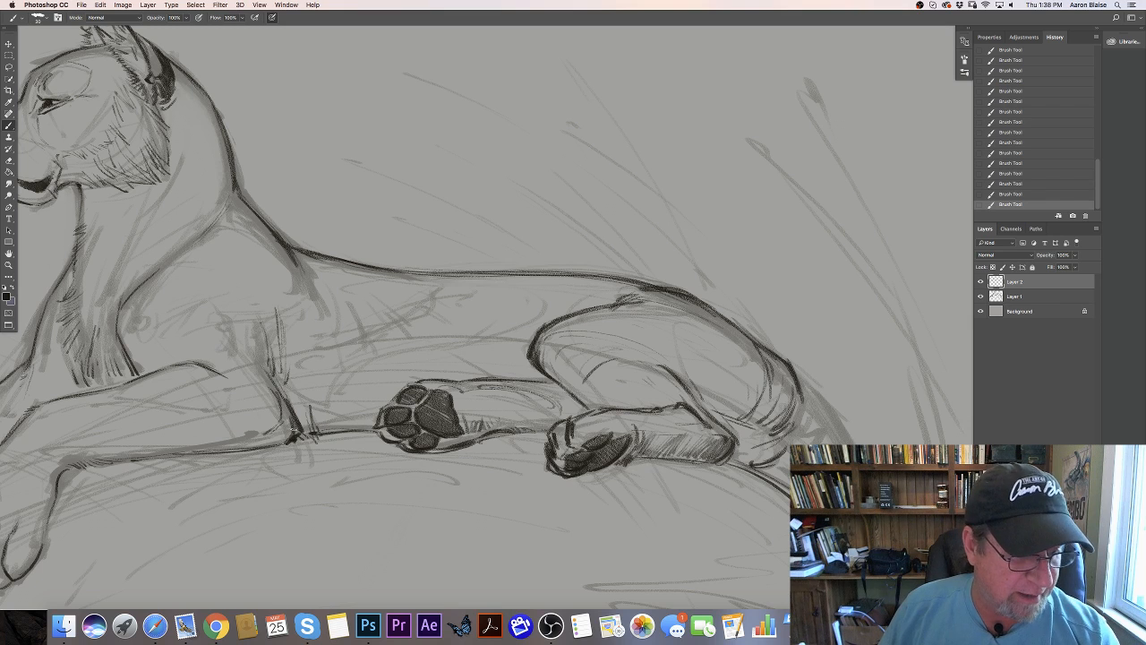
# - Draw short fur strokes around the base of the tail and trace the upper part of its outer edge
pyautogui.moveTo(820, 406)
pyautogui.mouseDown()
pyautogui.moveTo(845, 443)
pyautogui.moveTo(816, 397)
pyautogui.moveTo(834, 433)
pyautogui.moveTo(770, 477)
pyautogui.mouseUp()
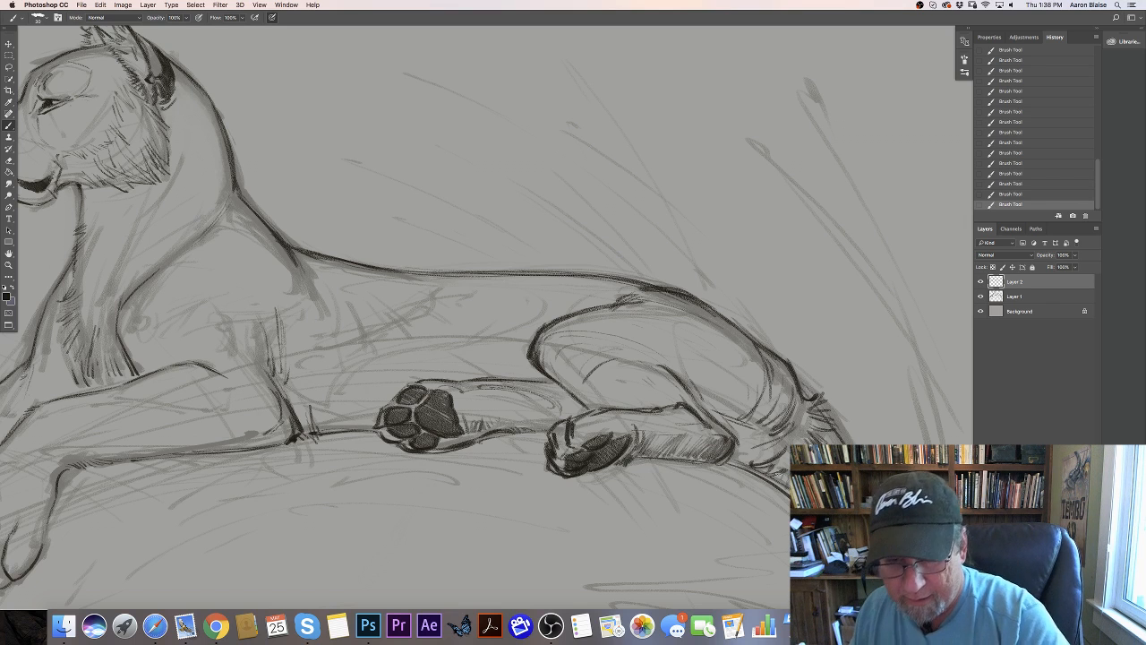
pyautogui.press('super+minus')
pyautogui.press('super+minus')
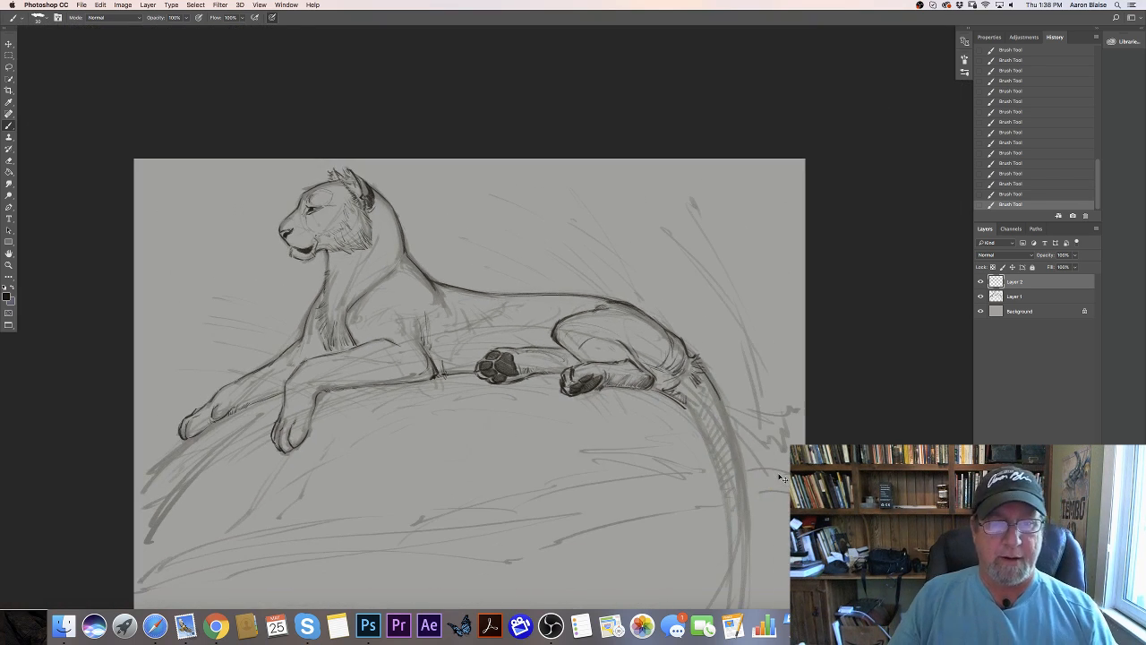
pyautogui.moveTo(159, 495); pyautogui.dragTo(111, 444)
pyautogui.moveTo(668, 342); pyautogui.dragTo(683, 384)
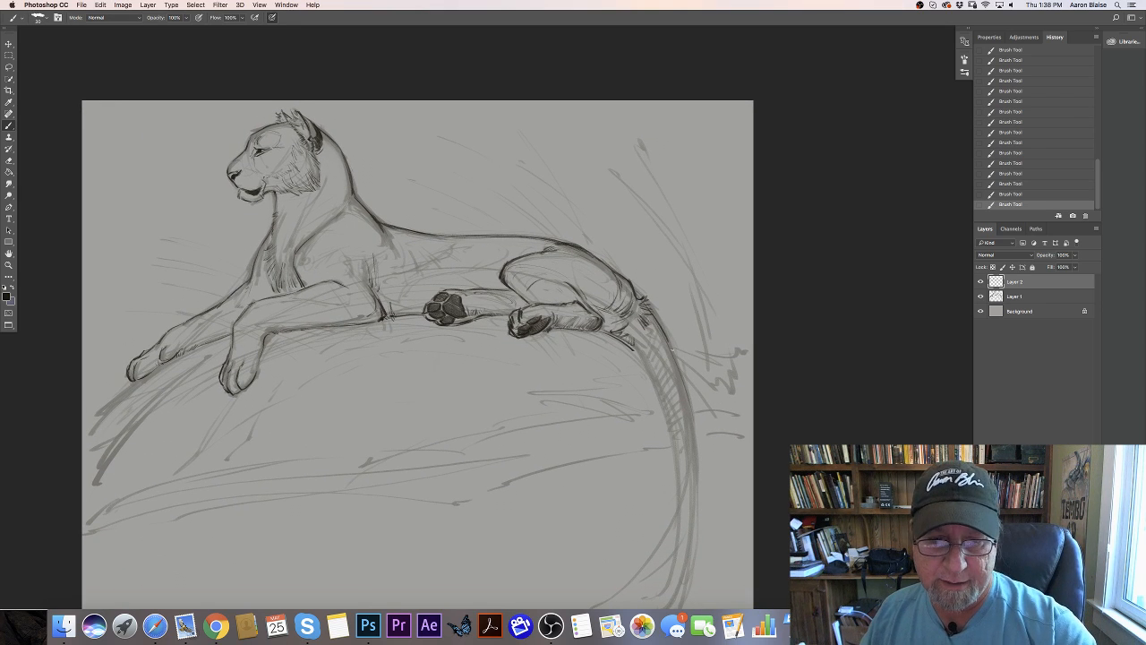
pyautogui.moveTo(638, 295)
pyautogui.mouseDown()
pyautogui.moveTo(669, 342)
pyautogui.moveTo(693, 442)
pyautogui.mouseUp()
pyautogui.moveTo(656, 313); pyautogui.dragTo(692, 461)
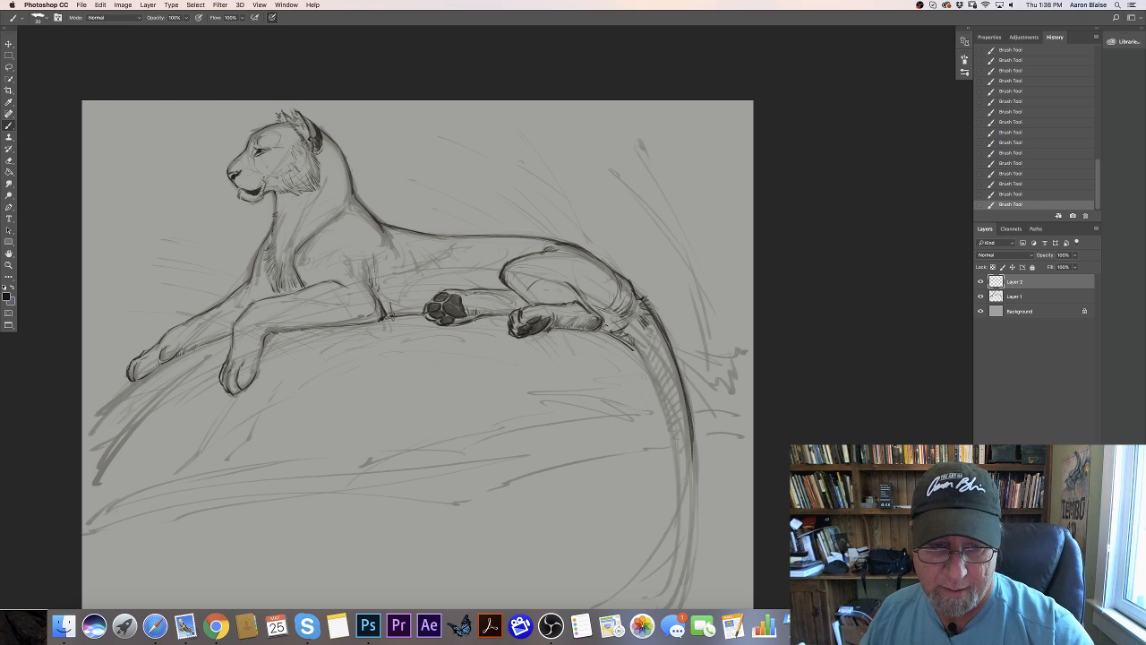
# - Trace the inner edge of the tail from the rump down and extend the outer edge further
pyautogui.moveTo(603, 326)
pyautogui.mouseDown()
pyautogui.moveTo(652, 371)
pyautogui.moveTo(669, 423)
pyautogui.mouseUp()
pyautogui.moveTo(653, 381); pyautogui.dragTo(676, 467)
pyautogui.moveTo(641, 355); pyautogui.dragTo(678, 503)
pyautogui.moveTo(690, 417); pyautogui.dragTo(696, 555)
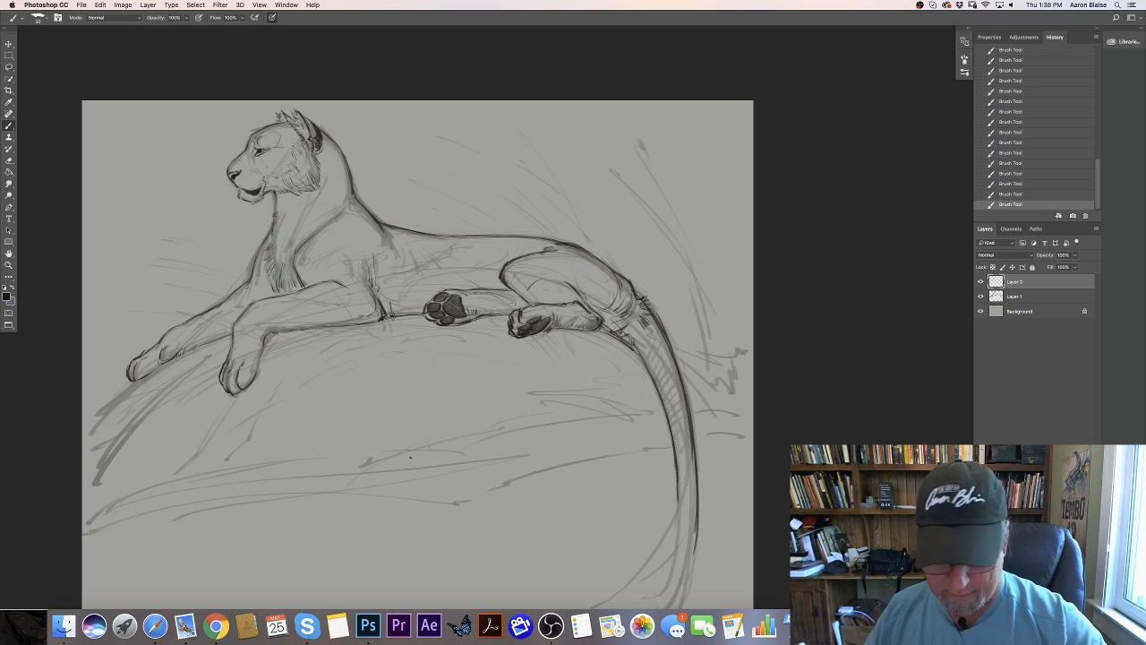
# - Trace the lower tail on both sides and close it with a curled, rounded tip
pyautogui.moveTo(376, 432); pyautogui.dragTo(323, 292)
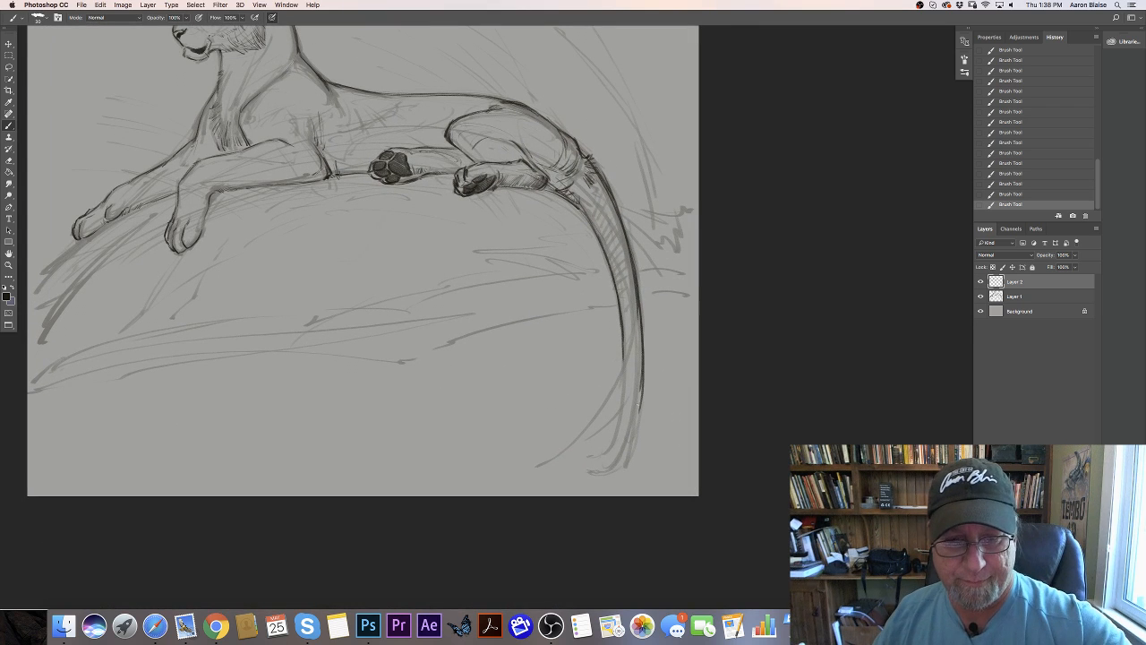
pyautogui.moveTo(642, 358); pyautogui.dragTo(614, 460)
pyautogui.moveTo(640, 387); pyautogui.dragTo(630, 433)
pyautogui.moveTo(626, 332)
pyautogui.mouseDown()
pyautogui.moveTo(614, 427)
pyautogui.moveTo(586, 446)
pyautogui.moveTo(621, 453)
pyautogui.moveTo(576, 462)
pyautogui.moveTo(594, 472)
pyautogui.moveTo(580, 467)
pyautogui.moveTo(636, 418)
pyautogui.mouseUp()
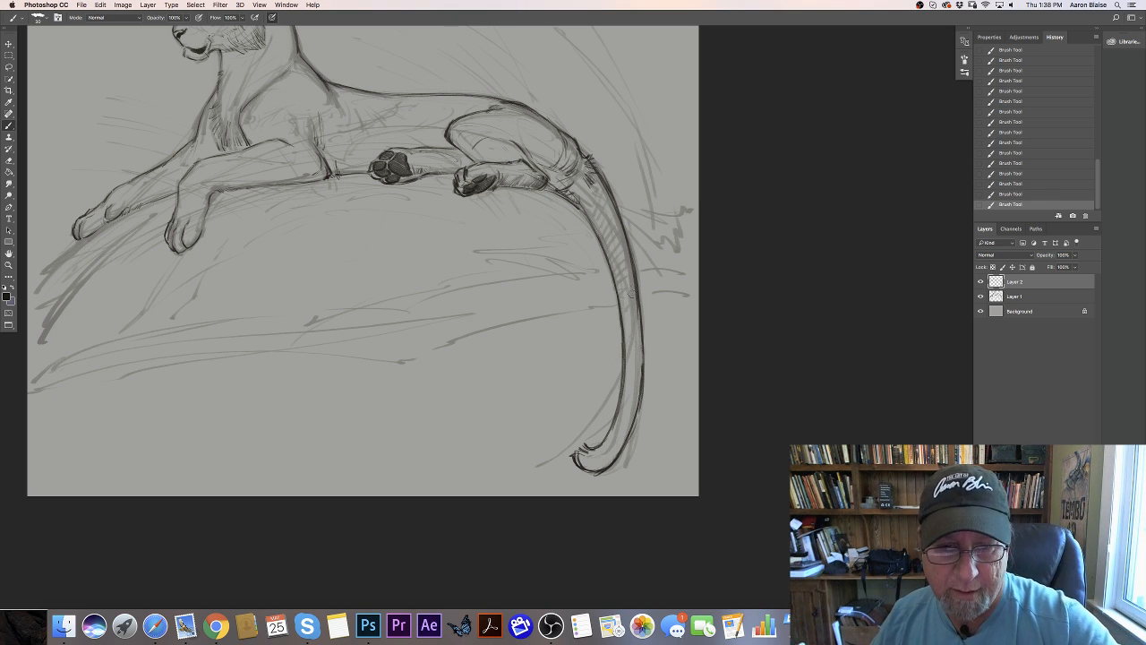
# - Clean up the inner tail line with the Eraser and reinforce the contour along the rump and back
pyautogui.press('e')
pyautogui.moveTo(619, 258); pyautogui.dragTo(624, 314)
pyautogui.moveTo(512, 103); pyautogui.dragTo(539, 117)
pyautogui.moveTo(523, 107); pyautogui.dragTo(577, 148)
pyautogui.moveTo(488, 95); pyautogui.dragTo(528, 107)
pyautogui.moveTo(345, 88); pyautogui.dragTo(375, 95)
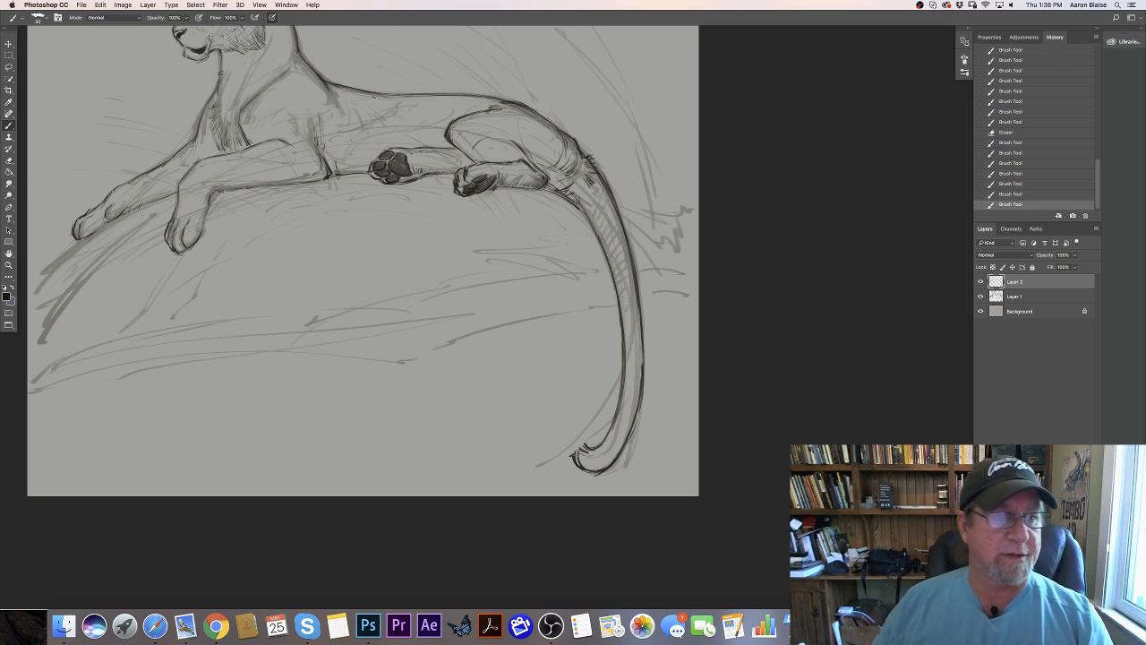
# - Redraw the line of the forehead, brow and nose bridge and erase the stray marks in front of it
pyautogui.moveTo(113, 440); pyautogui.dragTo(227, 498)
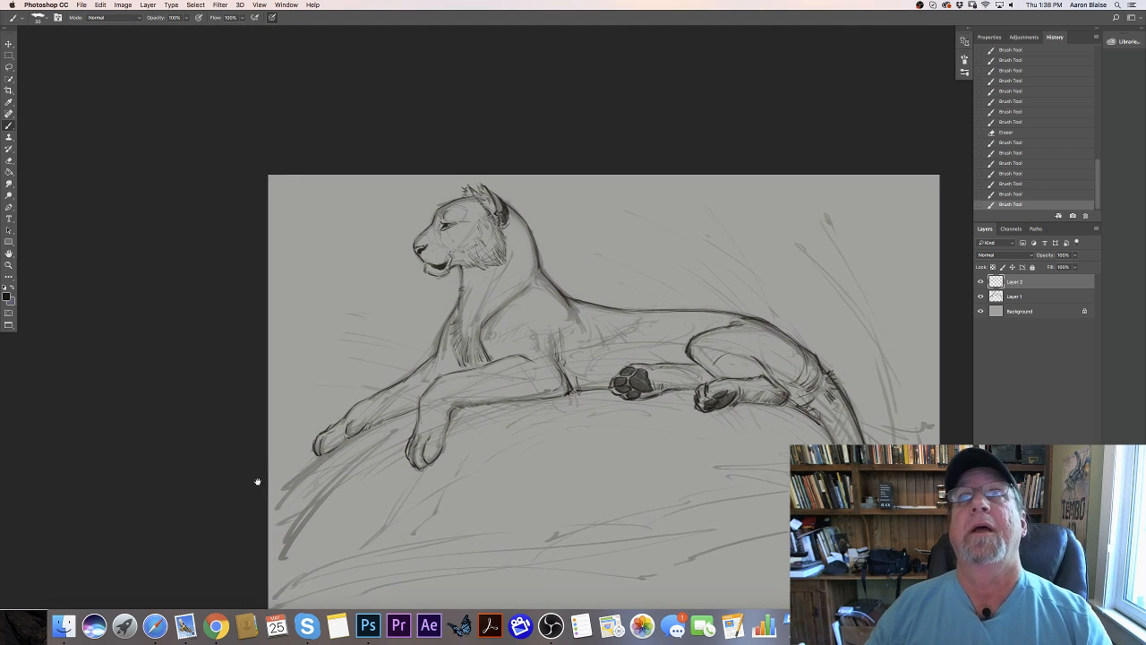
pyautogui.moveTo(438, 220); pyautogui.dragTo(423, 247)
pyautogui.moveTo(428, 240)
pyautogui.mouseDown()
pyautogui.moveTo(415, 256)
pyautogui.moveTo(445, 215)
pyautogui.mouseUp()
pyautogui.moveTo(442, 217); pyautogui.dragTo(452, 212)
pyautogui.moveTo(448, 214)
pyautogui.mouseDown()
pyautogui.moveTo(462, 210)
pyautogui.moveTo(434, 223)
pyautogui.mouseUp()
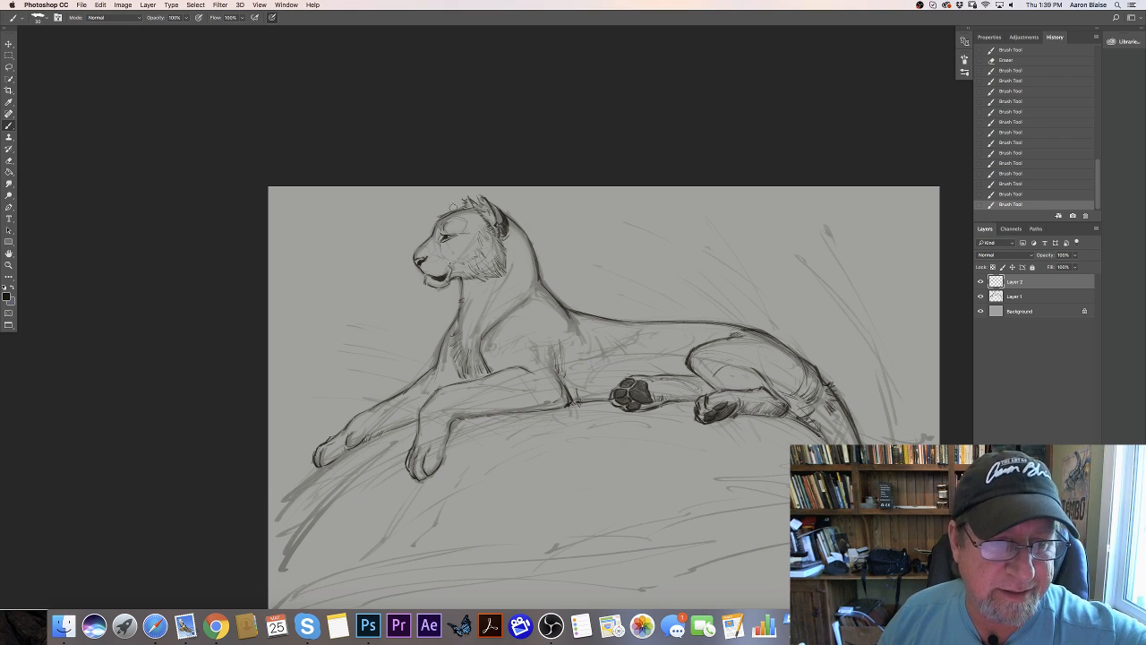
pyautogui.moveTo(428, 216); pyautogui.dragTo(433, 207)
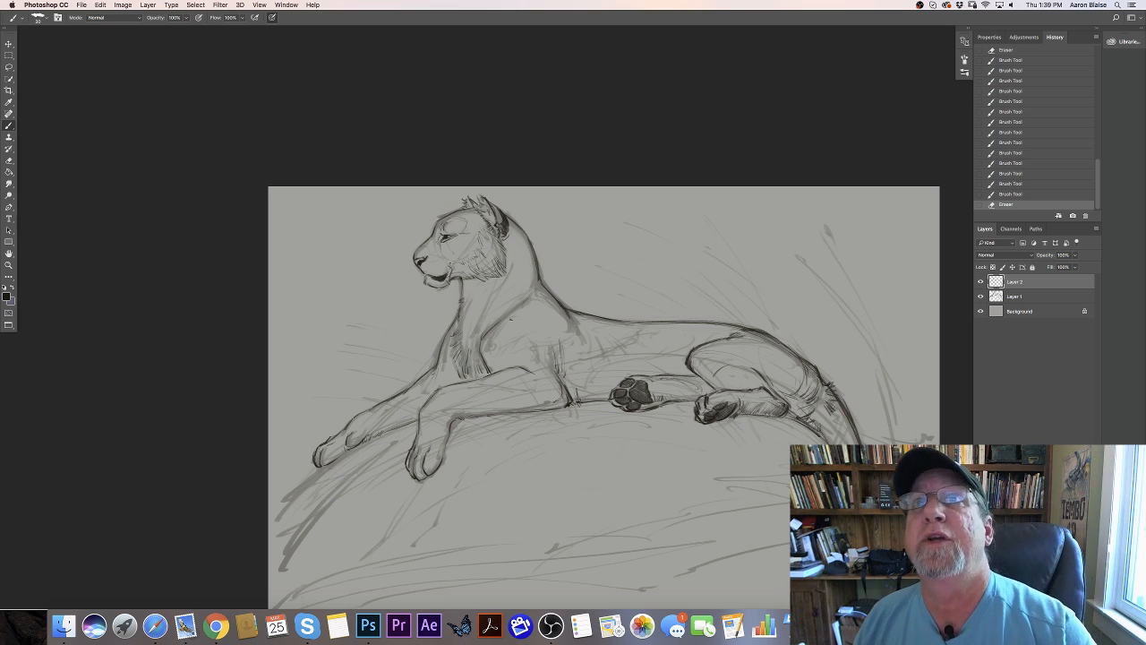
# - Draw the curved shoulder contours and add short shading strokes behind the upper front leg
pyautogui.moveTo(533, 341)
pyautogui.mouseDown()
pyautogui.moveTo(541, 353)
pyautogui.moveTo(543, 343)
pyautogui.mouseUp()
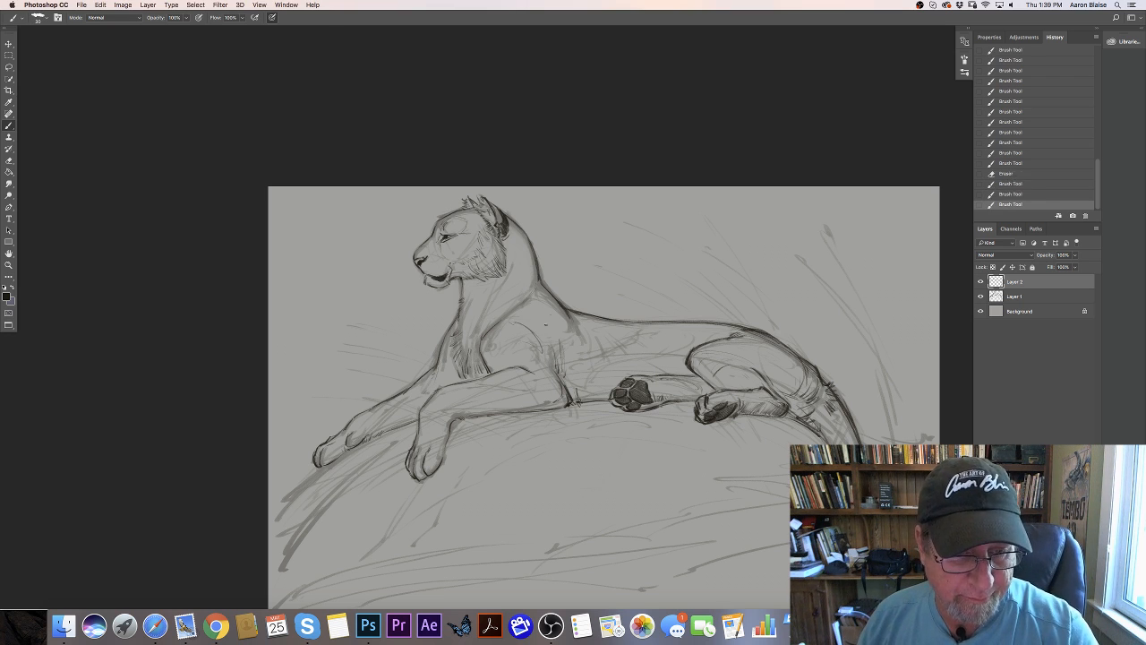
pyautogui.moveTo(553, 300); pyautogui.dragTo(566, 313)
pyautogui.moveTo(548, 294)
pyautogui.mouseDown()
pyautogui.moveTo(570, 324)
pyautogui.moveTo(561, 373)
pyautogui.mouseUp()
pyautogui.moveTo(561, 345); pyautogui.dragTo(564, 372)
pyautogui.moveTo(561, 353); pyautogui.dragTo(564, 374)
pyautogui.moveTo(560, 358); pyautogui.dragTo(564, 377)
pyautogui.moveTo(559, 360); pyautogui.dragTo(563, 379)
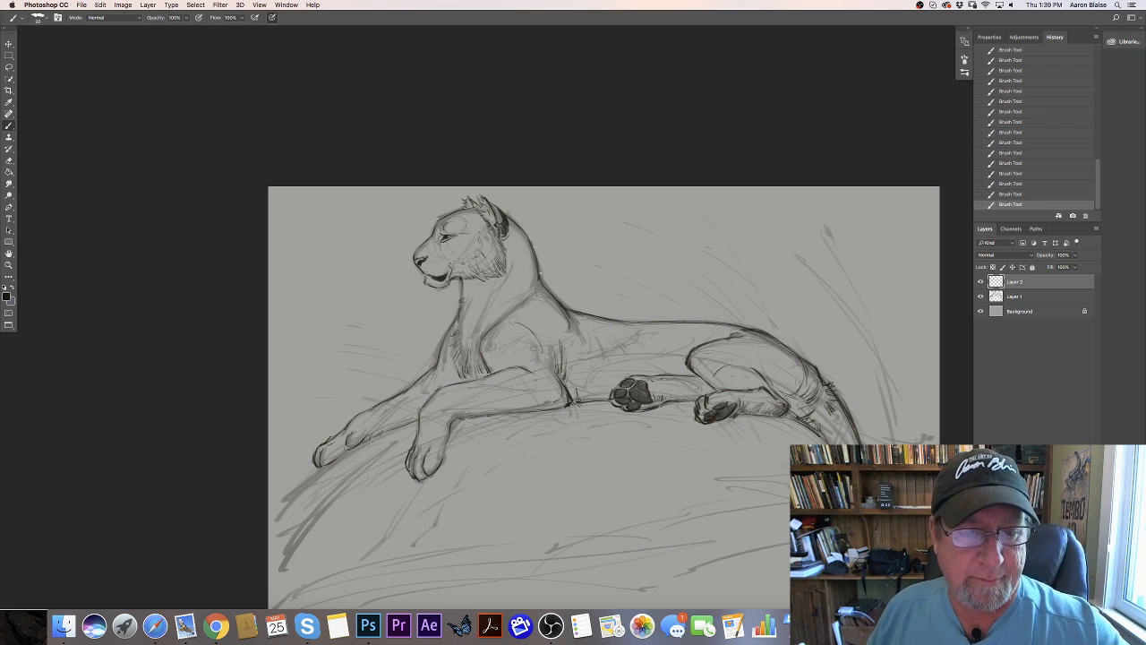
# - Darken the back of the neck, throat and belly lines and trace the rock edge below the front paws
pyautogui.moveTo(540, 273); pyautogui.dragTo(507, 215)
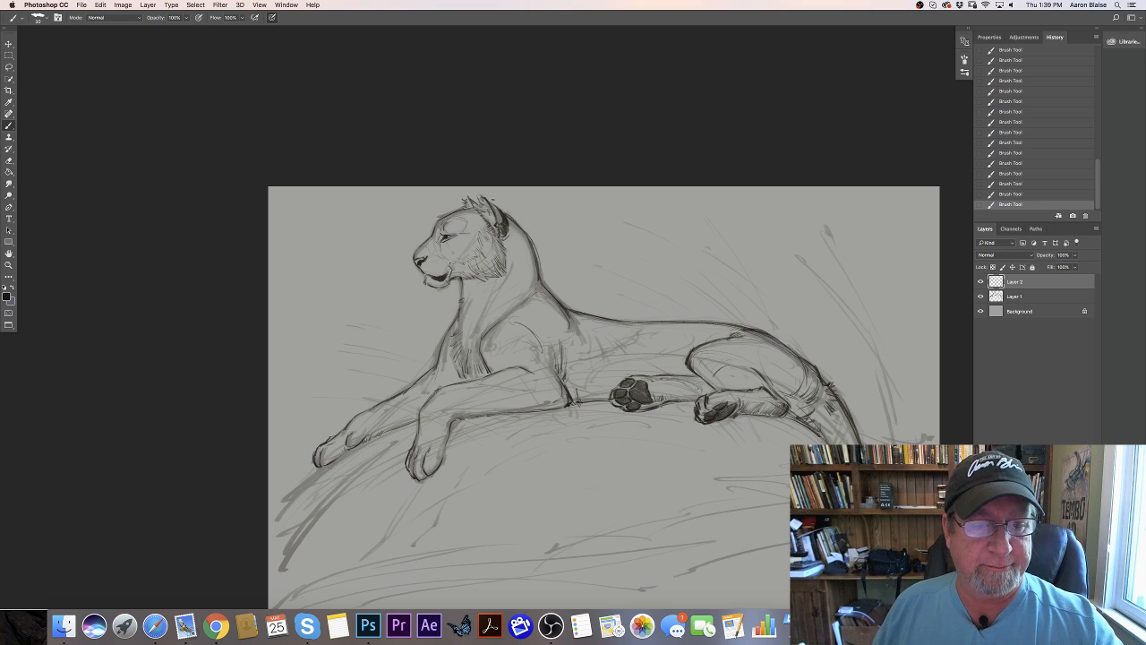
pyautogui.moveTo(459, 281); pyautogui.dragTo(456, 307)
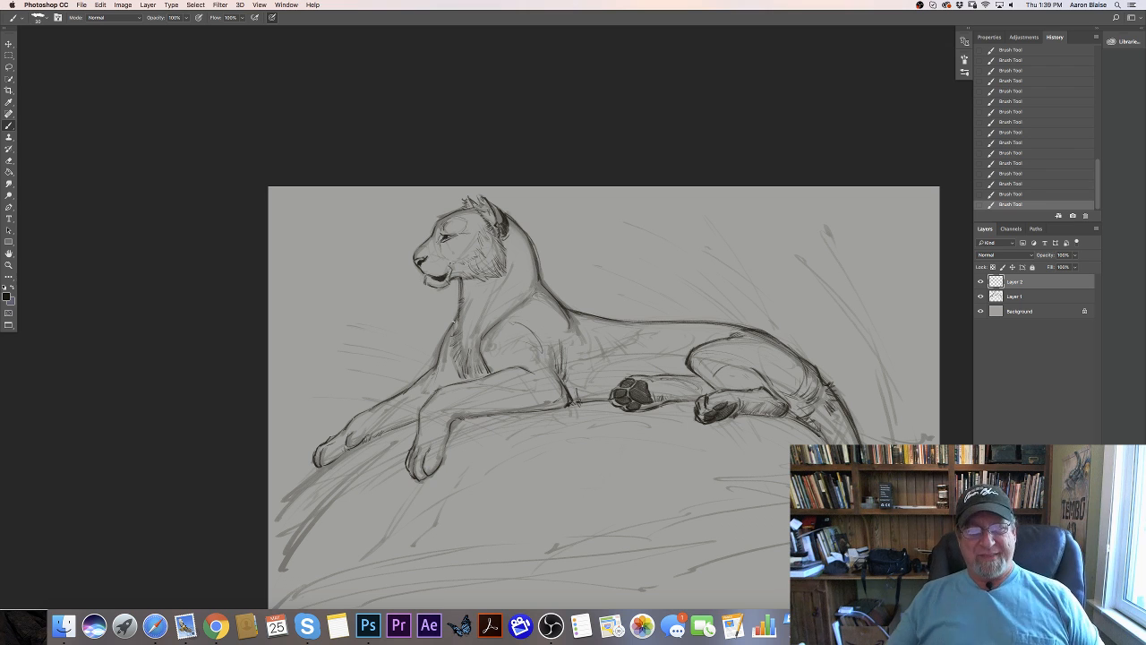
pyautogui.moveTo(610, 402); pyautogui.dragTo(575, 406)
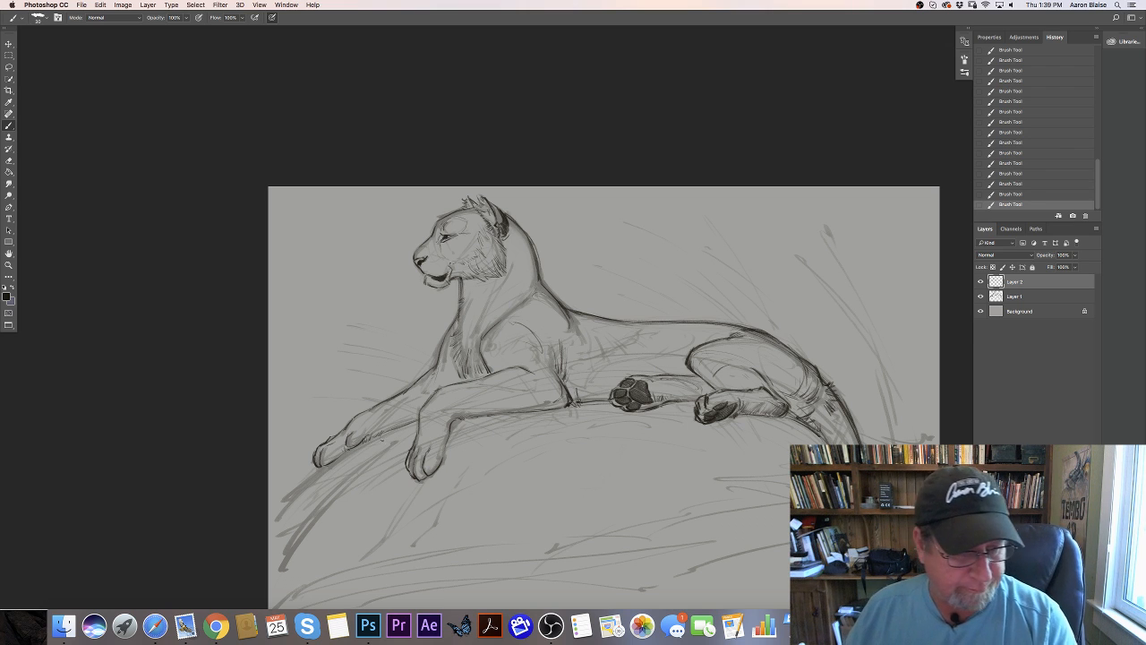
pyautogui.moveTo(375, 440)
pyautogui.mouseDown()
pyautogui.moveTo(306, 478)
pyautogui.moveTo(393, 442)
pyautogui.mouseUp()
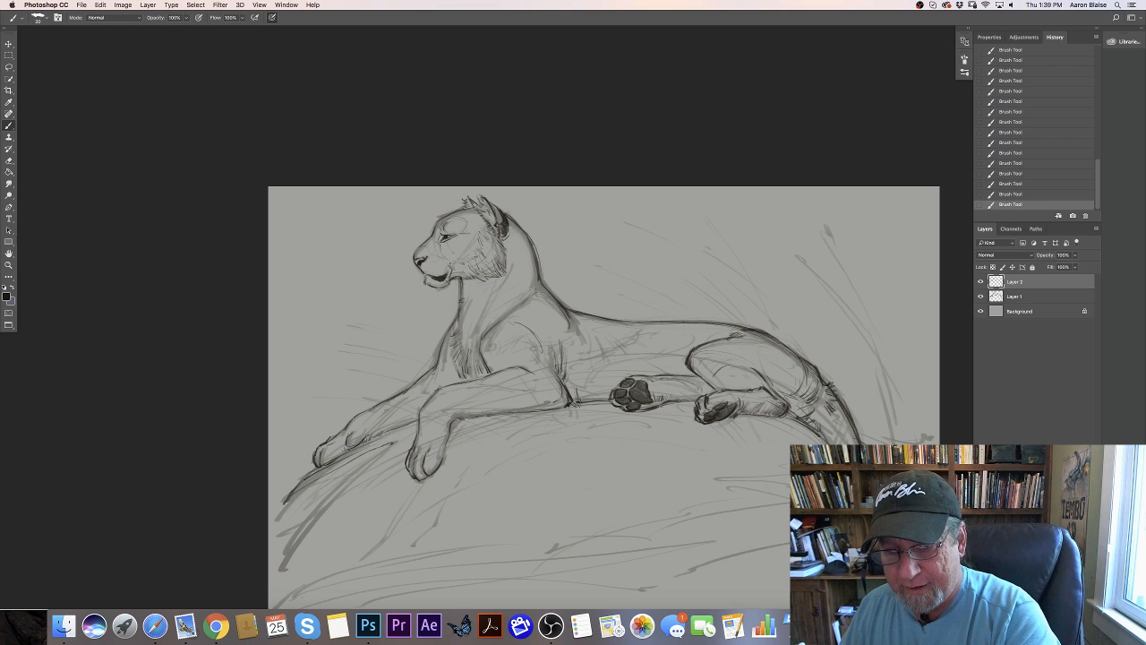
# - Reduce Layer 1's opacity to 23% and add a new layer directly above the Background layer
pyautogui.press('super+minus')
pyautogui.press('super+minus')
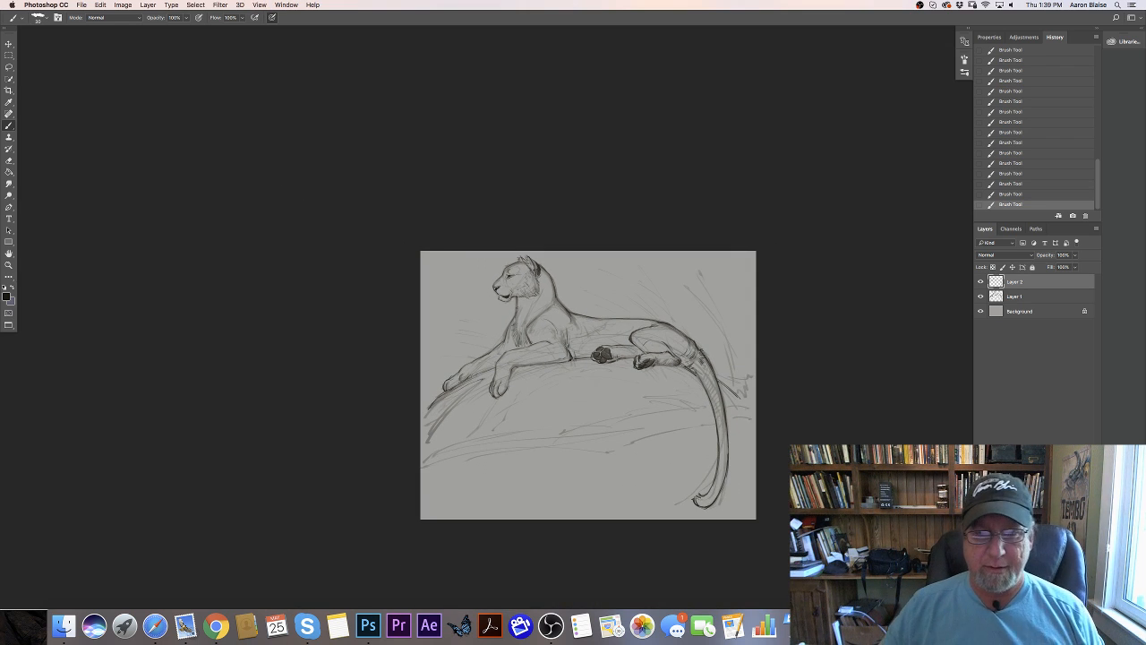
pyautogui.press('super+equal')
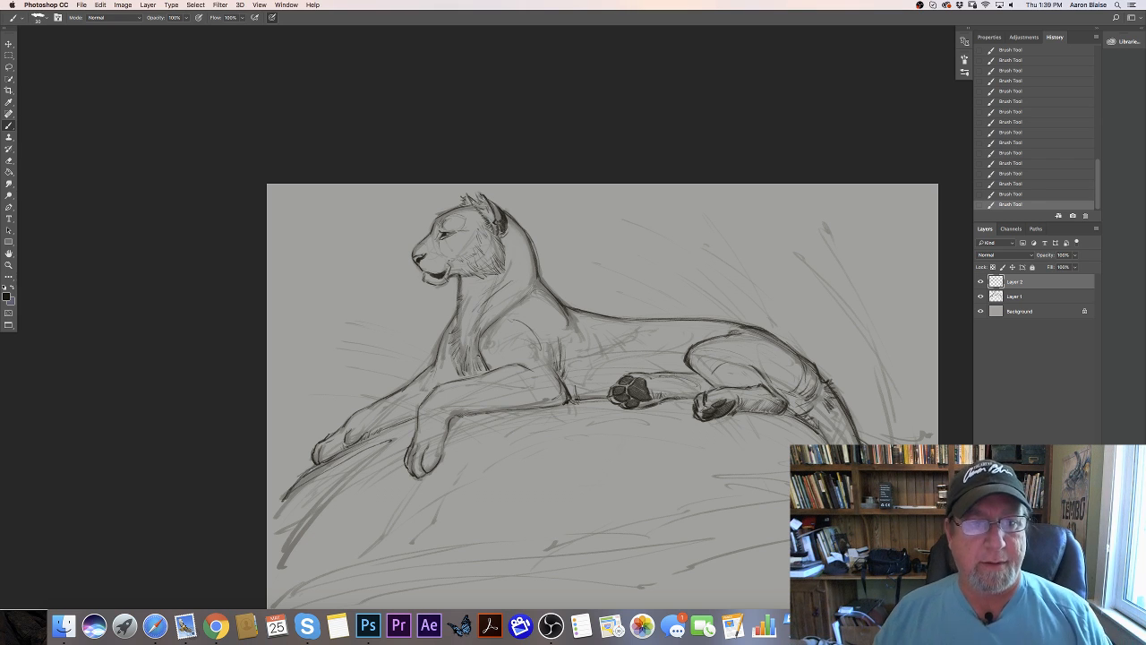
pyautogui.click(1014, 296)
pyautogui.moveTo(1074, 254); pyautogui.dragTo(1060, 267)
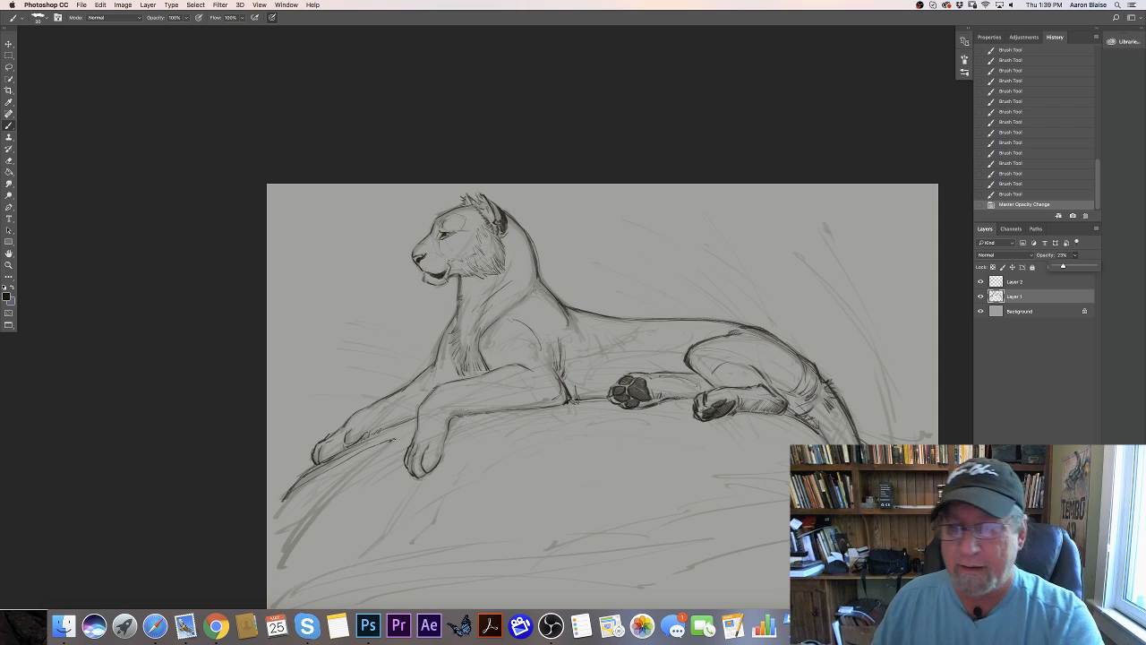
pyautogui.click(1019, 311)
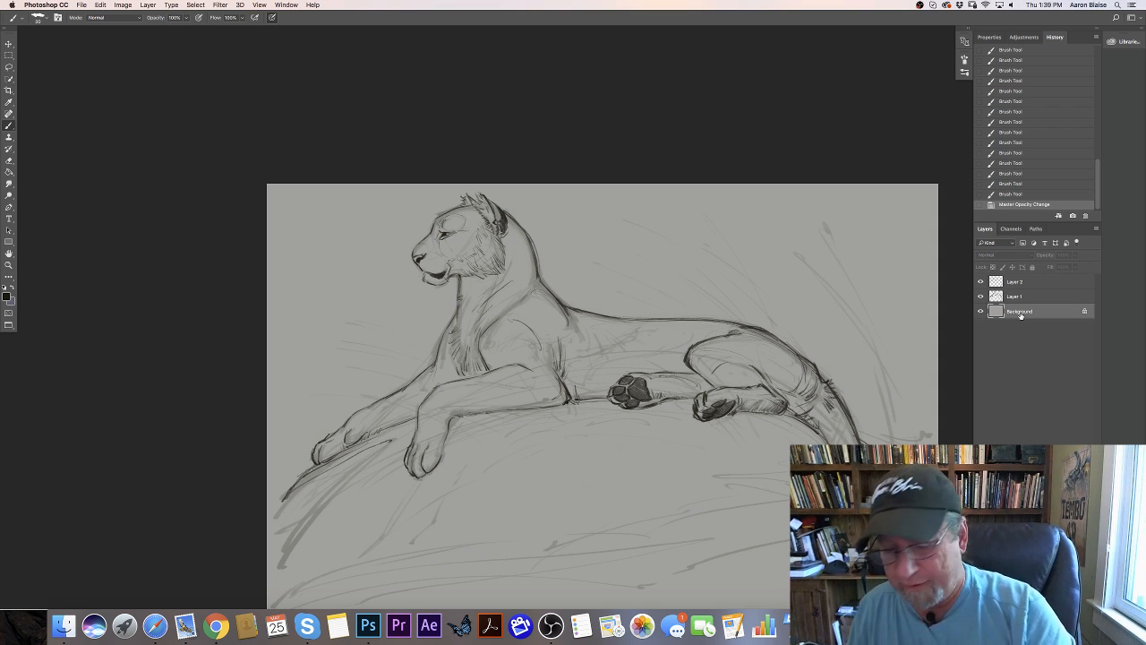
pyautogui.click(1073, 603)
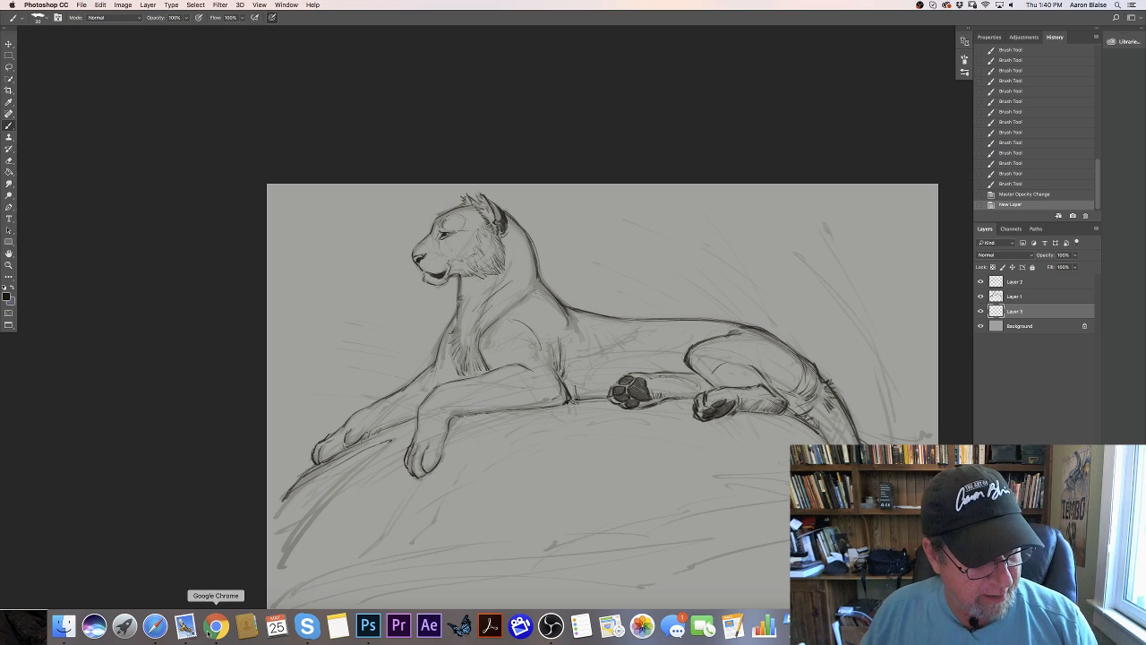
# - Check the YouTube live dashboard in Chrome and return to the drawing in Photoshop
pyautogui.click(216, 625)
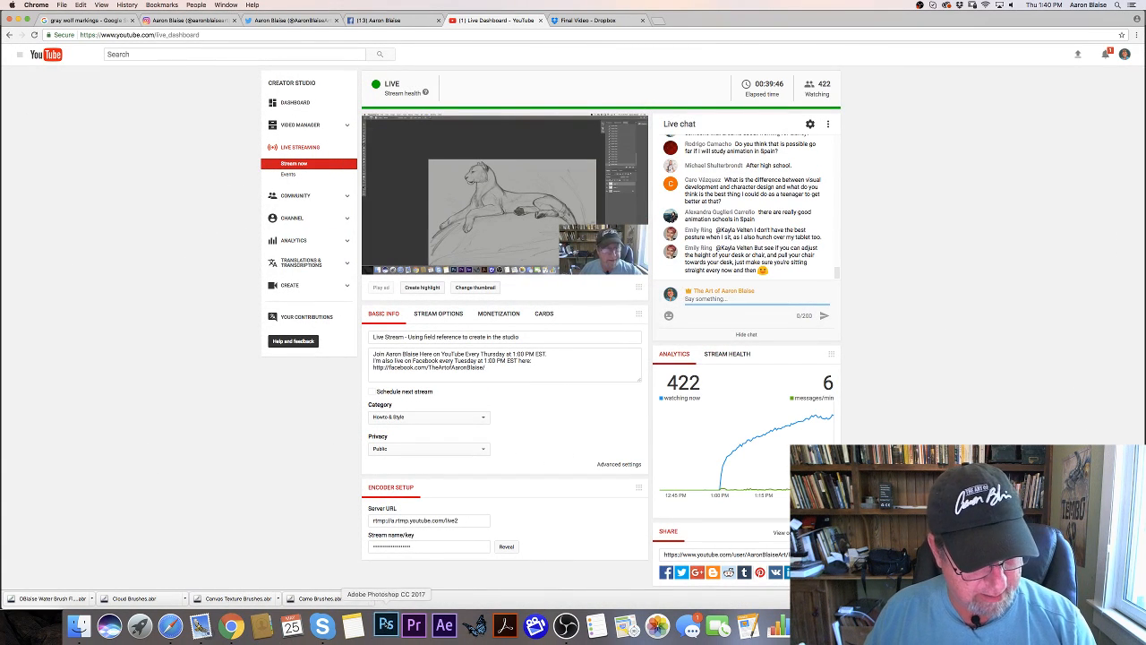
pyautogui.click(388, 628)
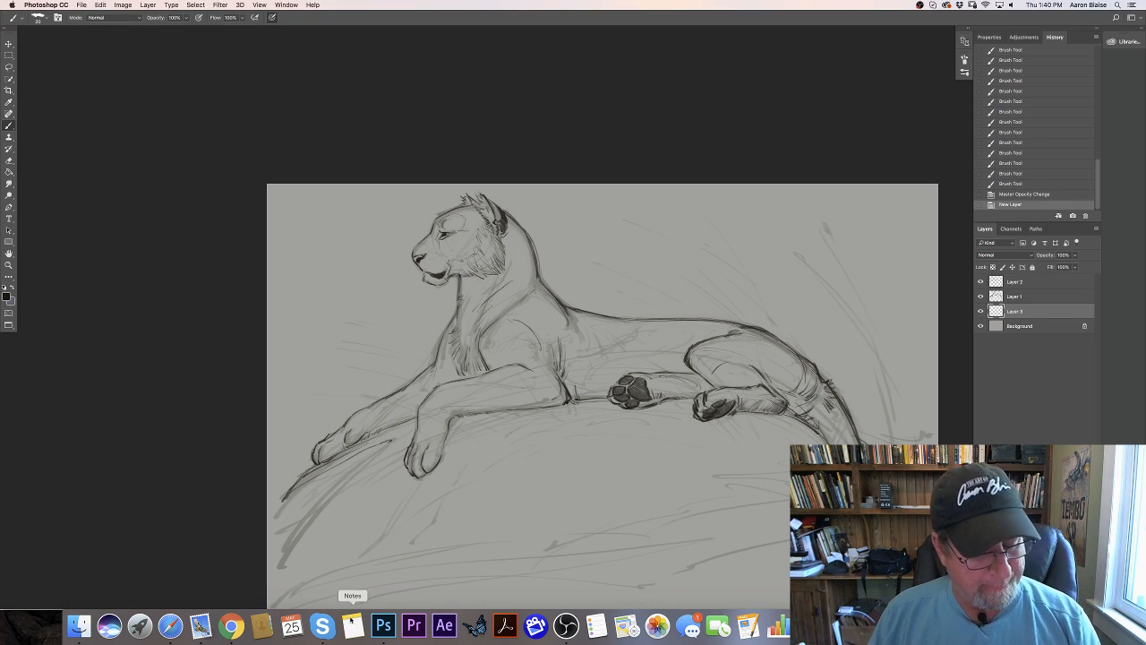
# - Set the foreground color to a golden ochre with hue 38°, saturation 72% and brightness 73%
pyautogui.click(6, 296)
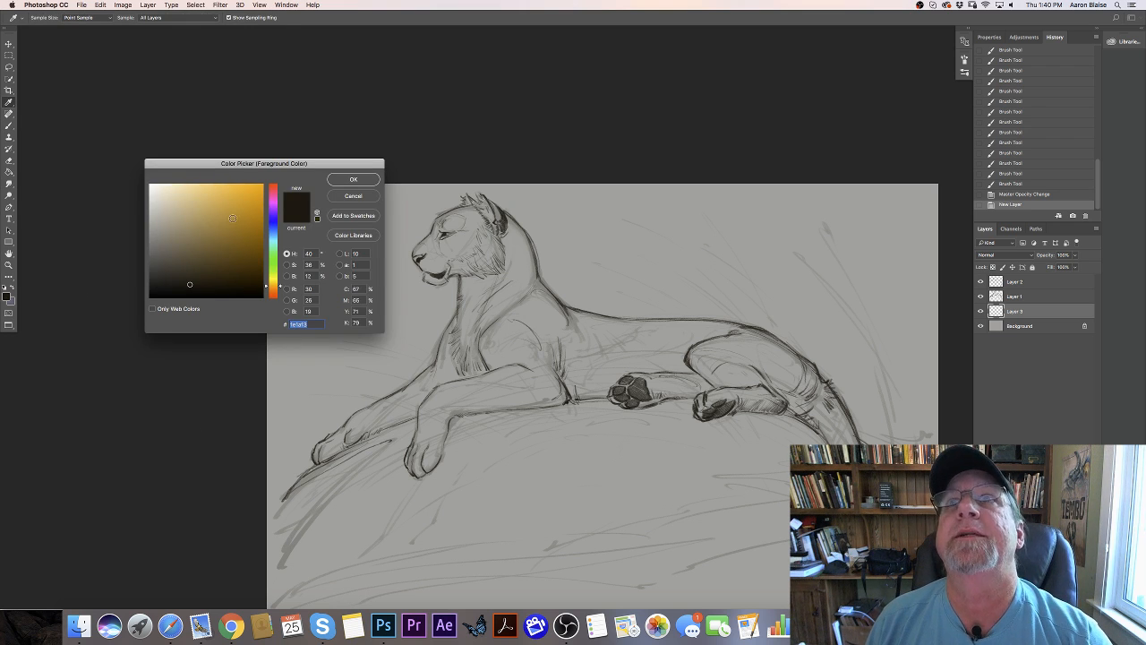
pyautogui.click(273, 287)
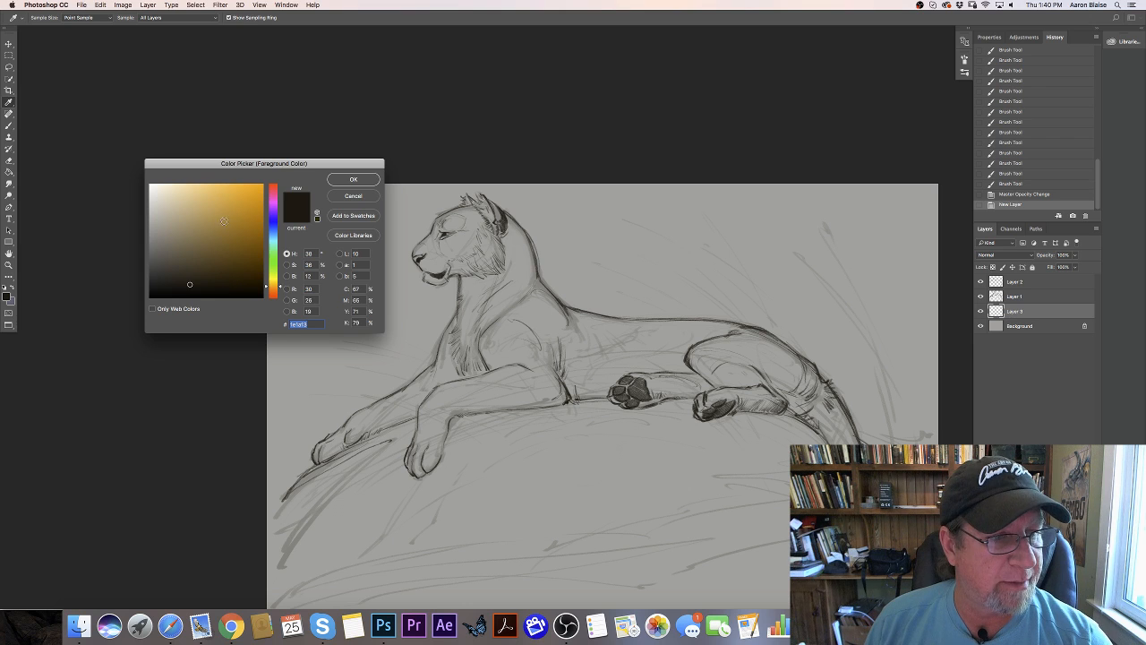
pyautogui.click(225, 222)
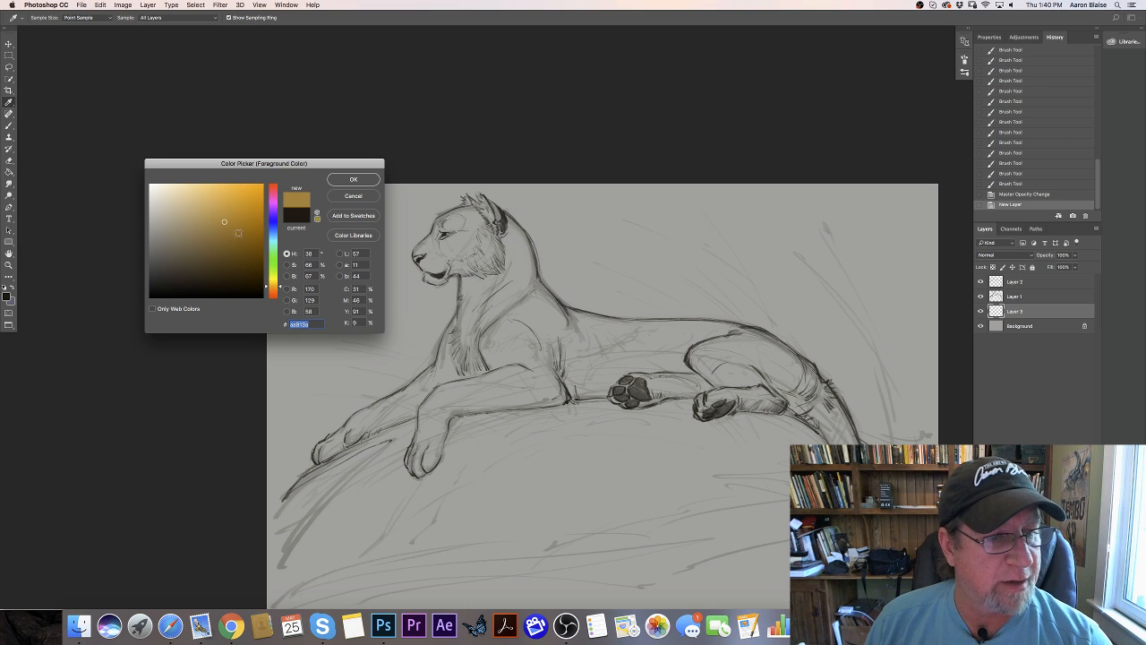
pyautogui.click(227, 217)
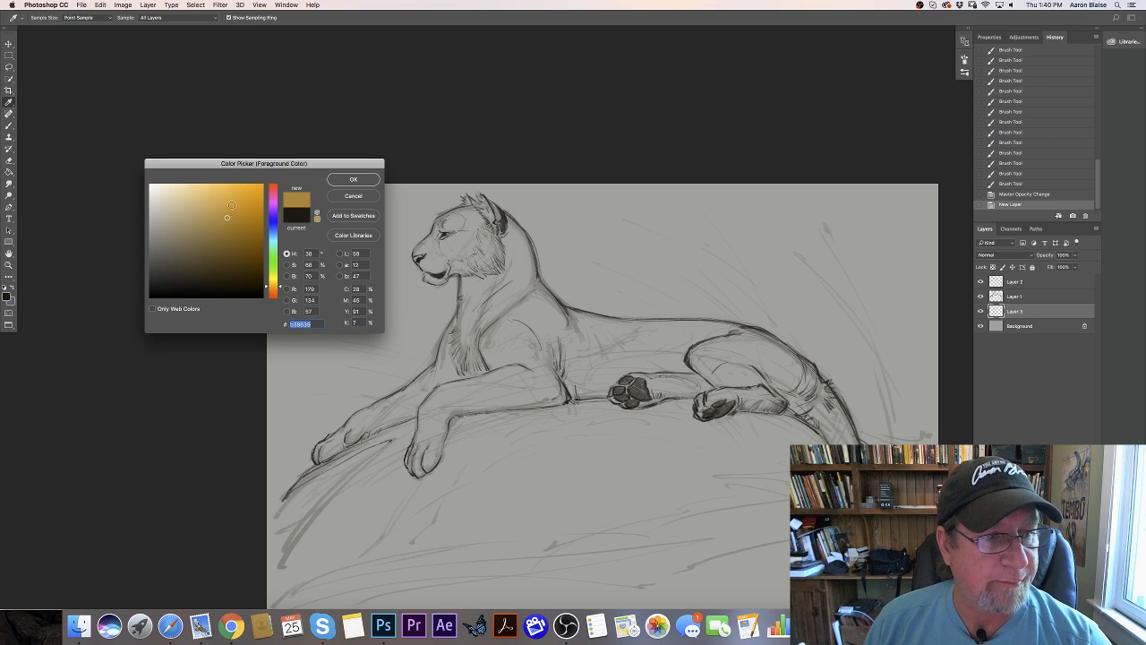
pyautogui.click(230, 213)
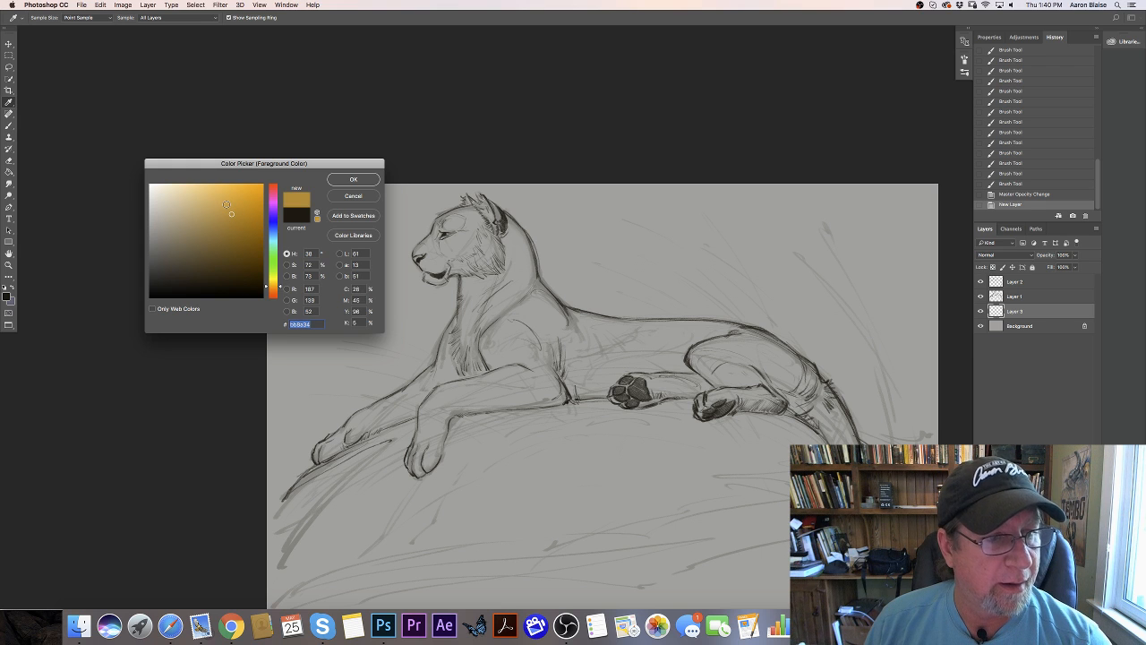
pyautogui.click(353, 180)
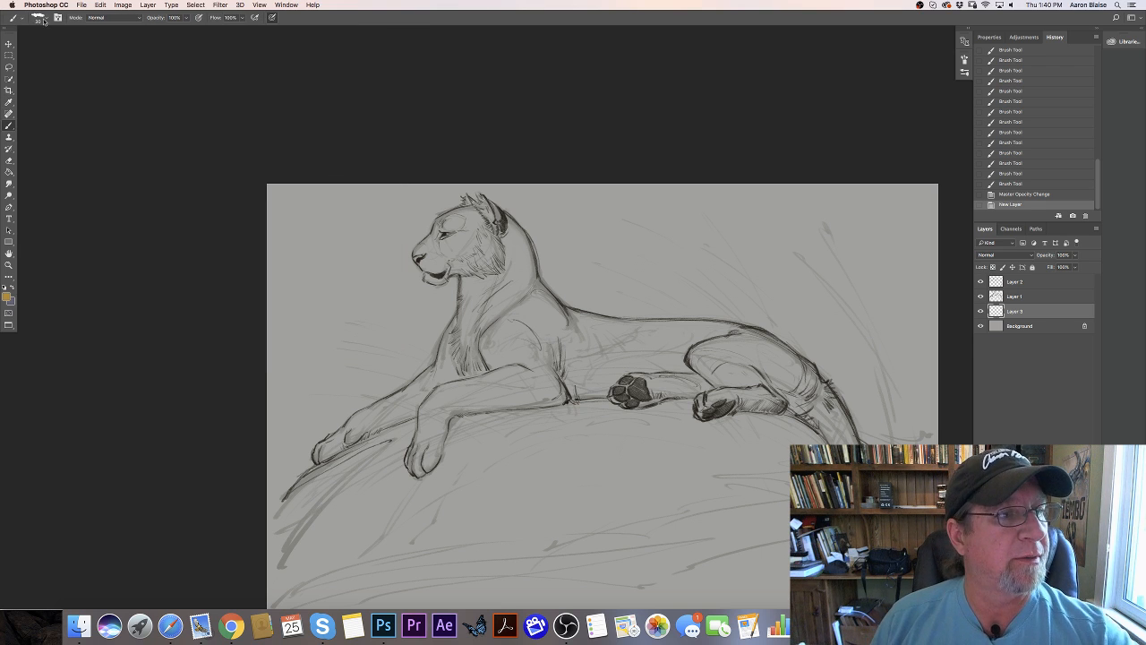
# - Paint flat golden ochre over the tiger's neck, shoulder and back on the layer above the Background
pyautogui.click(40, 17)
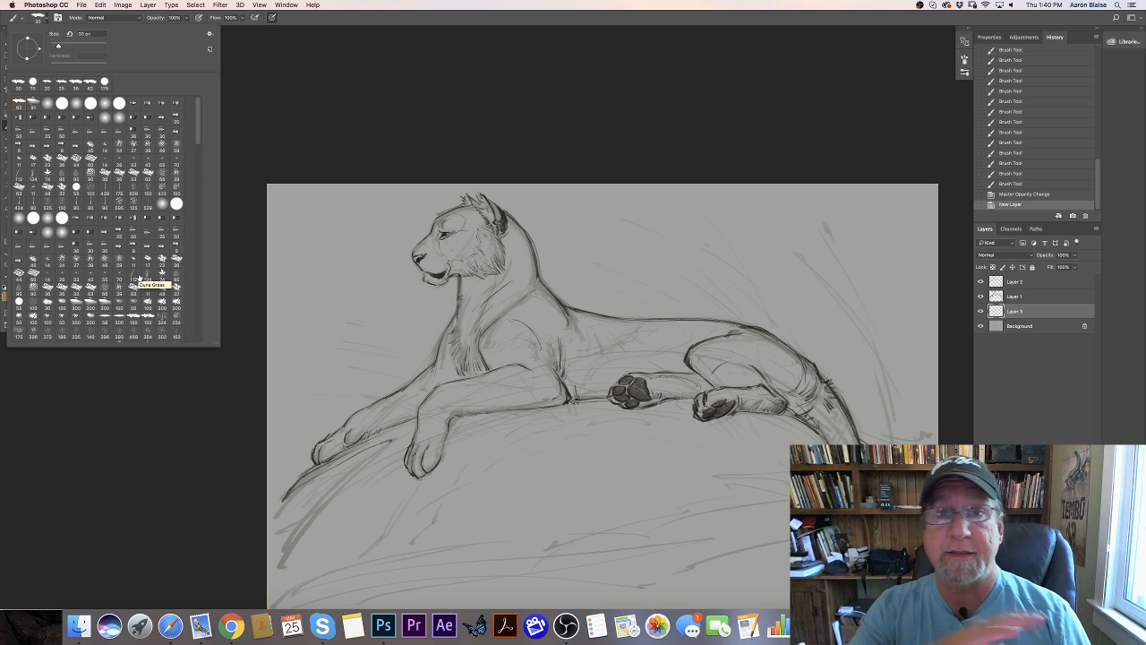
pyautogui.click(239, 369)
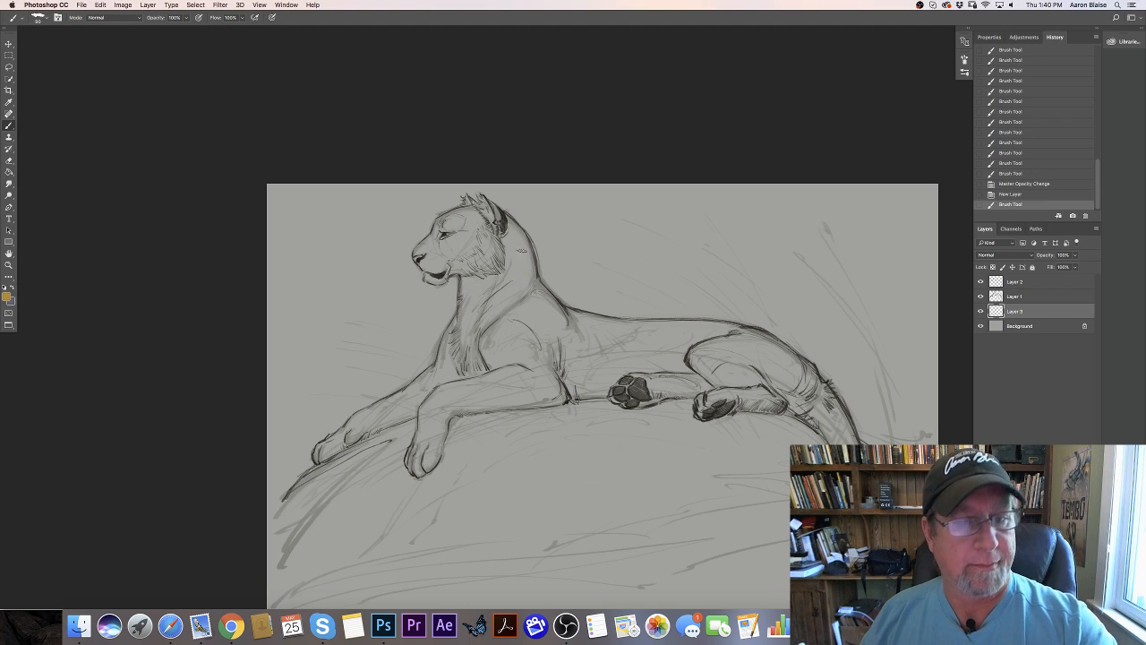
pyautogui.moveTo(518, 234)
pyautogui.mouseDown()
pyautogui.moveTo(529, 284)
pyautogui.moveTo(512, 285)
pyautogui.moveTo(504, 240)
pyautogui.moveTo(510, 309)
pyautogui.moveTo(537, 302)
pyautogui.moveTo(568, 322)
pyautogui.moveTo(546, 339)
pyautogui.moveTo(510, 333)
pyautogui.moveTo(483, 260)
pyautogui.mouseUp()
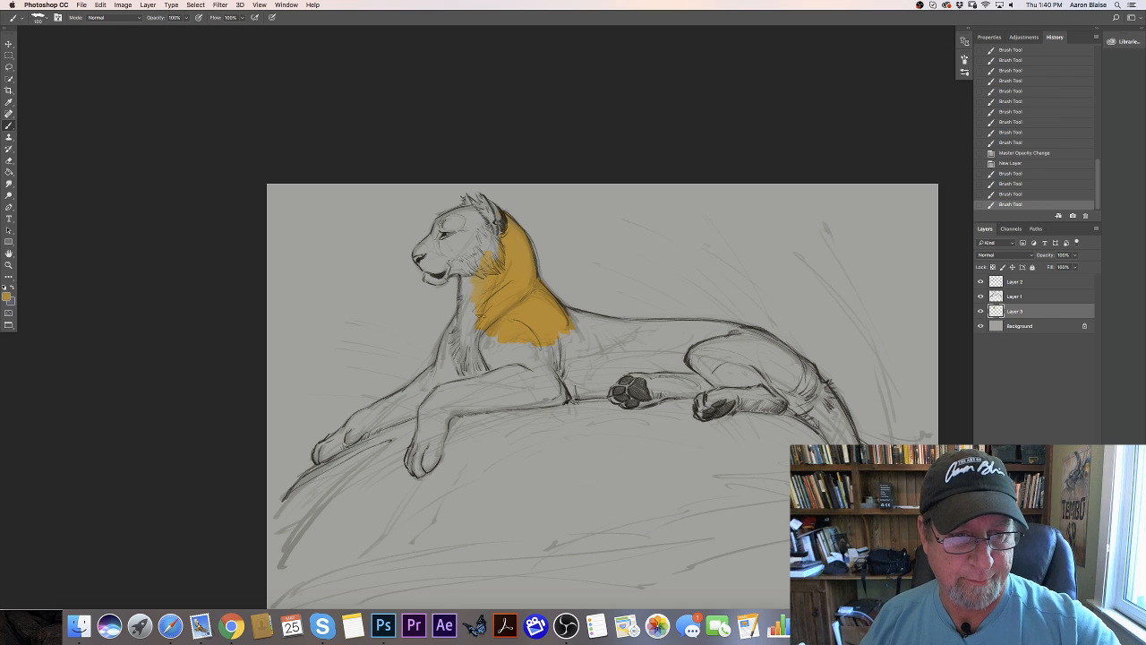
pyautogui.moveTo(484, 318)
pyautogui.mouseDown()
pyautogui.moveTo(485, 339)
pyautogui.moveTo(540, 327)
pyautogui.moveTo(584, 344)
pyautogui.moveTo(612, 324)
pyautogui.moveTo(562, 309)
pyautogui.mouseUp()
pyautogui.moveTo(638, 326)
pyautogui.mouseDown()
pyautogui.moveTo(743, 330)
pyautogui.moveTo(800, 358)
pyautogui.moveTo(611, 333)
pyautogui.moveTo(571, 360)
pyautogui.moveTo(476, 340)
pyautogui.mouseUp()
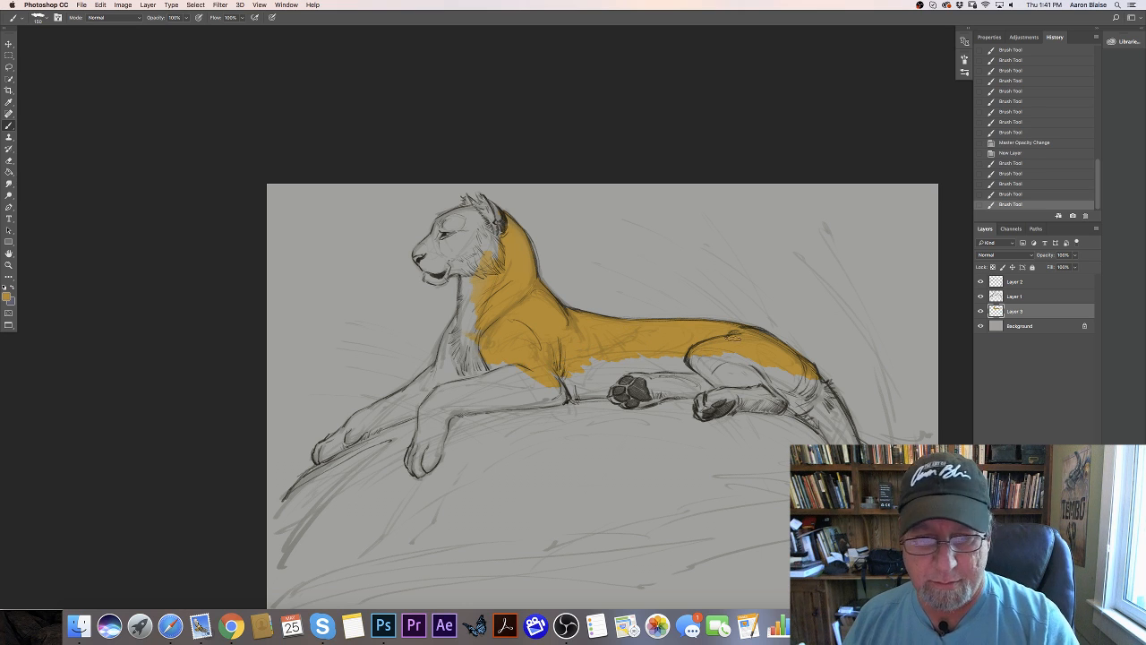
# - Fill the tiger's thigh, near lower hind leg and hind paw with the golden ochre
pyautogui.moveTo(799, 385)
pyautogui.mouseDown()
pyautogui.moveTo(703, 356)
pyautogui.moveTo(752, 372)
pyautogui.moveTo(727, 363)
pyautogui.moveTo(743, 389)
pyautogui.moveTo(694, 358)
pyautogui.mouseUp()
pyautogui.moveTo(757, 397); pyautogui.dragTo(702, 404)
pyautogui.moveTo(706, 399); pyautogui.dragTo(699, 416)
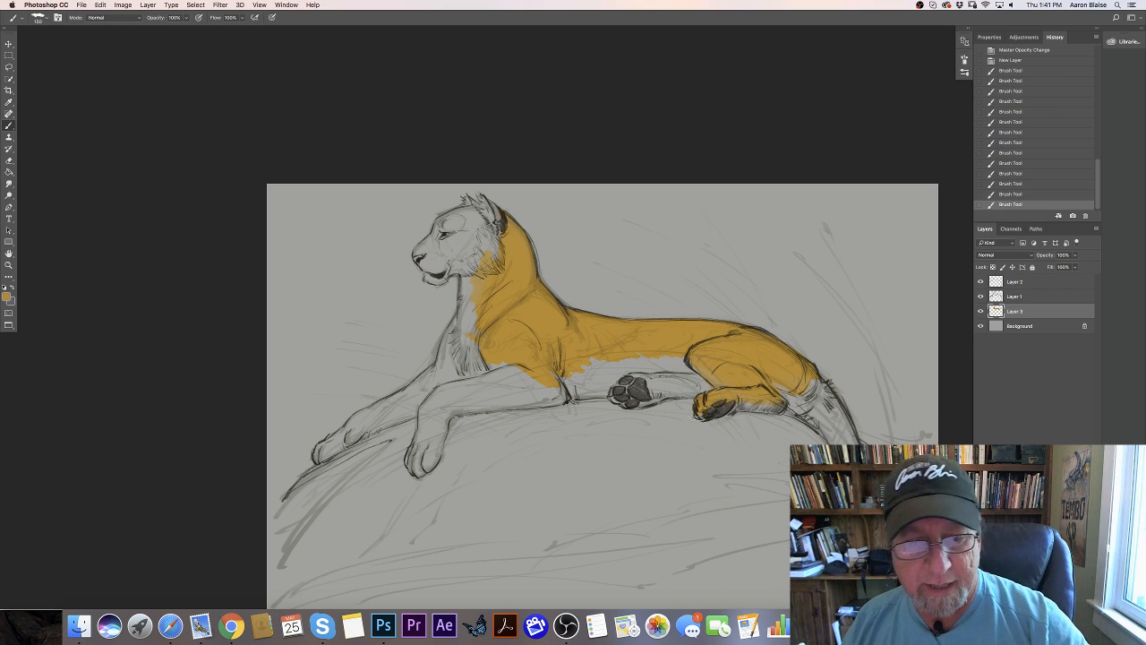
# - Paint the chest, upper near foreleg, forehead and muzzle golden, leaving the cheek and chin unpainted
pyautogui.moveTo(474, 277)
pyautogui.mouseDown()
pyautogui.moveTo(469, 288)
pyautogui.moveTo(468, 322)
pyautogui.moveTo(442, 368)
pyautogui.mouseUp()
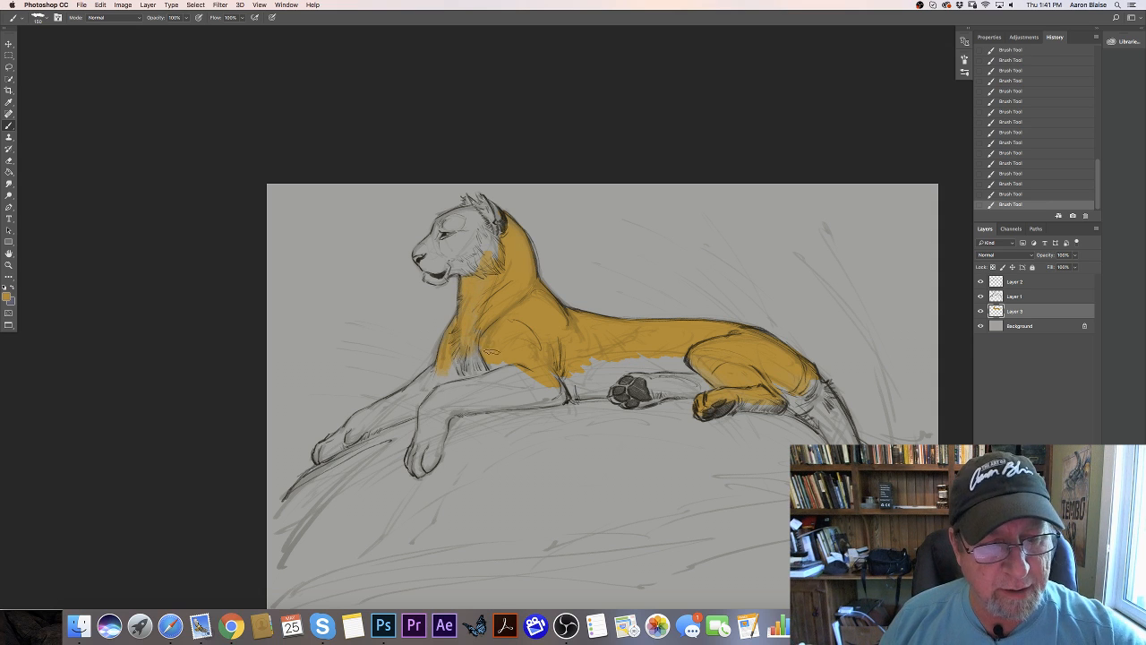
pyautogui.moveTo(515, 367)
pyautogui.mouseDown()
pyautogui.moveTo(501, 344)
pyautogui.moveTo(514, 379)
pyautogui.moveTo(485, 395)
pyautogui.moveTo(425, 405)
pyautogui.mouseUp()
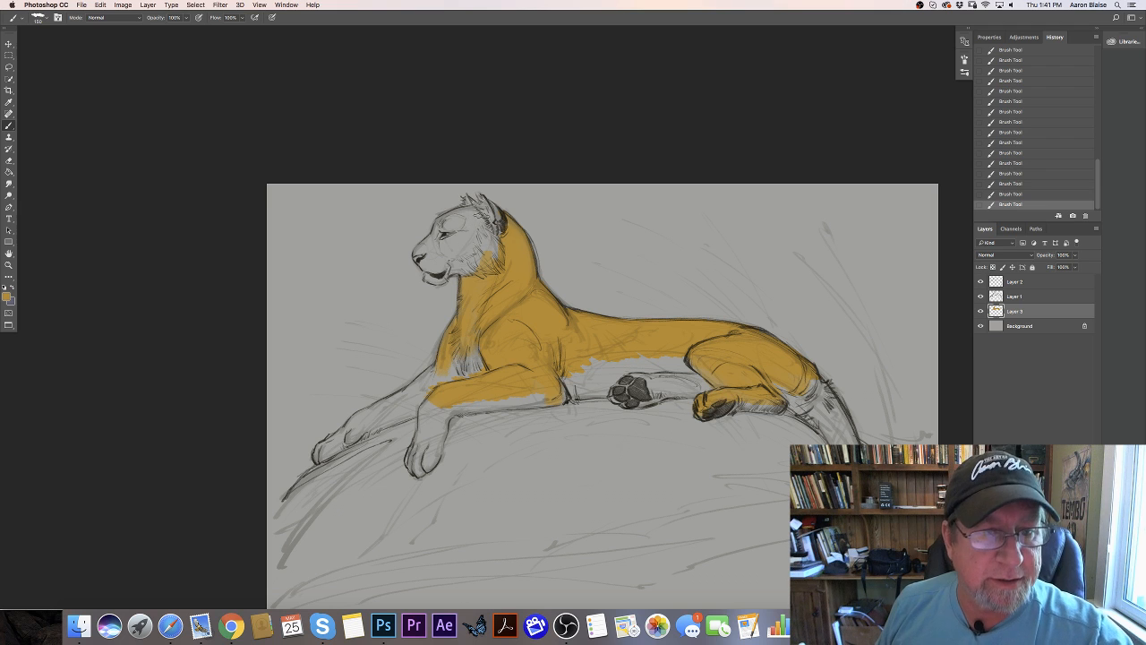
pyautogui.moveTo(475, 240)
pyautogui.mouseDown()
pyautogui.moveTo(452, 220)
pyautogui.moveTo(470, 211)
pyautogui.mouseUp()
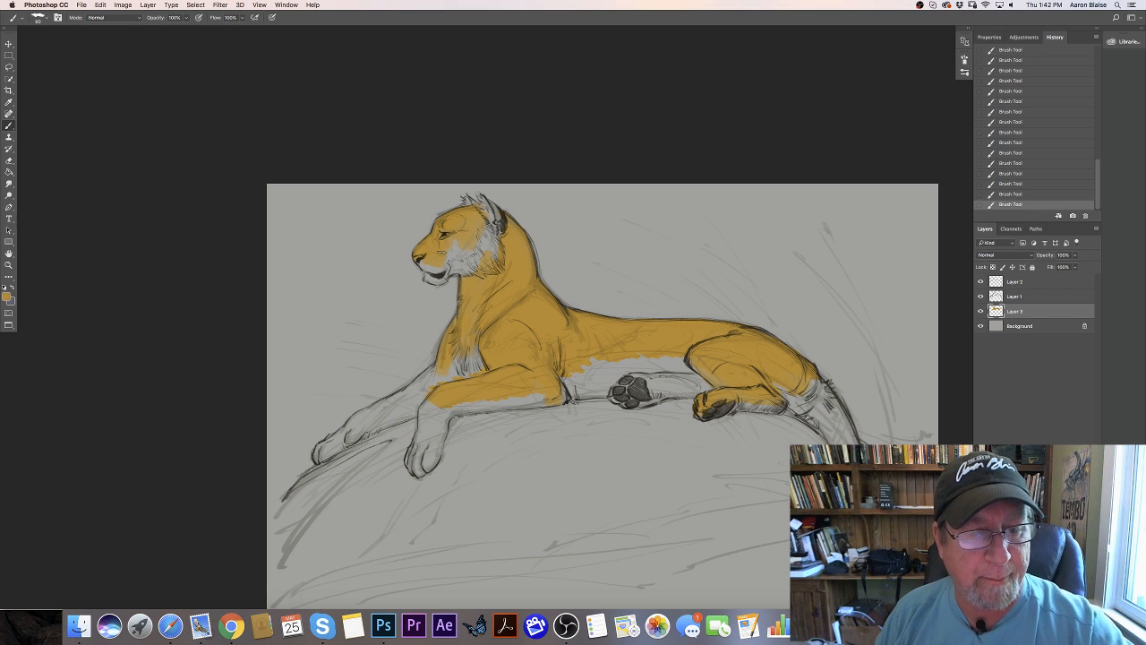
# - Paint the far front leg and both front paws golden with a 100 px brush
pyautogui.press(']')
pyautogui.moveTo(454, 378)
pyautogui.mouseDown()
pyautogui.moveTo(440, 370)
pyautogui.moveTo(416, 392)
pyautogui.moveTo(427, 374)
pyautogui.moveTo(337, 436)
pyautogui.mouseUp()
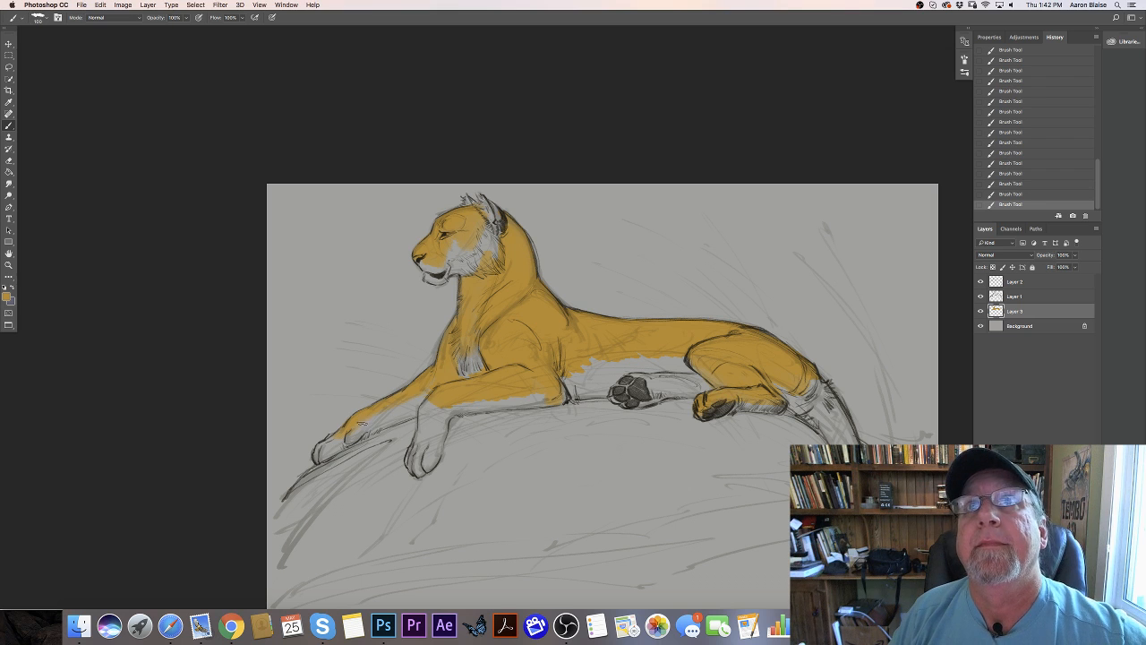
pyautogui.moveTo(343, 435); pyautogui.dragTo(326, 443)
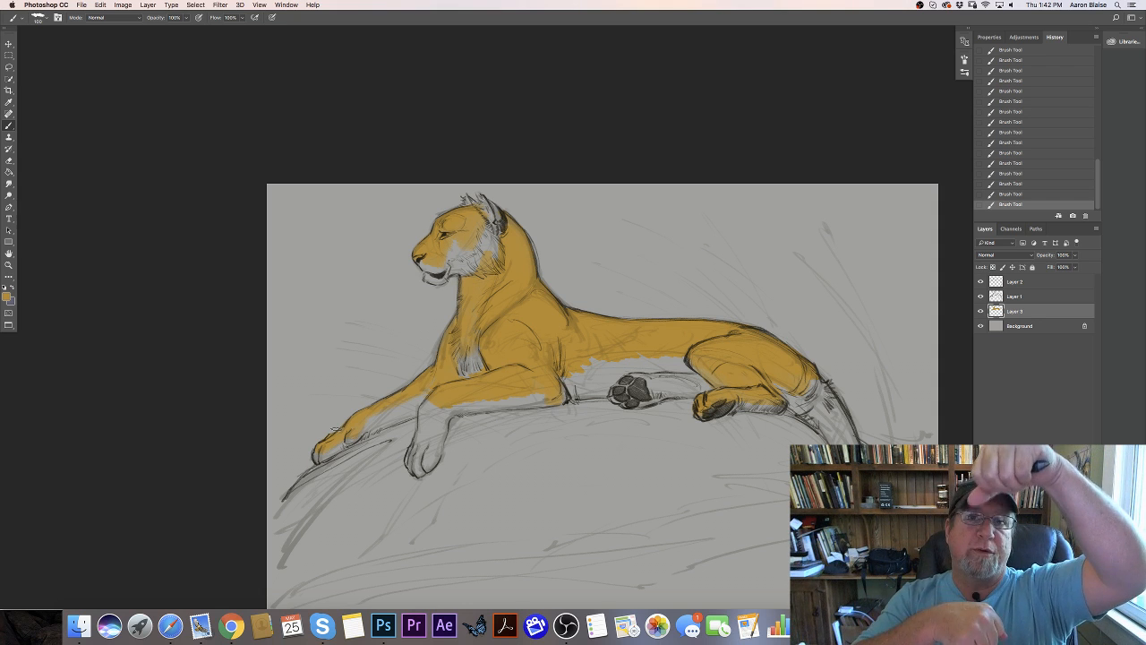
pyautogui.moveTo(443, 405)
pyautogui.mouseDown()
pyautogui.moveTo(432, 436)
pyautogui.moveTo(427, 405)
pyautogui.moveTo(419, 434)
pyautogui.moveTo(435, 416)
pyautogui.moveTo(431, 456)
pyautogui.mouseUp()
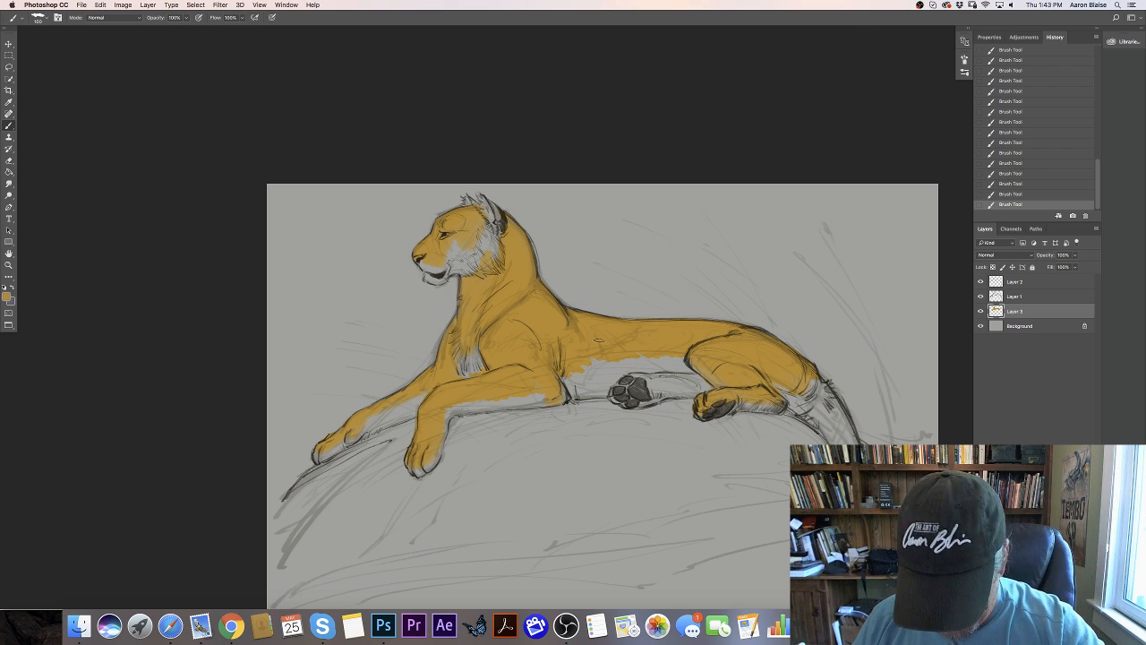
# - Enlarge the brush to 150 px and extend the golden color down the tiger's flank towards the belly
pyautogui.press(']')
pyautogui.press(']')
pyautogui.press(']')
pyautogui.press(']')
pyautogui.moveTo(602, 347); pyautogui.dragTo(596, 364)
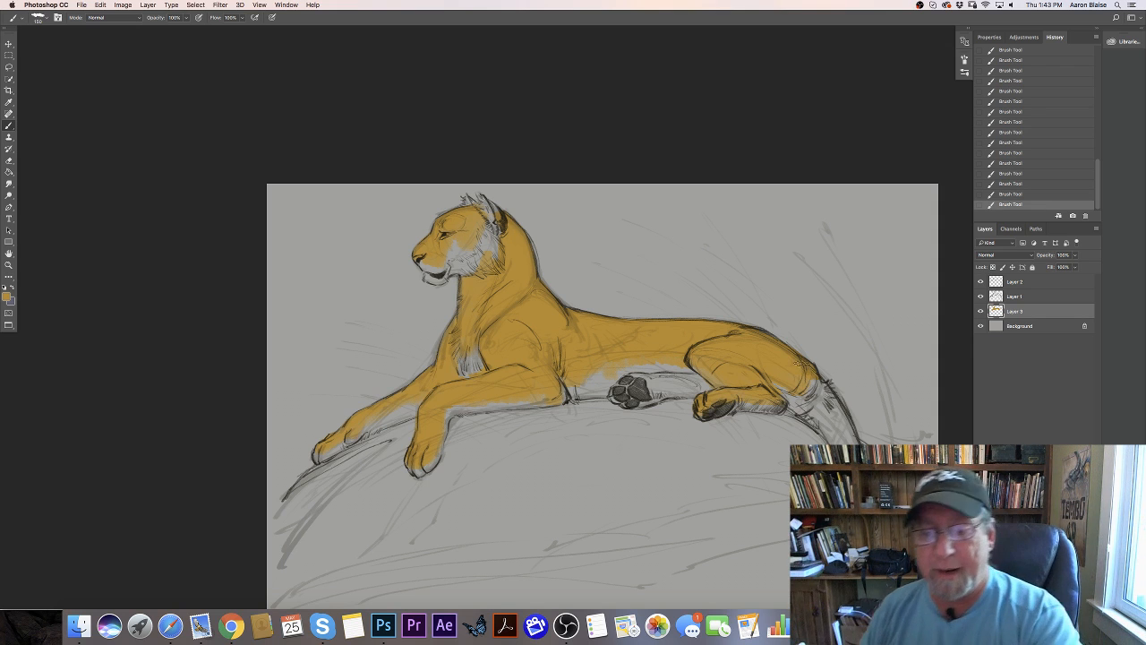
# - Paint the tiger's whole tail golden, from its base at the rump down to the curled tip
pyautogui.moveTo(849, 440)
pyautogui.mouseDown()
pyautogui.moveTo(818, 380)
pyautogui.moveTo(849, 435)
pyautogui.mouseUp()
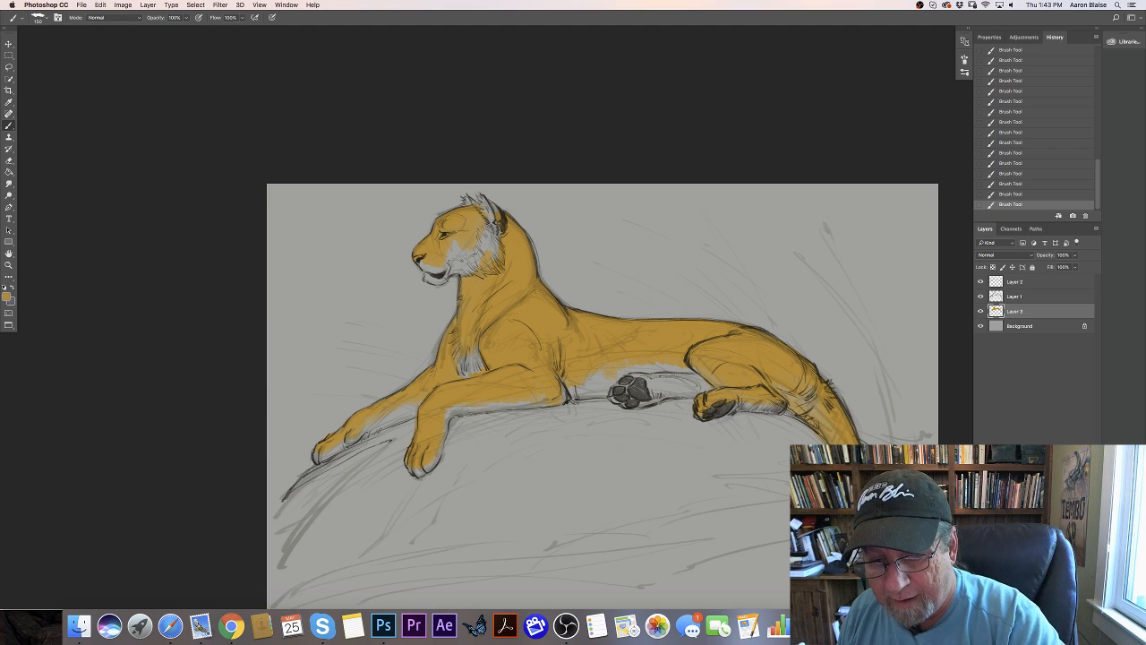
pyautogui.moveTo(207, 328); pyautogui.dragTo(126, 235)
pyautogui.moveTo(752, 365); pyautogui.dragTo(732, 496)
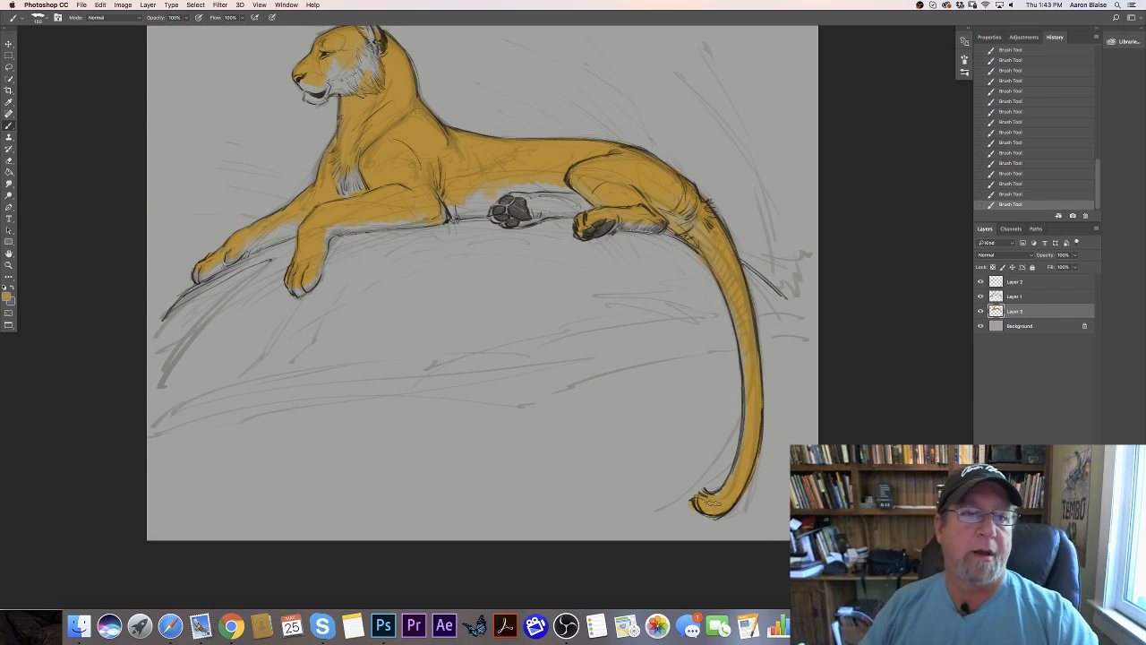
pyautogui.moveTo(47, 325); pyautogui.dragTo(224, 467)
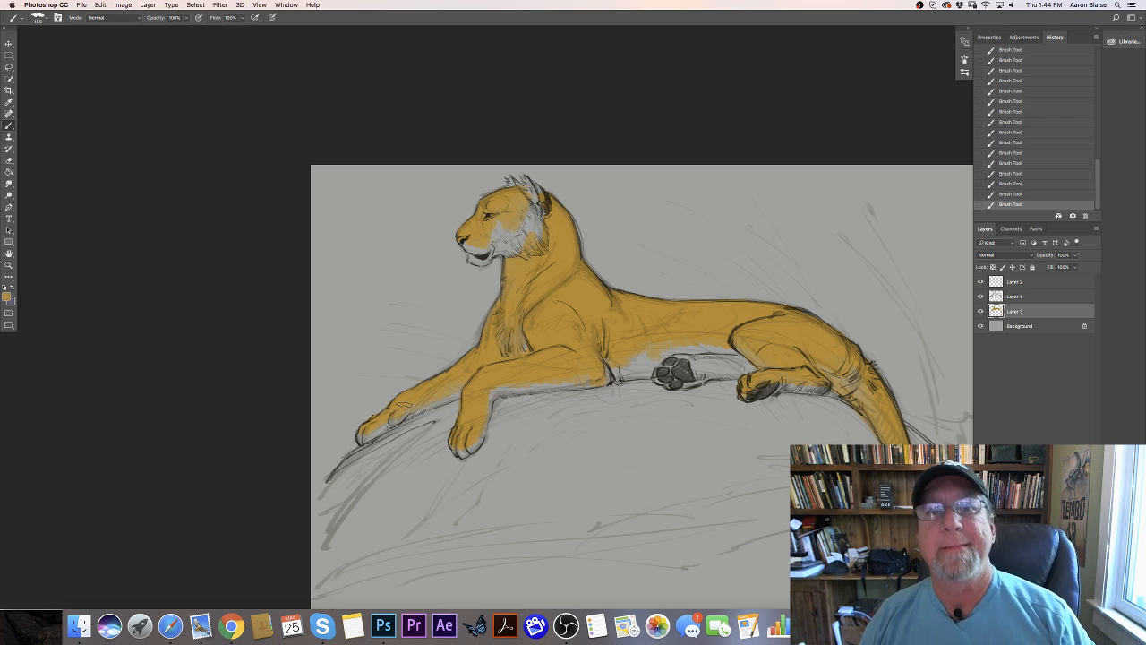
# - Choose a pale cream with hue 38°, saturation 16% and brightness 83%, and paint the tiger's belly with it
pyautogui.click(7, 297)
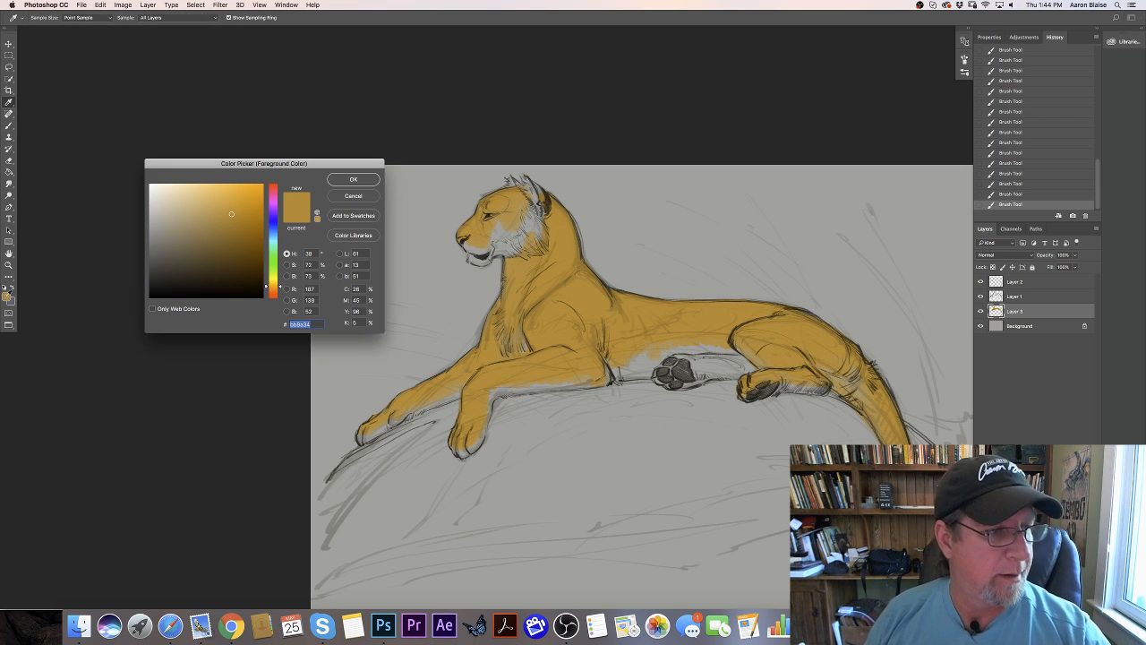
pyautogui.click(165, 204)
pyautogui.click(353, 179)
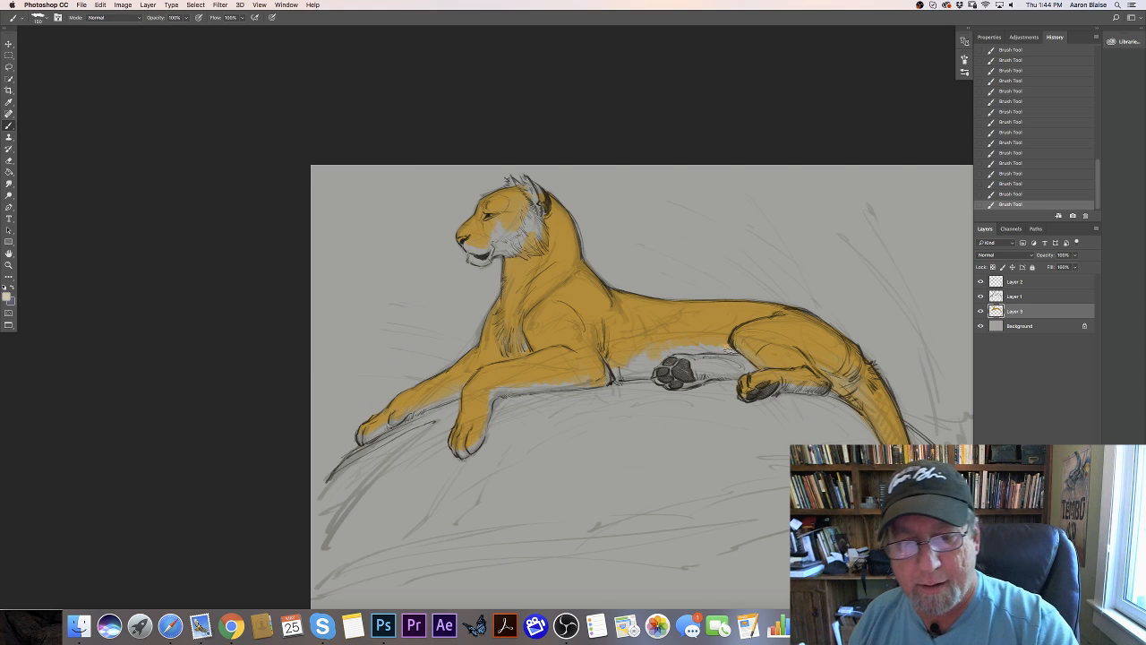
pyautogui.click(724, 345)
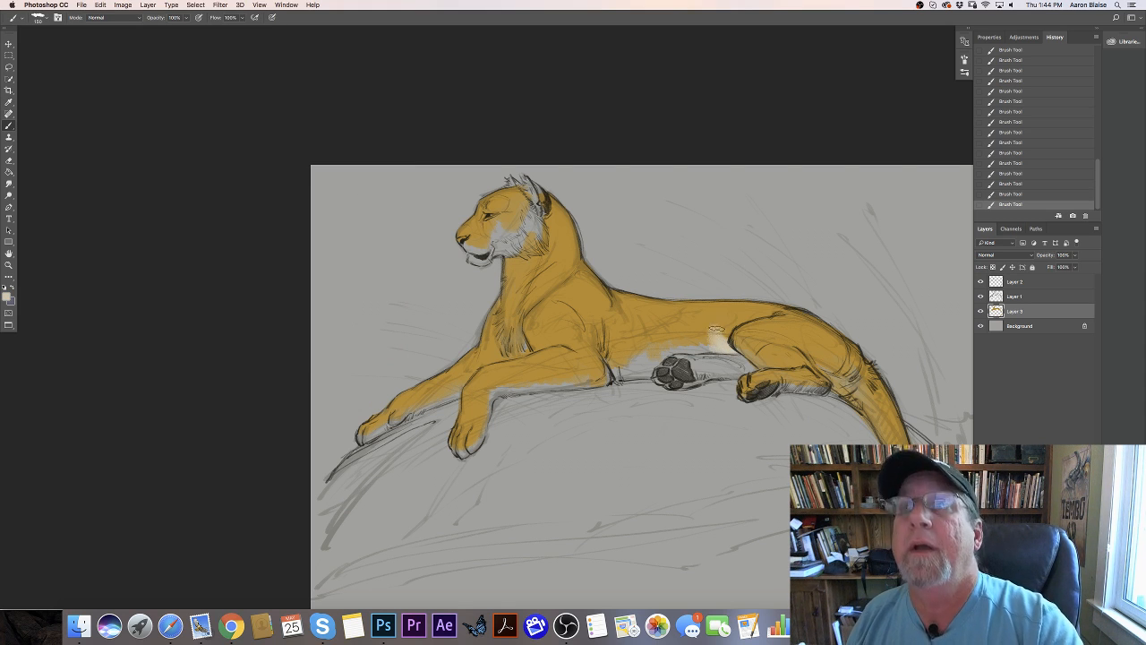
pyautogui.moveTo(716, 329)
pyautogui.mouseDown()
pyautogui.moveTo(679, 349)
pyautogui.moveTo(680, 317)
pyautogui.moveTo(670, 335)
pyautogui.moveTo(632, 341)
pyautogui.mouseUp()
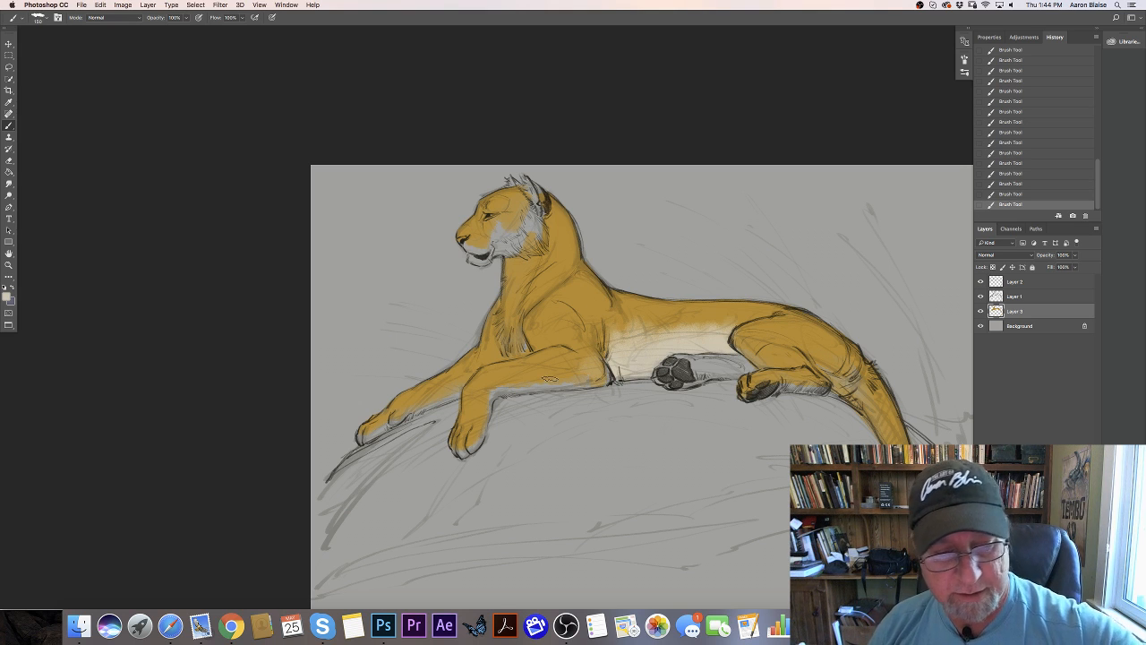
# - Switch the foreground back to the golden coat color and paint the far hind leg and its paw
pyautogui.click(6, 293)
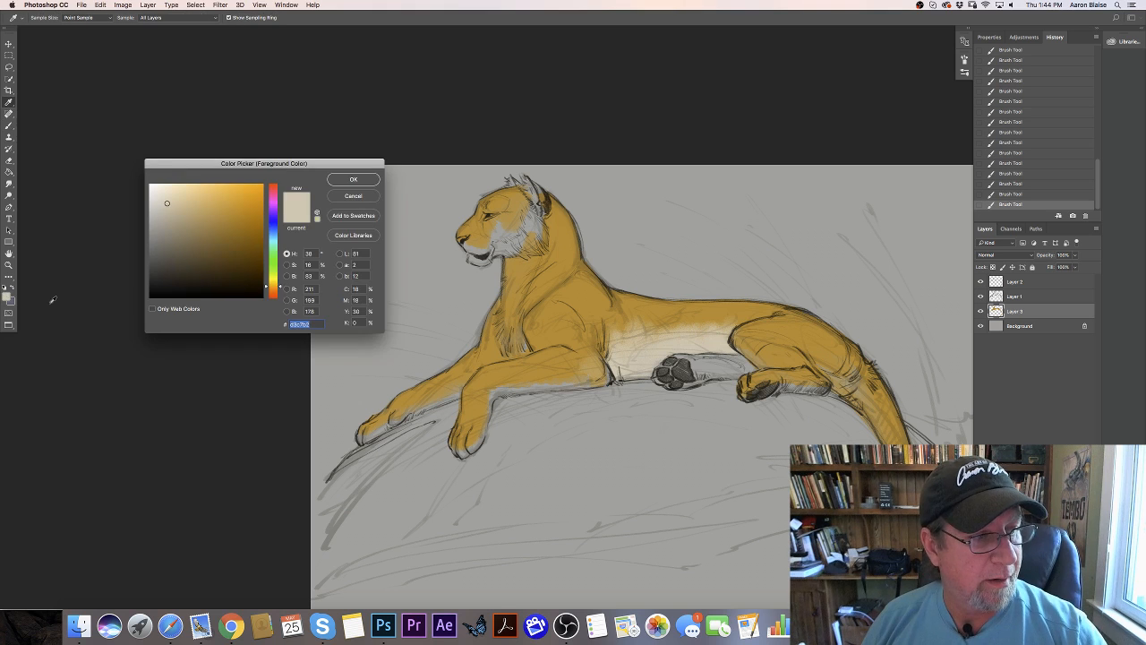
pyautogui.click(467, 289)
pyautogui.click(344, 182)
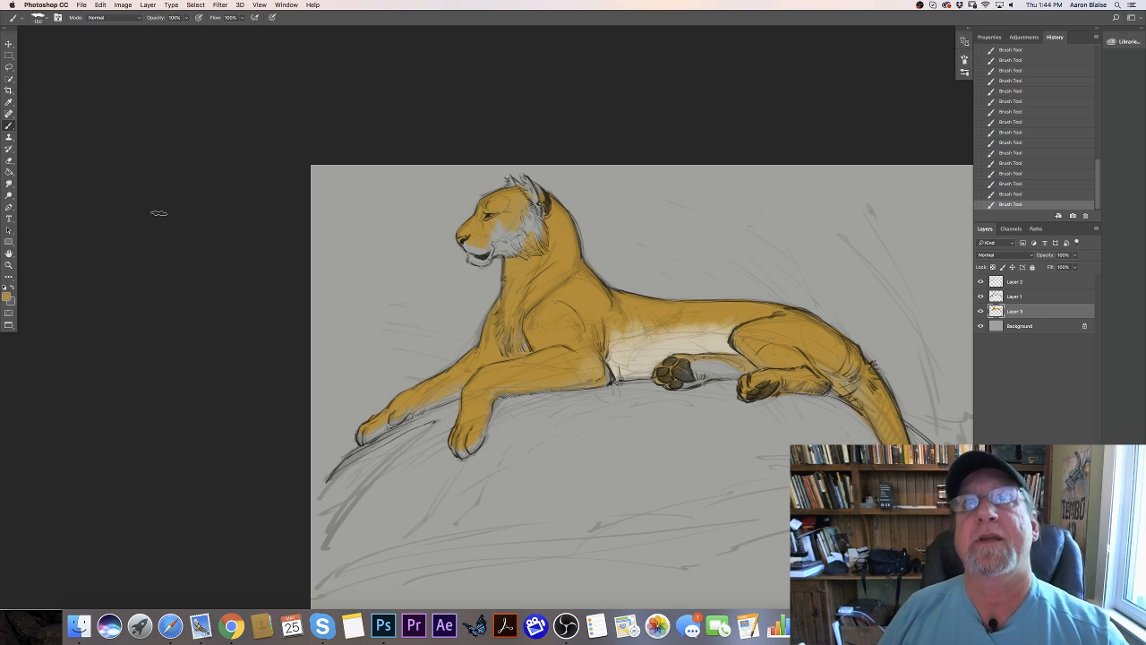
# - Choose a light tan with hue 38°, saturation 22% and brightness 78%, and dab it onto the cheek
pyautogui.click(8, 296)
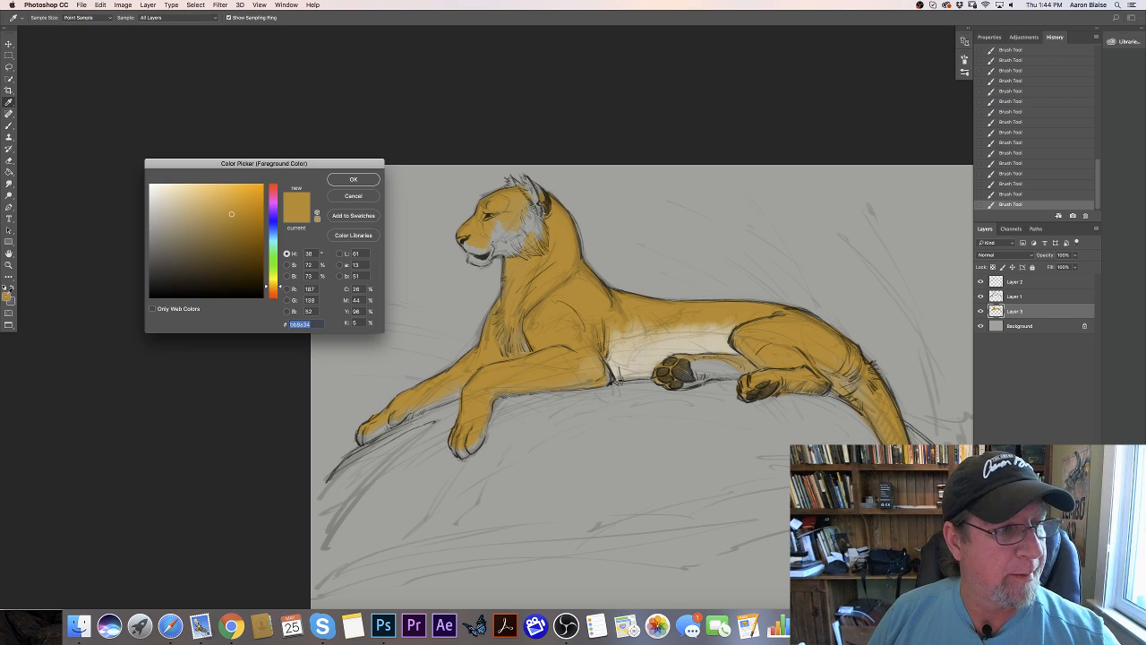
pyautogui.click(175, 208)
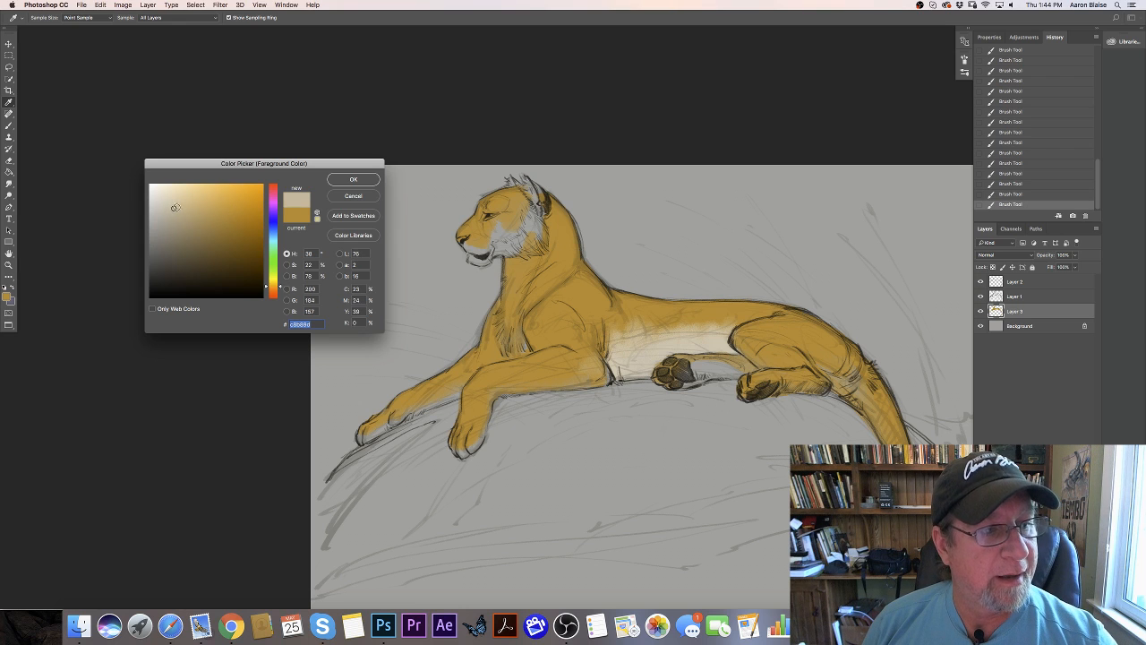
pyautogui.click(351, 180)
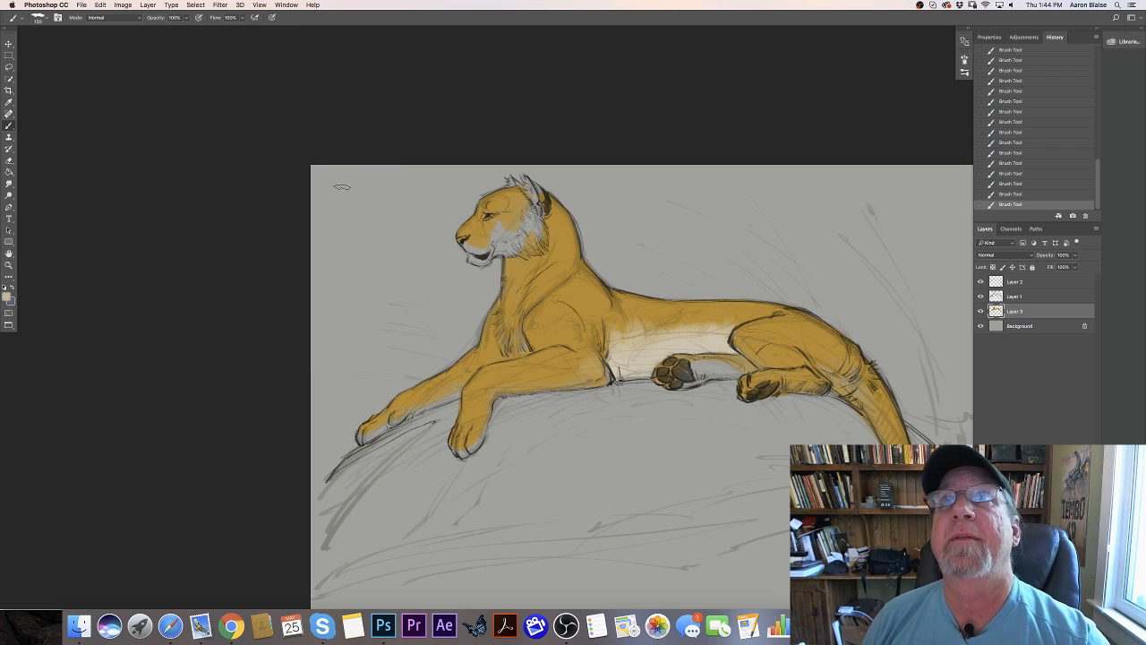
pyautogui.moveTo(532, 223); pyautogui.dragTo(538, 239)
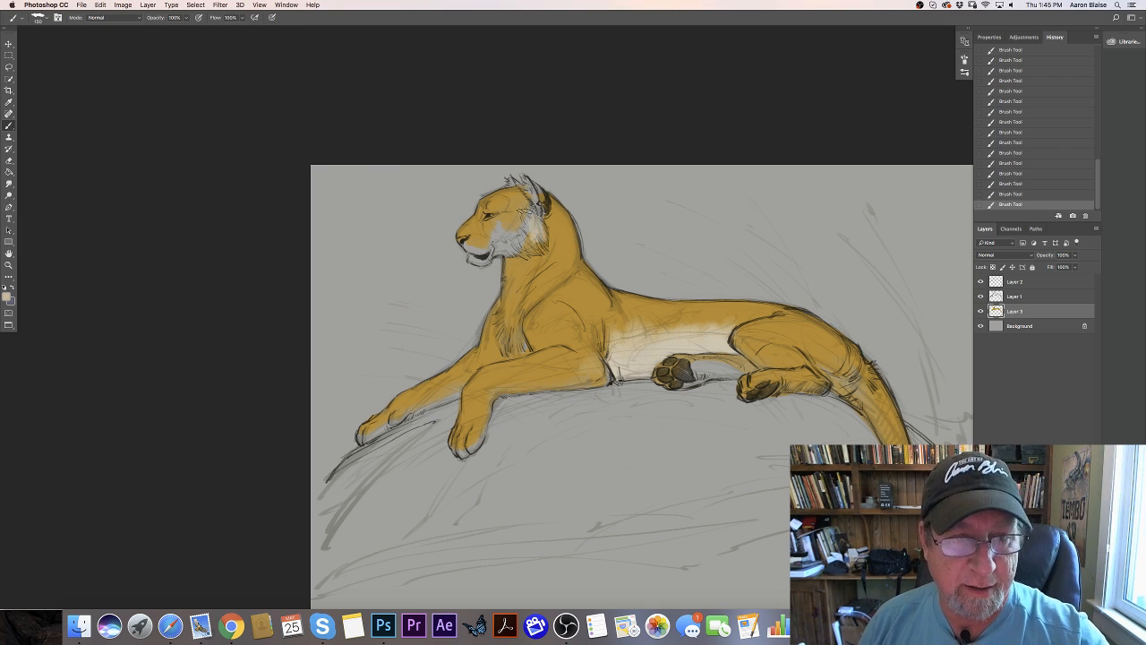
# - Lighten the foreground color to a cream with saturation 14% and brightness 86%, and paint the cheek ruff and chin
pyautogui.click(11, 299)
pyautogui.click(166, 198)
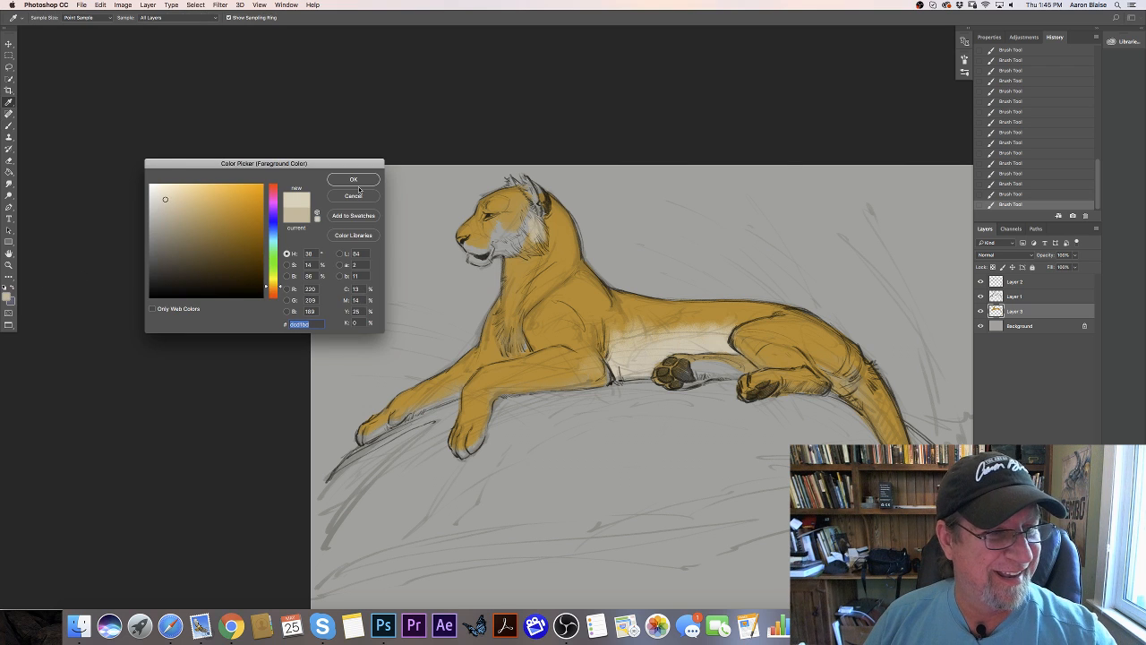
pyautogui.click(358, 180)
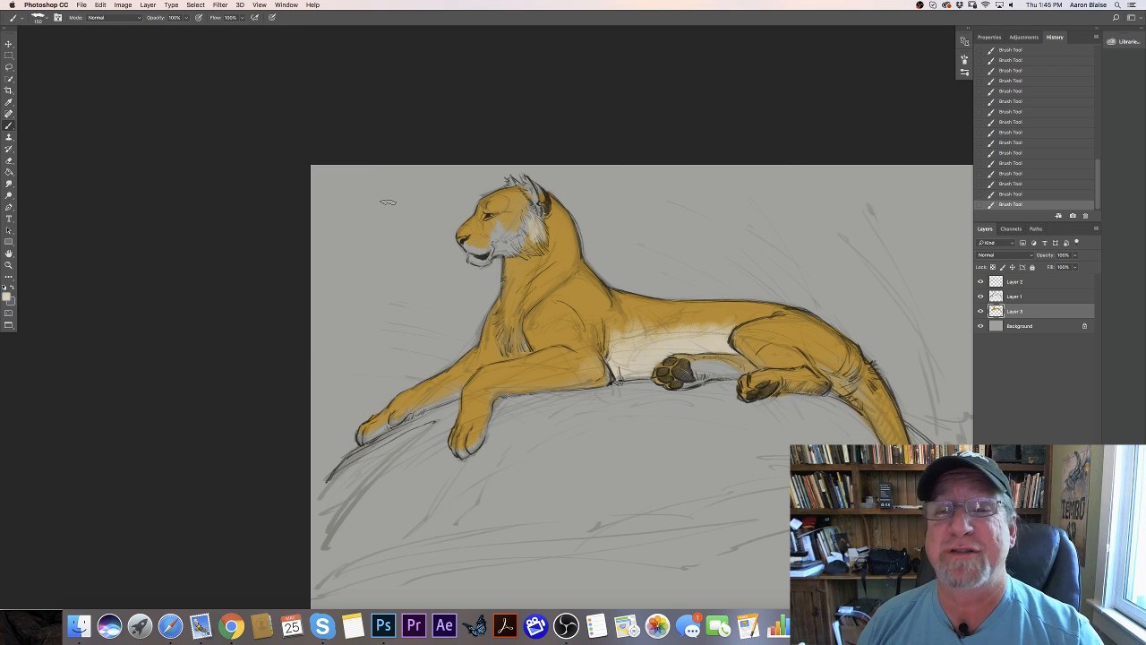
pyautogui.press(']')
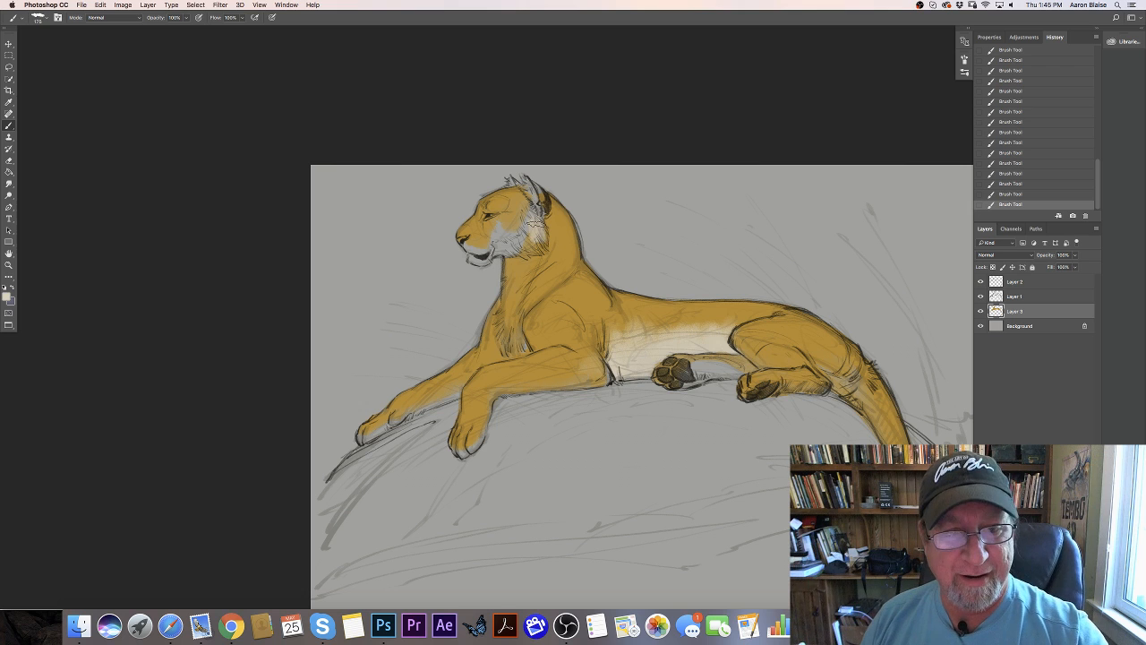
pyautogui.moveTo(533, 213)
pyautogui.mouseDown()
pyautogui.moveTo(529, 248)
pyautogui.moveTo(513, 248)
pyautogui.moveTo(500, 228)
pyautogui.mouseUp()
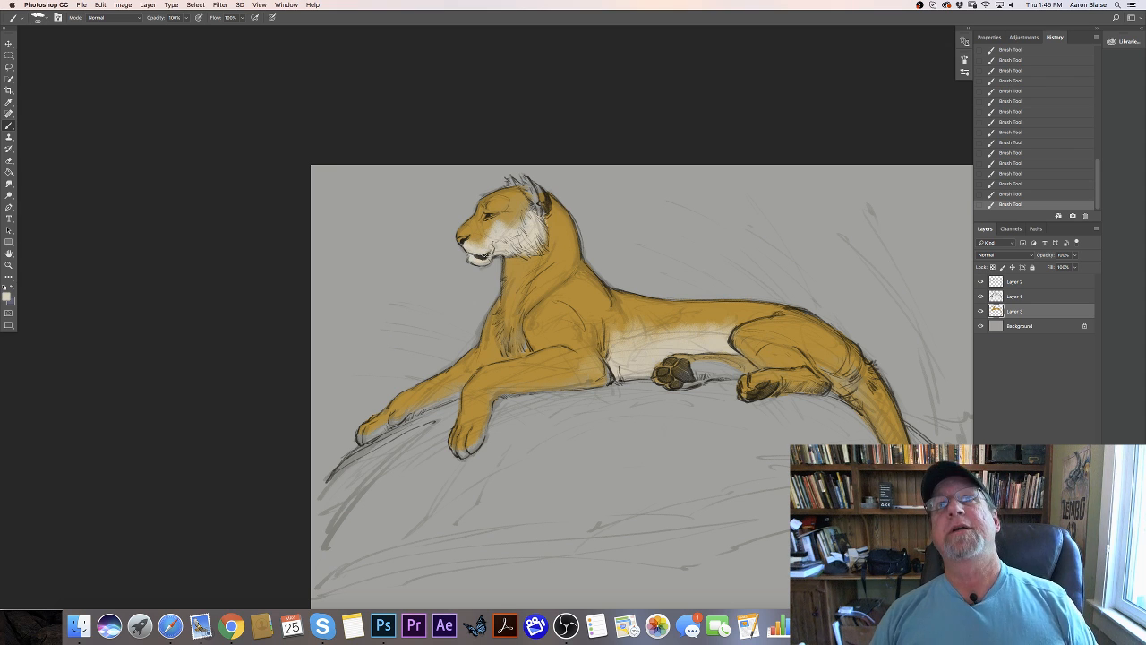
# - Paint cream fur above the tiger's eye, down the throat and chest, and along the inside of the far foreleg
pyautogui.moveTo(484, 212); pyautogui.dragTo(495, 201)
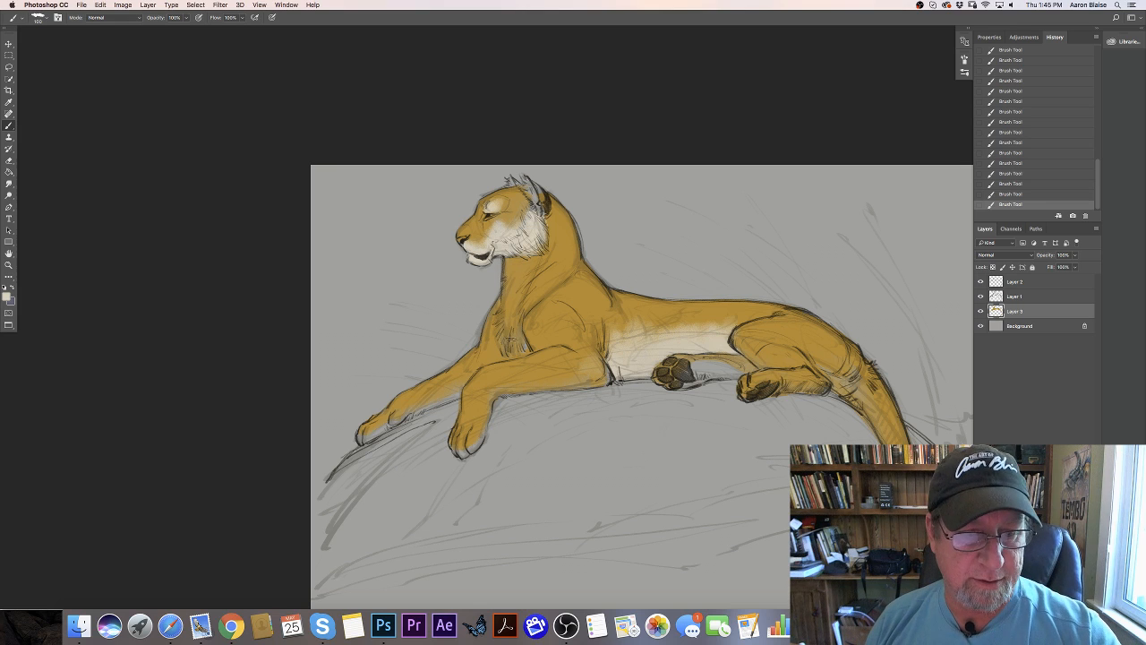
pyautogui.moveTo(515, 336)
pyautogui.mouseDown()
pyautogui.moveTo(521, 347)
pyautogui.moveTo(501, 295)
pyautogui.moveTo(516, 332)
pyautogui.moveTo(526, 296)
pyautogui.moveTo(510, 284)
pyautogui.moveTo(512, 270)
pyautogui.moveTo(532, 263)
pyautogui.moveTo(512, 262)
pyautogui.mouseUp()
pyautogui.press(']')
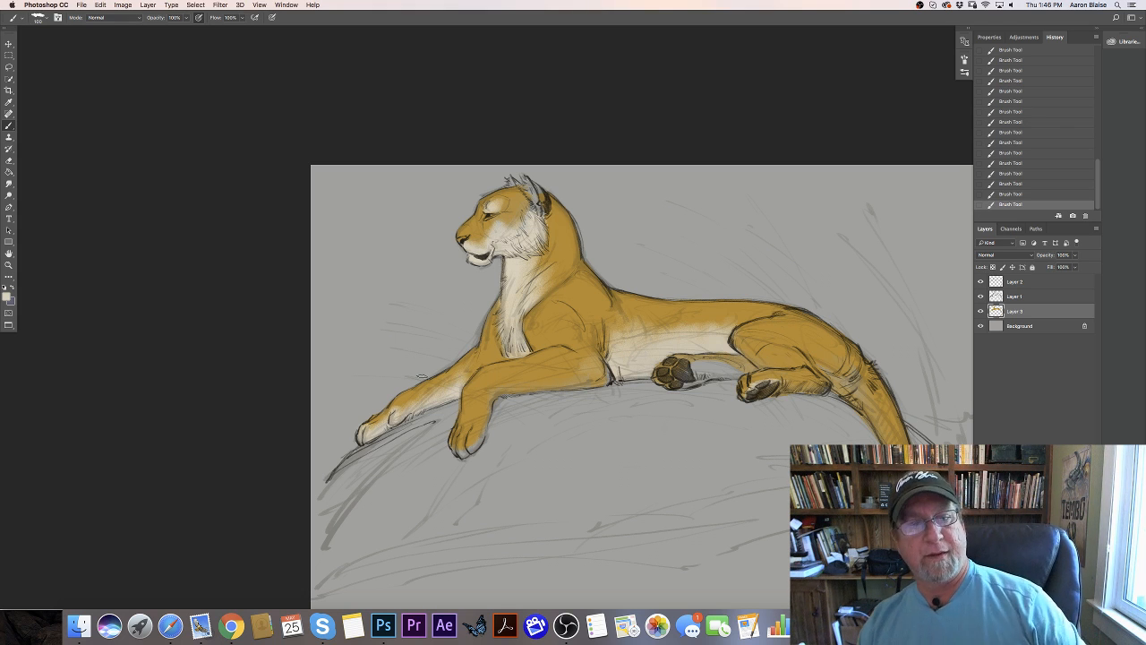
# - Enlarge the brush to 150 and paint cream over the back of the thigh and down the tail toward its tip
pyautogui.press(']')
pyautogui.press(']')
pyautogui.press(']')
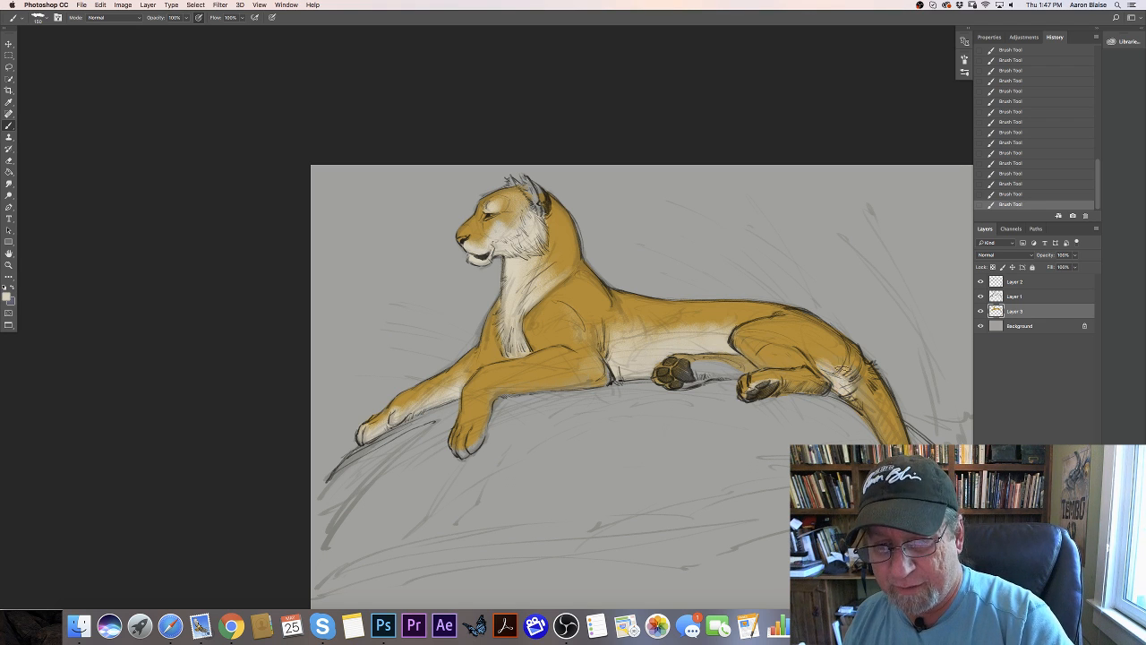
pyautogui.moveTo(857, 396)
pyautogui.mouseDown()
pyautogui.moveTo(863, 376)
pyautogui.moveTo(886, 429)
pyautogui.moveTo(864, 401)
pyautogui.mouseUp()
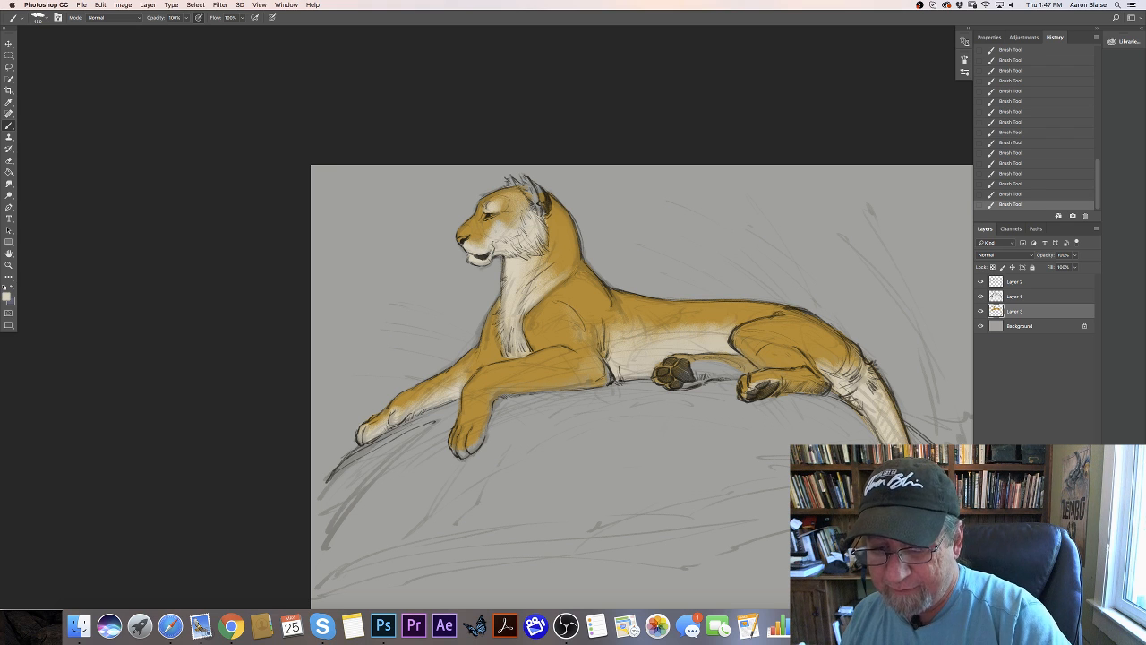
pyautogui.moveTo(222, 376); pyautogui.dragTo(125, 295)
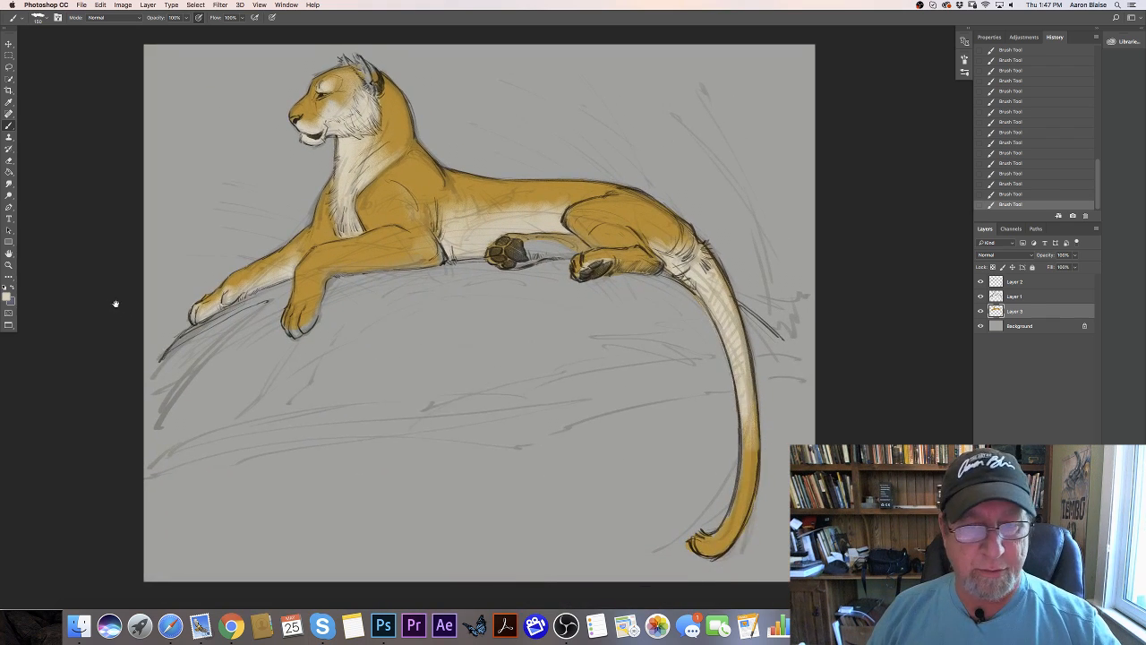
pyautogui.moveTo(727, 387)
pyautogui.mouseDown()
pyautogui.moveTo(726, 480)
pyautogui.moveTo(729, 455)
pyautogui.moveTo(711, 512)
pyautogui.moveTo(707, 503)
pyautogui.mouseUp()
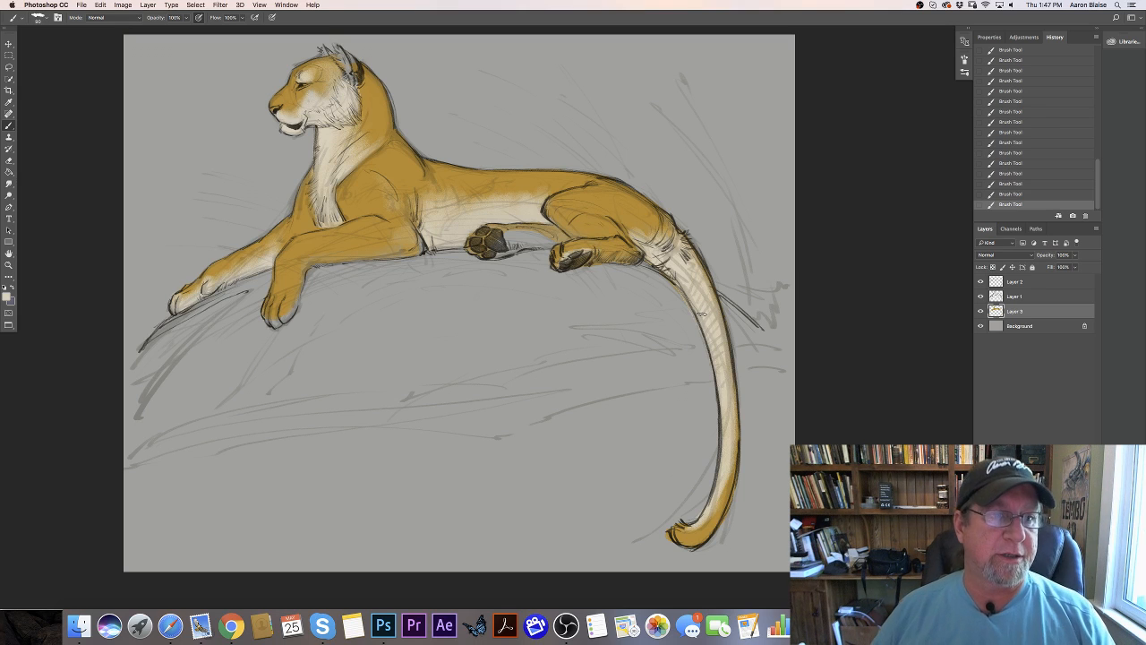
# - Choose a reddish brown with hue 14°, saturation 50% and brightness 57%, and paint the tiger's nose with it
pyautogui.moveTo(56, 384); pyautogui.dragTo(231, 469)
pyautogui.press('super+equal')
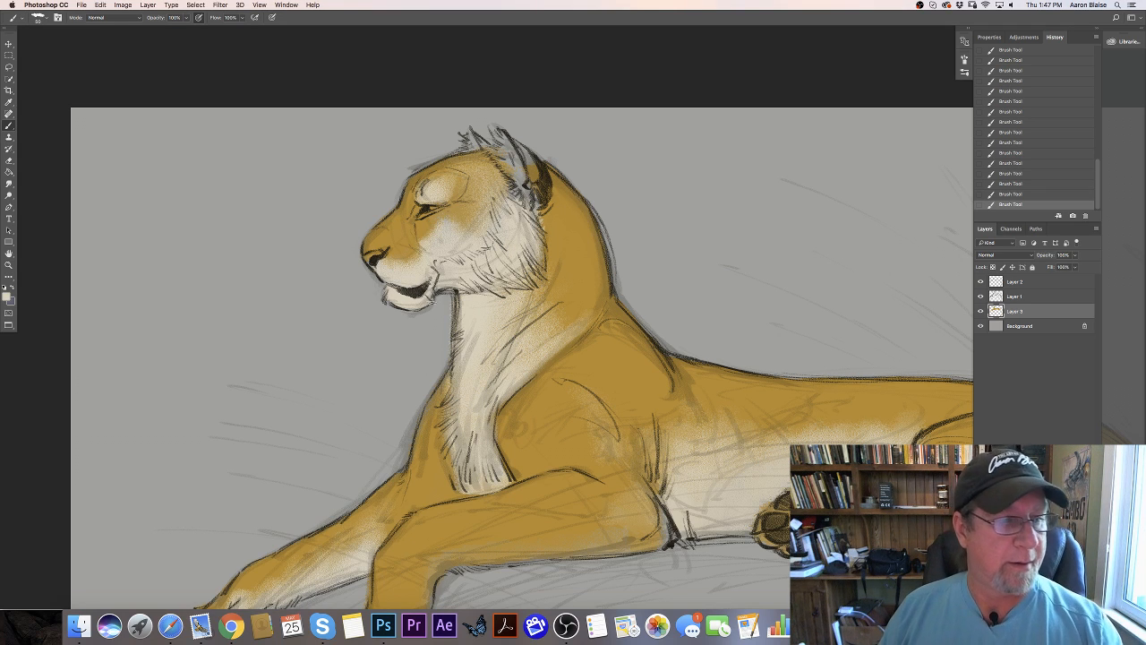
pyautogui.click(9, 295)
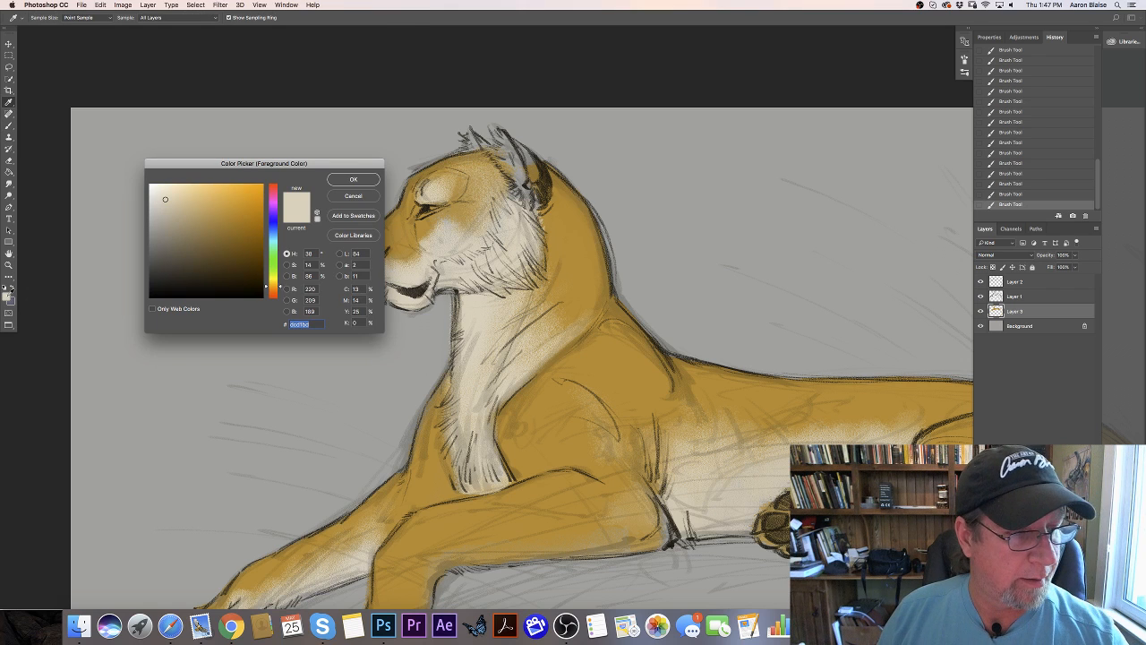
pyautogui.click(274, 292)
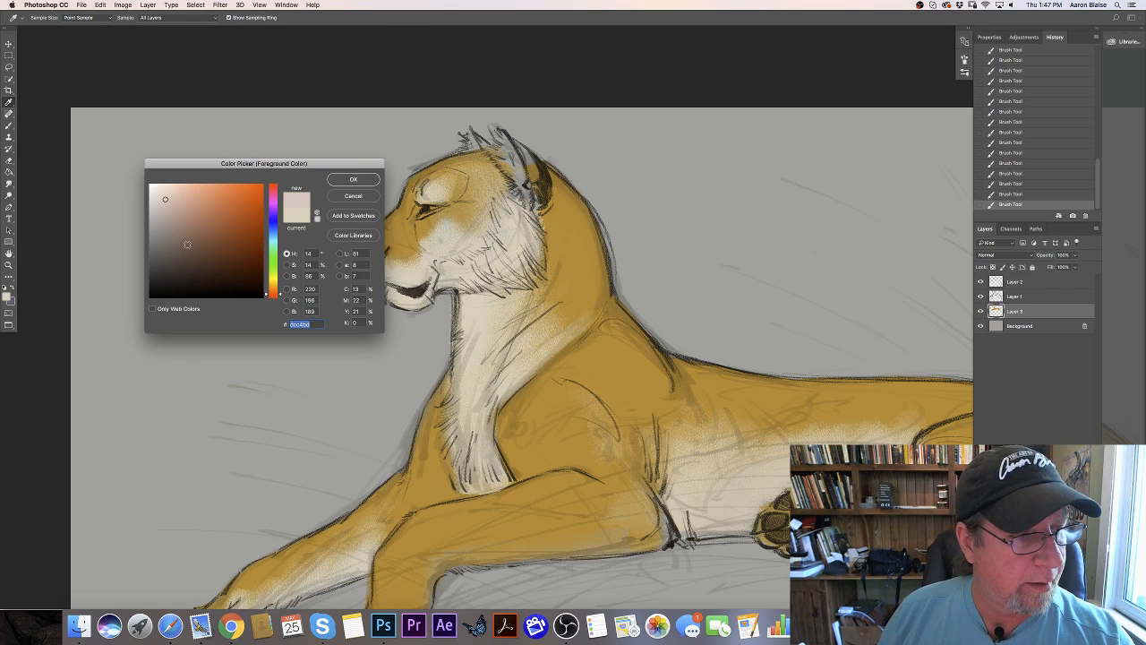
pyautogui.click(190, 242)
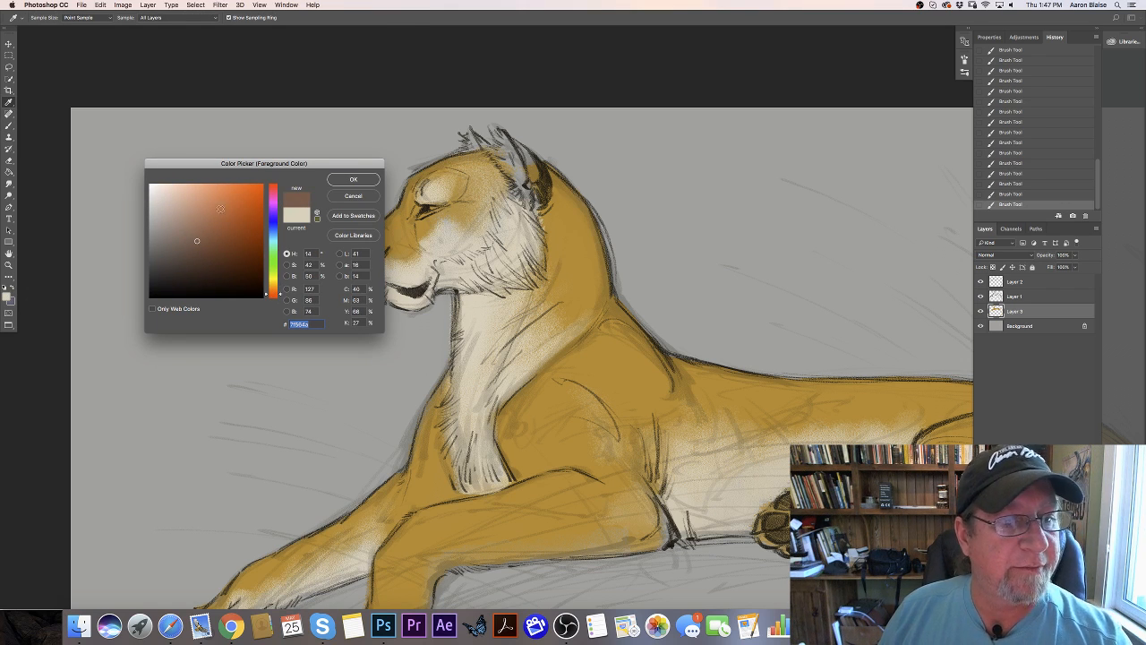
pyautogui.click(204, 232)
pyautogui.click(353, 179)
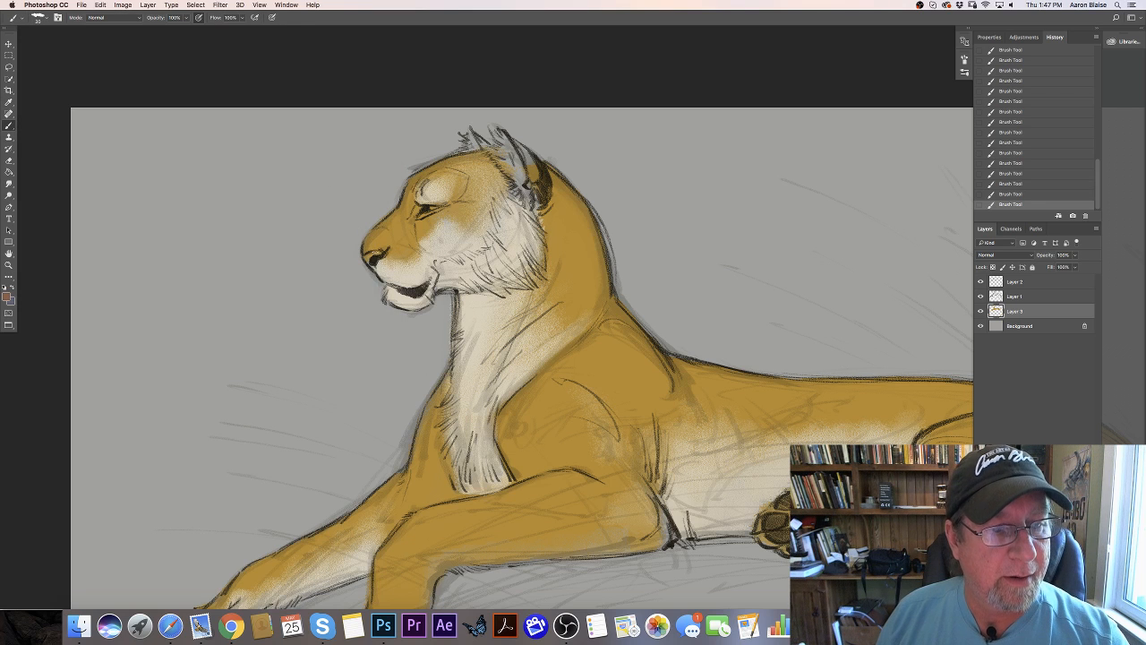
pyautogui.moveTo(370, 254); pyautogui.dragTo(368, 266)
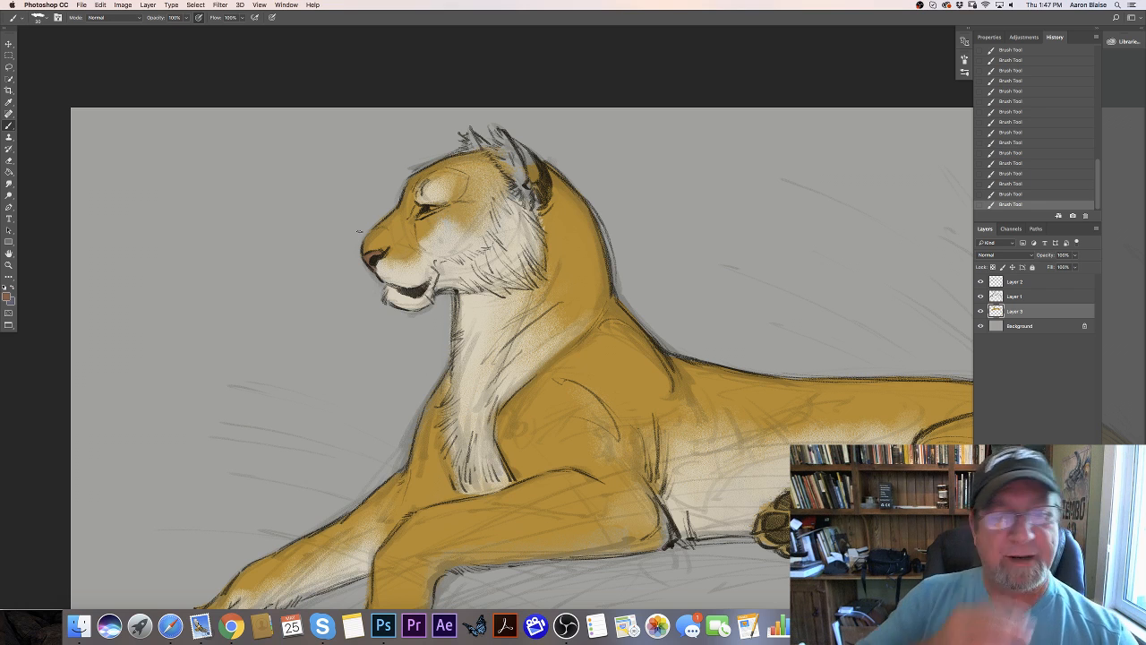
# - Choose a muted yellow with hue 45°, saturation 55% and brightness 75% as the foreground color for the eye
pyautogui.click(7, 296)
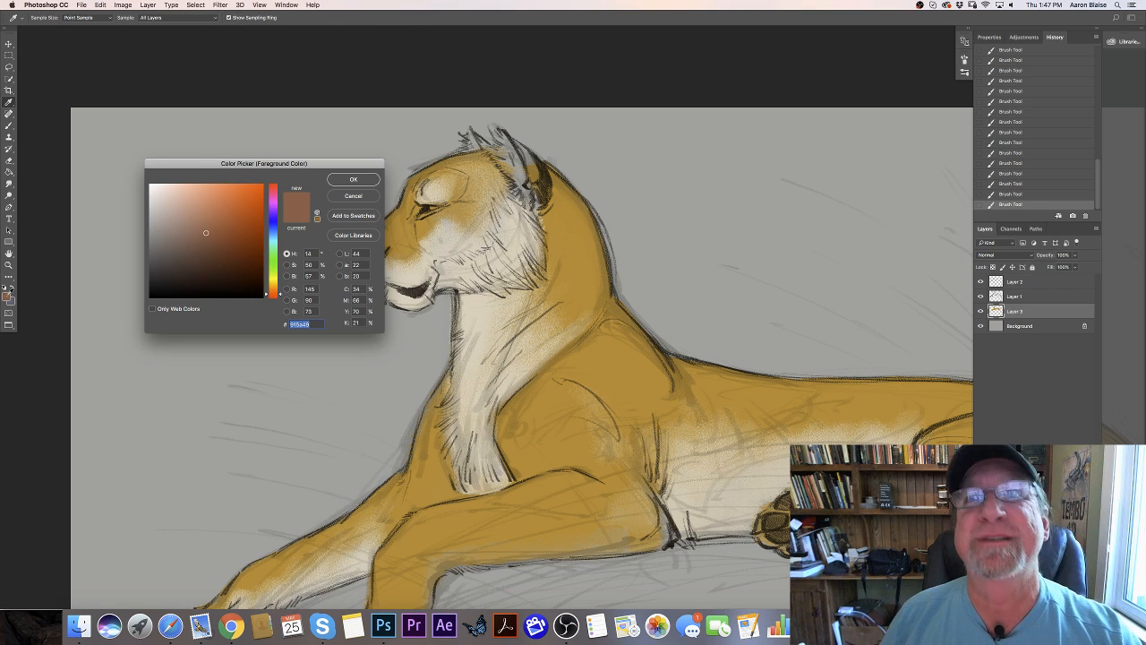
pyautogui.click(271, 283)
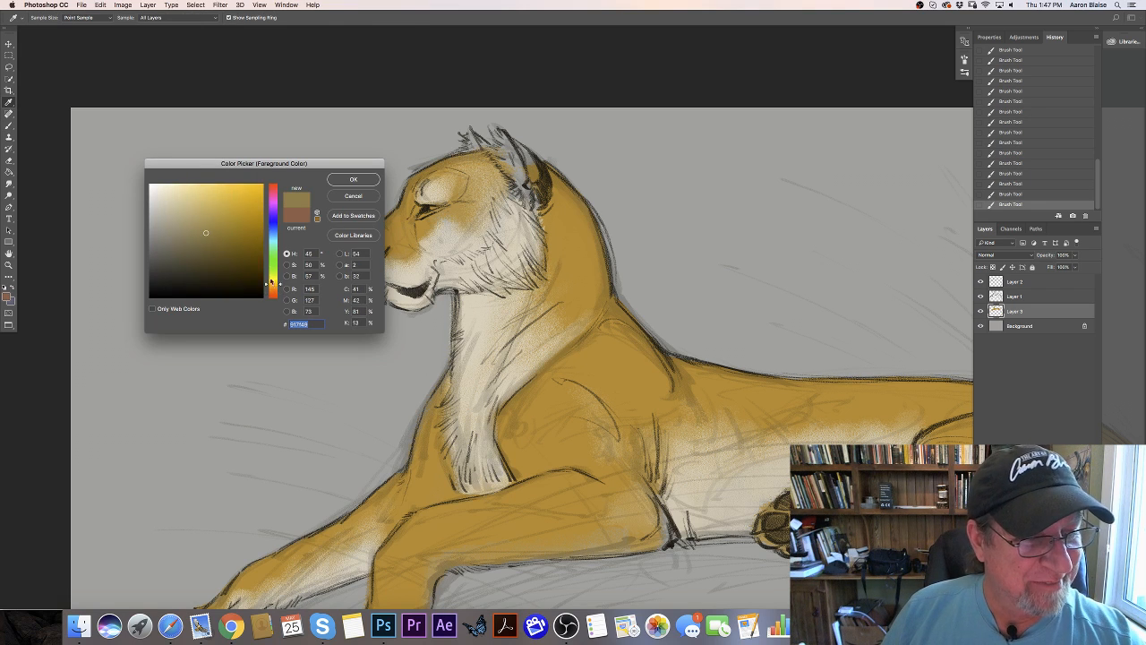
pyautogui.click(213, 211)
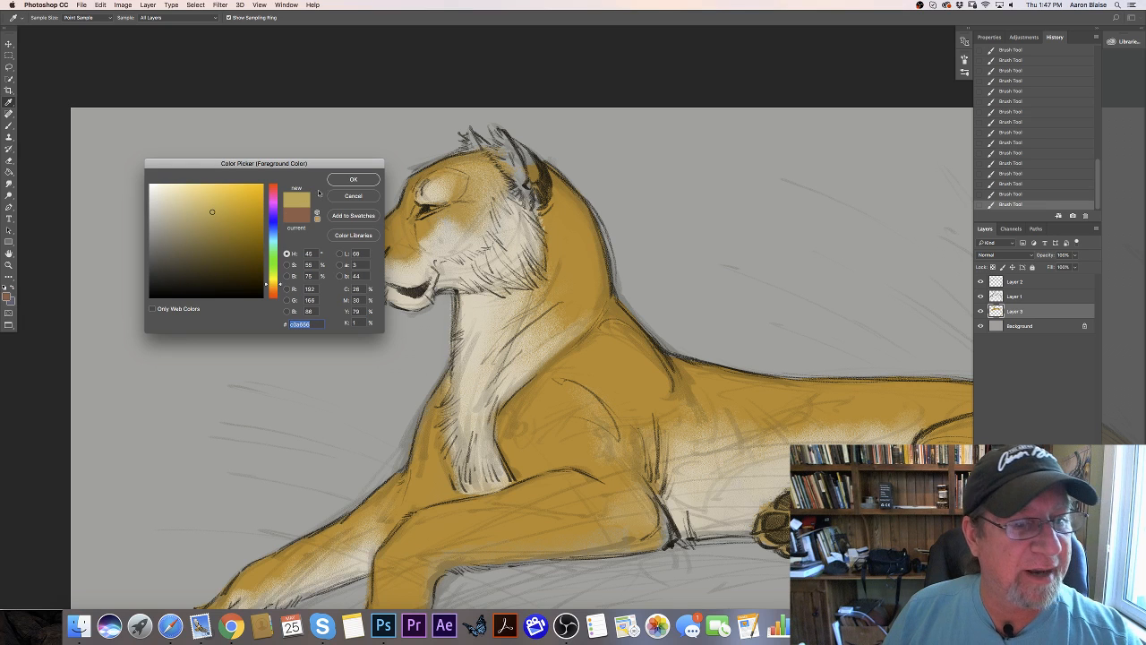
pyautogui.click(349, 180)
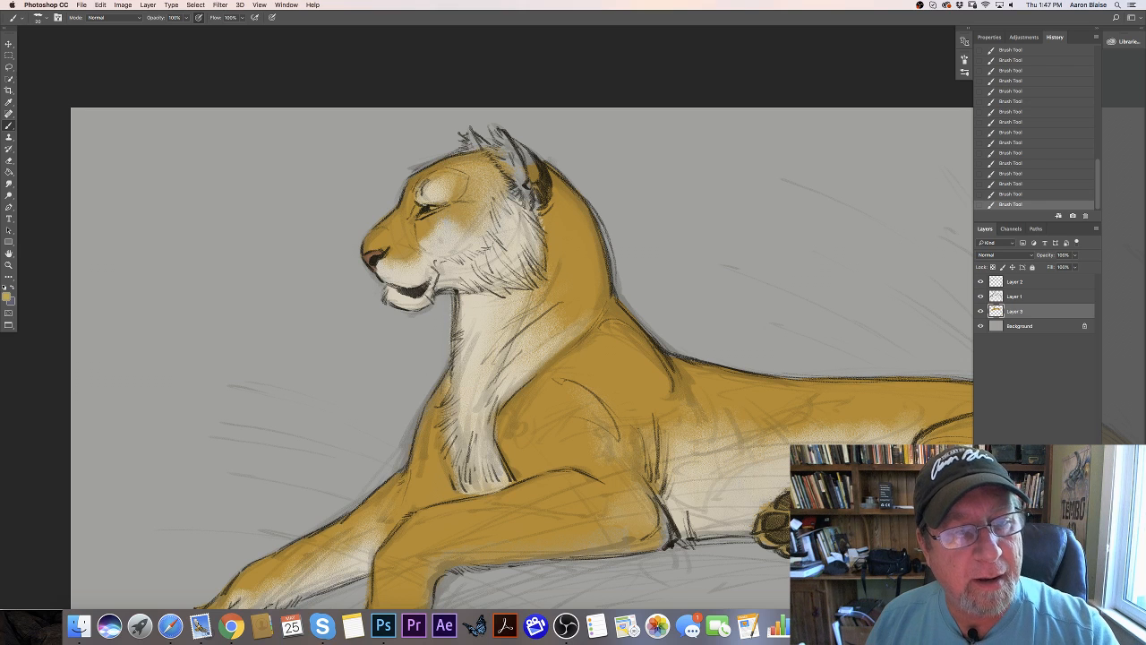
# - Sample the chest's cream with saturation 14% and brightness 86%, add light accents around the eye, and enlarge the brush
pyautogui.click(7, 295)
pyautogui.click(485, 306)
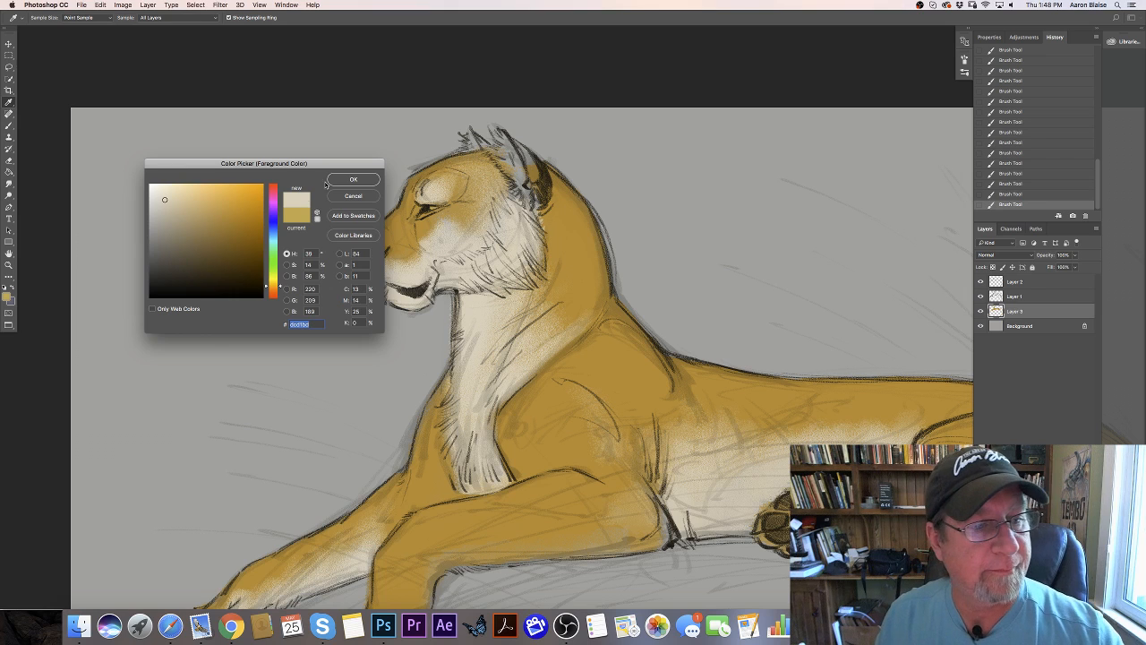
pyautogui.click(349, 179)
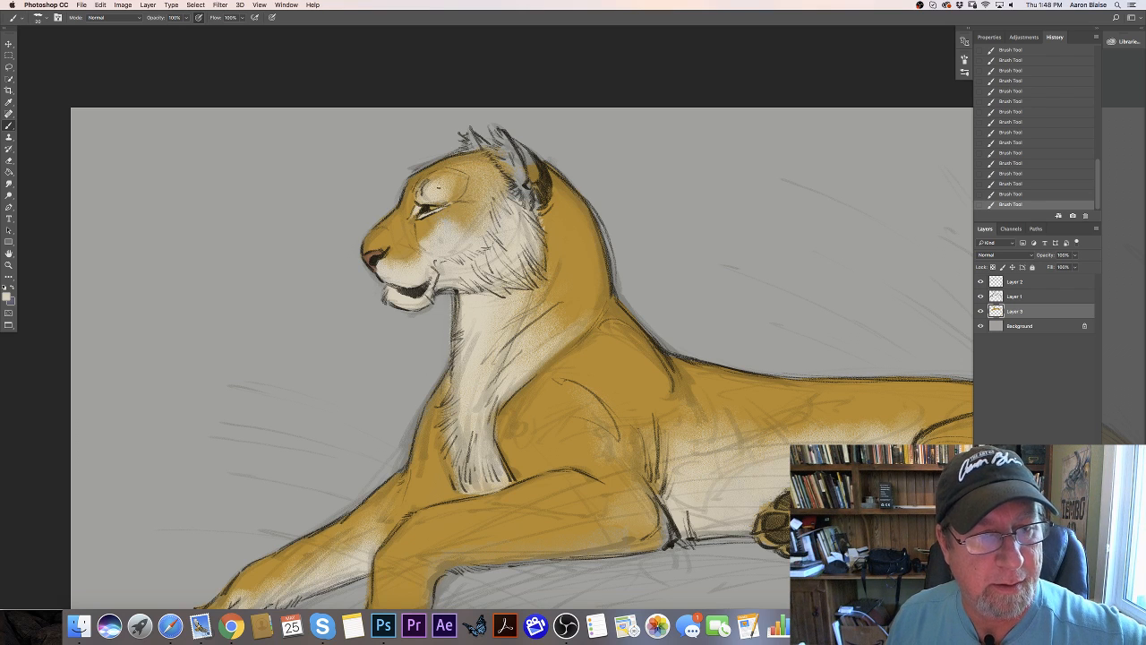
pyautogui.press(']')
pyautogui.press(']')
pyautogui.press(']')
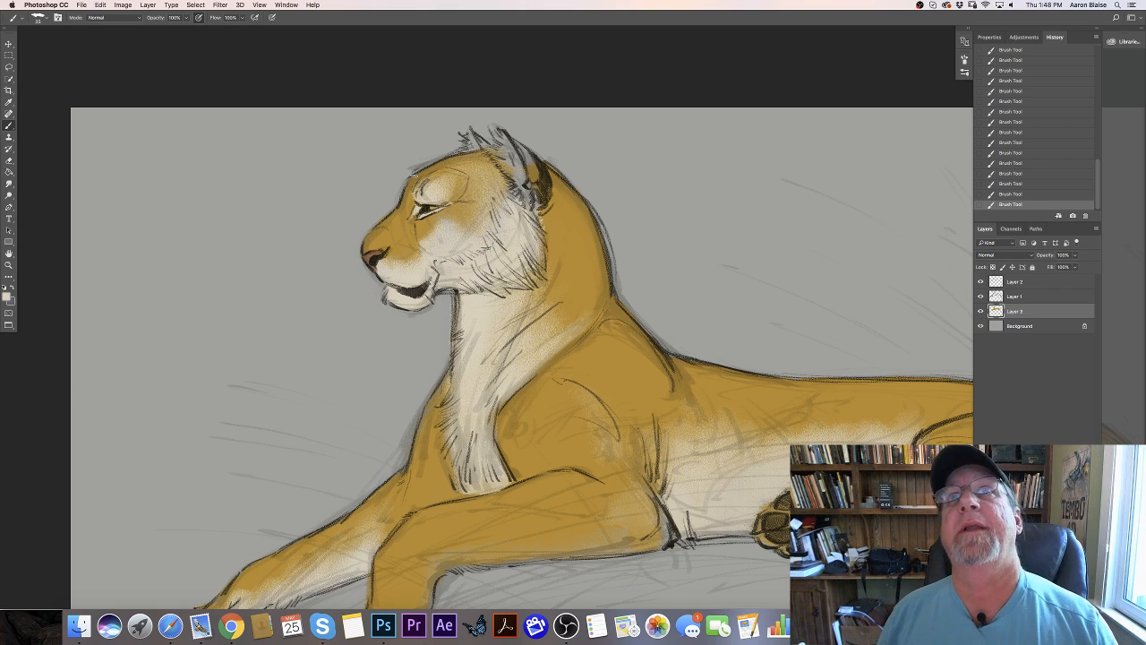
# - Choose a medium brown with hue 34°, saturation 56% and brightness 57%, and shade the muzzle's bridge and the area below the eye
pyautogui.click(7, 297)
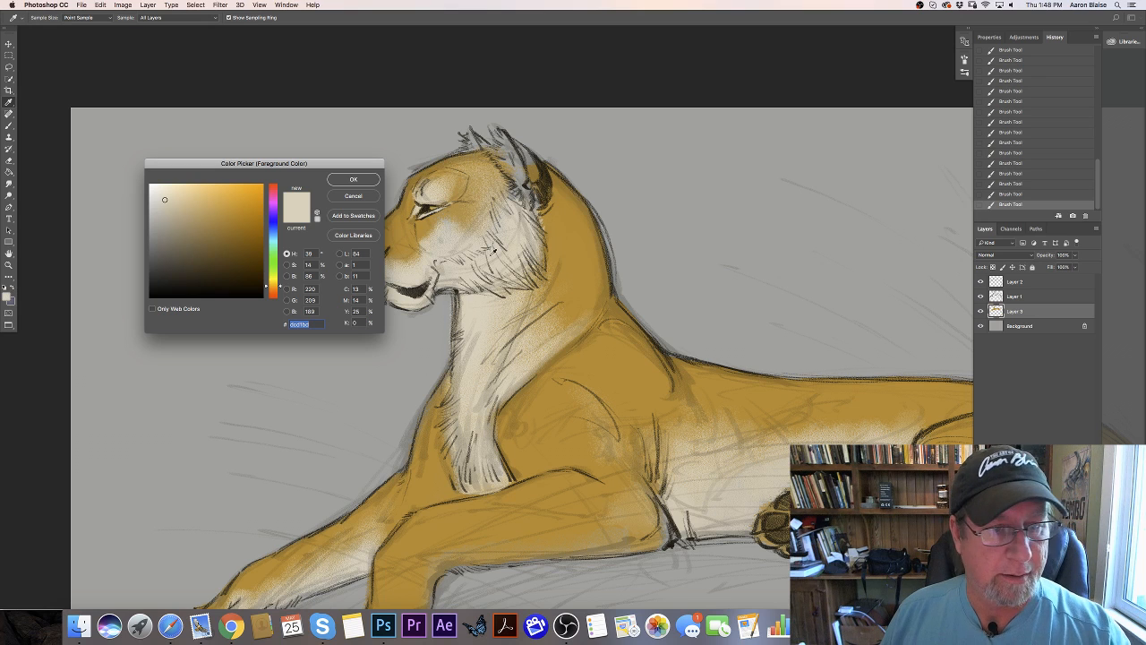
pyautogui.click(579, 264)
pyautogui.moveTo(272, 284); pyautogui.dragTo(271, 287)
pyautogui.click(213, 230)
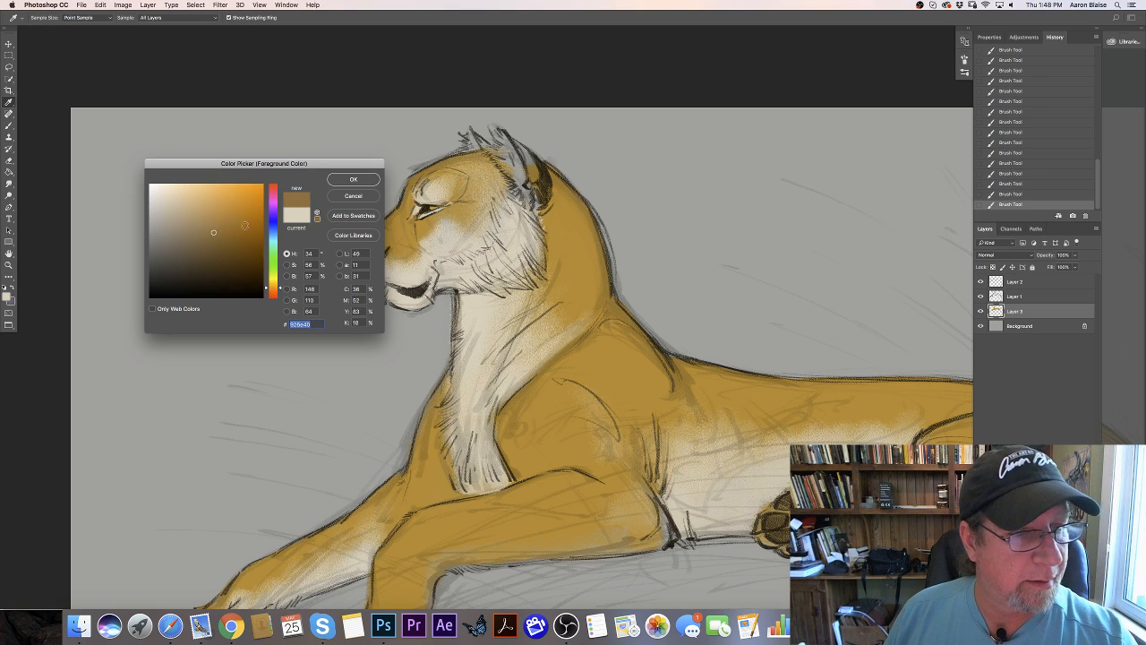
pyautogui.click(353, 179)
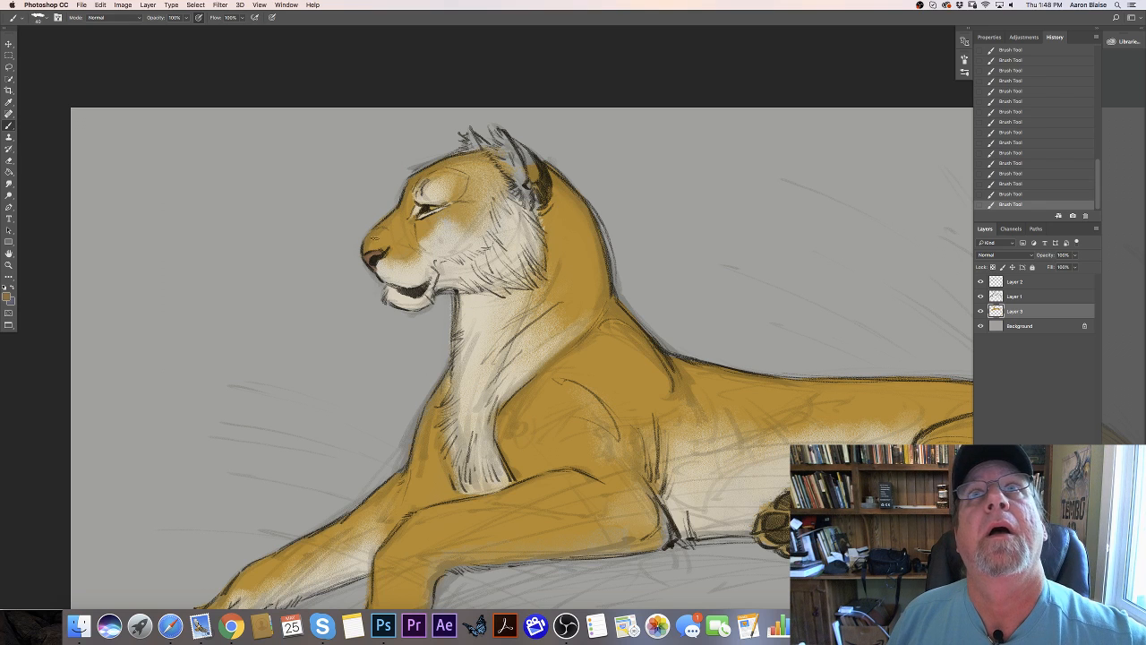
pyautogui.moveTo(386, 243)
pyautogui.mouseDown()
pyautogui.moveTo(381, 225)
pyautogui.moveTo(401, 240)
pyautogui.mouseUp()
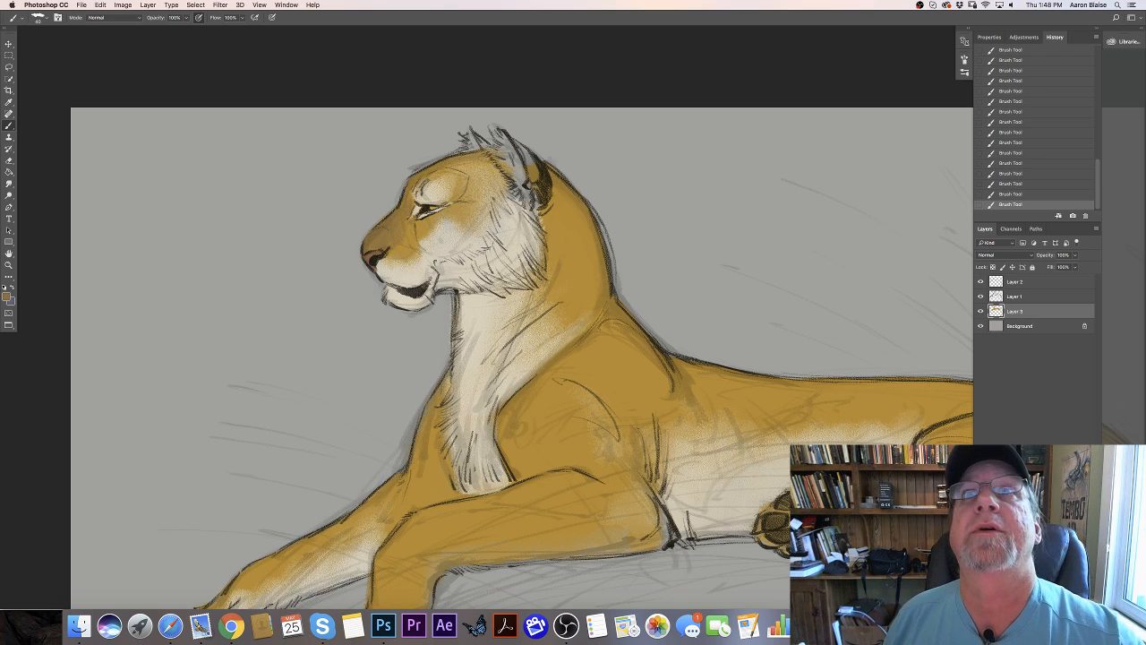
pyautogui.moveTo(446, 211)
pyautogui.mouseDown()
pyautogui.moveTo(420, 221)
pyautogui.moveTo(435, 231)
pyautogui.moveTo(412, 233)
pyautogui.mouseUp()
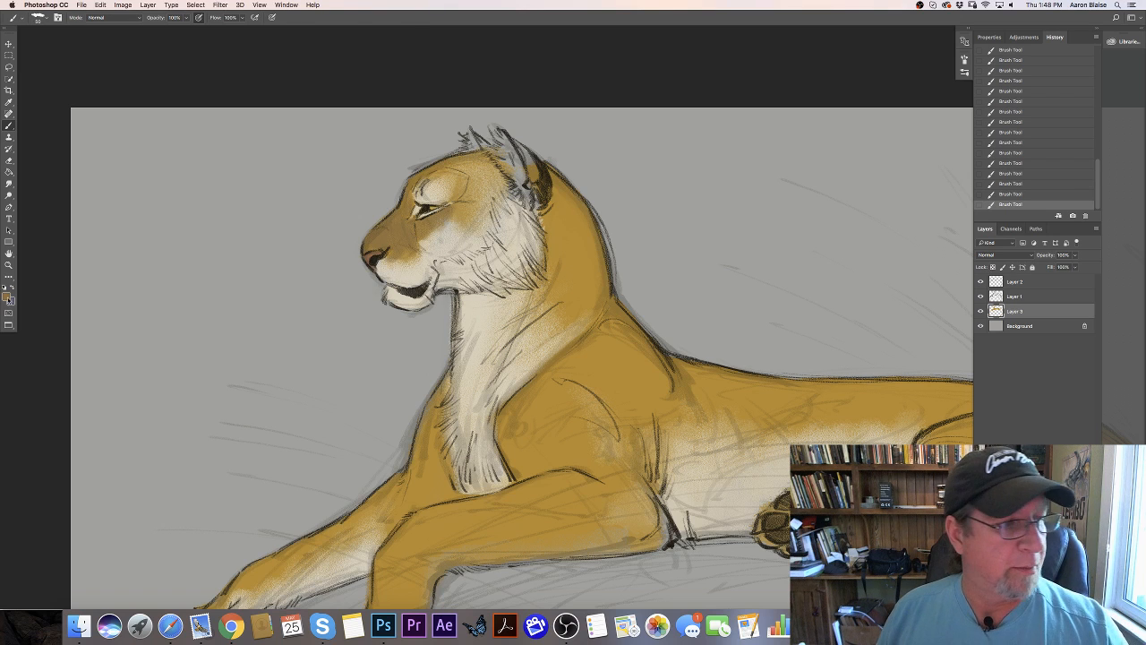
# - Shift the foreground color to a darker brown with hue 30° and deepen the shading along the muzzle and under the eye
pyautogui.click(7, 297)
pyautogui.click(273, 289)
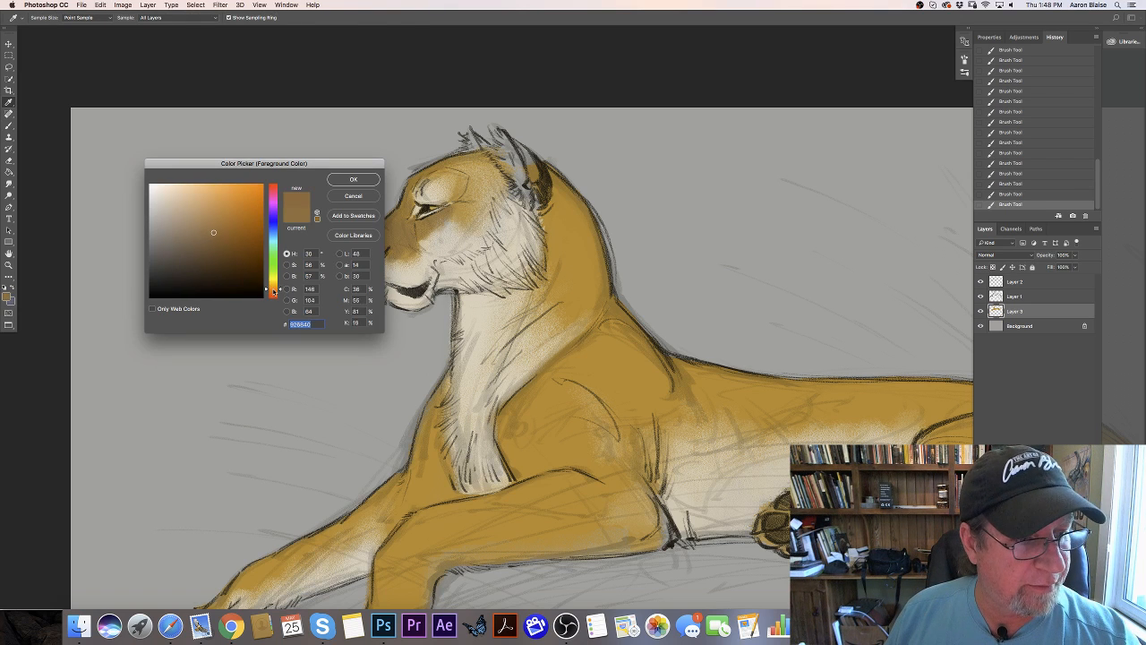
pyautogui.click(206, 244)
pyautogui.click(353, 179)
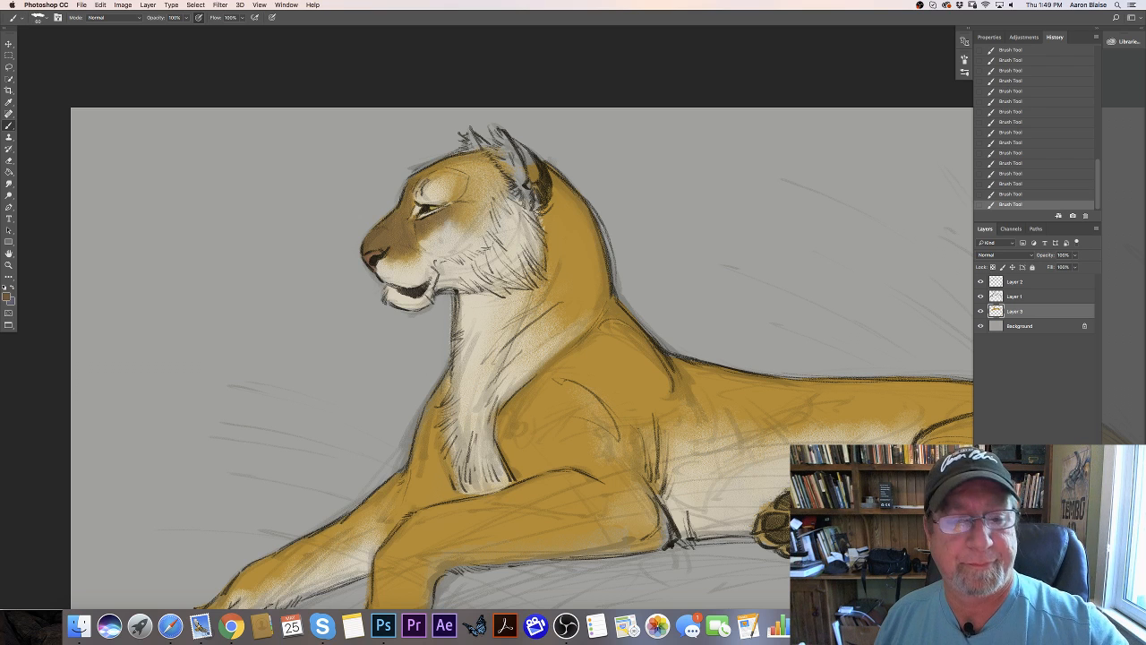
# - Sample the golden coat, lighten it to saturation 61% and brightness 88%, and brush highlights over the head, neck, shoulder and forelegs
pyautogui.click(8, 294)
pyautogui.click(573, 223)
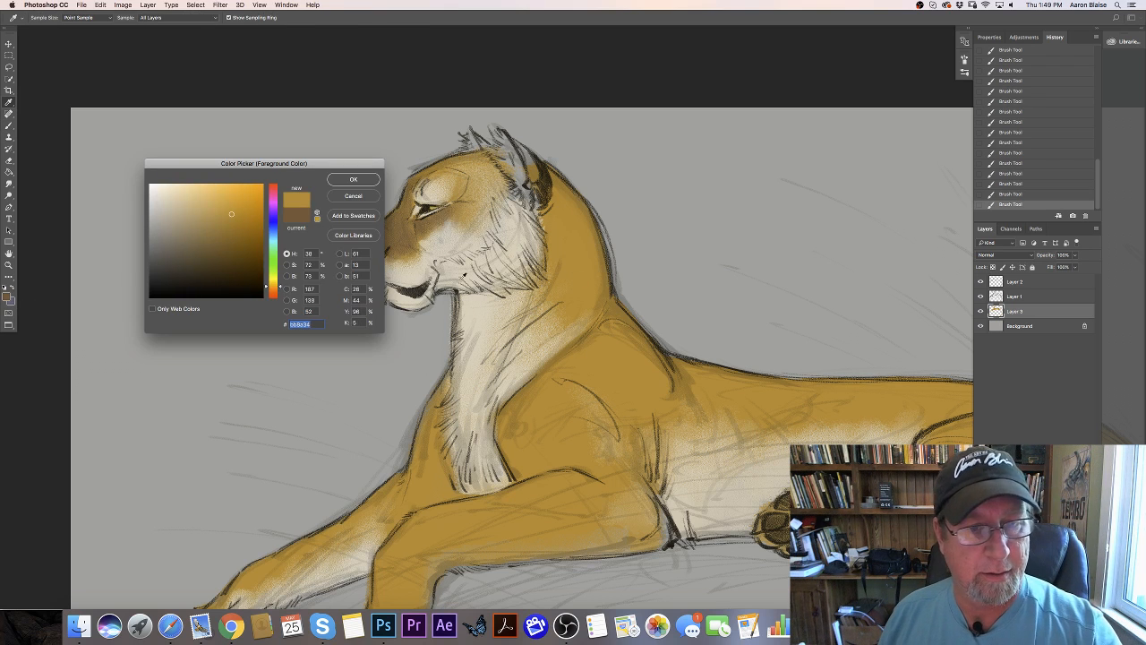
pyautogui.click(220, 205)
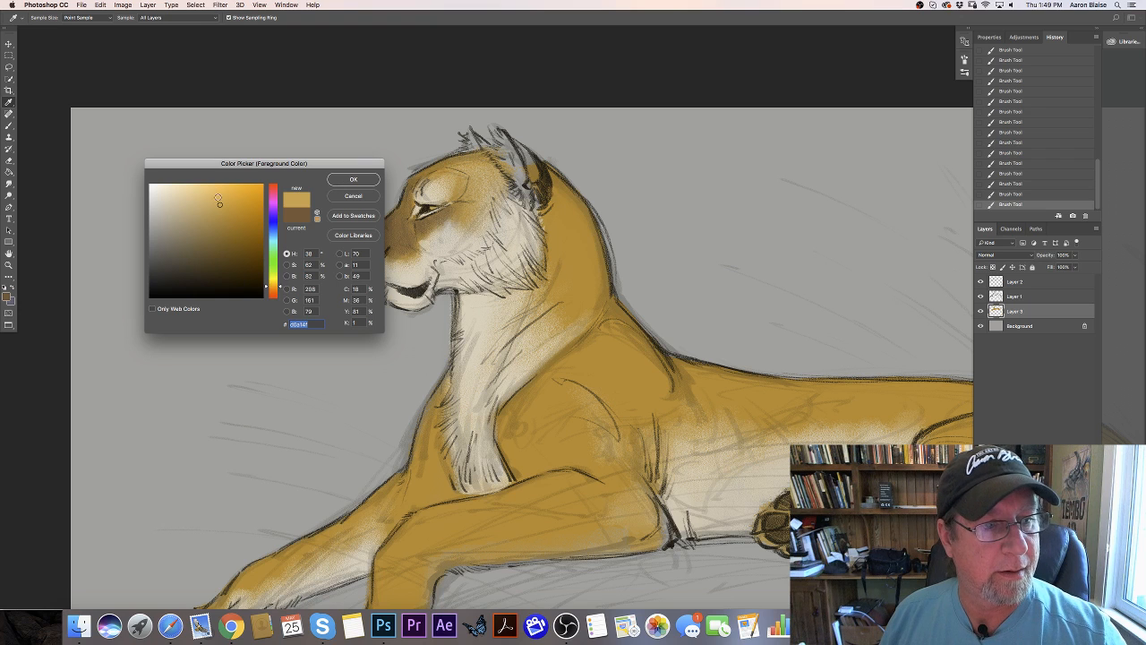
pyautogui.click(219, 197)
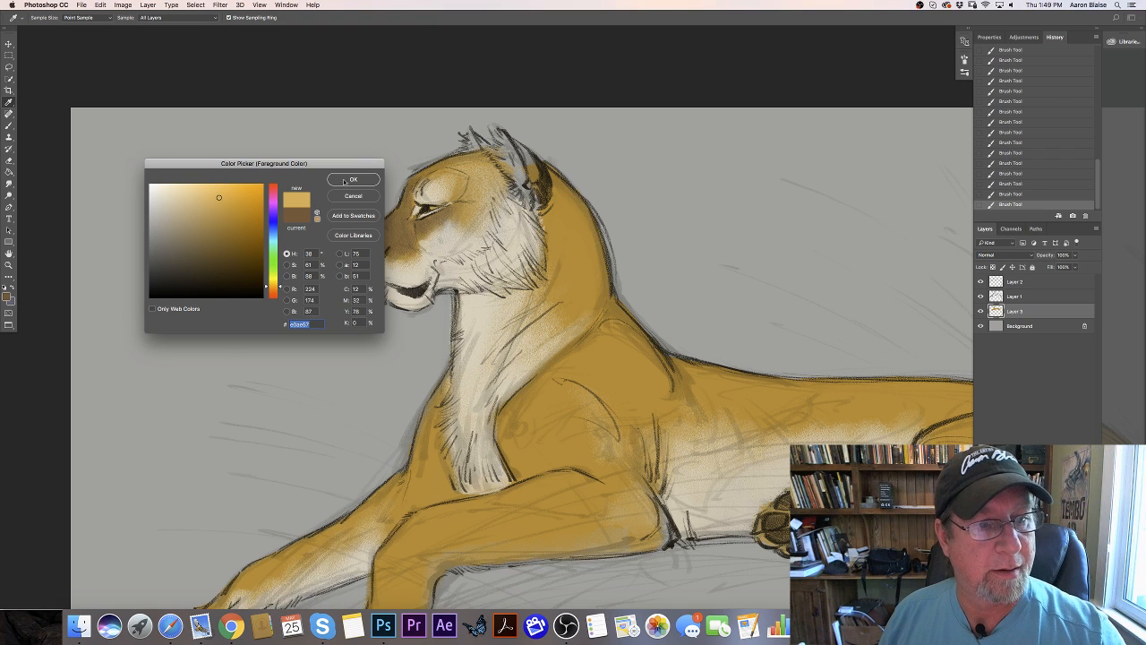
pyautogui.press('Return')
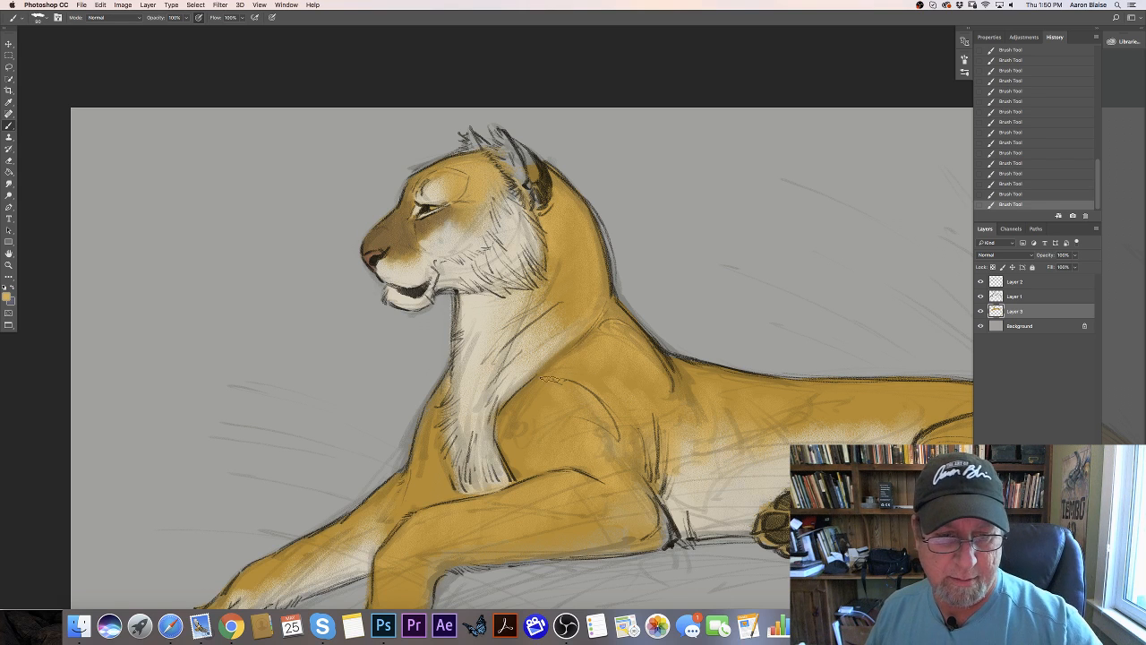
pyautogui.click(6, 295)
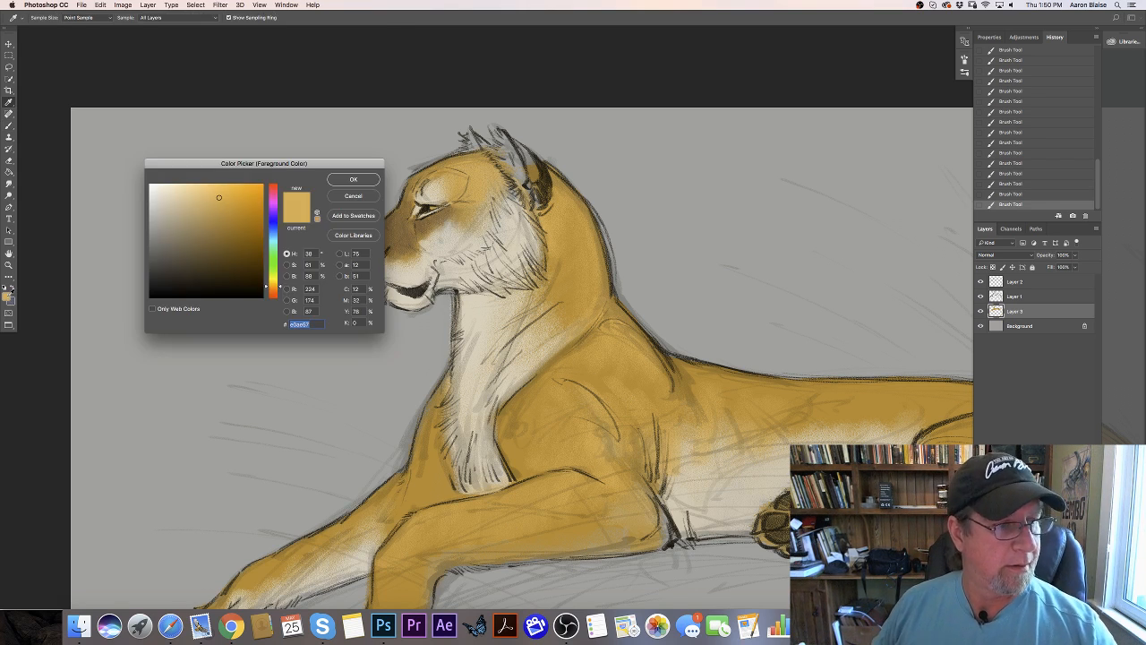
pyautogui.click(351, 180)
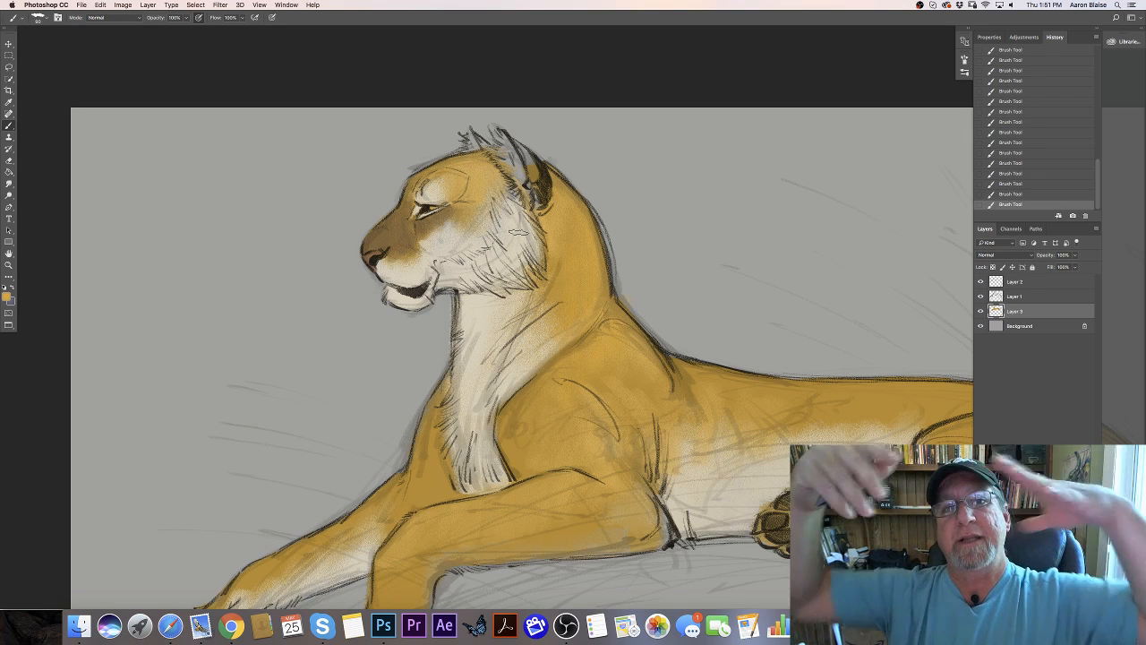
# - Switch to a cream with hue 38°, saturation 17% and brightness 84%, and paint the fur inside both ears
pyautogui.click(6, 296)
pyautogui.click(342, 181)
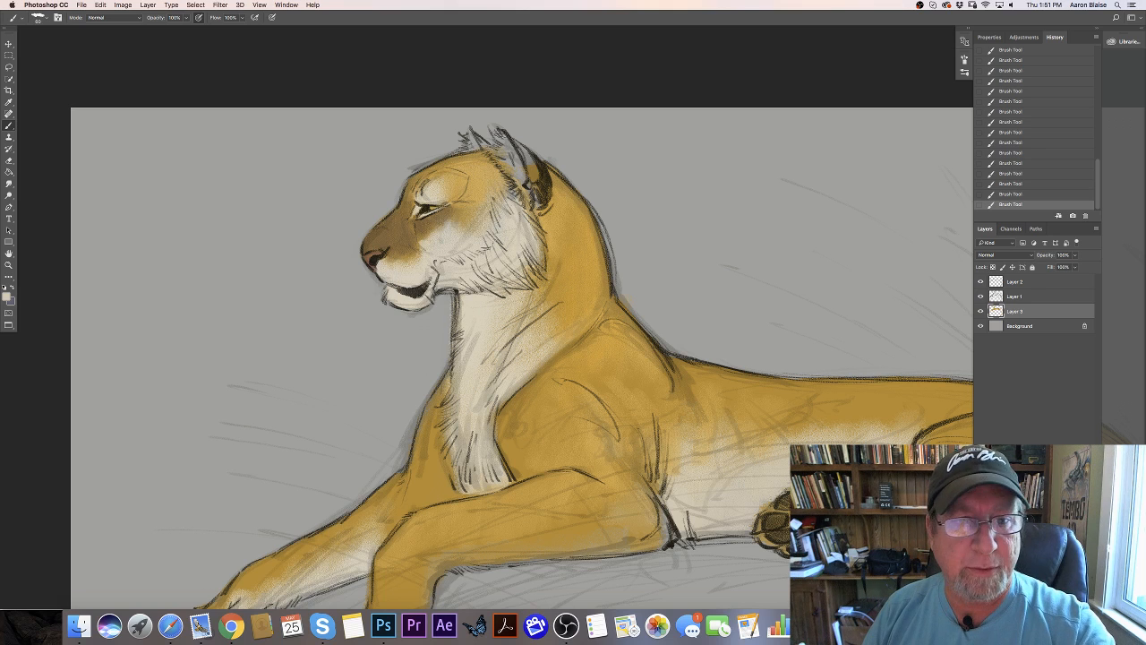
pyautogui.moveTo(499, 136); pyautogui.dragTo(516, 168)
pyautogui.moveTo(501, 142)
pyautogui.mouseDown()
pyautogui.moveTo(523, 181)
pyautogui.moveTo(510, 172)
pyautogui.mouseUp()
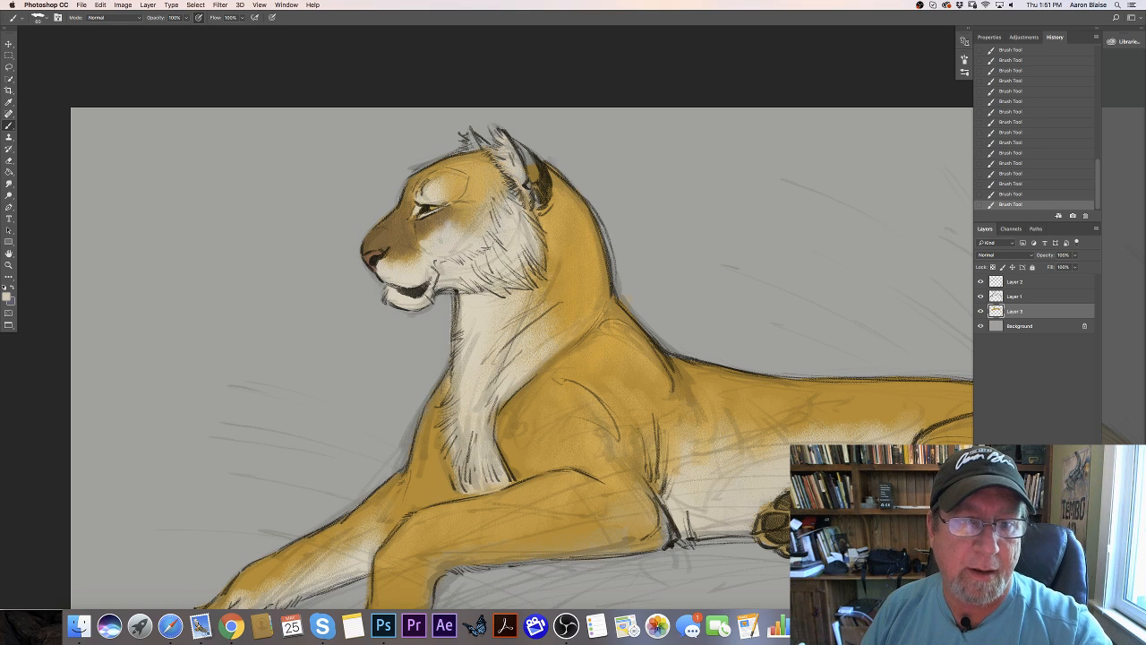
pyautogui.moveTo(470, 136); pyautogui.dragTo(474, 149)
# - Choose a dark brown with hue 34°, saturation 51% and brightness 15%, and paint the backs and dark recesses of both ears
pyautogui.click(7, 297)
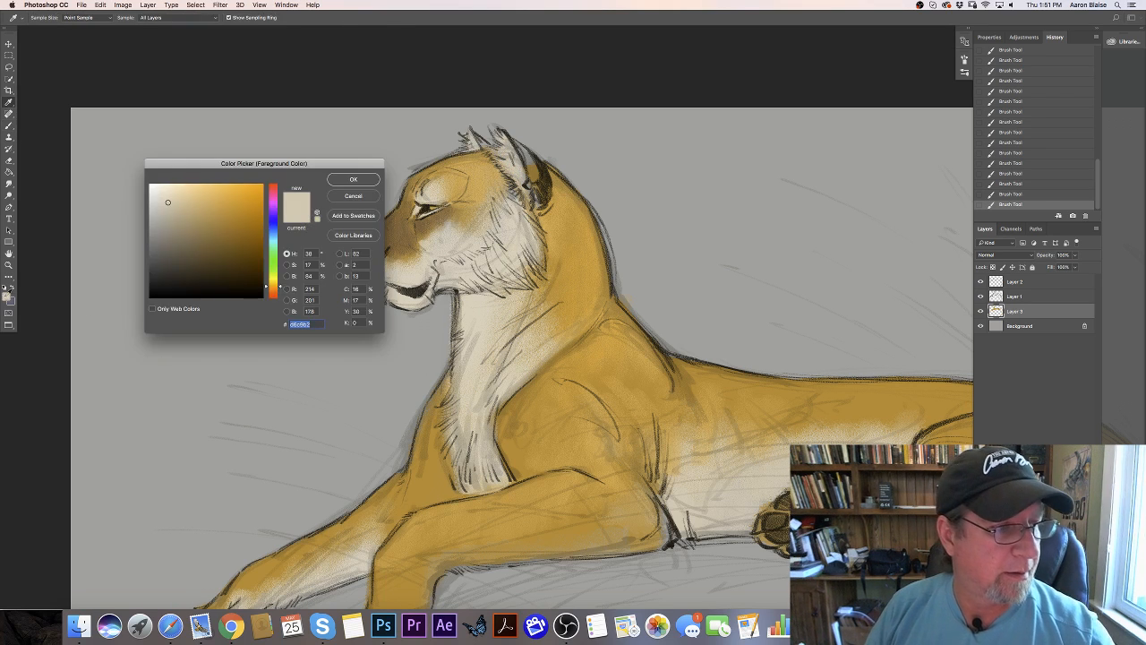
pyautogui.click(208, 280)
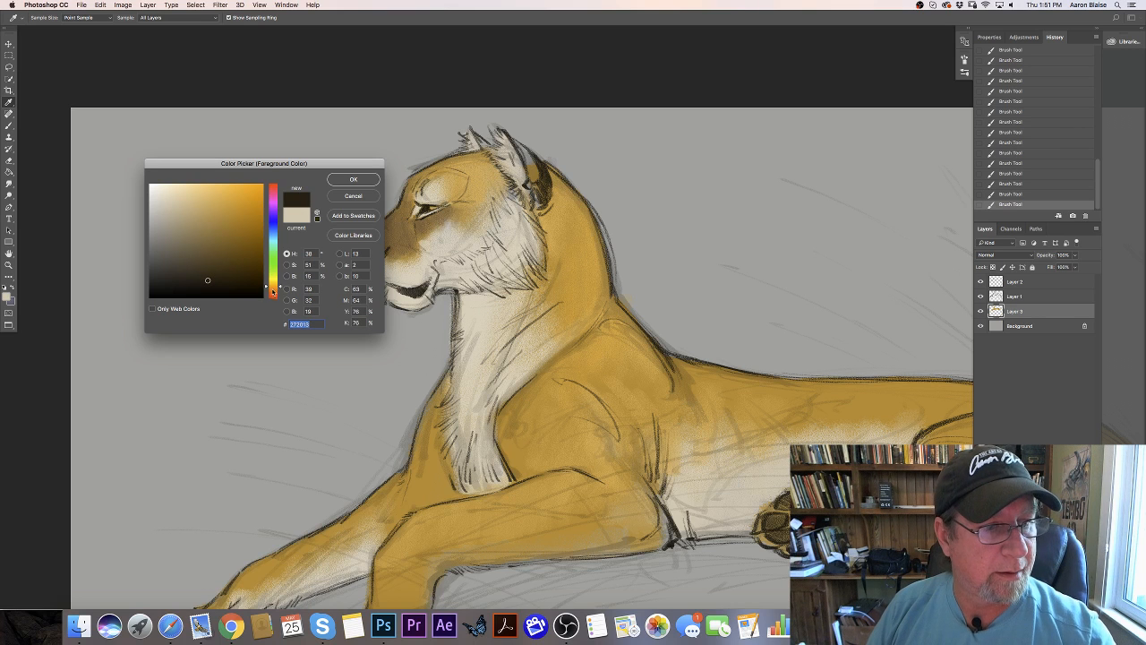
pyautogui.click(273, 291)
pyautogui.click(353, 179)
pyautogui.press('[')
pyautogui.press('[')
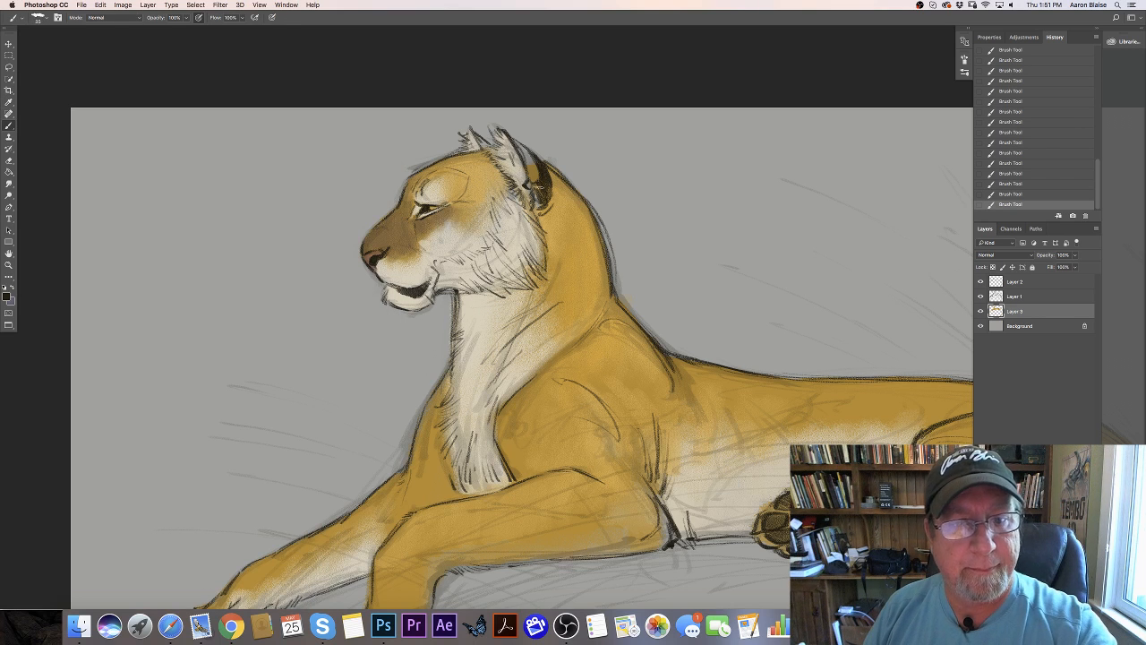
pyautogui.moveTo(542, 180); pyautogui.dragTo(542, 203)
pyautogui.moveTo(530, 157); pyautogui.dragTo(538, 182)
pyautogui.moveTo(529, 156)
pyautogui.mouseDown()
pyautogui.moveTo(538, 186)
pyautogui.moveTo(534, 168)
pyautogui.mouseUp()
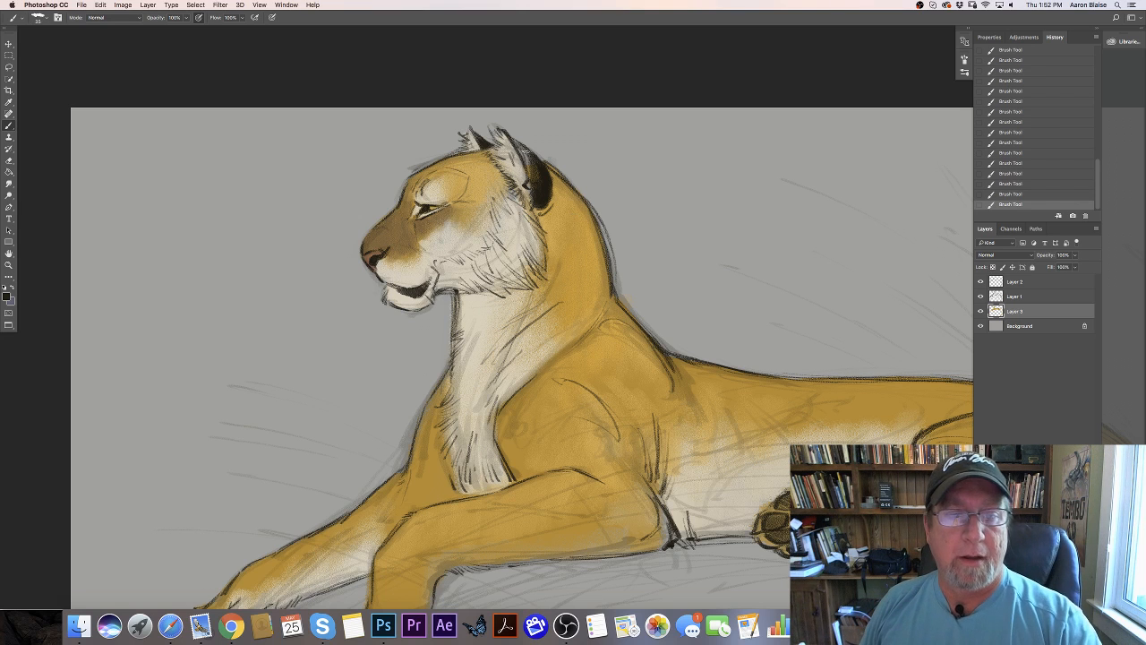
pyautogui.moveTo(527, 187); pyautogui.dragTo(544, 222)
# - Sample a cream with saturation 14% and brightness 86%, return to the ear's dark brown, and refine the near ear's dark marking
pyautogui.click(7, 295)
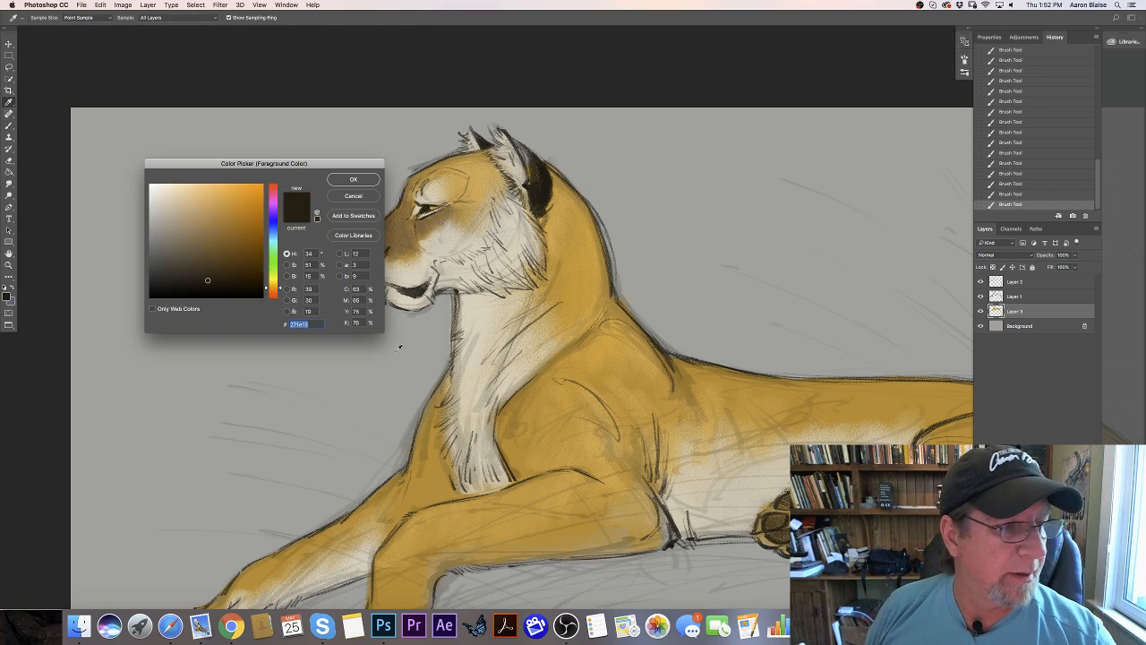
pyautogui.click(424, 295)
pyautogui.click(353, 180)
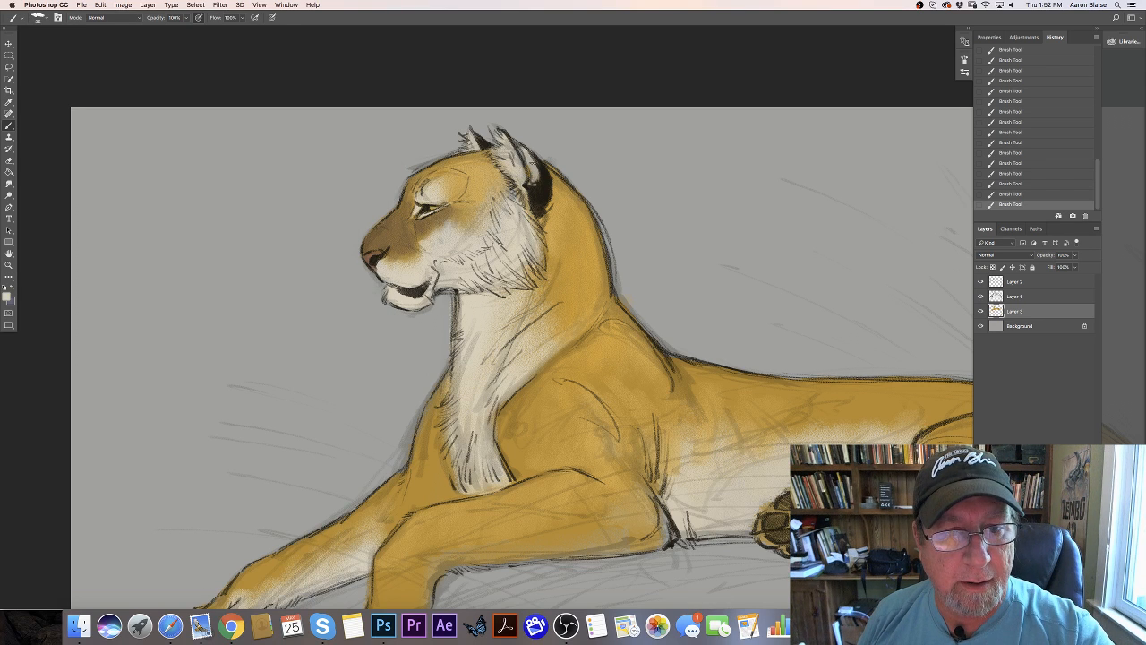
pyautogui.click(8, 298)
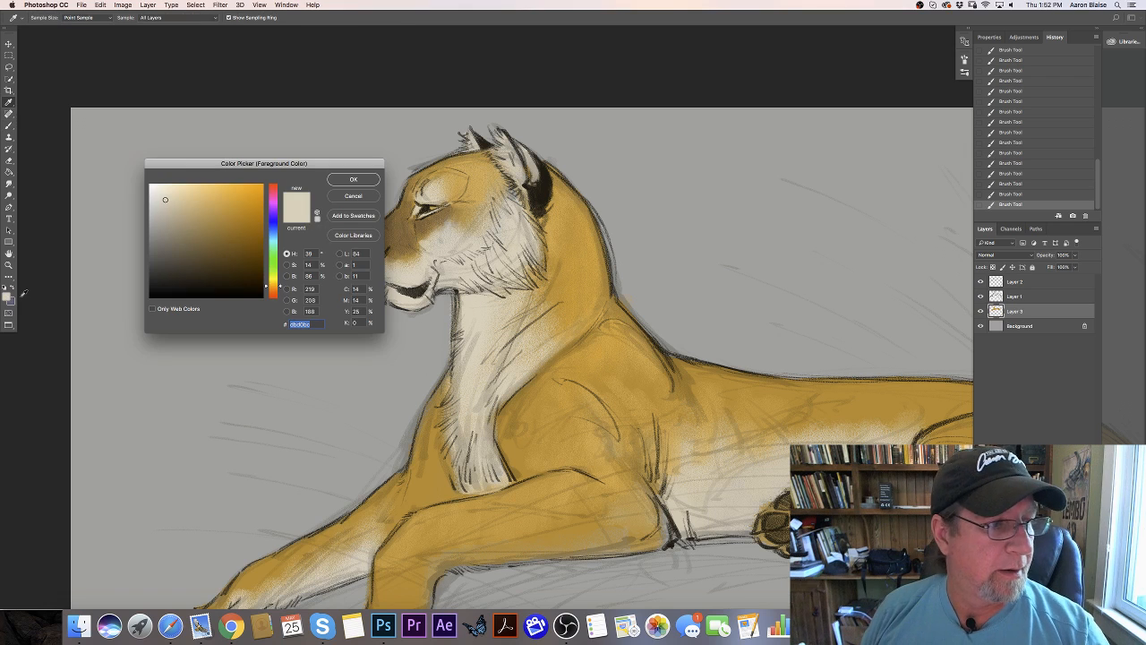
pyautogui.click(539, 189)
pyautogui.click(353, 180)
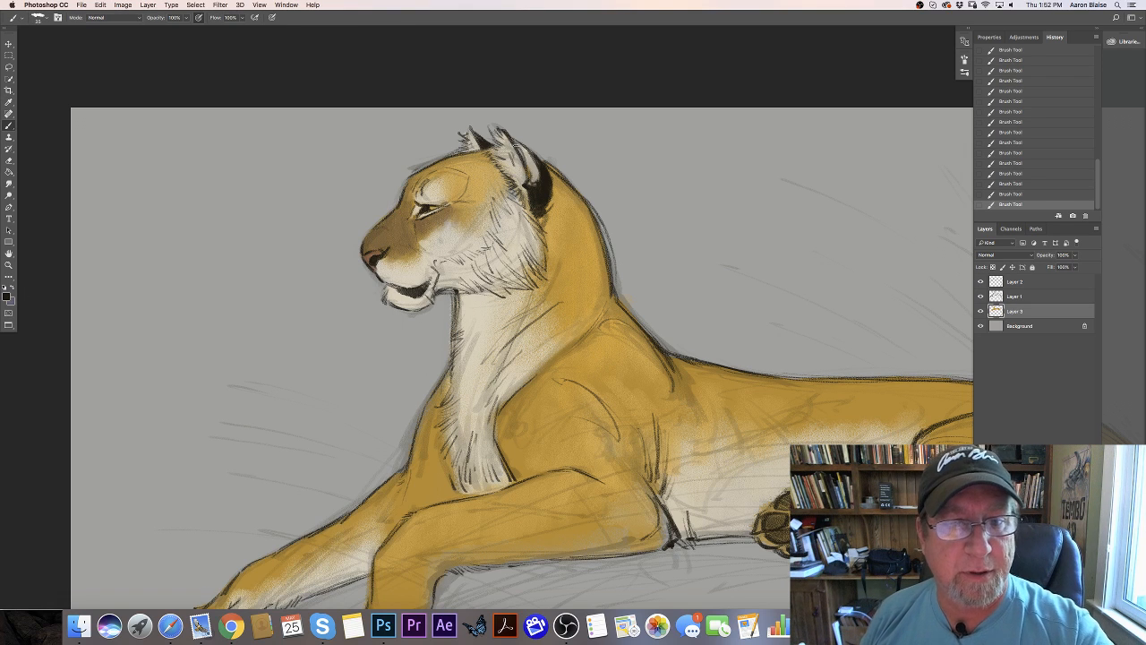
pyautogui.moveTo(514, 142); pyautogui.dragTo(533, 186)
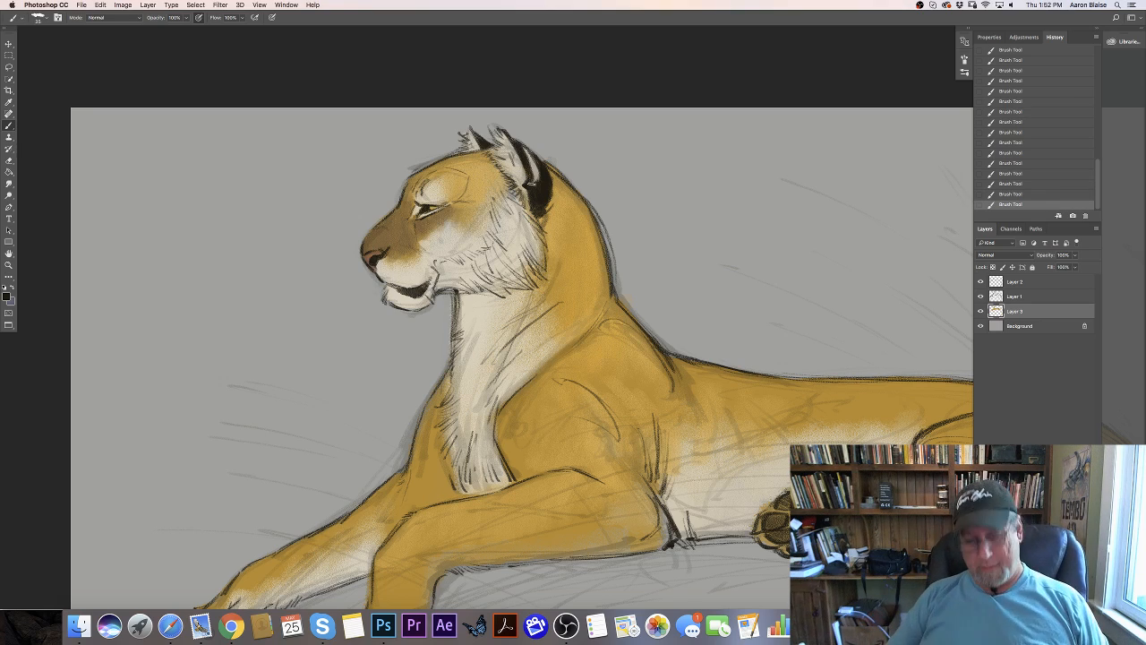
# - Paint the far hind leg dark brown between the upturned paw pad and the near hind leg
pyautogui.press('super+minus')
pyautogui.press('super+minus')
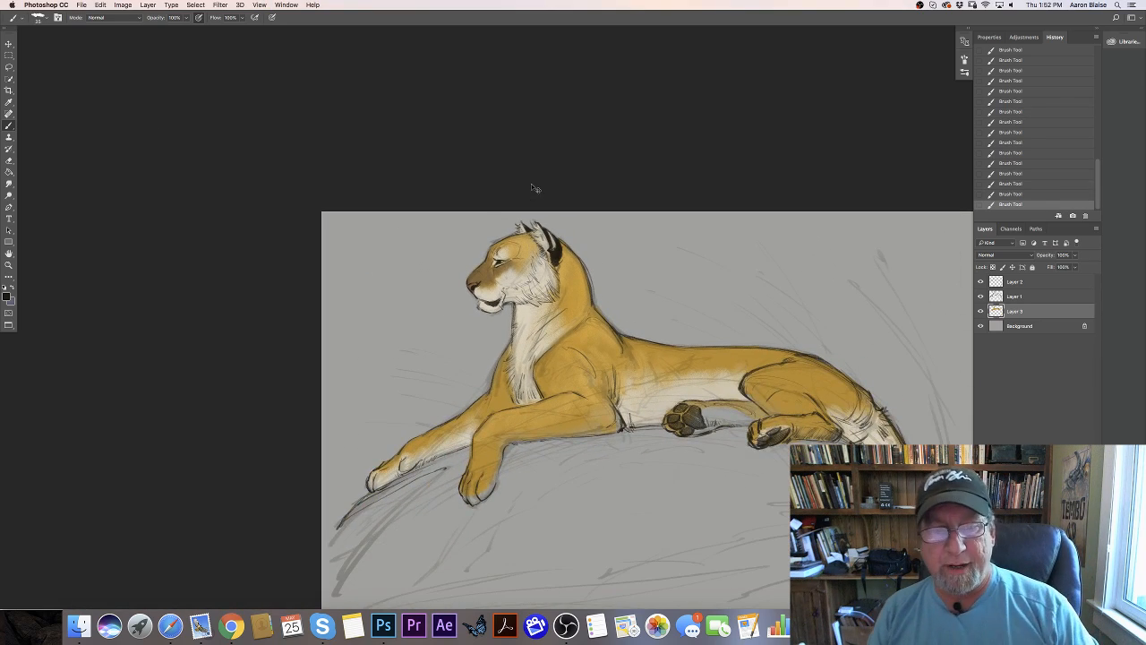
pyautogui.press('super+plus')
pyautogui.press('super+plus')
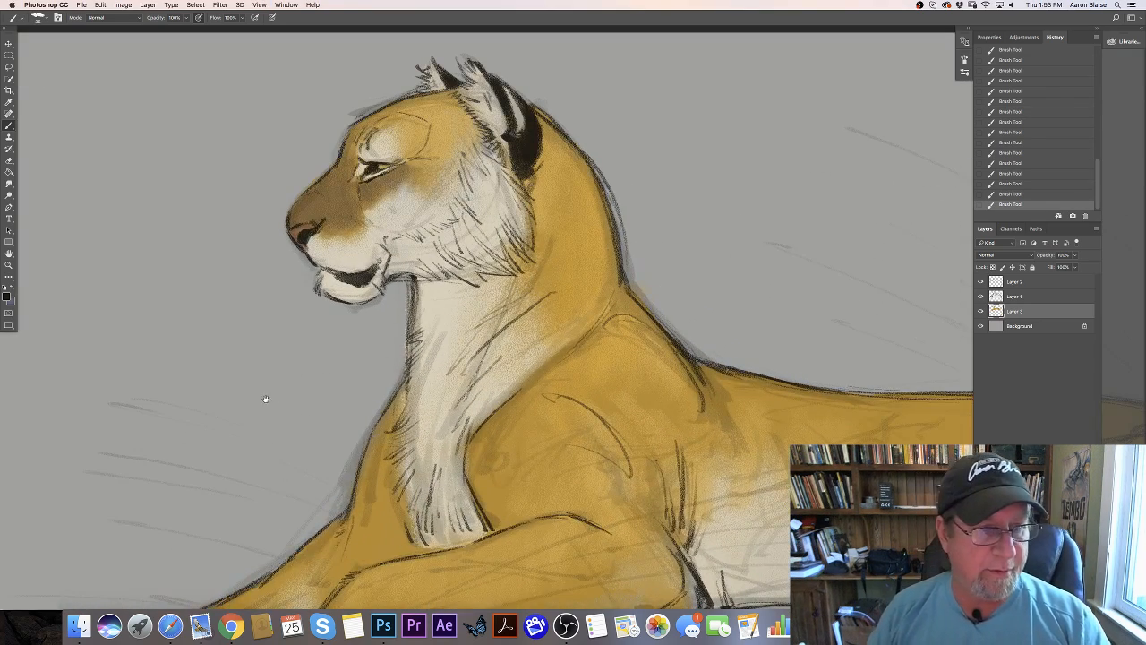
pyautogui.moveTo(266, 399); pyautogui.dragTo(41, 287)
pyautogui.moveTo(300, 410); pyautogui.dragTo(182, 353)
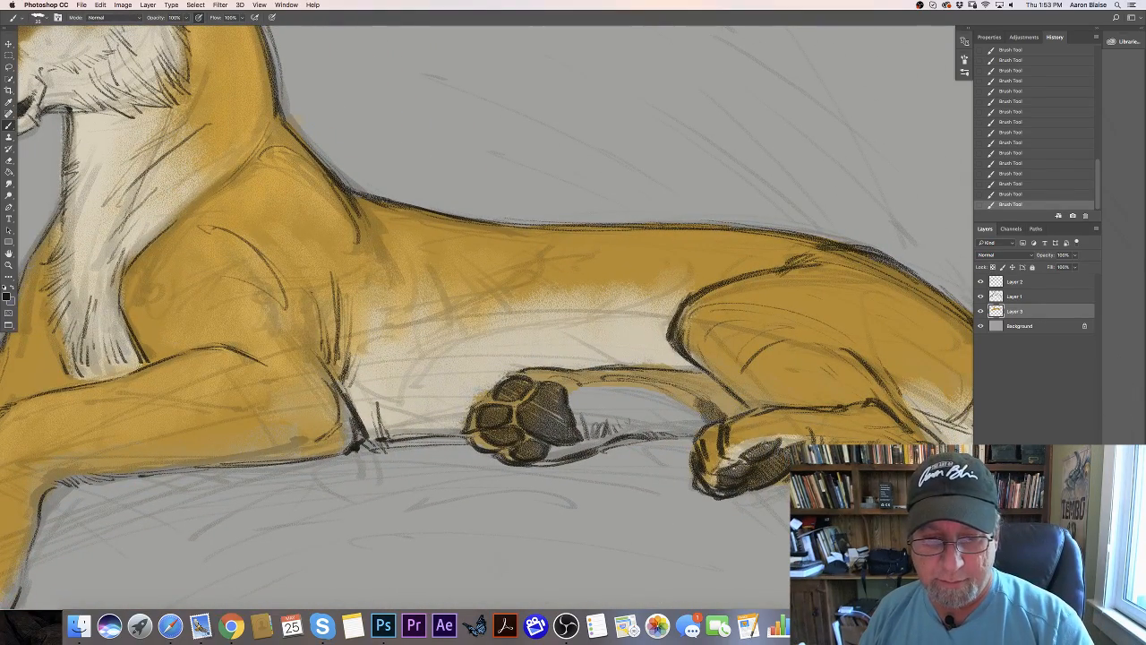
pyautogui.moveTo(707, 408)
pyautogui.mouseDown()
pyautogui.moveTo(700, 397)
pyautogui.moveTo(657, 394)
pyautogui.moveTo(646, 376)
pyautogui.moveTo(656, 398)
pyautogui.moveTo(626, 385)
pyautogui.moveTo(573, 394)
pyautogui.moveTo(580, 412)
pyautogui.moveTo(600, 368)
pyautogui.moveTo(662, 396)
pyautogui.moveTo(651, 383)
pyautogui.moveTo(647, 394)
pyautogui.moveTo(584, 391)
pyautogui.moveTo(632, 402)
pyautogui.moveTo(613, 404)
pyautogui.moveTo(662, 403)
pyautogui.moveTo(681, 387)
pyautogui.moveTo(669, 370)
pyautogui.moveTo(690, 385)
pyautogui.mouseUp()
# - Choose a warm gray with hue 40°, saturation 16% and brightness 55%, then switch to the golden coat color around the hind paw
pyautogui.press('super+minus')
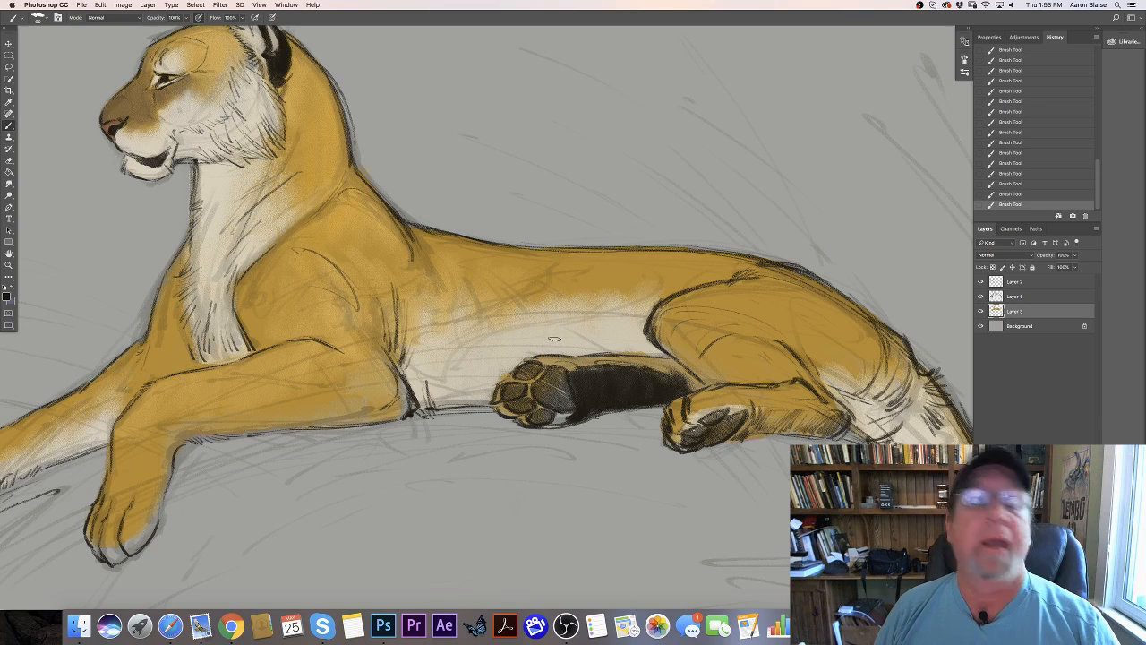
pyautogui.click(7, 295)
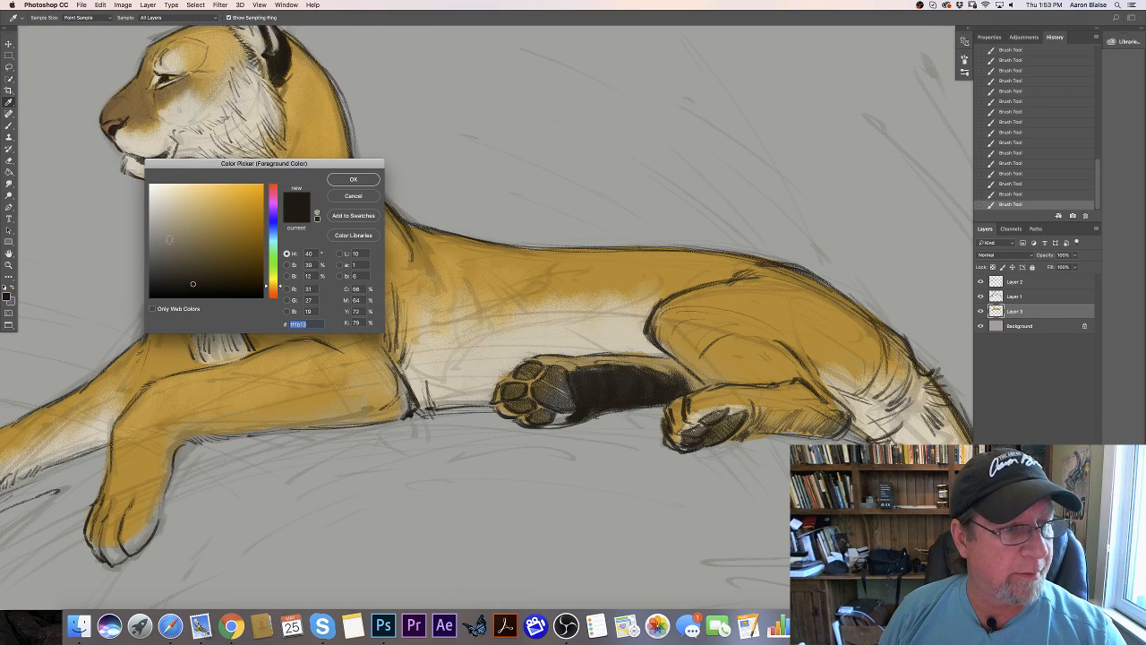
pyautogui.click(166, 234)
pyautogui.click(341, 182)
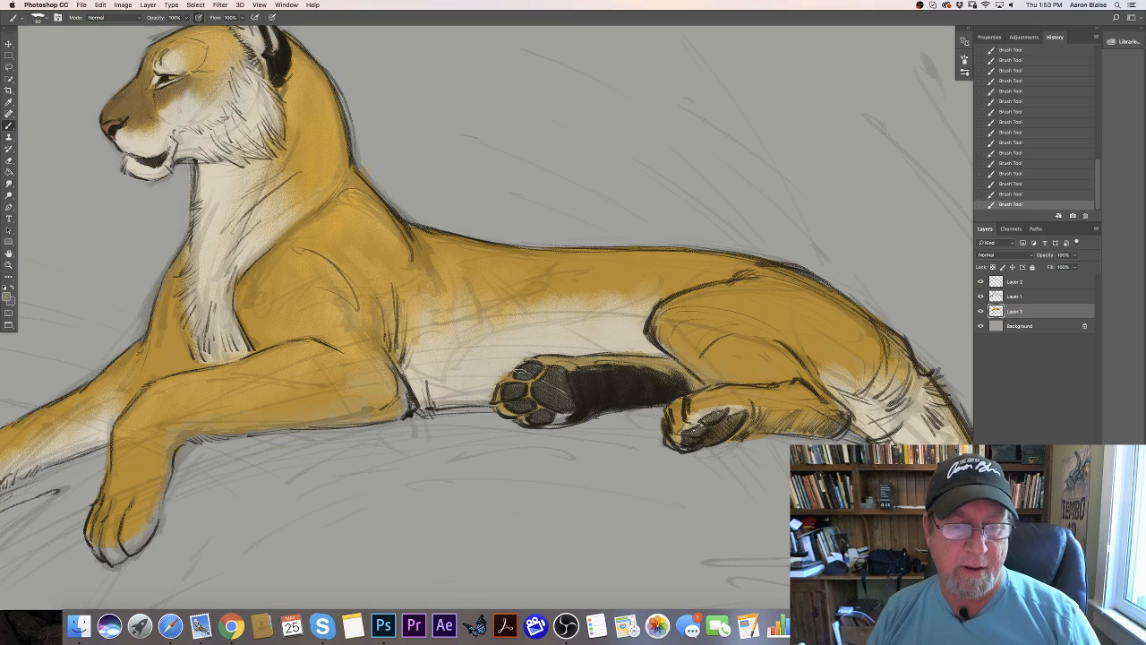
pyautogui.click(7, 297)
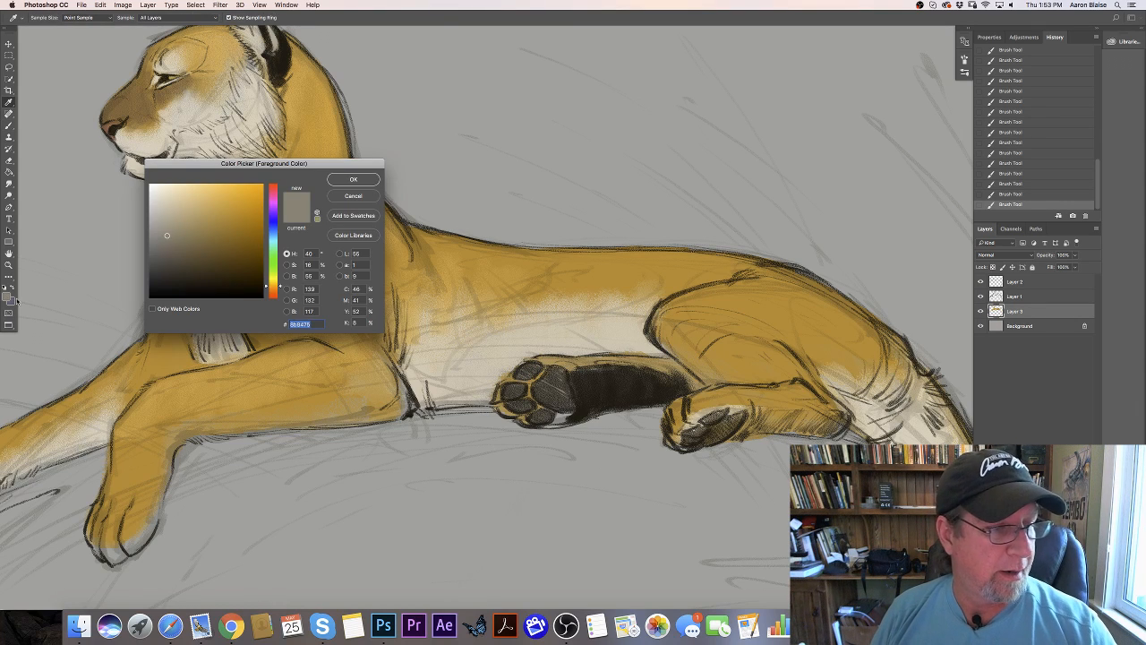
pyautogui.click(353, 180)
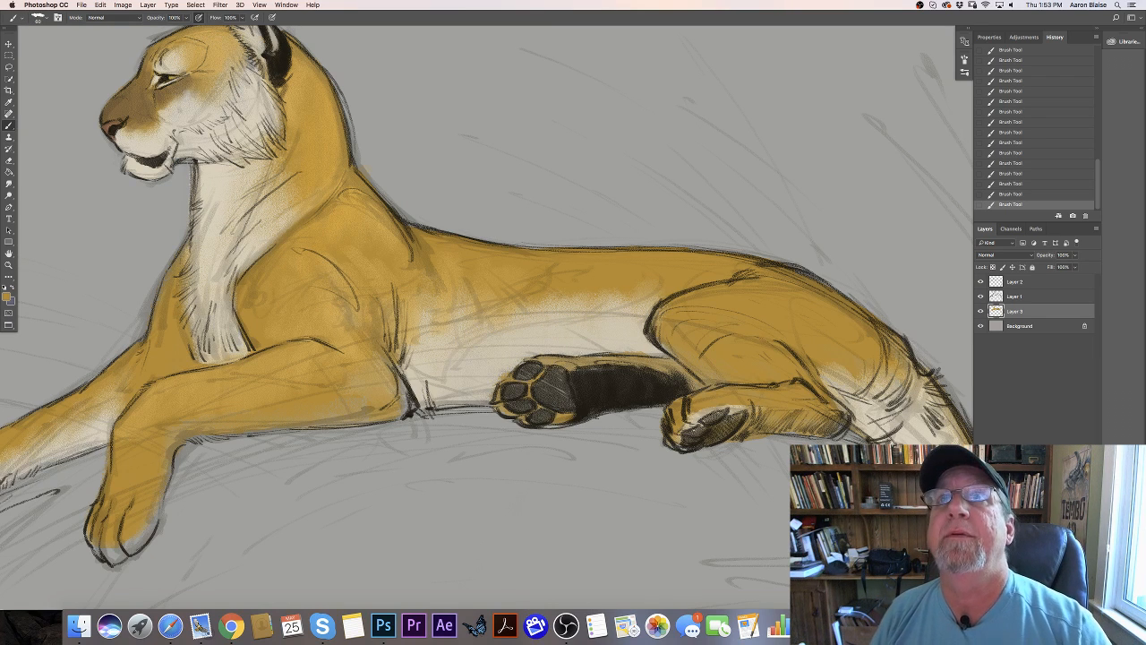
# - Sample the far hind leg's dark brown and paint the gaps around its paw pads and the underside of the near hind leg
pyautogui.click(7, 297)
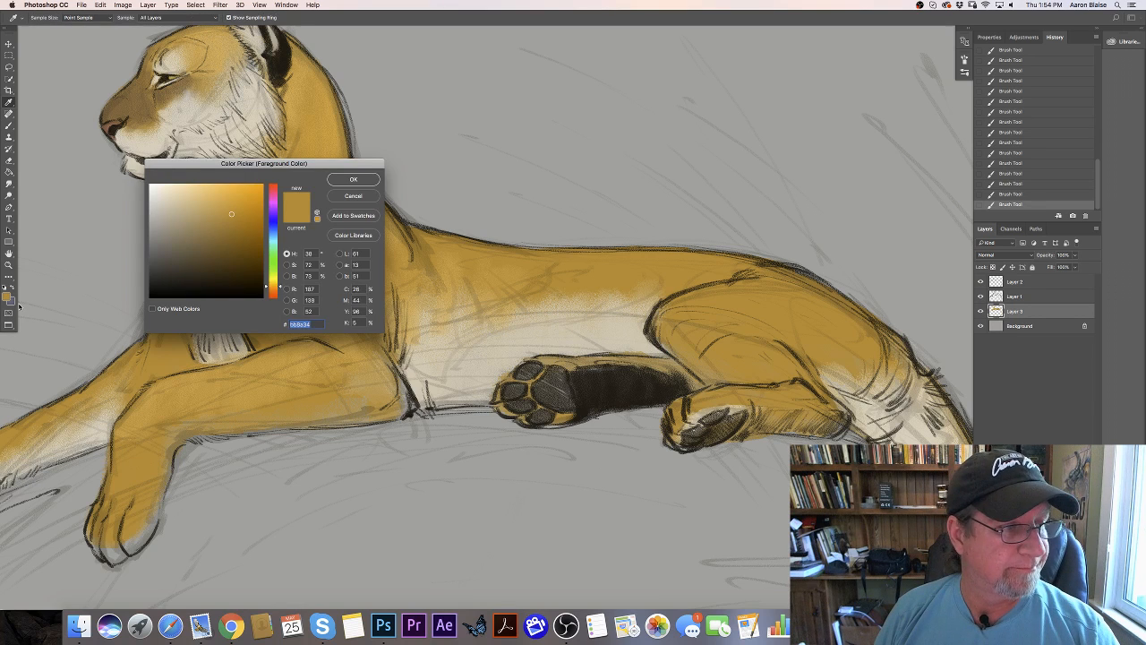
pyautogui.click(597, 395)
pyautogui.click(353, 180)
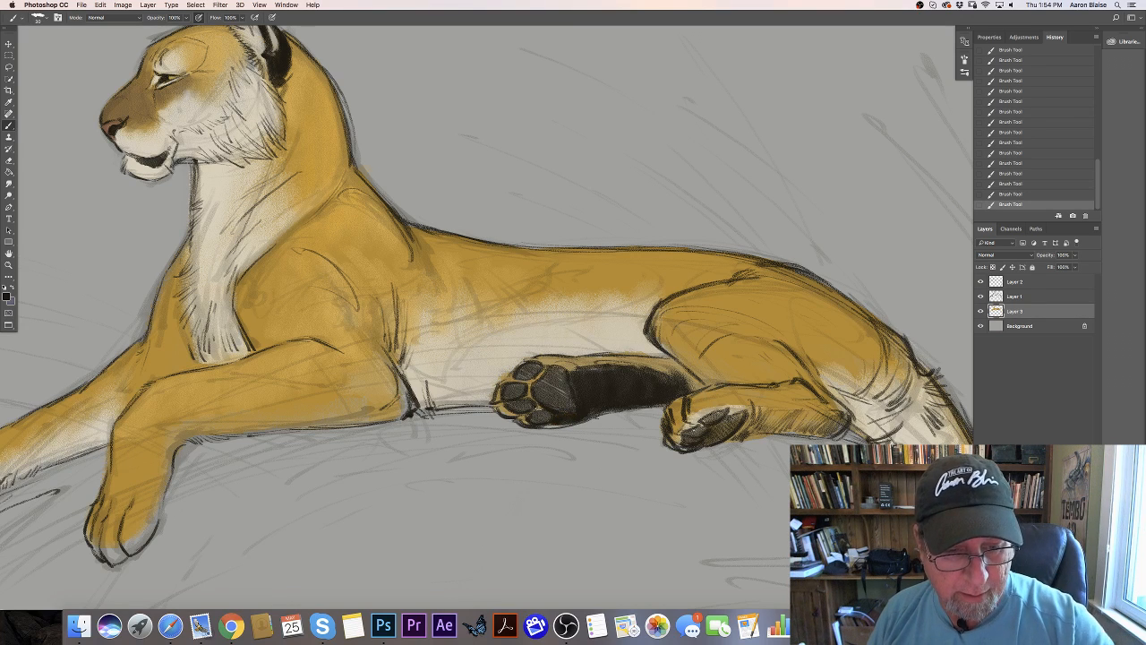
pyautogui.moveTo(541, 408); pyautogui.dragTo(528, 416)
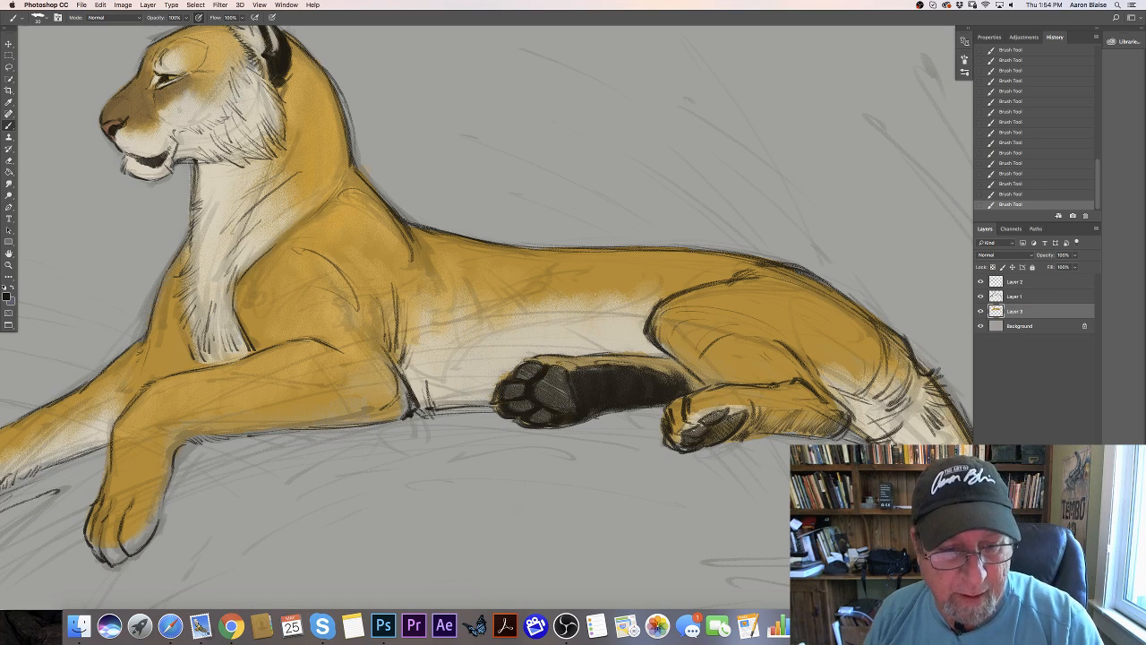
pyautogui.moveTo(559, 363); pyautogui.dragTo(568, 373)
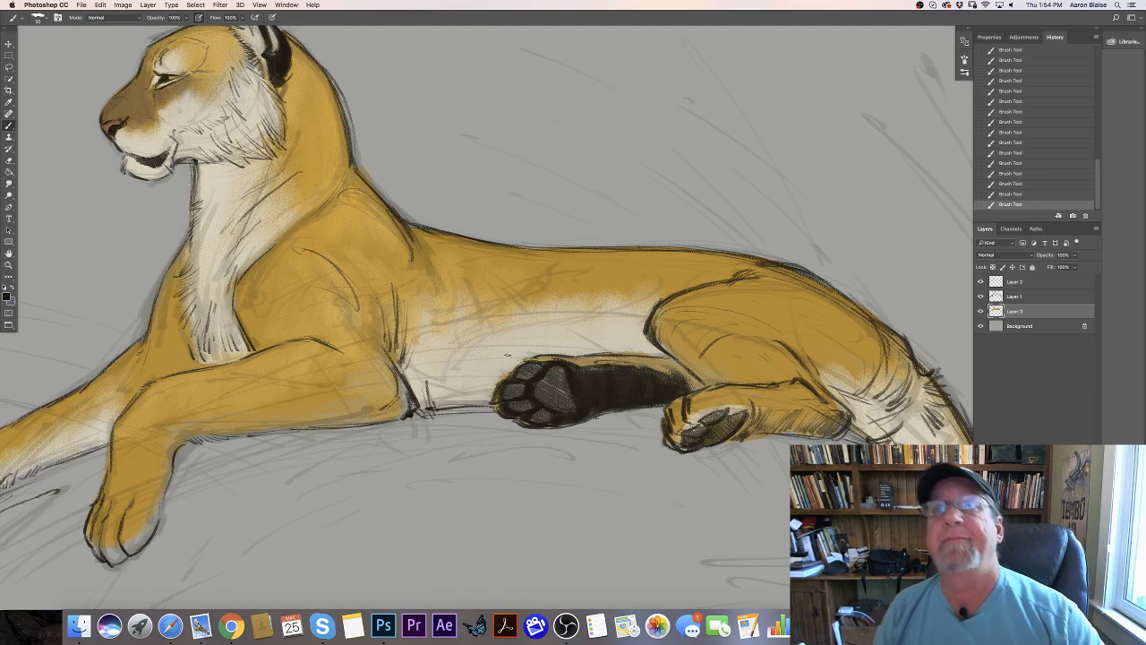
pyautogui.moveTo(748, 412); pyautogui.dragTo(737, 436)
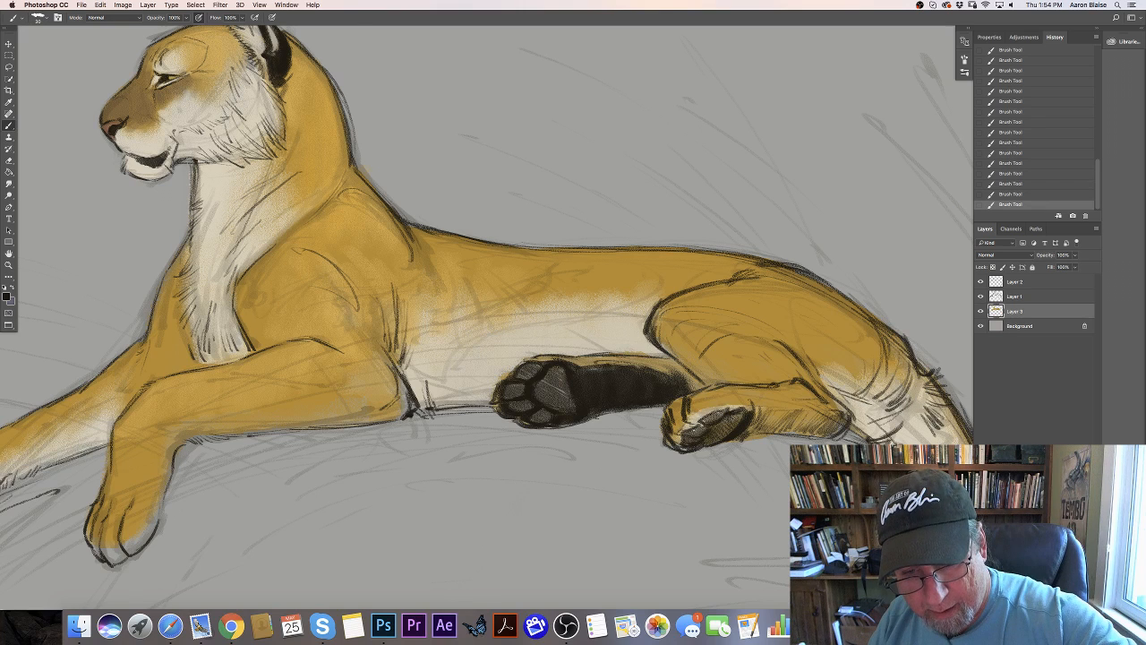
pyautogui.moveTo(760, 417)
pyautogui.mouseDown()
pyautogui.moveTo(791, 411)
pyautogui.moveTo(837, 426)
pyautogui.moveTo(773, 430)
pyautogui.mouseUp()
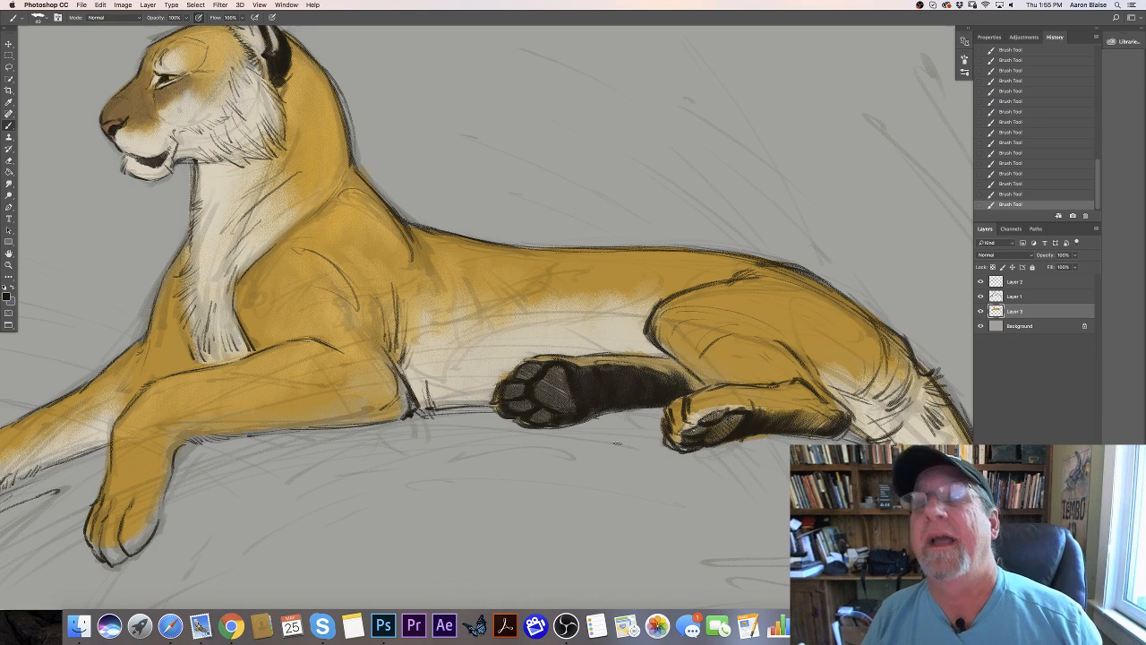
# - Sample the cream cheek fur as the foreground color
pyautogui.click(8, 298)
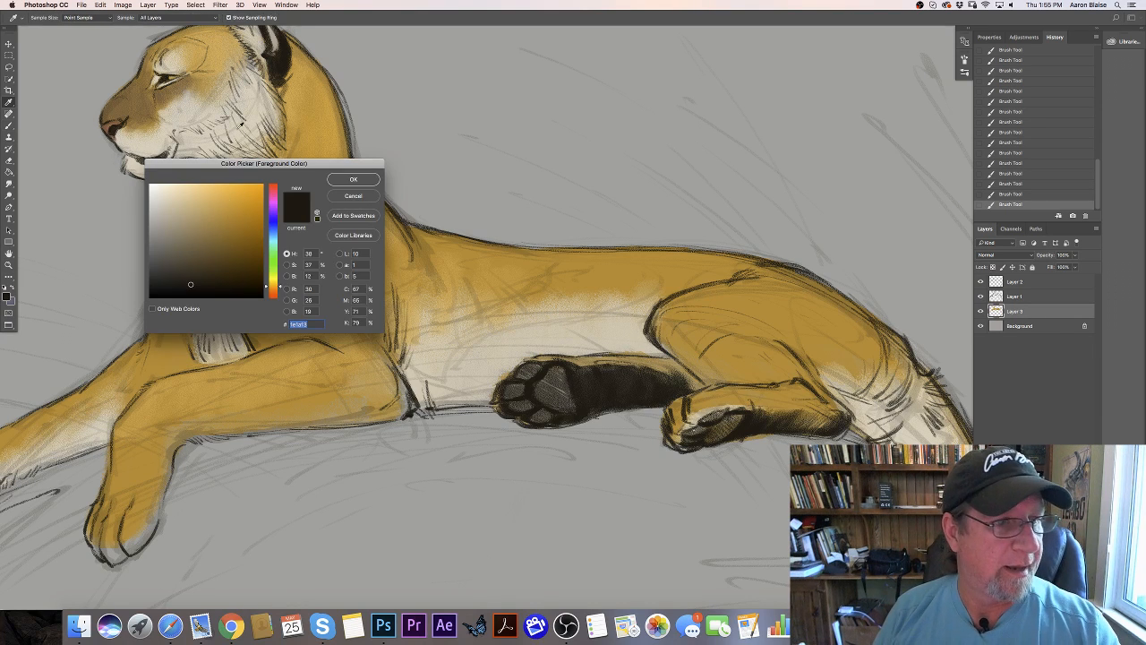
pyautogui.click(337, 181)
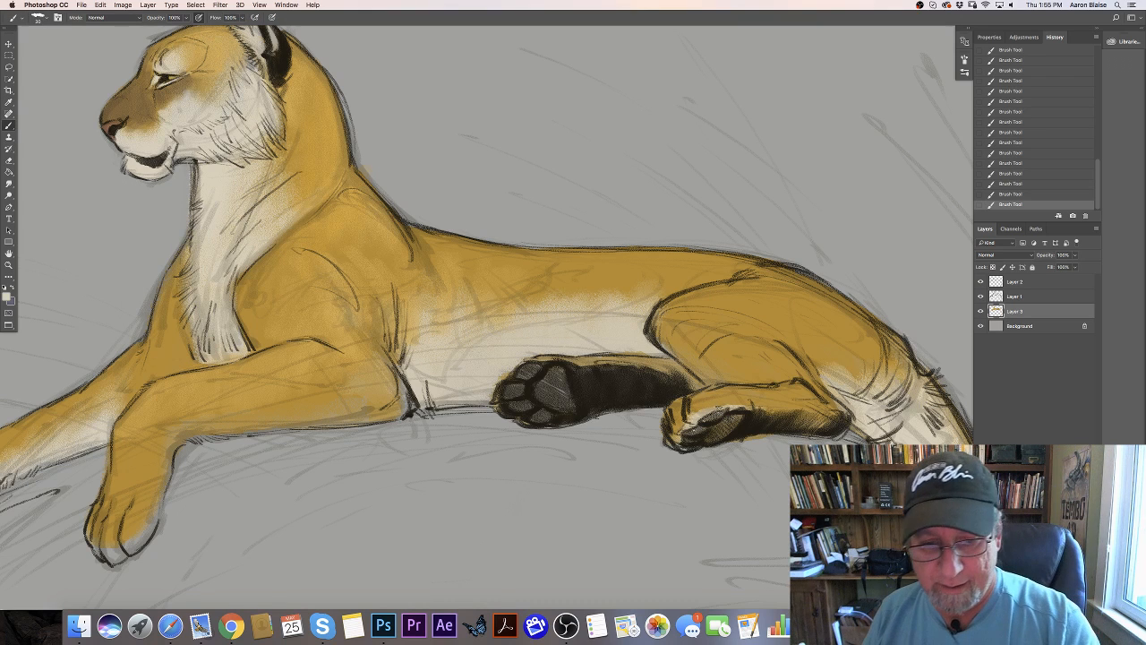
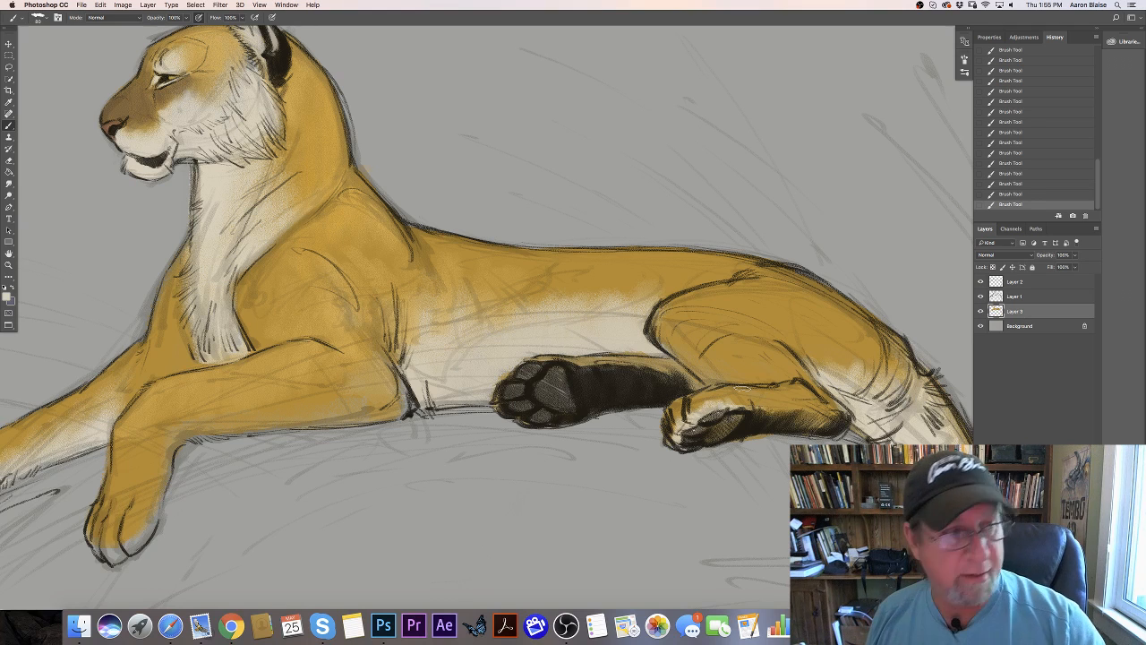
# - Choose a light tan, RGB 218, 192, 145, and brush it over the near hind leg and haunch
pyautogui.click(7, 297)
pyautogui.click(187, 199)
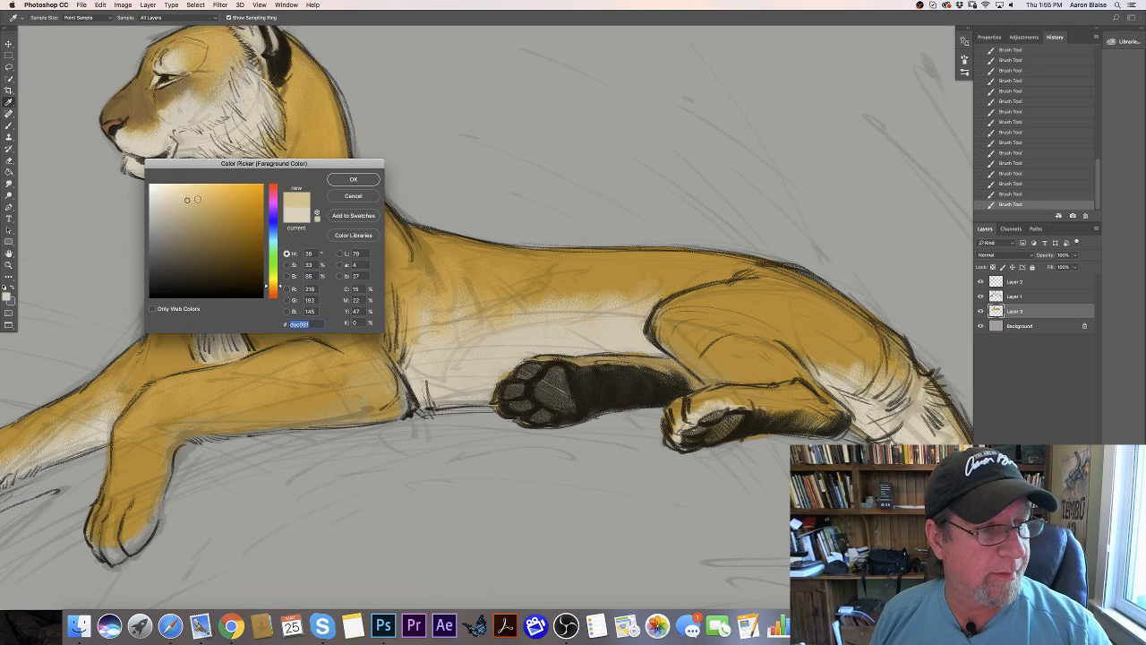
pyautogui.click(345, 184)
pyautogui.moveTo(762, 381)
pyautogui.mouseDown()
pyautogui.moveTo(730, 354)
pyautogui.moveTo(708, 366)
pyautogui.moveTo(720, 335)
pyautogui.moveTo(702, 337)
pyautogui.moveTo(785, 368)
pyautogui.mouseUp()
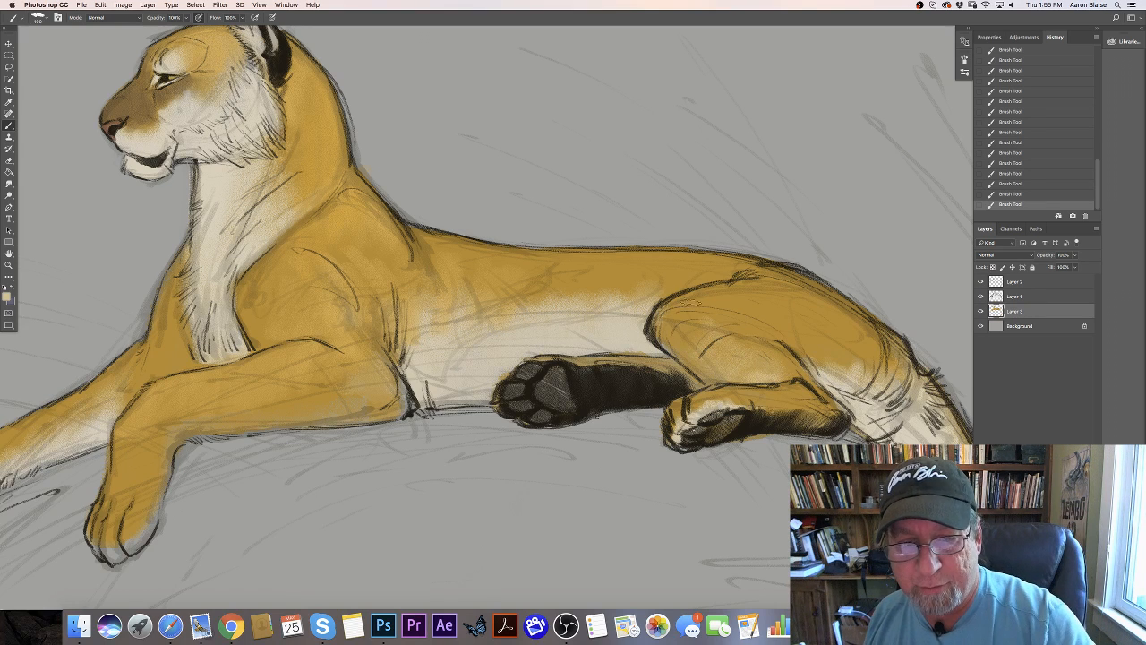
pyautogui.moveTo(685, 304); pyautogui.dragTo(681, 326)
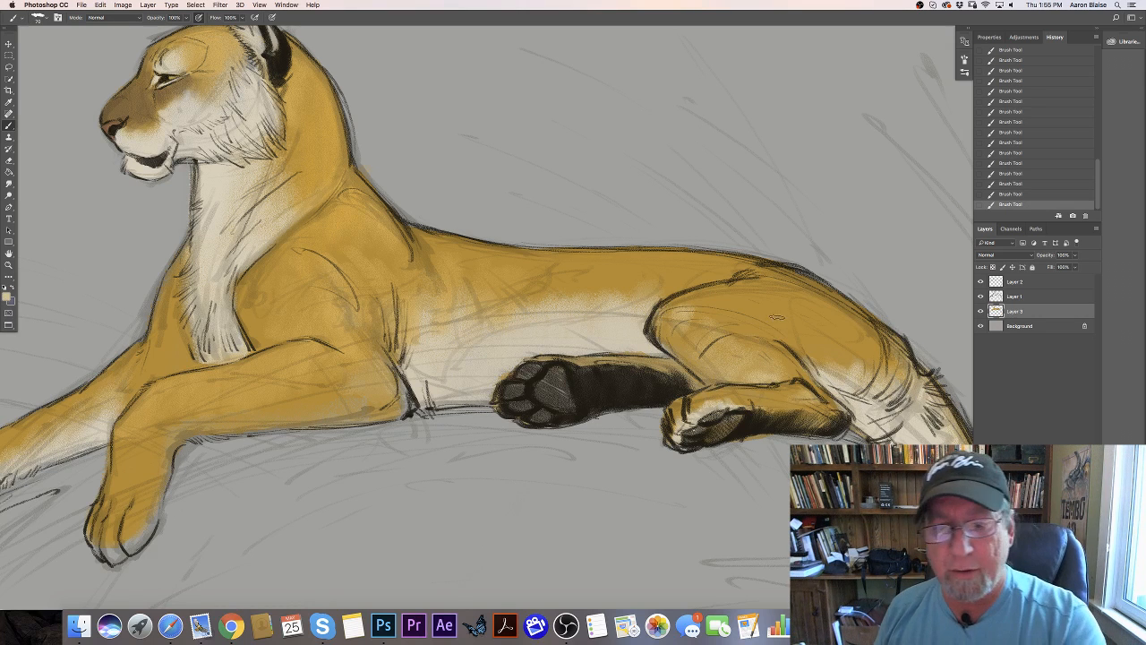
# - Set the foreground color to a muted brown with hue 38°, saturation 53% and brightness 62%
pyautogui.click(6, 296)
pyautogui.click(763, 327)
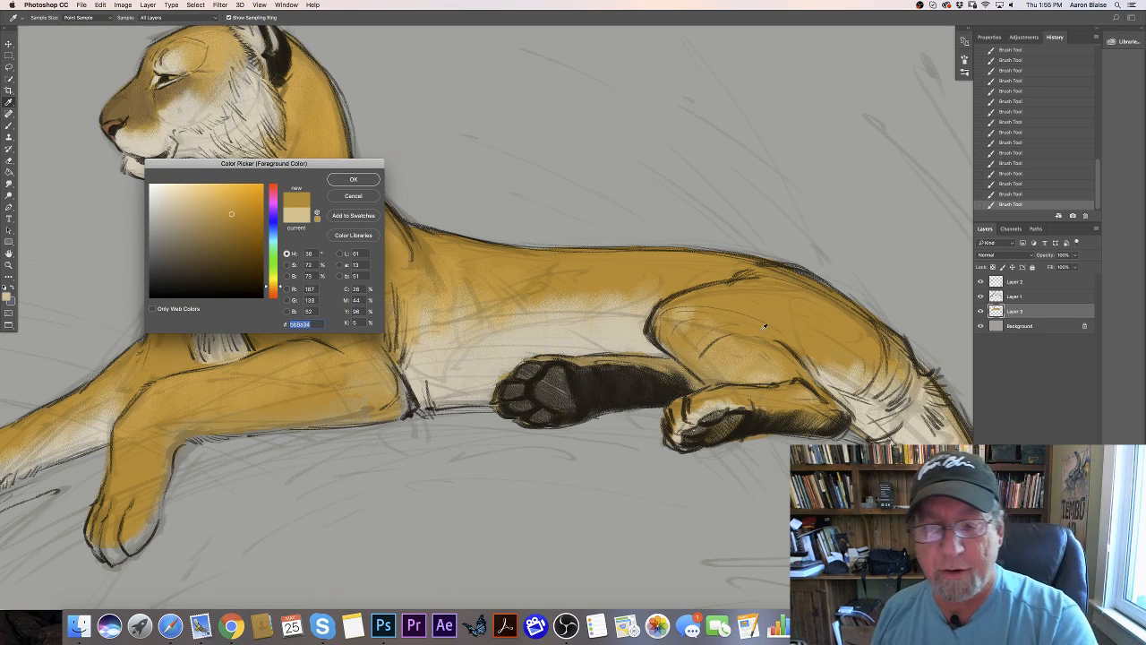
pyautogui.click(351, 180)
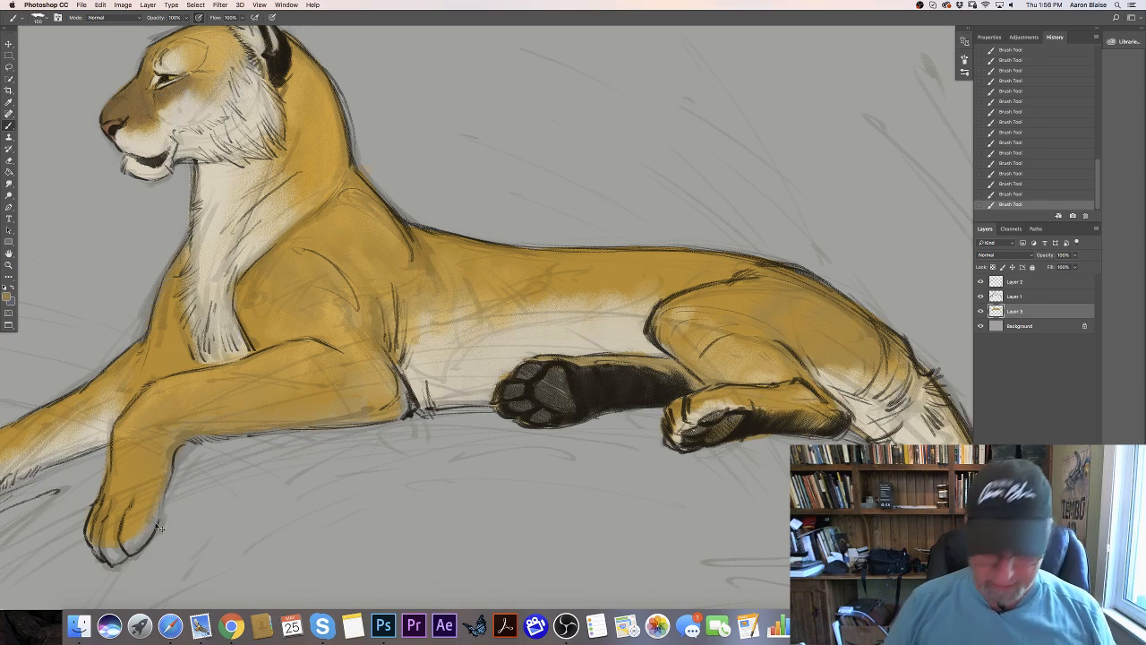
# - Add a new layer directly above the Background and choose a dark blue-gray with hue 217°, saturation 17% and brightness 31%
pyautogui.press('super+0')
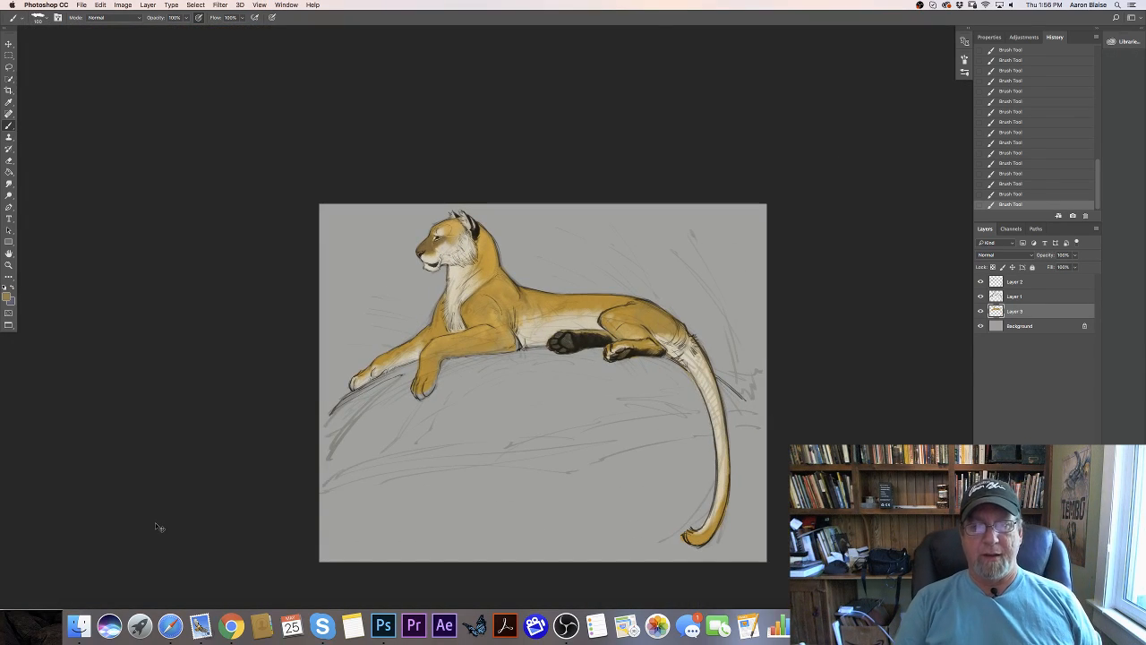
pyautogui.press('super+plus')
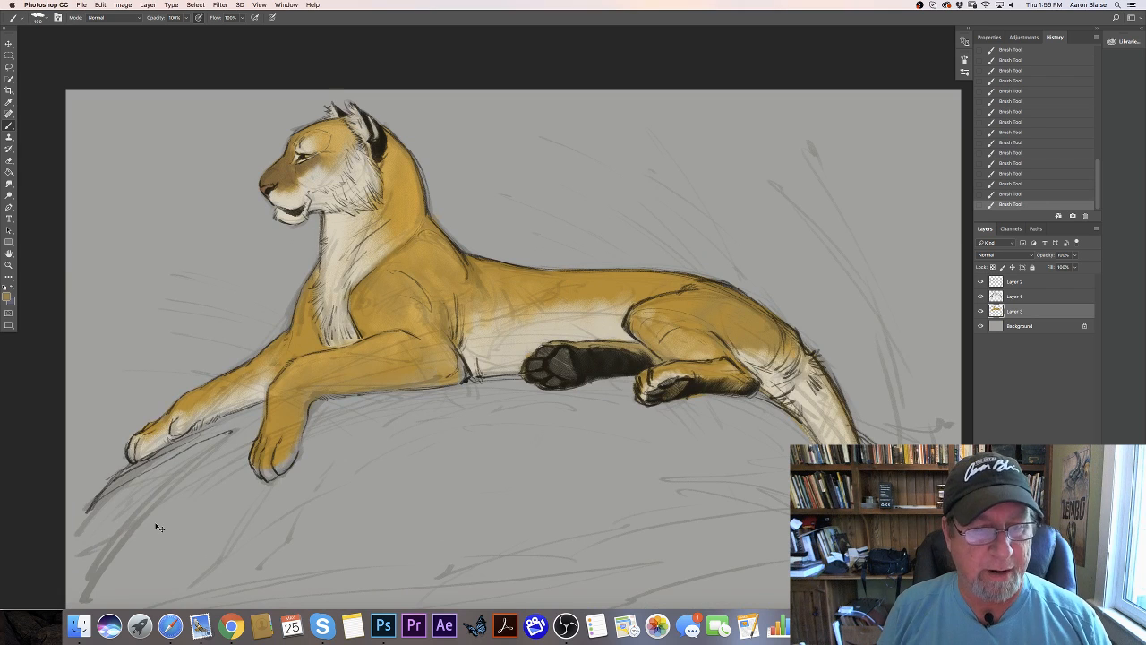
pyautogui.press('super+minus')
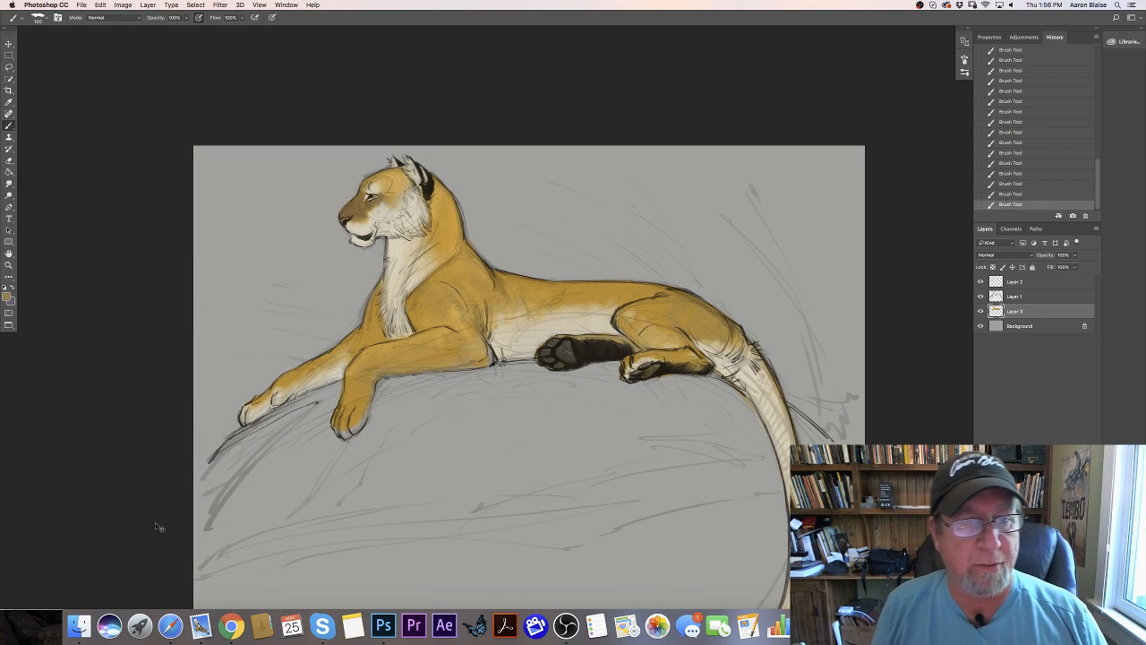
pyautogui.click(1019, 329)
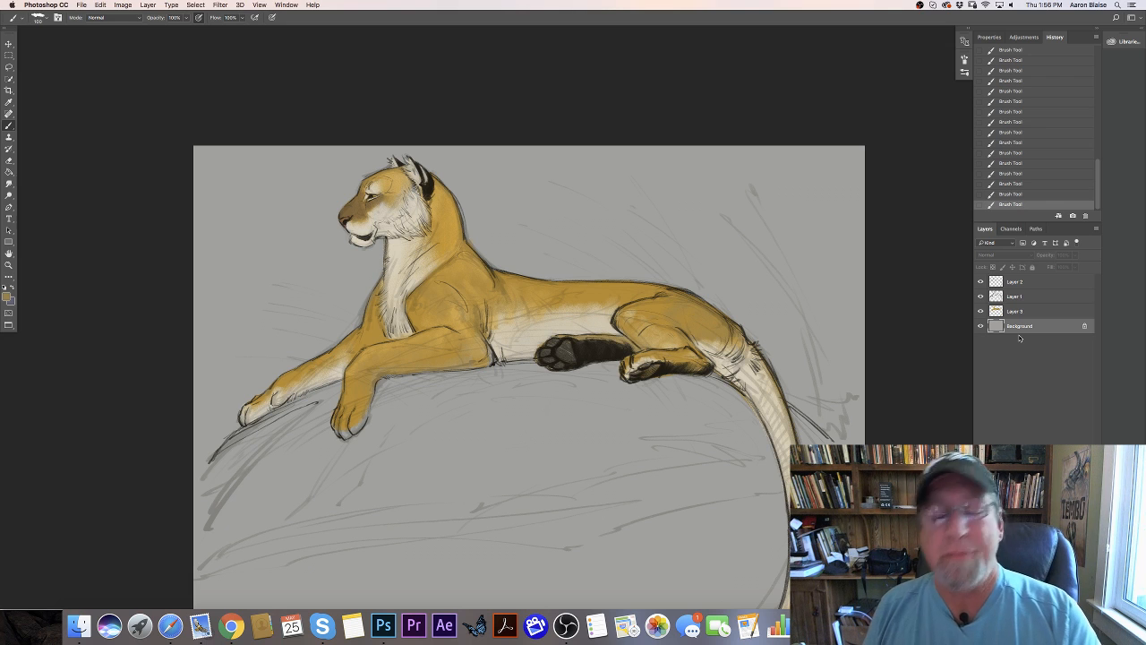
pyautogui.click(1071, 602)
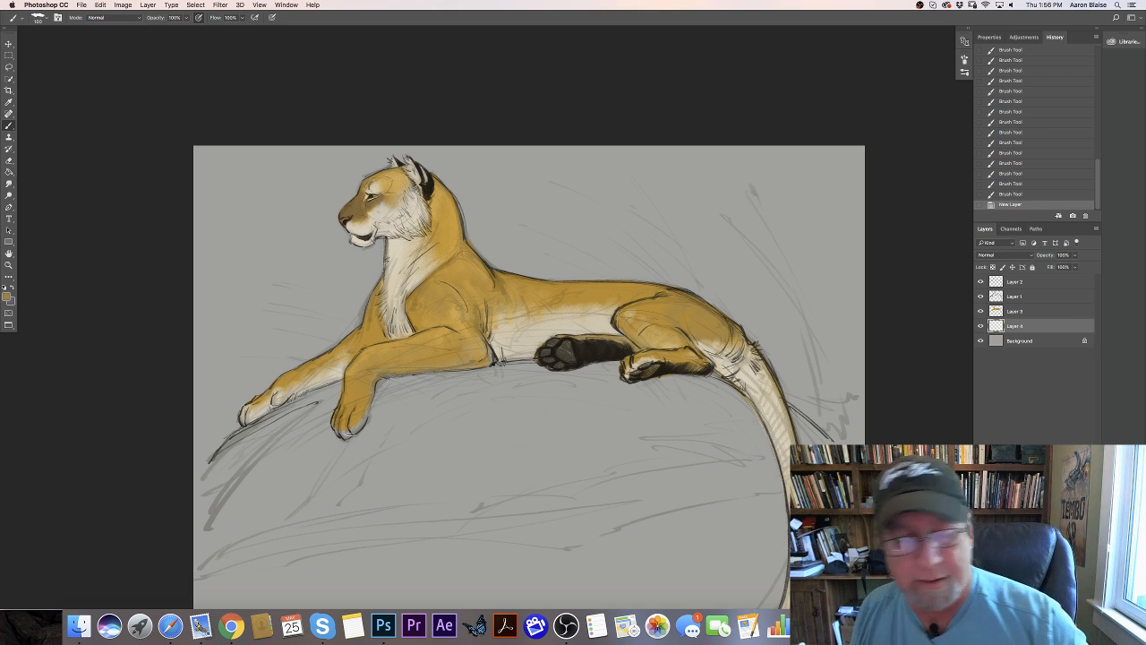
pyautogui.click(7, 298)
pyautogui.click(273, 271)
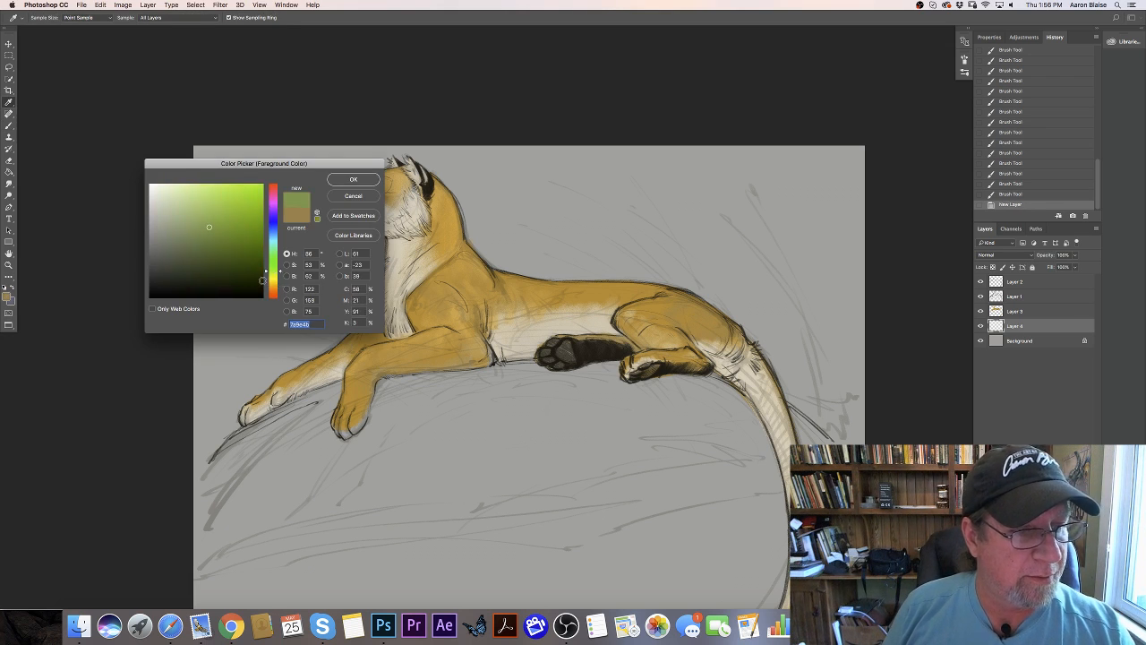
pyautogui.click(271, 228)
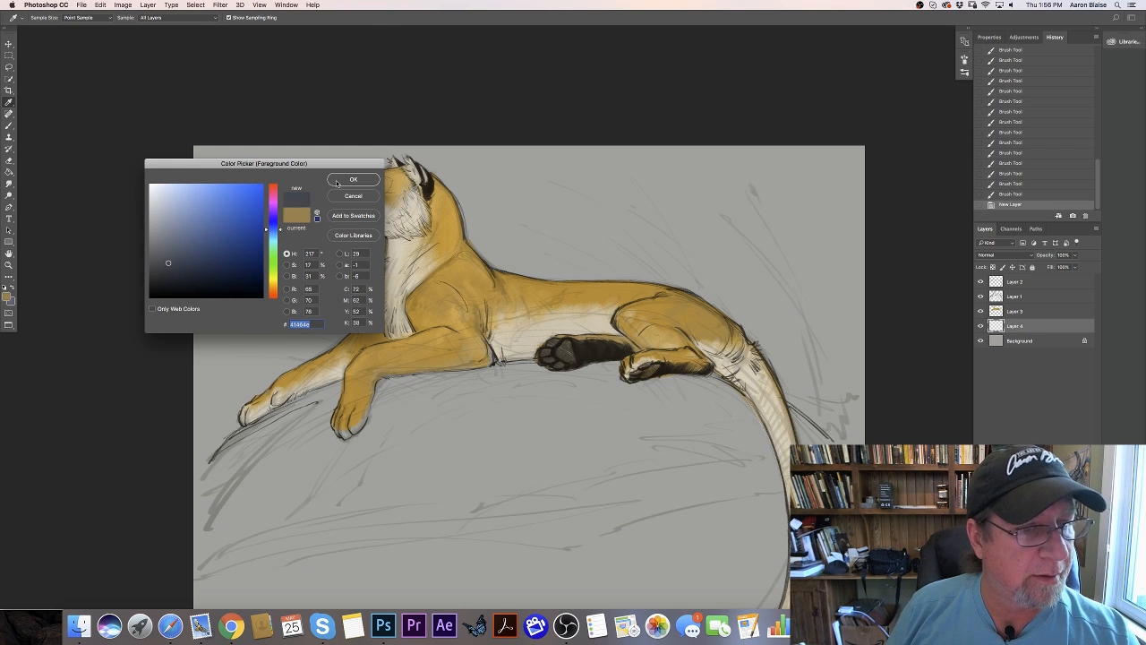
pyautogui.press('Return')
# - Paint the rock dark blue-gray around the base of the tail and beneath the near hind leg
pyautogui.moveTo(697, 376)
pyautogui.mouseDown()
pyautogui.moveTo(757, 424)
pyautogui.moveTo(777, 471)
pyautogui.mouseUp()
pyautogui.moveTo(789, 407)
pyautogui.mouseDown()
pyautogui.moveTo(804, 439)
pyautogui.moveTo(823, 442)
pyautogui.mouseUp()
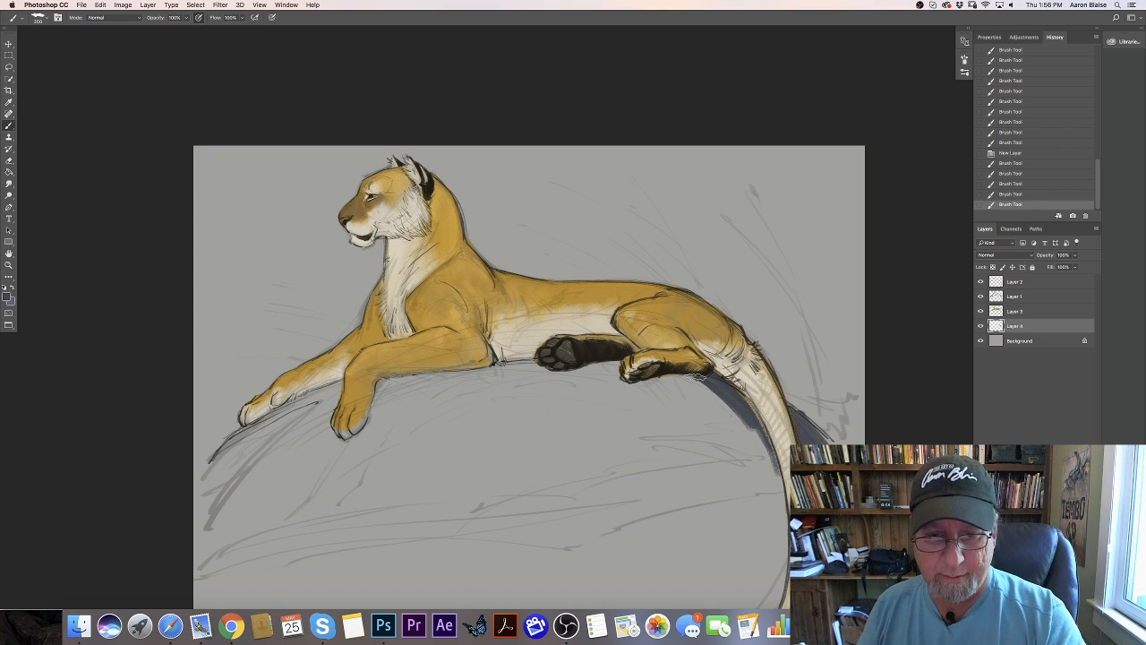
pyautogui.moveTo(698, 387)
pyautogui.mouseDown()
pyautogui.moveTo(680, 403)
pyautogui.moveTo(643, 393)
pyautogui.moveTo(639, 411)
pyautogui.mouseUp()
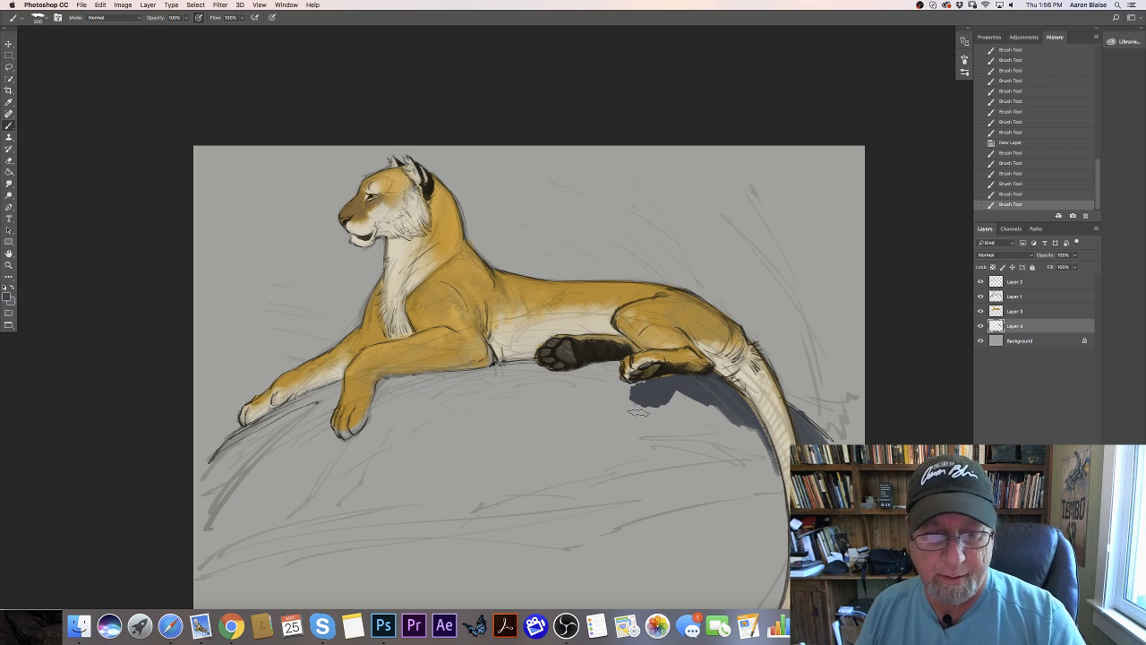
# - Erase the stray color below the near hind paw on Layer 3 and undo the rock strokes painted on that layer
pyautogui.click(1009, 311)
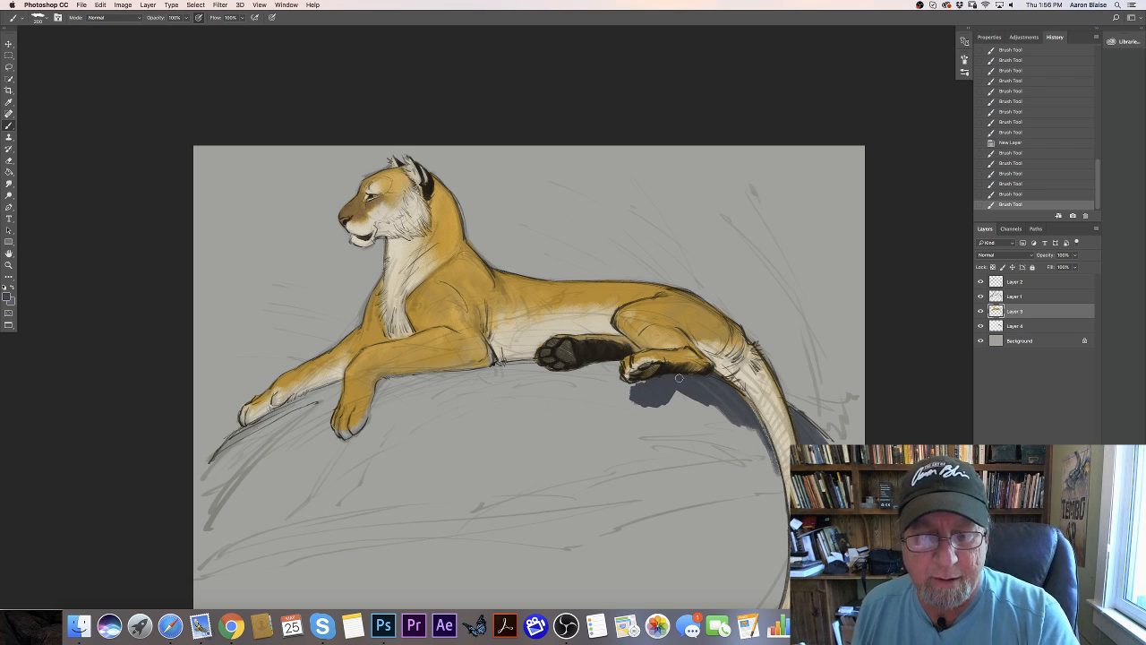
pyautogui.press('e')
pyautogui.moveTo(679, 379)
pyautogui.mouseDown()
pyautogui.moveTo(612, 373)
pyautogui.moveTo(631, 378)
pyautogui.moveTo(617, 385)
pyautogui.moveTo(609, 363)
pyautogui.moveTo(548, 376)
pyautogui.moveTo(523, 364)
pyautogui.moveTo(387, 379)
pyautogui.moveTo(400, 383)
pyautogui.mouseUp()
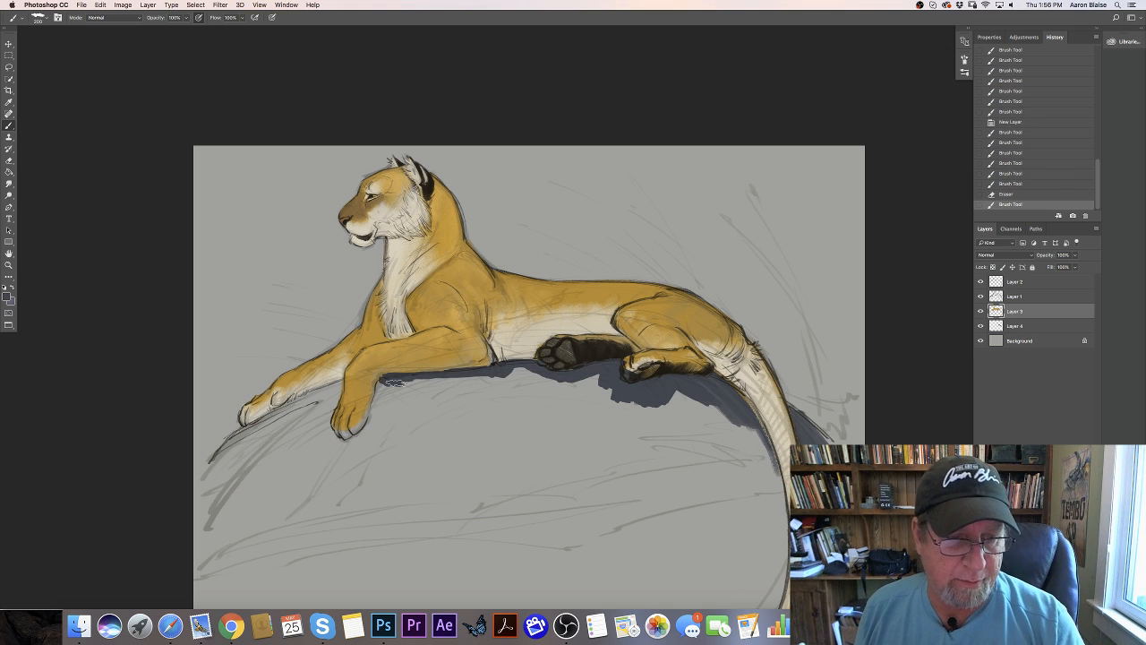
pyautogui.moveTo(483, 365); pyautogui.dragTo(430, 365)
pyautogui.press('super+z')
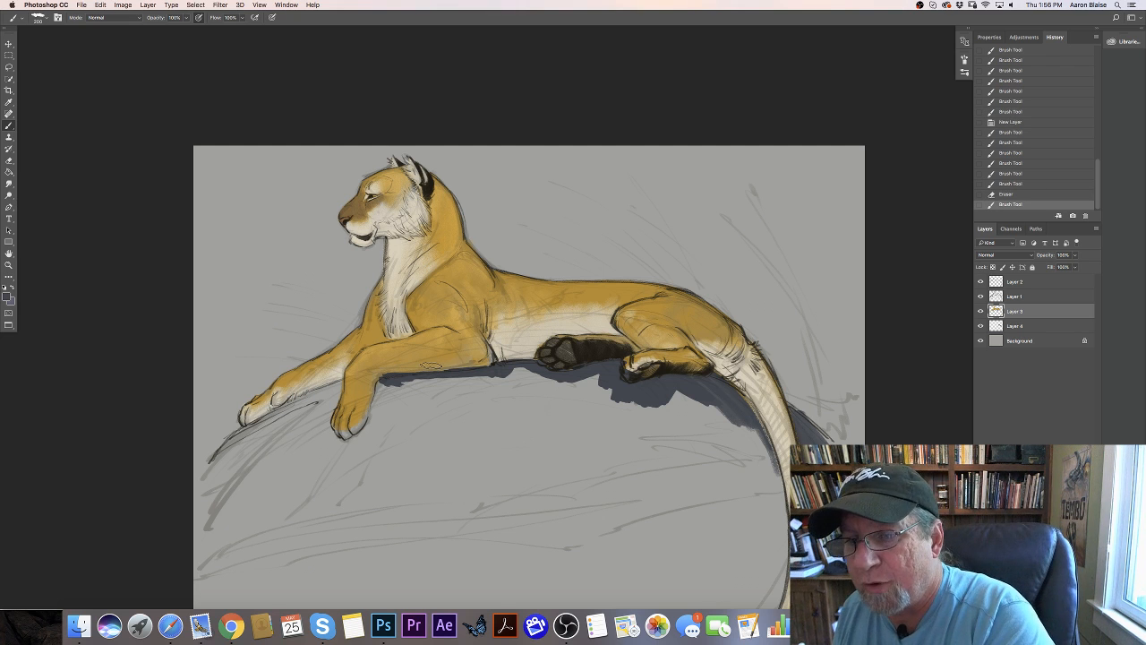
pyautogui.click(981, 327)
pyautogui.click(982, 327)
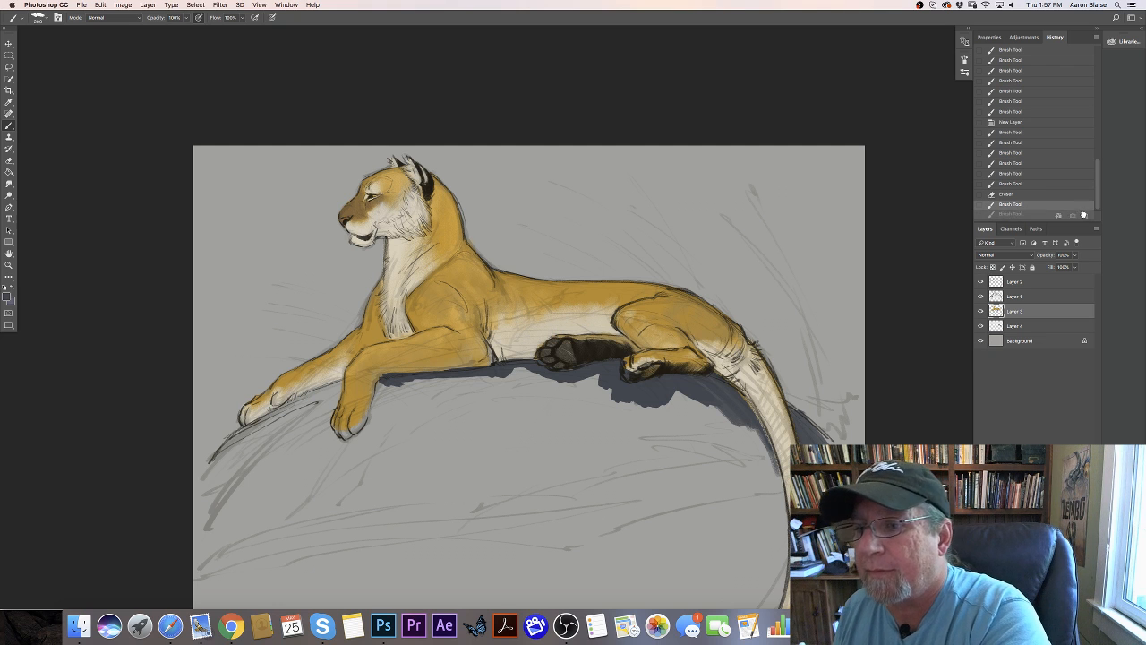
pyautogui.click(1083, 215)
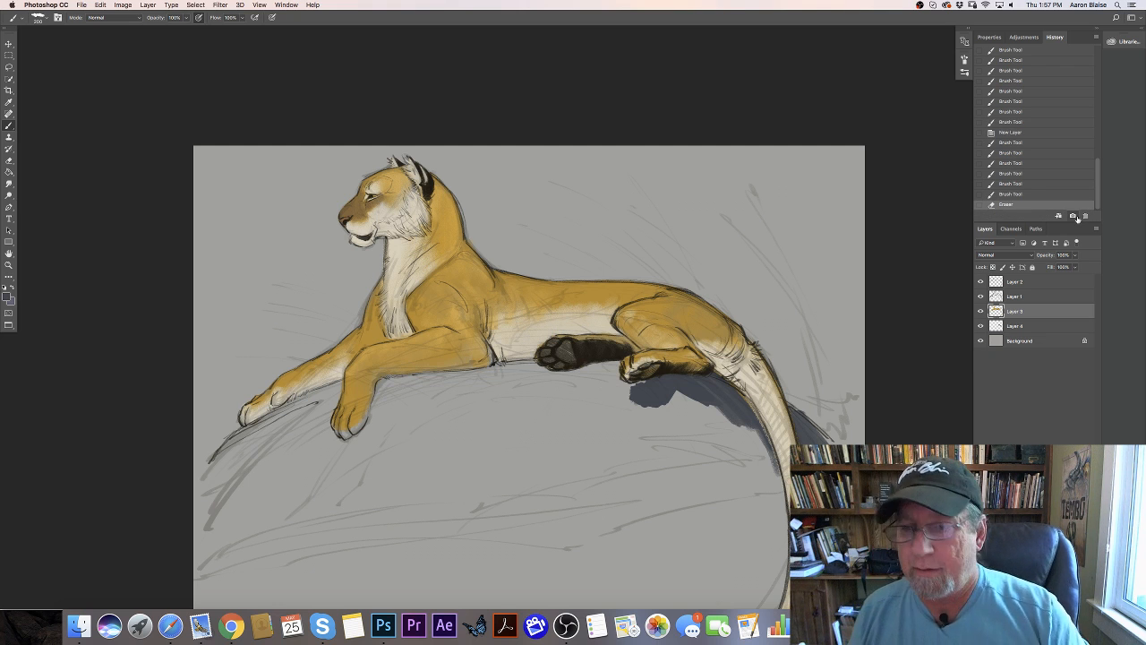
pyautogui.click(980, 326)
pyautogui.click(980, 326)
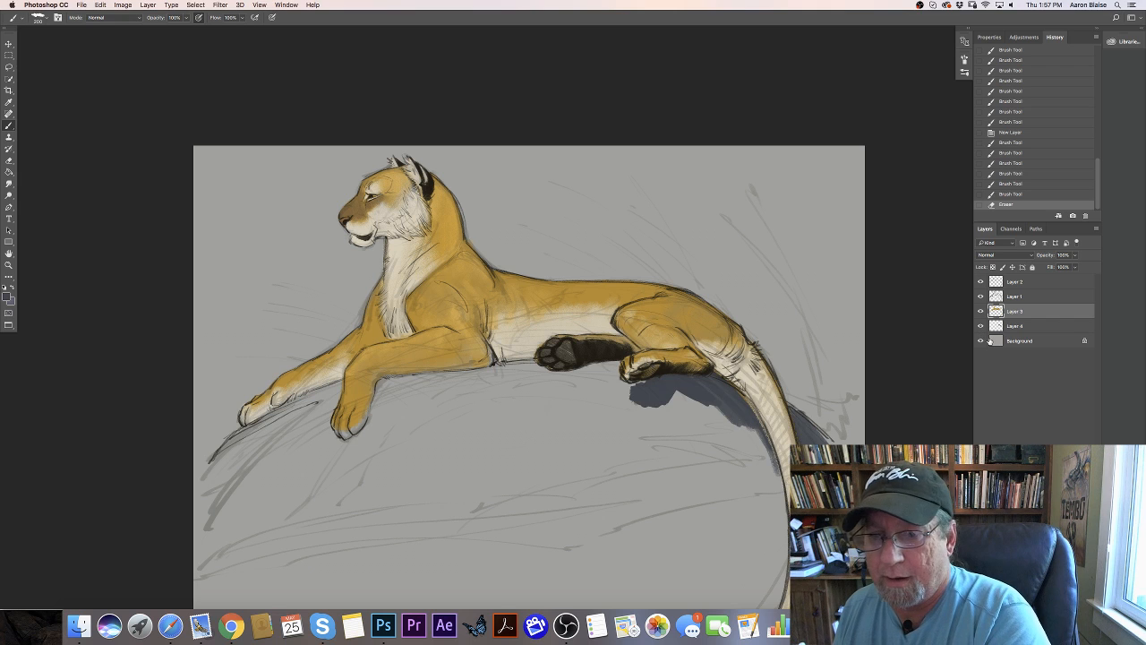
# - On Layer 4, paint the top edge of the rock dark blue-gray from the hind paw to the front paws
pyautogui.click(1013, 329)
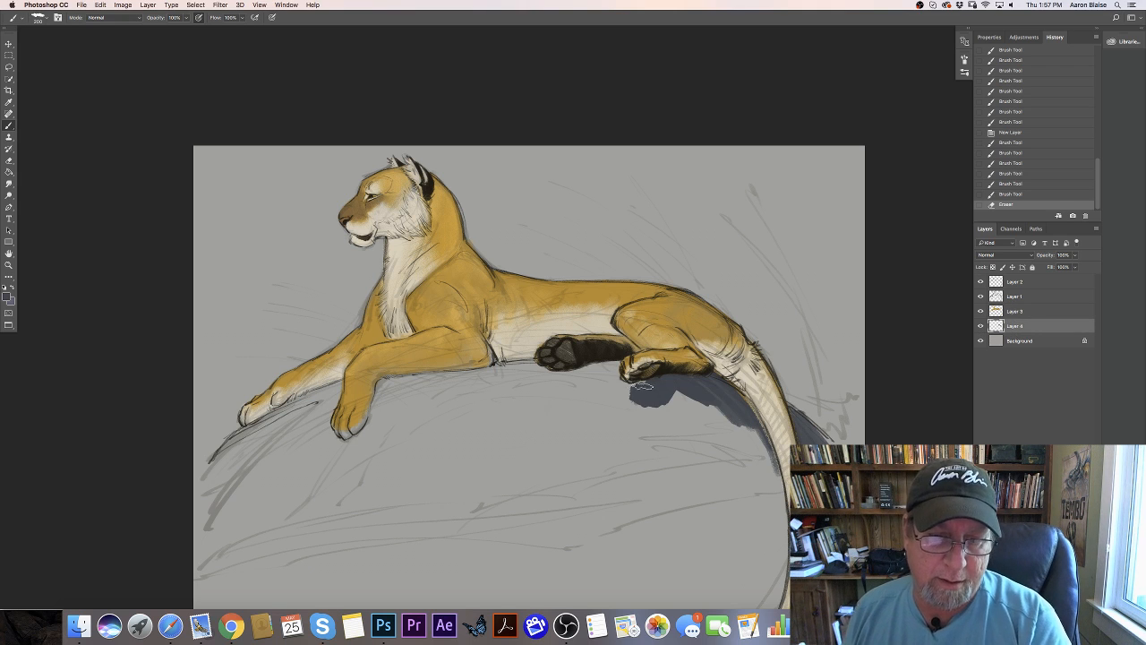
pyautogui.moveTo(641, 385); pyautogui.dragTo(610, 385)
pyautogui.moveTo(626, 383)
pyautogui.mouseDown()
pyautogui.moveTo(598, 381)
pyautogui.moveTo(619, 376)
pyautogui.mouseUp()
pyautogui.moveTo(617, 380)
pyautogui.mouseDown()
pyautogui.moveTo(609, 389)
pyautogui.moveTo(590, 369)
pyautogui.moveTo(550, 376)
pyautogui.moveTo(512, 363)
pyautogui.moveTo(394, 379)
pyautogui.moveTo(381, 401)
pyautogui.moveTo(333, 388)
pyautogui.moveTo(296, 402)
pyautogui.moveTo(315, 386)
pyautogui.moveTo(324, 421)
pyautogui.moveTo(265, 418)
pyautogui.moveTo(226, 456)
pyautogui.moveTo(318, 421)
pyautogui.moveTo(286, 492)
pyautogui.moveTo(330, 448)
pyautogui.moveTo(324, 412)
pyautogui.moveTo(380, 430)
pyautogui.moveTo(345, 447)
pyautogui.mouseUp()
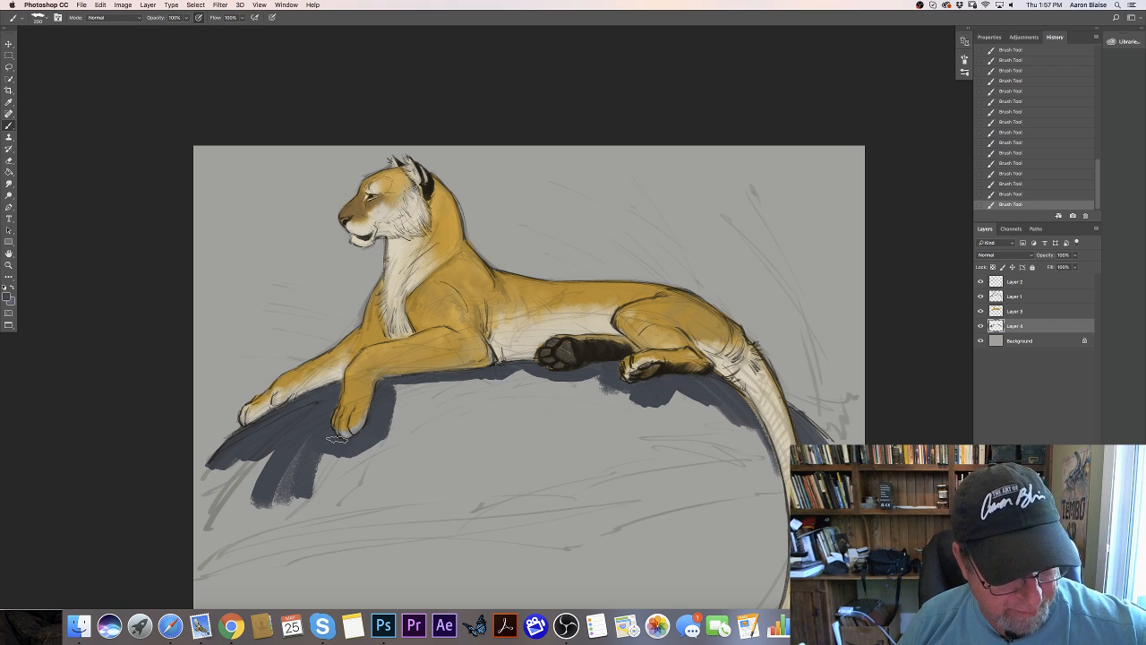
# - Extend the dark rock color down the slope below the front paws with broad diagonal strokes
pyautogui.moveTo(403, 393)
pyautogui.mouseDown()
pyautogui.moveTo(398, 439)
pyautogui.moveTo(342, 508)
pyautogui.mouseUp()
pyautogui.moveTo(430, 409); pyautogui.dragTo(344, 505)
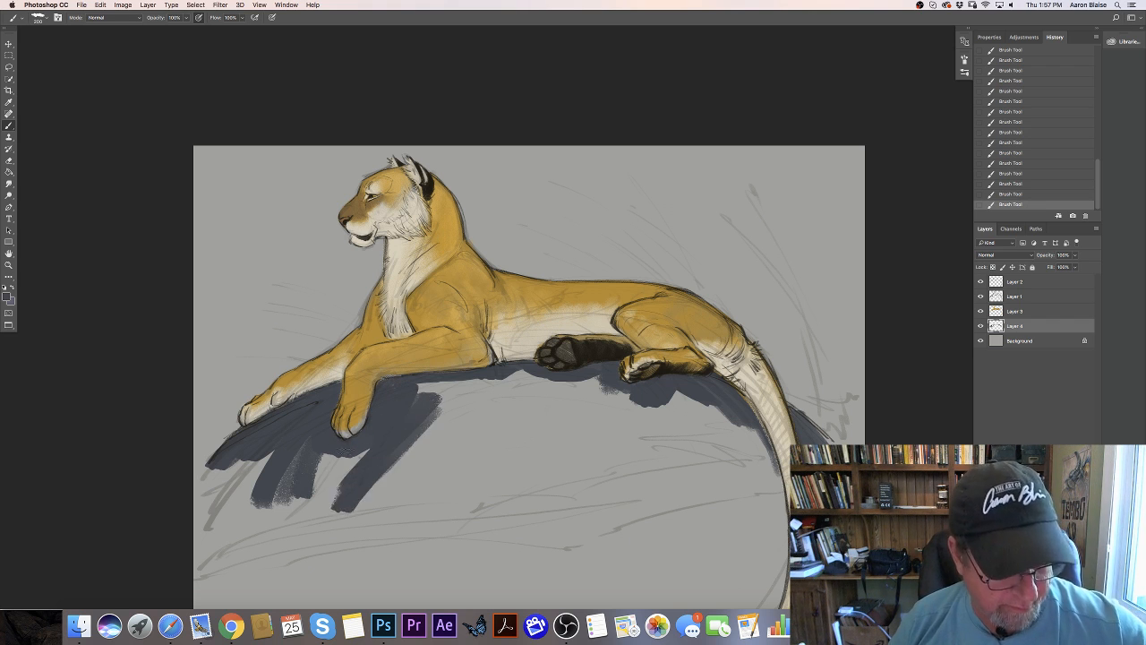
pyautogui.moveTo(357, 458)
pyautogui.mouseDown()
pyautogui.moveTo(272, 510)
pyautogui.moveTo(224, 458)
pyautogui.moveTo(235, 529)
pyautogui.mouseUp()
pyautogui.moveTo(422, 392)
pyautogui.mouseDown()
pyautogui.moveTo(544, 379)
pyautogui.moveTo(412, 440)
pyautogui.mouseUp()
# - Widen the rock's dark band beneath the belly and hindquarters with long curved strokes toward the tail
pyautogui.moveTo(546, 391)
pyautogui.mouseDown()
pyautogui.moveTo(576, 392)
pyautogui.moveTo(692, 430)
pyautogui.moveTo(675, 398)
pyautogui.moveTo(690, 393)
pyautogui.moveTo(742, 421)
pyautogui.moveTo(729, 428)
pyautogui.moveTo(759, 457)
pyautogui.mouseUp()
pyautogui.moveTo(698, 428); pyautogui.dragTo(765, 464)
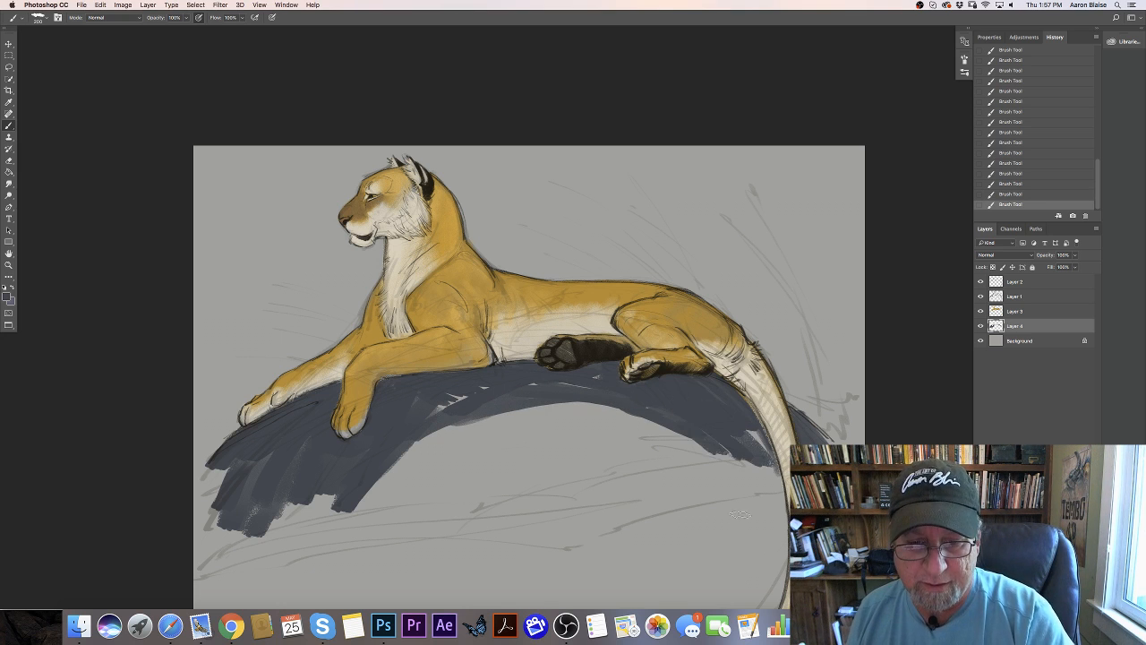
pyautogui.moveTo(631, 416); pyautogui.dragTo(739, 470)
pyautogui.moveTo(578, 405); pyautogui.dragTo(743, 511)
pyautogui.moveTo(671, 412)
pyautogui.mouseDown()
pyautogui.moveTo(564, 448)
pyautogui.moveTo(448, 406)
pyautogui.mouseUp()
# - Brush textured dark blue-gray strokes behind the rump and the base of the tail
pyautogui.moveTo(795, 405)
pyautogui.mouseDown()
pyautogui.moveTo(854, 442)
pyautogui.moveTo(793, 399)
pyautogui.moveTo(831, 403)
pyautogui.moveTo(841, 435)
pyautogui.moveTo(845, 363)
pyautogui.mouseUp()
pyautogui.moveTo(814, 385)
pyautogui.mouseDown()
pyautogui.moveTo(802, 403)
pyautogui.moveTo(789, 394)
pyautogui.mouseUp()
pyautogui.moveTo(768, 351)
pyautogui.mouseDown()
pyautogui.moveTo(781, 392)
pyautogui.moveTo(772, 342)
pyautogui.mouseUp()
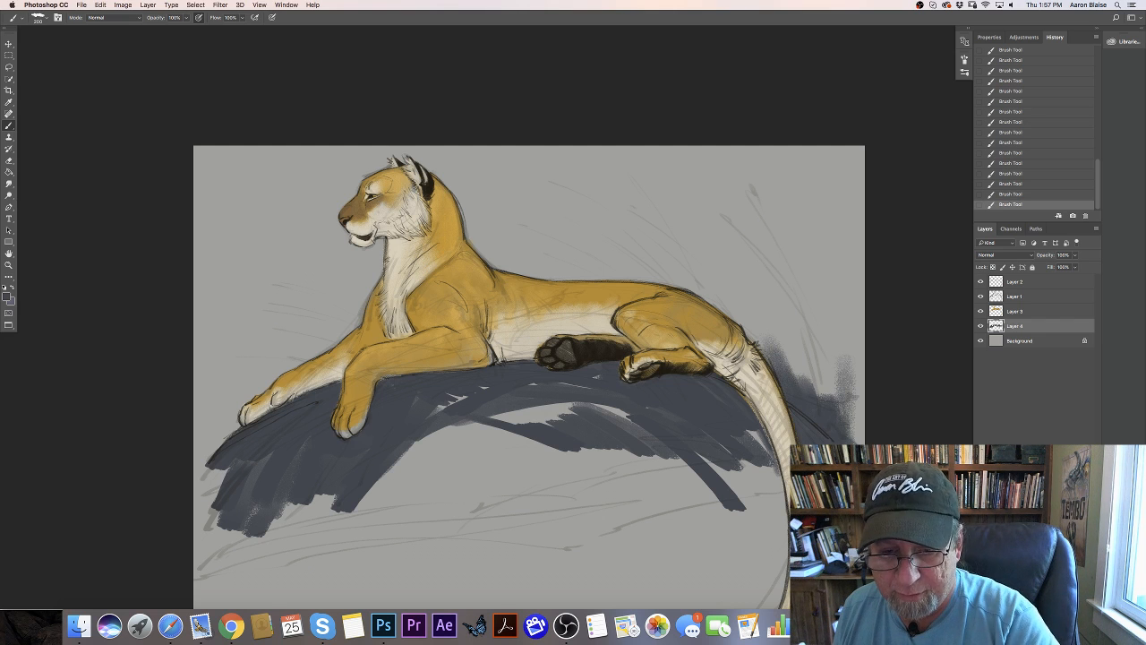
# - Fill the rock beside the hanging tail and add loose dark strokes across its open center
pyautogui.moveTo(752, 432); pyautogui.dragTo(773, 501)
pyautogui.moveTo(781, 452); pyautogui.dragTo(770, 523)
pyautogui.moveTo(743, 433)
pyautogui.mouseDown()
pyautogui.moveTo(761, 525)
pyautogui.moveTo(729, 461)
pyautogui.moveTo(635, 461)
pyautogui.mouseUp()
pyautogui.moveTo(524, 395)
pyautogui.mouseDown()
pyautogui.moveTo(558, 439)
pyautogui.moveTo(529, 448)
pyautogui.moveTo(451, 440)
pyautogui.moveTo(428, 474)
pyautogui.moveTo(422, 518)
pyautogui.mouseUp()
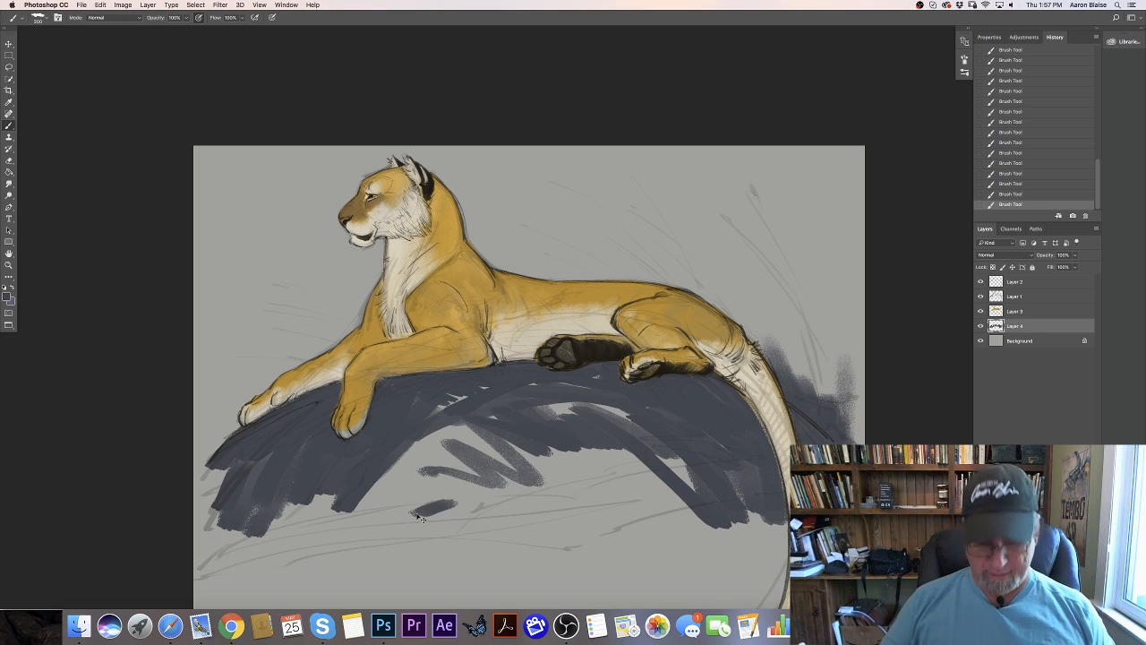
# - Add a new layer above Layer 2 and set its blending mode to Multiply
pyautogui.scroll(-5, 421, 518)
pyautogui.scroll(5, 422, 517)
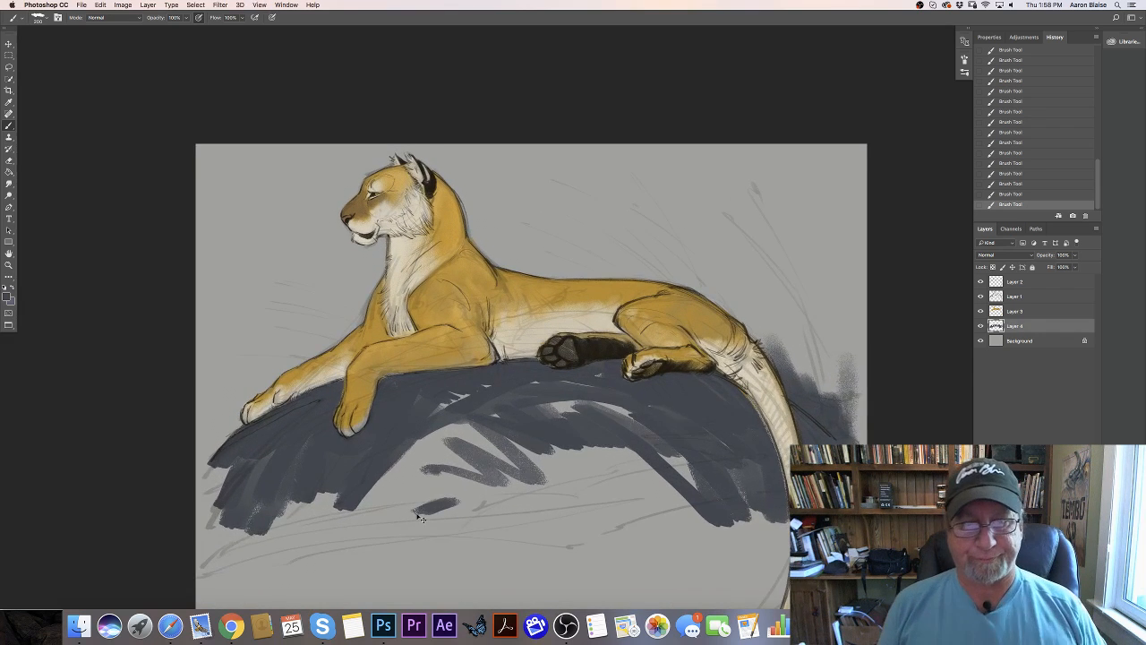
pyautogui.scroll(2, 421, 517)
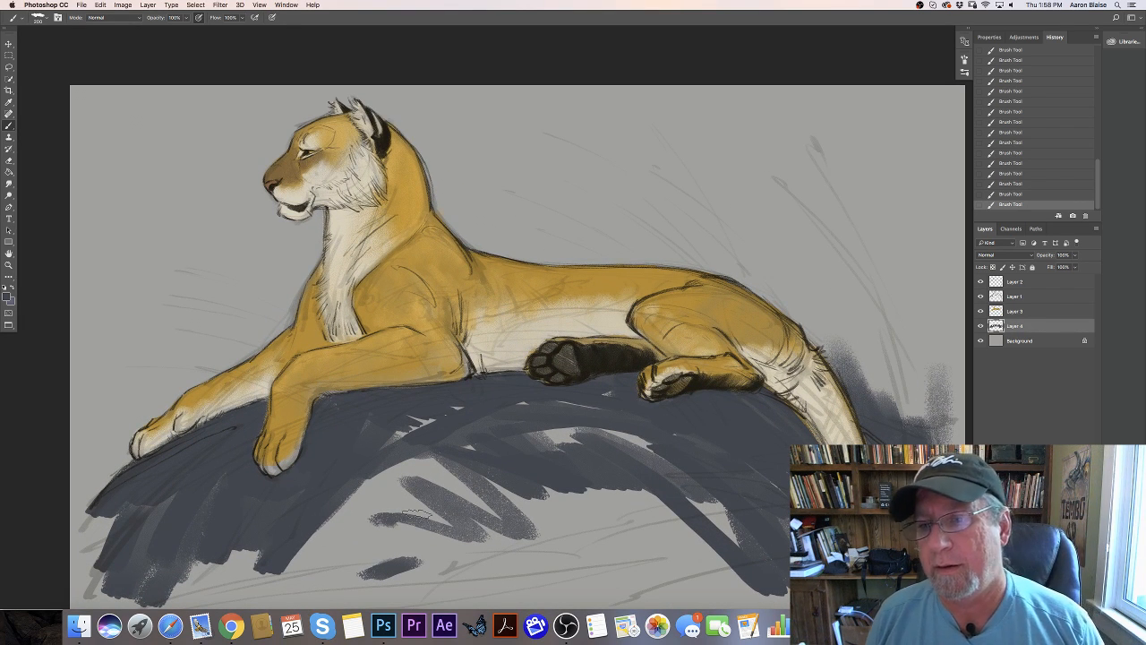
pyautogui.click(1011, 283)
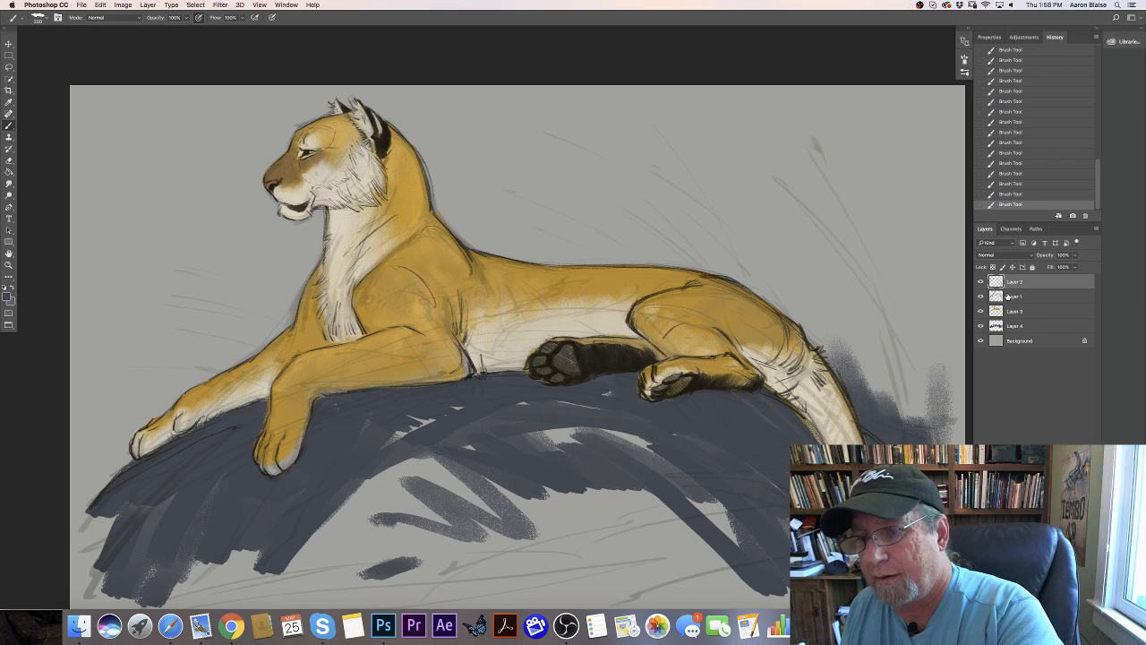
pyautogui.press('super+shift+alt+n')
pyautogui.click(1003, 255)
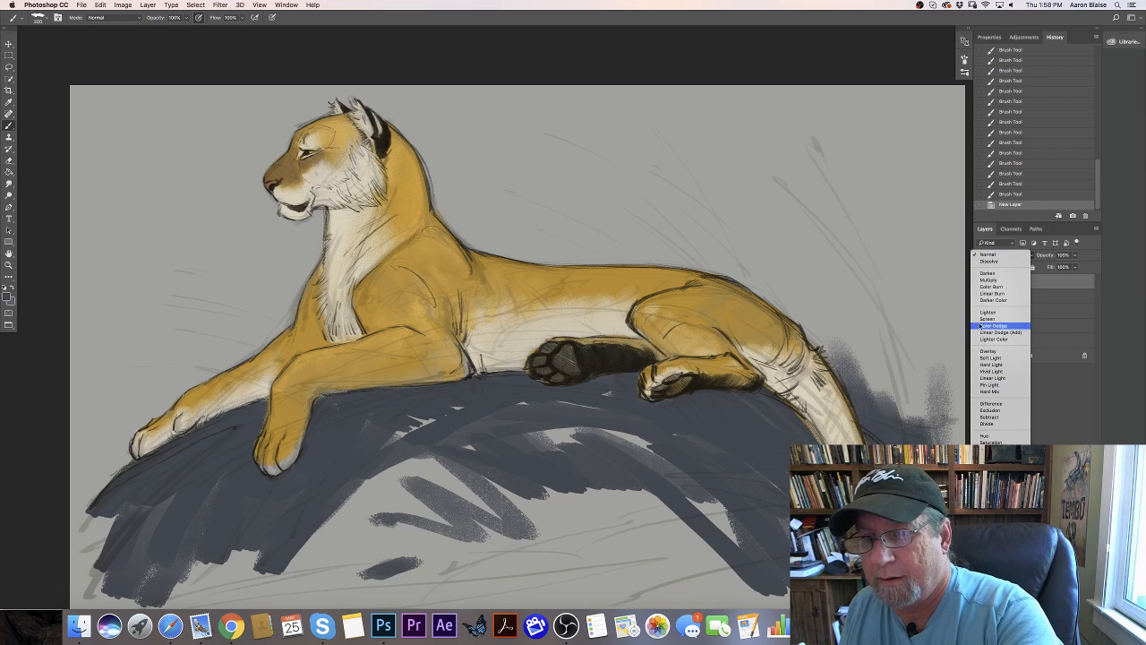
pyautogui.click(977, 281)
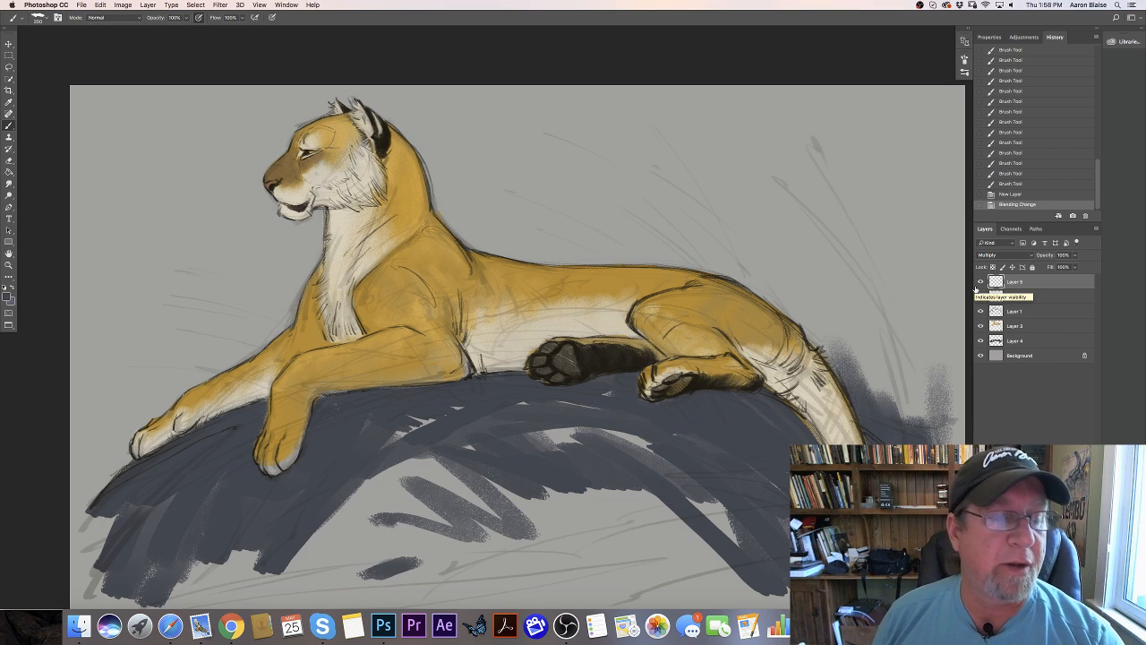
# - Choose a light blue-gray shadow color with hue 217°, saturation 11% and brightness 64%
pyautogui.click(8, 296)
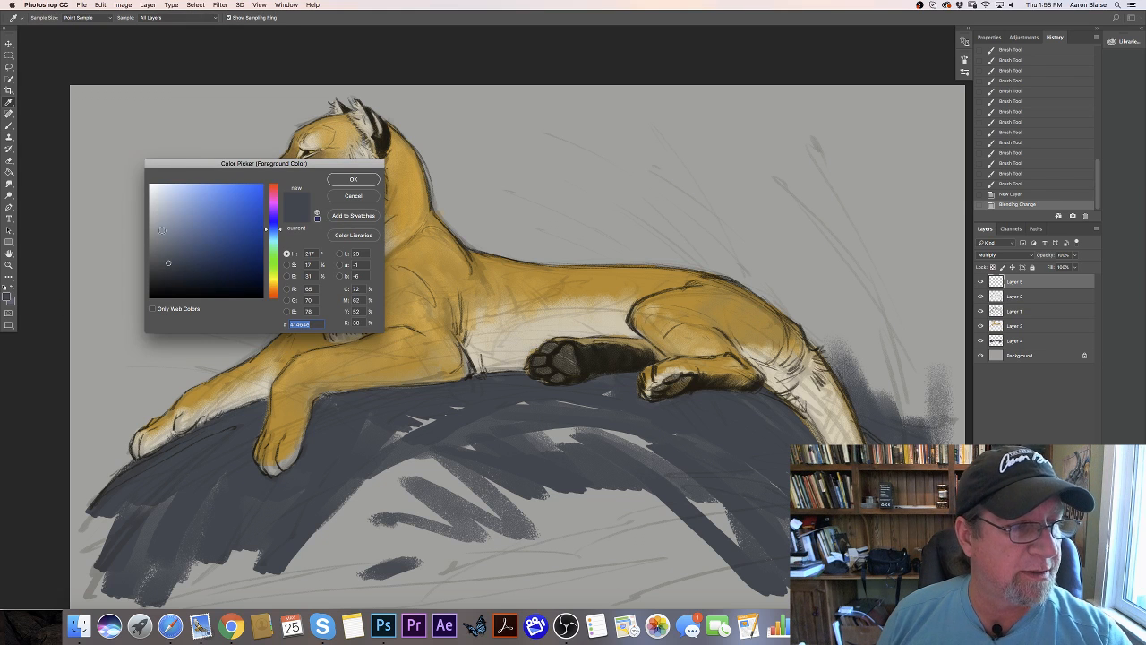
pyautogui.click(162, 225)
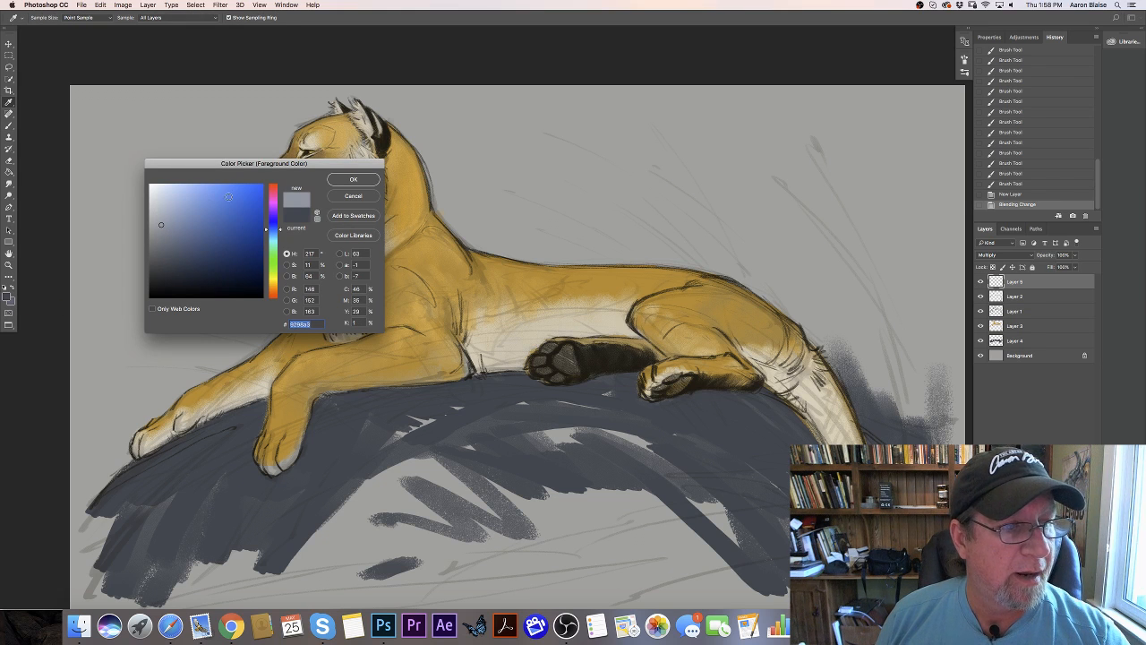
pyautogui.click(341, 182)
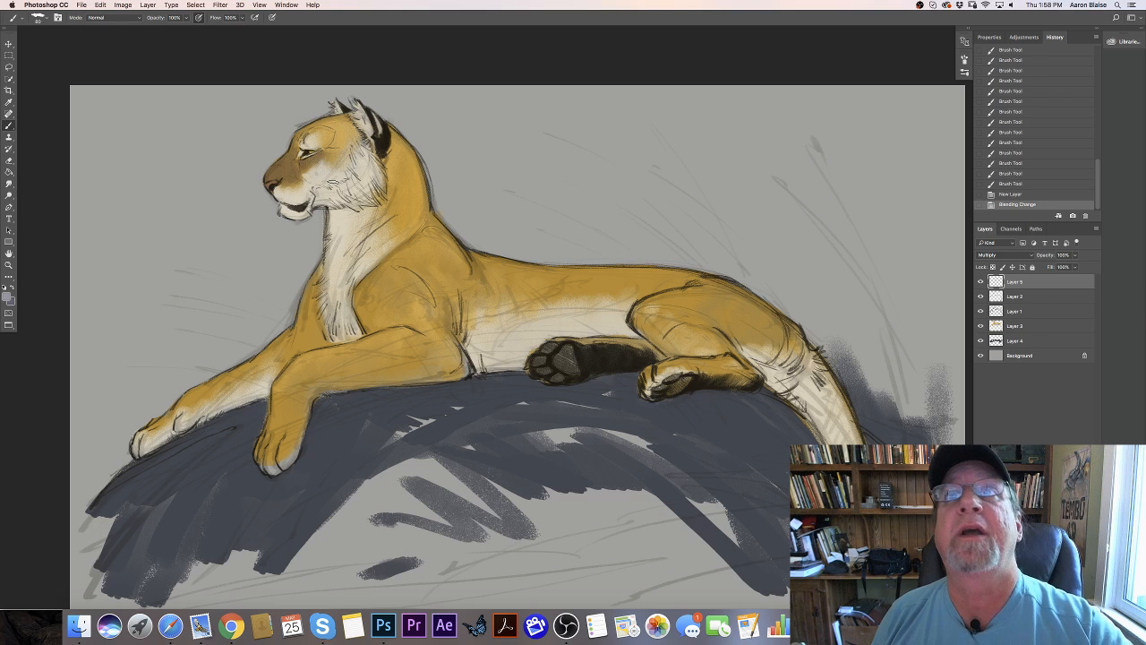
# - Paint blue-gray shadows behind the cheek ruff, under the jaw and across the upper throat
pyautogui.moveTo(387, 165); pyautogui.dragTo(388, 177)
pyautogui.moveTo(388, 179); pyautogui.dragTo(385, 183)
pyautogui.moveTo(389, 165); pyautogui.dragTo(380, 213)
pyautogui.moveTo(383, 195); pyautogui.dragTo(372, 219)
pyautogui.moveTo(376, 213)
pyautogui.mouseDown()
pyautogui.moveTo(349, 239)
pyautogui.moveTo(324, 211)
pyautogui.moveTo(366, 206)
pyautogui.moveTo(333, 255)
pyautogui.mouseUp()
pyautogui.moveTo(339, 231); pyautogui.dragTo(328, 254)
pyautogui.moveTo(331, 229)
pyautogui.mouseDown()
pyautogui.moveTo(326, 256)
pyautogui.moveTo(354, 244)
pyautogui.mouseUp()
pyautogui.moveTo(366, 234); pyautogui.dragTo(347, 256)
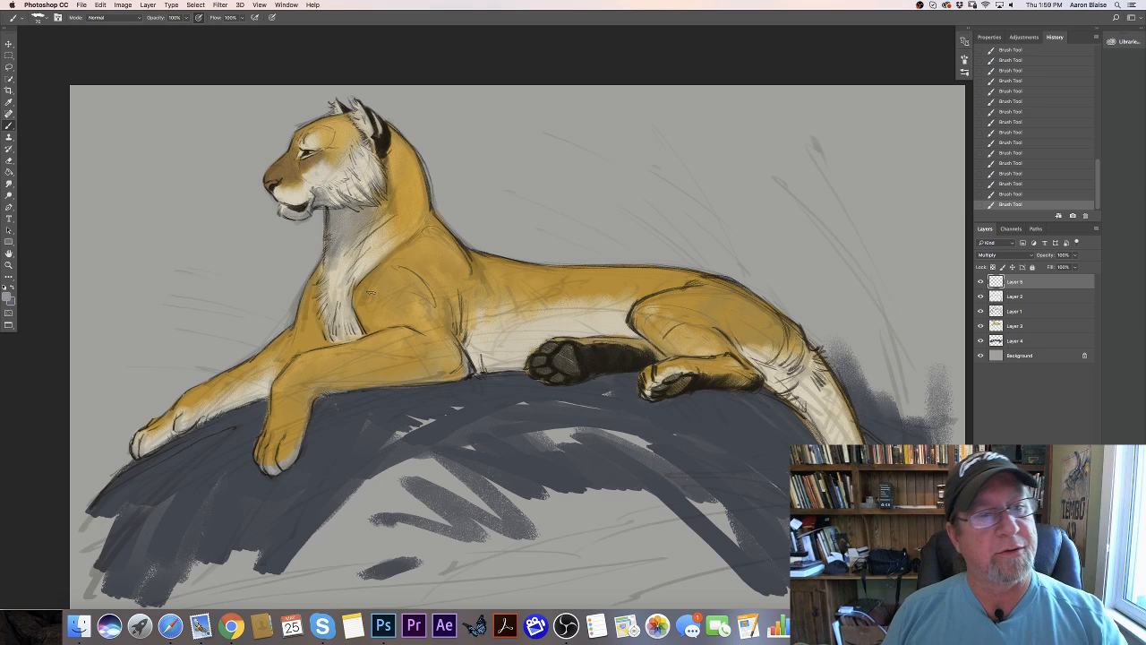
# - Erase excess blue-gray shading around the mouth and chin
pyautogui.moveTo(299, 207); pyautogui.dragTo(294, 210)
pyautogui.moveTo(295, 207); pyautogui.dragTo(284, 204)
pyautogui.moveTo(288, 209); pyautogui.dragTo(282, 204)
pyautogui.moveTo(288, 208); pyautogui.dragTo(282, 205)
pyautogui.moveTo(288, 210); pyautogui.dragTo(301, 201)
# - Brush soft blue-gray shadows back over the lower muzzle, lips and chin
pyautogui.press('b')
pyautogui.moveTo(308, 191); pyautogui.dragTo(294, 205)
pyautogui.moveTo(301, 195); pyautogui.dragTo(287, 204)
pyautogui.moveTo(297, 195); pyautogui.dragTo(284, 203)
pyautogui.moveTo(289, 196); pyautogui.dragTo(282, 202)
pyautogui.moveTo(287, 197); pyautogui.dragTo(280, 202)
pyautogui.moveTo(284, 196); pyautogui.dragTo(298, 206)
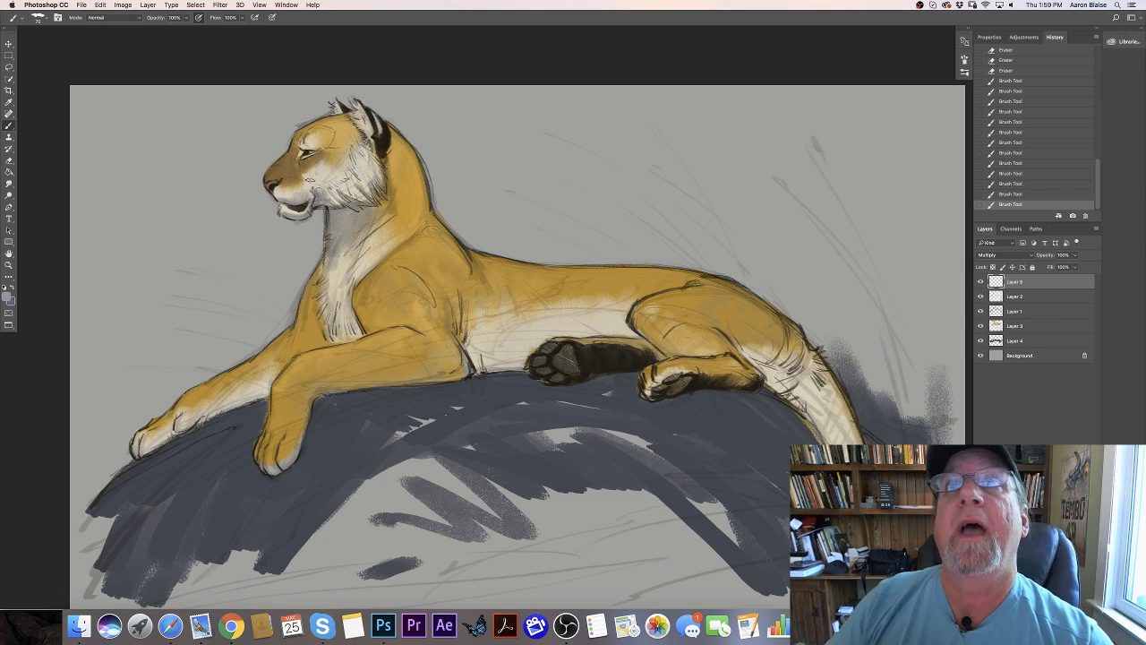
# - Shade the cheek, the brow above the eye and the ear with pressure-controlled brush size
pyautogui.moveTo(295, 170); pyautogui.dragTo(331, 186)
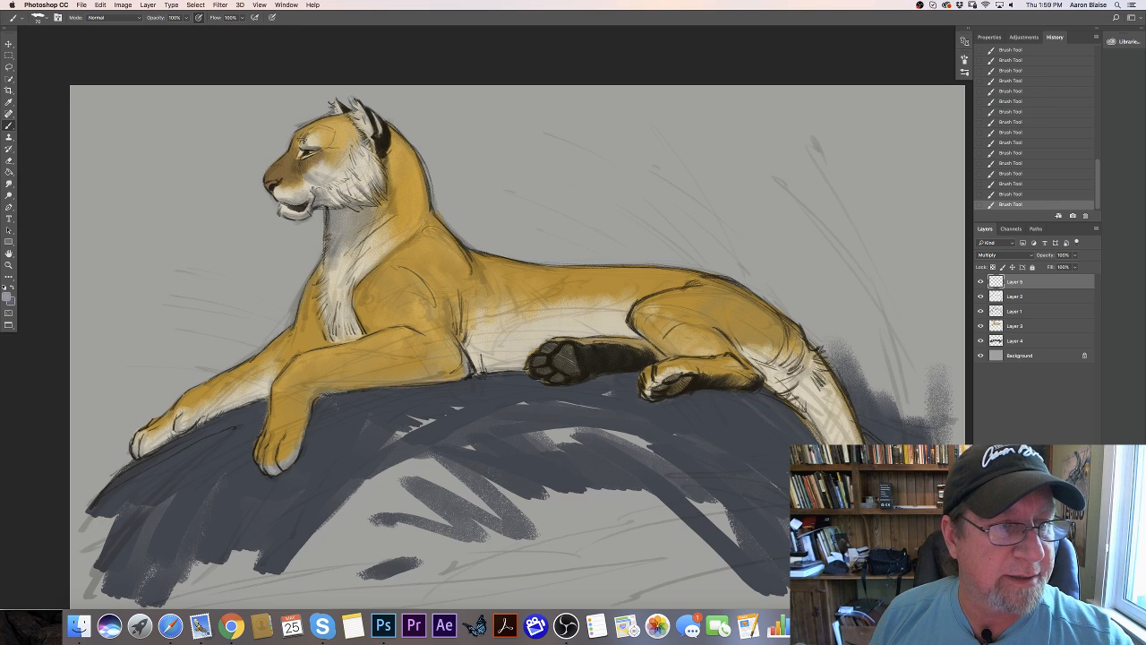
pyautogui.moveTo(328, 137); pyautogui.dragTo(326, 142)
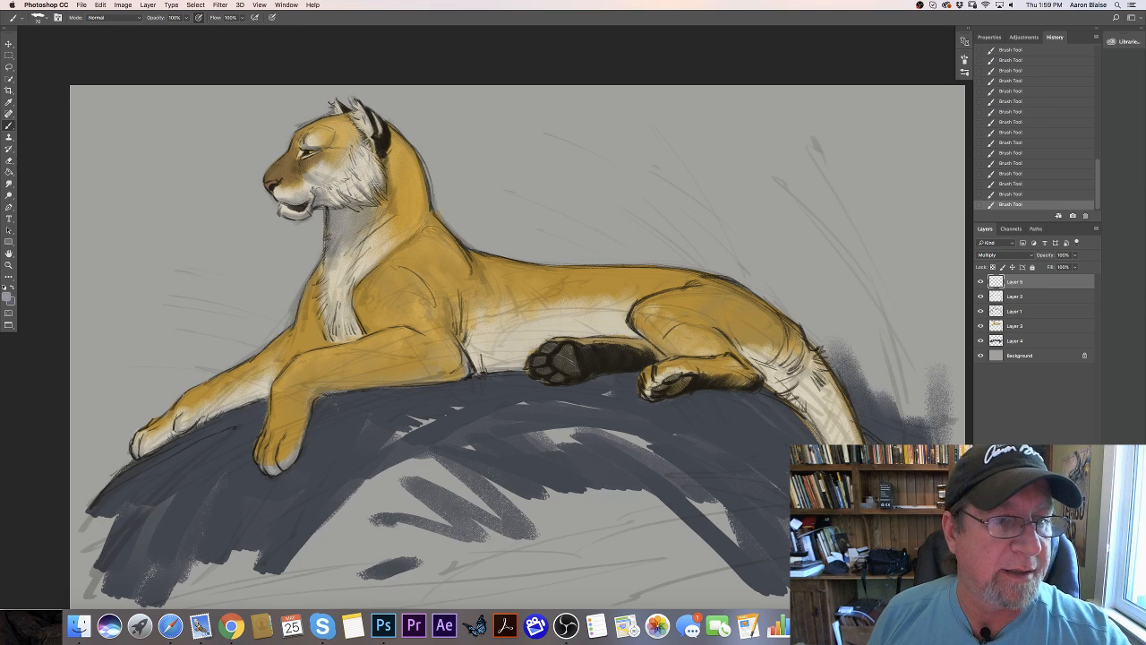
pyautogui.click(273, 18)
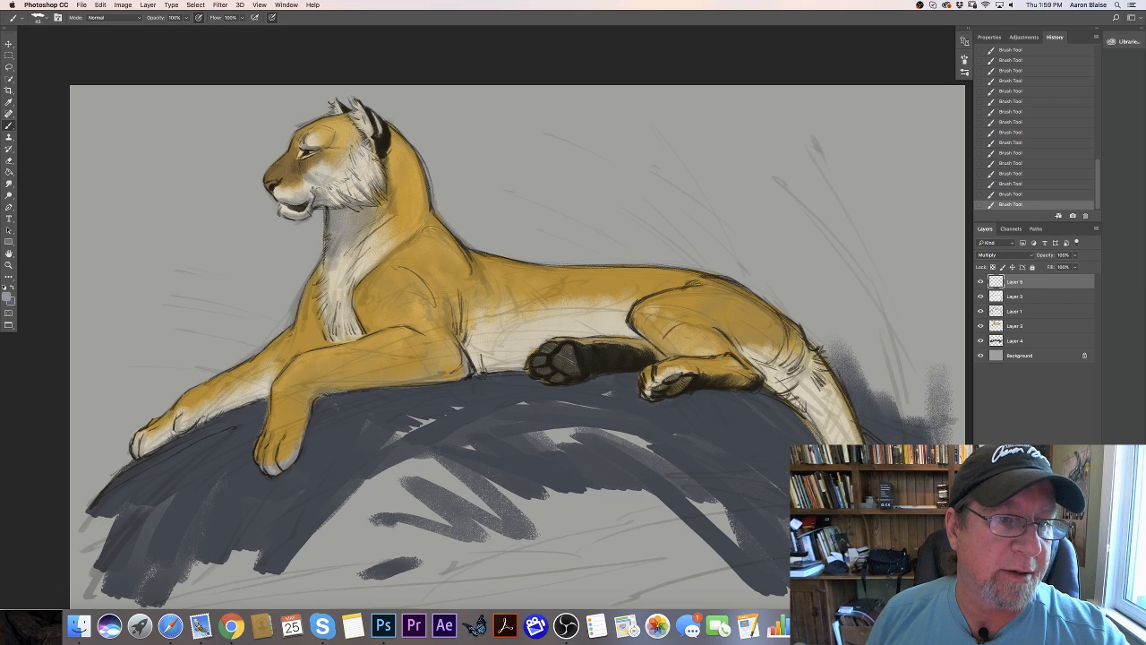
pyautogui.moveTo(370, 131); pyautogui.dragTo(363, 112)
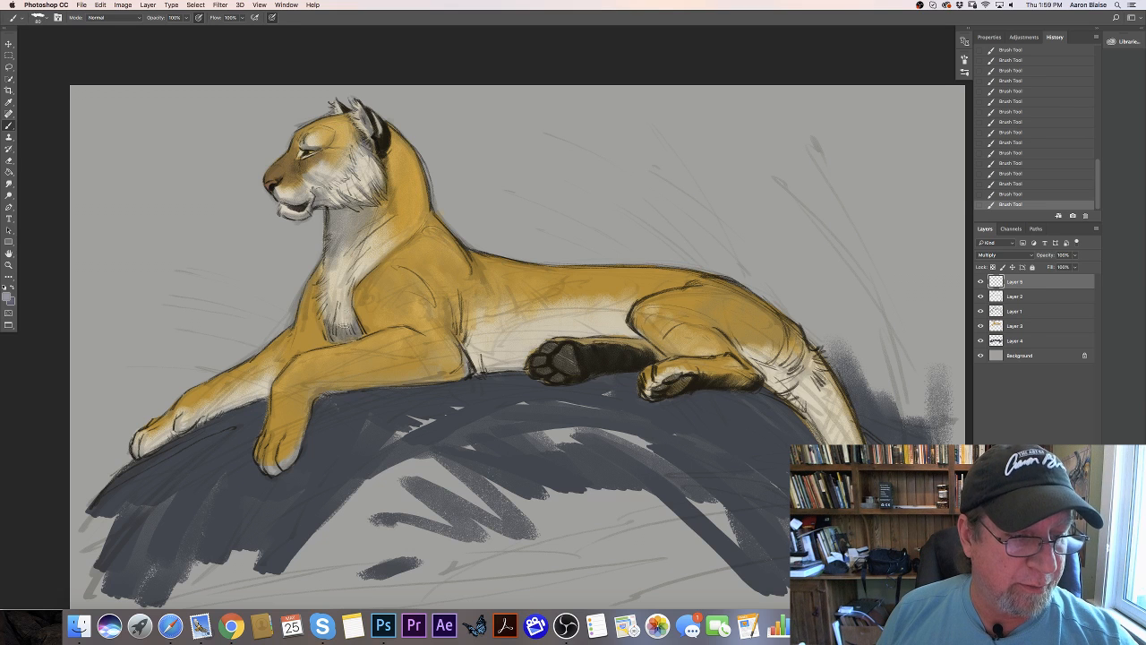
# - Paint shadows into the lower chest fur and down the chest edge to the far foreleg
pyautogui.moveTo(341, 303); pyautogui.dragTo(343, 332)
pyautogui.moveTo(338, 301); pyautogui.dragTo(334, 326)
pyautogui.moveTo(327, 306); pyautogui.dragTo(326, 317)
pyautogui.moveTo(322, 295); pyautogui.dragTo(322, 313)
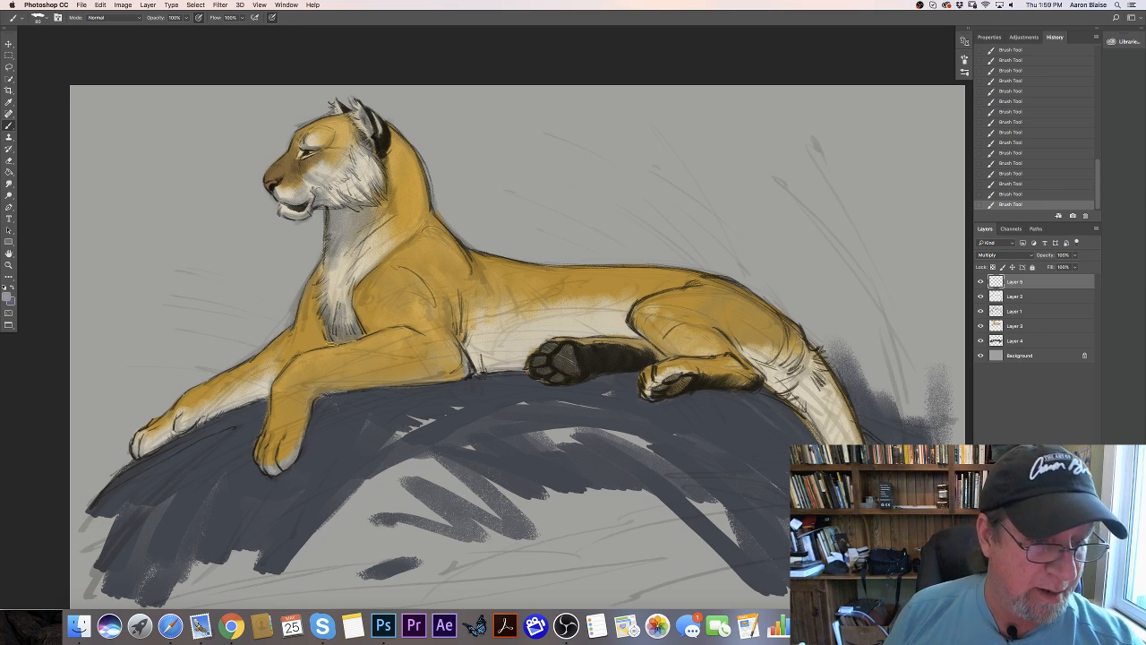
pyautogui.moveTo(326, 329); pyautogui.dragTo(310, 347)
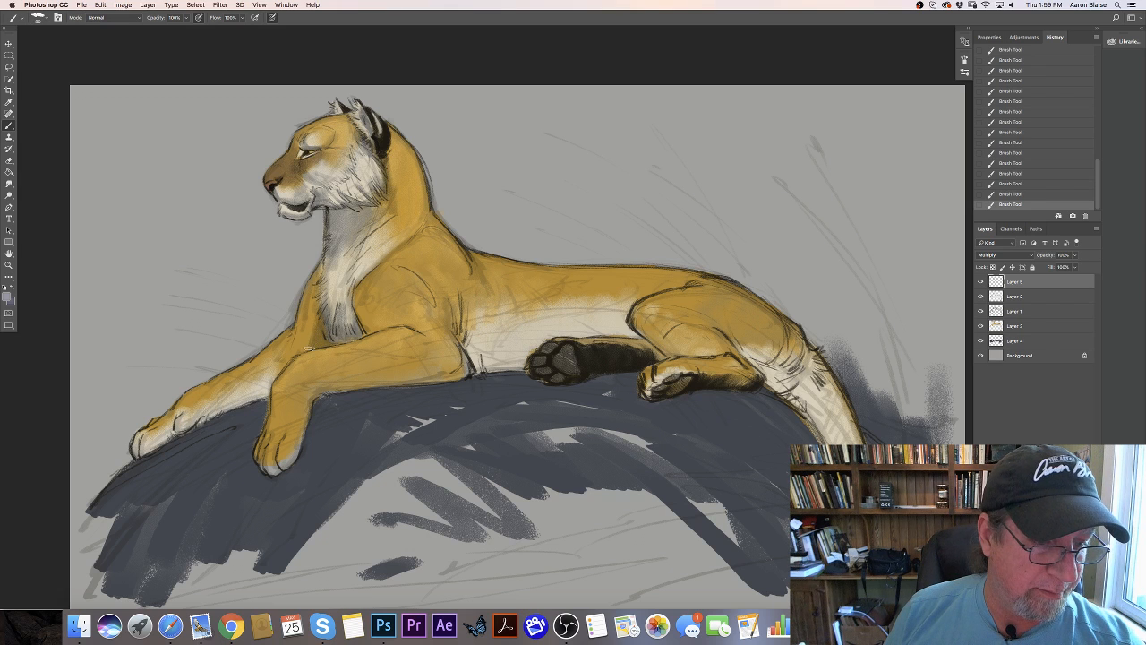
pyautogui.moveTo(315, 306); pyautogui.dragTo(305, 340)
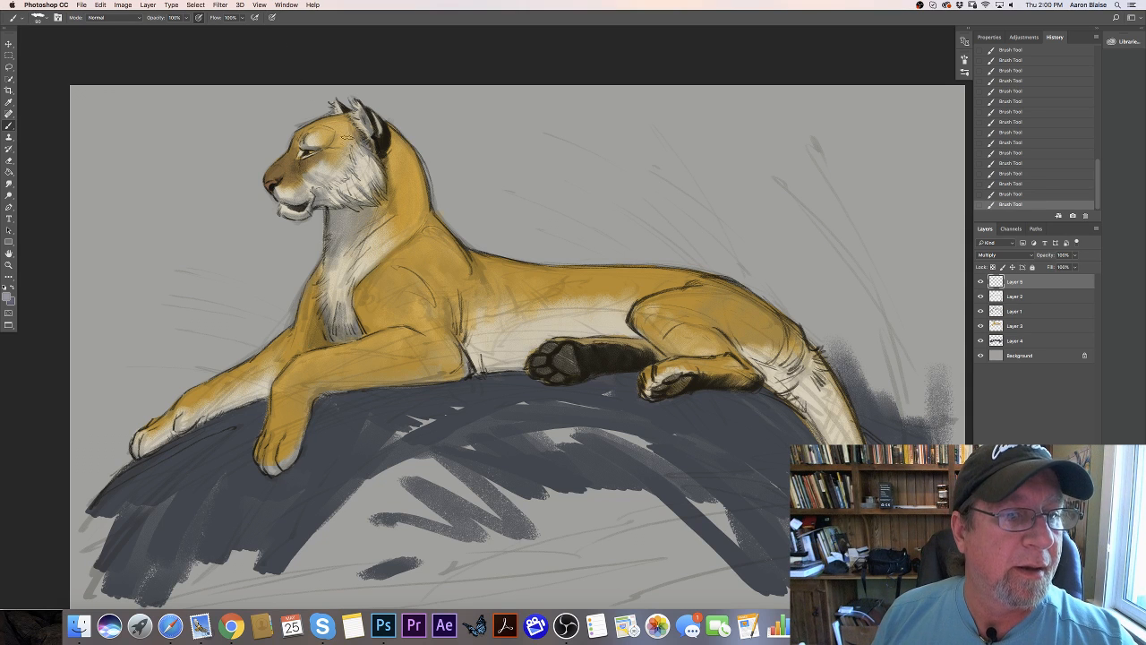
# - Shade the forehead, the neck behind the cheek ruff and the flank behind the shoulder
pyautogui.moveTo(346, 138)
pyautogui.mouseDown()
pyautogui.moveTo(328, 149)
pyautogui.moveTo(349, 129)
pyautogui.moveTo(315, 143)
pyautogui.mouseUp()
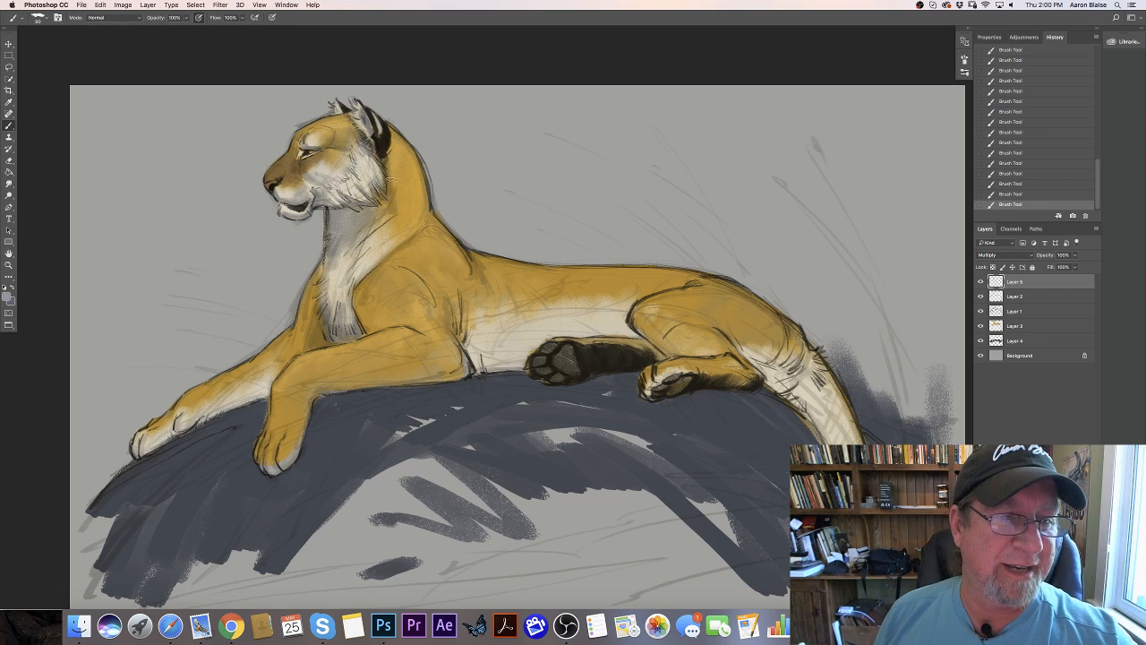
pyautogui.moveTo(390, 161)
pyautogui.mouseDown()
pyautogui.moveTo(395, 220)
pyautogui.moveTo(379, 208)
pyautogui.mouseUp()
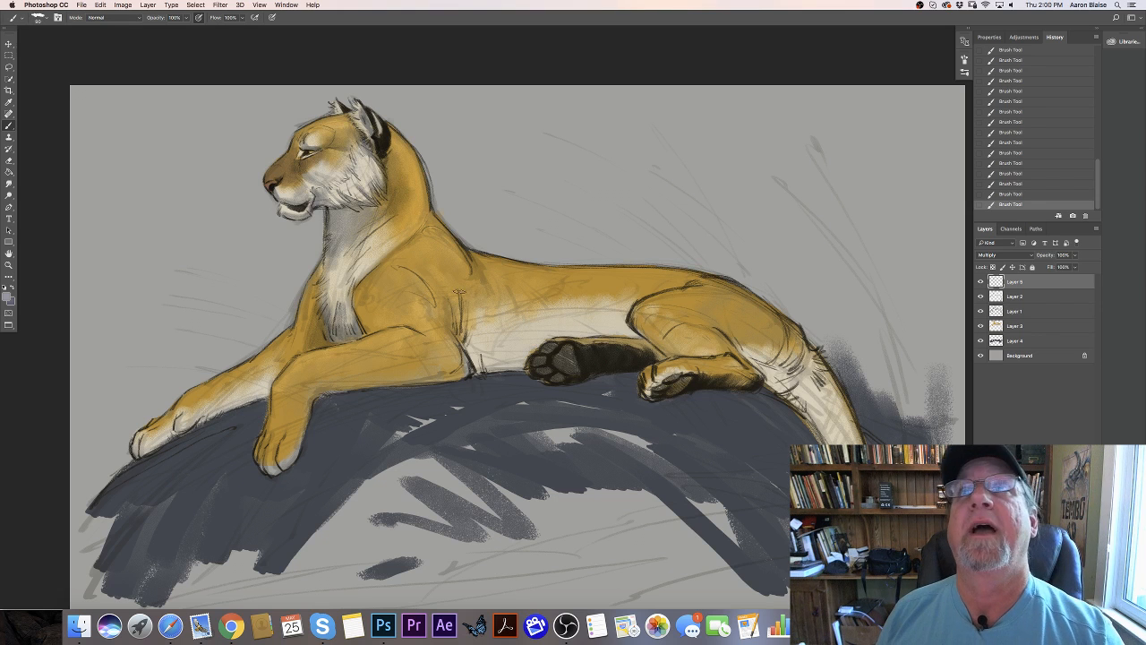
pyautogui.moveTo(466, 308)
pyautogui.mouseDown()
pyautogui.moveTo(465, 337)
pyautogui.moveTo(462, 313)
pyautogui.moveTo(439, 303)
pyautogui.moveTo(470, 303)
pyautogui.moveTo(480, 328)
pyautogui.moveTo(496, 311)
pyautogui.moveTo(493, 273)
pyautogui.moveTo(524, 304)
pyautogui.moveTo(519, 278)
pyautogui.moveTo(579, 304)
pyautogui.mouseUp()
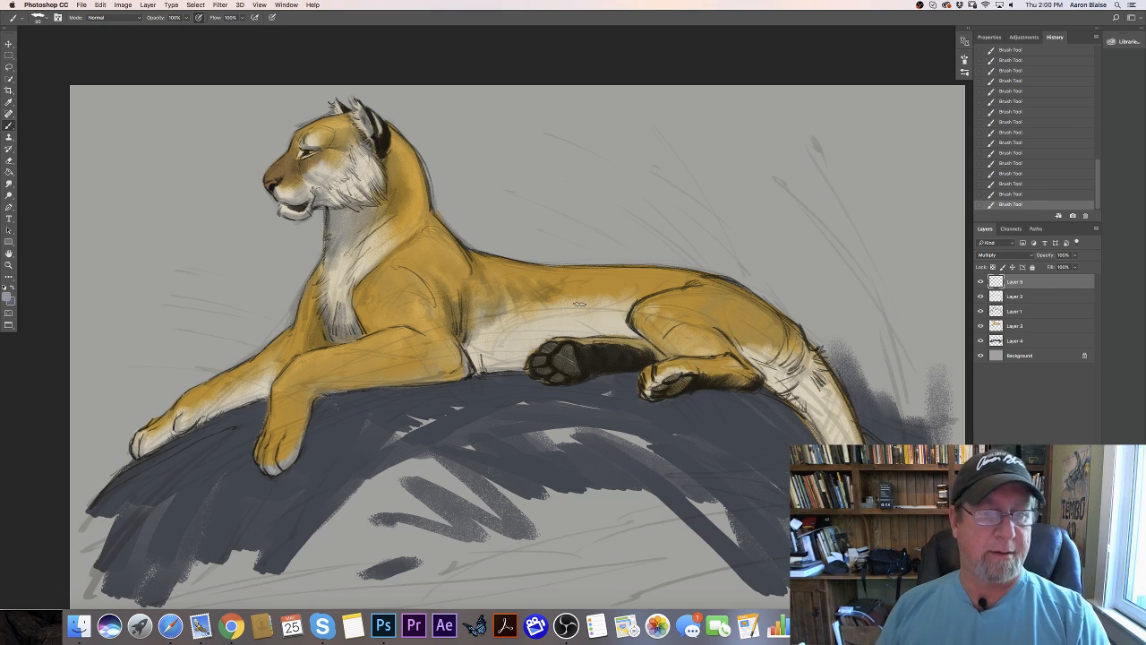
# - Shade the front of the shoulder above the near foreleg and clean up its edge with the eraser
pyautogui.moveTo(356, 286)
pyautogui.mouseDown()
pyautogui.moveTo(366, 330)
pyautogui.moveTo(366, 289)
pyautogui.moveTo(385, 326)
pyautogui.mouseUp()
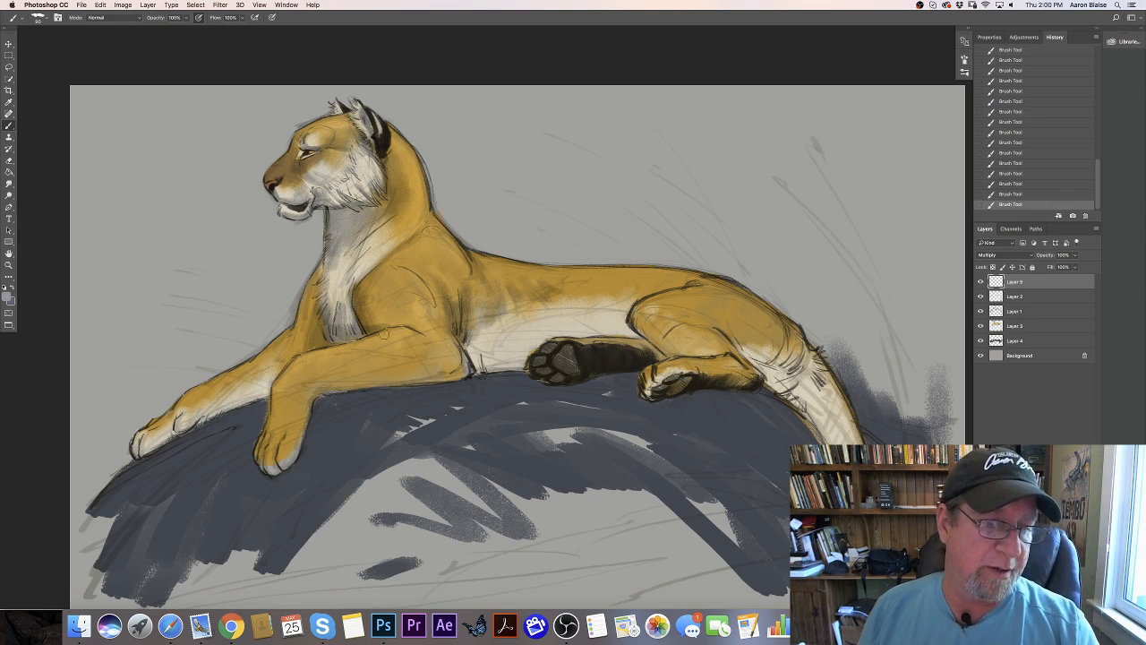
pyautogui.moveTo(373, 339); pyautogui.dragTo(328, 363)
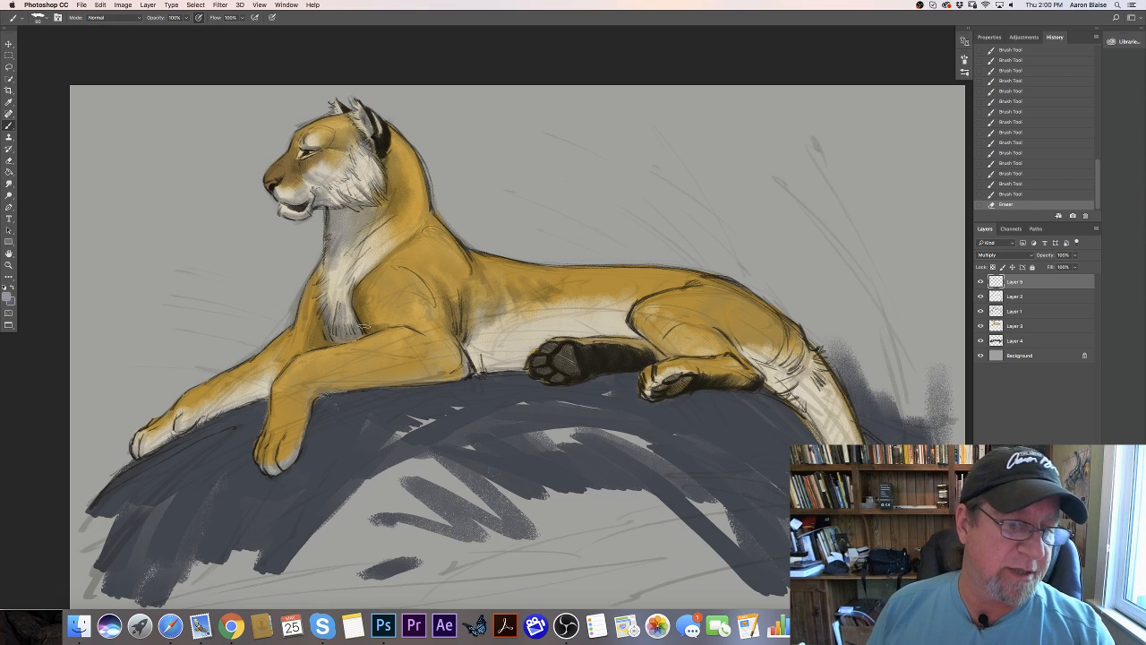
pyautogui.moveTo(363, 326); pyautogui.dragTo(362, 313)
pyautogui.moveTo(362, 319); pyautogui.dragTo(362, 299)
pyautogui.moveTo(360, 307); pyautogui.dragTo(362, 298)
pyautogui.moveTo(361, 307)
pyautogui.mouseDown()
pyautogui.moveTo(401, 323)
pyautogui.moveTo(357, 294)
pyautogui.mouseUp()
# - Shade the underside of the far foreleg from the chest down to the paw
pyautogui.moveTo(303, 336); pyautogui.dragTo(294, 352)
pyautogui.moveTo(301, 345); pyautogui.dragTo(289, 356)
pyautogui.moveTo(297, 348); pyautogui.dragTo(272, 368)
pyautogui.moveTo(282, 363); pyautogui.dragTo(263, 377)
pyautogui.moveTo(269, 384); pyautogui.dragTo(245, 398)
pyautogui.moveTo(271, 391); pyautogui.dragTo(219, 412)
pyautogui.moveTo(246, 399); pyautogui.dragTo(195, 424)
pyautogui.moveTo(208, 414); pyautogui.dragTo(184, 434)
pyautogui.moveTo(198, 420); pyautogui.dragTo(139, 452)
pyautogui.moveTo(172, 436); pyautogui.dragTo(136, 456)
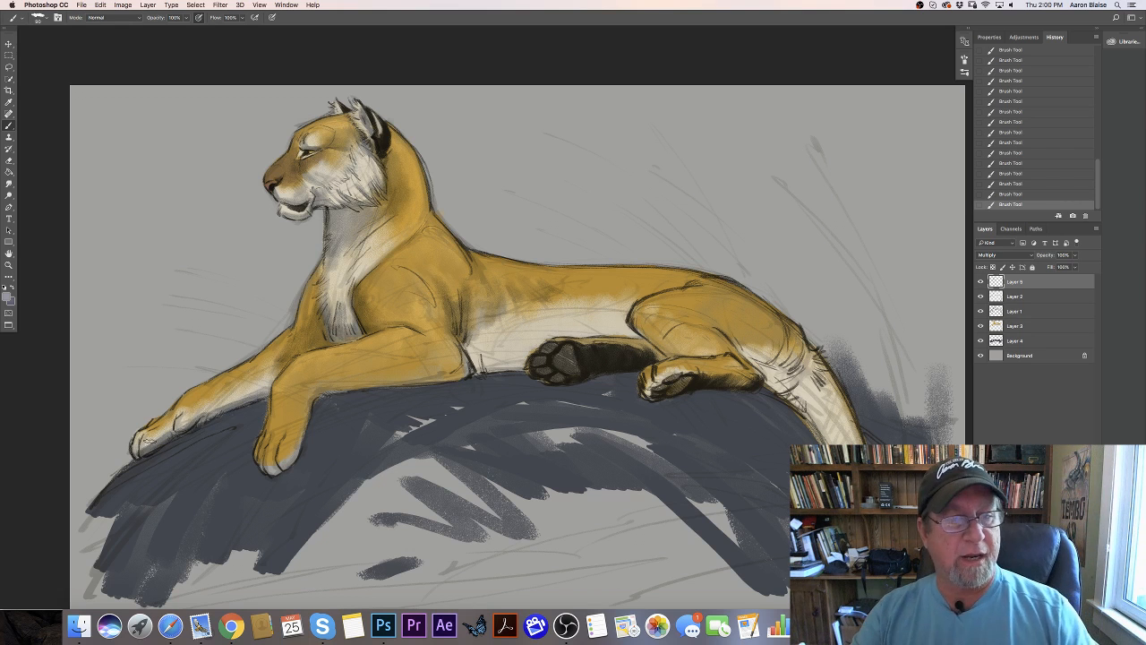
# - Shade the underside of the near foreleg at the elbow and down the wrist to the paw
pyautogui.moveTo(466, 345)
pyautogui.mouseDown()
pyautogui.moveTo(475, 368)
pyautogui.moveTo(513, 369)
pyautogui.moveTo(472, 362)
pyautogui.moveTo(438, 375)
pyautogui.mouseUp()
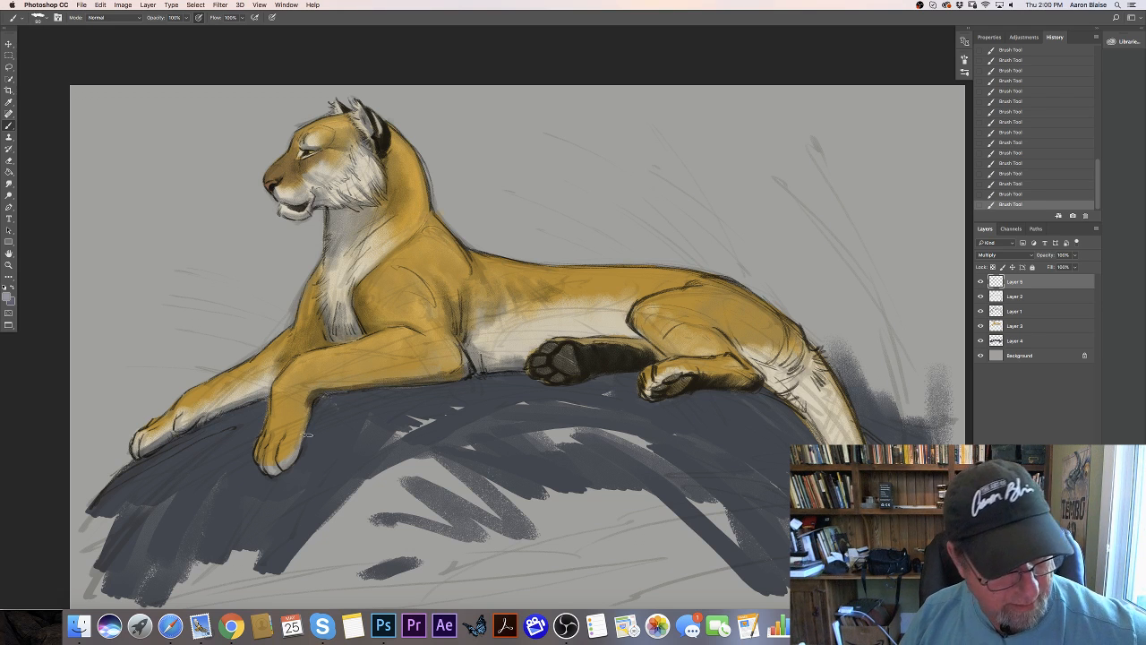
pyautogui.moveTo(303, 390)
pyautogui.mouseDown()
pyautogui.moveTo(297, 447)
pyautogui.moveTo(283, 464)
pyautogui.mouseUp()
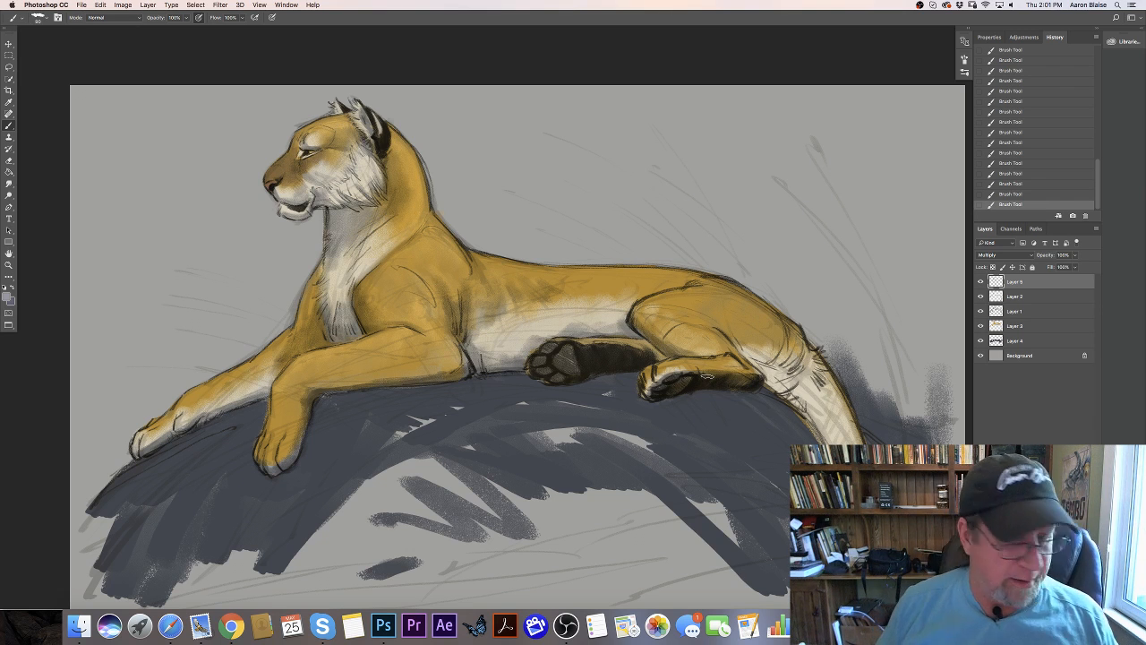
# - Paint shadows over the haunch, the lower hind leg and along the hanging tail
pyautogui.moveTo(743, 351)
pyautogui.mouseDown()
pyautogui.moveTo(736, 342)
pyautogui.moveTo(759, 360)
pyautogui.moveTo(784, 337)
pyautogui.moveTo(797, 363)
pyautogui.moveTo(807, 358)
pyautogui.moveTo(807, 392)
pyautogui.moveTo(771, 379)
pyautogui.moveTo(752, 322)
pyautogui.moveTo(749, 356)
pyautogui.moveTo(707, 325)
pyautogui.mouseUp()
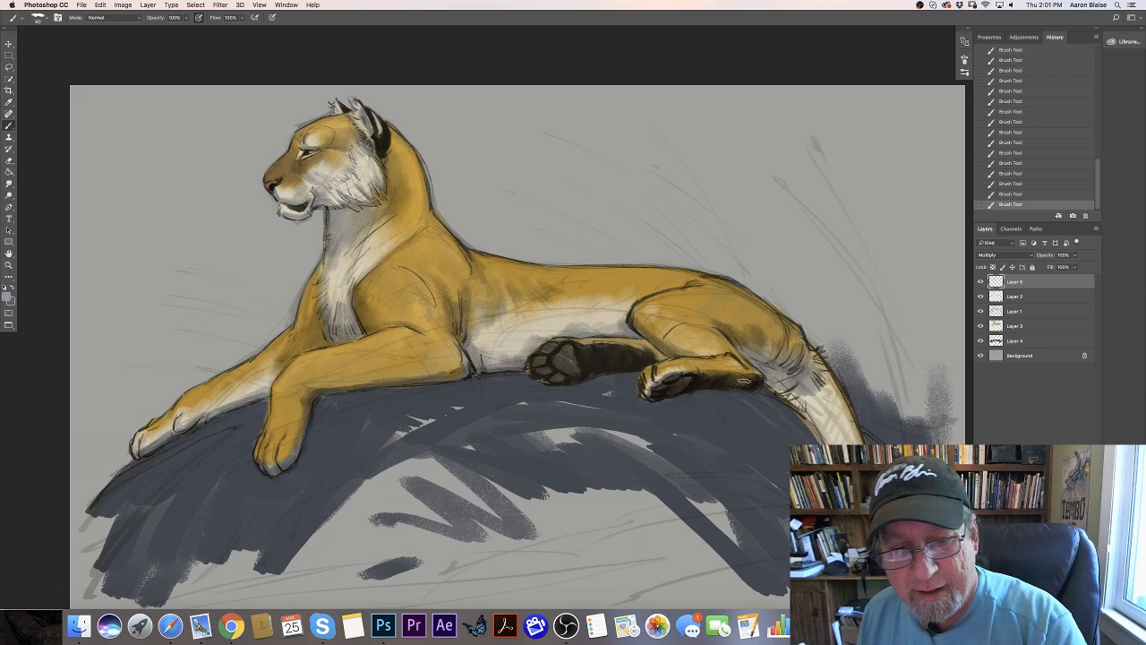
pyautogui.moveTo(732, 376); pyautogui.dragTo(700, 360)
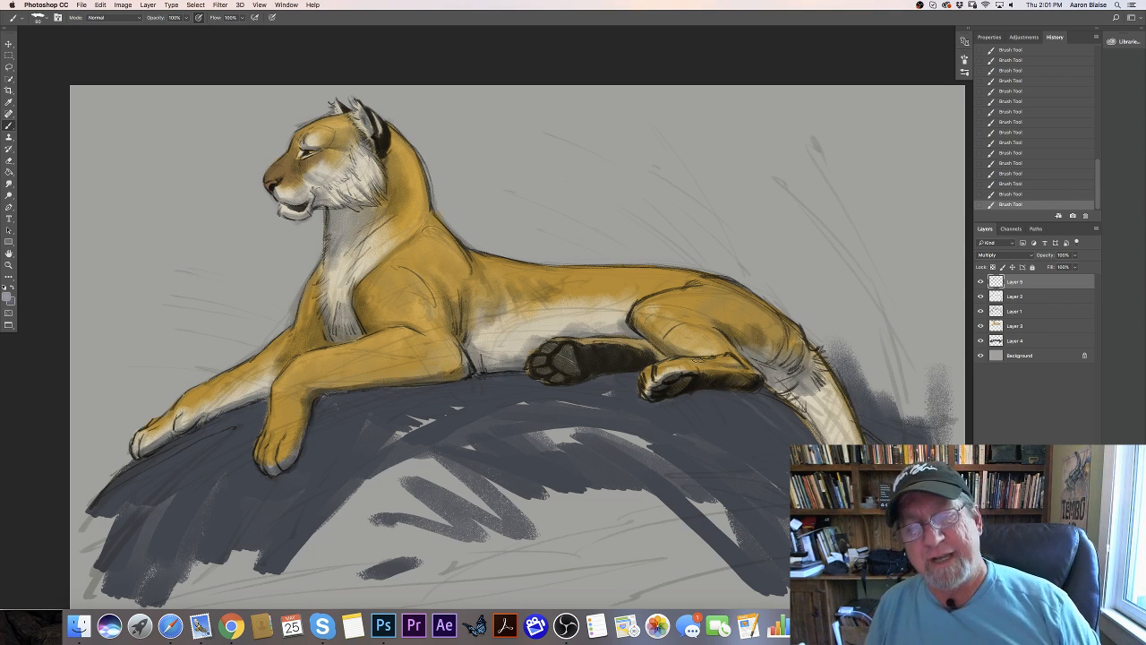
pyautogui.moveTo(784, 383)
pyautogui.mouseDown()
pyautogui.moveTo(803, 408)
pyautogui.moveTo(811, 394)
pyautogui.moveTo(838, 431)
pyautogui.moveTo(825, 437)
pyautogui.mouseUp()
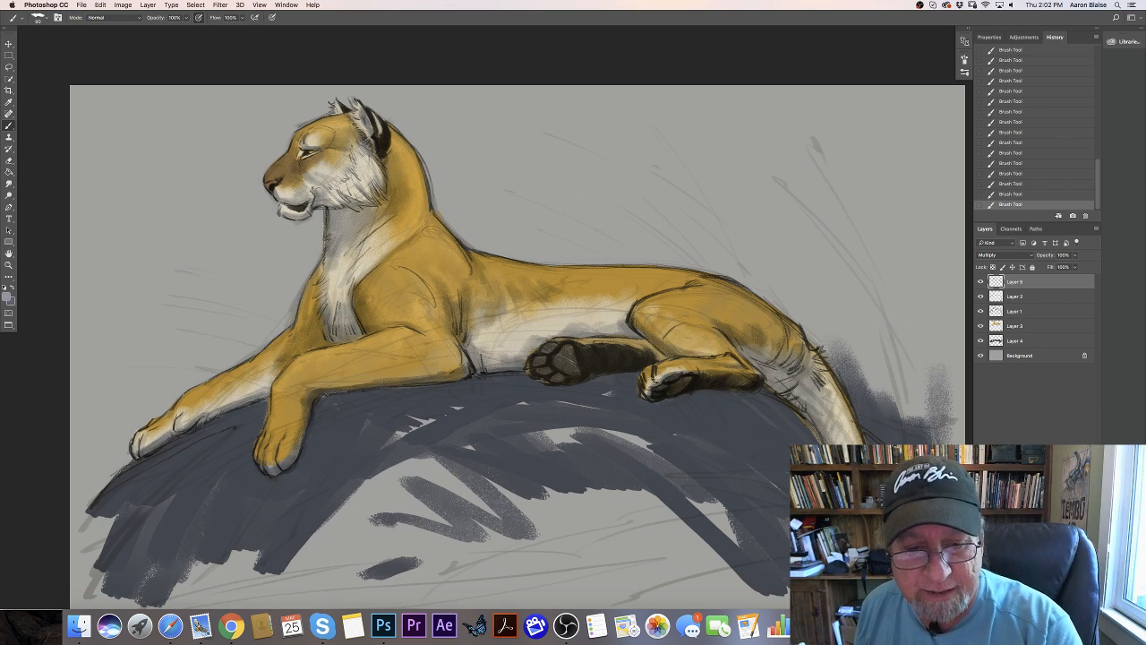
# - Darken the hind paw pads and deepen the shadow on the near front paw with a larger brush
pyautogui.moveTo(652, 378); pyautogui.dragTo(651, 385)
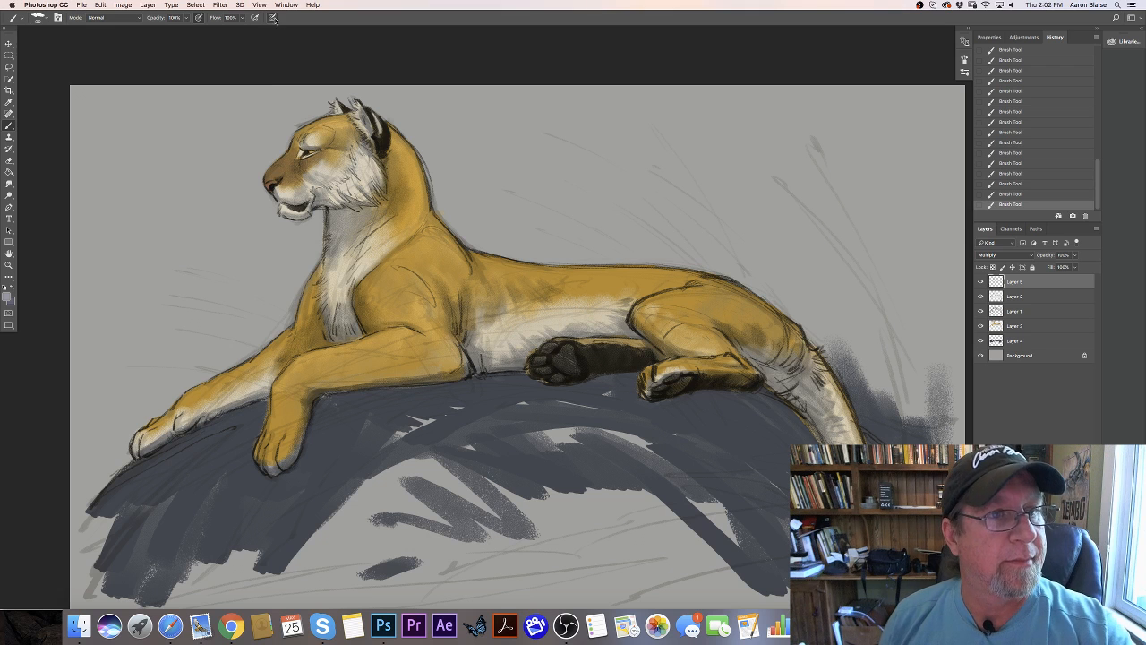
pyautogui.press(']')
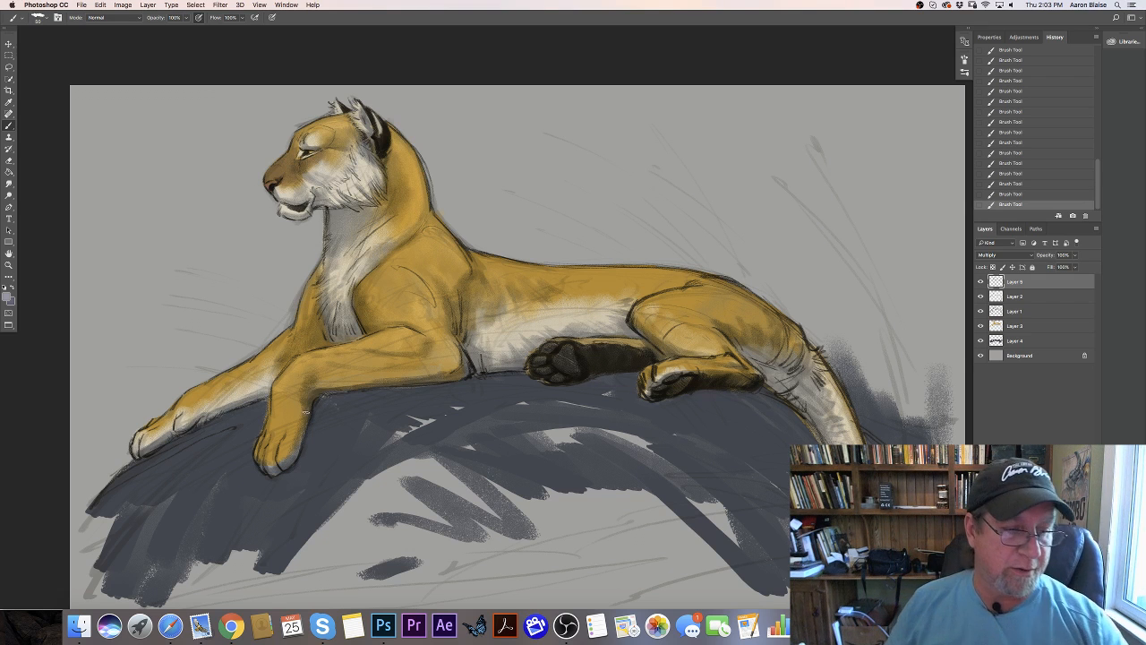
pyautogui.moveTo(309, 412)
pyautogui.mouseDown()
pyautogui.moveTo(297, 453)
pyautogui.moveTo(276, 469)
pyautogui.mouseUp()
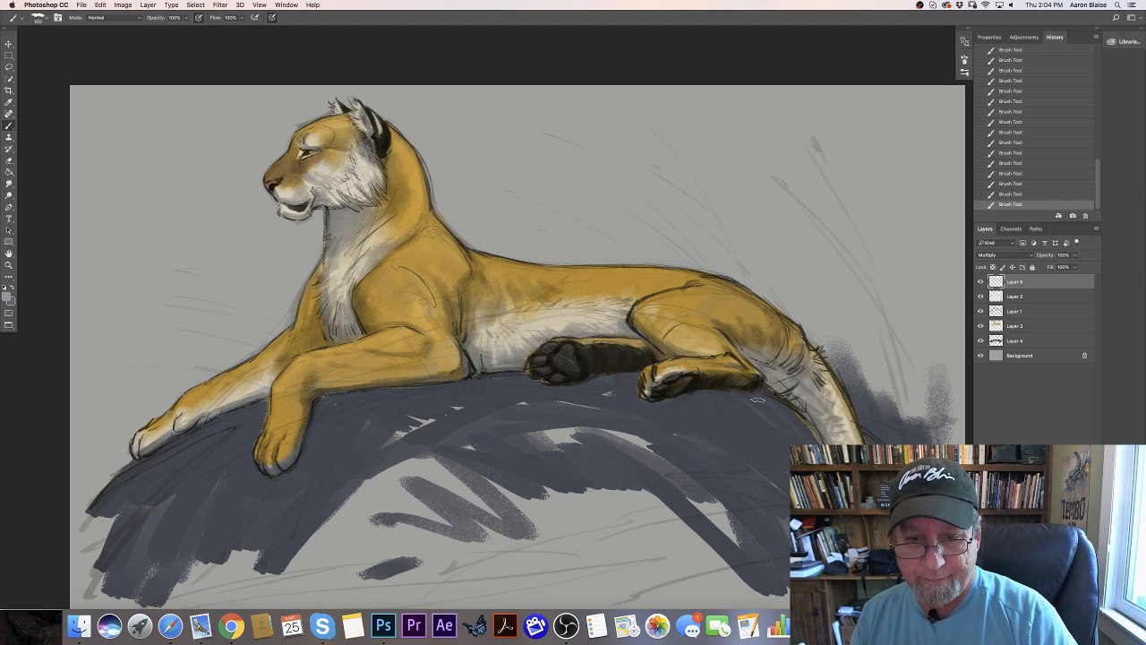
# - Paint cast shadows on the rock beneath the hind legs and the base of the tail
pyautogui.press(']')
pyautogui.moveTo(758, 390)
pyautogui.mouseDown()
pyautogui.moveTo(808, 435)
pyautogui.moveTo(765, 386)
pyautogui.mouseUp()
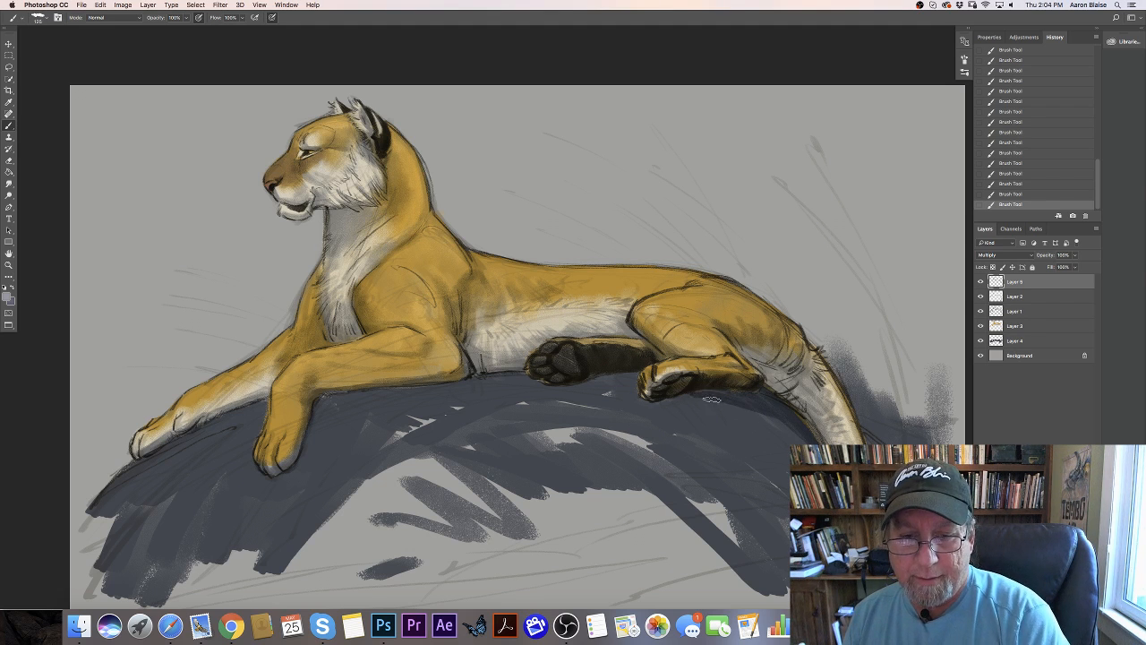
pyautogui.moveTo(712, 399)
pyautogui.mouseDown()
pyautogui.moveTo(802, 443)
pyautogui.moveTo(790, 461)
pyautogui.moveTo(734, 391)
pyautogui.moveTo(750, 391)
pyautogui.moveTo(664, 402)
pyautogui.moveTo(742, 416)
pyautogui.mouseUp()
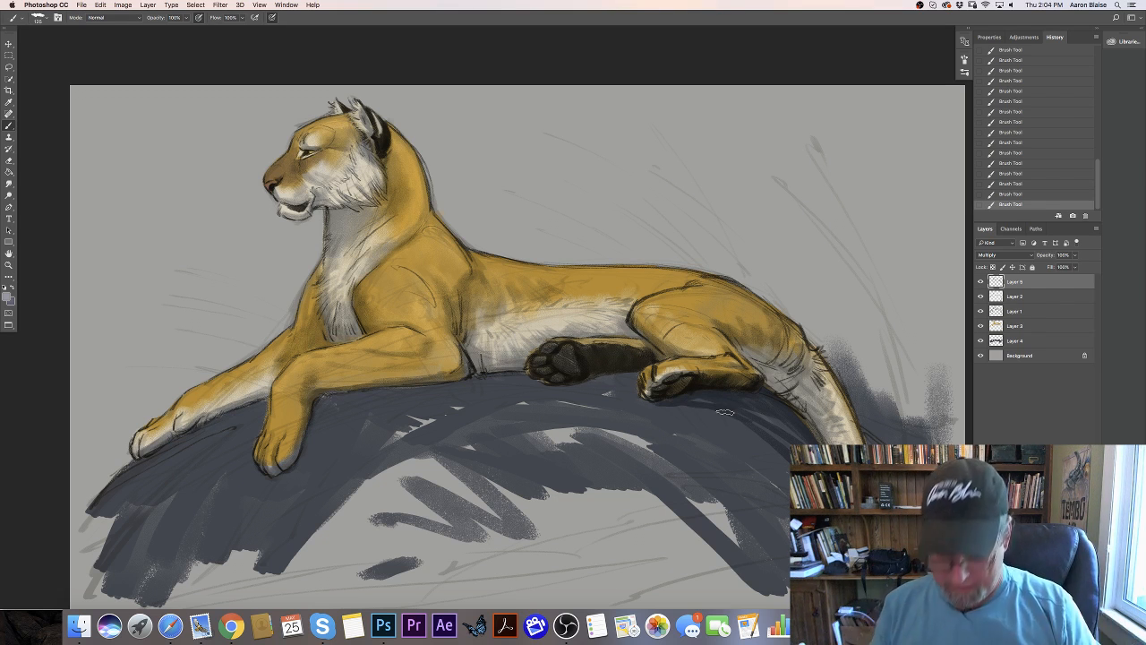
pyautogui.press('[')
pyautogui.moveTo(632, 376)
pyautogui.mouseDown()
pyautogui.moveTo(602, 372)
pyautogui.moveTo(622, 371)
pyautogui.mouseUp()
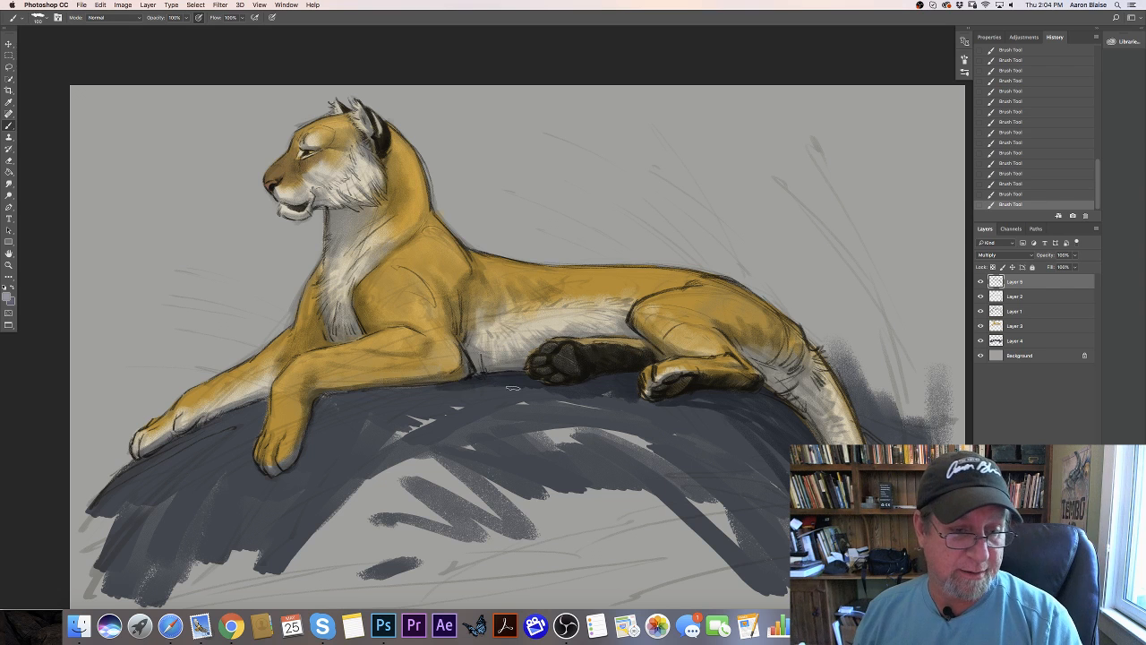
# - Extend the cast shadows over the rock beneath the belly and forelegs and on both sides of the tail
pyautogui.moveTo(469, 392)
pyautogui.mouseDown()
pyautogui.moveTo(385, 396)
pyautogui.moveTo(535, 397)
pyautogui.moveTo(567, 456)
pyautogui.mouseUp()
pyautogui.moveTo(333, 402)
pyautogui.mouseDown()
pyautogui.moveTo(325, 430)
pyautogui.moveTo(345, 376)
pyautogui.moveTo(345, 395)
pyautogui.moveTo(321, 435)
pyautogui.moveTo(311, 432)
pyautogui.moveTo(359, 397)
pyautogui.moveTo(365, 408)
pyautogui.moveTo(291, 532)
pyautogui.moveTo(327, 411)
pyautogui.moveTo(300, 495)
pyautogui.moveTo(279, 496)
pyautogui.moveTo(249, 447)
pyautogui.moveTo(261, 403)
pyautogui.moveTo(252, 424)
pyautogui.moveTo(212, 423)
pyautogui.moveTo(226, 413)
pyautogui.moveTo(173, 456)
pyautogui.moveTo(158, 449)
pyautogui.moveTo(215, 435)
pyautogui.moveTo(174, 506)
pyautogui.mouseUp()
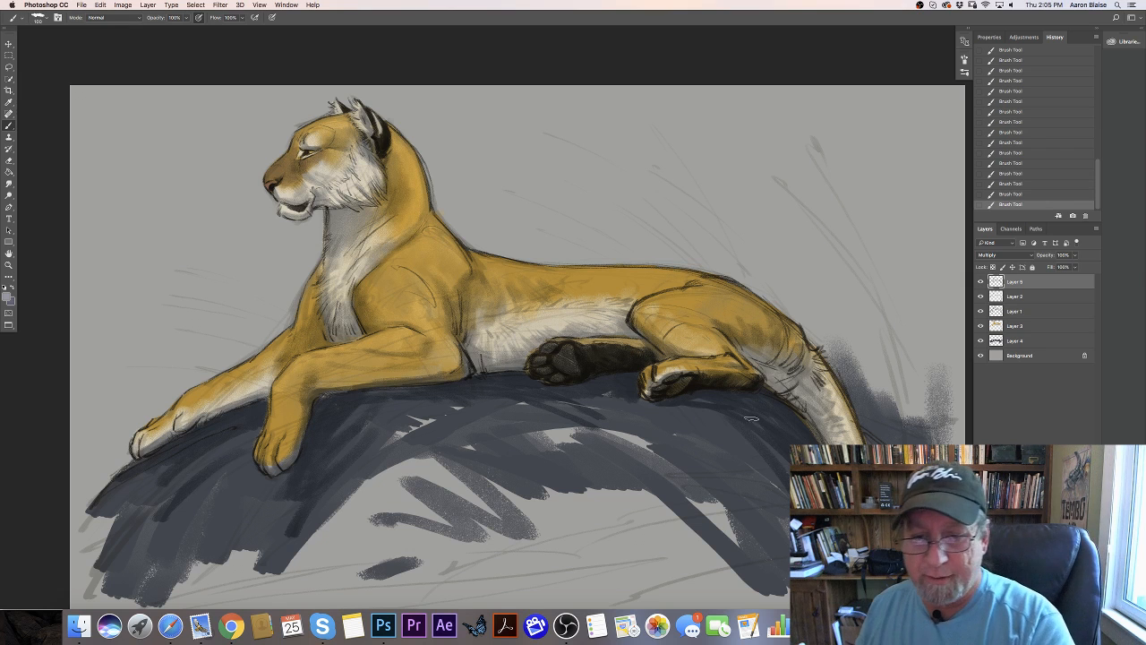
pyautogui.moveTo(759, 437); pyautogui.dragTo(787, 471)
pyautogui.moveTo(727, 444); pyautogui.dragTo(783, 492)
pyautogui.moveTo(843, 380)
pyautogui.mouseDown()
pyautogui.moveTo(874, 440)
pyautogui.moveTo(925, 427)
pyautogui.mouseUp()
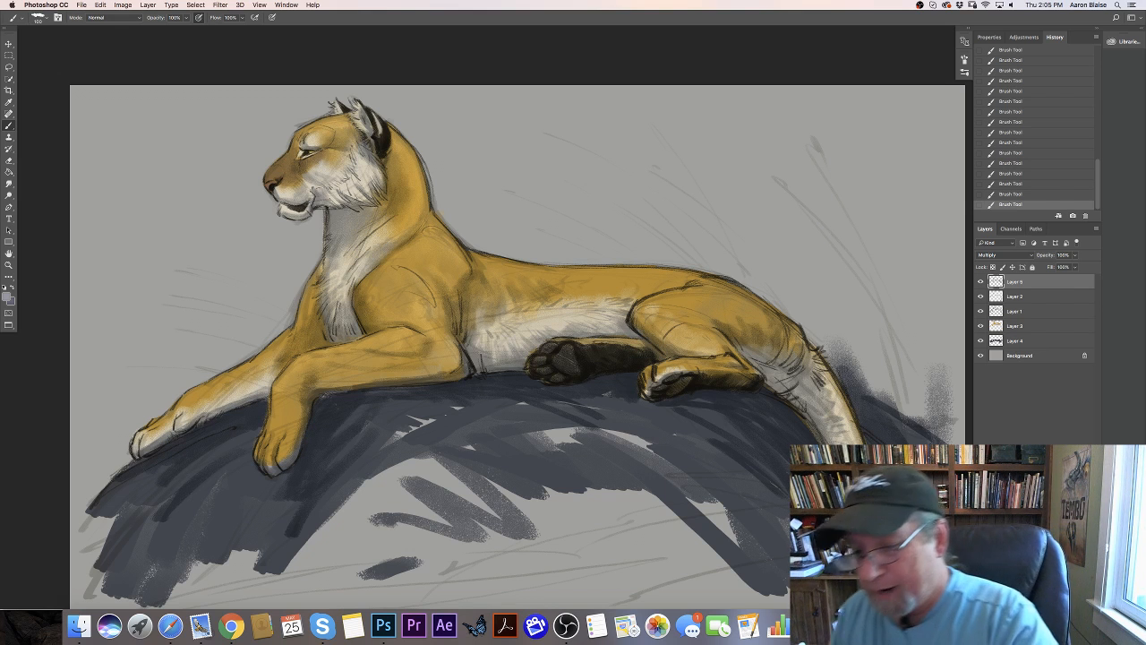
# - Add a new layer above Layer 5
pyautogui.press('alt+shift+super+n')
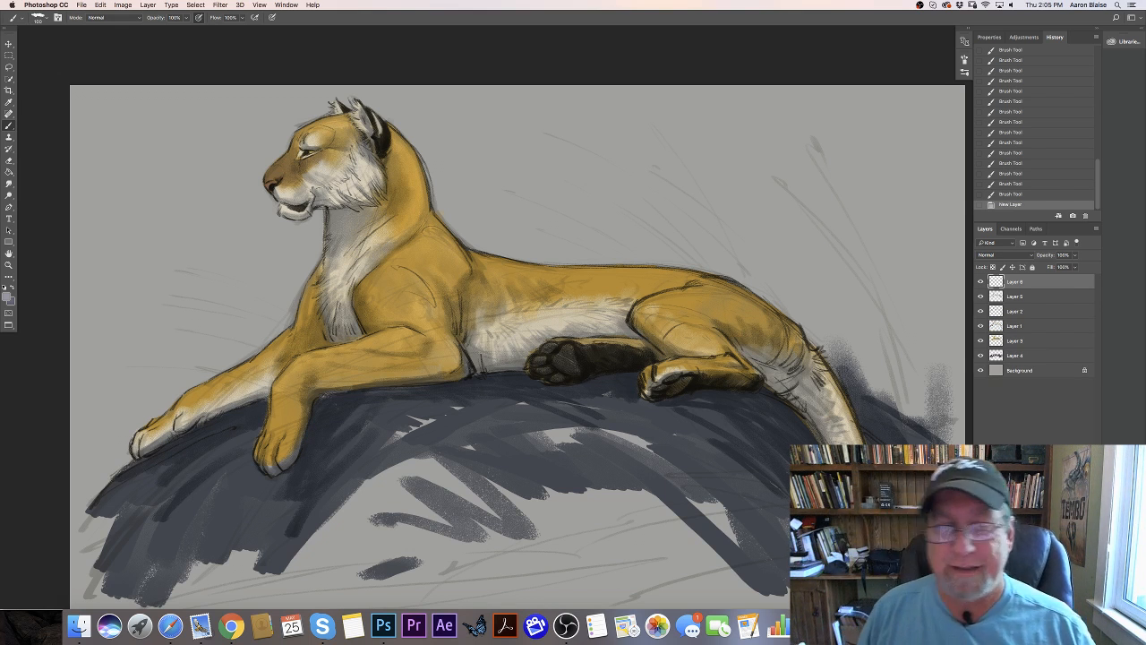
pyautogui.click(7, 296)
pyautogui.click(273, 282)
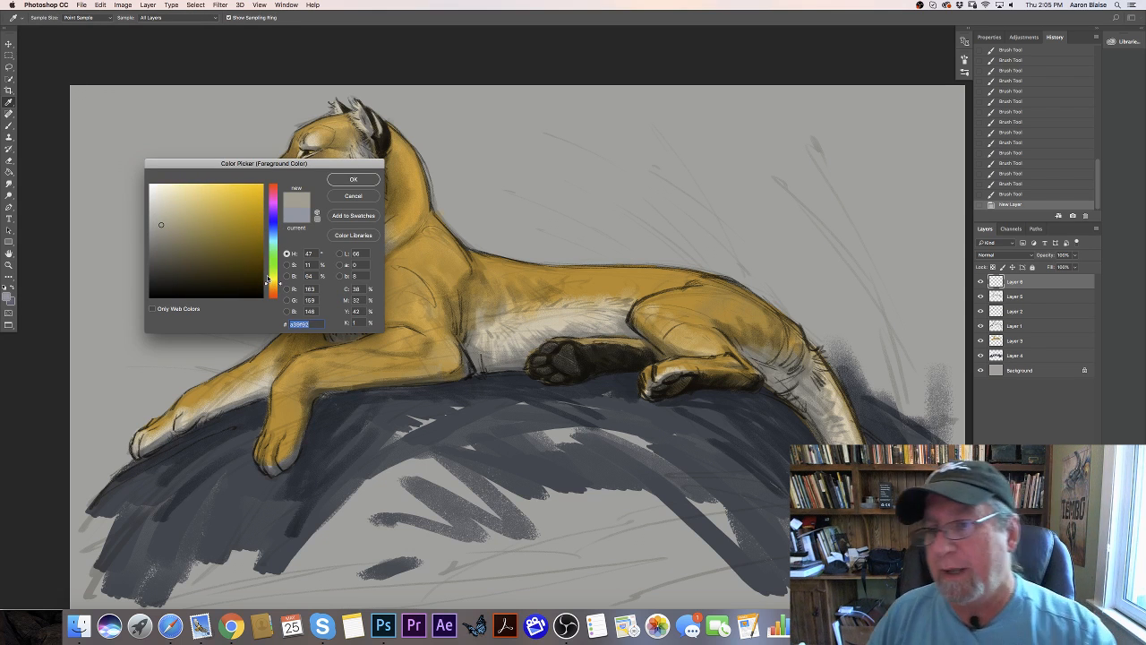
pyautogui.click(353, 179)
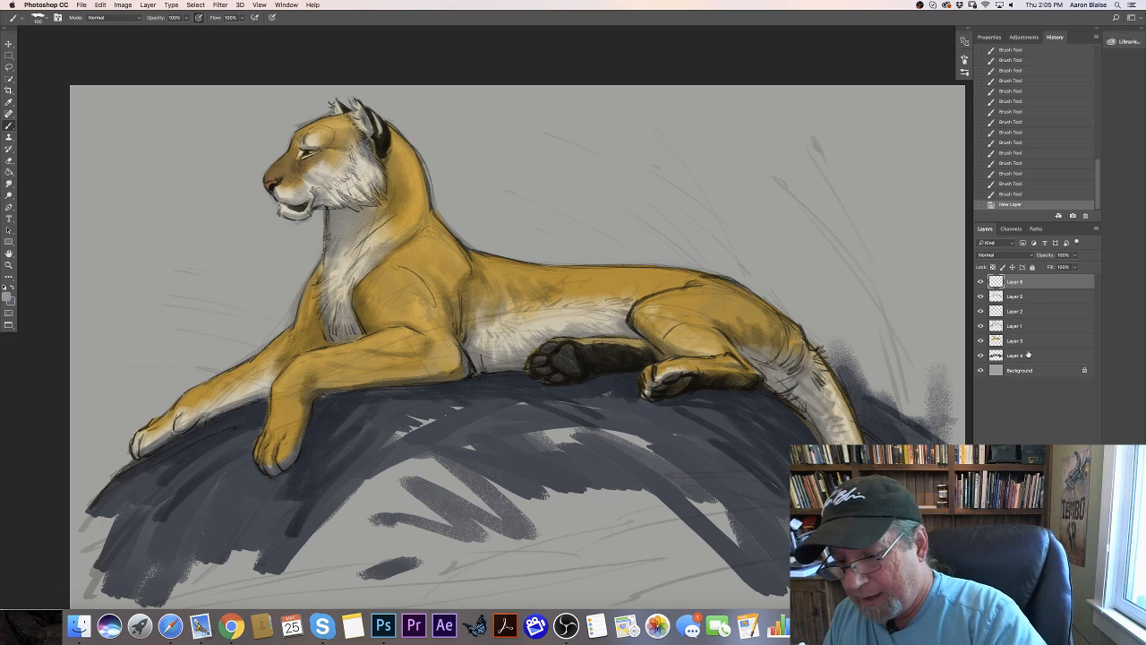
# - Set the new layer's blending mode to Overlay and choose a light beige paint color with hue 42°
pyautogui.click(989, 255)
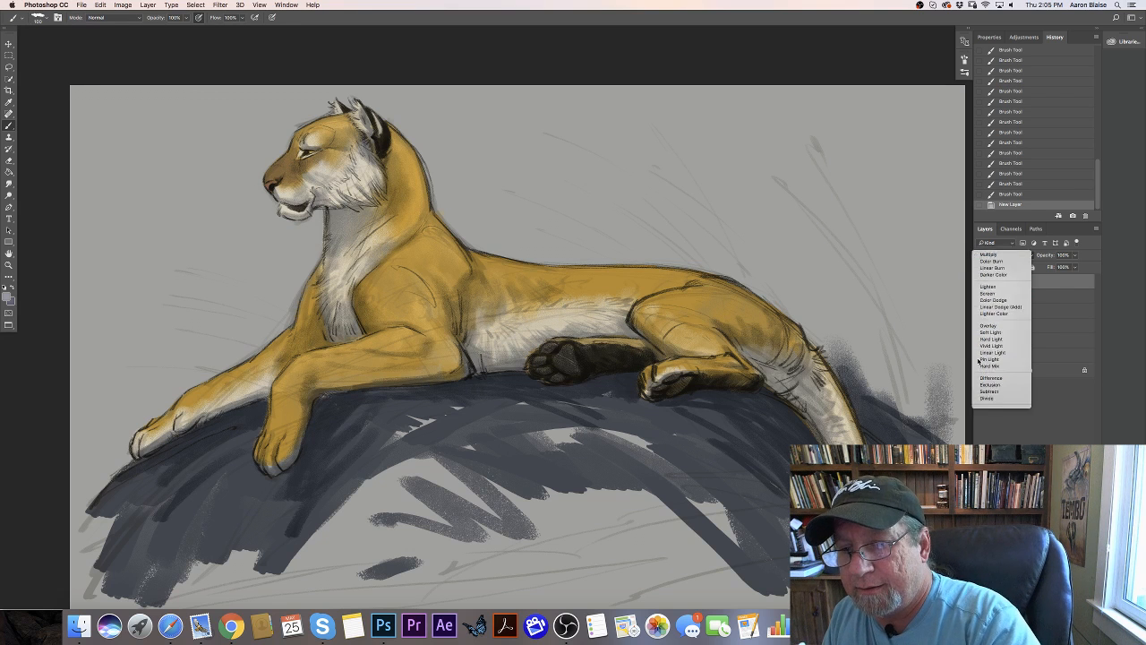
pyautogui.click(989, 325)
pyautogui.click(8, 293)
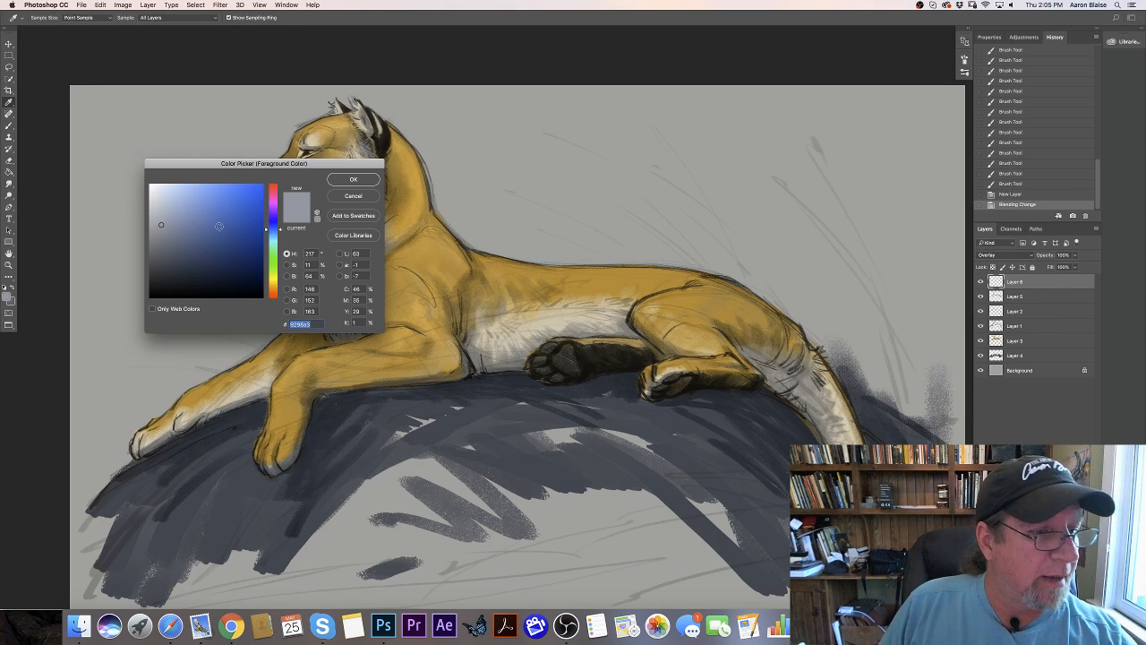
pyautogui.click(271, 284)
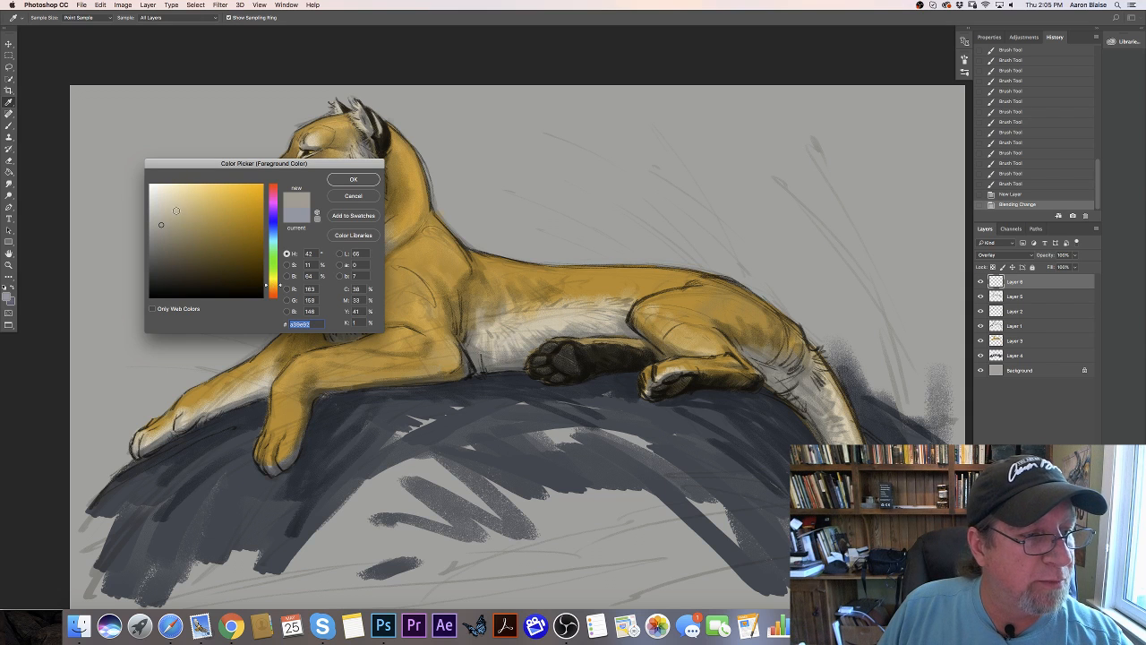
pyautogui.click(175, 211)
pyautogui.click(333, 182)
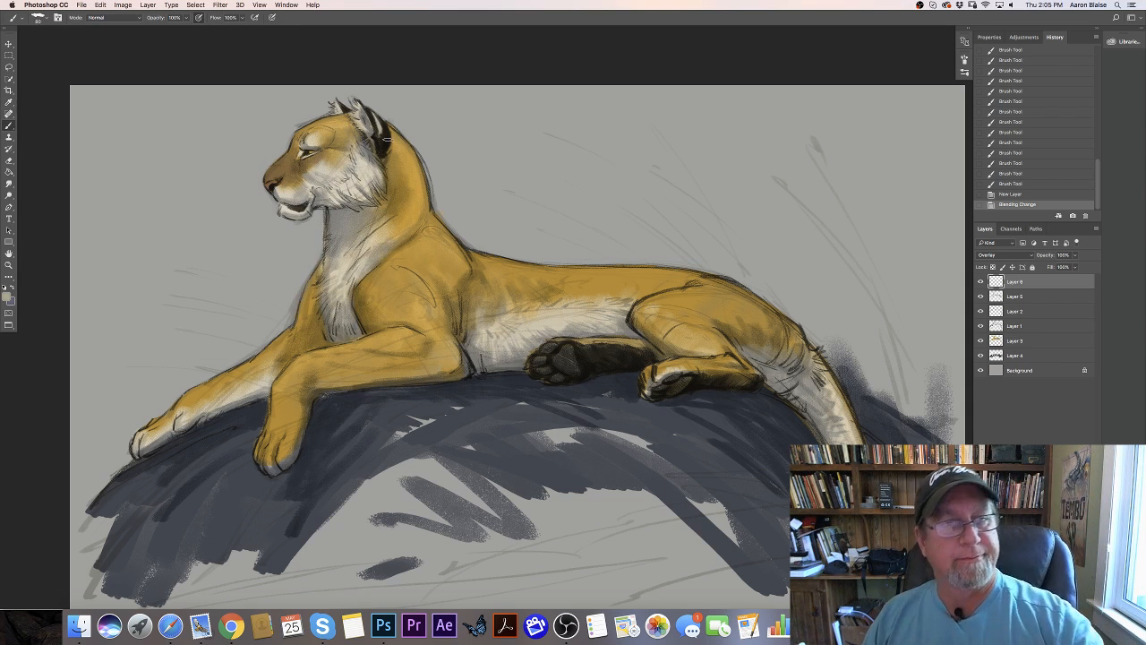
# - Paint warm light strokes along the back of the neck behind the ear
pyautogui.moveTo(420, 165); pyautogui.dragTo(425, 181)
pyautogui.moveTo(414, 154); pyautogui.dragTo(424, 176)
pyautogui.moveTo(408, 147)
pyautogui.mouseDown()
pyautogui.moveTo(422, 165)
pyautogui.moveTo(401, 180)
pyautogui.moveTo(409, 175)
pyautogui.mouseUp()
pyautogui.moveTo(403, 184); pyautogui.dragTo(429, 207)
pyautogui.moveTo(412, 193); pyautogui.dragTo(421, 210)
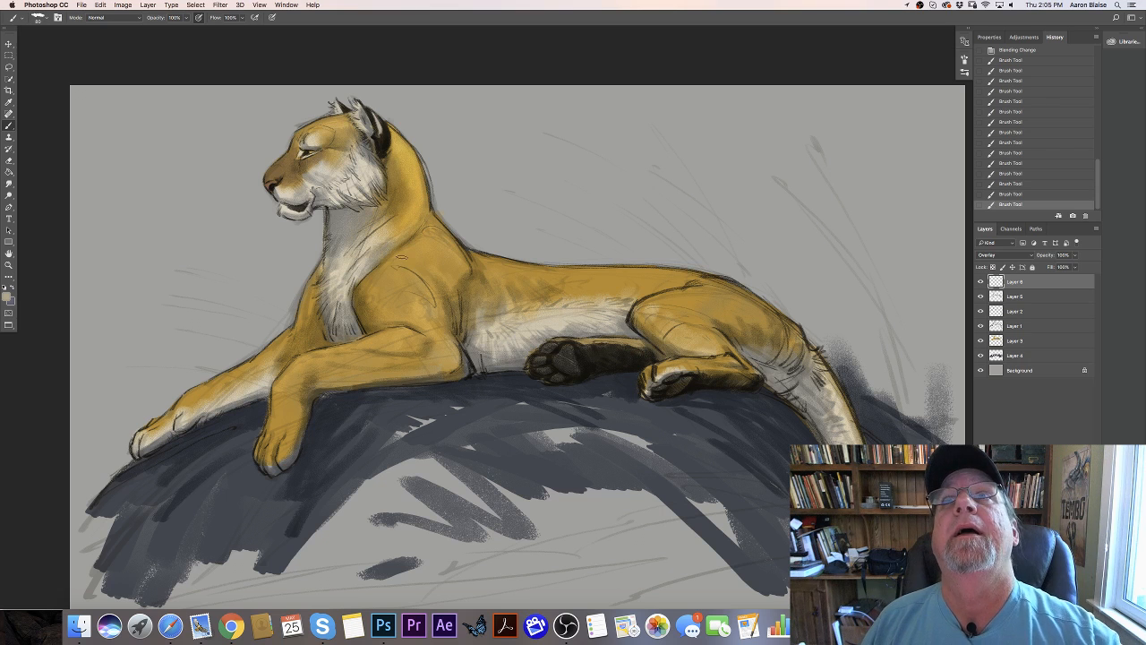
# - Brush warm light over the front of the shoulder and set the paint color to beige with hue 32°, saturation 24% and brightness 76%
pyautogui.moveTo(383, 273); pyautogui.dragTo(392, 265)
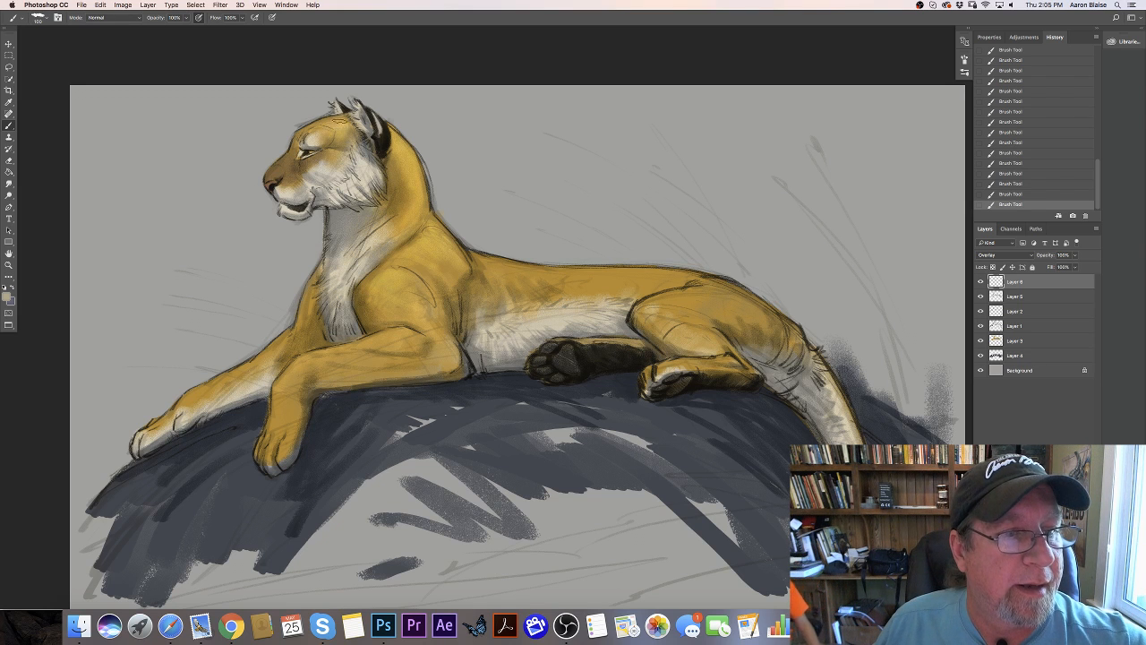
pyautogui.click(6, 296)
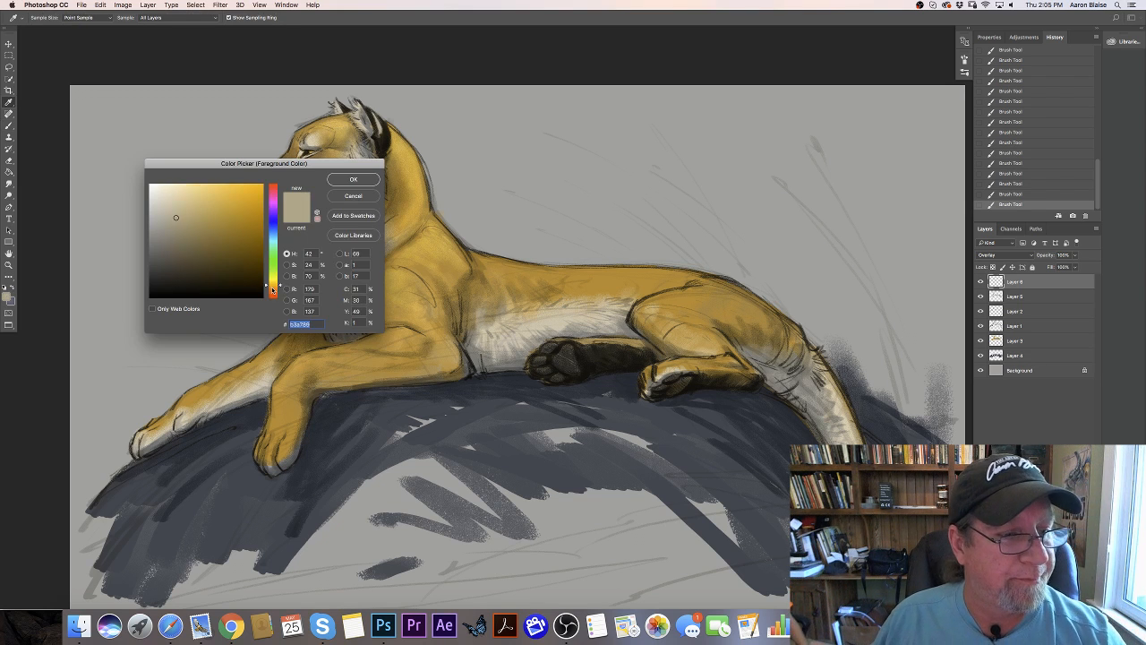
pyautogui.click(272, 288)
pyautogui.click(176, 210)
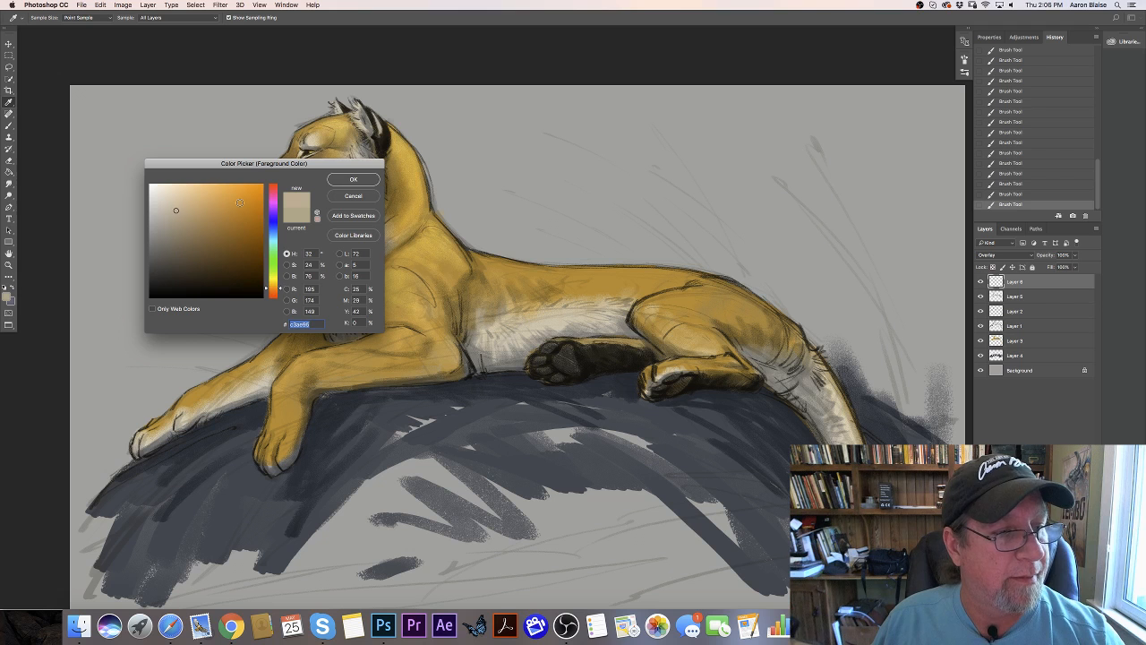
pyautogui.click(350, 180)
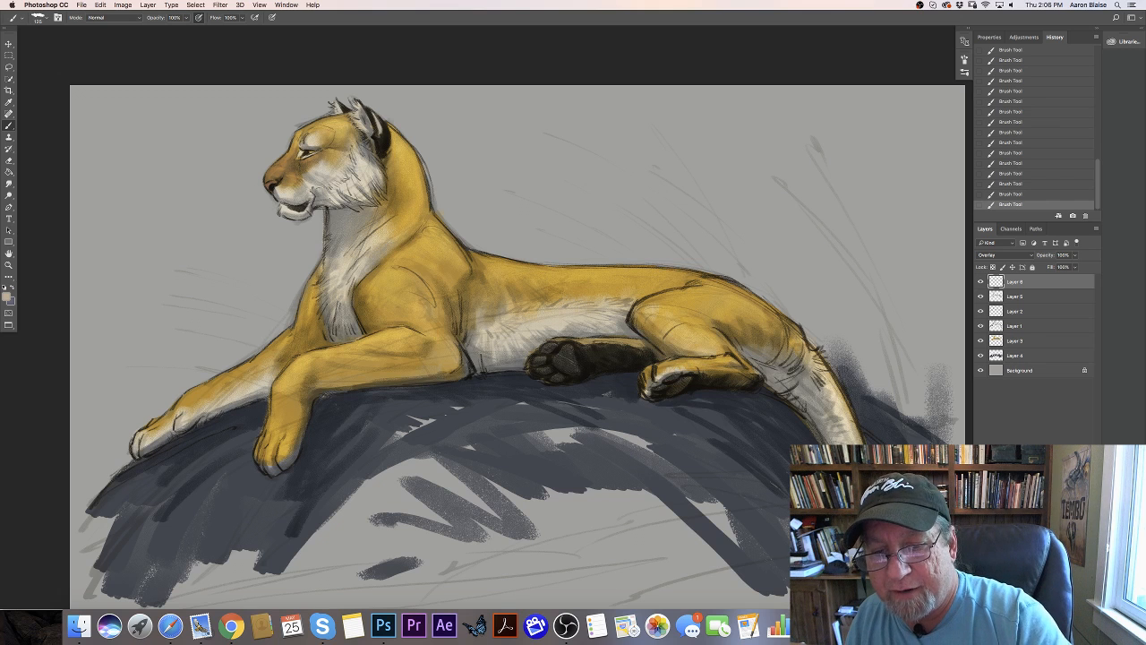
# - Add a new layer directly above Layer 2
pyautogui.press('super+minus')
pyautogui.press('super+minus')
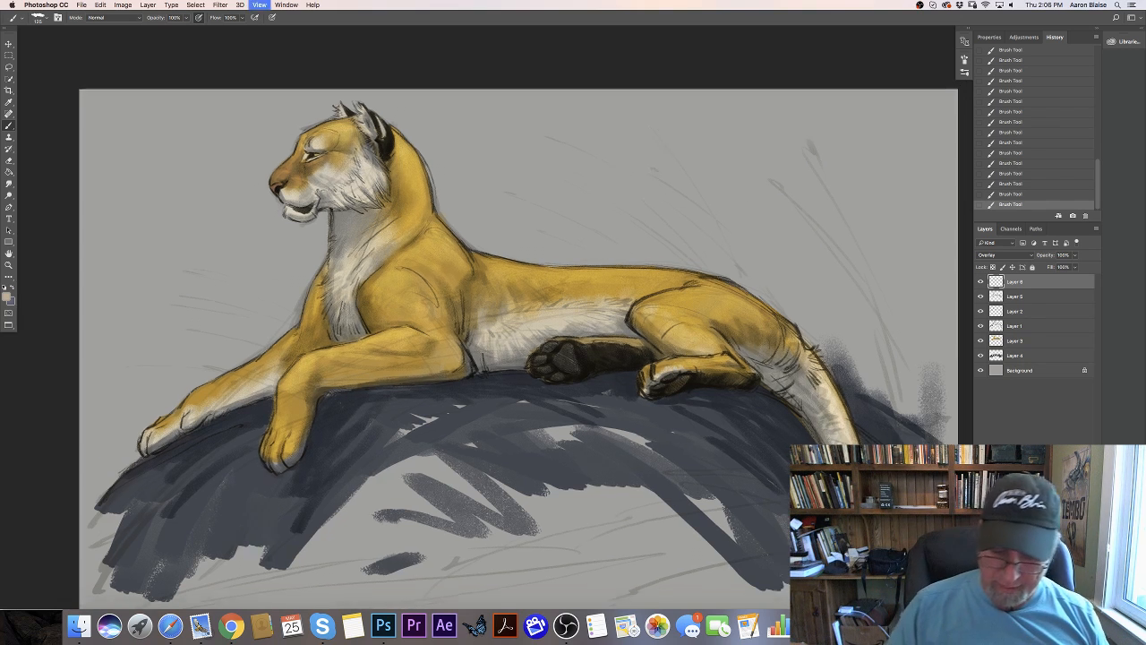
pyautogui.press('super+plus')
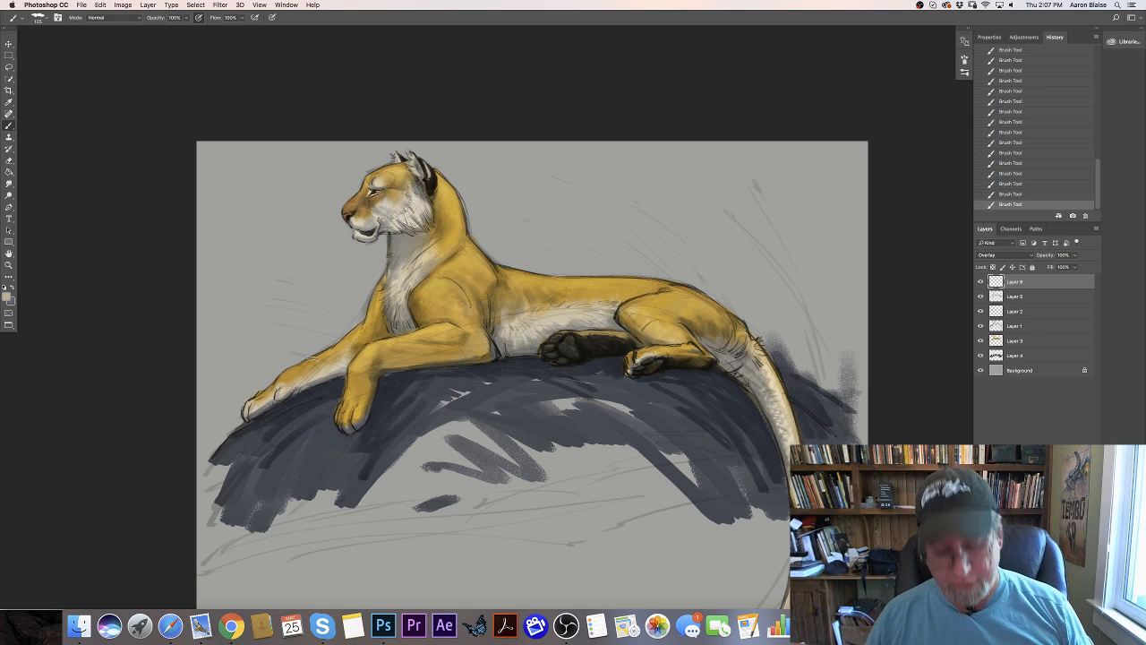
pyautogui.press('super+plus')
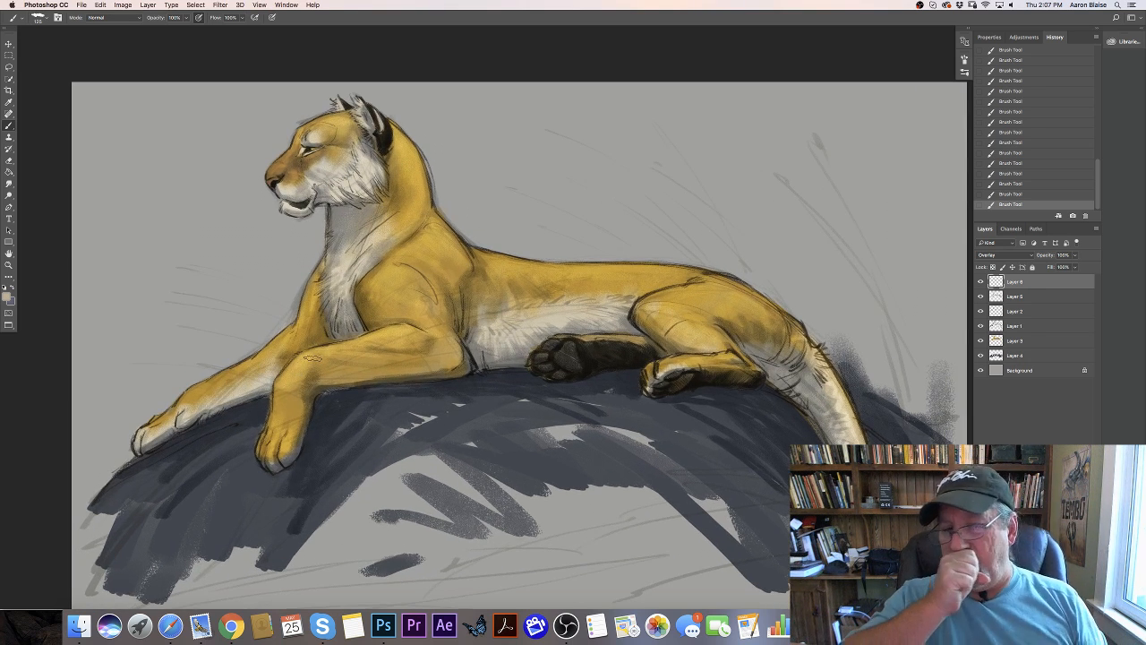
pyautogui.click(1014, 310)
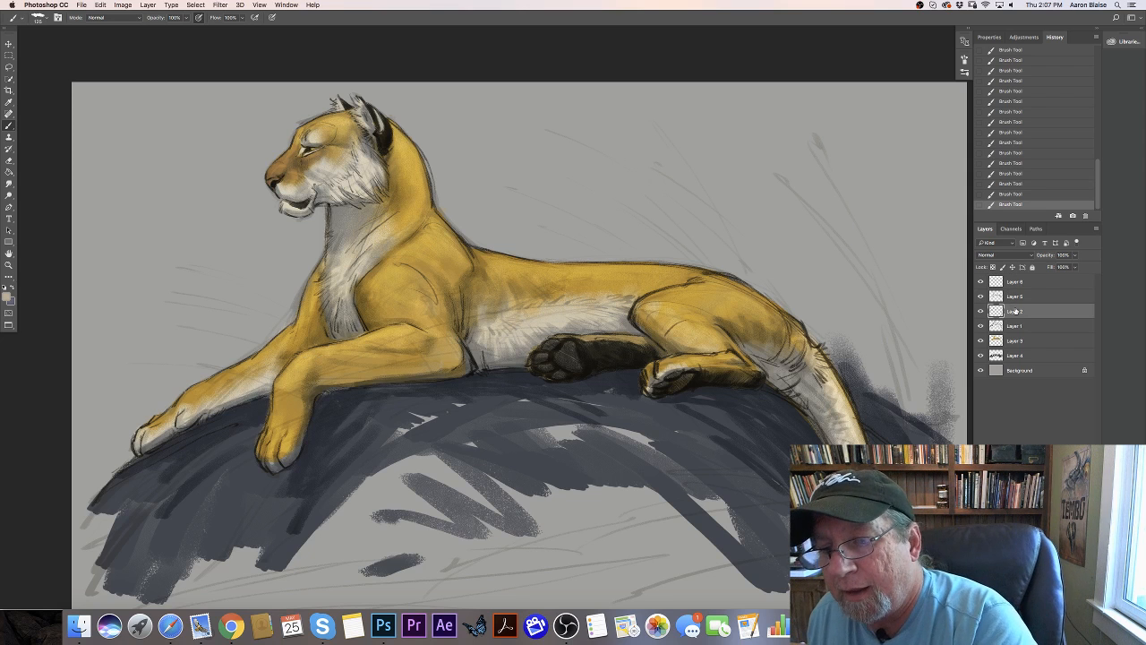
pyautogui.click(1072, 603)
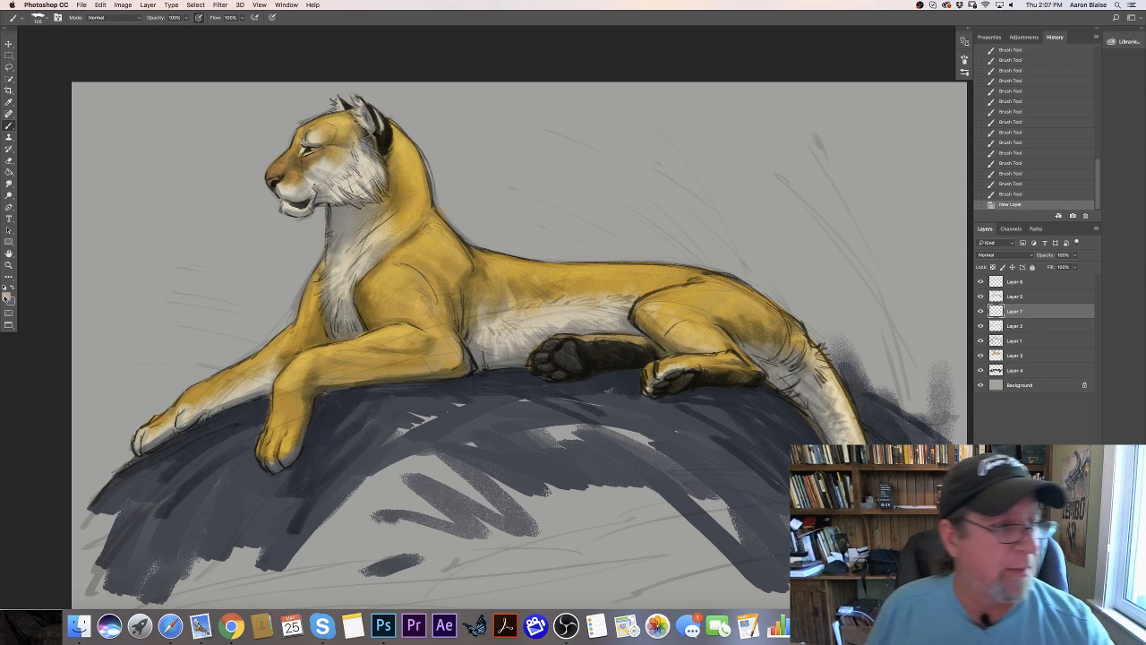
# - Choose a near-black paint color with hue 32° and brightness 10% for the brush
pyautogui.click(7, 298)
pyautogui.click(182, 284)
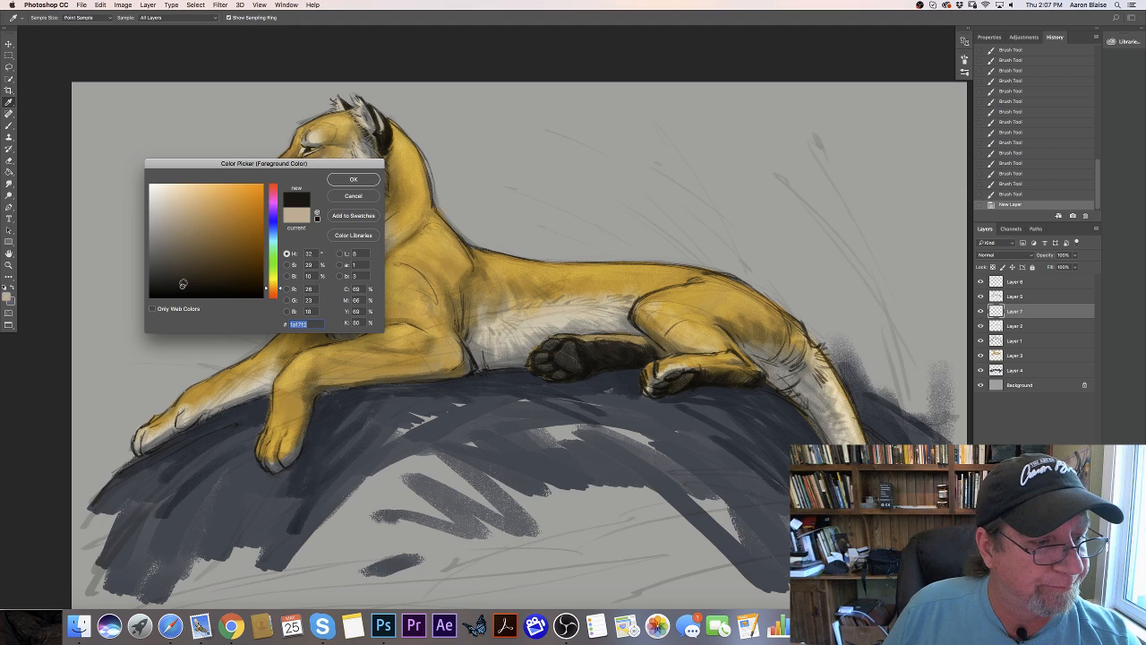
pyautogui.click(351, 180)
pyautogui.press('b')
pyautogui.click(38, 19)
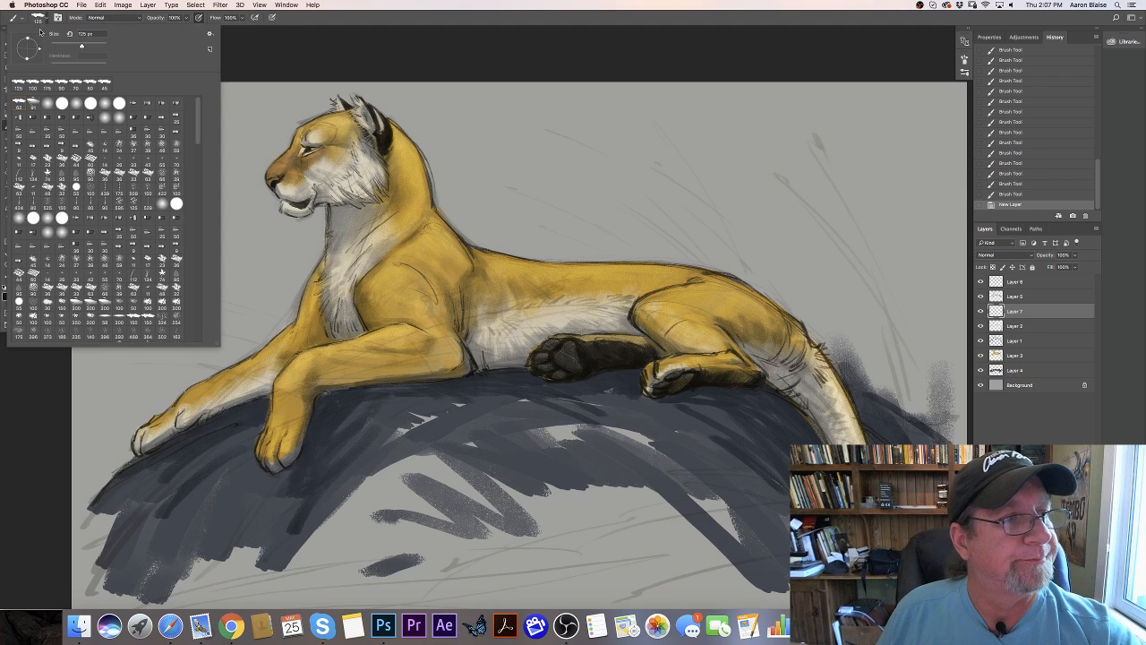
pyautogui.click(63, 369)
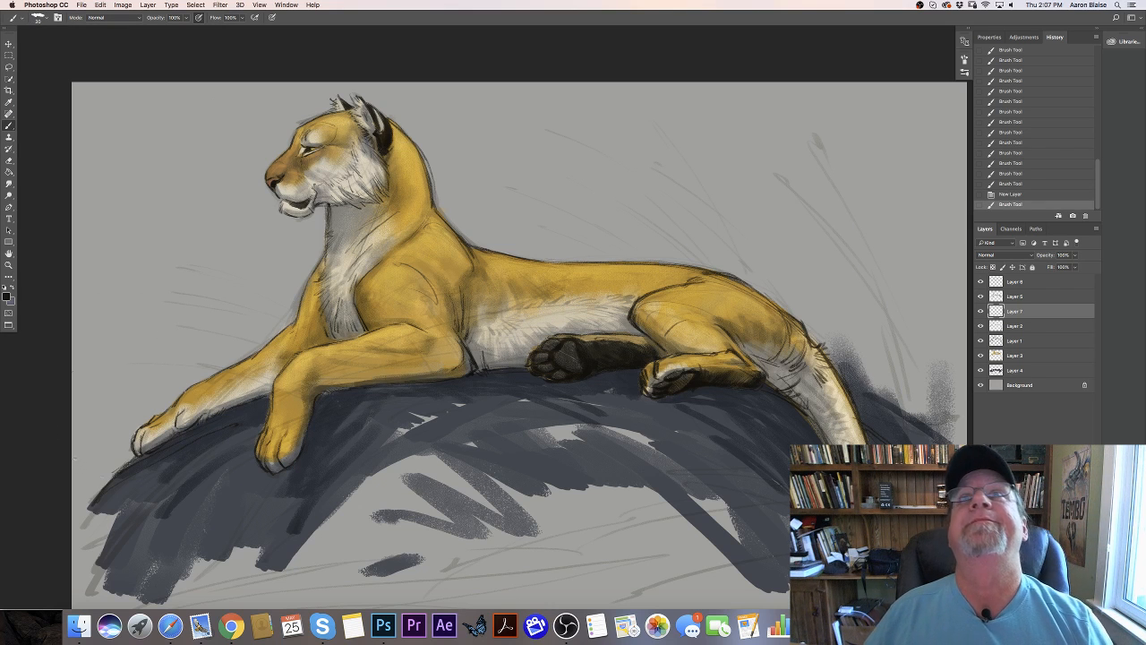
pyautogui.moveTo(74, 455); pyautogui.dragTo(113, 474)
pyautogui.press('super+z')
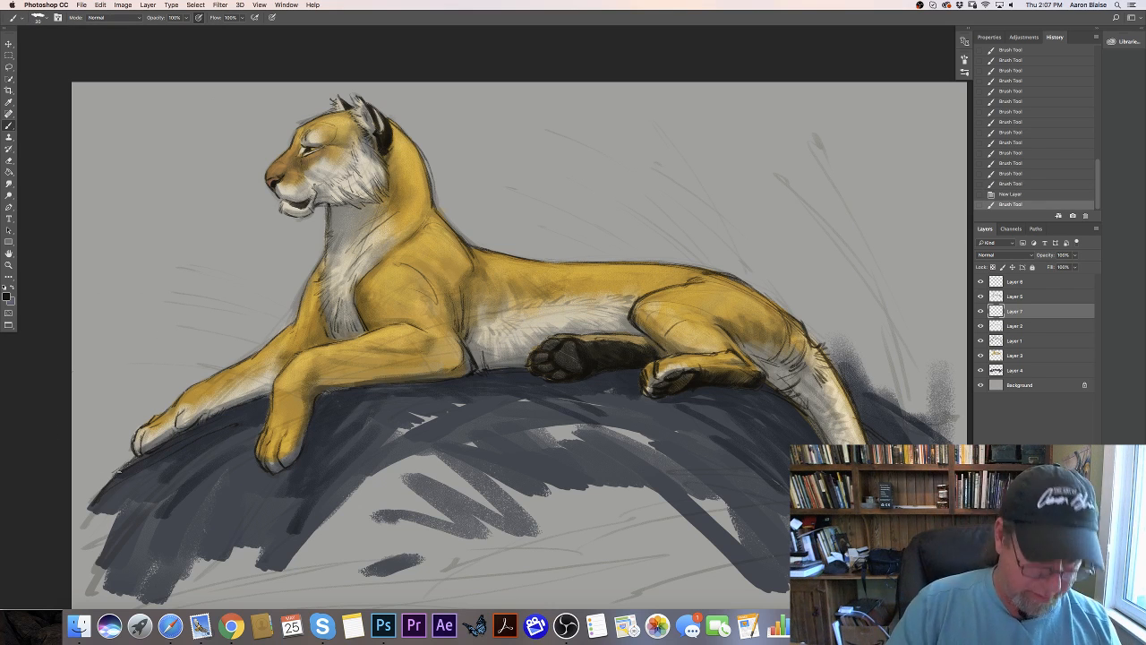
pyautogui.moveTo(60, 392)
pyautogui.mouseDown()
pyautogui.moveTo(167, 477)
pyautogui.moveTo(279, 484)
pyautogui.mouseUp()
pyautogui.press('super+z')
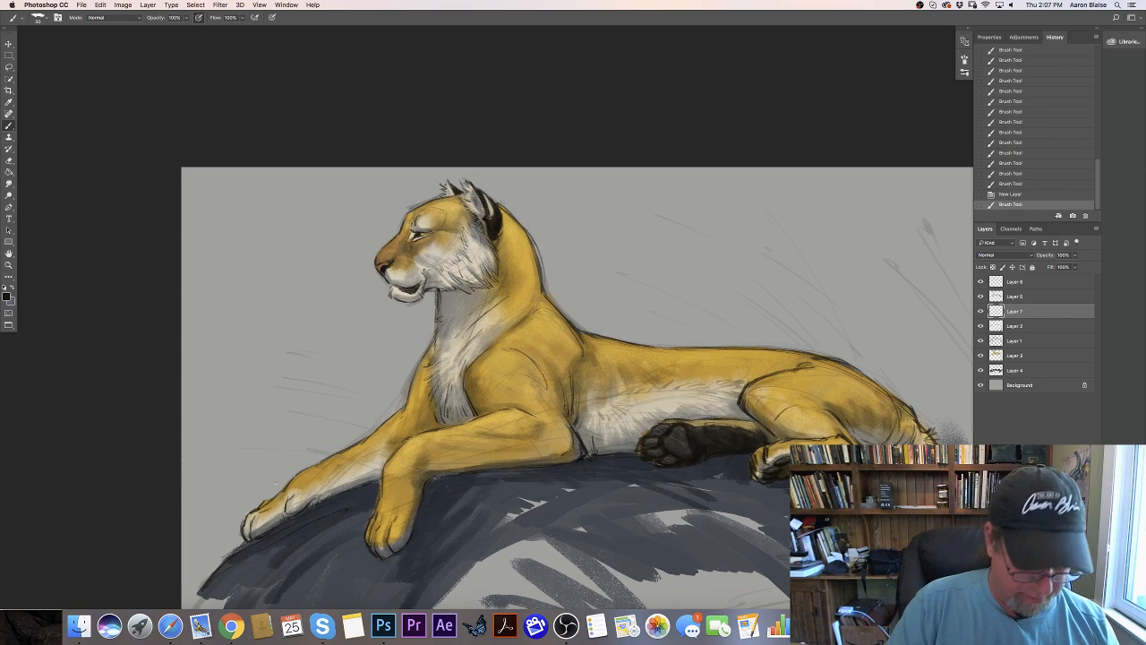
# - Paint a short curved black stripe in the white patch above the tiger's eye
pyautogui.moveTo(215, 449); pyautogui.dragTo(307, 473)
pyautogui.press('super+equal')
pyautogui.press('super+equal')
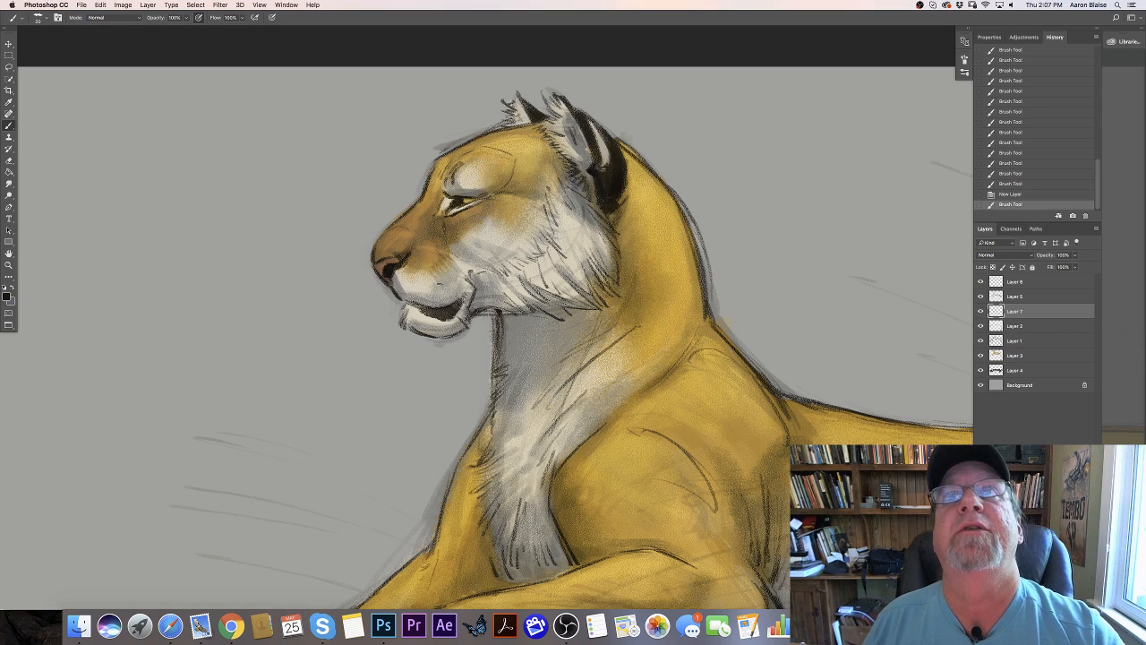
pyautogui.press('super+shift+z')
pyautogui.press('super+shift+z')
pyautogui.press('super+shift+z')
pyautogui.press('super+shift+z')
pyautogui.press('super+shift+z')
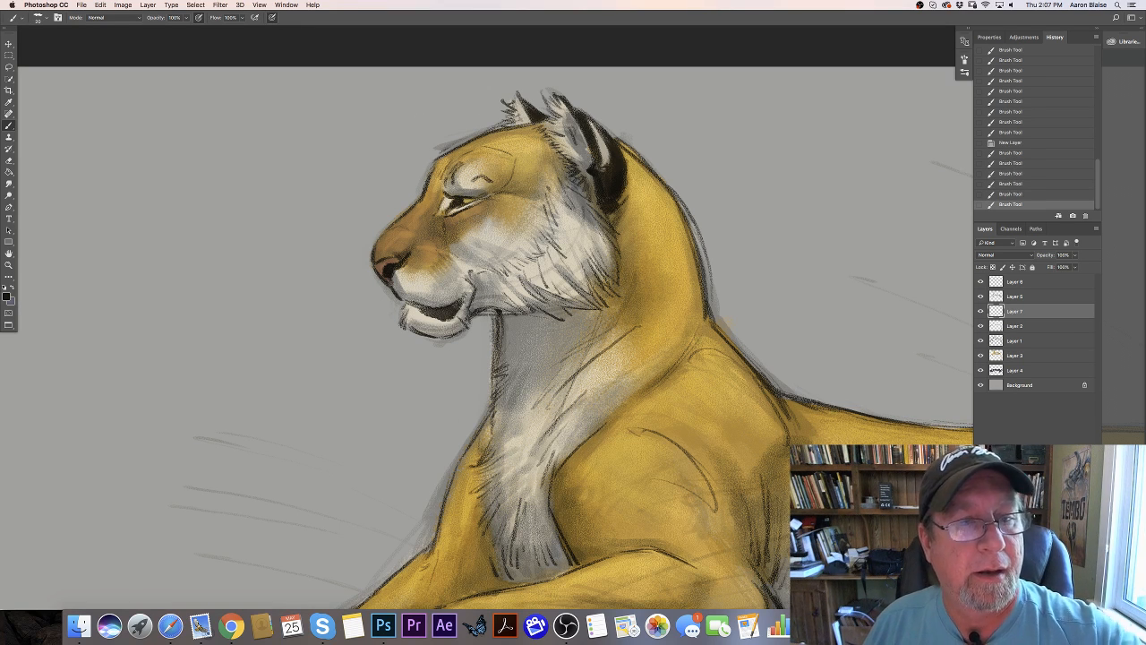
pyautogui.press('super+shift+z')
pyautogui.press('super+shift+z')
pyautogui.press('super+shift+z')
pyautogui.press('super+shift+z')
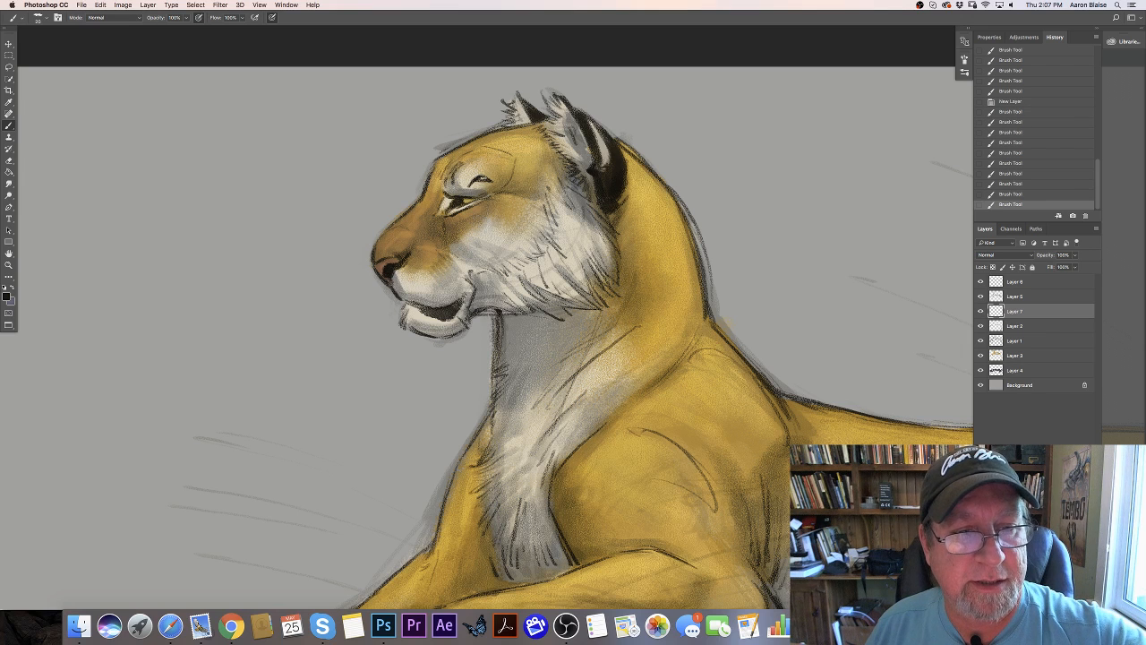
pyautogui.press('super+shift+z')
pyautogui.press('super+shift+z')
pyautogui.press('super+shift+z')
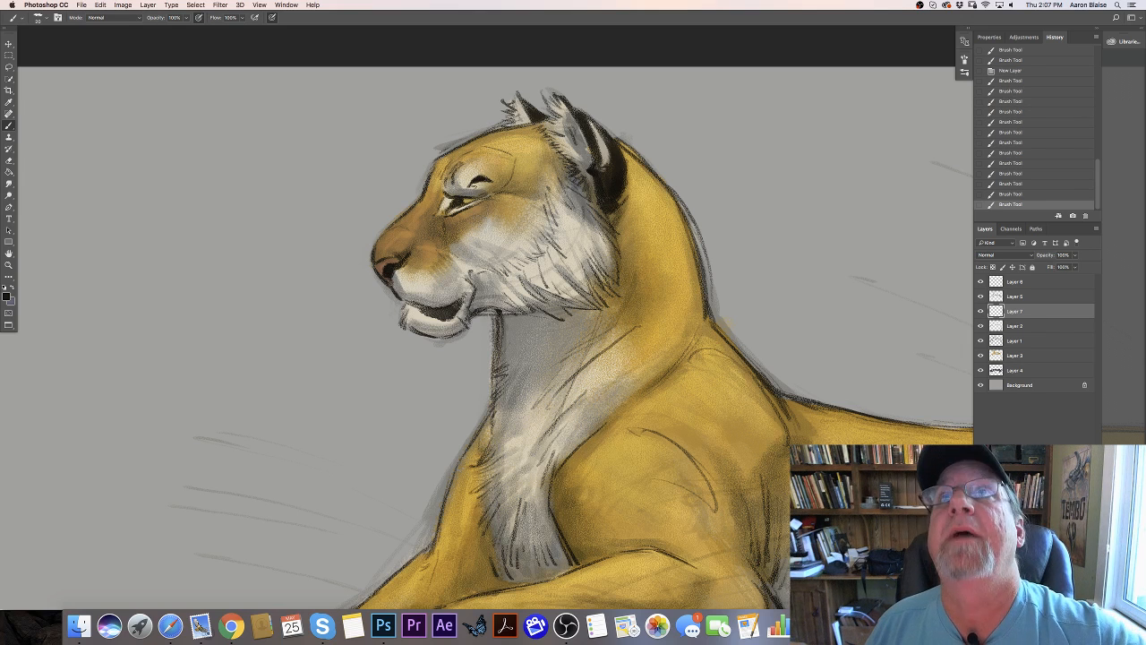
# - Add black markings along the brow in front of the eye and darken the lower eyelid toward its outer corner
pyautogui.press('super+shift+z')
pyautogui.press('super+shift+z')
pyautogui.press('super+shift+z')
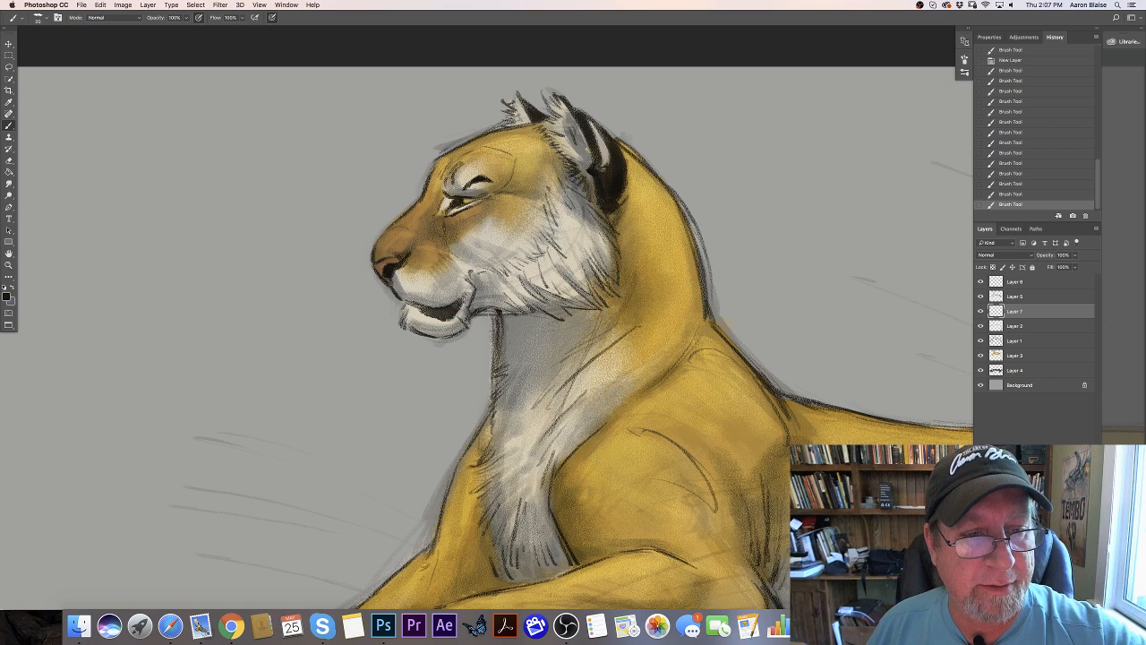
pyautogui.moveTo(456, 163); pyautogui.dragTo(432, 194)
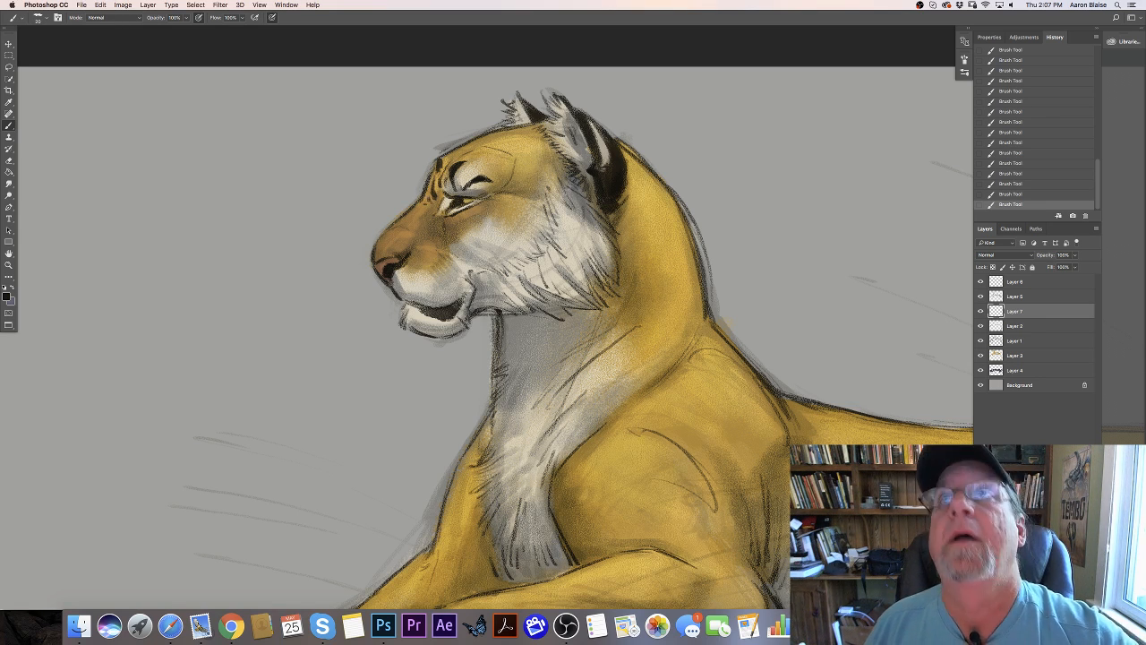
pyautogui.moveTo(486, 198); pyautogui.dragTo(465, 212)
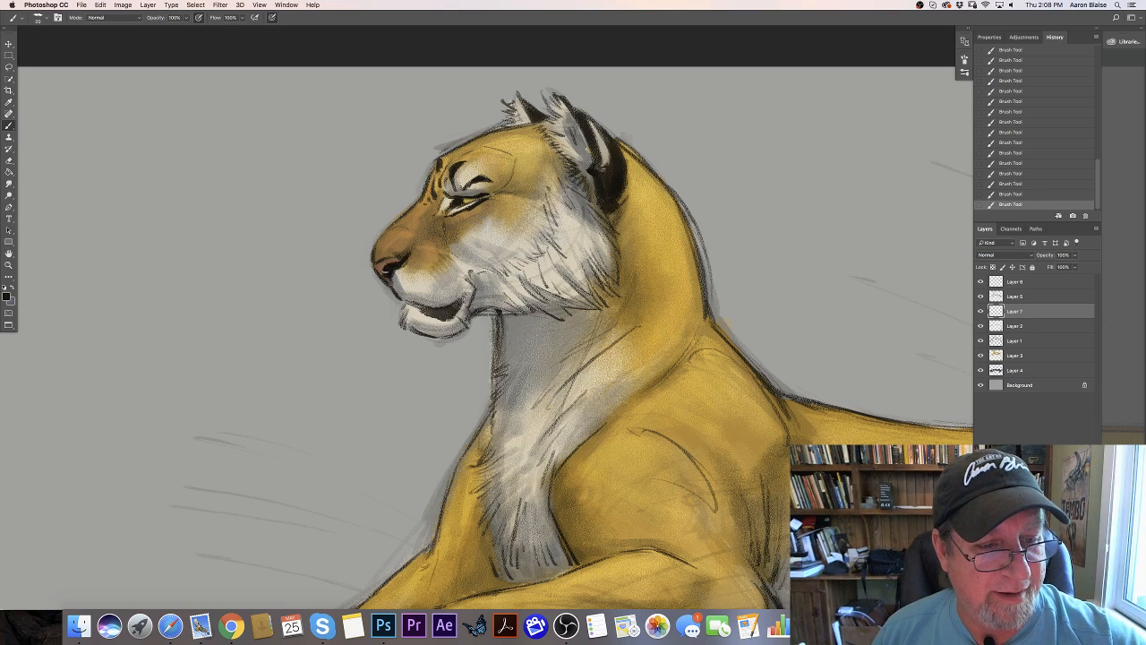
# - Darken the mouth opening with a larger brush and dot rows of black whisker spots on the muzzle
pyautogui.press(']')
pyautogui.press(']')
pyautogui.moveTo(461, 302)
pyautogui.mouseDown()
pyautogui.moveTo(447, 314)
pyautogui.moveTo(417, 308)
pyautogui.moveTo(447, 320)
pyautogui.moveTo(463, 306)
pyautogui.moveTo(426, 315)
pyautogui.mouseUp()
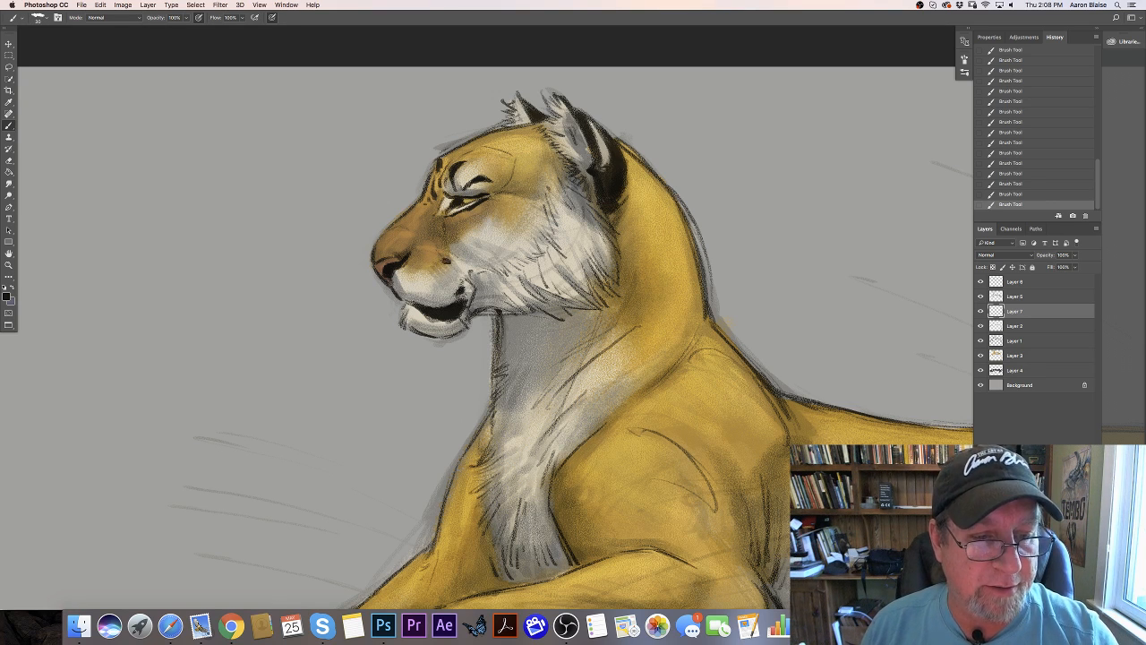
pyautogui.moveTo(438, 269); pyautogui.dragTo(425, 274)
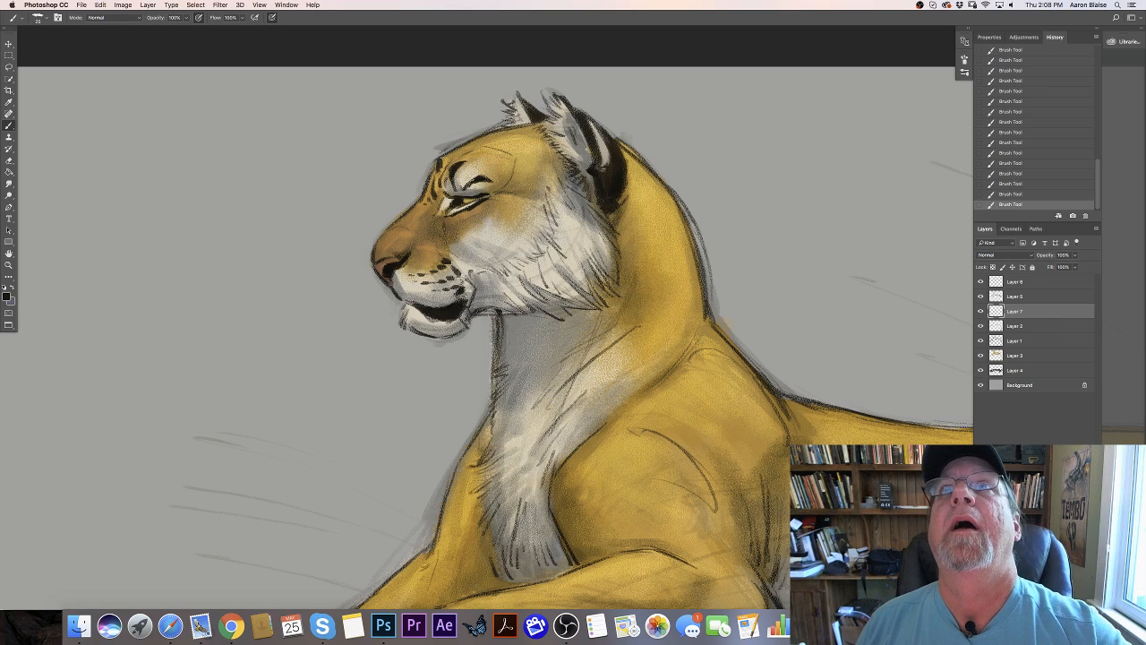
# - Paint black stripes from the outer corner of the eye down the cheek, with a broad jagged one behind them
pyautogui.moveTo(492, 201)
pyautogui.mouseDown()
pyautogui.moveTo(467, 240)
pyautogui.moveTo(456, 230)
pyautogui.moveTo(475, 230)
pyautogui.moveTo(465, 238)
pyautogui.moveTo(499, 192)
pyautogui.moveTo(517, 191)
pyautogui.moveTo(502, 197)
pyautogui.moveTo(495, 233)
pyautogui.mouseUp()
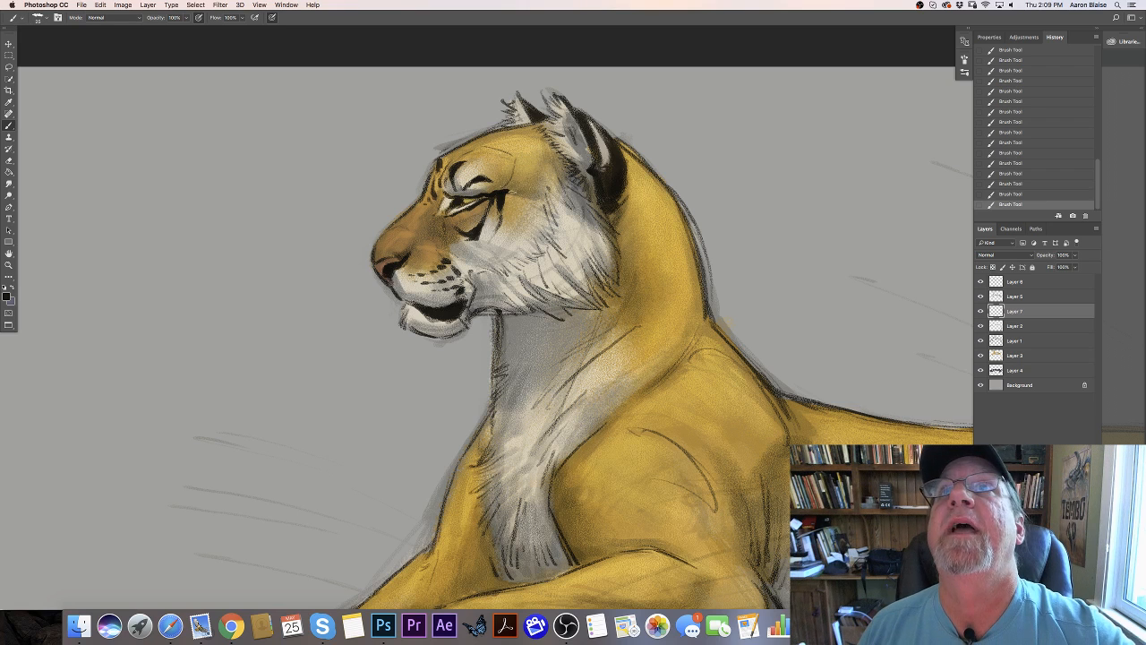
pyautogui.moveTo(505, 186)
pyautogui.mouseDown()
pyautogui.moveTo(518, 162)
pyautogui.moveTo(514, 187)
pyautogui.moveTo(534, 195)
pyautogui.moveTo(520, 193)
pyautogui.moveTo(517, 229)
pyautogui.moveTo(503, 242)
pyautogui.moveTo(456, 242)
pyautogui.moveTo(510, 237)
pyautogui.moveTo(474, 250)
pyautogui.moveTo(512, 235)
pyautogui.moveTo(530, 247)
pyautogui.moveTo(509, 248)
pyautogui.moveTo(493, 268)
pyautogui.moveTo(510, 247)
pyautogui.mouseUp()
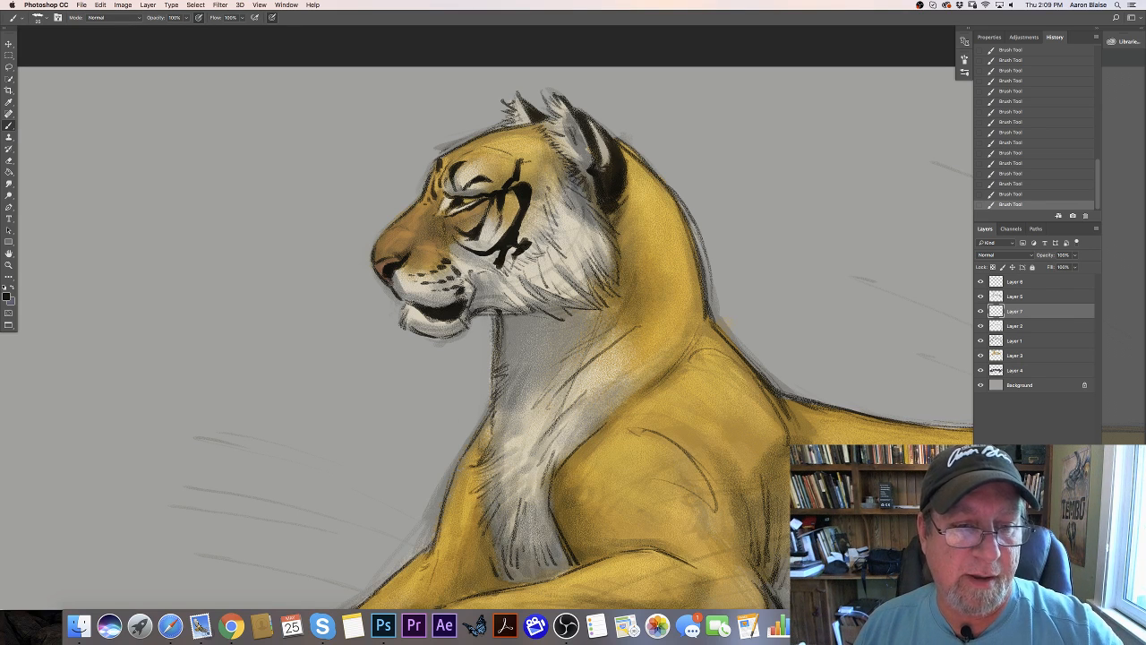
pyautogui.moveTo(498, 202); pyautogui.dragTo(499, 223)
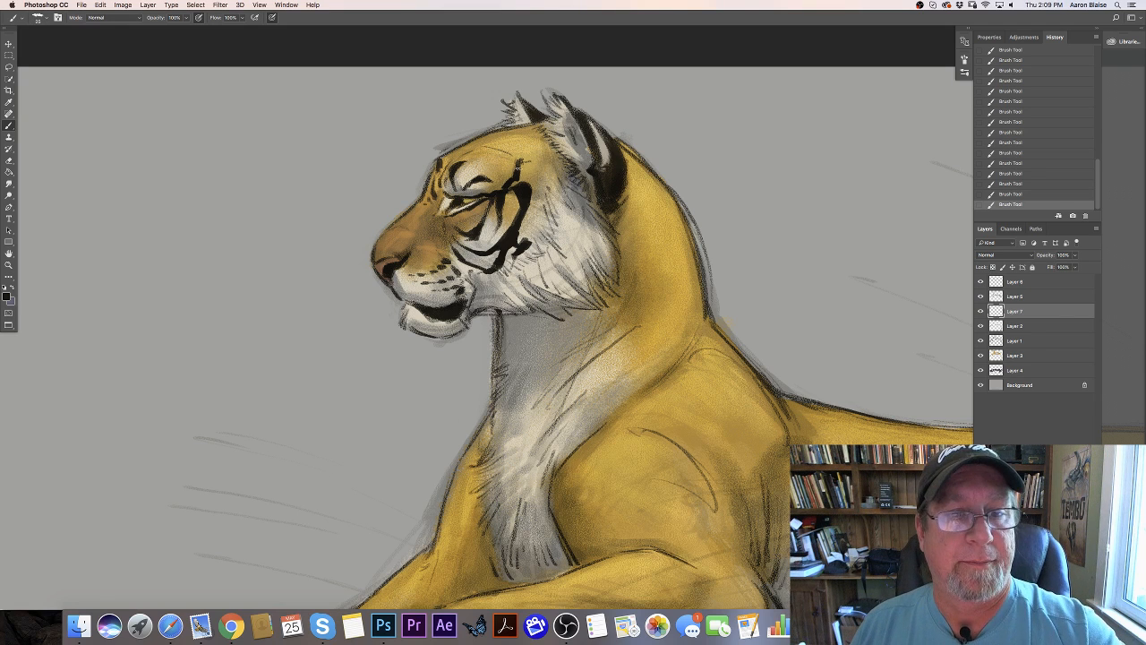
pyautogui.moveTo(519, 164)
pyautogui.mouseDown()
pyautogui.moveTo(538, 152)
pyautogui.moveTo(526, 162)
pyautogui.mouseUp()
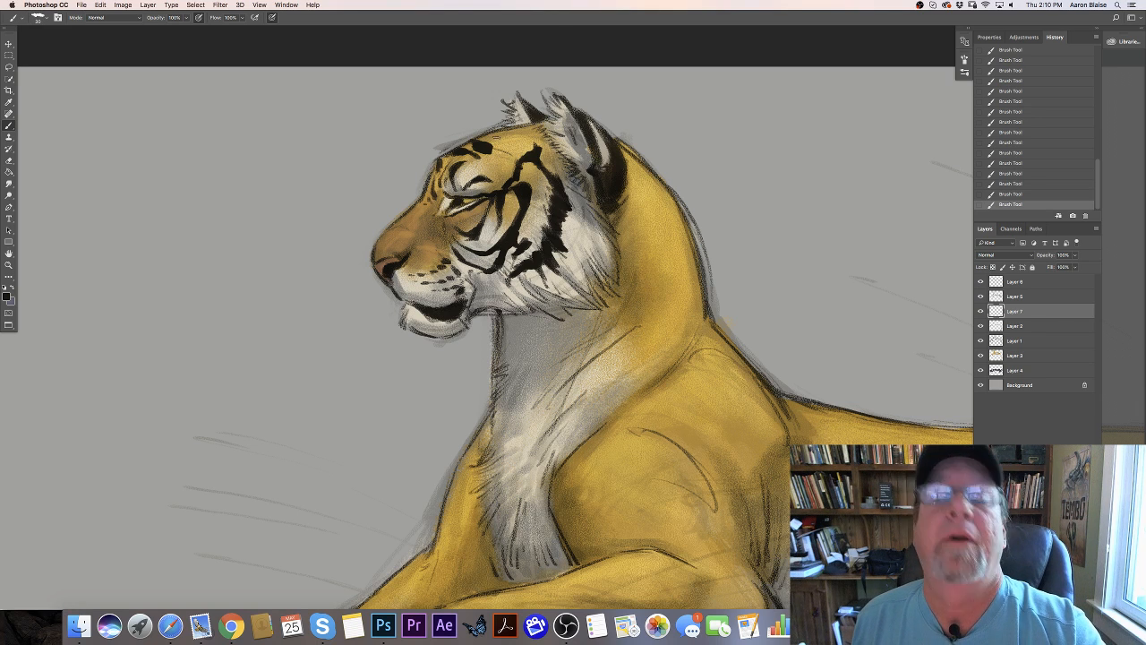
# - Extend the row of black bars across the top of the forehead and deepen the black inside the mouth
pyautogui.moveTo(502, 136); pyautogui.dragTo(509, 137)
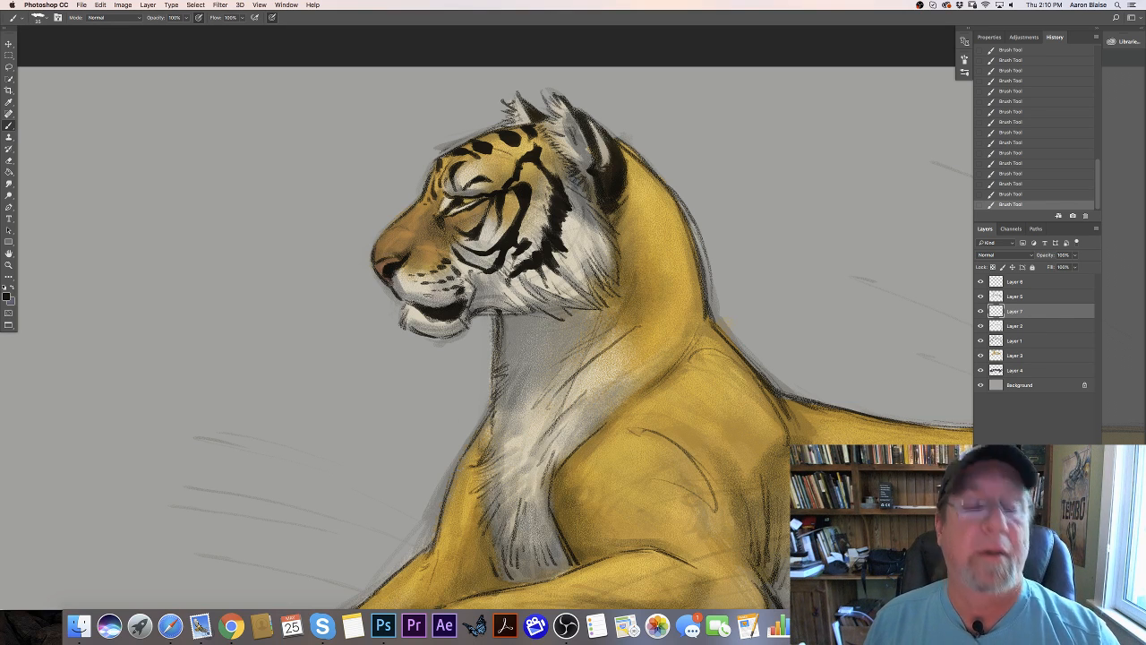
pyautogui.moveTo(462, 293)
pyautogui.mouseDown()
pyautogui.moveTo(422, 297)
pyautogui.moveTo(440, 305)
pyautogui.mouseUp()
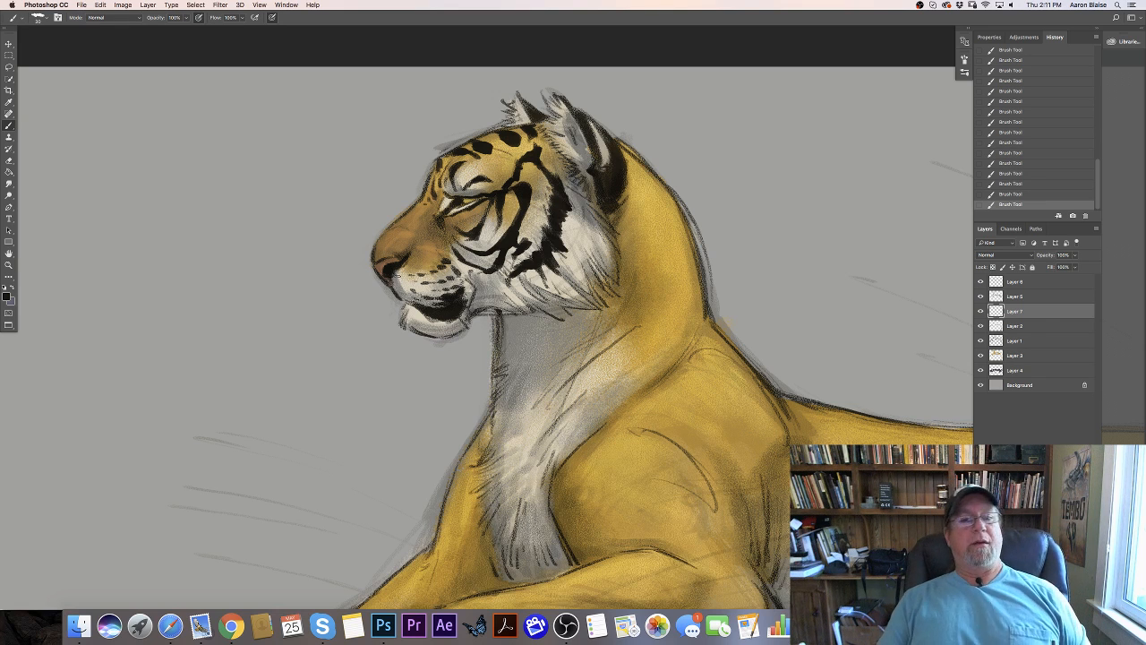
pyautogui.moveTo(463, 291)
pyautogui.mouseDown()
pyautogui.moveTo(487, 274)
pyautogui.moveTo(485, 288)
pyautogui.moveTo(482, 274)
pyautogui.mouseUp()
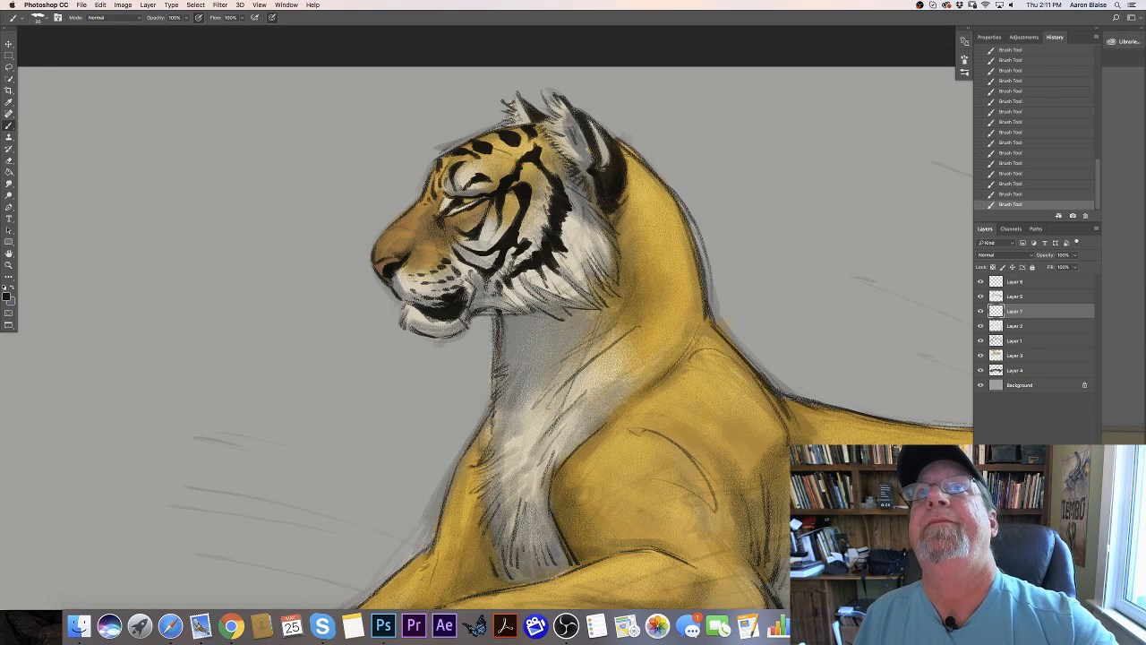
# - Paint short black stripes behind the ear and a long double stripe curving down the side of the neck to the chest
pyautogui.moveTo(625, 149); pyautogui.dragTo(639, 197)
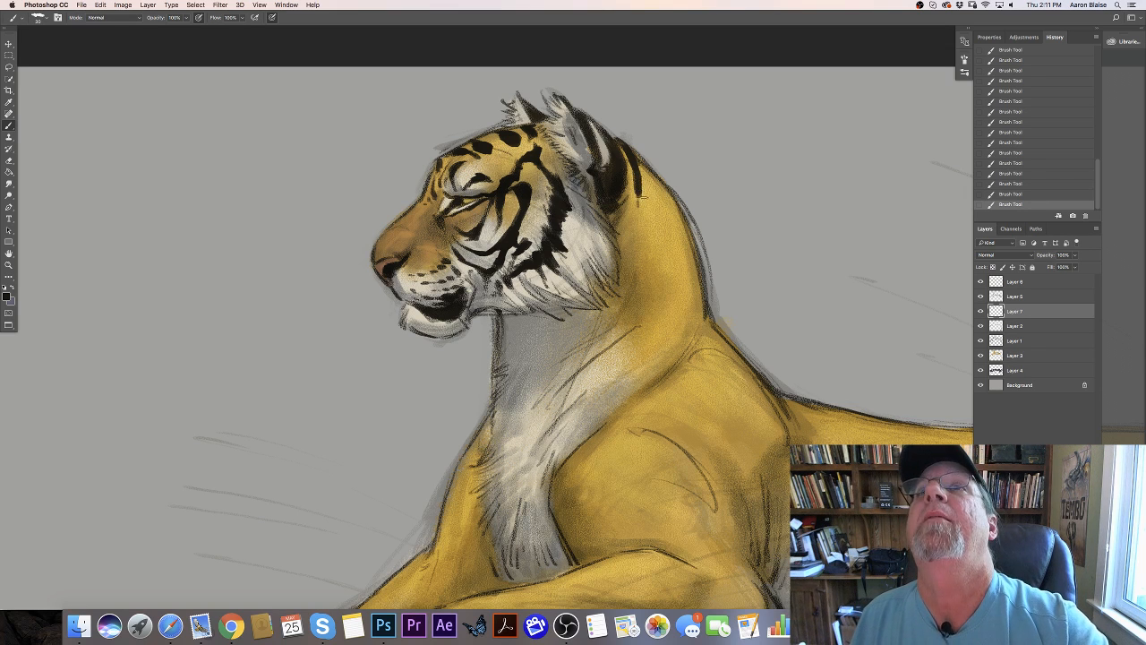
pyautogui.moveTo(644, 190); pyautogui.dragTo(658, 215)
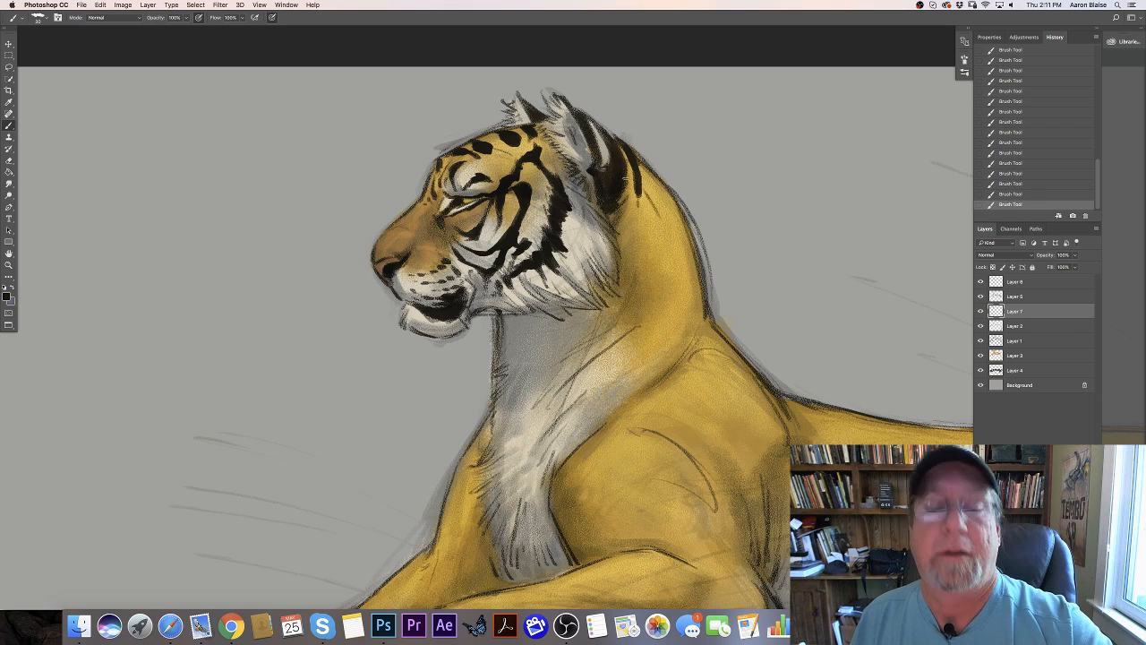
pyautogui.moveTo(625, 179)
pyautogui.mouseDown()
pyautogui.moveTo(654, 260)
pyautogui.moveTo(642, 343)
pyautogui.mouseUp()
pyautogui.moveTo(648, 247)
pyautogui.mouseDown()
pyautogui.moveTo(638, 336)
pyautogui.moveTo(623, 358)
pyautogui.moveTo(652, 289)
pyautogui.moveTo(629, 358)
pyautogui.moveTo(556, 412)
pyautogui.moveTo(540, 453)
pyautogui.mouseUp()
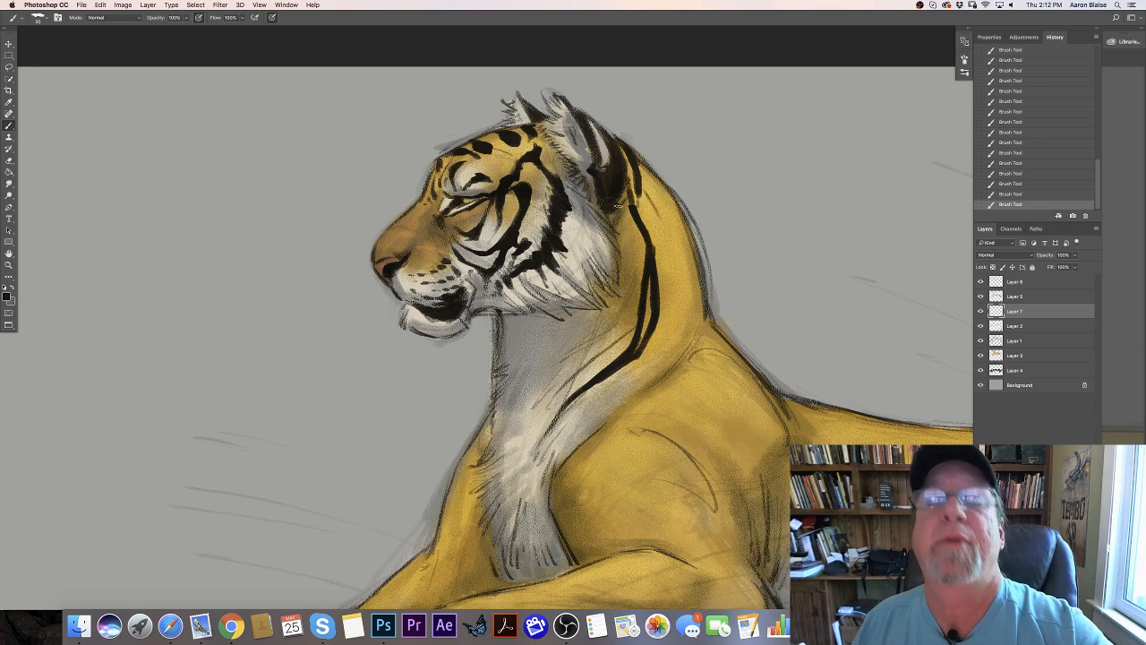
# - Darken the edge below the ear and add thinner black stripes from beneath the cheek ruff down across the throat
pyautogui.moveTo(619, 198); pyautogui.dragTo(616, 253)
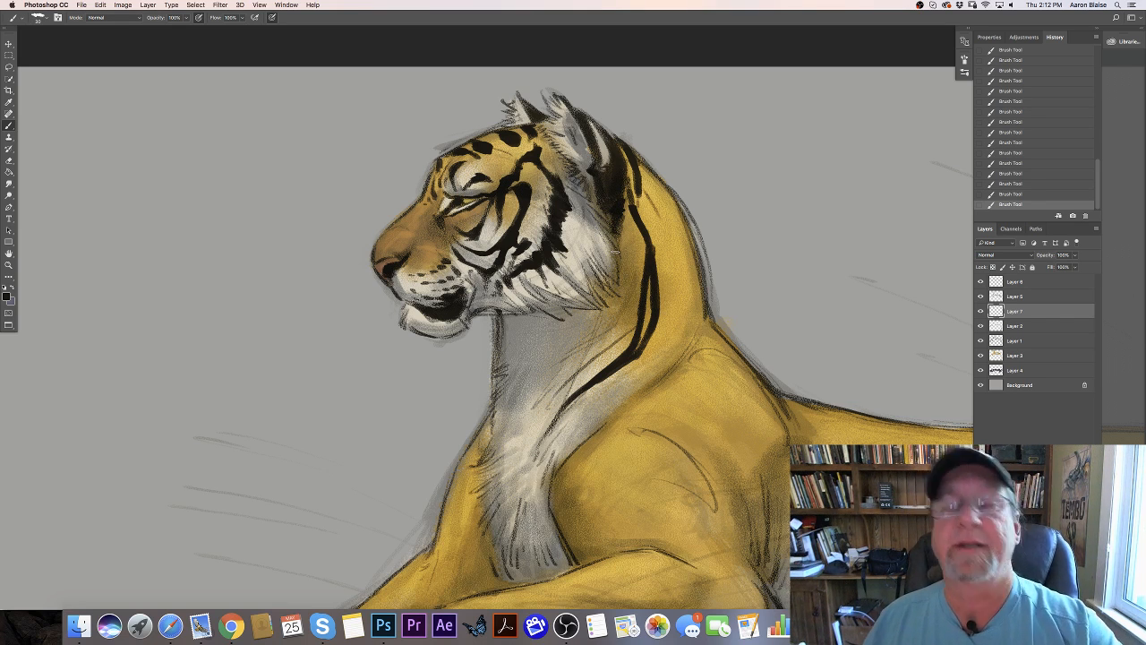
pyautogui.moveTo(632, 249)
pyautogui.mouseDown()
pyautogui.moveTo(621, 315)
pyautogui.moveTo(585, 353)
pyautogui.mouseUp()
pyautogui.moveTo(618, 325)
pyautogui.mouseDown()
pyautogui.moveTo(546, 394)
pyautogui.moveTo(555, 381)
pyautogui.mouseUp()
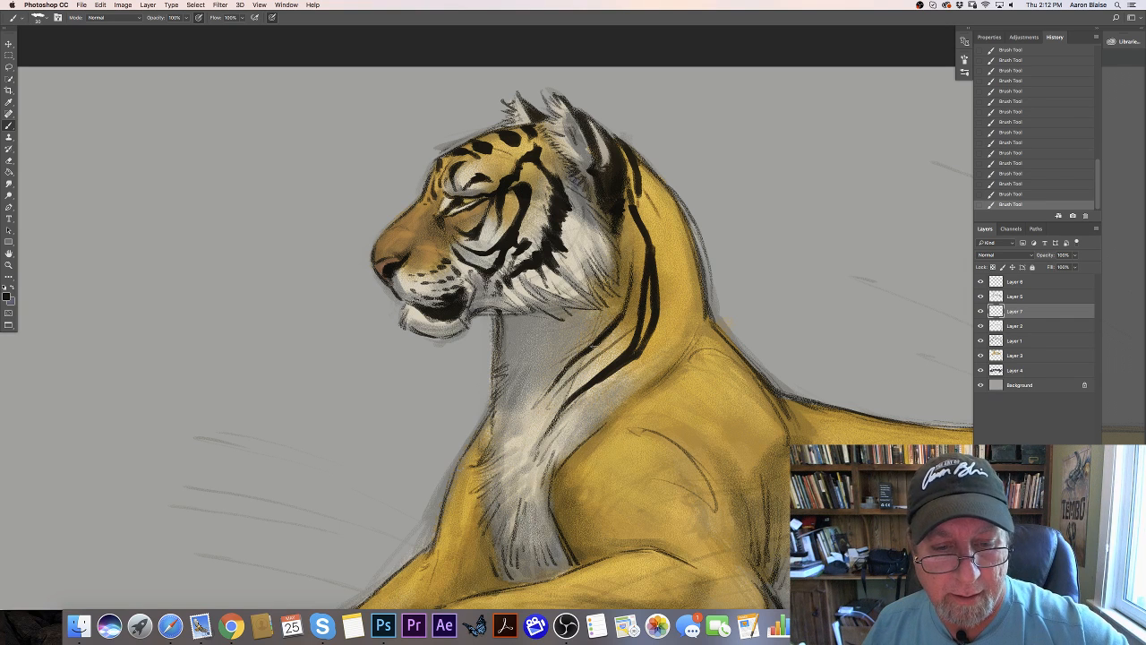
# - Paint a black stripe down the back of the neck, erase its lower tip and rebuild it with a branch toward the nape
pyautogui.moveTo(613, 332); pyautogui.dragTo(567, 379)
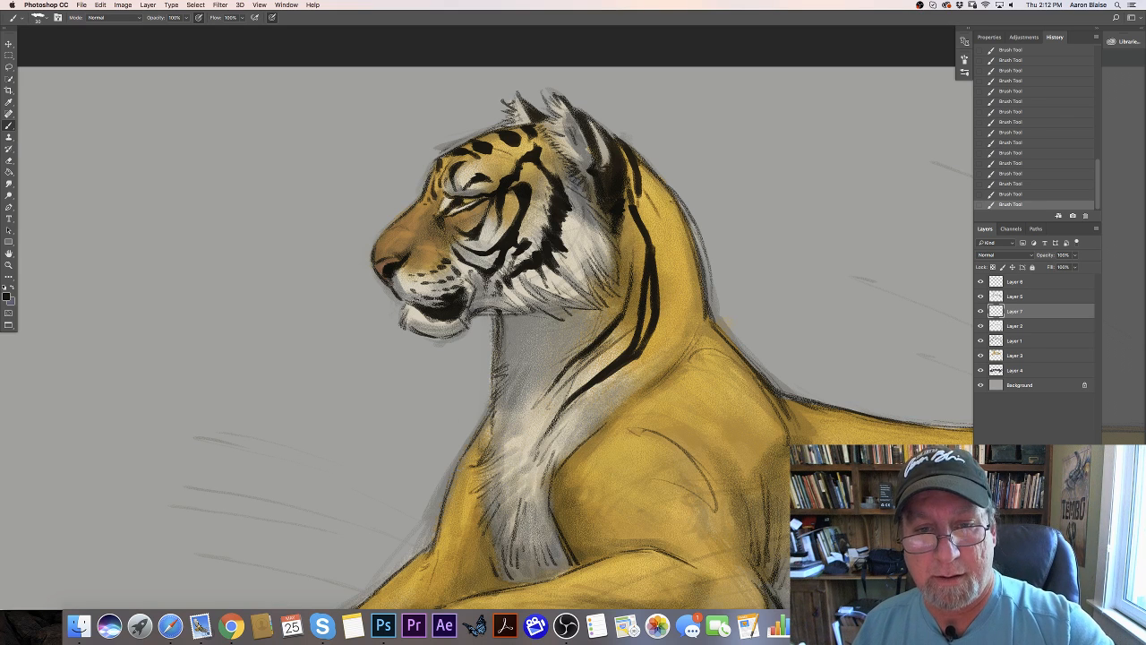
pyautogui.moveTo(675, 199)
pyautogui.mouseDown()
pyautogui.moveTo(666, 340)
pyautogui.moveTo(681, 242)
pyautogui.moveTo(675, 328)
pyautogui.mouseUp()
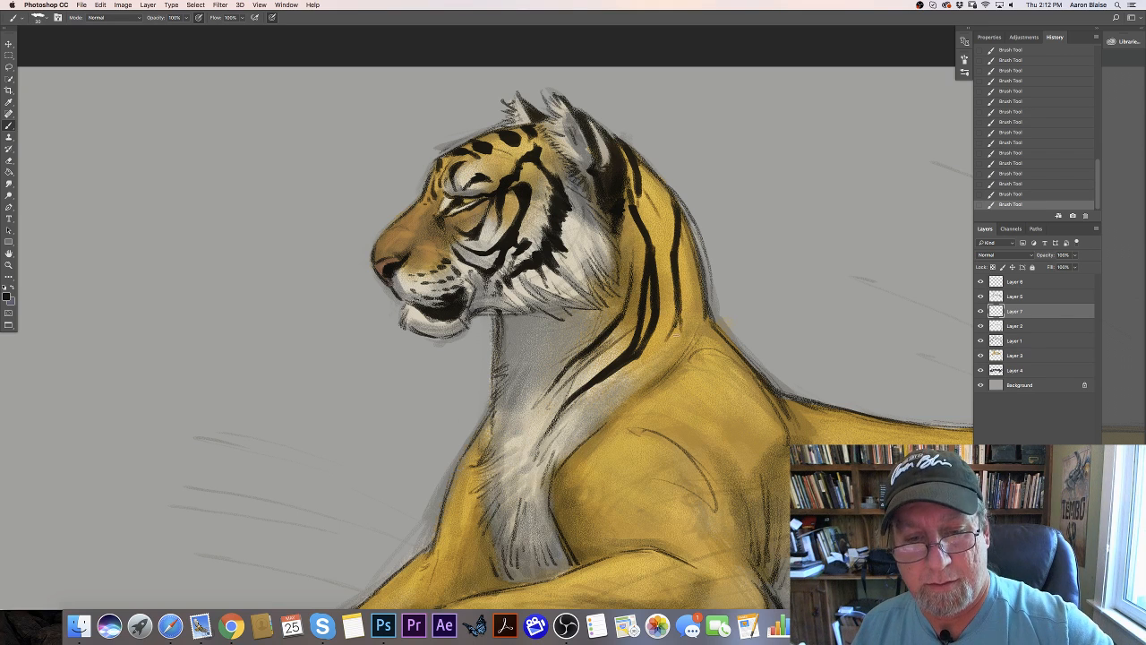
pyautogui.press('e')
pyautogui.moveTo(678, 309); pyautogui.dragTo(670, 340)
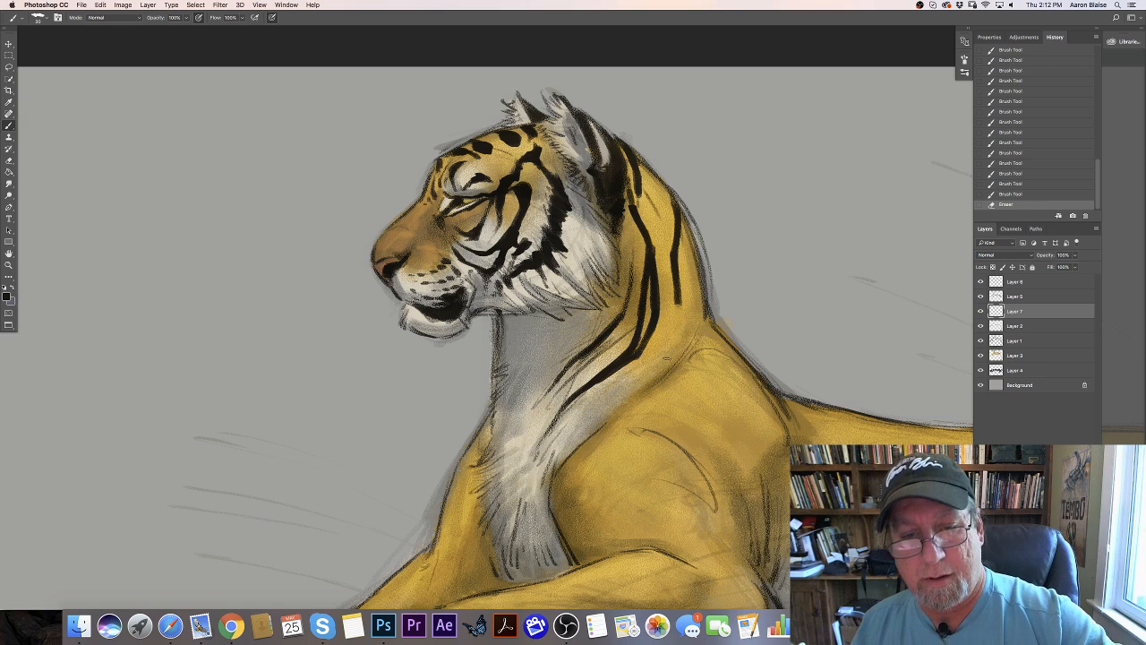
pyautogui.moveTo(680, 299); pyautogui.dragTo(683, 323)
pyautogui.moveTo(678, 296); pyautogui.dragTo(678, 346)
pyautogui.moveTo(677, 304)
pyautogui.mouseDown()
pyautogui.moveTo(670, 363)
pyautogui.moveTo(687, 337)
pyautogui.moveTo(694, 236)
pyautogui.mouseUp()
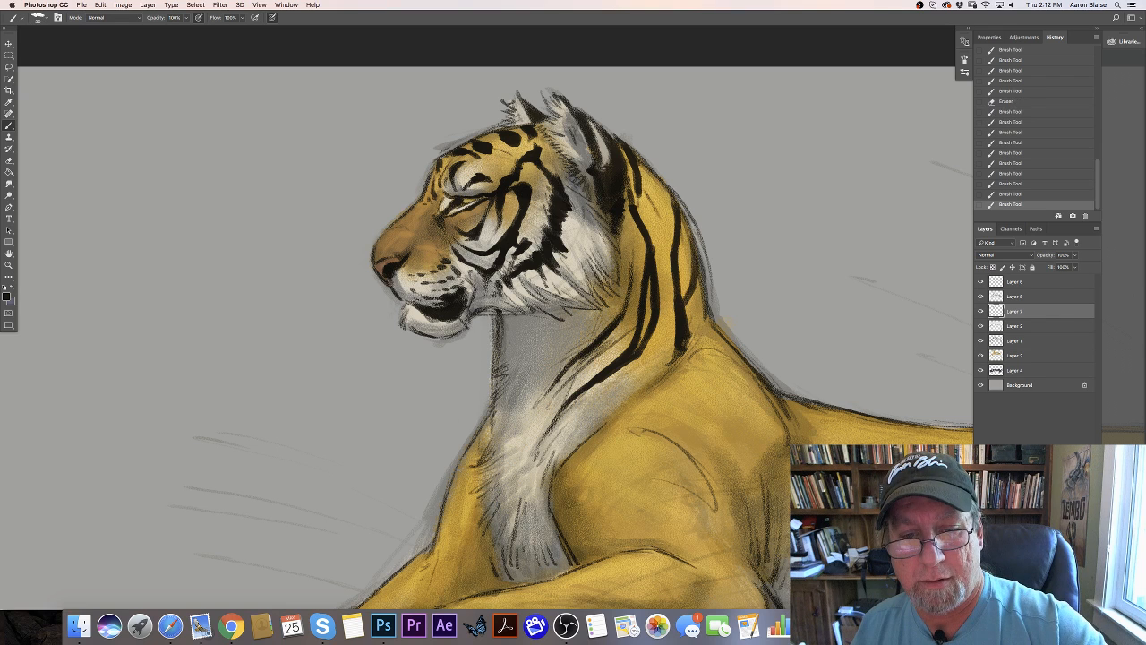
# - Sweep a long black stripe from the base of the neck along the shoulder's edge and down the white chest, with short strokes beside it
pyautogui.moveTo(689, 277)
pyautogui.mouseDown()
pyautogui.moveTo(669, 370)
pyautogui.moveTo(711, 327)
pyautogui.moveTo(703, 349)
pyautogui.moveTo(681, 358)
pyautogui.mouseUp()
pyautogui.moveTo(689, 353)
pyautogui.mouseDown()
pyautogui.moveTo(683, 329)
pyautogui.moveTo(661, 383)
pyautogui.moveTo(570, 444)
pyautogui.moveTo(548, 480)
pyautogui.moveTo(546, 539)
pyautogui.mouseUp()
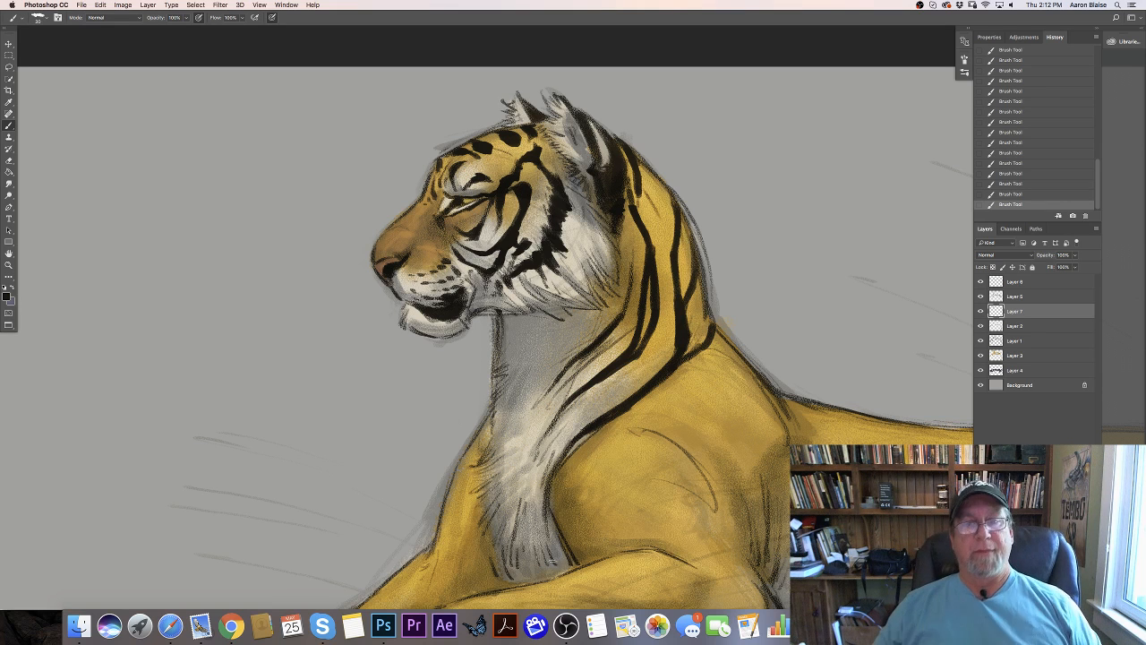
pyautogui.moveTo(672, 193); pyautogui.dragTo(678, 254)
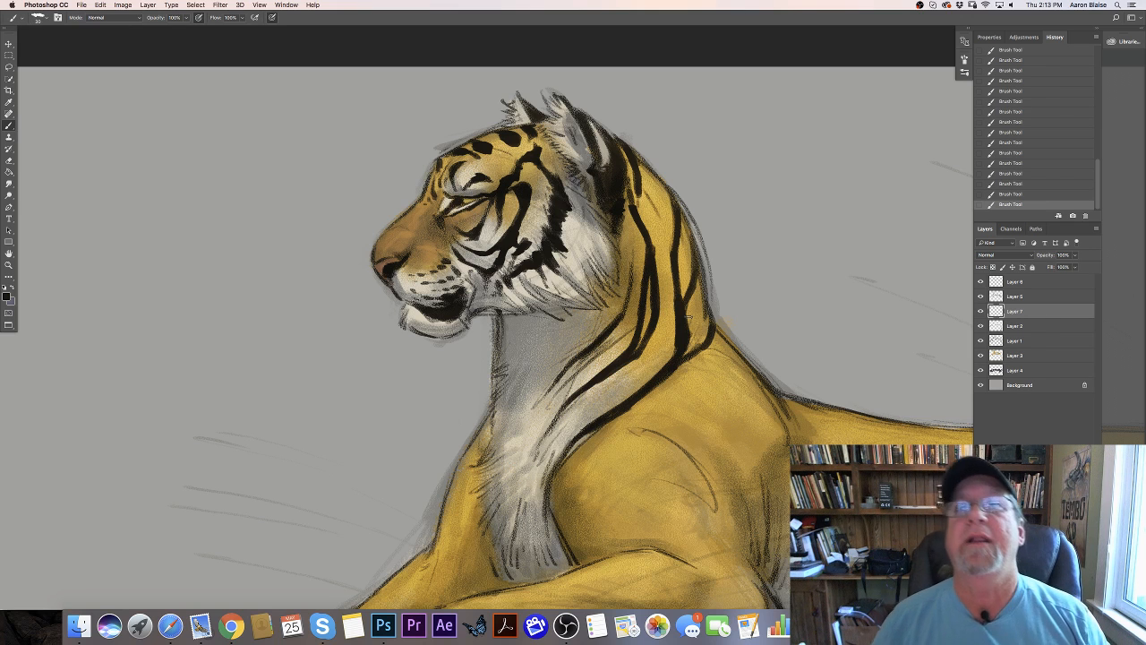
pyautogui.moveTo(548, 464)
pyautogui.mouseDown()
pyautogui.moveTo(548, 447)
pyautogui.moveTo(542, 550)
pyautogui.moveTo(530, 506)
pyautogui.moveTo(553, 458)
pyautogui.moveTo(541, 495)
pyautogui.mouseUp()
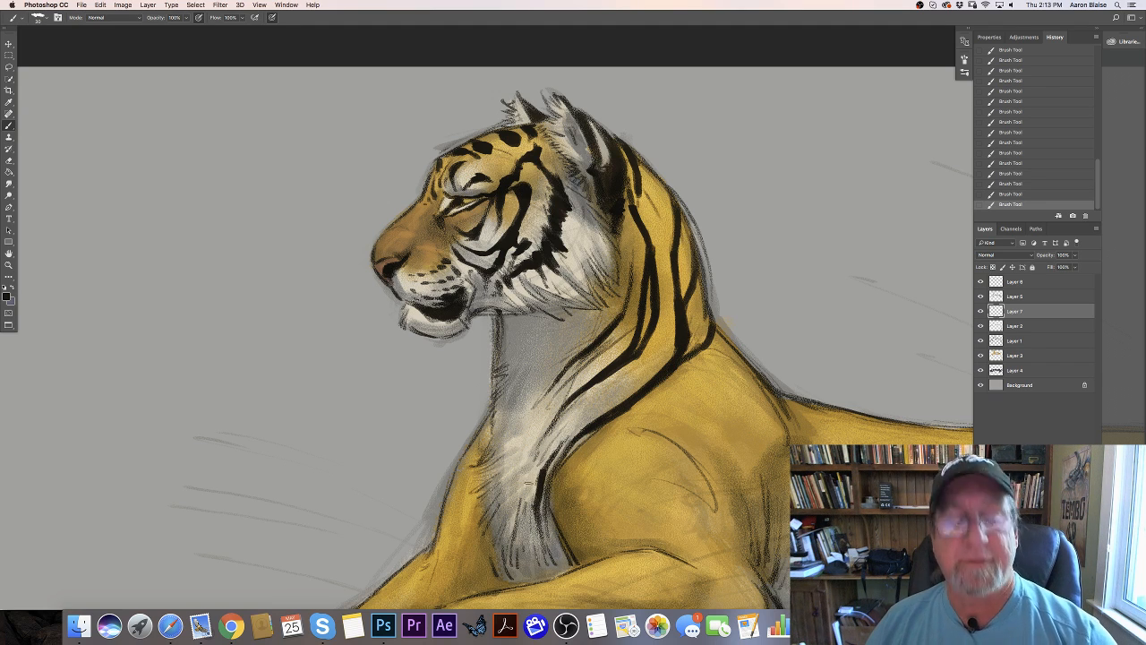
pyautogui.moveTo(529, 483)
pyautogui.mouseDown()
pyautogui.moveTo(525, 569)
pyautogui.moveTo(529, 470)
pyautogui.moveTo(544, 452)
pyautogui.moveTo(520, 462)
pyautogui.moveTo(520, 491)
pyautogui.mouseUp()
# - With a smaller brush, paint dark fur strokes down the front of the throat to the top of the far foreleg
pyautogui.press('[')
pyautogui.press('[')
pyautogui.press('[')
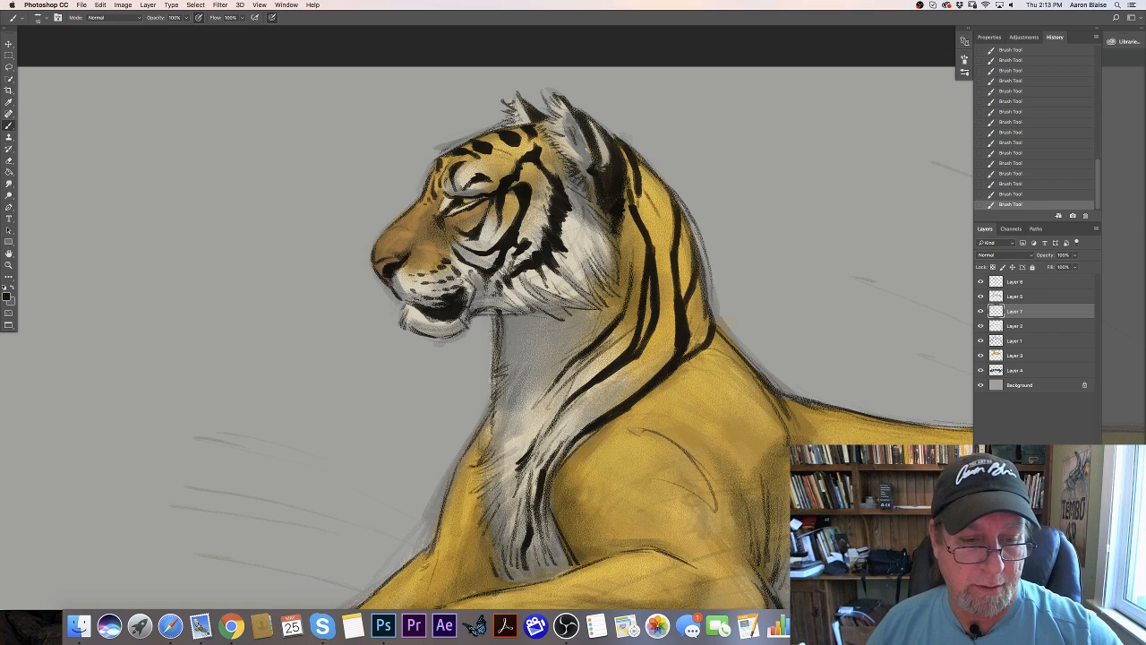
pyautogui.moveTo(498, 363)
pyautogui.mouseDown()
pyautogui.moveTo(508, 423)
pyautogui.moveTo(541, 408)
pyautogui.moveTo(522, 434)
pyautogui.mouseUp()
pyautogui.moveTo(503, 419)
pyautogui.mouseDown()
pyautogui.moveTo(484, 465)
pyautogui.moveTo(498, 457)
pyautogui.mouseUp()
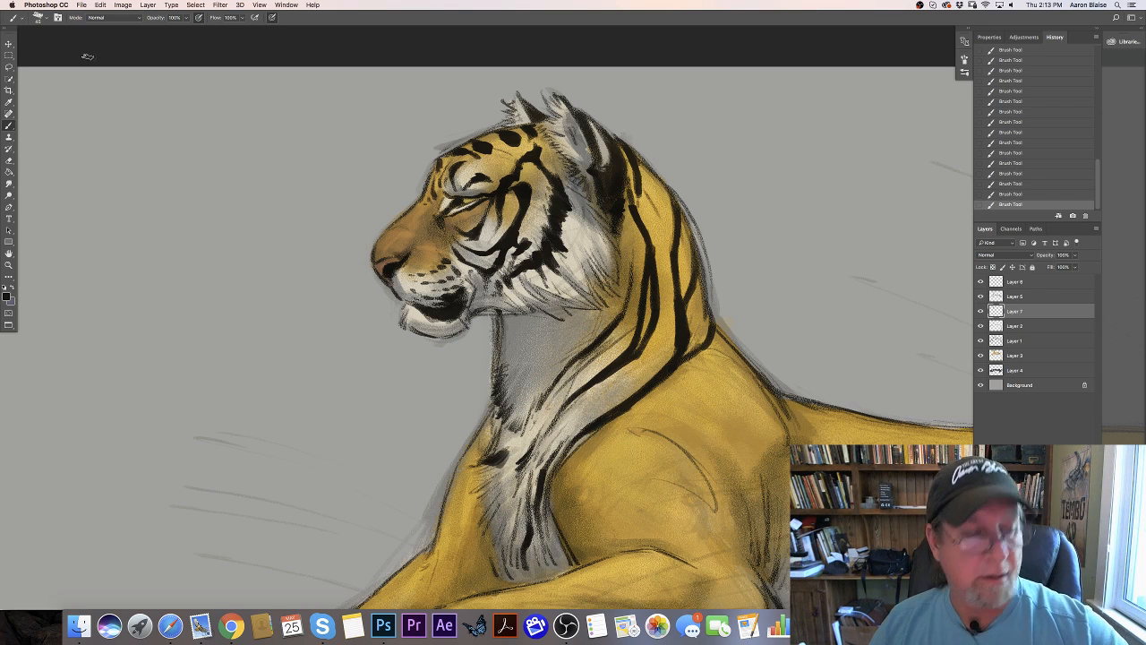
# - Switch to another brush preset, reduce its size and darken the ragged fur where the throat meets the far shoulder
pyautogui.click(38, 18)
pyautogui.click(18, 118)
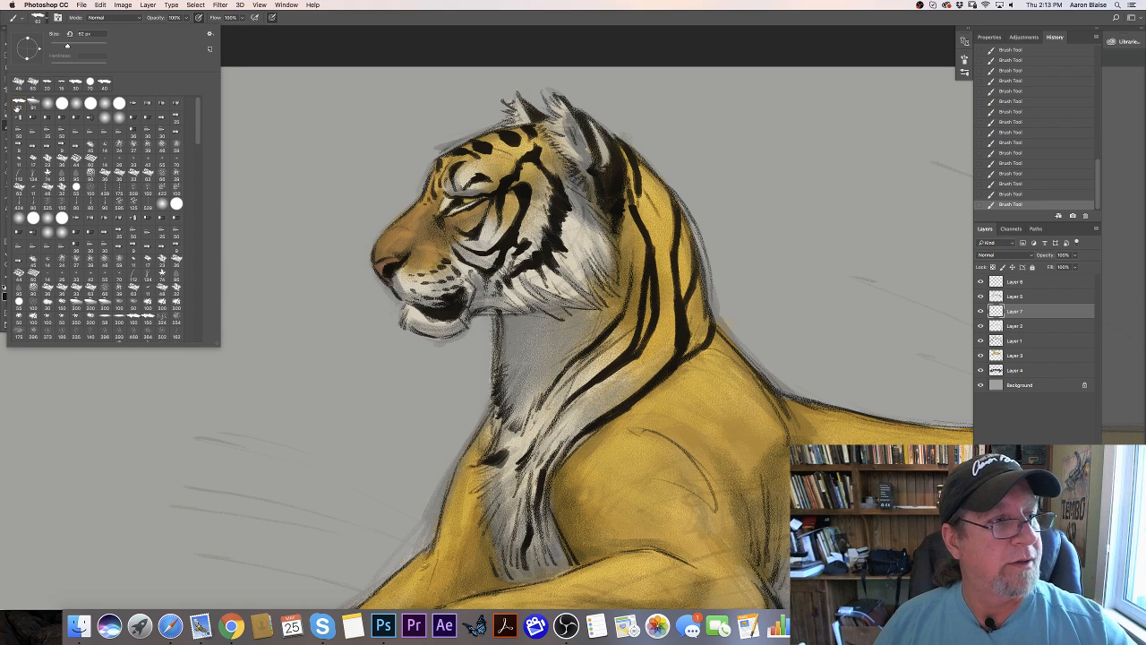
pyautogui.click(433, 376)
pyautogui.moveTo(503, 450); pyautogui.dragTo(488, 457)
pyautogui.press('[')
pyautogui.press('[')
pyautogui.press('[')
pyautogui.moveTo(500, 435); pyautogui.dragTo(489, 457)
pyautogui.moveTo(498, 448); pyautogui.dragTo(489, 462)
pyautogui.moveTo(505, 452)
pyautogui.mouseDown()
pyautogui.moveTo(492, 465)
pyautogui.moveTo(504, 480)
pyautogui.mouseUp()
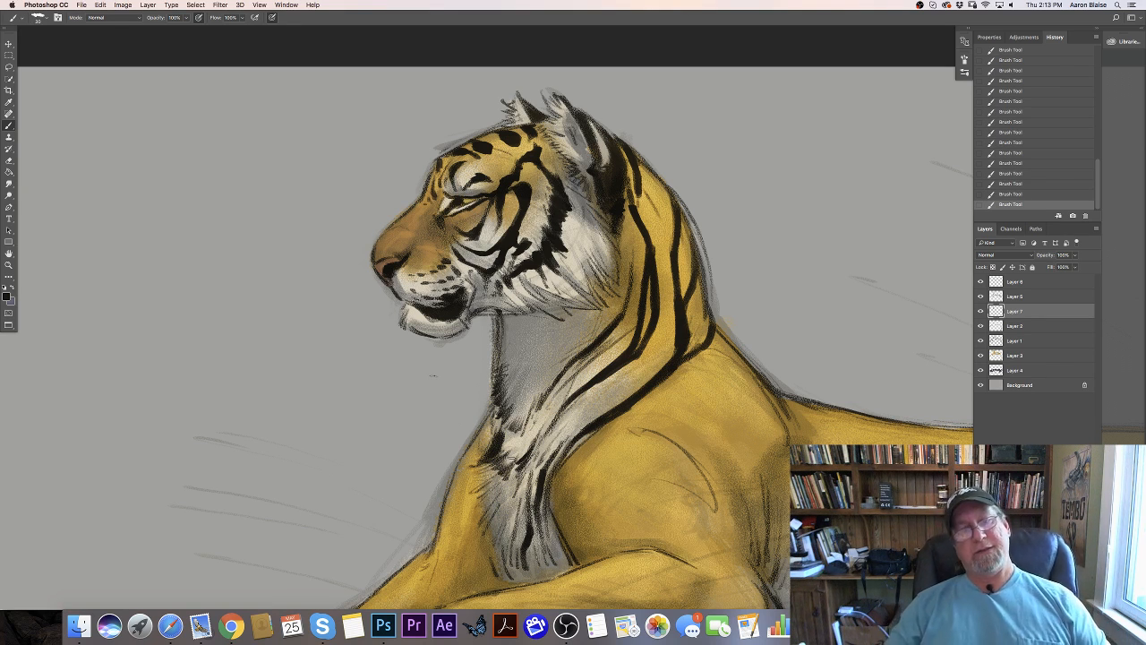
# - Extend the dark fur strokes from the base of the throat down the front edge of the white chest
pyautogui.moveTo(497, 423); pyautogui.dragTo(494, 439)
pyautogui.moveTo(497, 415); pyautogui.dragTo(509, 472)
pyautogui.press('[')
pyautogui.moveTo(523, 461); pyautogui.dragTo(505, 477)
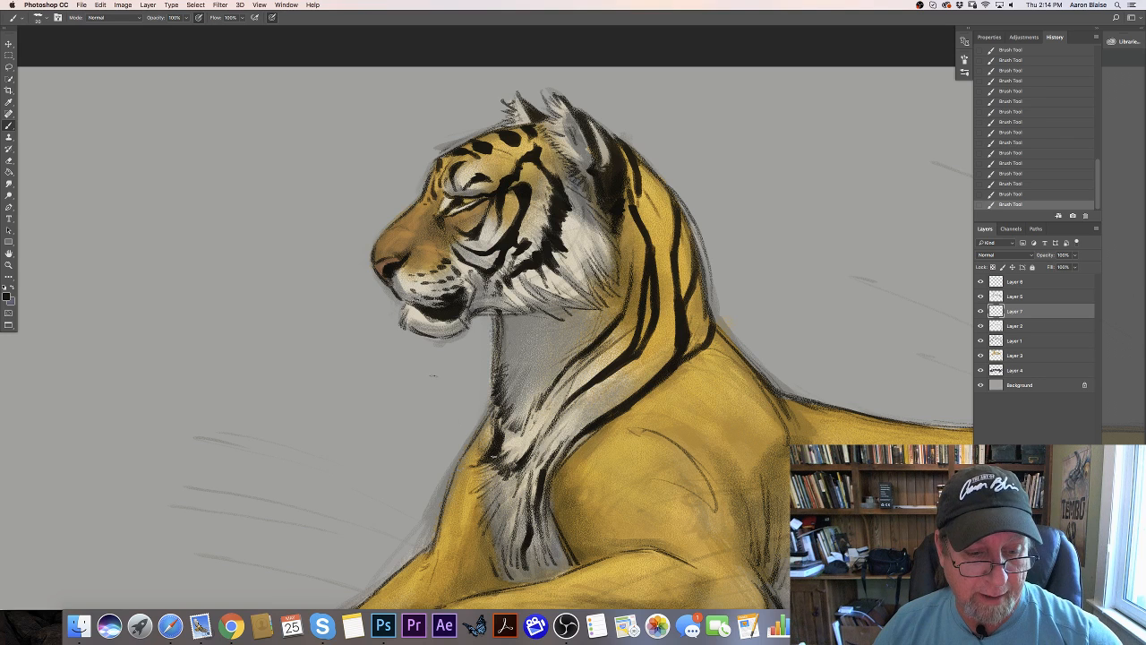
pyautogui.moveTo(493, 467)
pyautogui.mouseDown()
pyautogui.moveTo(480, 498)
pyautogui.moveTo(489, 529)
pyautogui.mouseUp()
pyautogui.press(']')
pyautogui.moveTo(502, 521); pyautogui.dragTo(495, 541)
pyautogui.moveTo(508, 533); pyautogui.dragTo(502, 540)
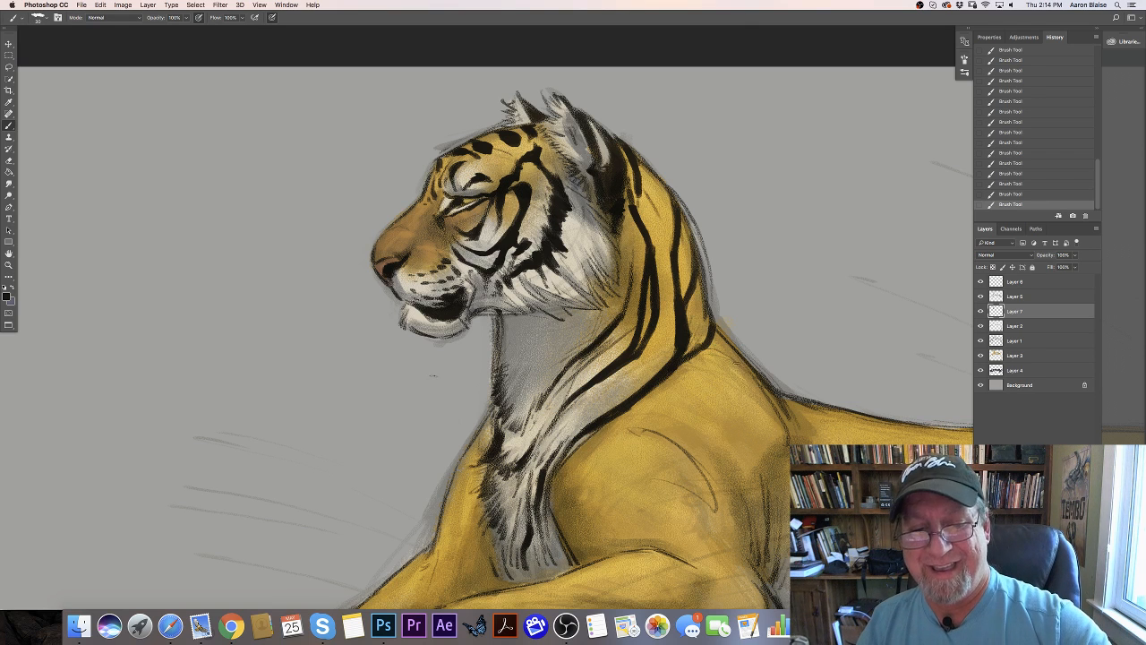
# - Paint a long curved black stripe from the top of the near shoulder down toward its middle
pyautogui.moveTo(737, 360)
pyautogui.mouseDown()
pyautogui.moveTo(733, 417)
pyautogui.moveTo(714, 452)
pyautogui.moveTo(646, 499)
pyautogui.mouseUp()
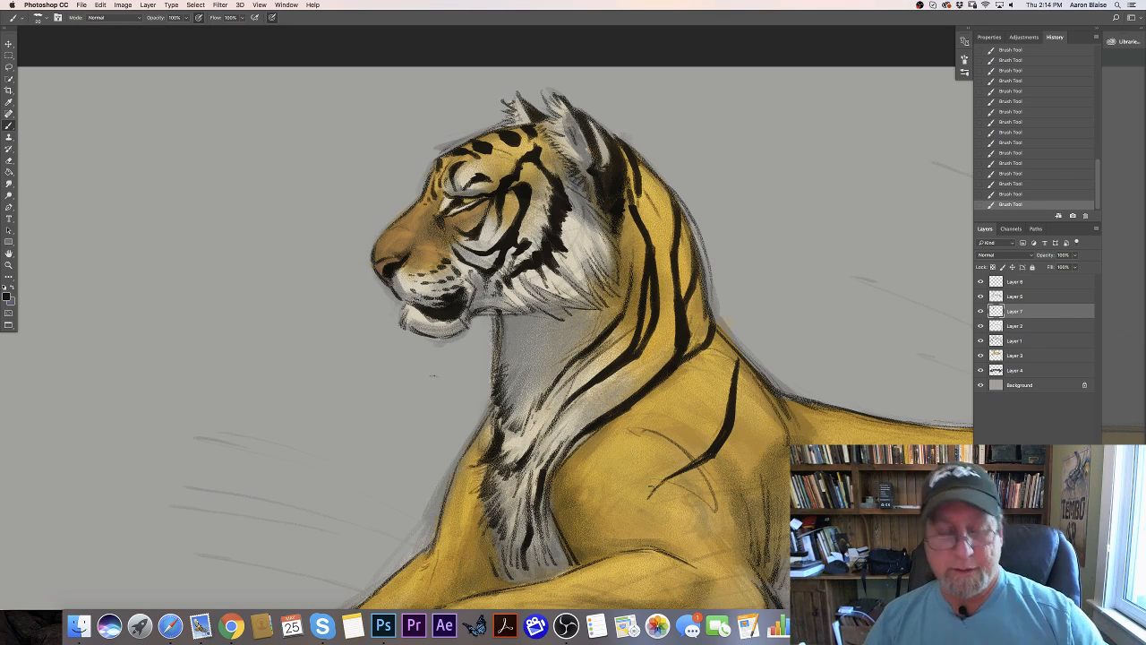
pyautogui.press('super+minus')
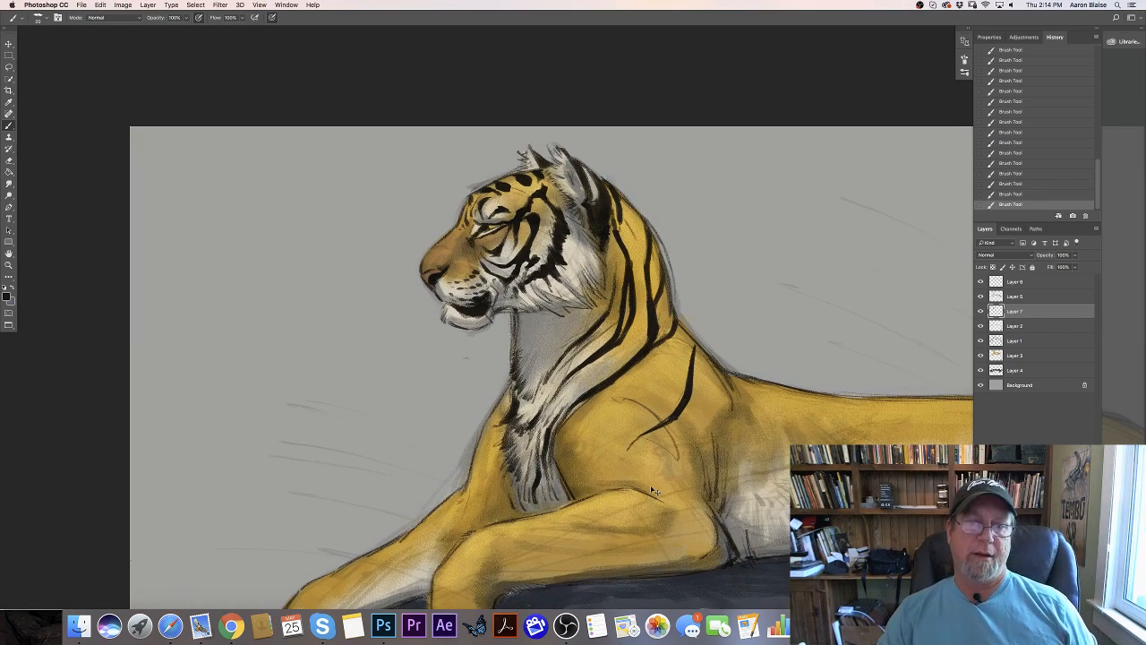
pyautogui.press('super+plus')
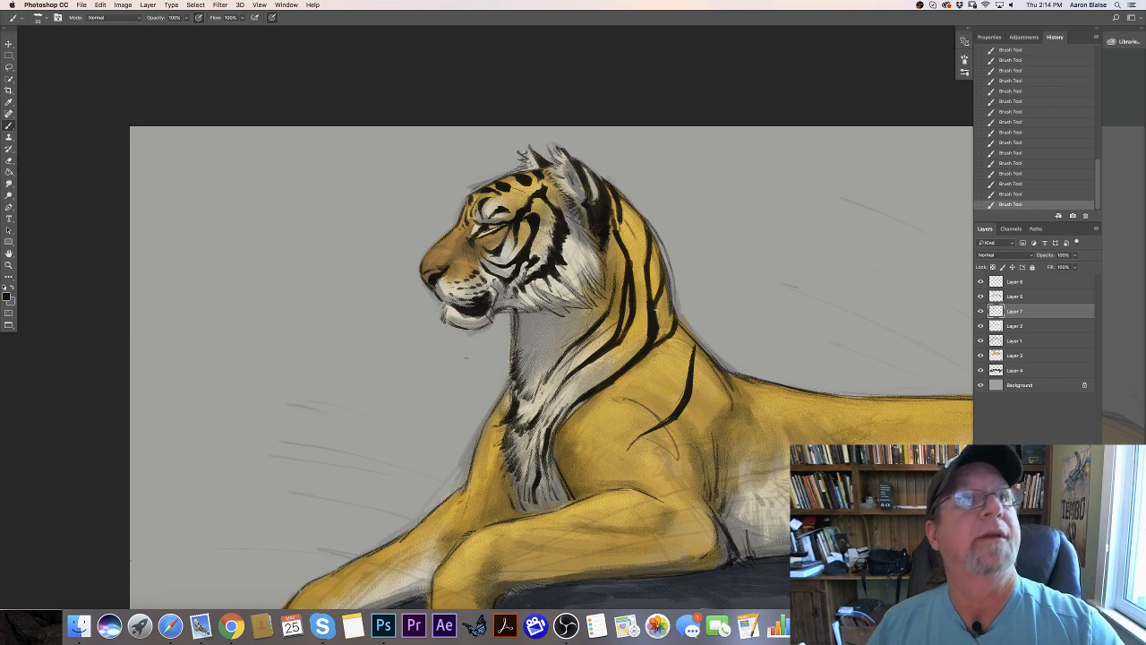
# - Rework the stripes at the back of the neck and add thin black ones between them from behind the ear down
pyautogui.moveTo(649, 225)
pyautogui.mouseDown()
pyautogui.moveTo(665, 279)
pyautogui.moveTo(659, 306)
pyautogui.mouseUp()
pyautogui.moveTo(647, 238); pyautogui.dragTo(654, 300)
pyautogui.moveTo(662, 281); pyautogui.dragTo(654, 302)
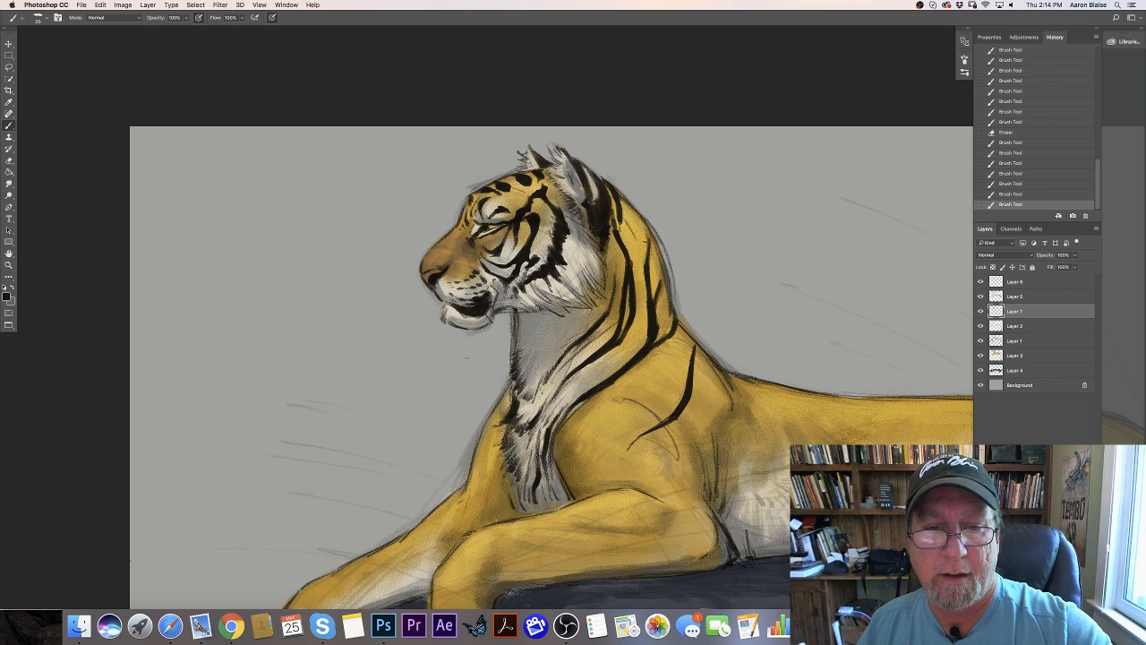
pyautogui.moveTo(628, 203); pyautogui.dragTo(638, 235)
pyautogui.moveTo(636, 220)
pyautogui.mouseDown()
pyautogui.moveTo(638, 265)
pyautogui.moveTo(638, 239)
pyautogui.mouseUp()
pyautogui.moveTo(638, 236); pyautogui.dragTo(648, 264)
pyautogui.moveTo(646, 242); pyautogui.dragTo(657, 288)
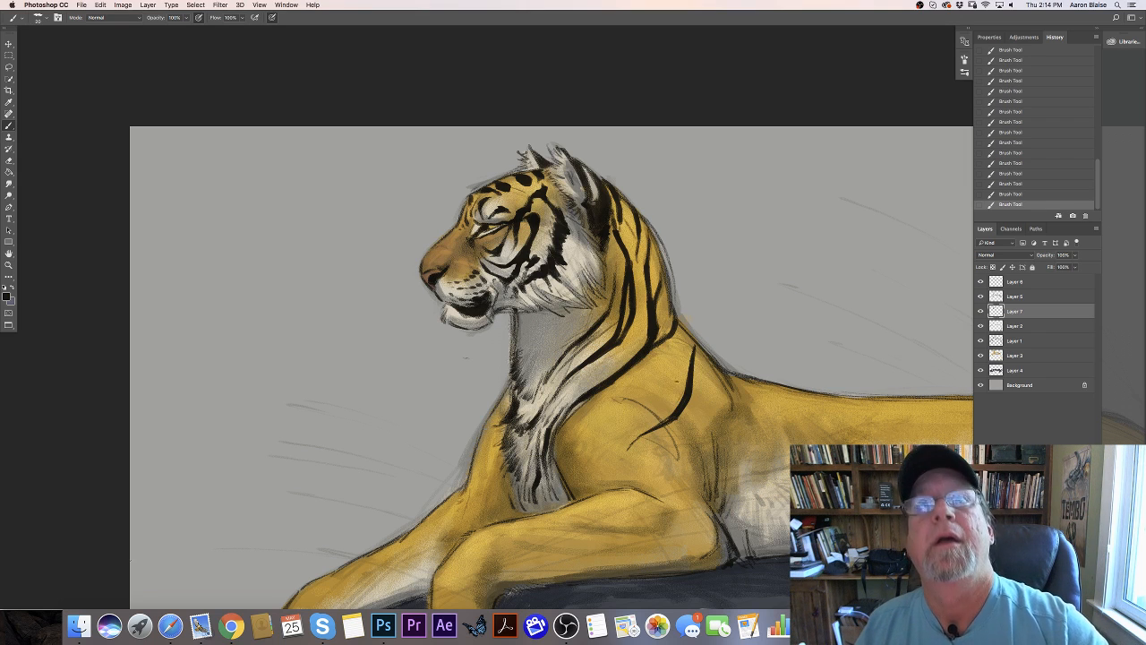
# - Paint a long black stripe curving across the near shoulder to the chest, with a shorter parallel one above it
pyautogui.moveTo(679, 385)
pyautogui.mouseDown()
pyautogui.moveTo(661, 413)
pyautogui.moveTo(591, 435)
pyautogui.moveTo(568, 458)
pyautogui.moveTo(563, 492)
pyautogui.mouseUp()
pyautogui.press(']')
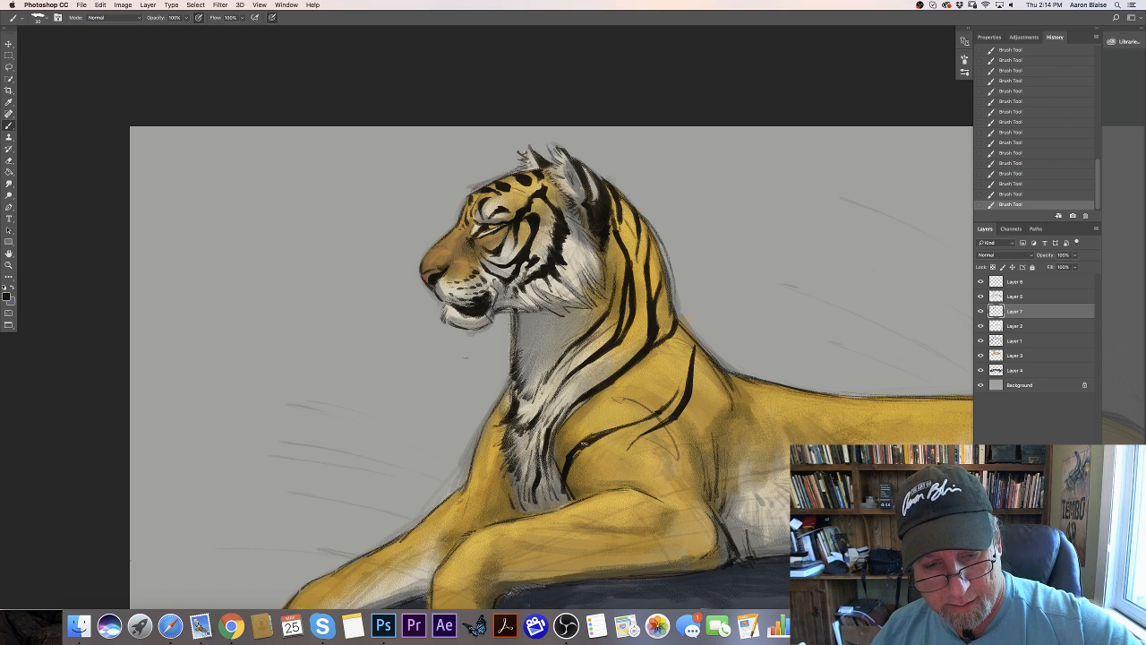
pyautogui.moveTo(608, 431)
pyautogui.mouseDown()
pyautogui.moveTo(567, 463)
pyautogui.moveTo(664, 407)
pyautogui.mouseUp()
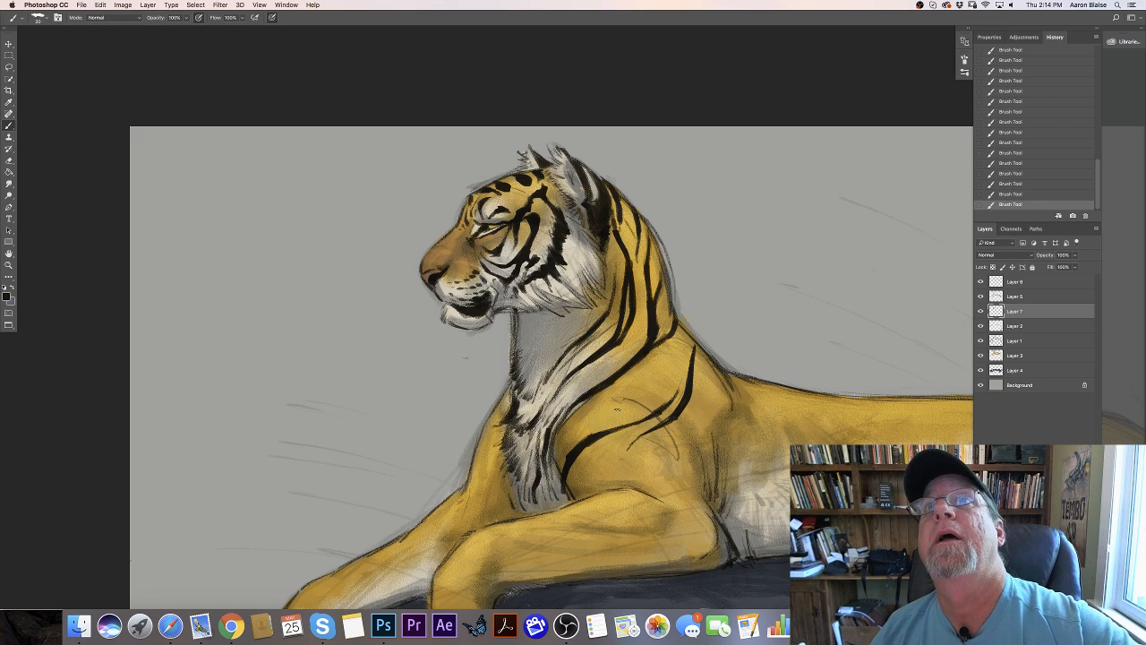
pyautogui.moveTo(588, 421)
pyautogui.mouseDown()
pyautogui.moveTo(621, 412)
pyautogui.moveTo(573, 435)
pyautogui.moveTo(562, 487)
pyautogui.mouseUp()
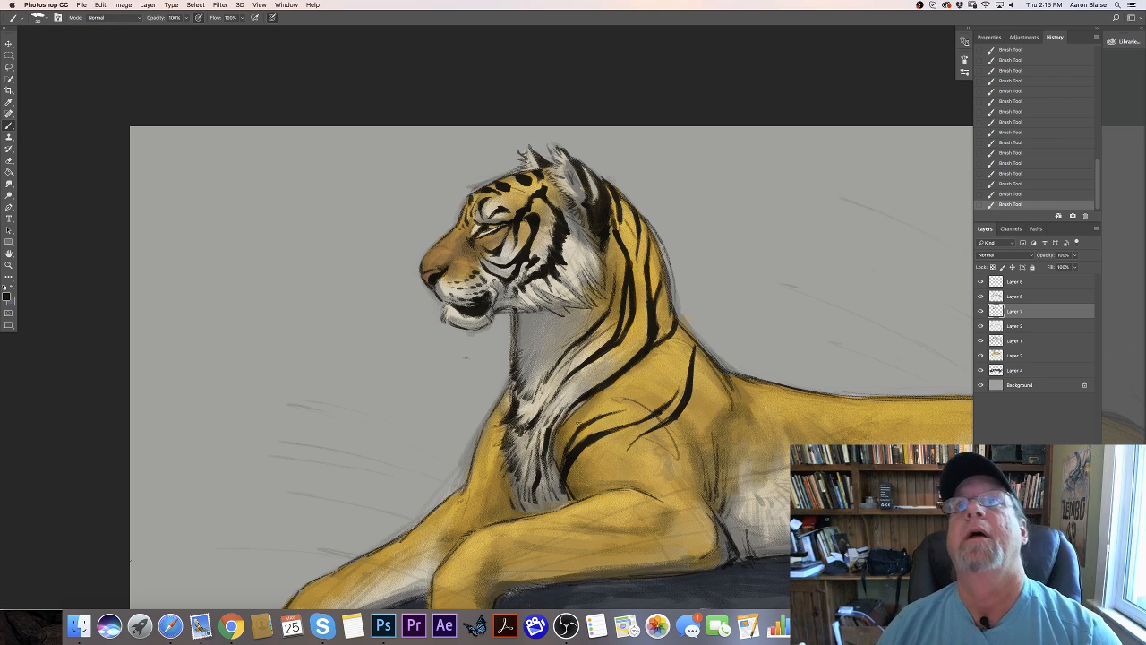
# - With a smaller brush, paint black stripes down the far shoulder and upper foreleg, plus two behind the near shoulder stripe
pyautogui.press('[')
pyautogui.moveTo(503, 400)
pyautogui.mouseDown()
pyautogui.moveTo(494, 444)
pyautogui.moveTo(482, 444)
pyautogui.moveTo(494, 467)
pyautogui.mouseUp()
pyautogui.moveTo(495, 466); pyautogui.dragTo(512, 500)
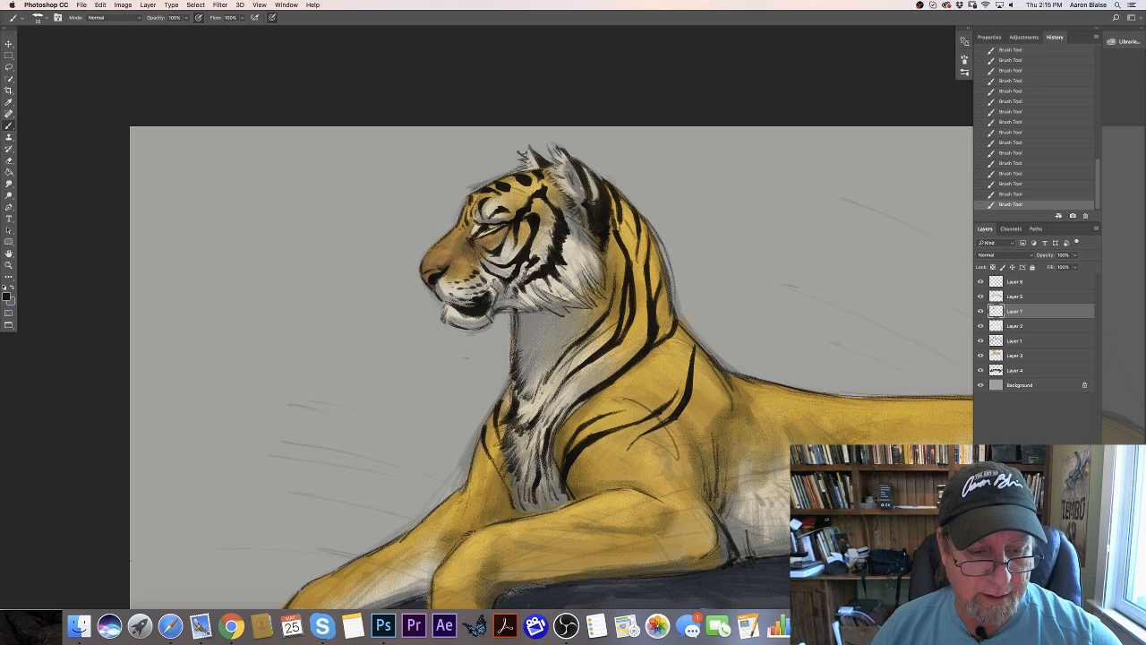
pyautogui.moveTo(489, 420); pyautogui.dragTo(485, 426)
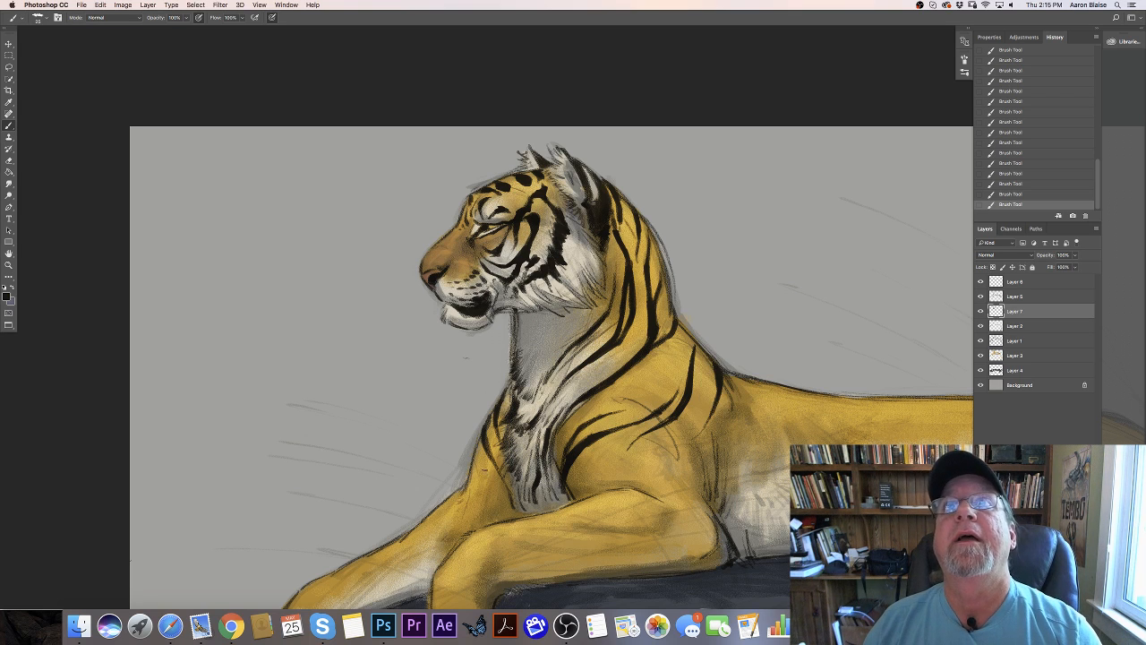
pyautogui.moveTo(473, 469)
pyautogui.mouseDown()
pyautogui.moveTo(470, 496)
pyautogui.moveTo(489, 519)
pyautogui.mouseUp()
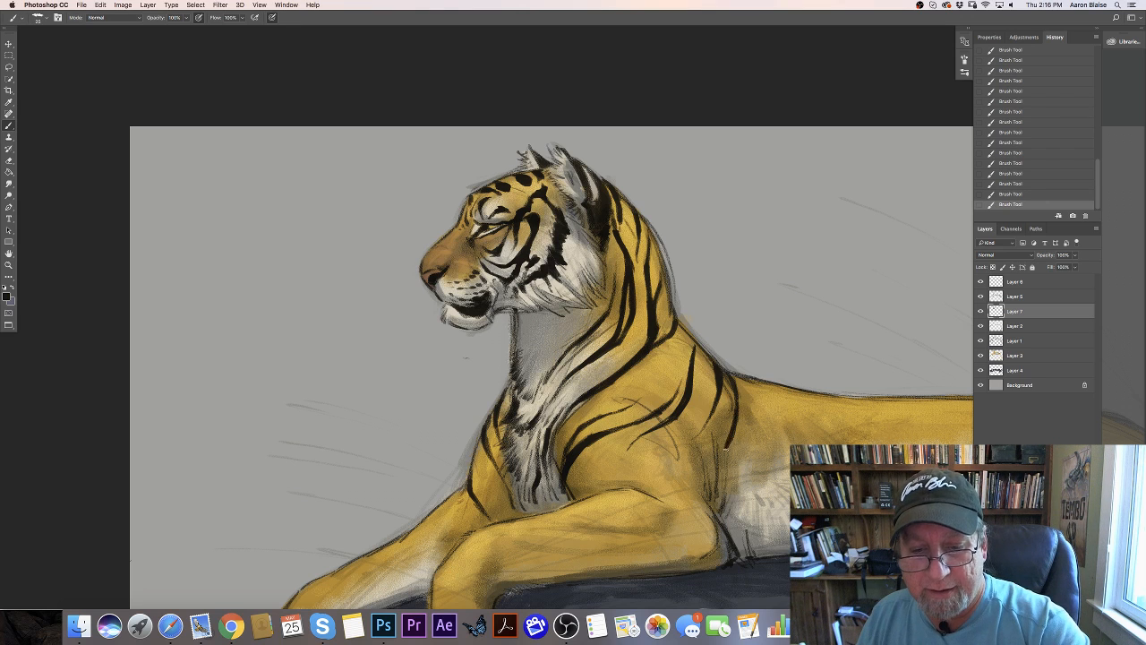
# - Lengthen the rear shoulder stripe, then paint a jagged stripe around the near elbow and a forked one beside it on the forearm
pyautogui.moveTo(725, 452)
pyautogui.mouseDown()
pyautogui.moveTo(721, 512)
pyautogui.moveTo(697, 496)
pyautogui.moveTo(680, 502)
pyautogui.moveTo(666, 571)
pyautogui.mouseUp()
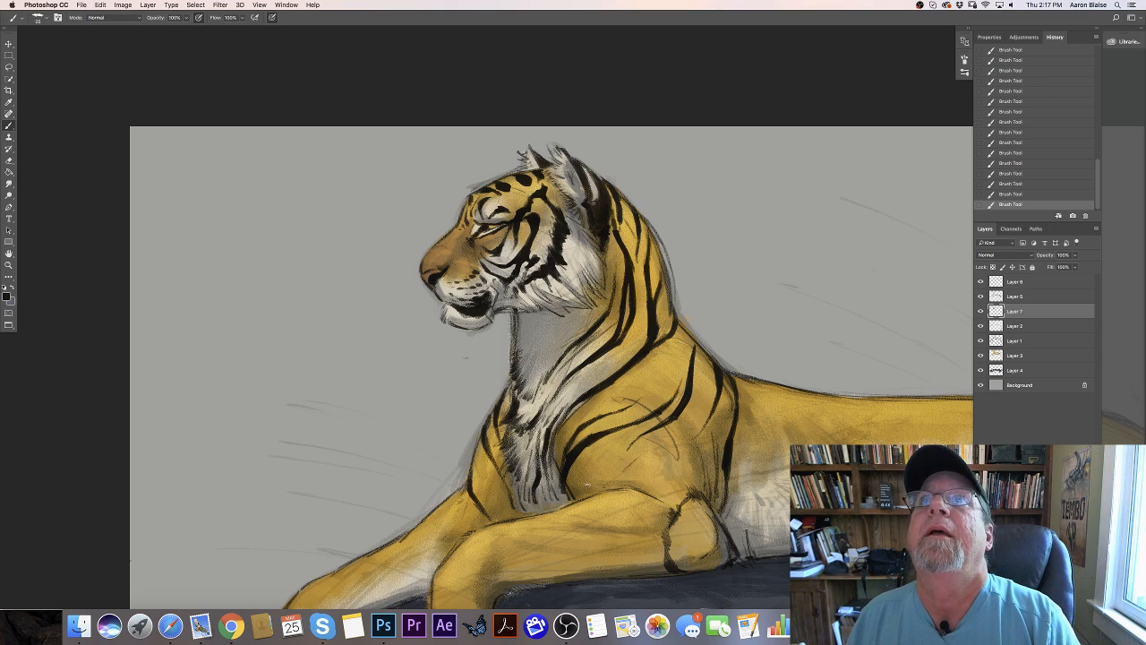
pyautogui.moveTo(608, 499)
pyautogui.mouseDown()
pyautogui.moveTo(633, 539)
pyautogui.moveTo(639, 529)
pyautogui.moveTo(644, 555)
pyautogui.mouseUp()
pyautogui.moveTo(624, 517); pyautogui.dragTo(631, 576)
pyautogui.moveTo(641, 557); pyautogui.dragTo(634, 574)
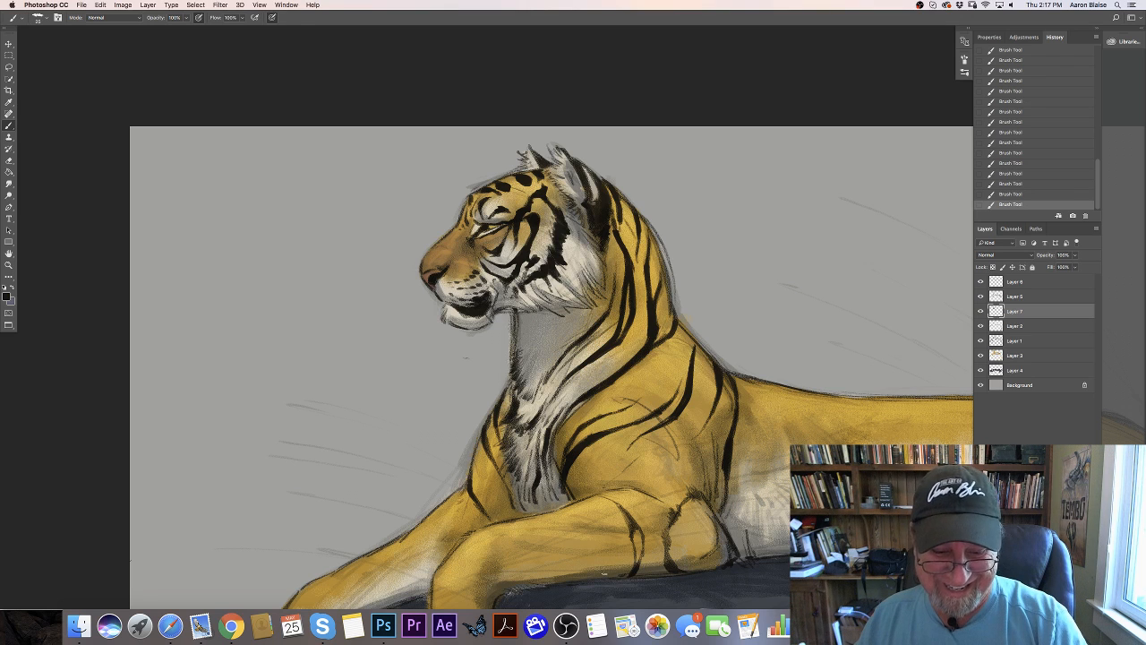
# - Paint a paired black stripe across the middle of the near forearm and a forked one closer to the wrist
pyautogui.moveTo(598, 563); pyautogui.dragTo(601, 568)
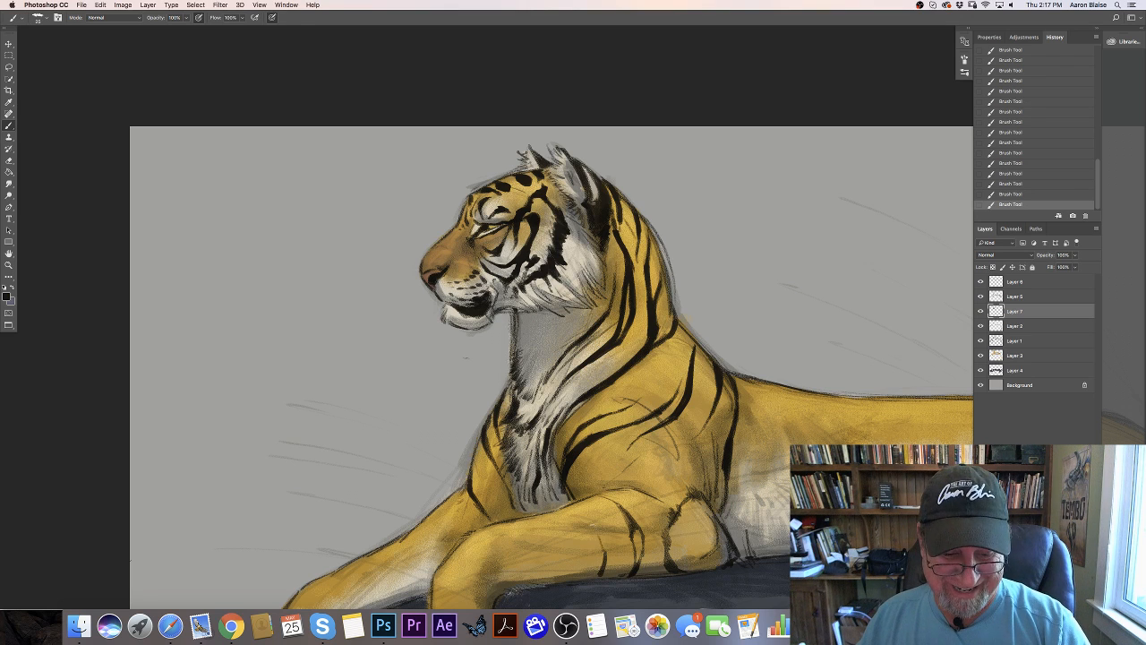
pyautogui.moveTo(593, 525)
pyautogui.mouseDown()
pyautogui.moveTo(593, 576)
pyautogui.moveTo(597, 569)
pyautogui.mouseUp()
pyautogui.moveTo(592, 535); pyautogui.dragTo(596, 563)
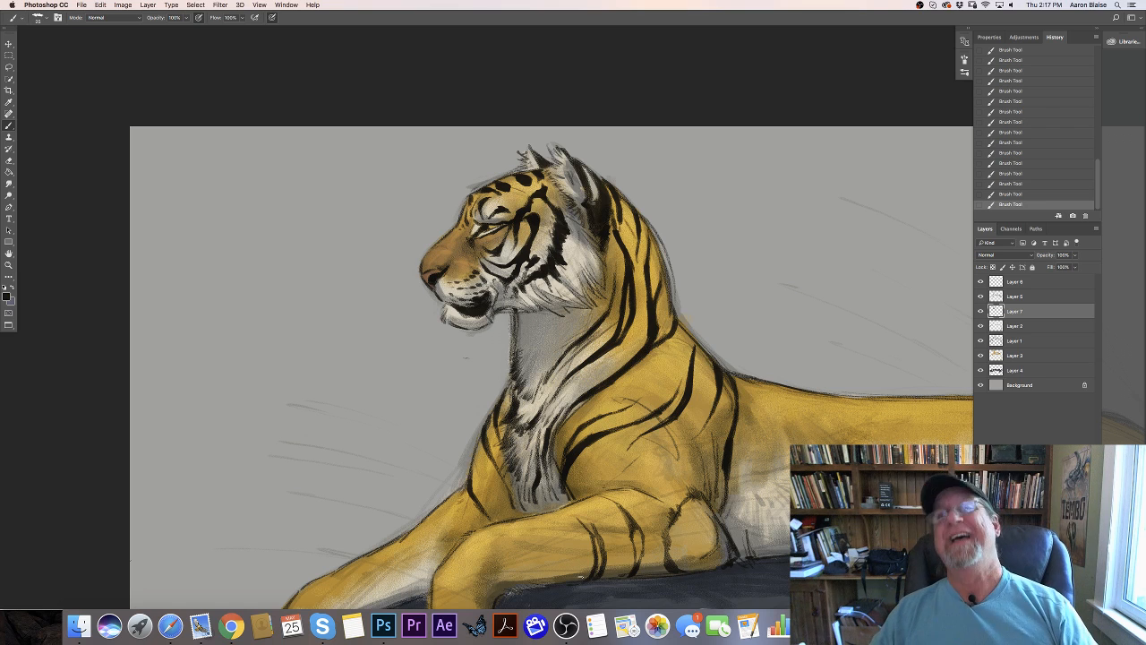
pyautogui.moveTo(528, 519); pyautogui.dragTo(550, 552)
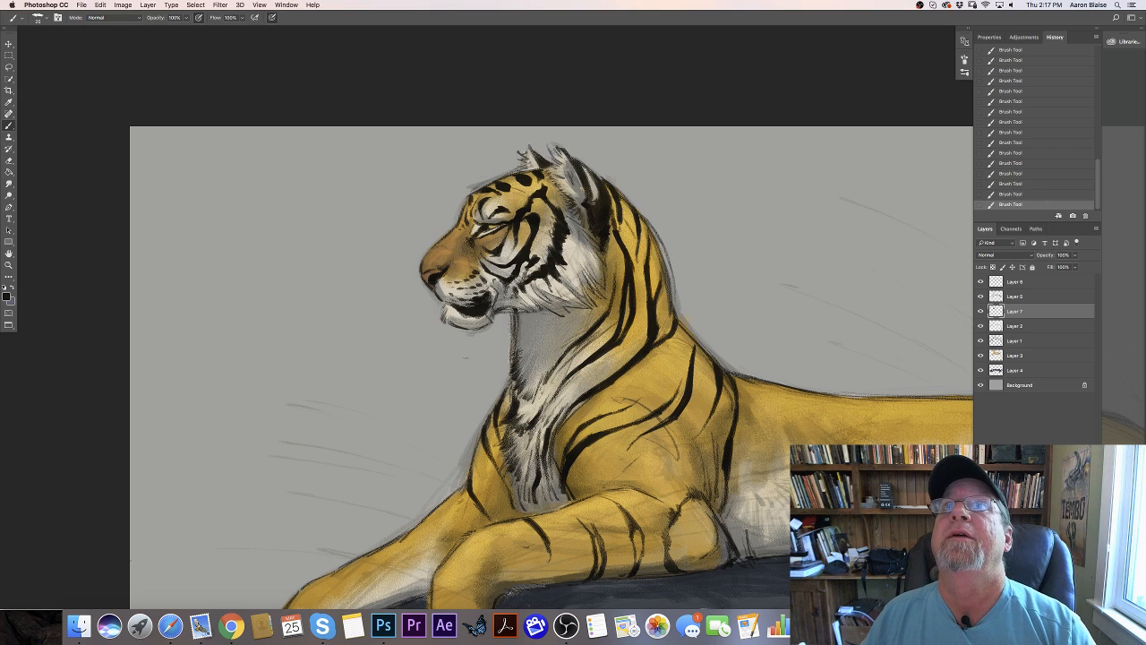
pyautogui.moveTo(532, 540); pyautogui.dragTo(544, 558)
pyautogui.moveTo(539, 583)
pyautogui.mouseDown()
pyautogui.moveTo(542, 555)
pyautogui.moveTo(535, 583)
pyautogui.mouseUp()
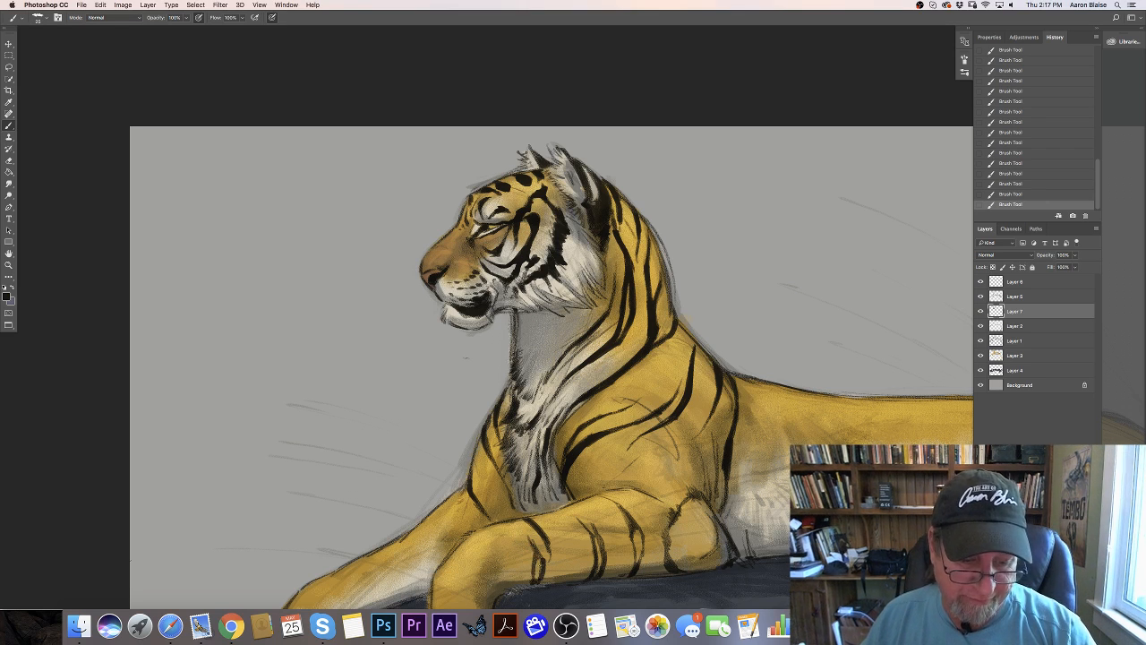
# - Add short black stripes over the bend of the near wrist and start the first ones on the far foreleg
pyautogui.moveTo(526, 535)
pyautogui.mouseDown()
pyautogui.moveTo(534, 546)
pyautogui.moveTo(515, 539)
pyautogui.mouseUp()
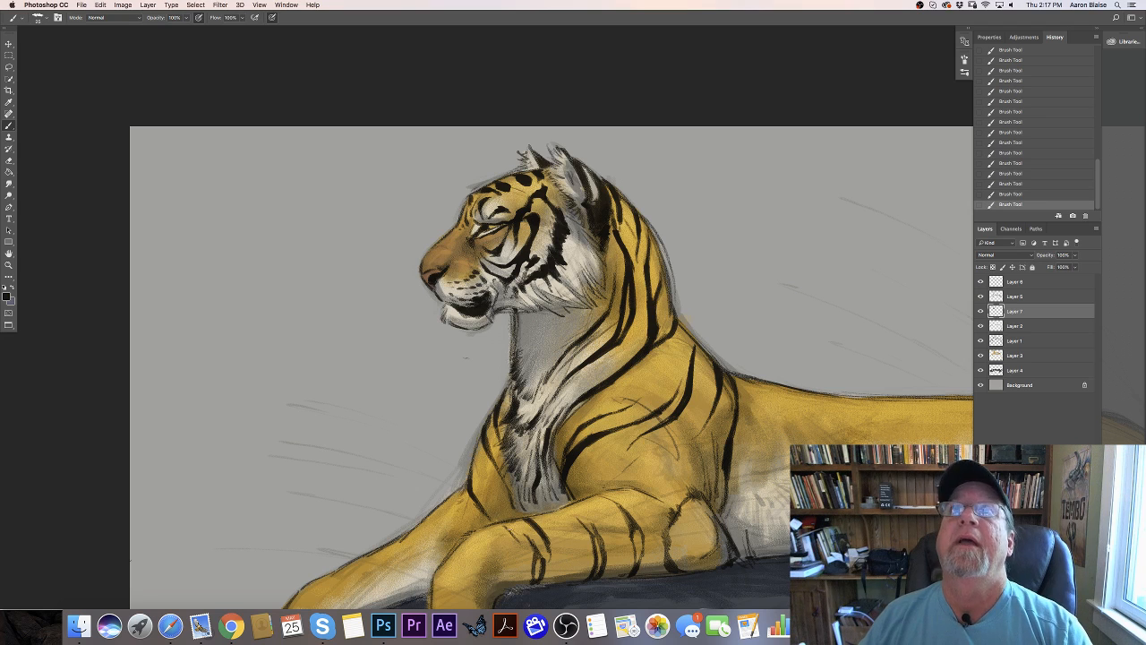
pyautogui.moveTo(502, 526); pyautogui.dragTo(522, 564)
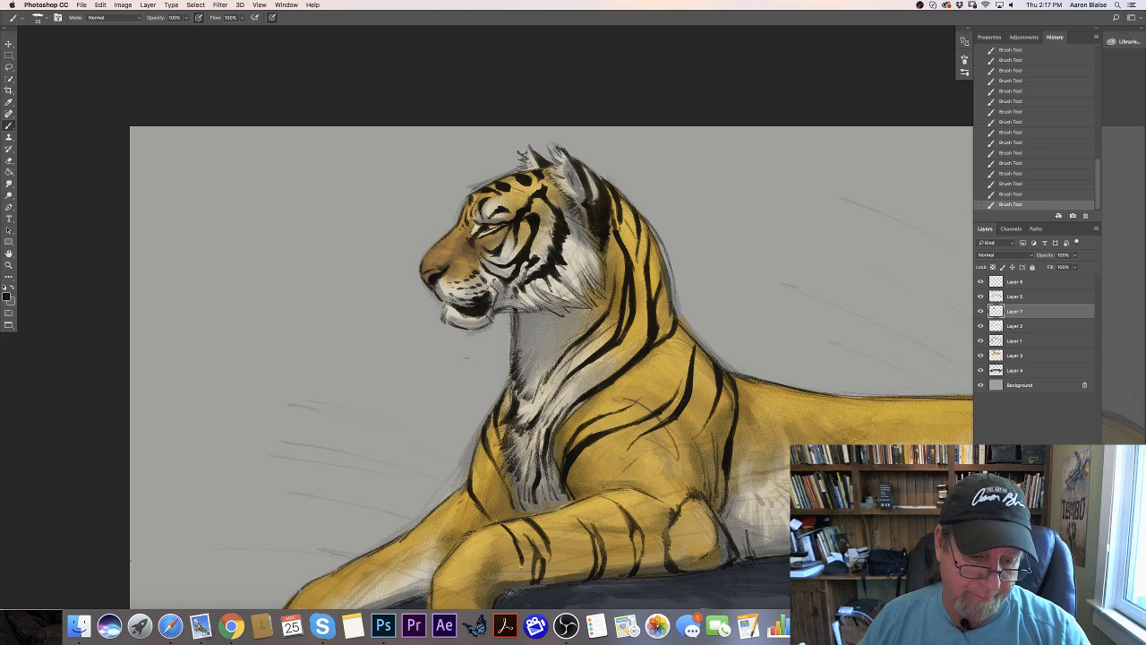
pyautogui.moveTo(502, 525)
pyautogui.mouseDown()
pyautogui.moveTo(514, 545)
pyautogui.moveTo(483, 541)
pyautogui.moveTo(503, 569)
pyautogui.moveTo(469, 540)
pyautogui.moveTo(471, 570)
pyautogui.mouseUp()
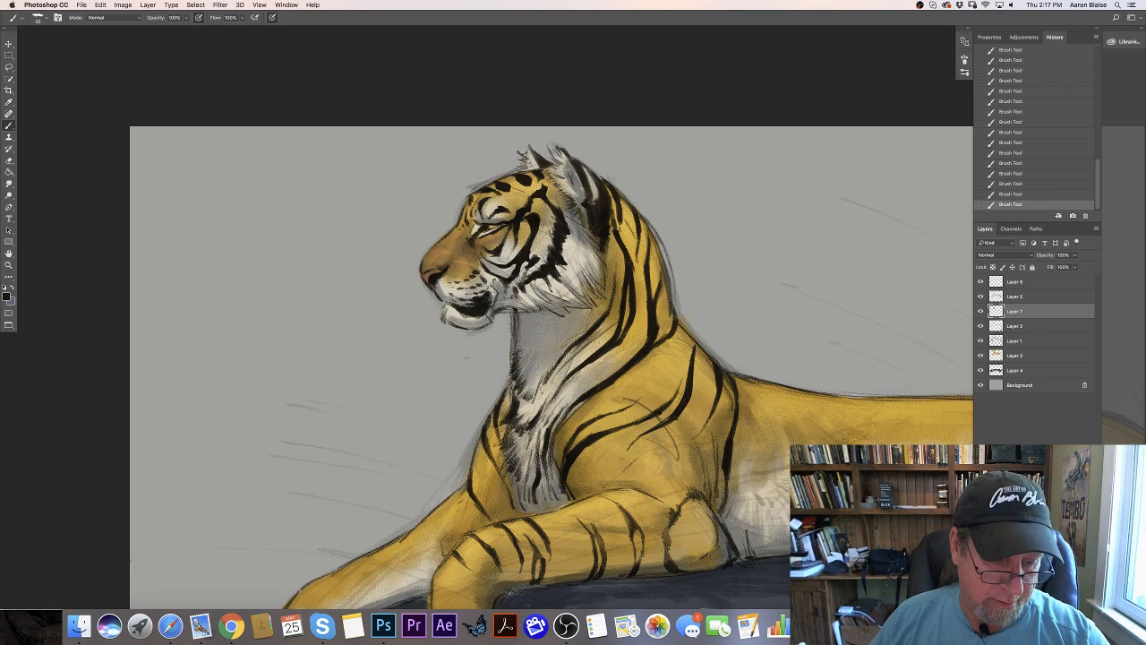
pyautogui.moveTo(443, 558)
pyautogui.mouseDown()
pyautogui.moveTo(428, 529)
pyautogui.moveTo(442, 561)
pyautogui.mouseUp()
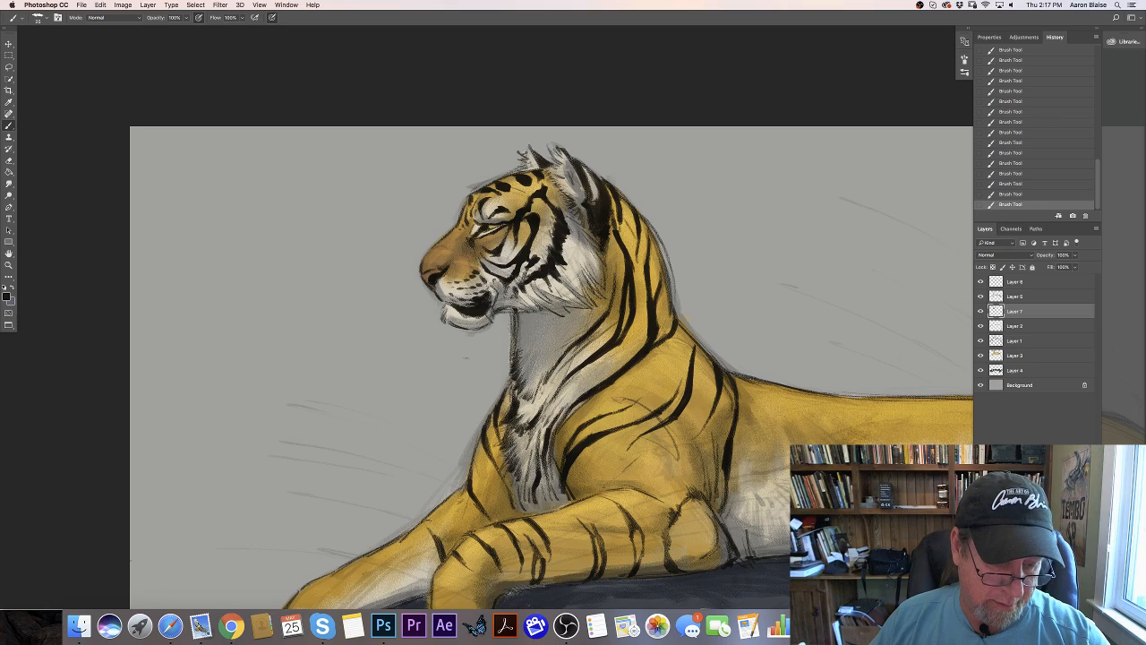
pyautogui.scroll(-5, 238, 307)
pyautogui.hscroll(-2, 238, 307)
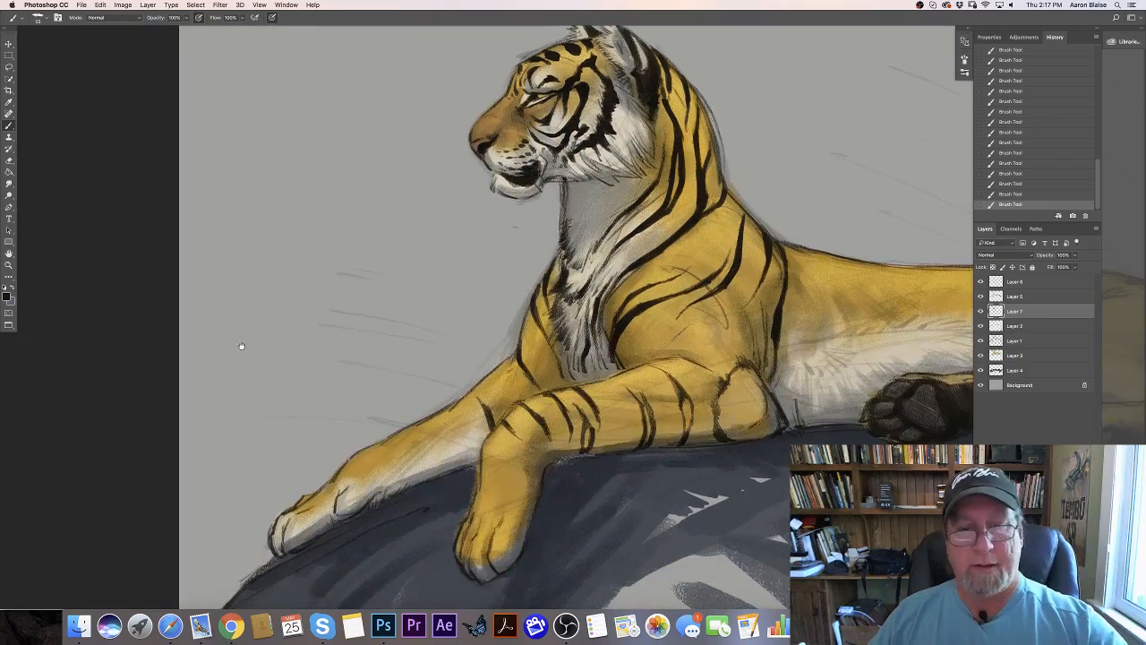
# - Paint black stripes across the far foreleg's forearm, adding short marks over its wrist and paw
pyautogui.moveTo(475, 462)
pyautogui.mouseDown()
pyautogui.moveTo(460, 414)
pyautogui.moveTo(471, 464)
pyautogui.moveTo(445, 467)
pyautogui.moveTo(435, 439)
pyautogui.moveTo(444, 472)
pyautogui.moveTo(438, 450)
pyautogui.mouseUp()
pyautogui.moveTo(420, 422); pyautogui.dragTo(437, 437)
pyautogui.moveTo(415, 482); pyautogui.dragTo(411, 456)
pyautogui.moveTo(414, 456); pyautogui.dragTo(399, 442)
pyautogui.moveTo(425, 482); pyautogui.dragTo(408, 457)
pyautogui.moveTo(415, 487); pyautogui.dragTo(406, 475)
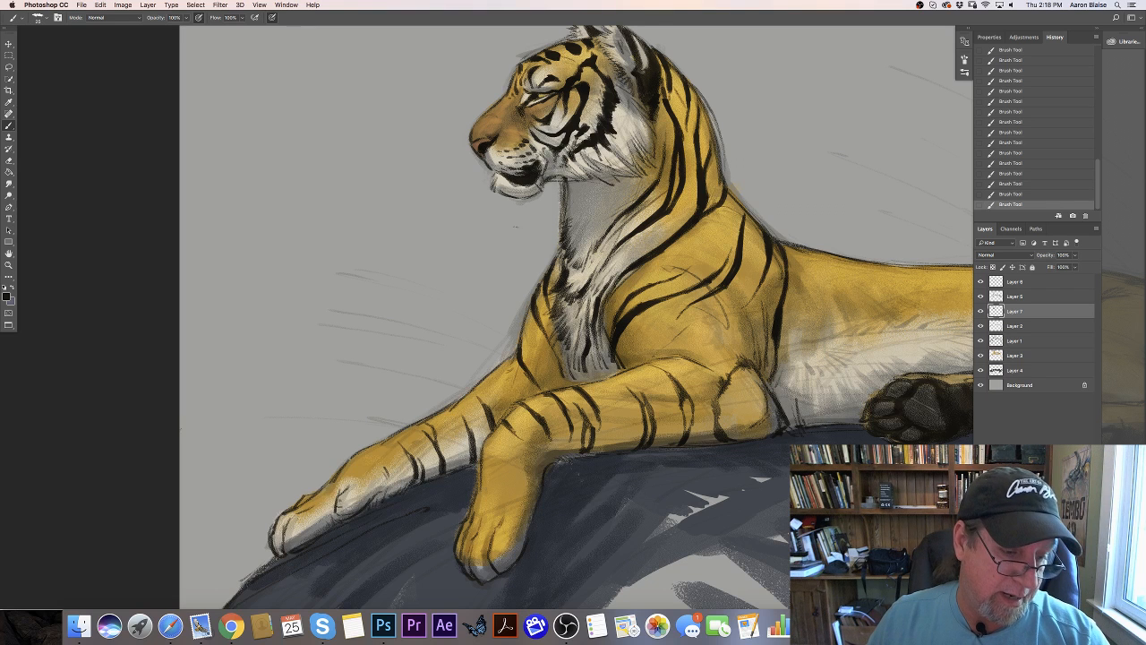
pyautogui.moveTo(340, 514)
pyautogui.mouseDown()
pyautogui.moveTo(337, 502)
pyautogui.moveTo(275, 540)
pyautogui.mouseUp()
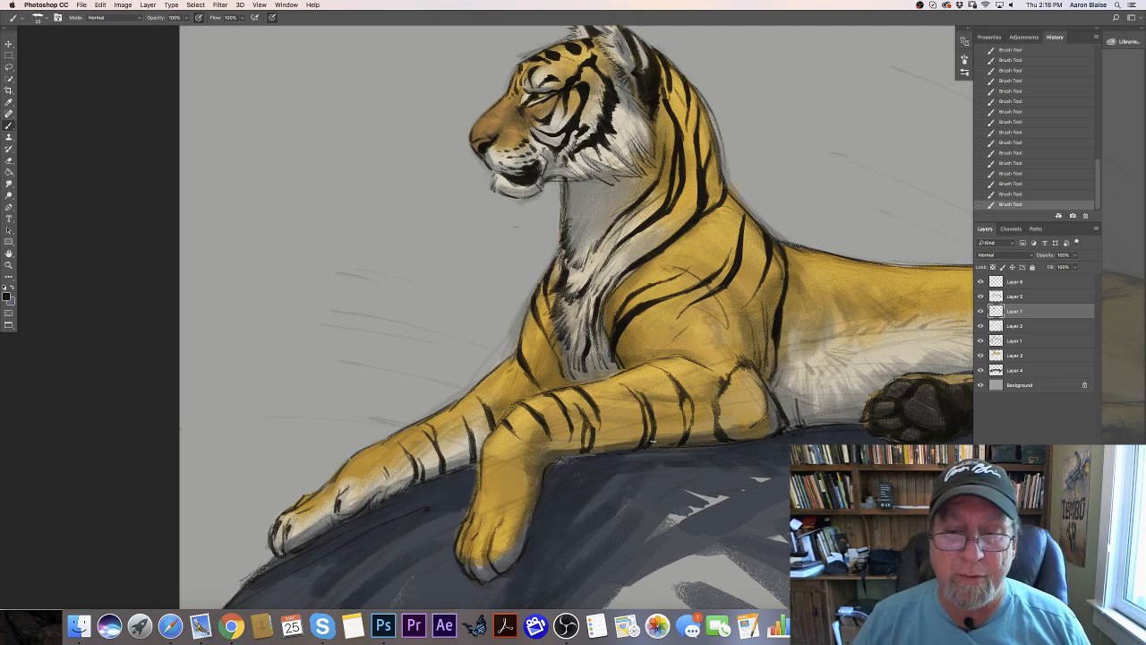
# - Paint a long thin stripe behind the near shoulder, a jagged one down to the belly, and short ones up to the back
pyautogui.moveTo(221, 376); pyautogui.dragTo(71, 407)
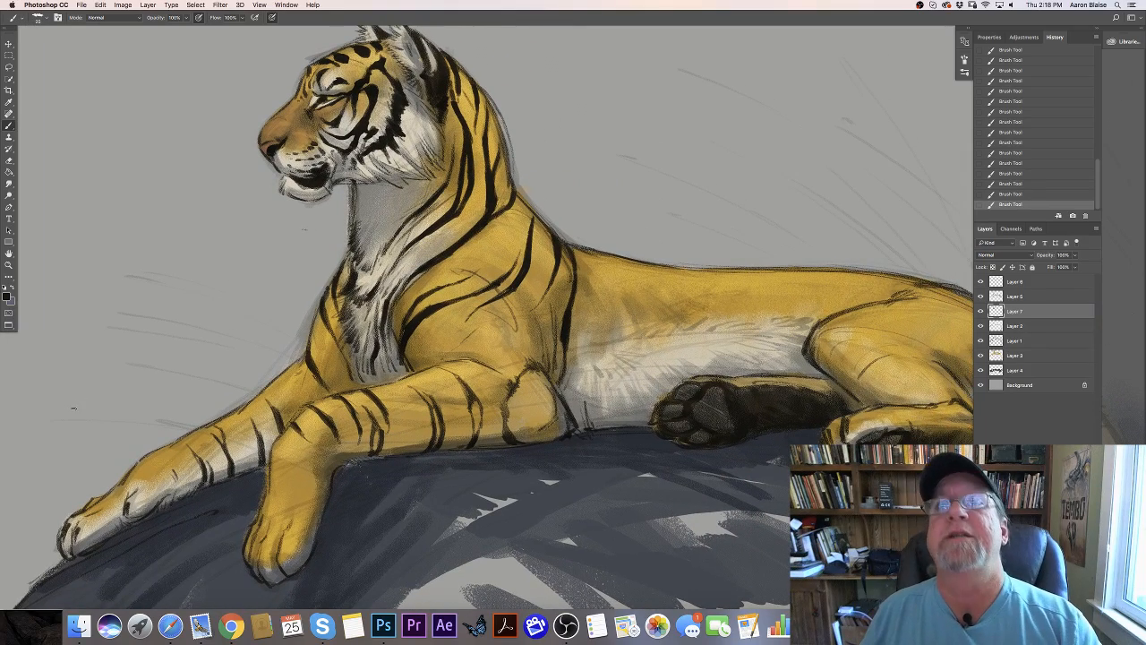
pyautogui.moveTo(582, 250)
pyautogui.mouseDown()
pyautogui.moveTo(595, 285)
pyautogui.moveTo(578, 375)
pyautogui.mouseUp()
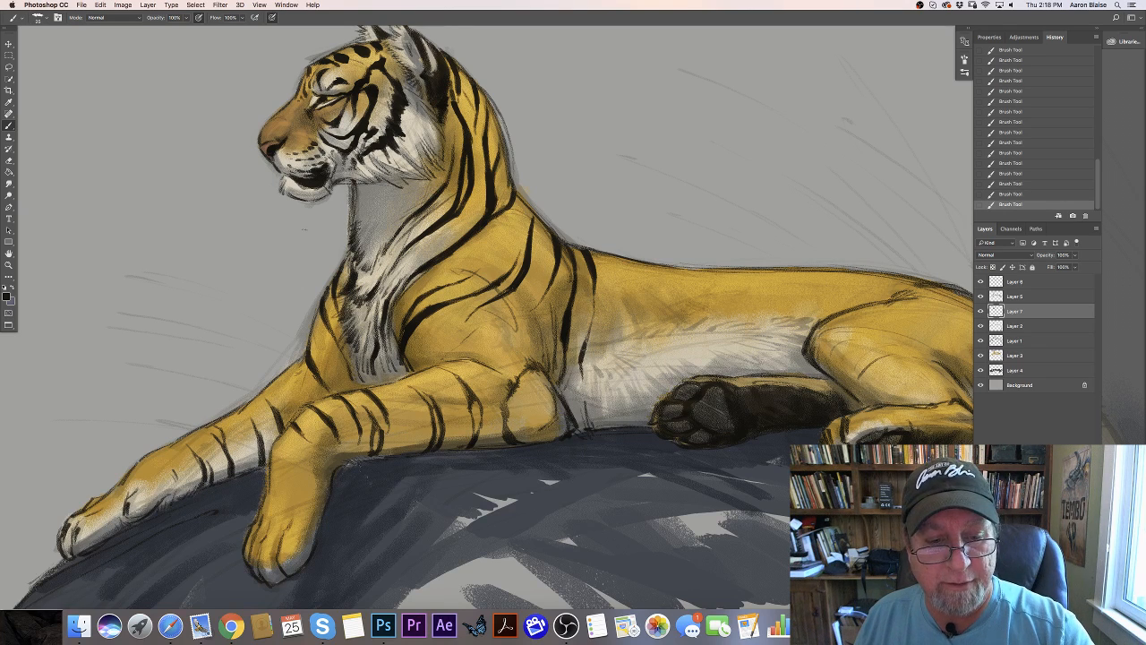
pyautogui.moveTo(592, 324); pyautogui.dragTo(588, 342)
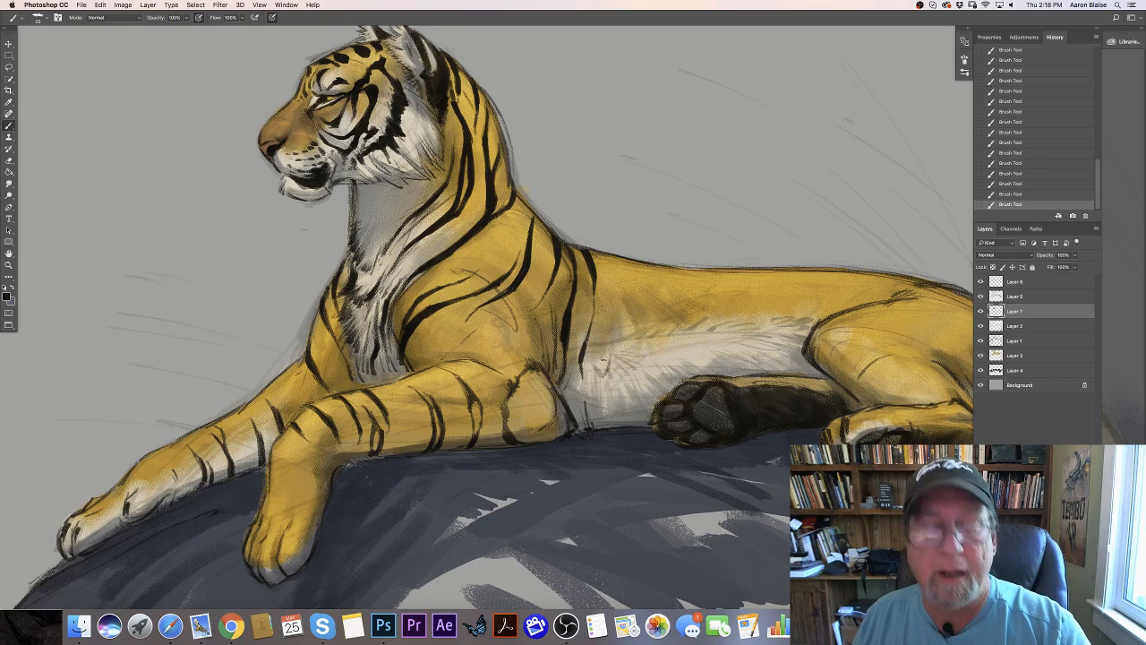
pyautogui.moveTo(605, 367)
pyautogui.mouseDown()
pyautogui.moveTo(607, 428)
pyautogui.moveTo(602, 349)
pyautogui.moveTo(623, 303)
pyautogui.moveTo(604, 368)
pyautogui.mouseUp()
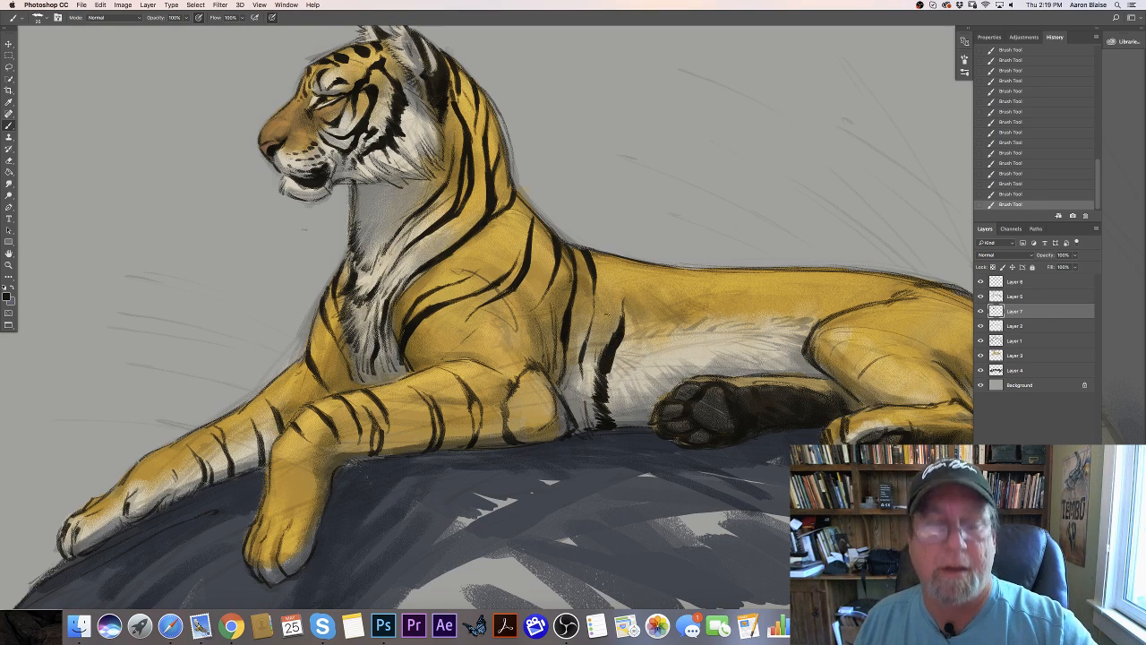
pyautogui.moveTo(607, 320)
pyautogui.mouseDown()
pyautogui.moveTo(614, 293)
pyautogui.moveTo(602, 333)
pyautogui.mouseUp()
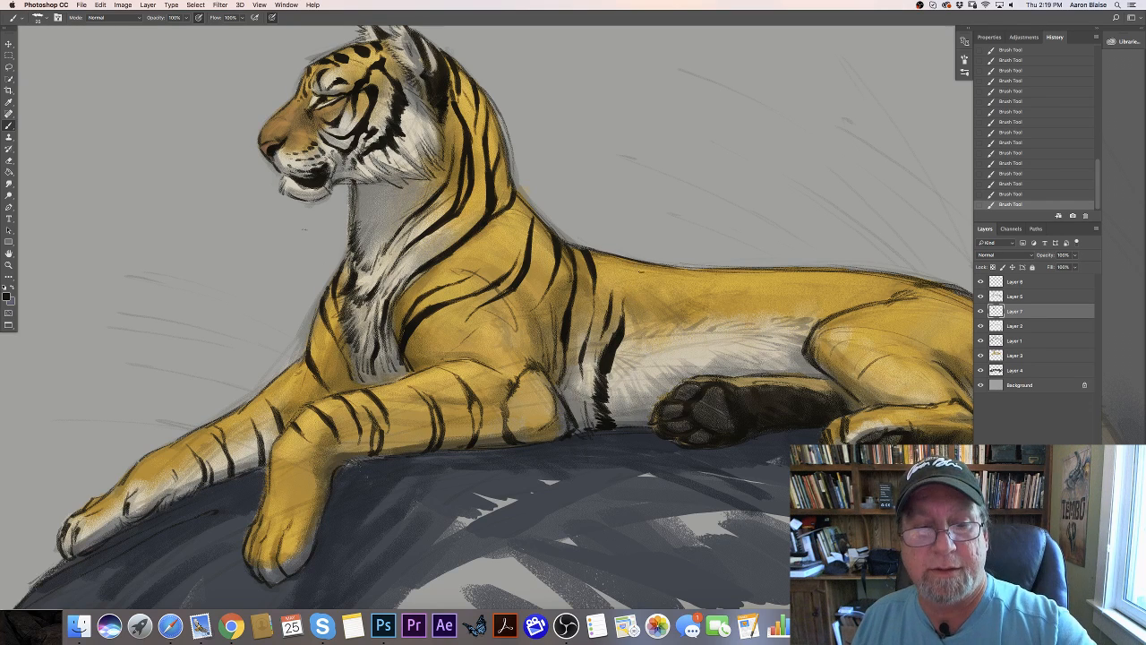
pyautogui.moveTo(636, 264)
pyautogui.mouseDown()
pyautogui.moveTo(603, 288)
pyautogui.moveTo(612, 256)
pyautogui.mouseUp()
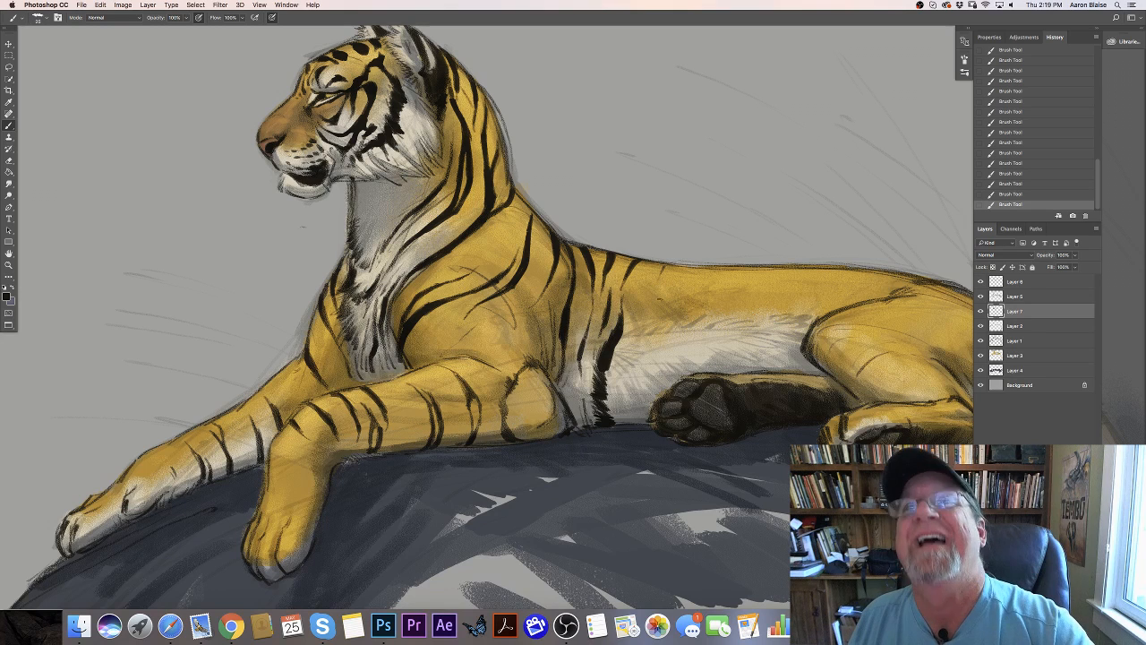
# - Paint a tapering black stripe down the middle of the flank and feather its lower end into the white belly fur
pyautogui.moveTo(659, 271)
pyautogui.mouseDown()
pyautogui.moveTo(634, 367)
pyautogui.moveTo(651, 306)
pyautogui.moveTo(637, 356)
pyautogui.mouseUp()
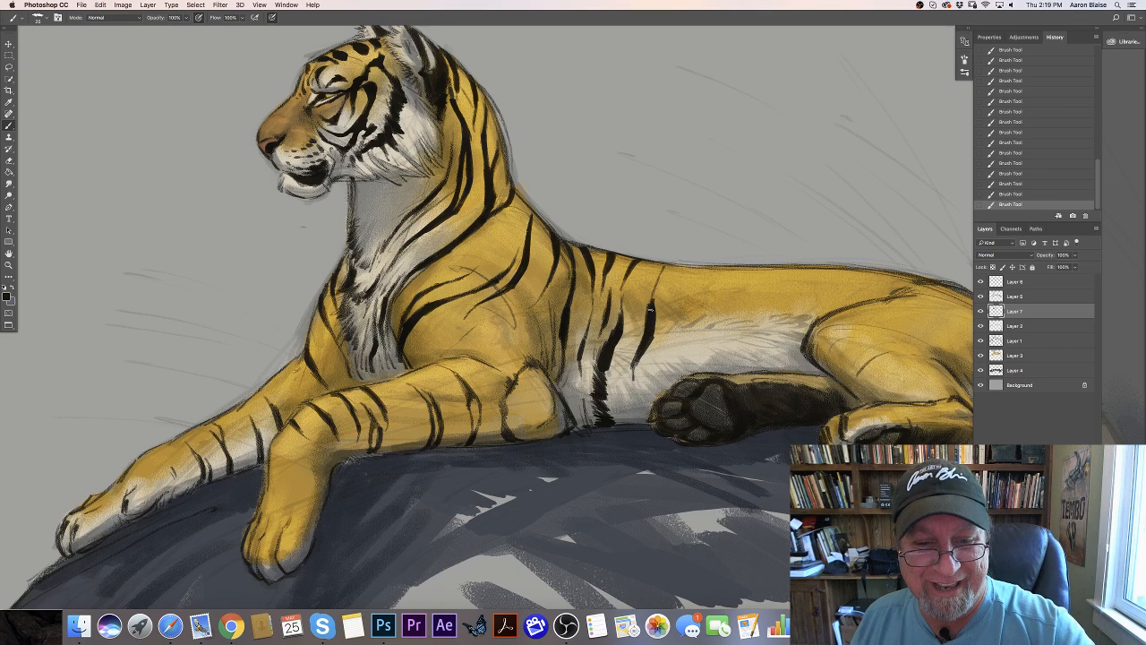
pyautogui.moveTo(651, 309); pyautogui.dragTo(653, 287)
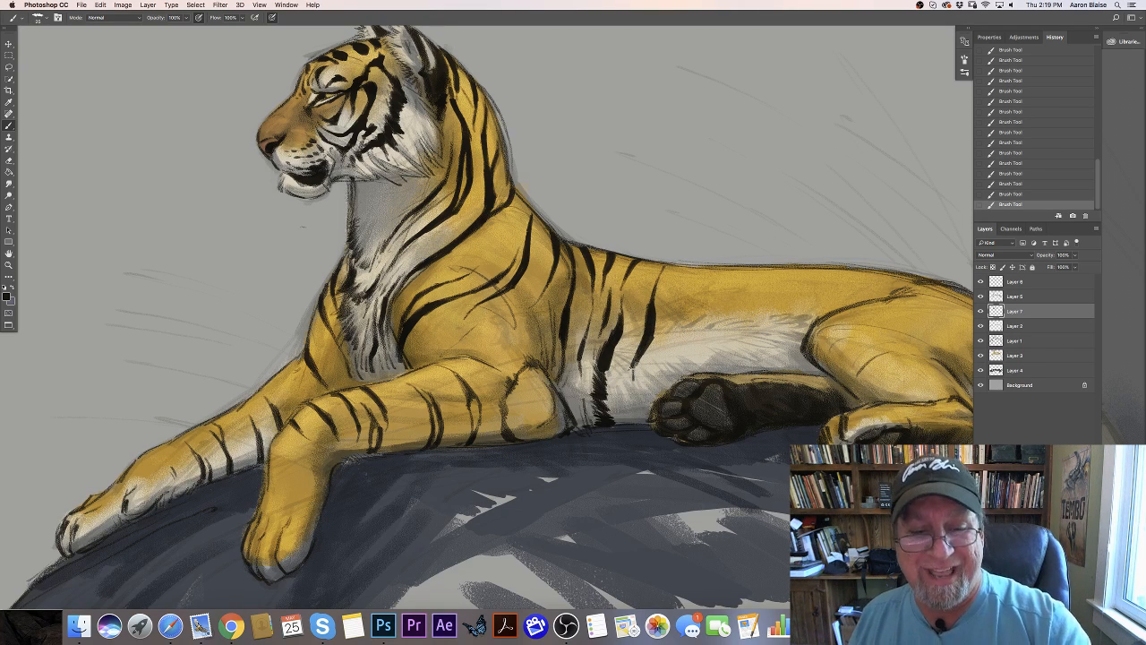
pyautogui.moveTo(639, 374); pyautogui.dragTo(625, 391)
pyautogui.moveTo(643, 349); pyautogui.dragTo(630, 381)
pyautogui.moveTo(648, 340); pyautogui.dragTo(642, 351)
pyautogui.moveTo(645, 344); pyautogui.dragTo(638, 357)
pyautogui.moveTo(642, 350); pyautogui.dragTo(634, 361)
pyautogui.moveTo(638, 354); pyautogui.dragTo(632, 364)
pyautogui.moveTo(636, 358); pyautogui.dragTo(630, 369)
pyautogui.moveTo(633, 363); pyautogui.dragTo(626, 374)
pyautogui.moveTo(631, 367); pyautogui.dragTo(626, 377)
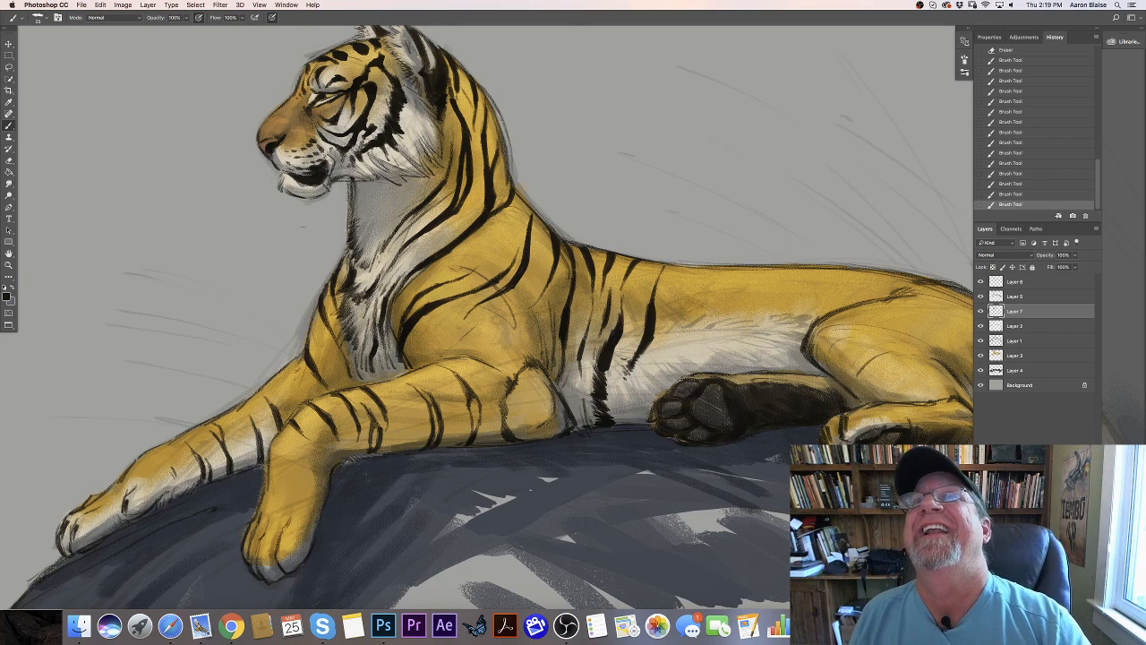
# - Paint a zigzag stripe from the back down the flank, ending in ragged fur strokes on the belly in front of the hind paw
pyautogui.moveTo(684, 306); pyautogui.dragTo(661, 357)
pyautogui.moveTo(675, 342)
pyautogui.mouseDown()
pyautogui.moveTo(655, 364)
pyautogui.moveTo(660, 354)
pyautogui.mouseUp()
pyautogui.moveTo(683, 340)
pyautogui.mouseDown()
pyautogui.moveTo(657, 361)
pyautogui.moveTo(660, 352)
pyautogui.moveTo(619, 427)
pyautogui.mouseUp()
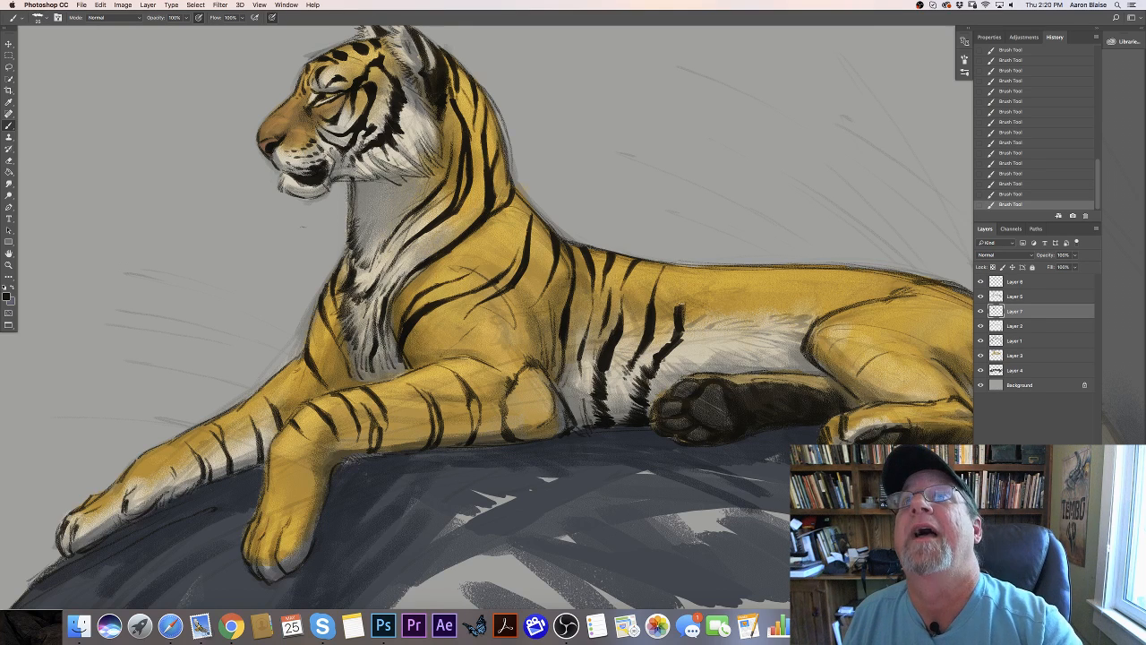
pyautogui.moveTo(678, 309); pyautogui.dragTo(704, 267)
pyautogui.moveTo(691, 301)
pyautogui.mouseDown()
pyautogui.moveTo(704, 277)
pyautogui.moveTo(675, 306)
pyautogui.mouseUp()
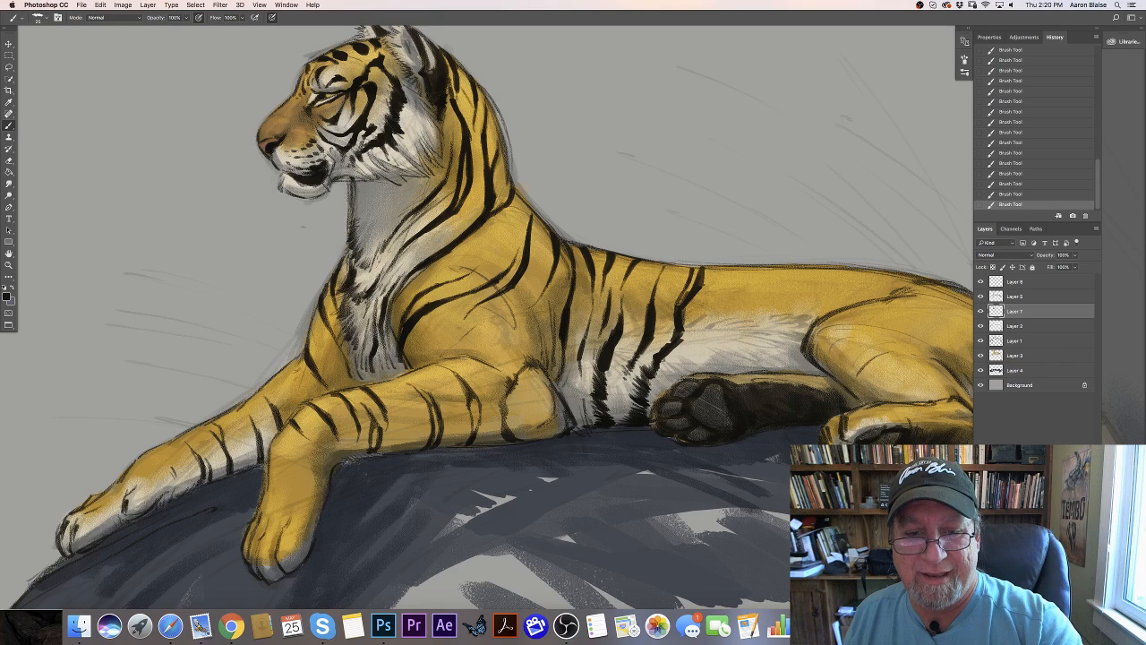
pyautogui.moveTo(674, 346); pyautogui.dragTo(670, 333)
pyautogui.moveTo(689, 285); pyautogui.dragTo(677, 304)
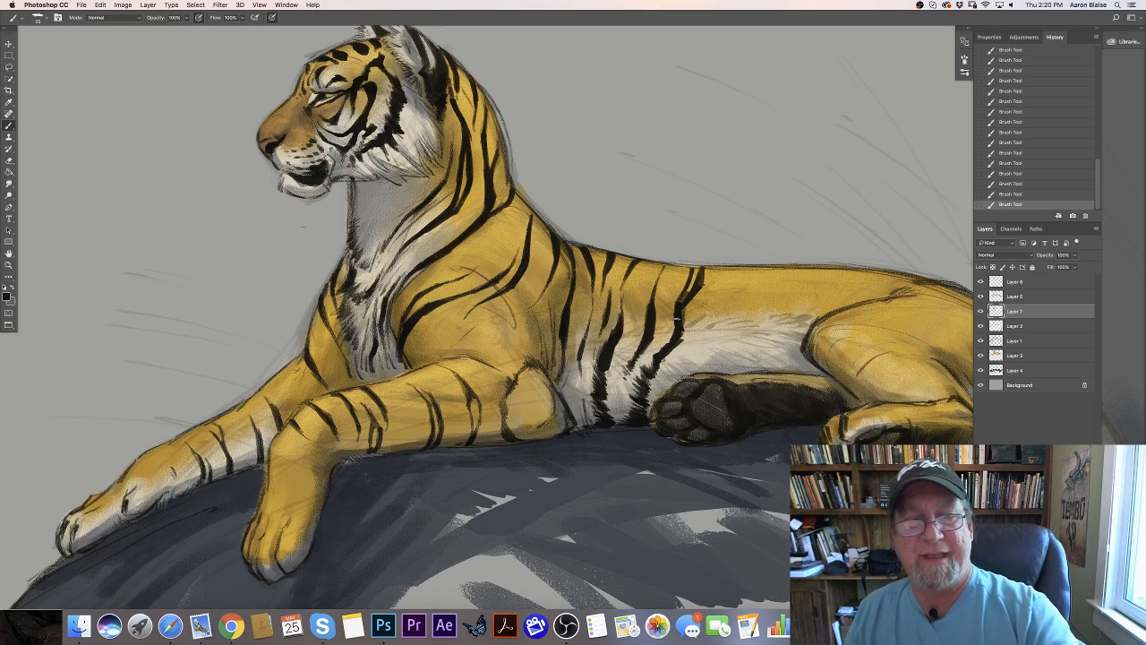
# - Paint a split black stripe down from the mid-back and a feathered one across the white belly above the upturned hind paw
pyautogui.moveTo(214, 372); pyautogui.dragTo(107, 304)
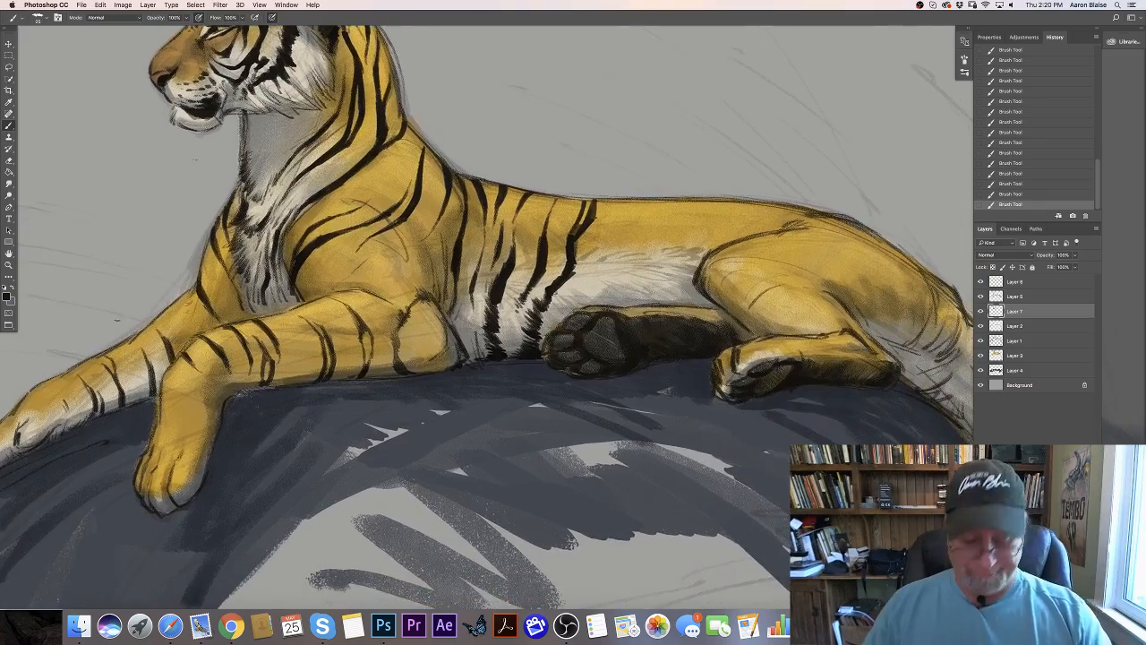
pyautogui.press('super+minus')
pyautogui.press('super+minus')
pyautogui.press('super+equal')
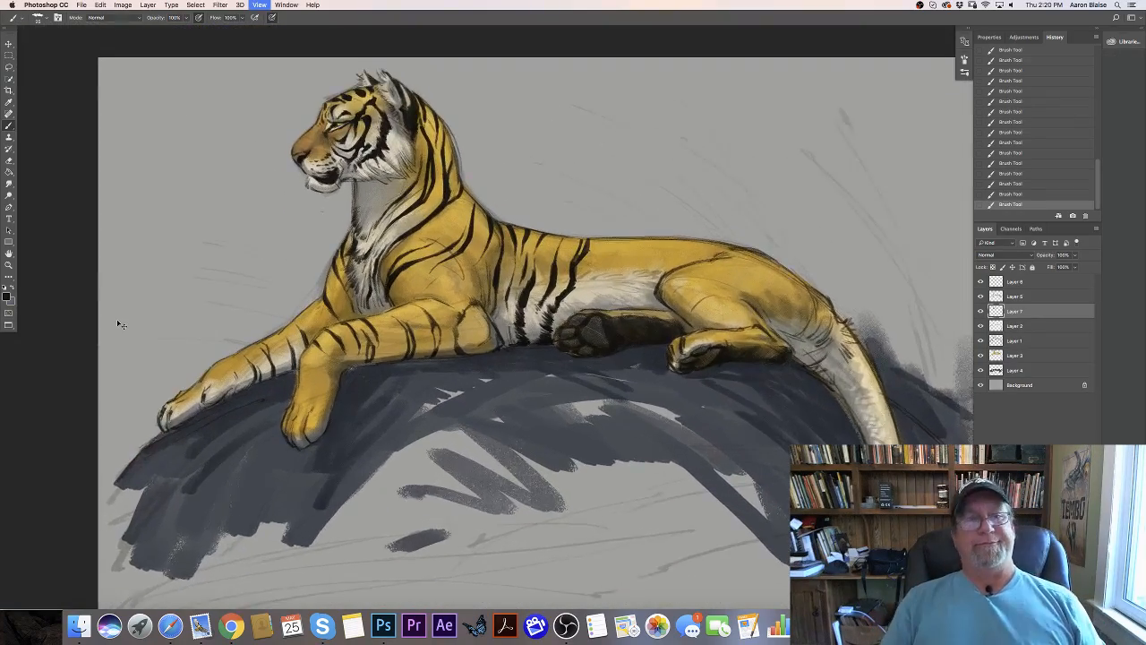
pyautogui.press('super+equal')
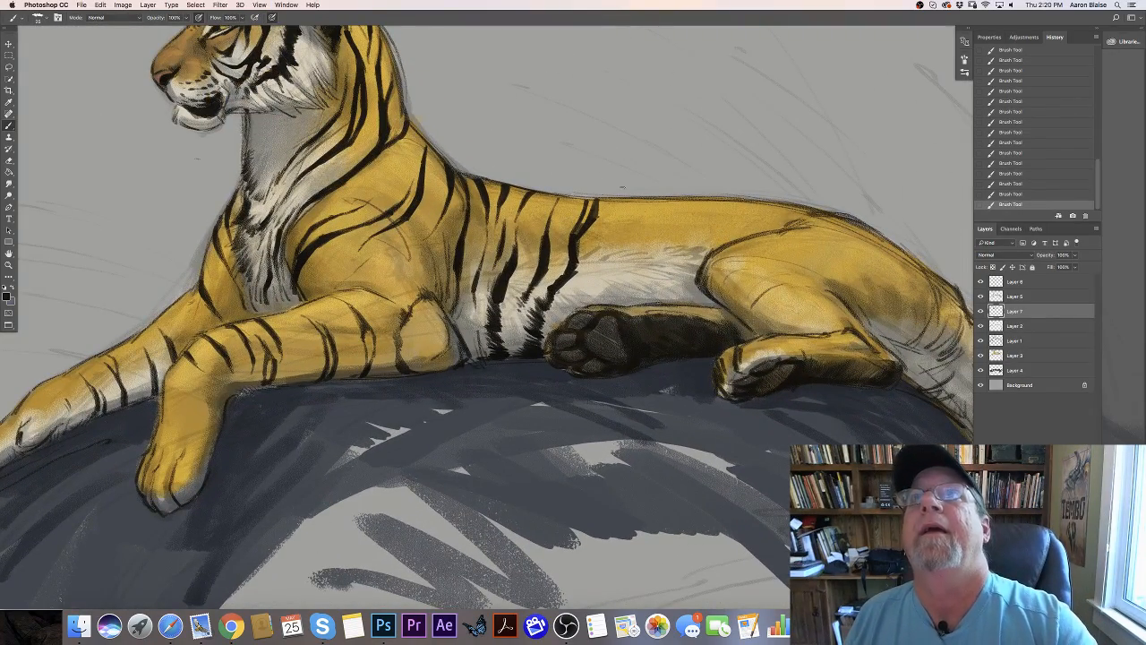
pyautogui.moveTo(630, 200)
pyautogui.mouseDown()
pyautogui.moveTo(632, 215)
pyautogui.moveTo(645, 209)
pyautogui.moveTo(590, 266)
pyautogui.mouseUp()
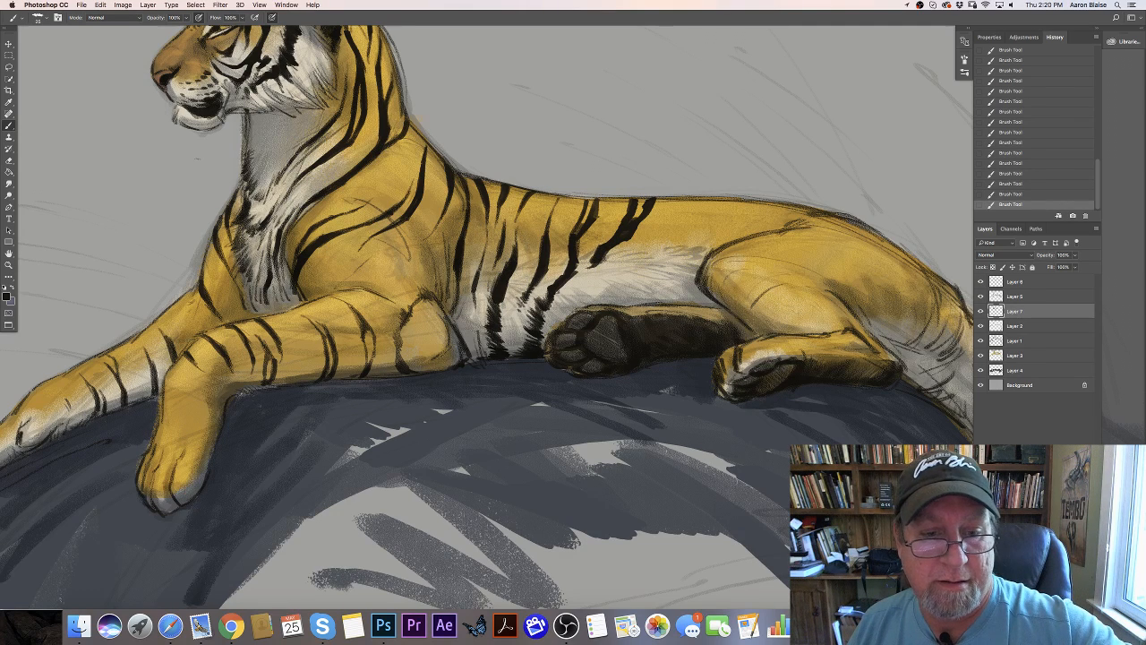
pyautogui.moveTo(655, 243)
pyautogui.mouseDown()
pyautogui.moveTo(637, 250)
pyautogui.moveTo(659, 234)
pyautogui.moveTo(562, 314)
pyautogui.mouseUp()
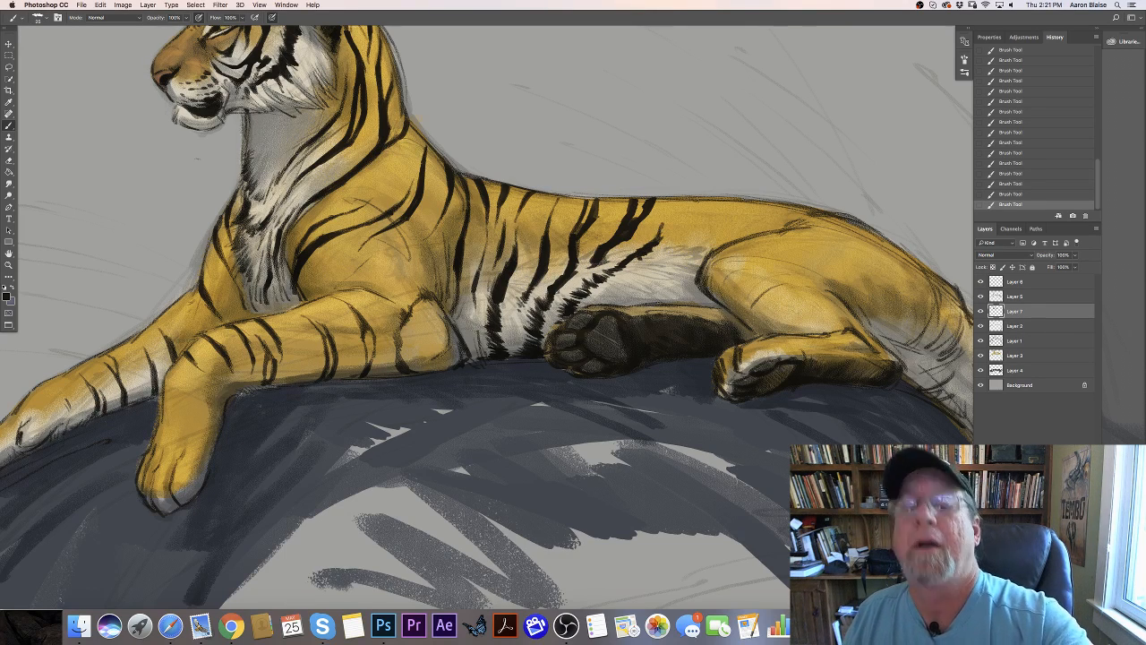
# - Paint a series of slanted, partly forked black stripes along the lower back toward the haunch
pyautogui.moveTo(695, 203)
pyautogui.mouseDown()
pyautogui.moveTo(707, 199)
pyautogui.moveTo(664, 244)
pyautogui.moveTo(683, 224)
pyautogui.mouseUp()
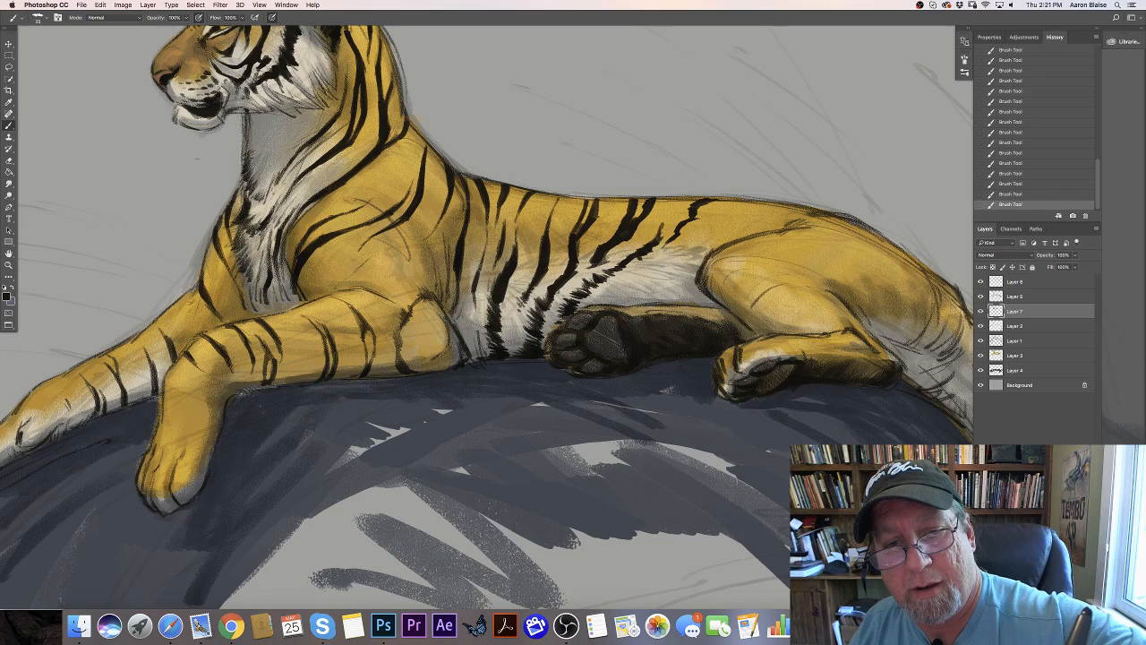
pyautogui.moveTo(741, 198); pyautogui.dragTo(676, 239)
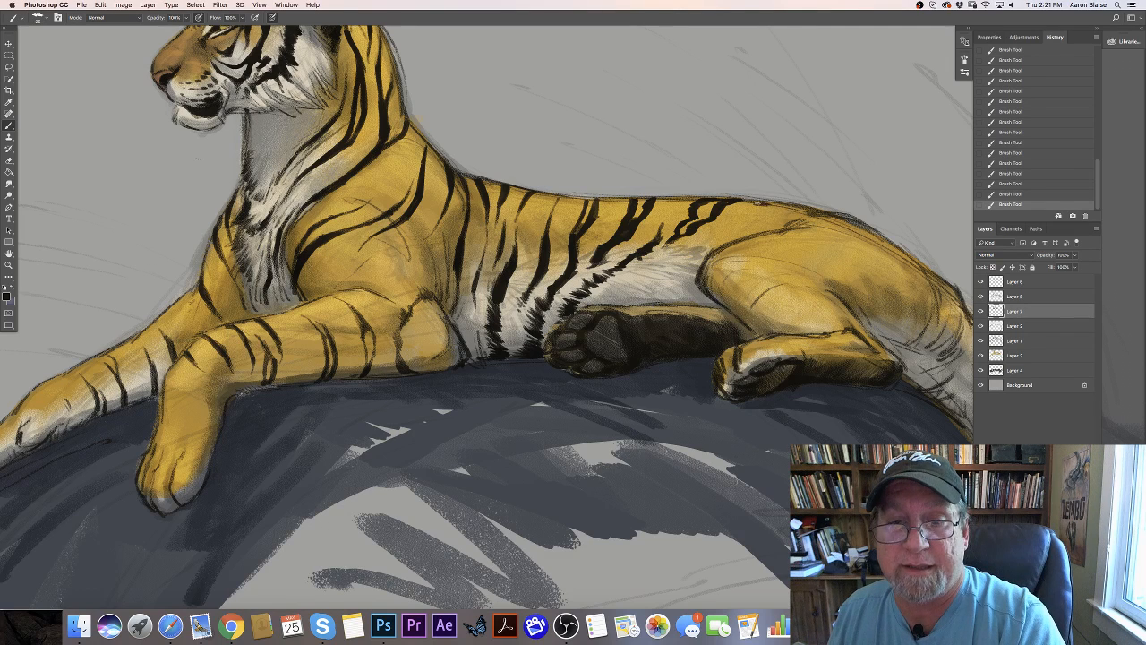
pyautogui.moveTo(744, 213); pyautogui.dragTo(770, 206)
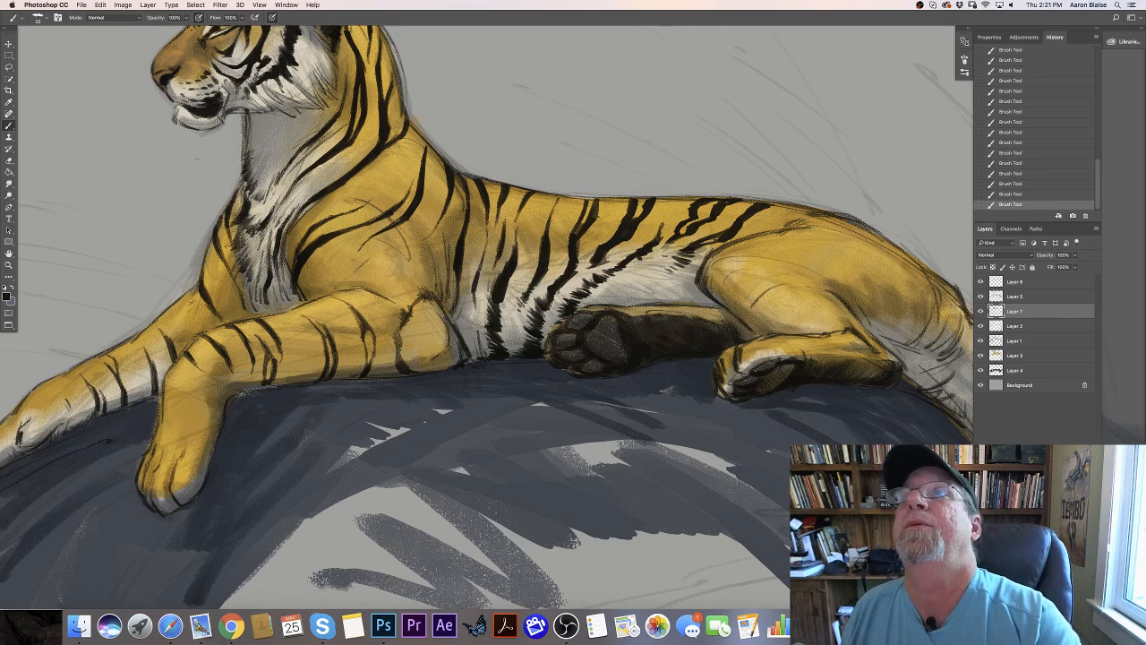
pyautogui.moveTo(797, 208); pyautogui.dragTo(730, 242)
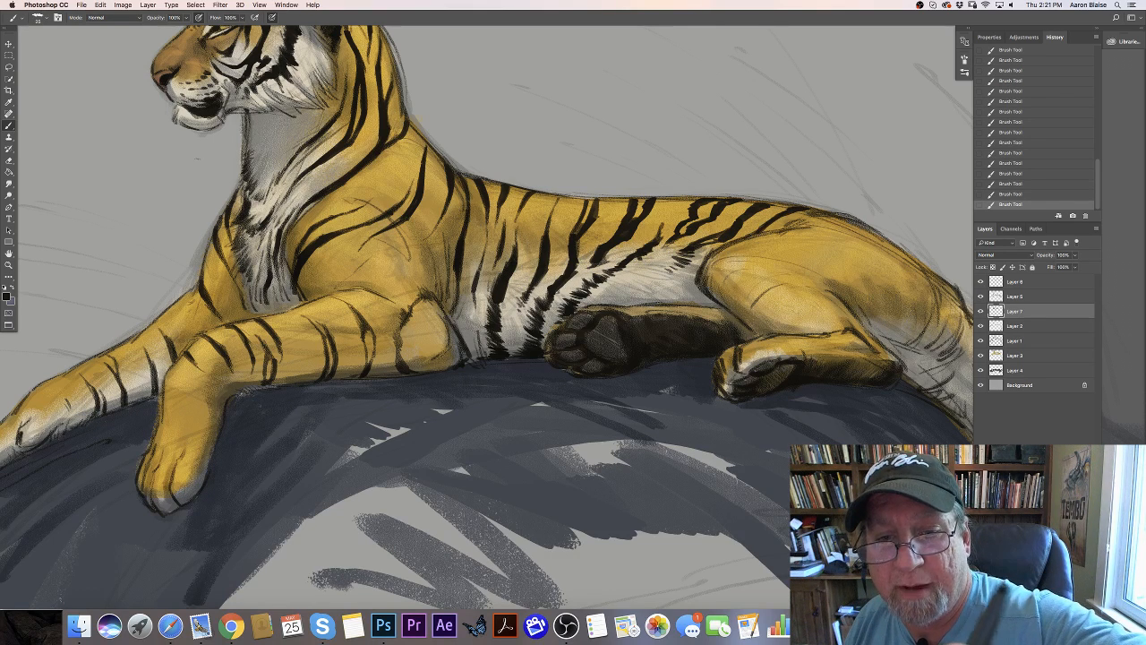
pyautogui.moveTo(829, 220); pyautogui.dragTo(770, 232)
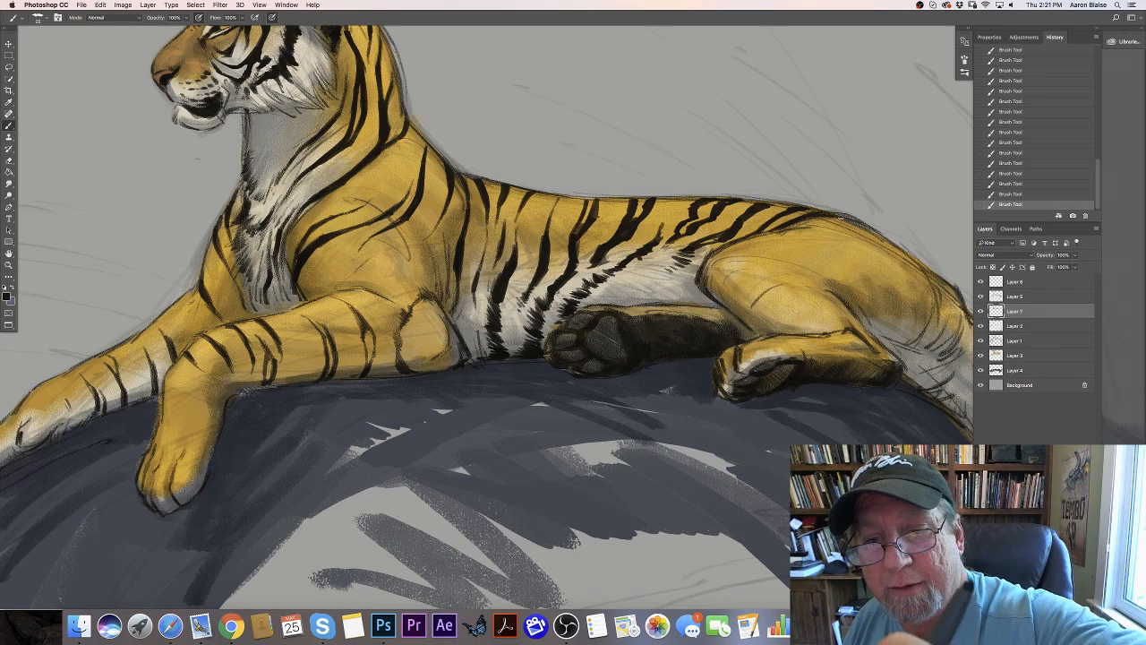
# - Paint long curved stripes over the top of the haunch and down the front edge of the thigh
pyautogui.moveTo(868, 223)
pyautogui.mouseDown()
pyautogui.moveTo(743, 243)
pyautogui.moveTo(712, 264)
pyautogui.mouseUp()
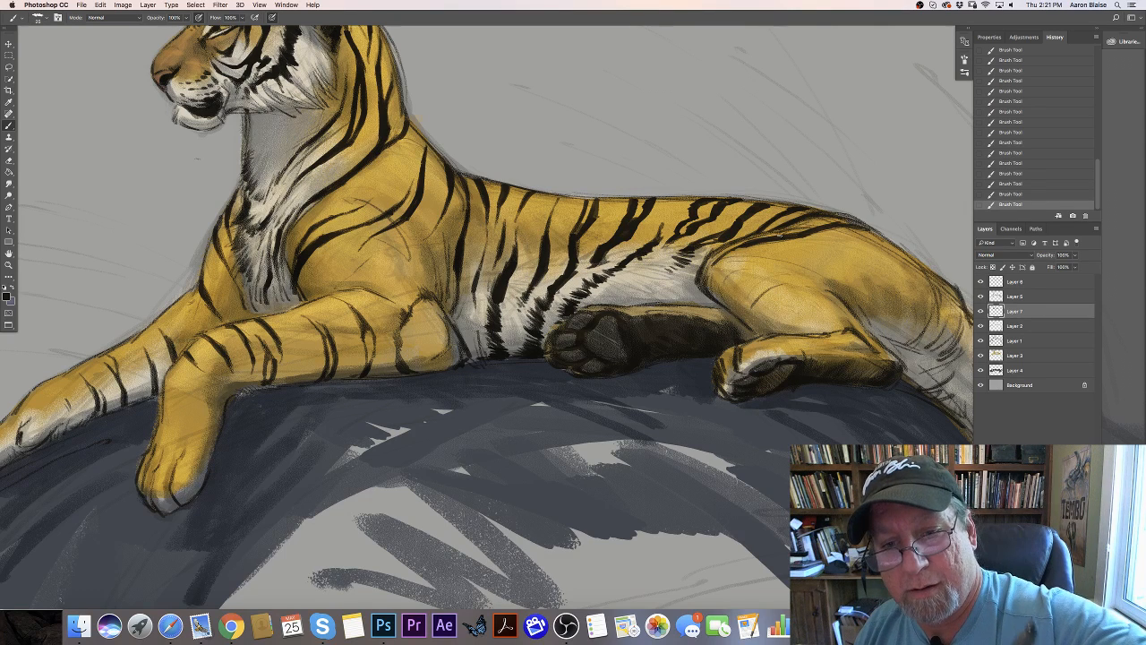
pyautogui.moveTo(781, 235)
pyautogui.mouseDown()
pyautogui.moveTo(711, 257)
pyautogui.moveTo(700, 272)
pyautogui.moveTo(707, 291)
pyautogui.moveTo(710, 282)
pyautogui.mouseUp()
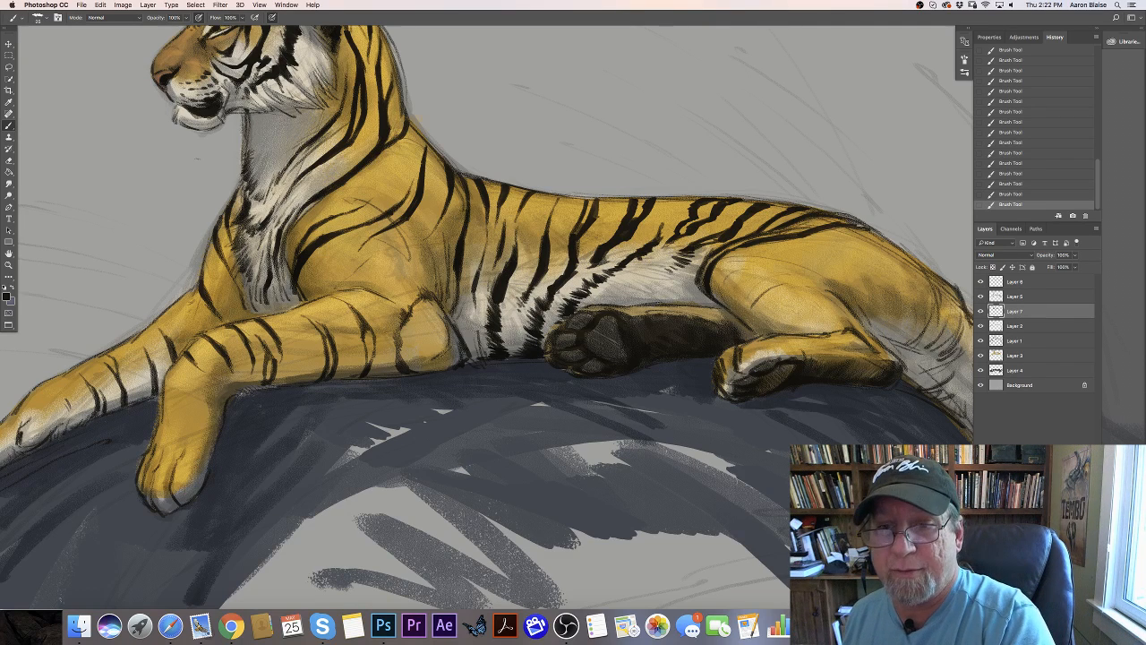
pyautogui.moveTo(885, 239); pyautogui.dragTo(829, 219)
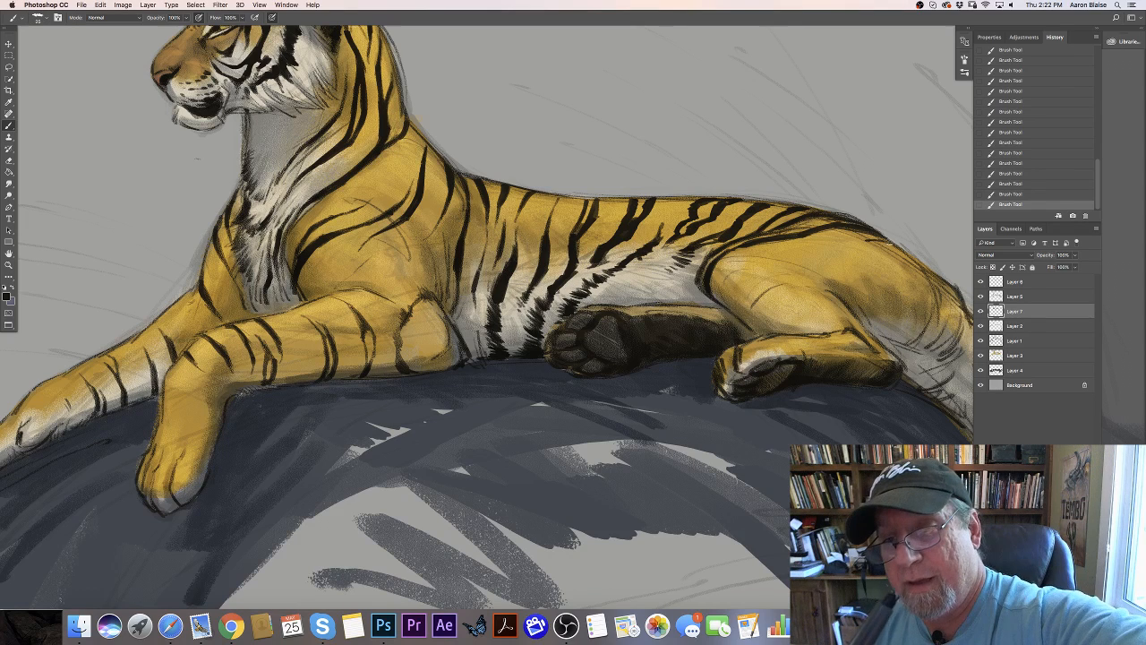
# - Paint a looped black stripe and several slanted ones across the rump, with ragged marks down toward the tail base
pyautogui.moveTo(894, 244)
pyautogui.mouseDown()
pyautogui.moveTo(870, 240)
pyautogui.moveTo(854, 254)
pyautogui.moveTo(861, 281)
pyautogui.moveTo(876, 265)
pyautogui.mouseUp()
pyautogui.moveTo(880, 245)
pyautogui.mouseDown()
pyautogui.moveTo(866, 290)
pyautogui.moveTo(857, 257)
pyautogui.moveTo(866, 266)
pyautogui.moveTo(857, 296)
pyautogui.mouseUp()
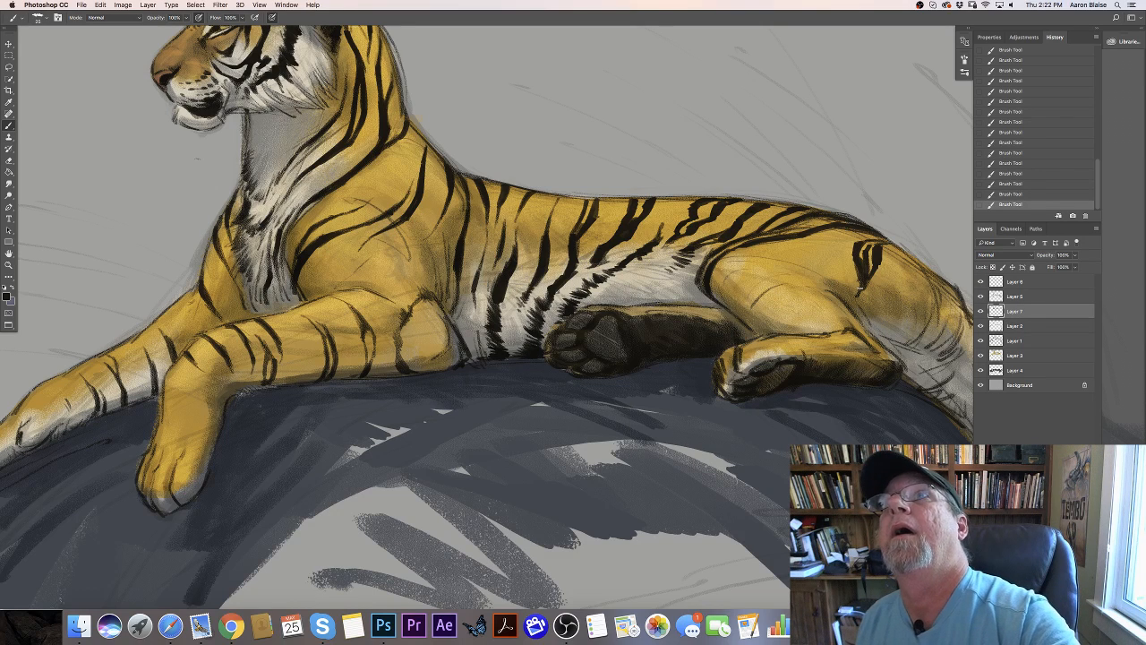
pyautogui.moveTo(903, 251)
pyautogui.mouseDown()
pyautogui.moveTo(880, 283)
pyautogui.moveTo(898, 261)
pyautogui.moveTo(882, 284)
pyautogui.moveTo(904, 274)
pyautogui.moveTo(872, 327)
pyautogui.moveTo(891, 309)
pyautogui.moveTo(871, 330)
pyautogui.moveTo(903, 277)
pyautogui.mouseUp()
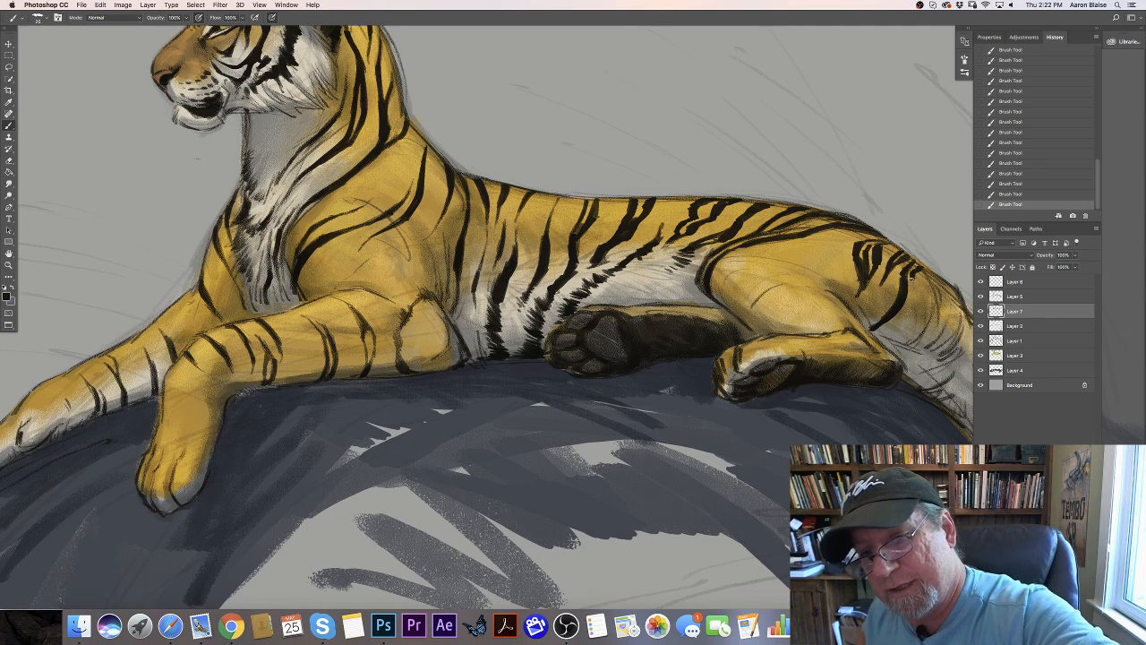
pyautogui.moveTo(911, 280)
pyautogui.mouseDown()
pyautogui.moveTo(895, 310)
pyautogui.moveTo(919, 309)
pyautogui.moveTo(913, 320)
pyautogui.moveTo(874, 334)
pyautogui.mouseUp()
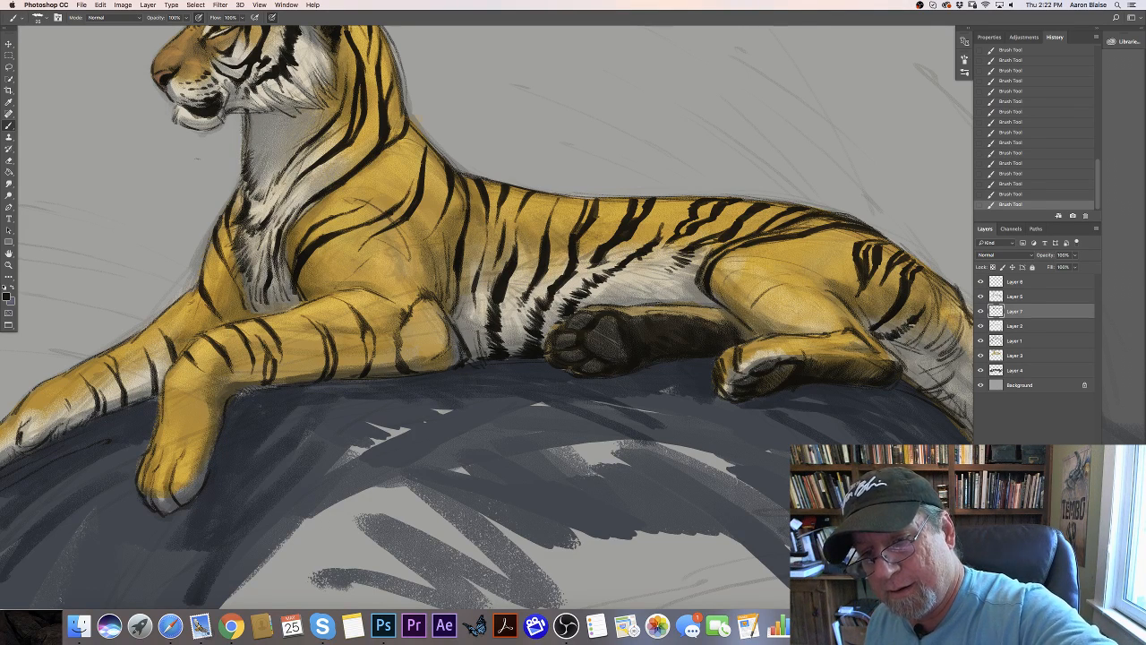
pyautogui.moveTo(925, 299); pyautogui.dragTo(925, 302)
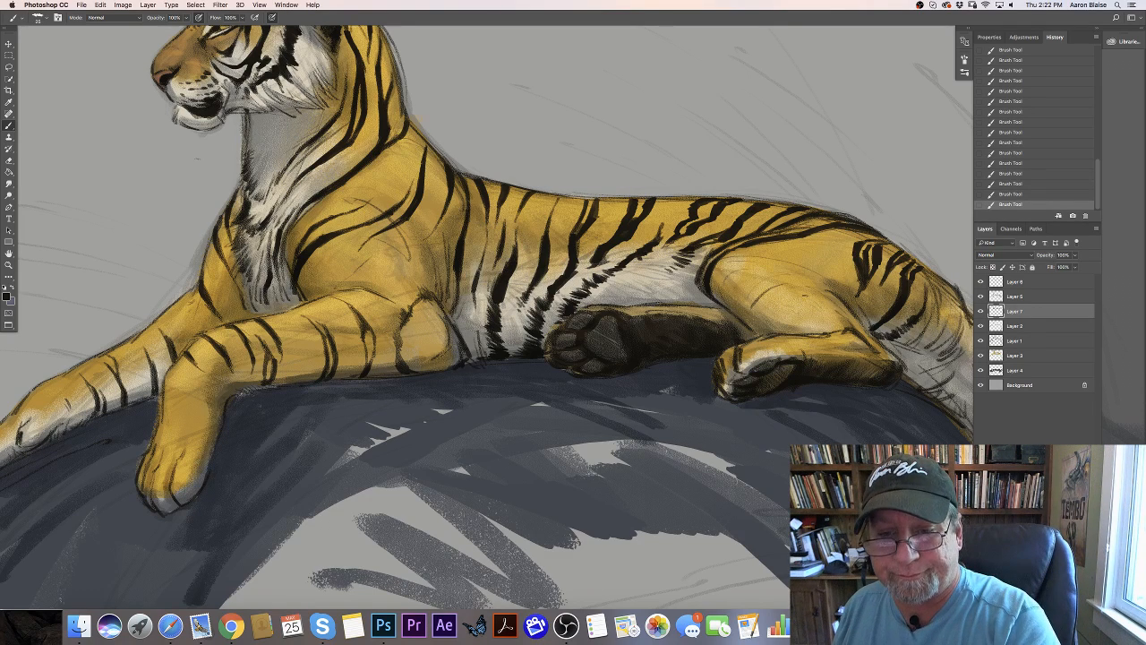
# - Paint nested curved black stripes around the lower thigh of the near hind leg, just above the hind foot
pyautogui.moveTo(797, 294)
pyautogui.mouseDown()
pyautogui.moveTo(834, 309)
pyautogui.moveTo(766, 302)
pyautogui.moveTo(754, 328)
pyautogui.mouseUp()
pyautogui.moveTo(771, 298)
pyautogui.mouseDown()
pyautogui.moveTo(756, 307)
pyautogui.moveTo(817, 298)
pyautogui.moveTo(852, 323)
pyautogui.mouseUp()
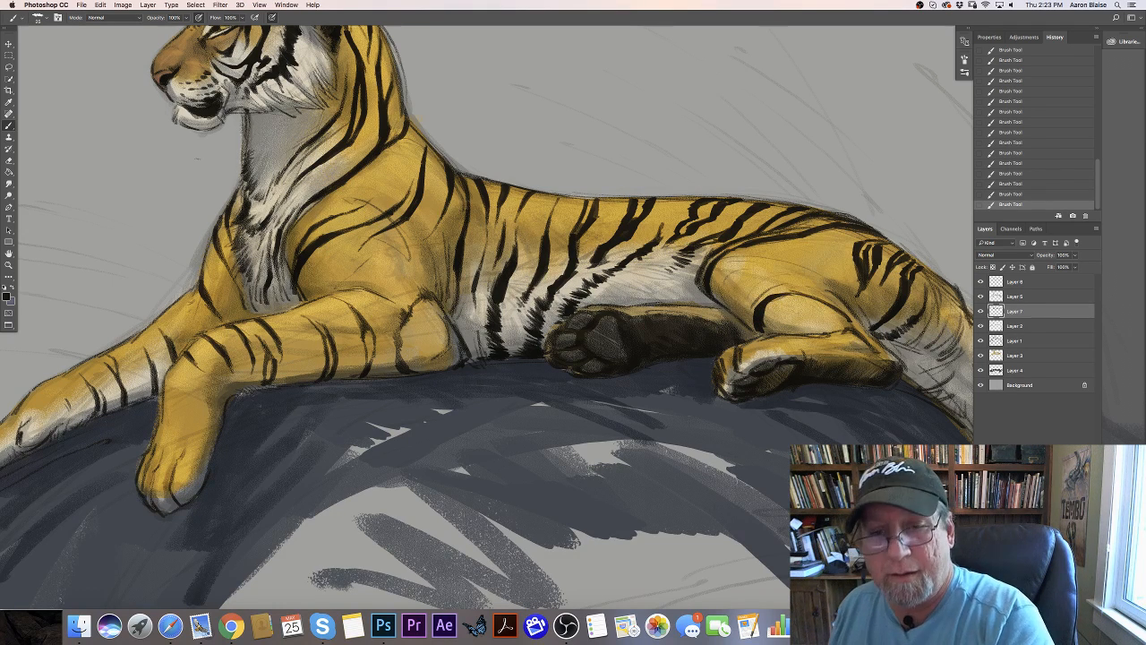
pyautogui.moveTo(787, 298); pyautogui.dragTo(821, 306)
pyautogui.moveTo(815, 306); pyautogui.dragTo(853, 323)
pyautogui.moveTo(848, 322)
pyautogui.mouseDown()
pyautogui.moveTo(860, 330)
pyautogui.moveTo(788, 291)
pyautogui.moveTo(767, 297)
pyautogui.moveTo(812, 296)
pyautogui.mouseUp()
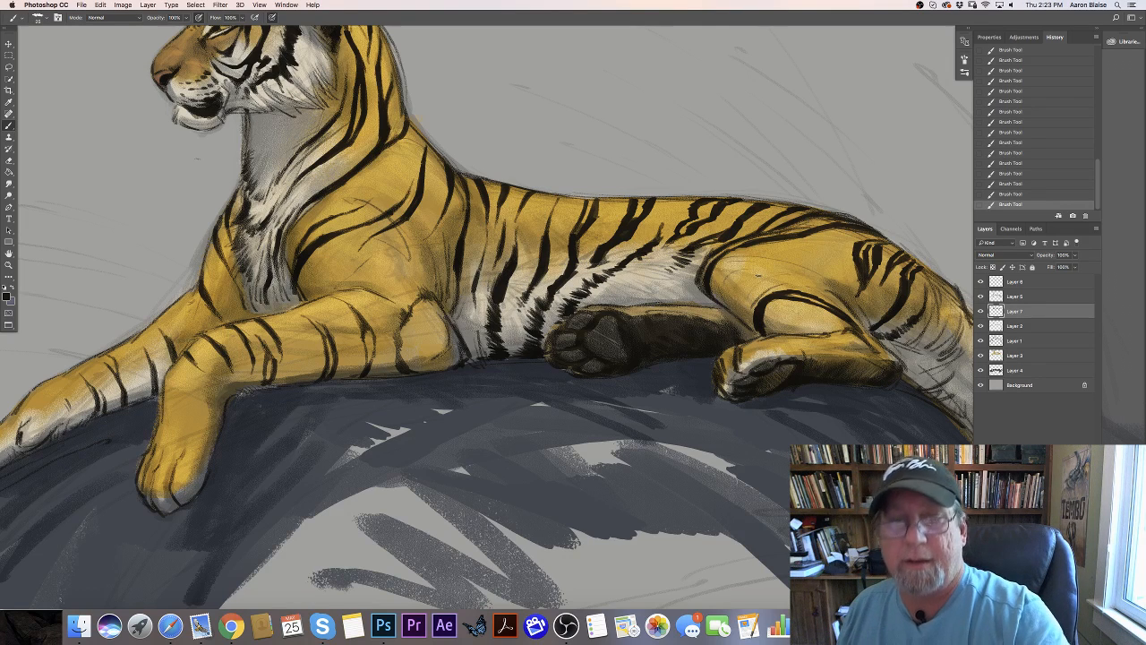
pyautogui.moveTo(778, 332)
pyautogui.mouseDown()
pyautogui.moveTo(805, 310)
pyautogui.moveTo(843, 326)
pyautogui.moveTo(785, 319)
pyautogui.moveTo(780, 332)
pyautogui.mouseUp()
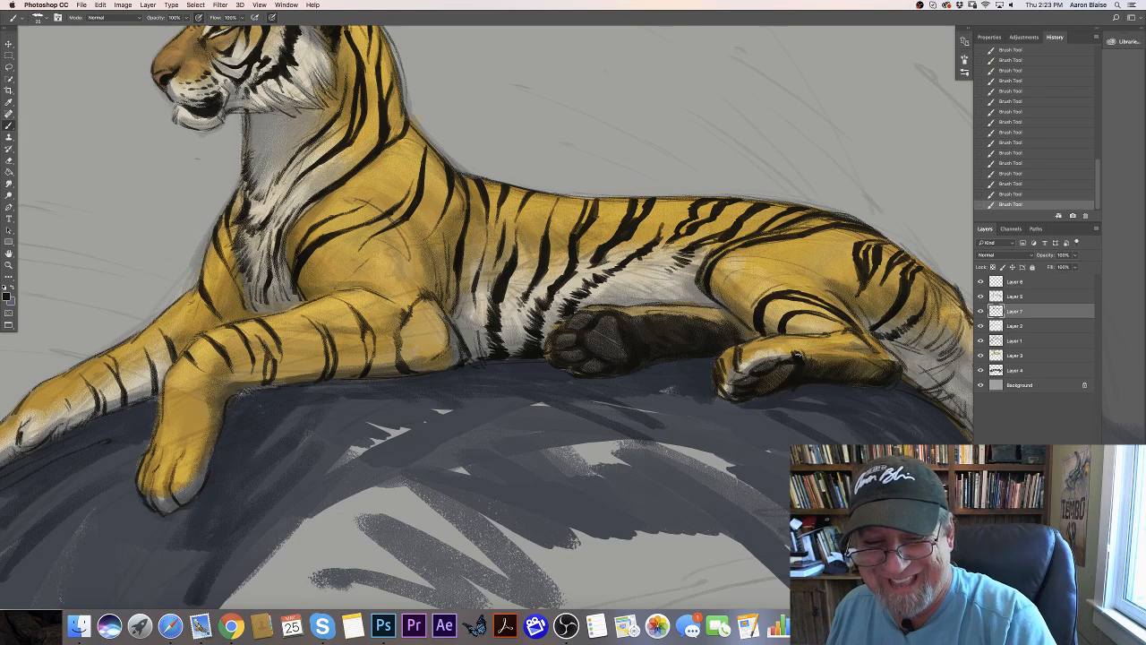
pyautogui.moveTo(789, 346)
pyautogui.mouseDown()
pyautogui.moveTo(807, 356)
pyautogui.moveTo(855, 335)
pyautogui.moveTo(891, 356)
pyautogui.moveTo(863, 334)
pyautogui.mouseUp()
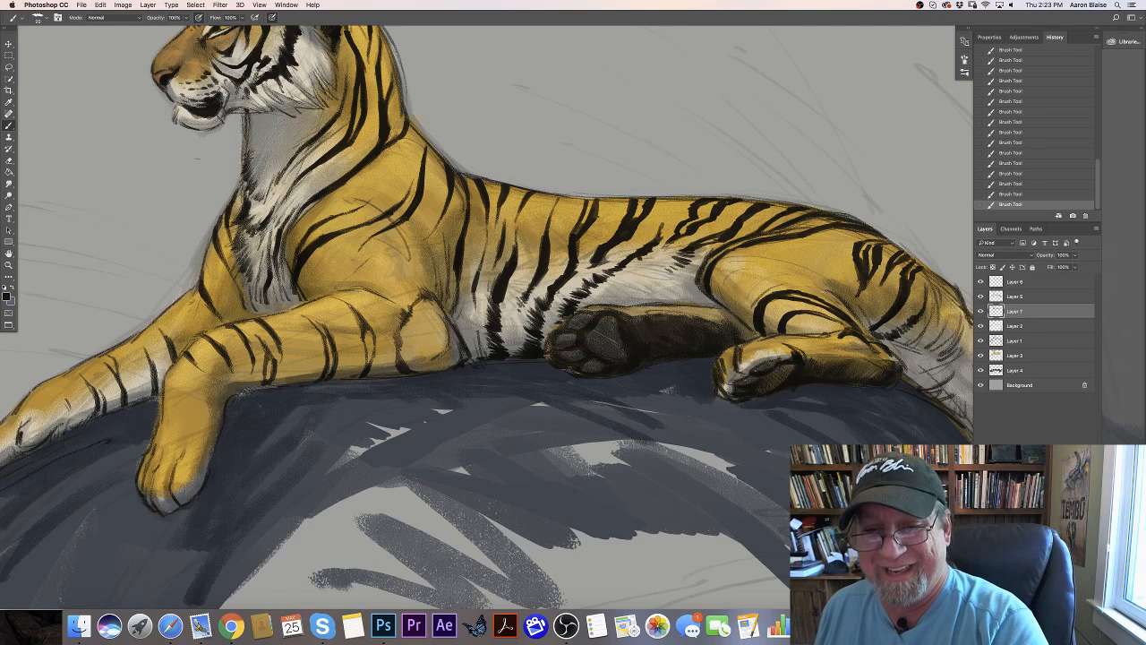
# - Paint further curved stripes across the middle and upper thigh, sweeping back from its front edge
pyautogui.moveTo(845, 308)
pyautogui.mouseDown()
pyautogui.moveTo(811, 285)
pyautogui.moveTo(754, 274)
pyautogui.moveTo(743, 317)
pyautogui.mouseUp()
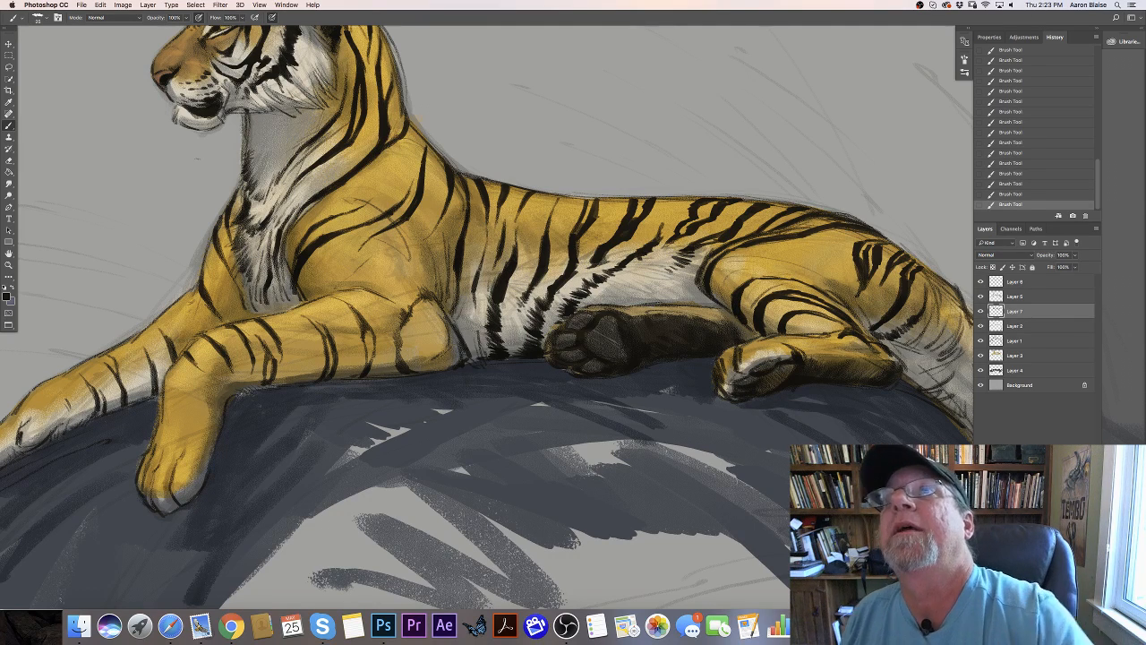
pyautogui.moveTo(754, 278)
pyautogui.mouseDown()
pyautogui.moveTo(811, 282)
pyautogui.moveTo(859, 318)
pyautogui.moveTo(814, 280)
pyautogui.moveTo(782, 272)
pyautogui.mouseUp()
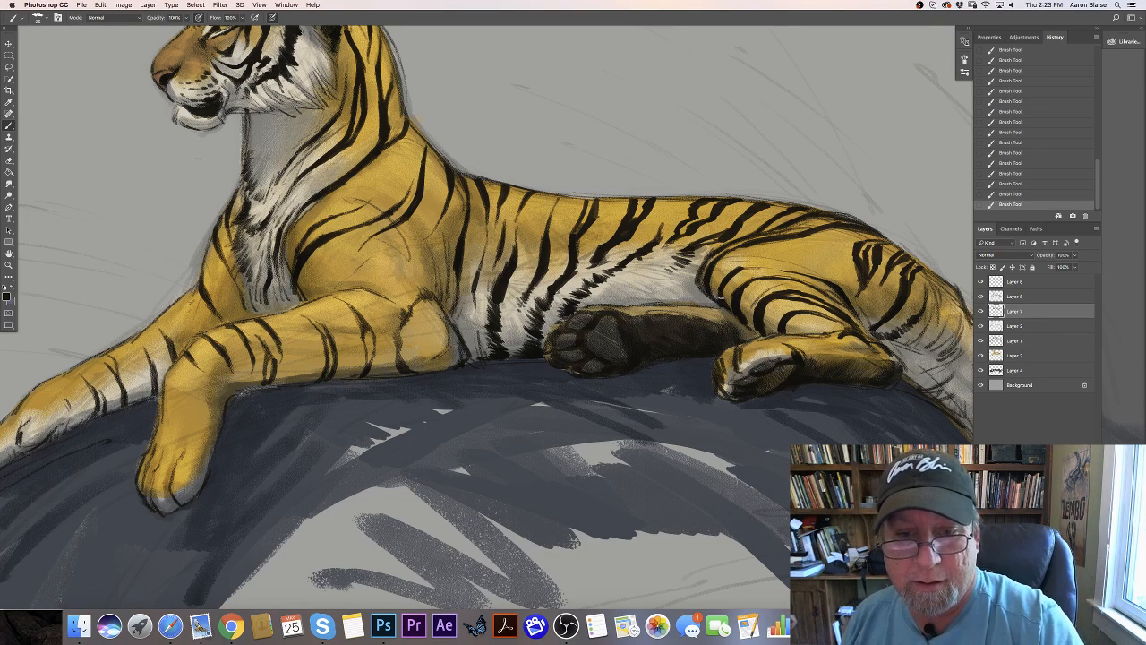
pyautogui.moveTo(730, 261)
pyautogui.mouseDown()
pyautogui.moveTo(718, 301)
pyautogui.moveTo(774, 264)
pyautogui.moveTo(714, 274)
pyautogui.mouseUp()
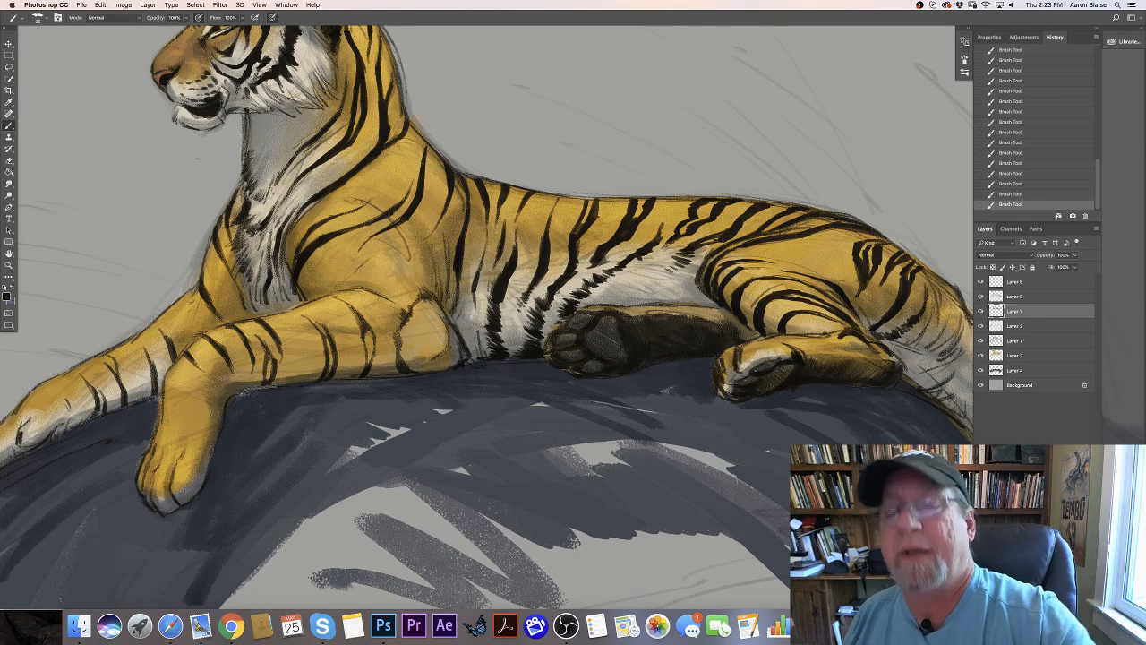
pyautogui.moveTo(778, 265); pyautogui.dragTo(822, 271)
pyautogui.moveTo(755, 266); pyautogui.dragTo(825, 272)
pyautogui.moveTo(819, 271)
pyautogui.mouseDown()
pyautogui.moveTo(854, 305)
pyautogui.moveTo(830, 277)
pyautogui.moveTo(731, 263)
pyautogui.mouseUp()
pyautogui.moveTo(737, 260)
pyautogui.mouseDown()
pyautogui.moveTo(725, 267)
pyautogui.moveTo(787, 266)
pyautogui.mouseUp()
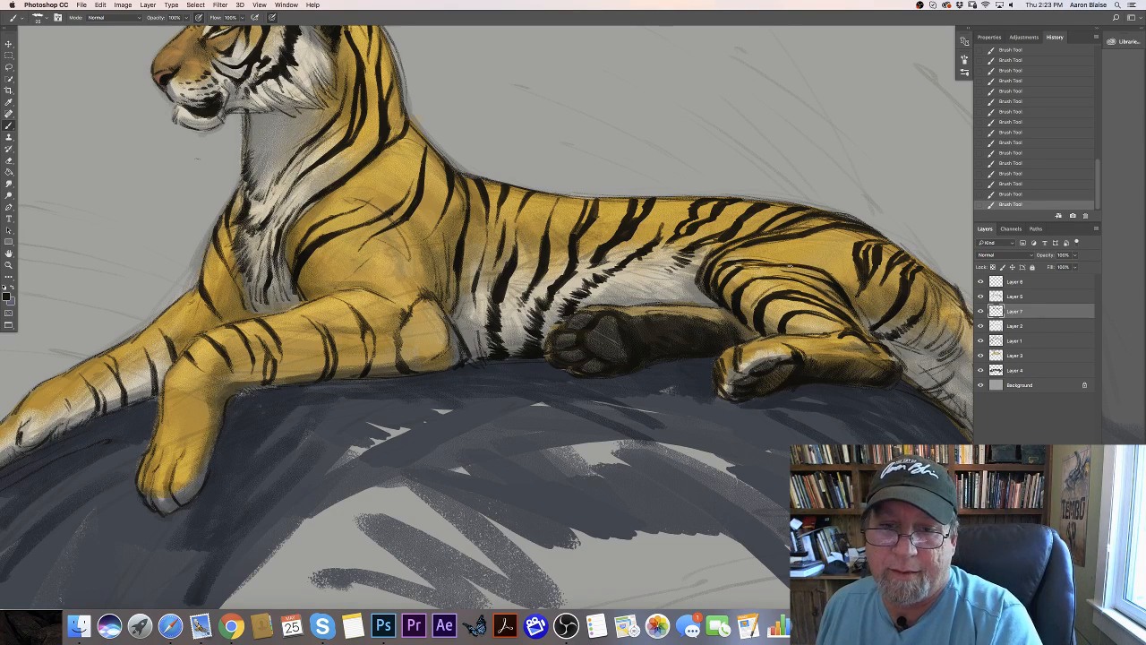
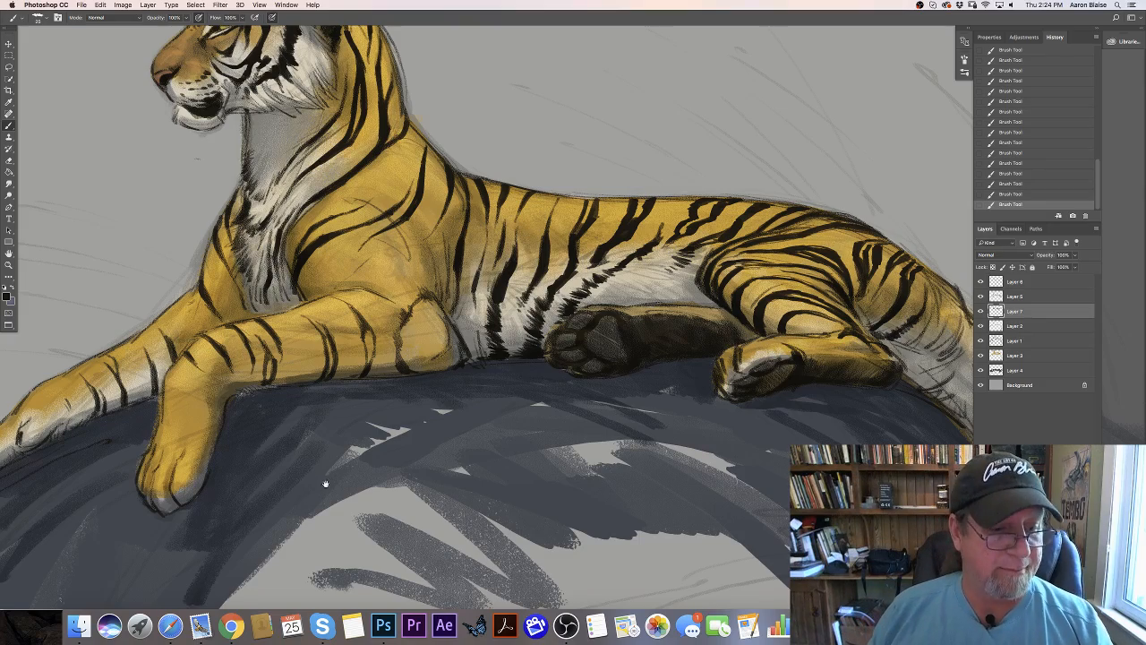
# - Paint long black stripes down the back of the rump, with ragged marks across the white fur above the tail base
pyautogui.moveTo(323, 486); pyautogui.dragTo(231, 490)
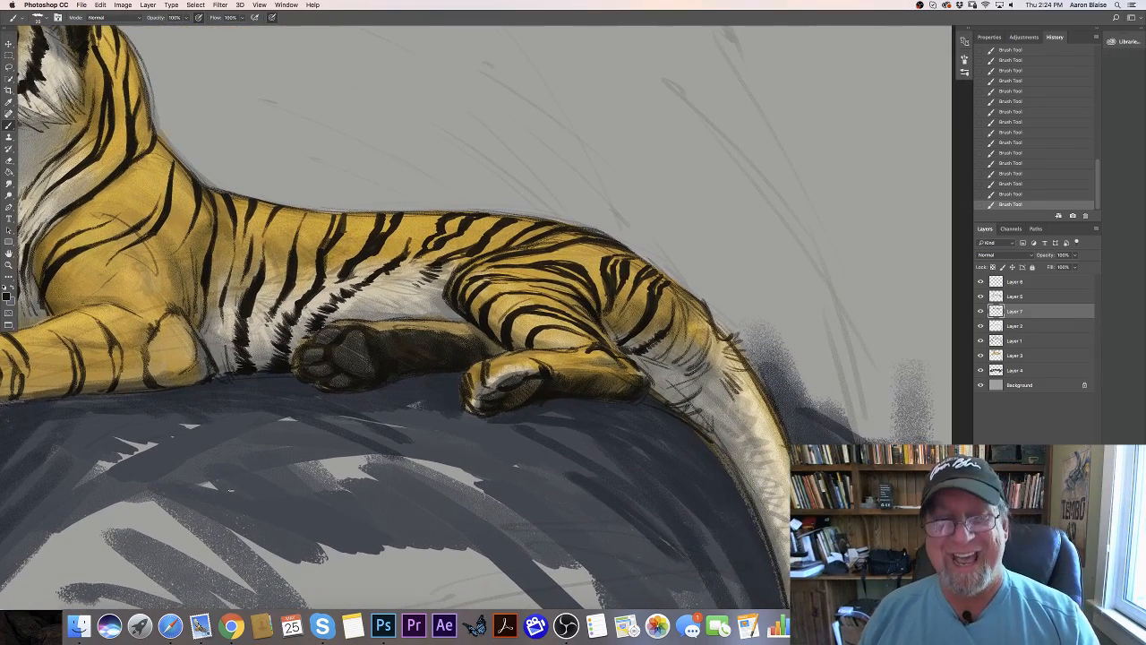
pyautogui.moveTo(693, 298); pyautogui.dragTo(694, 339)
pyautogui.moveTo(688, 298)
pyautogui.mouseDown()
pyautogui.moveTo(696, 336)
pyautogui.moveTo(697, 323)
pyautogui.moveTo(674, 370)
pyautogui.mouseUp()
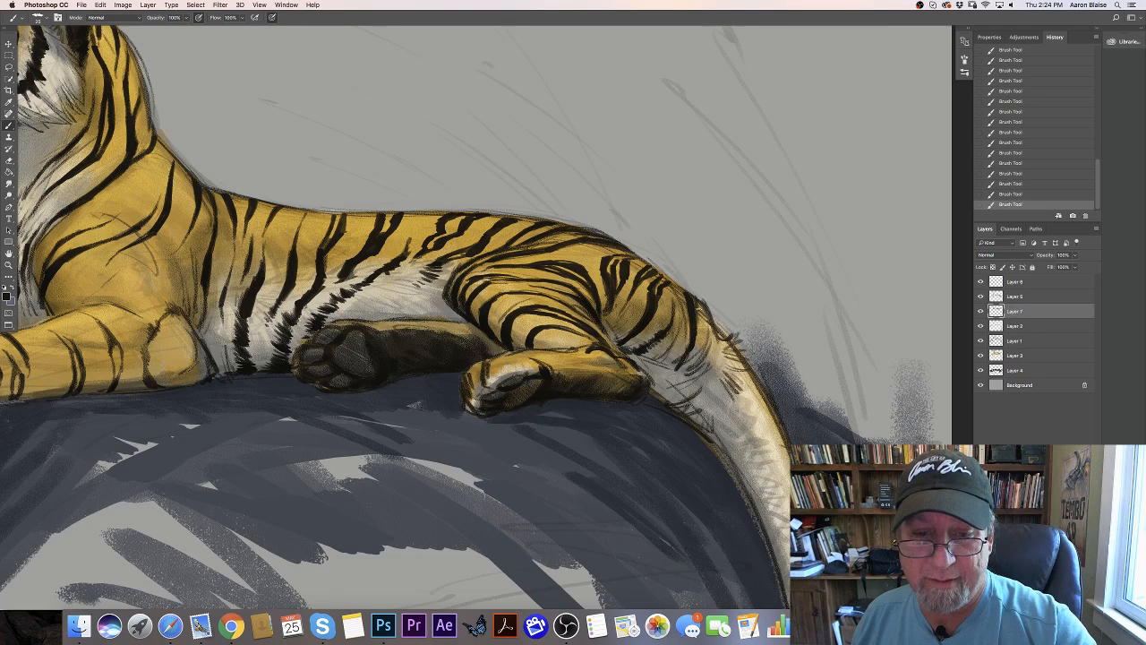
pyautogui.moveTo(696, 303)
pyautogui.mouseDown()
pyautogui.moveTo(692, 356)
pyautogui.moveTo(670, 370)
pyautogui.moveTo(678, 362)
pyautogui.mouseUp()
pyautogui.moveTo(696, 342); pyautogui.dragTo(647, 384)
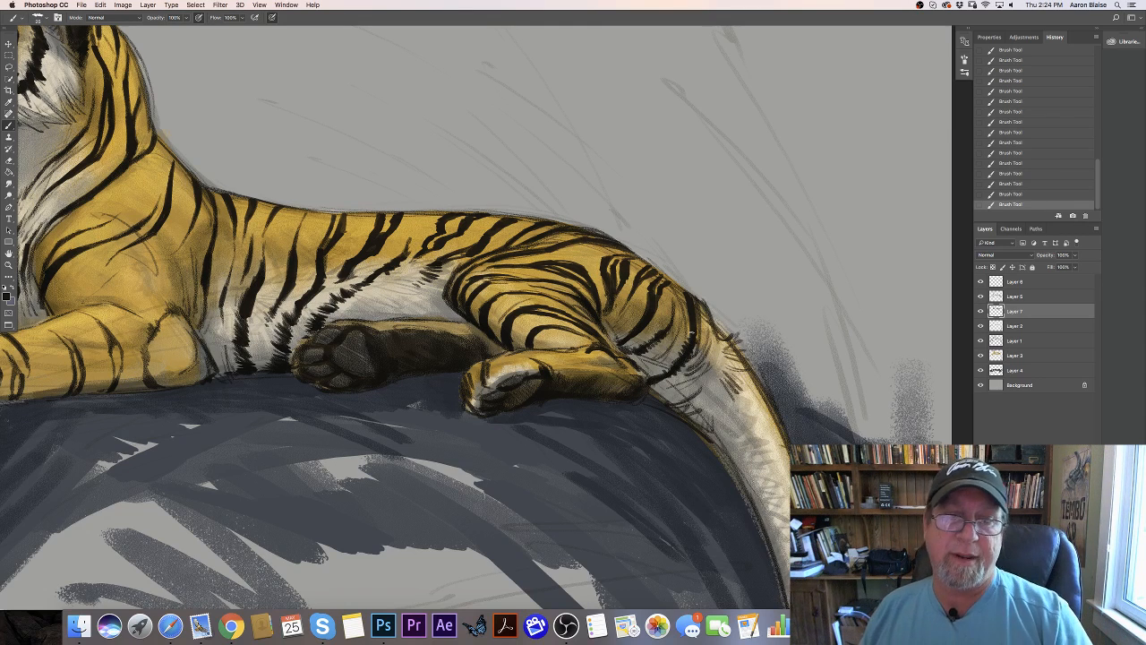
pyautogui.moveTo(690, 303)
pyautogui.mouseDown()
pyautogui.moveTo(672, 282)
pyautogui.moveTo(685, 334)
pyautogui.mouseUp()
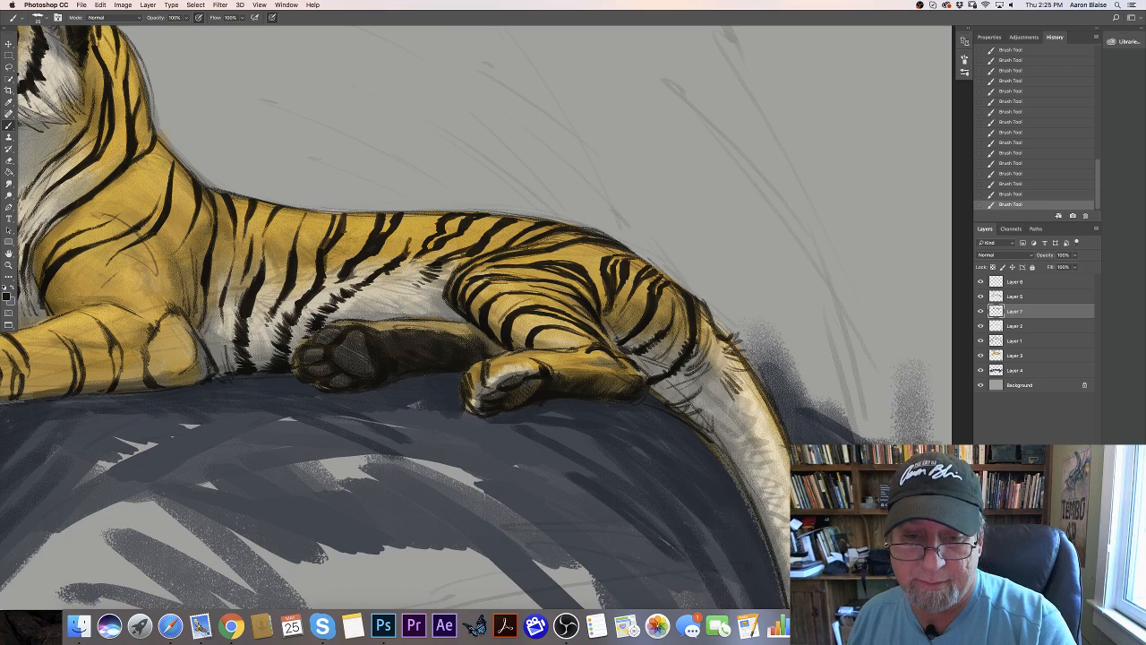
pyautogui.moveTo(722, 352)
pyautogui.mouseDown()
pyautogui.moveTo(736, 371)
pyautogui.moveTo(699, 406)
pyautogui.moveTo(653, 391)
pyautogui.mouseUp()
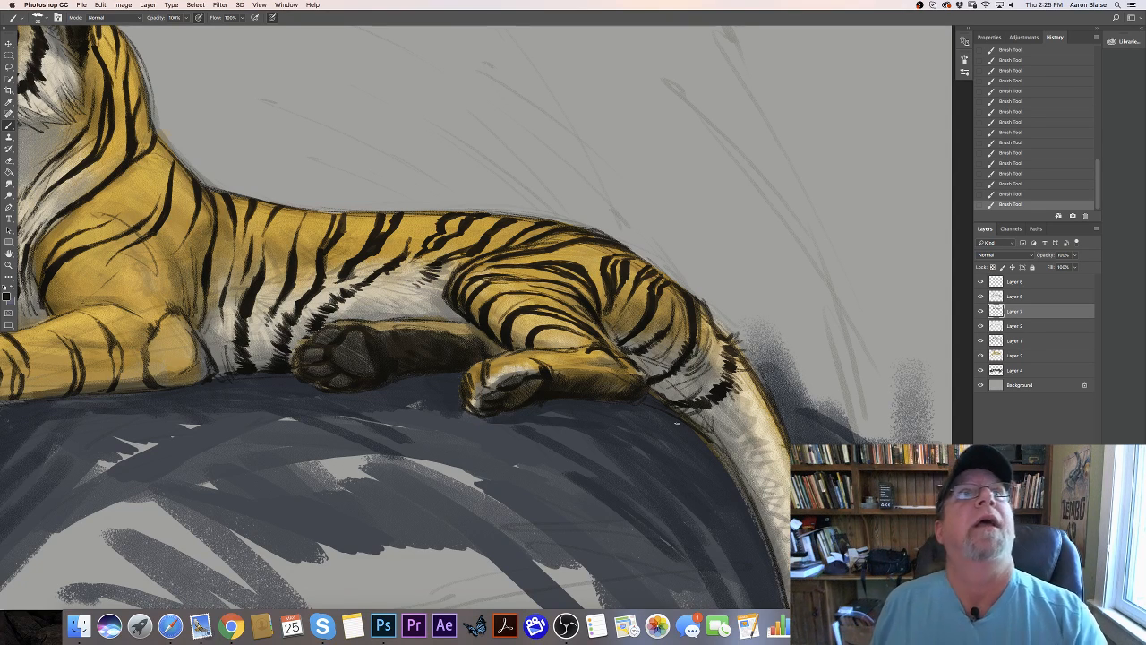
# - Paint a thick black band across the tail base and reinforce the stripes on the rump just above it
pyautogui.moveTo(755, 376)
pyautogui.mouseDown()
pyautogui.moveTo(756, 410)
pyautogui.moveTo(741, 435)
pyautogui.moveTo(708, 436)
pyautogui.mouseUp()
pyautogui.moveTo(737, 440)
pyautogui.mouseDown()
pyautogui.moveTo(761, 397)
pyautogui.moveTo(766, 423)
pyautogui.moveTo(738, 452)
pyautogui.moveTo(723, 450)
pyautogui.mouseUp()
pyautogui.moveTo(763, 403)
pyautogui.mouseDown()
pyautogui.moveTo(743, 451)
pyautogui.moveTo(761, 436)
pyautogui.moveTo(711, 440)
pyautogui.mouseUp()
pyautogui.press('super+minus')
pyautogui.press('super+minus')
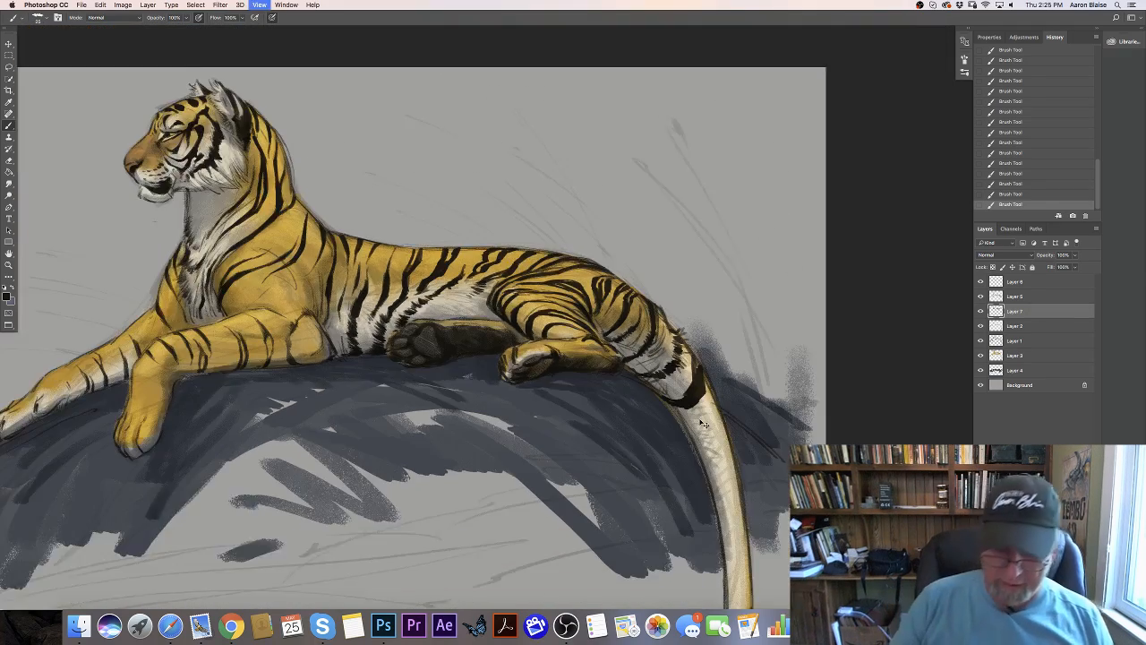
pyautogui.press('super+equal')
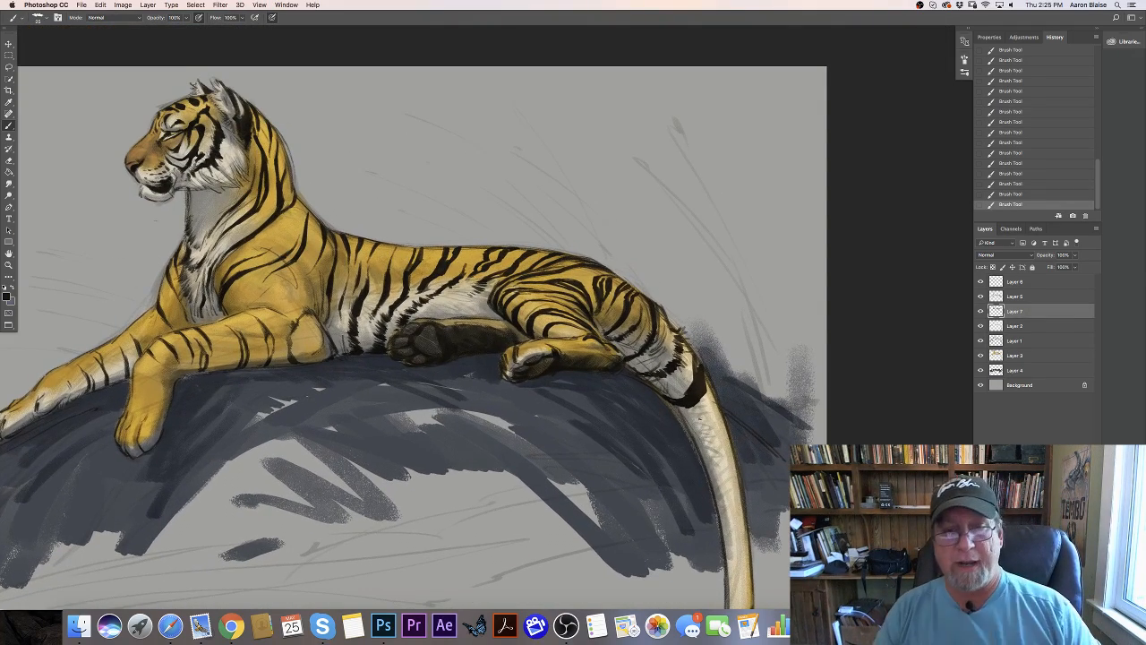
pyautogui.moveTo(664, 327)
pyautogui.mouseDown()
pyautogui.moveTo(651, 370)
pyautogui.moveTo(634, 370)
pyautogui.mouseUp()
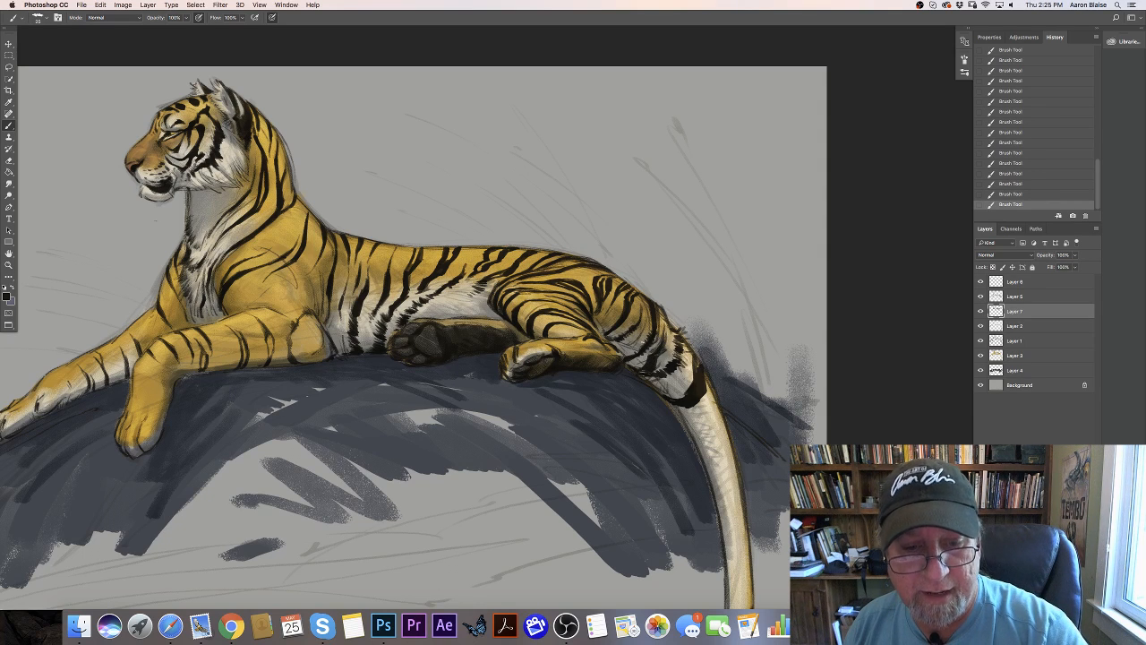
# - Paint jagged black bands around the upper part of the tail below the thick base band
pyautogui.moveTo(715, 400)
pyautogui.mouseDown()
pyautogui.moveTo(703, 438)
pyautogui.moveTo(714, 408)
pyautogui.mouseUp()
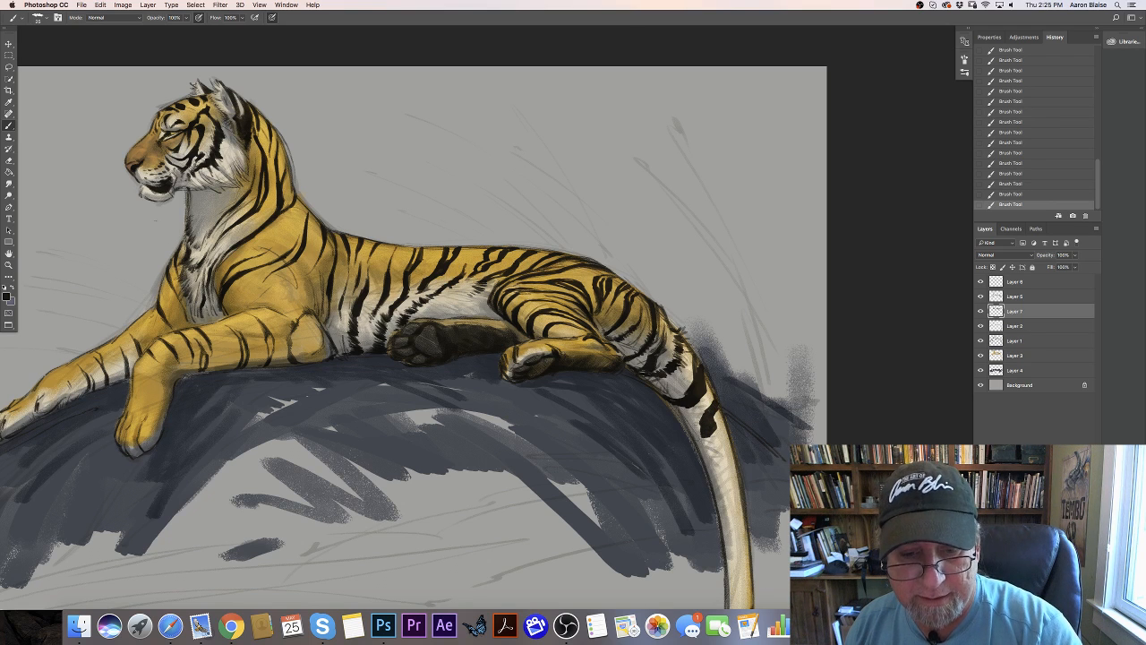
pyautogui.moveTo(700, 449)
pyautogui.mouseDown()
pyautogui.moveTo(727, 441)
pyautogui.moveTo(725, 468)
pyautogui.mouseUp()
pyautogui.moveTo(729, 465)
pyautogui.mouseDown()
pyautogui.moveTo(713, 469)
pyautogui.moveTo(726, 460)
pyautogui.moveTo(721, 469)
pyautogui.moveTo(704, 447)
pyautogui.moveTo(698, 464)
pyautogui.mouseUp()
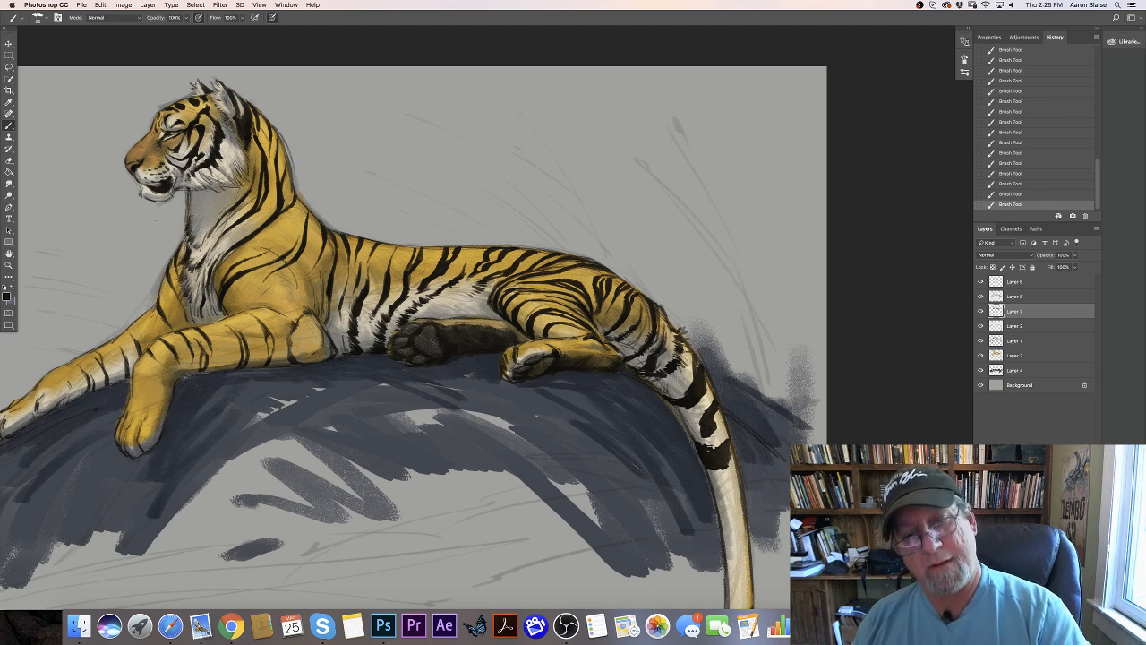
pyautogui.moveTo(726, 463)
pyautogui.mouseDown()
pyautogui.moveTo(730, 447)
pyautogui.moveTo(716, 489)
pyautogui.moveTo(738, 496)
pyautogui.moveTo(718, 501)
pyautogui.mouseUp()
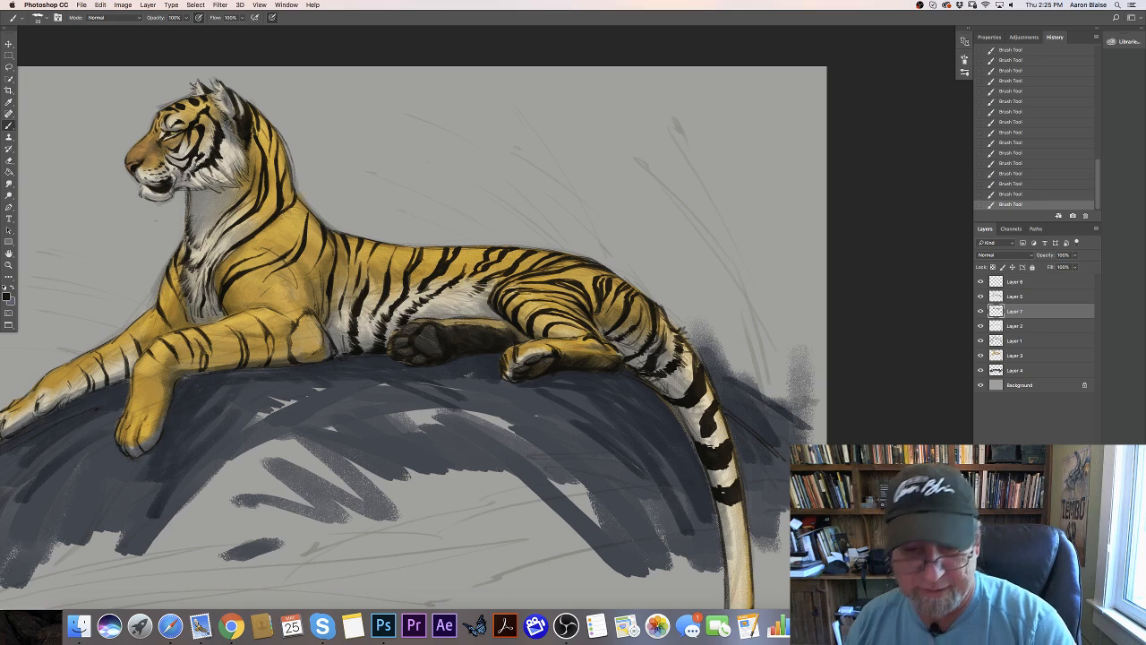
# - Continue the thick black bands down the middle section of the hanging tail
pyautogui.moveTo(370, 454); pyautogui.dragTo(280, 275)
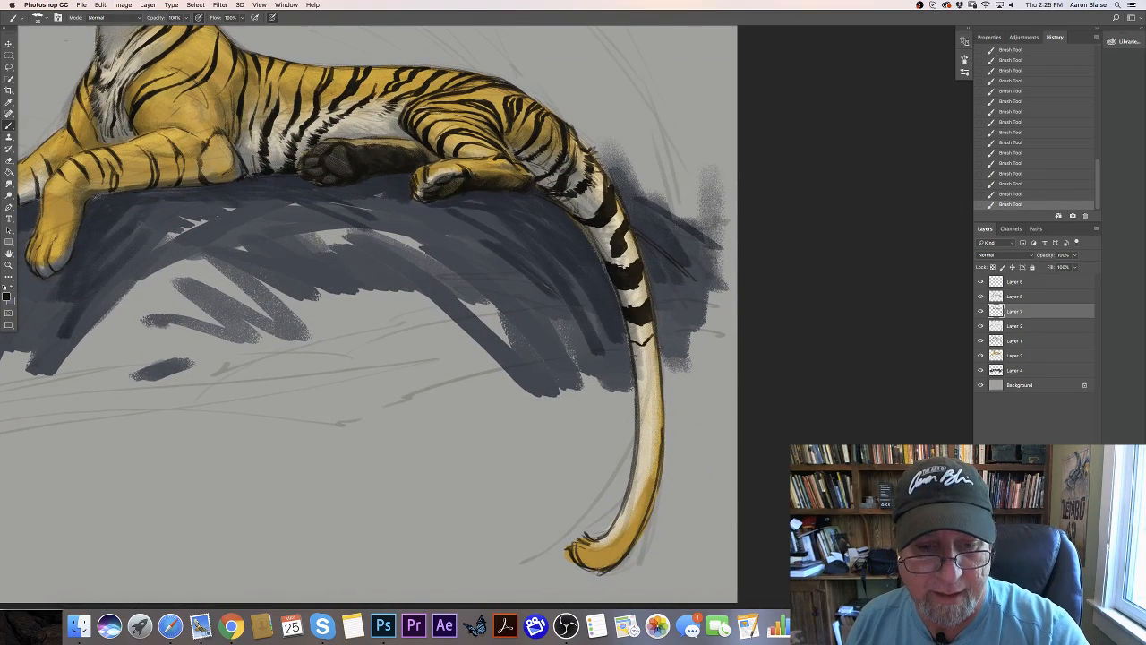
pyautogui.moveTo(633, 344)
pyautogui.mouseDown()
pyautogui.moveTo(641, 367)
pyautogui.moveTo(657, 342)
pyautogui.moveTo(647, 369)
pyautogui.moveTo(633, 364)
pyautogui.mouseUp()
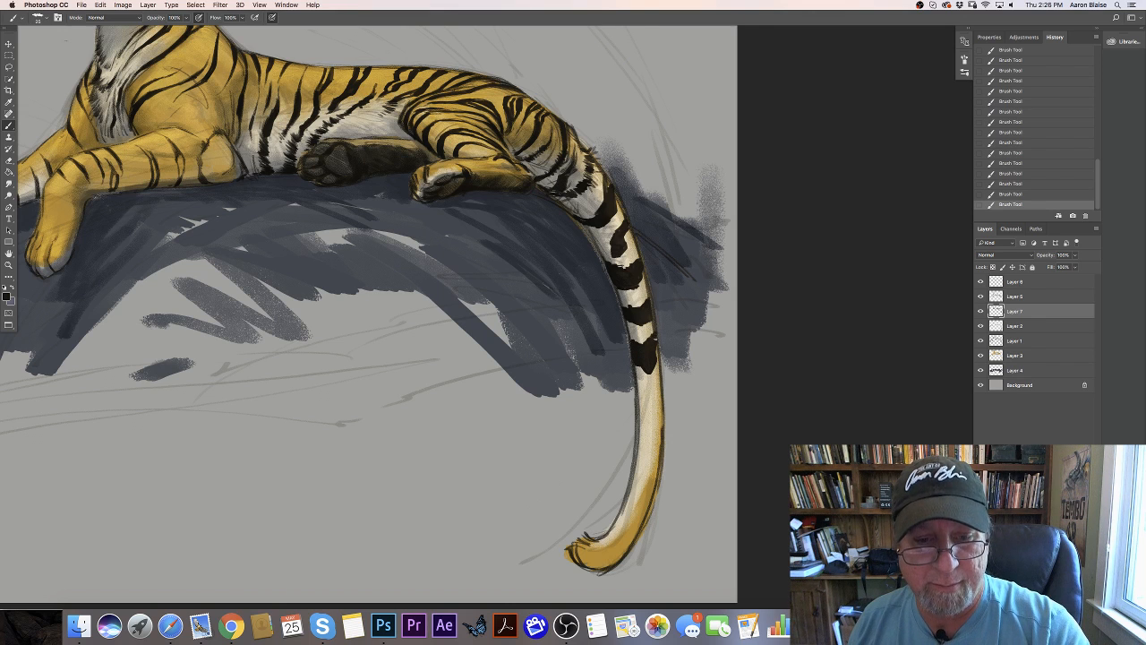
pyautogui.moveTo(639, 384)
pyautogui.mouseDown()
pyautogui.moveTo(660, 386)
pyautogui.moveTo(656, 407)
pyautogui.moveTo(637, 410)
pyautogui.moveTo(654, 436)
pyautogui.moveTo(662, 421)
pyautogui.moveTo(646, 455)
pyautogui.moveTo(636, 450)
pyautogui.moveTo(657, 447)
pyautogui.moveTo(637, 447)
pyautogui.mouseUp()
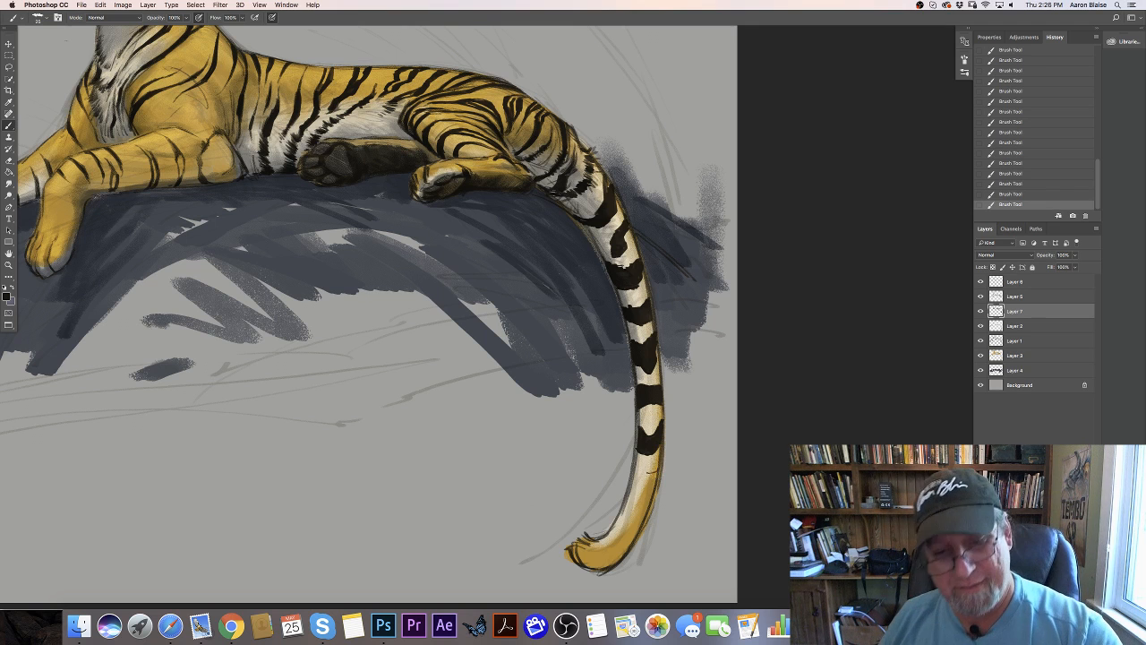
# - Paint black bands around the lower curve of the tail and fill its tufted tip solid black
pyautogui.moveTo(648, 475)
pyautogui.mouseDown()
pyautogui.moveTo(652, 488)
pyautogui.moveTo(639, 482)
pyautogui.moveTo(652, 484)
pyautogui.moveTo(626, 516)
pyautogui.moveTo(647, 507)
pyautogui.moveTo(628, 498)
pyautogui.moveTo(656, 493)
pyautogui.moveTo(627, 489)
pyautogui.mouseUp()
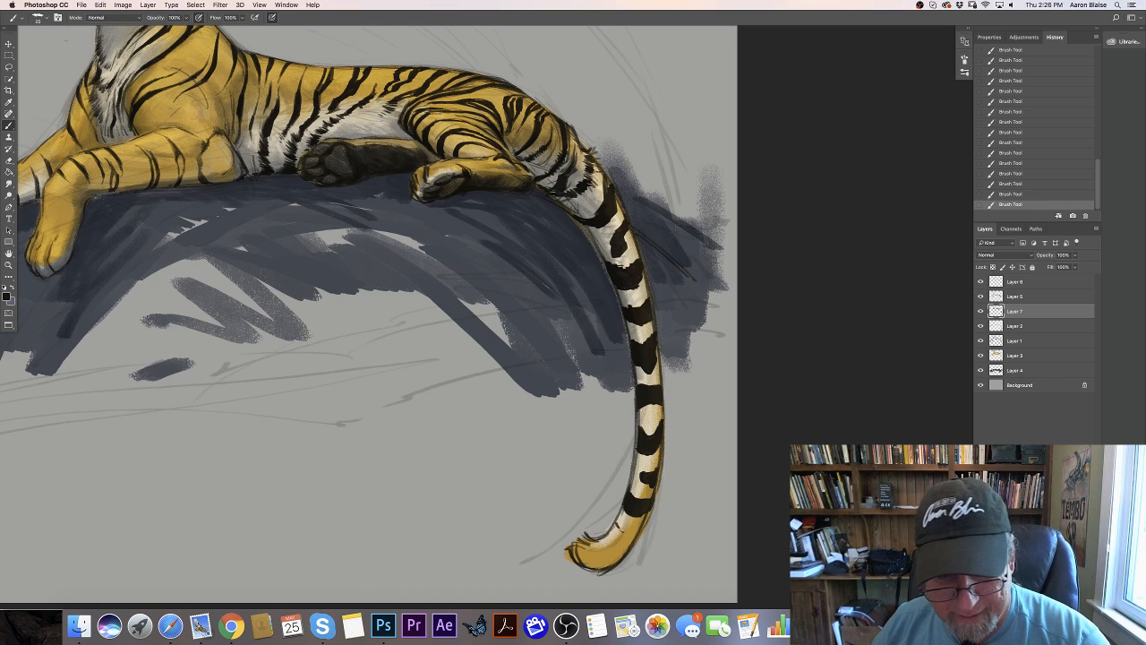
pyautogui.moveTo(620, 545)
pyautogui.mouseDown()
pyautogui.moveTo(614, 560)
pyautogui.moveTo(612, 539)
pyautogui.moveTo(624, 548)
pyautogui.moveTo(613, 525)
pyautogui.moveTo(628, 542)
pyautogui.moveTo(594, 564)
pyautogui.moveTo(600, 552)
pyautogui.moveTo(580, 541)
pyautogui.mouseUp()
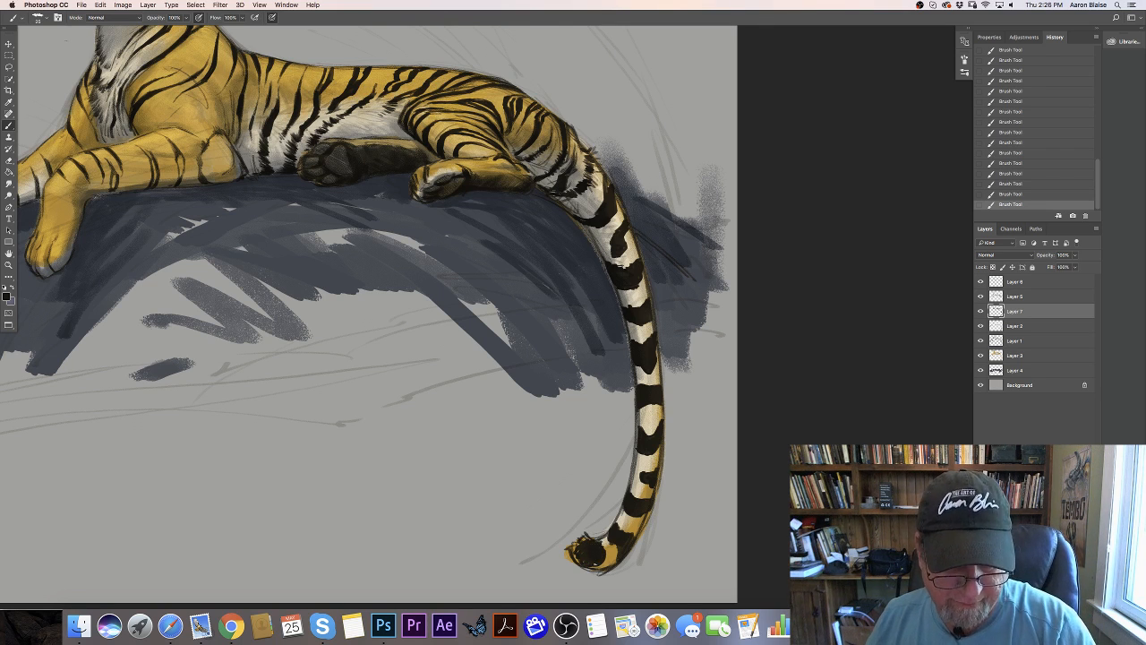
pyautogui.moveTo(580, 550); pyautogui.dragTo(575, 558)
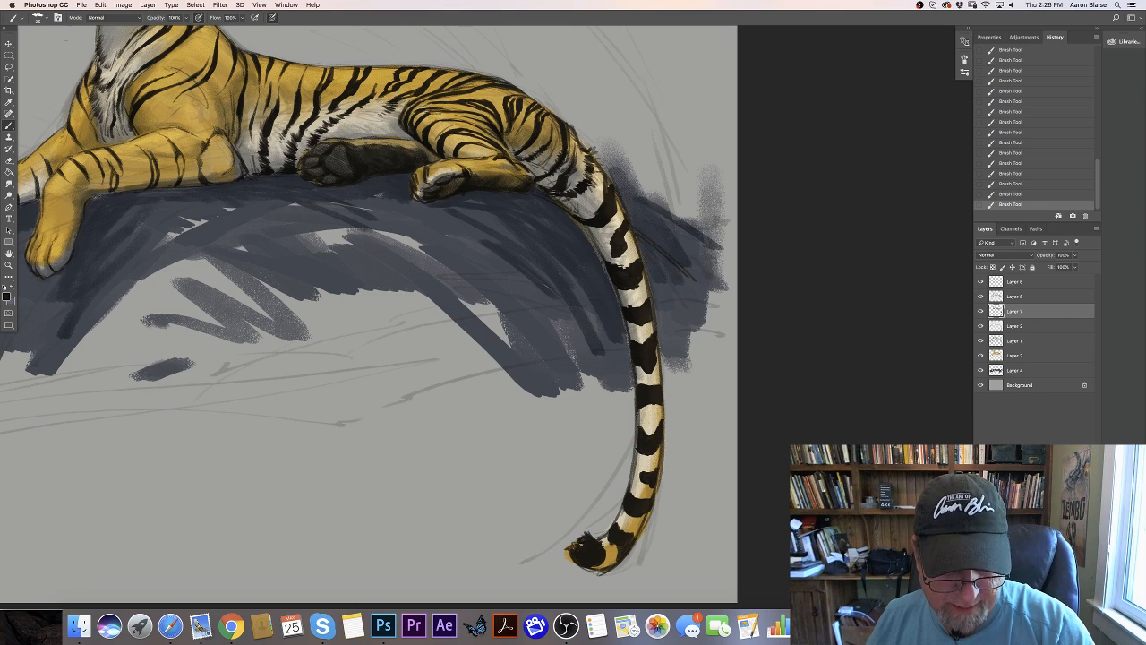
pyautogui.moveTo(579, 537); pyautogui.dragTo(567, 560)
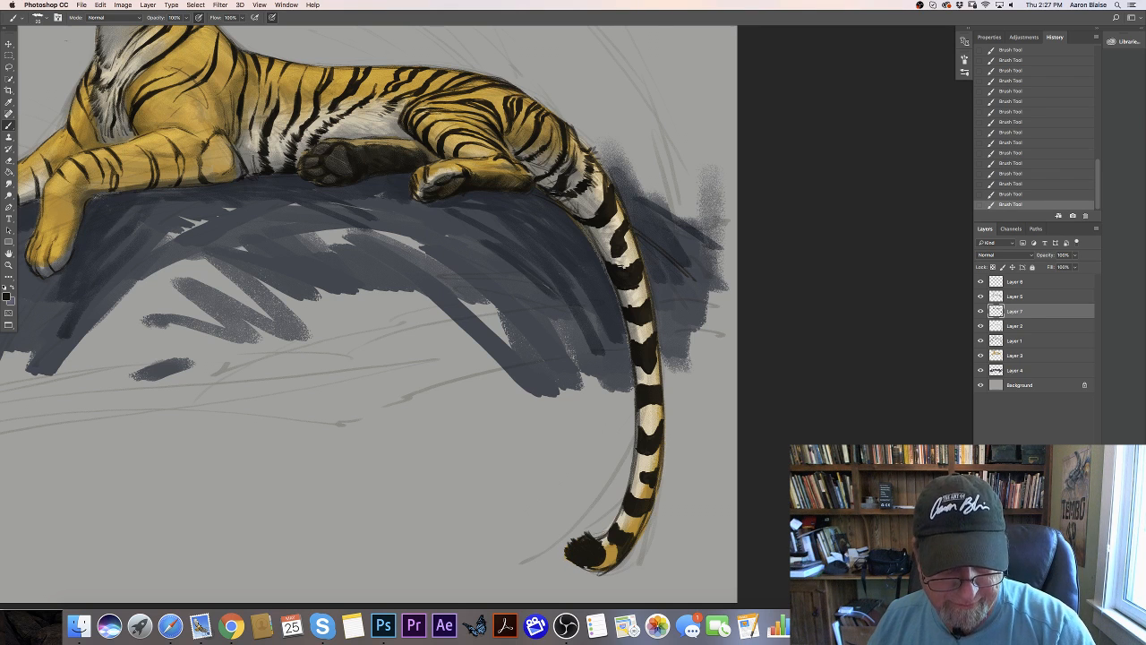
# - Examine the stripe pattern over the whole tiger, from the head to the tip of the tail
pyautogui.press('super+minus')
pyautogui.press('super+minus')
pyautogui.press('super+minus')
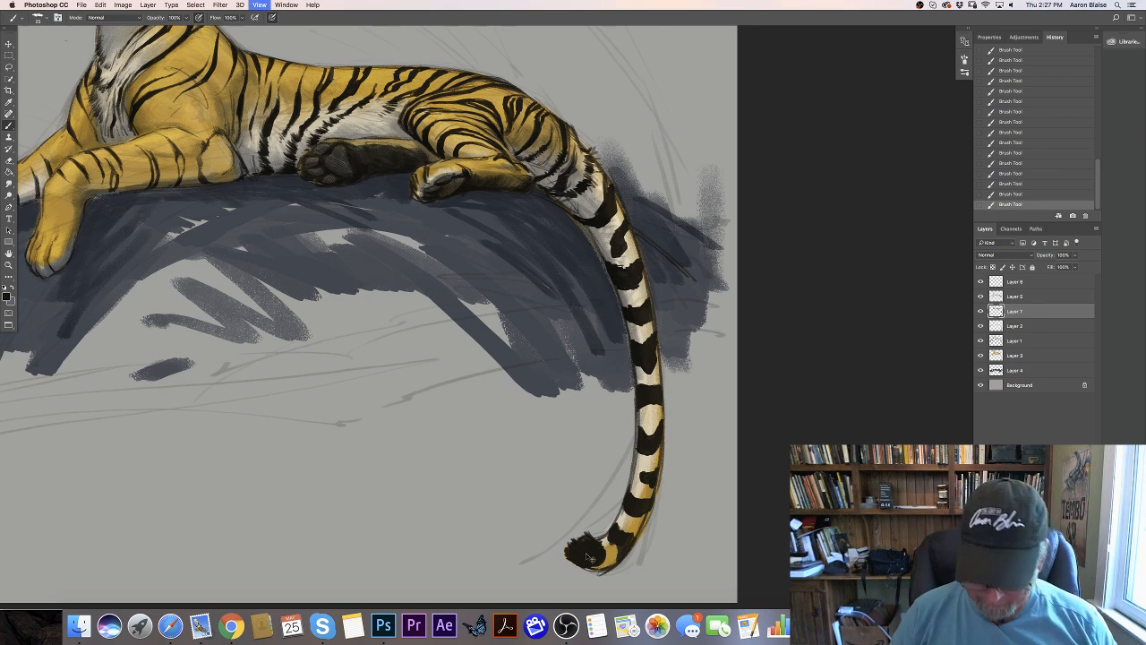
pyautogui.press('super+plus')
pyautogui.press('super+plus')
pyautogui.press('super+plus')
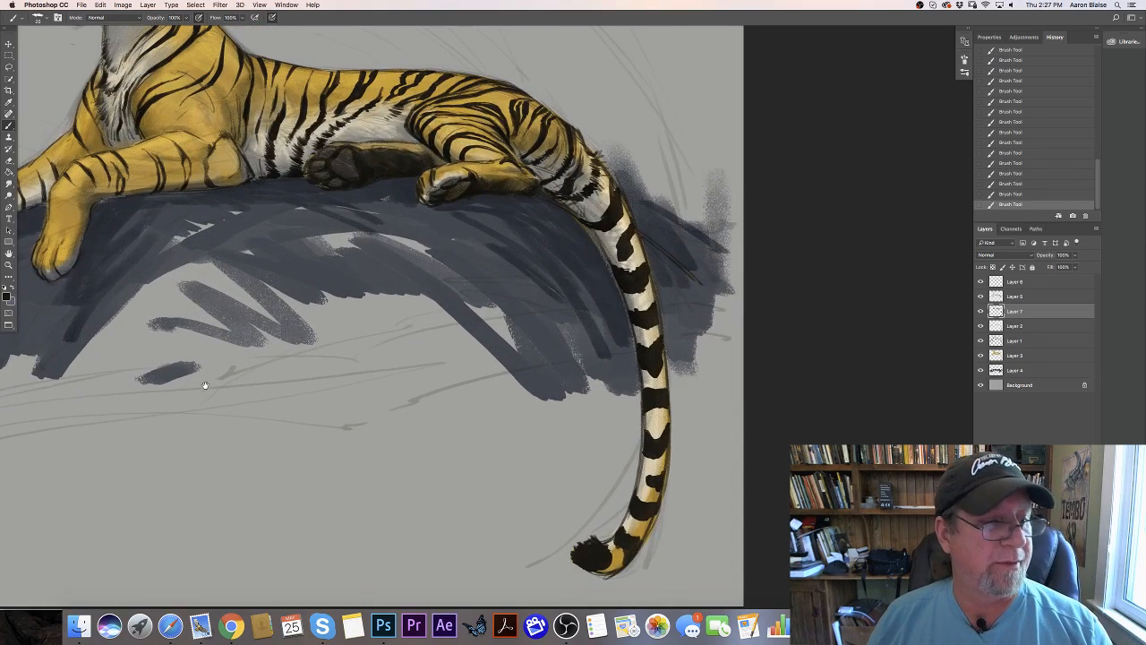
pyautogui.press('super+minus')
pyautogui.press('super+minus')
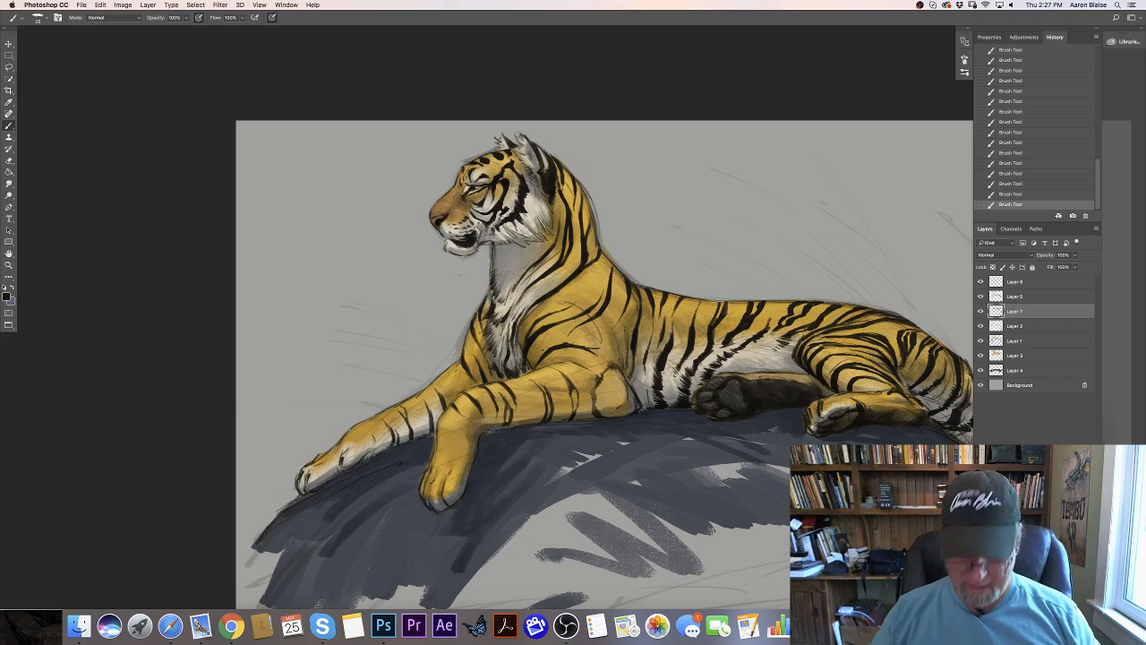
pyautogui.scroll(-2, 548, 355)
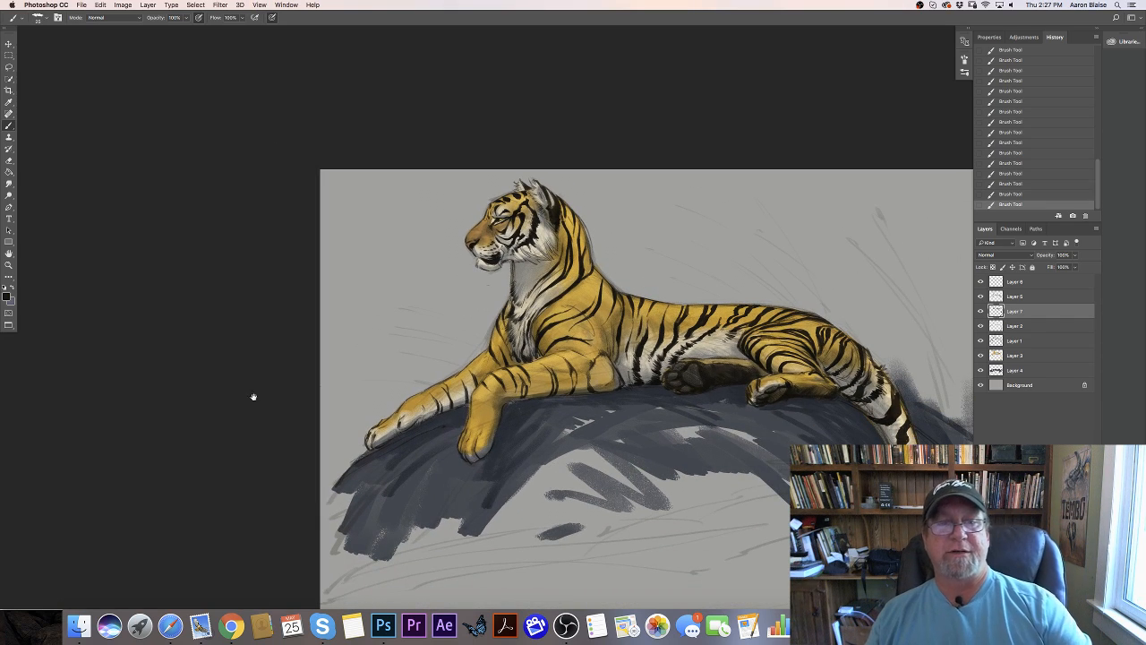
pyautogui.moveTo(253, 397); pyautogui.dragTo(166, 313)
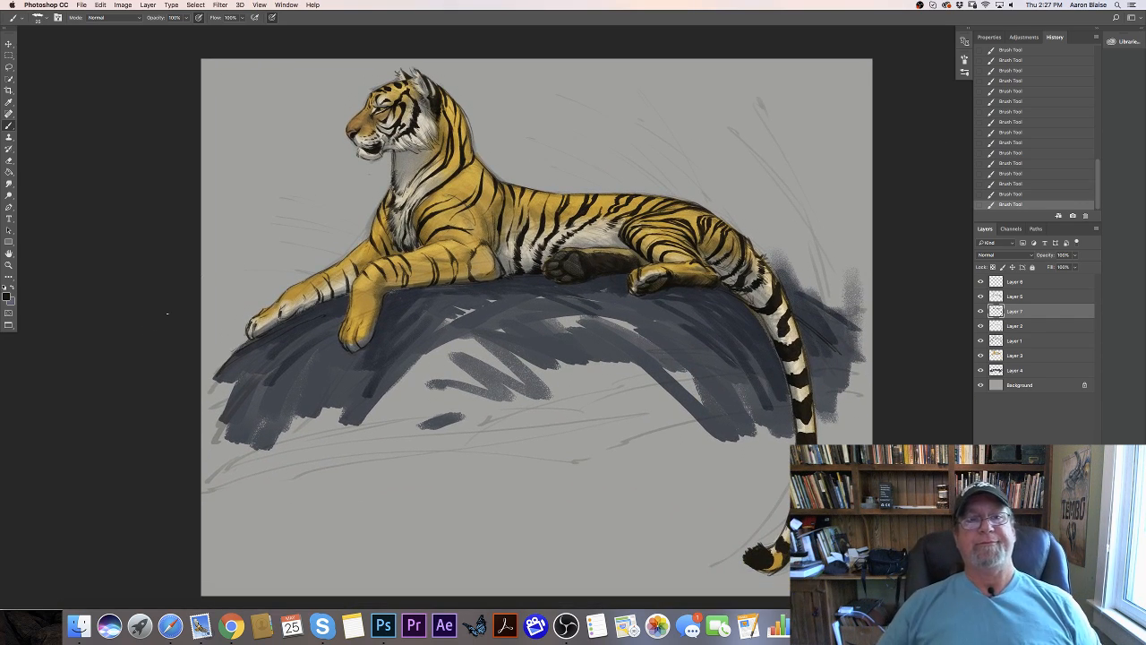
# - Add a new layer directly above the Background layer and choose a muted olive green as the foreground color
pyautogui.click(1026, 386)
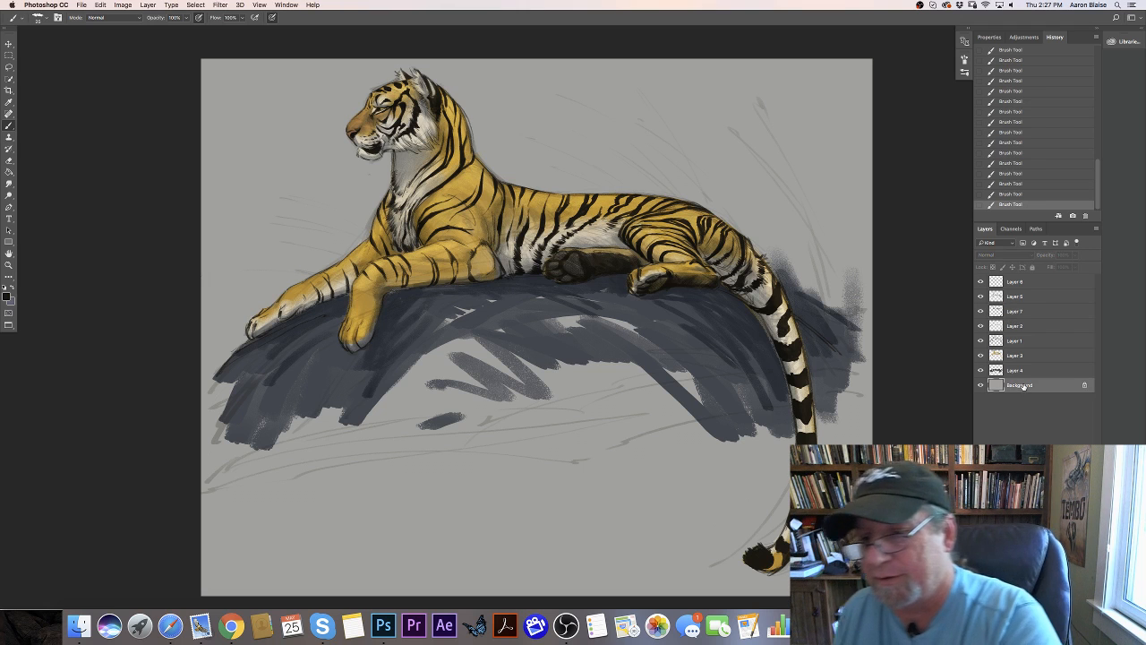
pyautogui.click(1073, 602)
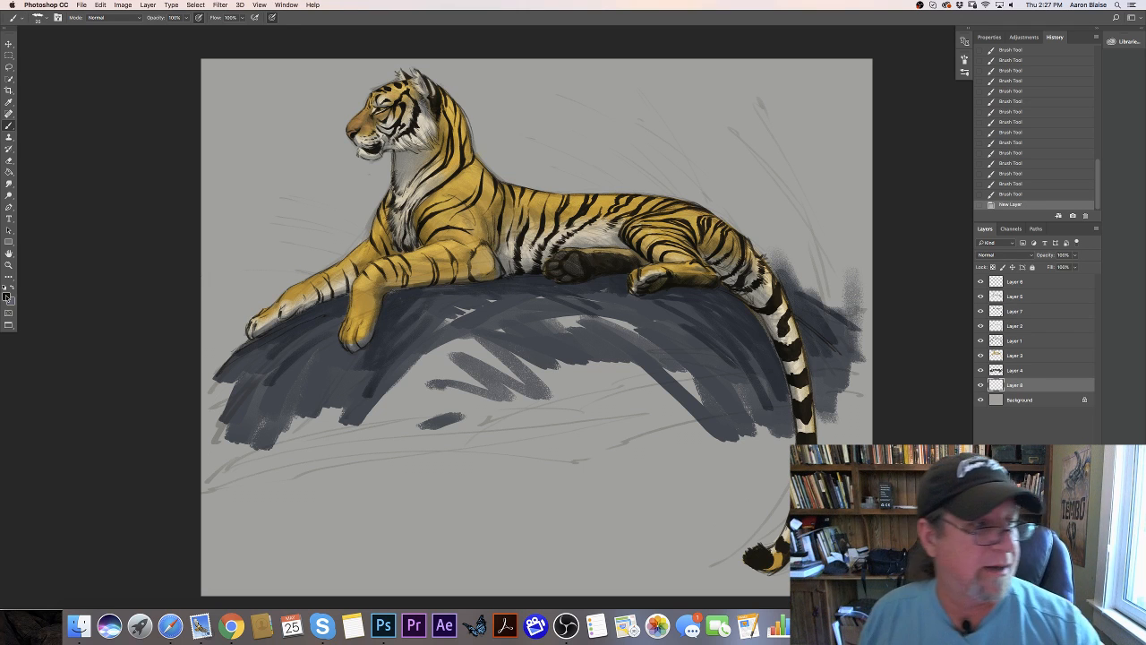
pyautogui.click(6, 297)
pyautogui.click(273, 267)
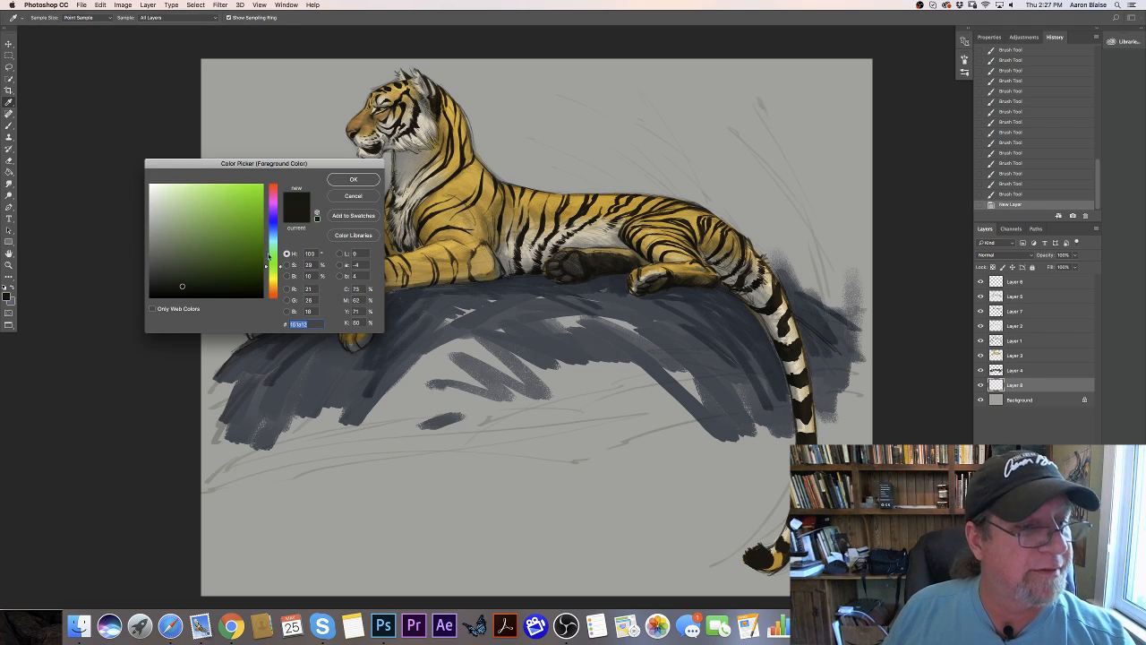
pyautogui.moveTo(273, 268); pyautogui.dragTo(274, 270)
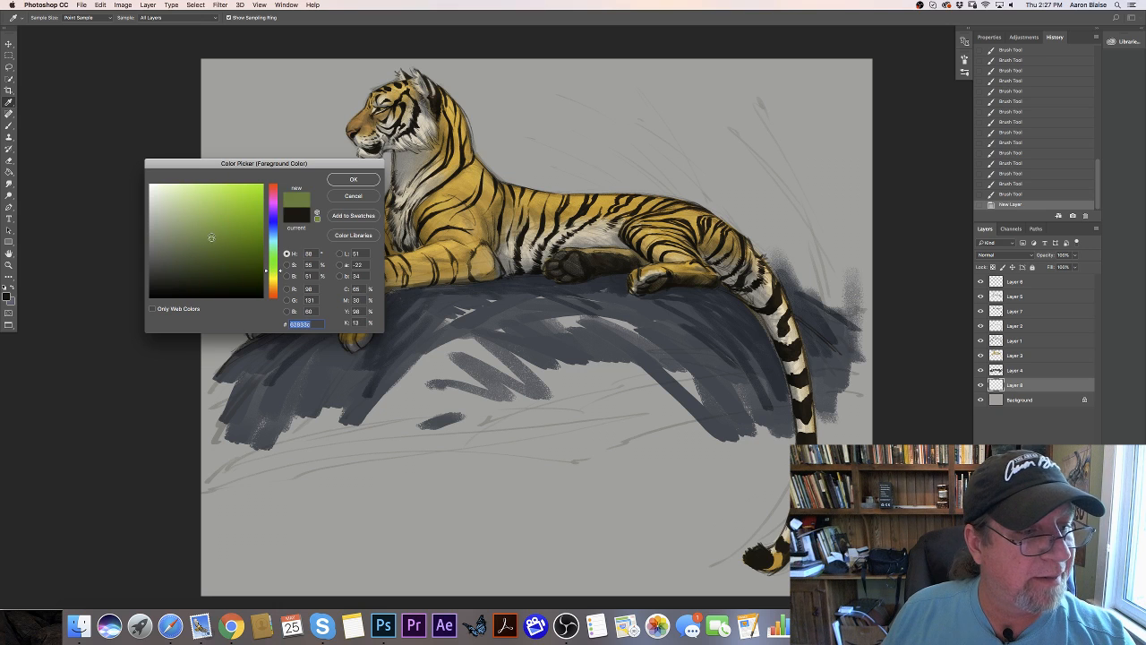
pyautogui.click(336, 182)
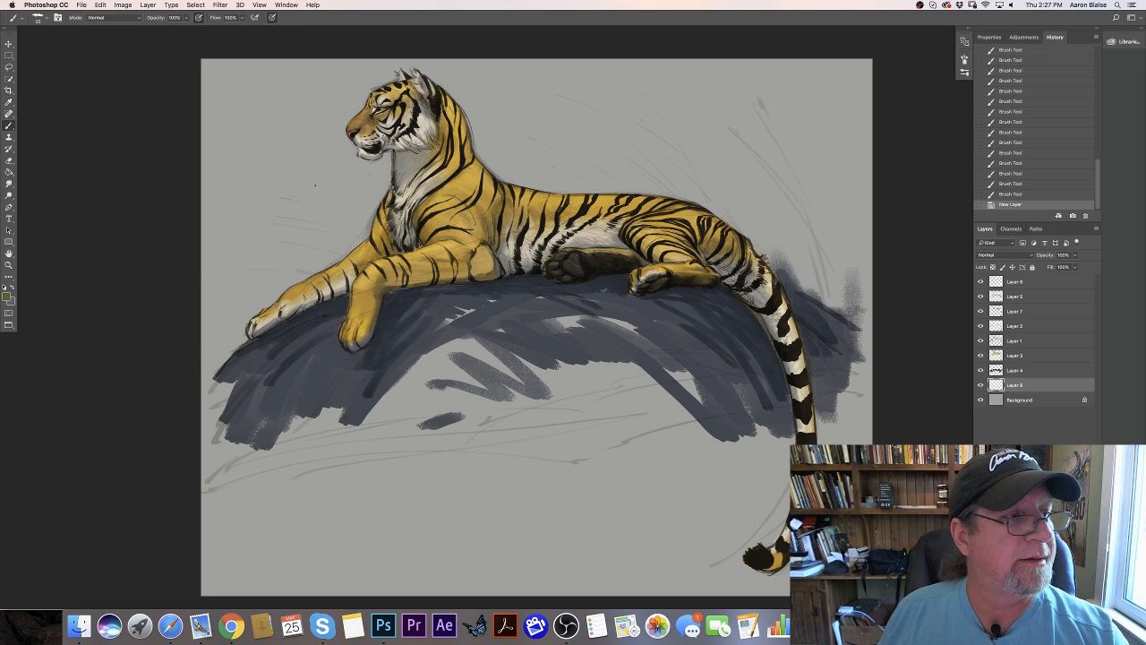
# - Enlarge the textured brush and block in broad green strokes behind the tiger's head, neck and back
pyautogui.click(42, 19)
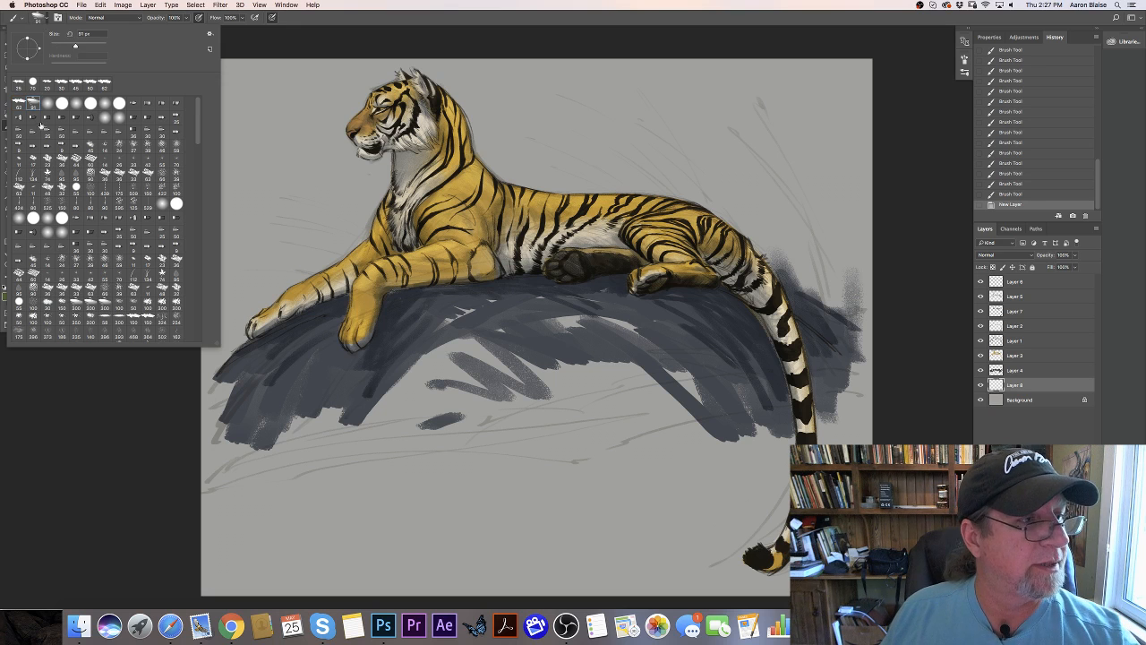
pyautogui.moveTo(255, 294); pyautogui.dragTo(273, 286)
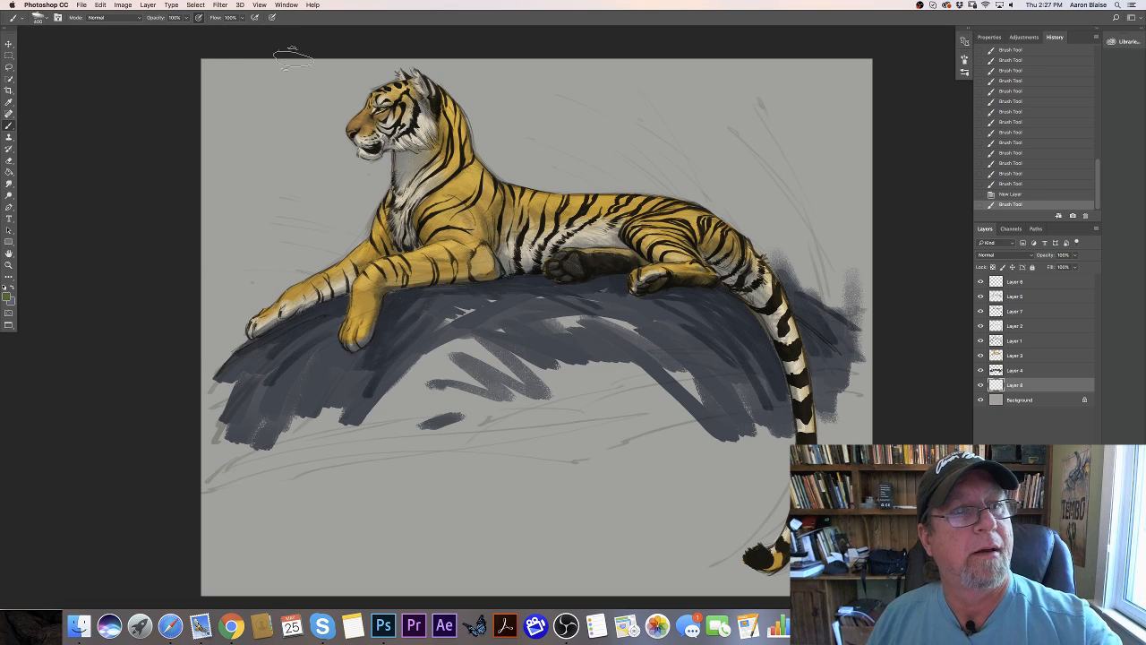
pyautogui.moveTo(540, 150)
pyautogui.mouseDown()
pyautogui.moveTo(523, 123)
pyautogui.moveTo(508, 132)
pyautogui.moveTo(506, 168)
pyautogui.moveTo(492, 162)
pyautogui.moveTo(413, 49)
pyautogui.moveTo(592, 175)
pyautogui.moveTo(535, 99)
pyautogui.moveTo(566, 111)
pyautogui.moveTo(552, 70)
pyautogui.moveTo(615, 161)
pyautogui.moveTo(586, 168)
pyautogui.moveTo(574, 188)
pyautogui.moveTo(450, 102)
pyautogui.moveTo(349, 89)
pyautogui.moveTo(369, 76)
pyautogui.moveTo(347, 81)
pyautogui.moveTo(335, 119)
pyautogui.moveTo(365, 163)
pyautogui.moveTo(344, 206)
pyautogui.moveTo(270, 128)
pyautogui.moveTo(320, 139)
pyautogui.moveTo(265, 96)
pyautogui.mouseUp()
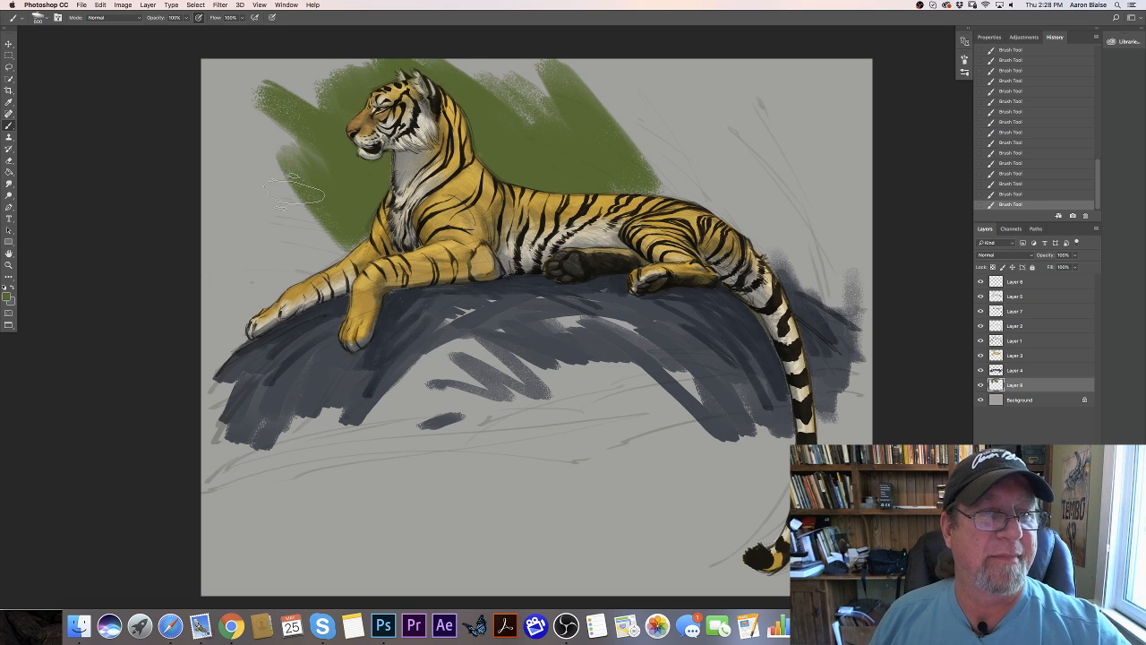
# - Extend the broad olive-green background strokes around the tiger's head, forelegs, back and haunches, out to the canvas edges
pyautogui.click(58, 18)
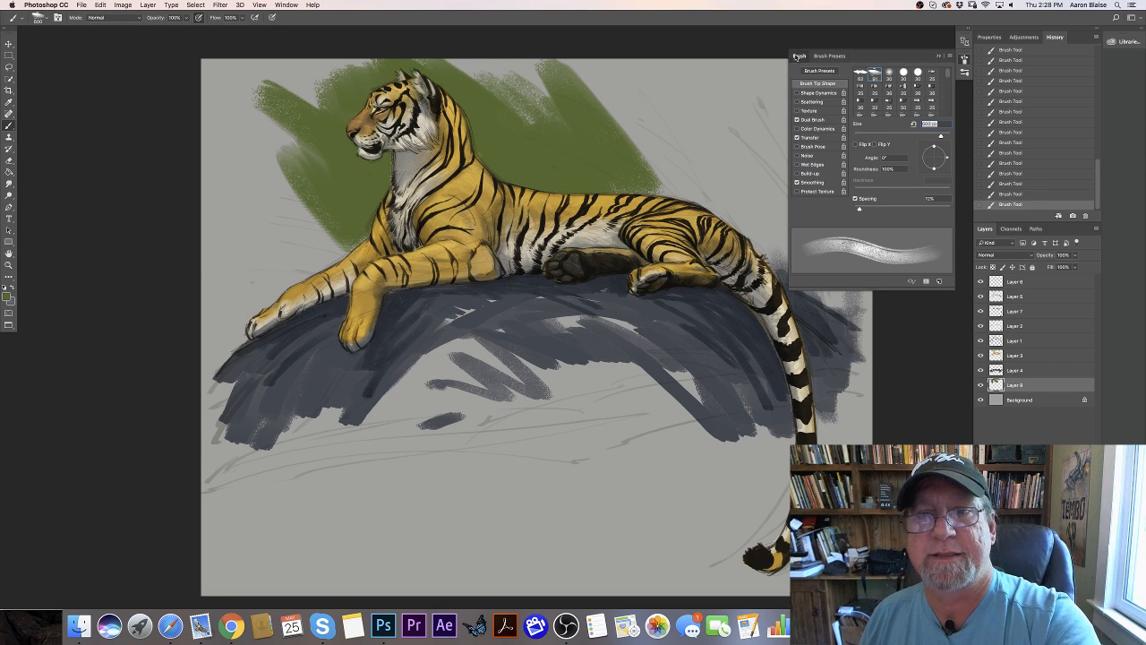
pyautogui.click(799, 56)
pyautogui.moveTo(322, 168)
pyautogui.mouseDown()
pyautogui.moveTo(311, 219)
pyautogui.moveTo(295, 275)
pyautogui.moveTo(269, 153)
pyautogui.moveTo(315, 257)
pyautogui.moveTo(308, 269)
pyautogui.moveTo(271, 249)
pyautogui.moveTo(237, 319)
pyautogui.moveTo(270, 260)
pyautogui.mouseUp()
pyautogui.moveTo(596, 126)
pyautogui.mouseDown()
pyautogui.moveTo(728, 198)
pyautogui.moveTo(730, 148)
pyautogui.moveTo(787, 243)
pyautogui.moveTo(772, 136)
pyautogui.moveTo(794, 130)
pyautogui.moveTo(851, 304)
pyautogui.moveTo(797, 269)
pyautogui.mouseUp()
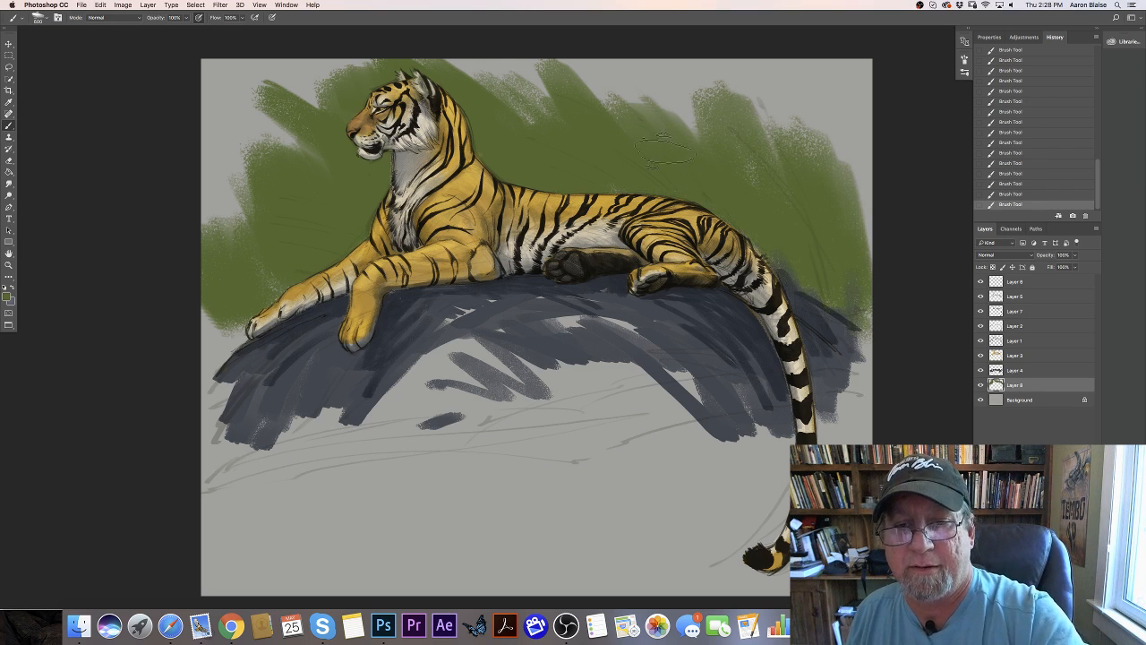
pyautogui.moveTo(481, 79)
pyautogui.mouseDown()
pyautogui.moveTo(537, 54)
pyautogui.moveTo(679, 170)
pyautogui.mouseUp()
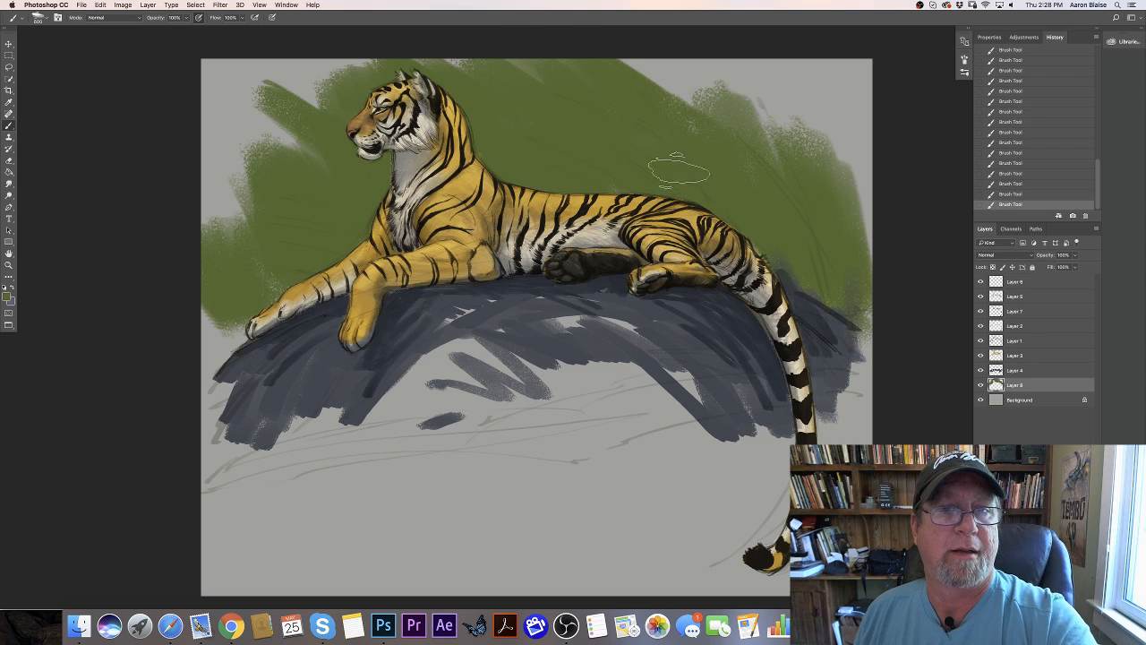
pyautogui.moveTo(353, 112)
pyautogui.mouseDown()
pyautogui.moveTo(325, 172)
pyautogui.moveTo(269, 126)
pyautogui.moveTo(240, 135)
pyautogui.moveTo(274, 228)
pyautogui.moveTo(303, 134)
pyautogui.moveTo(261, 135)
pyautogui.moveTo(240, 167)
pyautogui.moveTo(258, 248)
pyautogui.moveTo(230, 211)
pyautogui.moveTo(232, 223)
pyautogui.moveTo(263, 285)
pyautogui.moveTo(231, 349)
pyautogui.mouseUp()
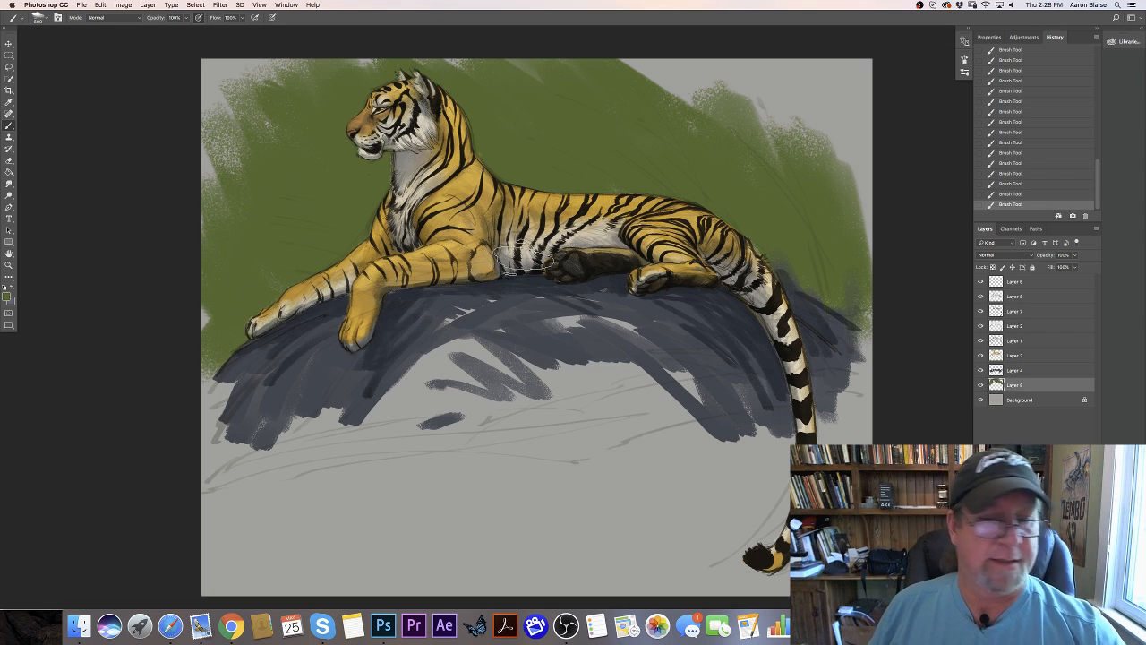
pyautogui.moveTo(707, 98)
pyautogui.mouseDown()
pyautogui.moveTo(842, 156)
pyautogui.moveTo(864, 145)
pyautogui.moveTo(883, 173)
pyautogui.mouseUp()
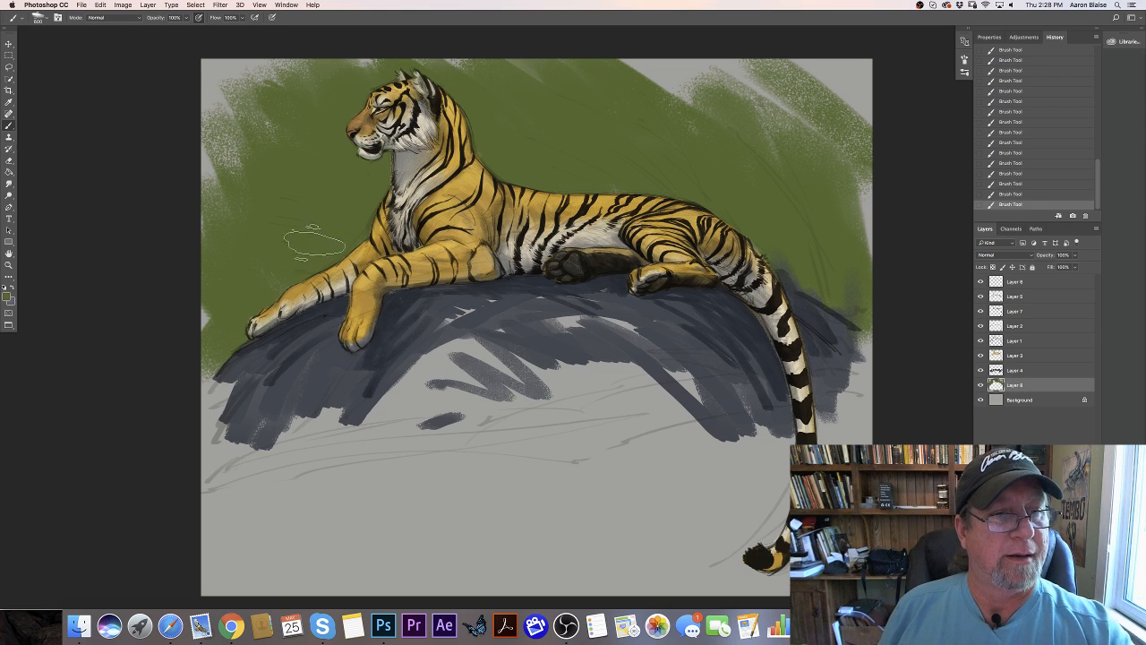
# - Set the foreground color to dark green #33502d and brush it over the background in front of the chest and above the back
pyautogui.click(7, 296)
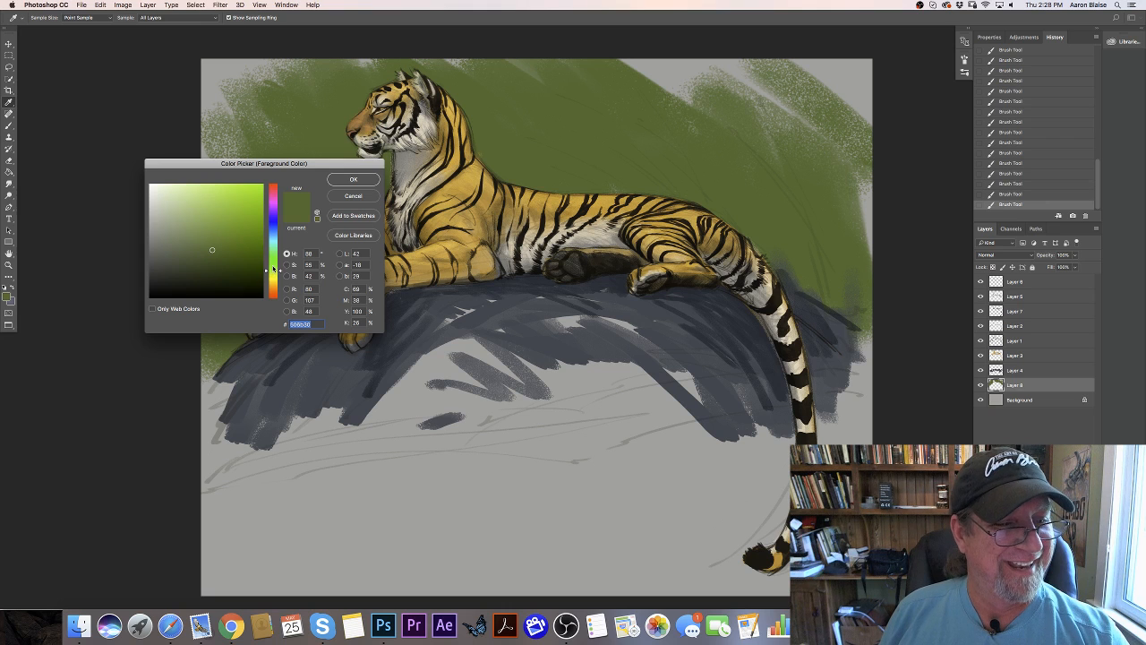
pyautogui.moveTo(273, 268); pyautogui.dragTo(259, 261)
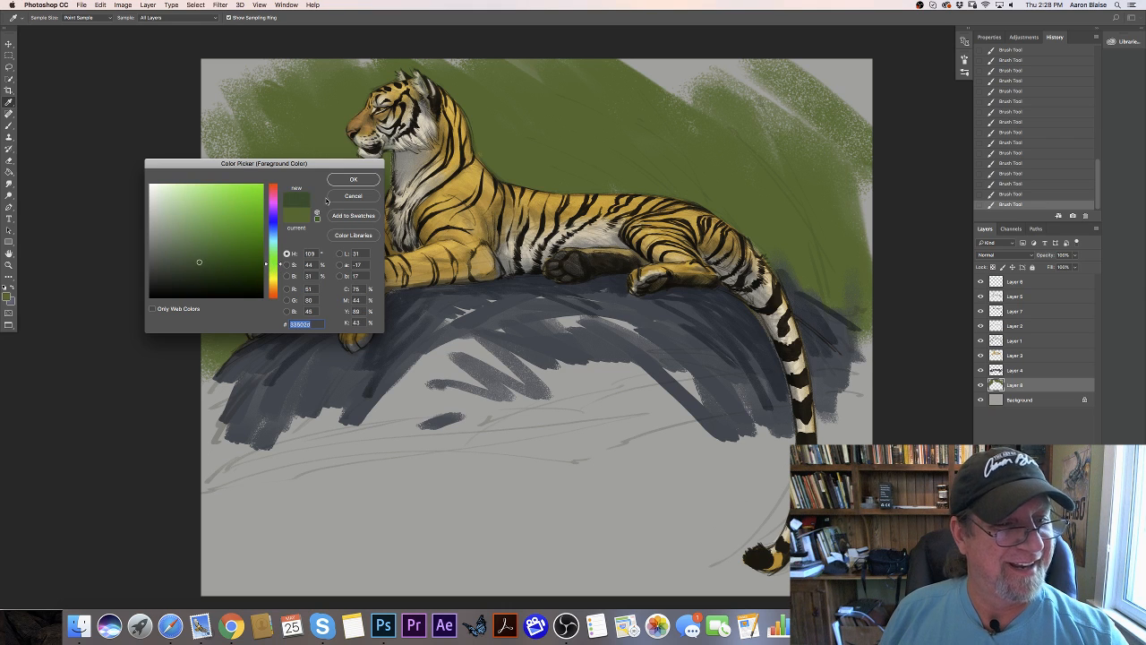
pyautogui.click(353, 179)
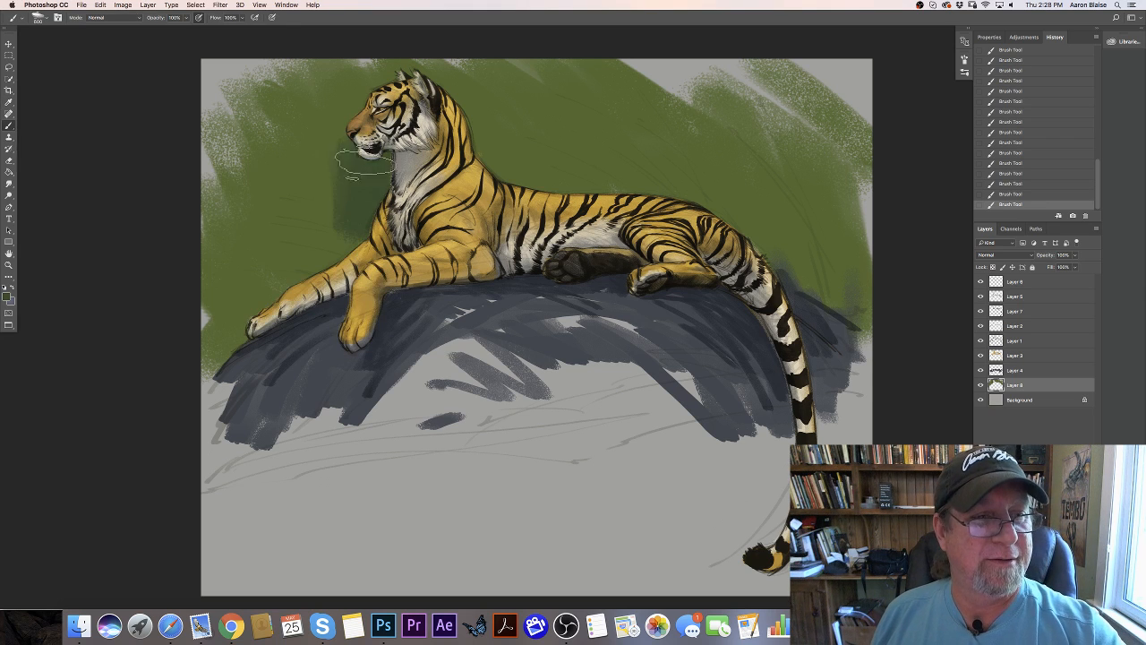
pyautogui.moveTo(364, 163)
pyautogui.mouseDown()
pyautogui.moveTo(336, 235)
pyautogui.moveTo(236, 273)
pyautogui.mouseUp()
pyautogui.moveTo(488, 133)
pyautogui.mouseDown()
pyautogui.moveTo(503, 168)
pyautogui.moveTo(557, 185)
pyautogui.moveTo(579, 162)
pyautogui.moveTo(575, 108)
pyautogui.moveTo(614, 112)
pyautogui.moveTo(780, 229)
pyautogui.moveTo(842, 299)
pyautogui.moveTo(813, 179)
pyautogui.moveTo(833, 171)
pyautogui.moveTo(818, 256)
pyautogui.moveTo(656, 154)
pyautogui.moveTo(582, 79)
pyautogui.moveTo(626, 162)
pyautogui.moveTo(522, 171)
pyautogui.moveTo(590, 176)
pyautogui.moveTo(489, 51)
pyautogui.moveTo(523, 179)
pyautogui.mouseUp()
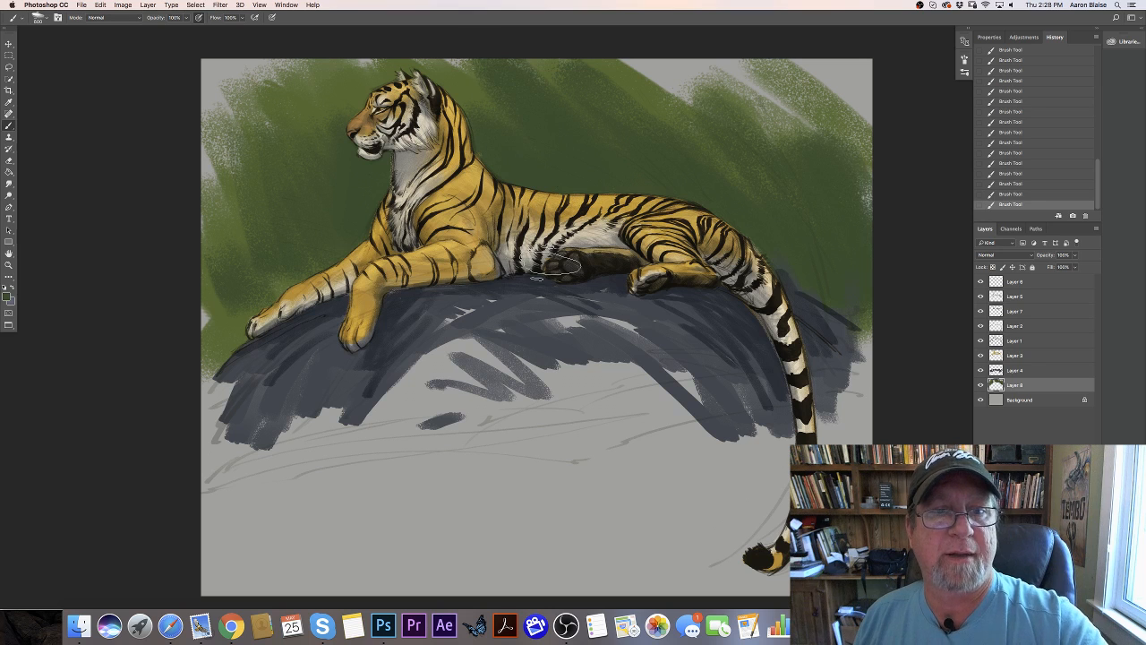
pyautogui.moveTo(555, 266)
pyautogui.mouseDown()
pyautogui.moveTo(484, 114)
pyautogui.moveTo(408, 70)
pyautogui.moveTo(358, 76)
pyautogui.moveTo(380, 183)
pyautogui.moveTo(331, 85)
pyautogui.moveTo(340, 204)
pyautogui.moveTo(319, 249)
pyautogui.mouseUp()
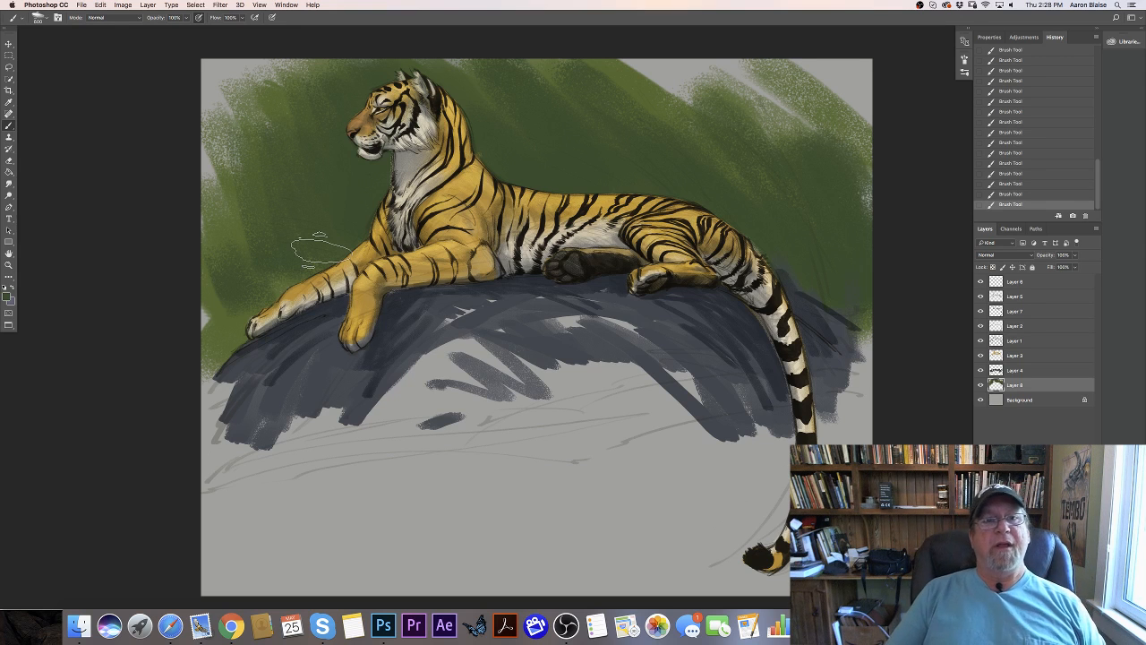
# - On Layer 3, erase stray color along the tiger's outline at the shoulders, nape, ears and throat
pyautogui.click(1012, 358)
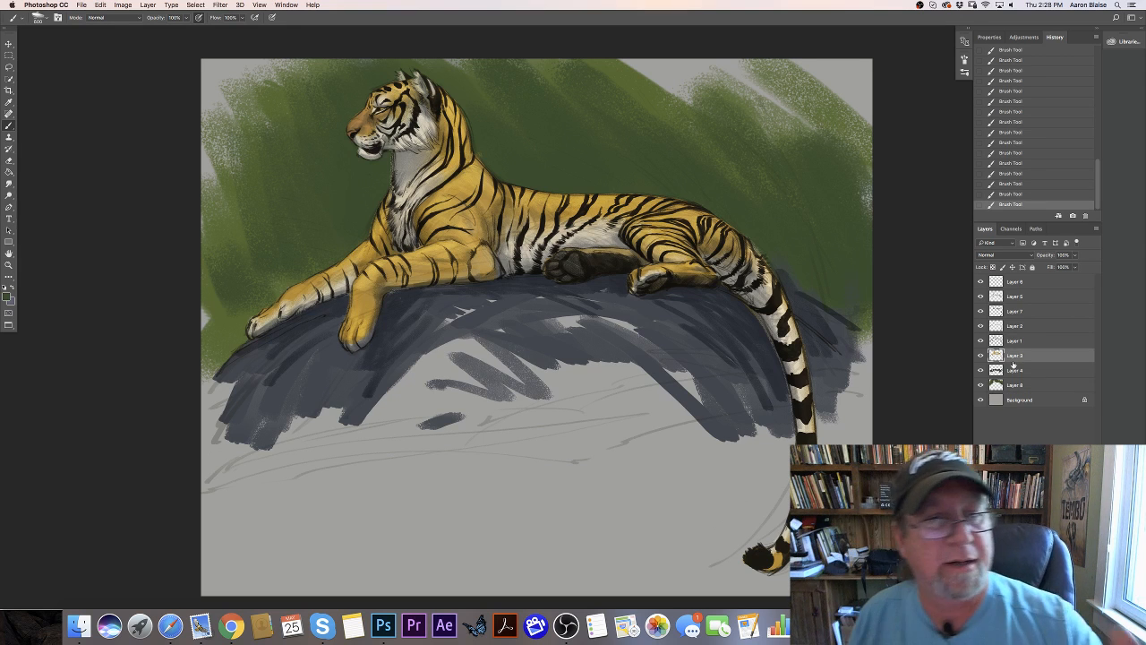
pyautogui.moveTo(494, 166)
pyautogui.mouseDown()
pyautogui.moveTo(479, 154)
pyautogui.moveTo(497, 171)
pyautogui.mouseUp()
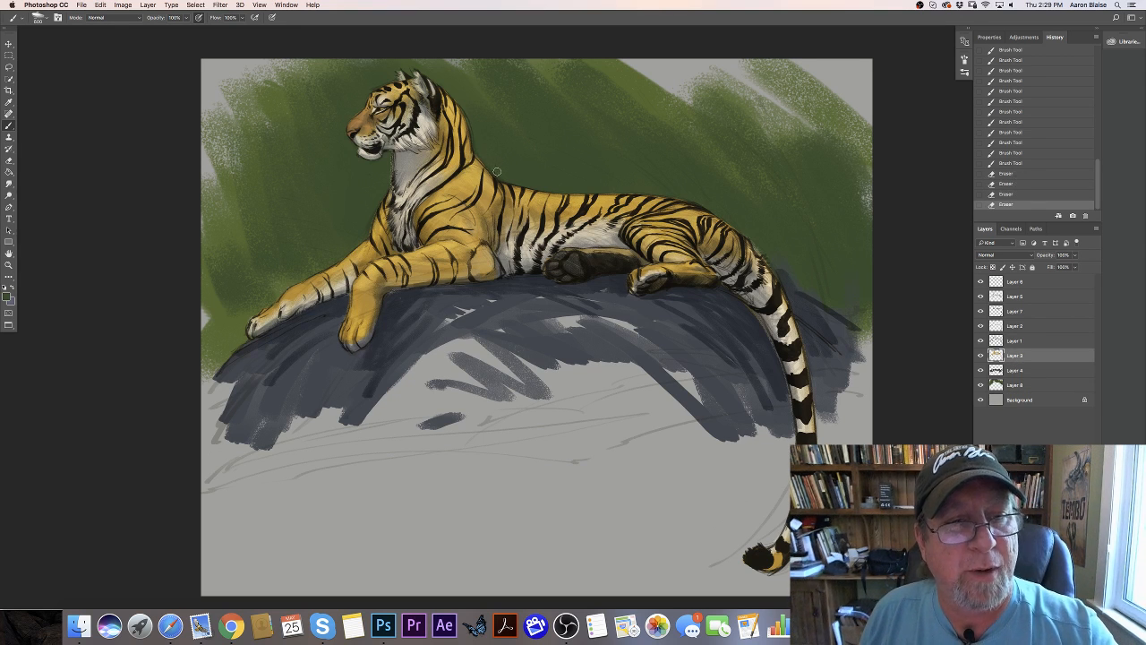
pyautogui.moveTo(467, 111); pyautogui.dragTo(450, 88)
pyautogui.moveTo(437, 77); pyautogui.dragTo(415, 69)
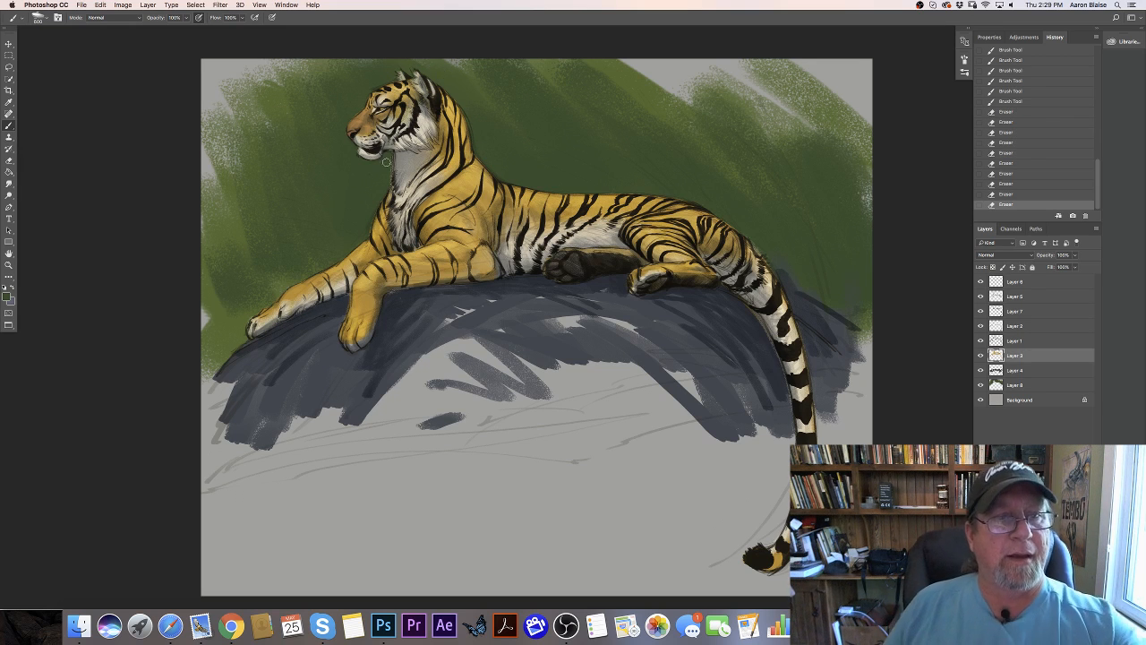
pyautogui.moveTo(389, 155); pyautogui.dragTo(387, 162)
pyautogui.moveTo(387, 161); pyautogui.dragTo(388, 168)
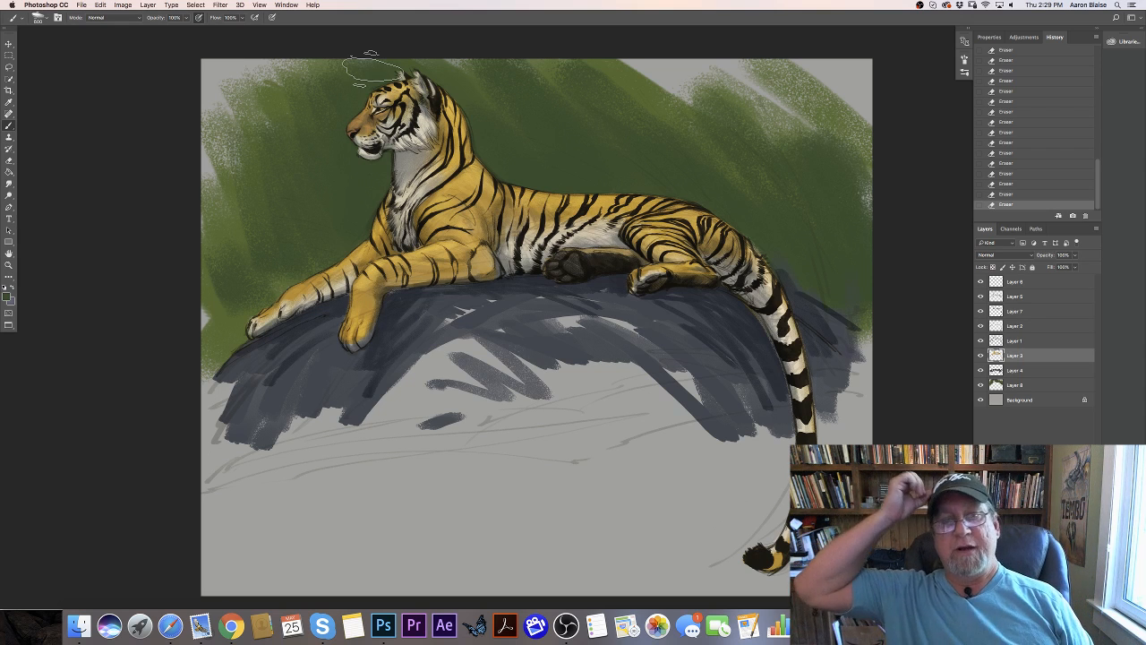
# - Add a new top layer in Multiply mode and set the foreground color to grey-blue #828f97
pyautogui.click(1015, 283)
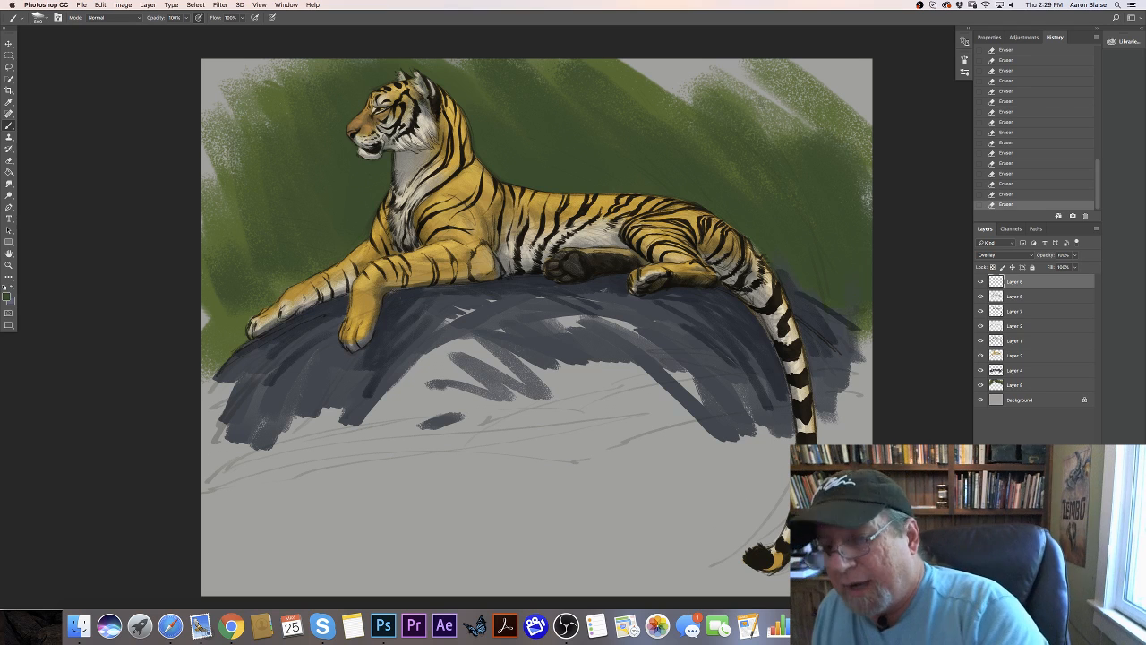
pyautogui.click(1073, 603)
pyautogui.click(984, 257)
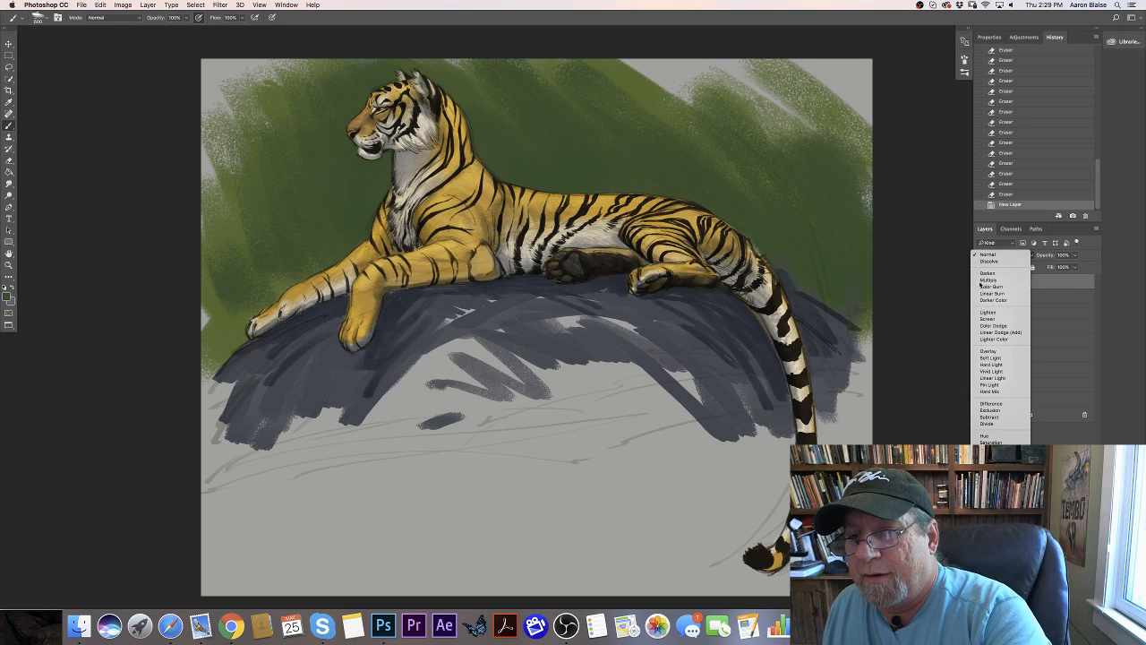
pyautogui.click(993, 279)
pyautogui.click(8, 296)
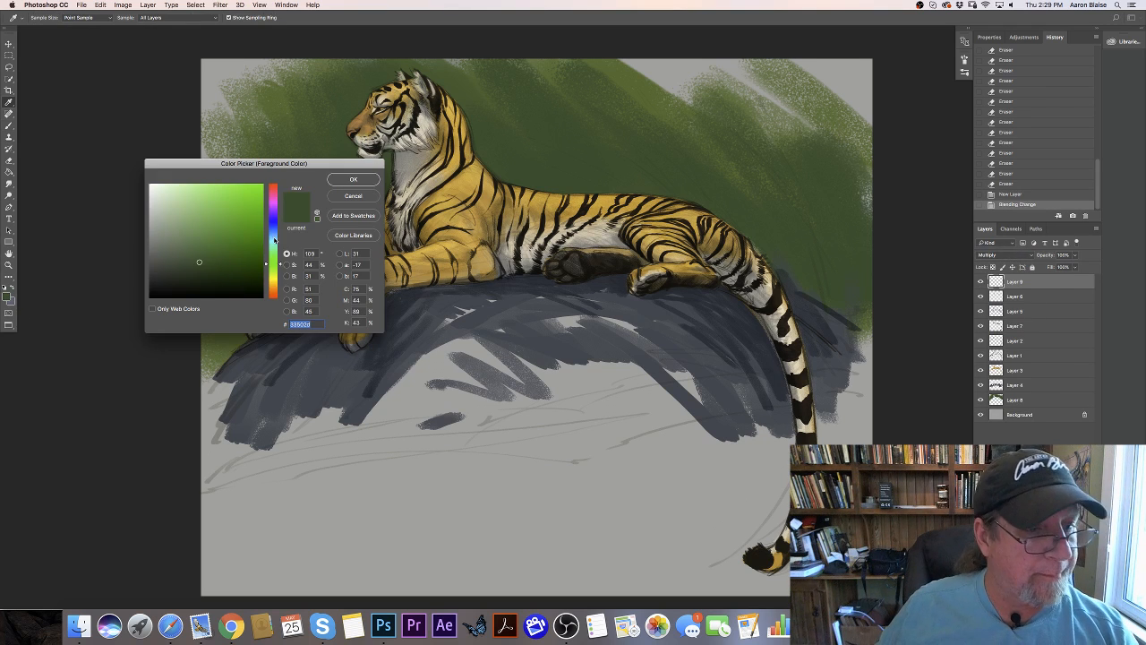
pyautogui.click(272, 235)
pyautogui.click(165, 230)
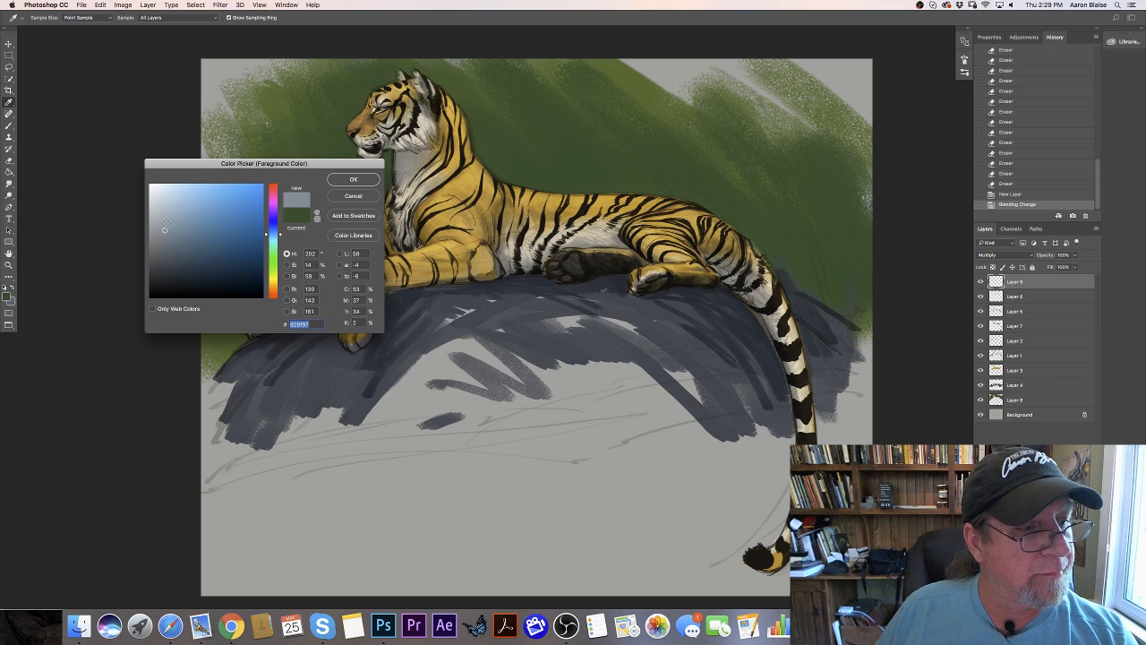
pyautogui.click(341, 182)
# - Brush a shadow over the tiger's haunch, rump and tail base on the Multiply layer
pyautogui.press('super+plus')
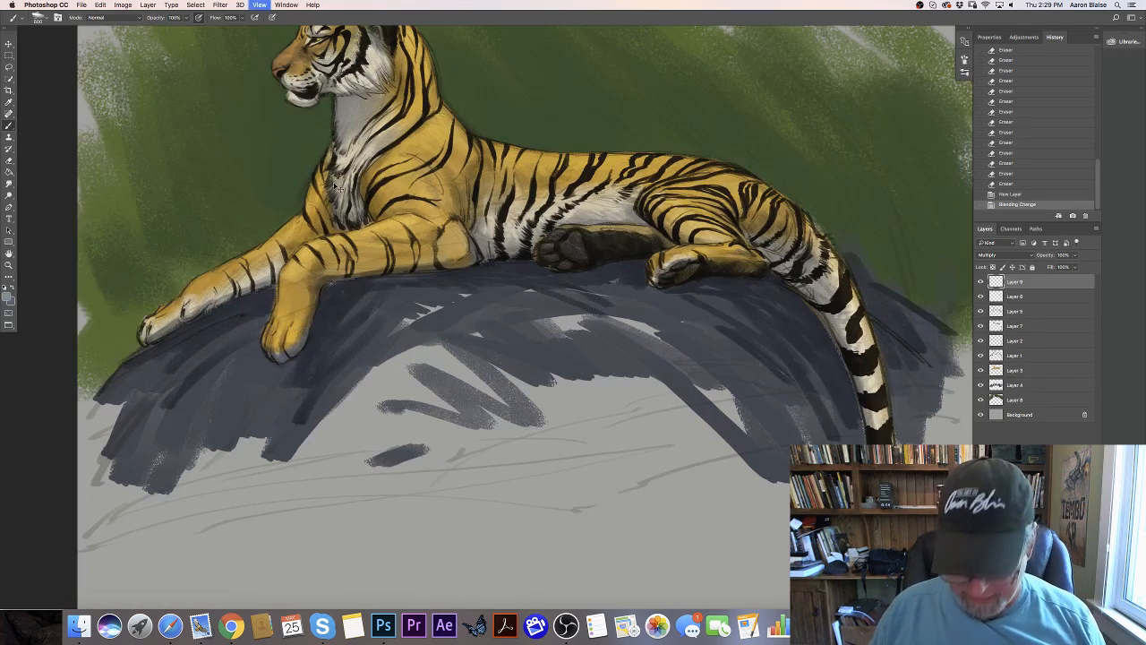
pyautogui.moveTo(85, 333); pyautogui.dragTo(112, 441)
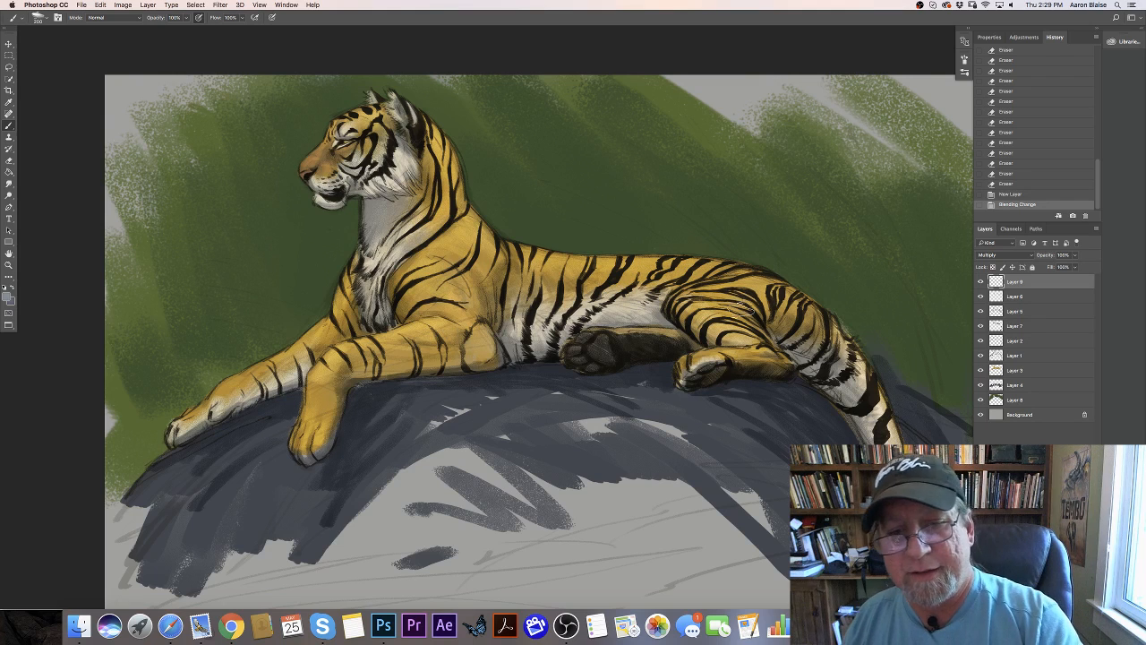
pyautogui.moveTo(743, 296)
pyautogui.mouseDown()
pyautogui.moveTo(731, 337)
pyautogui.moveTo(665, 306)
pyautogui.moveTo(679, 285)
pyautogui.moveTo(723, 277)
pyautogui.moveTo(780, 296)
pyautogui.moveTo(830, 337)
pyautogui.moveTo(759, 277)
pyautogui.moveTo(825, 324)
pyautogui.moveTo(832, 375)
pyautogui.moveTo(796, 353)
pyautogui.moveTo(813, 384)
pyautogui.mouseUp()
pyautogui.moveTo(801, 376); pyautogui.dragTo(825, 391)
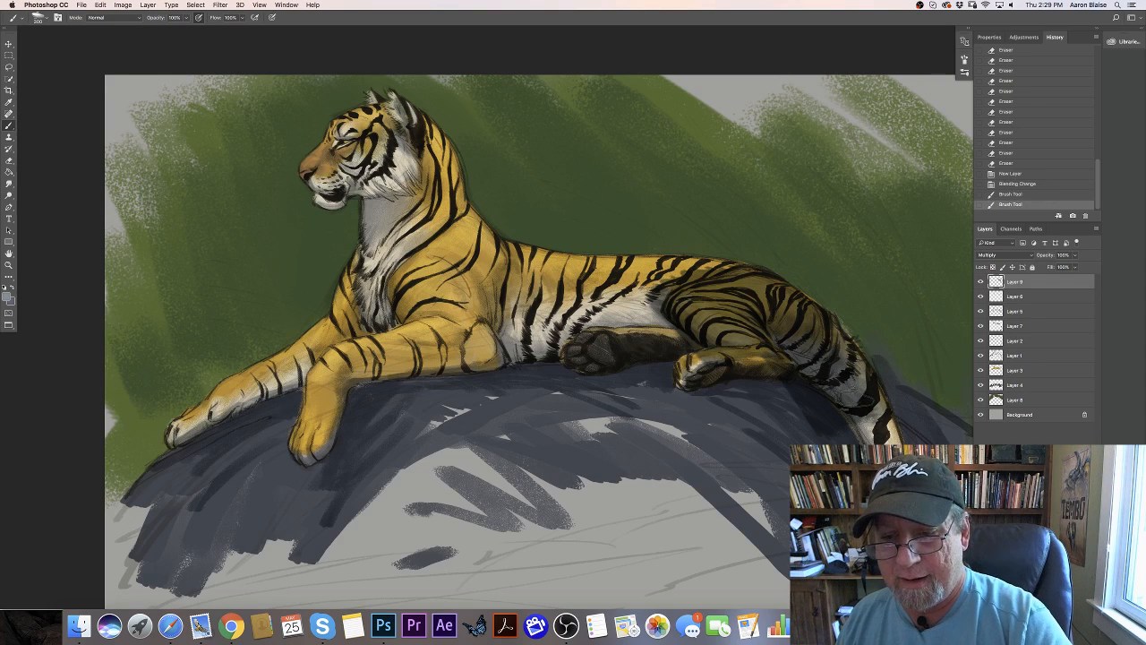
pyautogui.moveTo(840, 331); pyautogui.dragTo(841, 340)
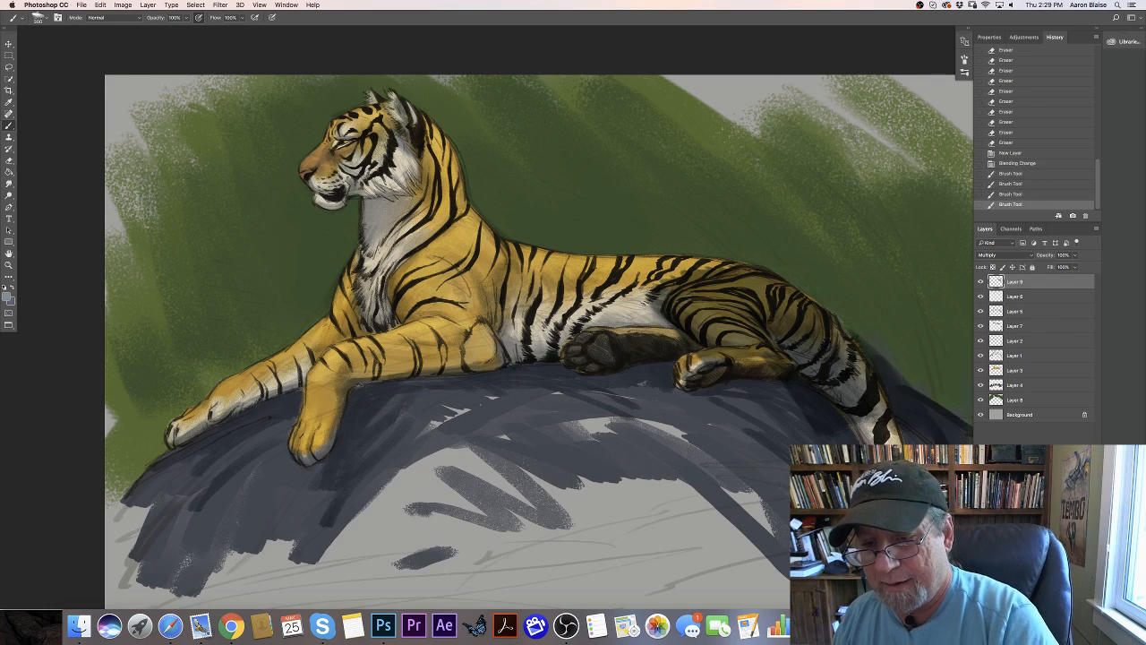
# - Shade the rock below the hindquarters and on both sides of the upper tail
pyautogui.moveTo(399, 456); pyautogui.dragTo(251, 361)
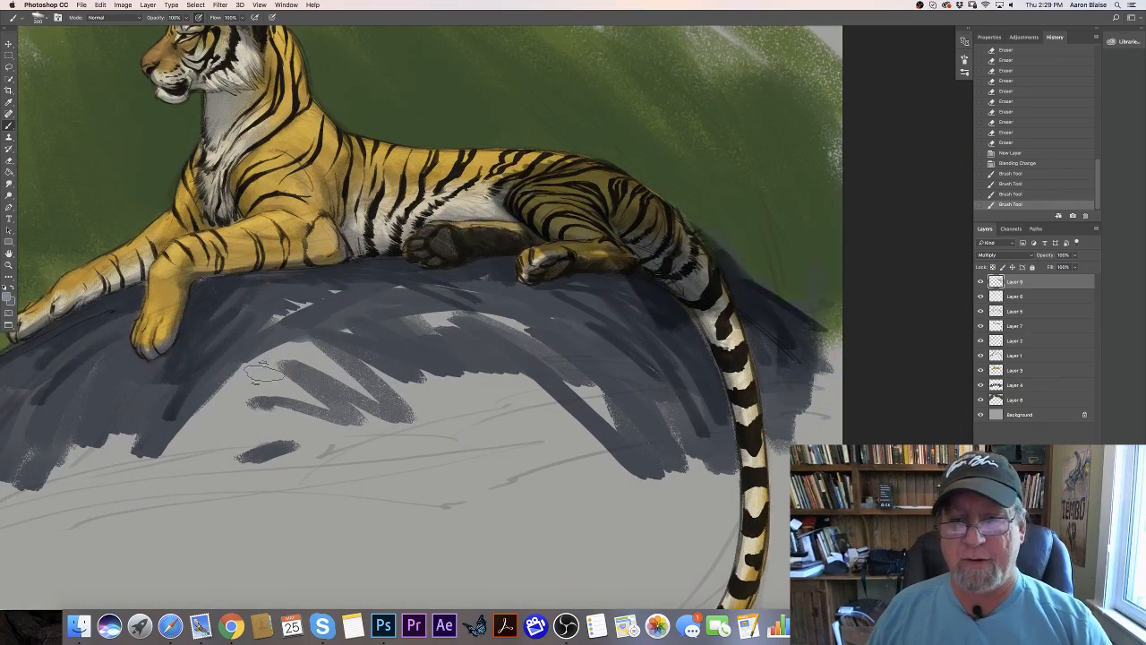
pyautogui.moveTo(791, 313)
pyautogui.mouseDown()
pyautogui.moveTo(840, 324)
pyautogui.moveTo(788, 303)
pyautogui.moveTo(771, 321)
pyautogui.moveTo(697, 273)
pyautogui.moveTo(688, 283)
pyautogui.moveTo(648, 265)
pyautogui.moveTo(610, 275)
pyautogui.moveTo(716, 350)
pyautogui.moveTo(734, 339)
pyautogui.moveTo(762, 349)
pyautogui.moveTo(794, 384)
pyautogui.moveTo(814, 386)
pyautogui.moveTo(834, 417)
pyautogui.mouseUp()
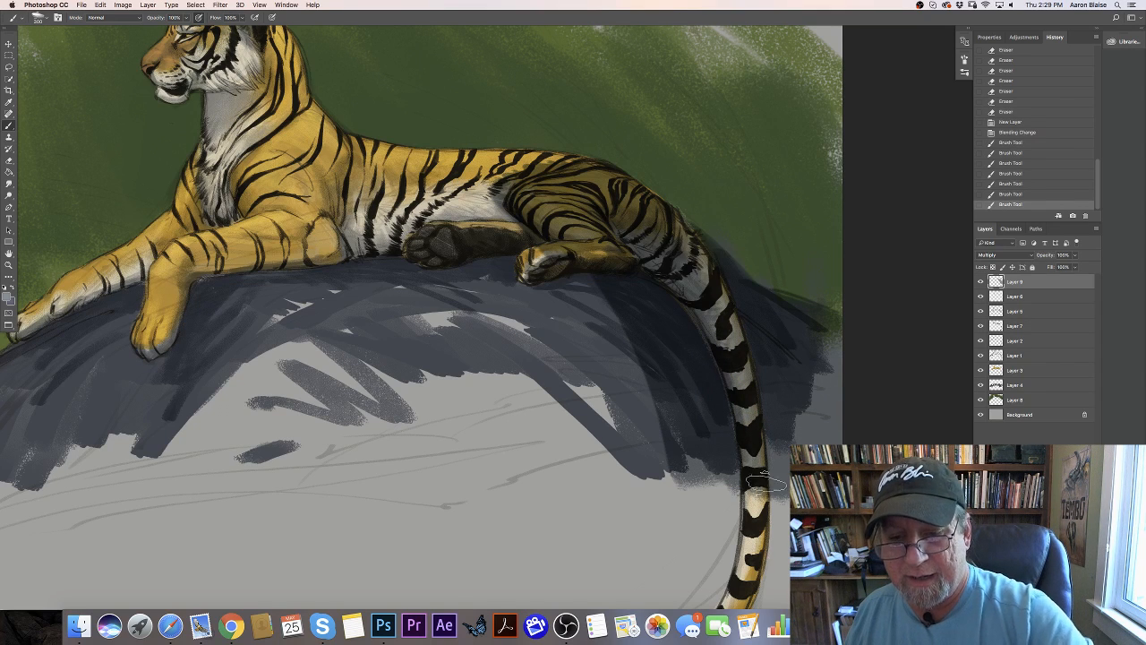
pyautogui.moveTo(738, 503)
pyautogui.mouseDown()
pyautogui.moveTo(709, 508)
pyautogui.moveTo(541, 353)
pyautogui.moveTo(508, 353)
pyautogui.mouseUp()
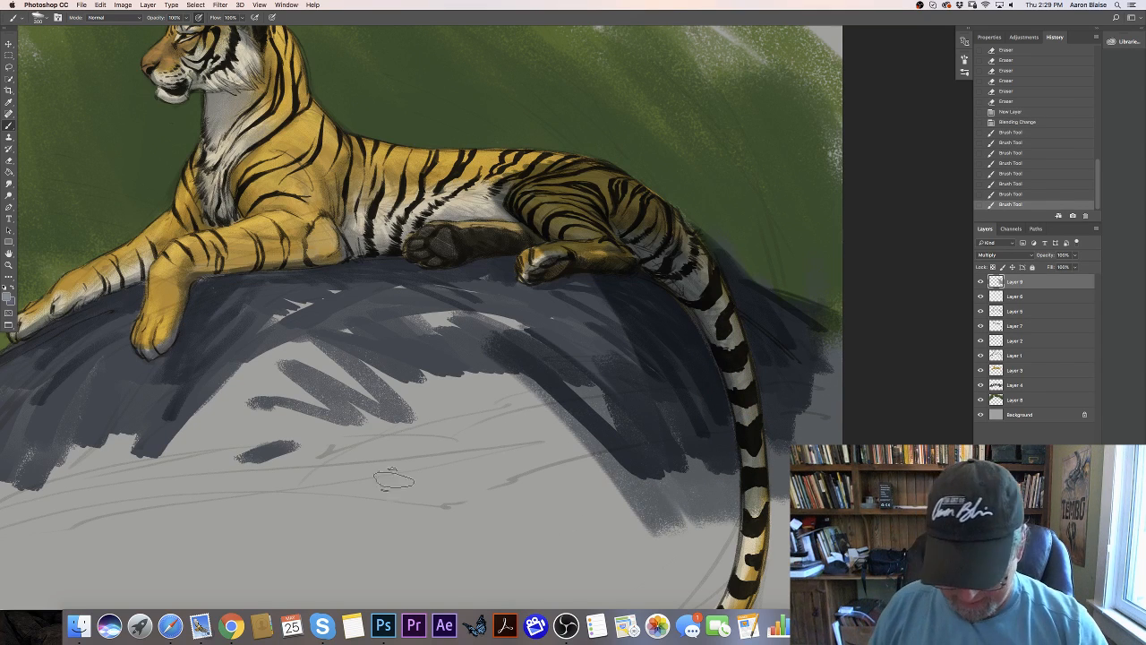
# - Shade the hanging tail down to its tip and extend the rock shadow on both sides of it
pyautogui.moveTo(311, 417); pyautogui.dragTo(245, 241)
pyautogui.moveTo(684, 288); pyautogui.dragTo(686, 387)
pyautogui.moveTo(684, 385)
pyautogui.mouseDown()
pyautogui.moveTo(655, 451)
pyautogui.moveTo(617, 463)
pyautogui.mouseUp()
pyautogui.moveTo(691, 320); pyautogui.dragTo(727, 412)
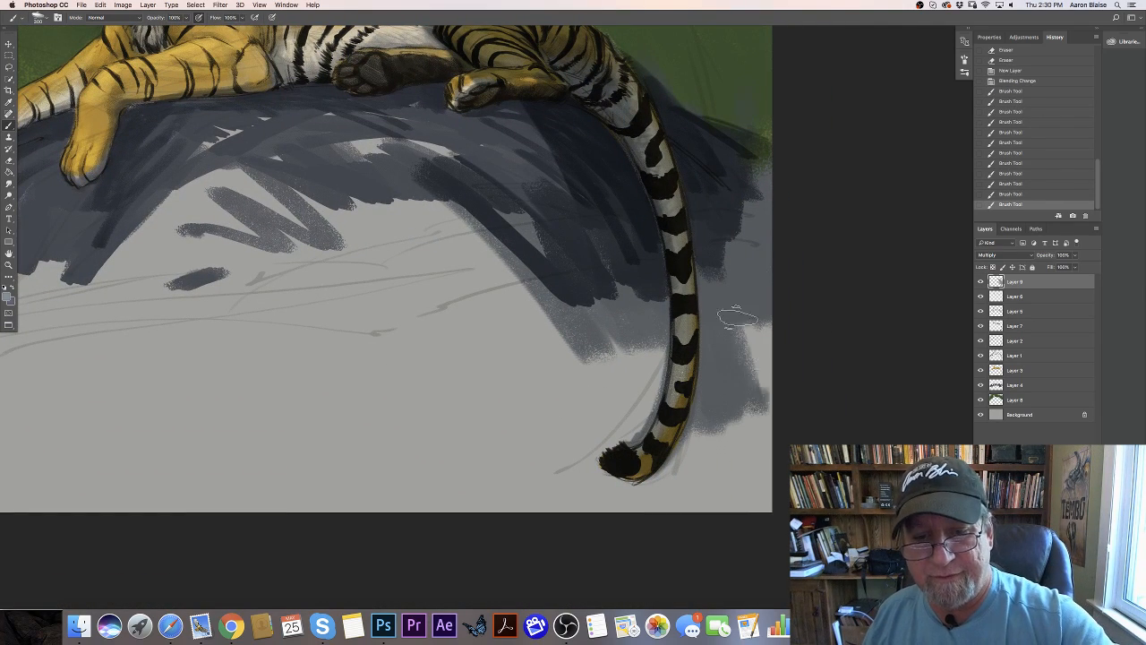
pyautogui.moveTo(734, 321); pyautogui.dragTo(753, 397)
pyautogui.moveTo(653, 347)
pyautogui.mouseDown()
pyautogui.moveTo(652, 390)
pyautogui.moveTo(552, 325)
pyautogui.mouseUp()
# - Rework the haunch shading, then shade the belly, flank, hind paws and the rock beneath them
pyautogui.moveTo(238, 378); pyautogui.dragTo(300, 513)
pyautogui.moveTo(616, 200)
pyautogui.mouseDown()
pyautogui.moveTo(588, 181)
pyautogui.moveTo(631, 186)
pyautogui.mouseUp()
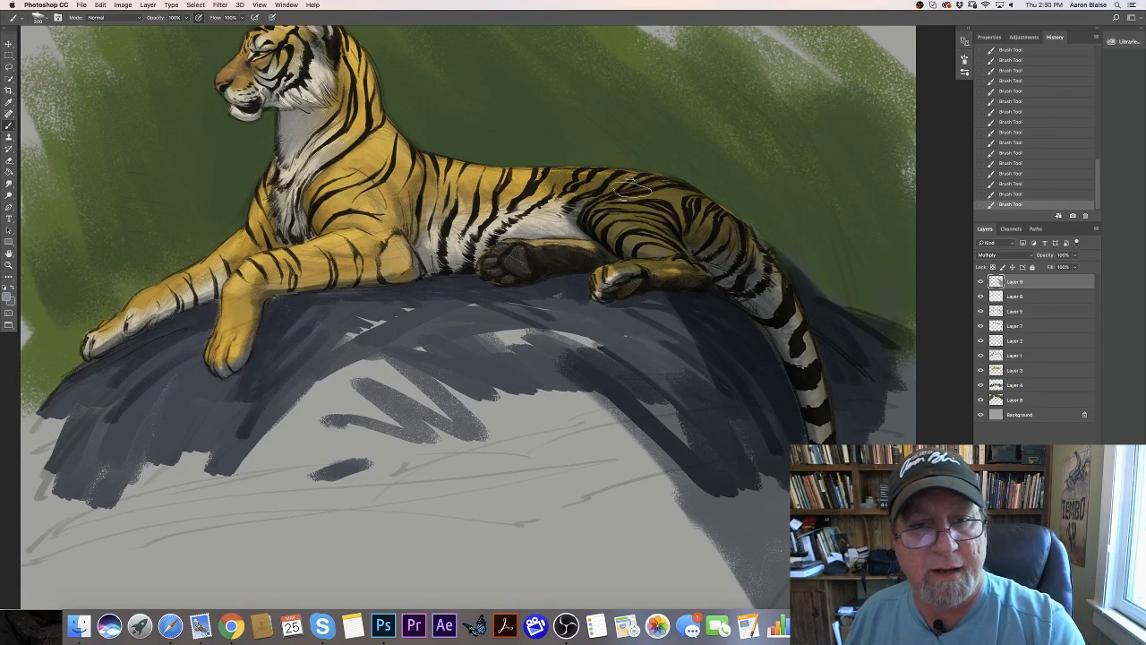
pyautogui.moveTo(531, 180)
pyautogui.mouseDown()
pyautogui.moveTo(596, 184)
pyautogui.moveTo(508, 184)
pyautogui.moveTo(447, 203)
pyautogui.moveTo(518, 178)
pyautogui.moveTo(443, 195)
pyautogui.moveTo(353, 255)
pyautogui.moveTo(330, 289)
pyautogui.moveTo(334, 312)
pyautogui.mouseUp()
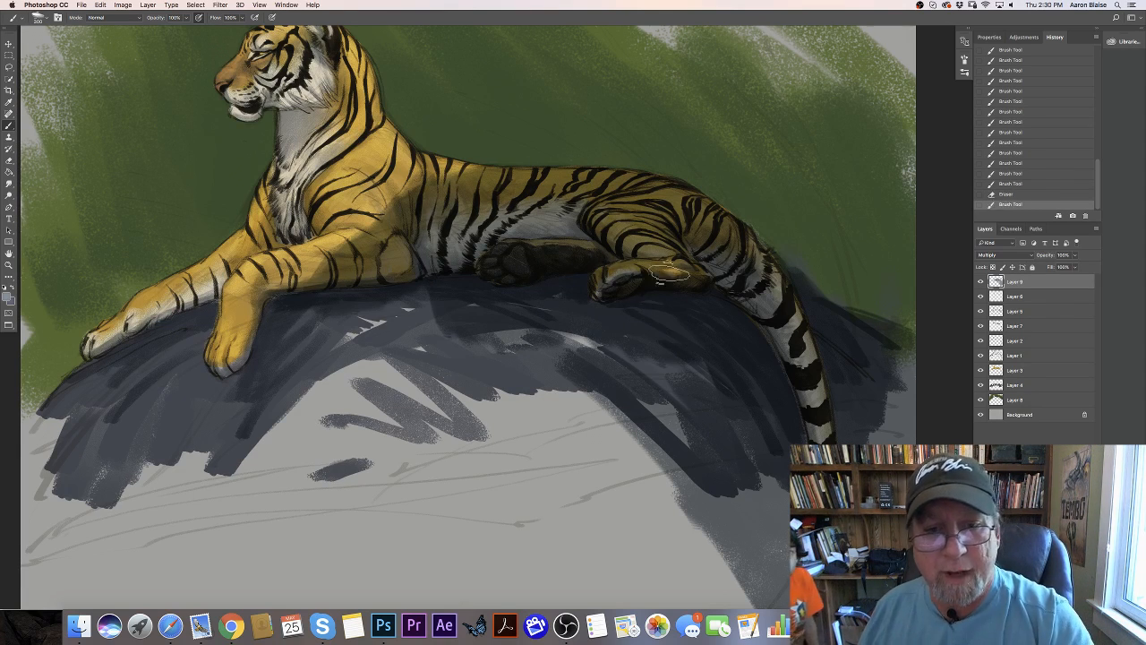
pyautogui.moveTo(611, 346); pyautogui.dragTo(535, 331)
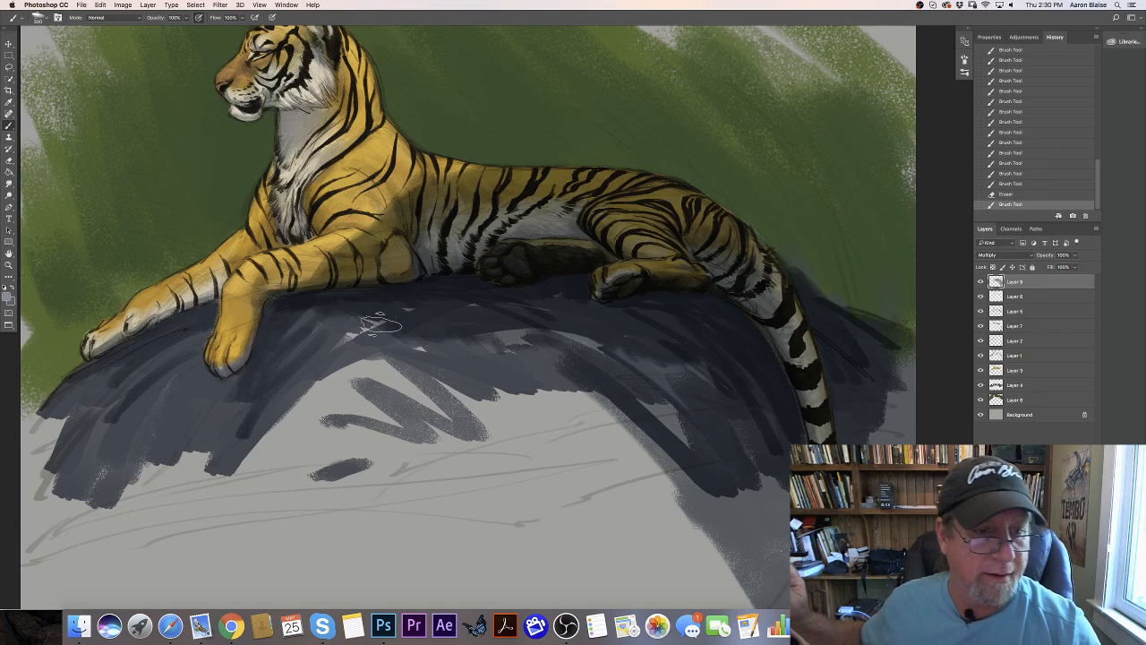
# - Shade the hanging front paw and darken the rock beneath and beside the forelegs
pyautogui.moveTo(257, 346); pyautogui.dragTo(195, 393)
pyautogui.moveTo(254, 335)
pyautogui.mouseDown()
pyautogui.moveTo(217, 372)
pyautogui.moveTo(204, 416)
pyautogui.mouseUp()
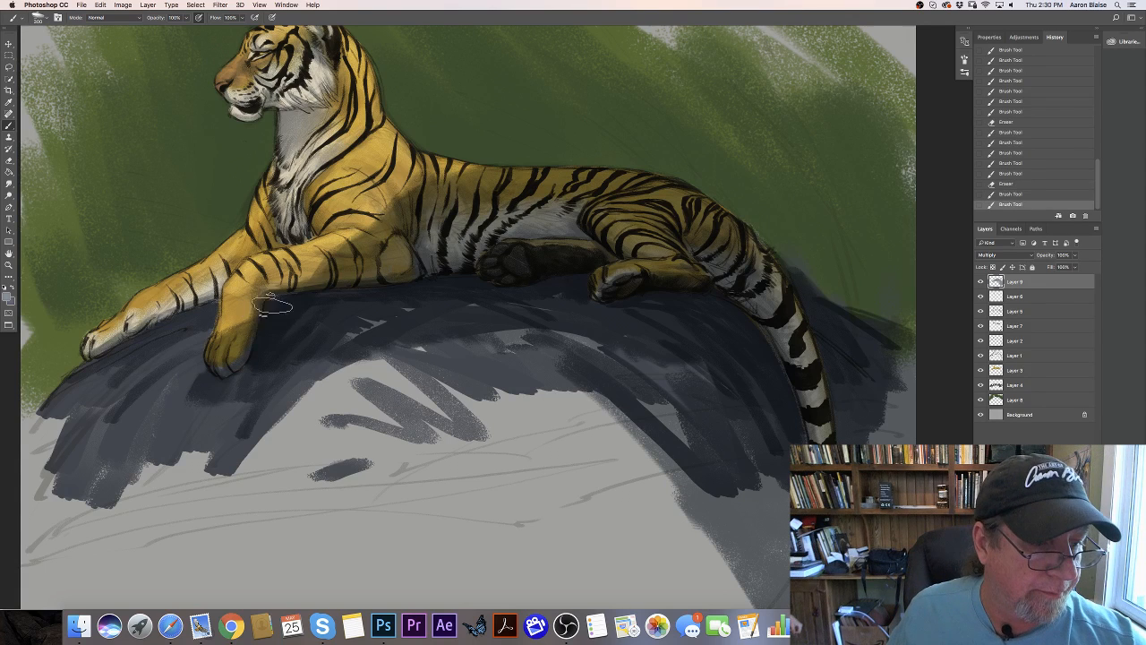
pyautogui.moveTo(261, 320); pyautogui.dragTo(230, 359)
pyautogui.moveTo(268, 351)
pyautogui.mouseDown()
pyautogui.moveTo(293, 389)
pyautogui.moveTo(332, 368)
pyautogui.moveTo(343, 389)
pyautogui.moveTo(377, 392)
pyautogui.moveTo(407, 326)
pyautogui.moveTo(543, 397)
pyautogui.moveTo(559, 326)
pyautogui.moveTo(618, 330)
pyautogui.moveTo(551, 358)
pyautogui.moveTo(411, 384)
pyautogui.moveTo(439, 407)
pyautogui.moveTo(405, 414)
pyautogui.moveTo(394, 451)
pyautogui.mouseUp()
# - Enlarge the brush and extend the shadow in broad strokes across the lower part of the rock
pyautogui.press('super+0')
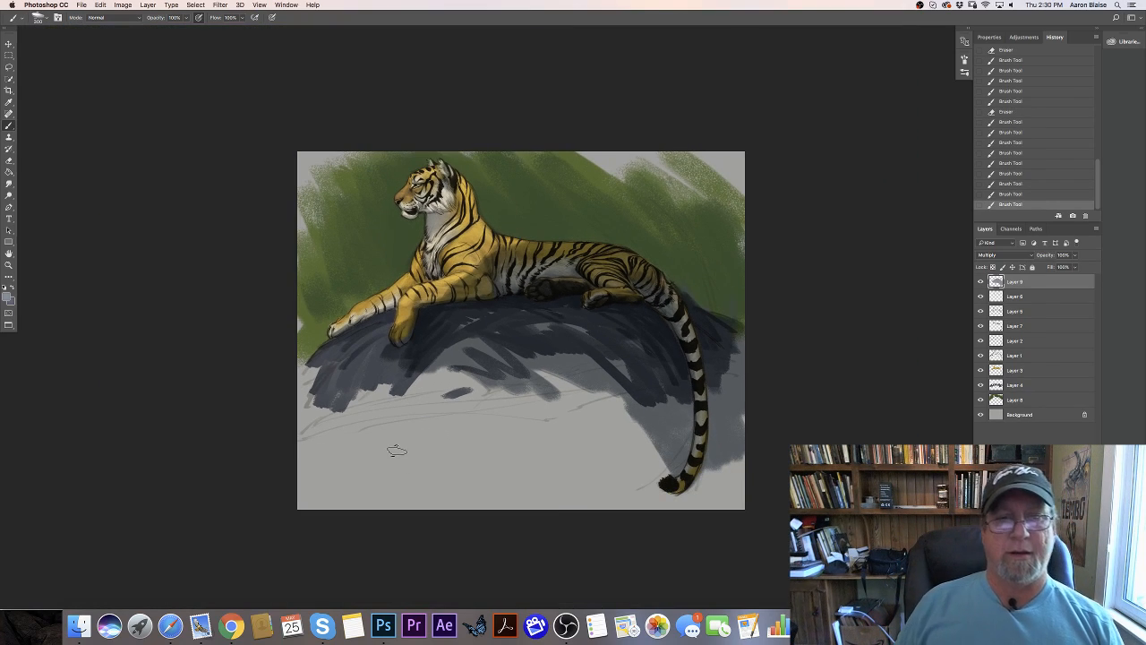
pyautogui.moveTo(452, 367)
pyautogui.mouseDown()
pyautogui.moveTo(475, 394)
pyautogui.moveTo(403, 369)
pyautogui.moveTo(387, 393)
pyautogui.moveTo(381, 363)
pyautogui.moveTo(340, 407)
pyautogui.mouseUp()
pyautogui.moveTo(391, 355)
pyautogui.mouseDown()
pyautogui.moveTo(325, 417)
pyautogui.moveTo(365, 368)
pyautogui.moveTo(327, 430)
pyautogui.moveTo(412, 373)
pyautogui.moveTo(403, 450)
pyautogui.moveTo(423, 380)
pyautogui.moveTo(445, 420)
pyautogui.moveTo(468, 363)
pyautogui.moveTo(494, 392)
pyautogui.moveTo(527, 388)
pyautogui.moveTo(533, 369)
pyautogui.moveTo(520, 342)
pyautogui.moveTo(608, 384)
pyautogui.moveTo(634, 377)
pyautogui.moveTo(479, 378)
pyautogui.moveTo(549, 415)
pyautogui.moveTo(528, 468)
pyautogui.mouseUp()
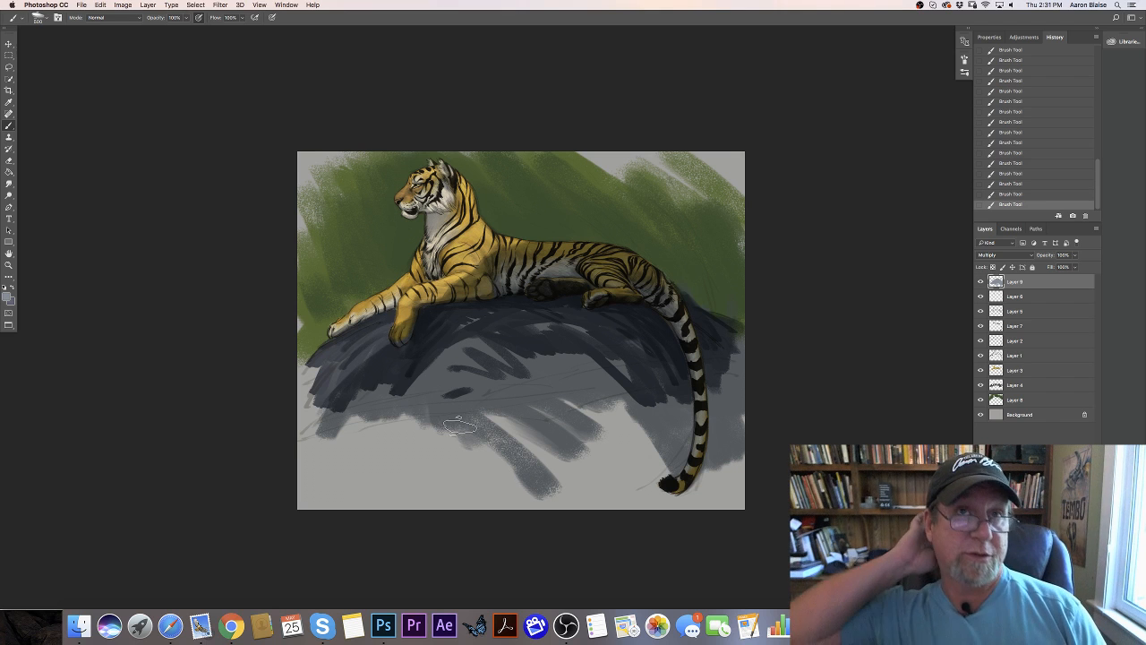
# - Add a new layer above the Multiply shadow layer and set its blending mode to Overlay
pyautogui.click(1072, 603)
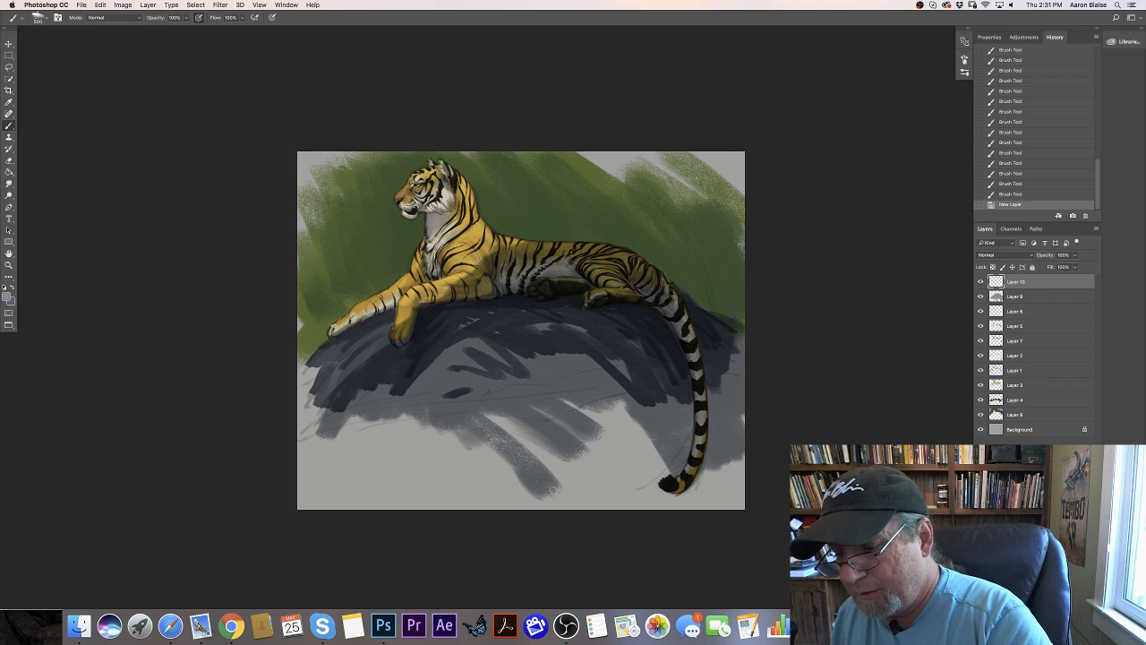
pyautogui.click(984, 257)
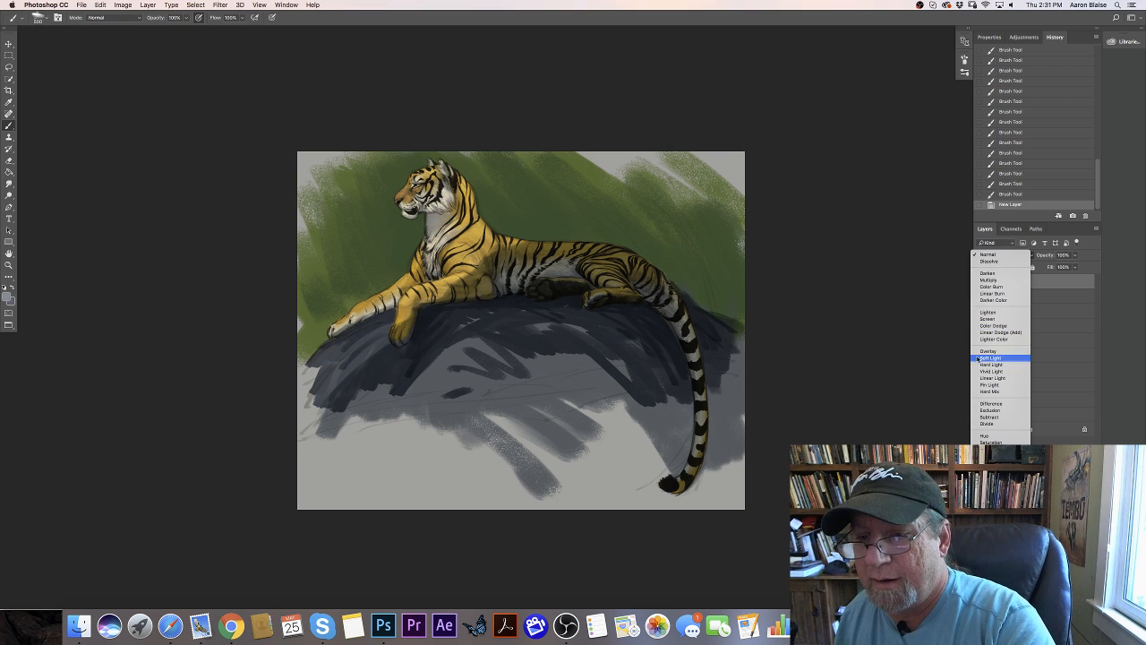
pyautogui.click(986, 351)
# - Set the foreground color to a warm orange-brown with RGB values 194, 126, 54
pyautogui.click(6, 293)
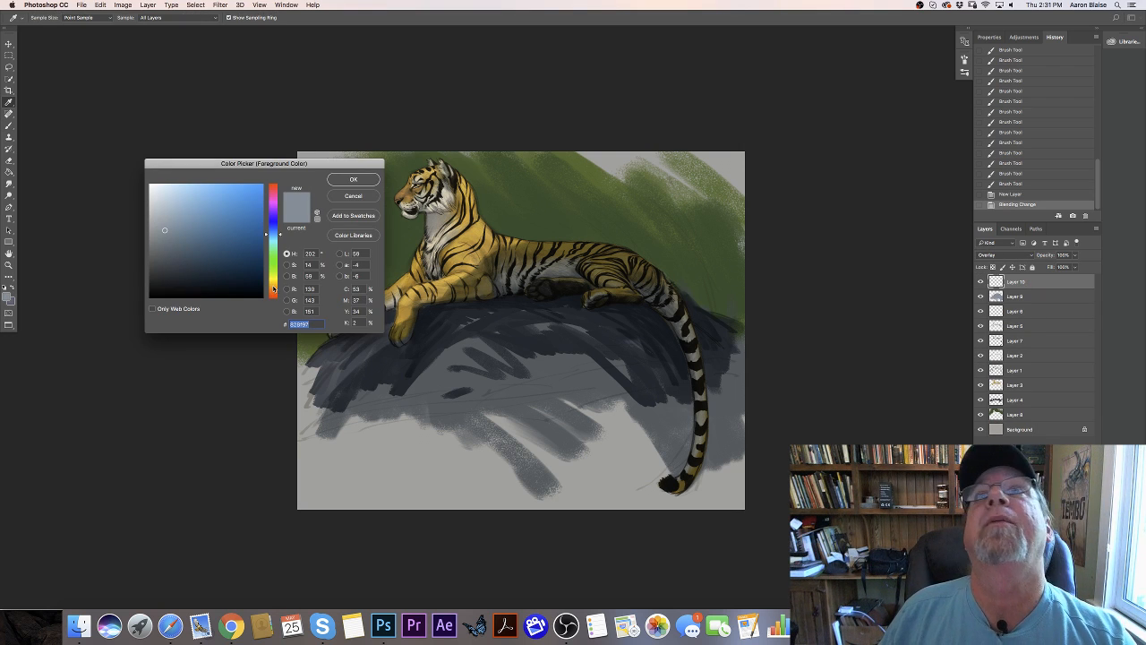
pyautogui.click(273, 286)
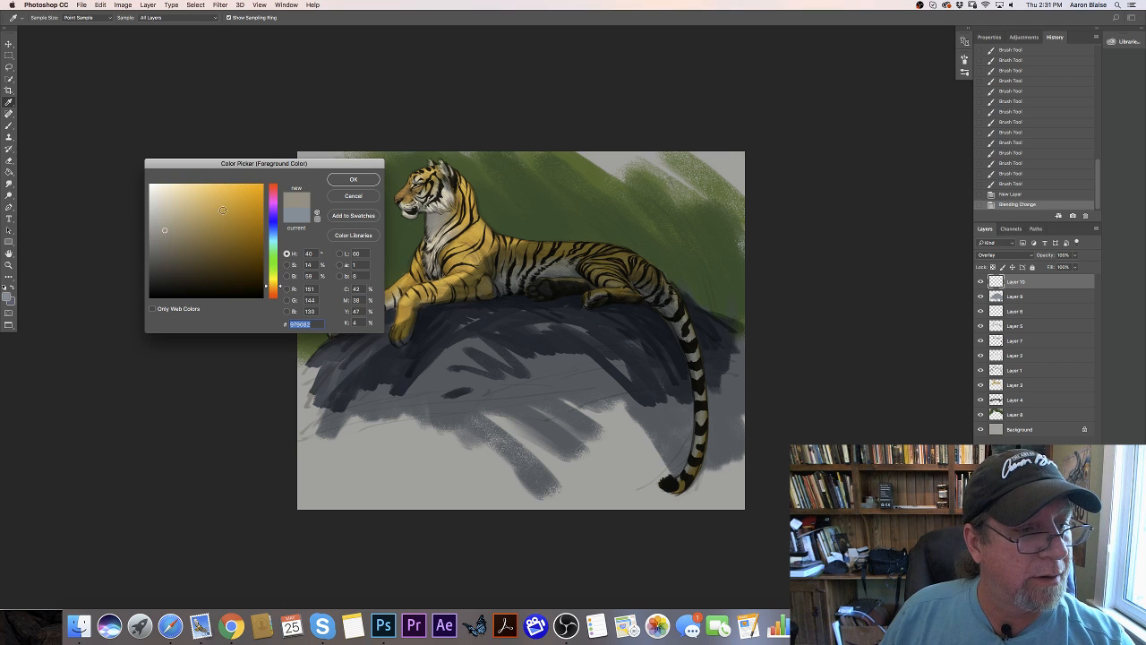
pyautogui.click(273, 289)
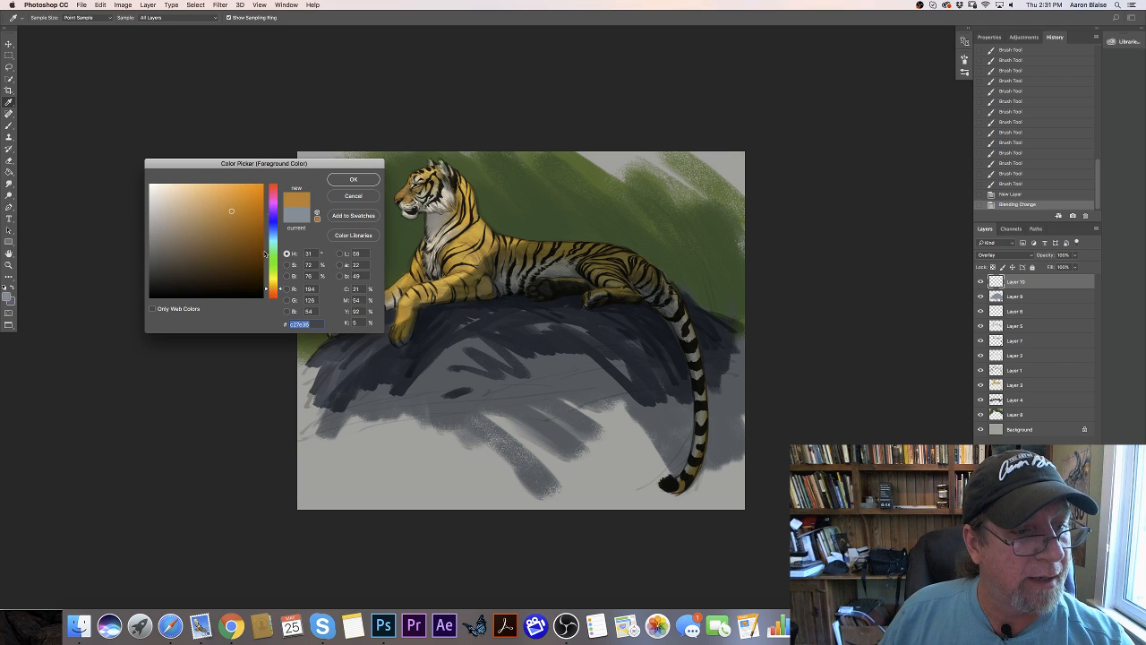
pyautogui.click(352, 180)
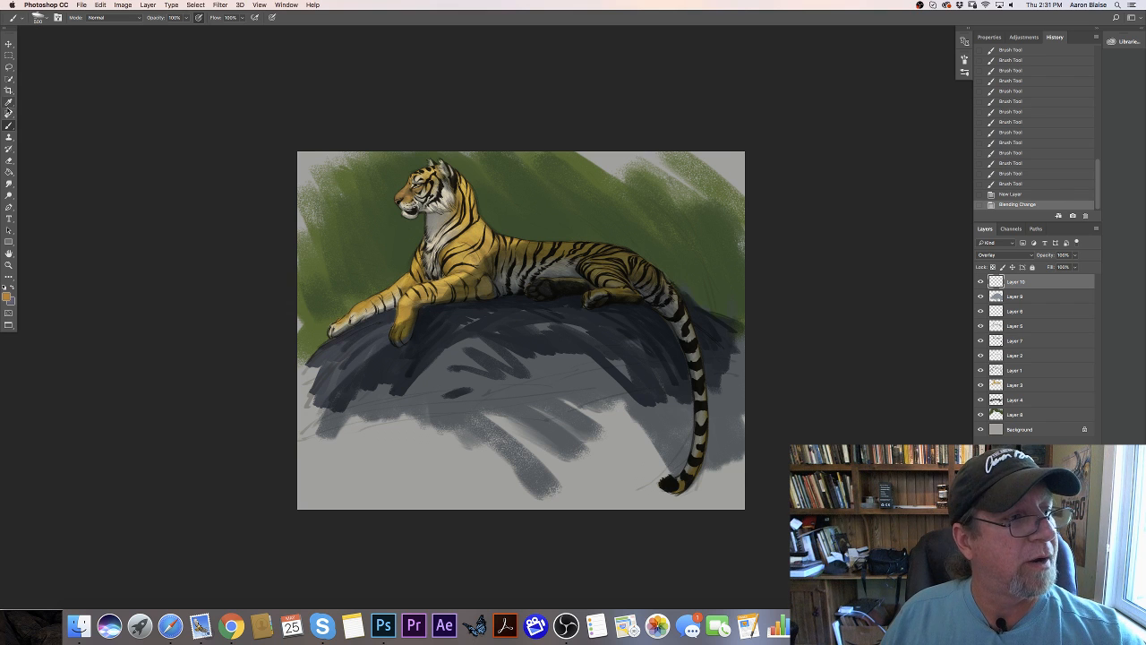
# - Choose the 63 px rough brush, enlarge it to 200 px, and brush warm light onto the tiger's shoulder and upper back
pyautogui.press('super+equal')
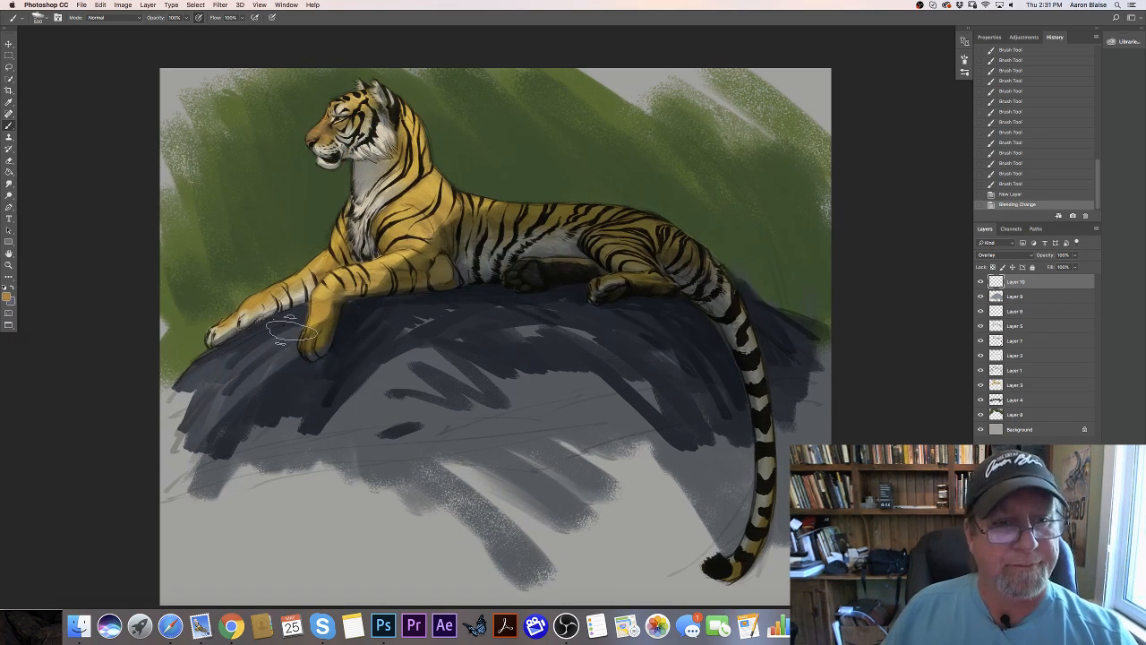
pyautogui.moveTo(85, 435); pyautogui.dragTo(240, 468)
pyautogui.click(40, 18)
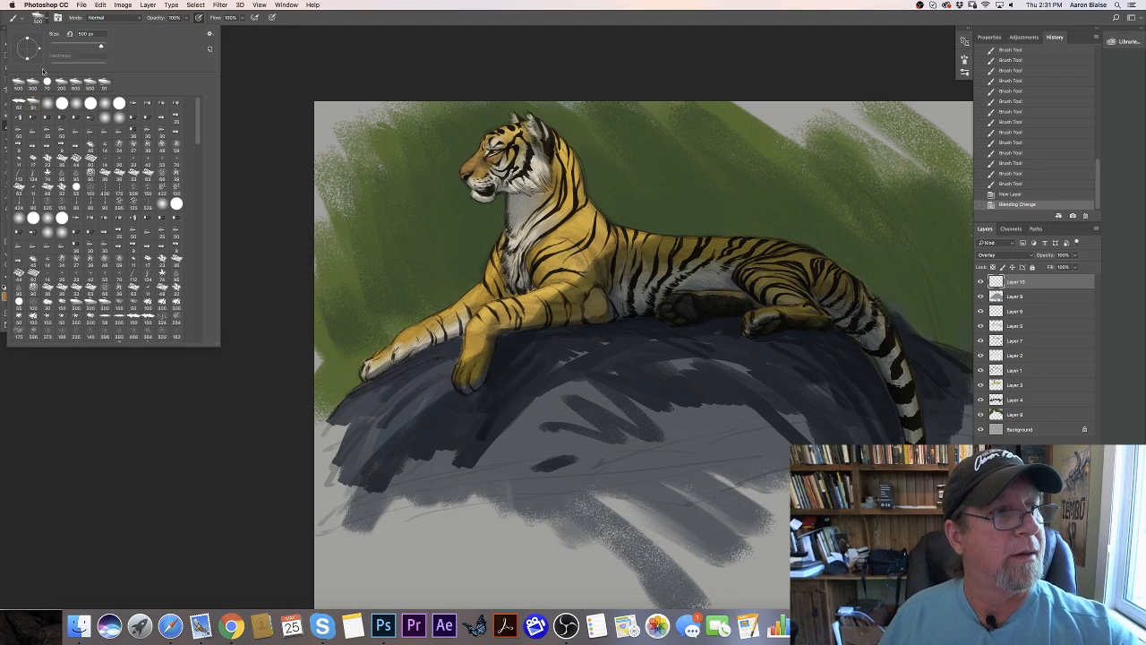
pyautogui.click(20, 105)
pyautogui.click(287, 345)
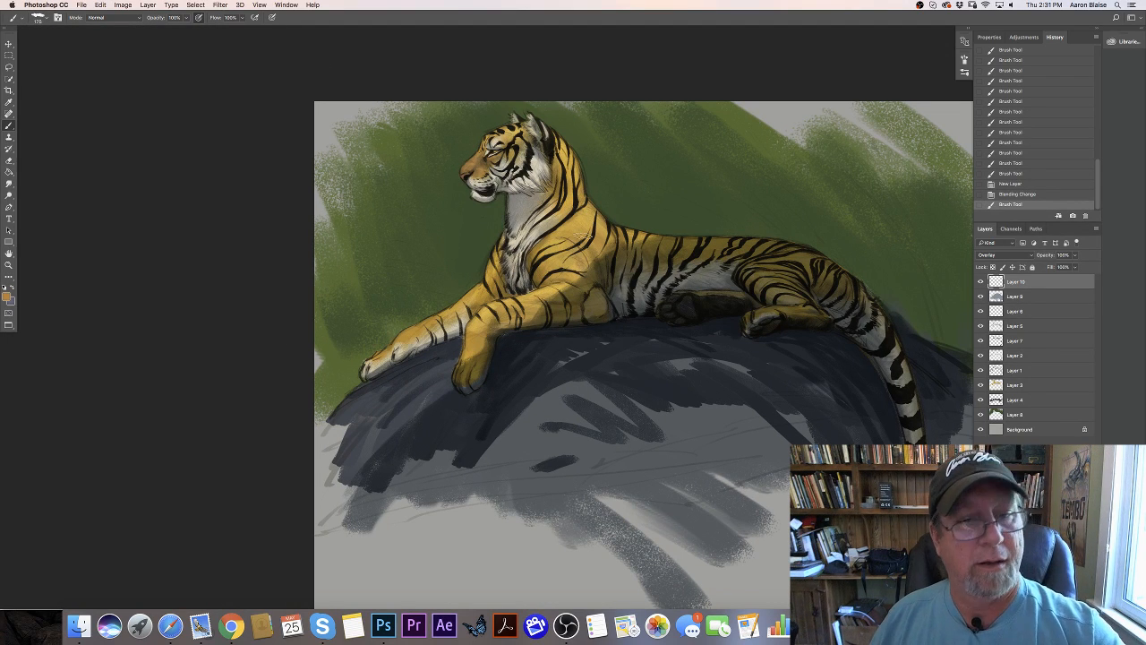
pyautogui.press(']')
pyautogui.moveTo(619, 236)
pyautogui.mouseDown()
pyautogui.moveTo(633, 230)
pyautogui.moveTo(583, 209)
pyautogui.mouseUp()
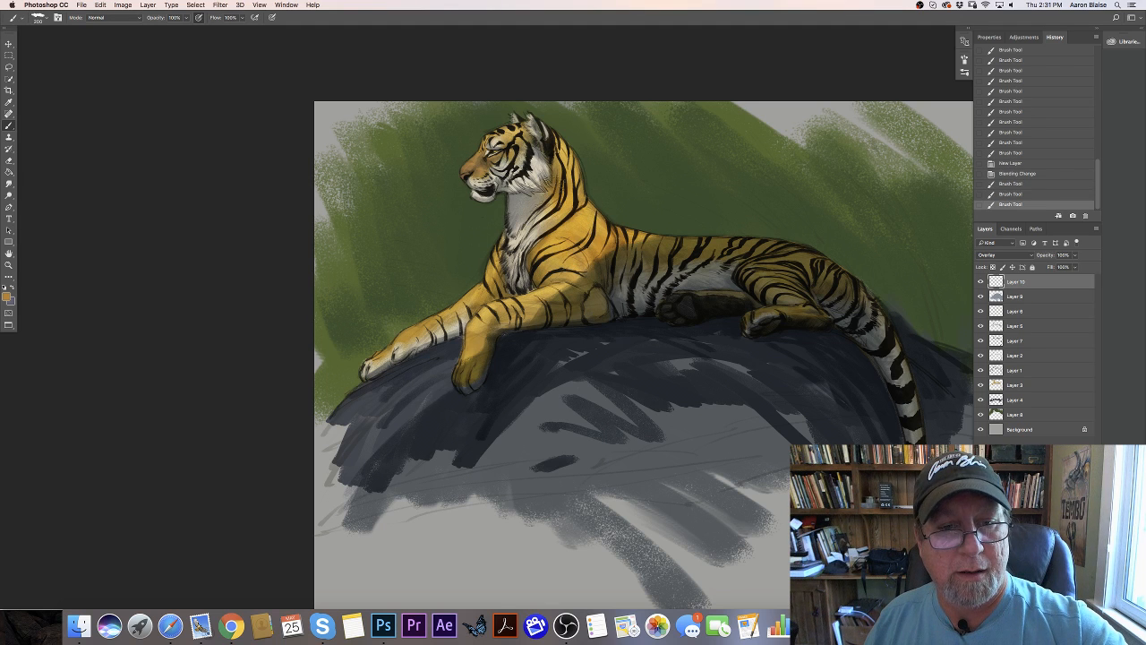
# - Paint warm Overlay highlights over the tiger's face, neck, shoulder, chest and forelegs
pyautogui.moveTo(540, 175); pyautogui.dragTo(553, 154)
pyautogui.moveTo(555, 156); pyautogui.dragTo(550, 145)
pyautogui.moveTo(552, 145)
pyautogui.mouseDown()
pyautogui.moveTo(546, 134)
pyautogui.moveTo(571, 193)
pyautogui.mouseUp()
pyautogui.moveTo(576, 224); pyautogui.dragTo(567, 258)
pyautogui.moveTo(560, 249); pyautogui.dragTo(532, 266)
pyautogui.moveTo(536, 262); pyautogui.dragTo(531, 300)
pyautogui.moveTo(528, 304); pyautogui.dragTo(518, 311)
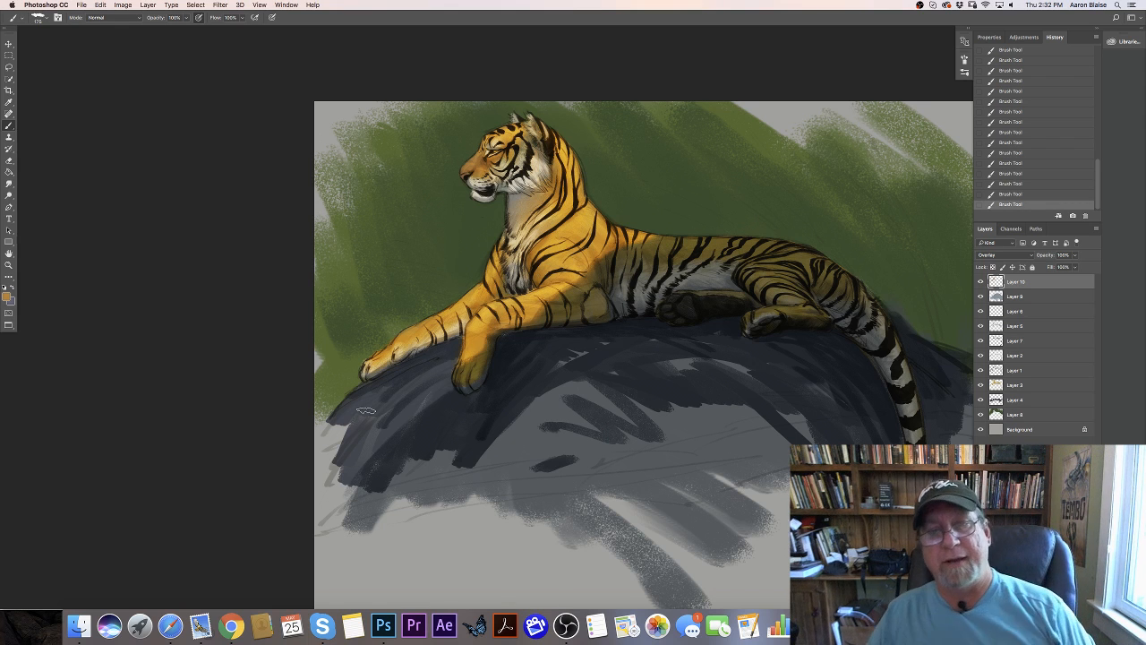
# - Add a new layer directly above the green background layer, beneath the tiger layers
pyautogui.press('super+minus')
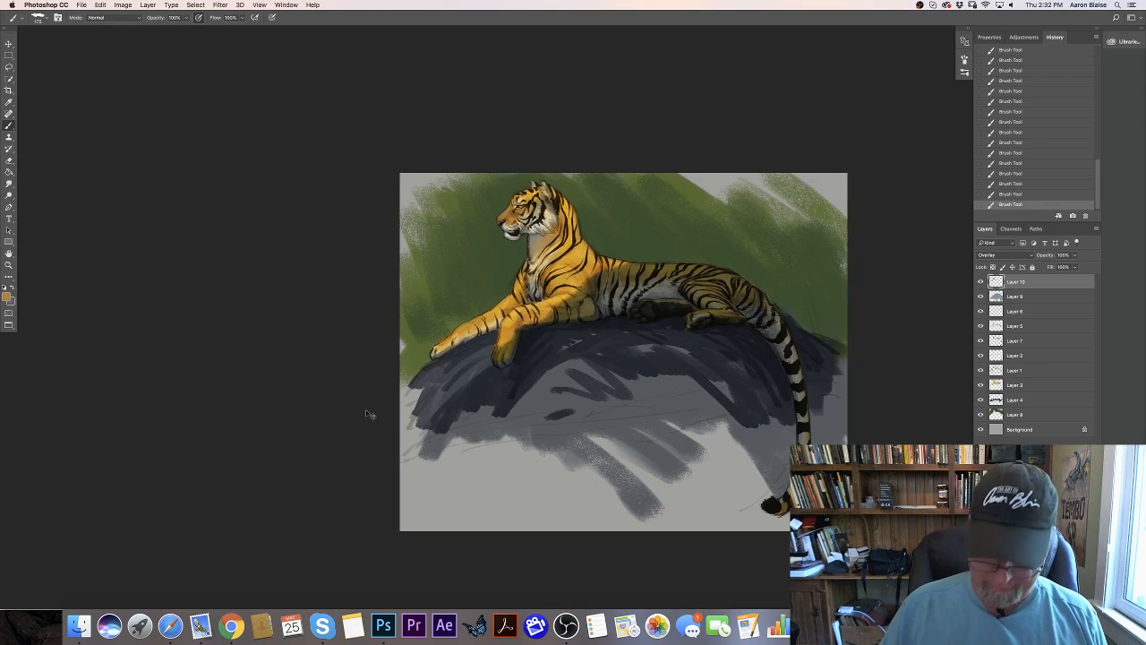
pyautogui.press('super+minus')
pyautogui.press('super+plus')
pyautogui.press('super+plus')
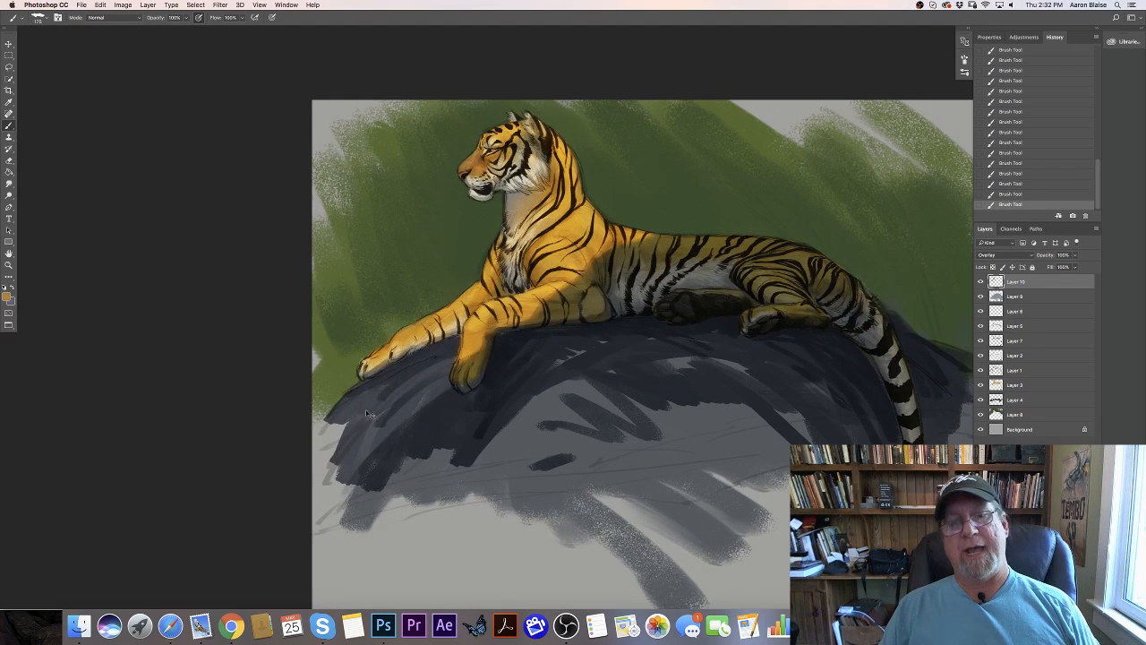
pyautogui.click(1030, 414)
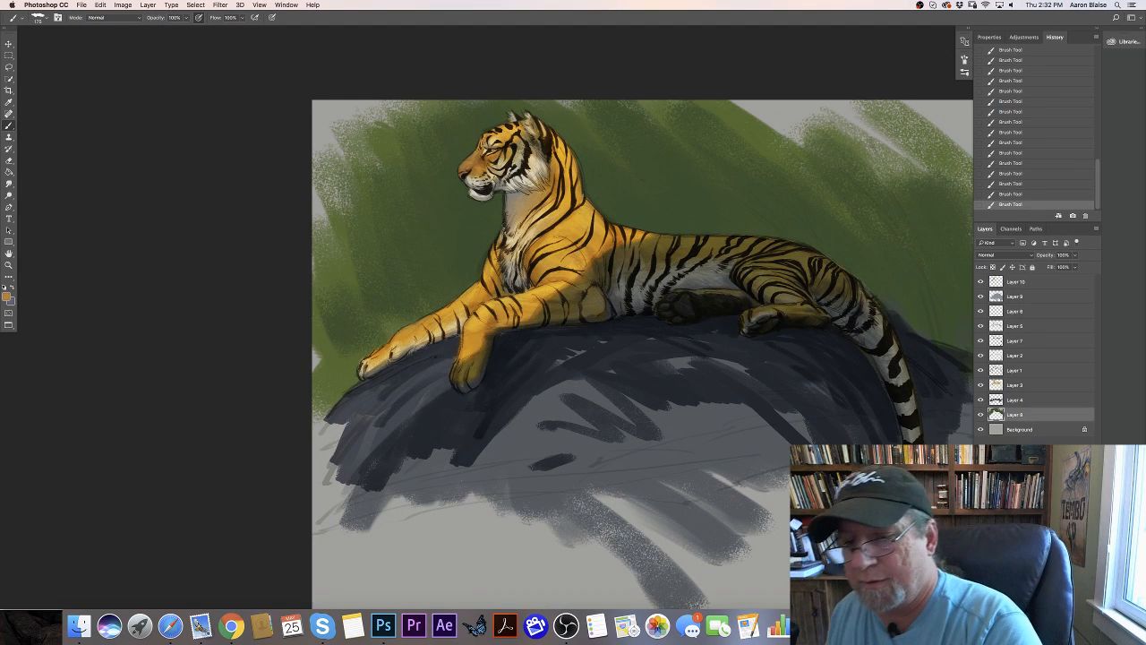
pyautogui.click(1072, 602)
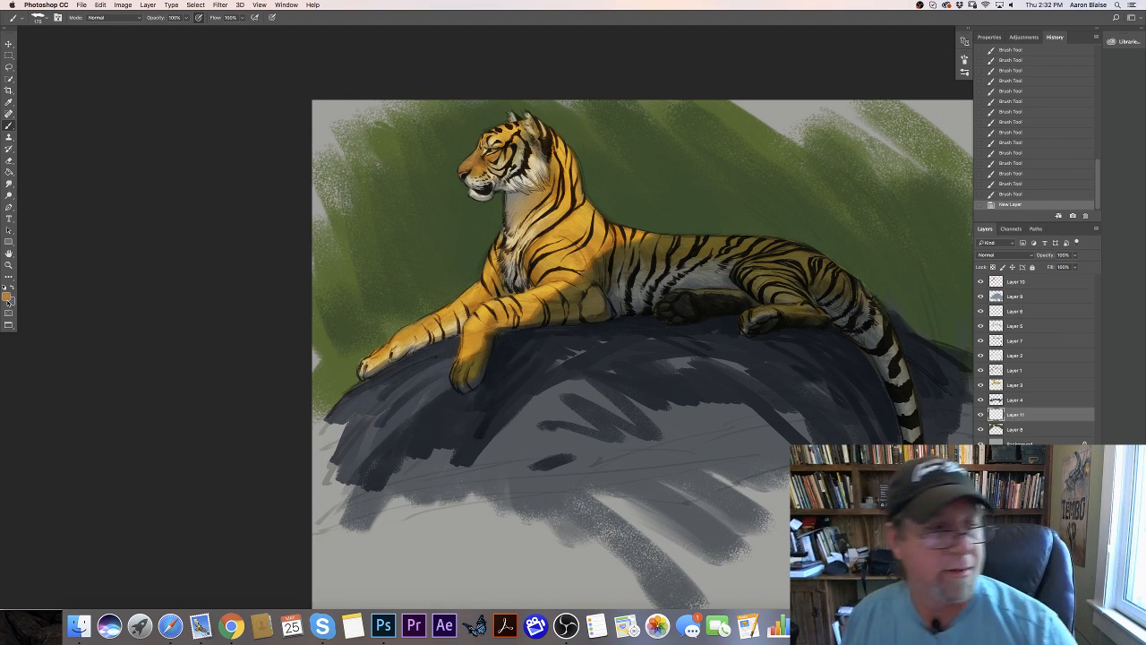
# - Sample the background green and darken it to set the foreground color to 1e2a1b
pyautogui.click(8, 296)
pyautogui.click(468, 278)
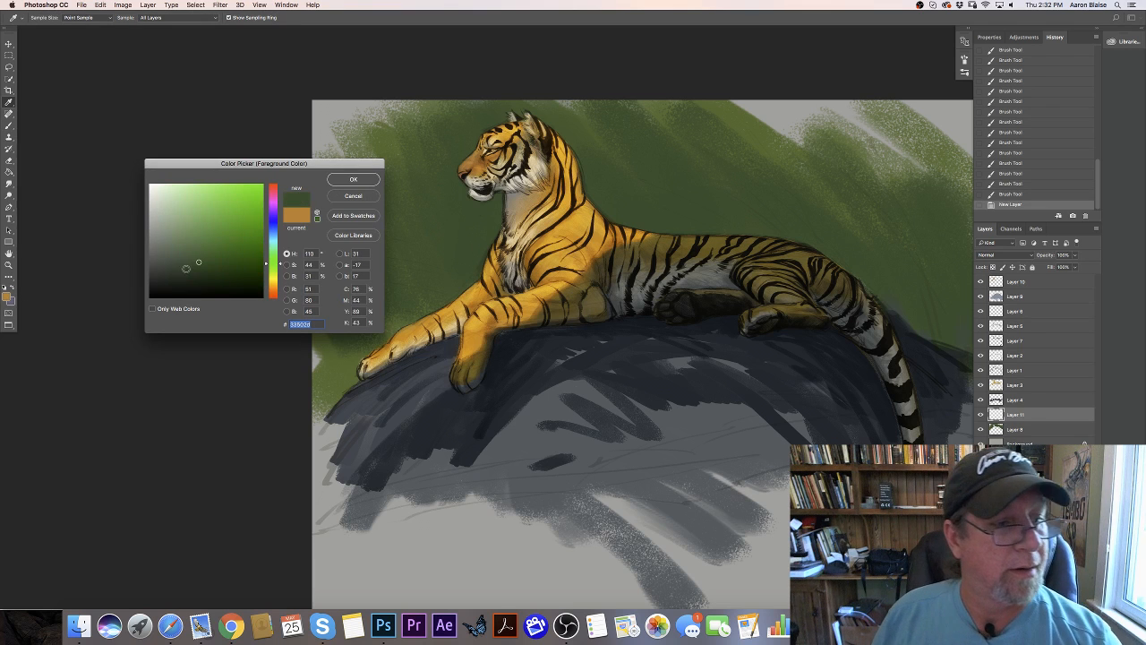
pyautogui.click(189, 279)
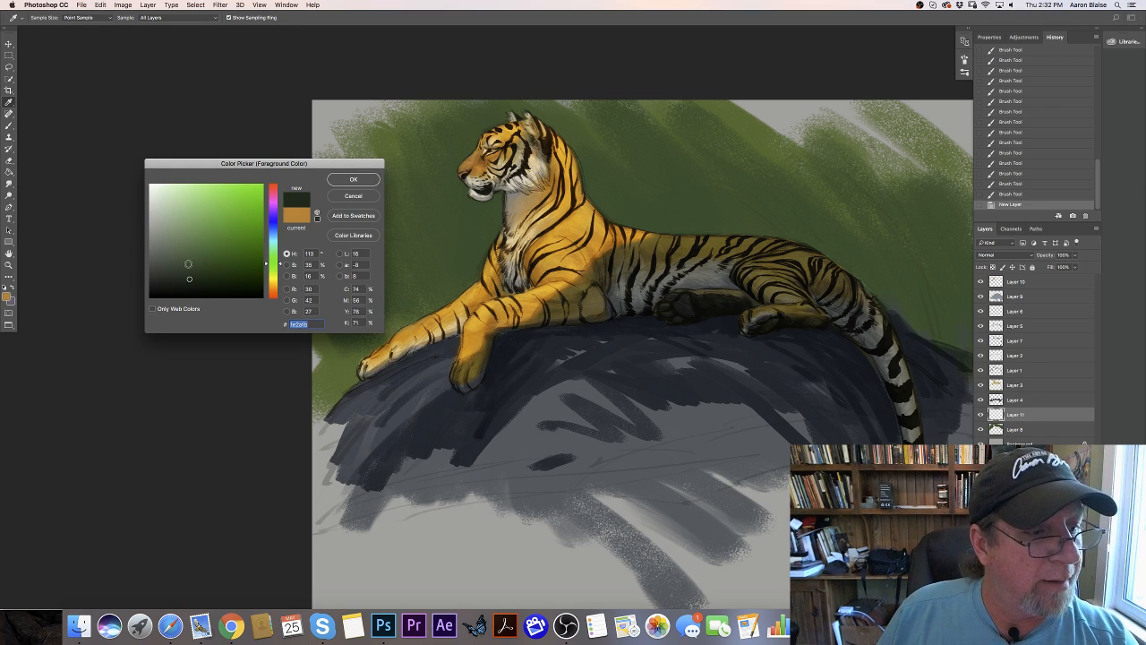
pyautogui.click(342, 181)
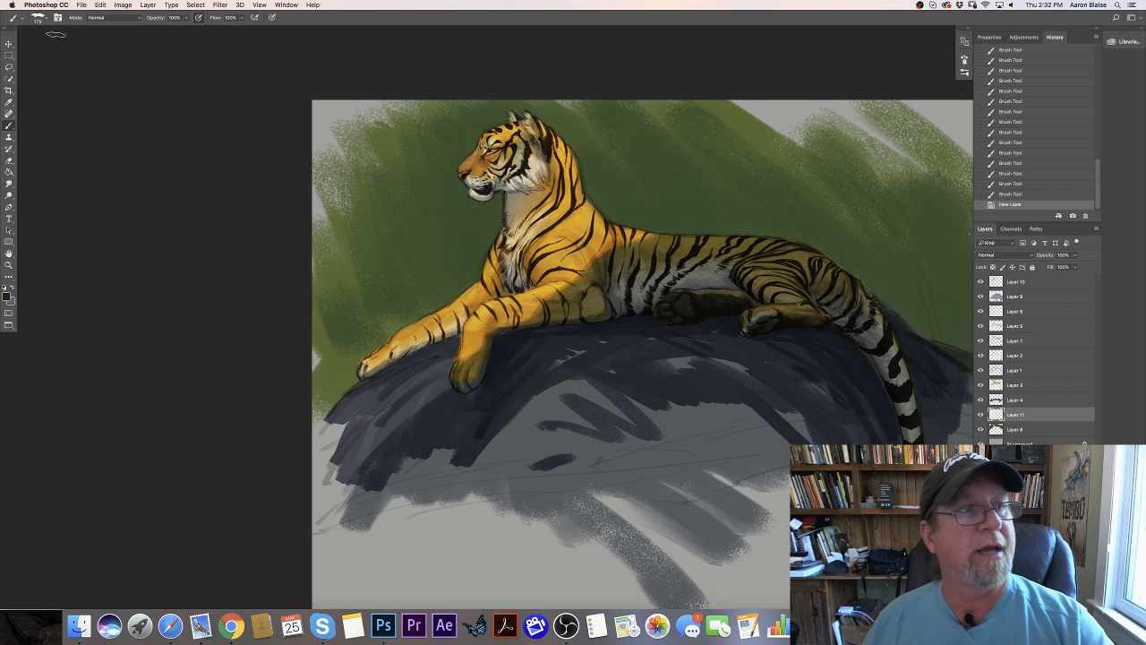
# - Choose the 91 px textured brush, enlarge it to 300 px, and paint dark strokes beneath the tiger's chin
pyautogui.click(42, 18)
pyautogui.click(34, 103)
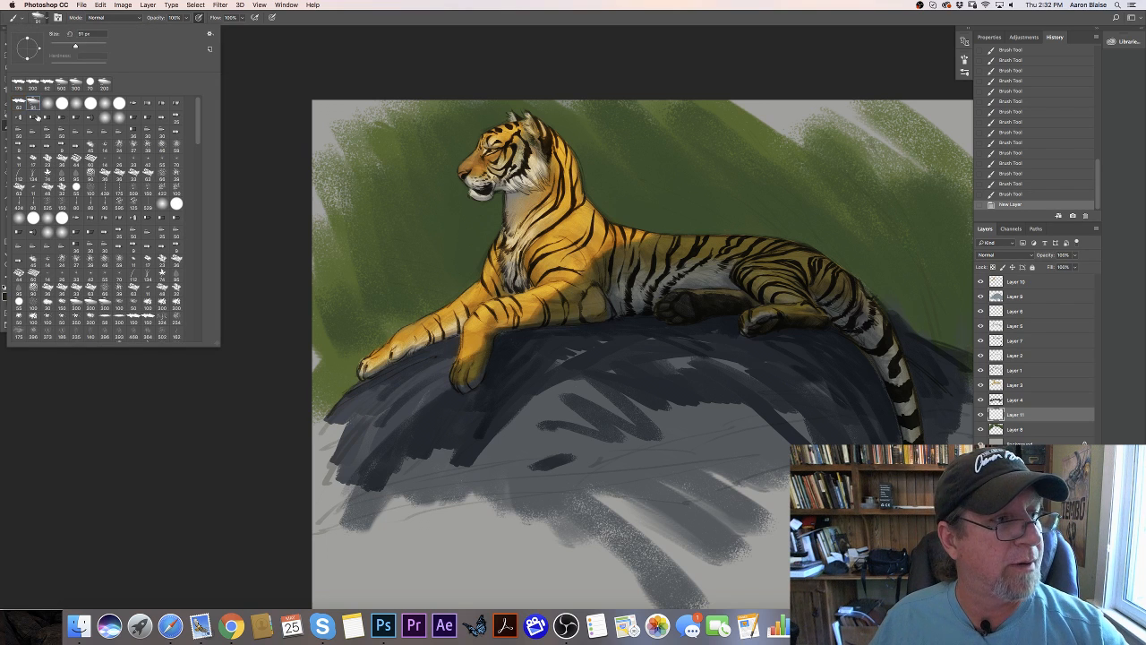
pyautogui.click(278, 400)
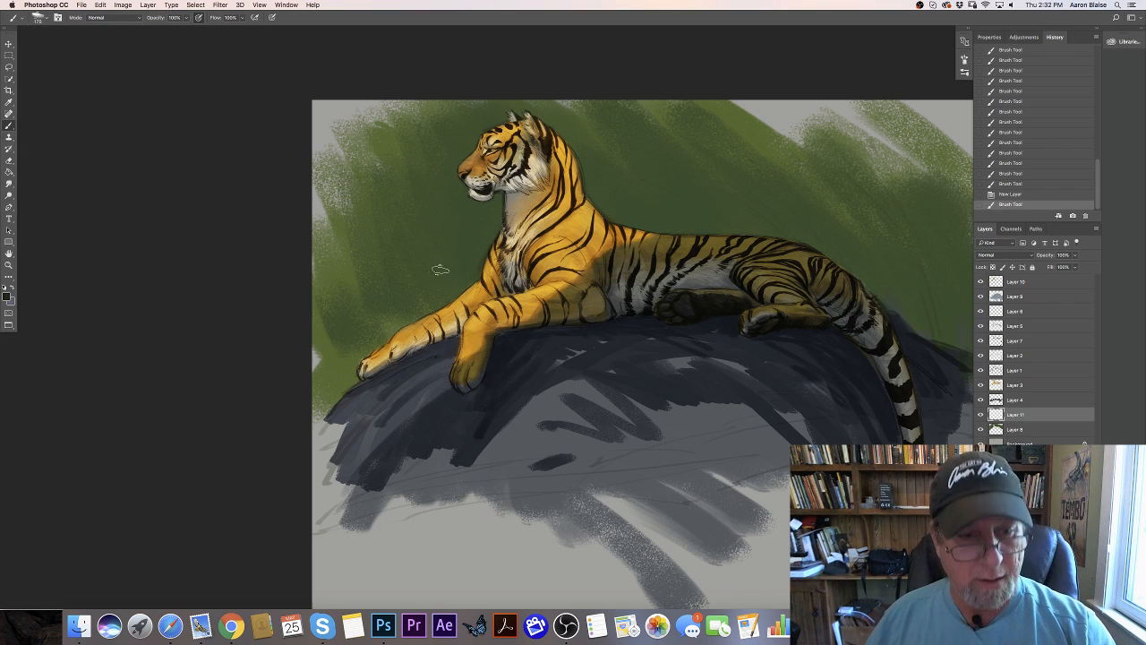
pyautogui.press('[')
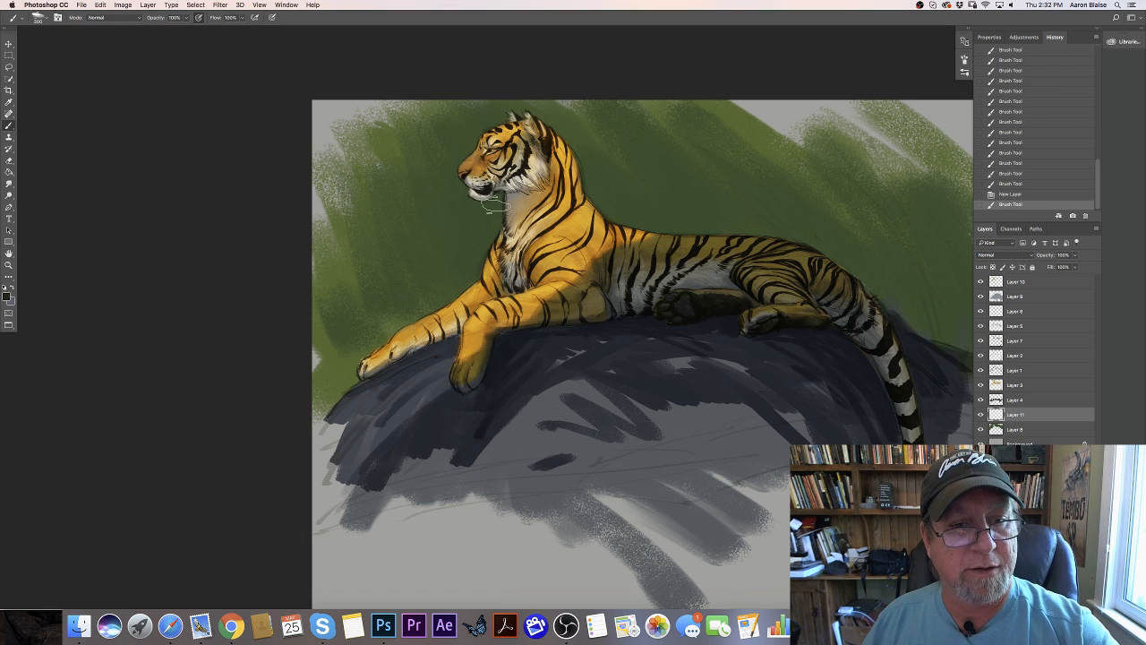
pyautogui.moveTo(498, 202); pyautogui.dragTo(497, 210)
pyautogui.moveTo(498, 201); pyautogui.dragTo(472, 281)
pyautogui.moveTo(469, 206); pyautogui.dragTo(465, 279)
# - Enlarge the brush to 500 px and spread the dark green across the background in front of the tiger's chest
pyautogui.click(272, 18)
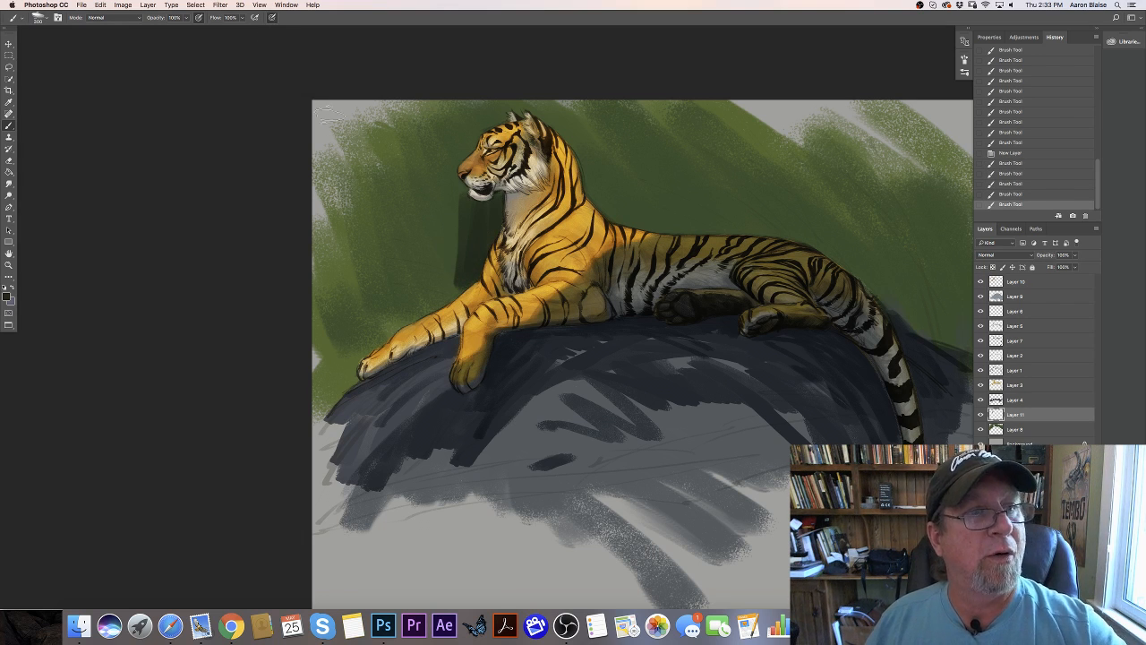
pyautogui.click(58, 17)
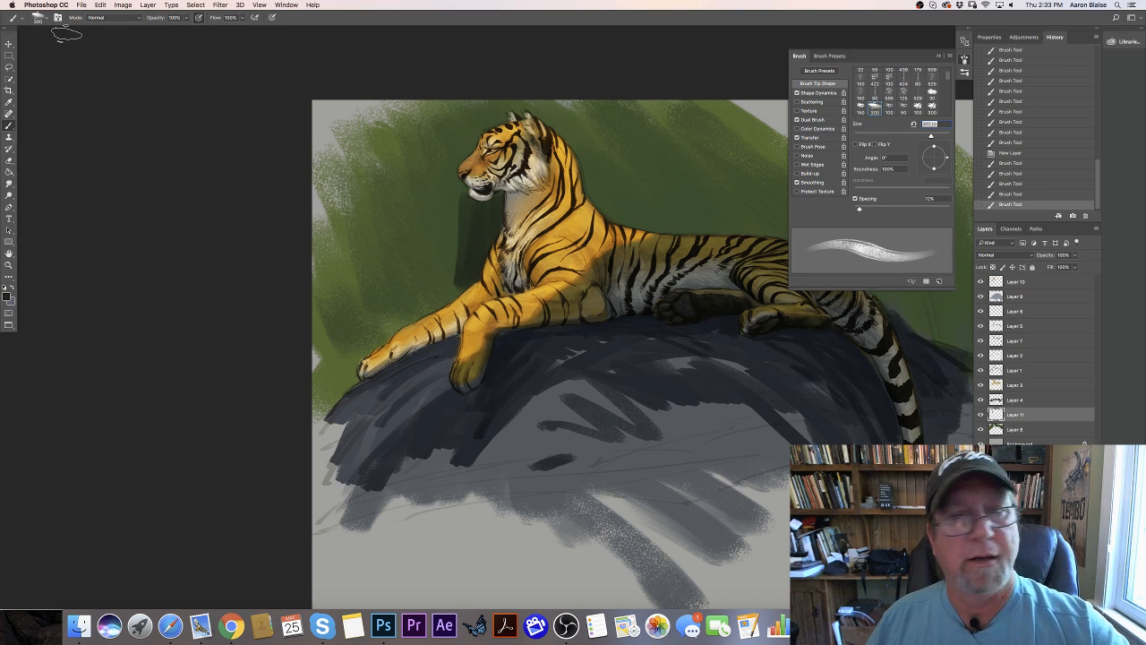
pyautogui.click(796, 57)
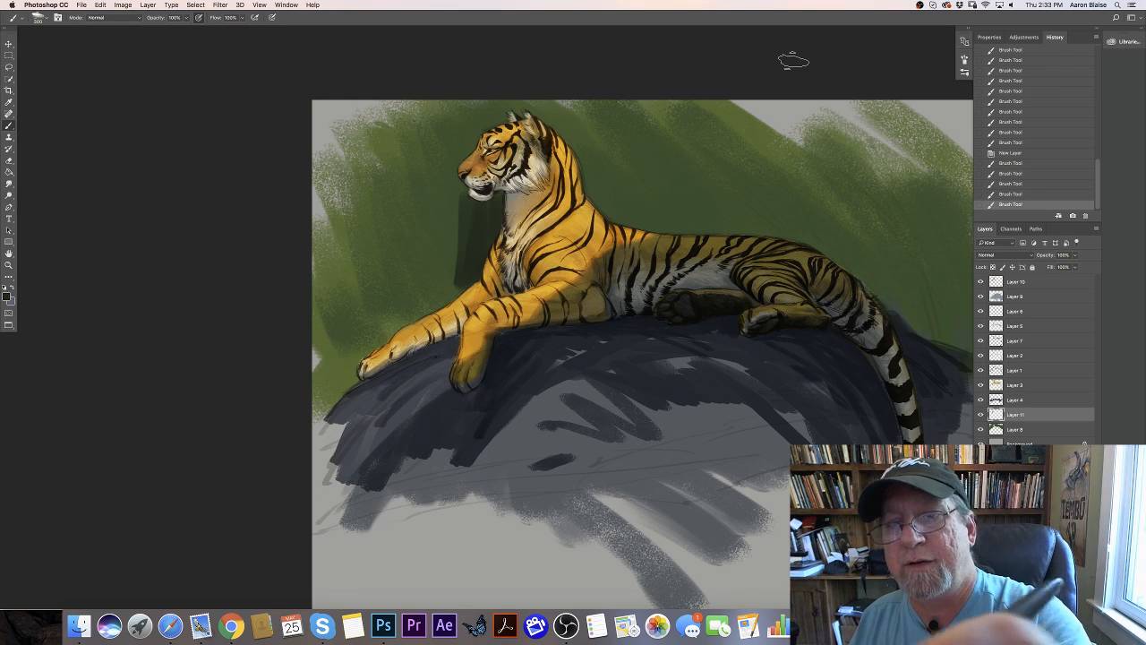
pyautogui.press(']')
pyautogui.press(']')
pyautogui.moveTo(471, 213)
pyautogui.mouseDown()
pyautogui.moveTo(459, 282)
pyautogui.moveTo(443, 286)
pyautogui.moveTo(438, 226)
pyautogui.moveTo(421, 291)
pyautogui.mouseUp()
pyautogui.moveTo(414, 202); pyautogui.dragTo(410, 291)
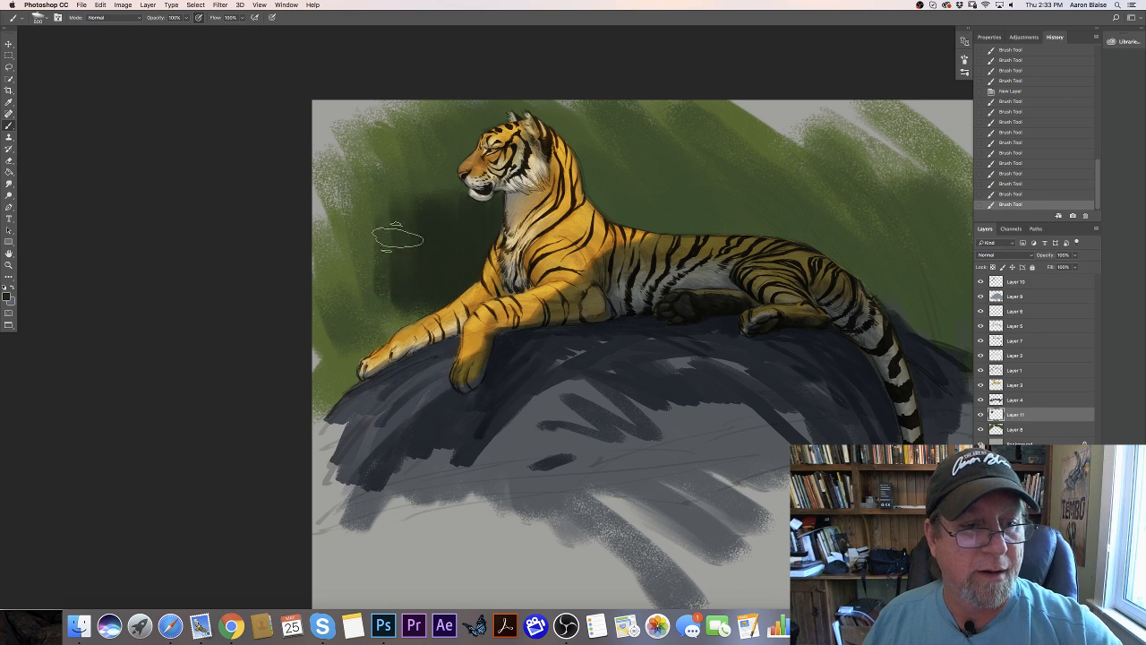
pyautogui.moveTo(396, 237)
pyautogui.mouseDown()
pyautogui.moveTo(388, 209)
pyautogui.moveTo(366, 230)
pyautogui.moveTo(384, 307)
pyautogui.moveTo(360, 349)
pyautogui.moveTo(344, 231)
pyautogui.mouseUp()
# - Darken the background around the head, along the back, and down the canvas's left side to the rock
pyautogui.moveTo(439, 190)
pyautogui.mouseDown()
pyautogui.moveTo(483, 220)
pyautogui.moveTo(484, 157)
pyautogui.mouseUp()
pyautogui.moveTo(610, 215)
pyautogui.mouseDown()
pyautogui.moveTo(661, 240)
pyautogui.moveTo(679, 210)
pyautogui.moveTo(673, 178)
pyautogui.moveTo(687, 197)
pyautogui.moveTo(611, 182)
pyautogui.moveTo(598, 150)
pyautogui.moveTo(654, 151)
pyautogui.moveTo(695, 215)
pyautogui.moveTo(737, 239)
pyautogui.moveTo(821, 232)
pyautogui.moveTo(812, 180)
pyautogui.mouseUp()
pyautogui.moveTo(435, 185); pyautogui.dragTo(439, 156)
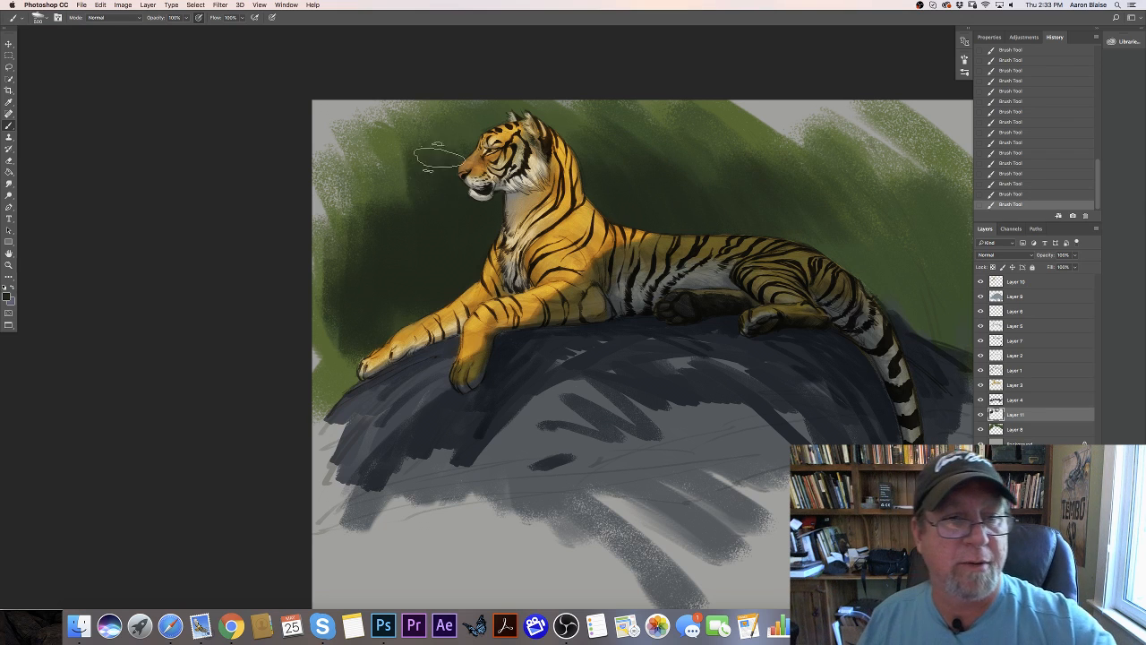
pyautogui.moveTo(392, 215); pyautogui.dragTo(362, 227)
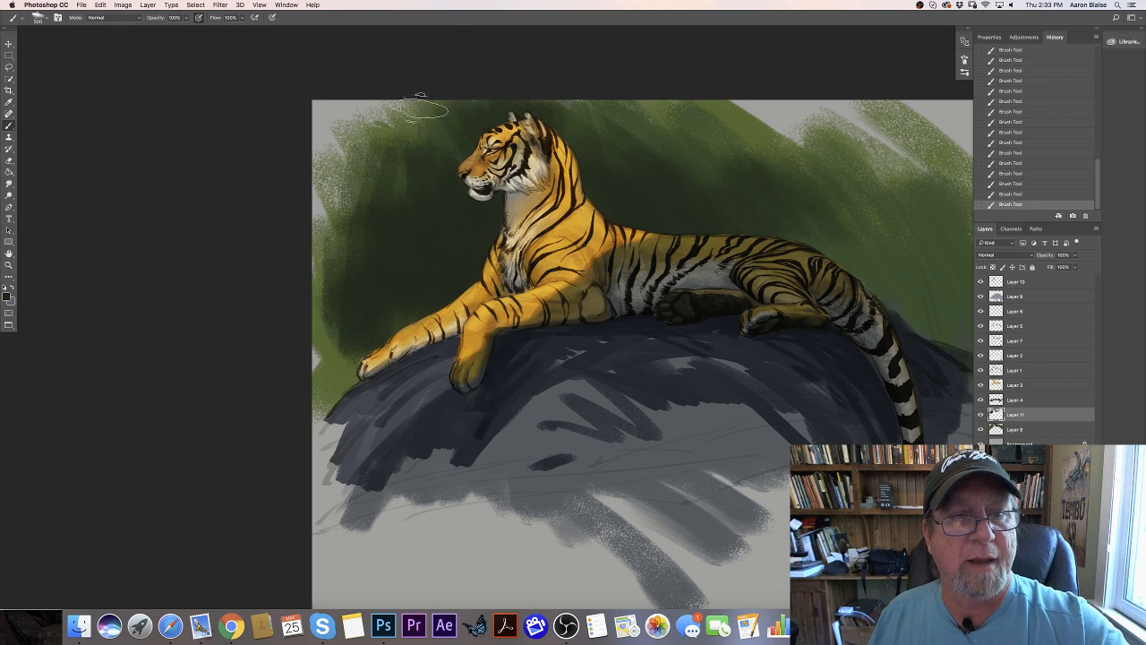
pyautogui.moveTo(425, 107)
pyautogui.mouseDown()
pyautogui.moveTo(364, 105)
pyautogui.moveTo(382, 190)
pyautogui.moveTo(346, 221)
pyautogui.moveTo(327, 188)
pyautogui.moveTo(361, 163)
pyautogui.moveTo(373, 209)
pyautogui.moveTo(384, 190)
pyautogui.moveTo(344, 225)
pyautogui.moveTo(333, 391)
pyautogui.mouseUp()
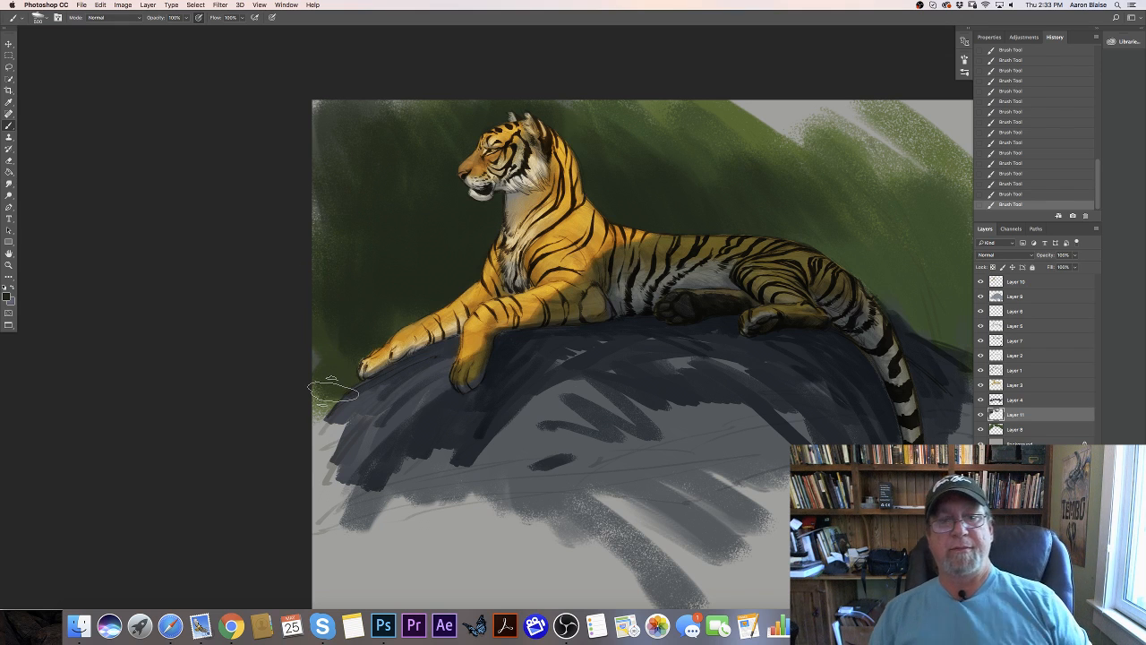
# - Extend the dark green over the background behind the haunches and across the area above the tiger's back
pyautogui.moveTo(832, 199)
pyautogui.mouseDown()
pyautogui.moveTo(867, 283)
pyautogui.moveTo(878, 209)
pyautogui.moveTo(904, 273)
pyautogui.mouseUp()
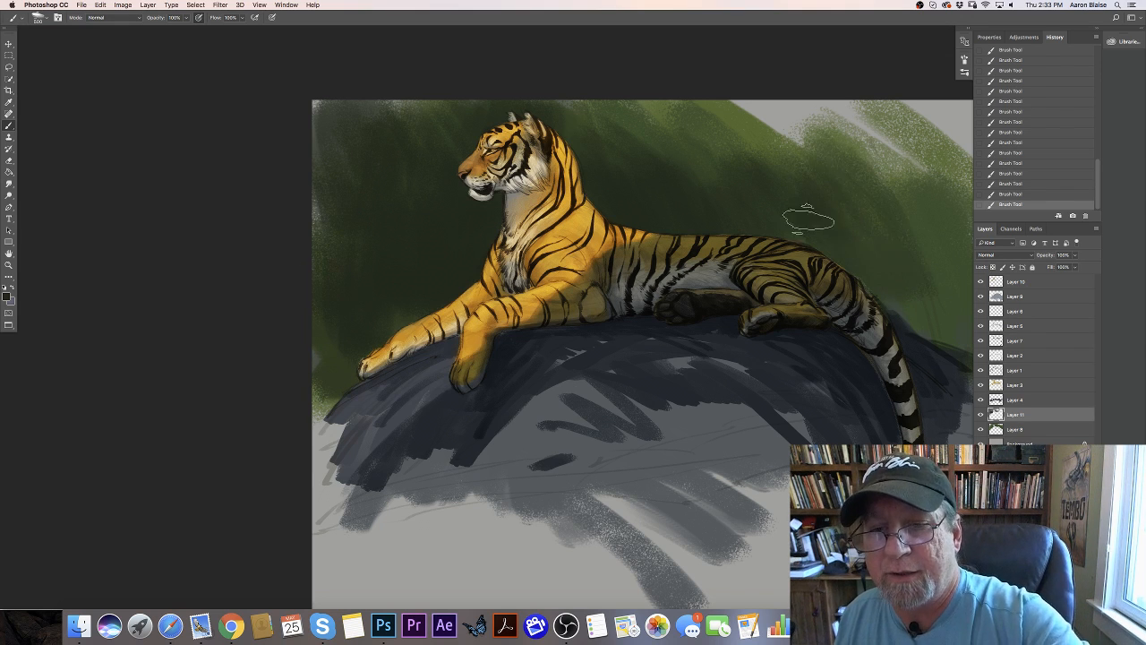
pyautogui.moveTo(816, 251)
pyautogui.mouseDown()
pyautogui.moveTo(761, 190)
pyautogui.moveTo(803, 150)
pyautogui.moveTo(755, 101)
pyautogui.moveTo(668, 84)
pyautogui.moveTo(659, 101)
pyautogui.moveTo(570, 40)
pyautogui.mouseUp()
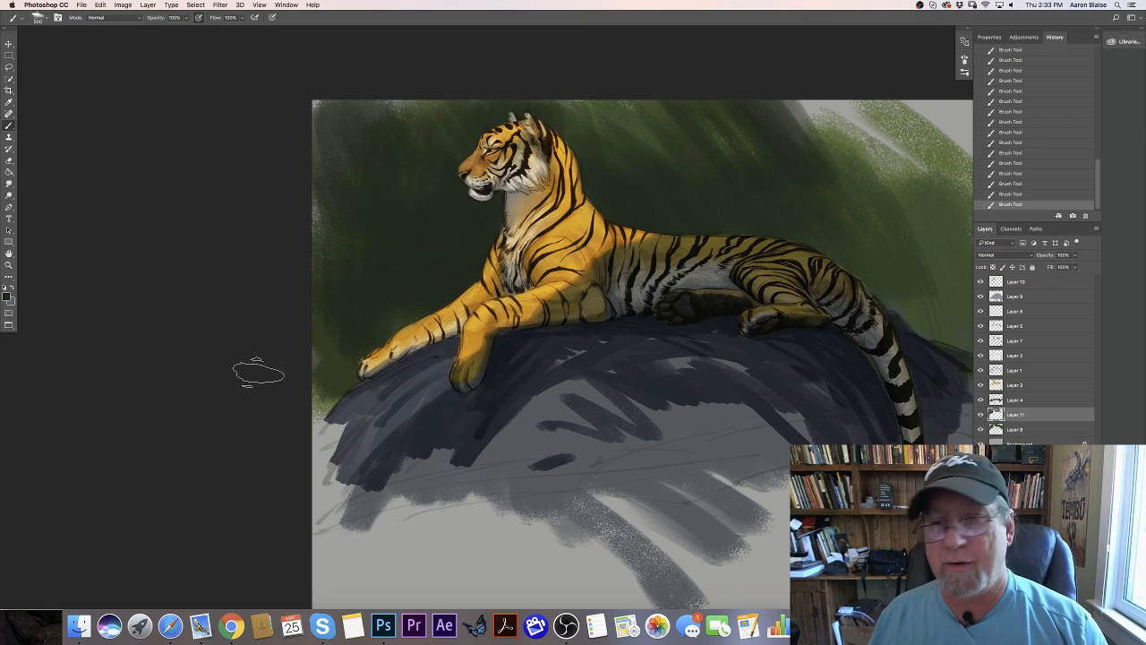
pyautogui.hscroll(5, 207, 396)
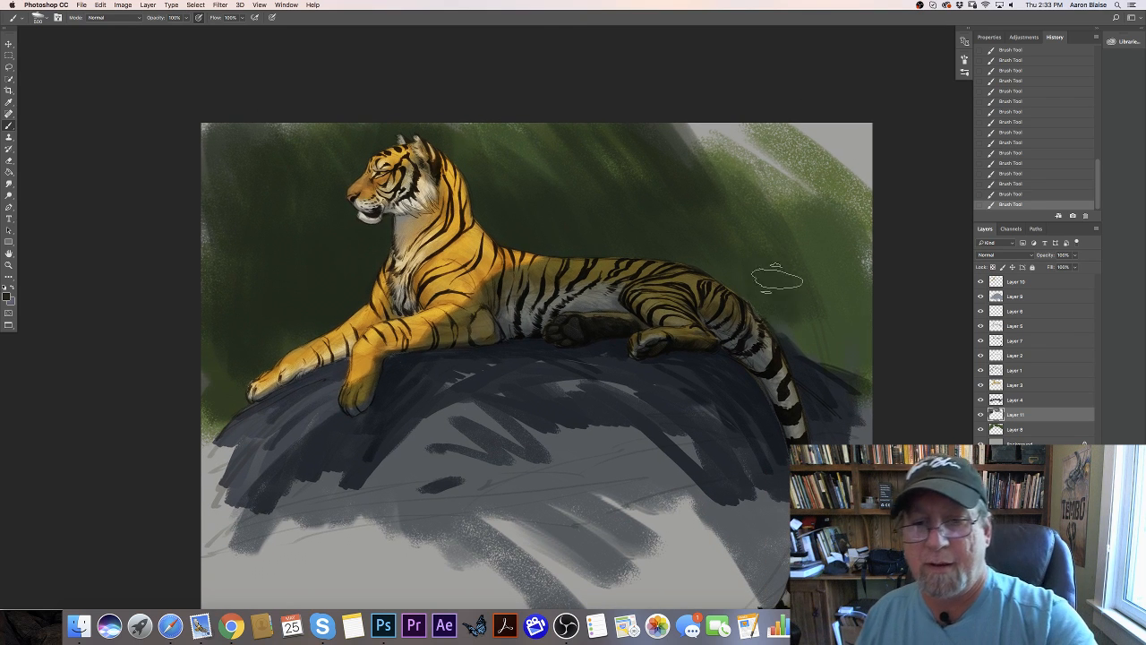
pyautogui.moveTo(777, 278)
pyautogui.mouseDown()
pyautogui.moveTo(805, 256)
pyautogui.moveTo(819, 294)
pyautogui.moveTo(824, 250)
pyautogui.moveTo(846, 255)
pyautogui.mouseUp()
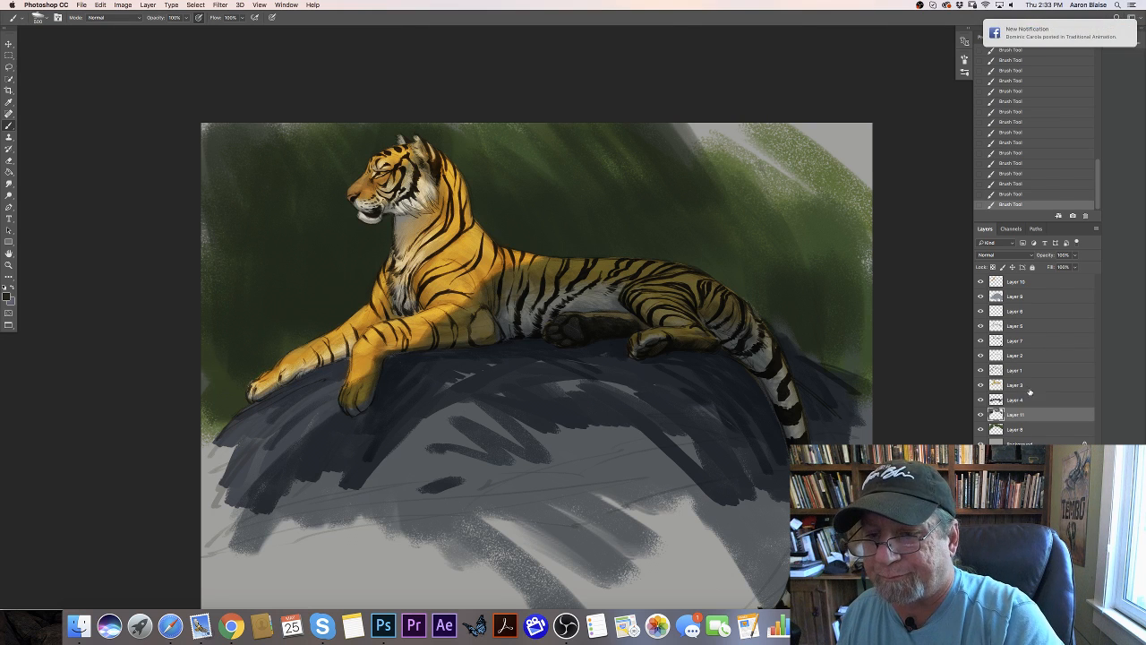
# - Add a new layer above Layer 3 and paint dark green strokes over the rock's edge beside the base of the tail
pyautogui.click(1020, 386)
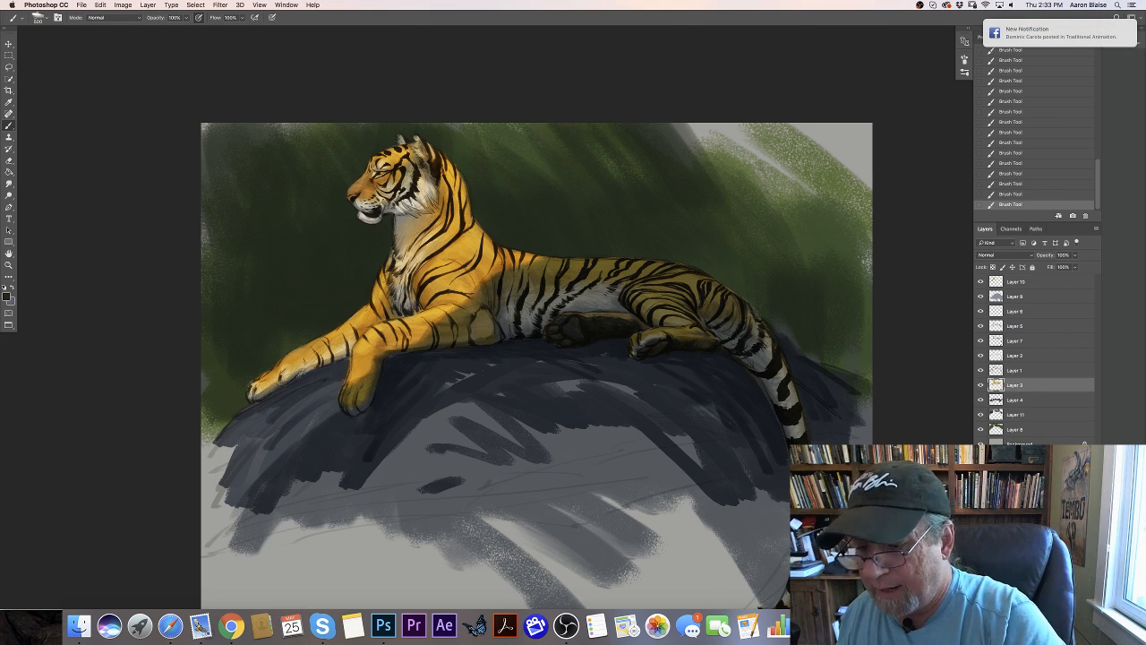
pyautogui.press('super+alt+shift+n')
pyautogui.moveTo(808, 354)
pyautogui.mouseDown()
pyautogui.moveTo(815, 374)
pyautogui.moveTo(770, 296)
pyautogui.moveTo(817, 371)
pyautogui.mouseUp()
pyautogui.moveTo(806, 353); pyautogui.dragTo(828, 377)
pyautogui.moveTo(816, 367)
pyautogui.mouseDown()
pyautogui.moveTo(832, 382)
pyautogui.moveTo(840, 368)
pyautogui.moveTo(844, 225)
pyautogui.moveTo(813, 258)
pyautogui.moveTo(752, 284)
pyautogui.moveTo(649, 218)
pyautogui.moveTo(624, 220)
pyautogui.mouseUp()
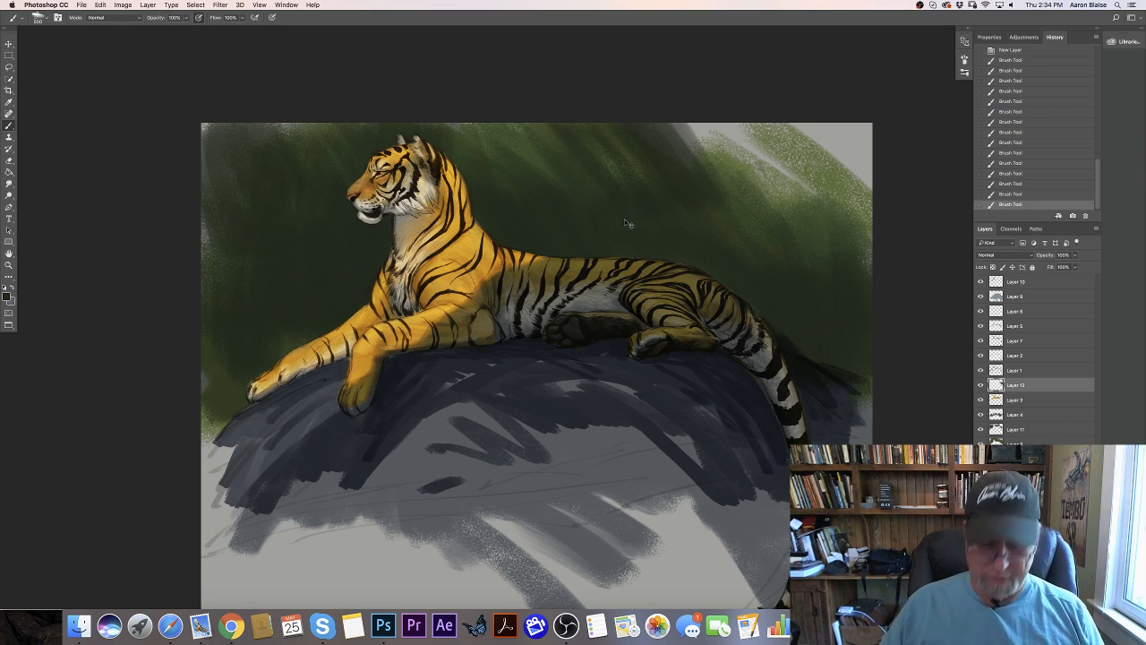
pyautogui.press('super+minus')
pyautogui.press('super+equal')
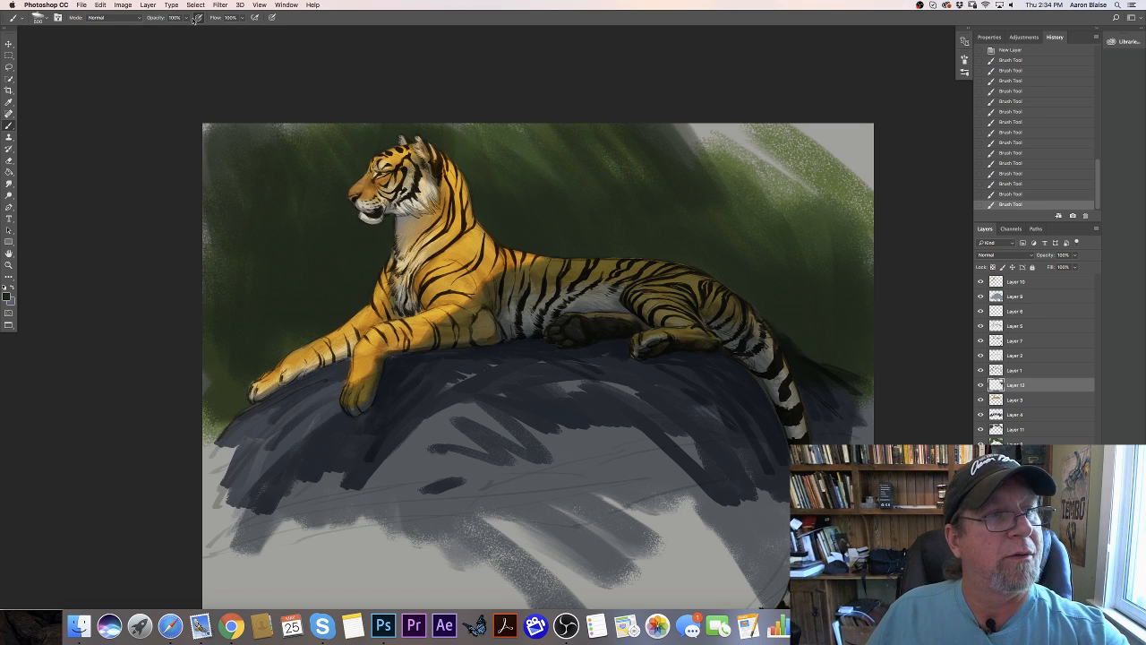
# - Flip the canvas horizontally to inspect the tiger's proportions in mirror image, and undo the flip
pyautogui.click(123, 5)
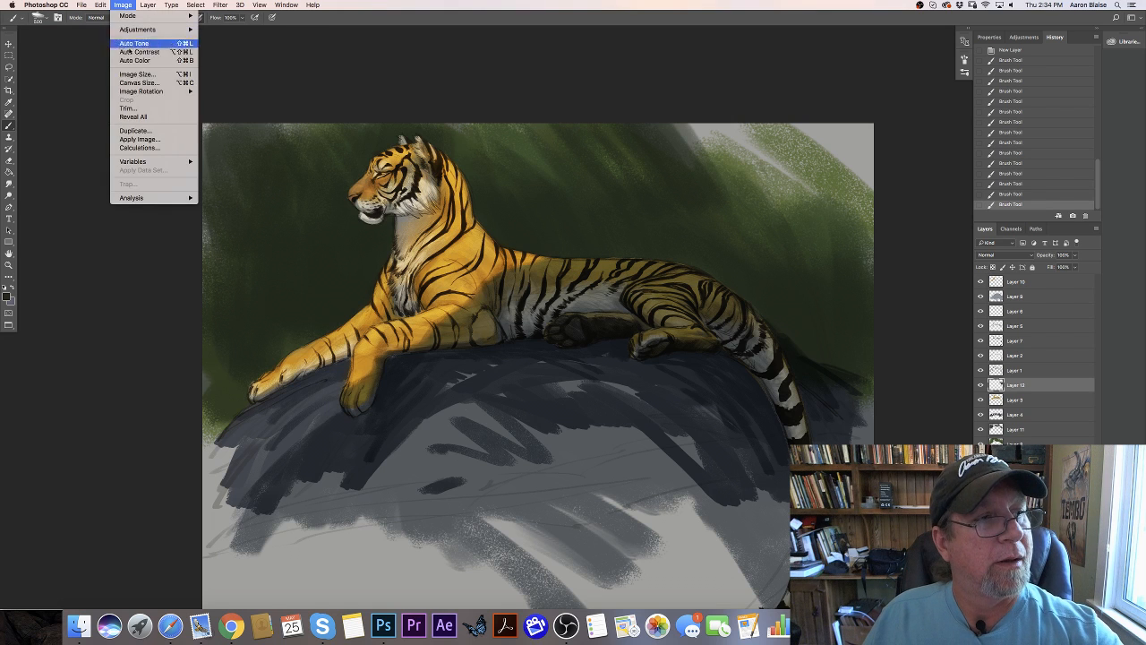
pyautogui.moveTo(148, 91)
pyautogui.click(251, 131)
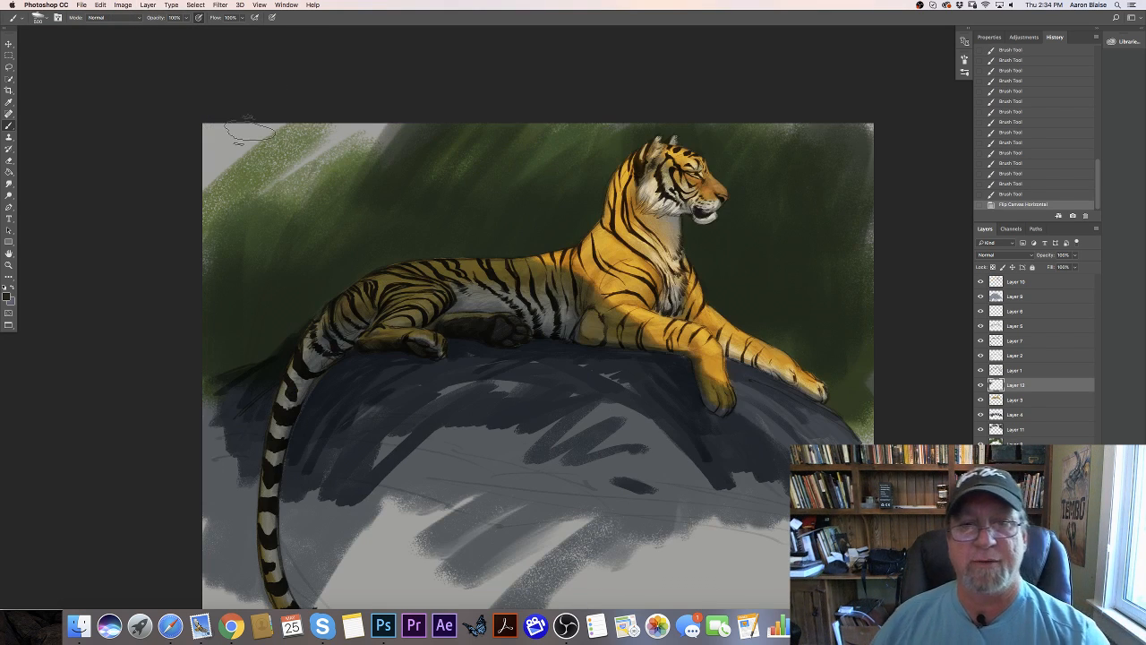
pyautogui.press('super+minus')
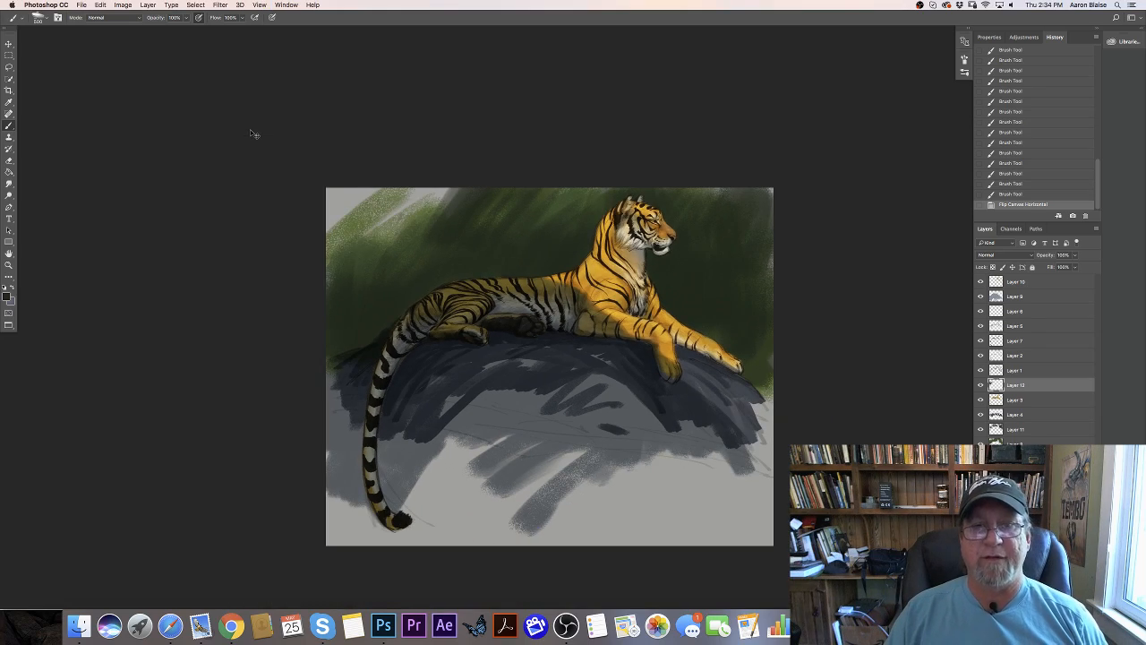
pyautogui.press('super+plus')
pyautogui.press('super+plus')
pyautogui.press('super+plus')
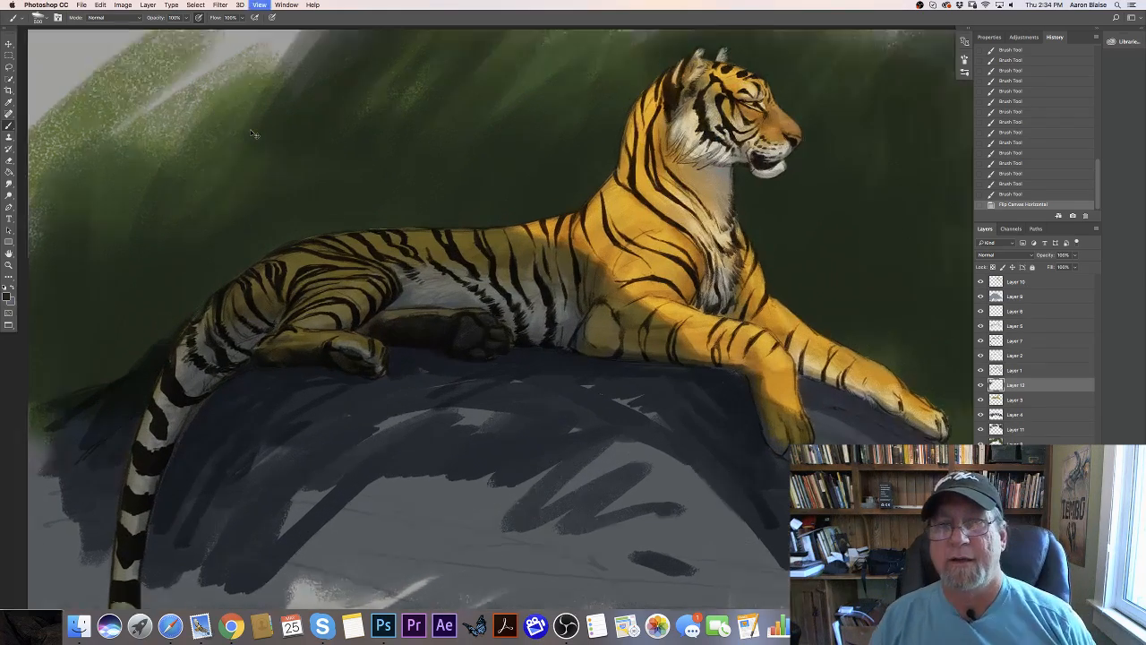
pyautogui.press('super+minus')
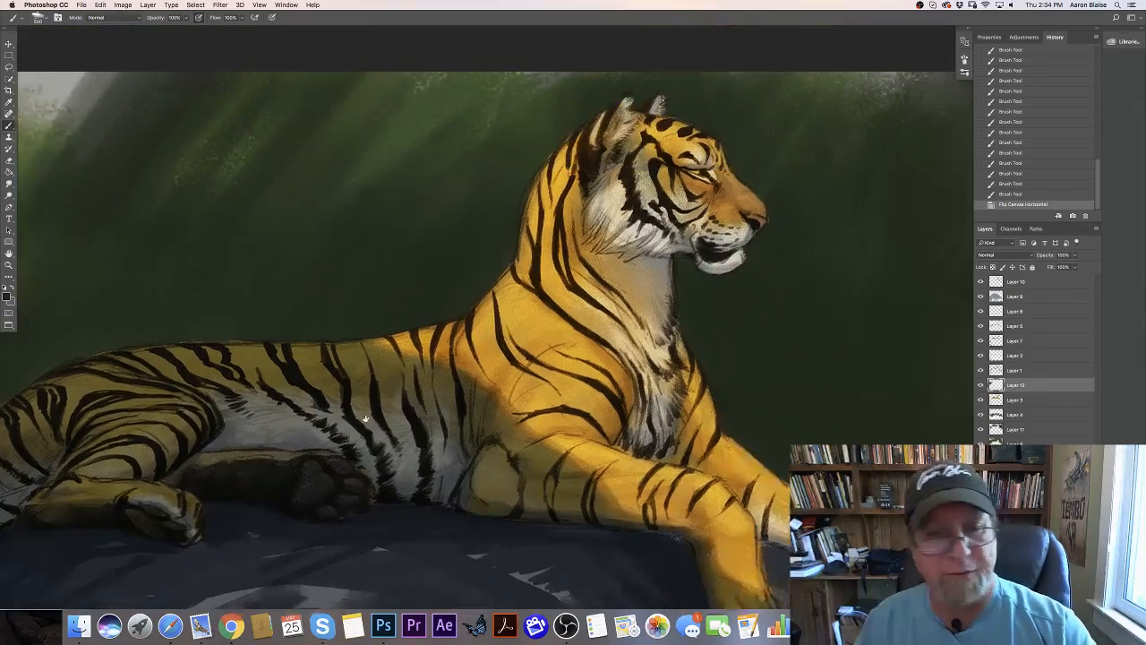
pyautogui.press('super+z')
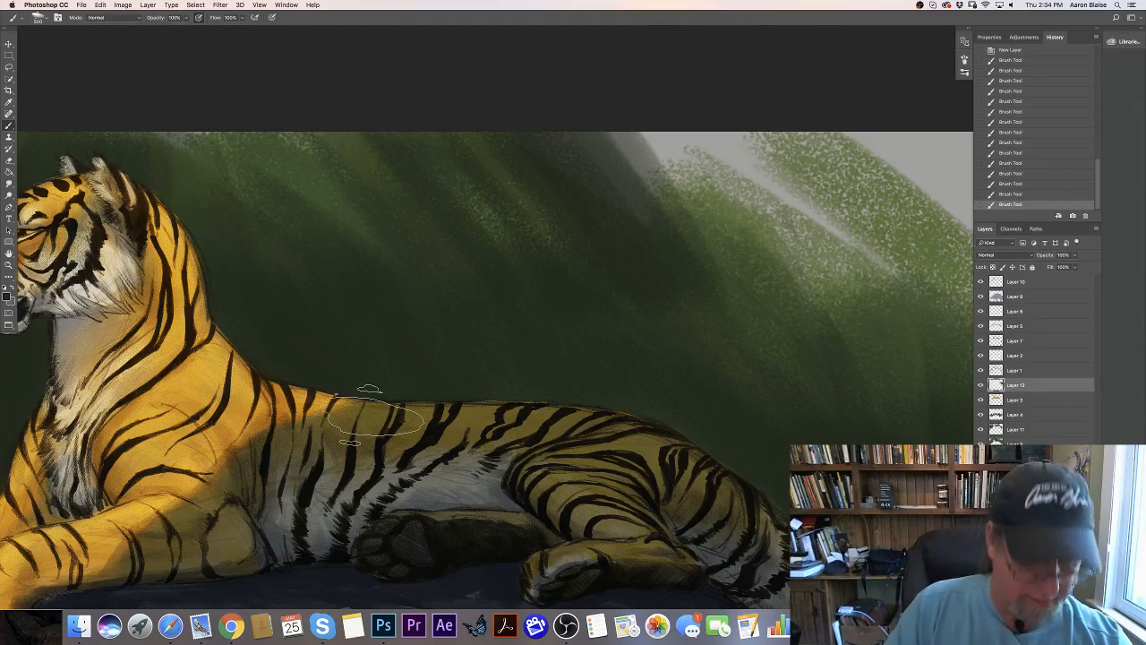
# - Add a new layer above Layer 10 and set the foreground color to a pale cream, #f8eedd
pyautogui.moveTo(165, 477); pyautogui.dragTo(560, 505)
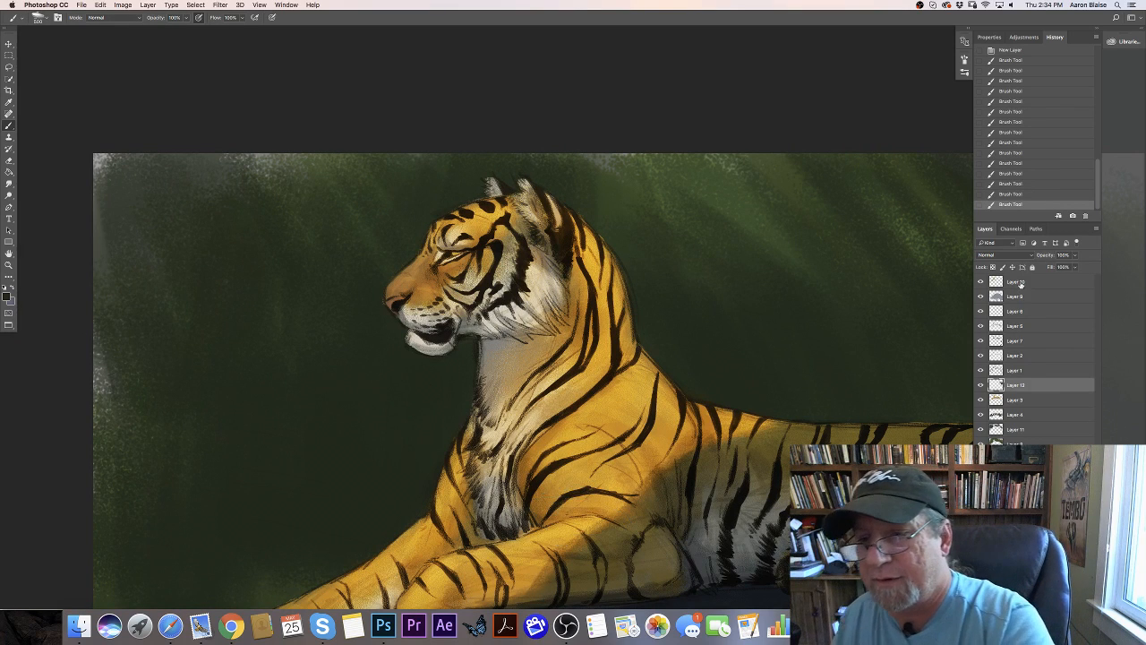
pyautogui.click(1022, 282)
pyautogui.click(1073, 602)
pyautogui.click(7, 296)
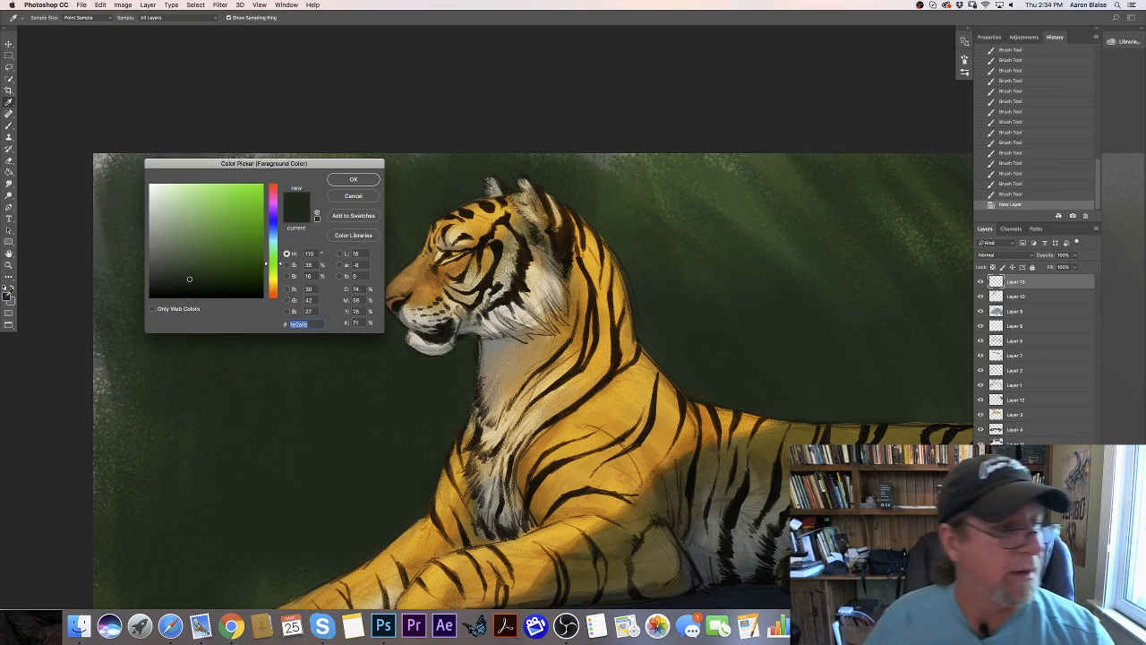
pyautogui.click(273, 287)
pyautogui.click(179, 195)
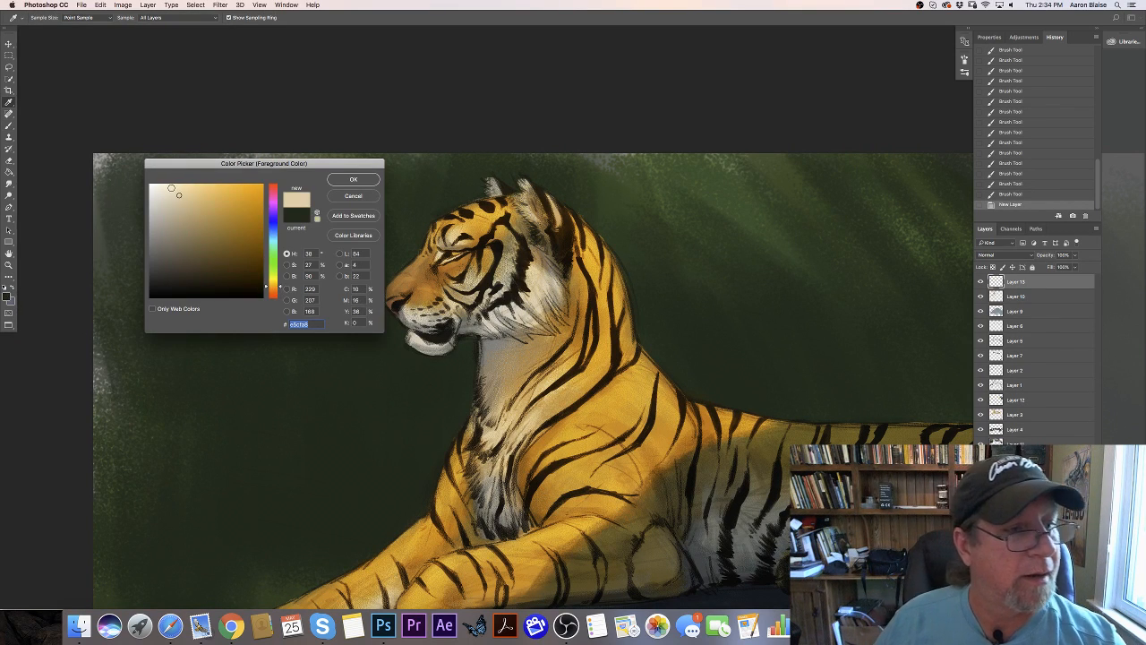
pyautogui.click(159, 187)
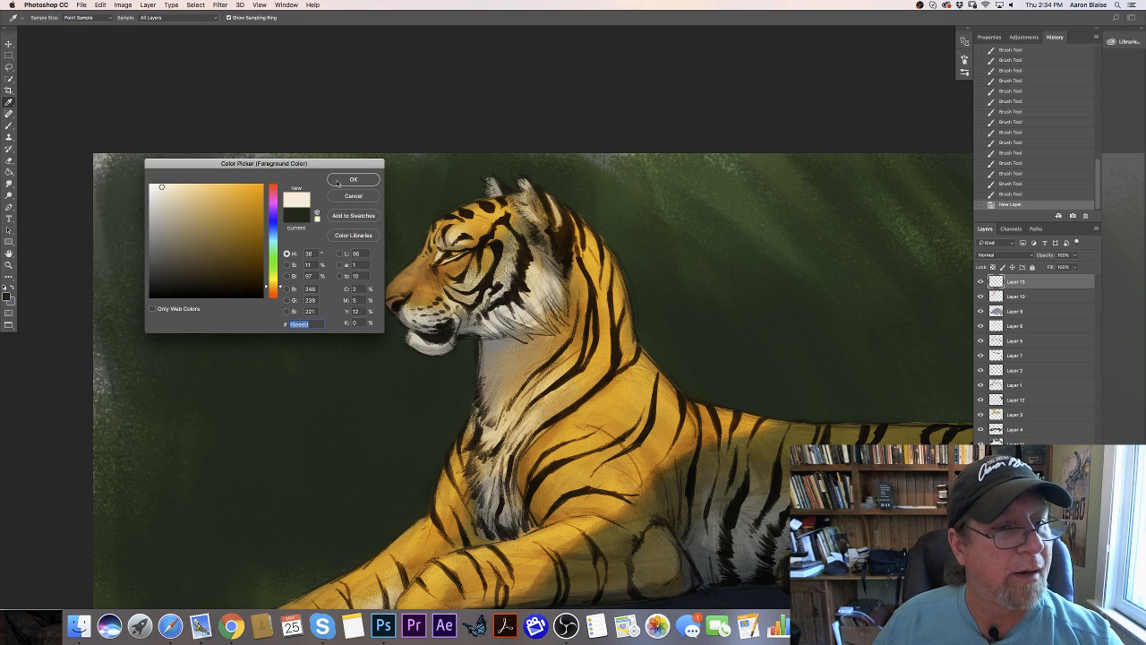
pyautogui.press('Return')
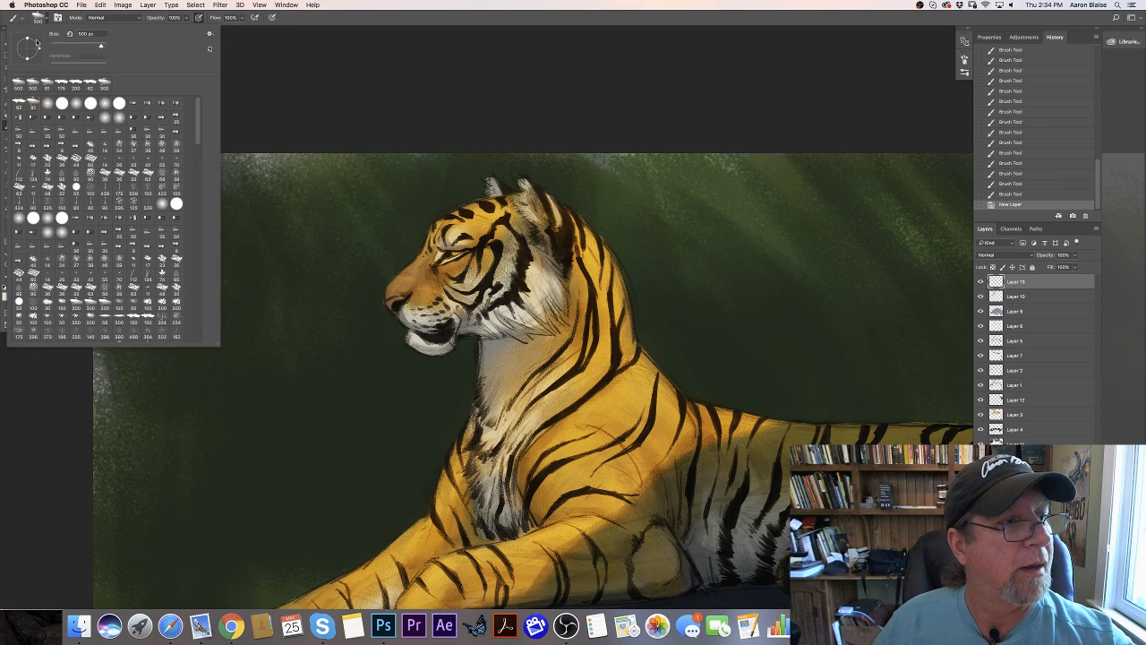
# - Switch to a smaller recent brush, reduce it further and paint short cream fur strokes on the cheek just below the ear
pyautogui.click(37, 18)
pyautogui.click(90, 82)
pyautogui.click(295, 114)
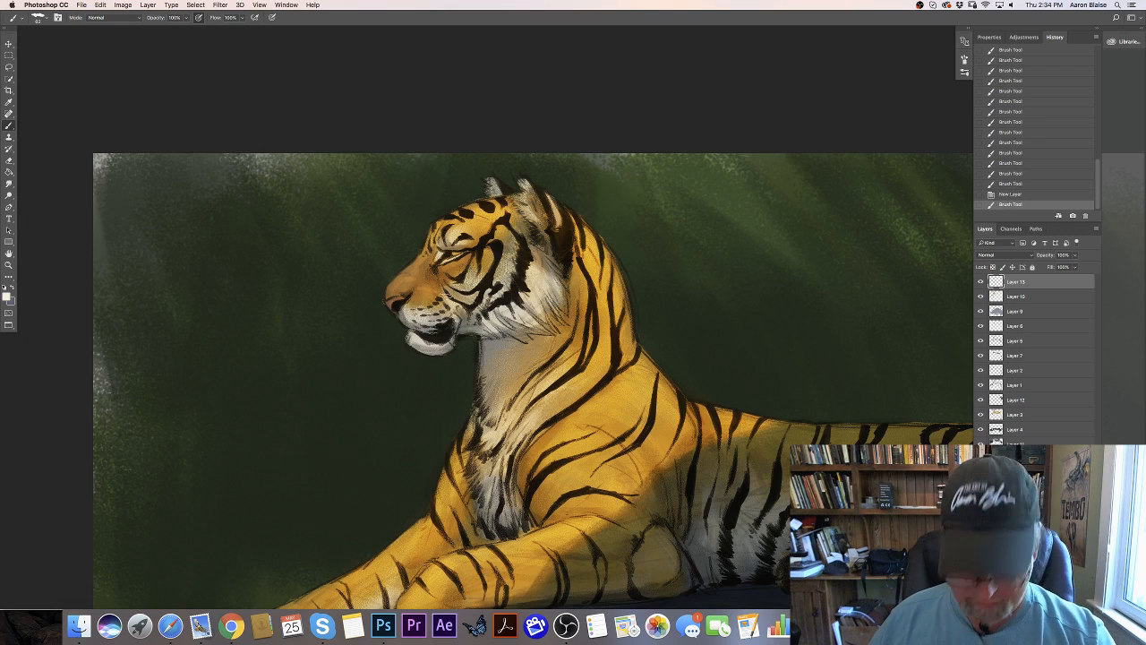
pyautogui.press('[')
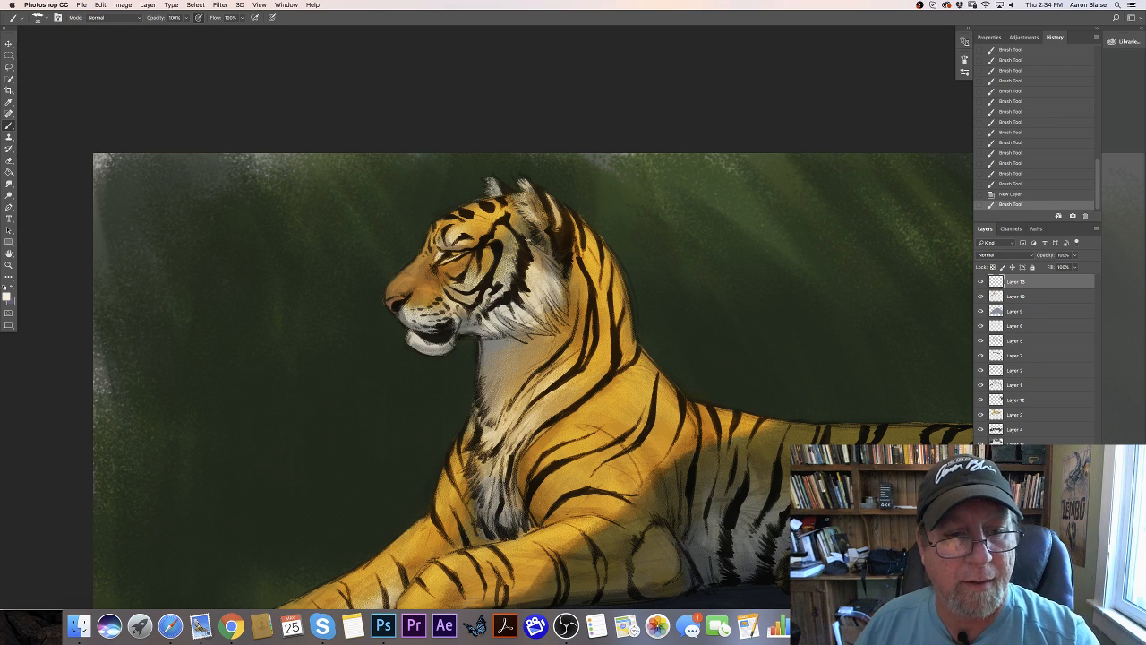
pyautogui.moveTo(528, 238); pyautogui.dragTo(537, 248)
pyautogui.moveTo(532, 240); pyautogui.dragTo(542, 253)
pyautogui.moveTo(537, 246); pyautogui.dragTo(540, 250)
pyautogui.moveTo(535, 243); pyautogui.dragTo(544, 254)
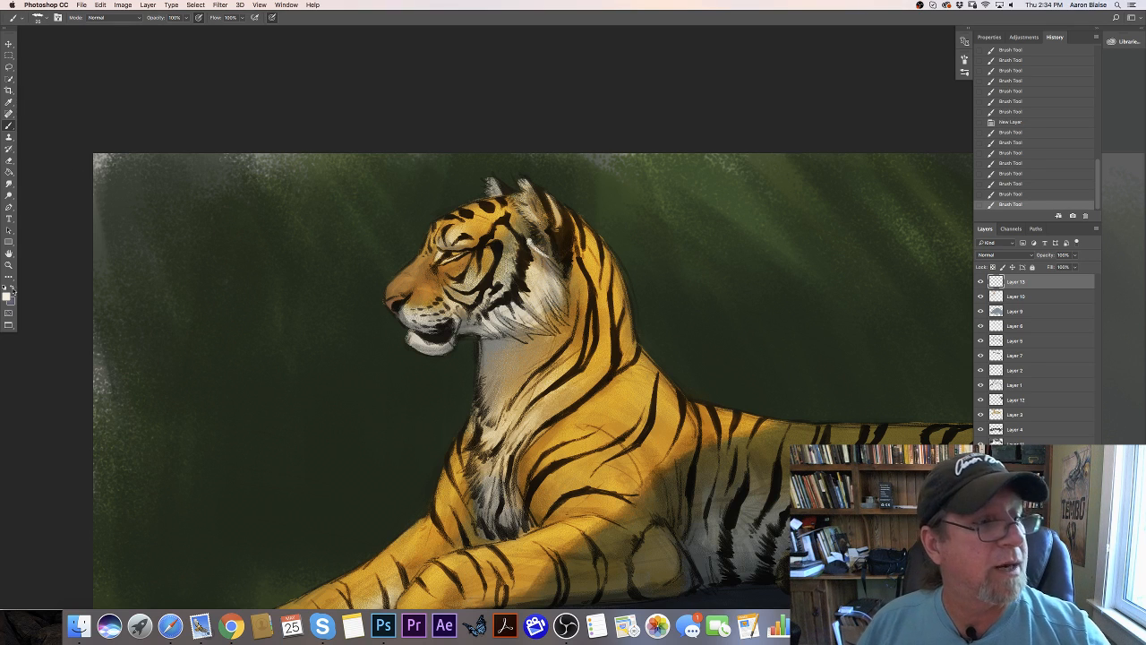
# - Extend the cream fur strokes down the back of the cheek into the white ruff
pyautogui.moveTo(530, 242); pyautogui.dragTo(540, 255)
pyautogui.moveTo(531, 245); pyautogui.dragTo(546, 264)
pyautogui.moveTo(536, 252); pyautogui.dragTo(553, 275)
pyautogui.moveTo(546, 265); pyautogui.dragTo(559, 285)
pyautogui.moveTo(554, 278)
pyautogui.mouseDown()
pyautogui.moveTo(564, 304)
pyautogui.moveTo(536, 298)
pyautogui.mouseUp()
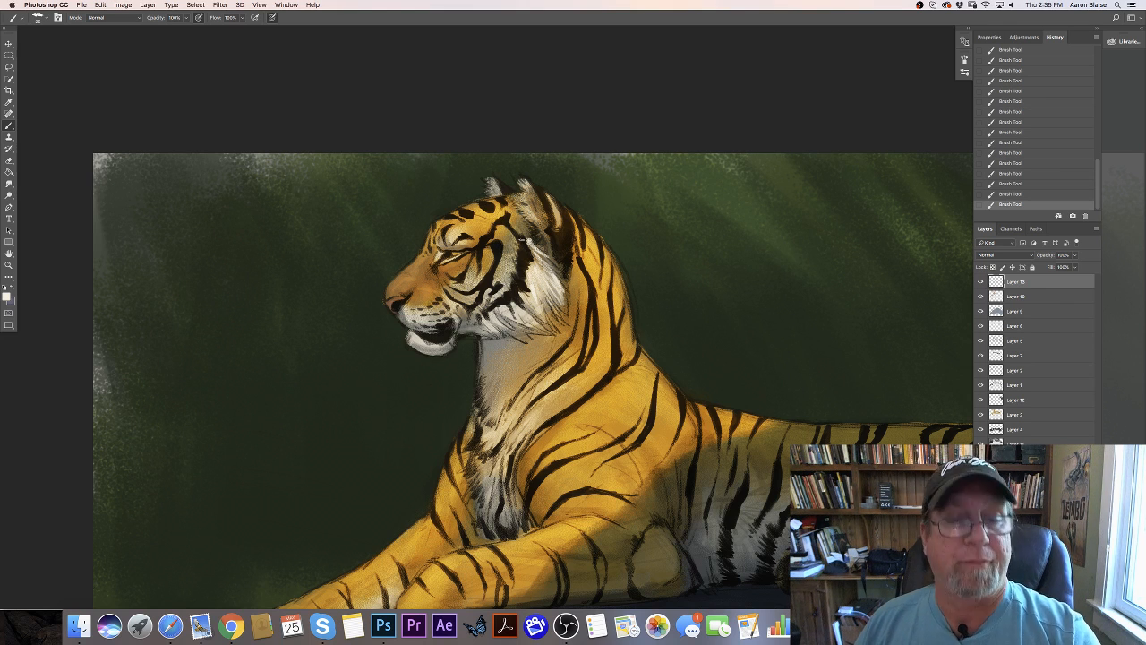
# - Change the foreground color to a light golden yellow based on the tiger's fur
pyautogui.click(9, 296)
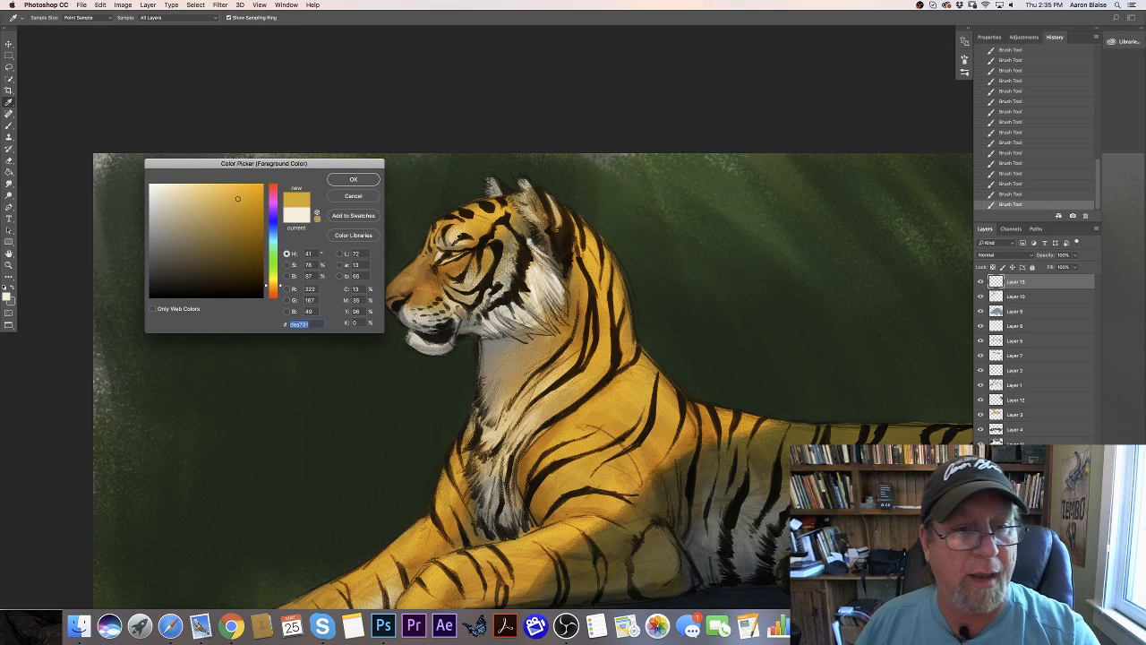
pyautogui.click(210, 188)
pyautogui.click(353, 179)
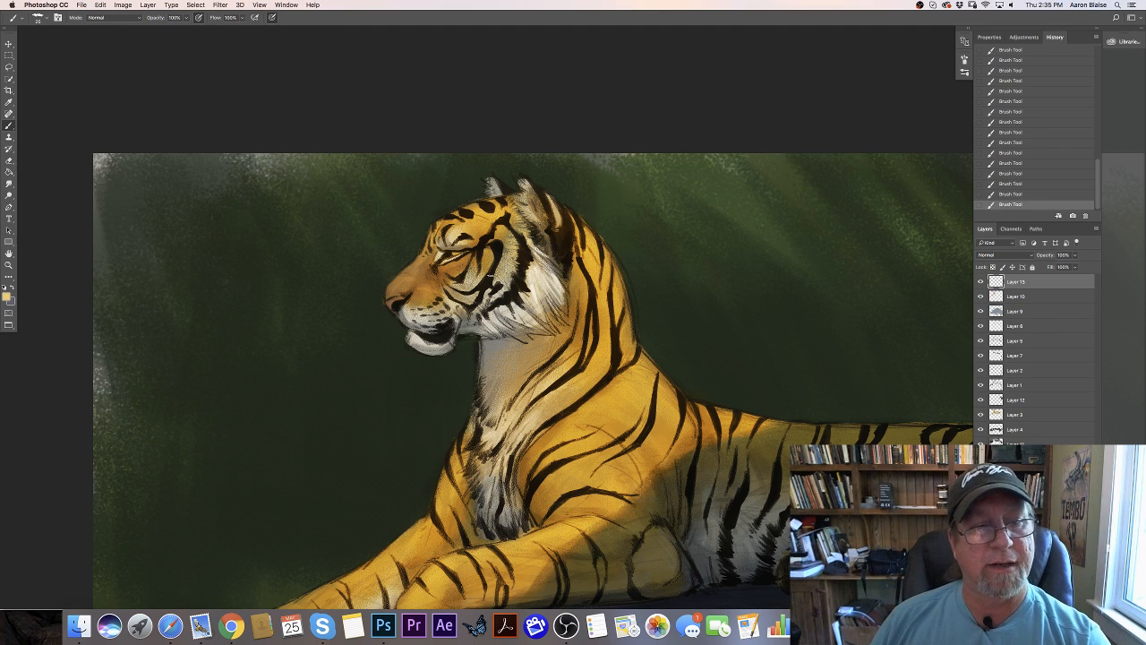
# - Set the foreground color to a muted tan, #d2a073, and paint a fine highlight along the bridge of the muzzle
pyautogui.click(7, 297)
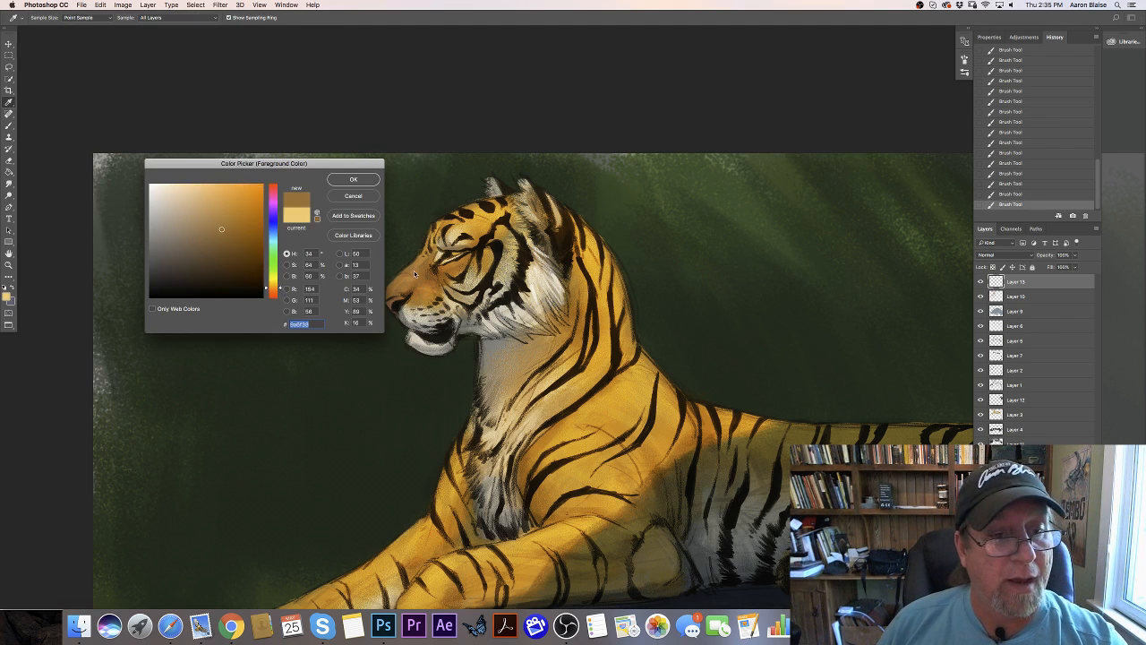
pyautogui.click(234, 215)
pyautogui.click(221, 193)
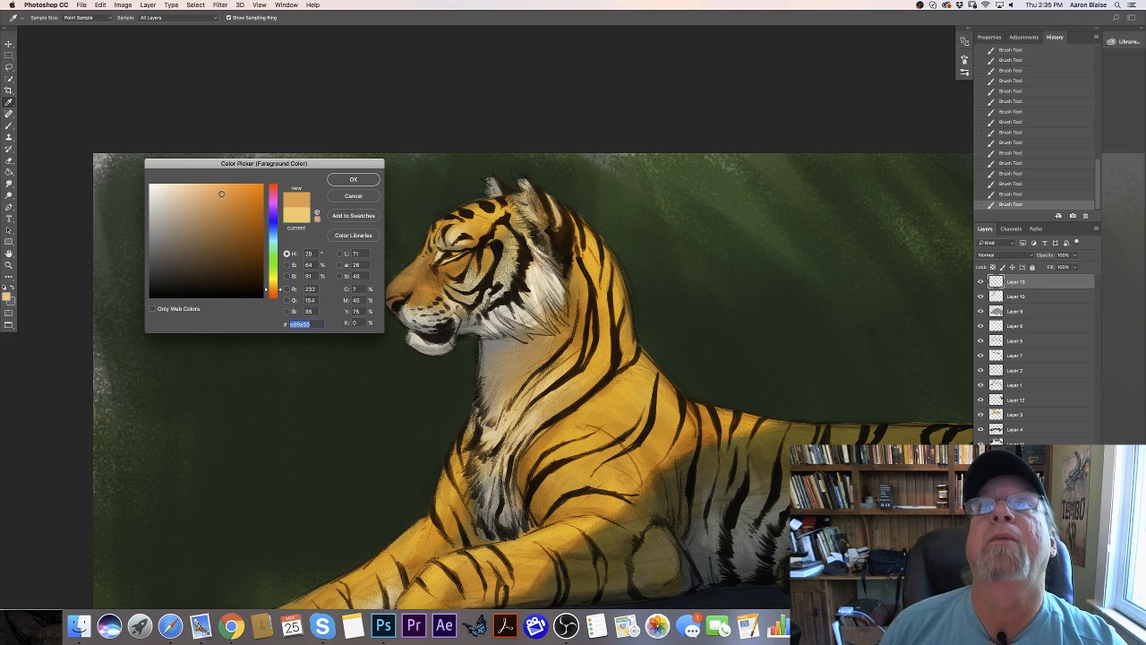
pyautogui.click(200, 204)
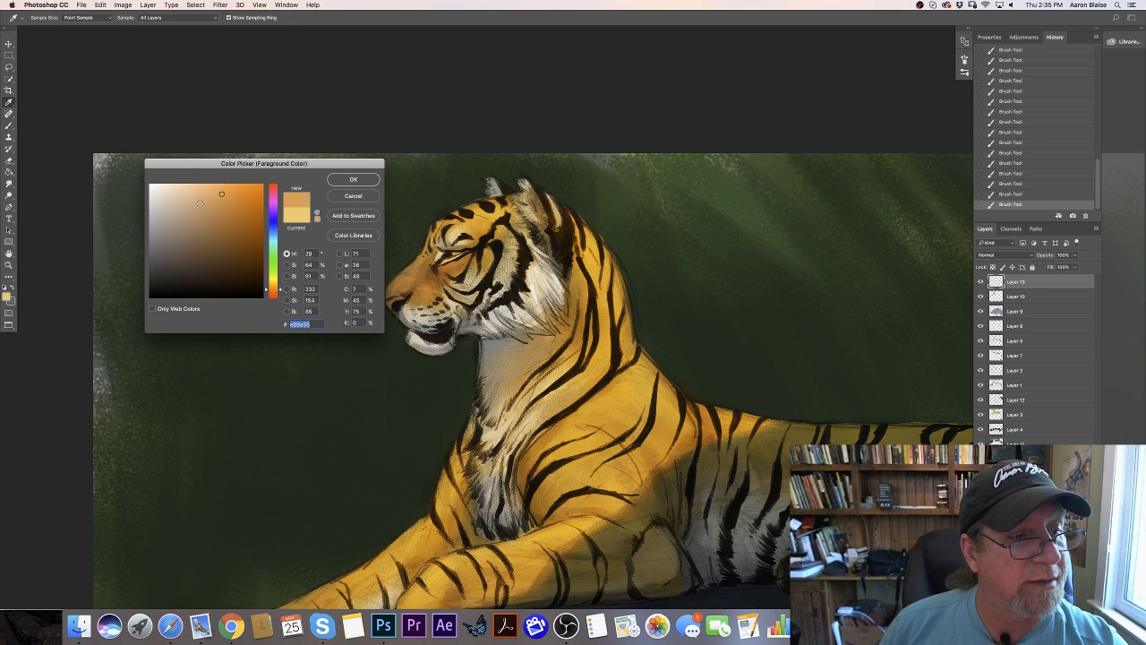
pyautogui.click(353, 180)
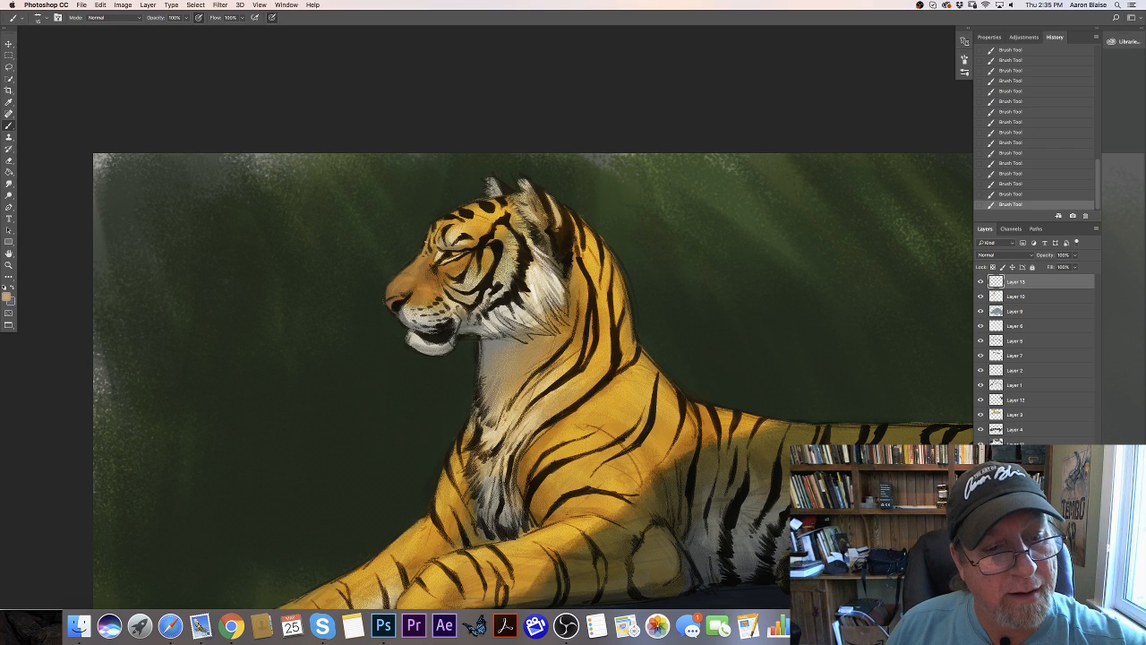
pyautogui.moveTo(422, 256); pyautogui.dragTo(404, 270)
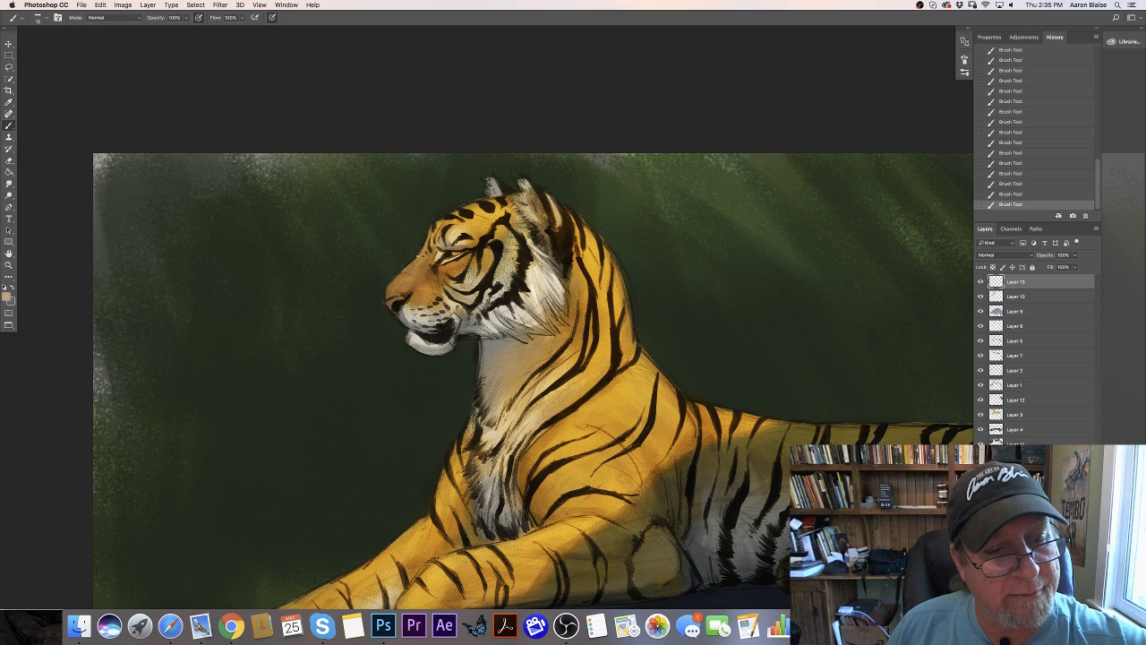
# - Darken the tan slightly and paint a small stroke at the front of the muzzle above the nose
pyautogui.click(6, 296)
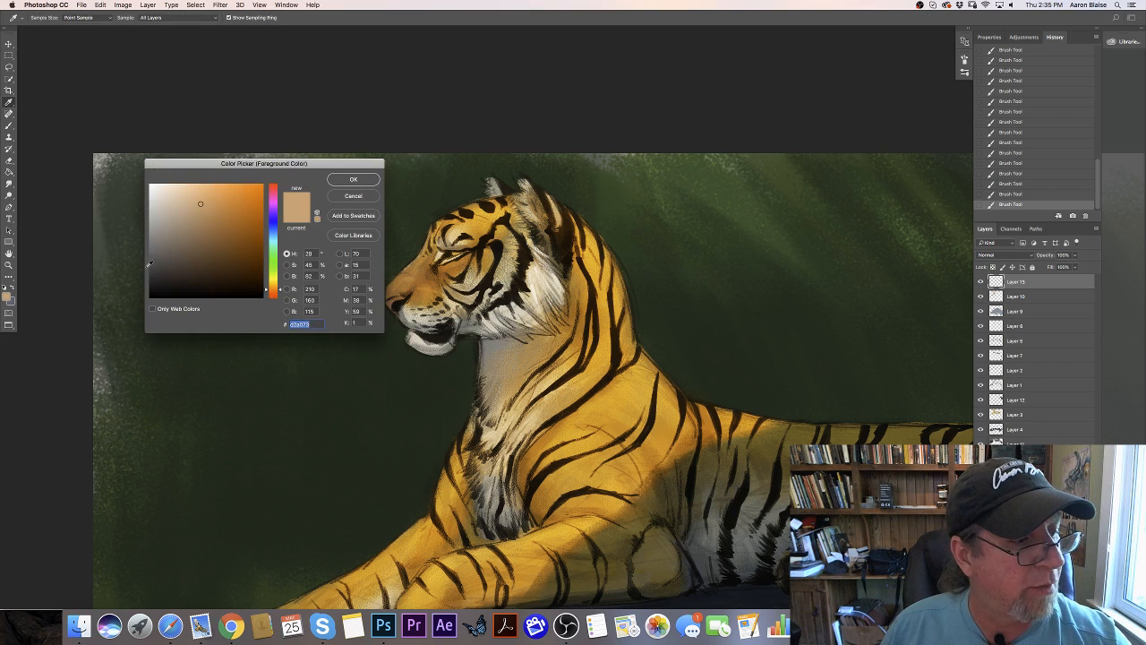
pyautogui.click(204, 218)
pyautogui.click(336, 181)
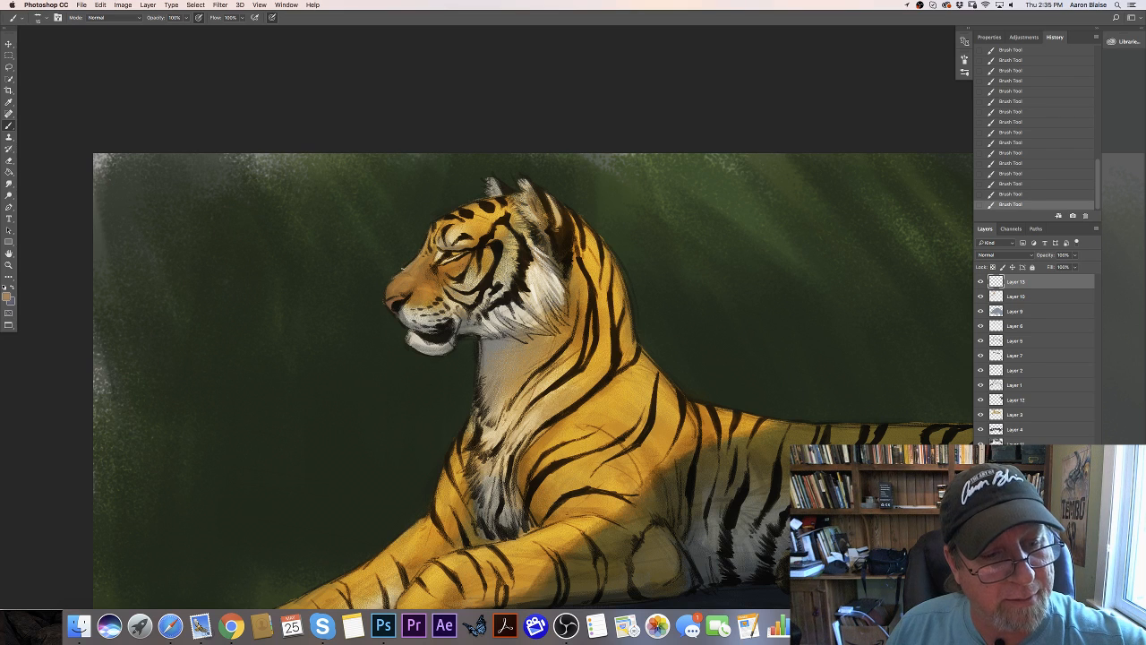
pyautogui.moveTo(390, 280); pyautogui.dragTo(387, 287)
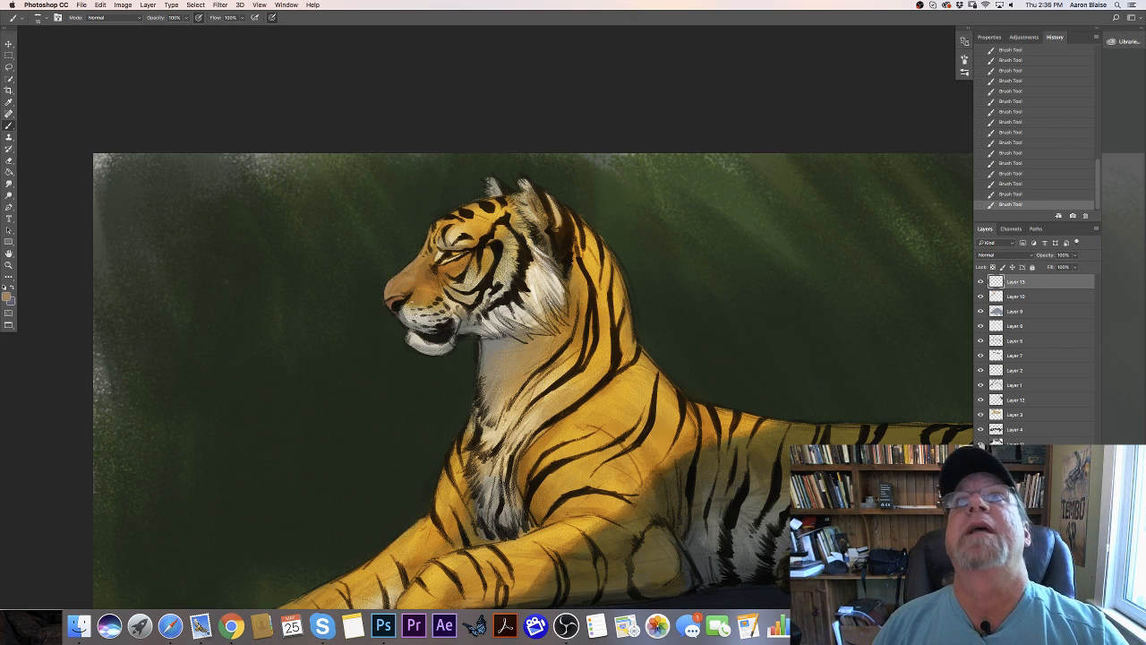
# - Pick a saturated orange-brown, enlarge the brush and paint short fur strokes on the side of the muzzle below the eye
pyautogui.click(6, 296)
pyautogui.click(245, 205)
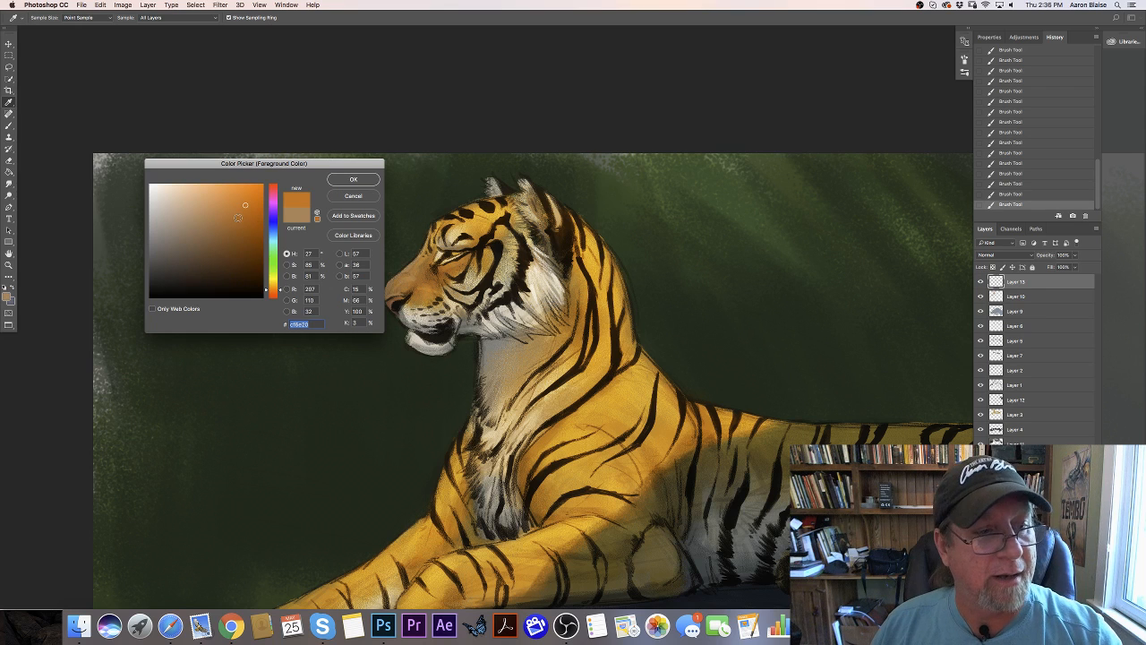
pyautogui.click(239, 217)
pyautogui.click(338, 181)
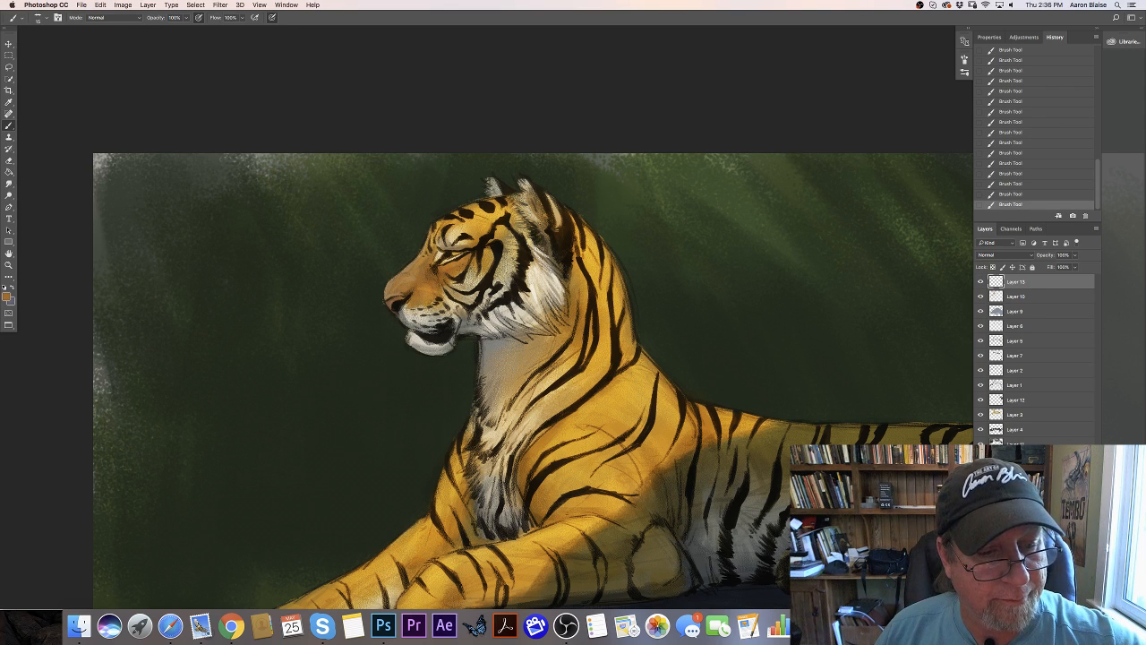
pyautogui.press(']')
pyautogui.press(']')
pyautogui.press(']')
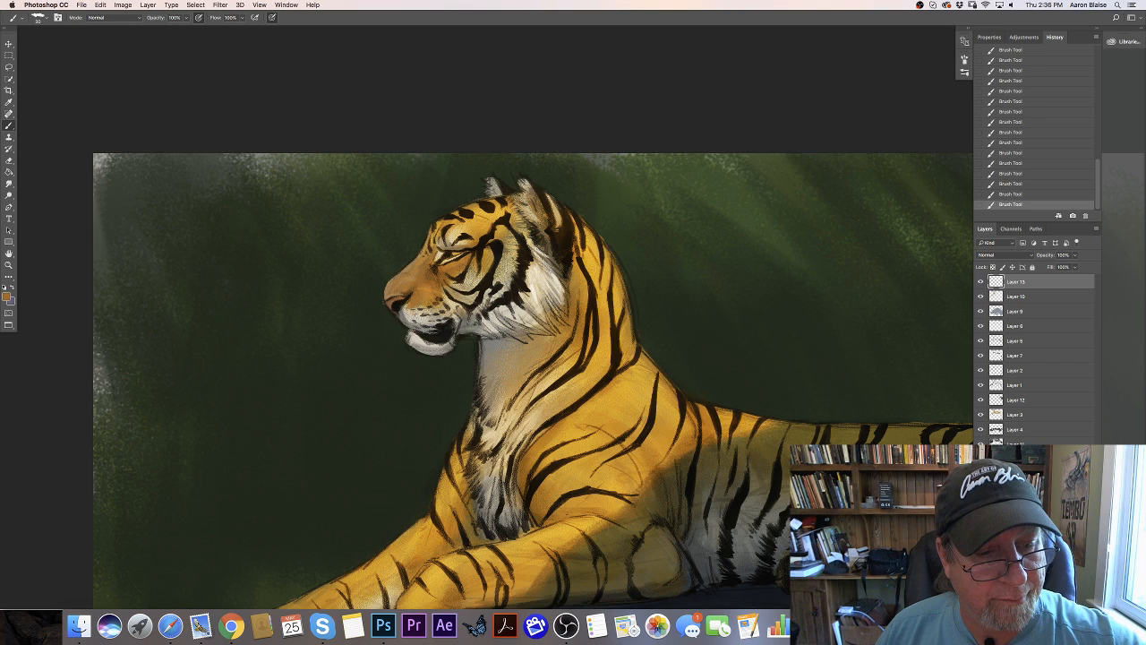
pyautogui.moveTo(434, 296); pyautogui.dragTo(437, 302)
pyautogui.moveTo(435, 297); pyautogui.dragTo(438, 304)
pyautogui.moveTo(436, 299); pyautogui.dragTo(437, 302)
pyautogui.moveTo(431, 297); pyautogui.dragTo(435, 303)
pyautogui.moveTo(429, 298); pyautogui.dragTo(435, 300)
pyautogui.moveTo(433, 297)
pyautogui.mouseDown()
pyautogui.moveTo(440, 314)
pyautogui.moveTo(434, 288)
pyautogui.mouseUp()
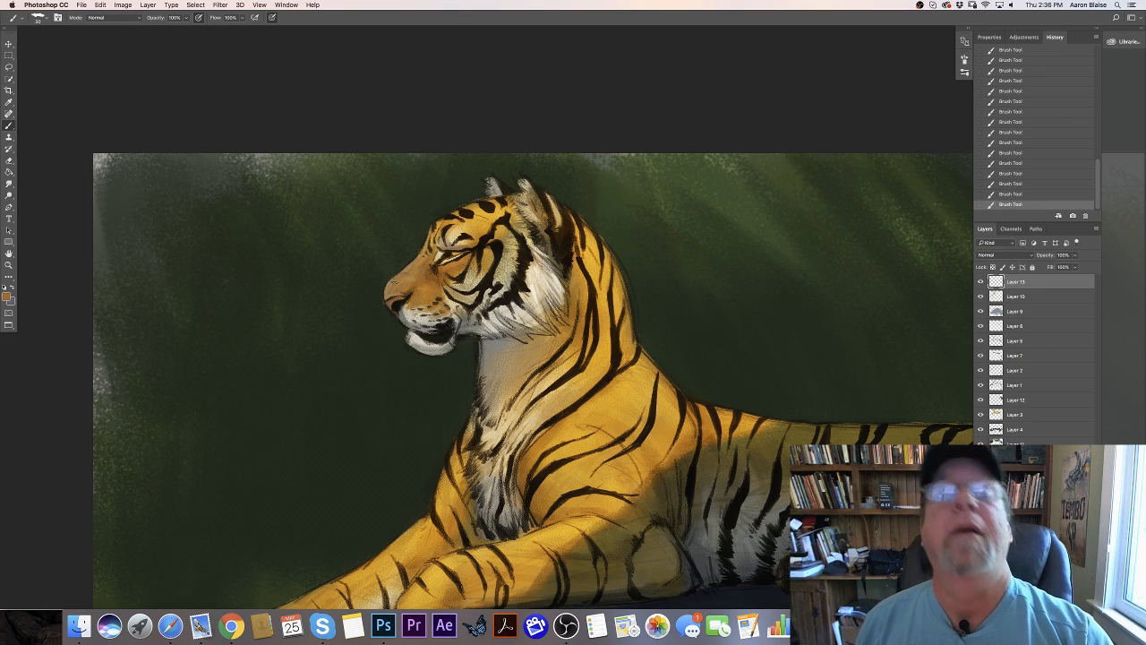
# - Set the foreground color to a darker brown for detailing the muzzle
pyautogui.click(8, 297)
pyautogui.click(235, 225)
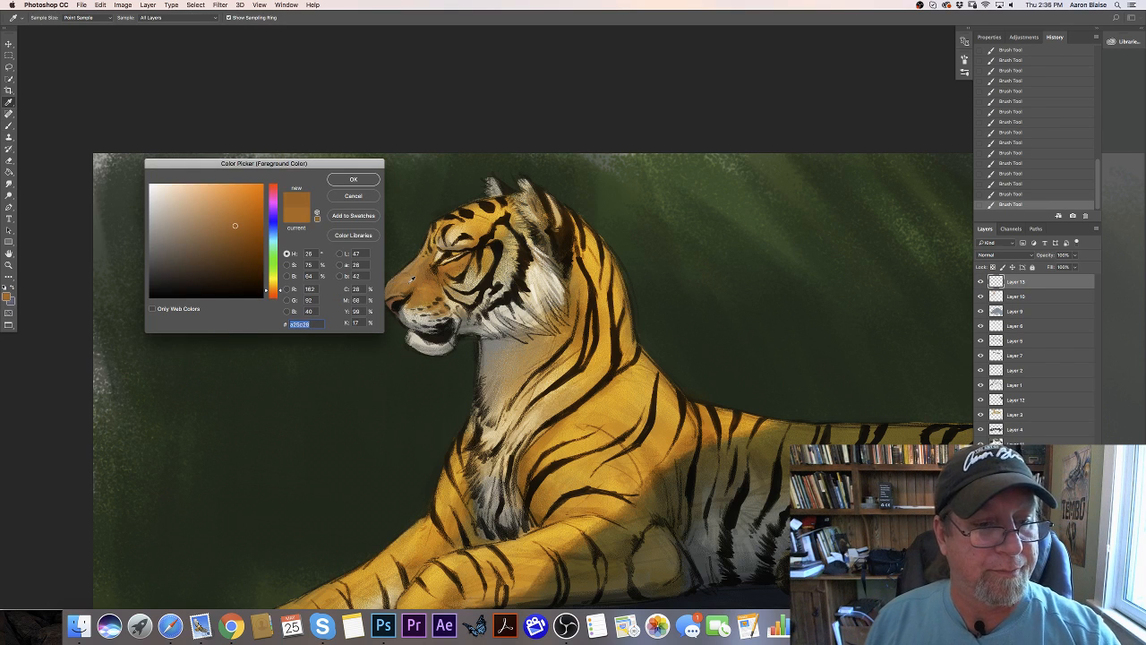
pyautogui.click(230, 246)
pyautogui.click(354, 180)
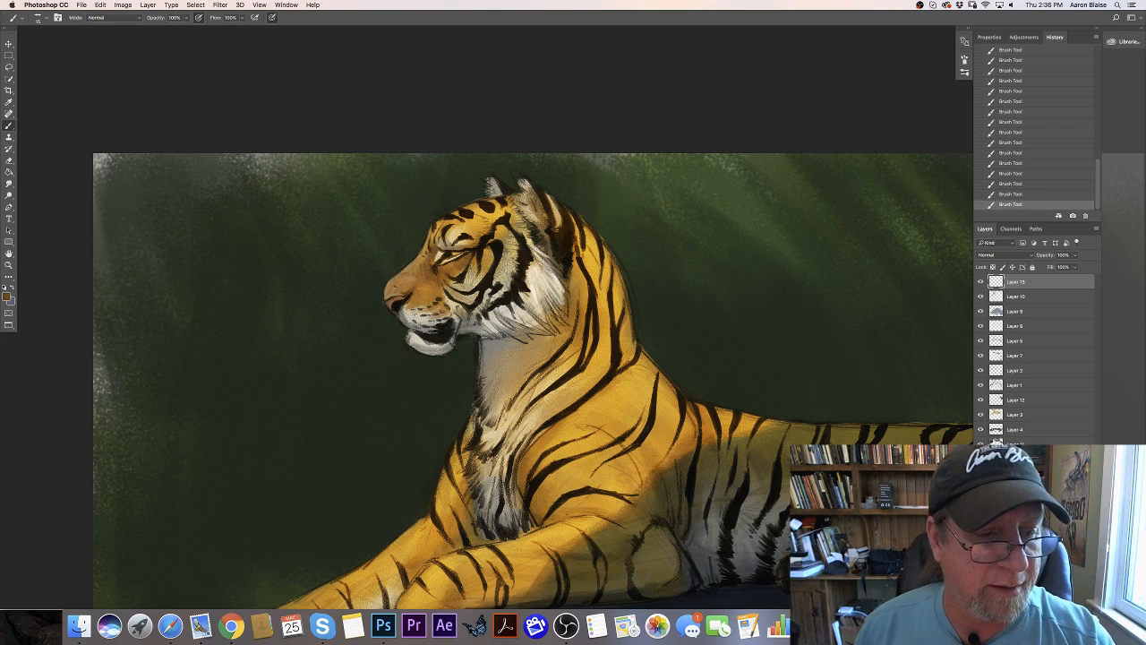
# - Sample the tiger's nose color and lighten it to a soft orange, #d97849
pyautogui.click(7, 295)
pyautogui.click(398, 299)
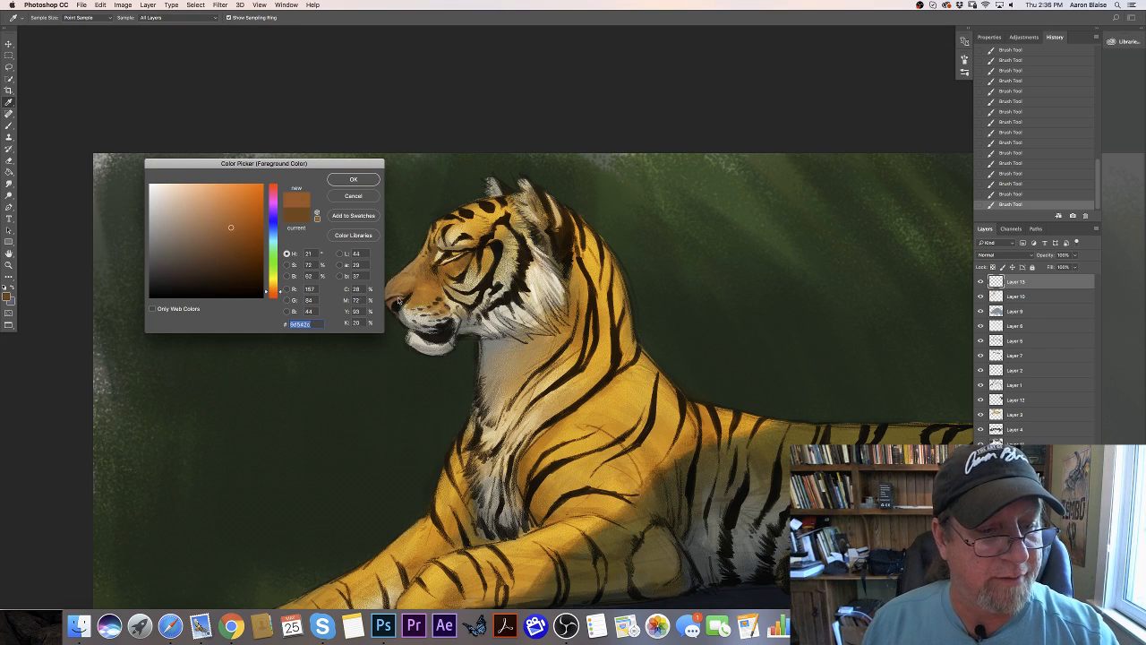
pyautogui.click(395, 294)
pyautogui.click(224, 200)
pyautogui.click(353, 179)
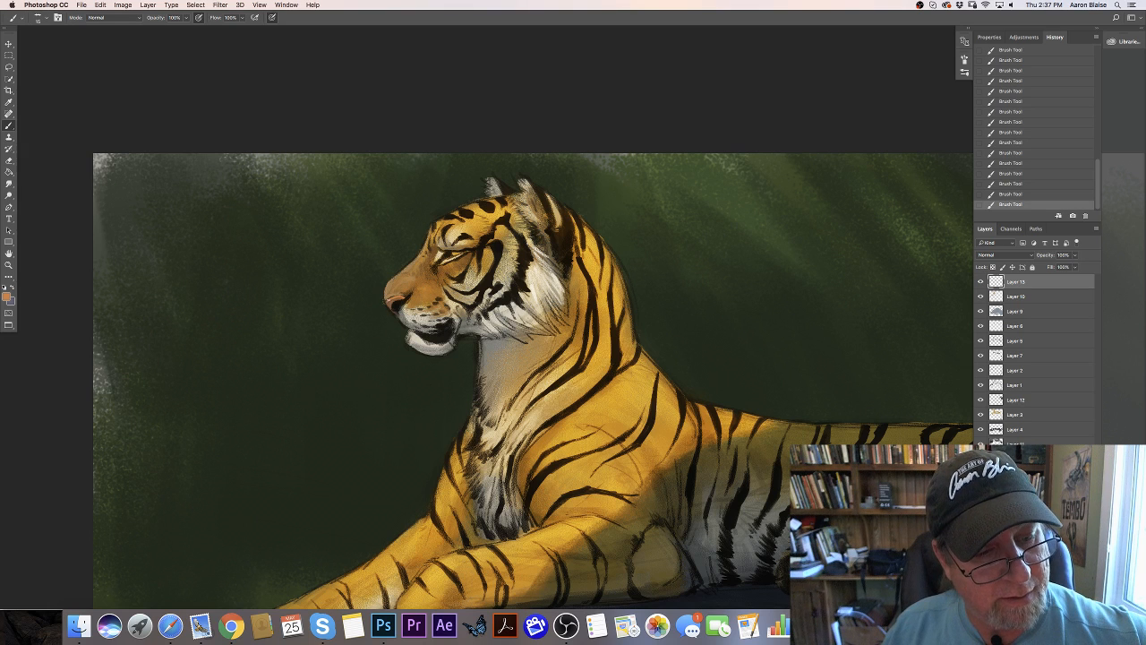
# - Sample a tan from the tiger's muzzle and darken it to a muted brown, #876a3d
pyautogui.click(6, 297)
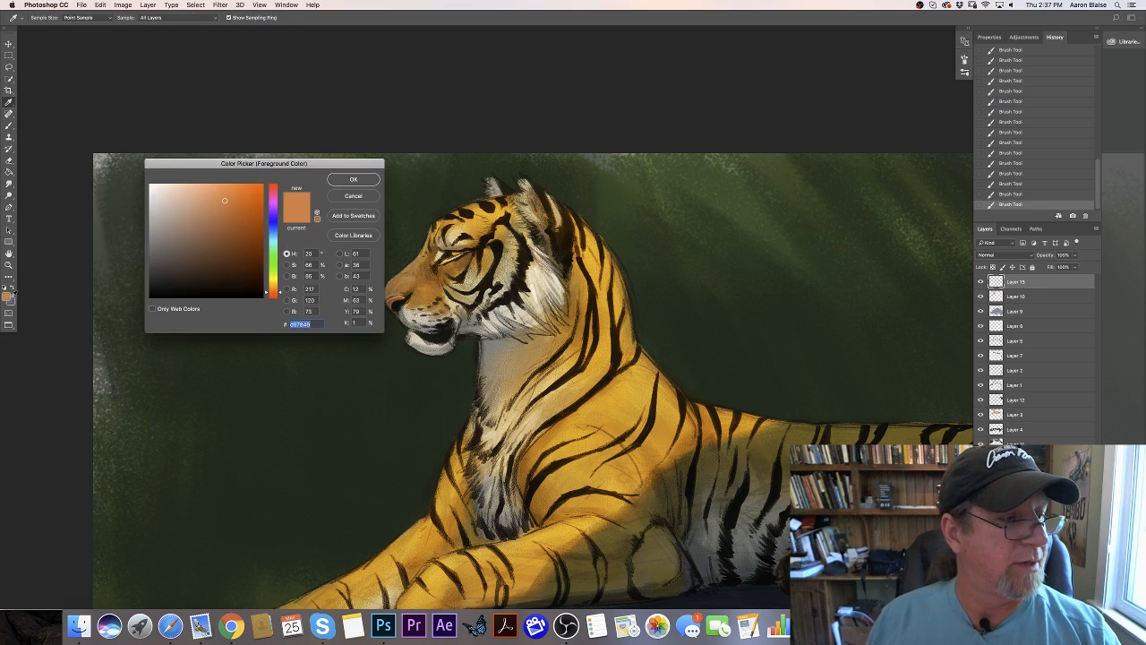
pyautogui.click(415, 290)
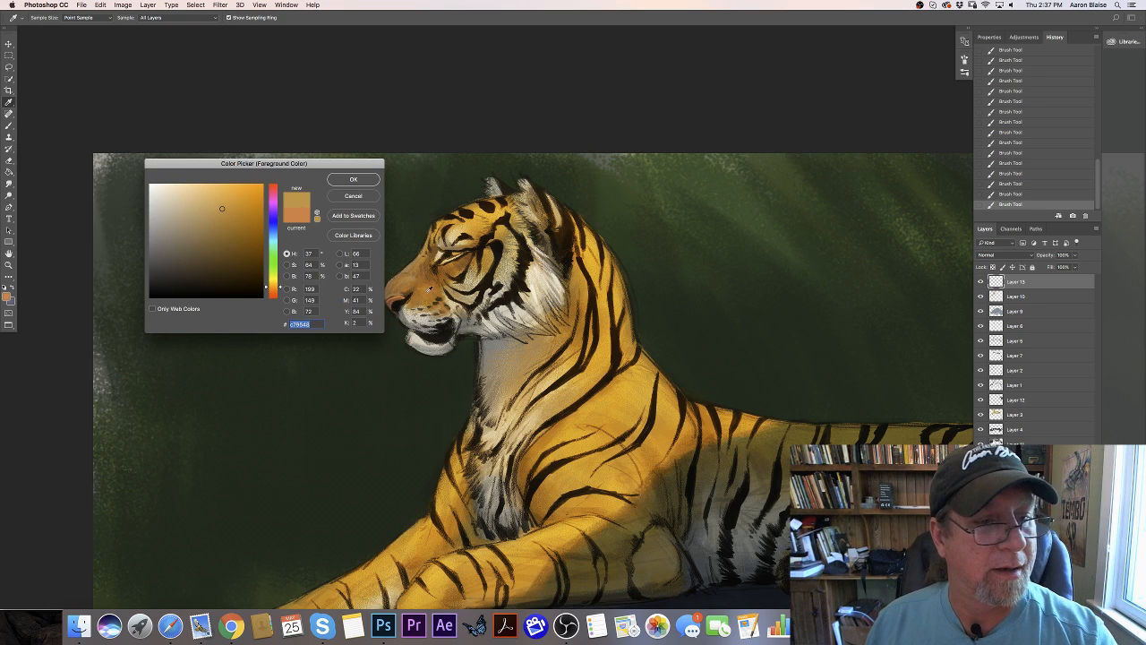
pyautogui.press('Return')
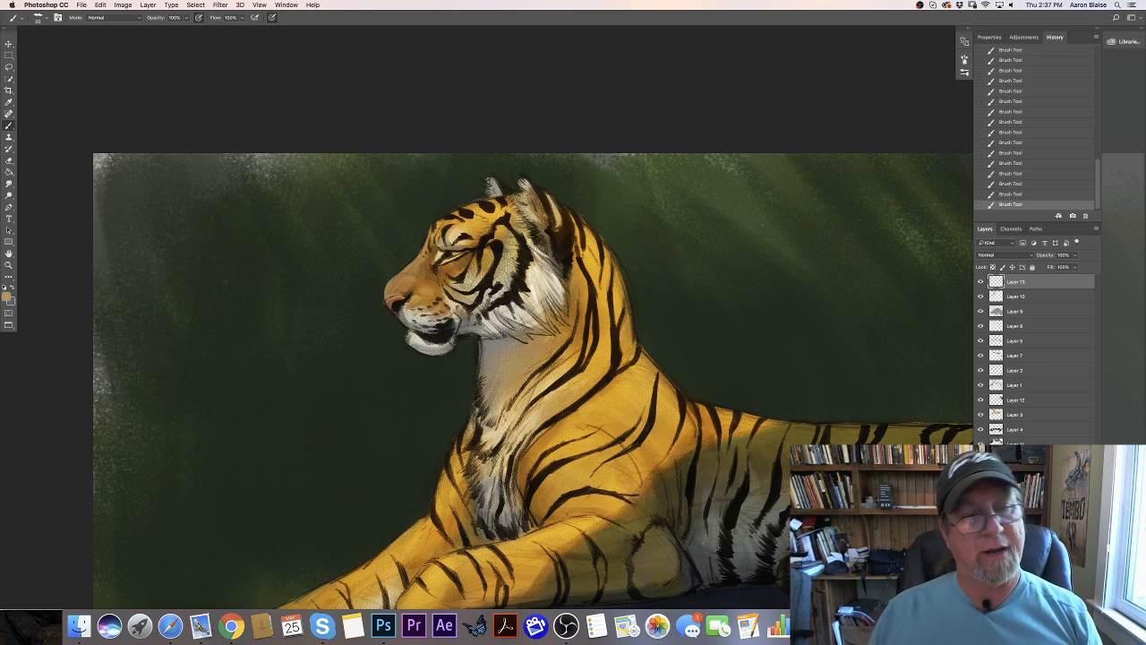
pyautogui.click(8, 296)
pyautogui.click(211, 237)
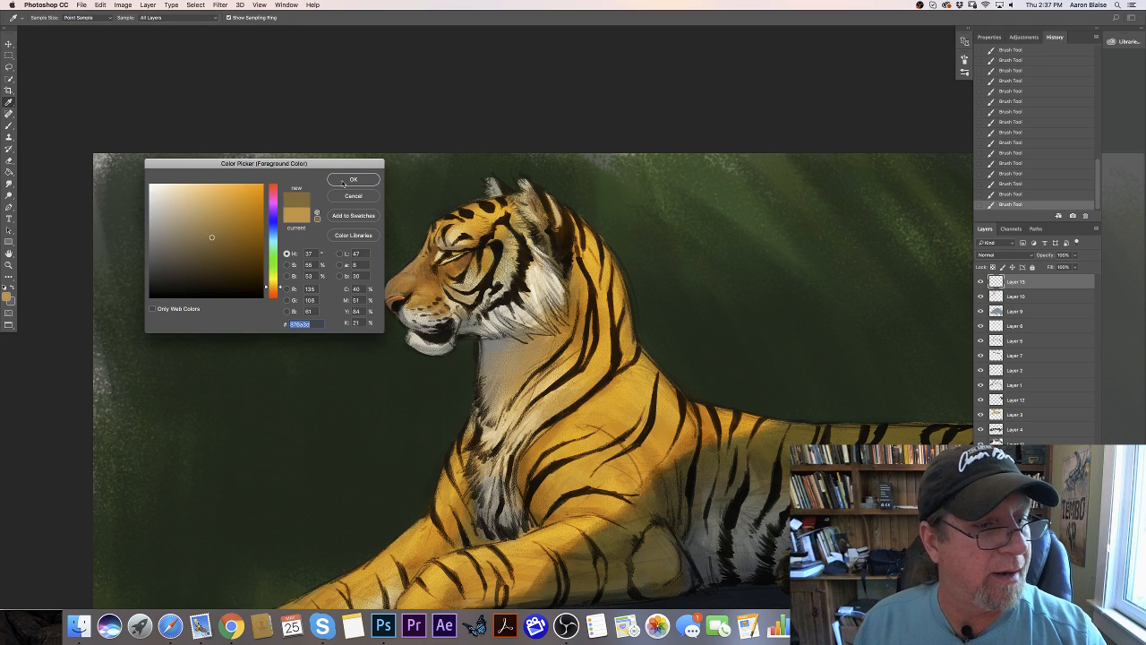
pyautogui.click(353, 179)
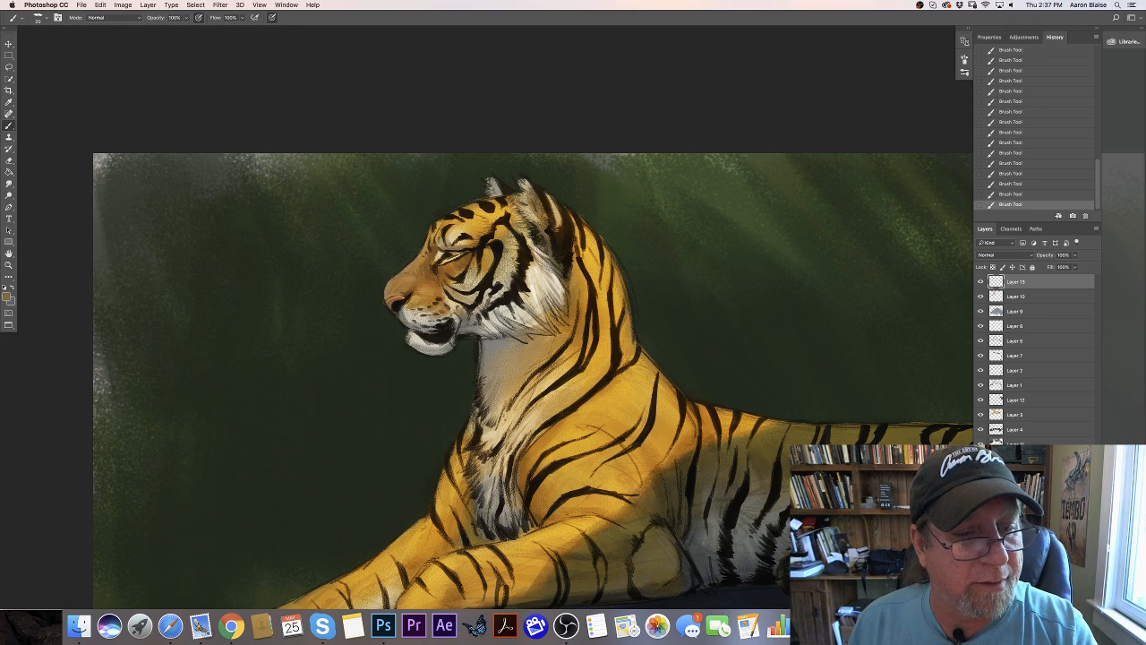
# - Set the foreground color to the near-black sampled from the markings around the tiger's eye
pyautogui.click(7, 296)
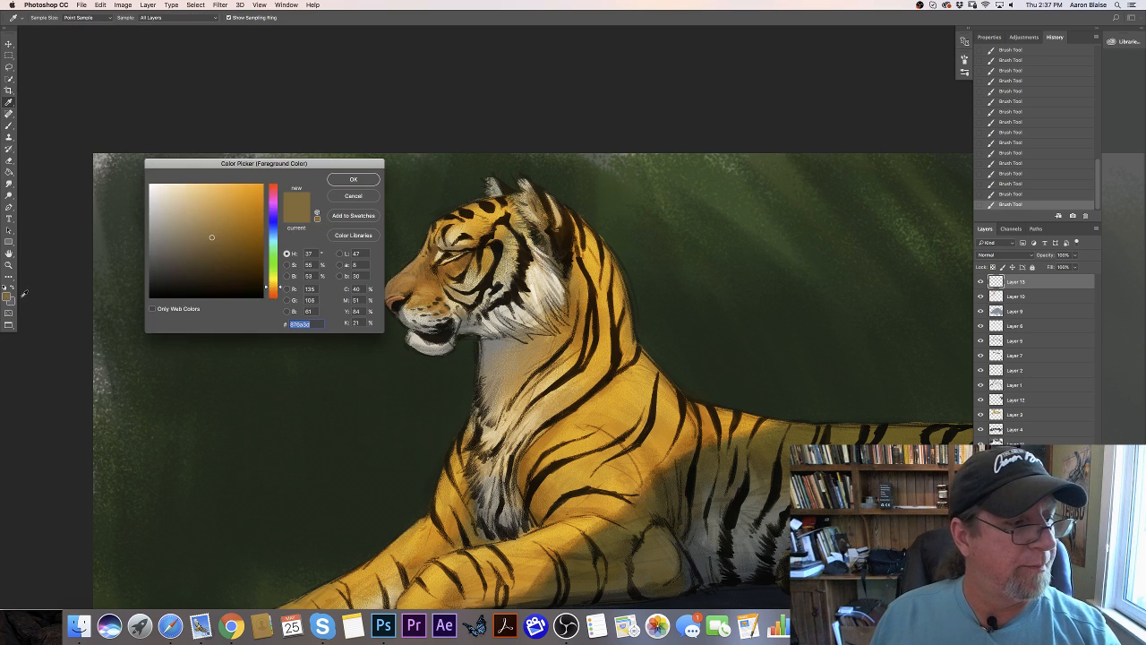
pyautogui.click(448, 254)
pyautogui.click(352, 179)
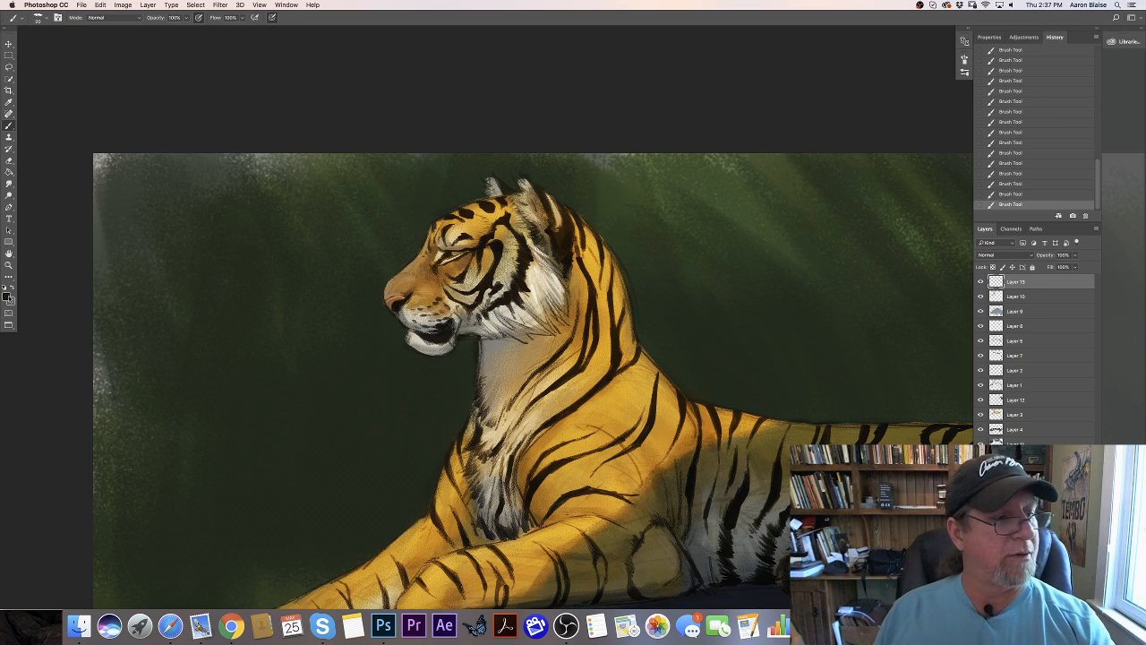
# - Sample a bright golden orange from the neck fur and tone it down to a darker, less saturated gold
pyautogui.click(9, 298)
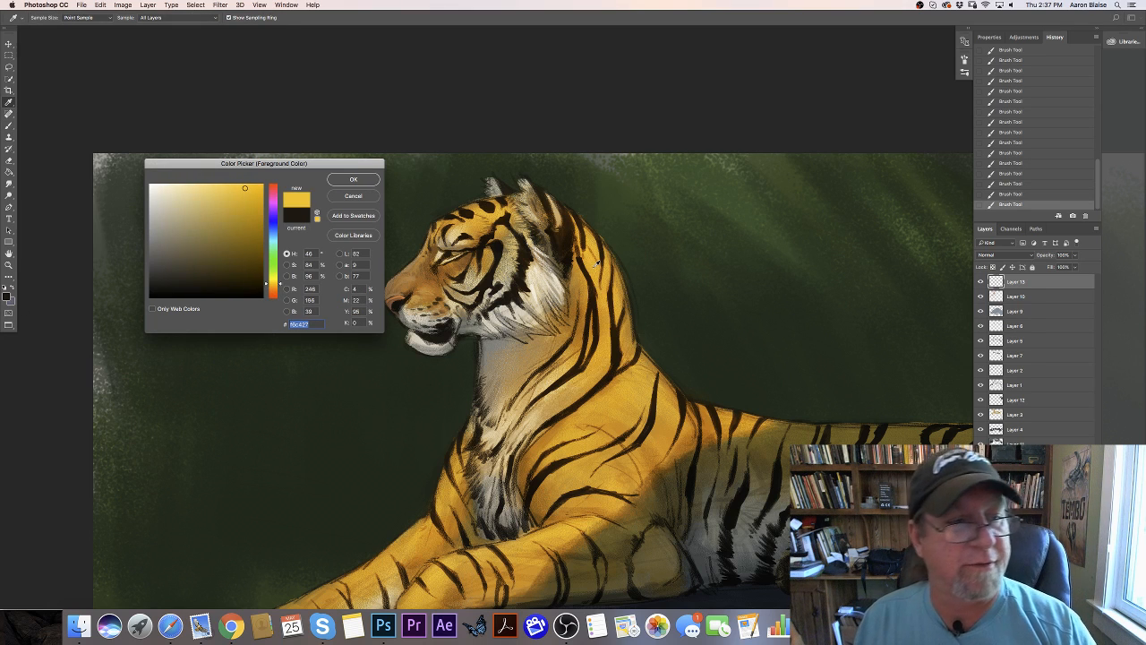
pyautogui.click(231, 207)
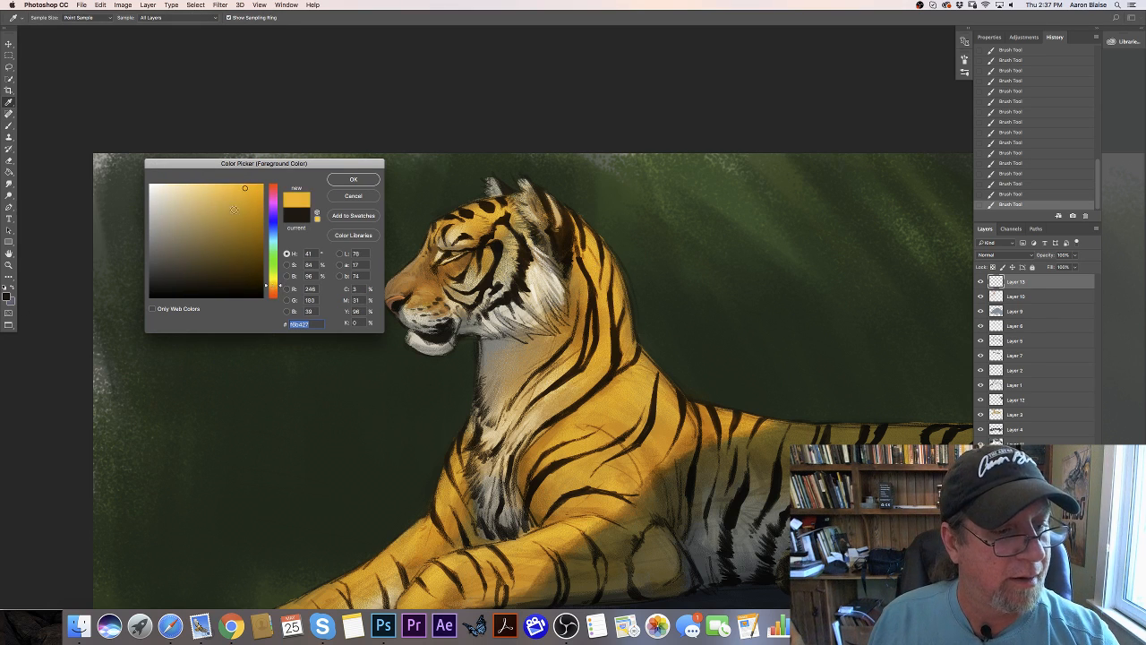
pyautogui.click(352, 179)
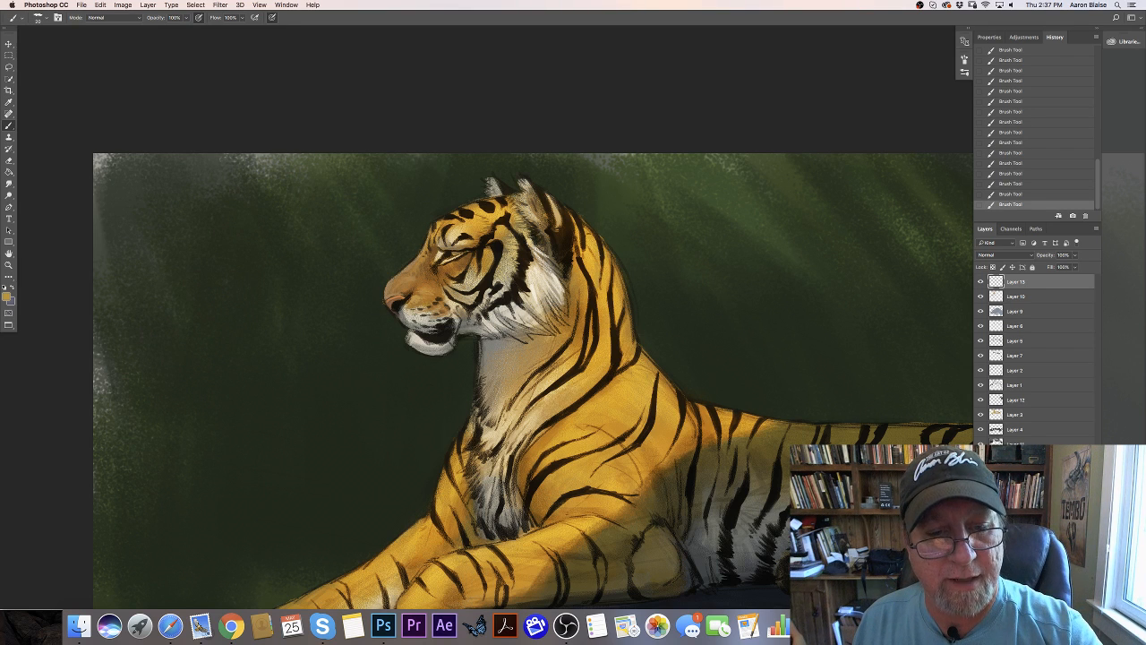
# - Sample the gold at the back of the neck and lighten it to a pale yellow-orange, #f7c34d
pyautogui.click(7, 295)
pyautogui.click(246, 194)
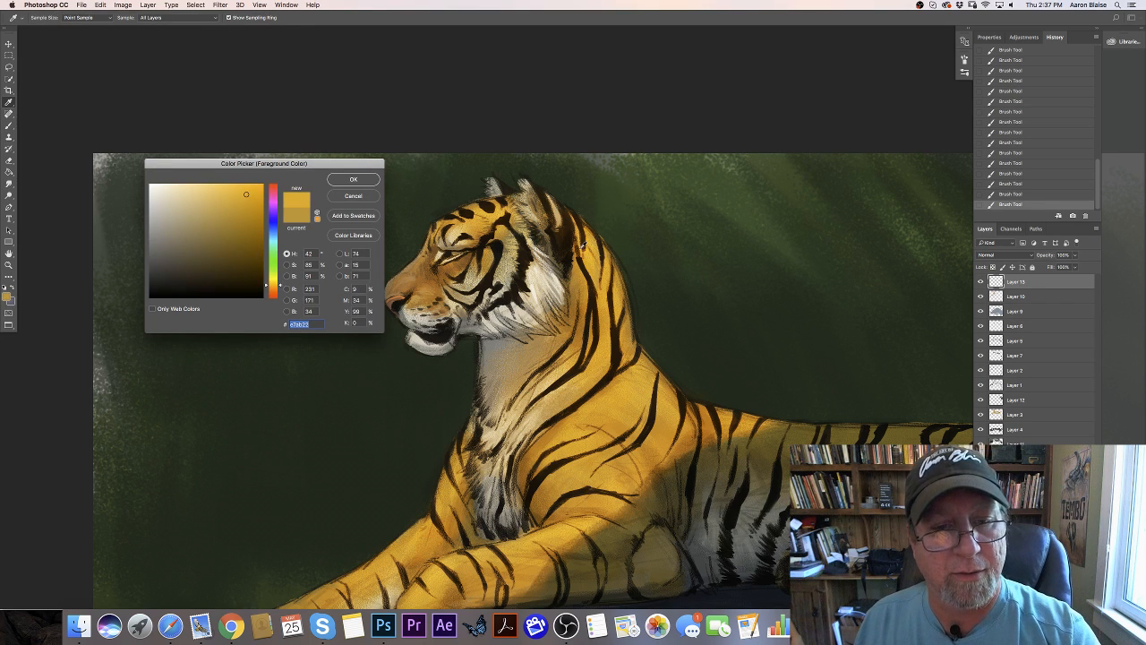
pyautogui.click(227, 187)
pyautogui.press('Return')
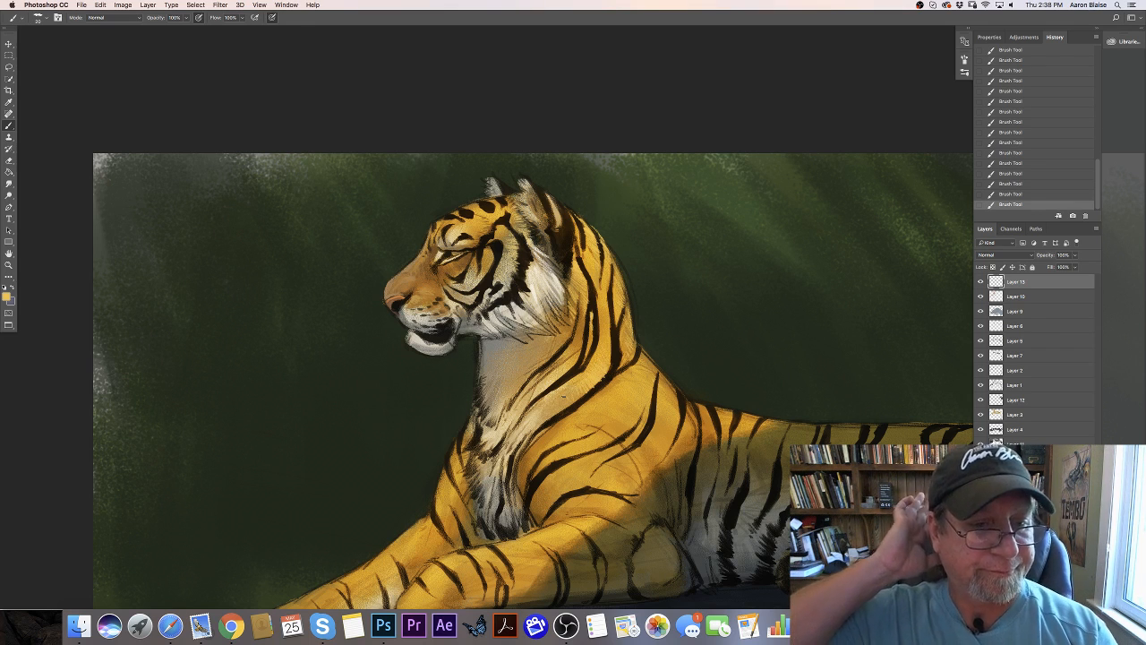
# - Change the foreground color to a pale off-white and paint fine fur strokes along the edge of the chin
pyautogui.click(7, 296)
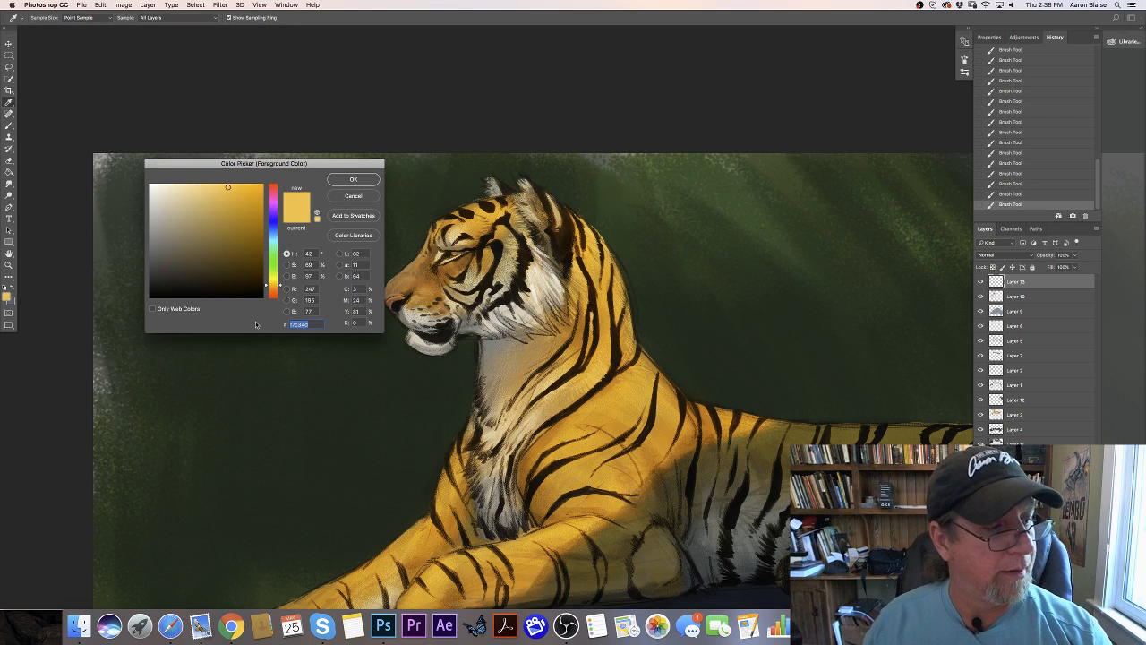
pyautogui.click(164, 209)
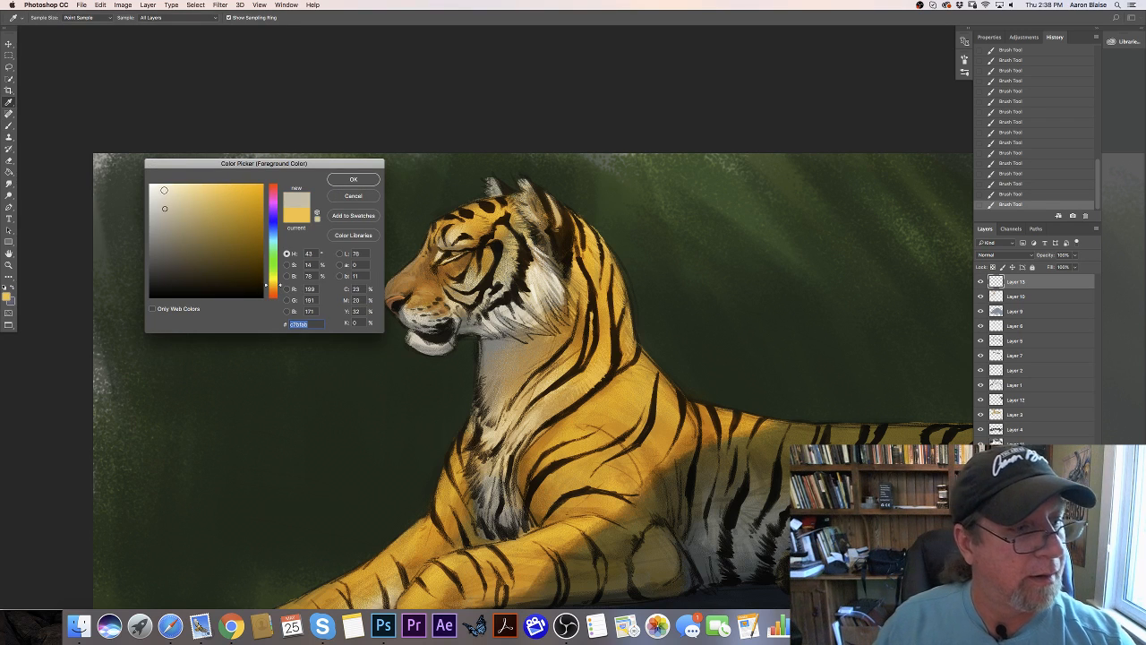
pyautogui.click(353, 179)
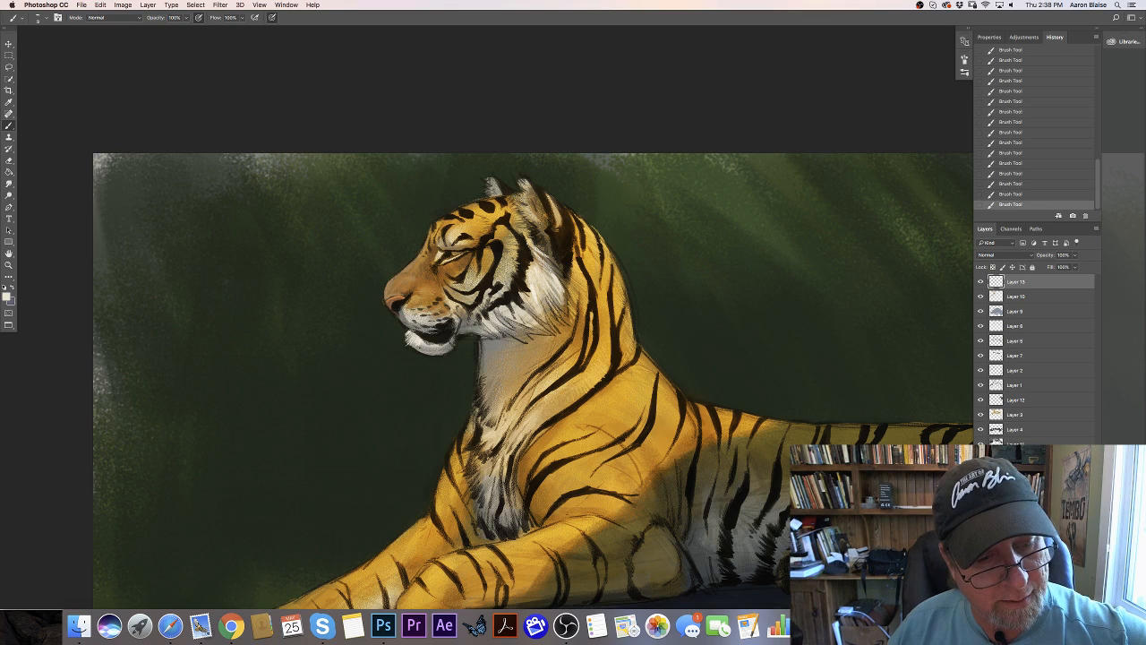
# - Add a new layer above the existing layers for the whiskers
pyautogui.press('super+minus')
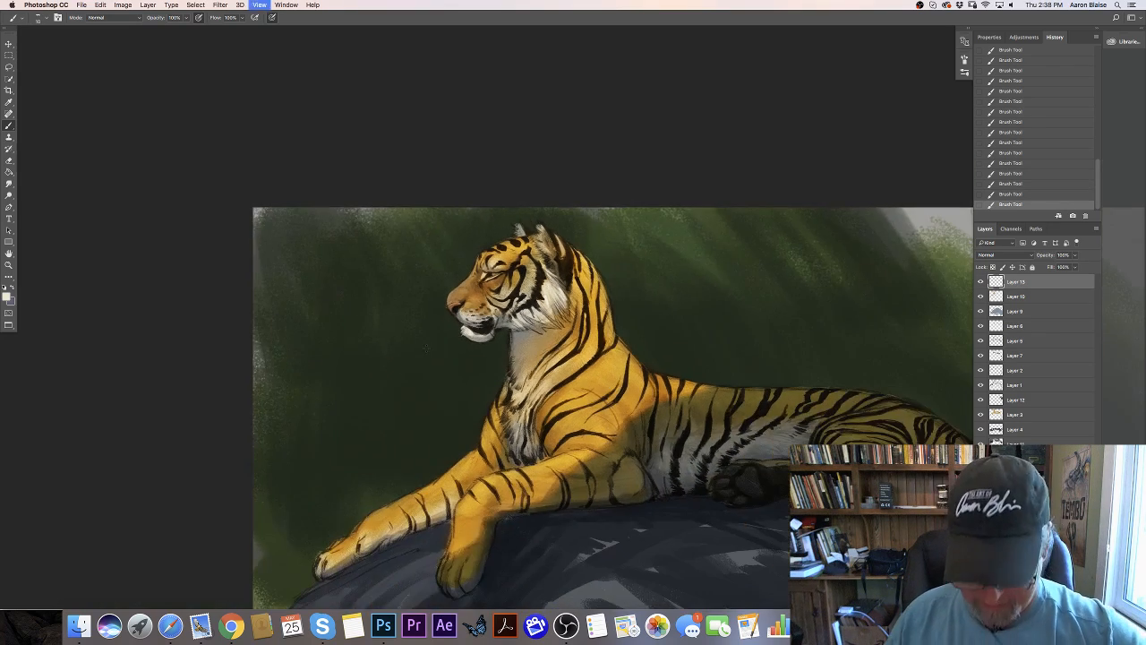
pyautogui.press('super+plus')
pyautogui.press('super+plus')
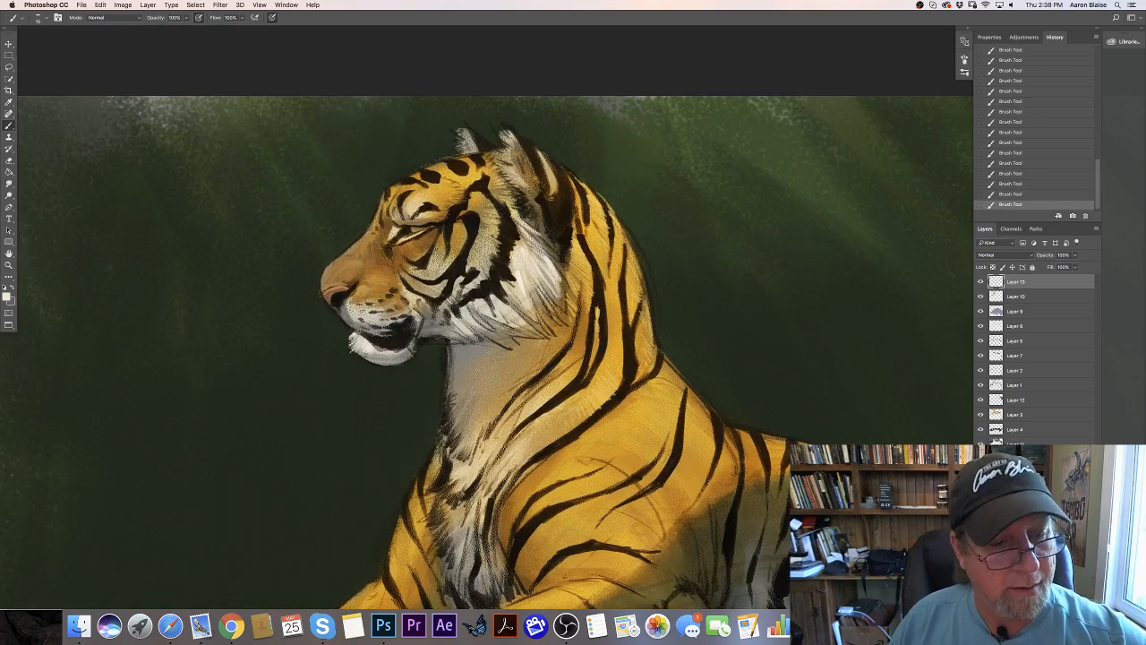
pyautogui.press('super+minus')
pyautogui.press('super+plus')
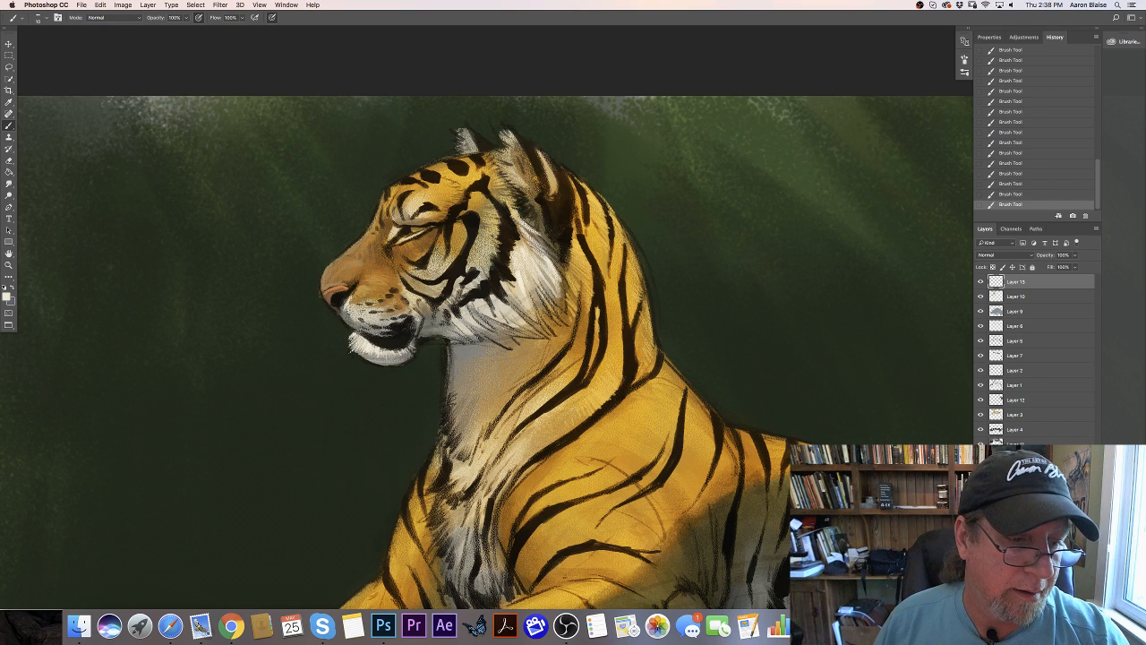
pyautogui.press('super+minus')
pyautogui.press('super+plus')
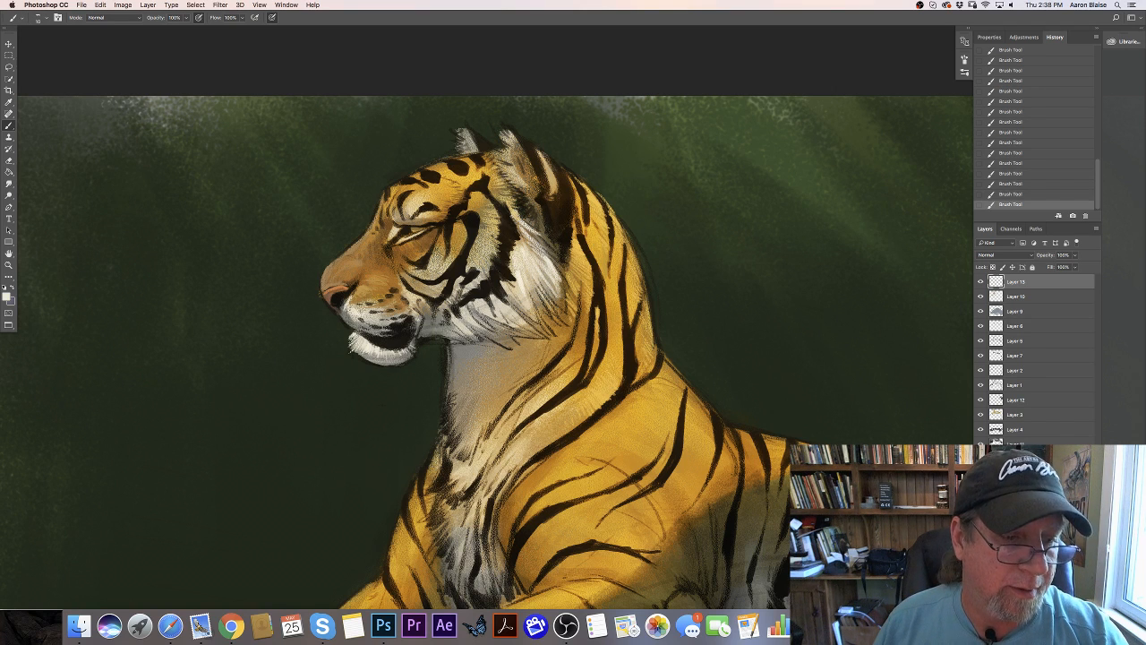
pyautogui.press('alt+shift+super+n')
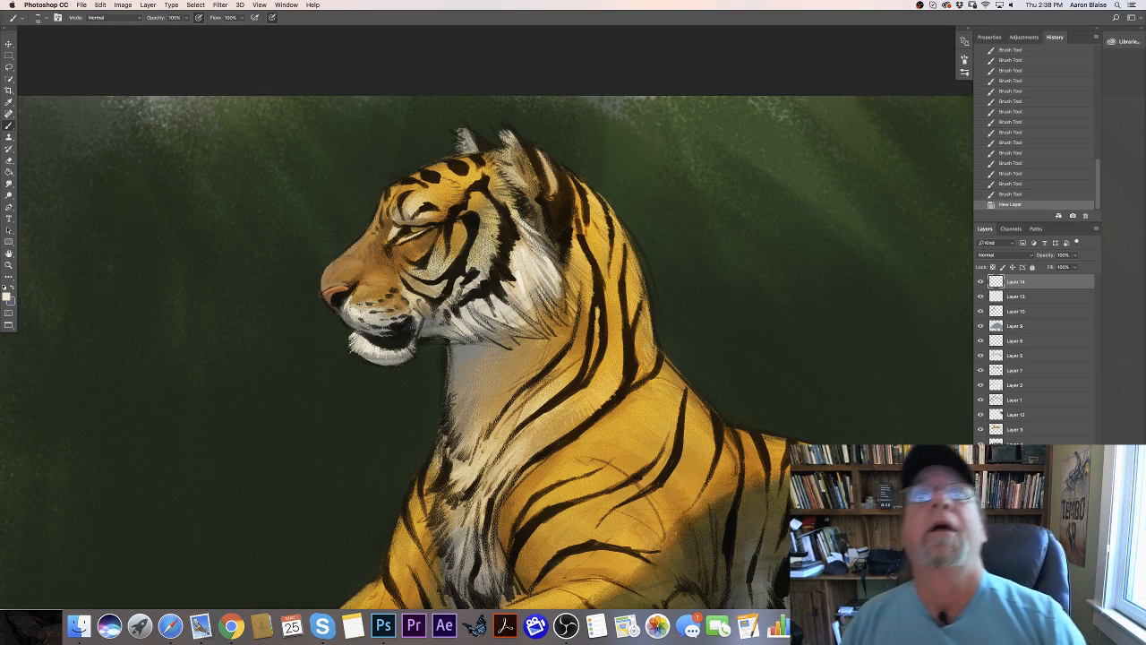
pyautogui.press('super+minus')
pyautogui.press('super+plus')
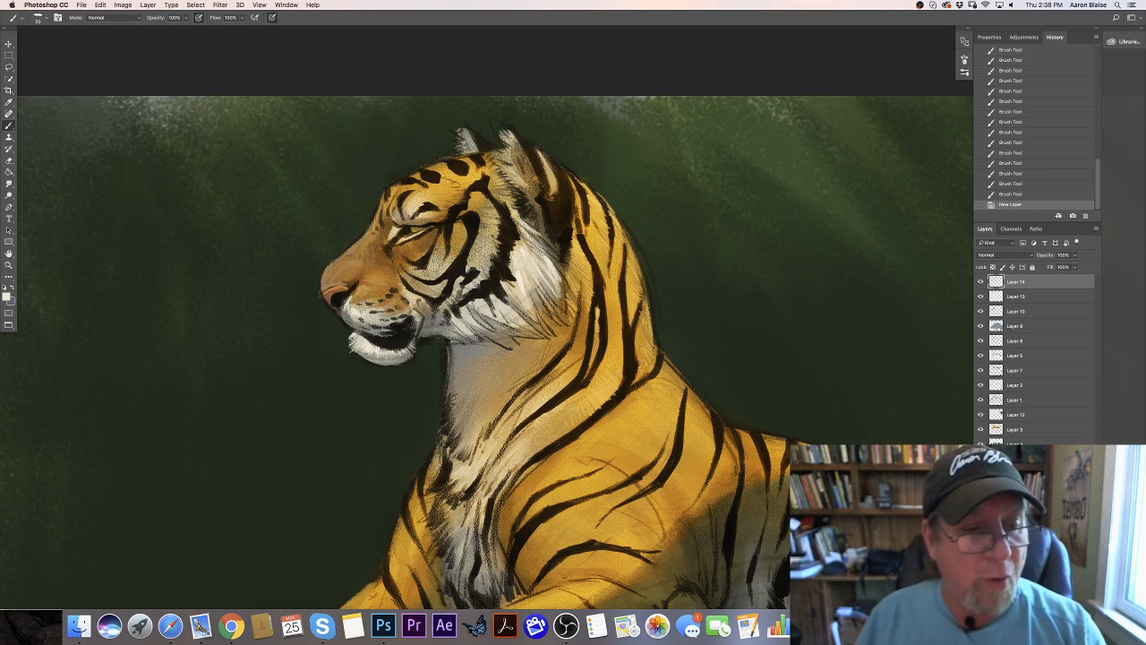
pyautogui.press('super+minus')
pyautogui.press('super+plus')
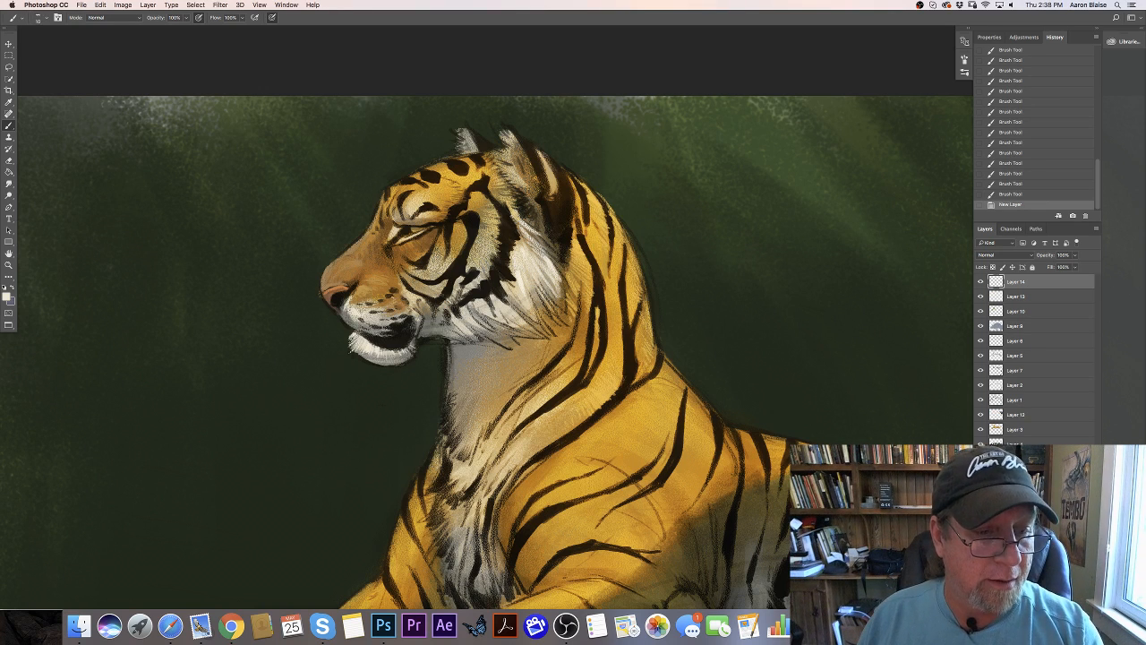
# - Paint long, thin off-white whiskers sweeping back and down from the muzzle across the mouth and cheek
pyautogui.moveTo(391, 296)
pyautogui.mouseDown()
pyautogui.moveTo(516, 364)
pyautogui.moveTo(463, 310)
pyautogui.moveTo(453, 315)
pyautogui.mouseUp()
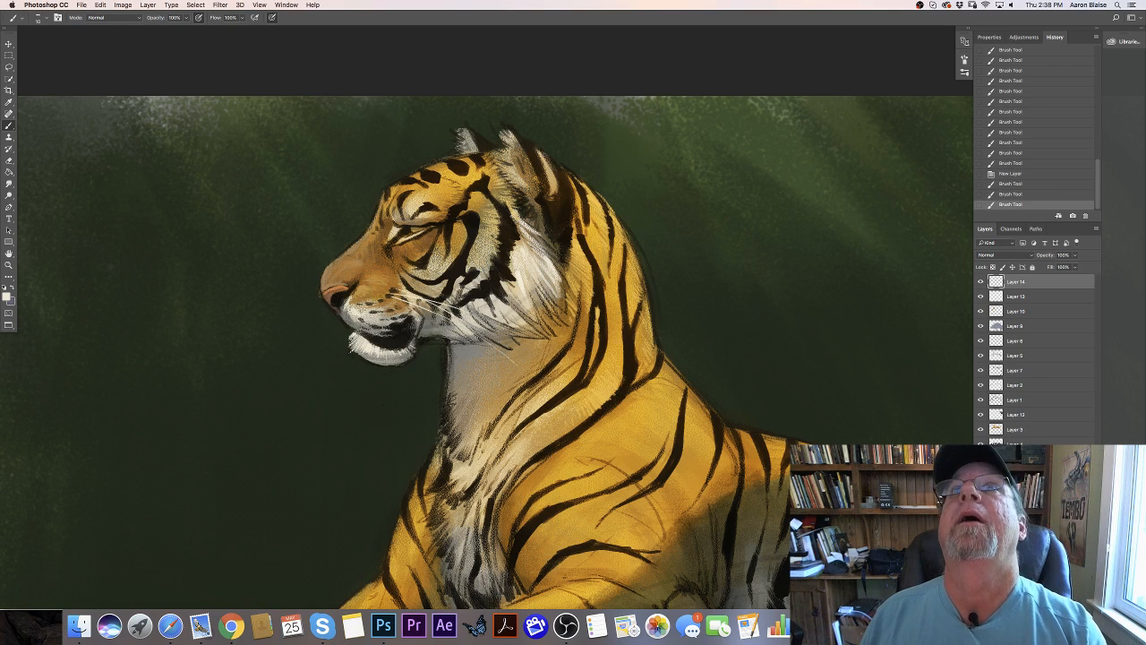
pyautogui.moveTo(381, 304)
pyautogui.mouseDown()
pyautogui.moveTo(423, 363)
pyautogui.moveTo(449, 349)
pyautogui.mouseUp()
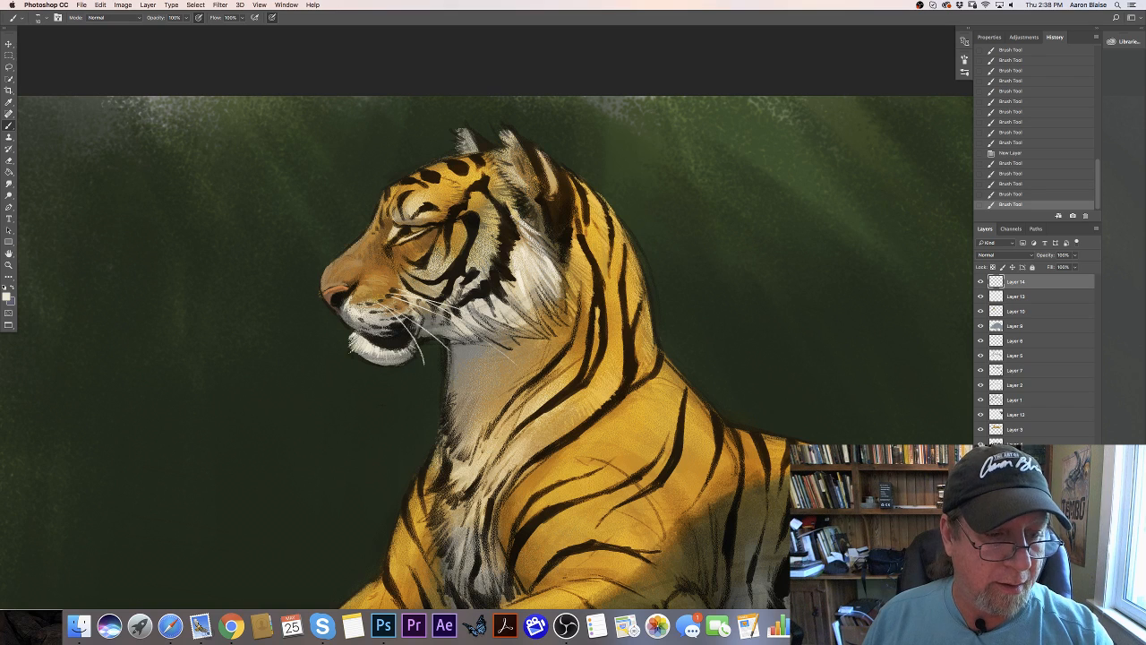
pyautogui.moveTo(394, 319)
pyautogui.mouseDown()
pyautogui.moveTo(436, 358)
pyautogui.moveTo(420, 394)
pyautogui.moveTo(403, 360)
pyautogui.moveTo(433, 372)
pyautogui.mouseUp()
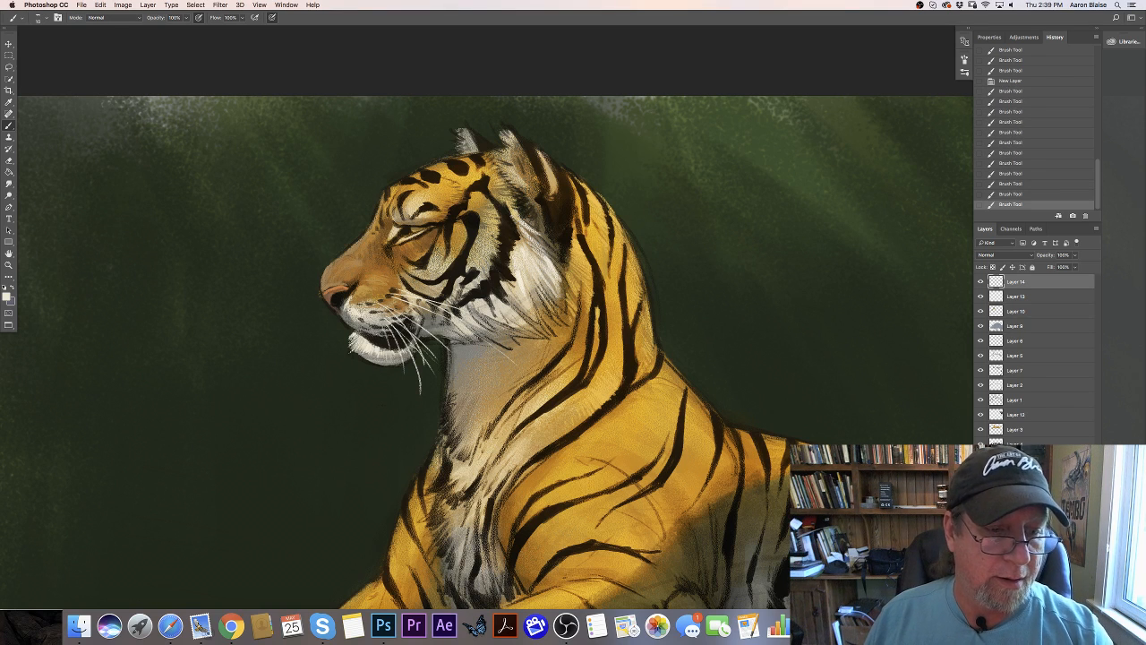
pyautogui.moveTo(410, 315)
pyautogui.mouseDown()
pyautogui.moveTo(459, 345)
pyautogui.moveTo(459, 328)
pyautogui.mouseUp()
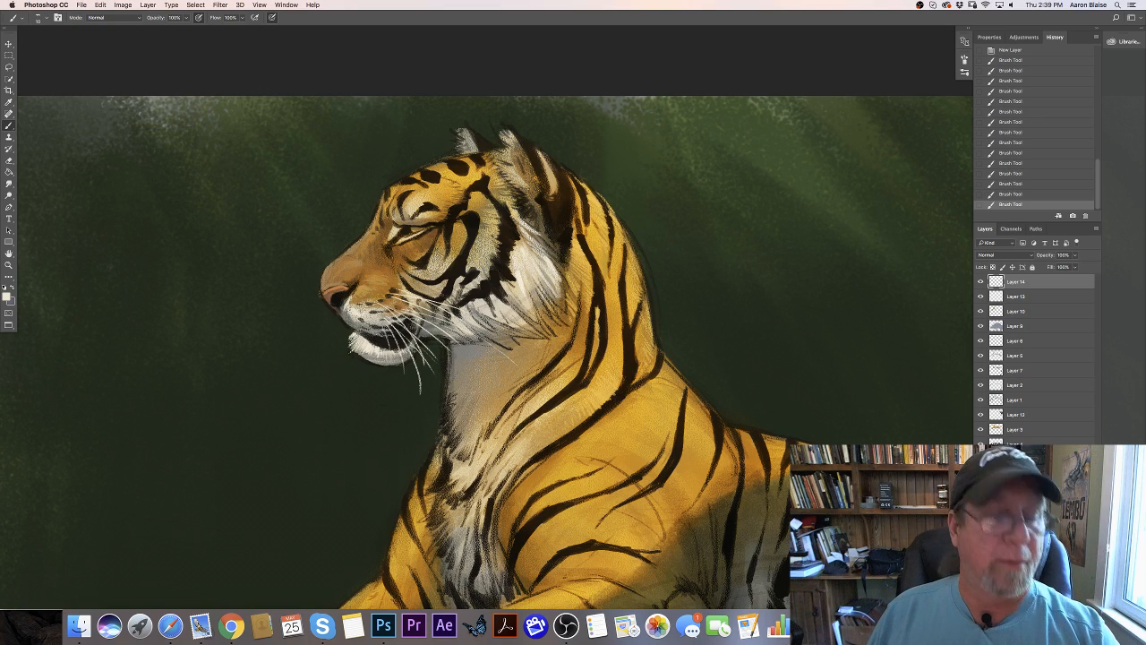
pyautogui.moveTo(385, 329); pyautogui.dragTo(391, 349)
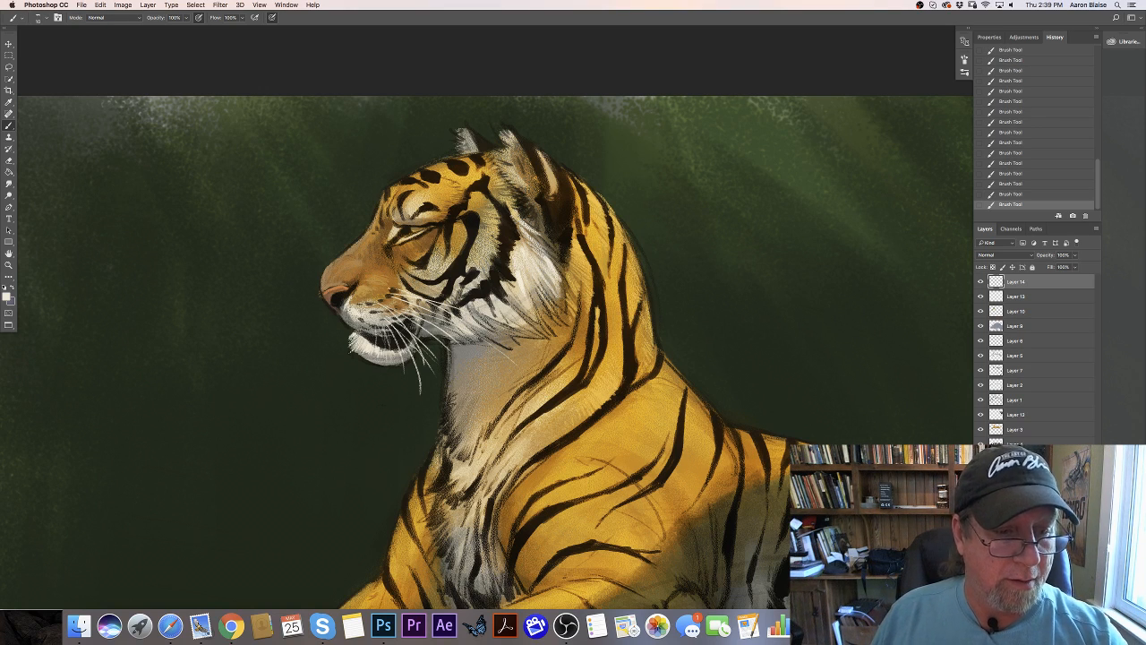
# - Paint fine whiskers projecting forward from the brow and short light hairs over the dark cheek stripe
pyautogui.moveTo(407, 199)
pyautogui.mouseDown()
pyautogui.moveTo(397, 171)
pyautogui.moveTo(358, 197)
pyautogui.mouseUp()
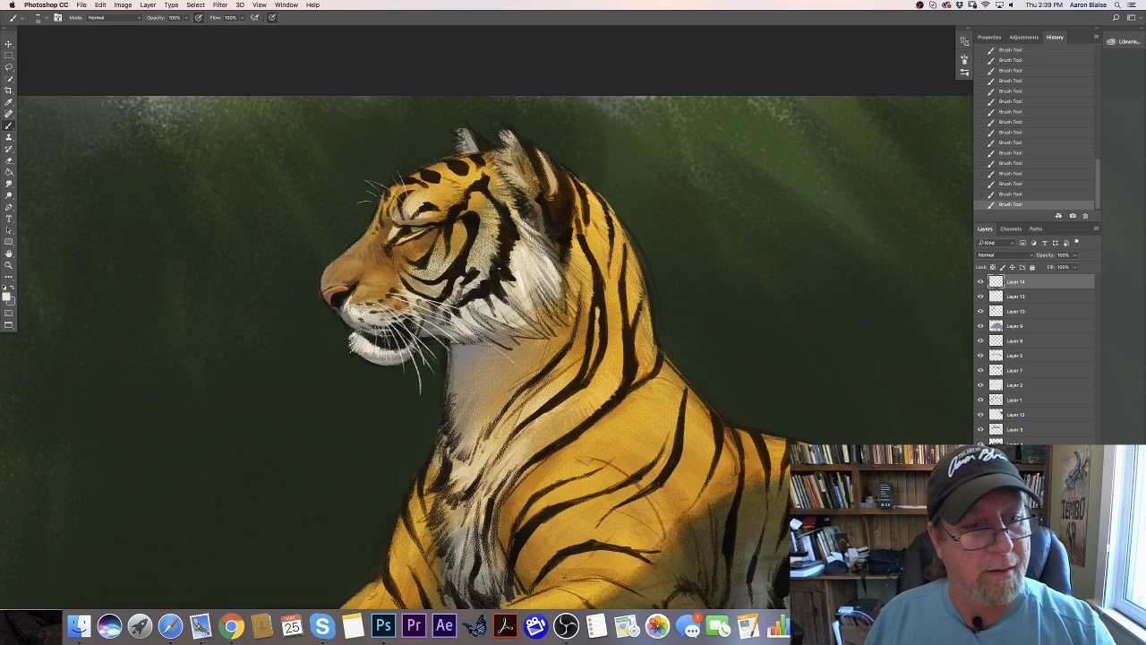
pyautogui.moveTo(490, 271)
pyautogui.mouseDown()
pyautogui.moveTo(509, 282)
pyautogui.moveTo(509, 265)
pyautogui.mouseUp()
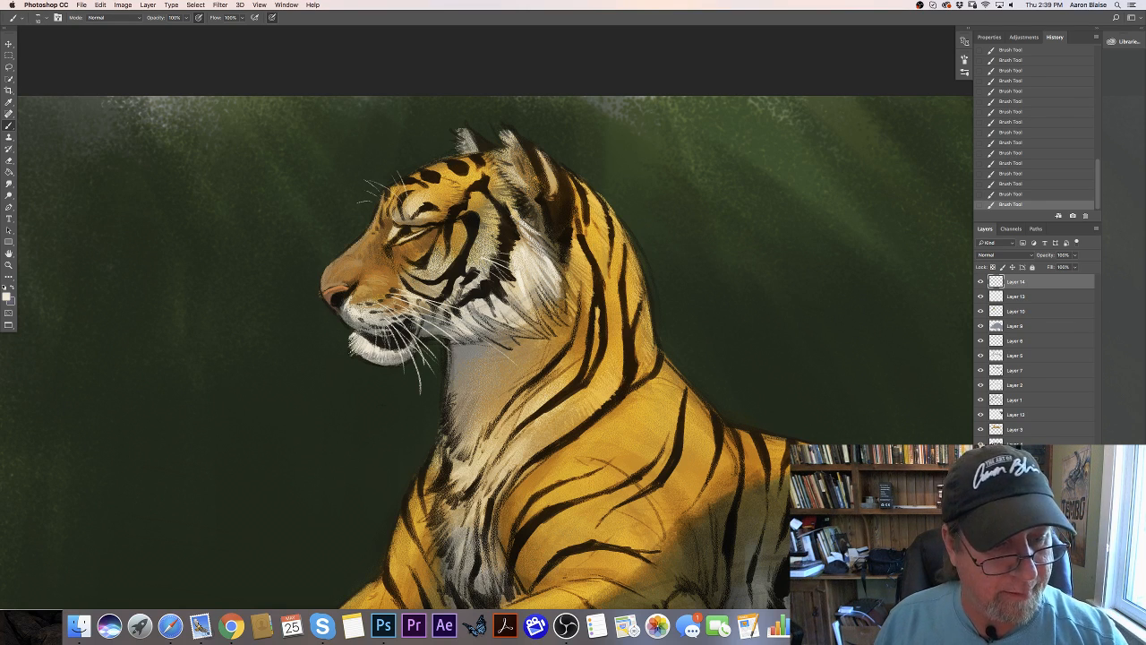
# - Select Layer 13, sample the golden orange of the forehead and lighten it to #f0b747
pyautogui.click(1008, 301)
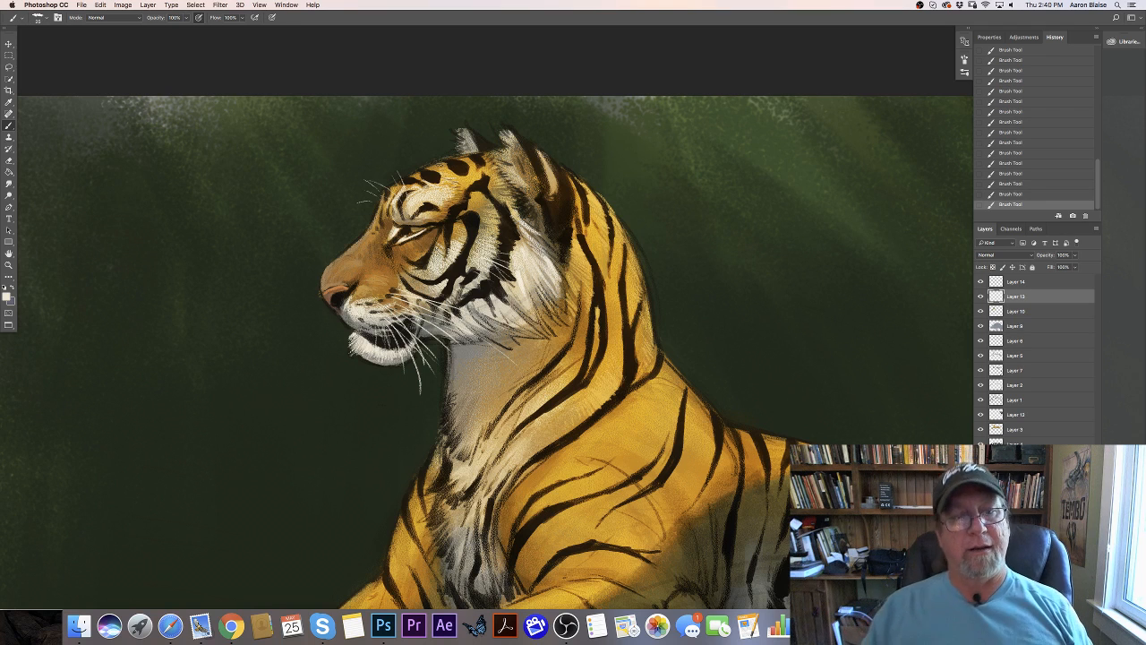
pyautogui.click(7, 297)
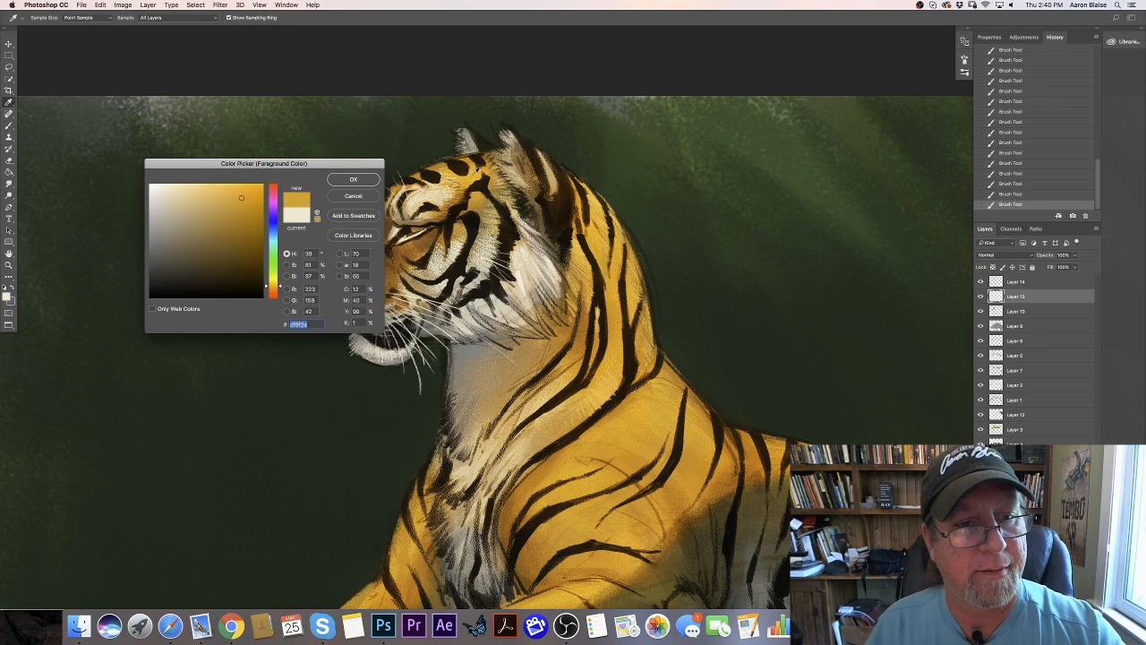
pyautogui.click(450, 172)
pyautogui.press('Return')
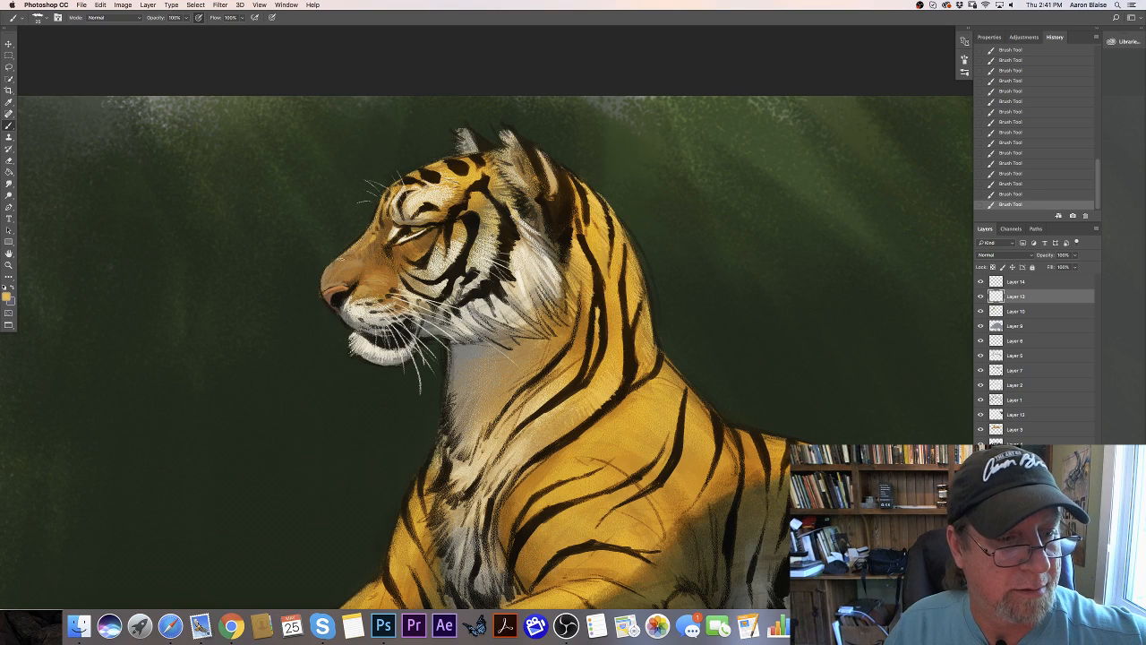
# - Sample the brown from the muzzle, lighten it to a soft tan and paint highlight strokes on the side of the muzzle
pyautogui.click(6, 297)
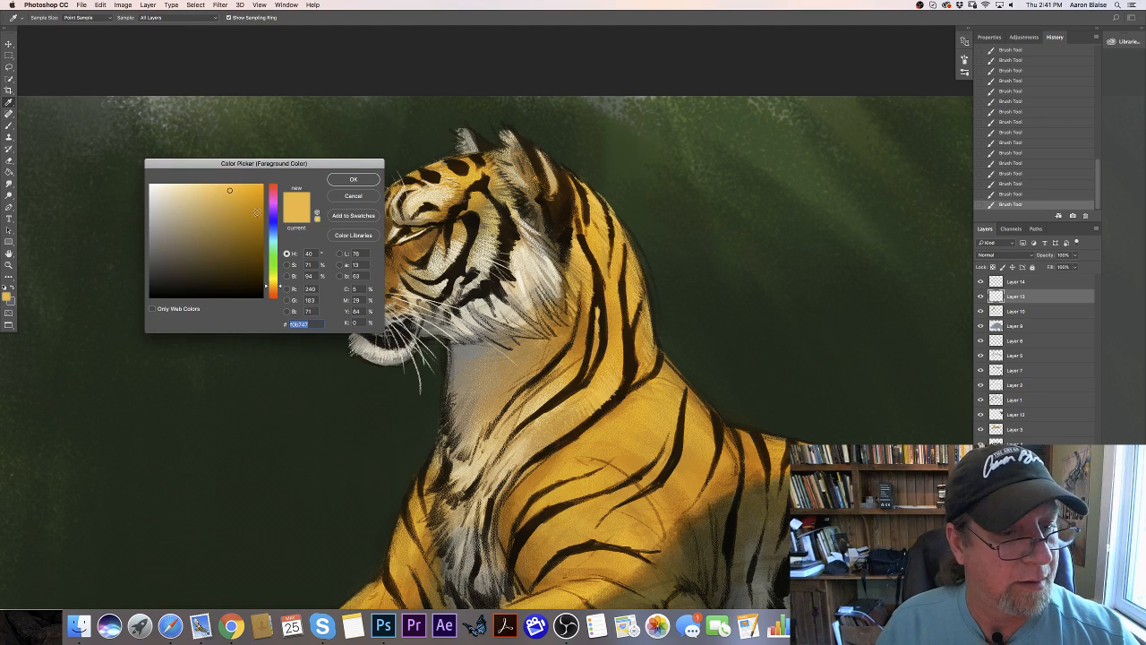
pyautogui.moveTo(238, 161); pyautogui.dragTo(149, 176)
pyautogui.click(356, 258)
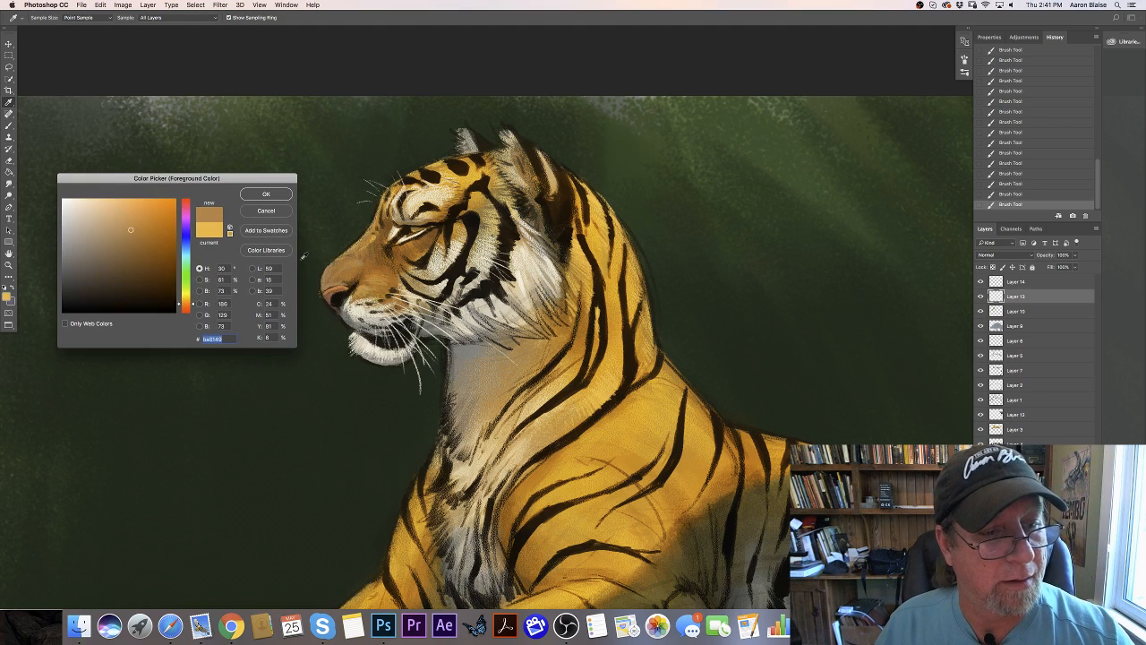
pyautogui.click(123, 213)
pyautogui.click(268, 194)
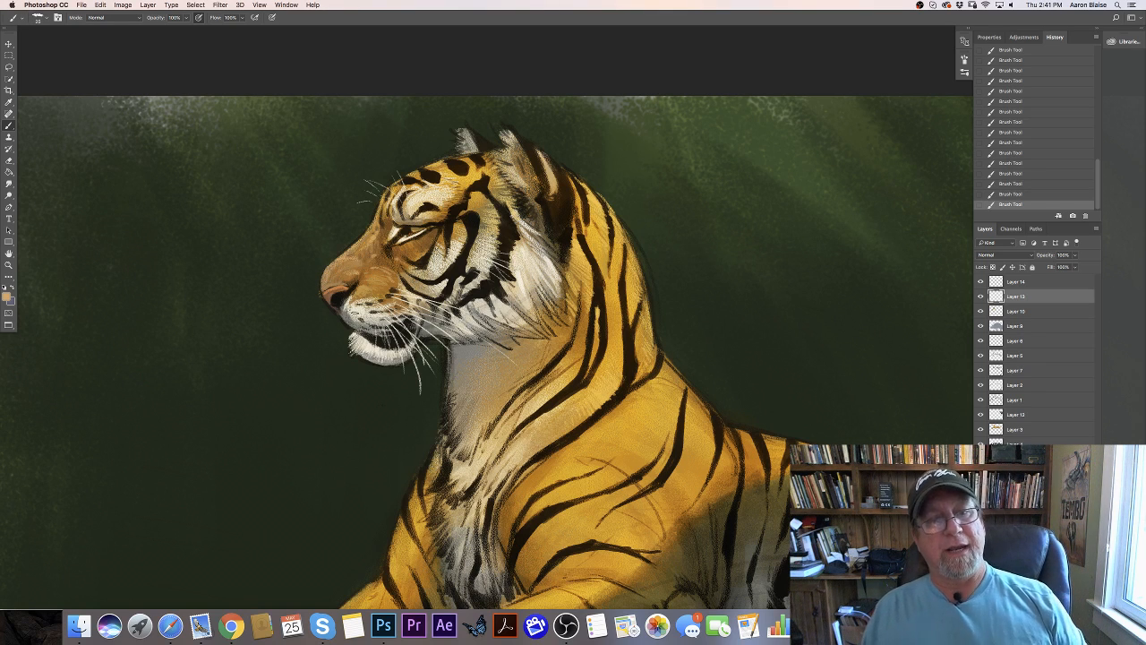
# - Sample the cream of the cheek fur, darken it to #e9d6b5 and paint light hairs along both ears
pyautogui.click(6, 295)
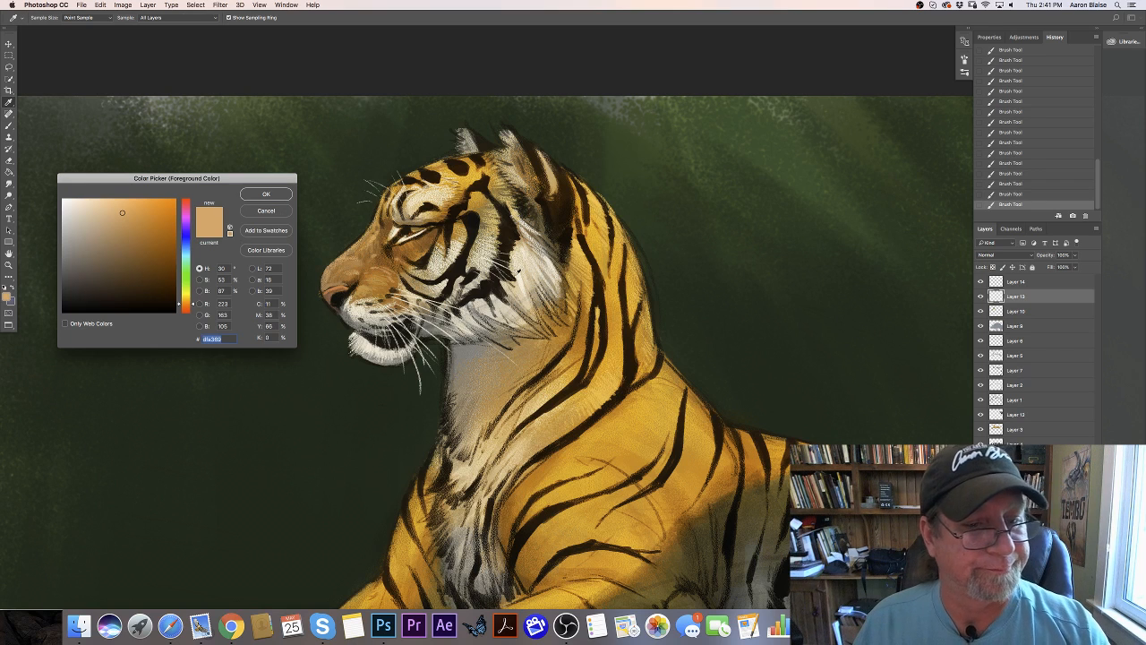
pyautogui.click(517, 260)
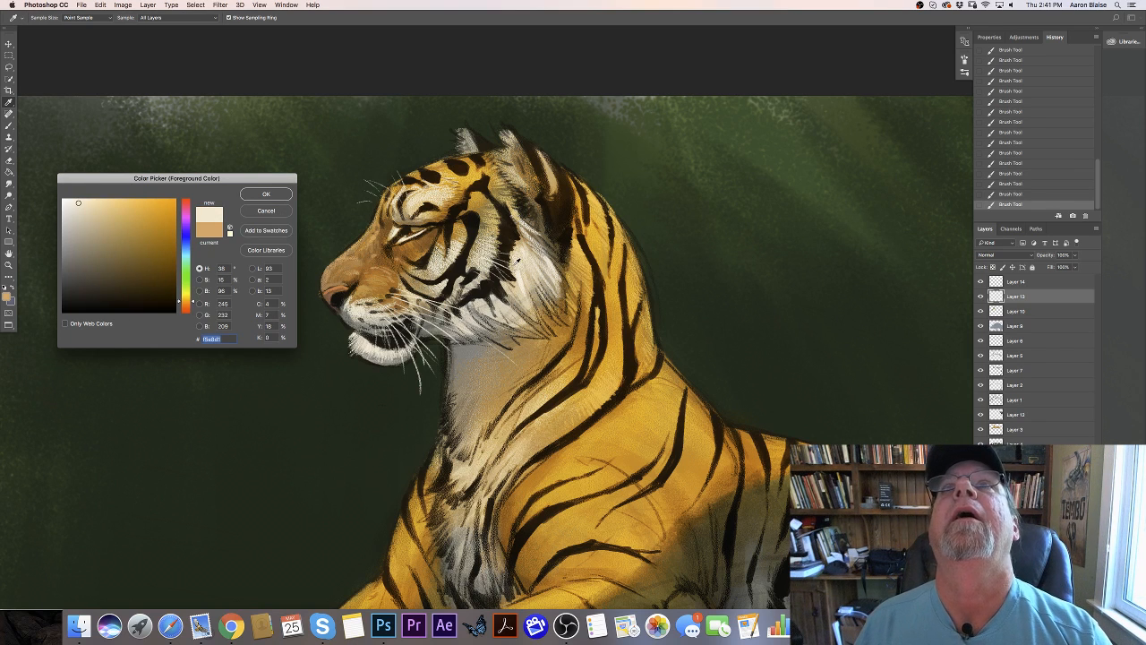
pyautogui.click(86, 209)
pyautogui.click(247, 196)
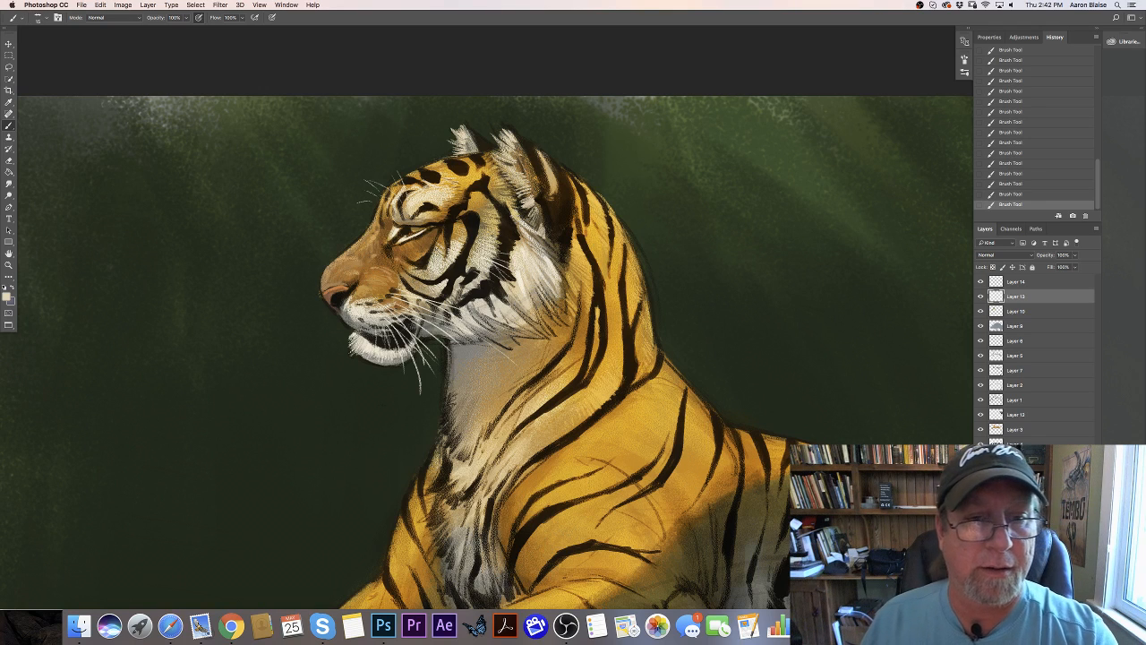
# - Enlarge the brush, mix a dark brown and shade the fur of the ears with it
pyautogui.press(']')
pyautogui.press(']')
pyautogui.press(']')
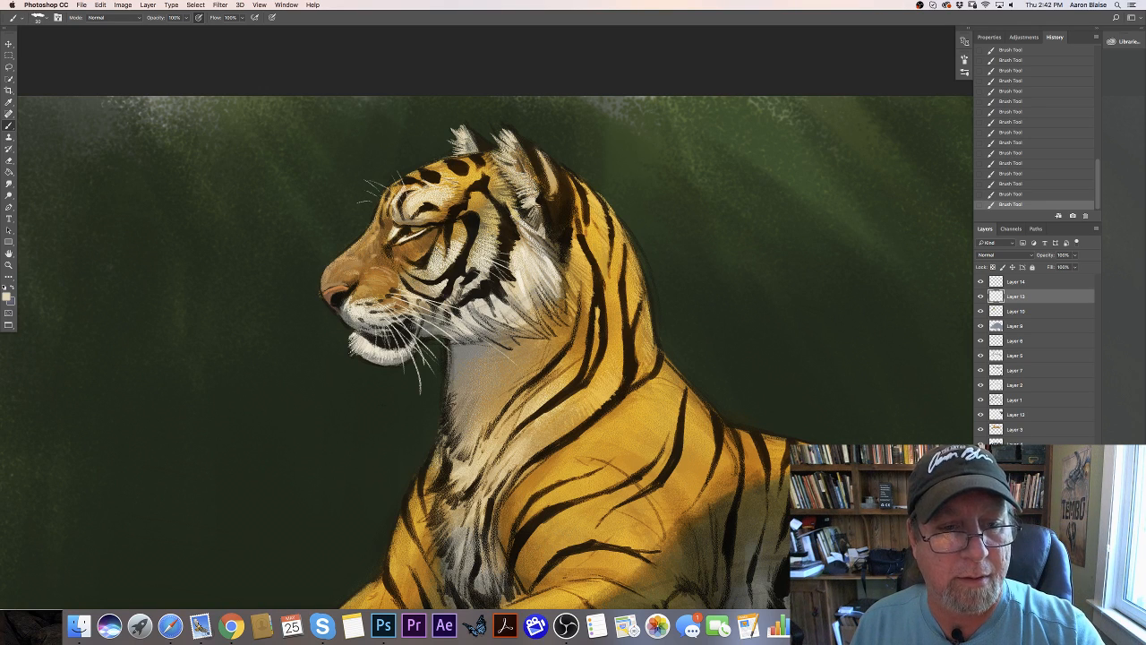
pyautogui.click(6, 292)
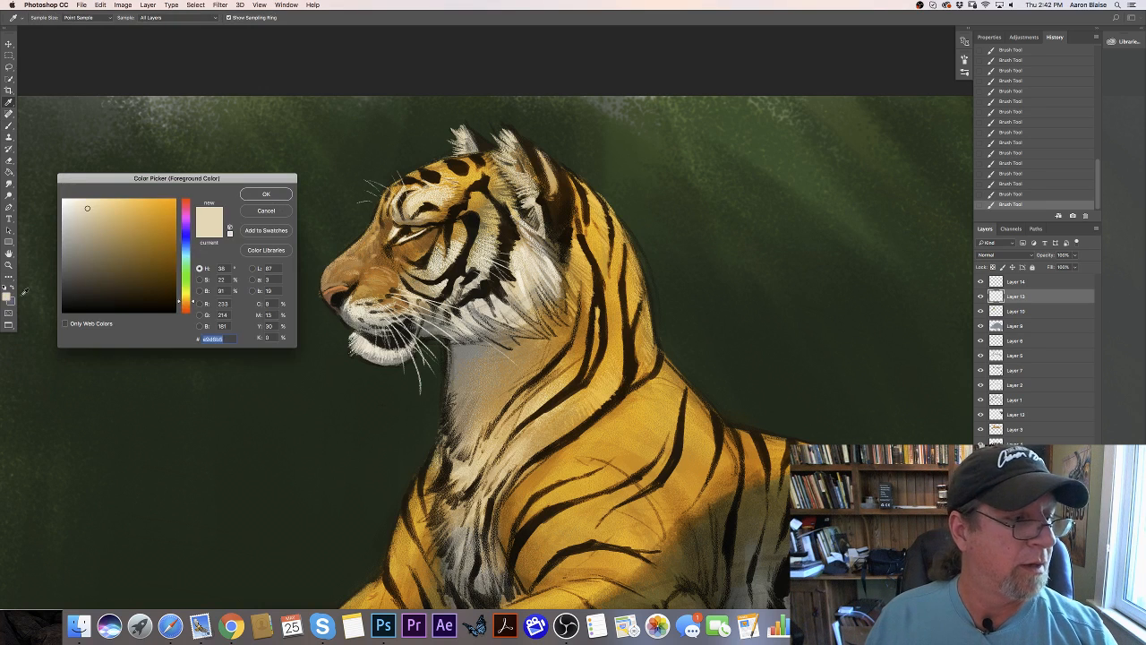
pyautogui.click(142, 293)
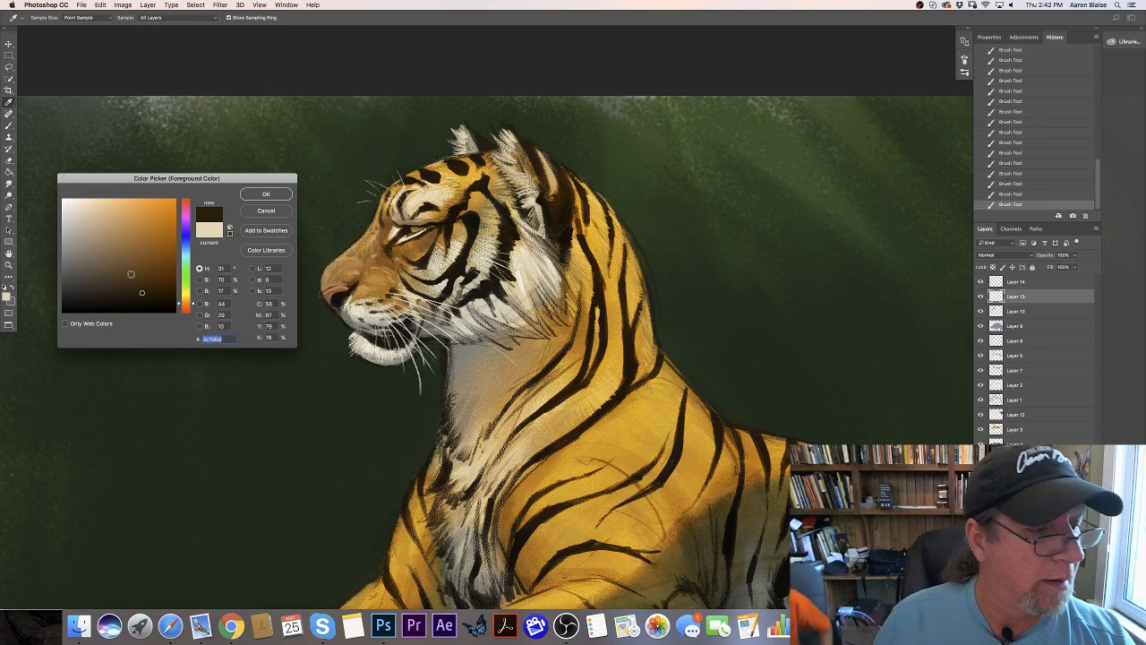
pyautogui.click(133, 272)
pyautogui.click(265, 195)
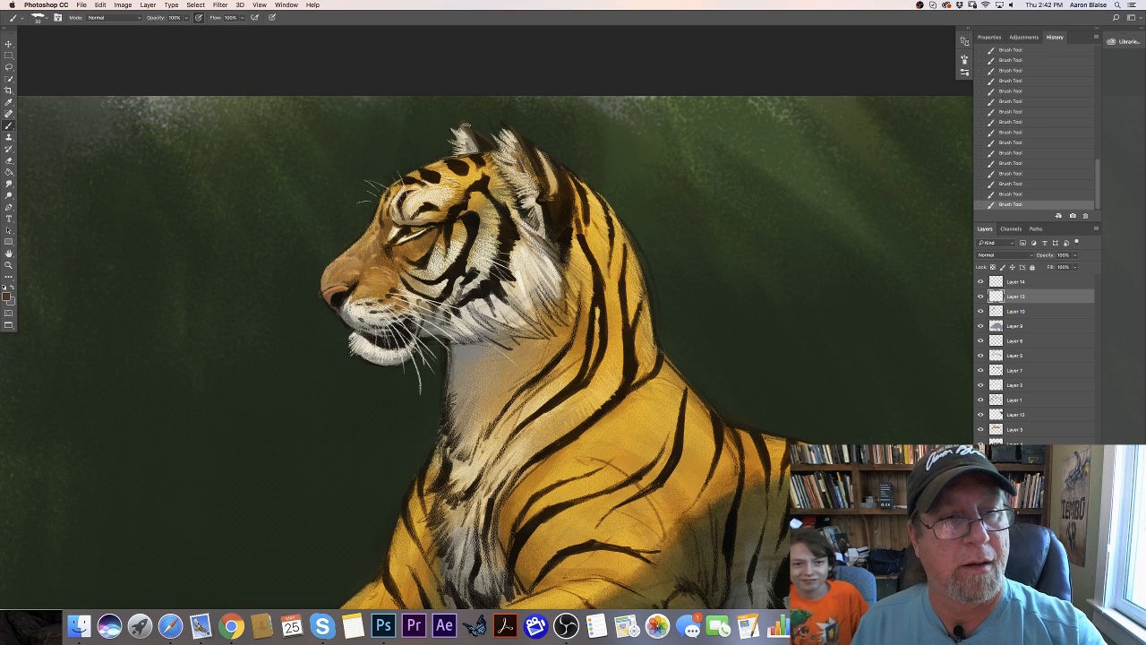
# - Change the foreground color to the light tan #d7bb9d and paint the inside of the near ear
pyautogui.click(6, 296)
pyautogui.click(92, 215)
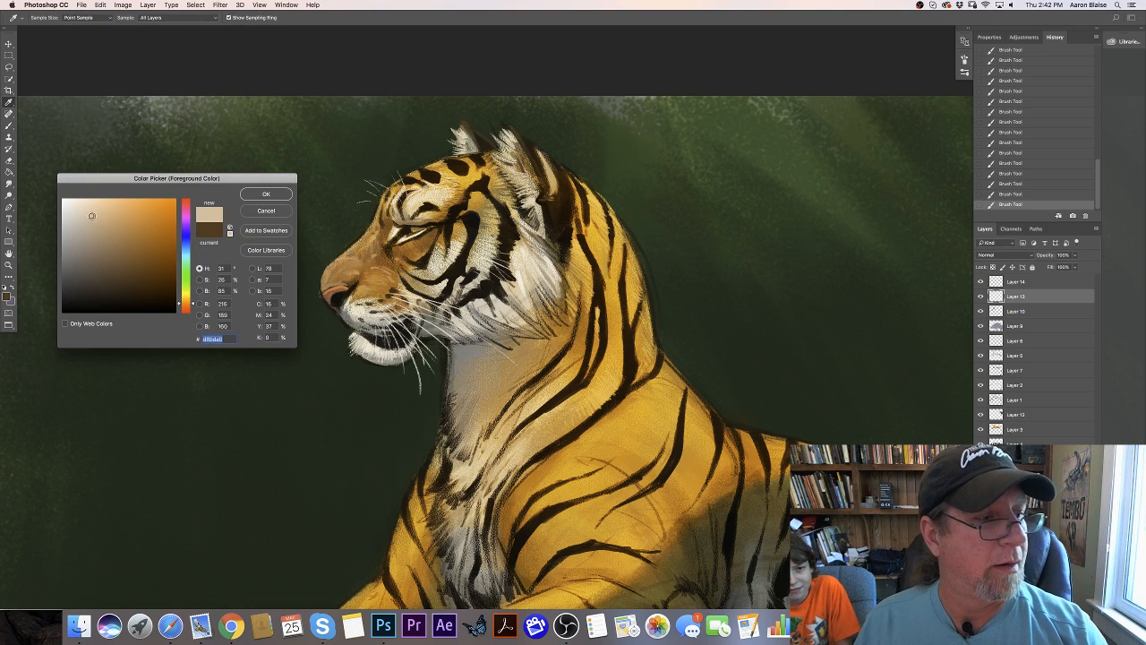
pyautogui.click(273, 196)
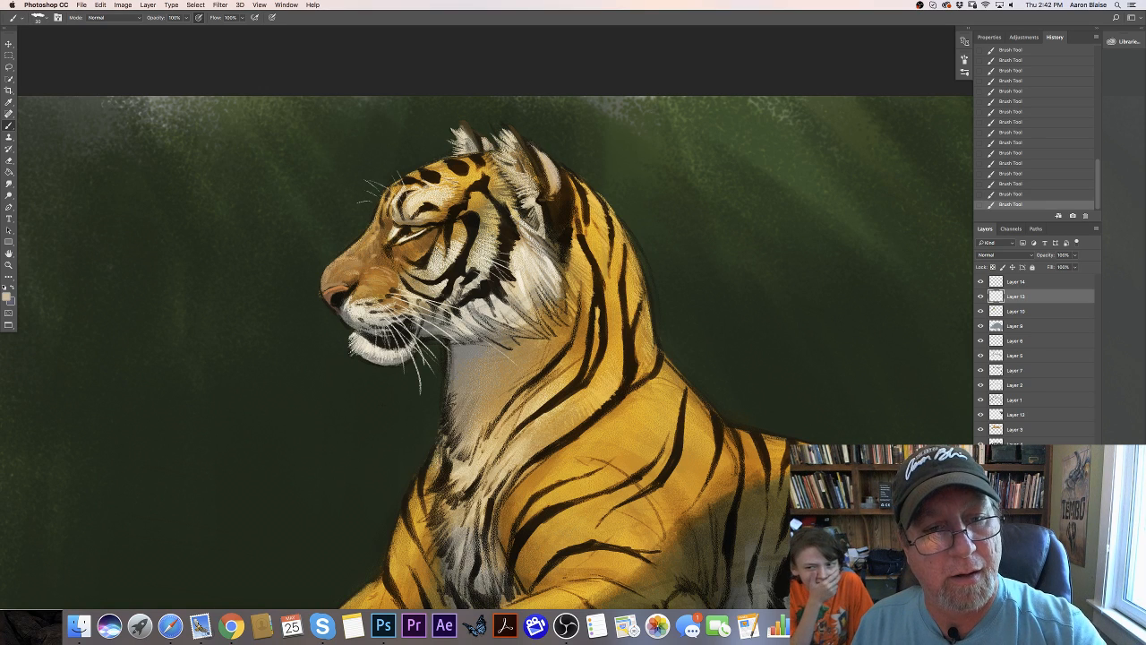
# - Sample the gray below the jaw, lighten it to #9f9c91 and paint short hairs along the front edge of the neck
pyautogui.press('super+minus')
pyautogui.press('super+minus')
pyautogui.press('super+minus')
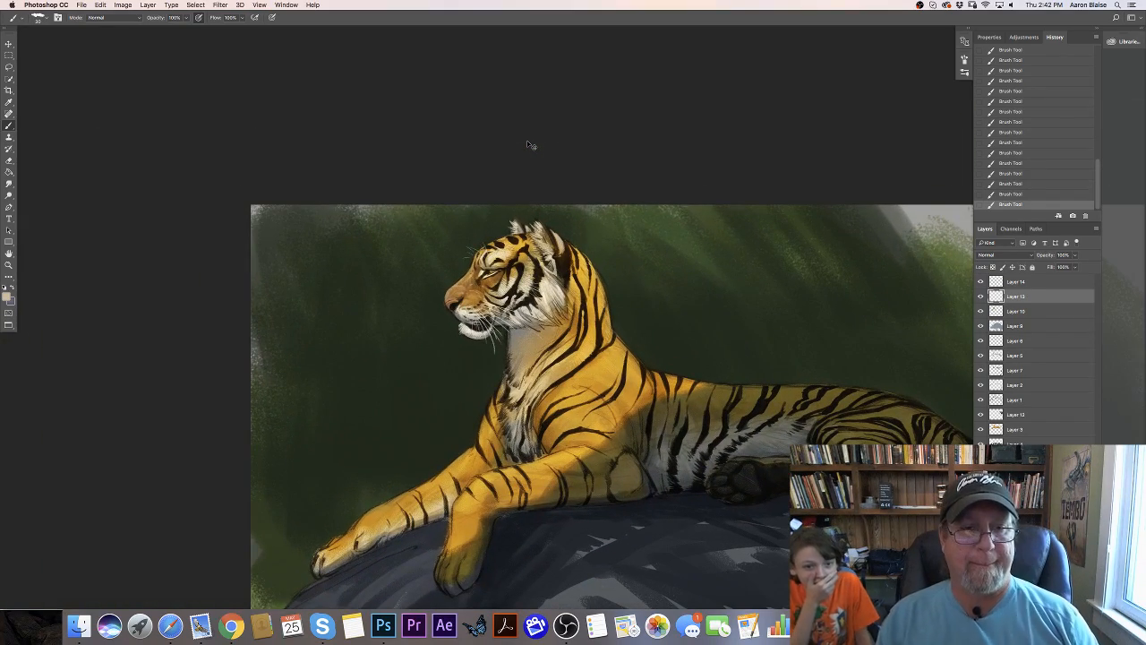
pyautogui.press('super+plus')
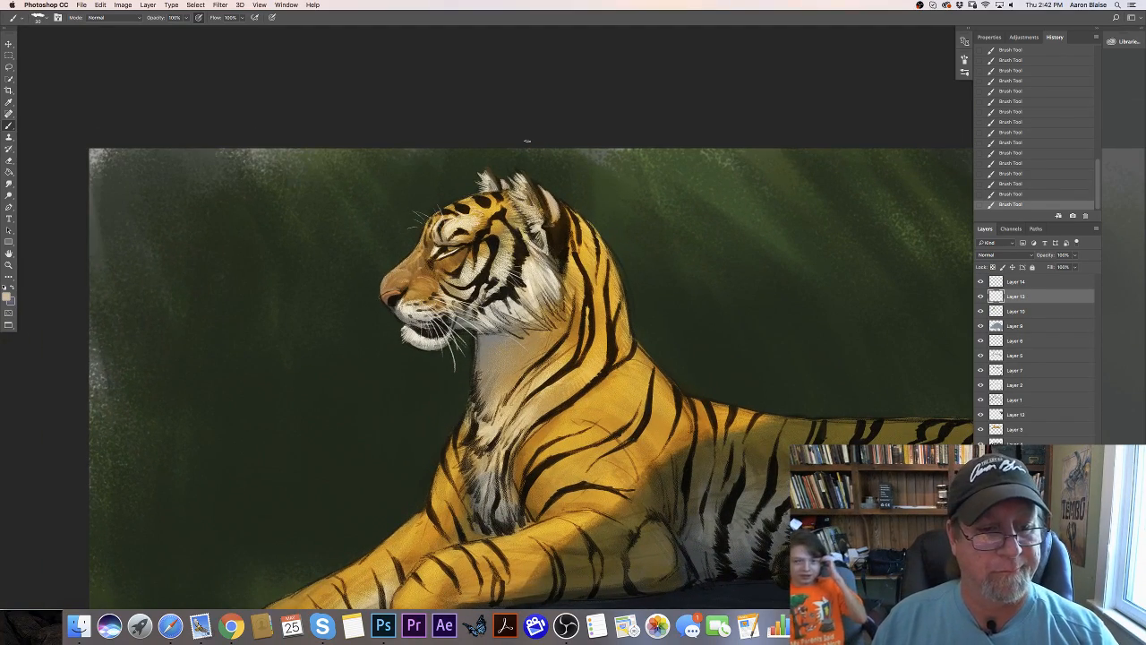
pyautogui.click(6, 295)
pyautogui.click(487, 345)
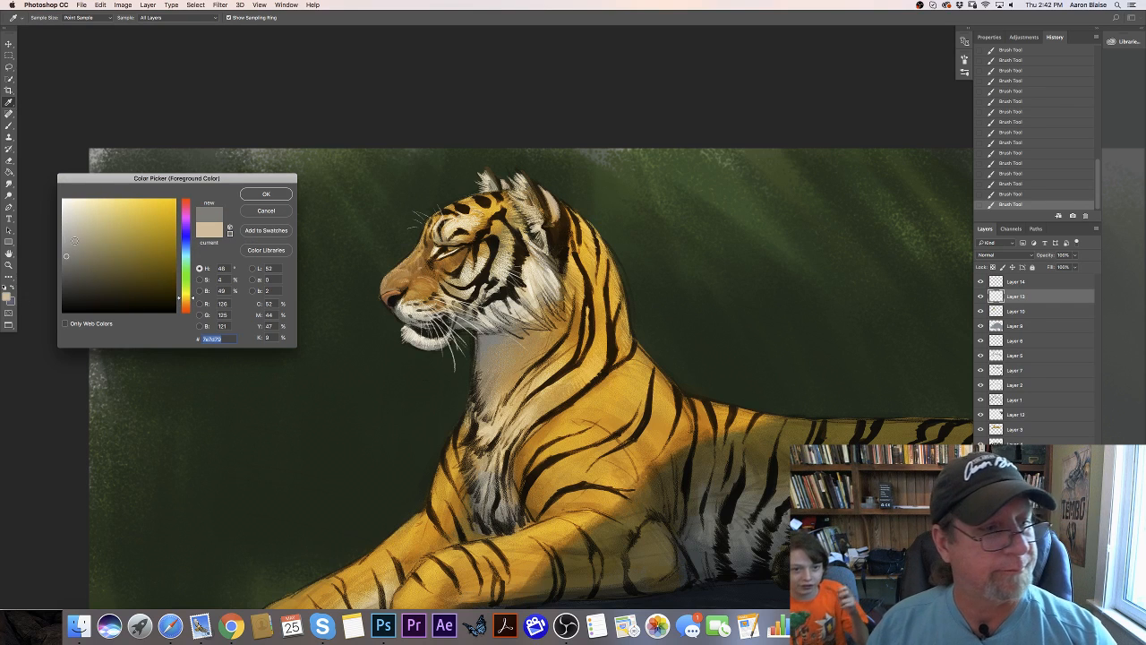
pyautogui.click(73, 242)
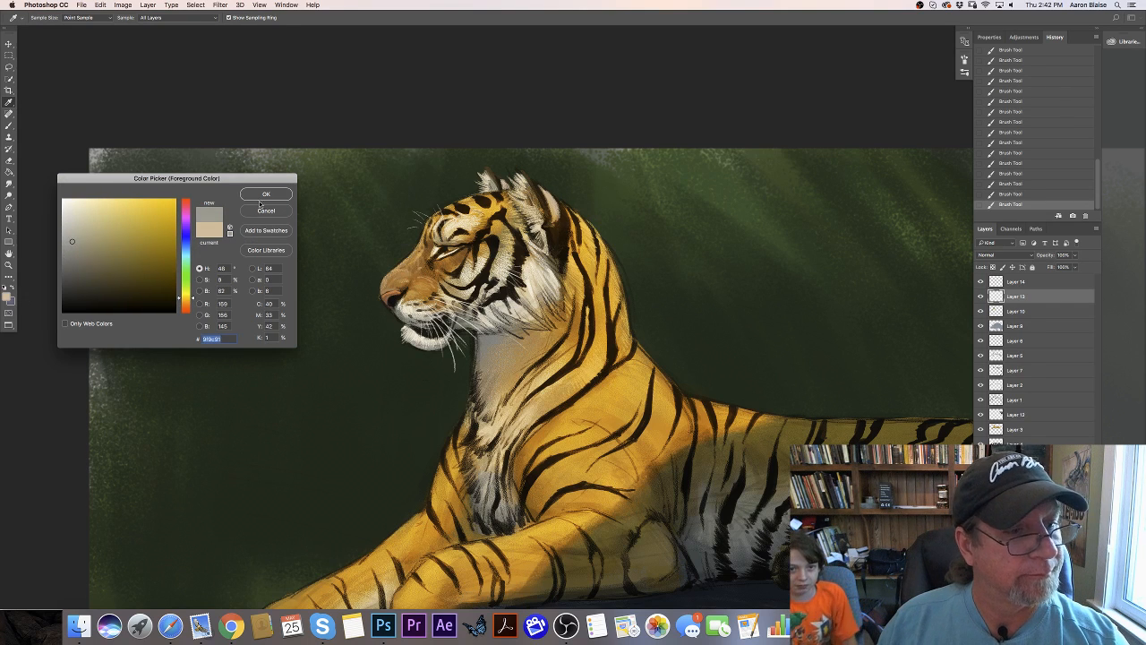
pyautogui.click(260, 195)
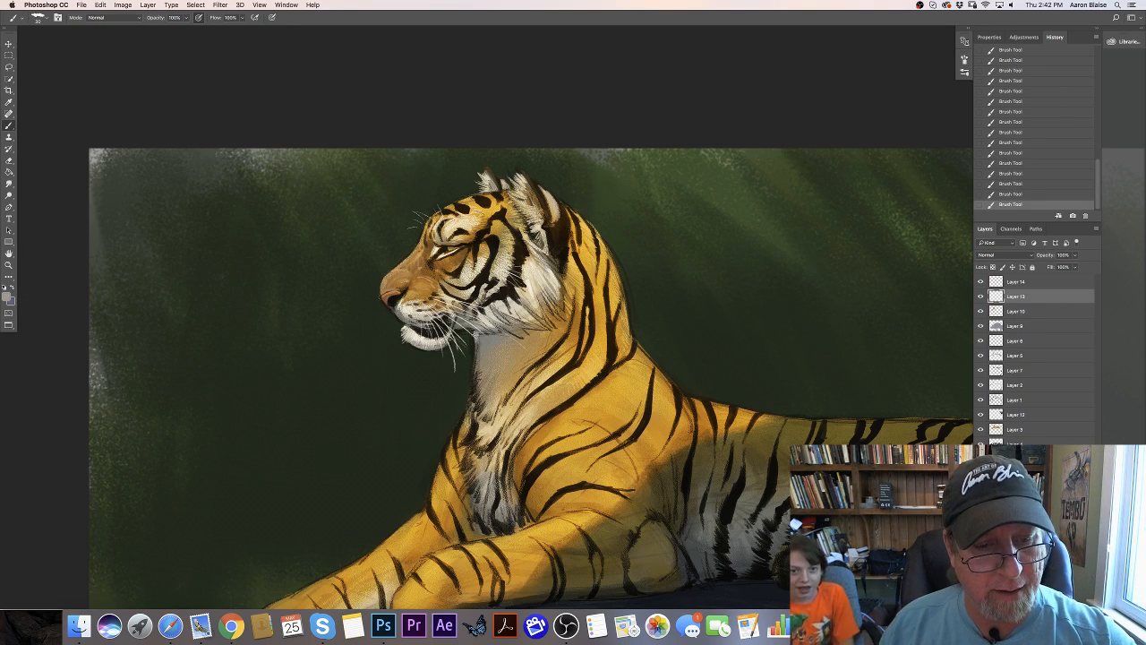
pyautogui.press('[')
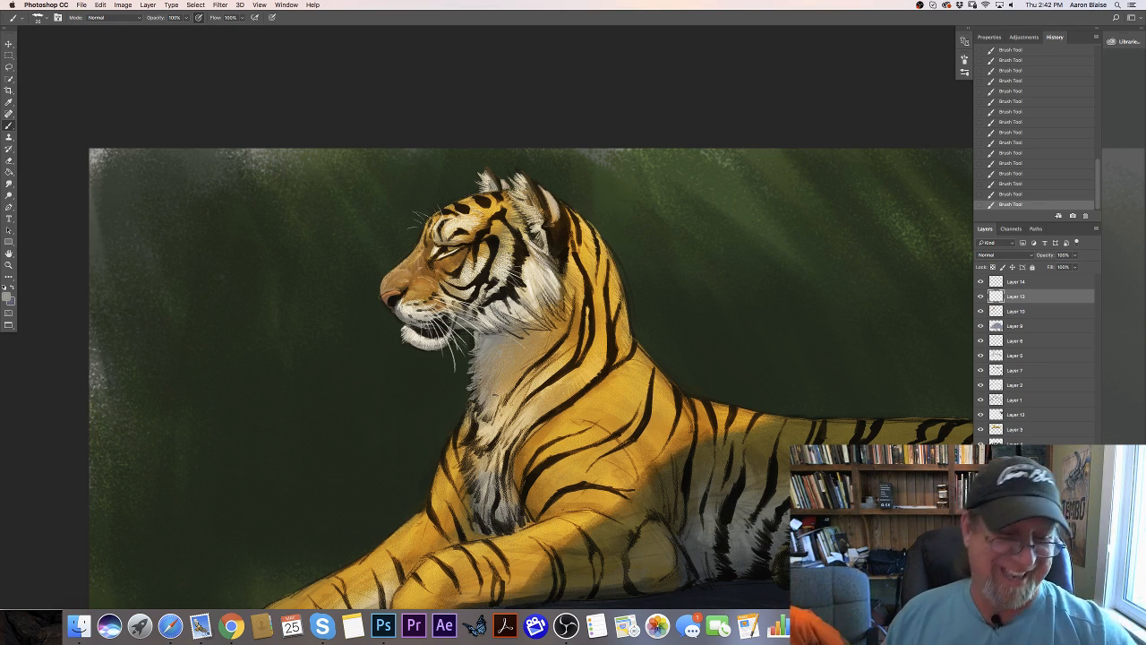
# - Sample the cream of the chest fur and paint pale hairs down the front of the neck and chest
pyautogui.click(7, 296)
pyautogui.click(489, 429)
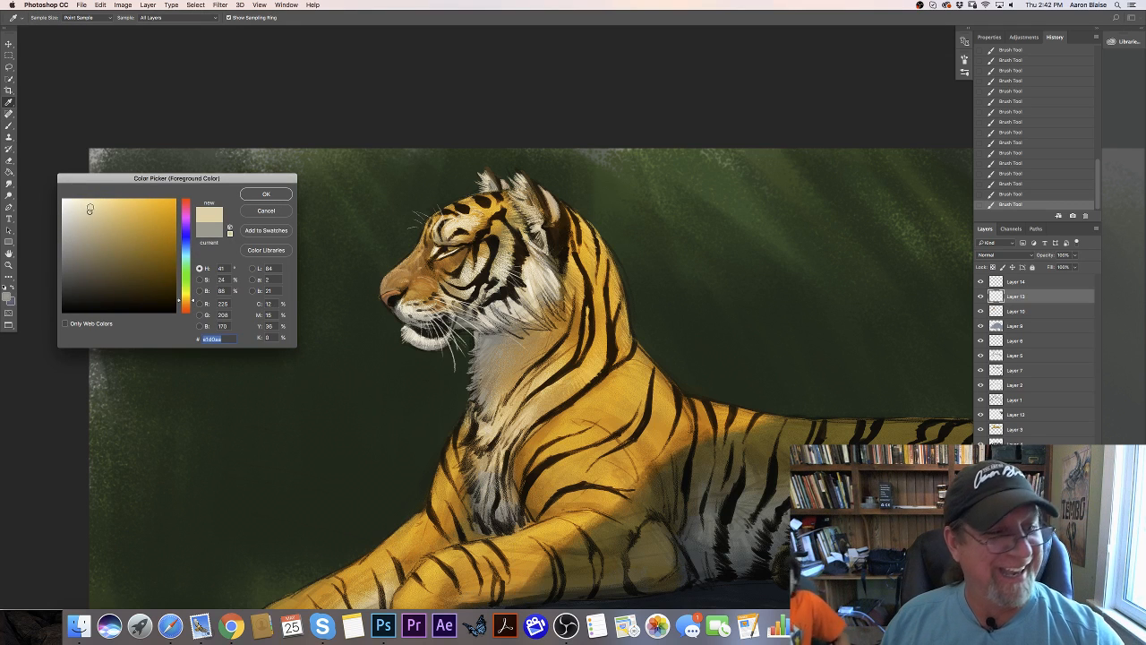
pyautogui.click(266, 194)
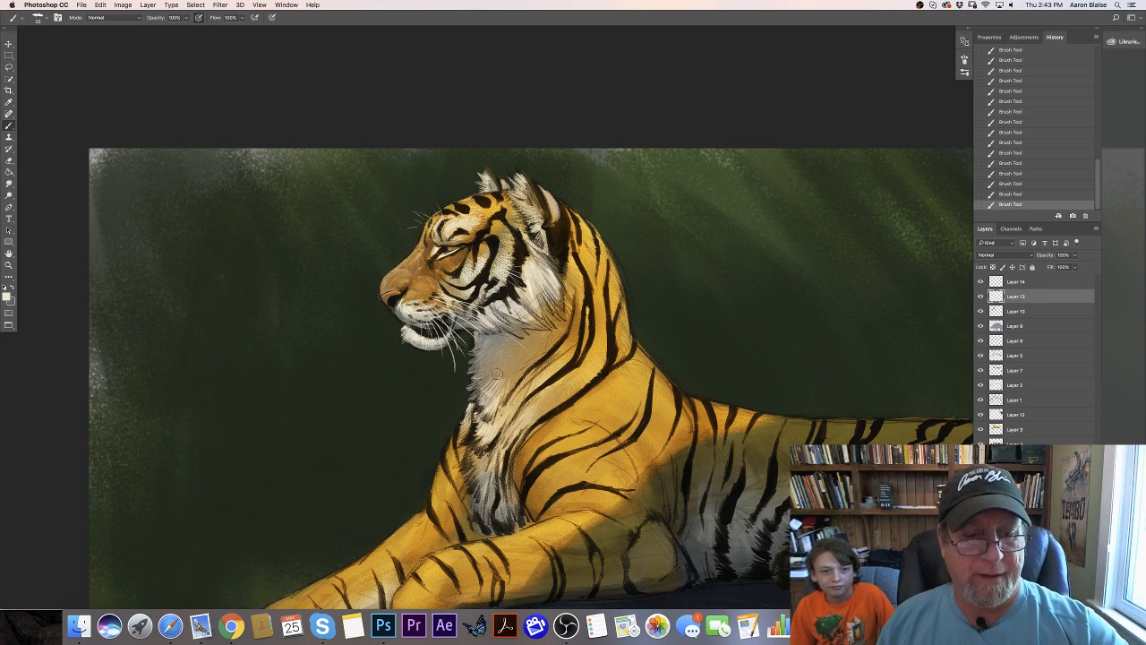
# - Erase some of the hair strokes on the front of the throat
pyautogui.moveTo(503, 369); pyautogui.dragTo(492, 386)
pyautogui.moveTo(491, 375); pyautogui.dragTo(486, 388)
pyautogui.moveTo(487, 376); pyautogui.dragTo(483, 389)
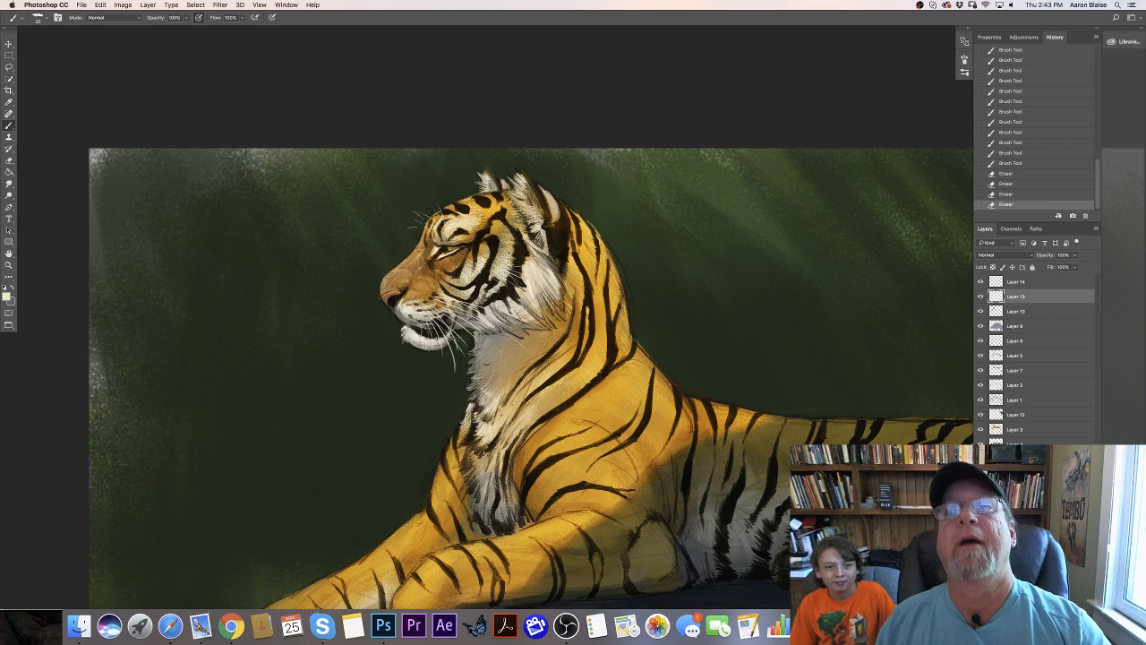
# - Enlarge the brush and paint cream hairs from the middle of the chest up along the lower neck stripes
pyautogui.press(']')
pyautogui.press(']')
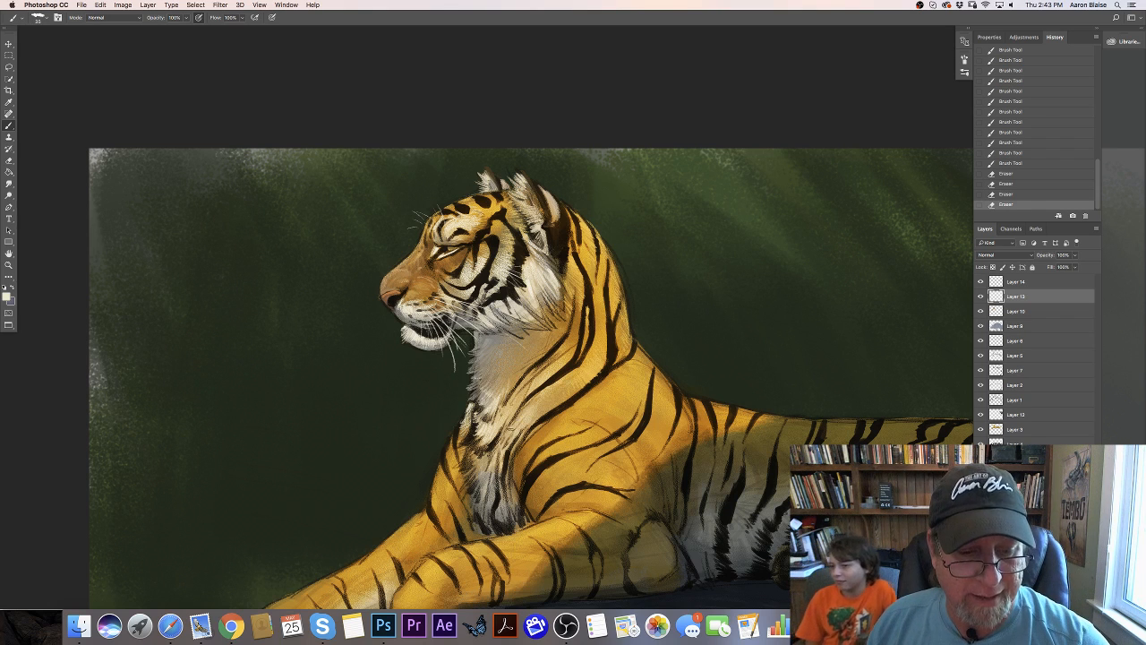
pyautogui.moveTo(513, 427); pyautogui.dragTo(507, 439)
pyautogui.moveTo(514, 425); pyautogui.dragTo(508, 436)
pyautogui.moveTo(518, 419)
pyautogui.mouseDown()
pyautogui.moveTo(512, 430)
pyautogui.moveTo(528, 415)
pyautogui.mouseUp()
pyautogui.moveTo(535, 402); pyautogui.dragTo(535, 409)
pyautogui.moveTo(542, 397); pyautogui.dragTo(537, 409)
pyautogui.moveTo(545, 395)
pyautogui.mouseDown()
pyautogui.moveTo(539, 407)
pyautogui.moveTo(543, 399)
pyautogui.mouseUp()
pyautogui.moveTo(554, 386)
pyautogui.mouseDown()
pyautogui.moveTo(548, 399)
pyautogui.moveTo(559, 389)
pyautogui.mouseUp()
pyautogui.moveTo(567, 375); pyautogui.dragTo(540, 405)
pyautogui.moveTo(538, 399); pyautogui.dragTo(532, 410)
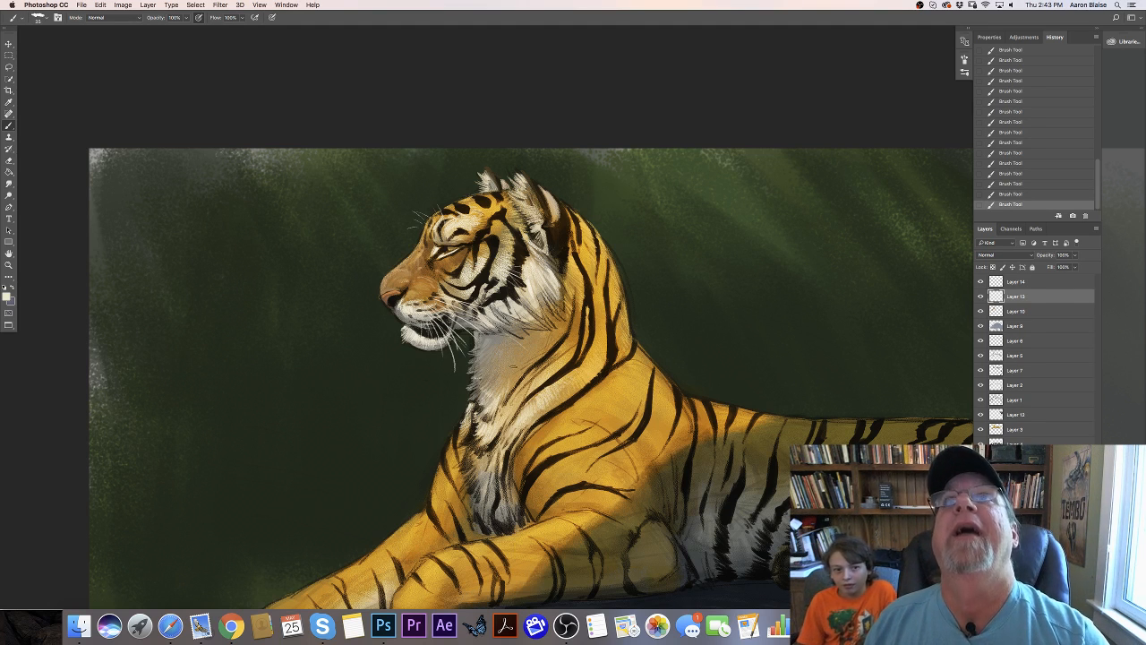
# - Add short cream hair strokes slanting down between the upper stripes on the side of the neck
pyautogui.moveTo(545, 366); pyautogui.dragTo(534, 381)
pyautogui.moveTo(538, 373); pyautogui.dragTo(525, 390)
pyautogui.moveTo(528, 378); pyautogui.dragTo(518, 400)
pyautogui.moveTo(521, 387); pyautogui.dragTo(515, 403)
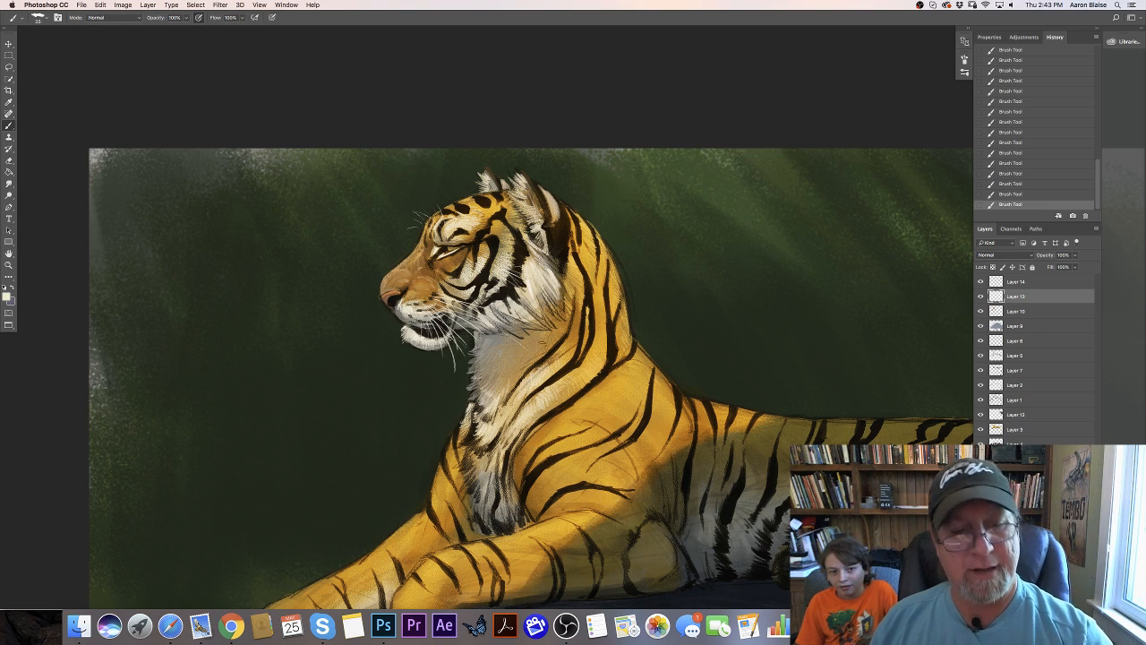
pyautogui.moveTo(545, 347); pyautogui.dragTo(529, 360)
pyautogui.moveTo(534, 354); pyautogui.dragTo(519, 371)
pyautogui.moveTo(525, 361); pyautogui.dragTo(519, 371)
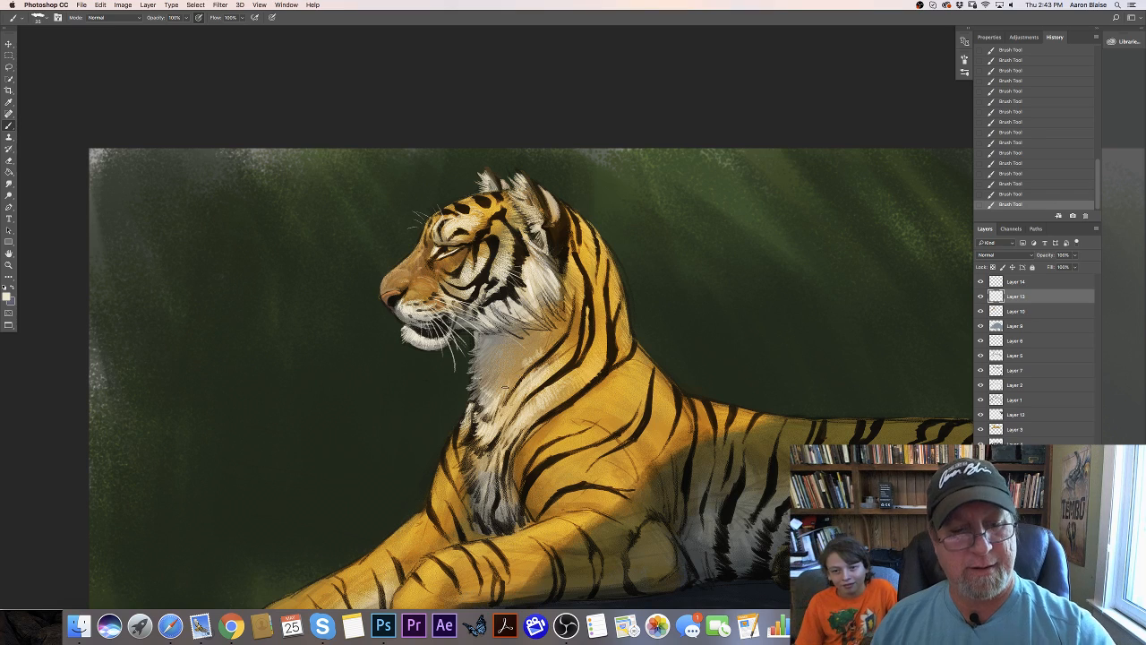
# - Sample the gray #95938a below the jaw and paint shadow strokes along the lower and rear edges of the cheek ruff
pyautogui.press('super+minus')
pyautogui.press('super+minus')
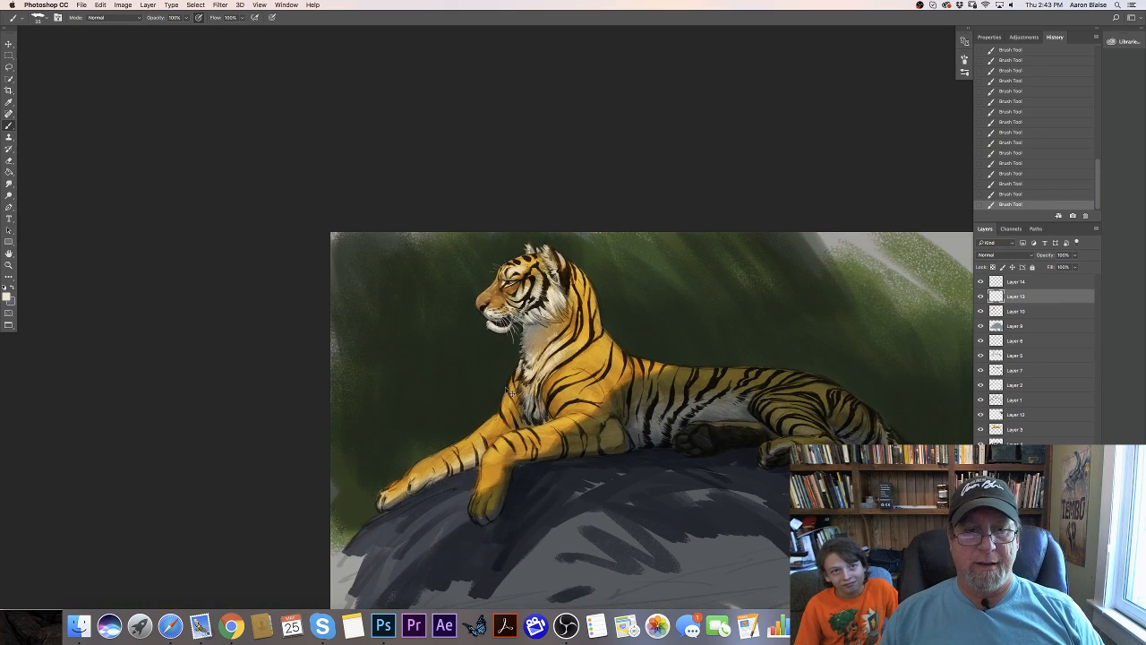
pyautogui.press('super+plus')
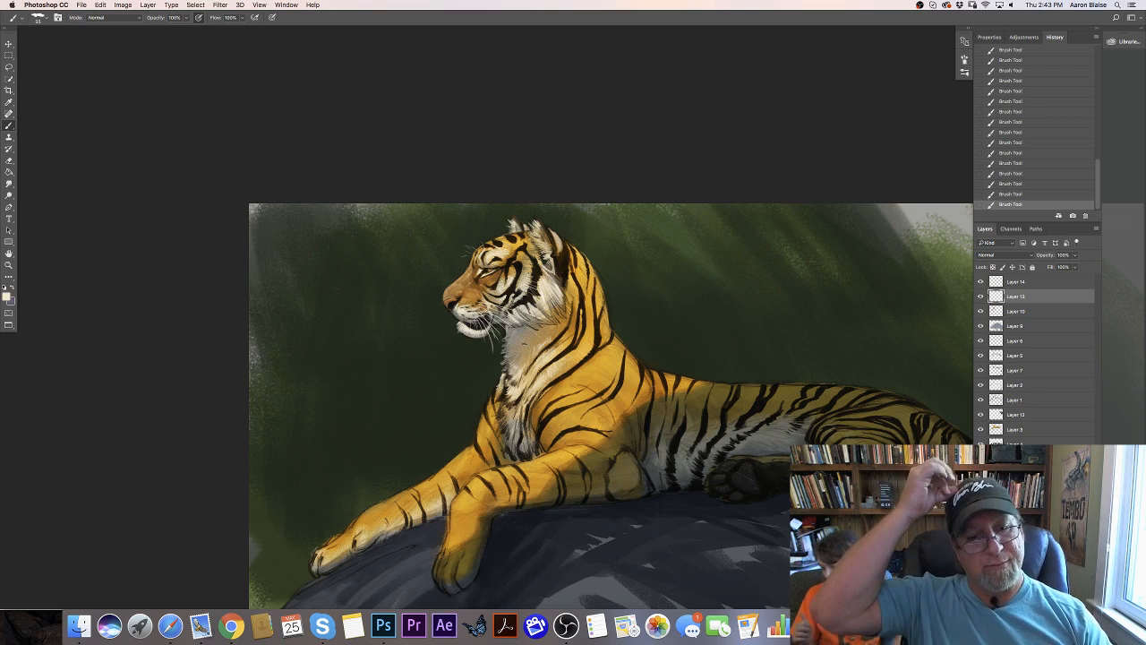
pyautogui.press('super+plus')
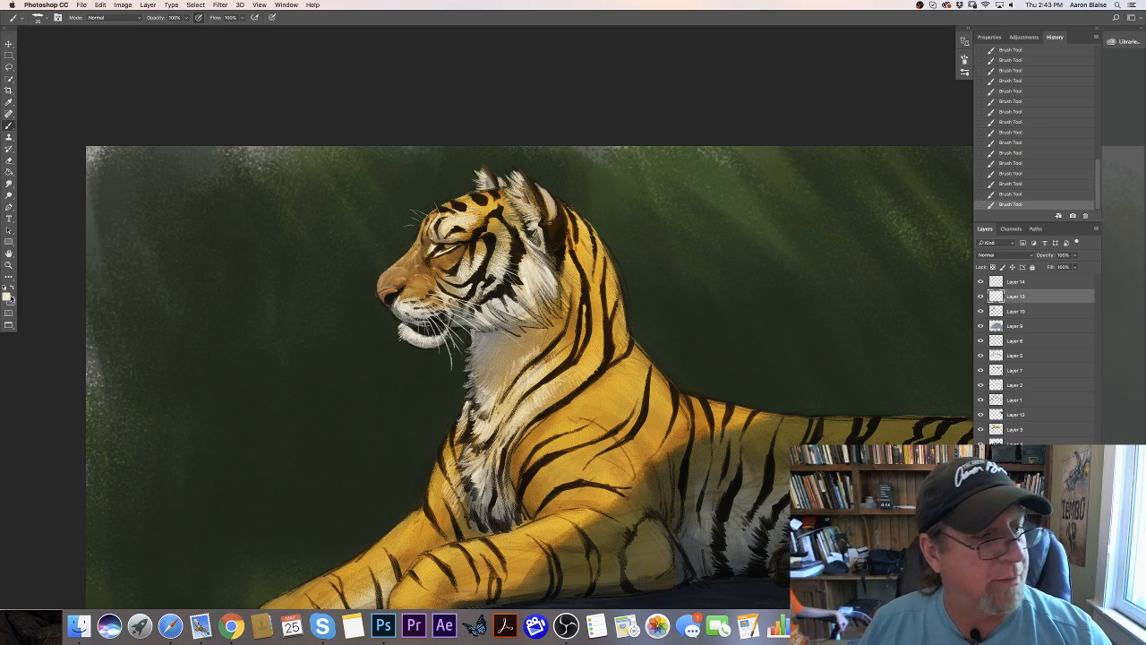
pyautogui.click(6, 296)
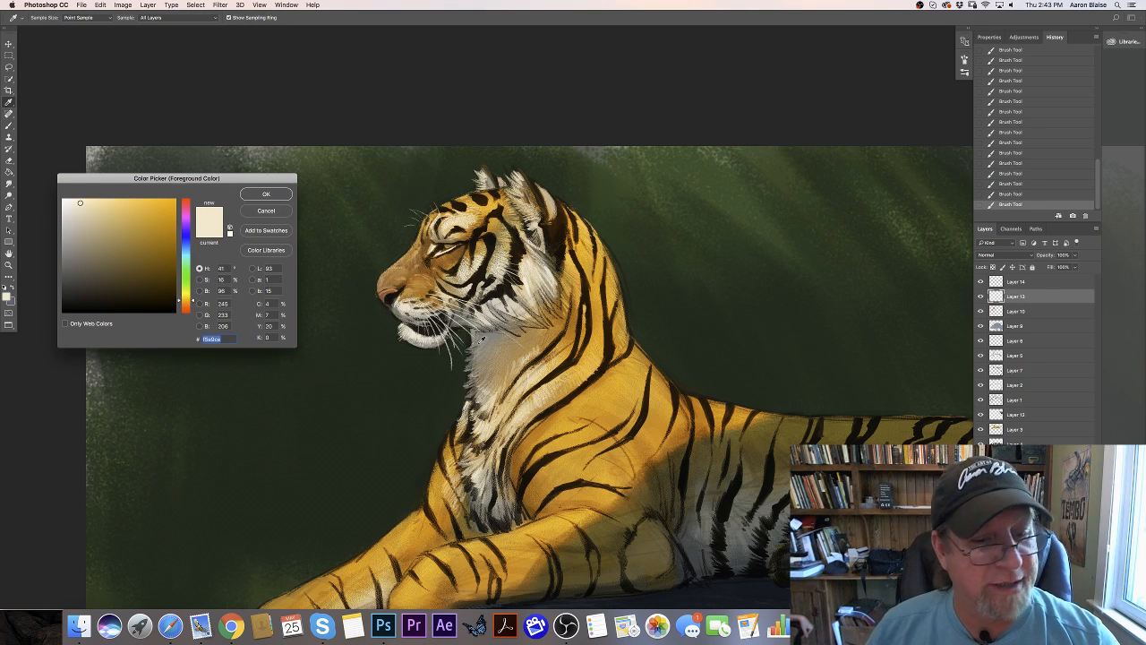
pyautogui.click(483, 333)
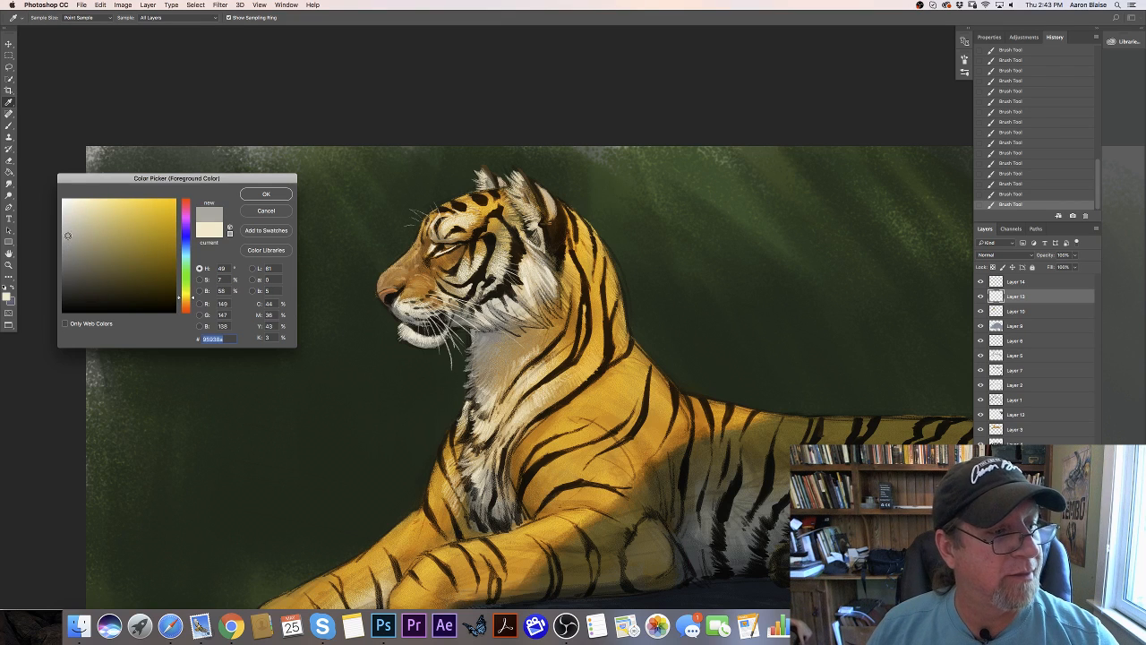
pyautogui.click(259, 195)
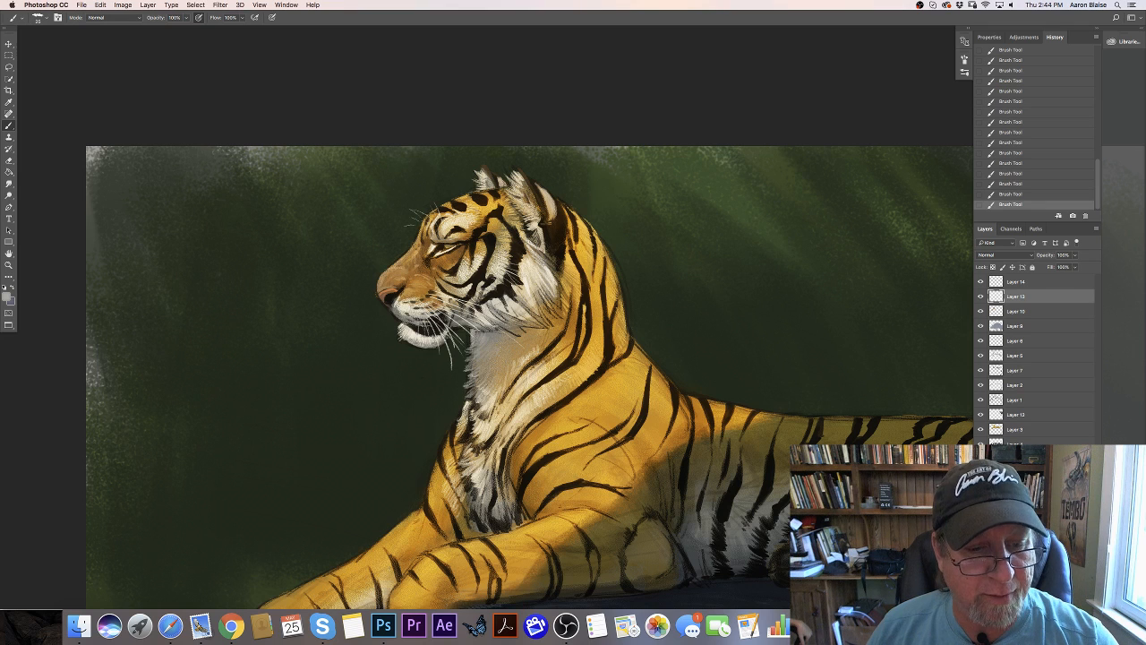
pyautogui.moveTo(501, 321)
pyautogui.mouseDown()
pyautogui.moveTo(523, 332)
pyautogui.moveTo(553, 325)
pyautogui.mouseUp()
pyautogui.moveTo(536, 302)
pyautogui.mouseDown()
pyautogui.moveTo(553, 324)
pyautogui.moveTo(561, 306)
pyautogui.mouseUp()
pyautogui.moveTo(542, 259); pyautogui.dragTo(559, 279)
pyautogui.moveTo(544, 258); pyautogui.dragTo(560, 269)
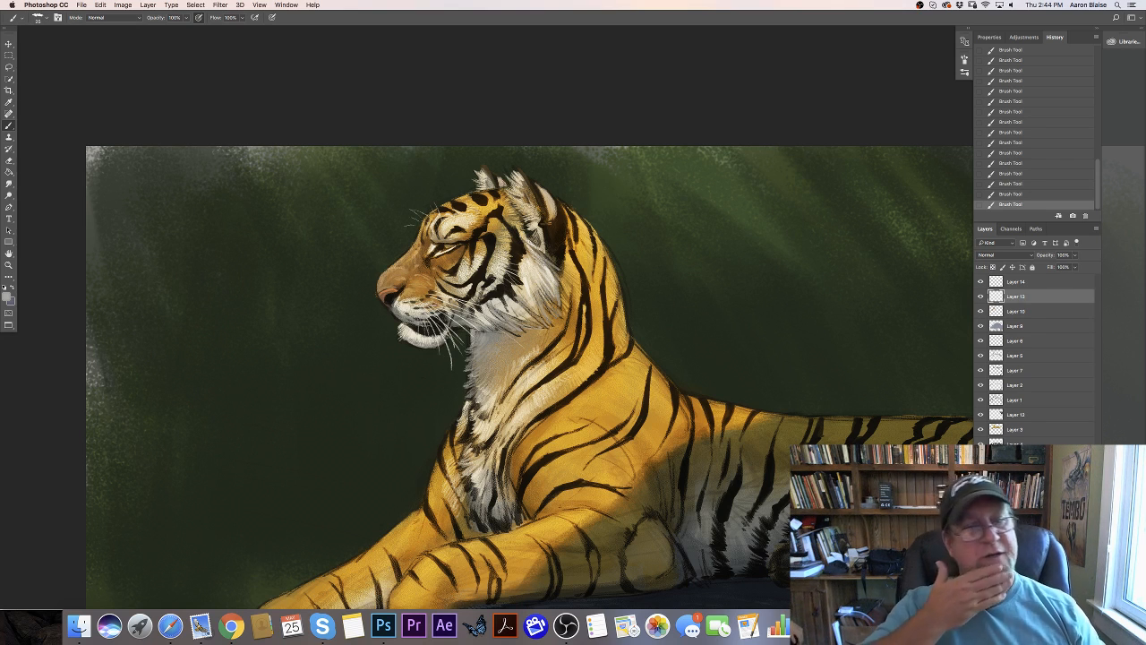
# - Sample the off-white of the cheek ruff and paint light fur tufts over its lower and rear edges
pyautogui.click(8, 296)
pyautogui.click(541, 268)
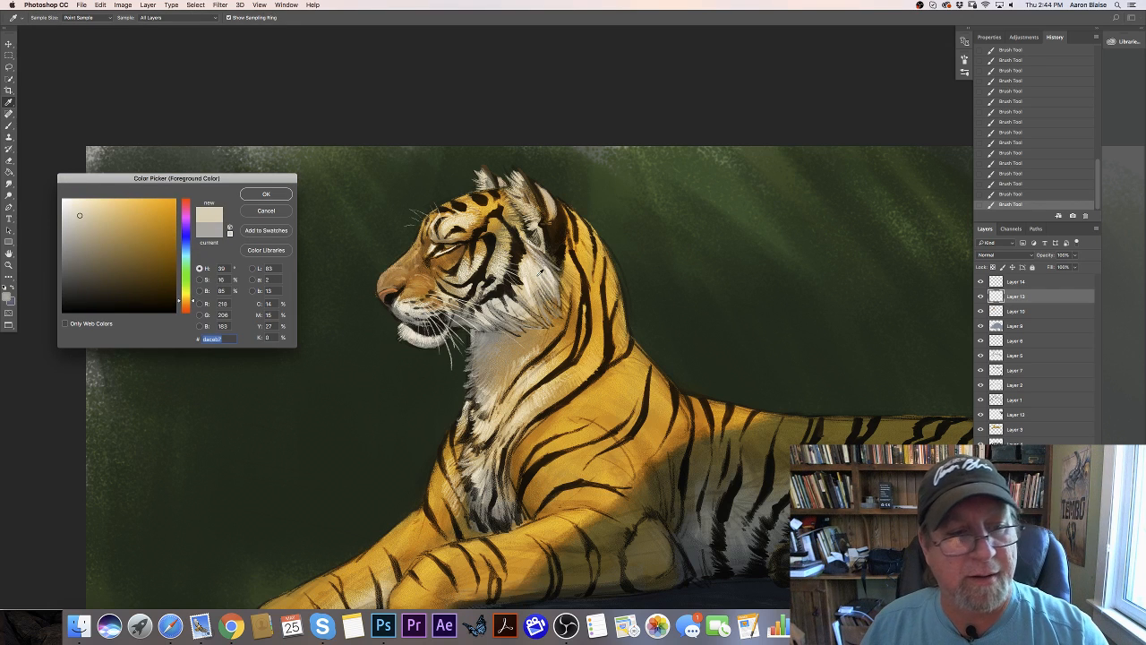
pyautogui.click(266, 195)
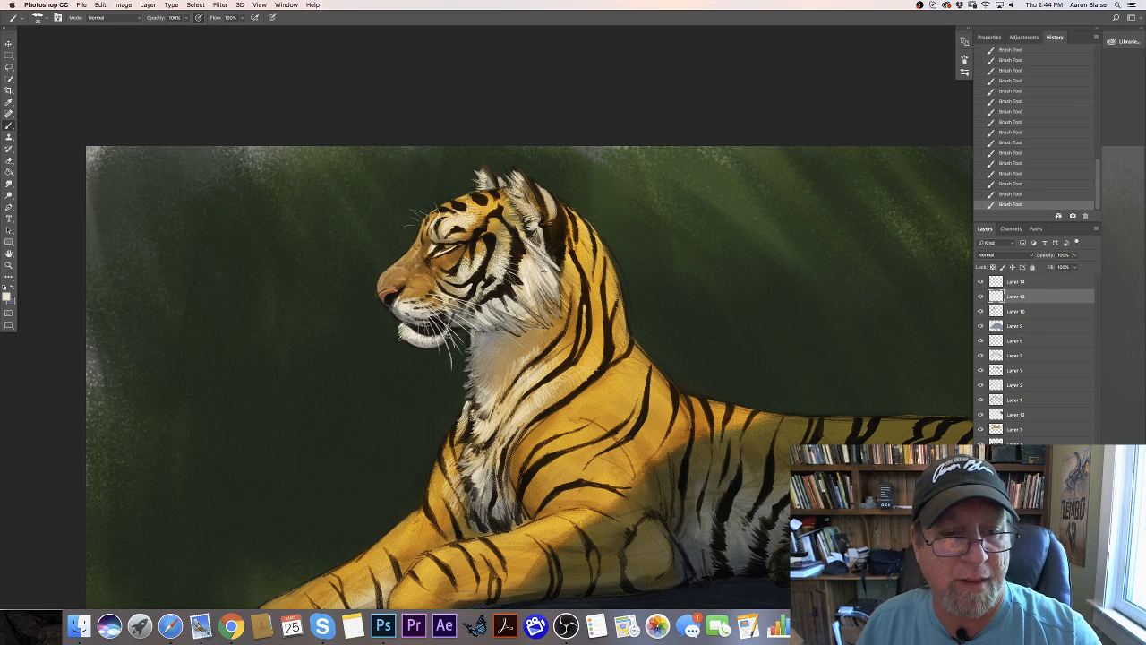
pyautogui.moveTo(534, 285); pyautogui.dragTo(550, 304)
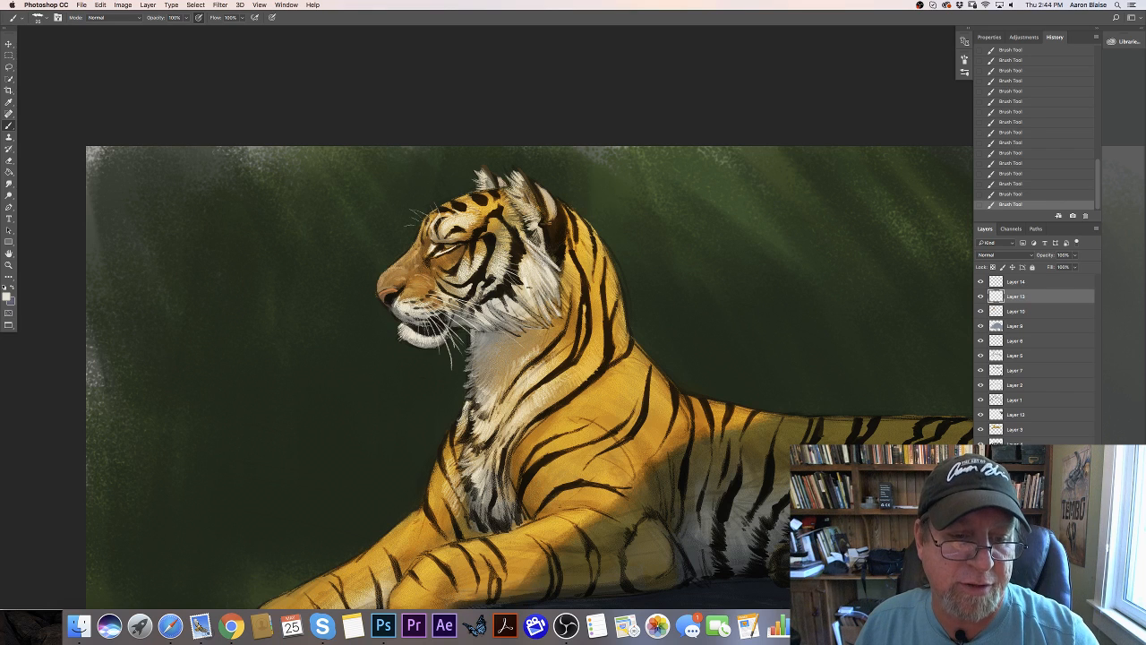
pyautogui.moveTo(531, 299); pyautogui.dragTo(541, 318)
pyautogui.moveTo(517, 296); pyautogui.dragTo(538, 326)
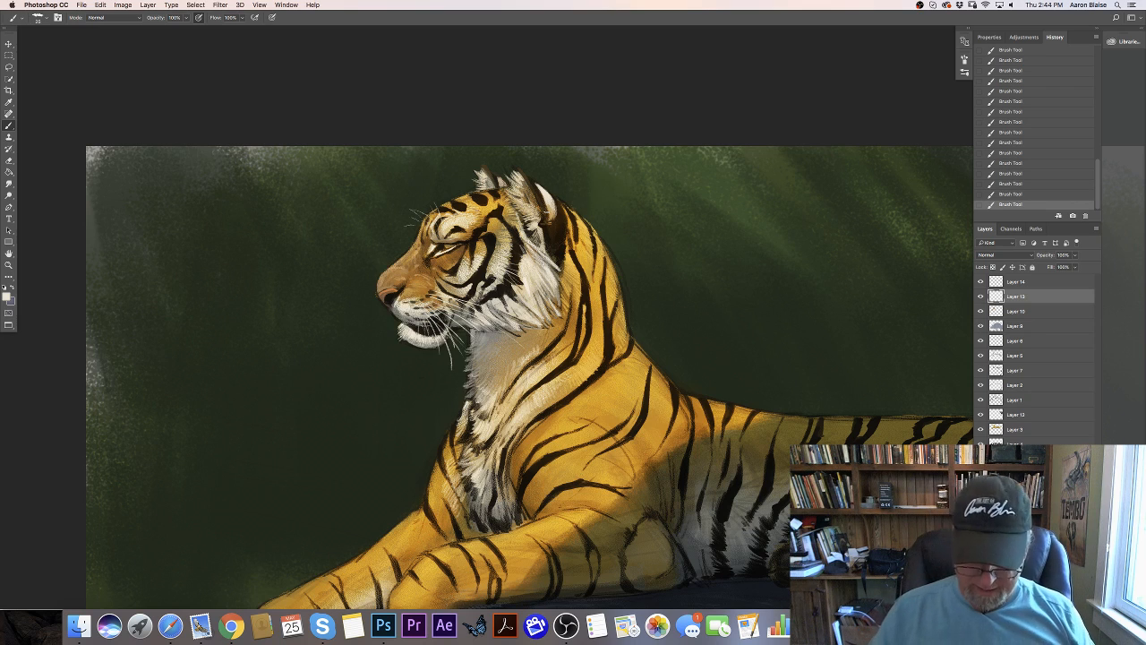
# - Sample the shadowed gray #6b6d63 from the belly fur as the foreground color
pyautogui.hotkey('ctrl', '-')
pyautogui.click(7, 296)
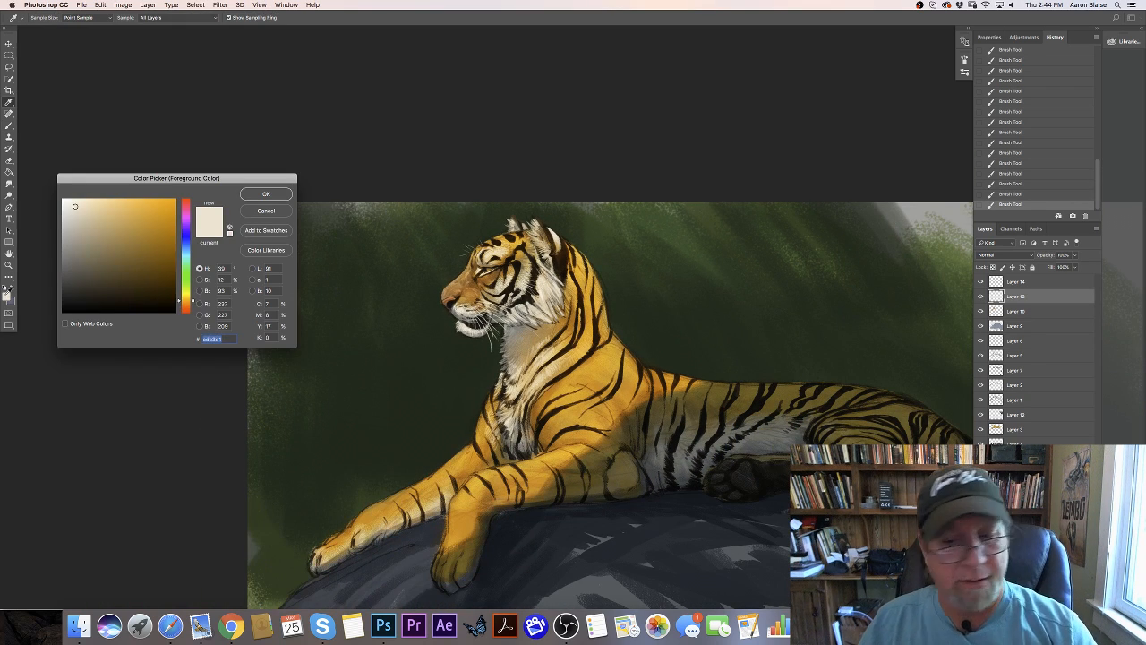
pyautogui.click(770, 428)
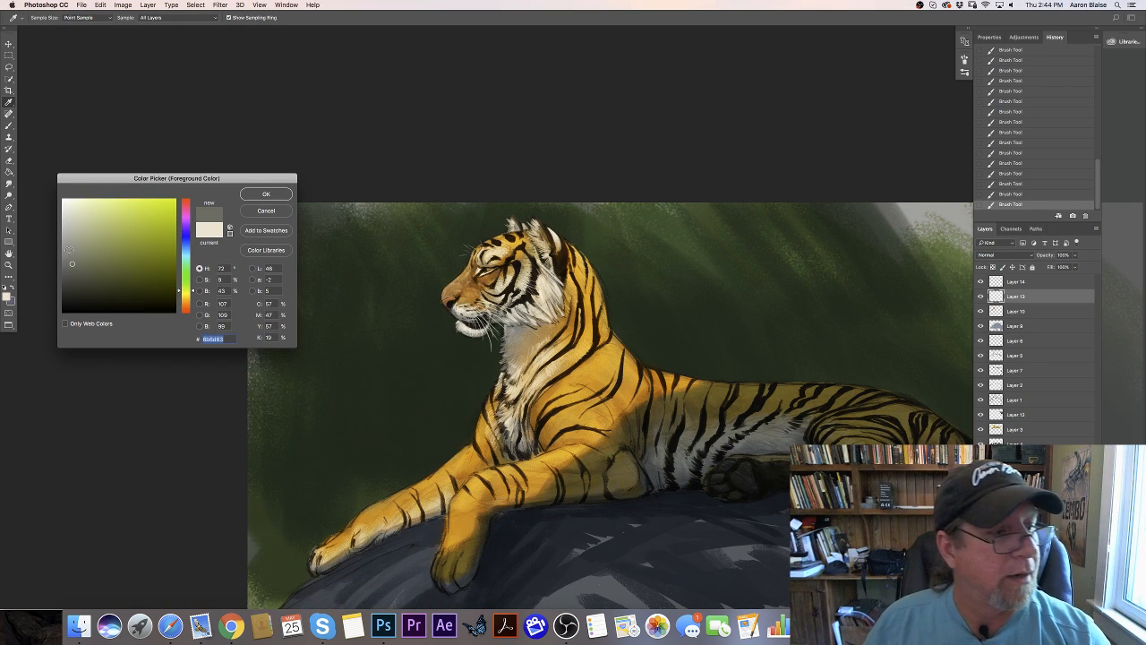
pyautogui.click(252, 195)
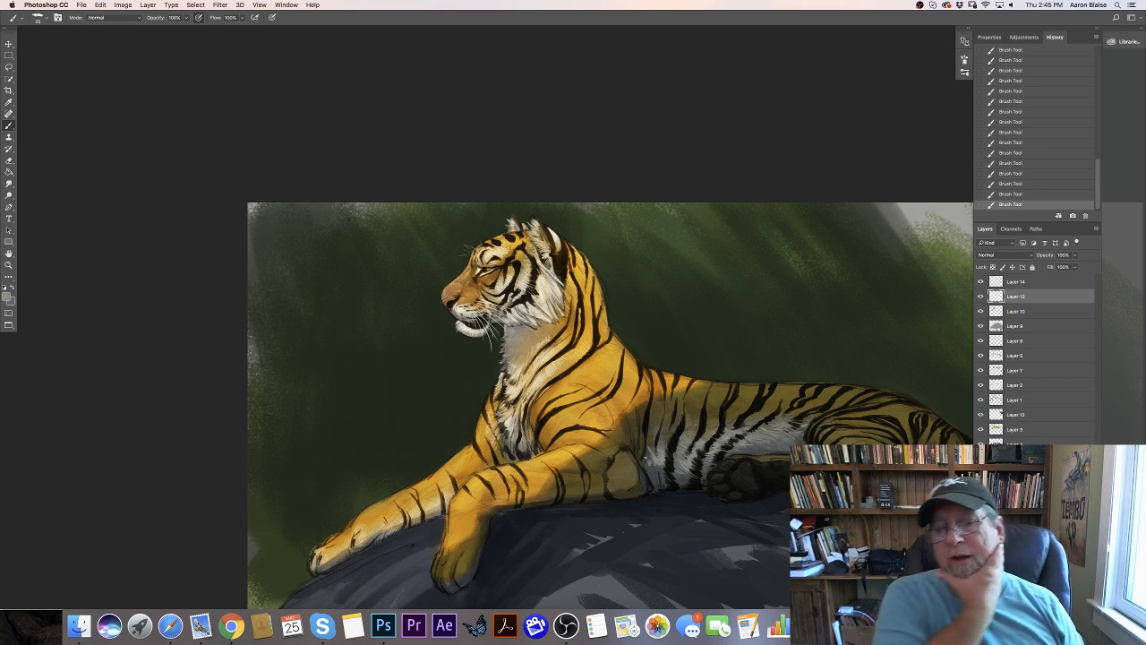
# - Identify Layer 7 as the stripe layer, duplicate it, and hide the original while keeping the copy active
pyautogui.click(980, 369)
pyautogui.click(980, 370)
pyautogui.click(1016, 372)
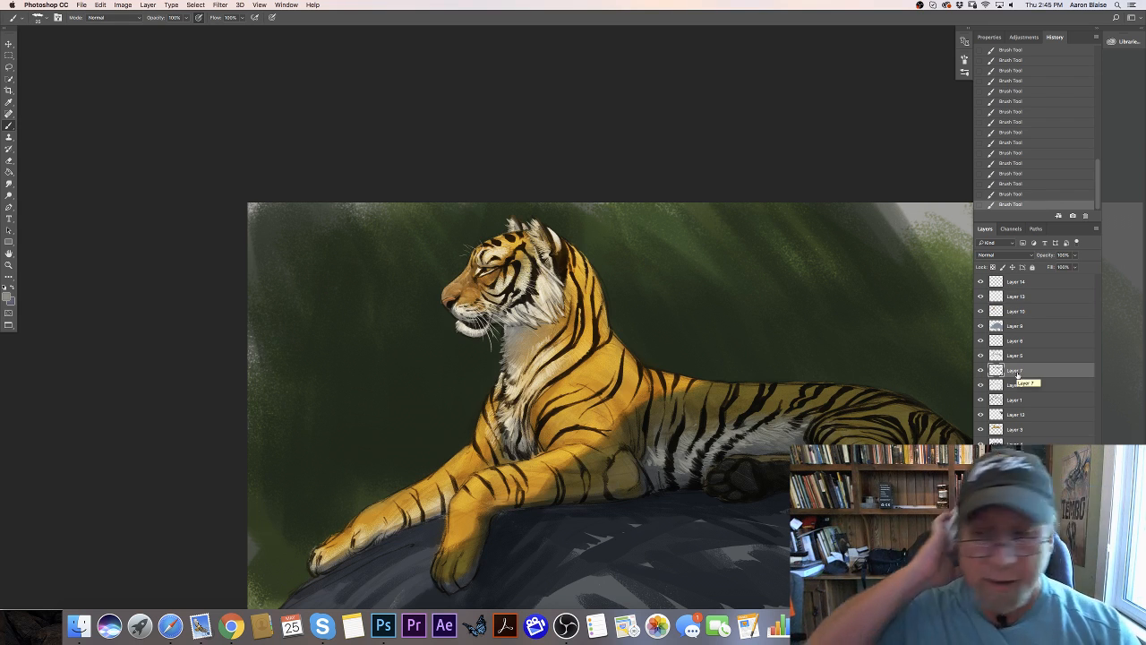
pyautogui.press('super+j')
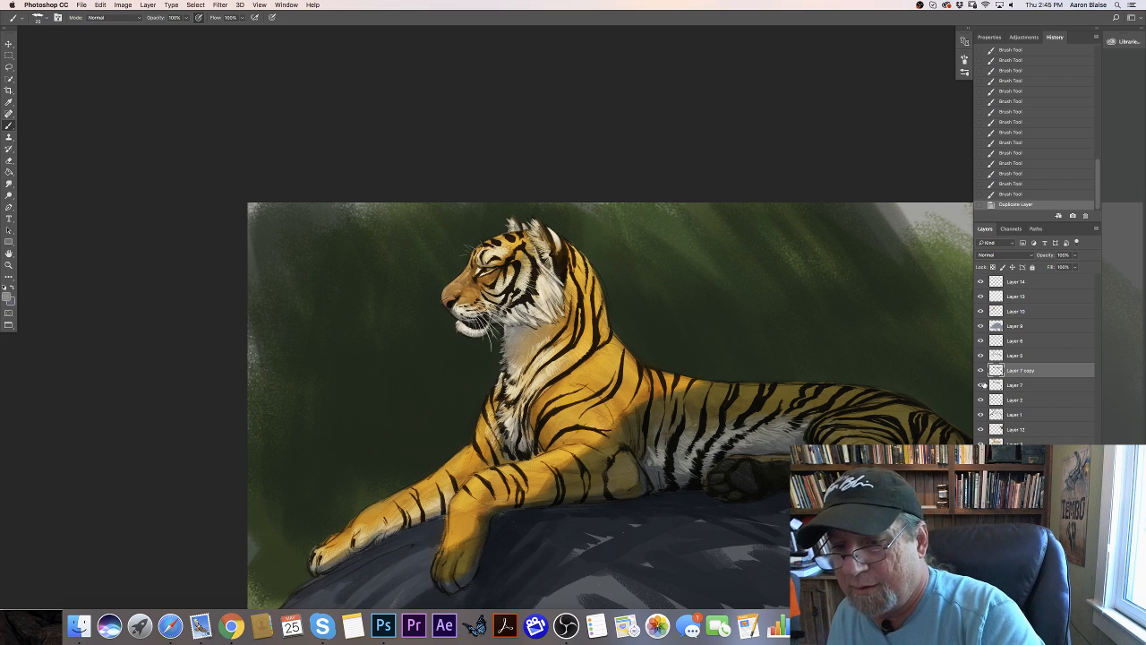
pyautogui.click(980, 385)
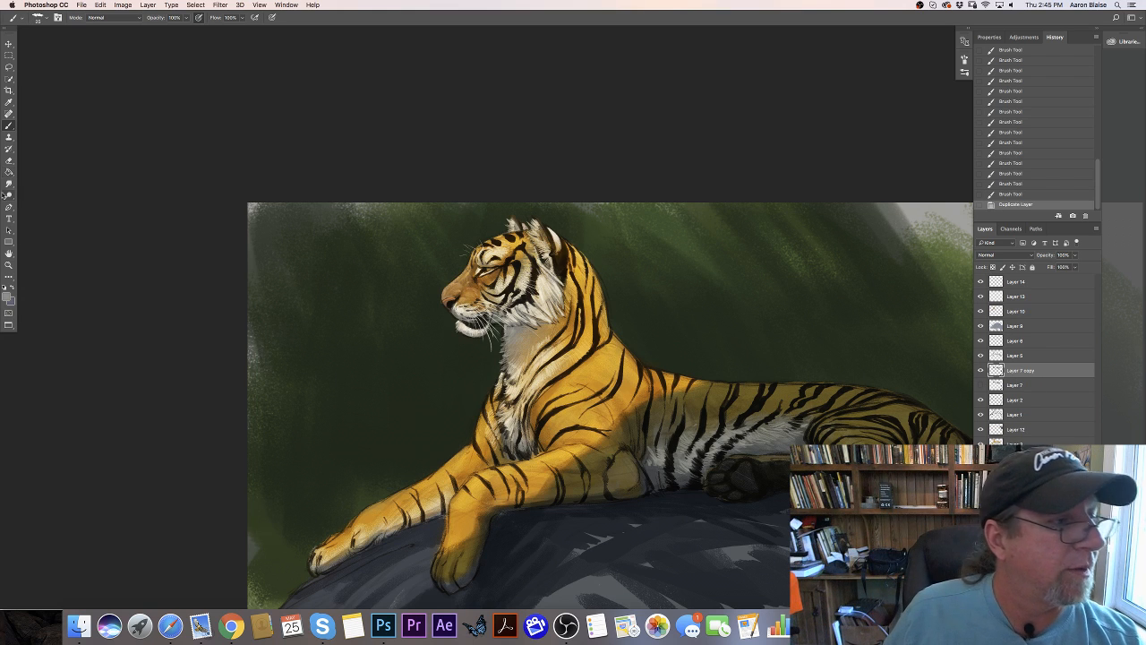
# - Set up the Smudge tool with a scattered-dot brush tip at size 200
pyautogui.click(9, 184)
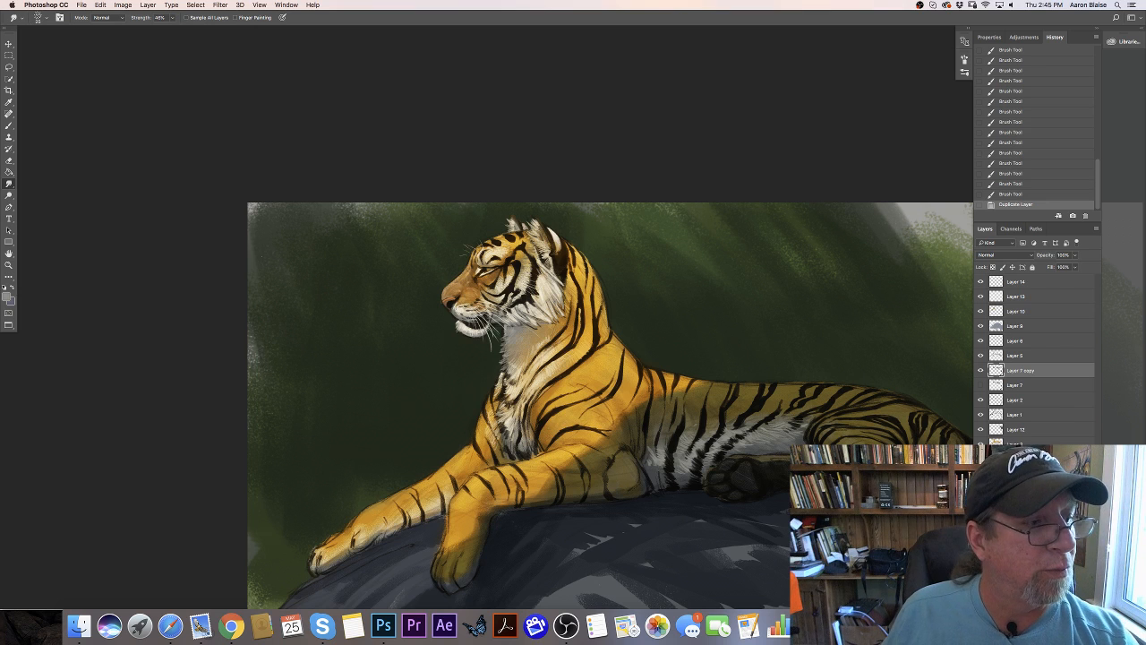
pyautogui.click(38, 18)
pyautogui.click(290, 110)
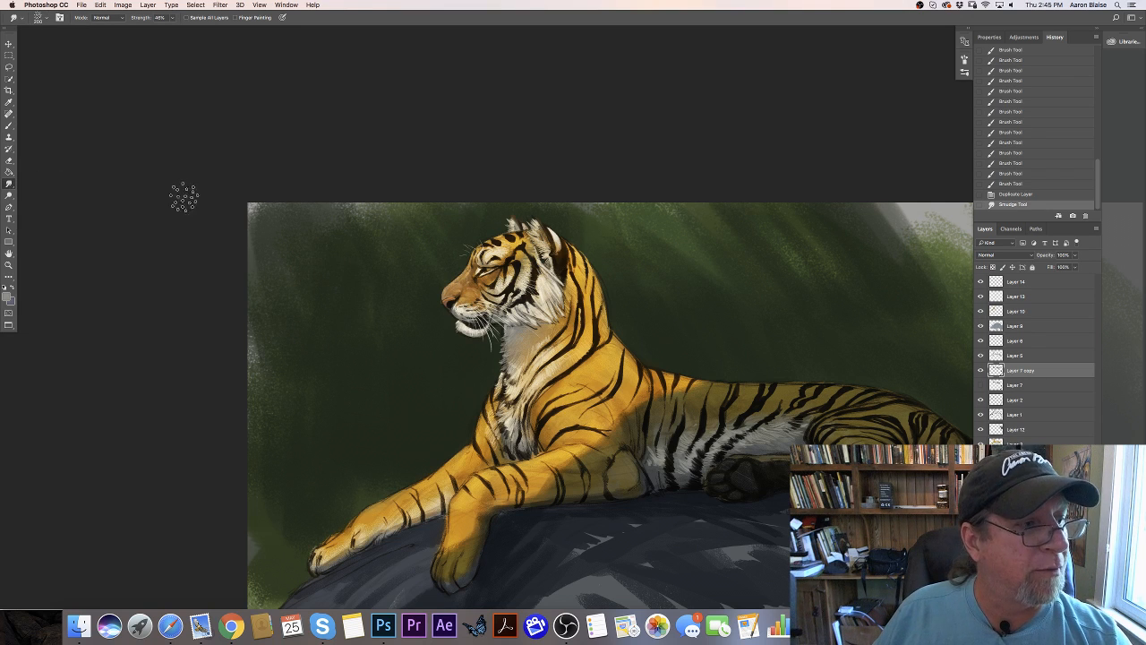
pyautogui.press(']')
pyautogui.press(']')
pyautogui.press(']')
pyautogui.press(']')
pyautogui.press(']')
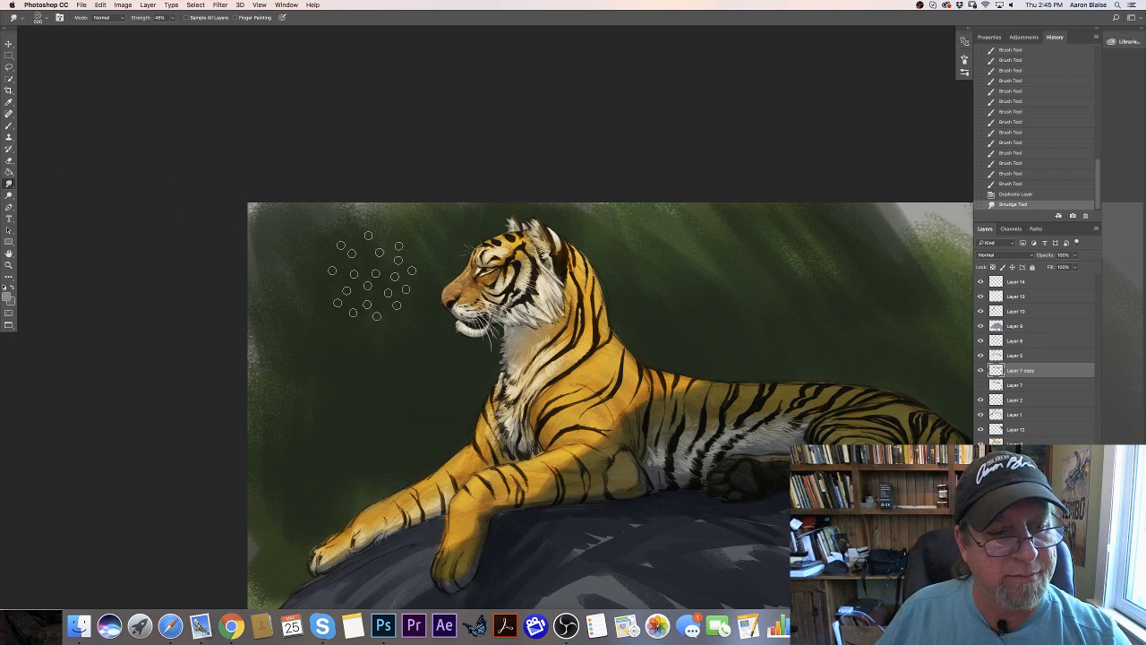
pyautogui.press('[')
pyautogui.press('[')
pyautogui.press('[')
pyautogui.press('[')
pyautogui.press('[')
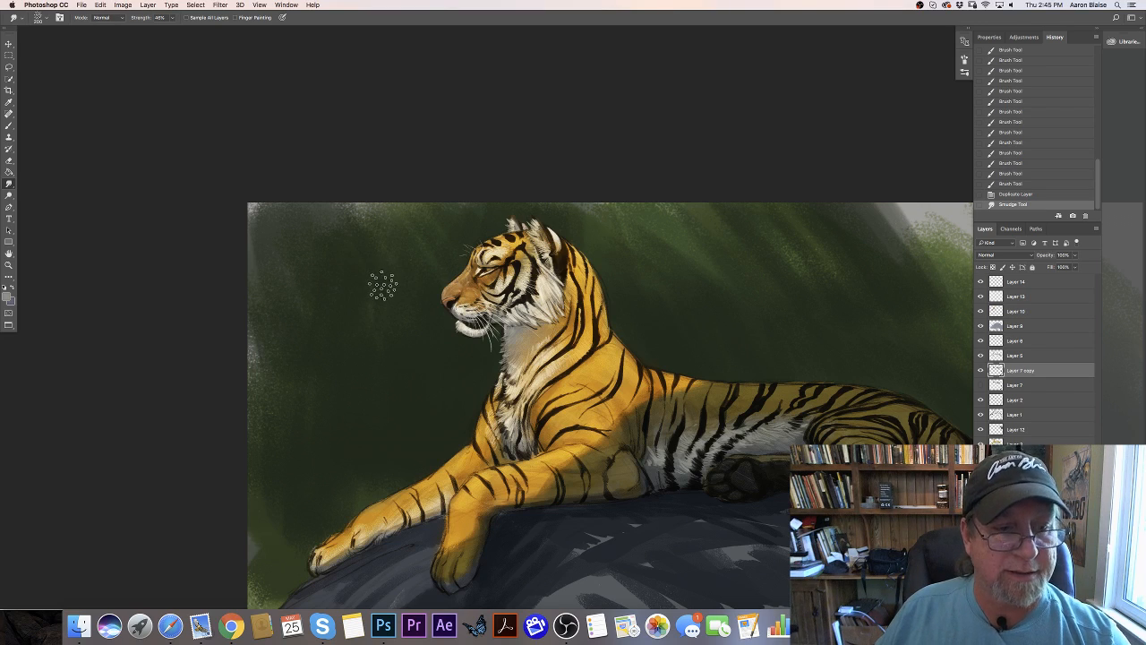
# - Smudge the edges of the black neck stripes on the duplicated layer into short hairs following the fur direction
pyautogui.press('super+equal')
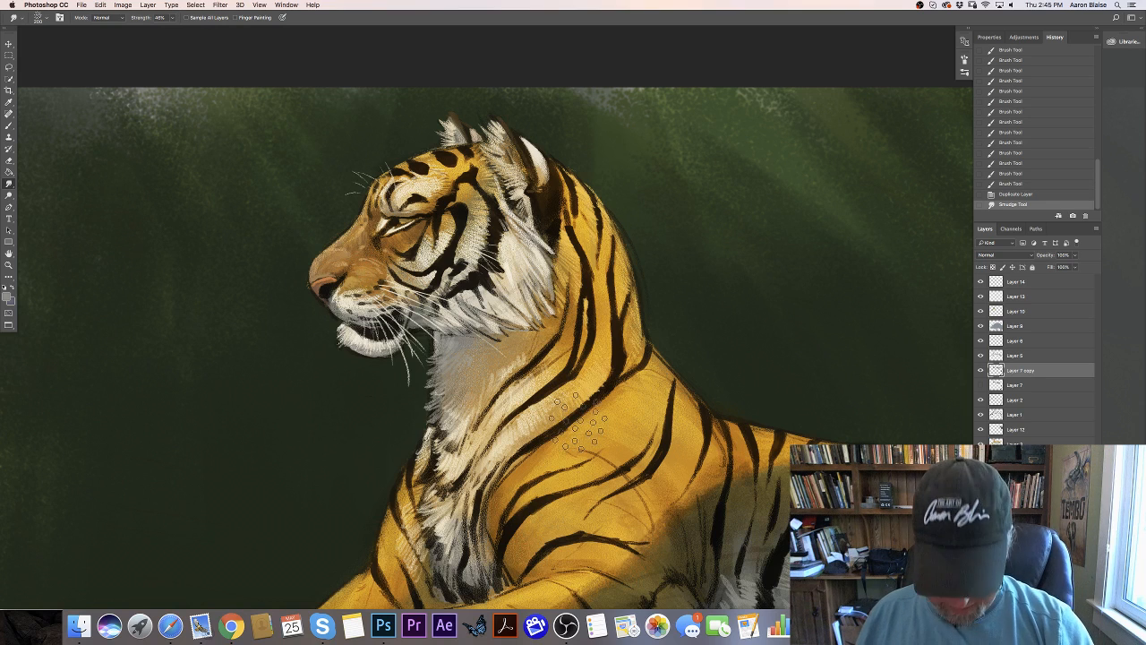
pyautogui.moveTo(580, 365)
pyautogui.mouseDown()
pyautogui.moveTo(580, 339)
pyautogui.moveTo(615, 347)
pyautogui.moveTo(613, 371)
pyautogui.moveTo(595, 376)
pyautogui.moveTo(587, 363)
pyautogui.mouseUp()
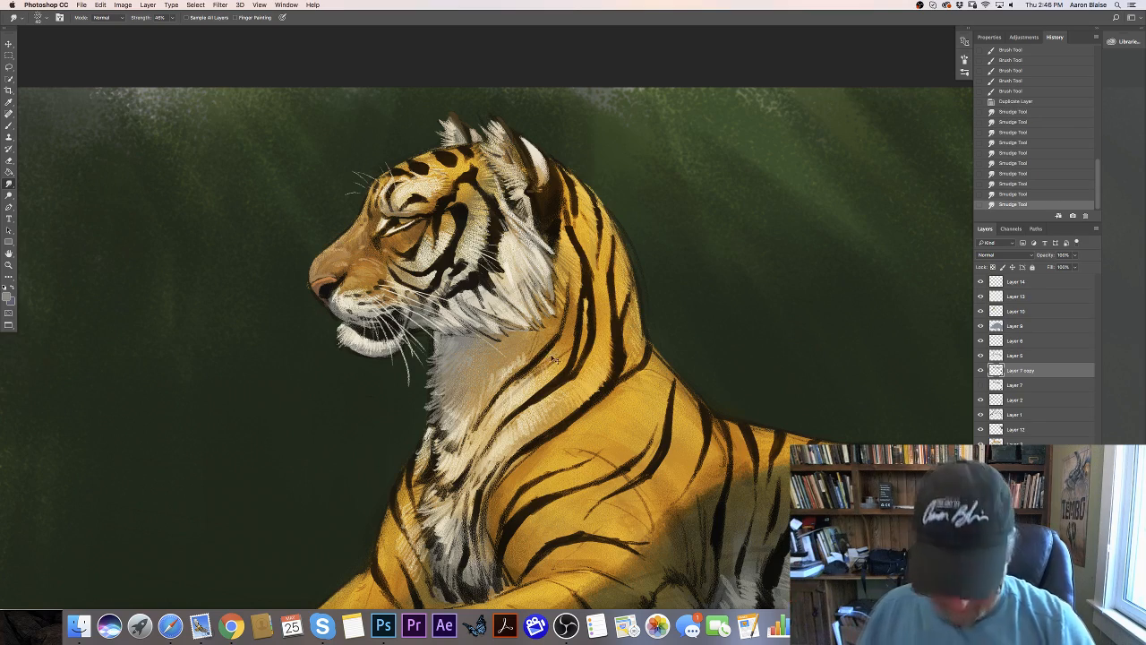
pyautogui.press('super+equal')
pyautogui.moveTo(611, 425); pyautogui.dragTo(519, 523)
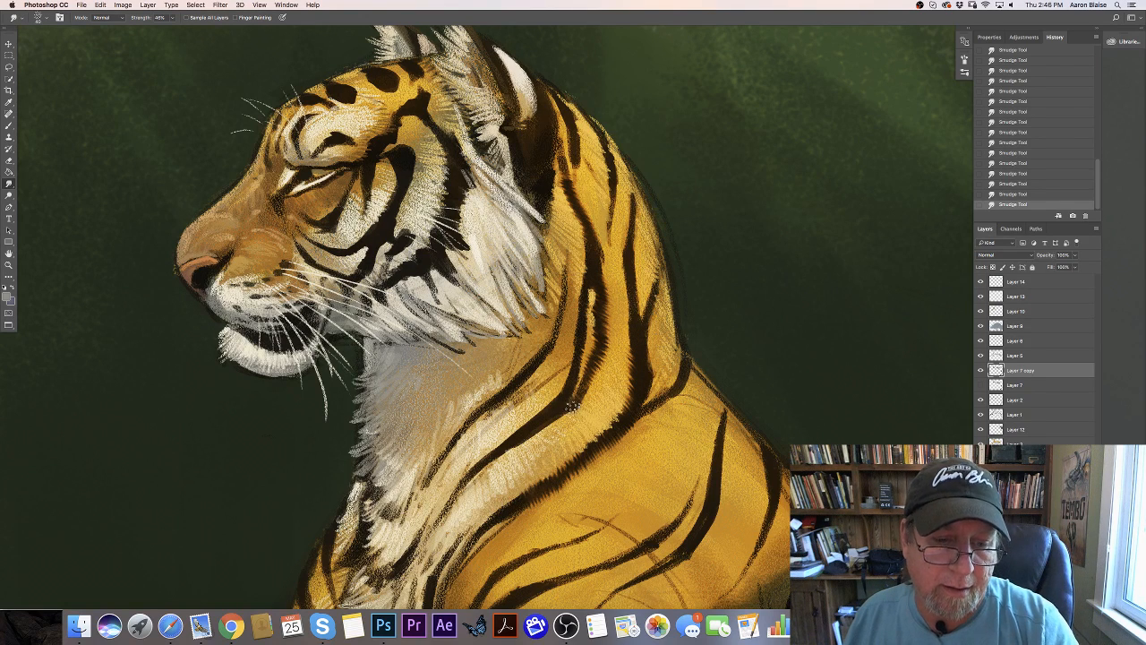
# - Set the smudge strength to 29% and feather the edges of the stripes along the neck and shoulder
pyautogui.click(172, 18)
pyautogui.moveTo(172, 29); pyautogui.dragTo(165, 28)
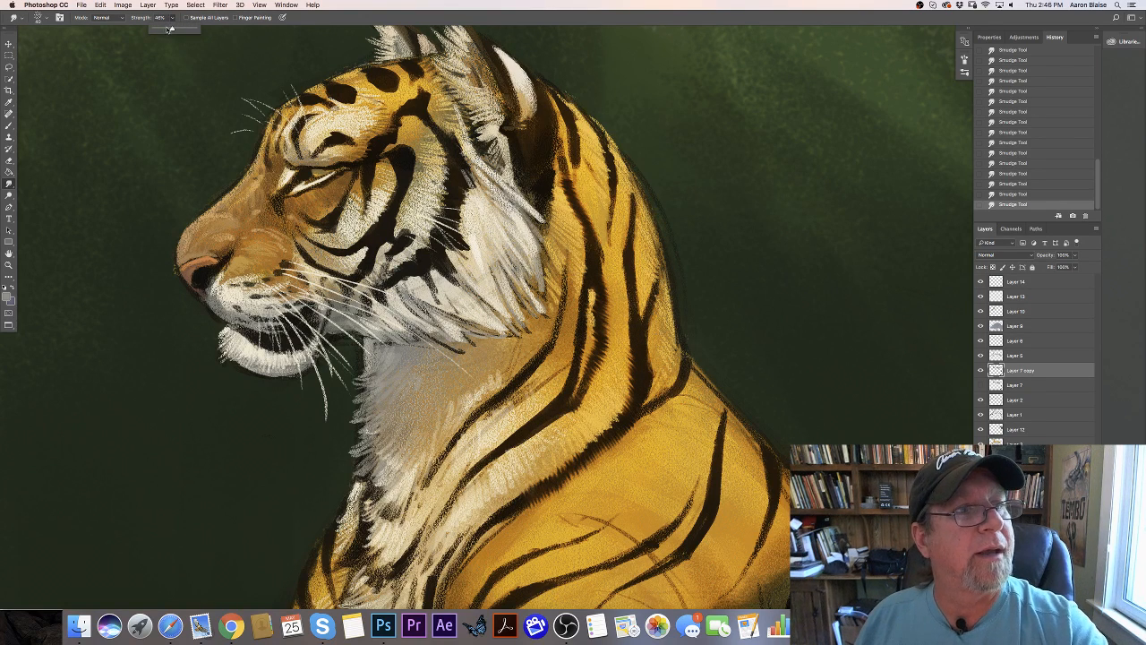
pyautogui.click(555, 318)
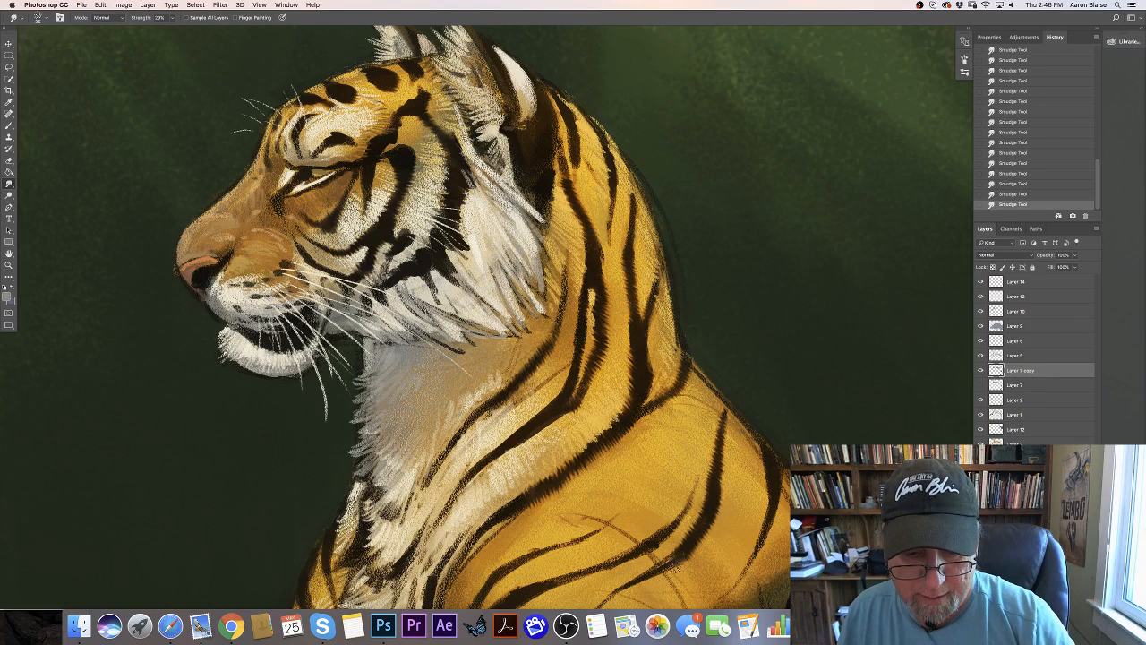
pyautogui.moveTo(128, 414); pyautogui.dragTo(108, 321)
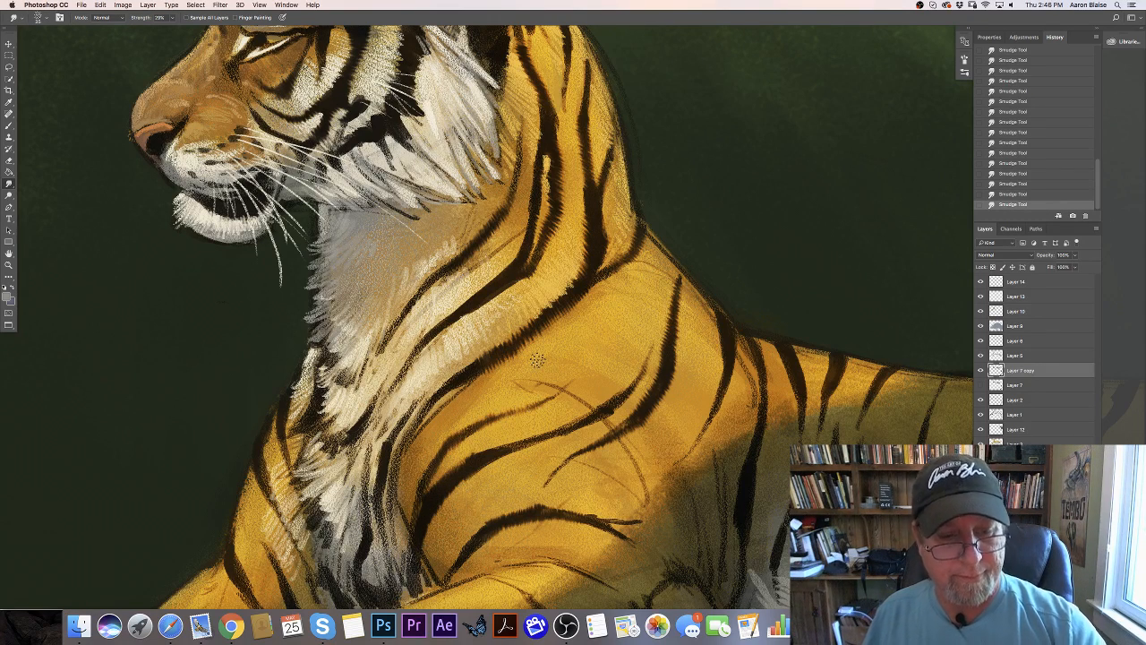
pyautogui.scroll(-5, 537, 359)
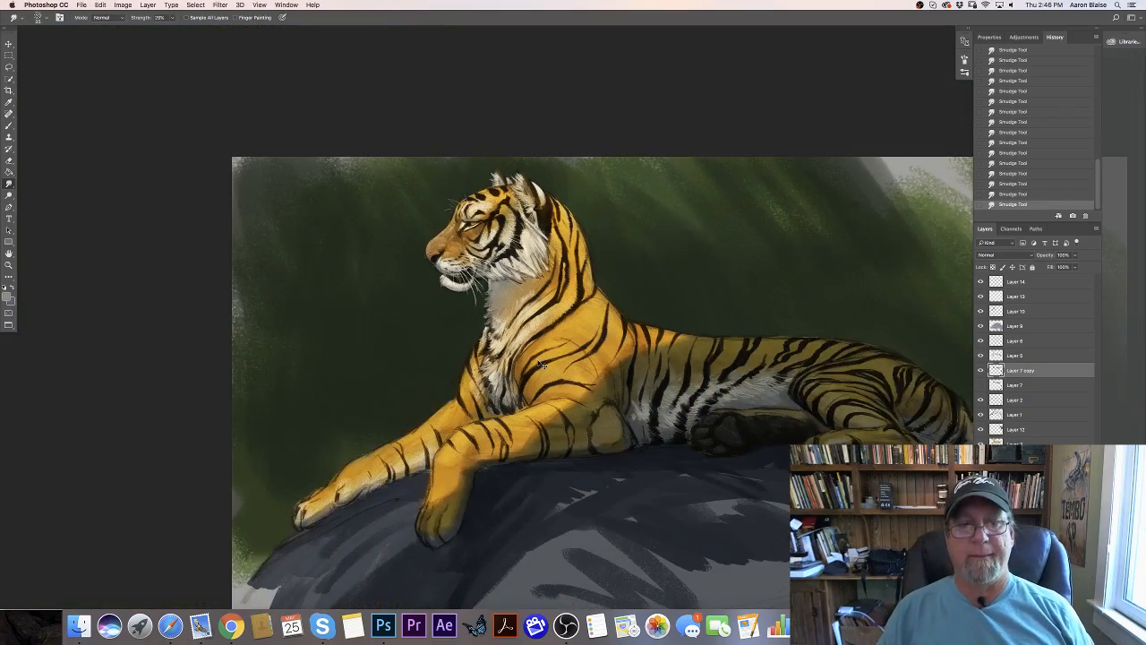
pyautogui.scroll(5, 539, 364)
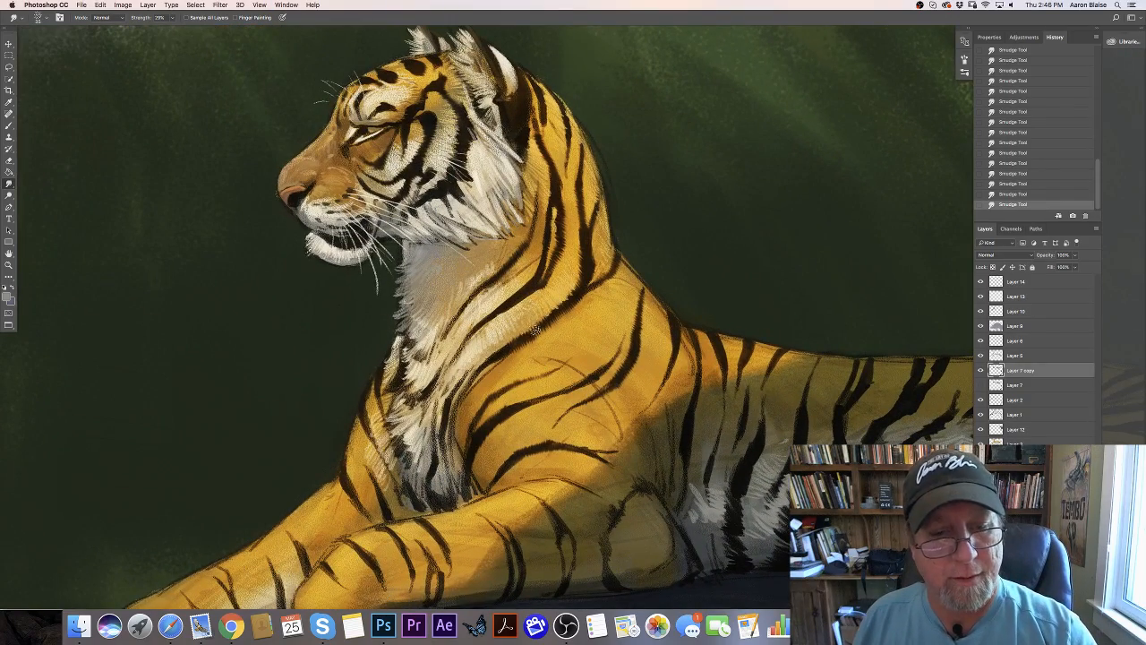
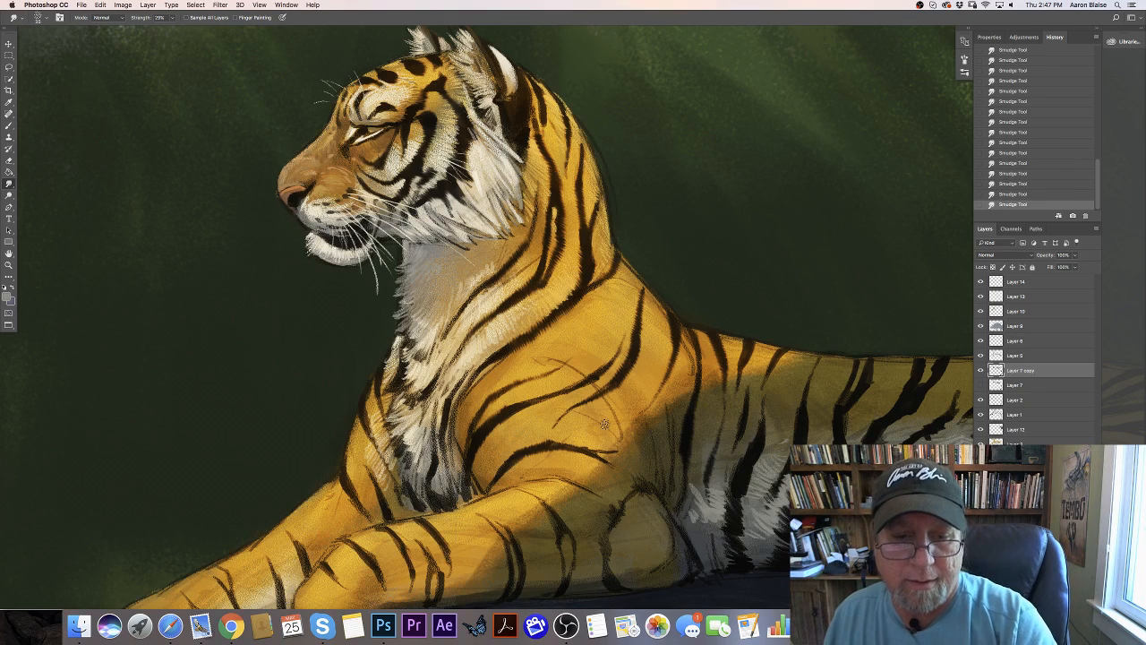
# - Raise the Smudge strength to 41% and soften the edges of the dark stripes on the tiger's flank
pyautogui.press('super+minus')
pyautogui.press('super+minus')
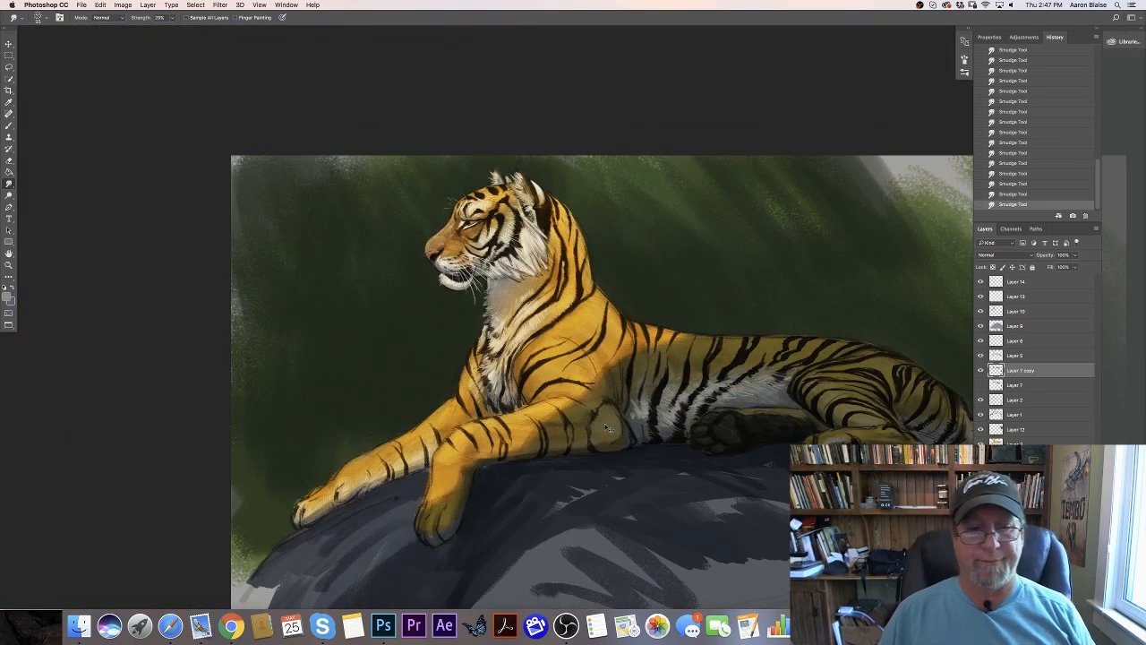
pyautogui.press('super+plus')
pyautogui.click(172, 18)
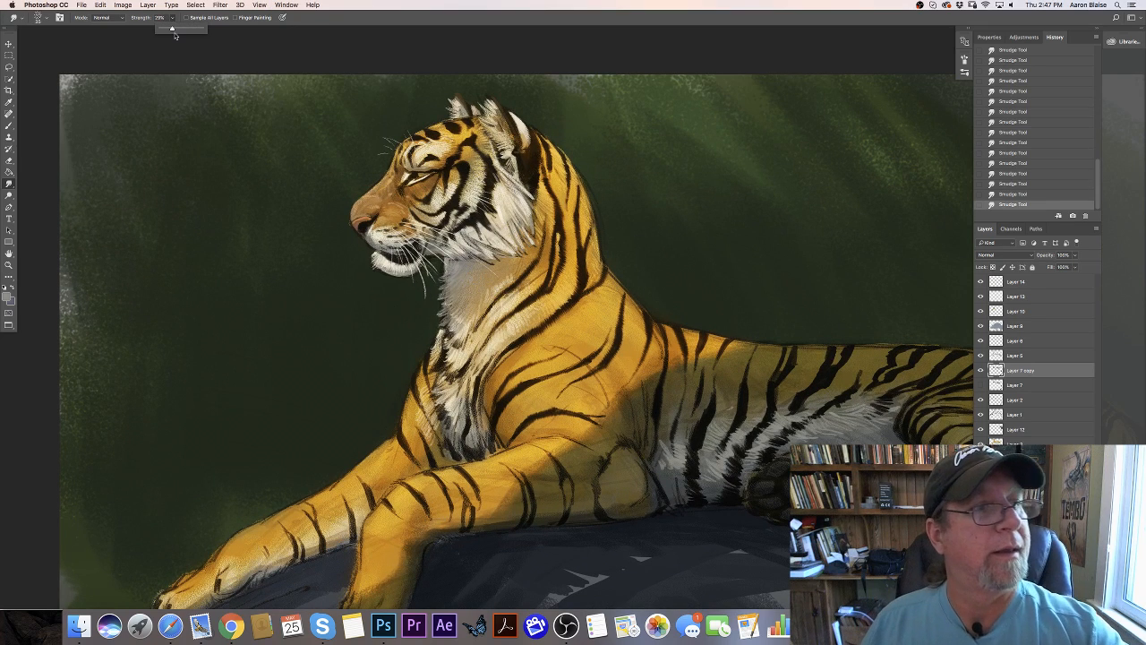
pyautogui.moveTo(171, 30); pyautogui.dragTo(177, 30)
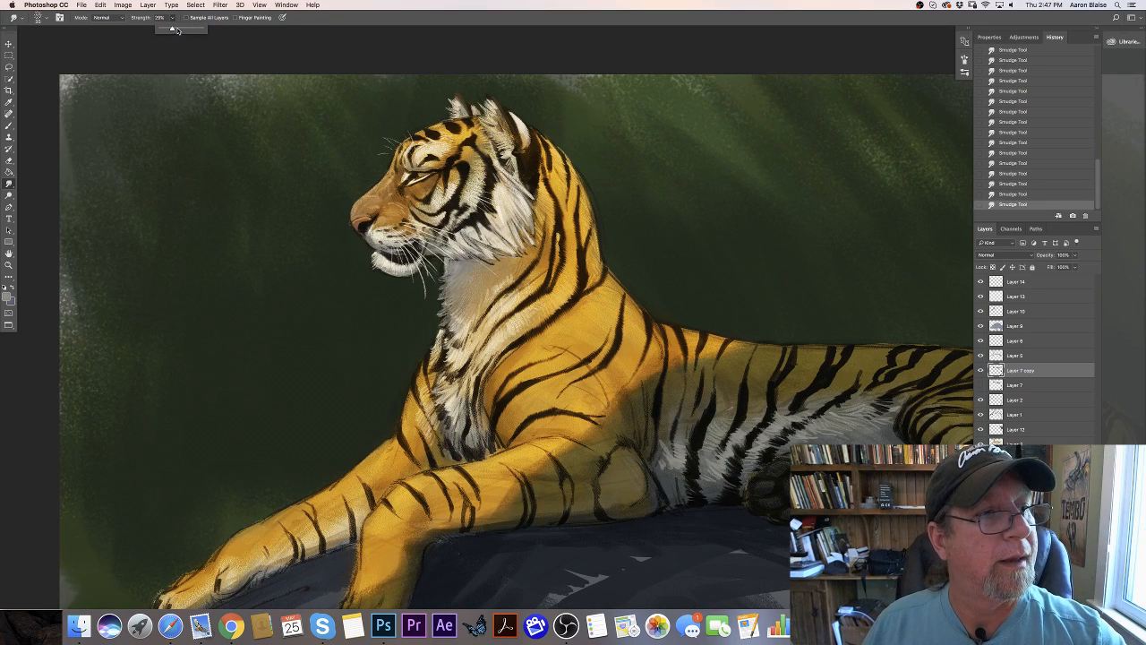
pyautogui.click(712, 404)
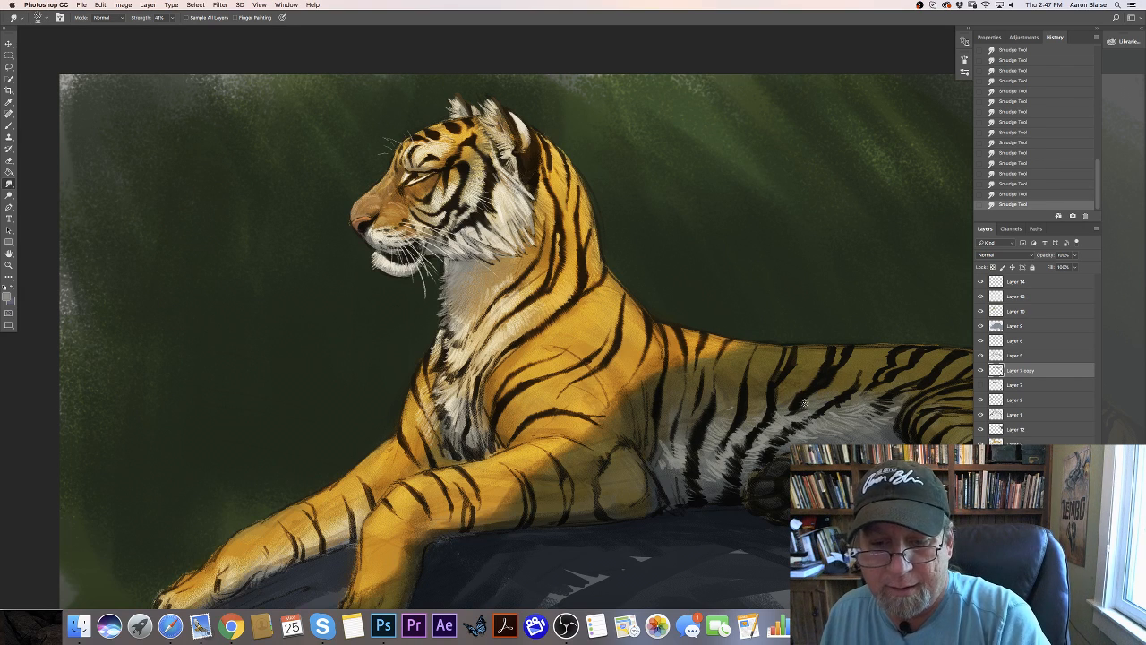
pyautogui.press('super+minus')
pyautogui.press('super+minus')
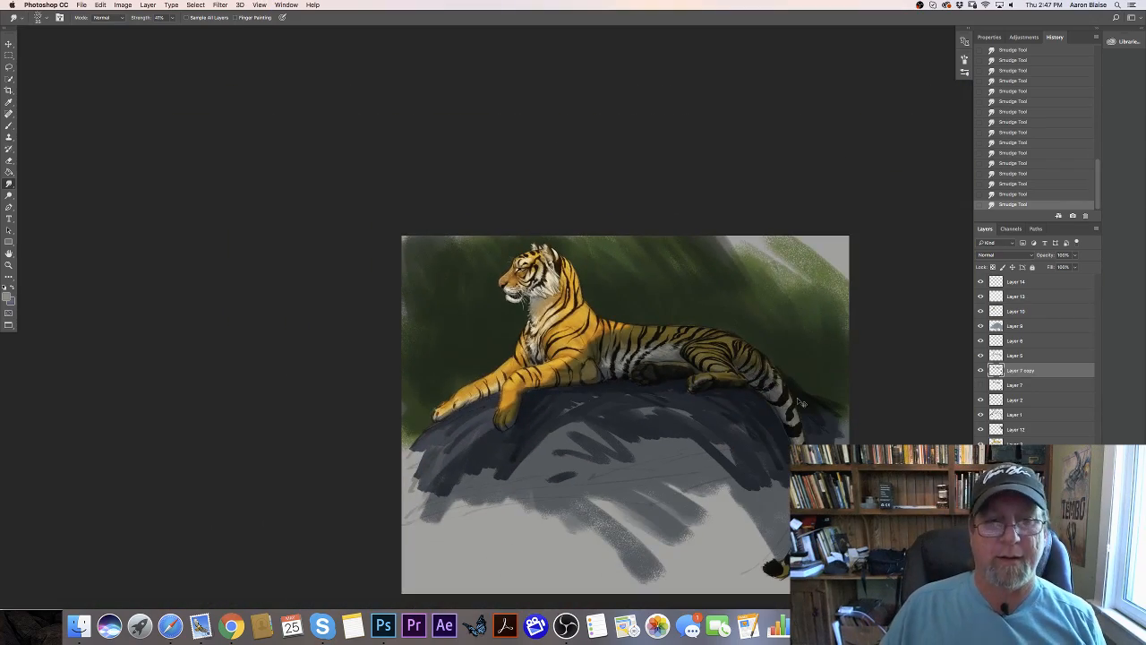
# - Sample the foreleg fur and adjust the foreground color to a golden tan (#d3a55c) for the Brush tool
pyautogui.press('super+plus')
pyautogui.press('super+plus')
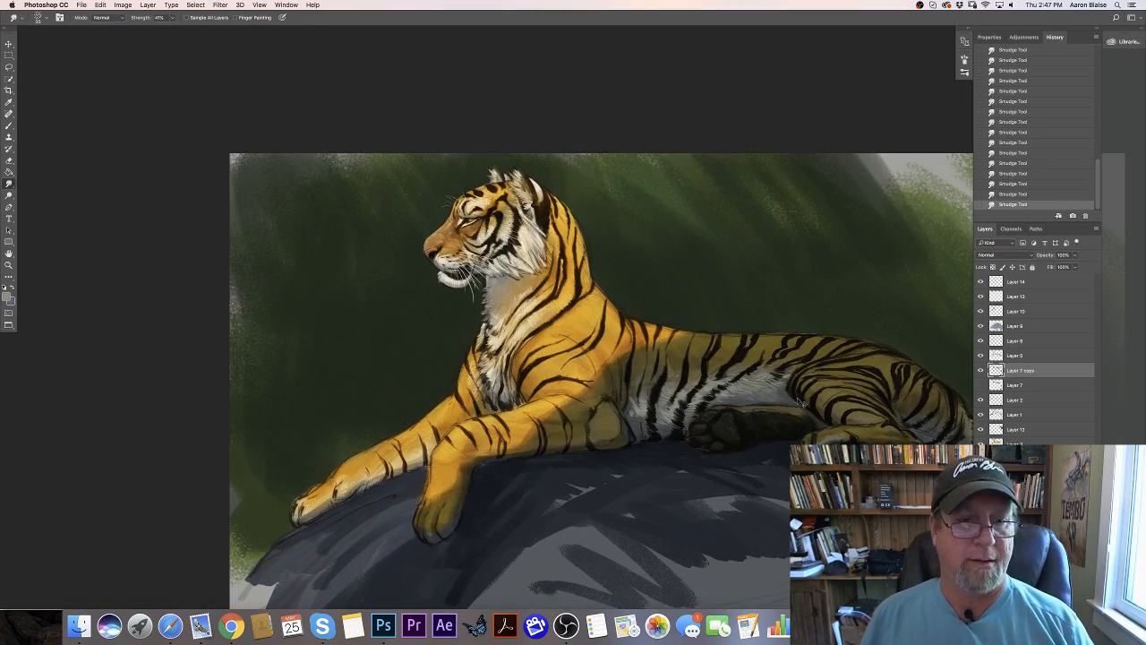
pyautogui.press('super+plus')
pyautogui.press('super+minus')
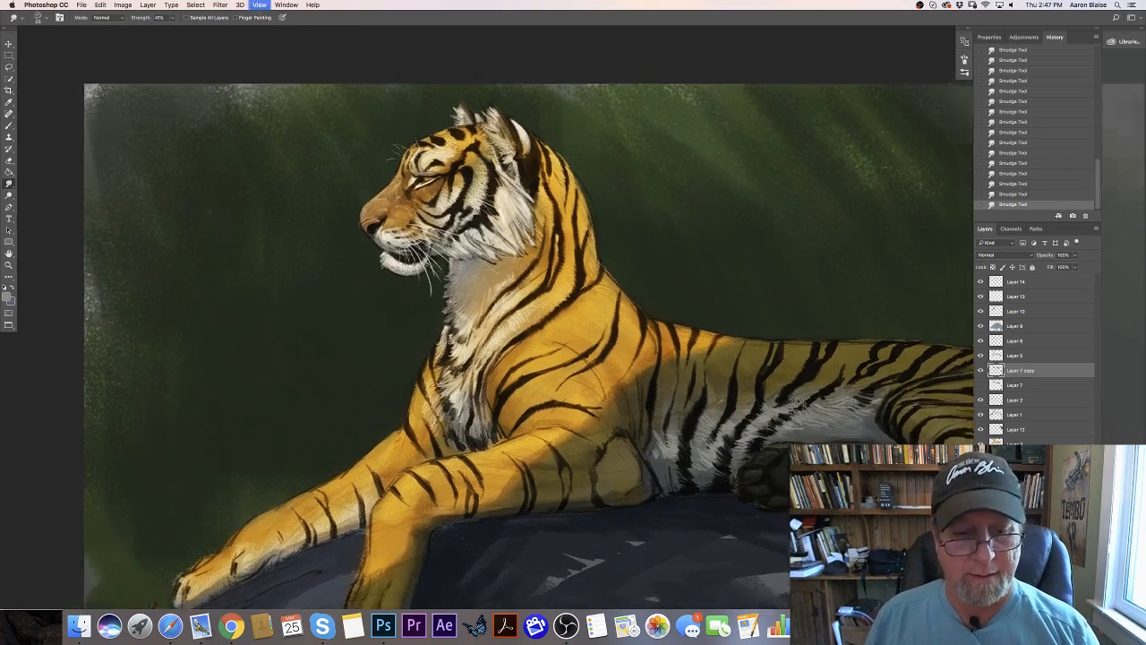
pyautogui.press('super+minus')
pyautogui.click(7, 299)
pyautogui.click(498, 415)
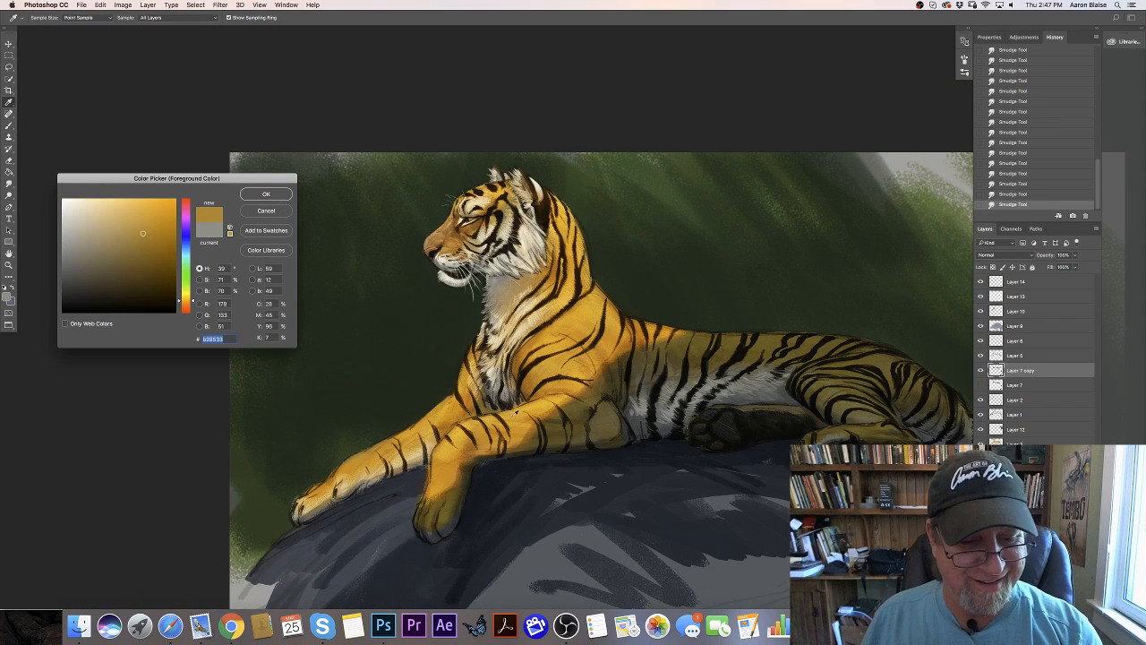
pyautogui.click(132, 218)
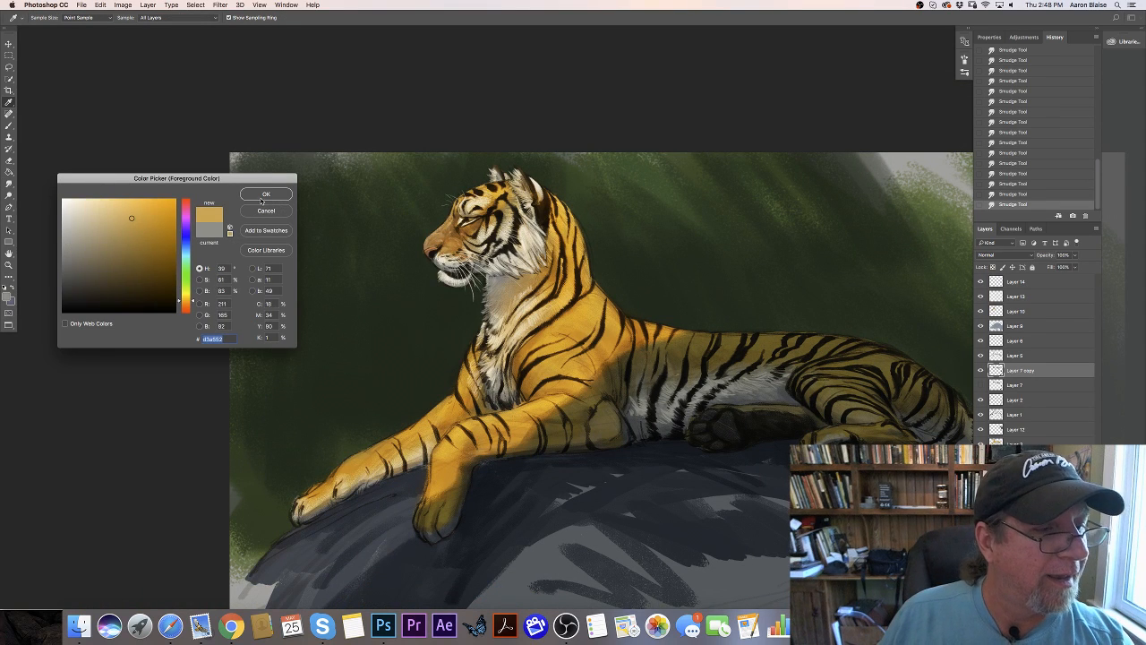
pyautogui.press('Return')
pyautogui.press('b')
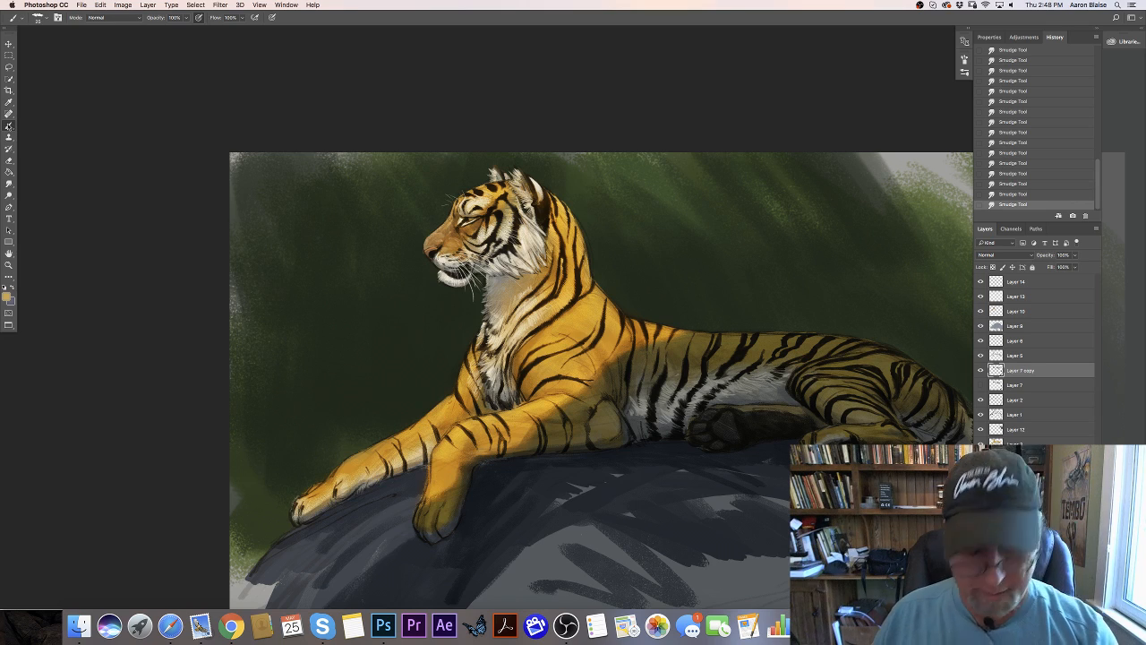
# - Paint short golden-tan hairs on the upper foreleg near the shoulder, making Layer 14 the active layer
pyautogui.press('super+plus')
pyautogui.moveTo(566, 410); pyautogui.dragTo(572, 416)
pyautogui.moveTo(570, 411); pyautogui.dragTo(585, 419)
pyautogui.moveTo(581, 413)
pyautogui.mouseDown()
pyautogui.moveTo(591, 417)
pyautogui.moveTo(569, 439)
pyautogui.mouseUp()
pyautogui.click(1013, 284)
pyautogui.moveTo(562, 435); pyautogui.dragTo(572, 440)
# - Set the foreground color to a lighter tan (R 234, G 189, B 108) and paint fine hairs along both forelegs toward the paw
pyautogui.click(6, 298)
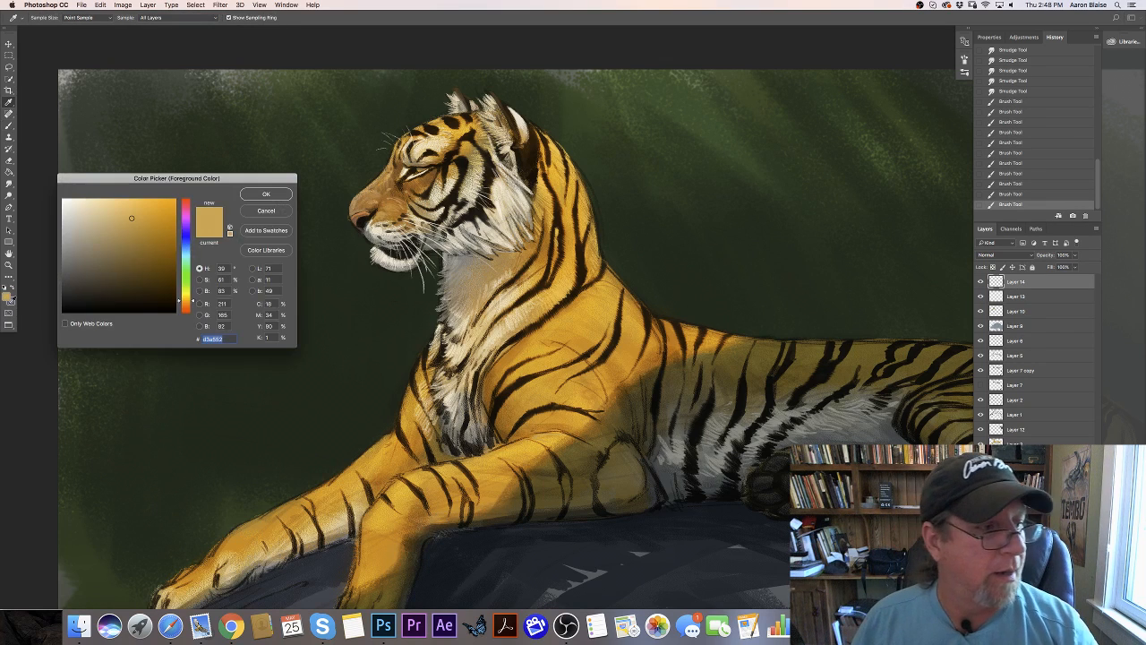
pyautogui.click(265, 195)
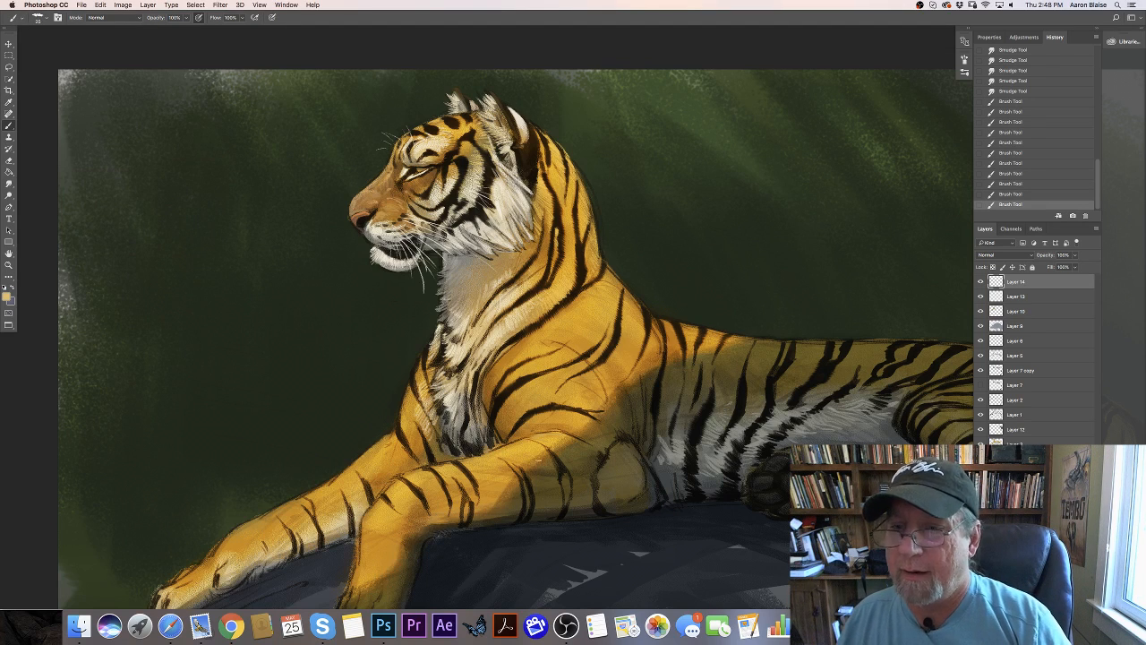
pyautogui.moveTo(527, 440); pyautogui.dragTo(535, 443)
pyautogui.moveTo(524, 439); pyautogui.dragTo(528, 445)
pyautogui.moveTo(519, 441); pyautogui.dragTo(561, 436)
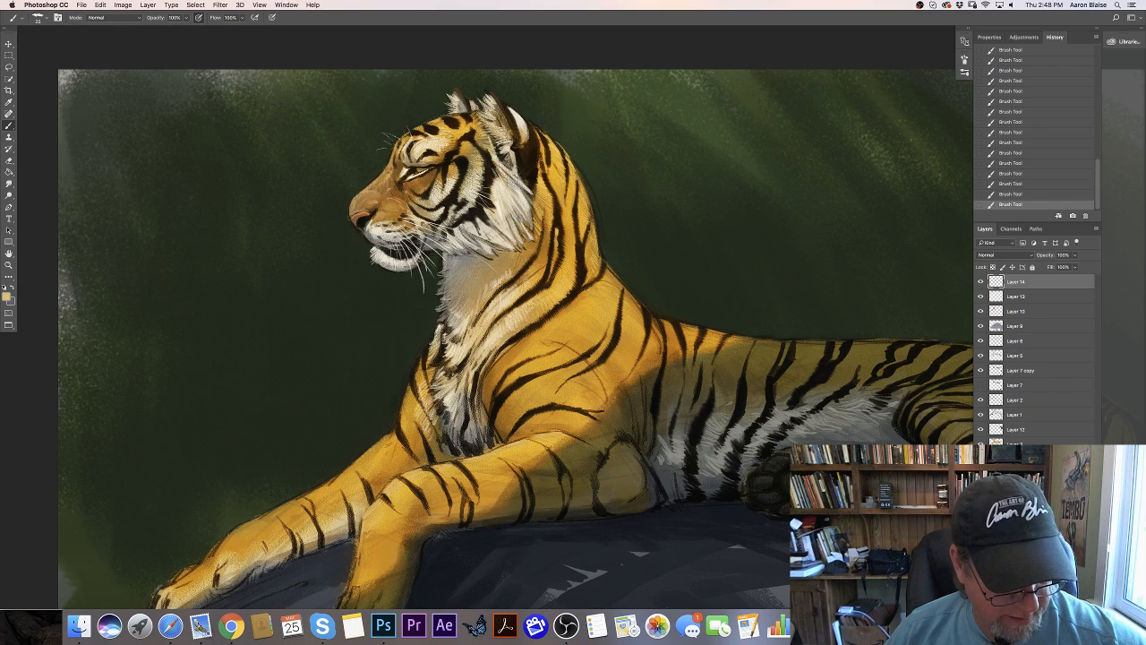
pyautogui.moveTo(407, 387)
pyautogui.mouseDown()
pyautogui.moveTo(401, 416)
pyautogui.moveTo(350, 465)
pyautogui.mouseUp()
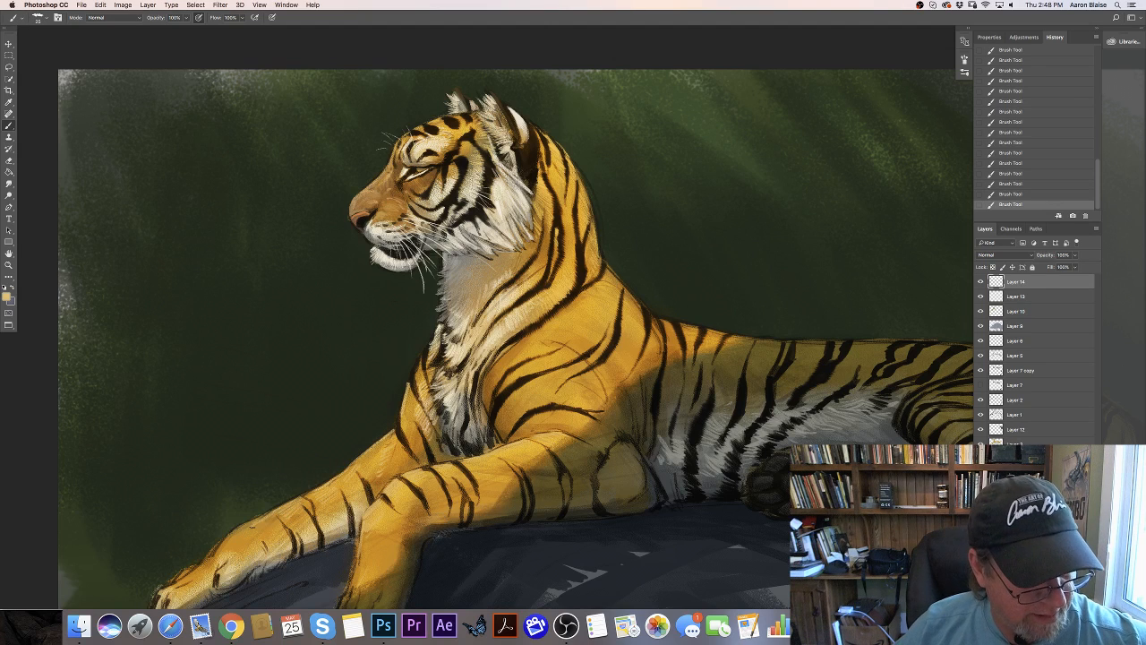
pyautogui.moveTo(265, 516); pyautogui.dragTo(215, 549)
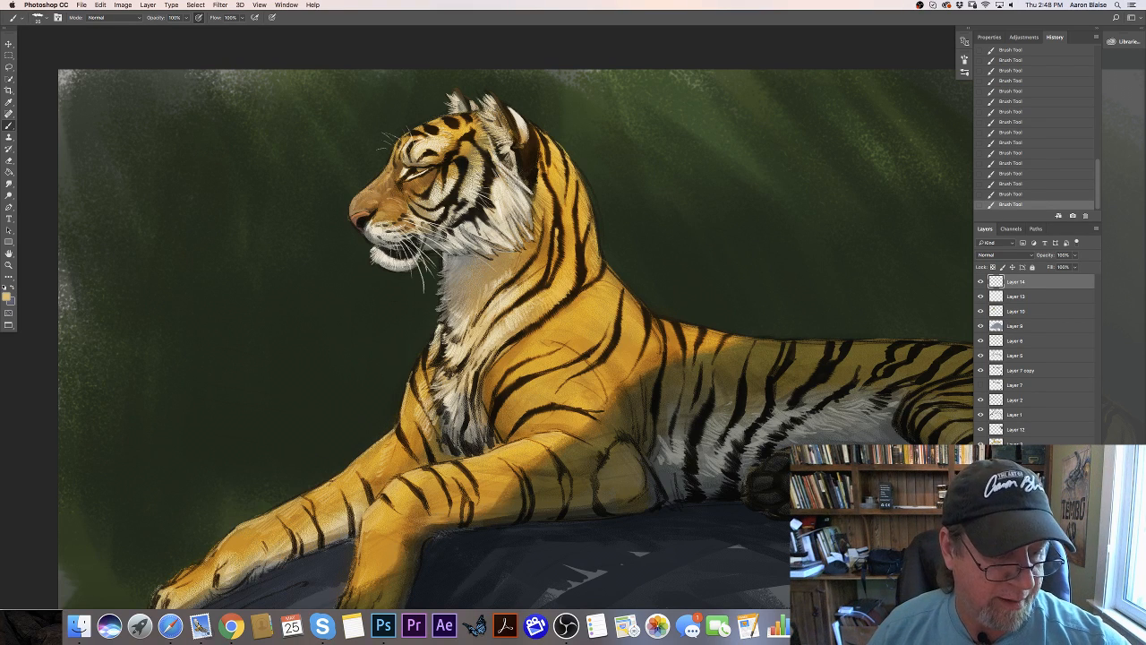
# - Sample the shaded fur on the tiger's back and adjust the foreground color to a muted olive (#7e7143)
pyautogui.hotkey('ctrl', '-')
pyautogui.hotkey('ctrl', '-')
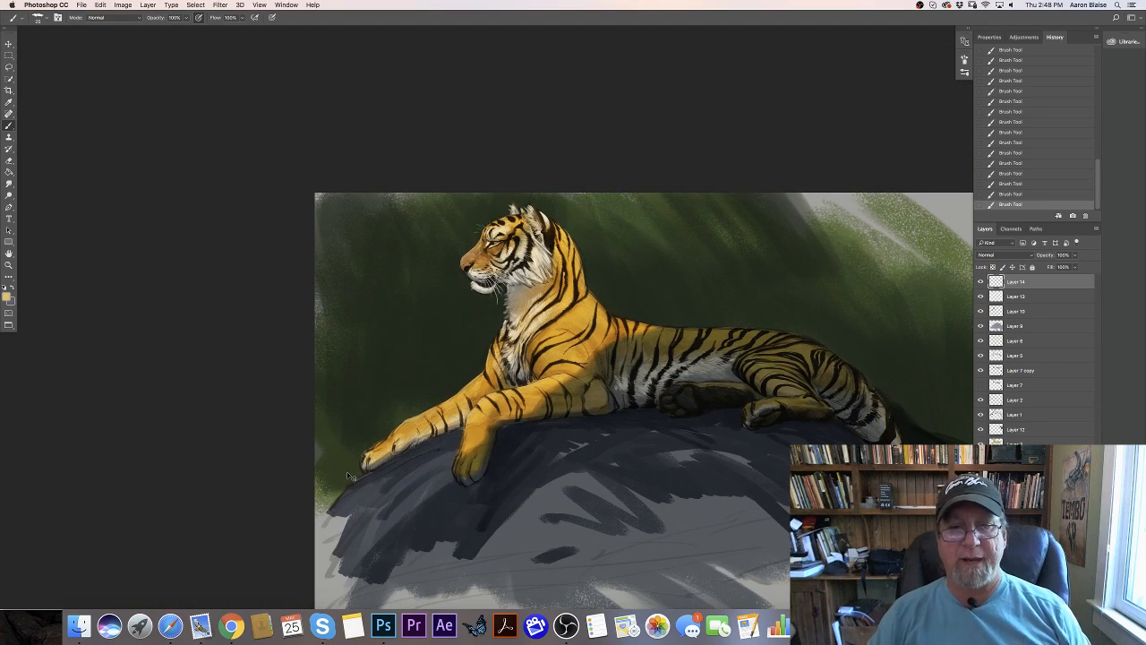
pyautogui.hotkey('ctrl', '+')
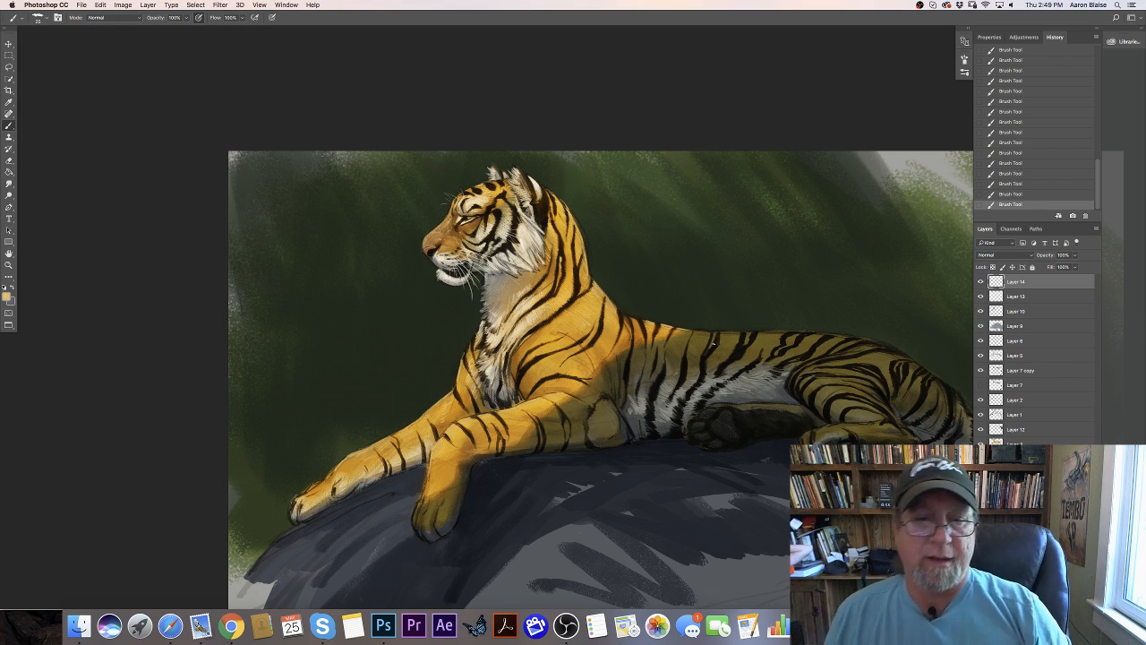
pyautogui.click(6, 296)
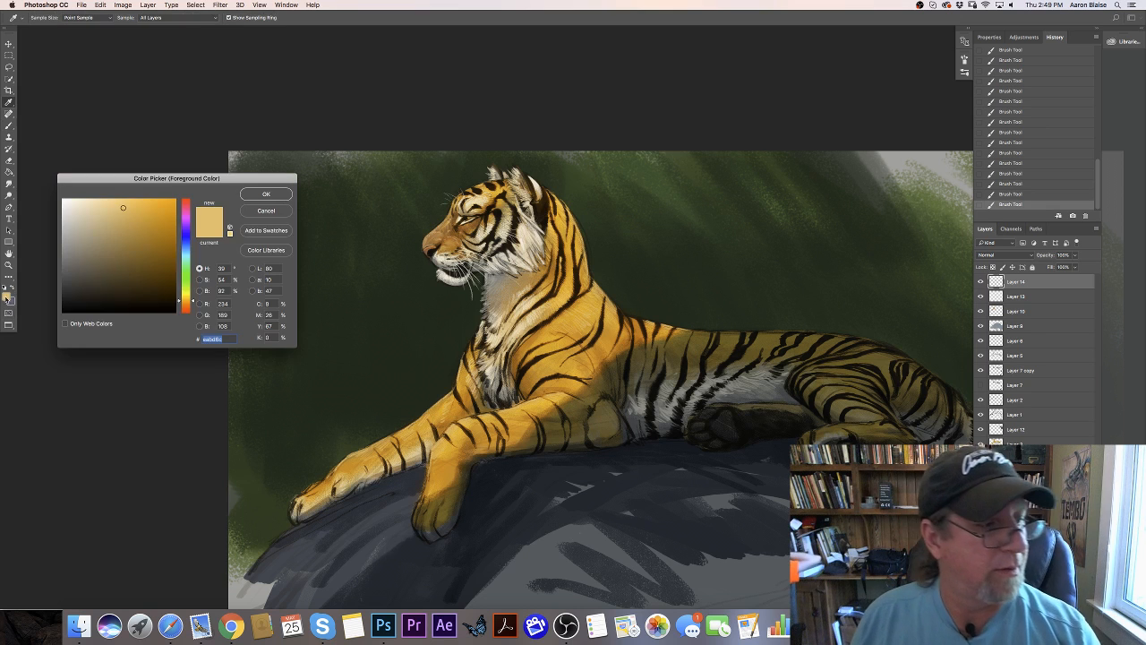
pyautogui.click(766, 337)
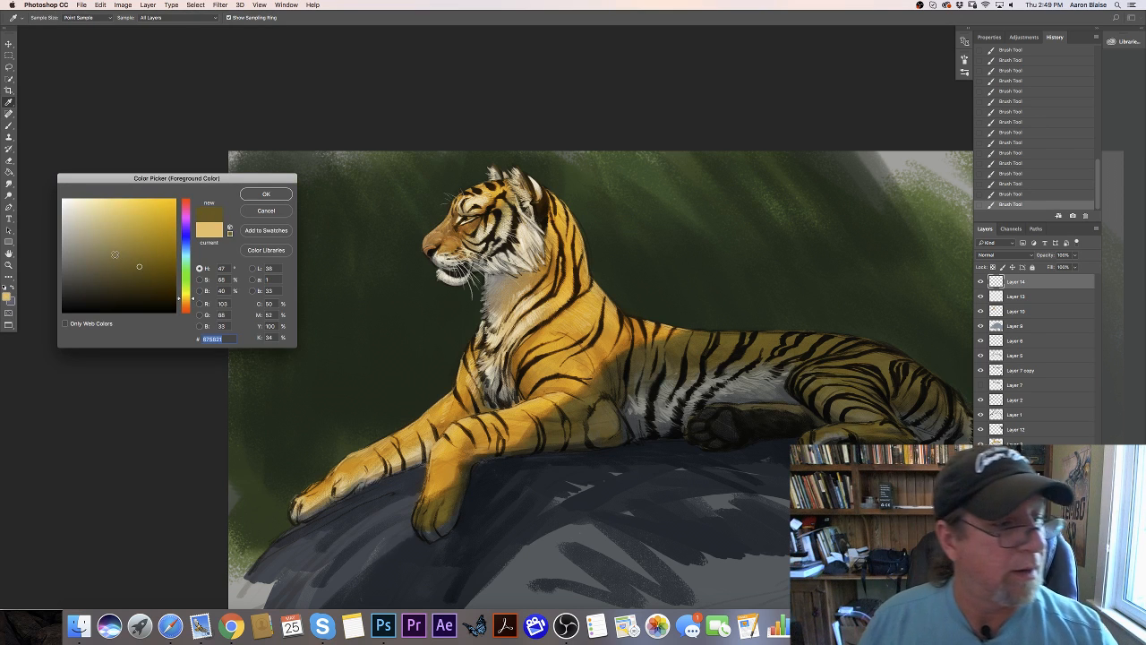
pyautogui.click(260, 194)
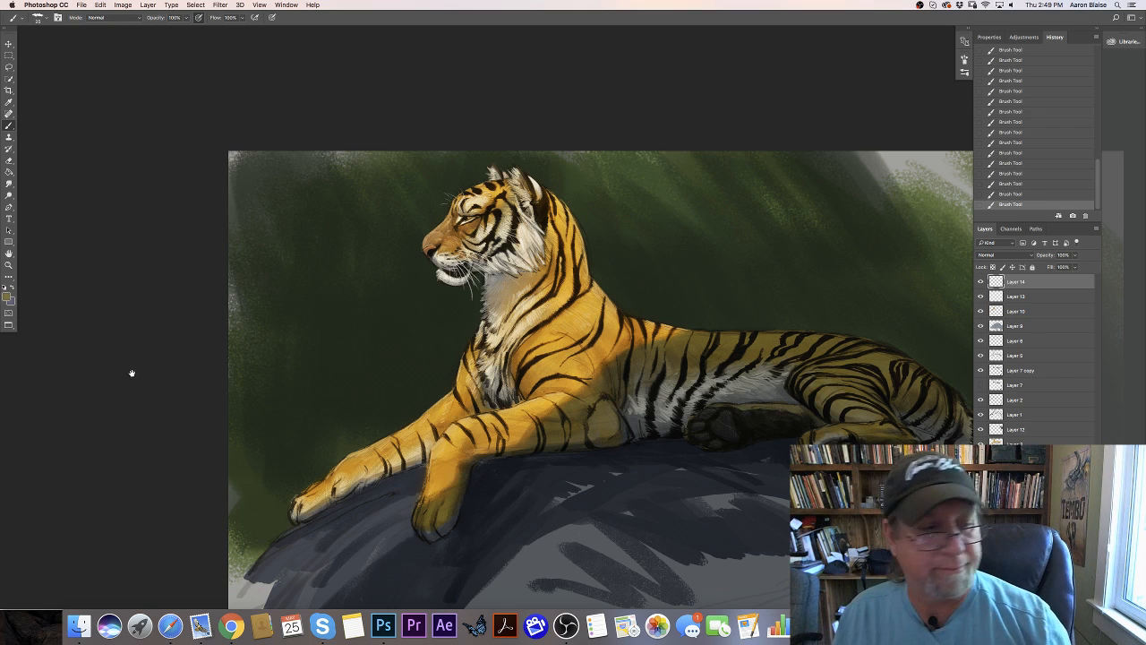
pyautogui.moveTo(138, 382); pyautogui.dragTo(16, 342)
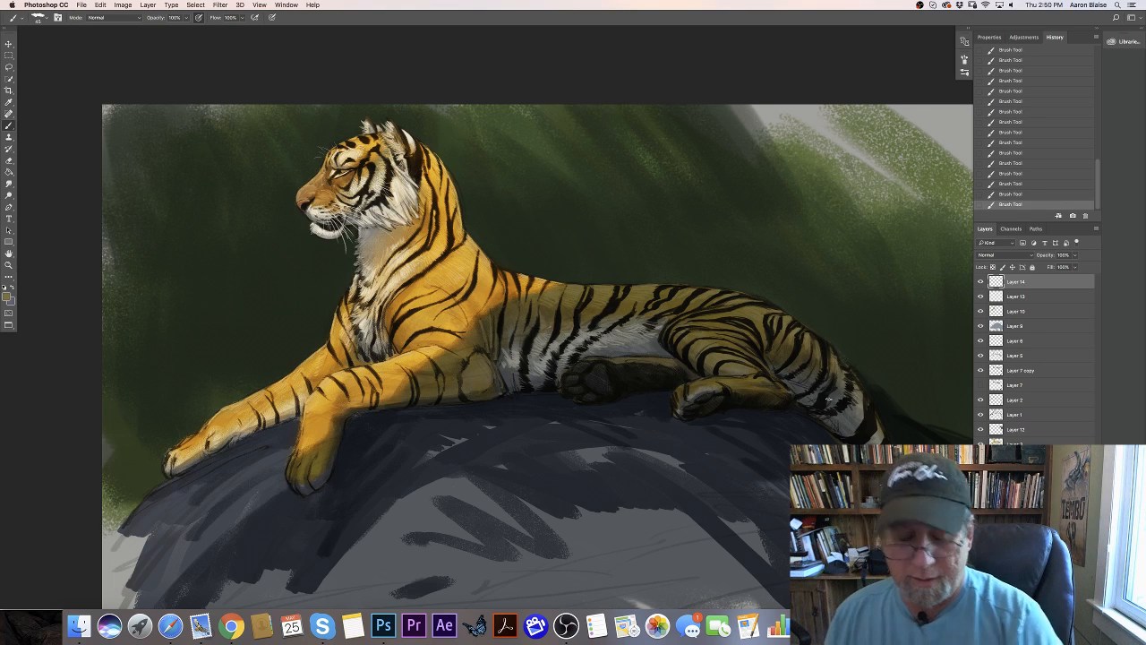
# - Add a new empty layer above Layer 14
pyautogui.press('super+minus')
pyautogui.press('super+minus')
pyautogui.press('super+minus')
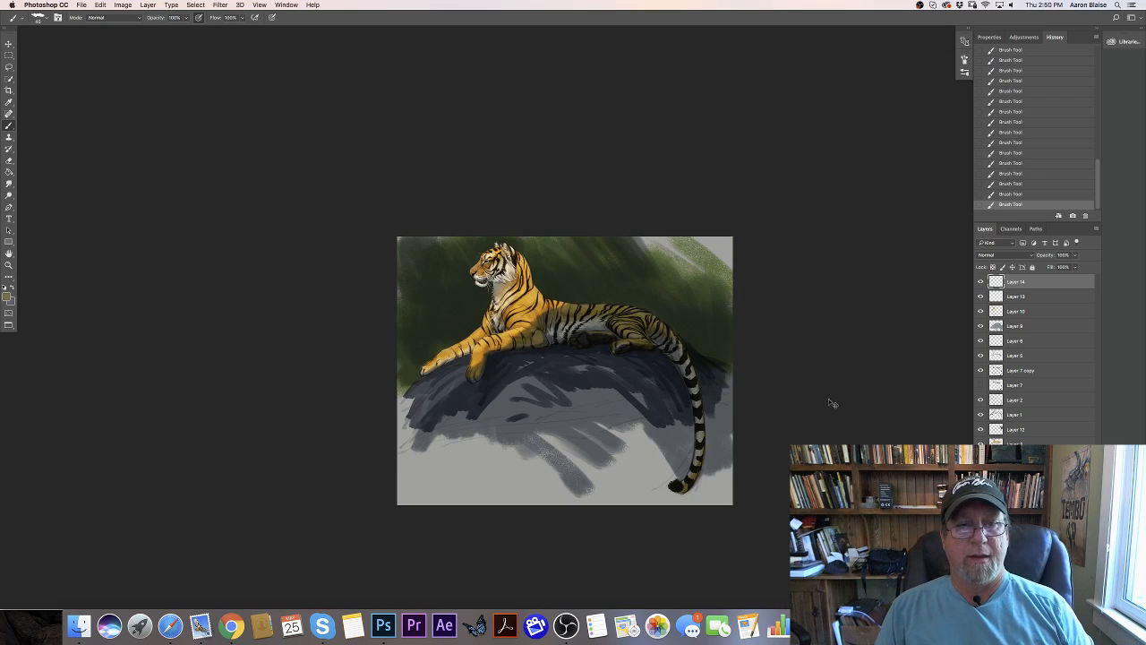
pyautogui.press('super+plus')
pyautogui.press('super+plus')
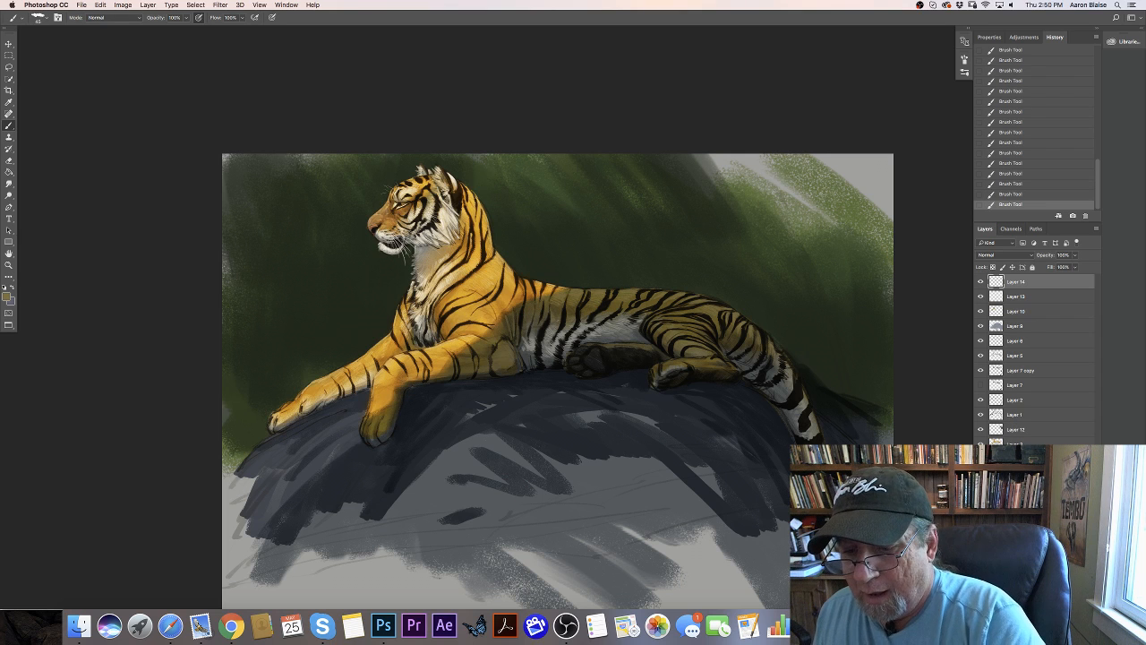
pyautogui.press('super+shift+alt+n')
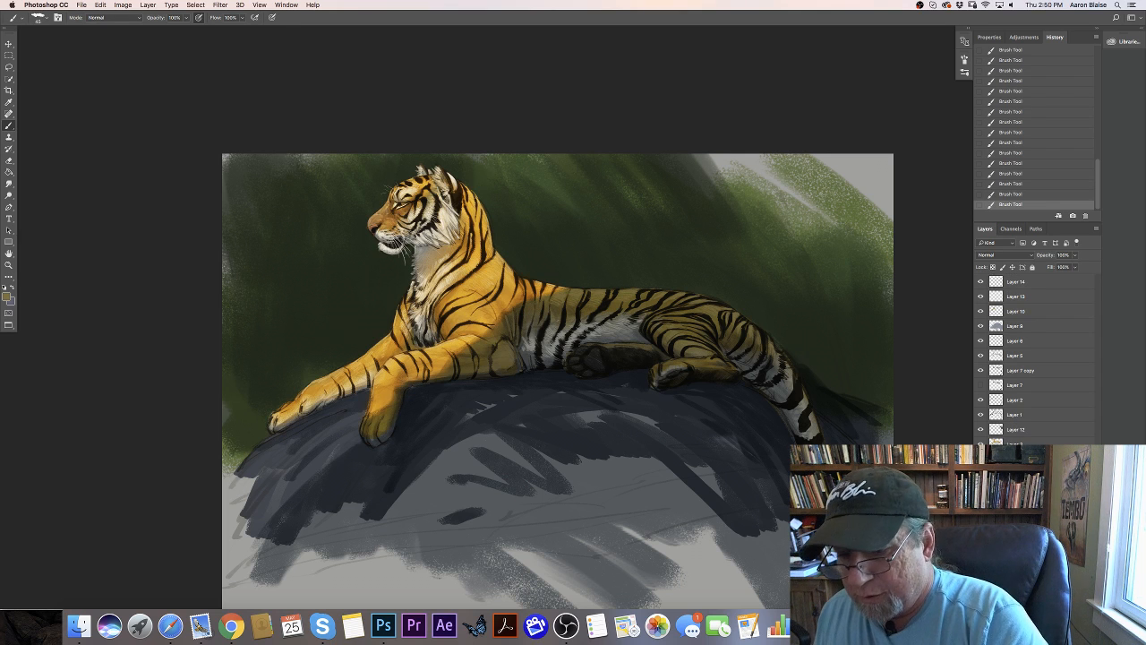
# - Set the foreground color to a grass green (R 92, G 141, B 40)
pyautogui.click(6, 295)
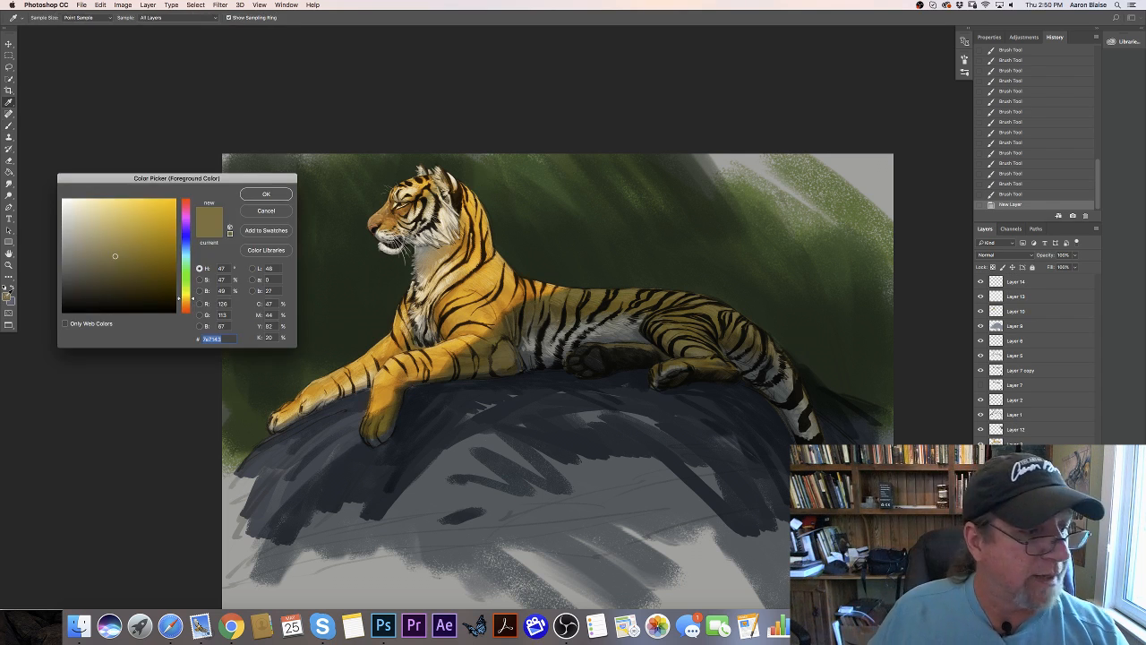
pyautogui.click(185, 286)
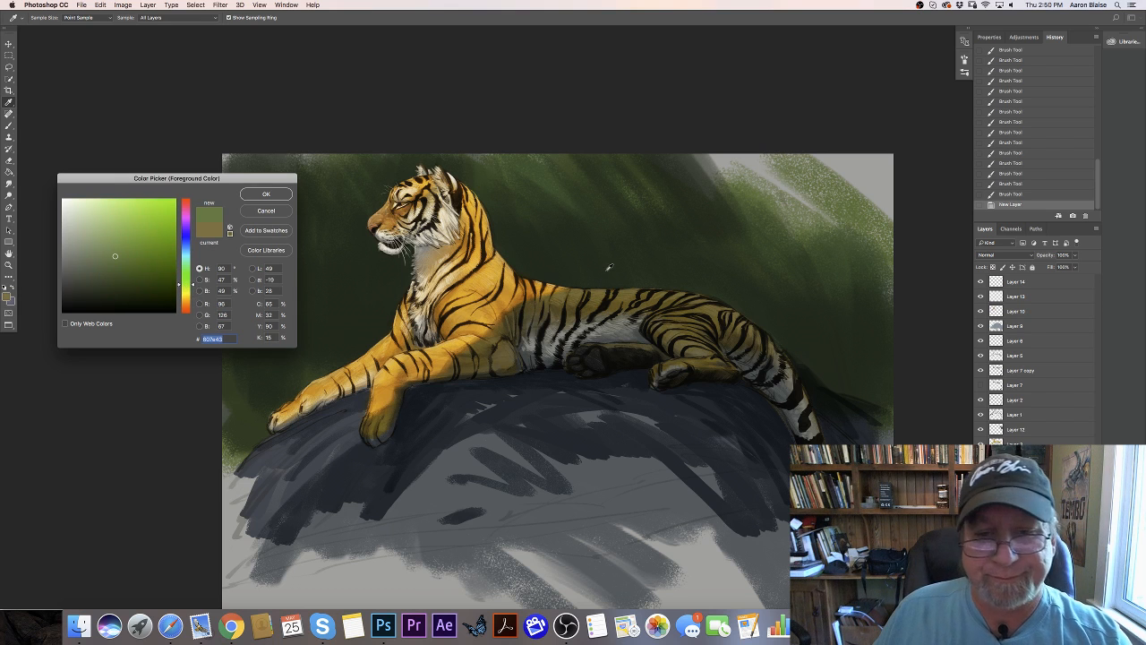
pyautogui.click(601, 273)
pyautogui.click(185, 285)
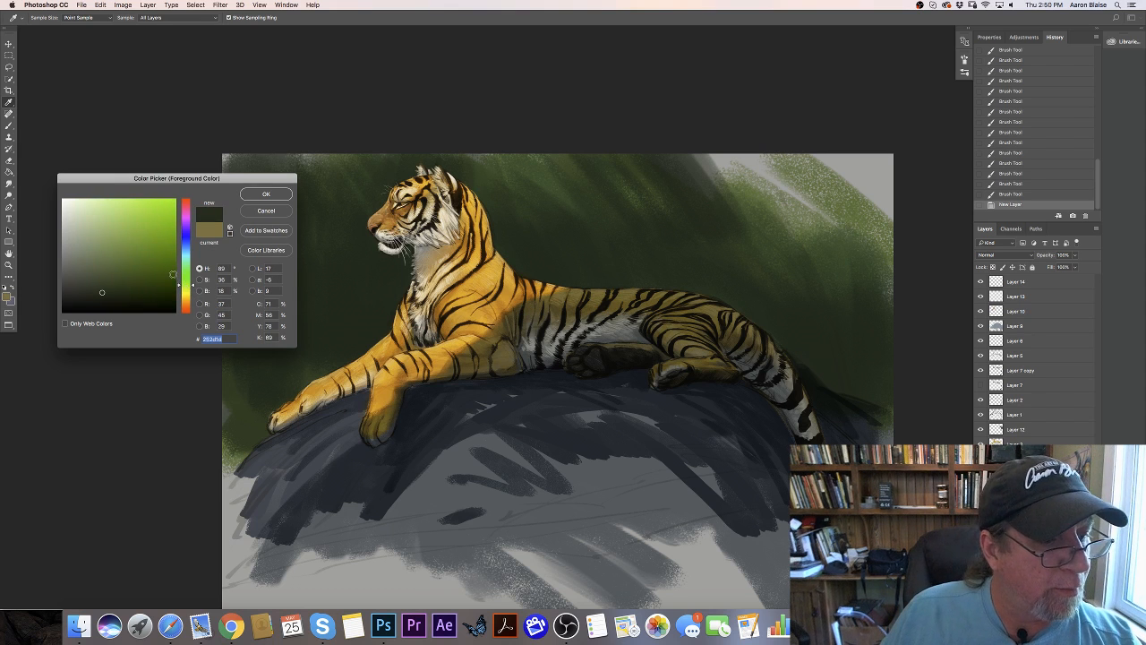
pyautogui.click(144, 246)
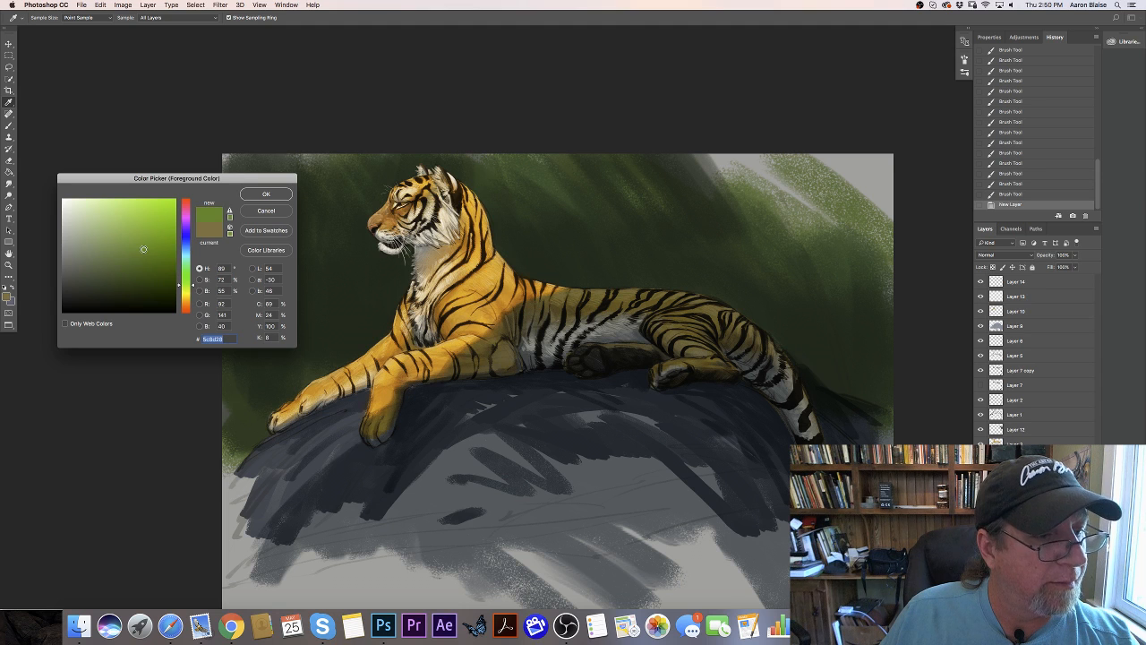
pyautogui.click(264, 195)
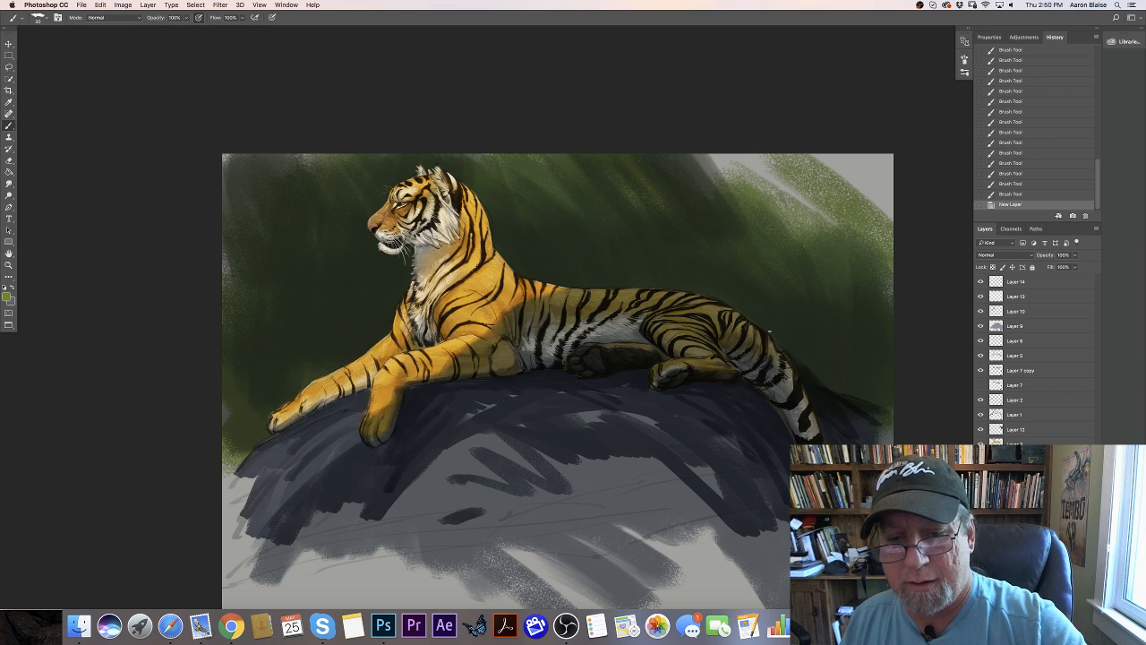
# - Paint thin, curved green grass blades rising behind the tiger's rump and along its back toward the neck
pyautogui.moveTo(770, 331); pyautogui.dragTo(745, 294)
pyautogui.moveTo(767, 324); pyautogui.dragTo(721, 267)
pyautogui.moveTo(754, 305); pyautogui.dragTo(707, 255)
pyautogui.moveTo(743, 296); pyautogui.dragTo(699, 257)
pyautogui.moveTo(727, 286)
pyautogui.mouseDown()
pyautogui.moveTo(671, 237)
pyautogui.moveTo(698, 256)
pyautogui.mouseUp()
pyautogui.moveTo(734, 294); pyautogui.dragTo(703, 243)
pyautogui.moveTo(745, 300); pyautogui.dragTo(723, 258)
pyautogui.moveTo(752, 306); pyautogui.dragTo(729, 269)
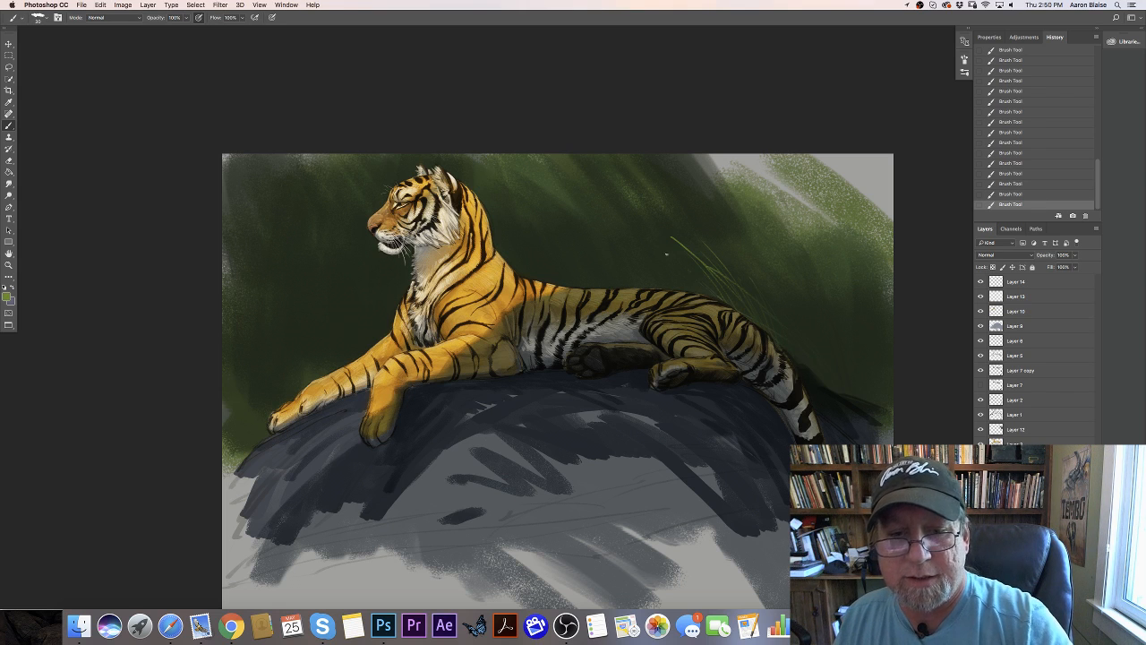
pyautogui.moveTo(709, 288); pyautogui.dragTo(670, 256)
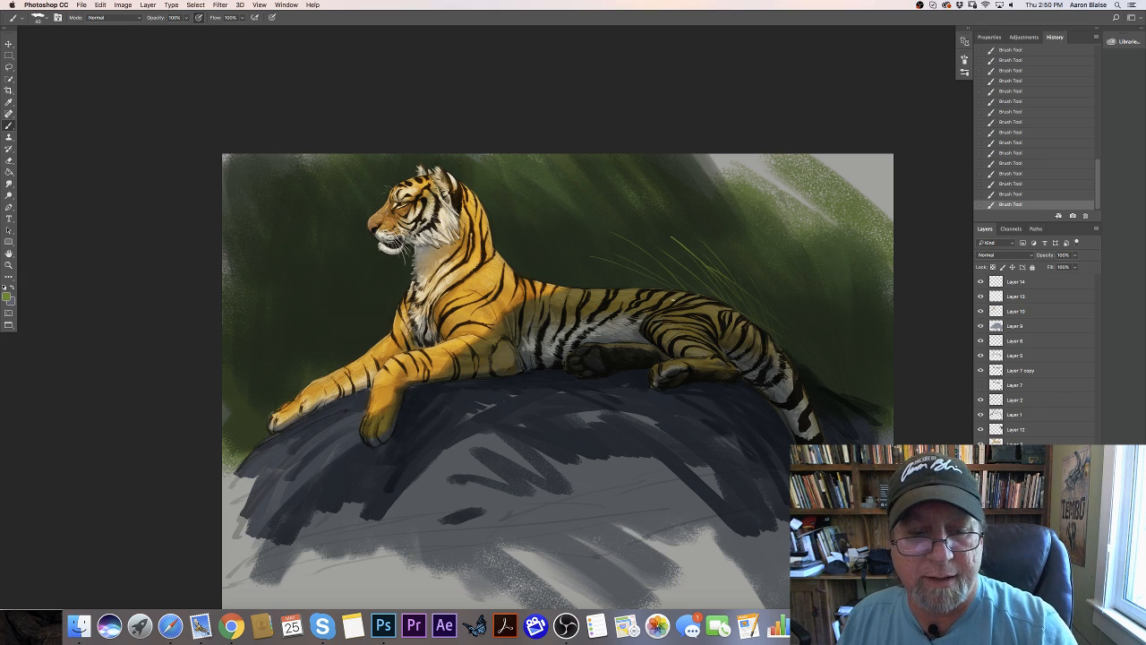
pyautogui.moveTo(662, 290); pyautogui.dragTo(594, 246)
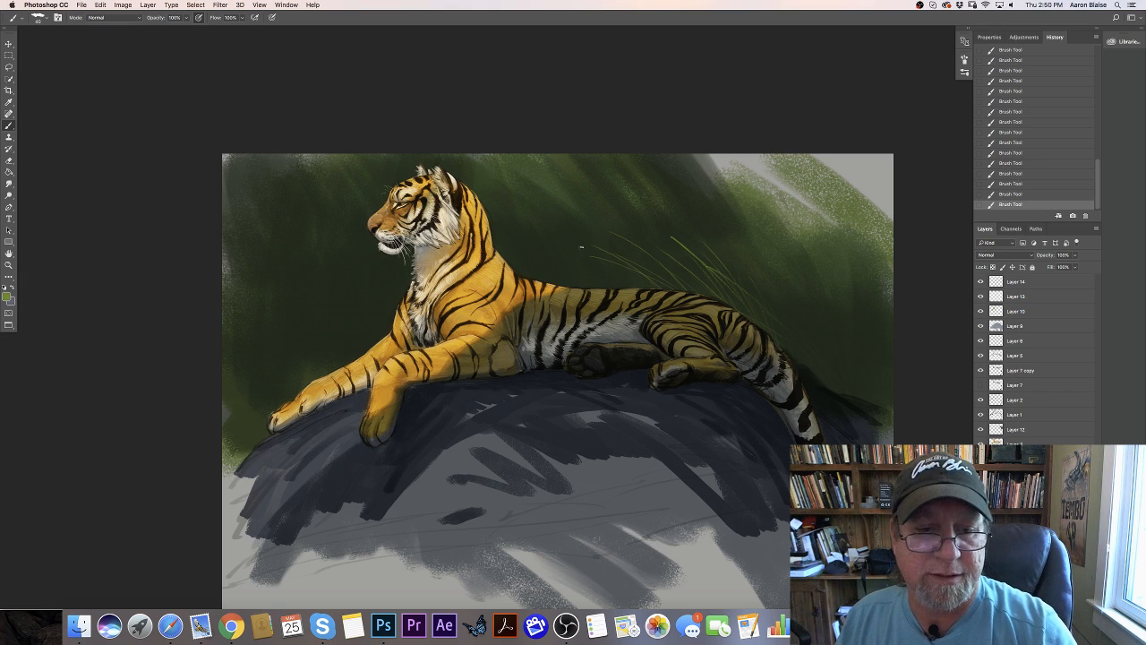
pyautogui.moveTo(530, 223); pyautogui.dragTo(621, 279)
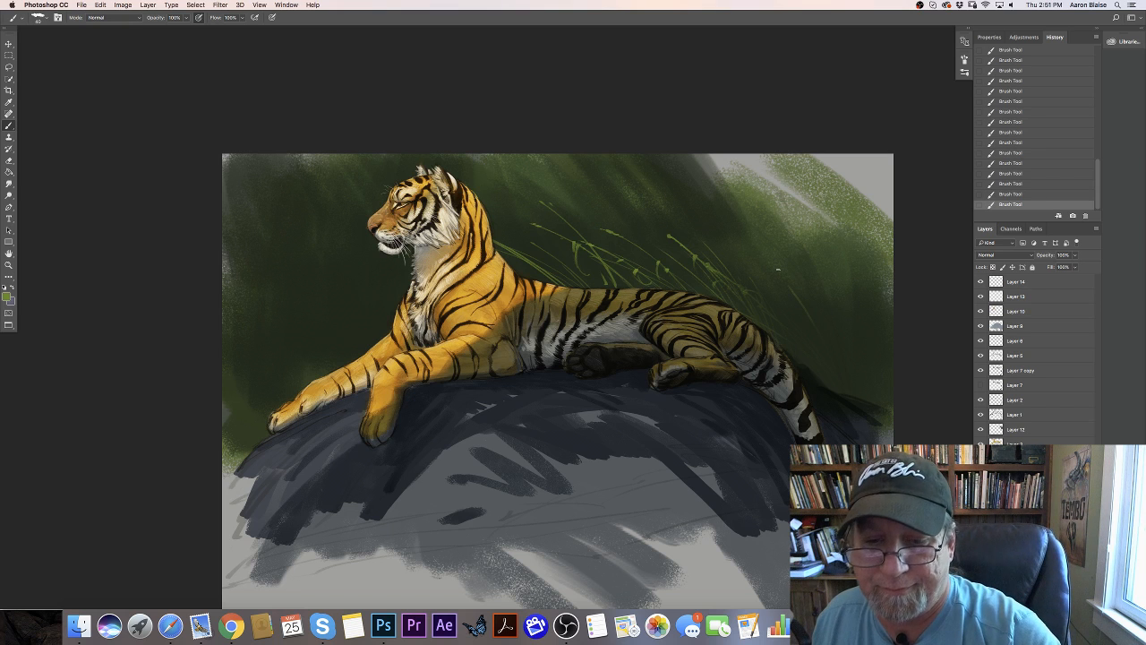
# - Add a new layer above Layer 12 and paint tall green grass blades behind the tiger's rump and tail base
pyautogui.click(1017, 431)
pyautogui.click(1073, 602)
pyautogui.moveTo(839, 391); pyautogui.dragTo(796, 325)
pyautogui.moveTo(834, 387)
pyautogui.mouseDown()
pyautogui.moveTo(783, 311)
pyautogui.moveTo(795, 311)
pyautogui.mouseUp()
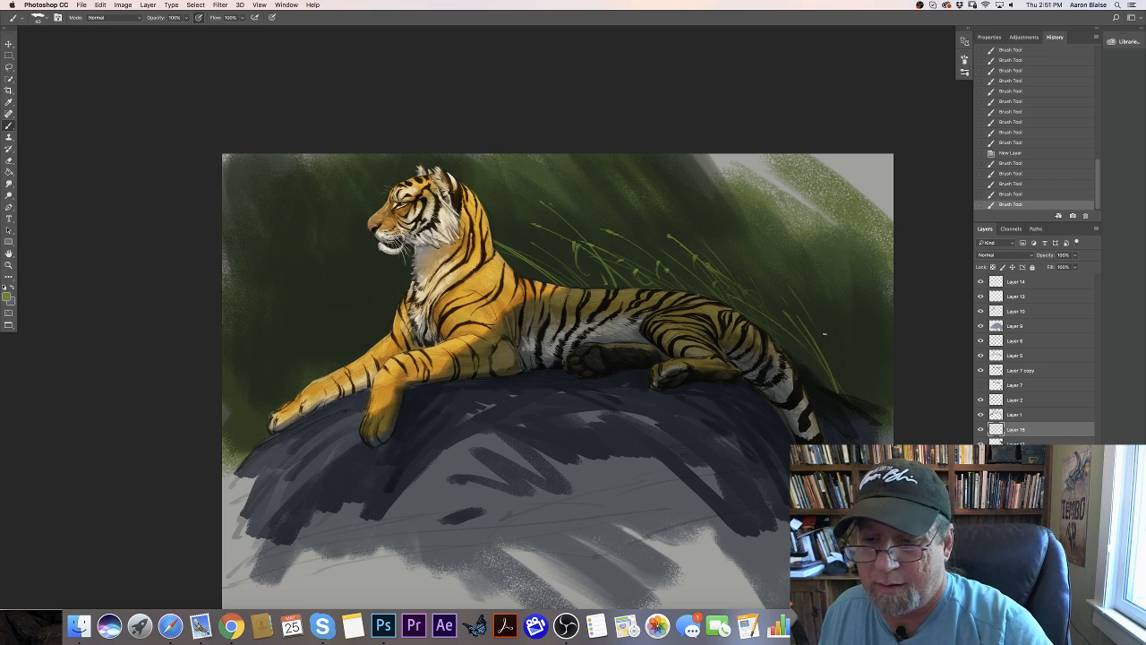
pyautogui.moveTo(832, 385); pyautogui.dragTo(735, 250)
pyautogui.click(732, 248)
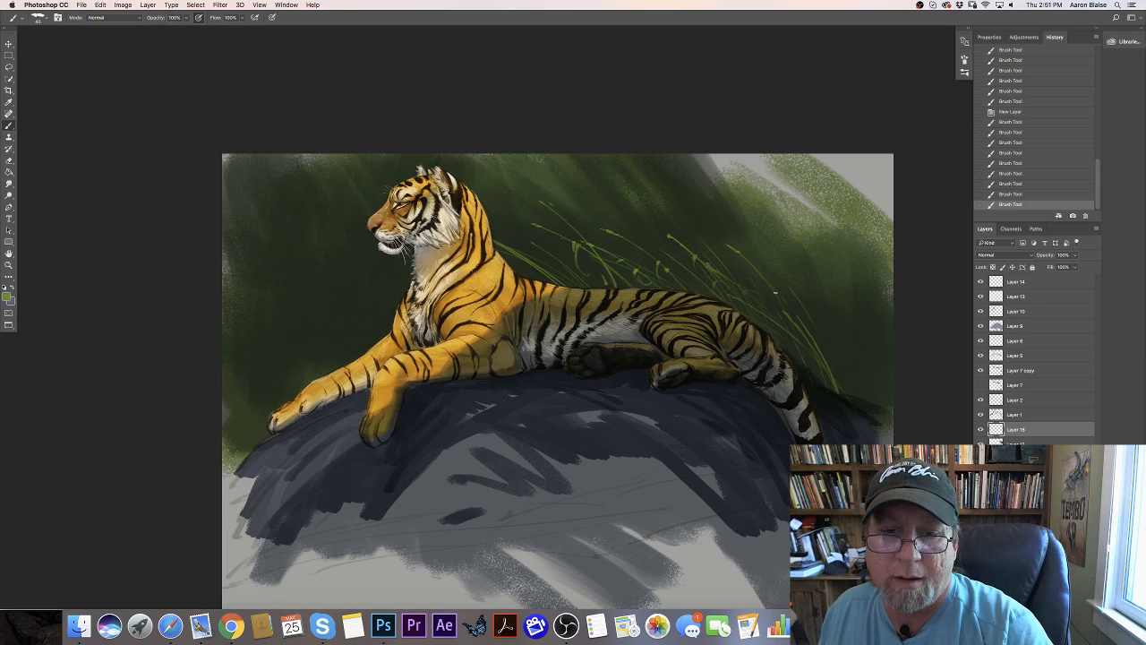
# - Paint more thin green grass blades with small seed heads behind the tiger's rump and above its back
pyautogui.moveTo(773, 290); pyautogui.dragTo(776, 300)
pyautogui.moveTo(774, 292); pyautogui.dragTo(786, 313)
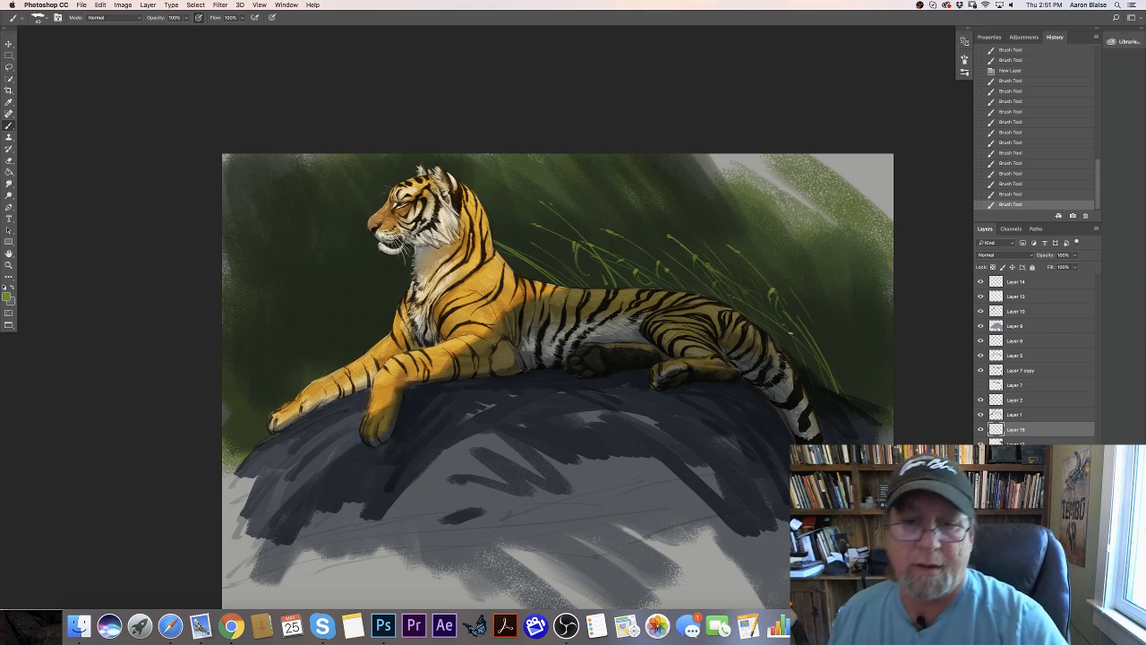
pyautogui.press('super+plus')
pyautogui.press('super+plus')
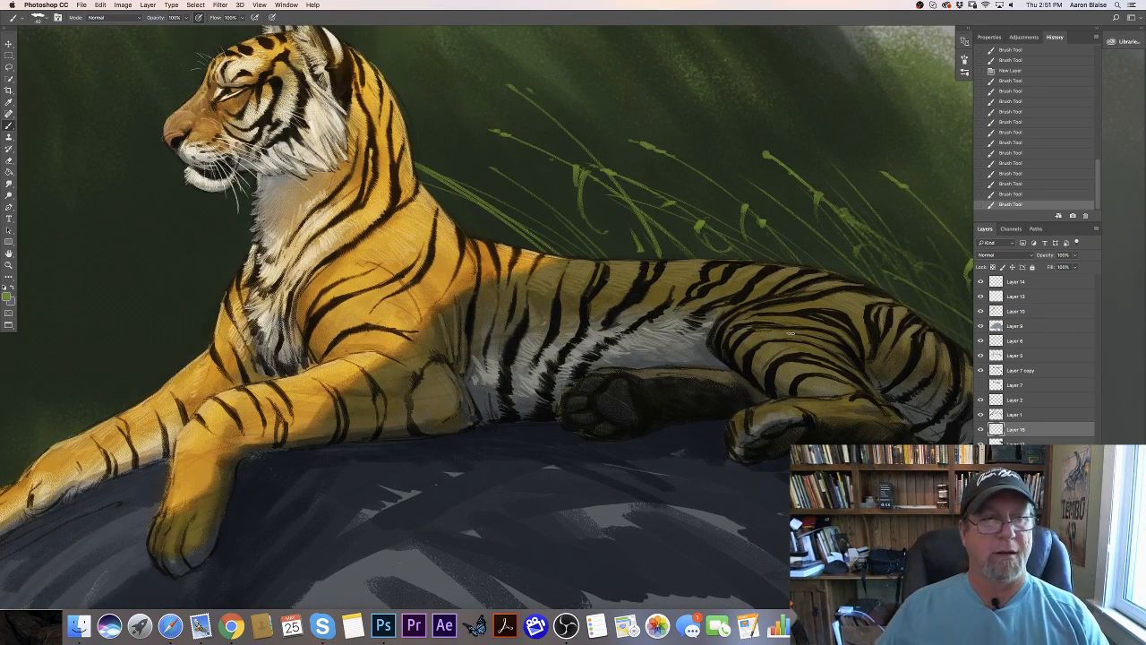
pyautogui.moveTo(60, 356); pyautogui.dragTo(307, 402)
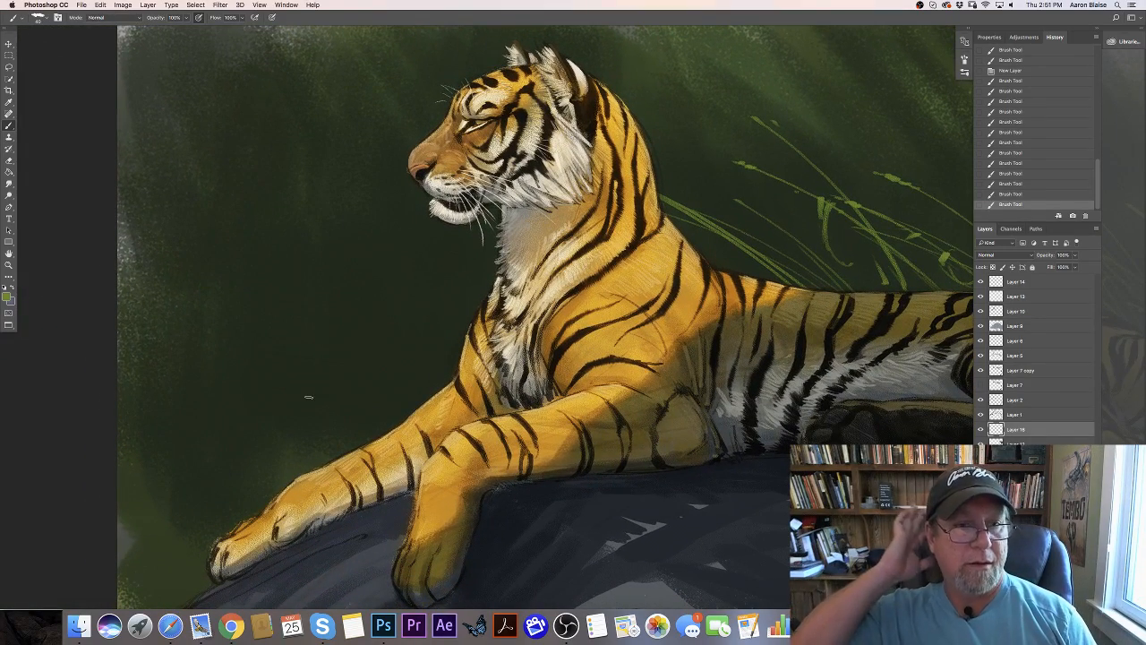
pyautogui.hscroll(10, 215, 429)
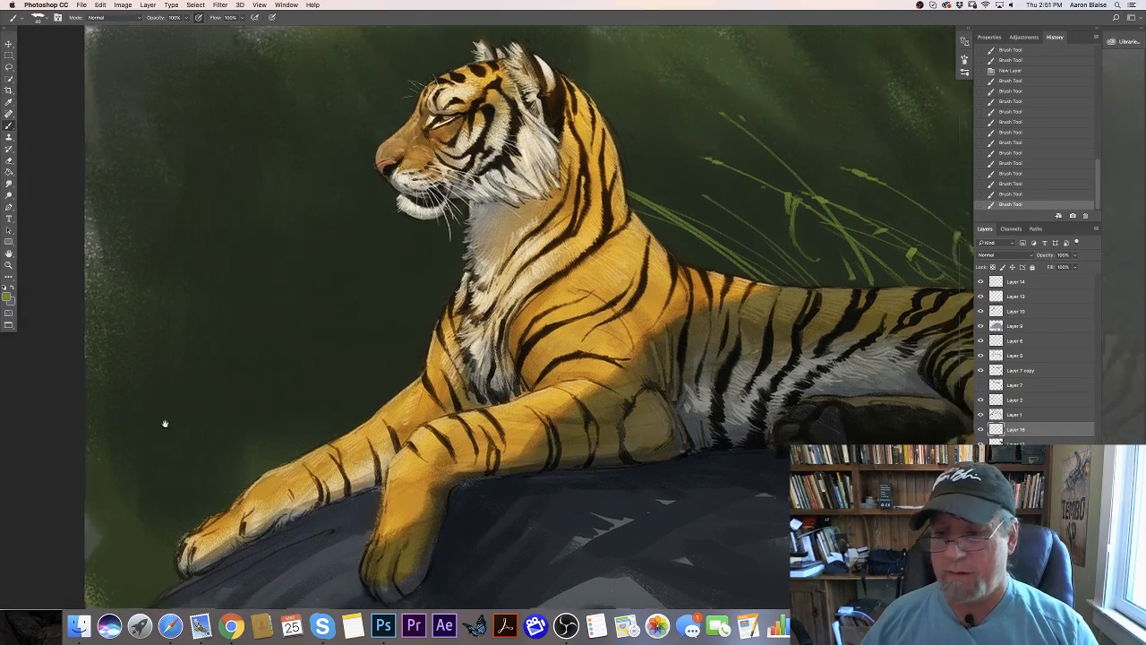
pyautogui.hscroll(4, 295, 472)
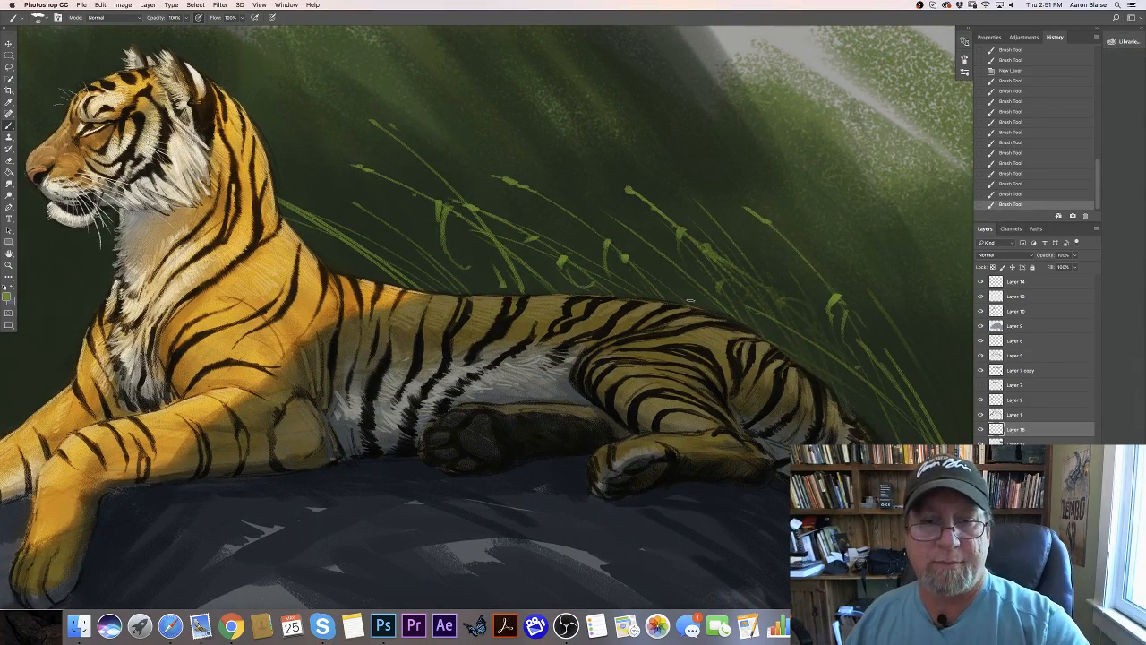
pyautogui.moveTo(615, 211); pyautogui.dragTo(531, 147)
pyautogui.moveTo(653, 247); pyautogui.dragTo(574, 177)
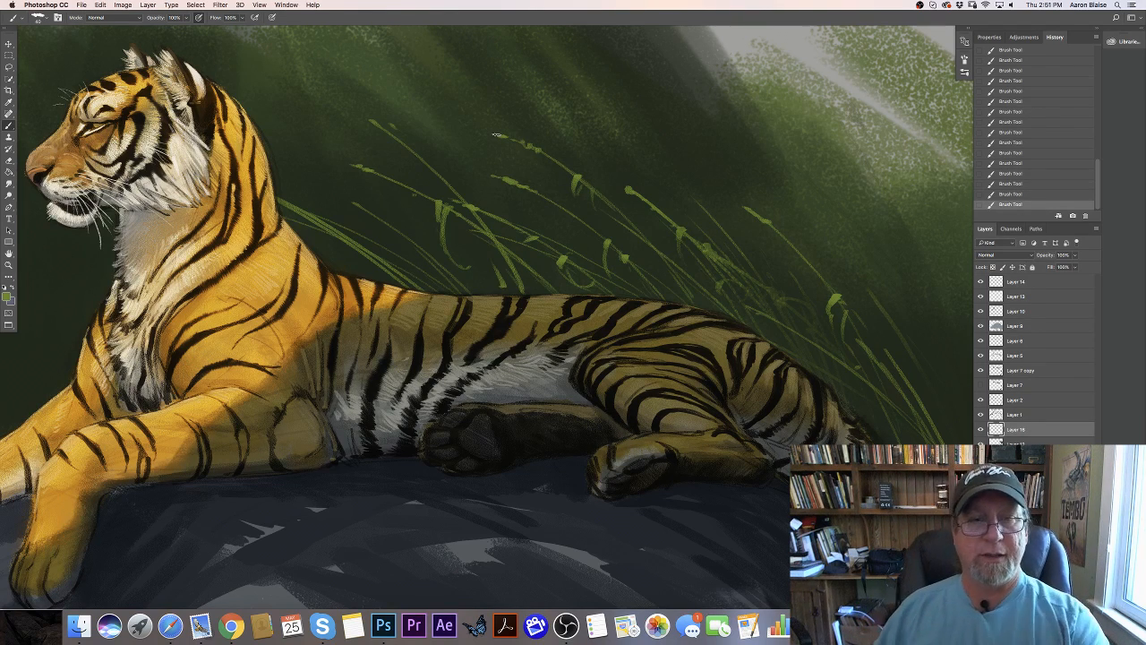
# - Erase stray parts of the grass strokes above the middle of the tiger's back on both grass layers
pyautogui.moveTo(210, 557); pyautogui.dragTo(427, 542)
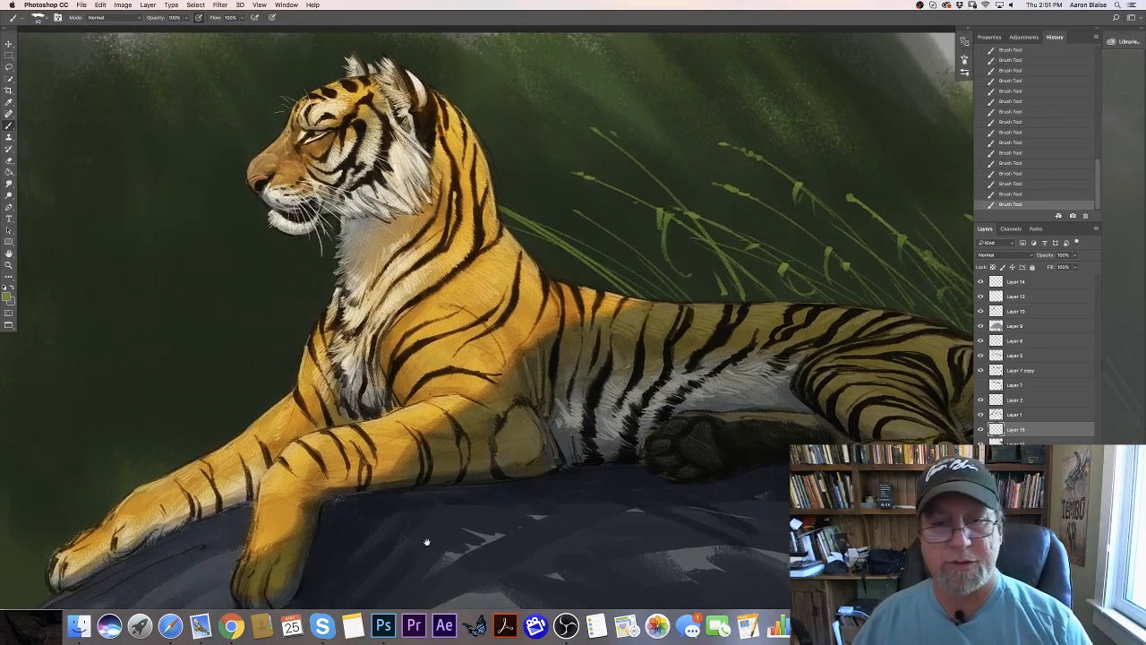
pyautogui.moveTo(712, 273); pyautogui.dragTo(717, 279)
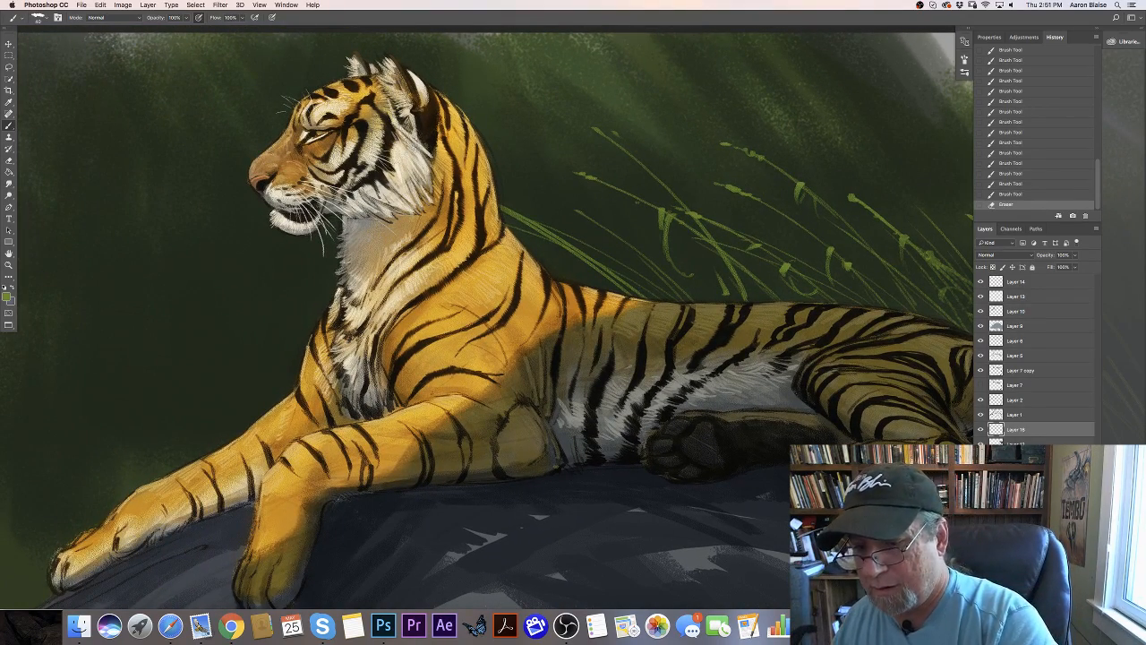
pyautogui.click(1017, 474)
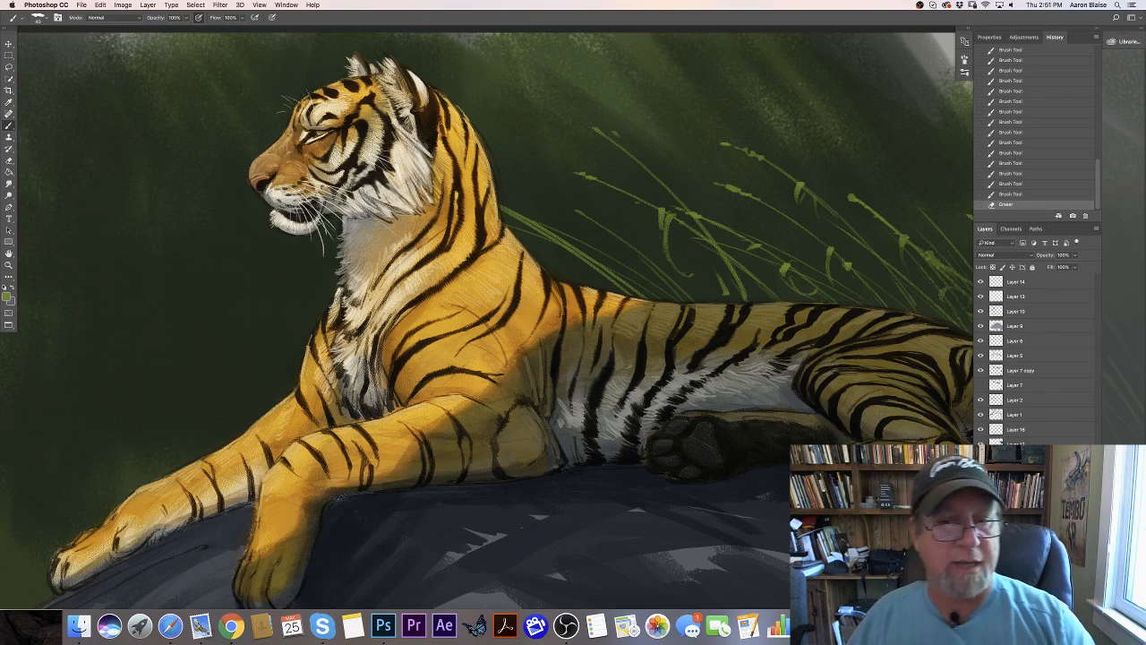
pyautogui.moveTo(717, 271); pyautogui.dragTo(726, 295)
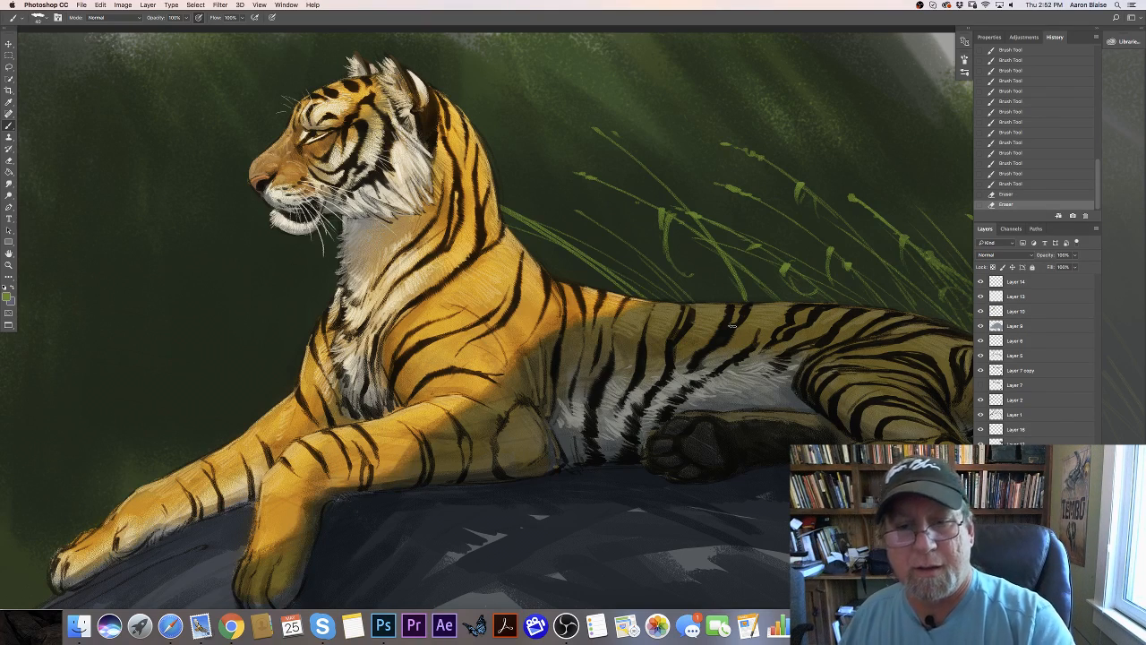
pyautogui.press('super+minus')
pyautogui.press('super+minus')
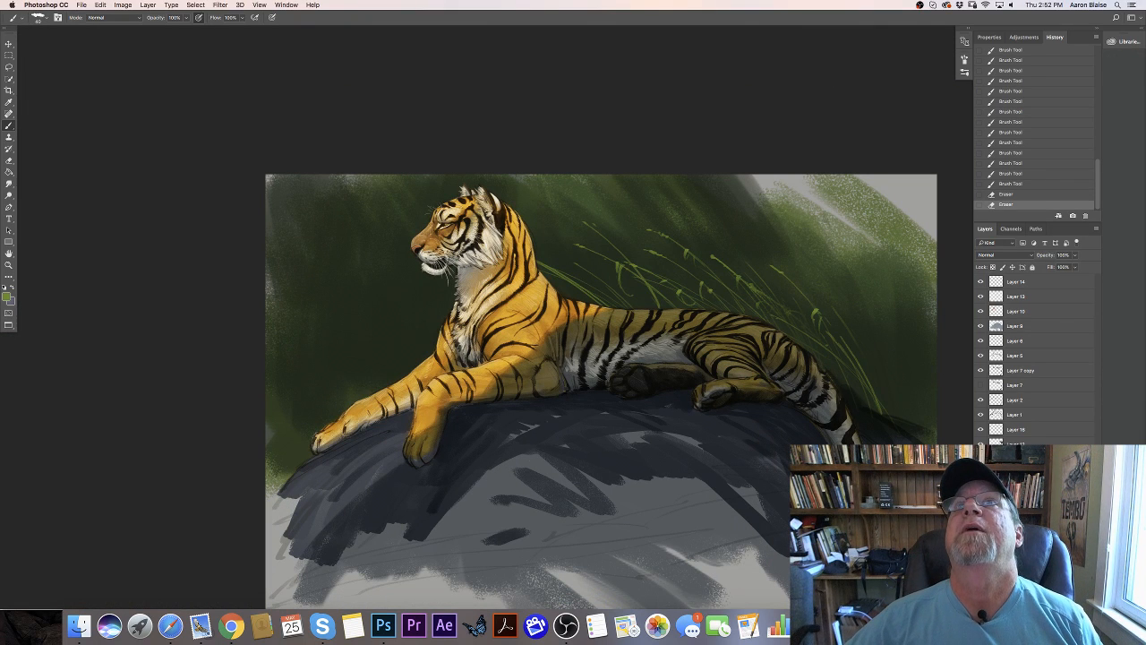
# - Examine the tiger reference photo and the pencil sketch of a reclining tiger against the painting, and return to the painting
pyautogui.moveTo(743, 0); pyautogui.dragTo(116, 119)
pyautogui.press('f')
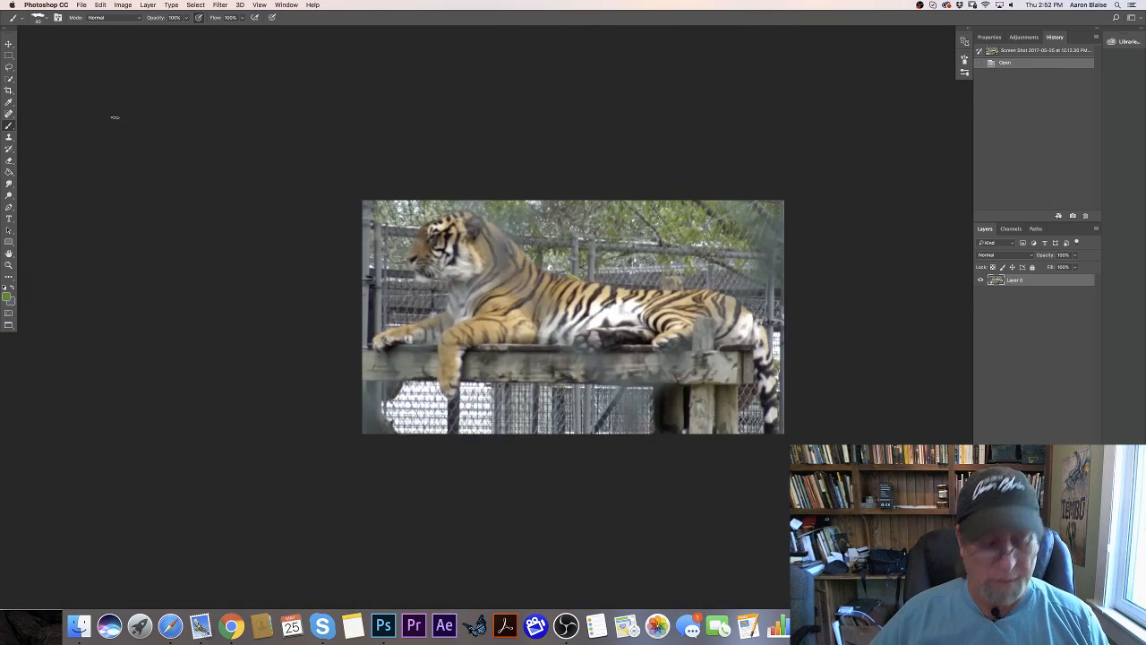
pyautogui.press('super+minus')
pyautogui.press('f')
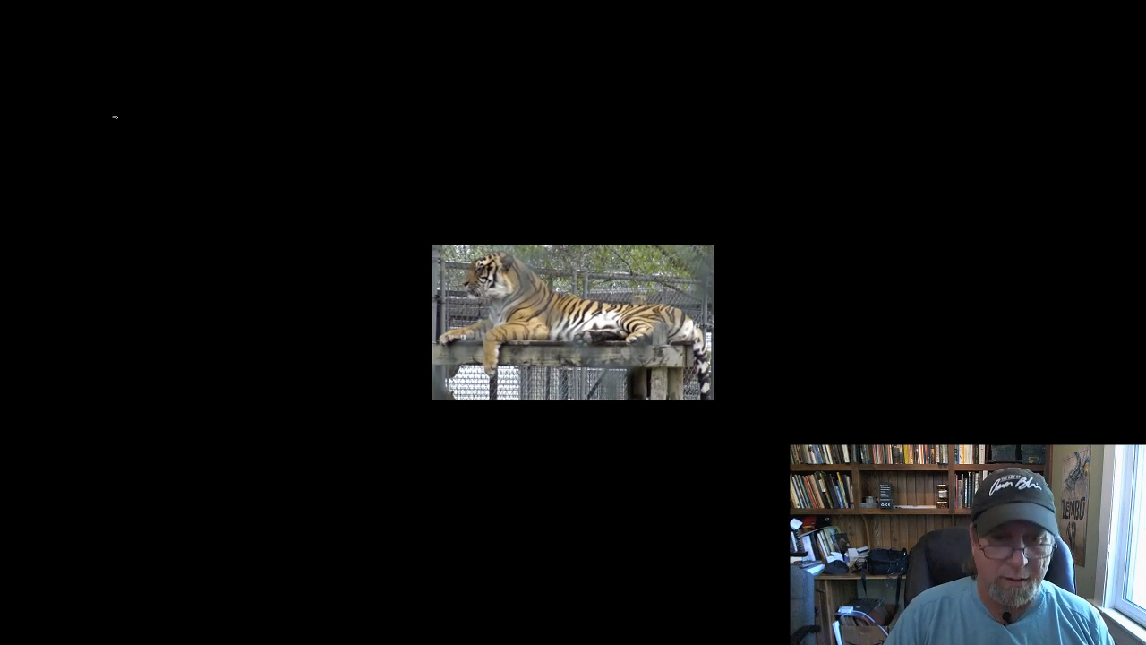
pyautogui.press('f')
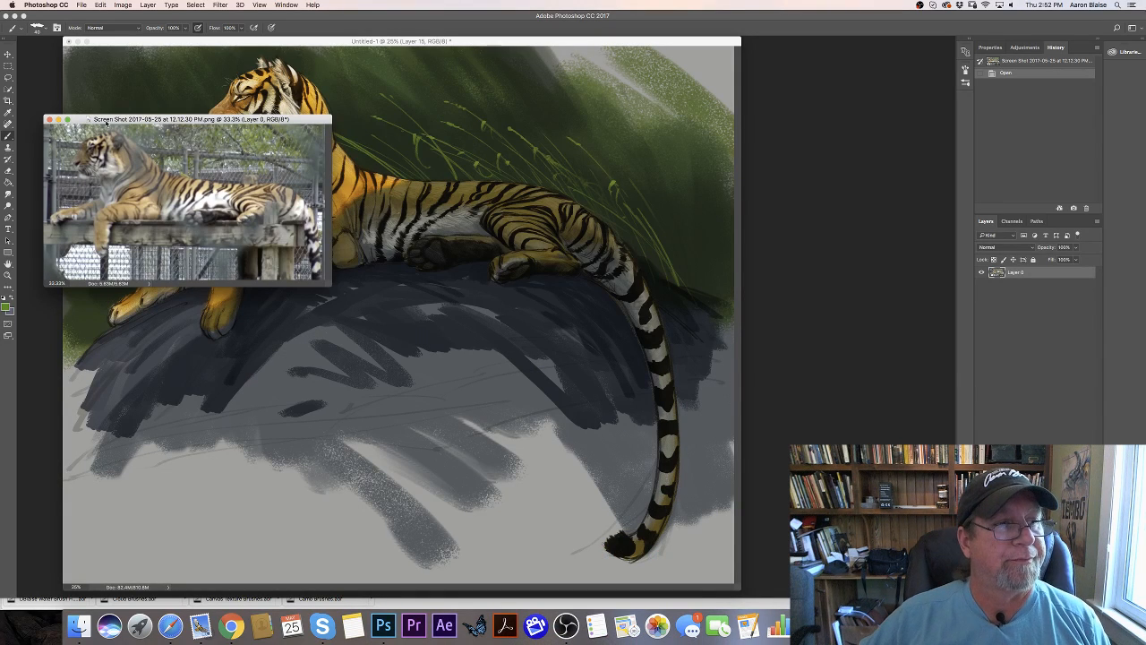
pyautogui.moveTo(118, 118); pyautogui.dragTo(698, 65)
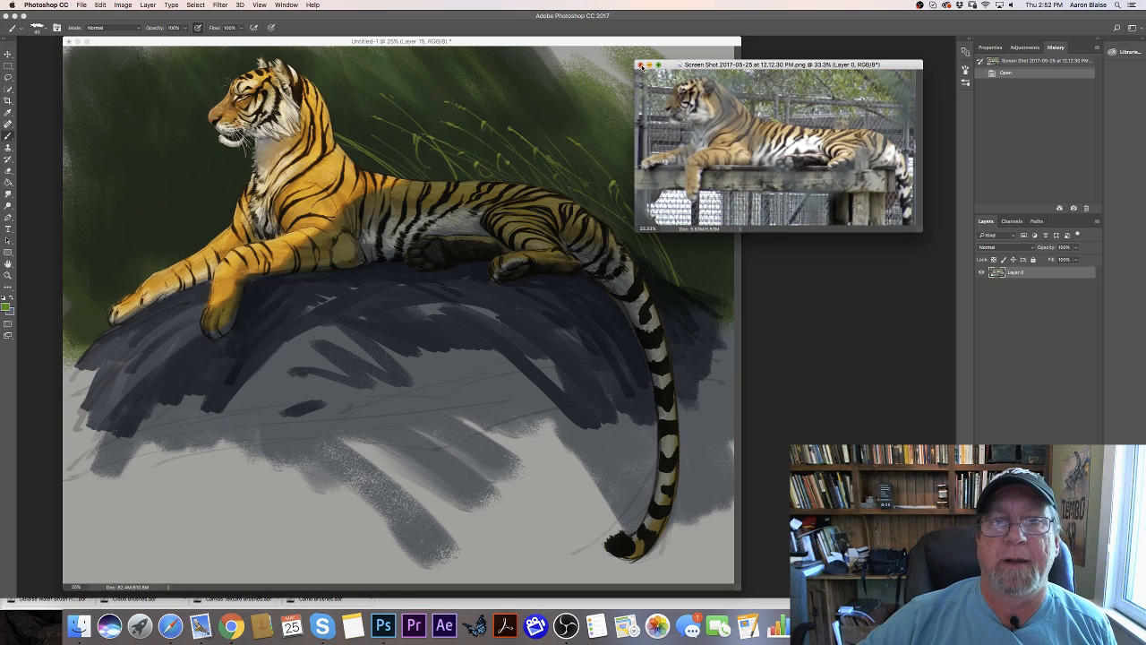
pyautogui.moveTo(733, 66)
pyautogui.mouseDown()
pyautogui.moveTo(745, 0)
pyautogui.moveTo(441, 99)
pyautogui.moveTo(743, 176)
pyautogui.moveTo(648, 164)
pyautogui.mouseUp()
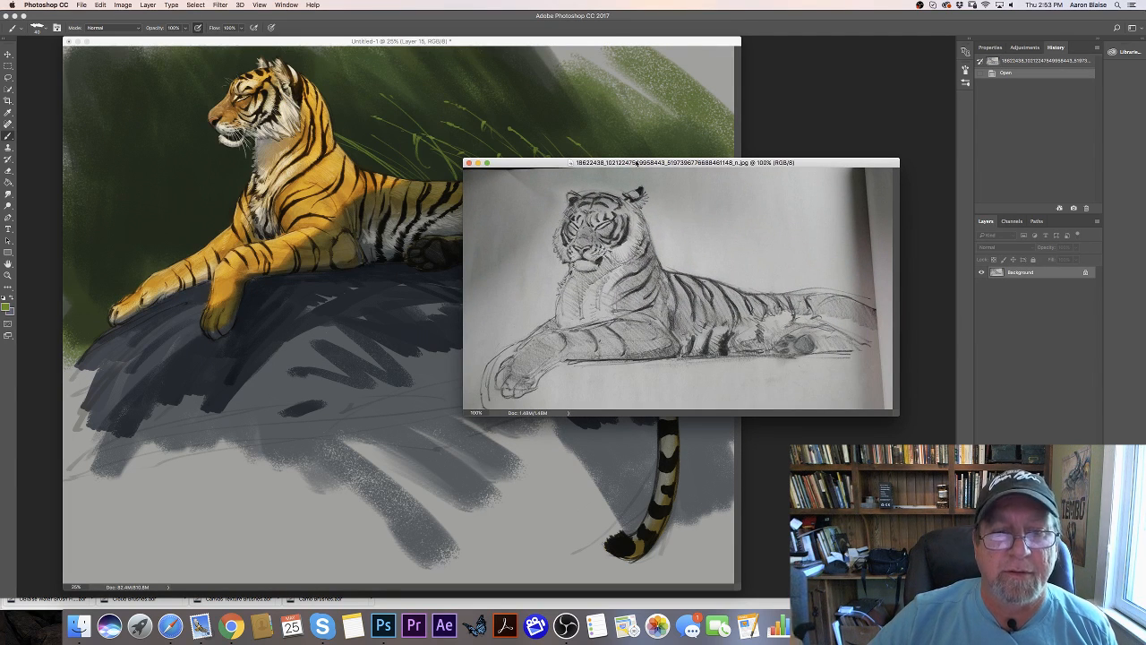
pyautogui.moveTo(636, 163); pyautogui.dragTo(537, 0)
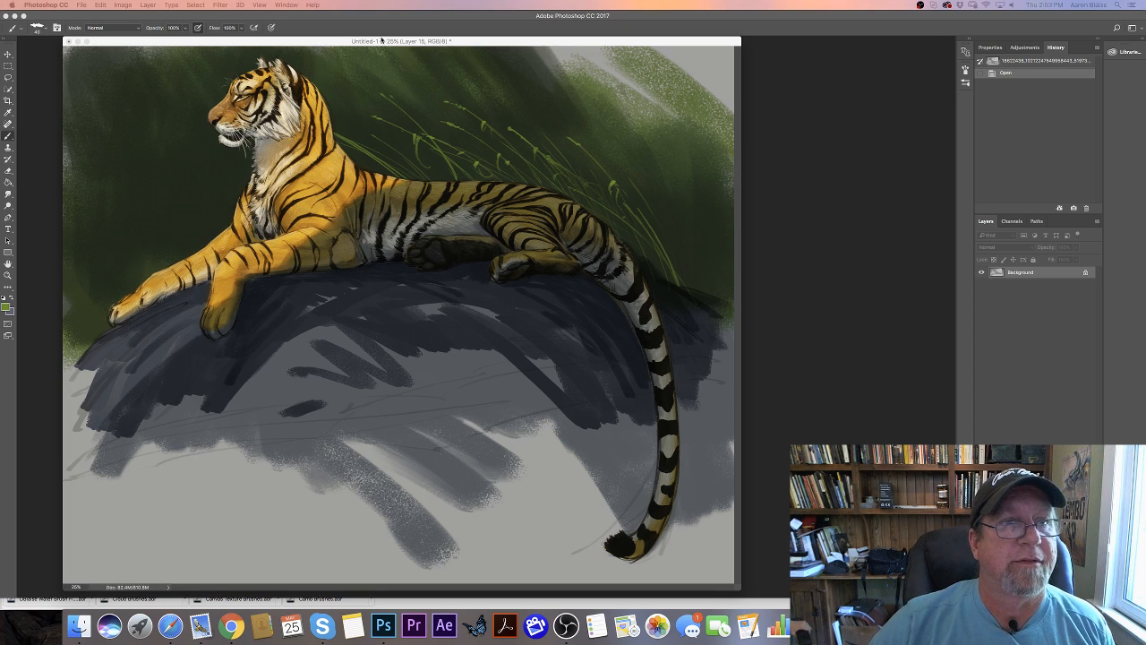
pyautogui.click(343, 42)
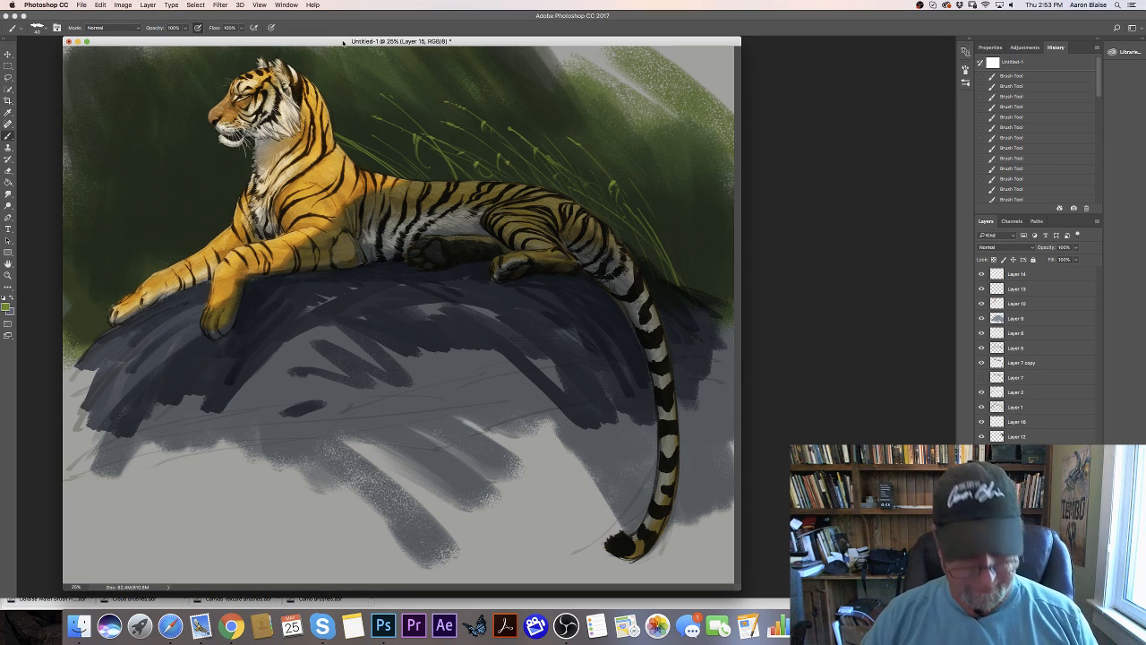
pyautogui.press('f')
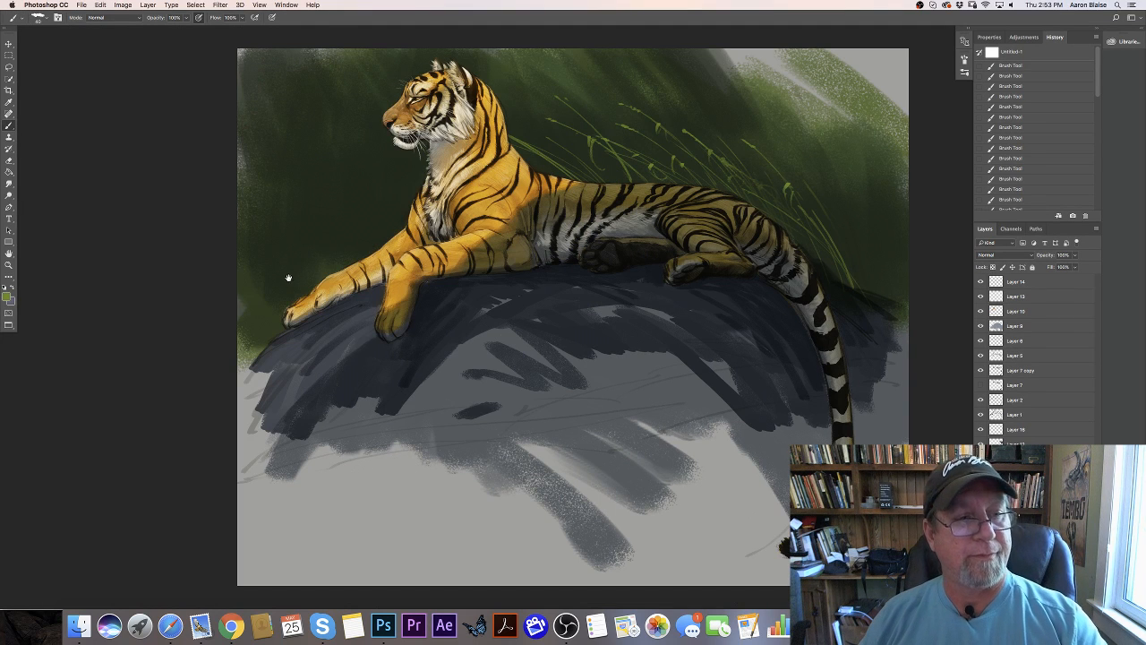
# - Paint long curved green grass blades with seed heads in front of the tiger's chest, rising behind its outstretched foreleg
pyautogui.moveTo(277, 305); pyautogui.dragTo(311, 393)
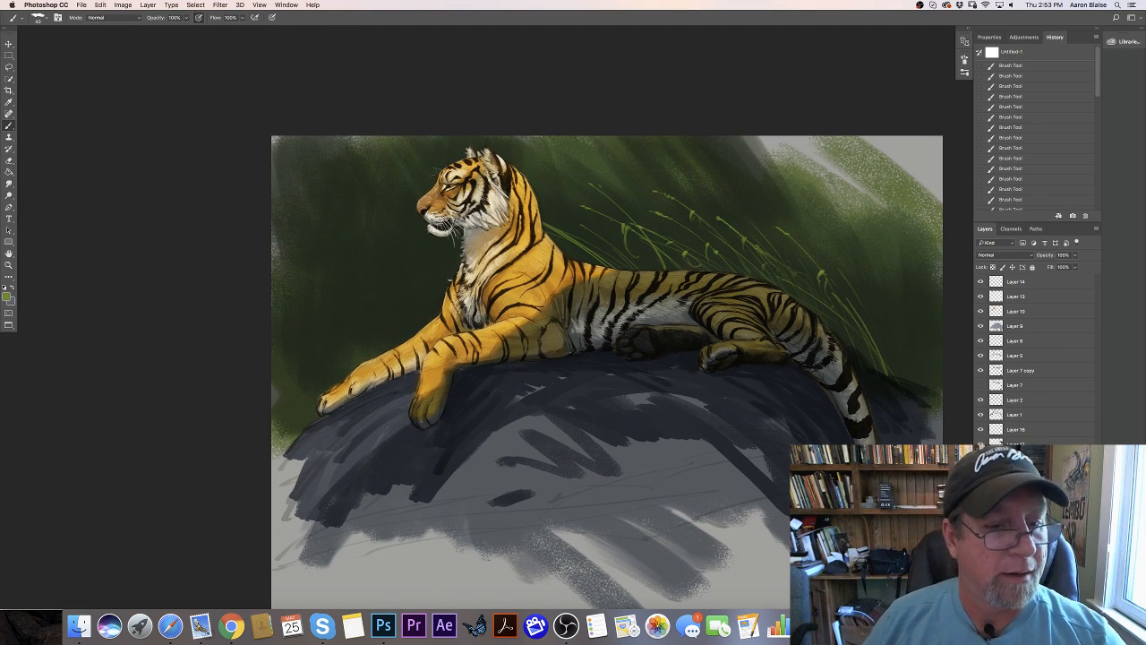
pyautogui.moveTo(453, 276); pyautogui.dragTo(423, 257)
pyautogui.moveTo(453, 276); pyautogui.dragTo(422, 257)
pyautogui.moveTo(453, 275); pyautogui.dragTo(423, 257)
pyautogui.moveTo(437, 323)
pyautogui.mouseDown()
pyautogui.moveTo(347, 311)
pyautogui.moveTo(368, 334)
pyautogui.moveTo(324, 338)
pyautogui.moveTo(365, 341)
pyautogui.mouseUp()
pyautogui.moveTo(351, 364); pyautogui.dragTo(379, 341)
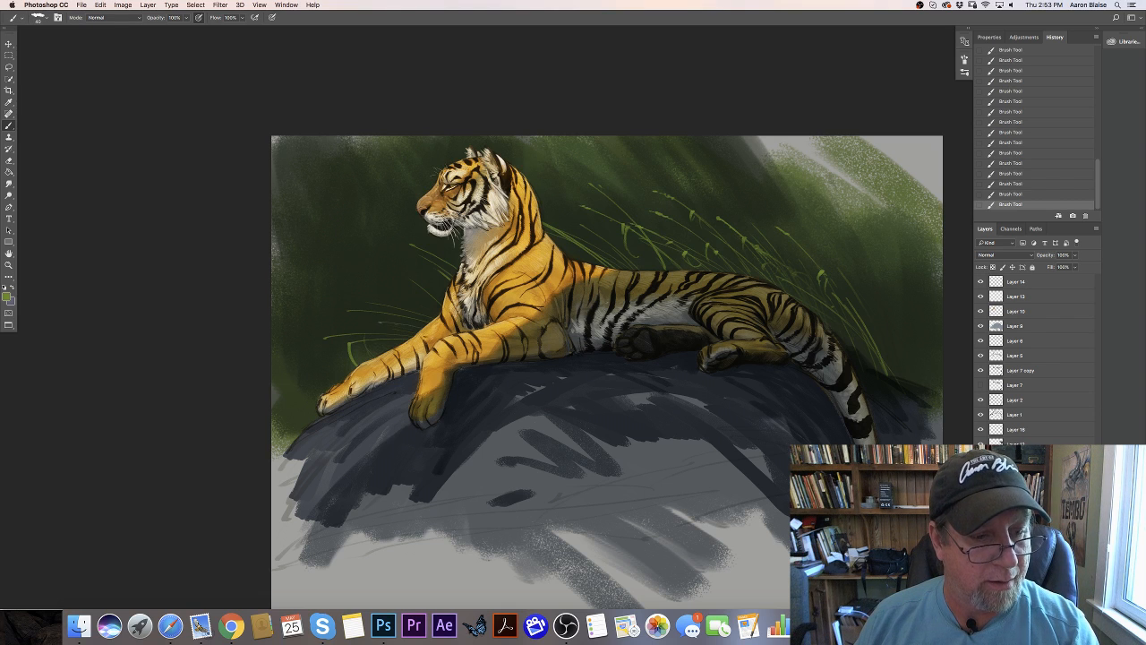
pyautogui.moveTo(368, 267); pyautogui.dragTo(392, 295)
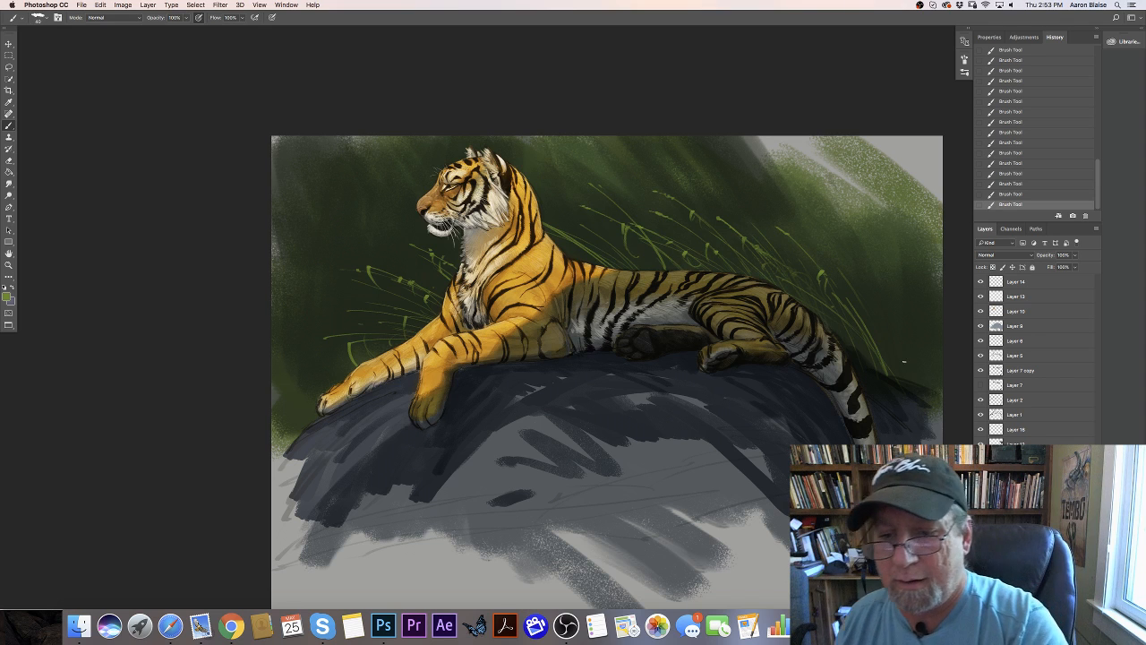
# - Paint thin grass blades behind the tail base on Layer 16 and fill out the grass around the front paw on the lower grass layer
pyautogui.click(1018, 432)
pyautogui.moveTo(882, 337); pyautogui.dragTo(902, 378)
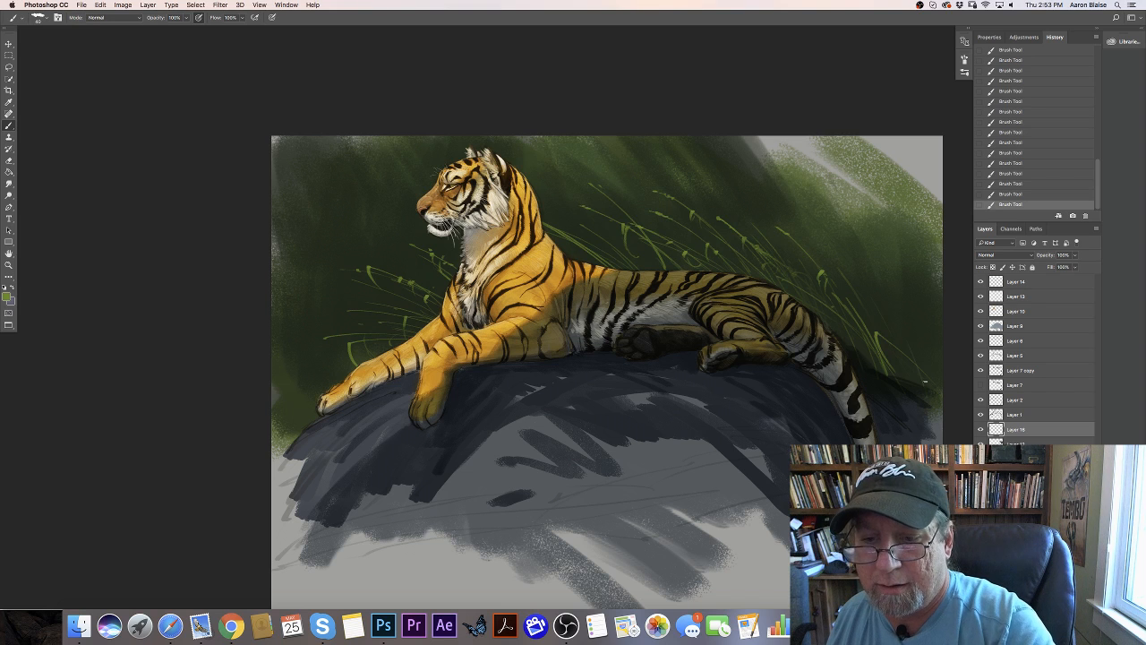
pyautogui.moveTo(898, 361); pyautogui.dragTo(863, 304)
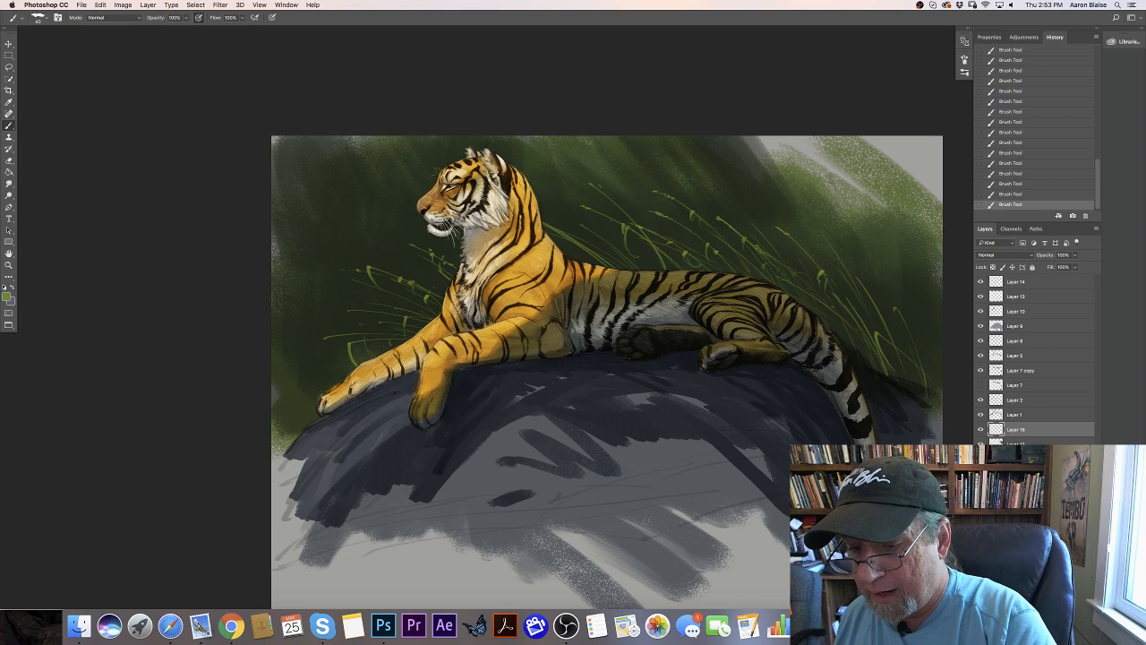
pyautogui.click(1015, 459)
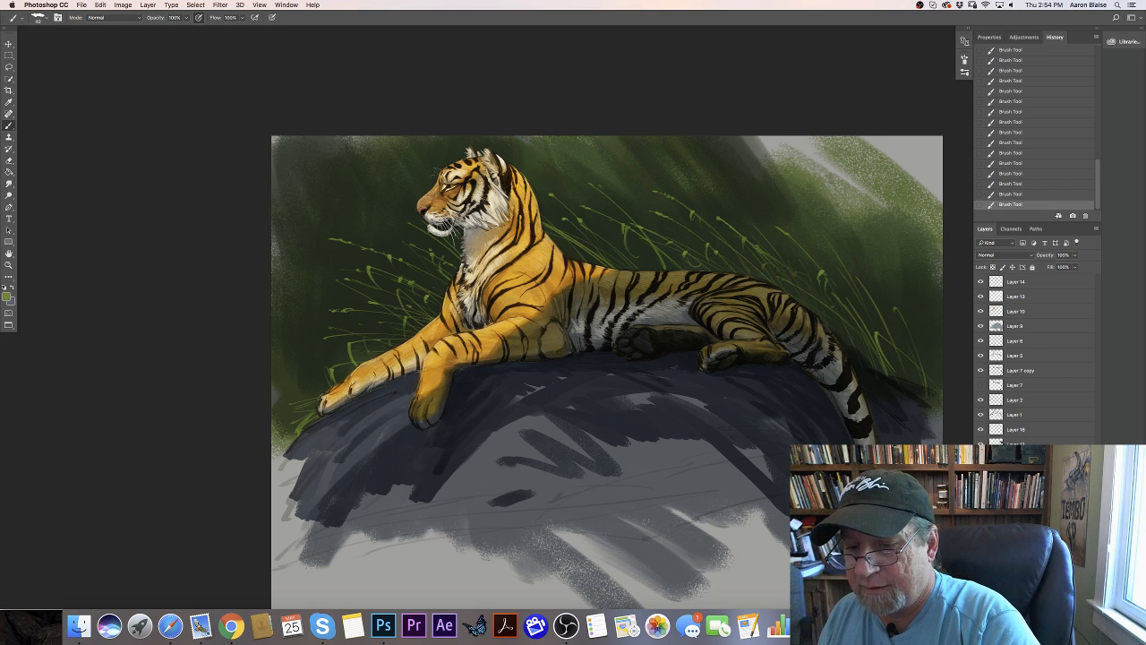
# - Add a new layer for grass strokes over the tiger's rump and place it directly below Layer 9
pyautogui.press('alt+shift+super+n')
pyautogui.click(774, 312)
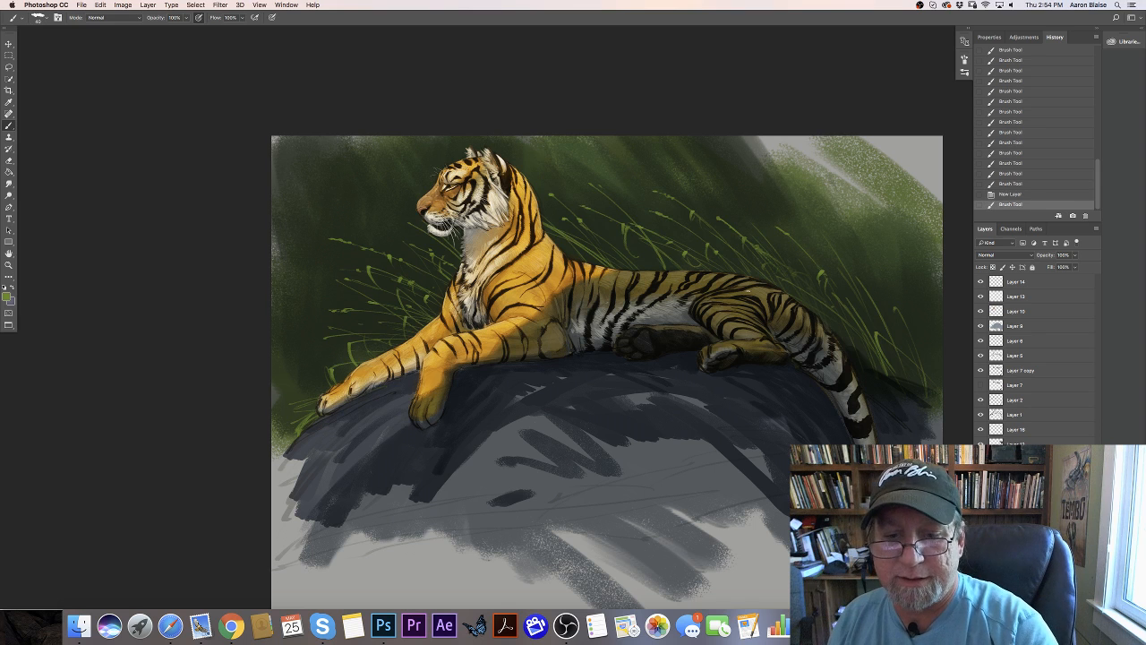
pyautogui.click(720, 253)
pyautogui.click(721, 253)
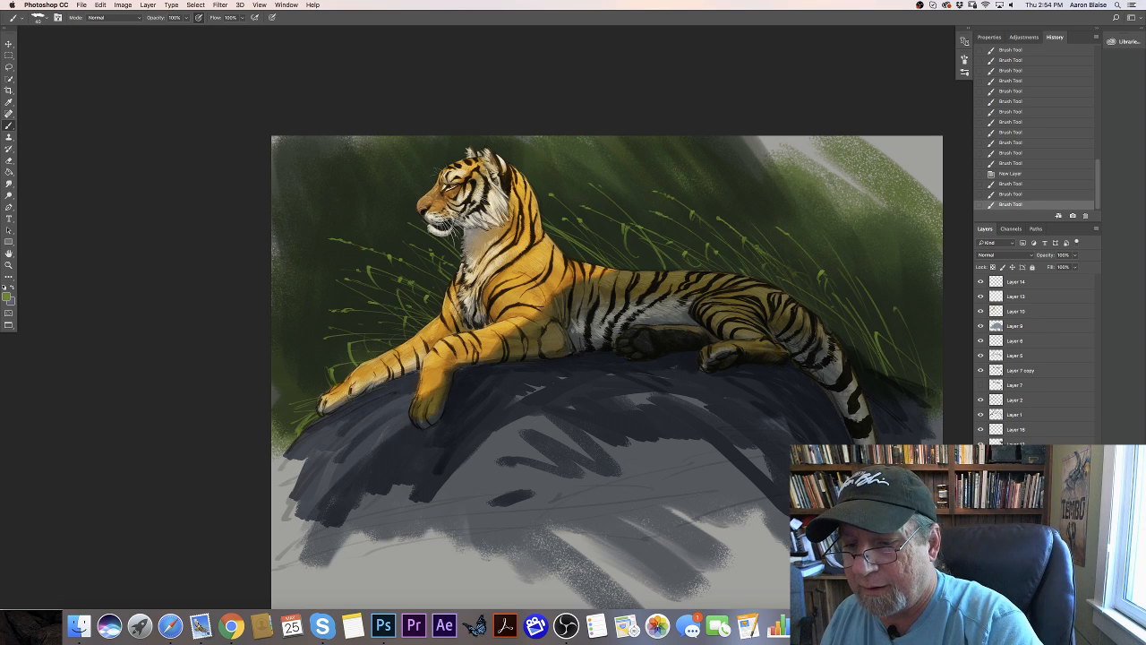
pyautogui.moveTo(1016, 441); pyautogui.dragTo(1015, 337)
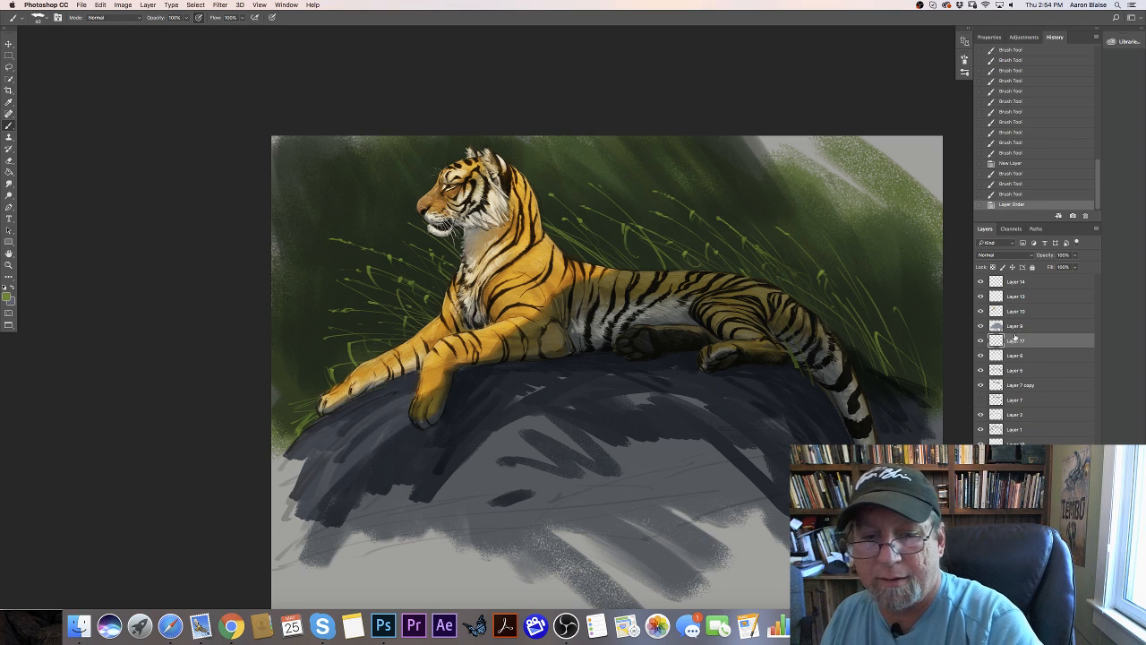
pyautogui.click(736, 259)
pyautogui.click(741, 260)
pyautogui.click(745, 261)
pyautogui.click(750, 260)
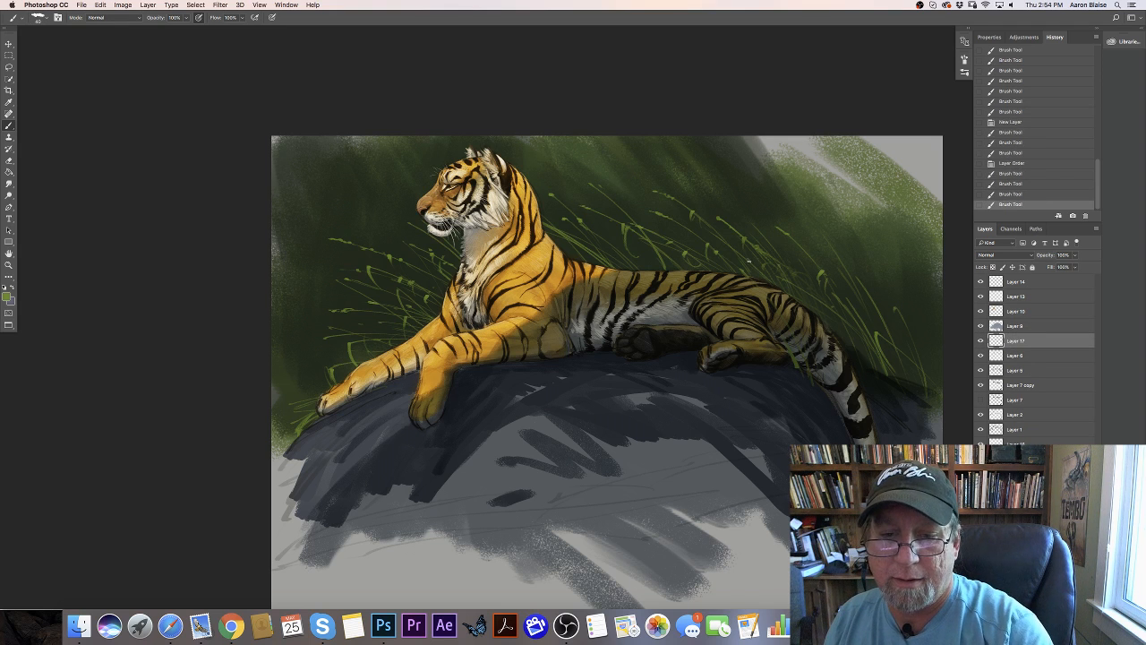
# - Enlarge the brush and paint green grass blades along the rock edge around the hind paw, rump and tail base
pyautogui.moveTo(826, 391); pyautogui.dragTo(802, 362)
pyautogui.moveTo(811, 387)
pyautogui.mouseDown()
pyautogui.moveTo(794, 358)
pyautogui.moveTo(777, 362)
pyautogui.moveTo(790, 376)
pyautogui.mouseUp()
pyautogui.moveTo(795, 381)
pyautogui.mouseDown()
pyautogui.moveTo(766, 366)
pyautogui.moveTo(814, 397)
pyautogui.moveTo(793, 371)
pyautogui.mouseUp()
pyautogui.press(']')
pyautogui.press(']')
pyautogui.moveTo(813, 393); pyautogui.dragTo(802, 368)
pyautogui.moveTo(825, 390)
pyautogui.mouseDown()
pyautogui.moveTo(812, 376)
pyautogui.moveTo(838, 335)
pyautogui.mouseUp()
pyautogui.moveTo(884, 396)
pyautogui.mouseDown()
pyautogui.moveTo(868, 346)
pyautogui.moveTo(892, 360)
pyautogui.moveTo(875, 352)
pyautogui.mouseUp()
pyautogui.moveTo(915, 412); pyautogui.dragTo(900, 386)
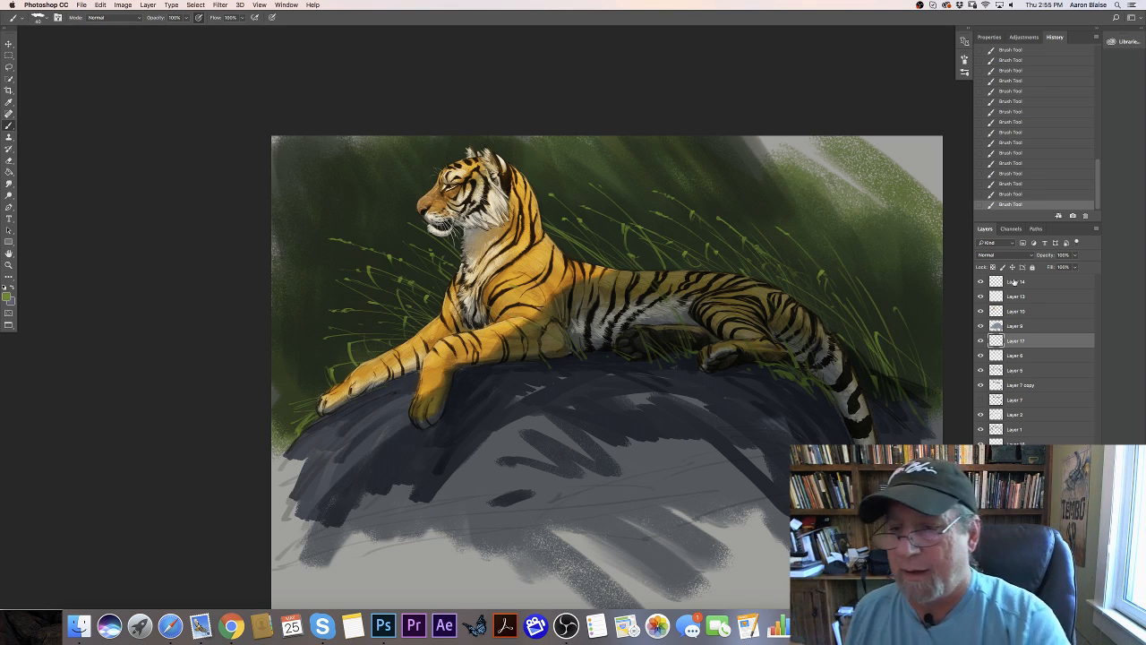
# - Add a new layer above Layer 14 and paint grass blades in front of the tiger's bent foreleg
pyautogui.click(1014, 282)
pyautogui.click(1072, 603)
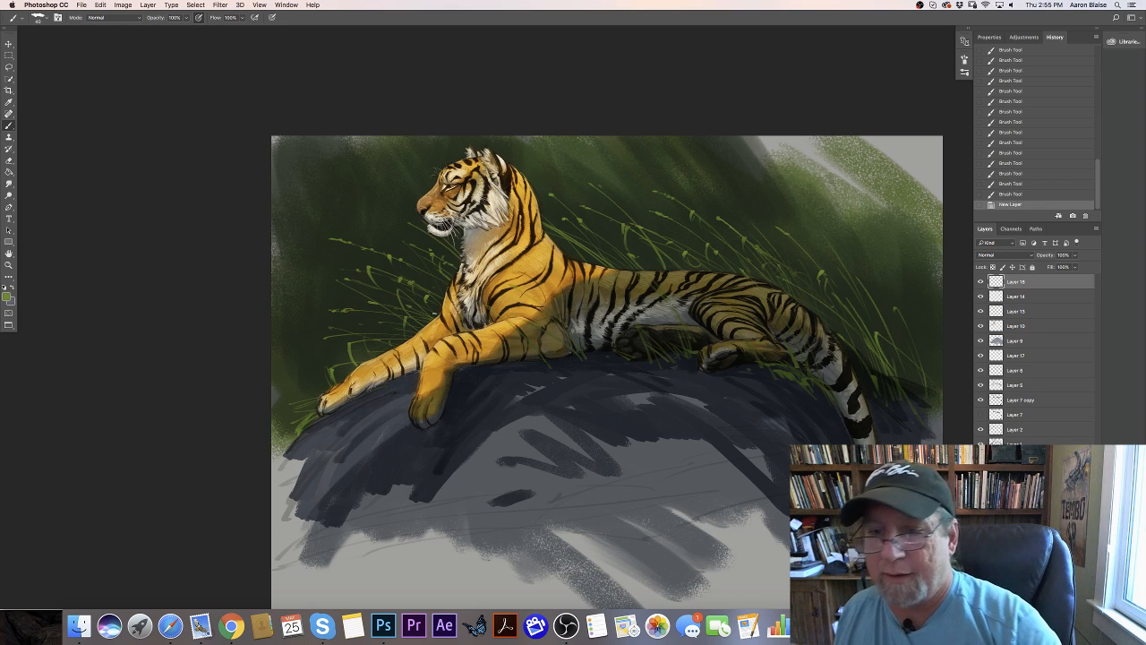
pyautogui.moveTo(461, 357); pyautogui.dragTo(433, 324)
pyautogui.moveTo(464, 358)
pyautogui.mouseDown()
pyautogui.moveTo(439, 327)
pyautogui.moveTo(414, 325)
pyautogui.mouseUp()
pyautogui.moveTo(428, 338); pyautogui.dragTo(383, 323)
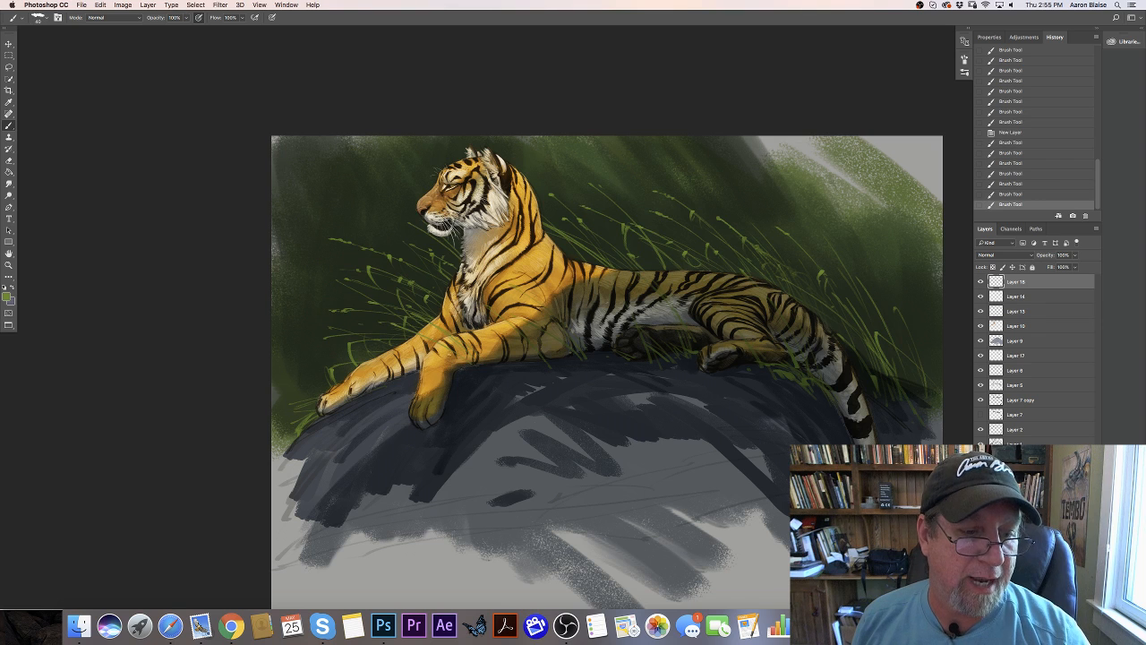
pyautogui.moveTo(458, 360)
pyautogui.mouseDown()
pyautogui.moveTo(434, 331)
pyautogui.moveTo(453, 341)
pyautogui.mouseUp()
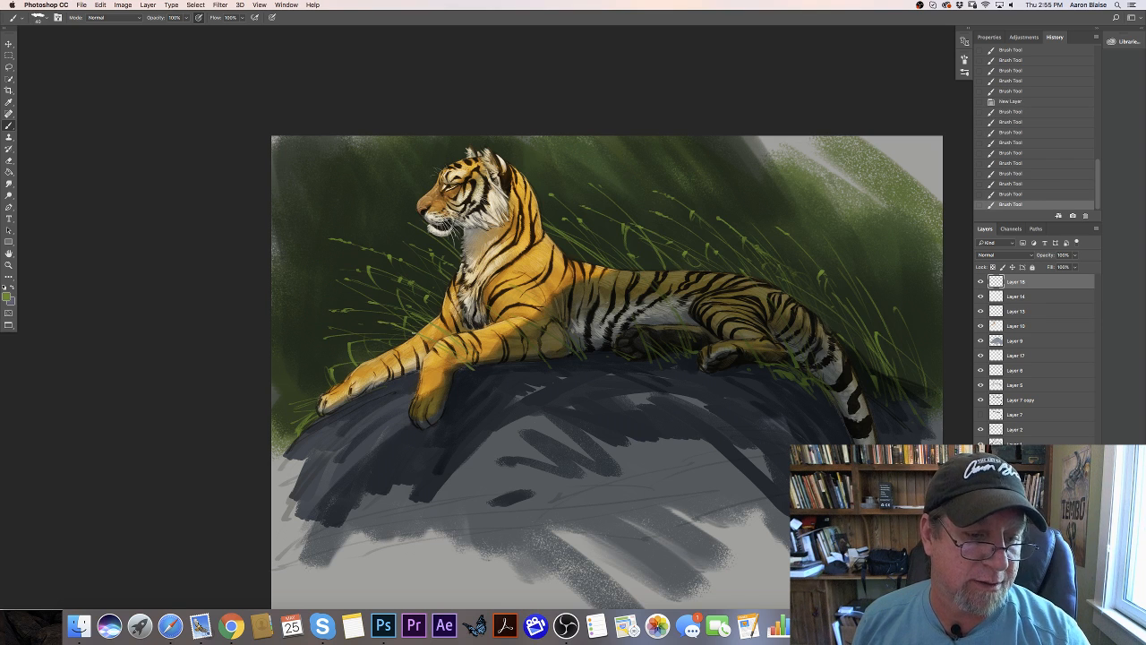
# - Set the foreground color to bright yellow-green #86cb35 and paint light grass blades behind the foreleg near the tiger's chest
pyautogui.click(7, 296)
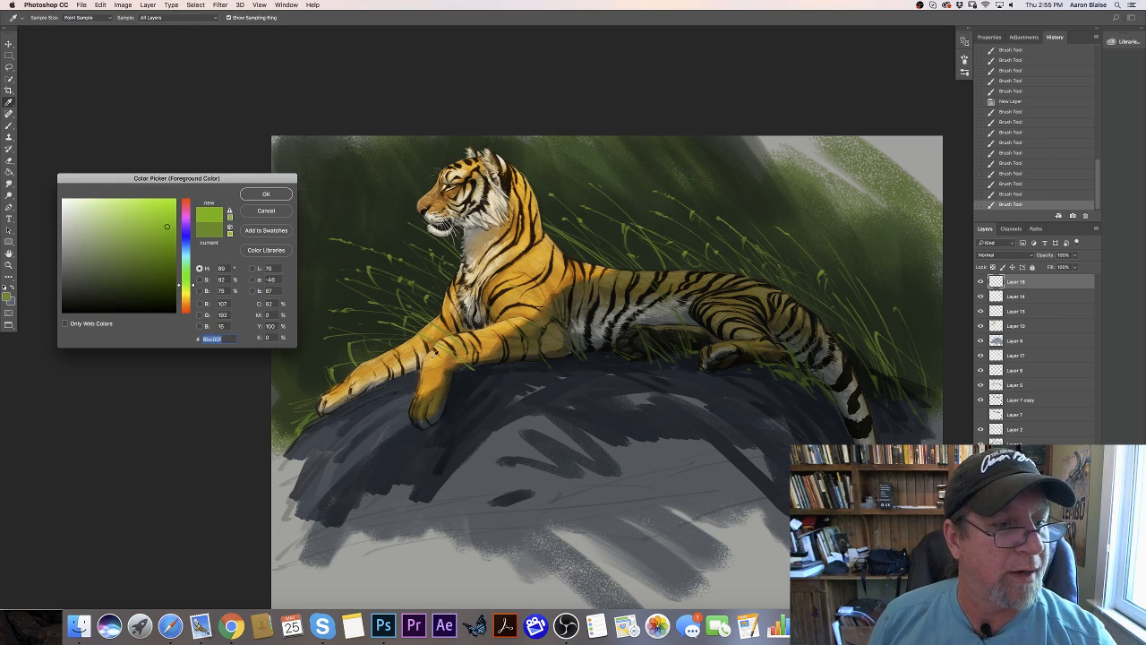
pyautogui.click(475, 354)
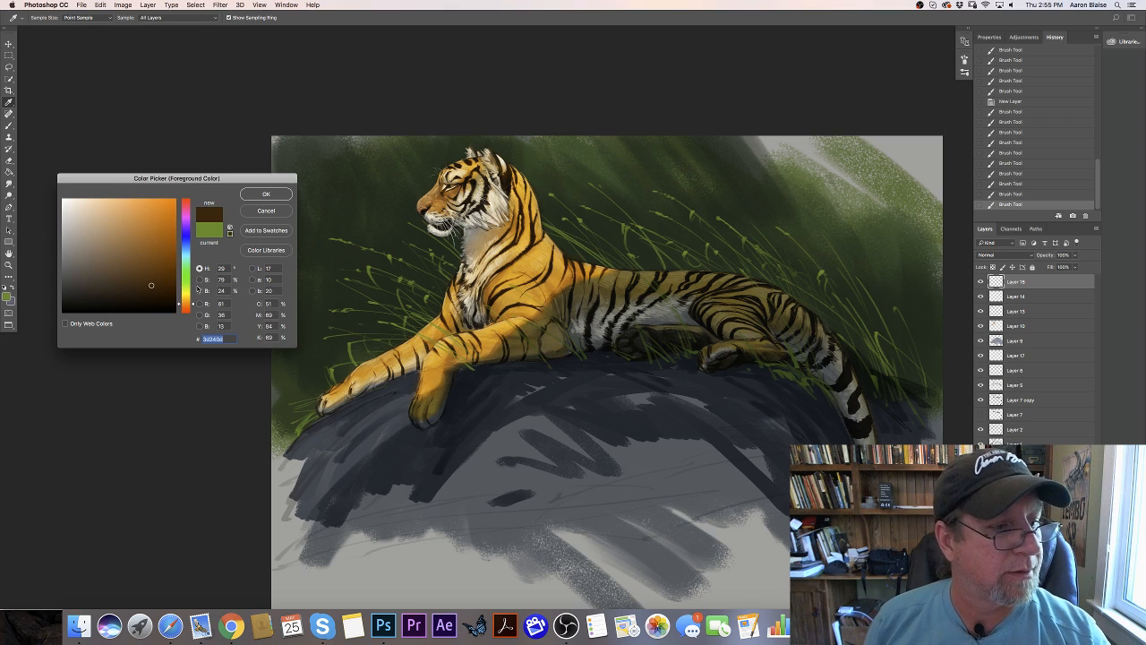
pyautogui.click(184, 284)
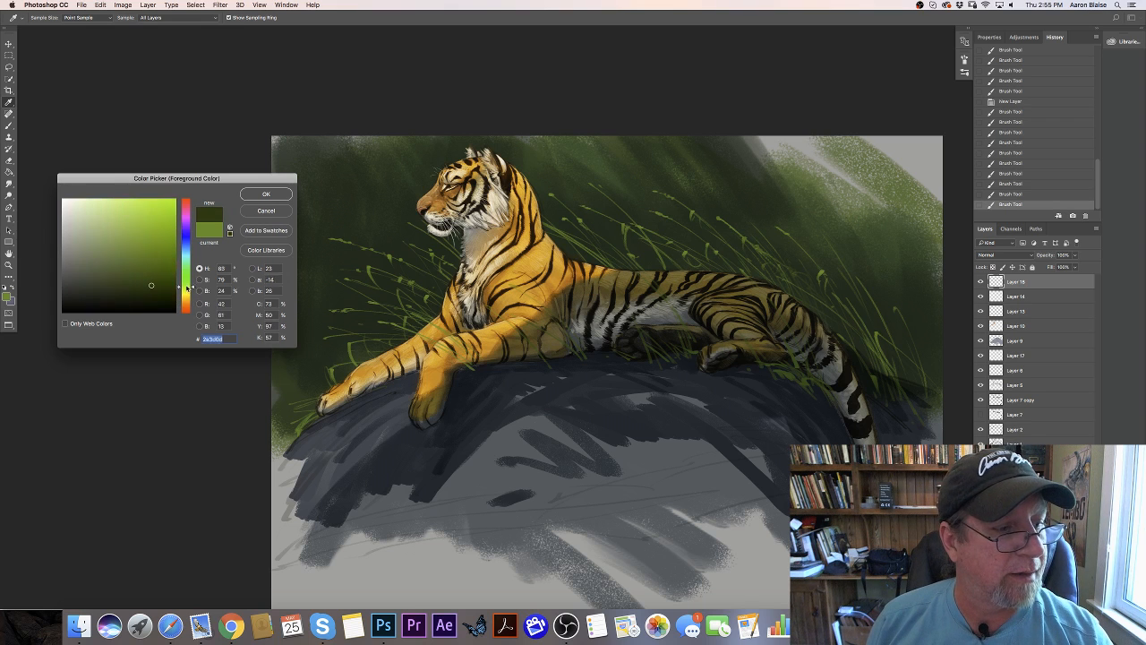
pyautogui.click(146, 221)
pyautogui.click(254, 196)
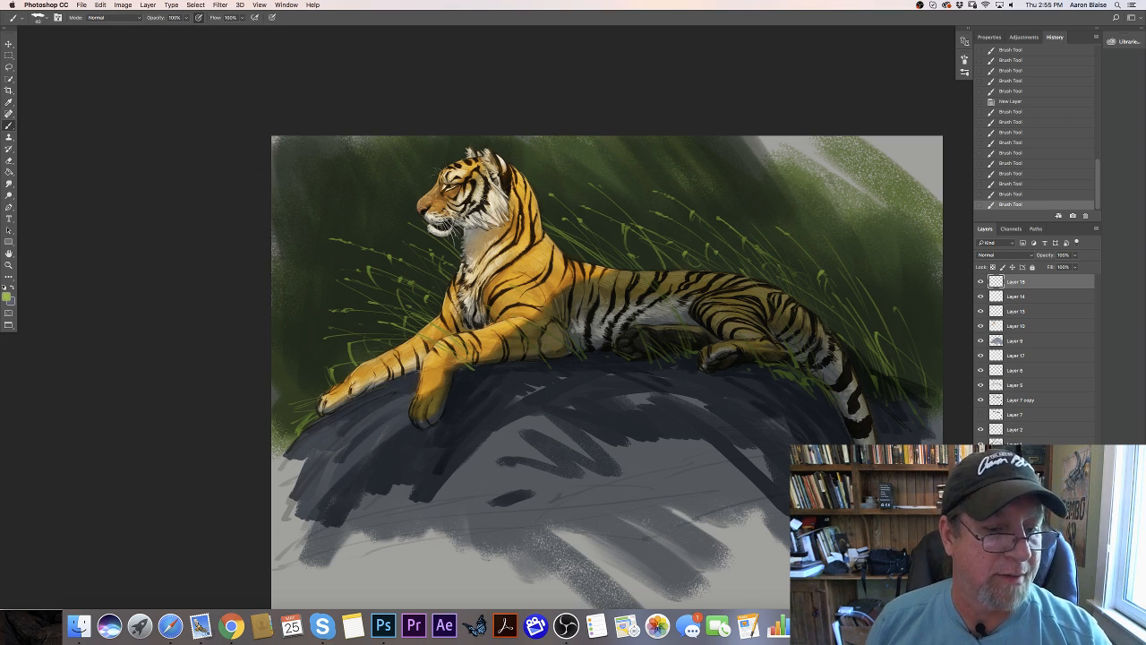
pyautogui.moveTo(414, 309)
pyautogui.mouseDown()
pyautogui.moveTo(391, 294)
pyautogui.moveTo(399, 316)
pyautogui.moveTo(369, 291)
pyautogui.moveTo(366, 301)
pyautogui.mouseUp()
pyautogui.moveTo(399, 315); pyautogui.dragTo(387, 313)
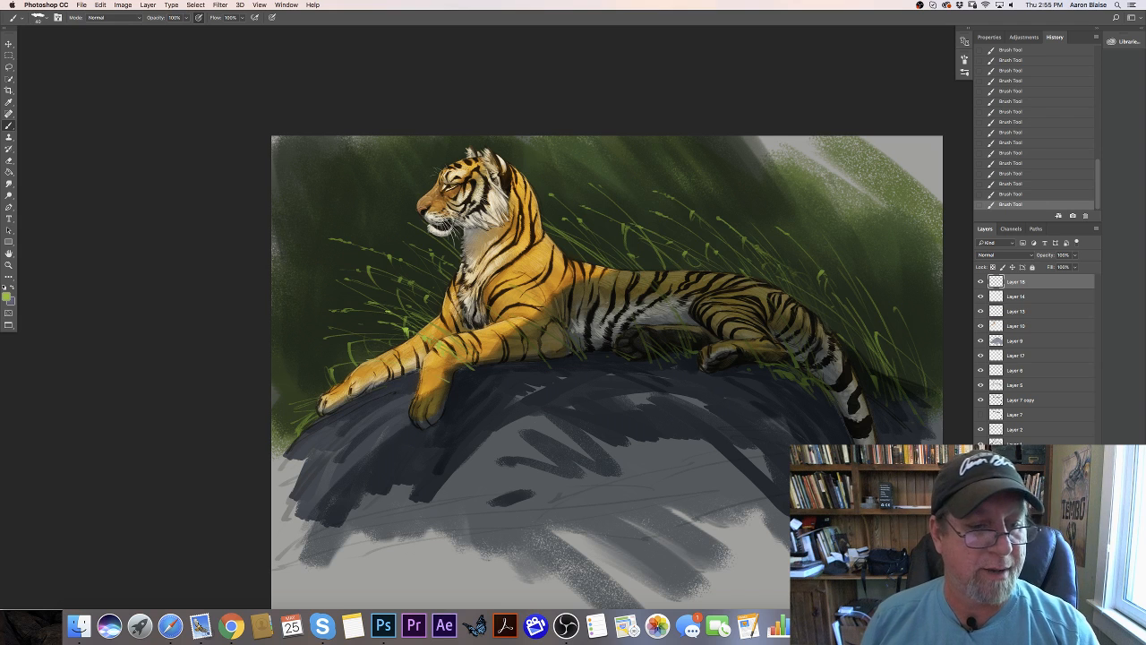
# - Set the foreground color to dull olive yellow #998d3d and paint dry grass blades around the forelegs
pyautogui.click(7, 295)
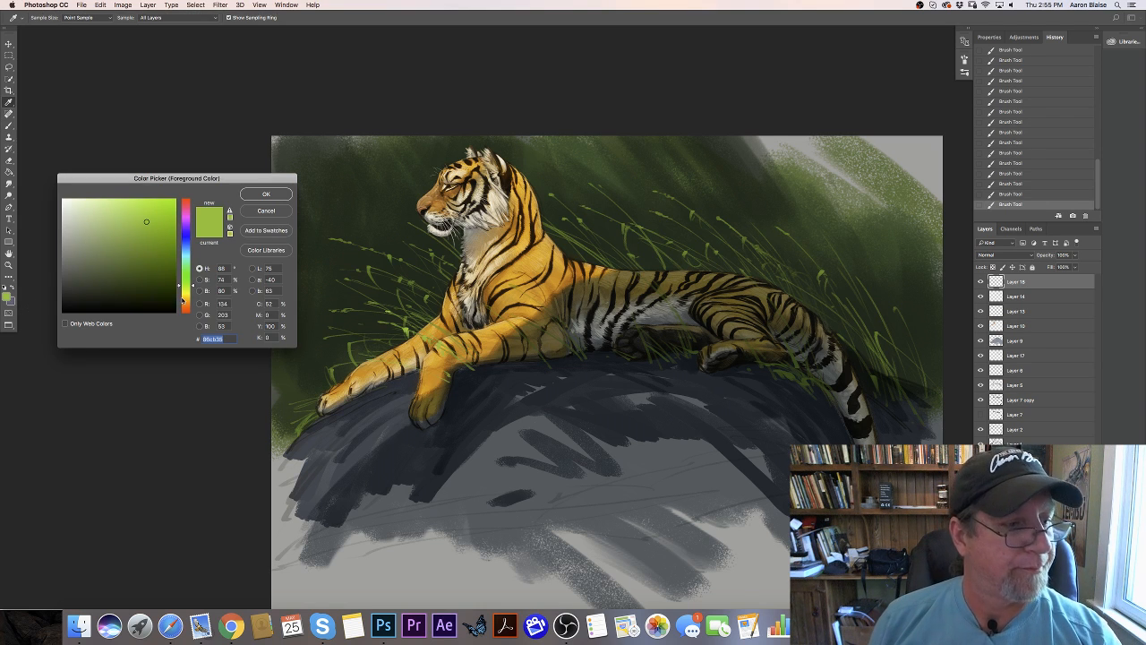
pyautogui.click(184, 296)
pyautogui.click(131, 244)
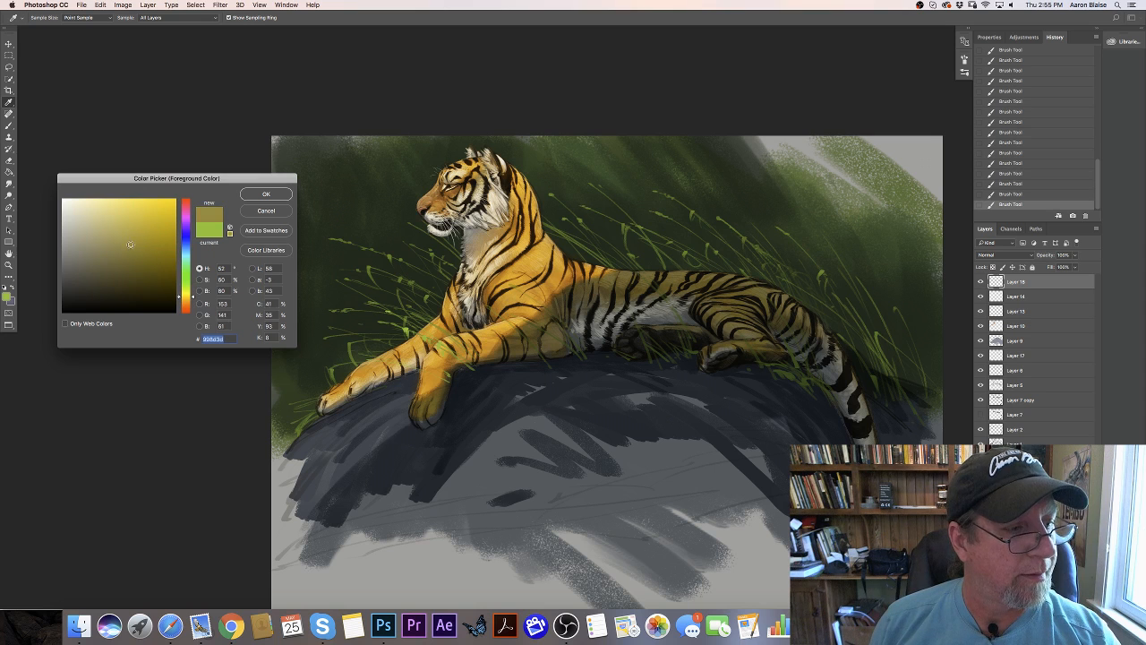
pyautogui.click(256, 196)
pyautogui.moveTo(494, 358)
pyautogui.mouseDown()
pyautogui.moveTo(471, 371)
pyautogui.moveTo(525, 368)
pyautogui.moveTo(503, 349)
pyautogui.mouseUp()
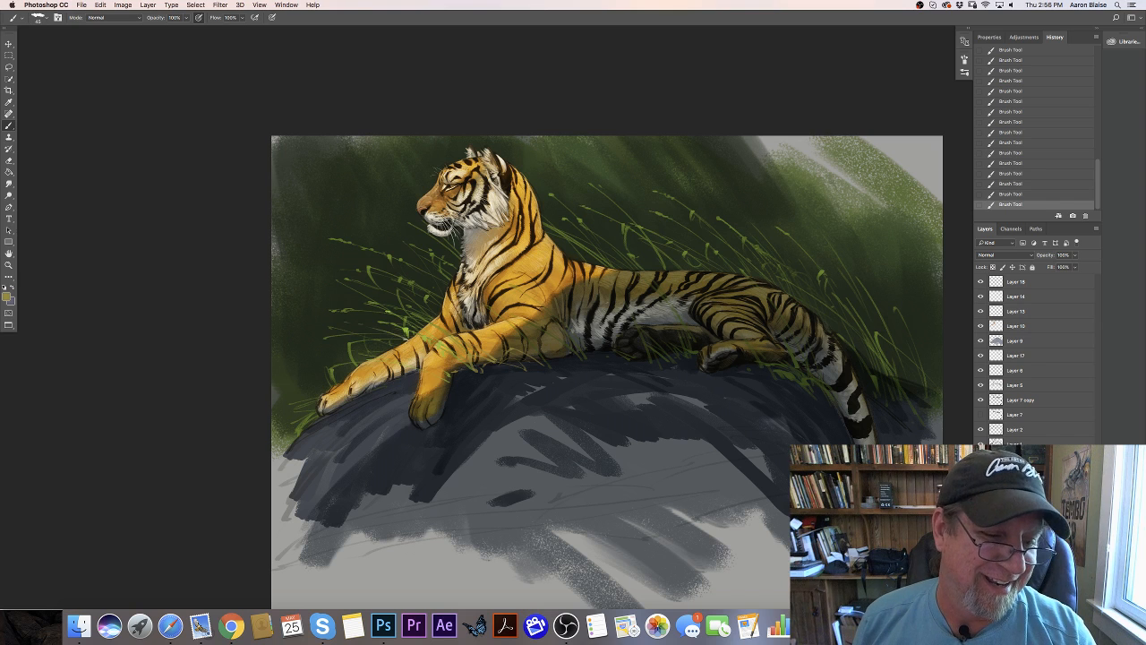
pyautogui.moveTo(374, 352); pyautogui.dragTo(357, 347)
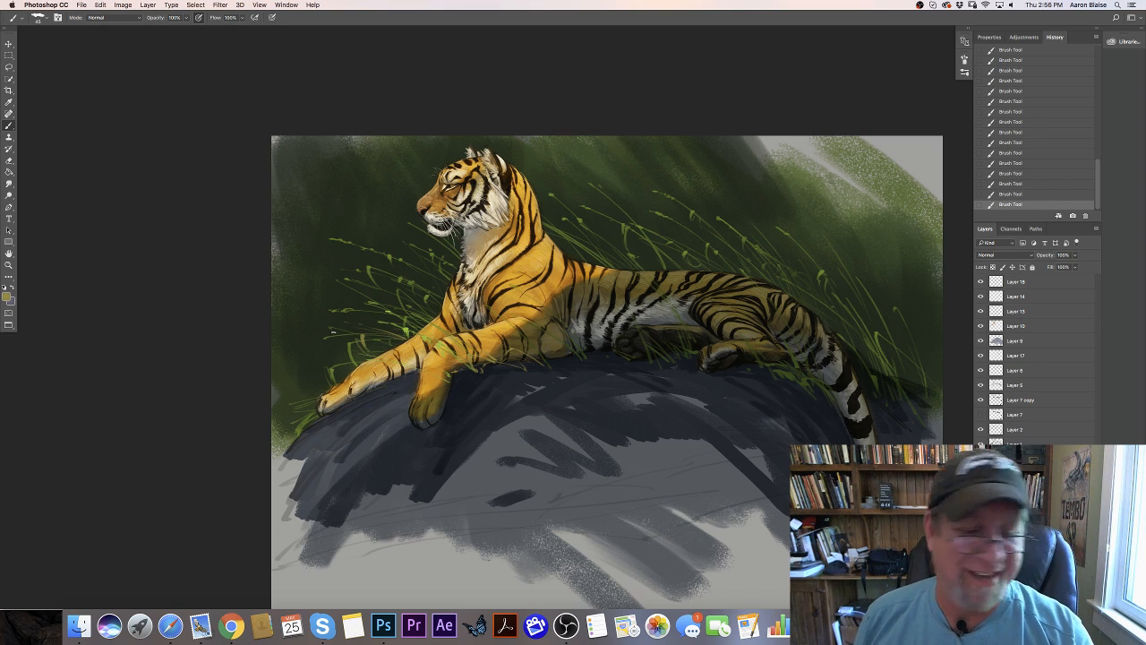
# - Add a new layer behind the tiger and paint olive grass blades behind the outstretched foreleg
pyautogui.click(1073, 603)
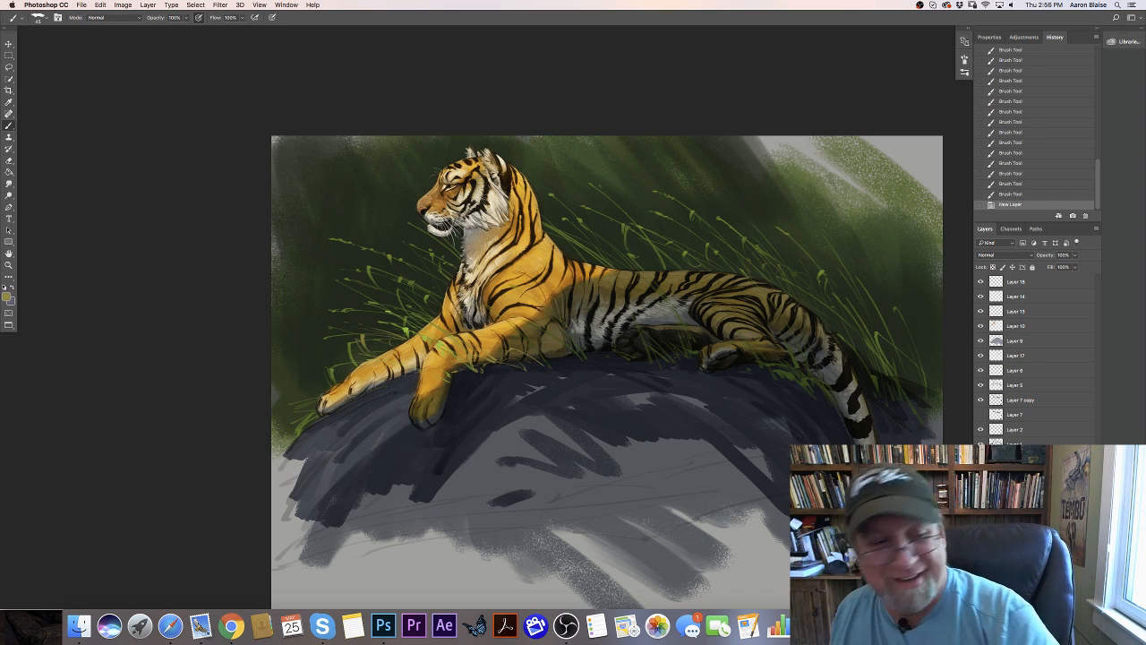
pyautogui.moveTo(425, 294)
pyautogui.mouseDown()
pyautogui.moveTo(371, 267)
pyautogui.moveTo(400, 290)
pyautogui.moveTo(342, 289)
pyautogui.mouseUp()
pyautogui.moveTo(402, 312)
pyautogui.mouseDown()
pyautogui.moveTo(354, 296)
pyautogui.moveTo(366, 308)
pyautogui.mouseUp()
pyautogui.moveTo(393, 324)
pyautogui.mouseDown()
pyautogui.moveTo(355, 302)
pyautogui.moveTo(360, 315)
pyautogui.mouseUp()
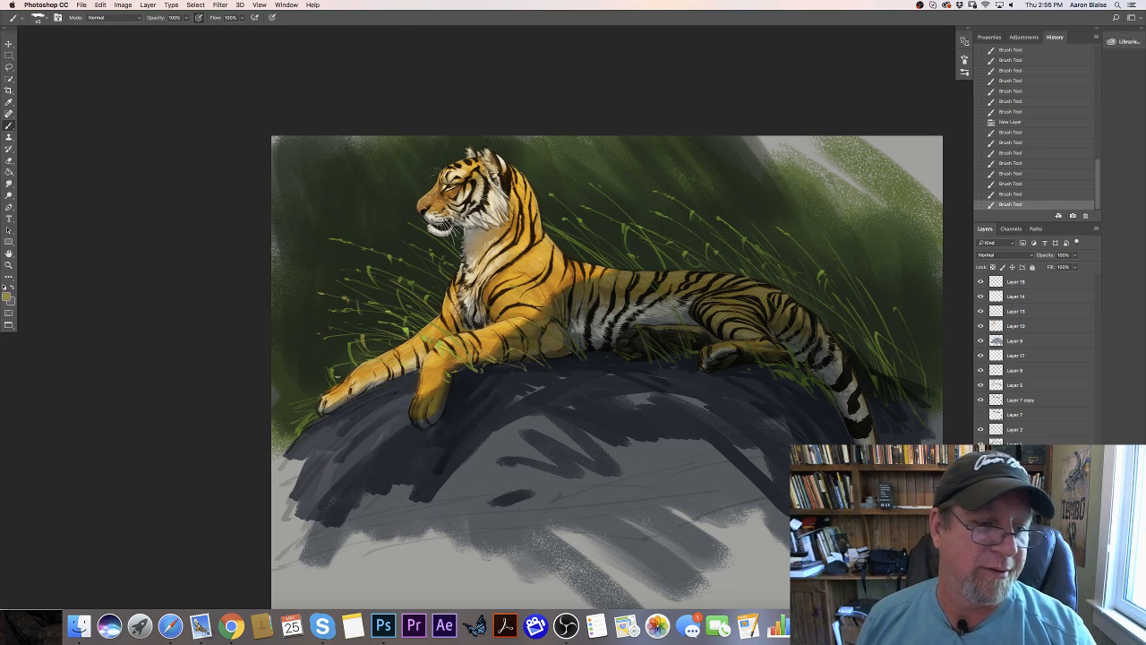
# - Paint olive grass blades around the outstretched front paw and long ones behind the tiger's back
pyautogui.moveTo(330, 389); pyautogui.dragTo(295, 376)
pyautogui.moveTo(326, 394); pyautogui.dragTo(290, 389)
pyautogui.moveTo(322, 398); pyautogui.dragTo(288, 395)
pyautogui.moveTo(318, 406)
pyautogui.mouseDown()
pyautogui.moveTo(290, 401)
pyautogui.moveTo(292, 412)
pyautogui.mouseUp()
pyautogui.moveTo(672, 270)
pyautogui.mouseDown()
pyautogui.moveTo(616, 227)
pyautogui.moveTo(600, 262)
pyautogui.moveTo(578, 254)
pyautogui.mouseUp()
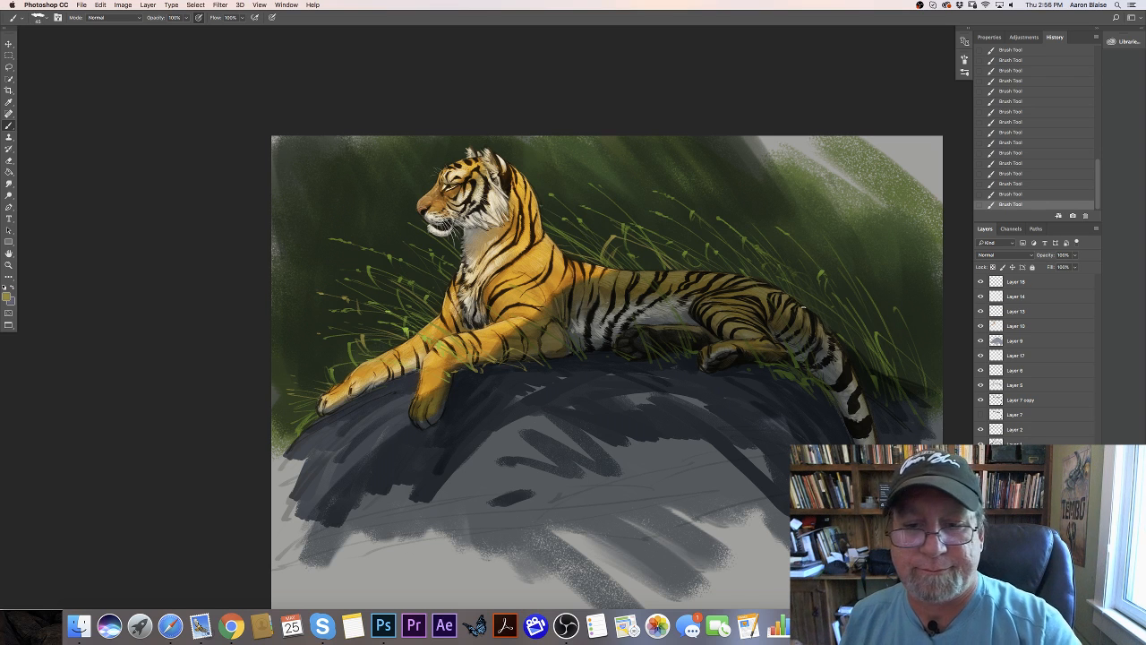
pyautogui.moveTo(764, 263)
pyautogui.mouseDown()
pyautogui.moveTo(733, 233)
pyautogui.moveTo(682, 226)
pyautogui.mouseUp()
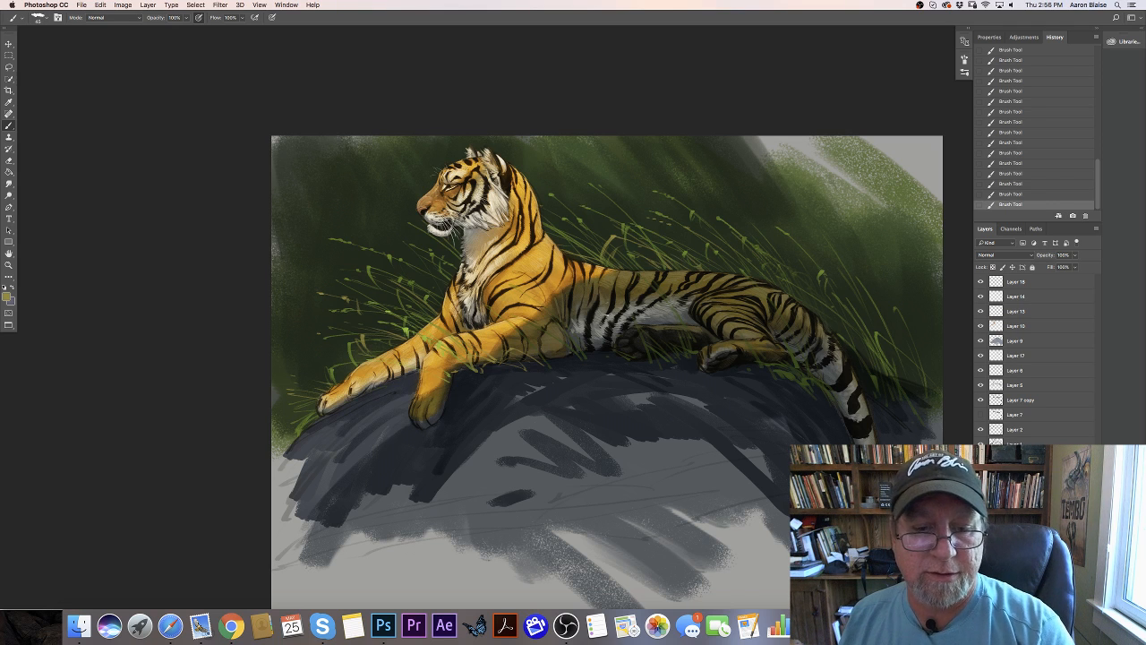
# - Paint olive grass blades along the rock edge beneath the tiger's chest on the topmost grass layer
pyautogui.click(1015, 281)
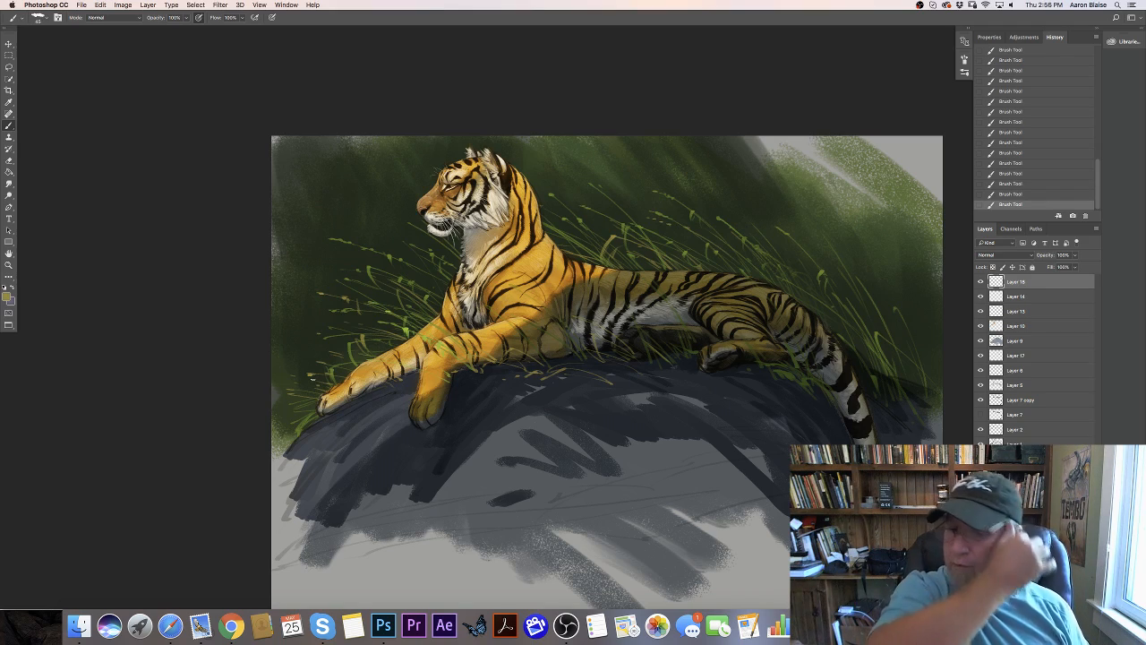
pyautogui.press('super+minus')
pyautogui.press('super+minus')
pyautogui.press('super+plus')
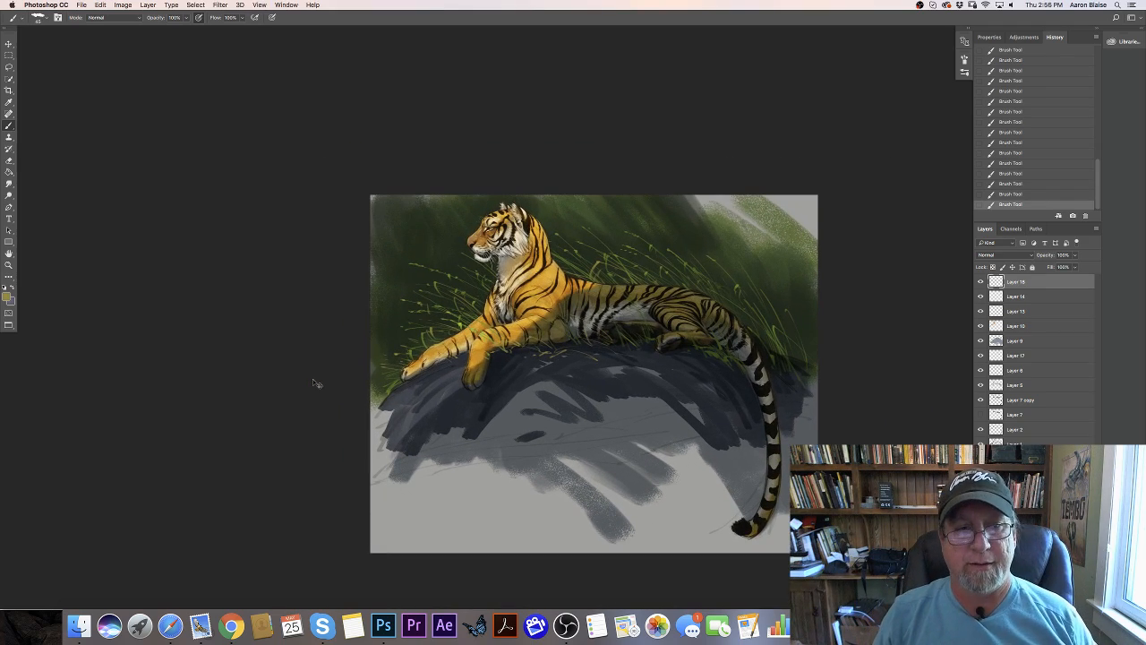
pyautogui.press('super+plus')
pyautogui.press('super+plus')
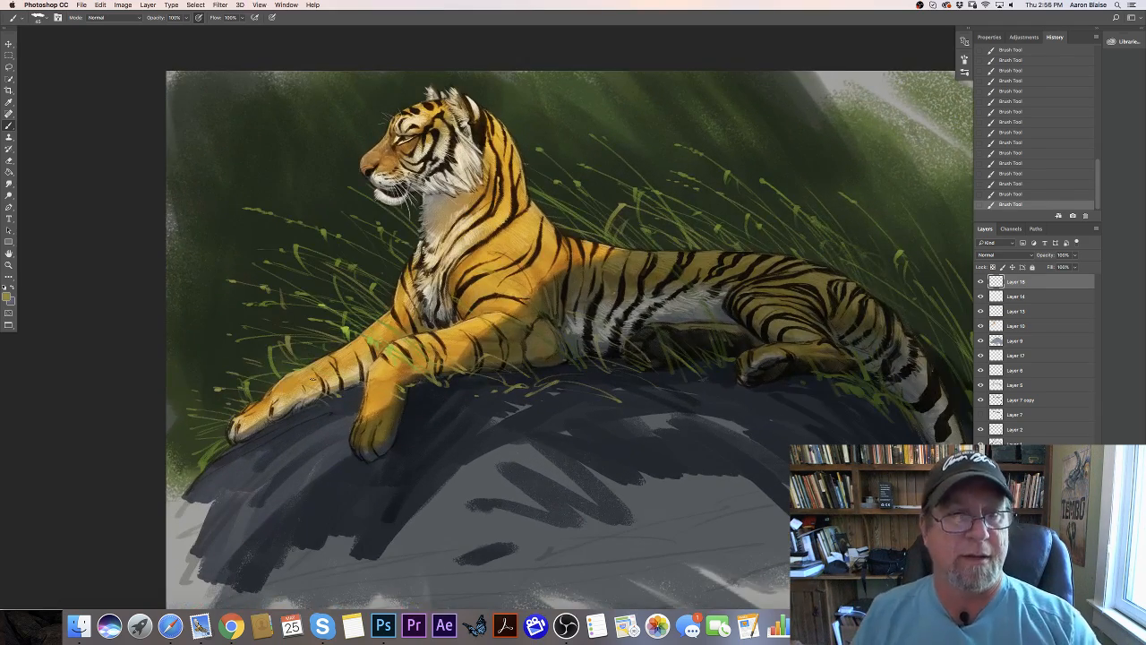
# - Sample golden orange #dda231 from the neck fur and add a new layer directly above Layer 14
pyautogui.click(7, 295)
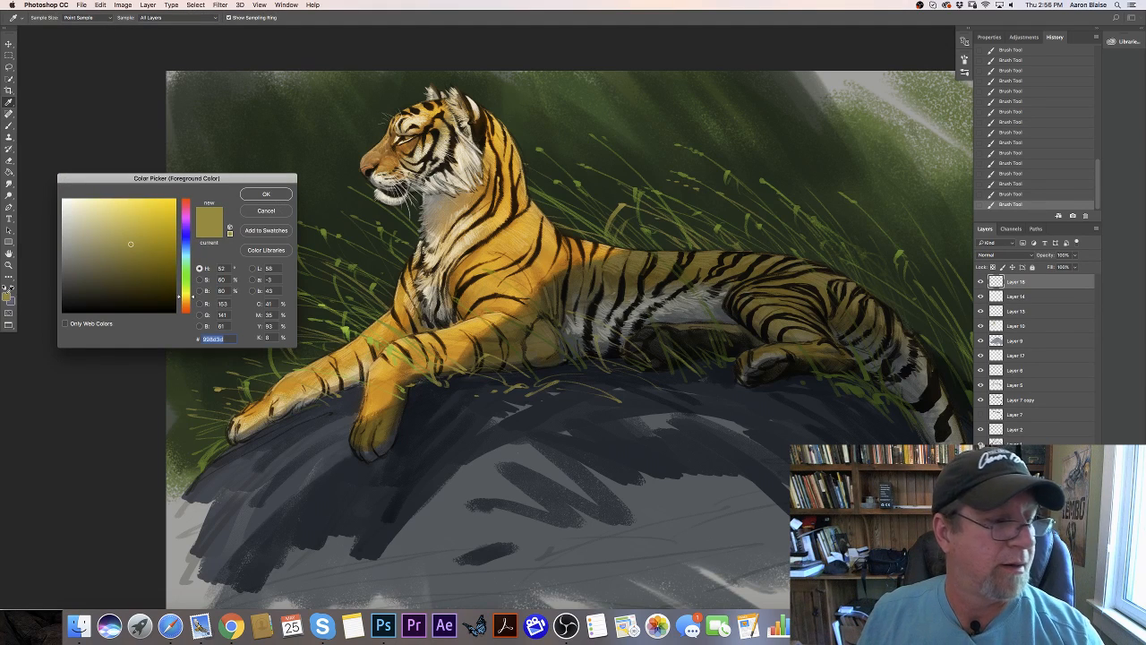
pyautogui.click(468, 208)
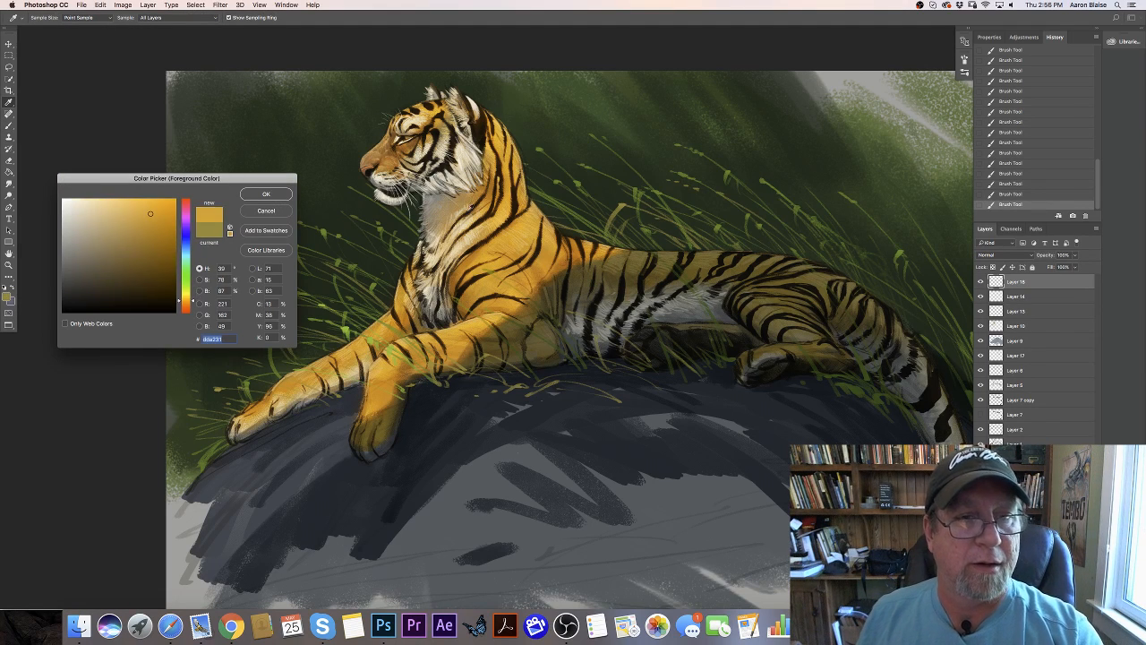
pyautogui.click(265, 196)
pyautogui.click(1017, 301)
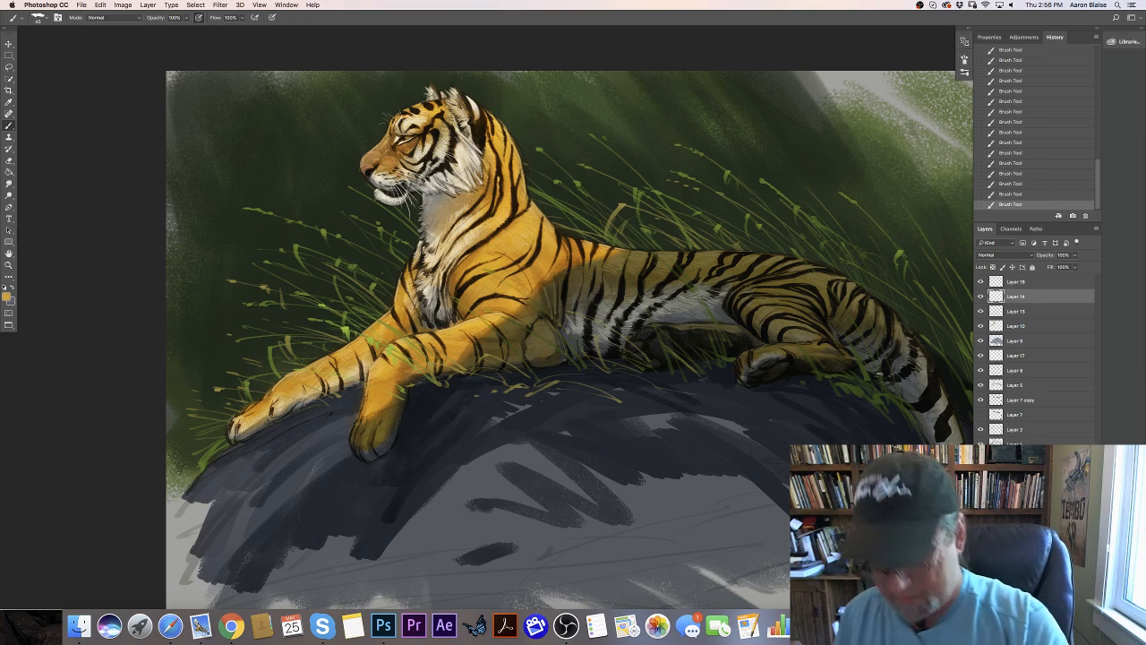
pyautogui.click(1072, 604)
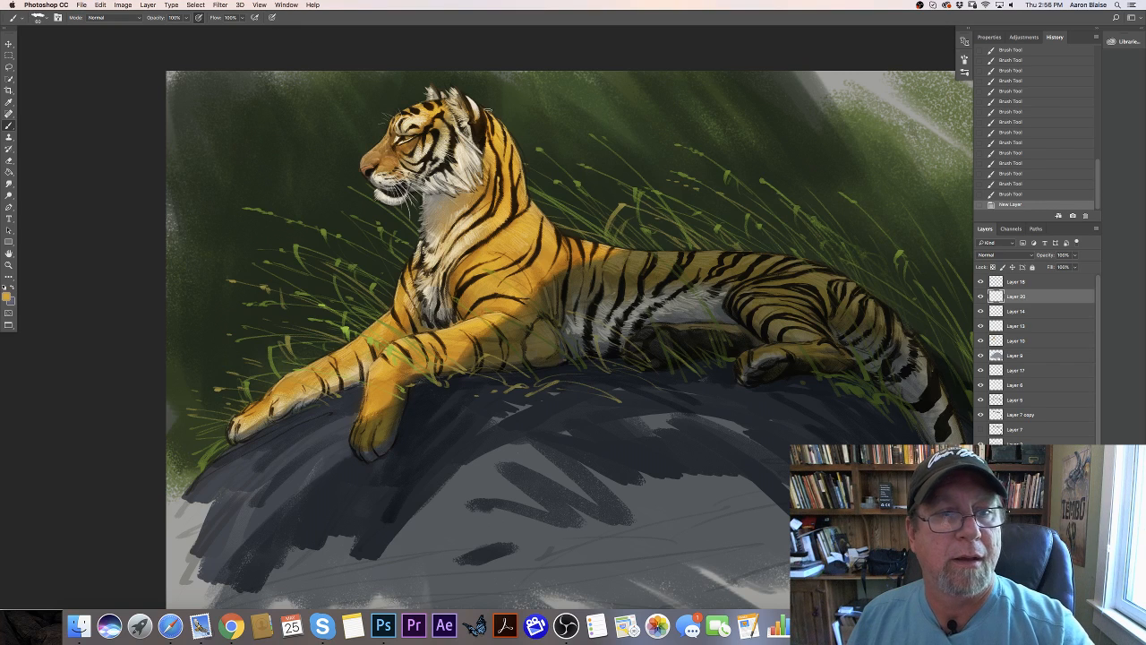
pyautogui.click(486, 110)
pyautogui.click(510, 132)
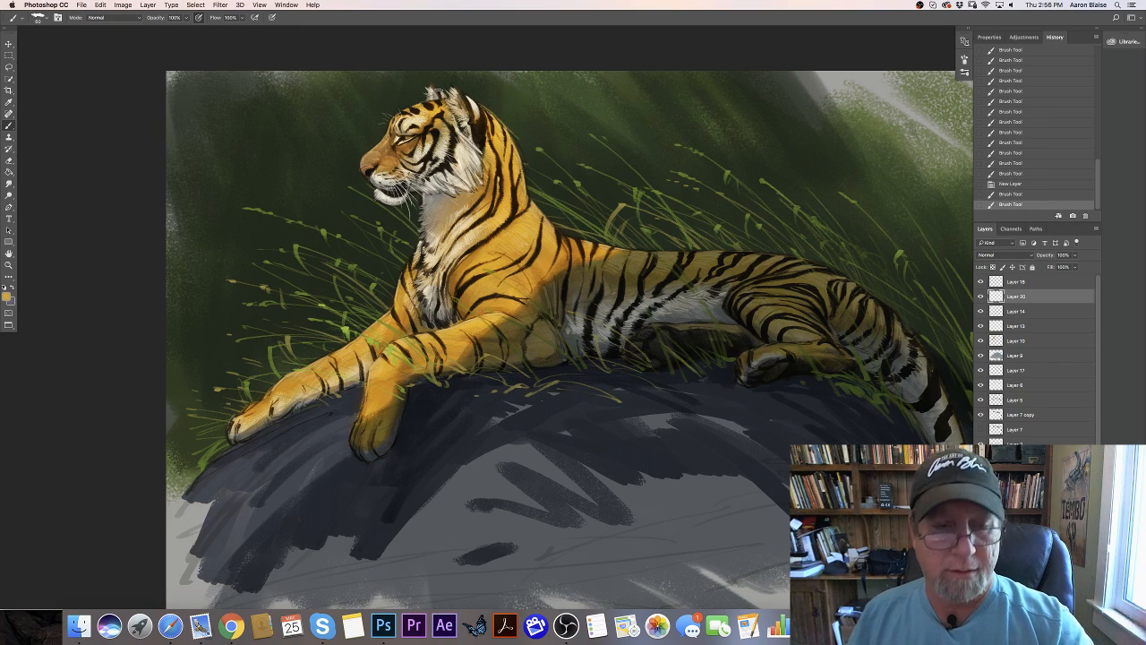
pyautogui.moveTo(511, 132); pyautogui.dragTo(485, 109)
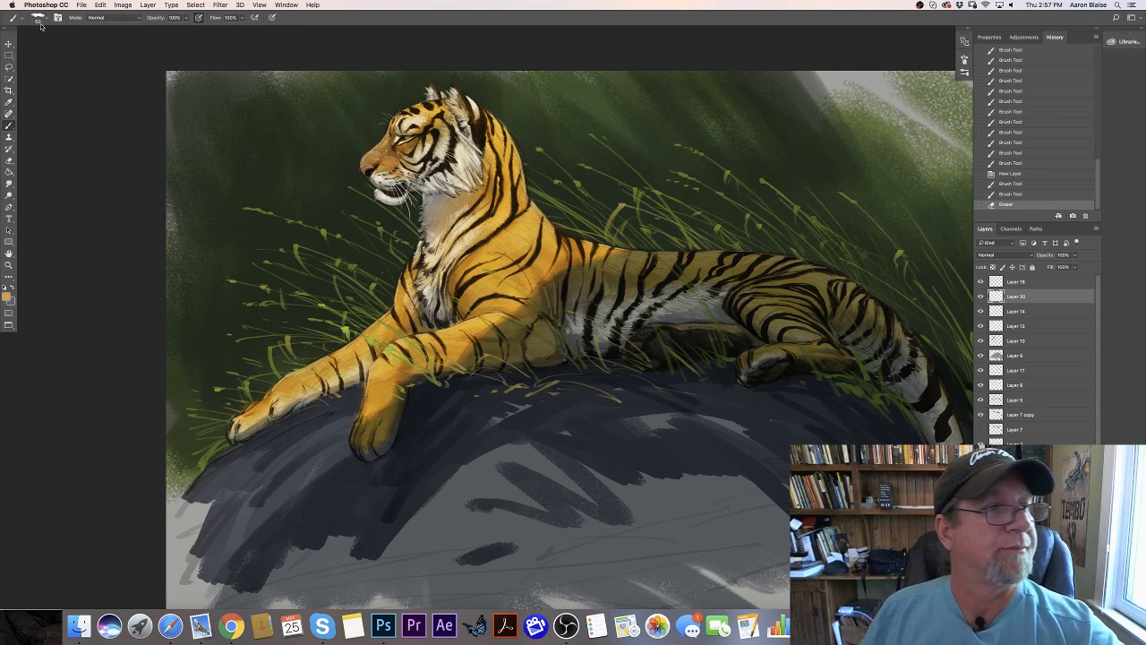
# - Enlarge the brush and paint soft orange fur strokes along the nape and shoulder and down the chest and foreleg edge
pyautogui.press('F5')
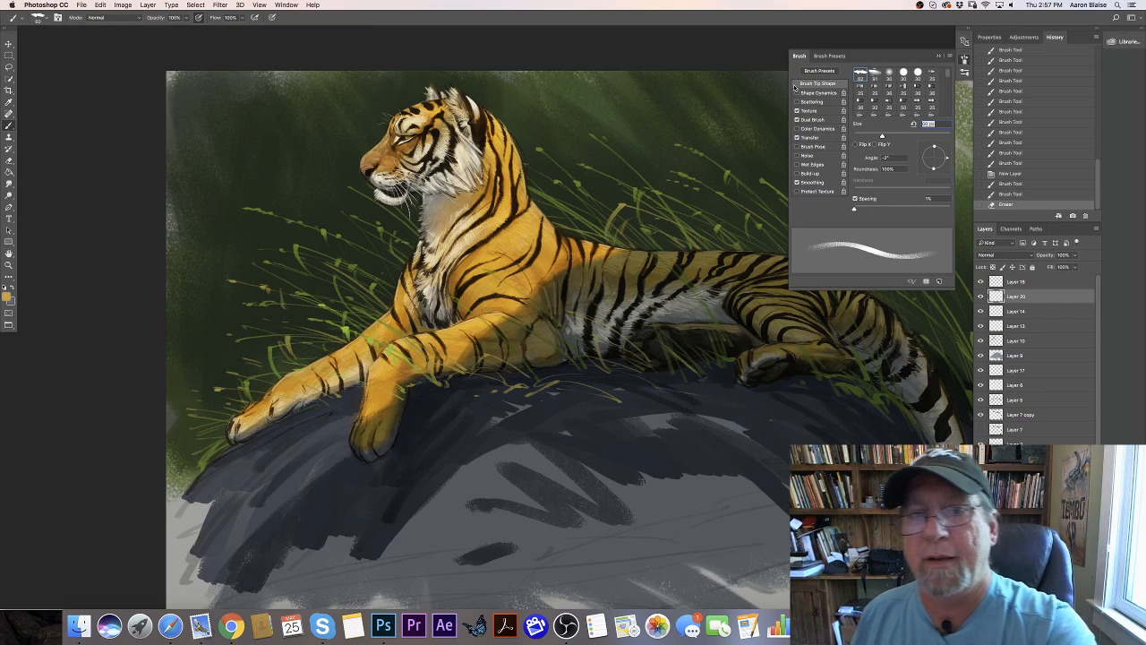
pyautogui.press('F5')
pyautogui.press(']')
pyautogui.moveTo(480, 108)
pyautogui.mouseDown()
pyautogui.moveTo(518, 144)
pyautogui.moveTo(498, 117)
pyautogui.mouseUp()
pyautogui.moveTo(486, 109); pyautogui.dragTo(520, 150)
pyautogui.moveTo(514, 142)
pyautogui.mouseDown()
pyautogui.moveTo(529, 190)
pyautogui.moveTo(566, 237)
pyautogui.mouseUp()
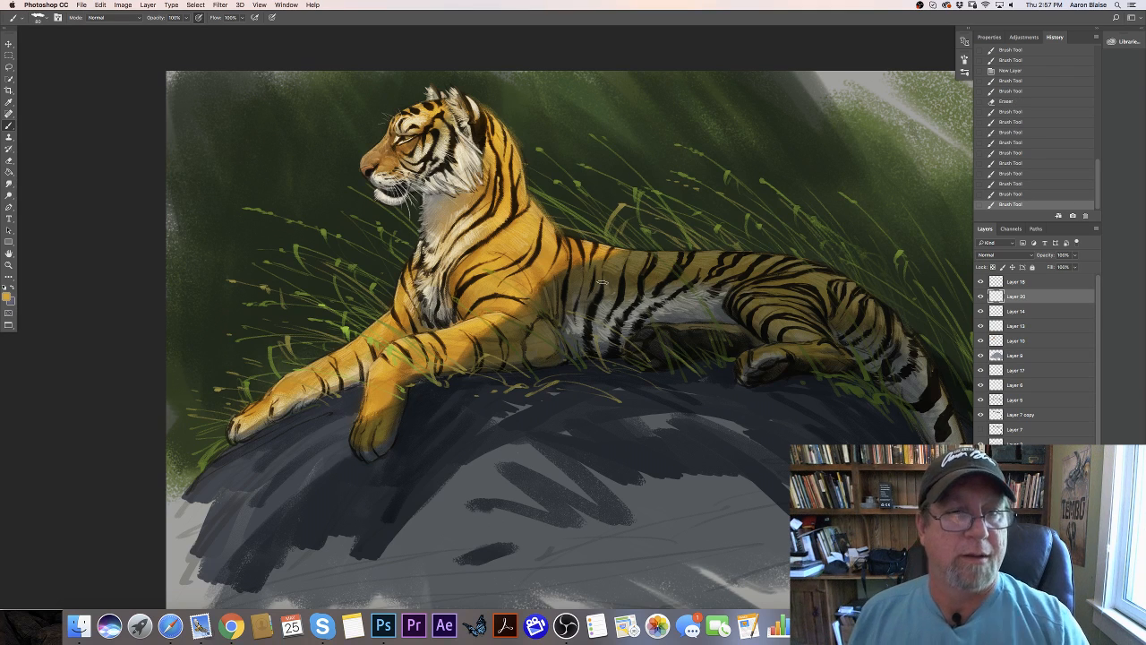
pyautogui.moveTo(516, 148); pyautogui.dragTo(535, 206)
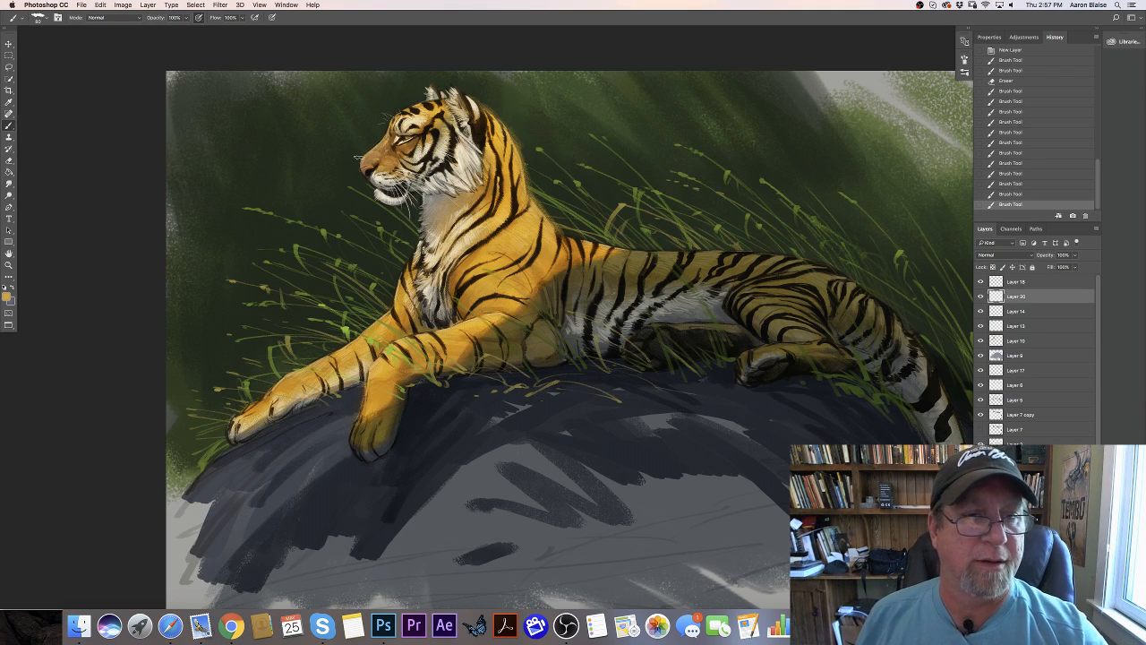
pyautogui.moveTo(422, 211); pyautogui.dragTo(402, 271)
pyautogui.moveTo(412, 253)
pyautogui.mouseDown()
pyautogui.moveTo(391, 304)
pyautogui.moveTo(329, 350)
pyautogui.mouseUp()
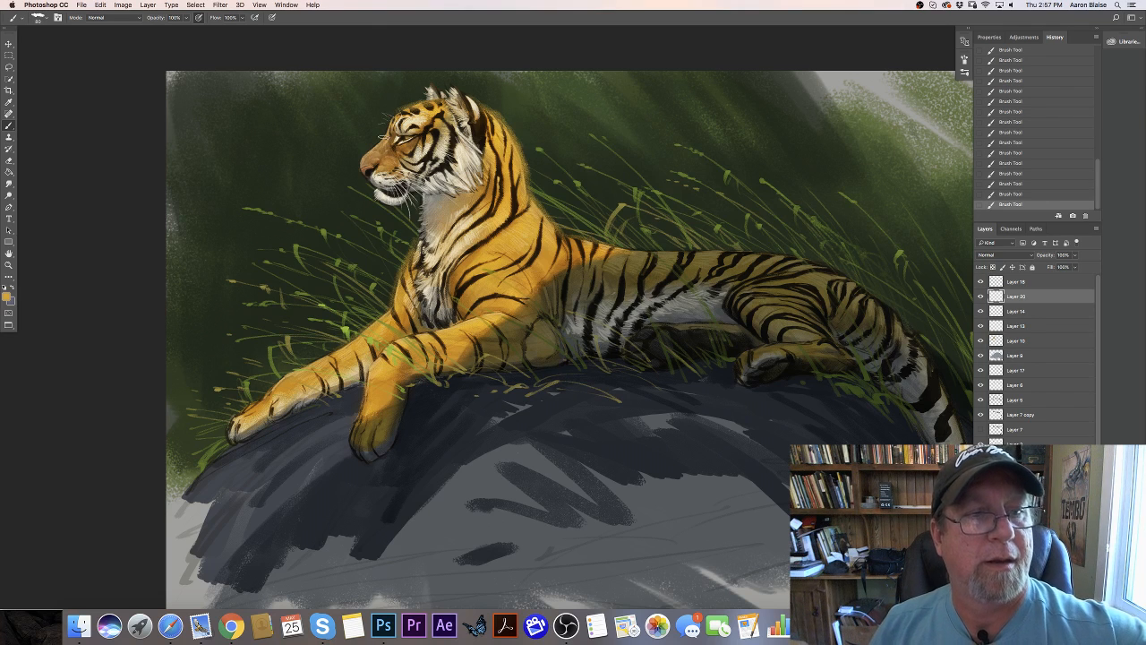
# - Erase the excess orange fur strokes above the brow and along the back of the neck
pyautogui.moveTo(409, 99); pyautogui.dragTo(415, 96)
pyautogui.moveTo(410, 99); pyautogui.dragTo(414, 96)
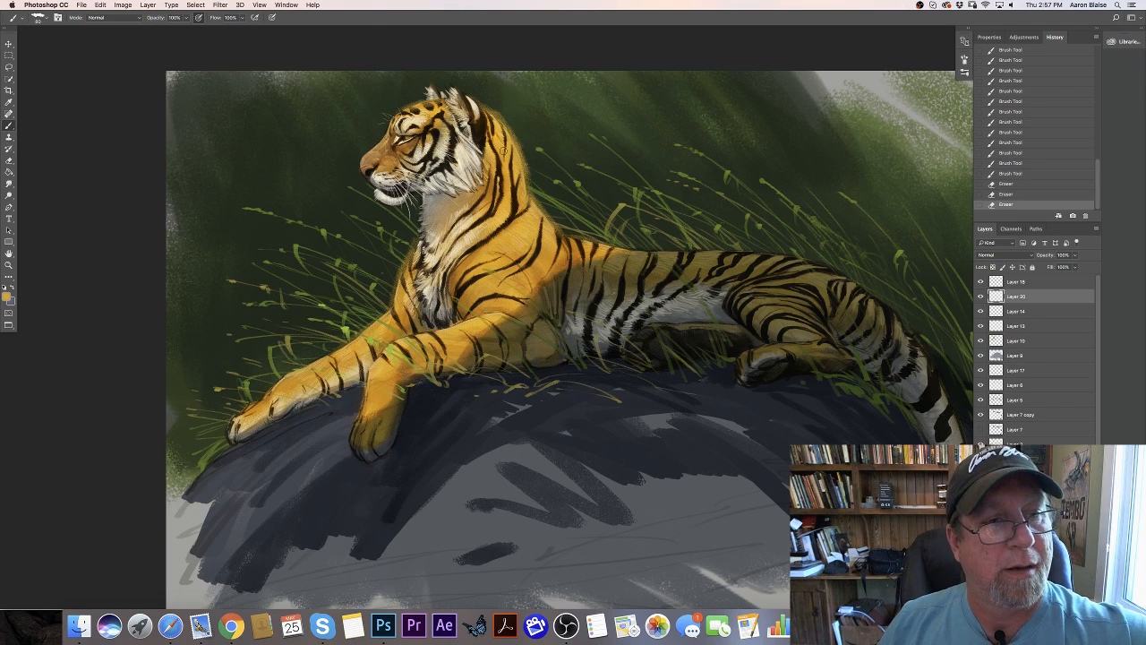
pyautogui.moveTo(487, 104); pyautogui.dragTo(486, 99)
pyautogui.moveTo(473, 90); pyautogui.dragTo(516, 131)
pyautogui.moveTo(519, 141); pyautogui.dragTo(537, 201)
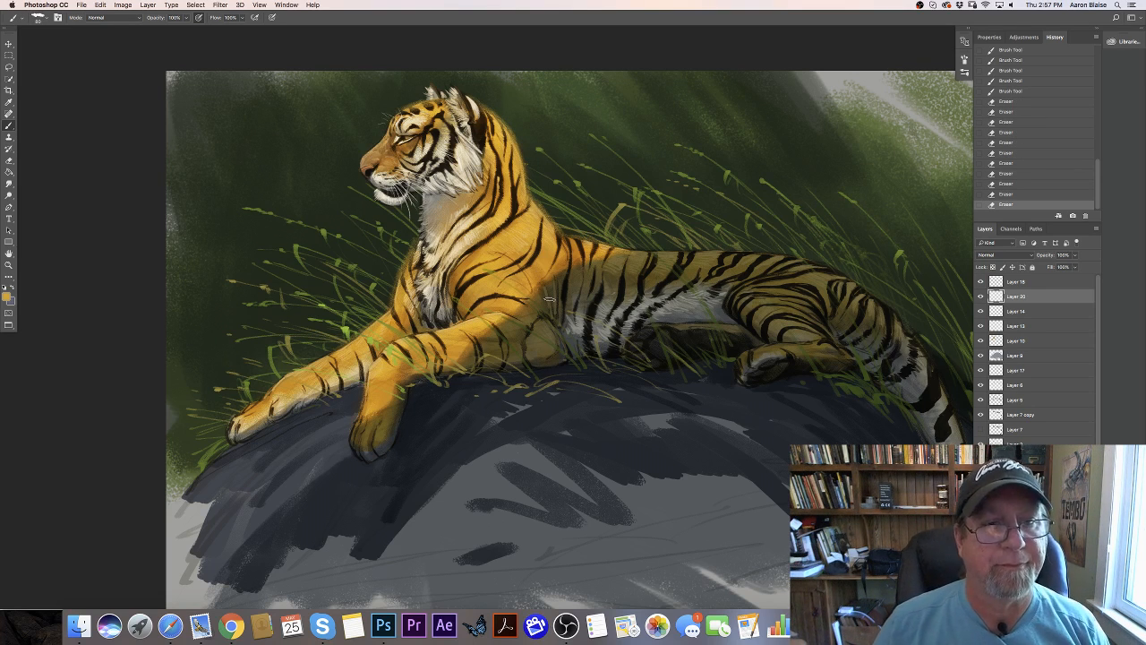
# - Select the rock's layer and set the foreground color to dark slate blue #334050, sampled from the rock
pyautogui.press('super+minus')
pyautogui.press('super+minus')
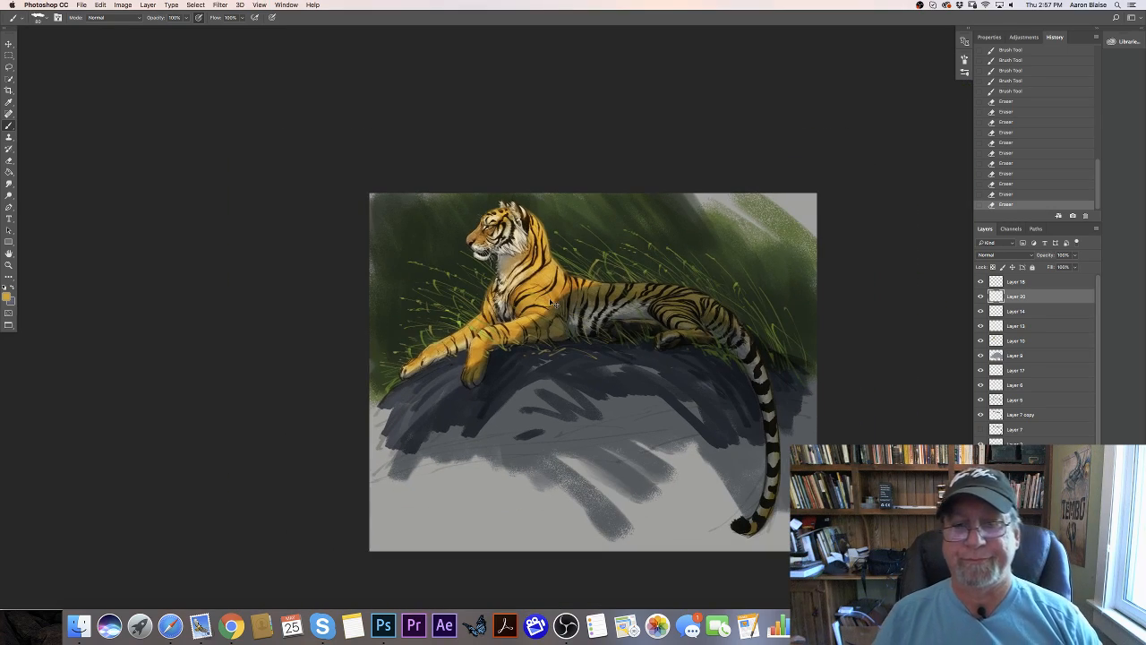
pyautogui.press('super+plus')
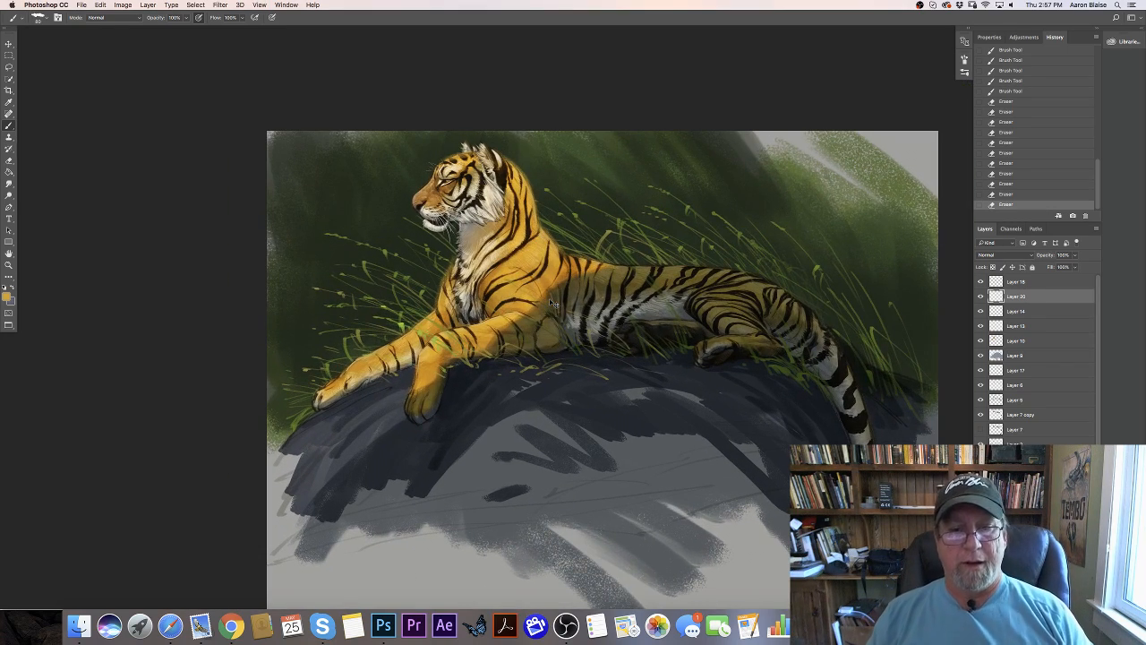
pyautogui.press('super+minus')
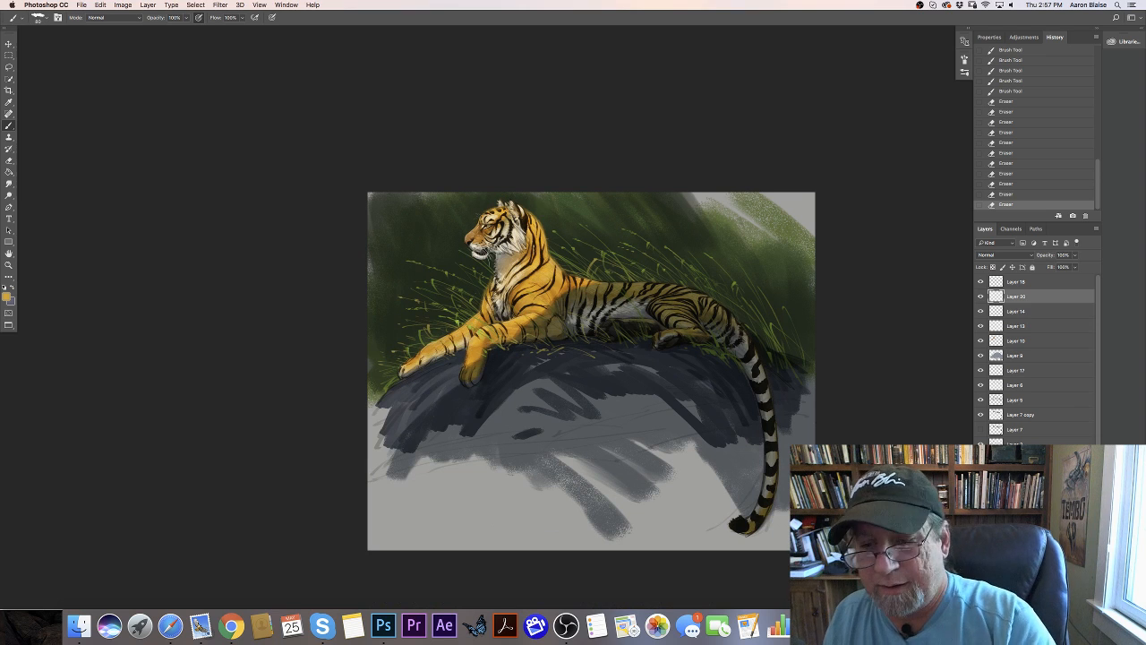
pyautogui.click(1016, 473)
pyautogui.click(6, 296)
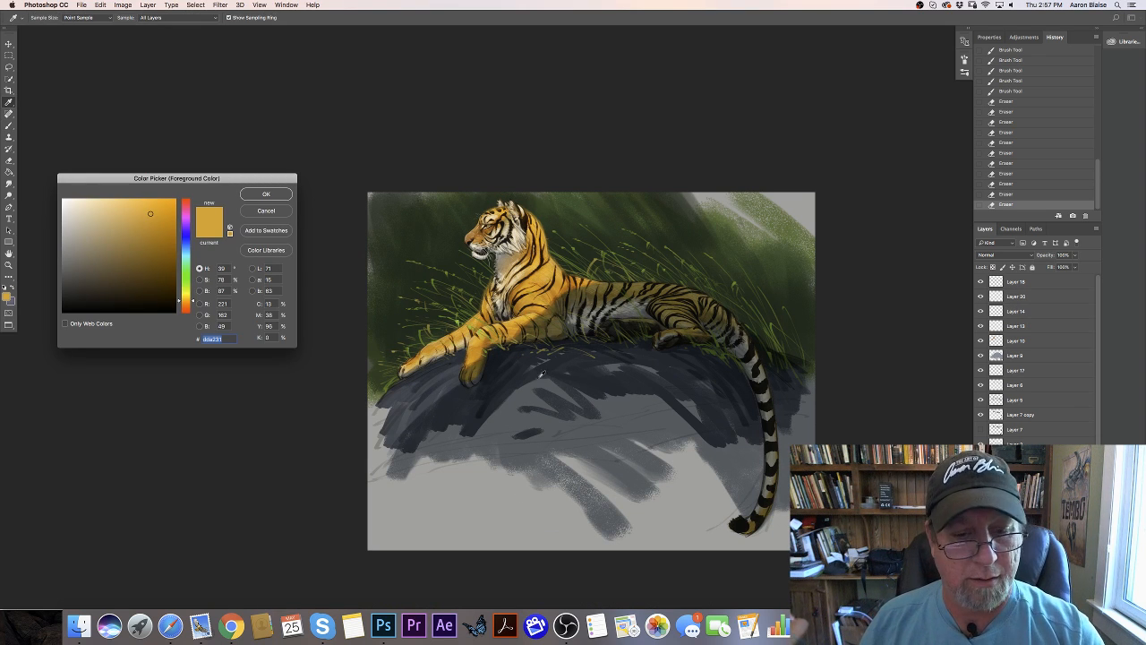
pyautogui.click(541, 374)
pyautogui.click(103, 276)
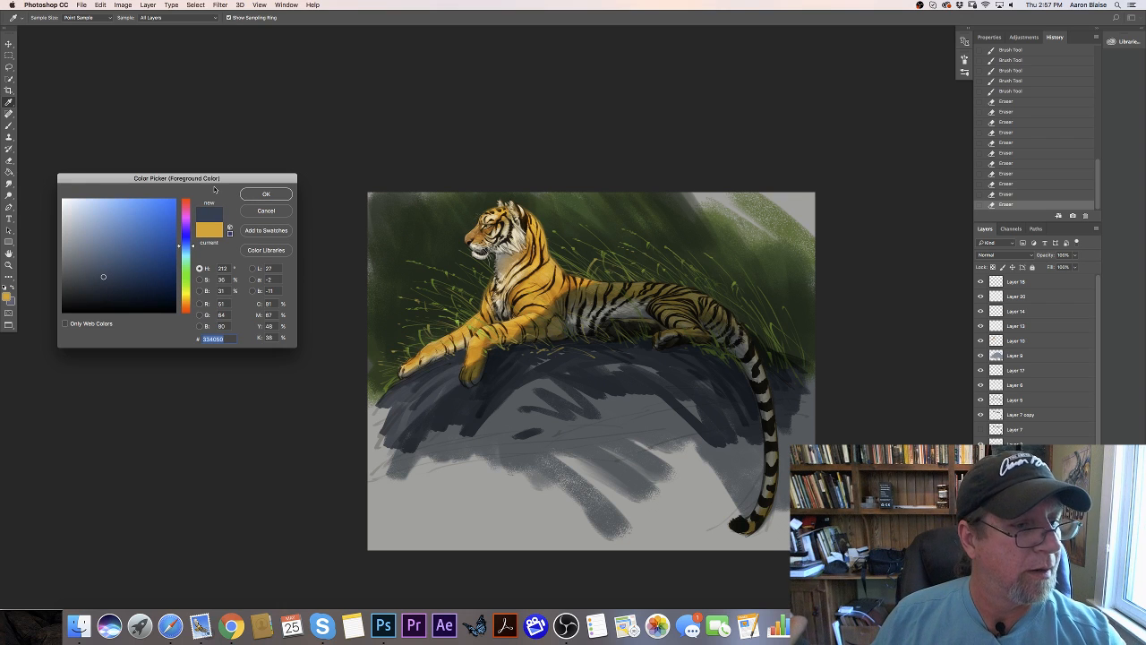
pyautogui.click(260, 193)
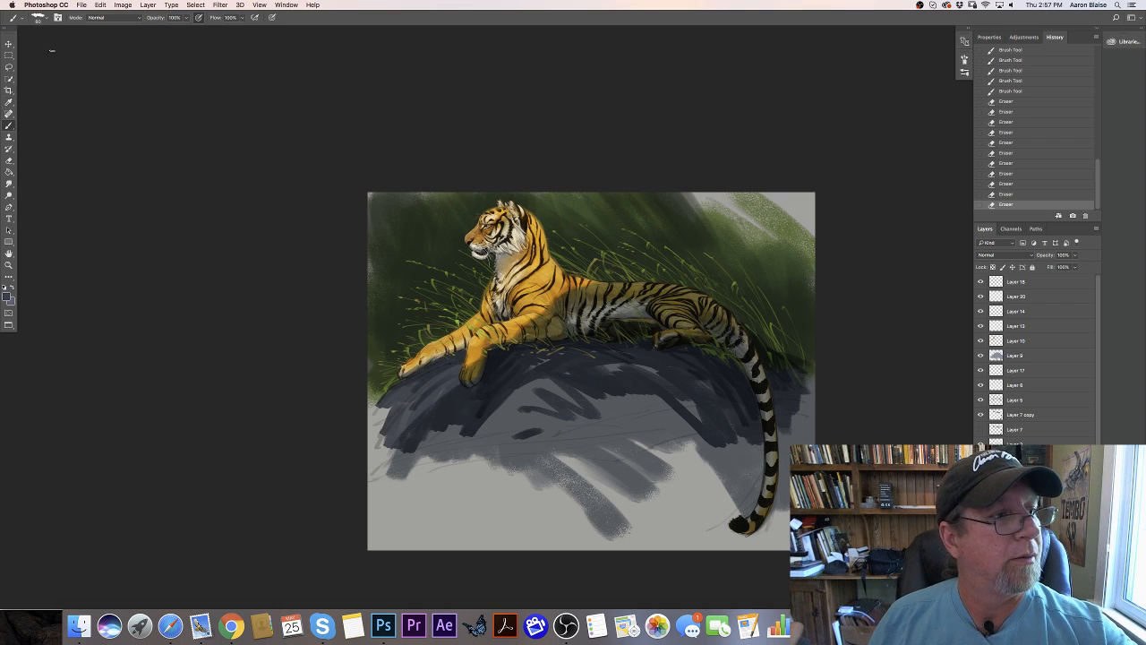
# - Choose the textured 31 px brush preset, enlarge it, and paint broad dark blue strokes over the bare grey areas of the rock
pyautogui.rightClick(51, 50)
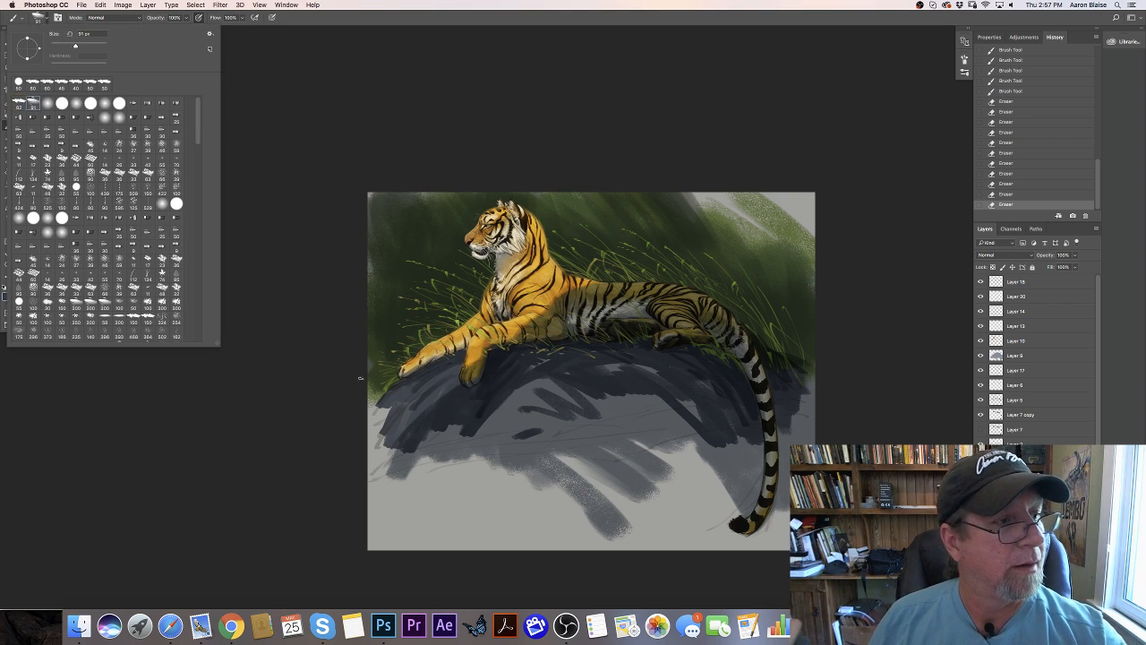
pyautogui.click(361, 377)
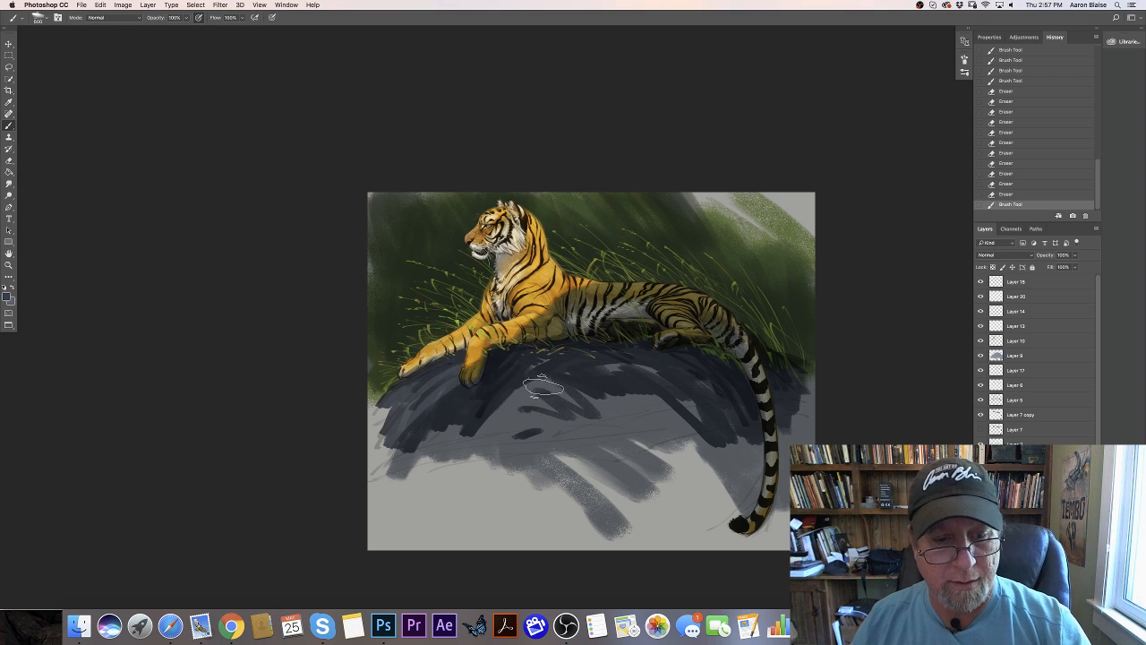
pyautogui.press(']')
pyautogui.press(']')
pyautogui.moveTo(553, 369); pyautogui.dragTo(586, 448)
pyautogui.moveTo(542, 375); pyautogui.dragTo(562, 444)
pyautogui.moveTo(542, 368); pyautogui.dragTo(482, 453)
pyautogui.moveTo(493, 411)
pyautogui.mouseDown()
pyautogui.moveTo(433, 431)
pyautogui.moveTo(405, 458)
pyautogui.mouseUp()
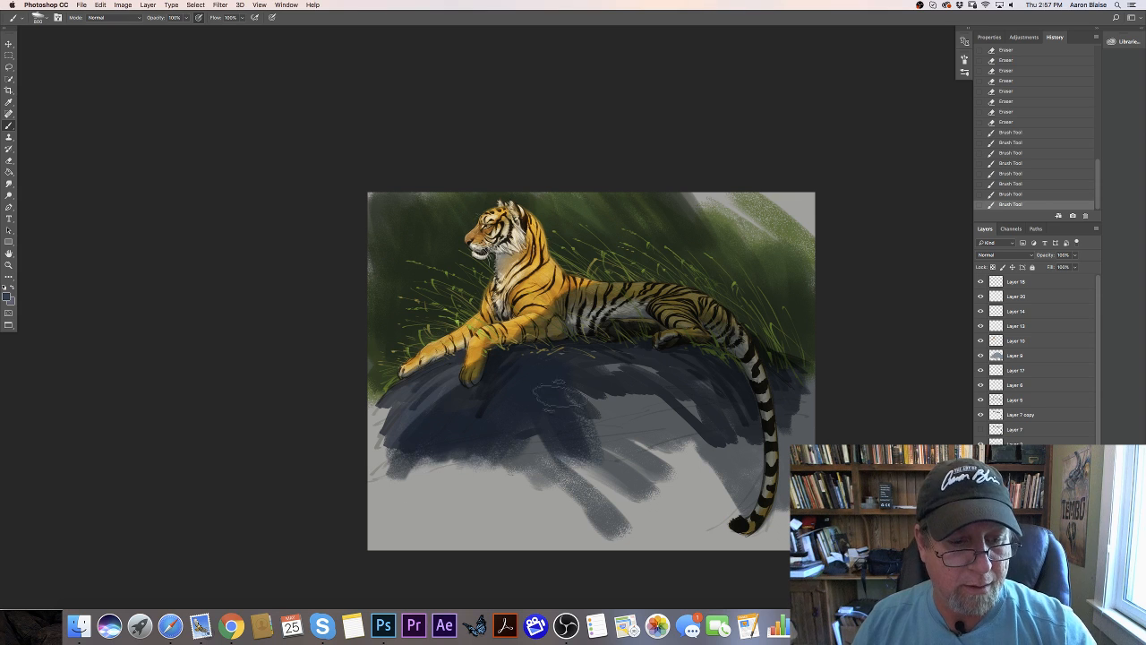
pyautogui.moveTo(555, 394); pyautogui.dragTo(680, 423)
# - Shift the foreground color's hue to dark teal and brush it across the middle and the side of the rock below the front paws
pyautogui.click(9, 296)
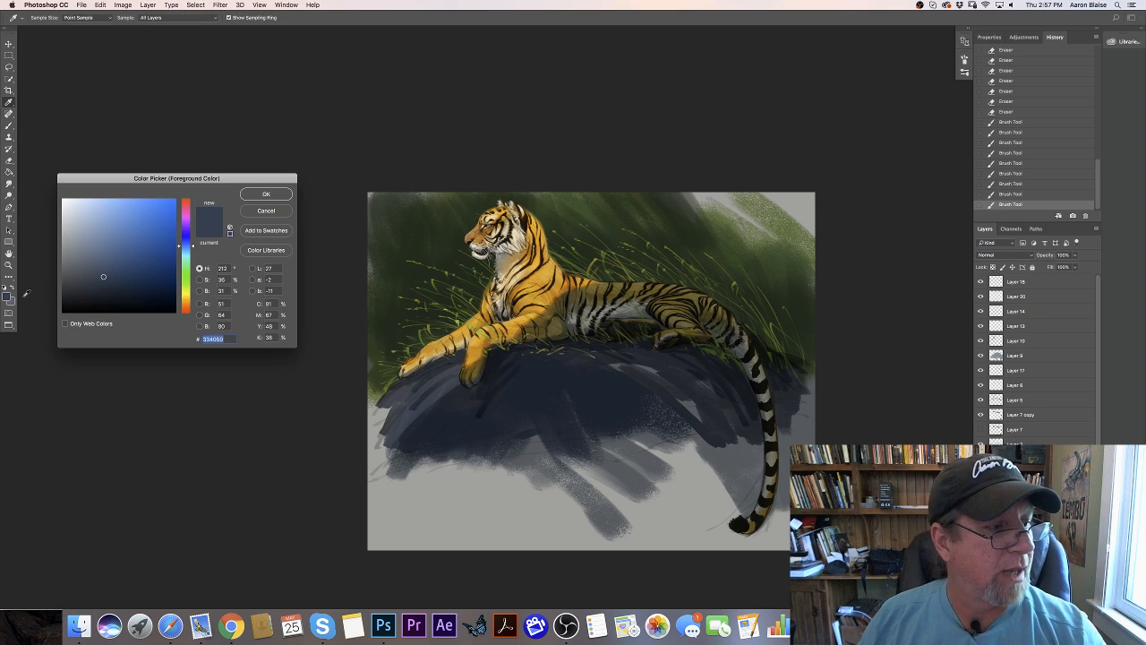
pyautogui.click(187, 263)
pyautogui.click(265, 194)
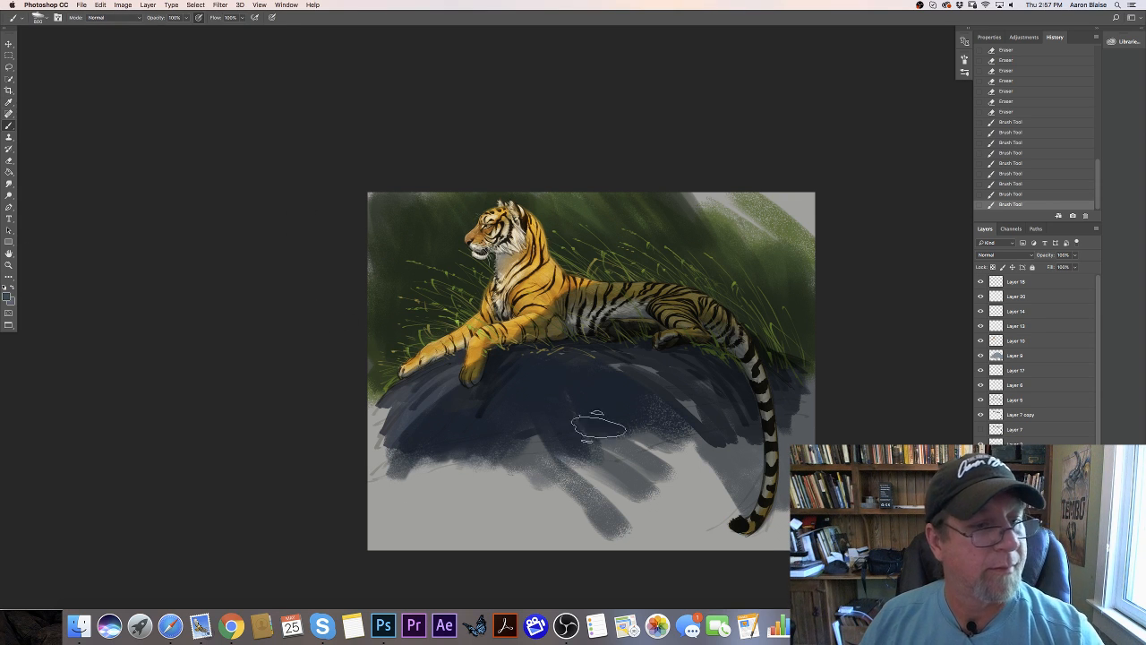
pyautogui.moveTo(598, 426)
pyautogui.mouseDown()
pyautogui.moveTo(597, 375)
pyautogui.moveTo(673, 422)
pyautogui.moveTo(627, 362)
pyautogui.moveTo(557, 360)
pyautogui.moveTo(648, 363)
pyautogui.moveTo(707, 385)
pyautogui.moveTo(742, 428)
pyautogui.moveTo(747, 460)
pyautogui.moveTo(760, 410)
pyautogui.moveTo(785, 392)
pyautogui.moveTo(796, 424)
pyautogui.moveTo(785, 456)
pyautogui.moveTo(668, 396)
pyautogui.moveTo(573, 373)
pyautogui.moveTo(573, 405)
pyautogui.moveTo(547, 408)
pyautogui.moveTo(540, 468)
pyautogui.moveTo(537, 364)
pyautogui.moveTo(452, 480)
pyautogui.moveTo(478, 422)
pyautogui.moveTo(575, 503)
pyautogui.moveTo(494, 465)
pyautogui.moveTo(521, 494)
pyautogui.moveTo(440, 417)
pyautogui.mouseUp()
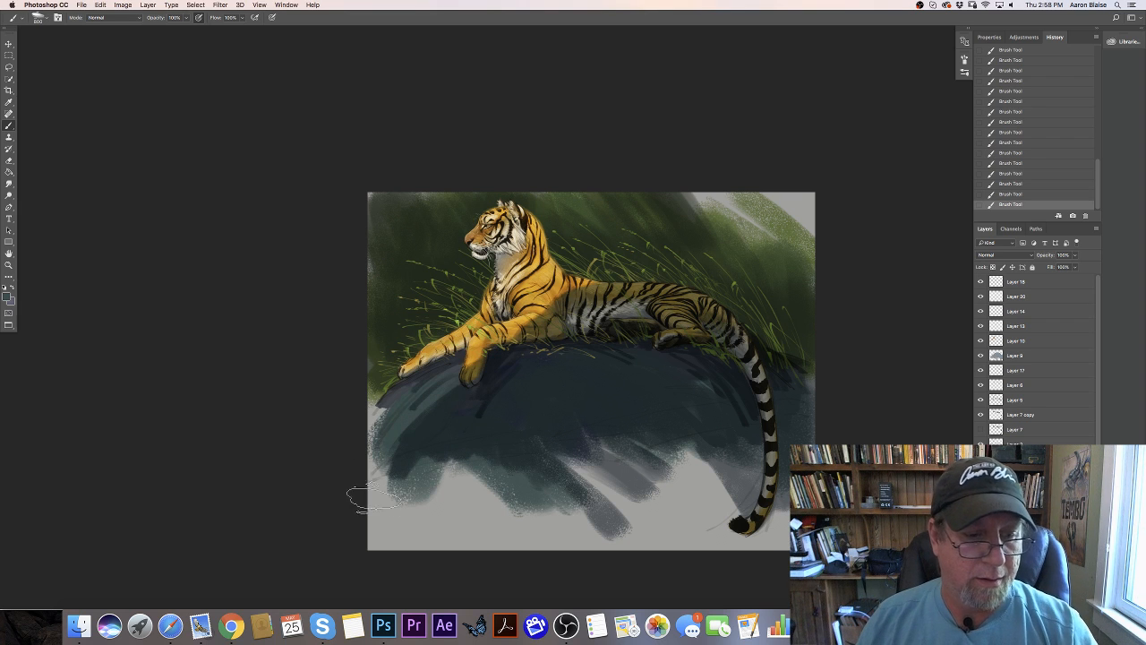
# - Change the foreground color to dark olive green and paint broad strokes over the rock face and its lower edge
pyautogui.click(7, 295)
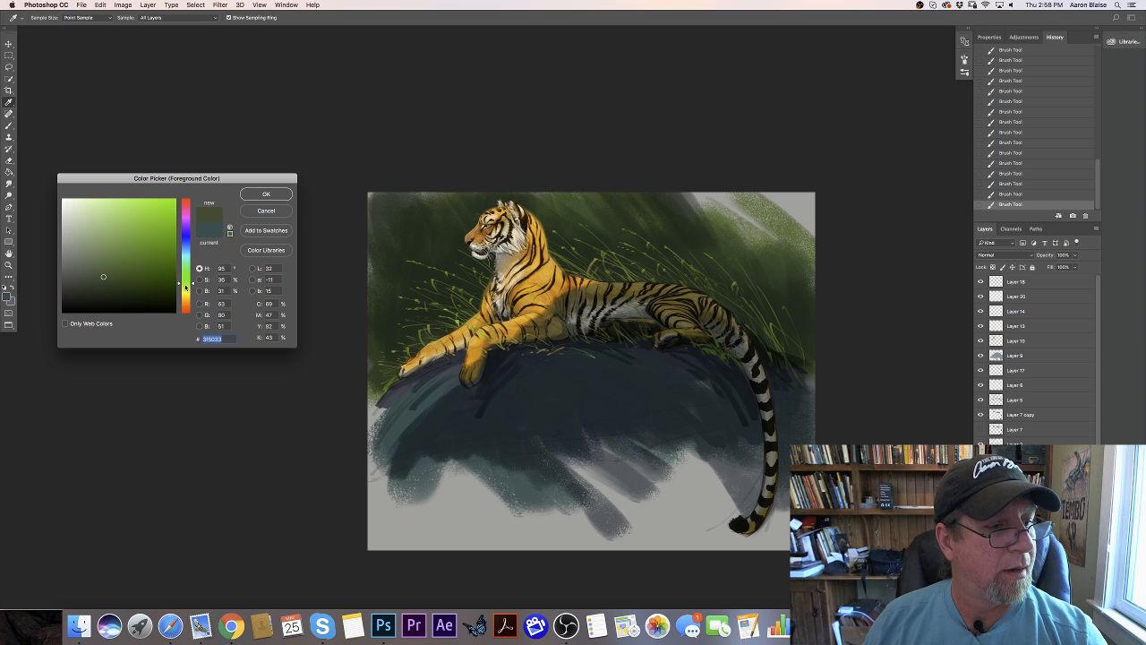
pyautogui.click(266, 194)
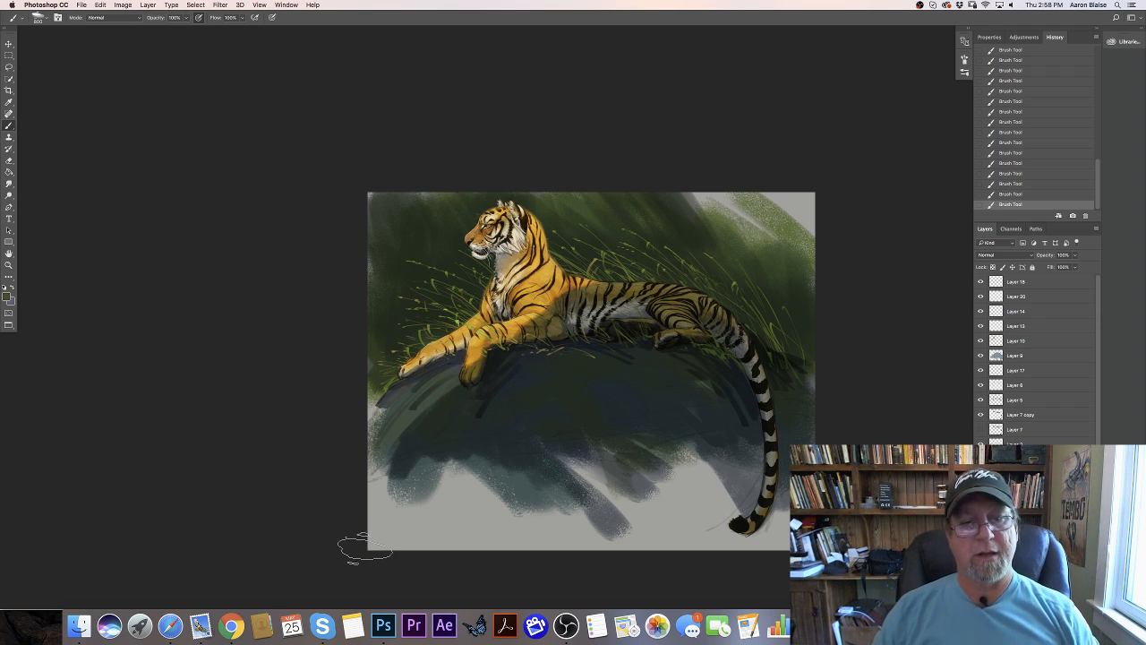
pyautogui.moveTo(440, 519)
pyautogui.mouseDown()
pyautogui.moveTo(472, 435)
pyautogui.moveTo(435, 521)
pyautogui.moveTo(473, 441)
pyautogui.moveTo(386, 506)
pyautogui.moveTo(356, 468)
pyautogui.mouseUp()
pyautogui.moveTo(607, 474)
pyautogui.mouseDown()
pyautogui.moveTo(629, 449)
pyautogui.moveTo(699, 457)
pyautogui.mouseUp()
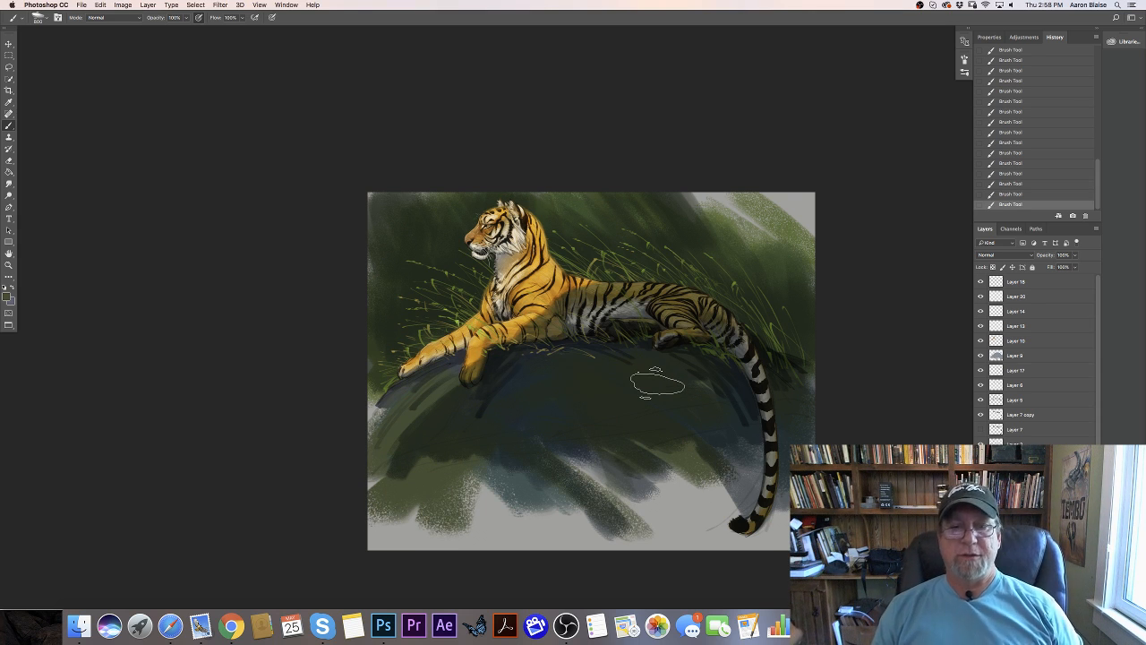
# - Add a new topmost layer in Multiply mode and set the foreground color to a muted blue-grey
pyautogui.press('super+plus')
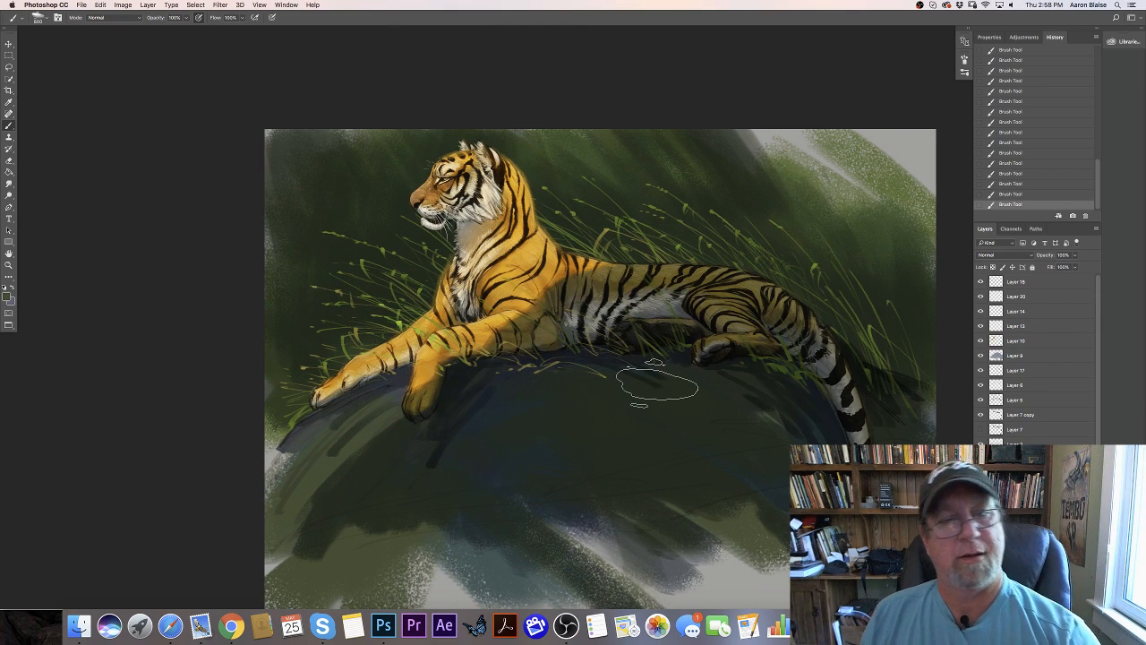
pyautogui.press('alt+shift+super+n')
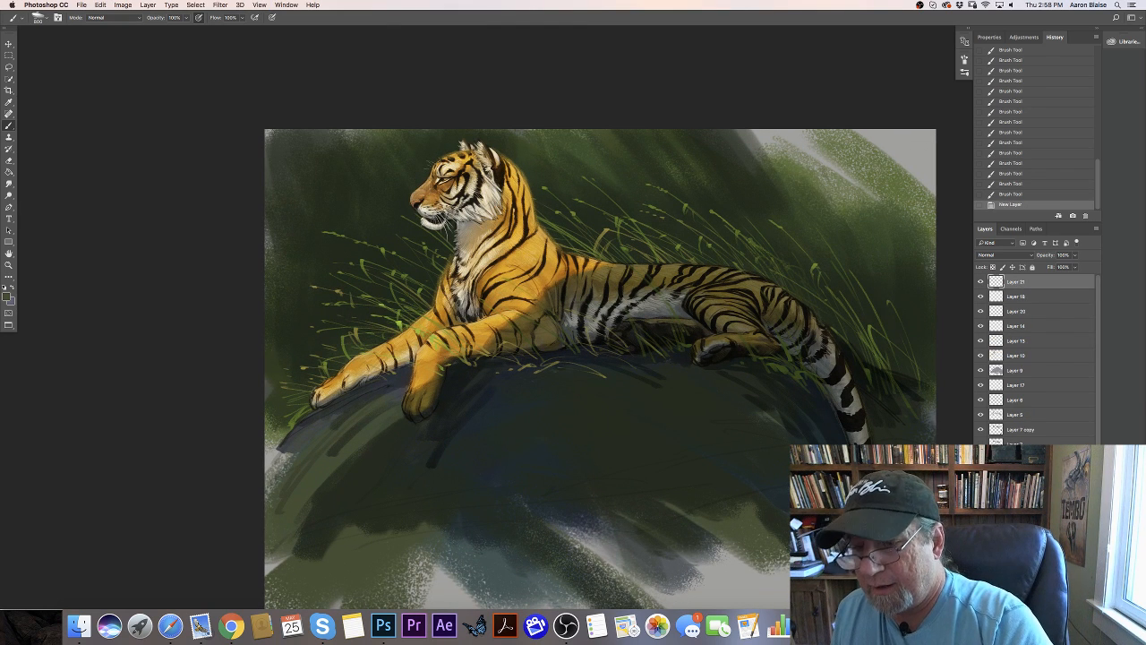
pyautogui.click(1001, 255)
pyautogui.click(976, 285)
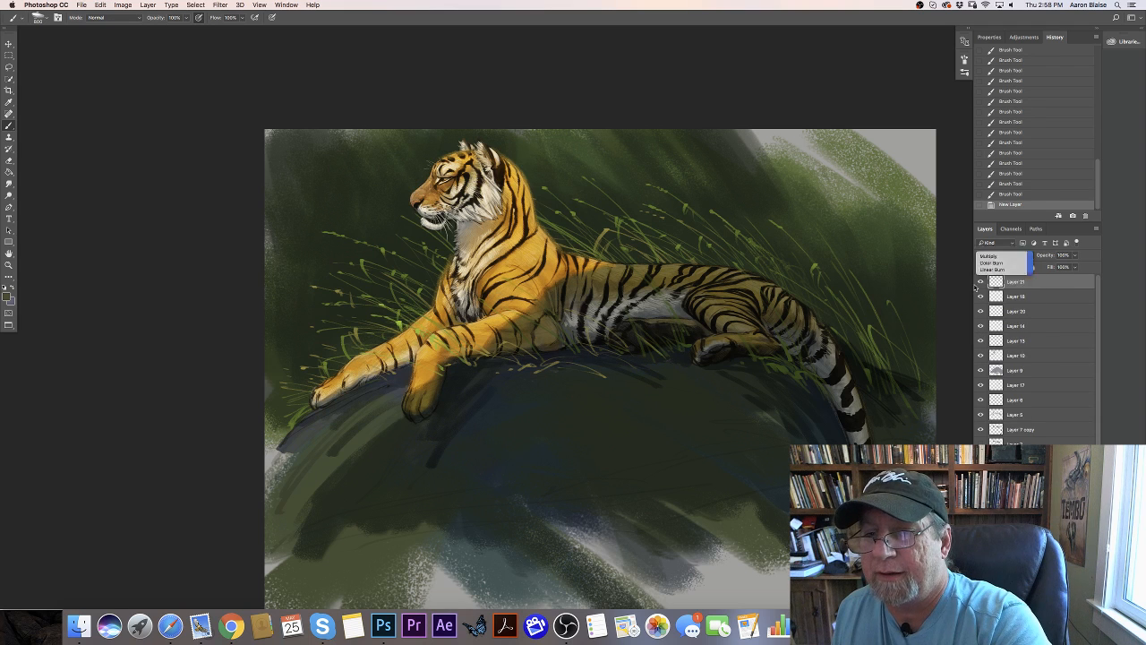
pyautogui.click(7, 296)
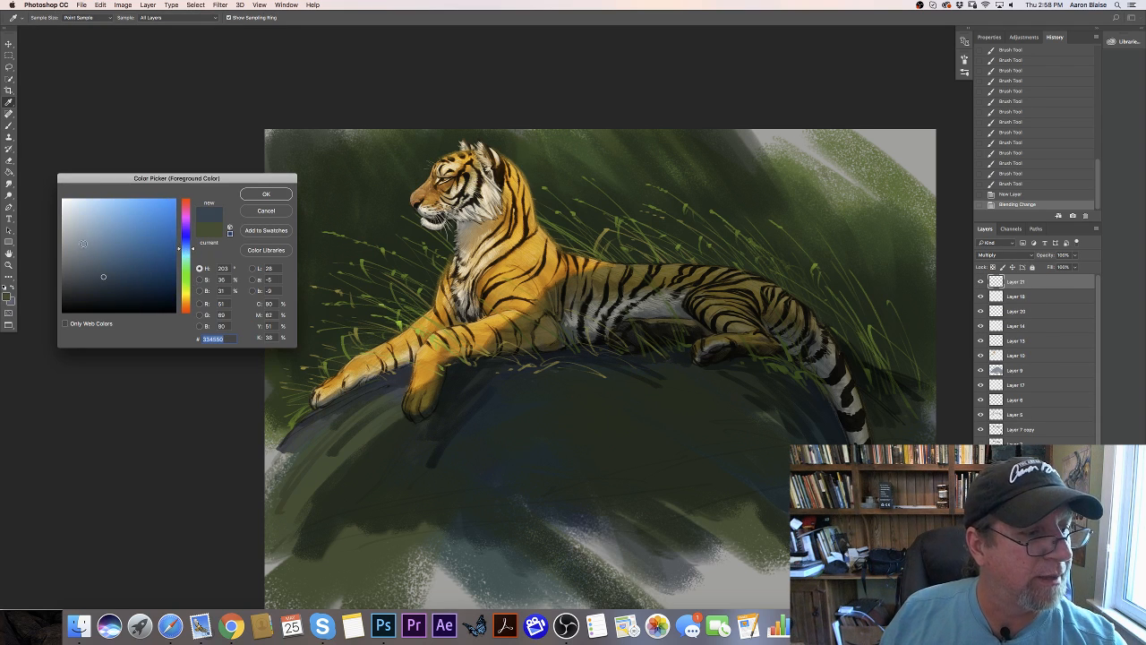
pyautogui.click(82, 242)
pyautogui.click(257, 195)
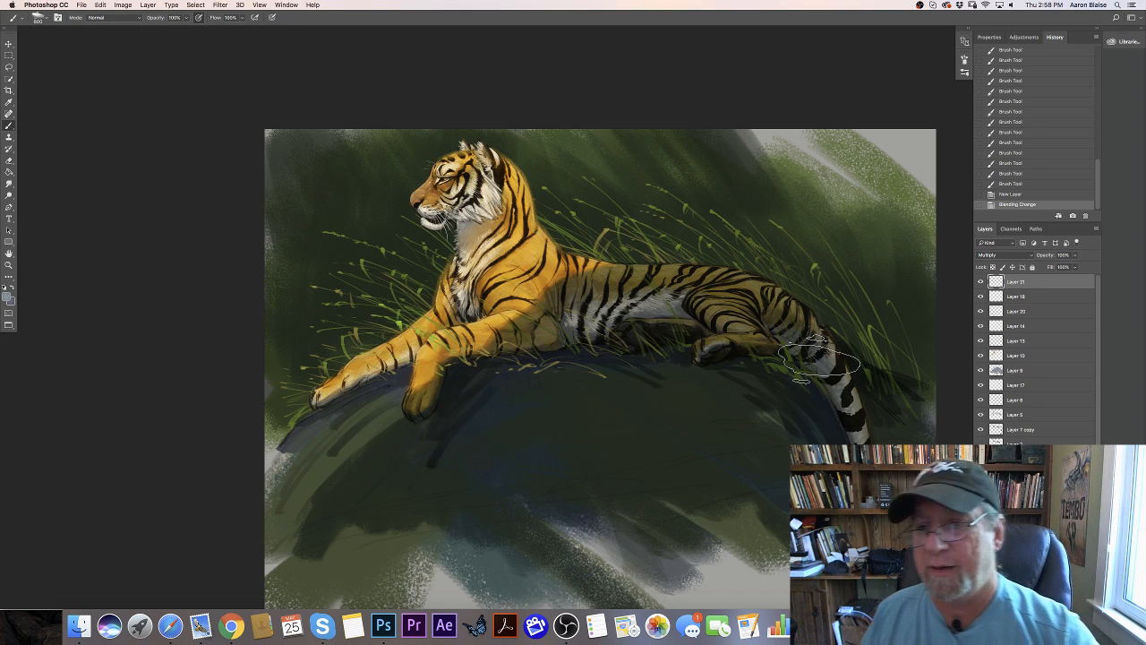
# - Paint blue-grey shadow strokes on the Multiply layer over the tiger's tail base, hind leg, belly and flank
pyautogui.moveTo(819, 359); pyautogui.dragTo(821, 308)
pyautogui.moveTo(791, 351)
pyautogui.mouseDown()
pyautogui.moveTo(779, 306)
pyautogui.moveTo(754, 301)
pyautogui.mouseUp()
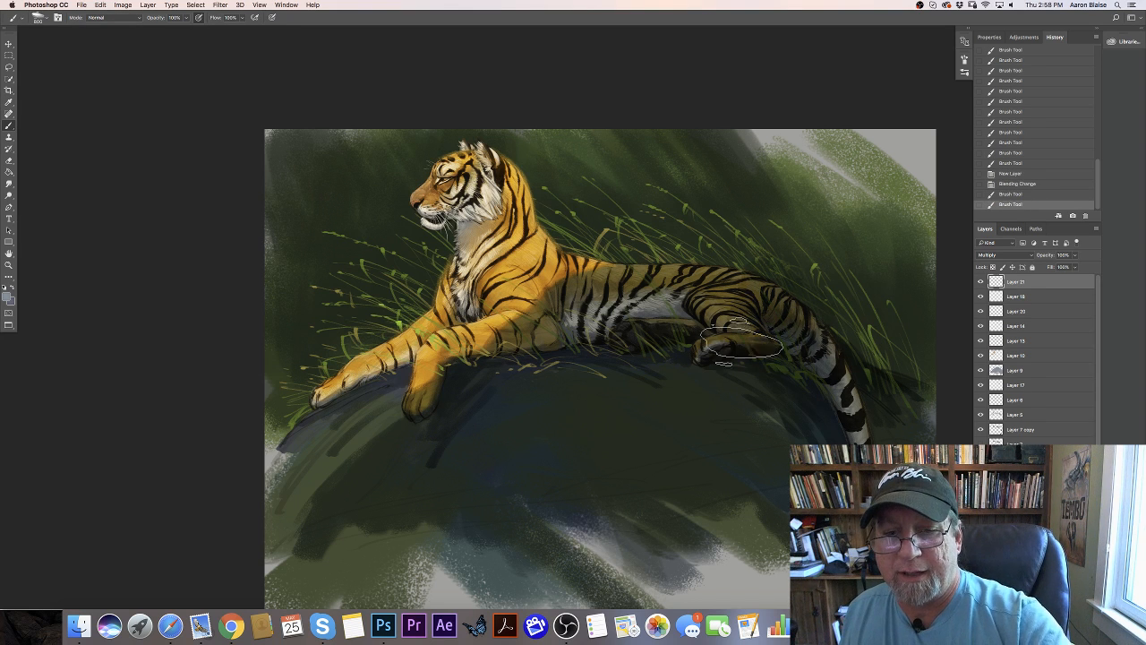
pyautogui.moveTo(734, 348)
pyautogui.mouseDown()
pyautogui.moveTo(723, 300)
pyautogui.moveTo(691, 324)
pyautogui.moveTo(667, 315)
pyautogui.mouseUp()
pyautogui.moveTo(662, 350)
pyautogui.mouseDown()
pyautogui.moveTo(653, 303)
pyautogui.moveTo(639, 299)
pyautogui.mouseUp()
pyautogui.moveTo(634, 348)
pyautogui.mouseDown()
pyautogui.moveTo(625, 304)
pyautogui.moveTo(613, 311)
pyautogui.mouseUp()
pyautogui.moveTo(611, 343); pyautogui.dragTo(595, 302)
pyautogui.moveTo(591, 336); pyautogui.dragTo(578, 304)
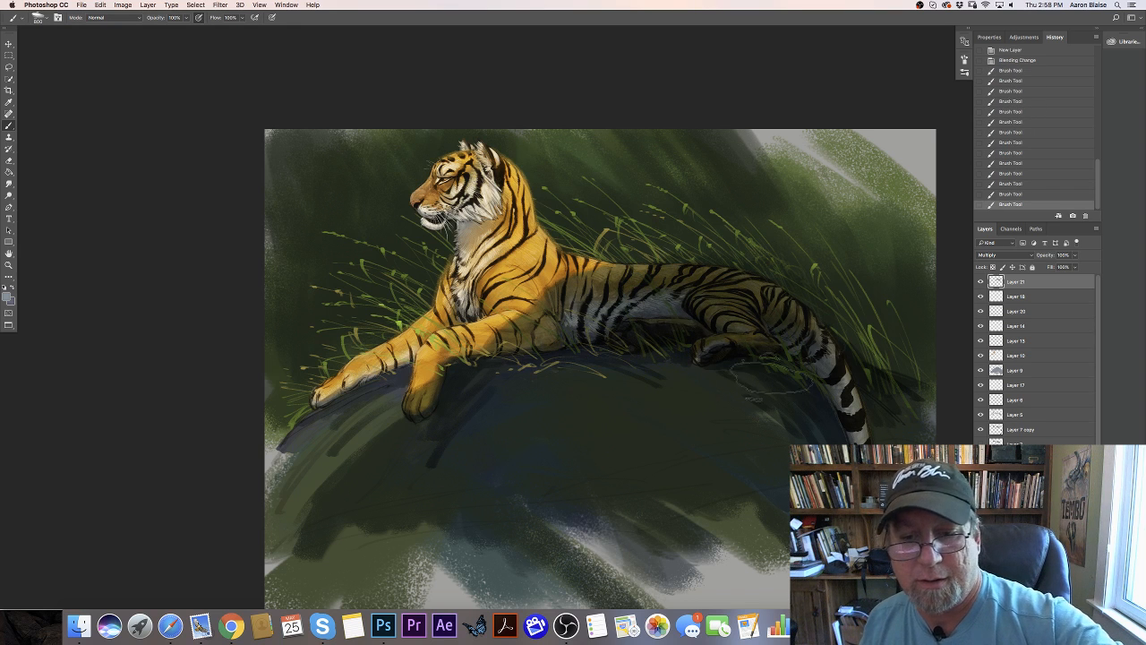
pyautogui.moveTo(796, 390)
pyautogui.mouseDown()
pyautogui.moveTo(821, 365)
pyautogui.moveTo(867, 374)
pyautogui.moveTo(781, 384)
pyautogui.moveTo(762, 399)
pyautogui.moveTo(640, 366)
pyautogui.moveTo(561, 366)
pyautogui.moveTo(574, 302)
pyautogui.mouseUp()
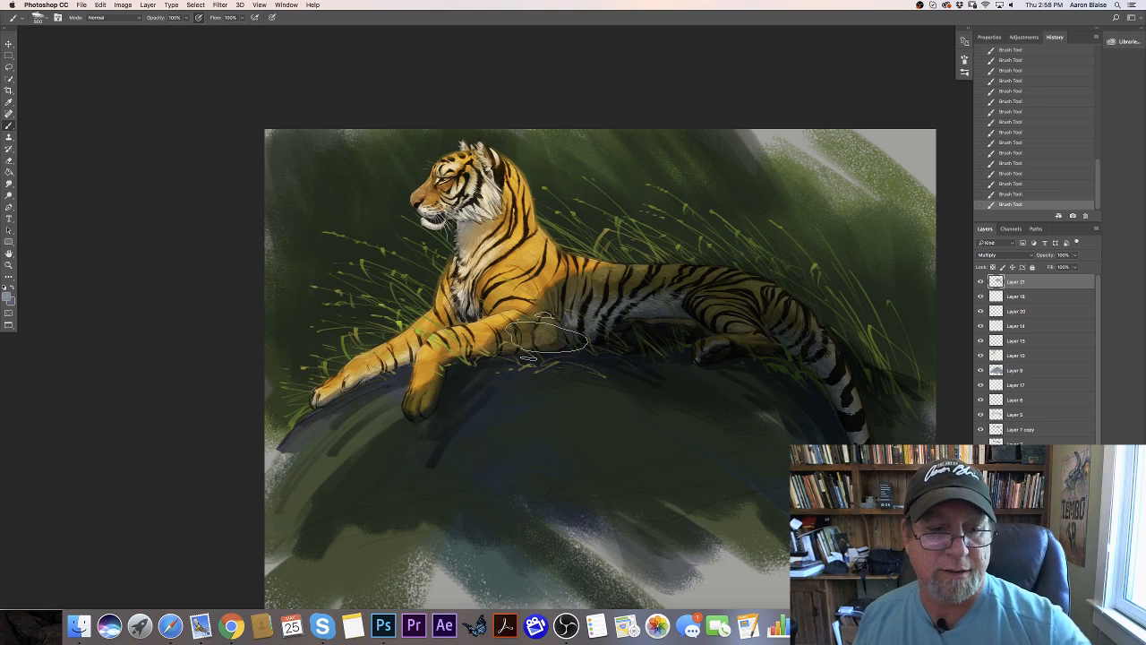
pyautogui.moveTo(536, 348)
pyautogui.mouseDown()
pyautogui.moveTo(588, 305)
pyautogui.moveTo(534, 346)
pyautogui.mouseUp()
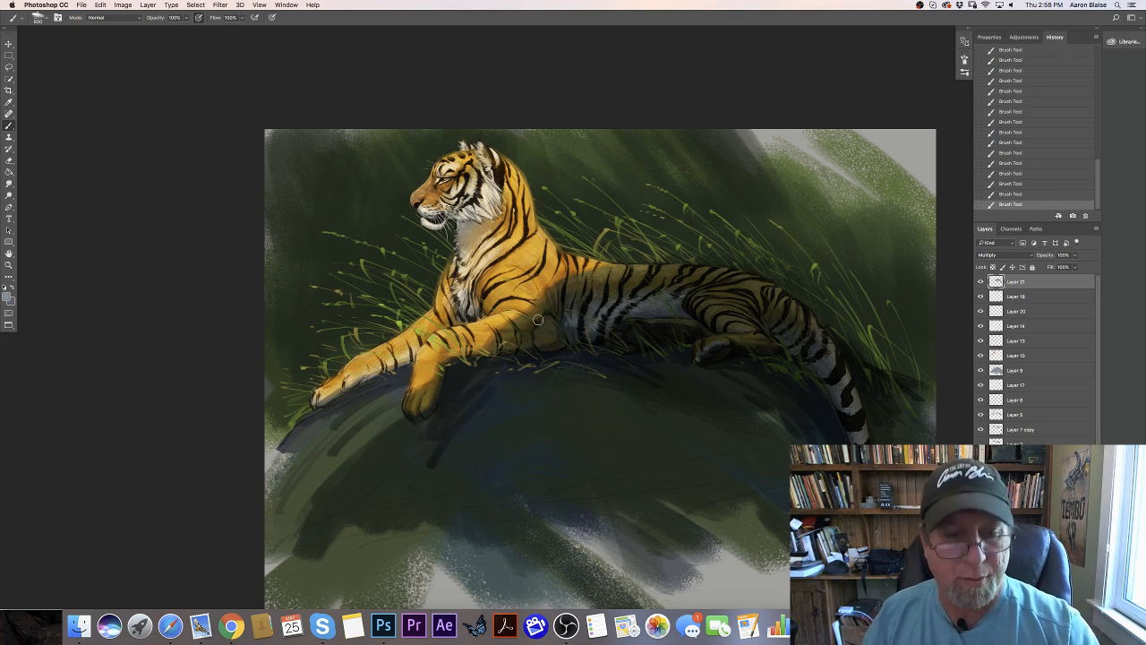
# - Extend the Multiply shadow from behind the elbow along the belly, hindquarters and tail, and into the grass behind the back
pyautogui.moveTo(537, 316)
pyautogui.mouseDown()
pyautogui.moveTo(530, 335)
pyautogui.moveTo(472, 369)
pyautogui.moveTo(538, 358)
pyautogui.moveTo(539, 400)
pyautogui.mouseUp()
pyautogui.moveTo(573, 359)
pyautogui.mouseDown()
pyautogui.moveTo(627, 332)
pyautogui.moveTo(699, 327)
pyautogui.moveTo(698, 304)
pyautogui.mouseUp()
pyautogui.moveTo(634, 287)
pyautogui.mouseDown()
pyautogui.moveTo(786, 340)
pyautogui.moveTo(849, 385)
pyautogui.mouseUp()
pyautogui.moveTo(841, 358)
pyautogui.mouseDown()
pyautogui.moveTo(826, 304)
pyautogui.moveTo(865, 303)
pyautogui.moveTo(911, 411)
pyautogui.moveTo(892, 251)
pyautogui.mouseUp()
pyautogui.moveTo(889, 224)
pyautogui.mouseDown()
pyautogui.moveTo(908, 240)
pyautogui.moveTo(848, 313)
pyautogui.moveTo(786, 297)
pyautogui.mouseUp()
pyautogui.moveTo(786, 297)
pyautogui.mouseDown()
pyautogui.moveTo(789, 244)
pyautogui.moveTo(751, 197)
pyautogui.mouseUp()
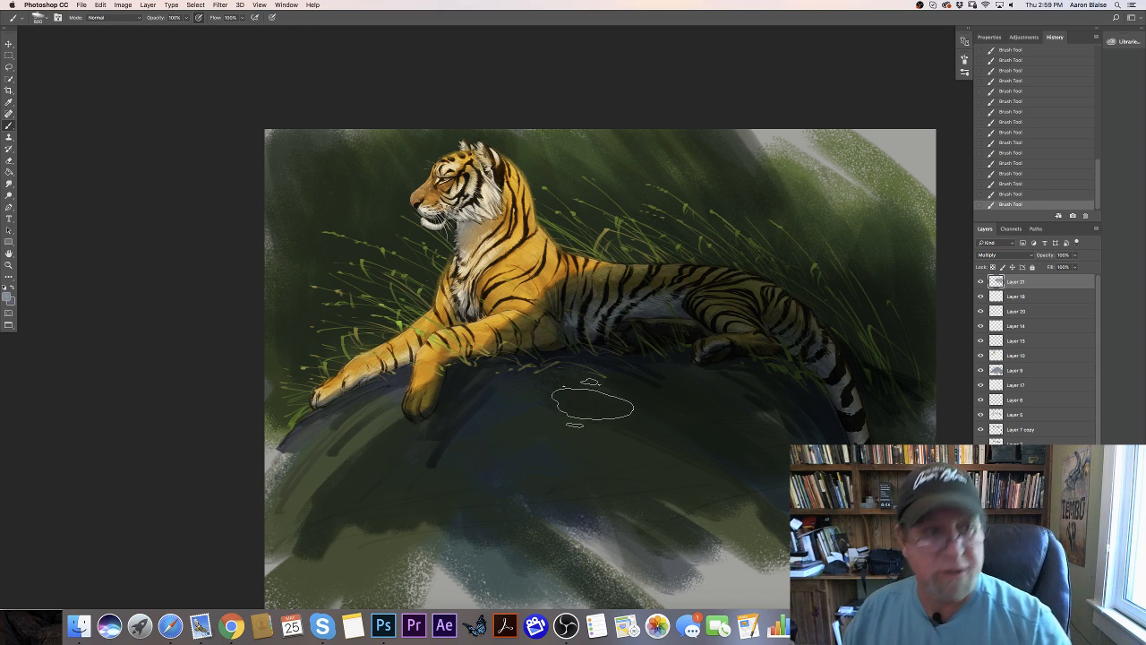
# - Turn off Shape Dynamics in the brush settings
pyautogui.press('F5')
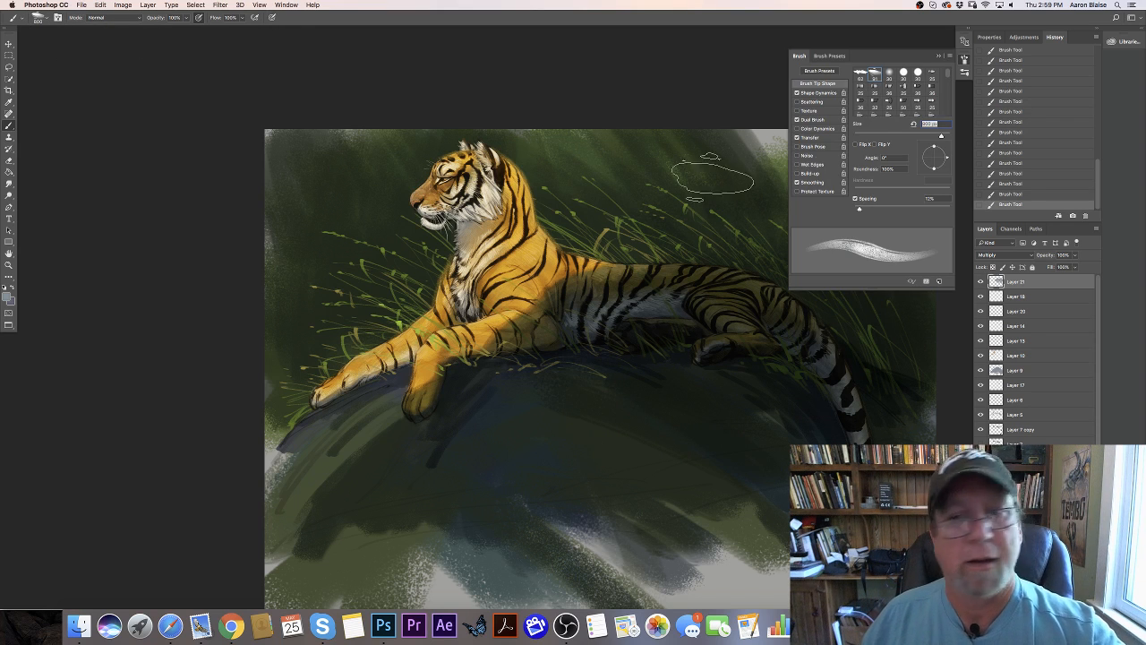
pyautogui.click(798, 93)
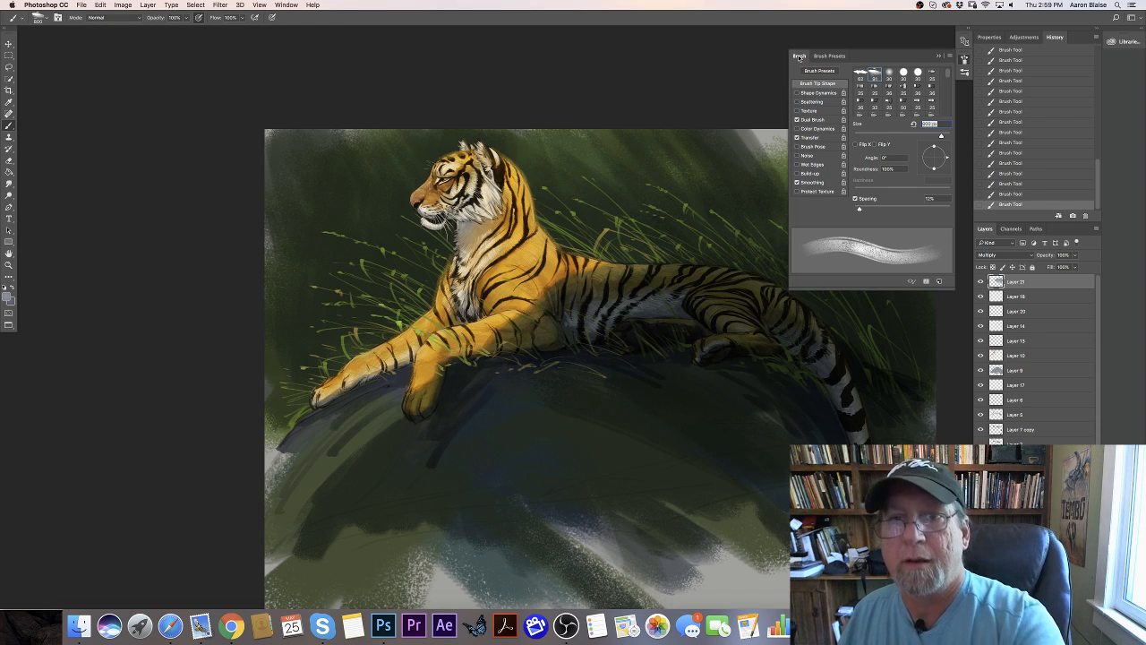
pyautogui.press('F5')
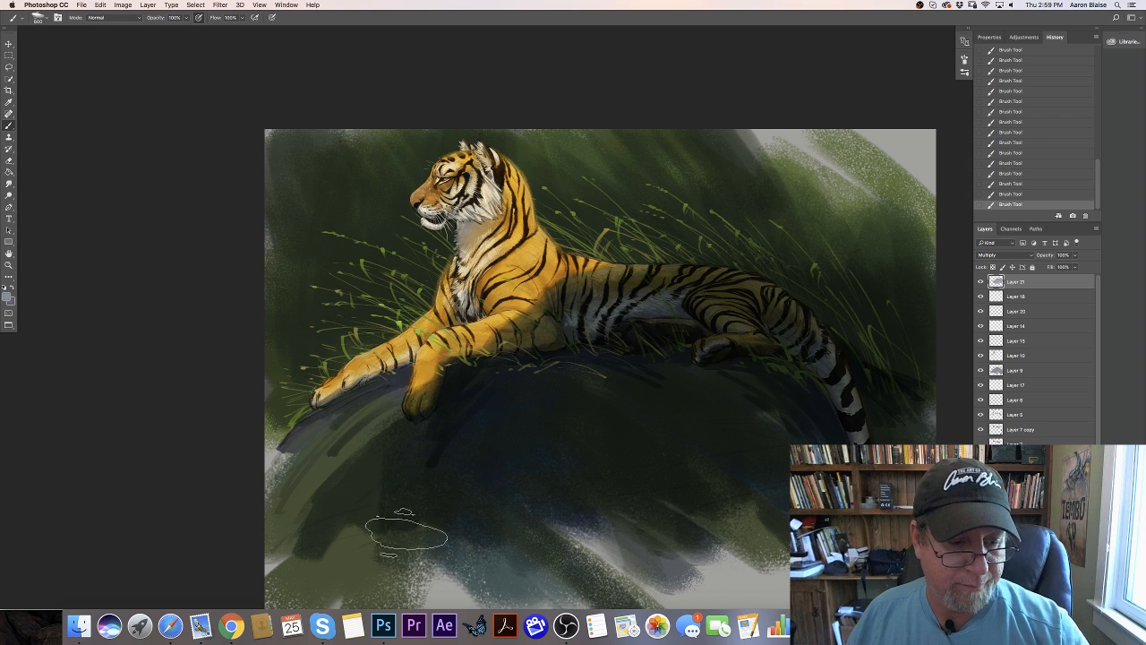
# - Save the painting to the Desktop as the layered Photoshop file Tiger demo.psd with Maximize Compatibility enabled
pyautogui.press('super+minus')
pyautogui.press('super+minus')
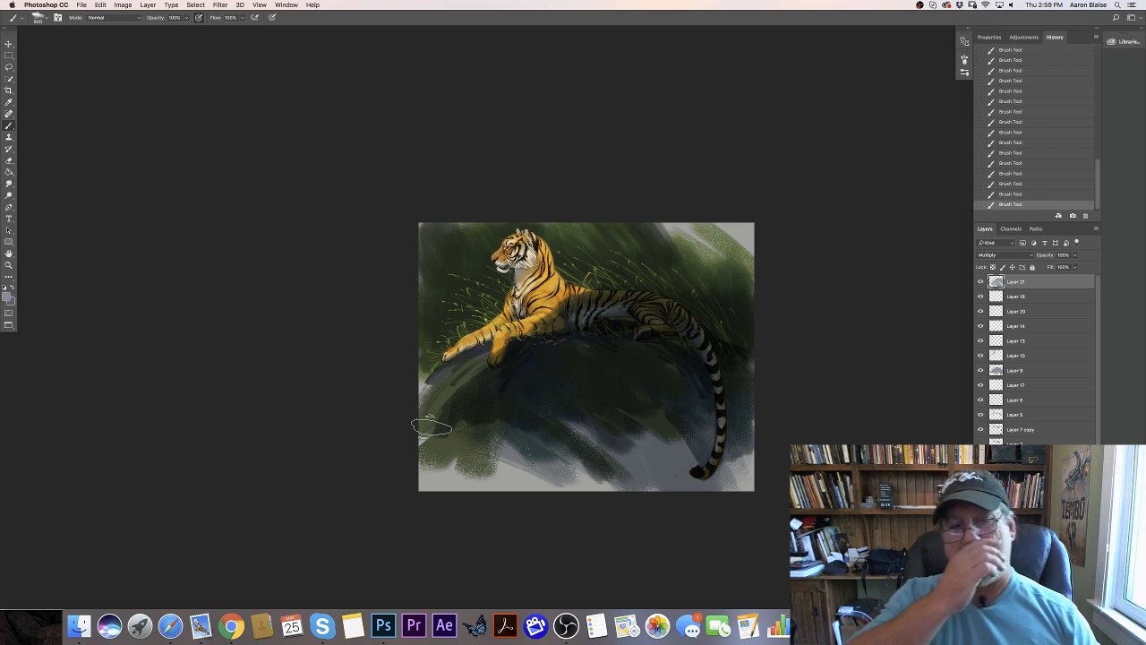
pyautogui.press('super+plus')
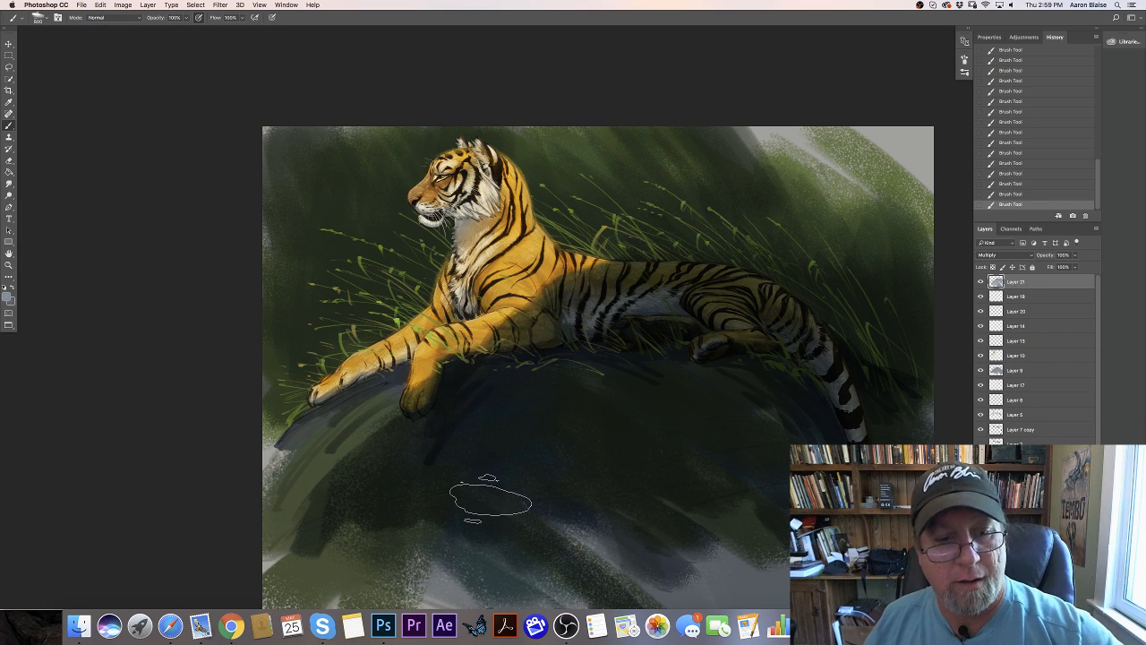
pyautogui.press('super+minus')
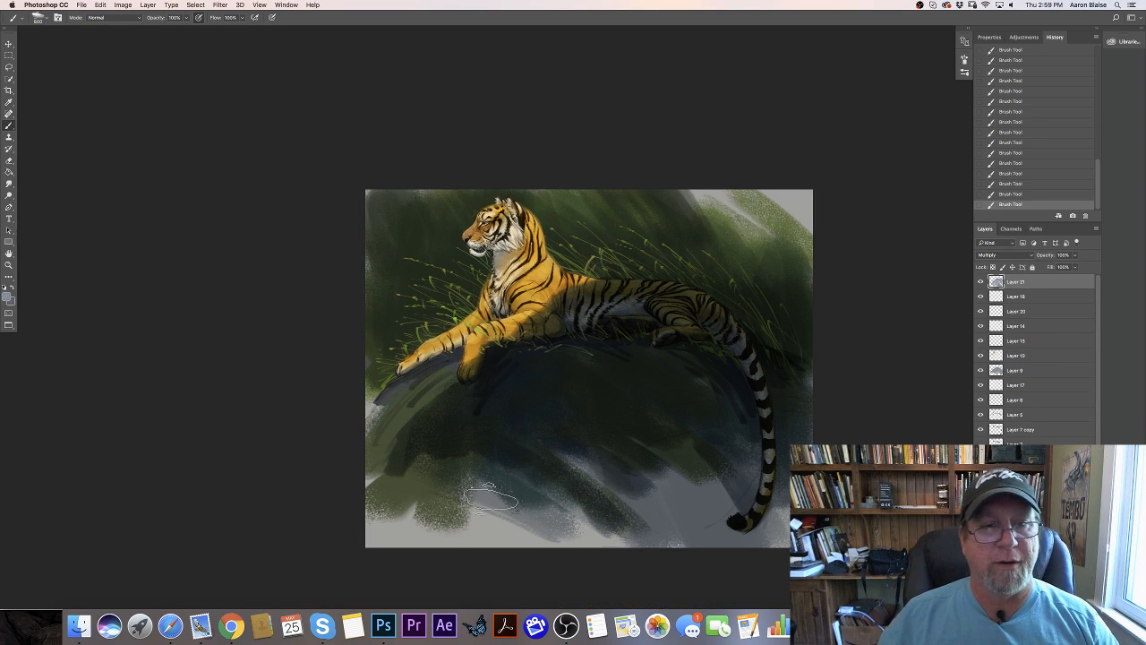
pyautogui.click(81, 5)
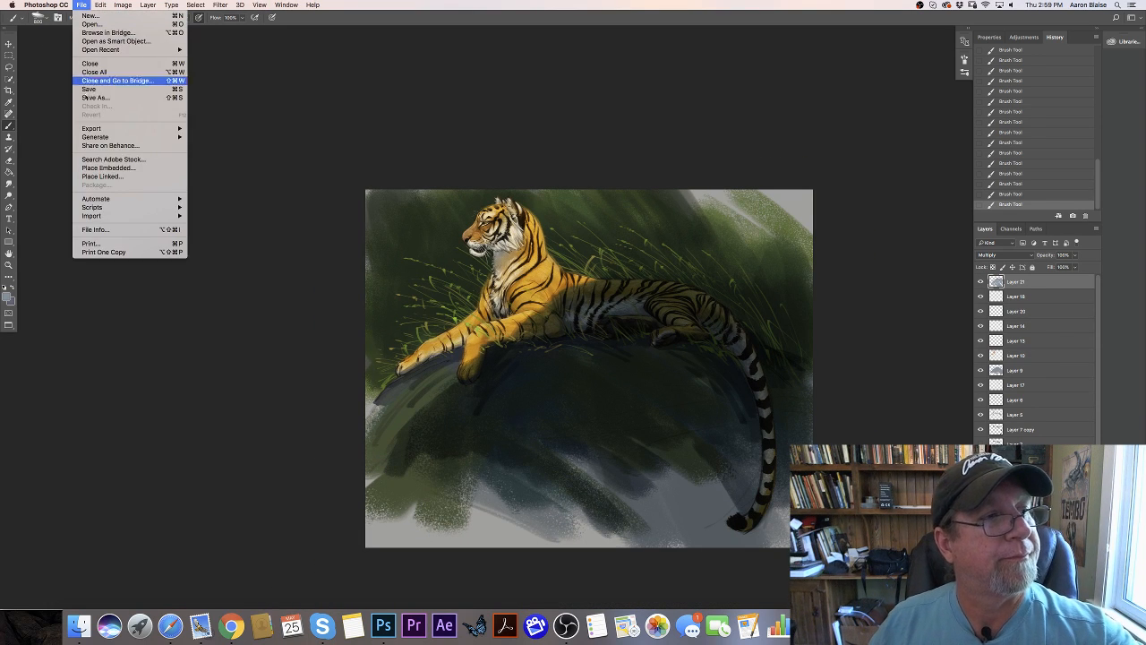
pyautogui.click(85, 100)
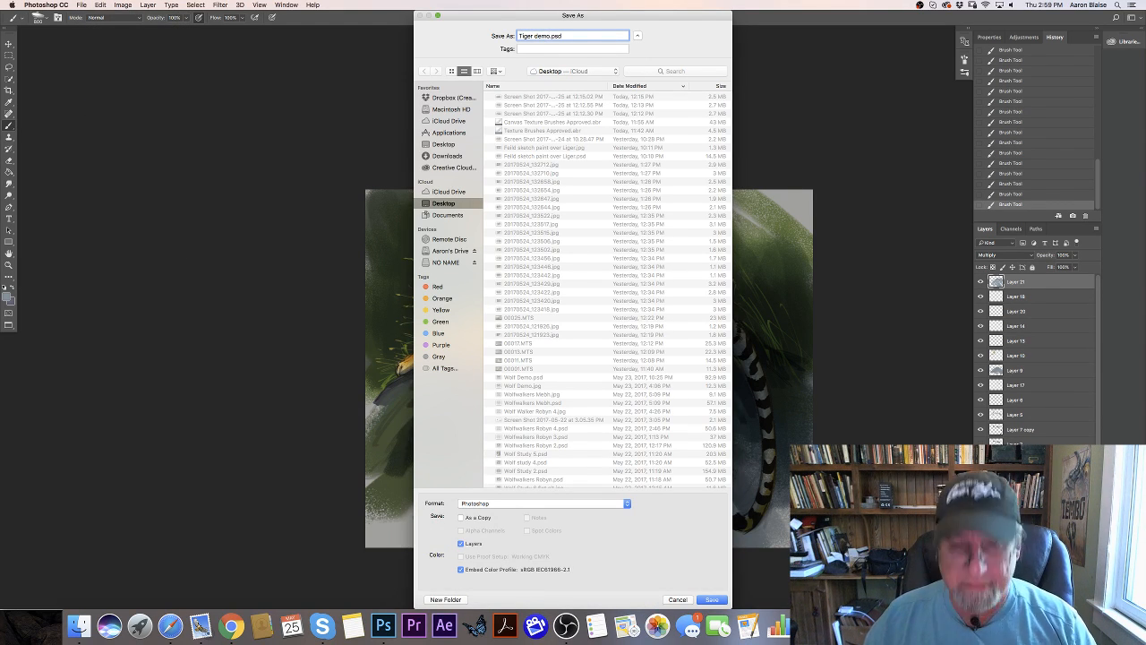
pyautogui.click(712, 600)
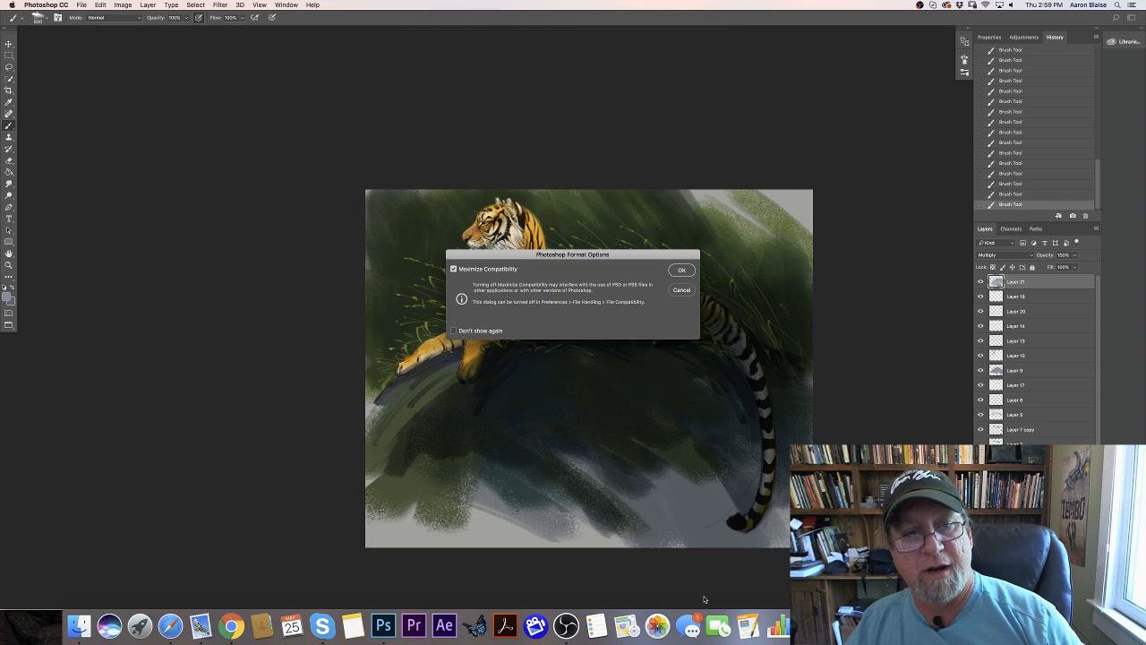
pyautogui.click(681, 270)
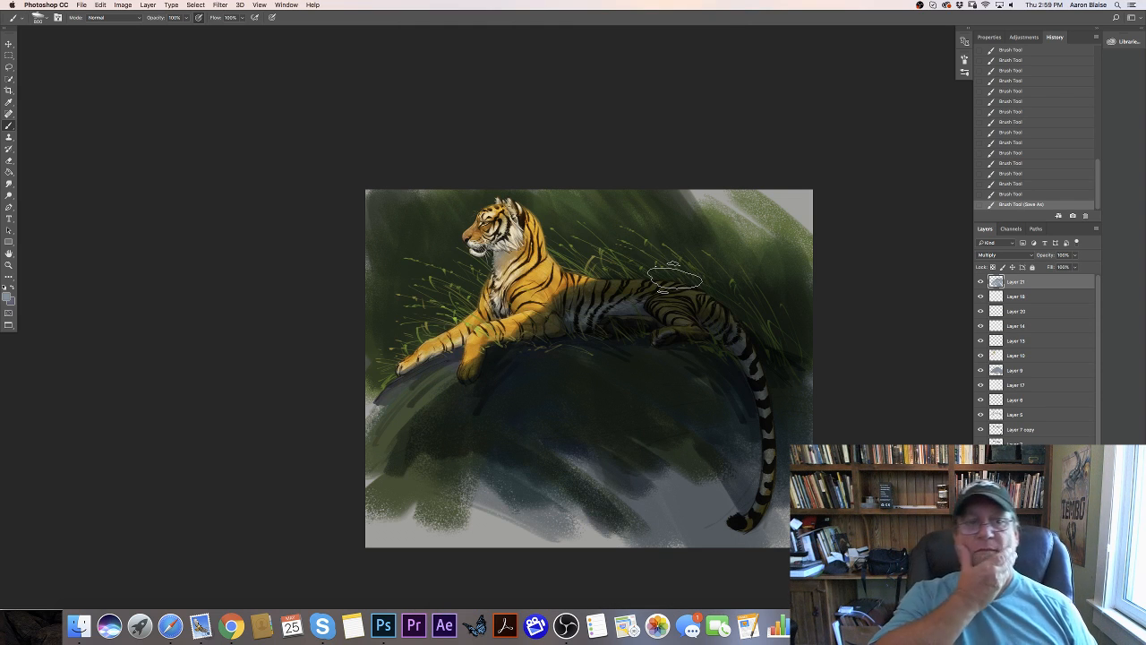
pyautogui.press('super+minus')
pyautogui.press('super+minus')
pyautogui.press('super+plus')
pyautogui.press('super+plus')
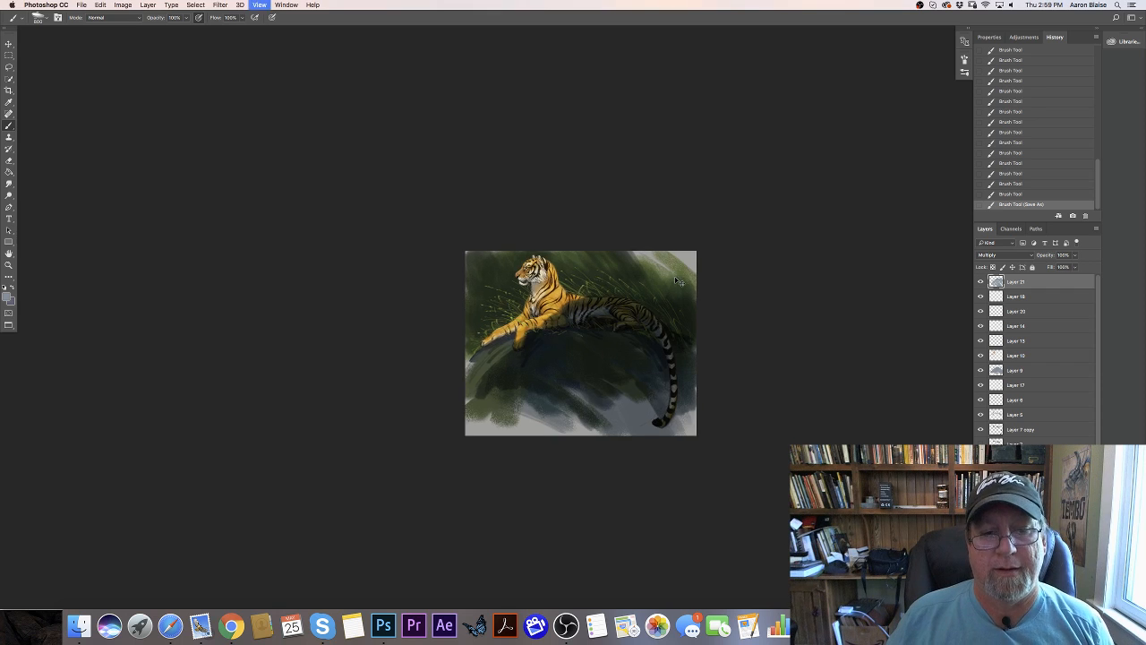
pyautogui.press('super+plus')
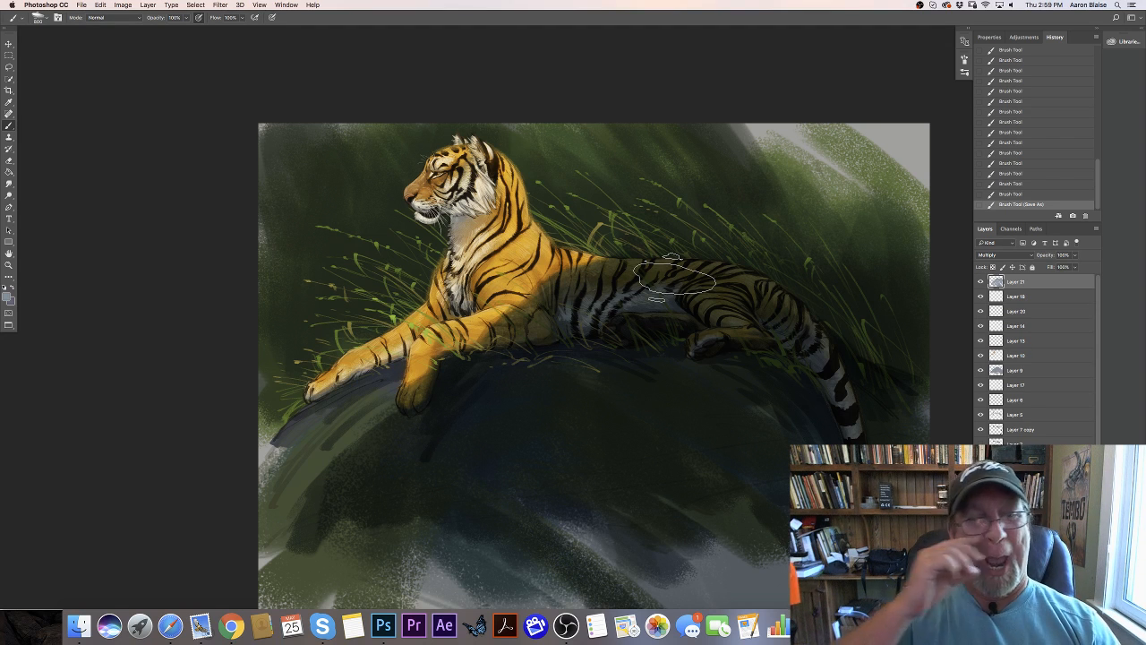
# - Flatten all the layers into a single background and duplicate that Background layer
pyautogui.click(81, 5)
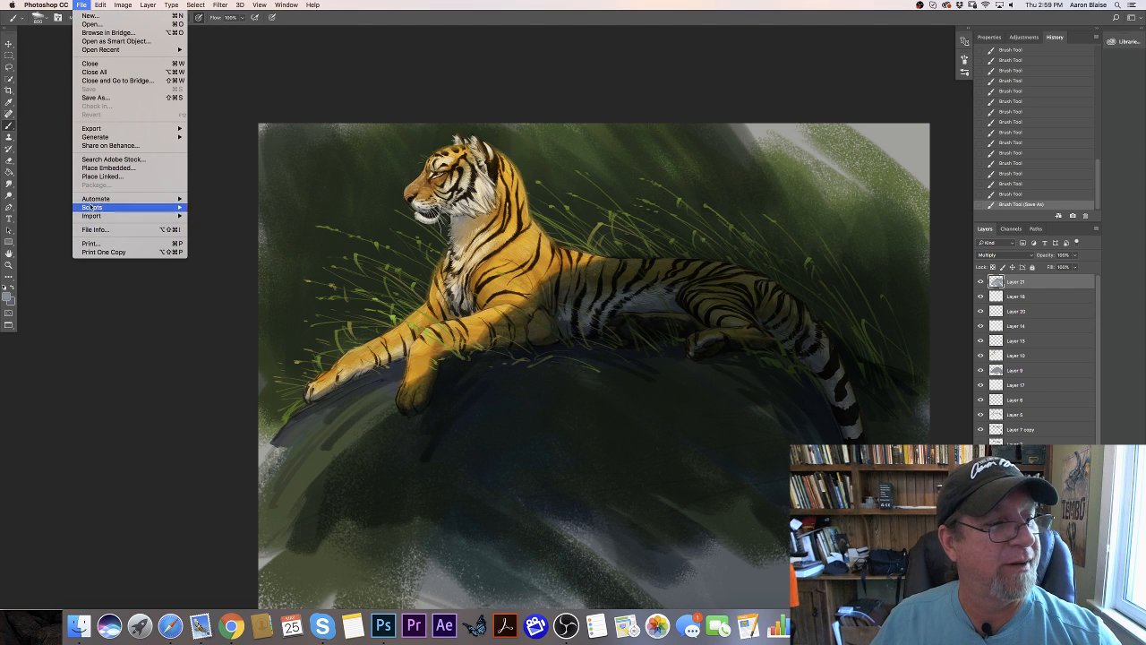
pyautogui.moveTo(99, 11)
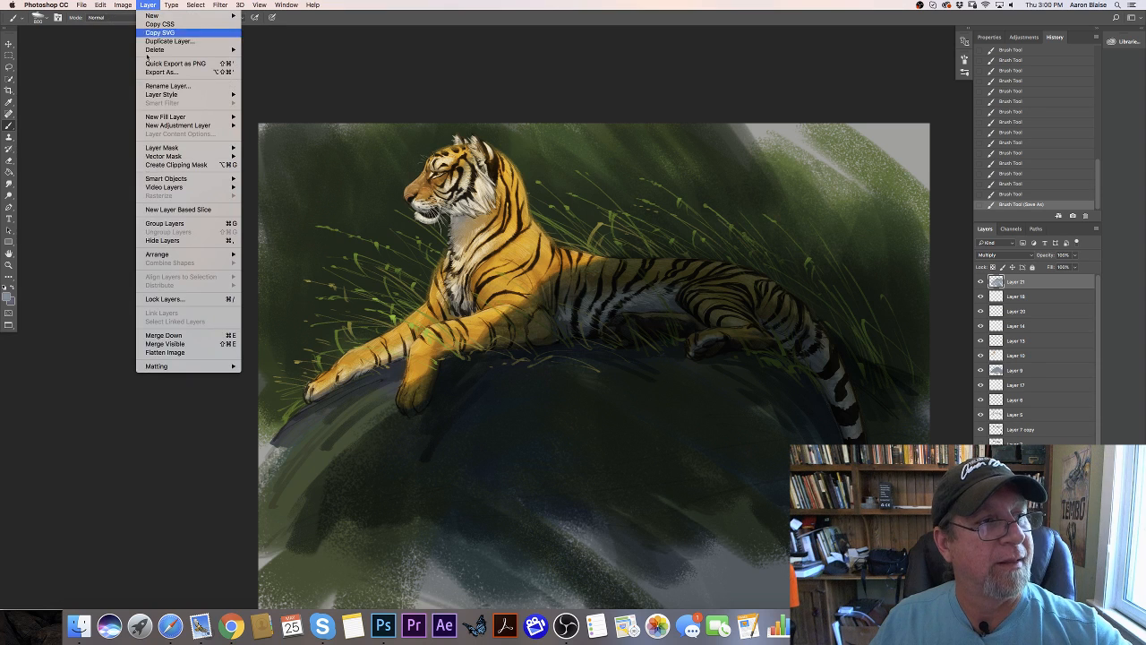
pyautogui.click(153, 353)
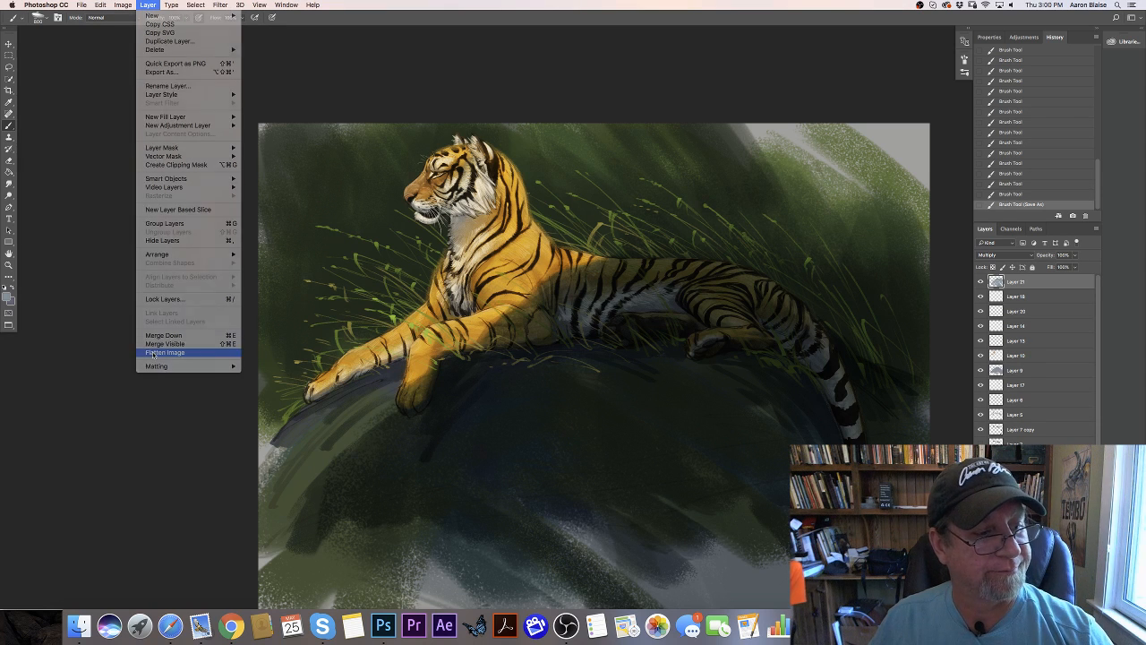
pyautogui.press('Return')
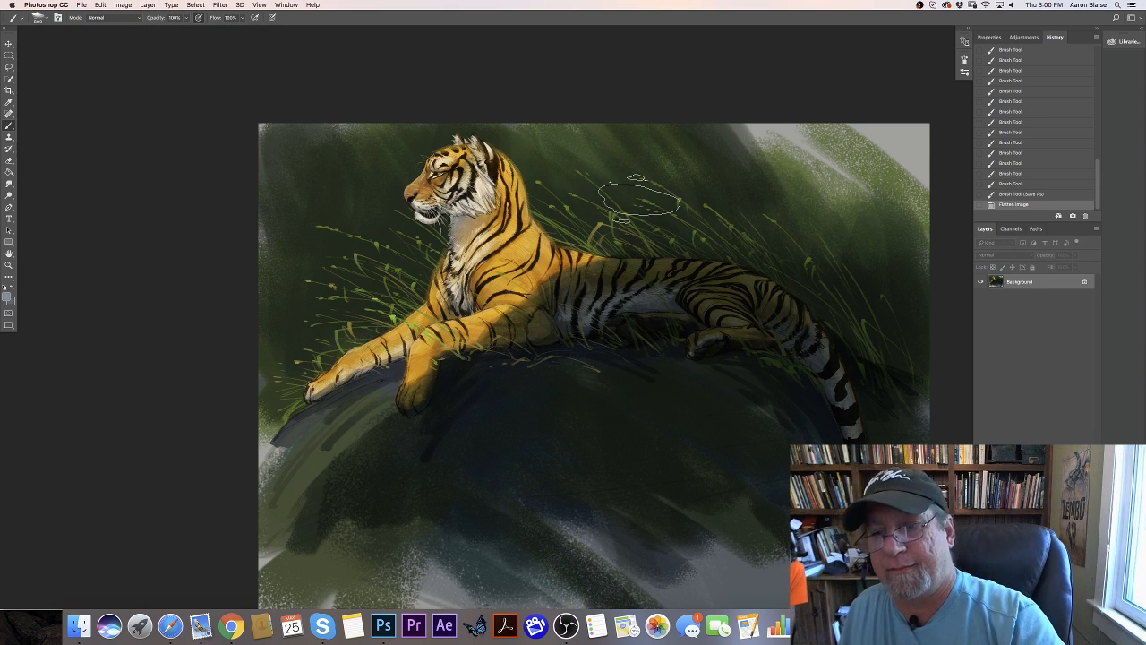
pyautogui.press('super+j')
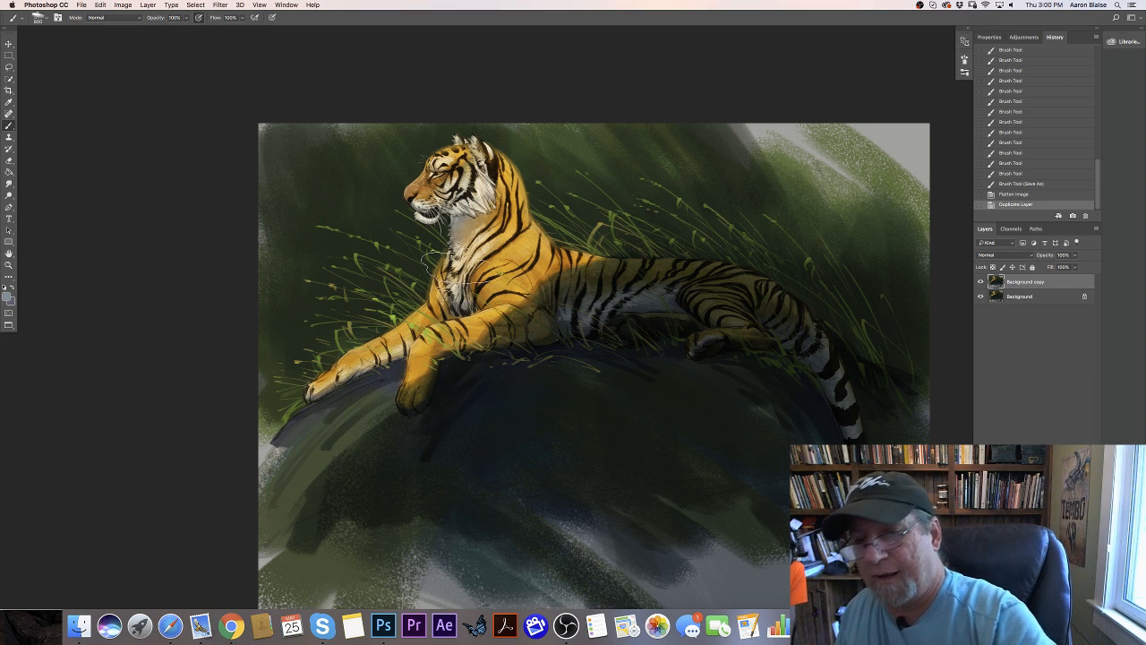
# - Save the flattened version to the Desktop as the Photoshop file Tiger demo flat.psd with Layers and the embedded color profile kept
pyautogui.click(81, 4)
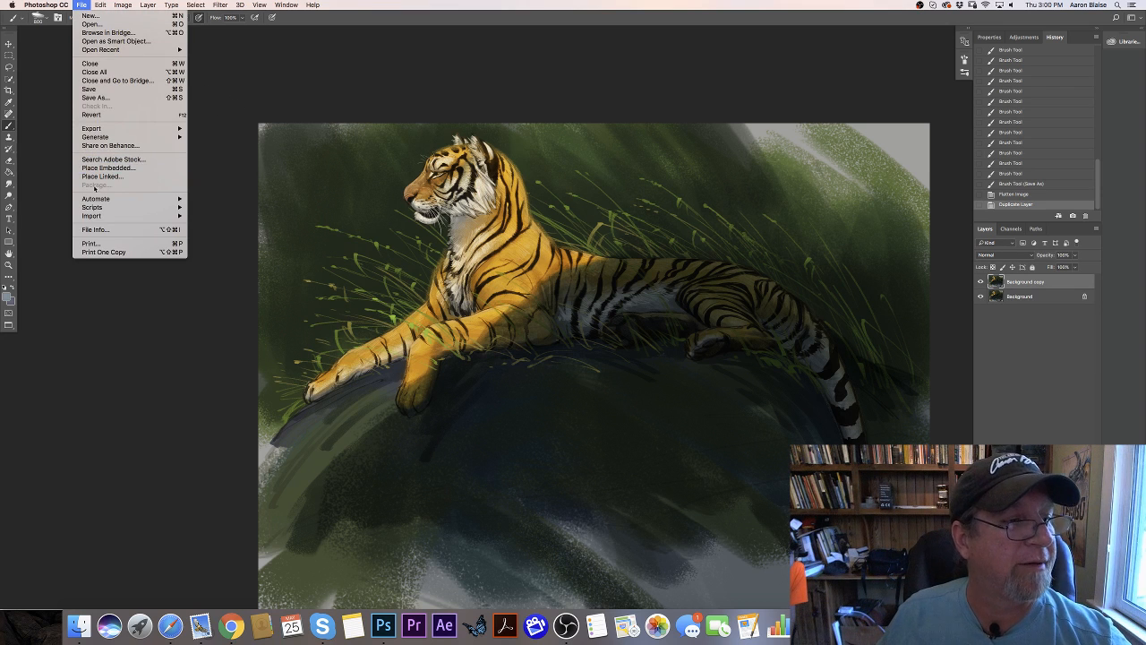
pyautogui.click(91, 100)
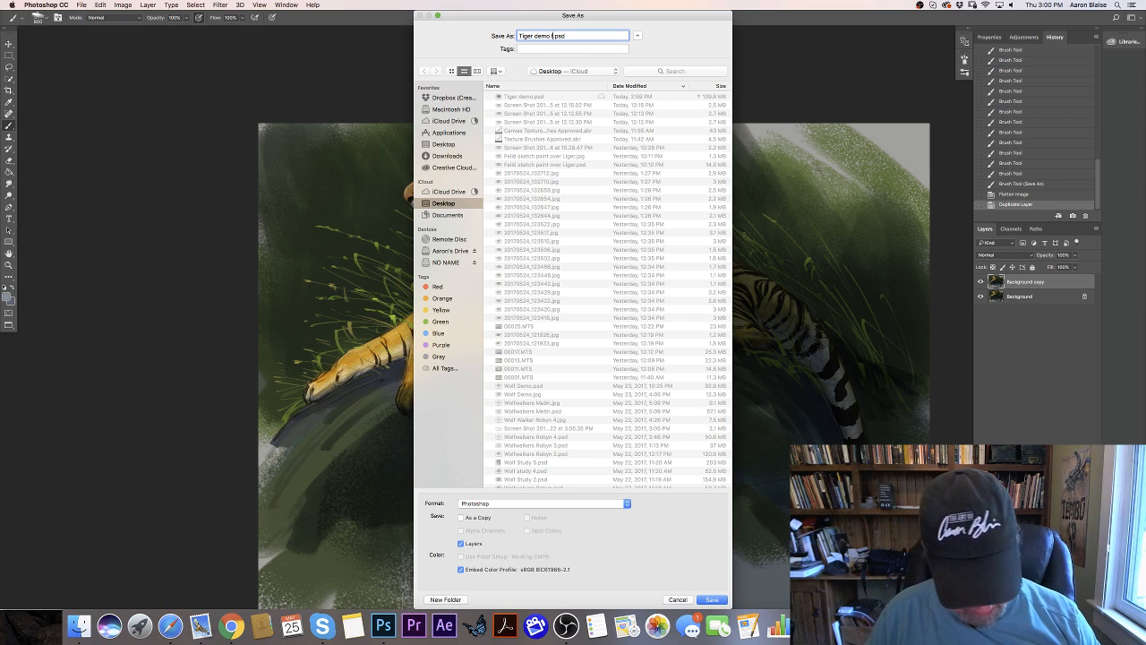
pyautogui.click(711, 601)
pyautogui.click(681, 270)
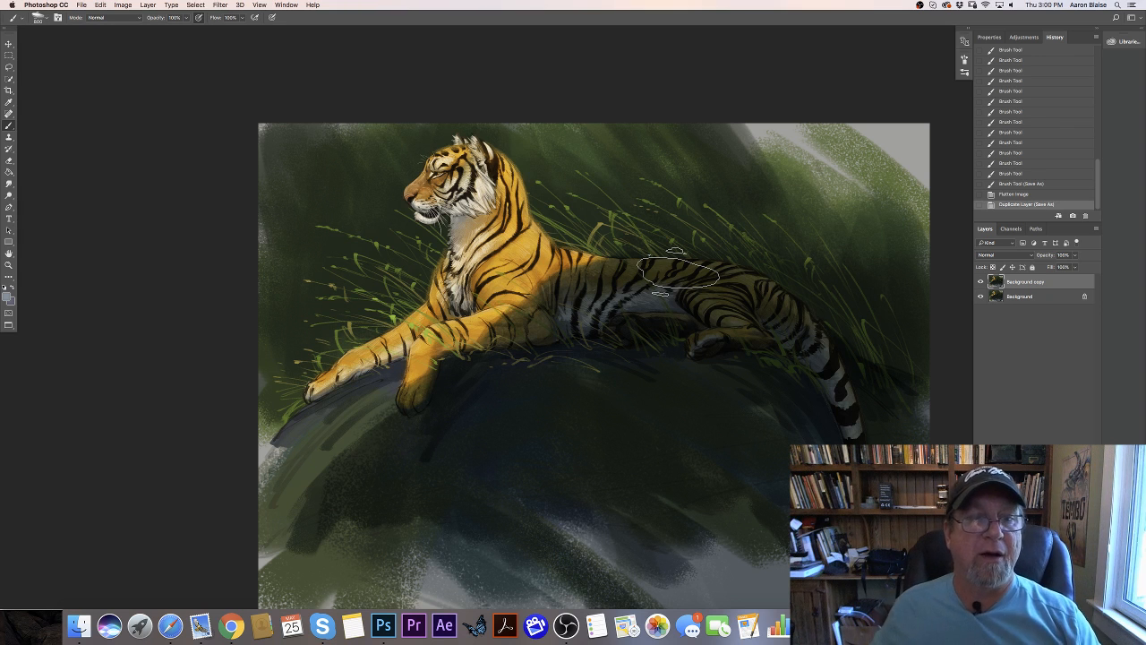
# - Raise the saturation of the duplicated background layer to +21 with a Hue/Saturation adjustment
pyautogui.press('super+minus')
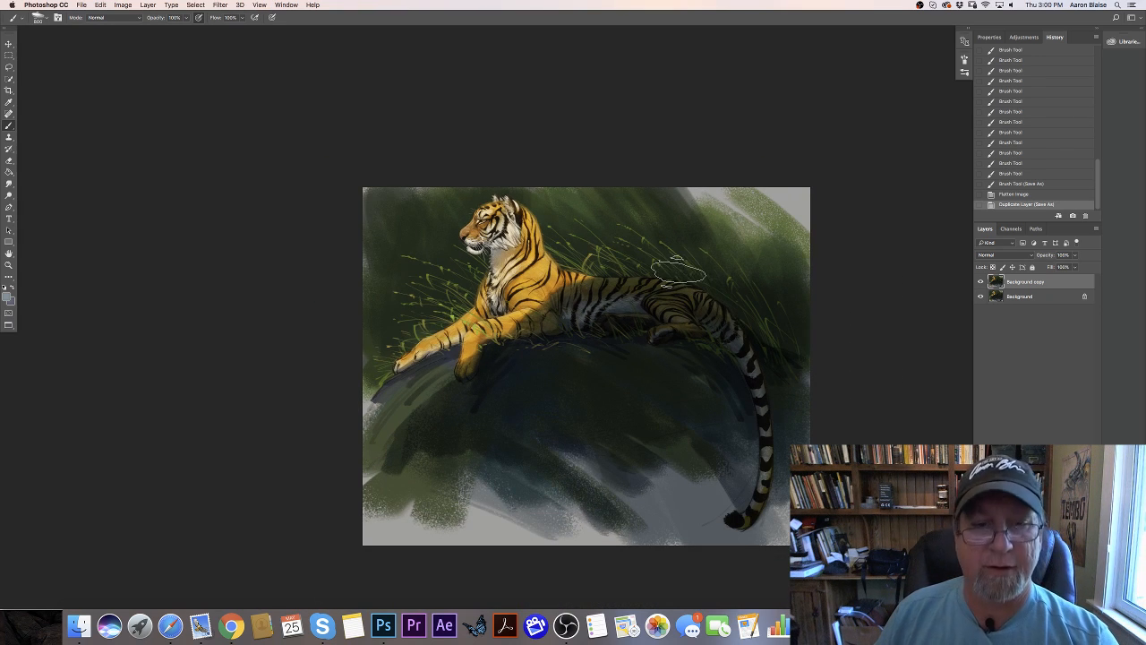
pyautogui.click(124, 6)
pyautogui.click(124, 7)
pyautogui.click(78, 89)
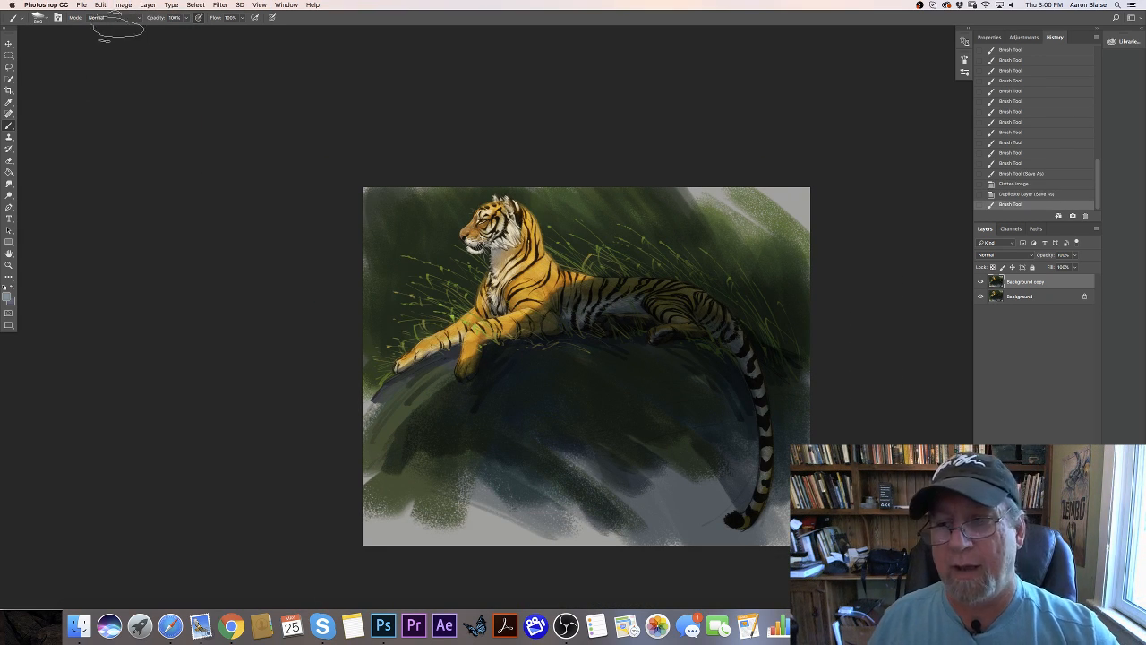
pyautogui.click(123, 6)
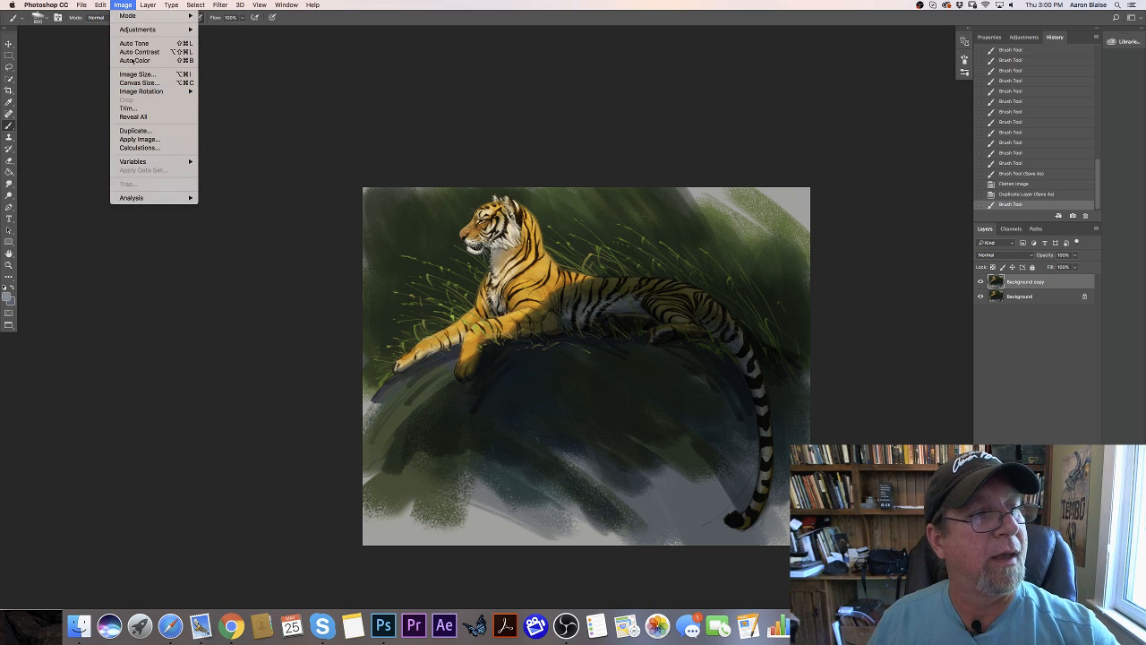
pyautogui.moveTo(180, 29)
pyautogui.click(215, 79)
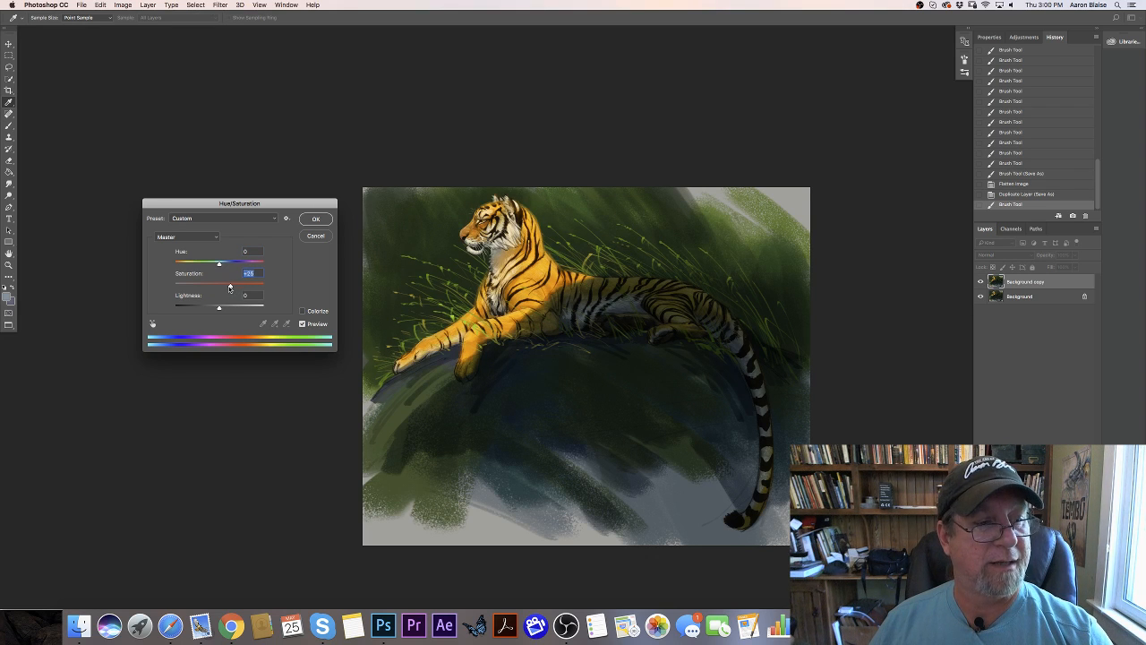
pyautogui.click(317, 220)
pyautogui.press('super+plus')
pyautogui.press('super+plus')
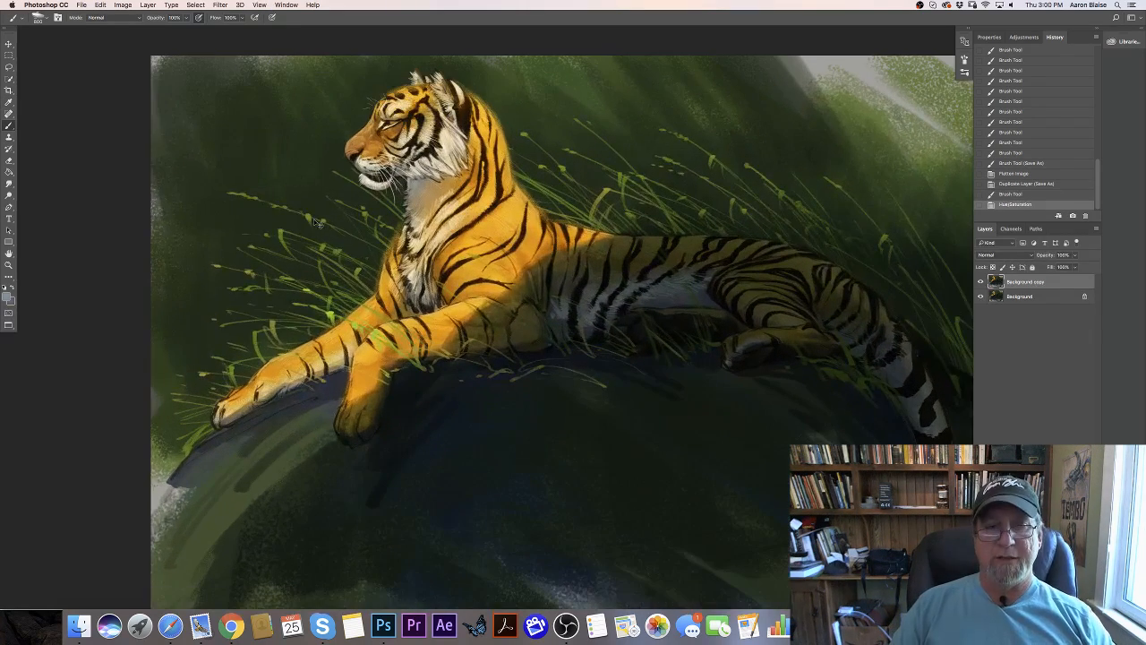
pyautogui.press('super+minus')
pyautogui.press('super+minus')
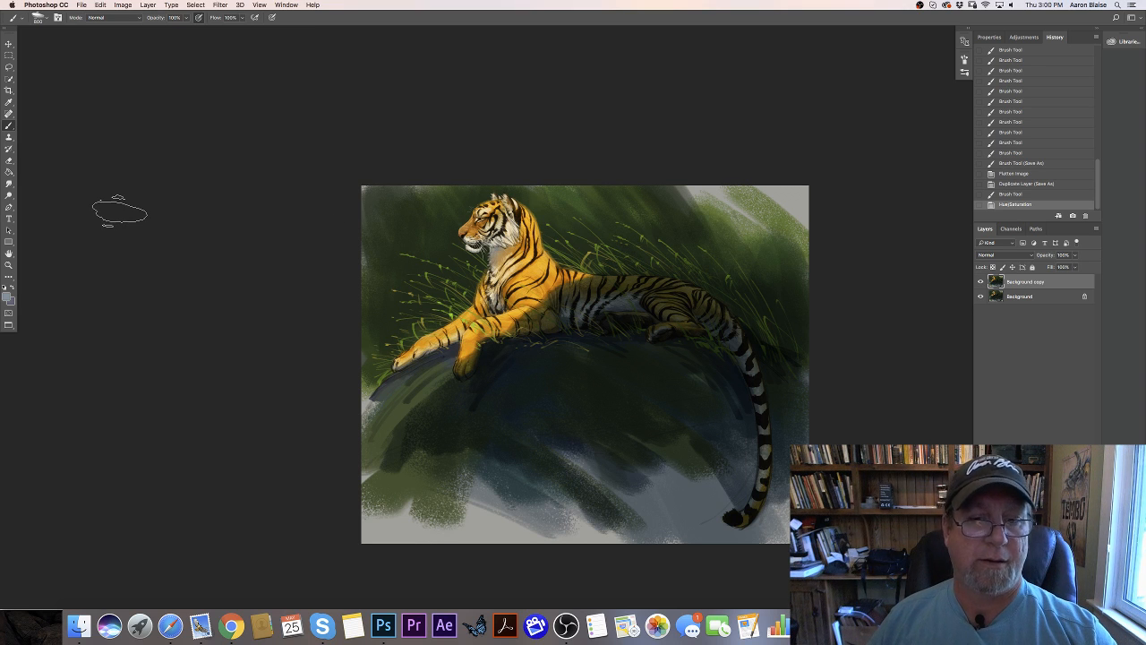
# - Set the foreground color to a light, pale yellow
pyautogui.click(8, 297)
pyautogui.click(191, 299)
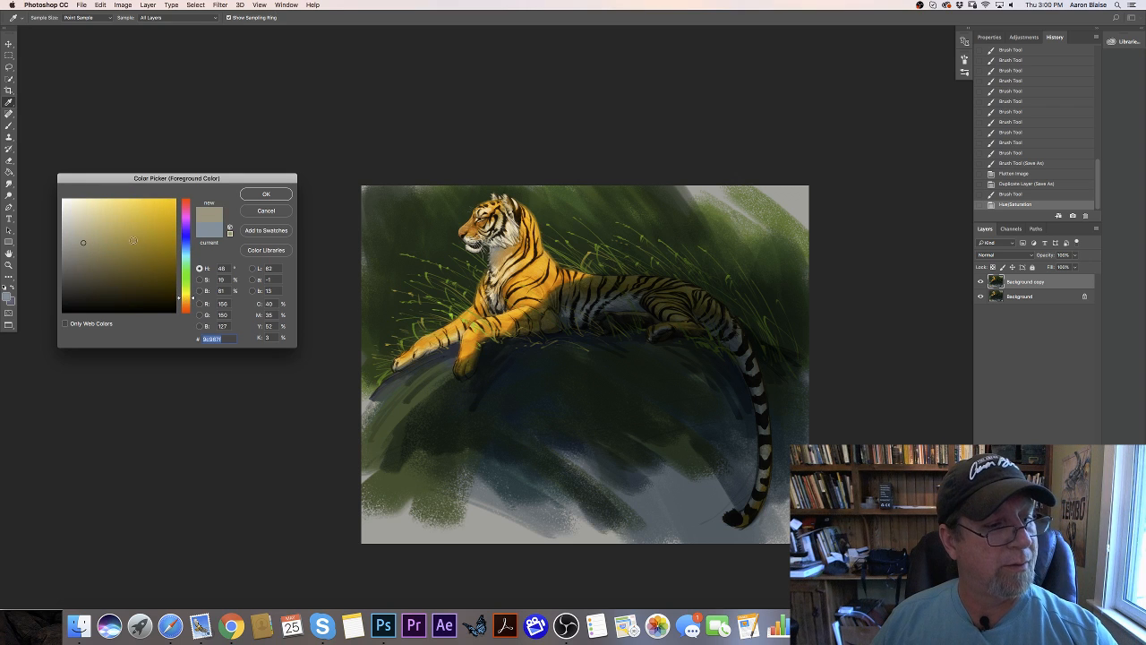
pyautogui.moveTo(102, 204); pyautogui.dragTo(102, 200)
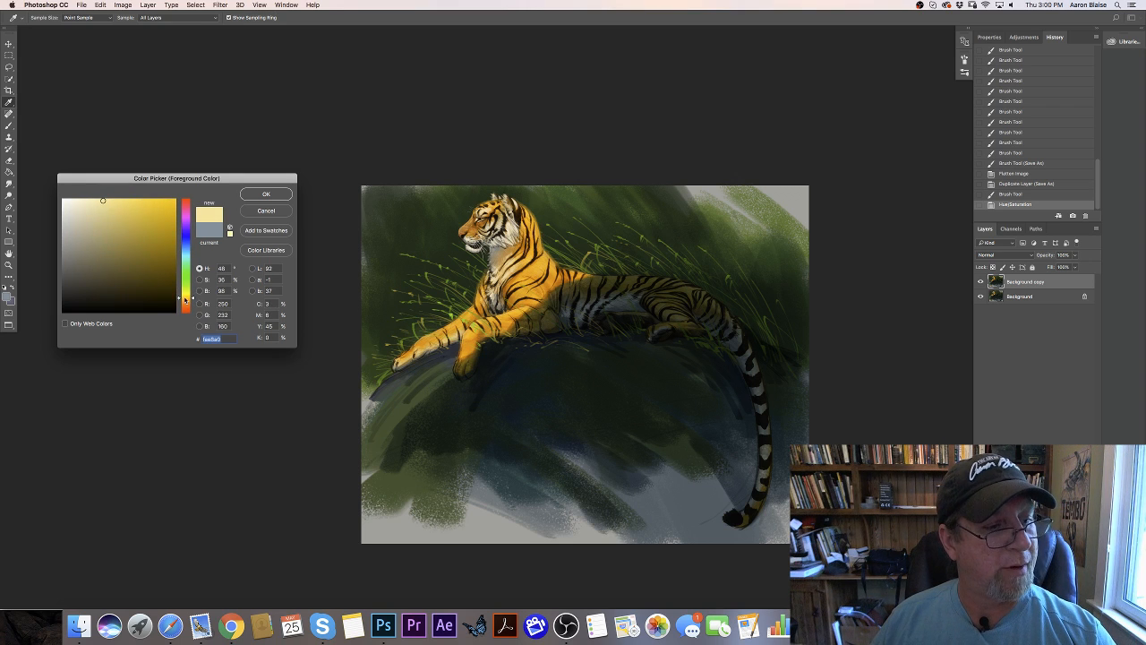
pyautogui.click(184, 297)
pyautogui.click(260, 194)
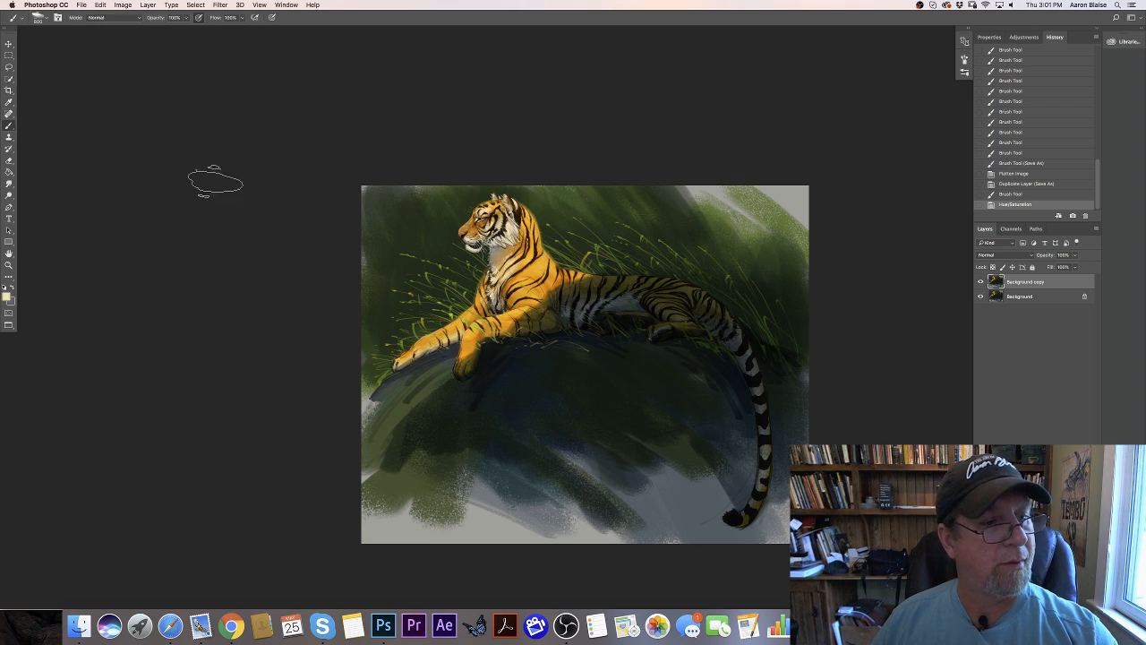
# - Choose a soft round brush and set it to Color Dodge mode at a very low opacity
pyautogui.rightClick(28, 45)
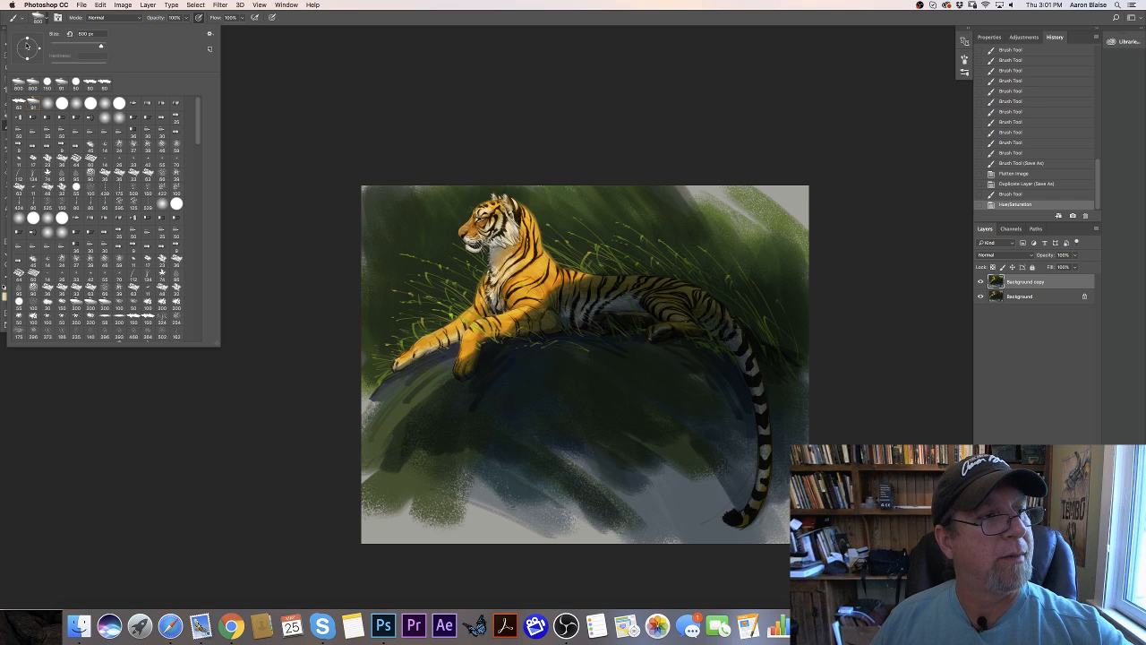
pyautogui.click(47, 105)
pyautogui.click(305, 161)
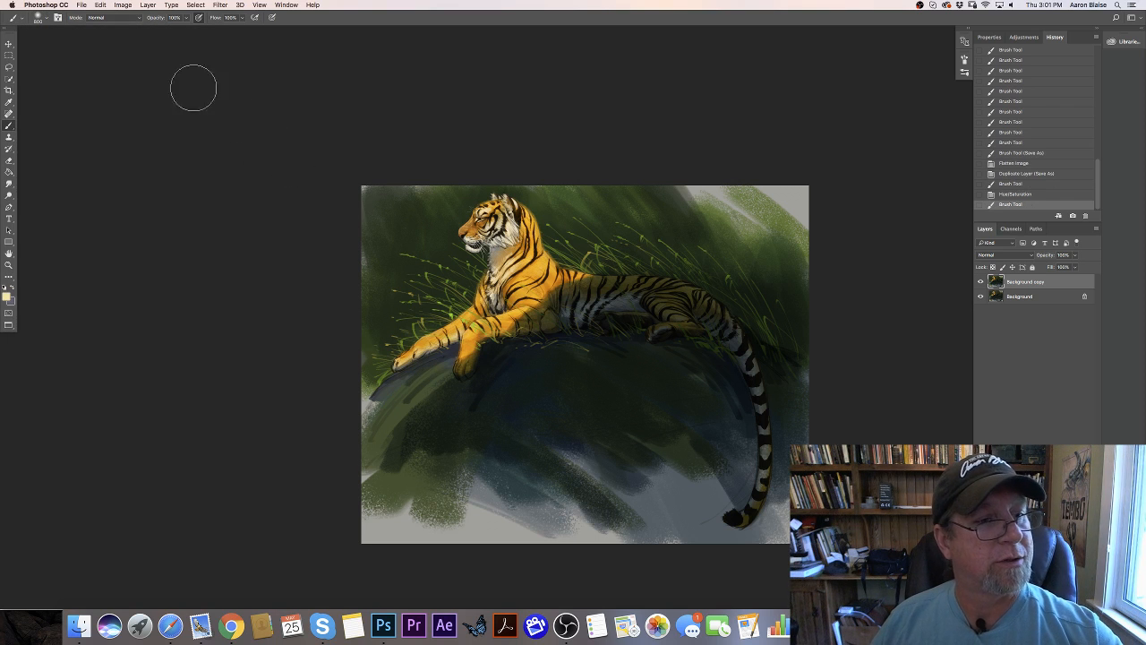
pyautogui.click(103, 20)
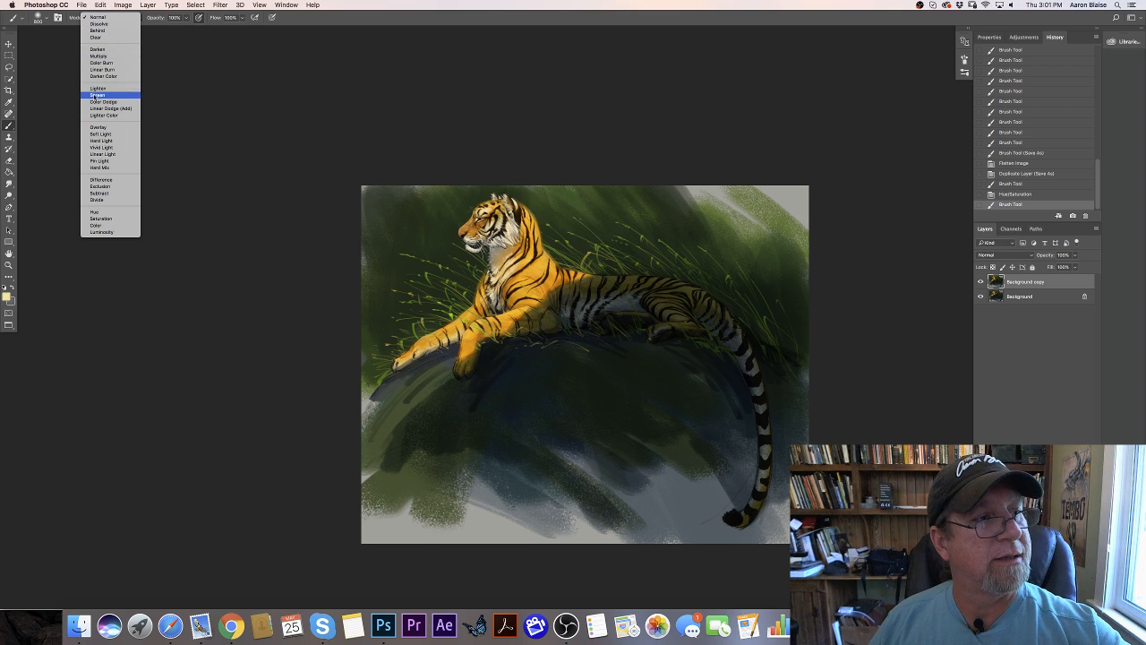
pyautogui.click(101, 102)
pyautogui.click(185, 18)
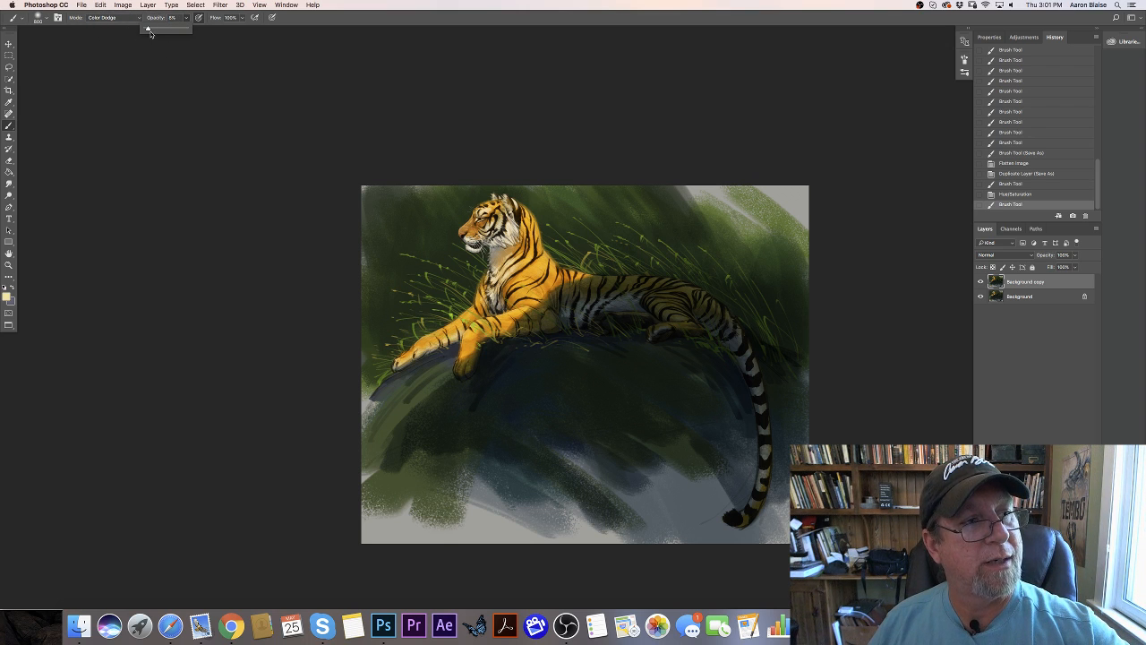
pyautogui.click(183, 220)
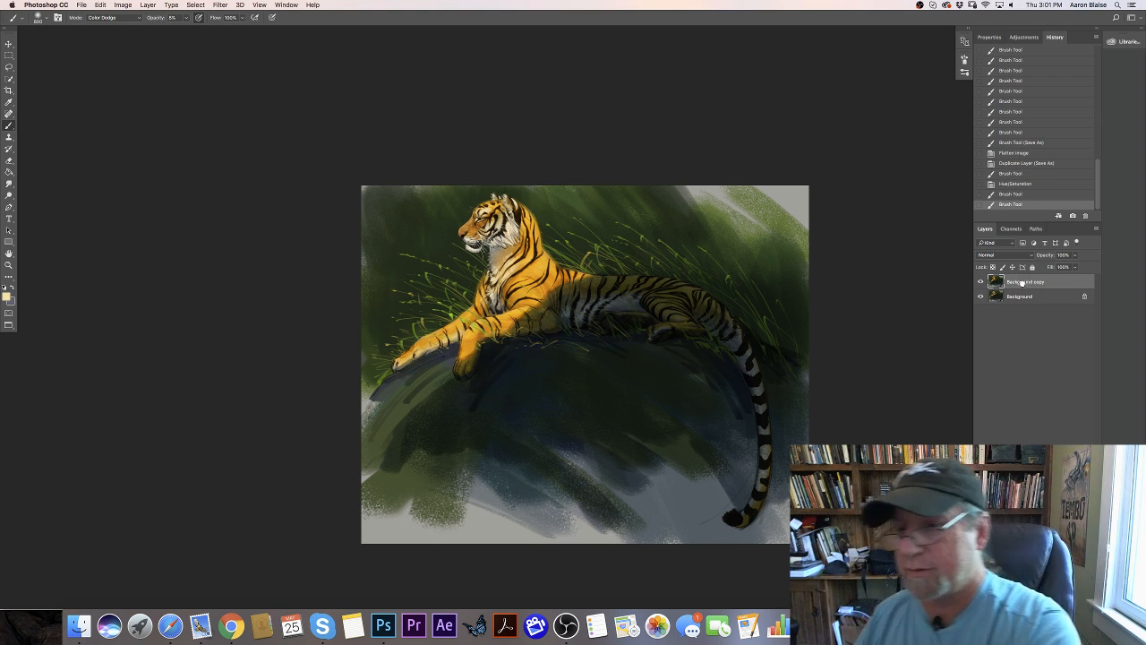
# - Duplicate the Background copy layer and brush Color Dodge highlights with a smaller brush over the tiger's neck, shoulder and chest
pyautogui.press('super+j')
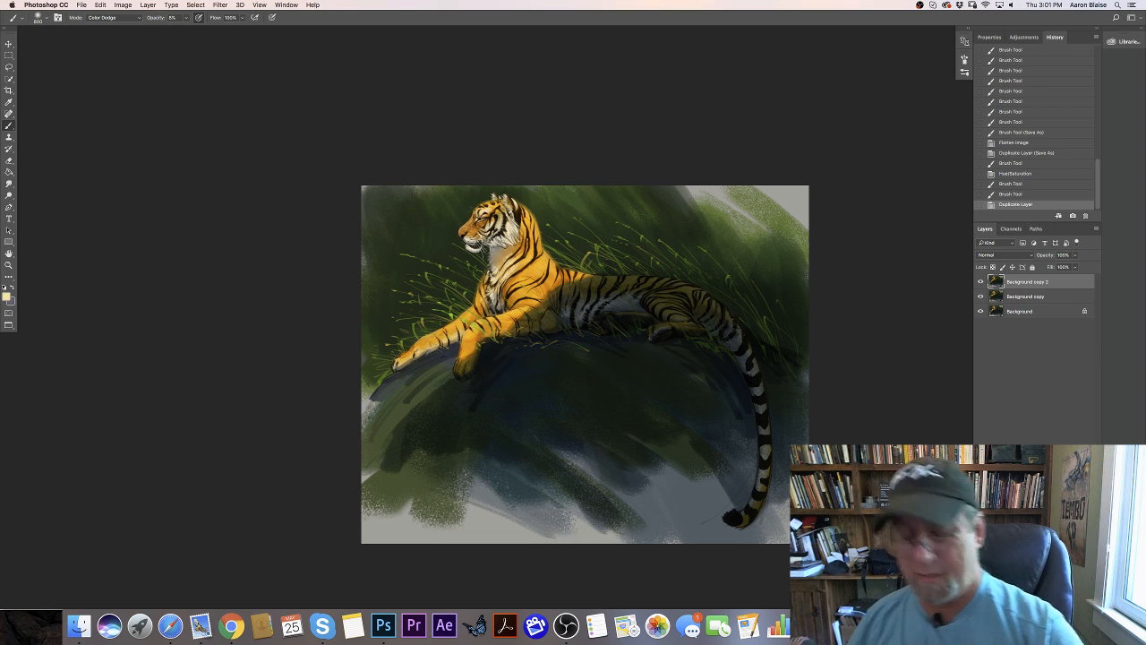
pyautogui.press('super+plus')
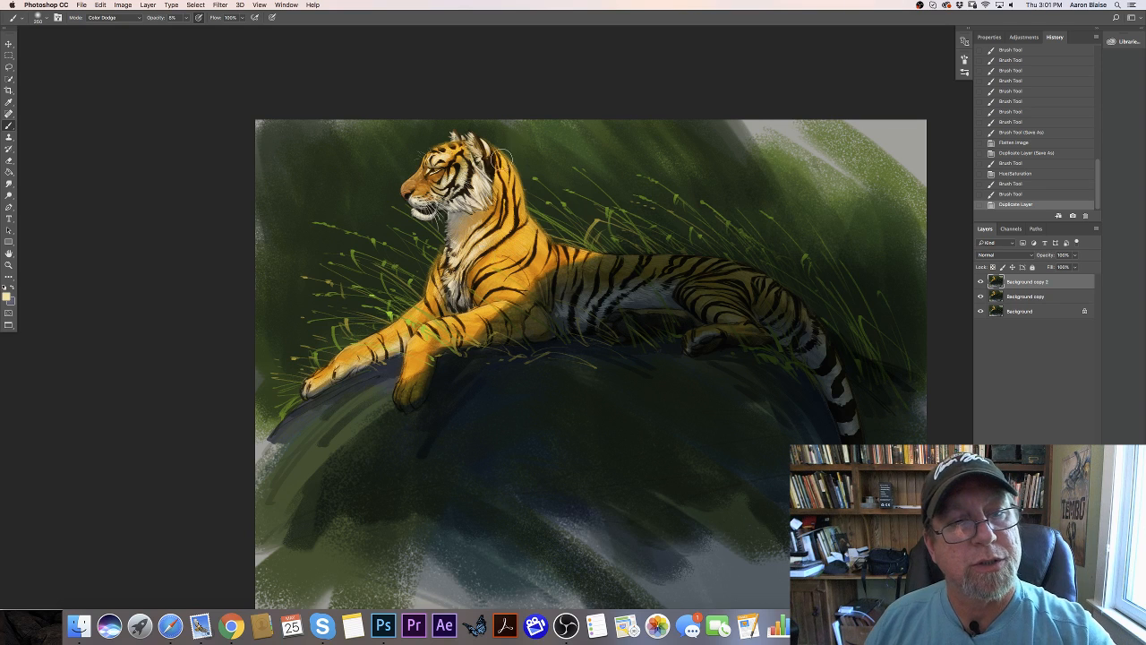
pyautogui.moveTo(498, 153); pyautogui.dragTo(521, 197)
pyautogui.moveTo(502, 163)
pyautogui.mouseDown()
pyautogui.moveTo(523, 215)
pyautogui.moveTo(523, 249)
pyautogui.moveTo(504, 278)
pyautogui.mouseUp()
pyautogui.moveTo(521, 229); pyautogui.dragTo(499, 272)
pyautogui.moveTo(519, 235)
pyautogui.mouseDown()
pyautogui.moveTo(498, 273)
pyautogui.moveTo(497, 261)
pyautogui.mouseUp()
pyautogui.moveTo(505, 242); pyautogui.dragTo(492, 257)
pyautogui.moveTo(496, 244); pyautogui.dragTo(495, 270)
pyautogui.moveTo(497, 258)
pyautogui.mouseDown()
pyautogui.moveTo(511, 280)
pyautogui.moveTo(506, 310)
pyautogui.mouseUp()
pyautogui.moveTo(493, 231); pyautogui.dragTo(467, 280)
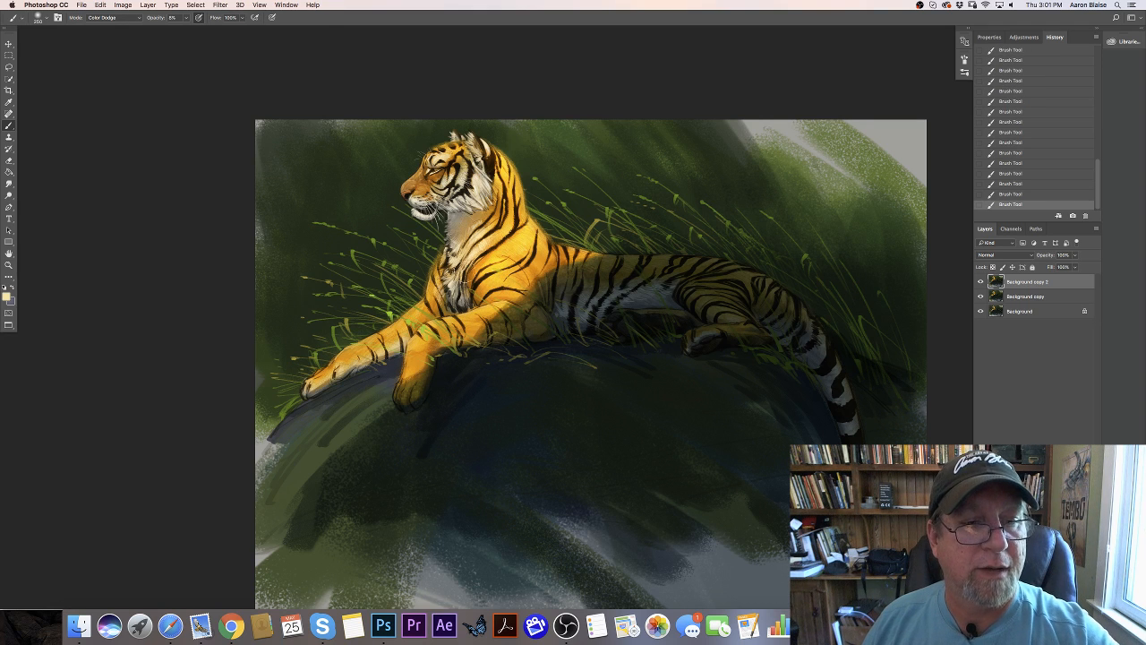
pyautogui.moveTo(481, 220); pyautogui.dragTo(470, 288)
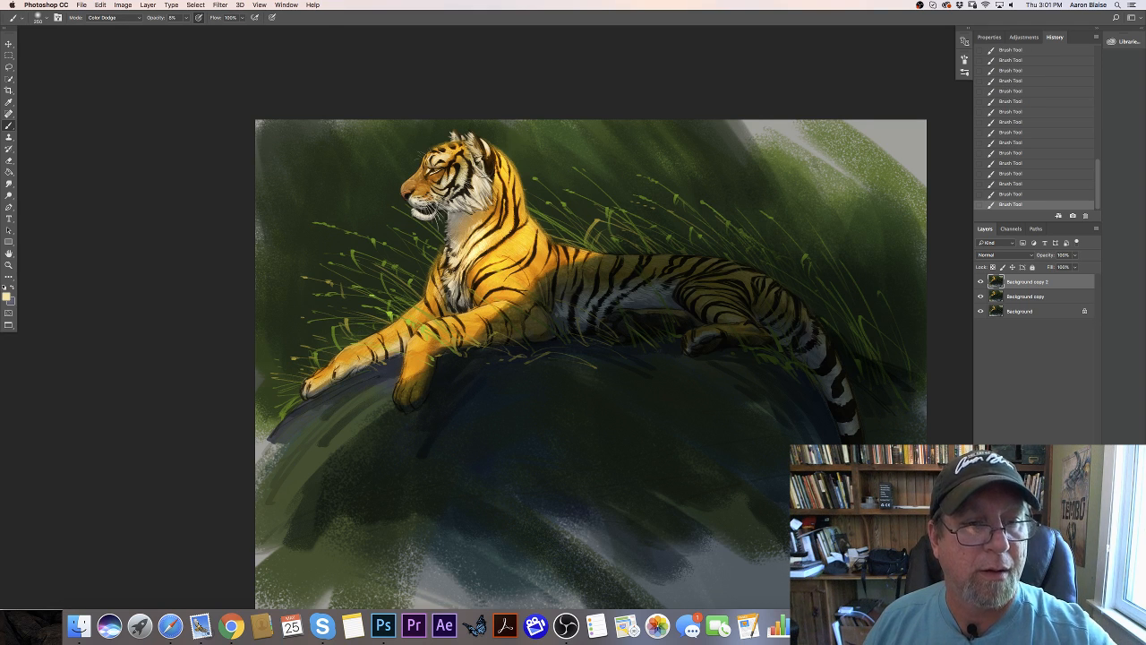
# - Brush pale yellow Color Dodge highlights over the tiger's face and along its outstretched foreleg
pyautogui.moveTo(480, 165)
pyautogui.mouseDown()
pyautogui.moveTo(448, 170)
pyautogui.moveTo(439, 158)
pyautogui.moveTo(417, 202)
pyautogui.moveTo(412, 189)
pyautogui.mouseUp()
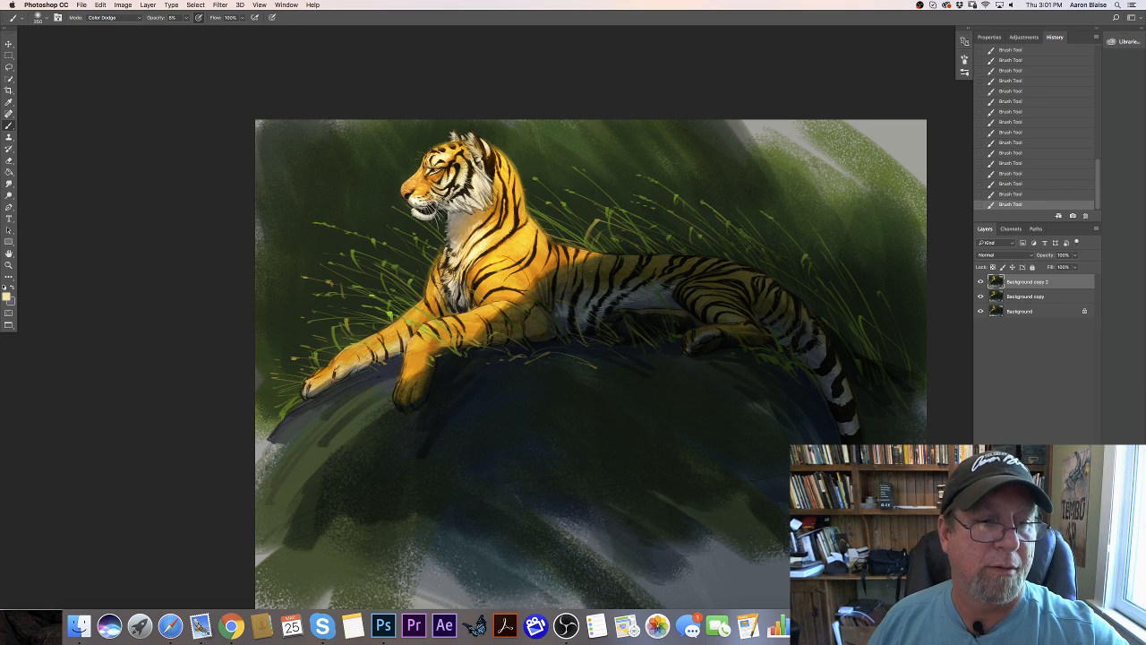
pyautogui.moveTo(425, 333)
pyautogui.mouseDown()
pyautogui.moveTo(409, 365)
pyautogui.moveTo(411, 346)
pyautogui.moveTo(376, 333)
pyautogui.moveTo(323, 376)
pyautogui.mouseUp()
pyautogui.moveTo(422, 299); pyautogui.dragTo(363, 357)
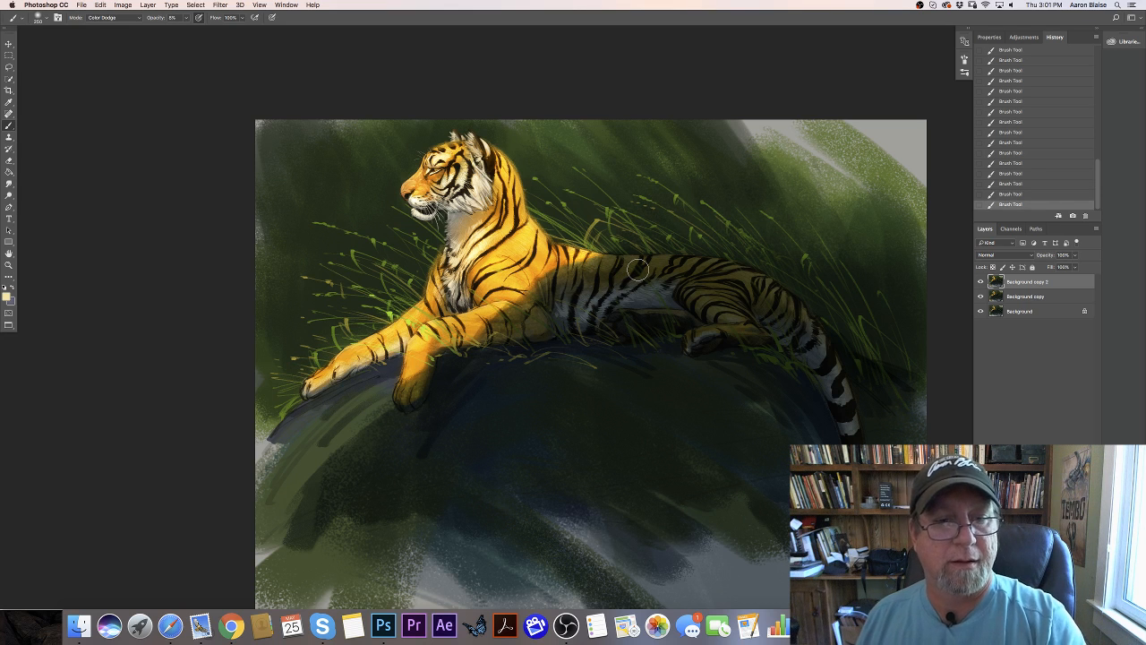
# - Compare the whole painting with and without the new highlights by repeatedly hiding and showing the Background copy 2 layer
pyautogui.press('super+minus')
pyautogui.press('super+minus')
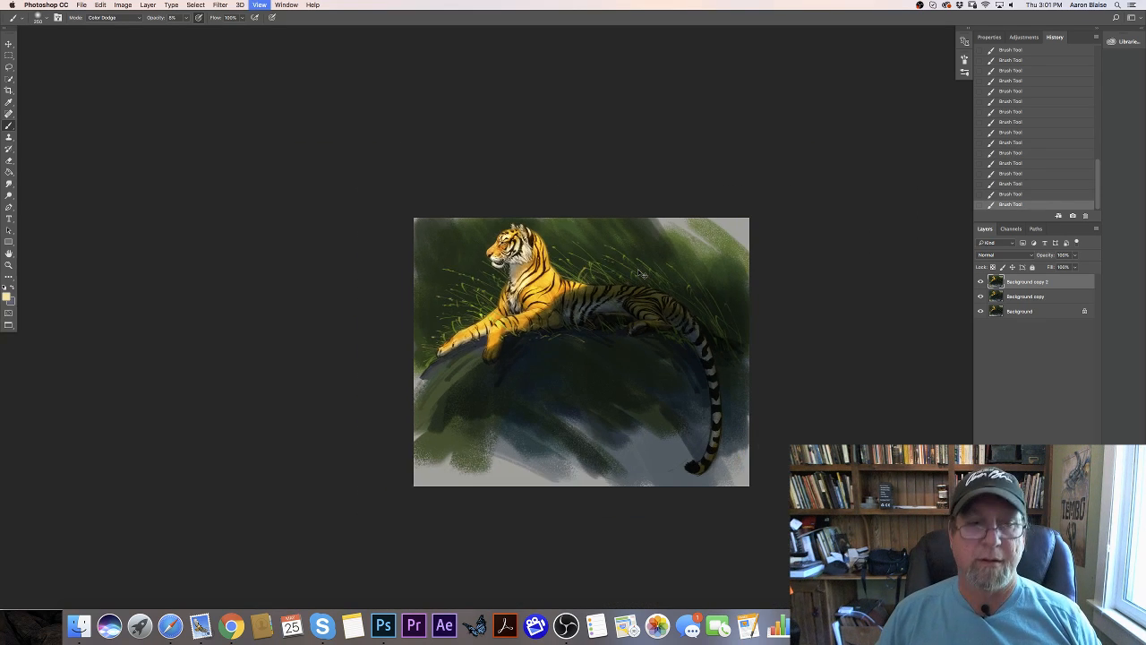
pyautogui.press('super+plus')
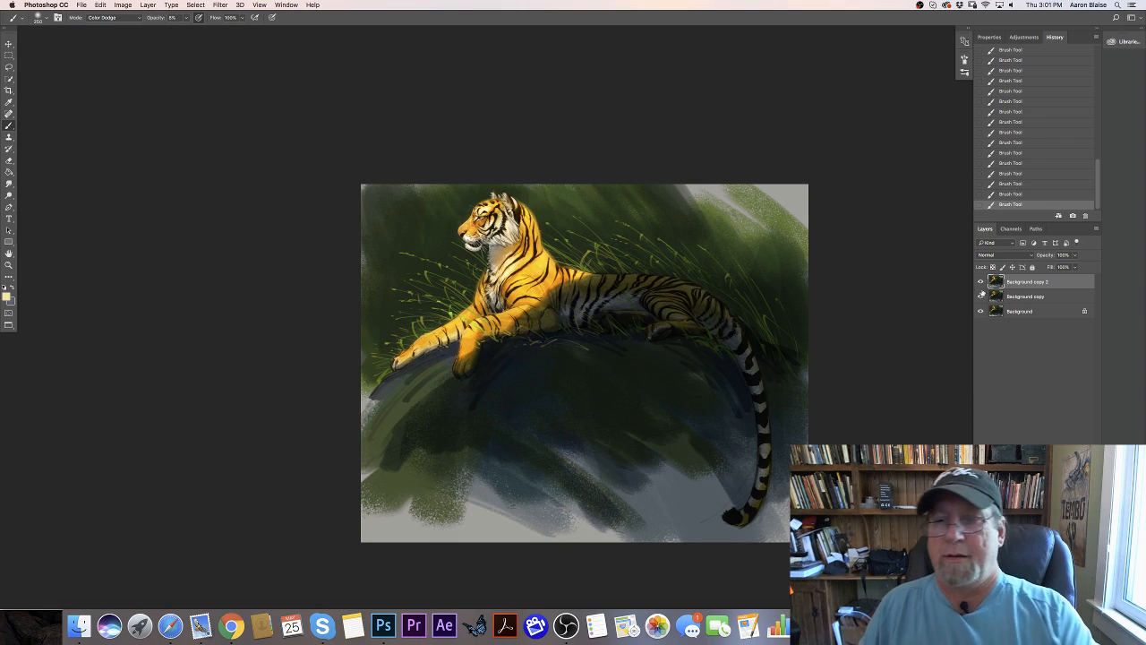
pyautogui.click(979, 281)
pyautogui.click(980, 283)
pyautogui.click(979, 282)
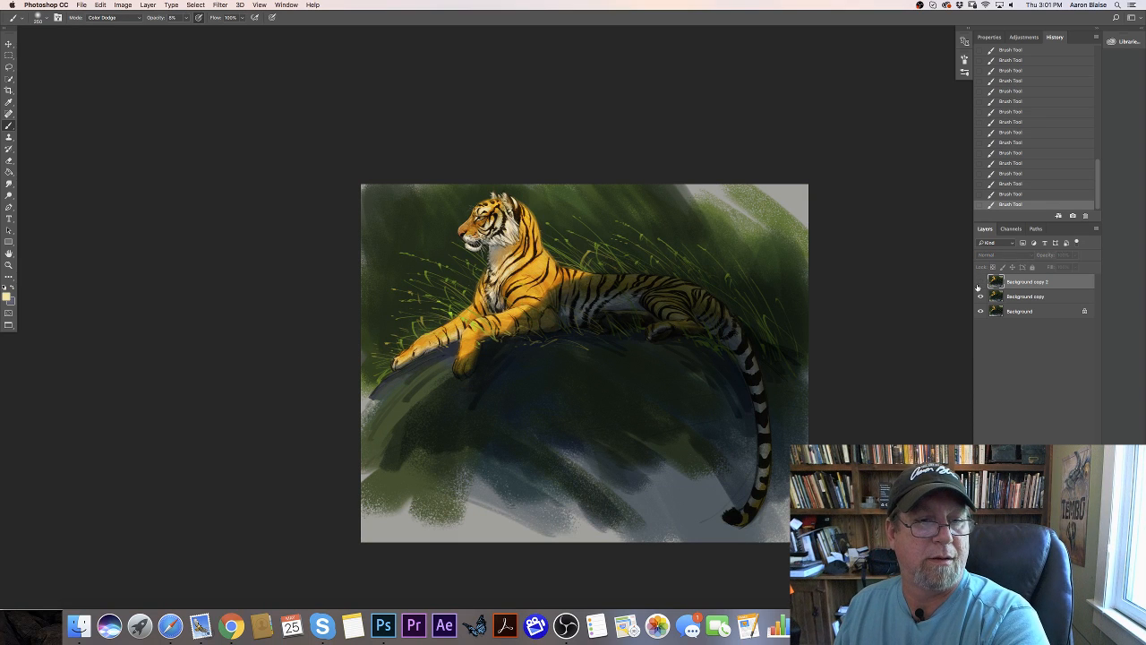
pyautogui.click(979, 283)
pyautogui.click(979, 282)
pyautogui.click(979, 283)
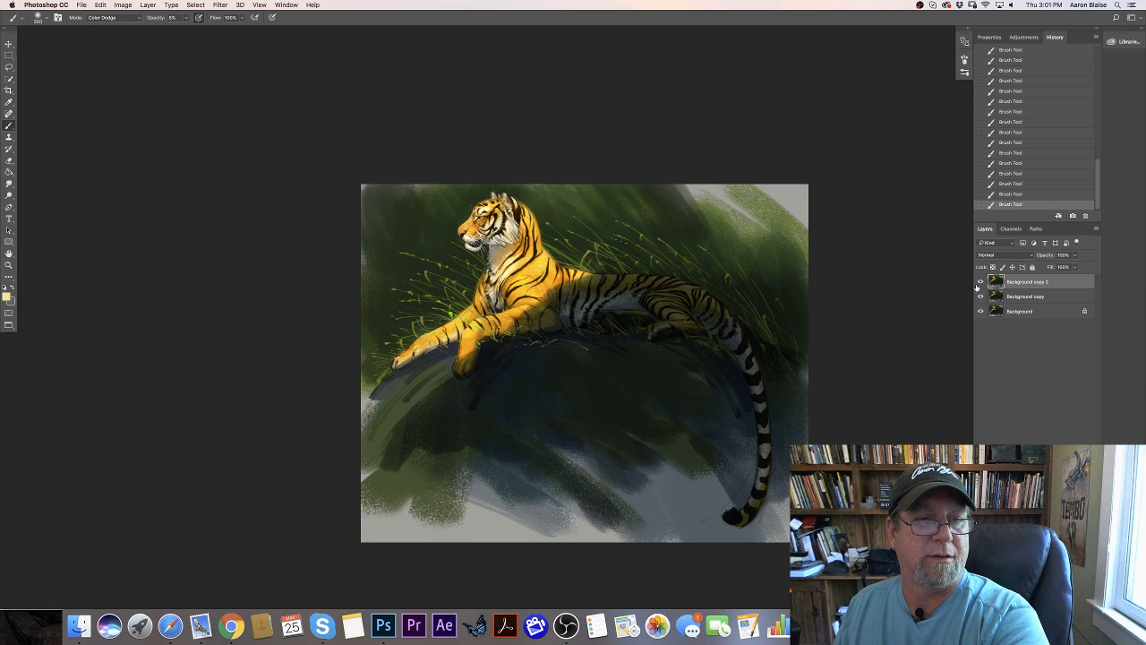
pyautogui.click(979, 283)
pyautogui.click(979, 283)
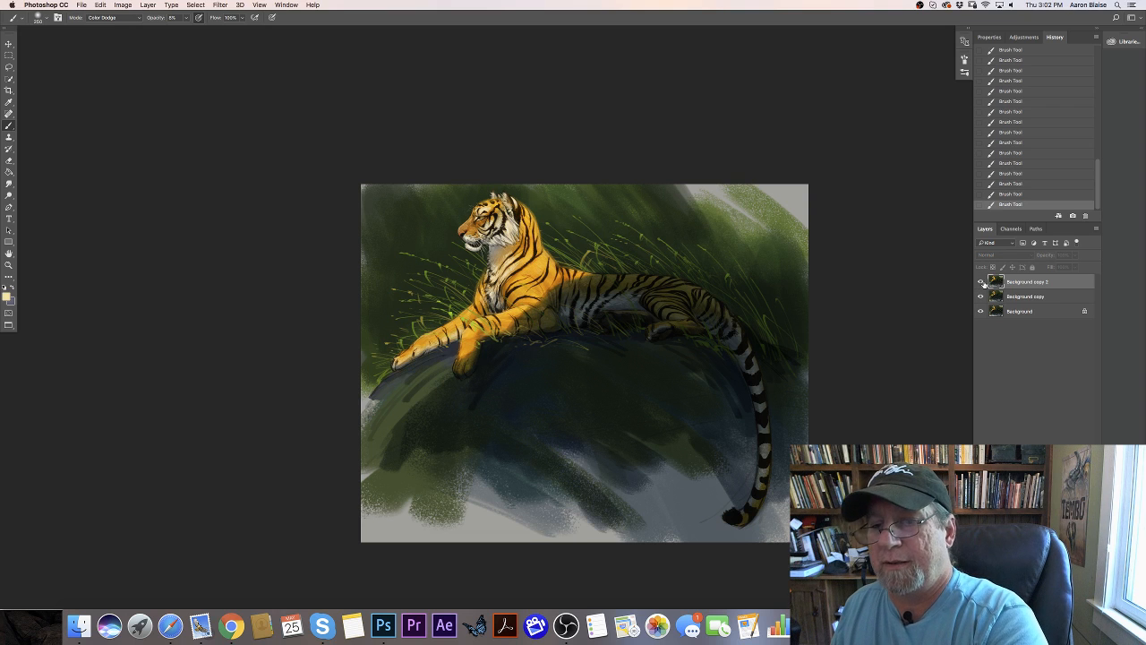
# - Lower the Background copy 2 layer's opacity to about 46% and compare the painting with the layer hidden and shown
pyautogui.click(1074, 254)
pyautogui.moveTo(1067, 266); pyautogui.dragTo(1051, 268)
pyautogui.click(979, 282)
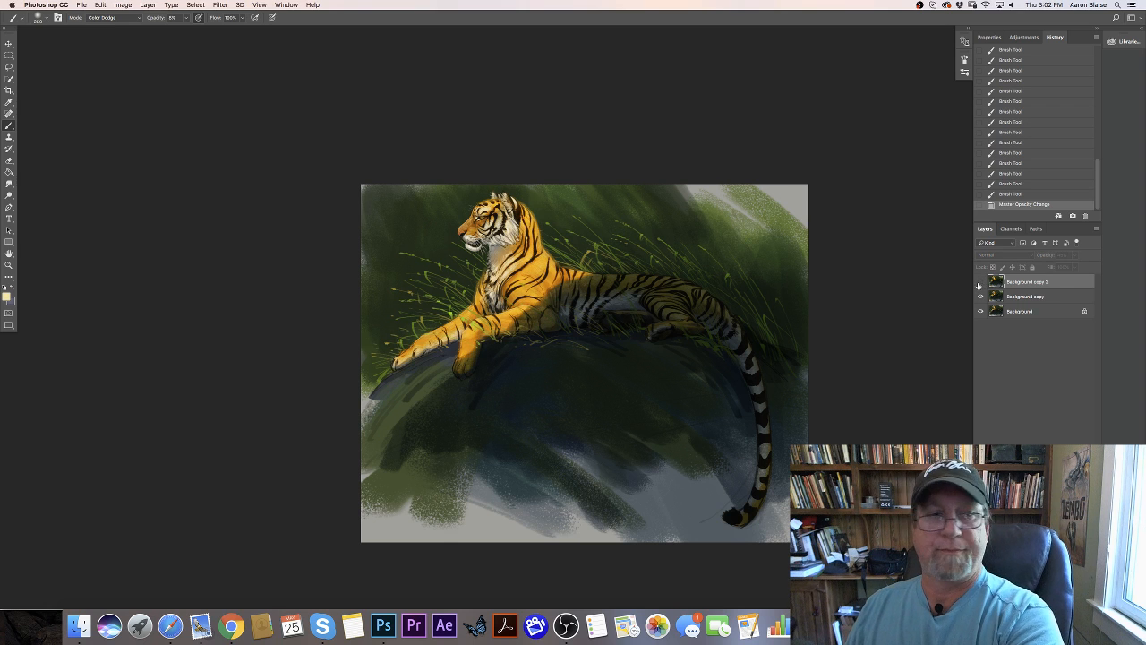
pyautogui.click(980, 283)
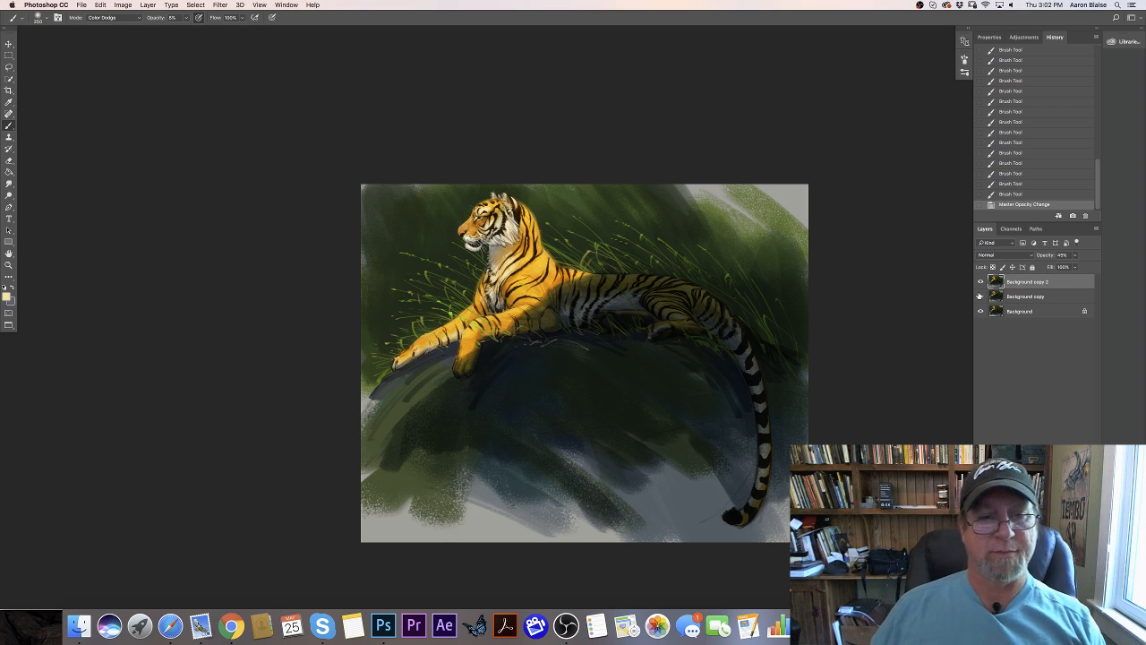
pyautogui.click(979, 283)
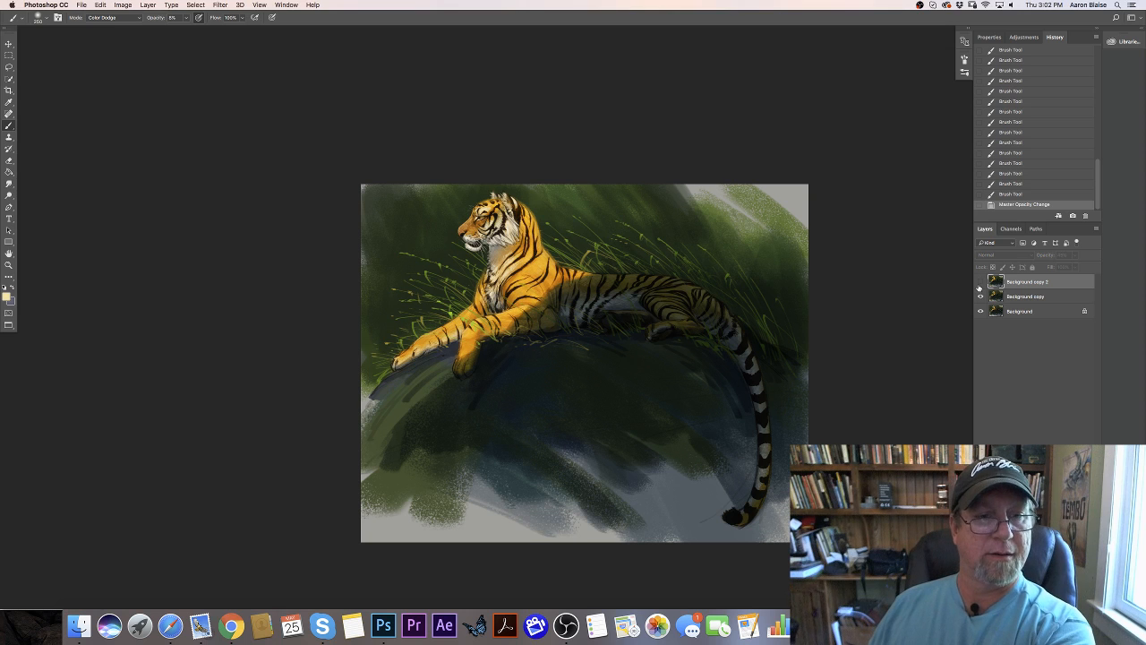
pyautogui.click(980, 283)
pyautogui.click(979, 283)
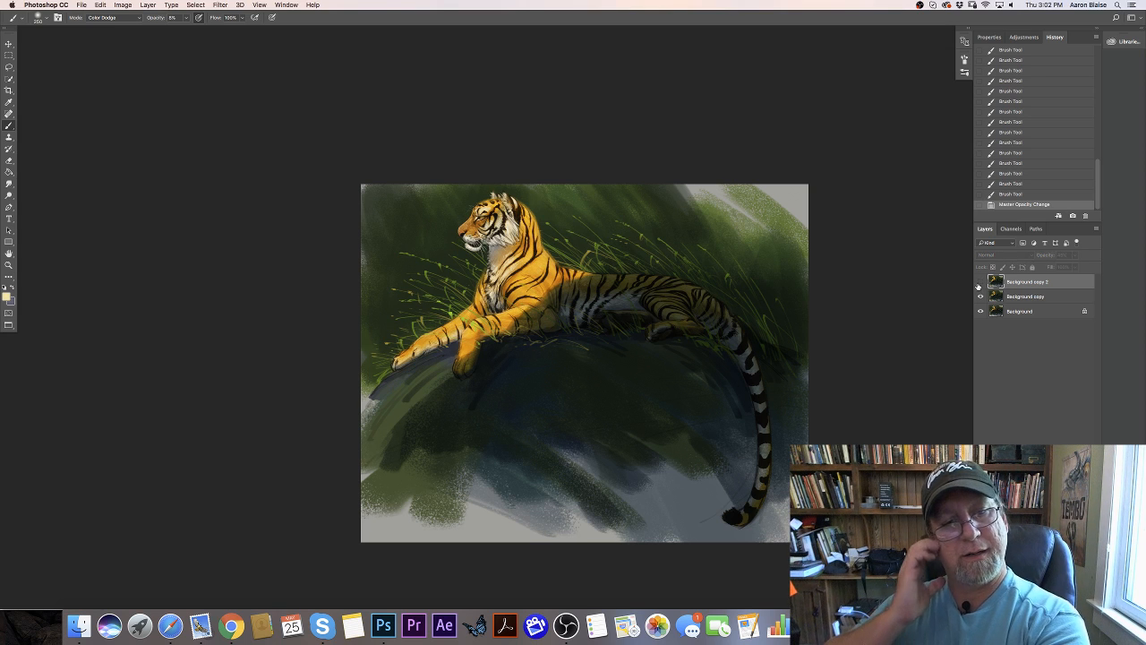
pyautogui.click(980, 283)
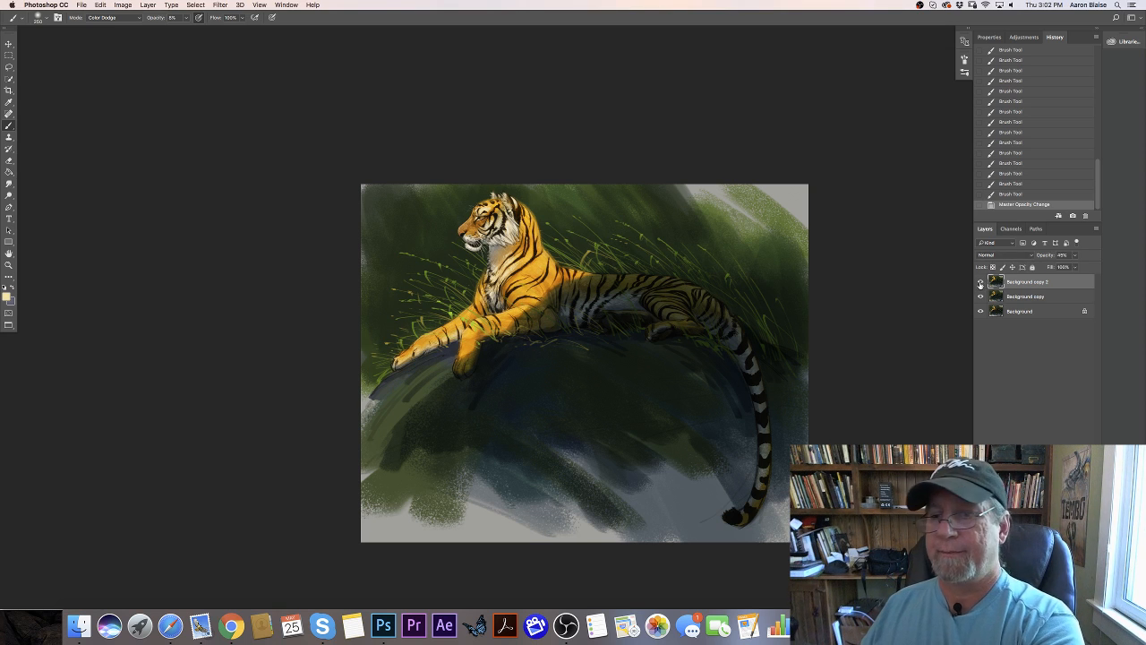
# - Set the foreground color to a muted dark gray-green based on a color sampled from the shadowed rock ledge
pyautogui.press('super+equal')
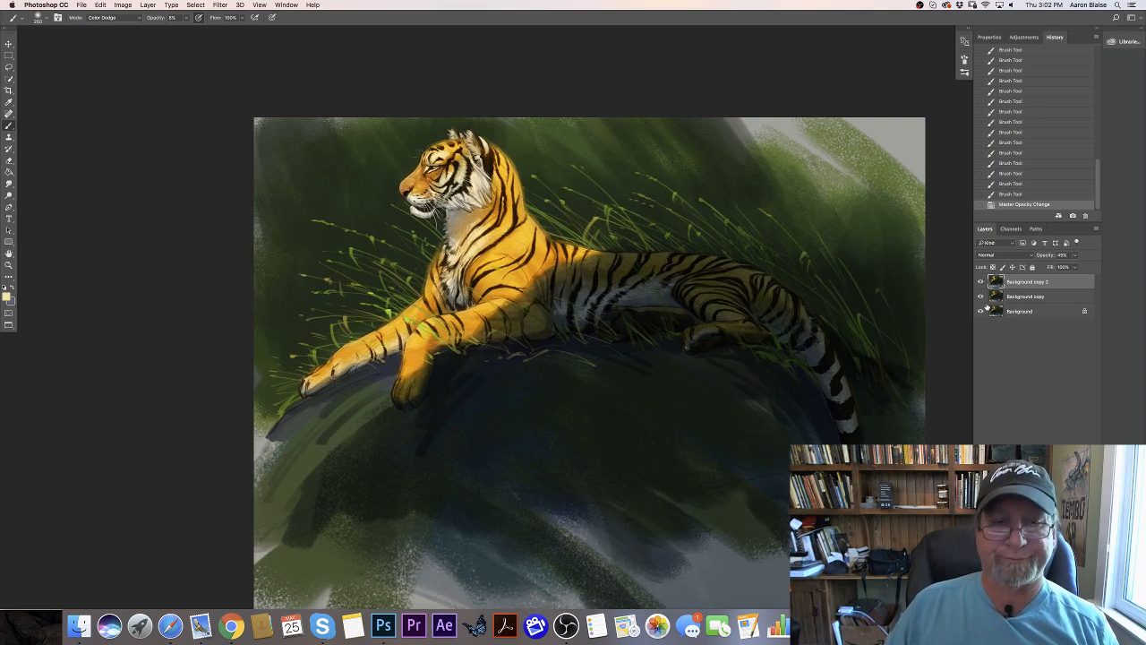
pyautogui.press('super+minus')
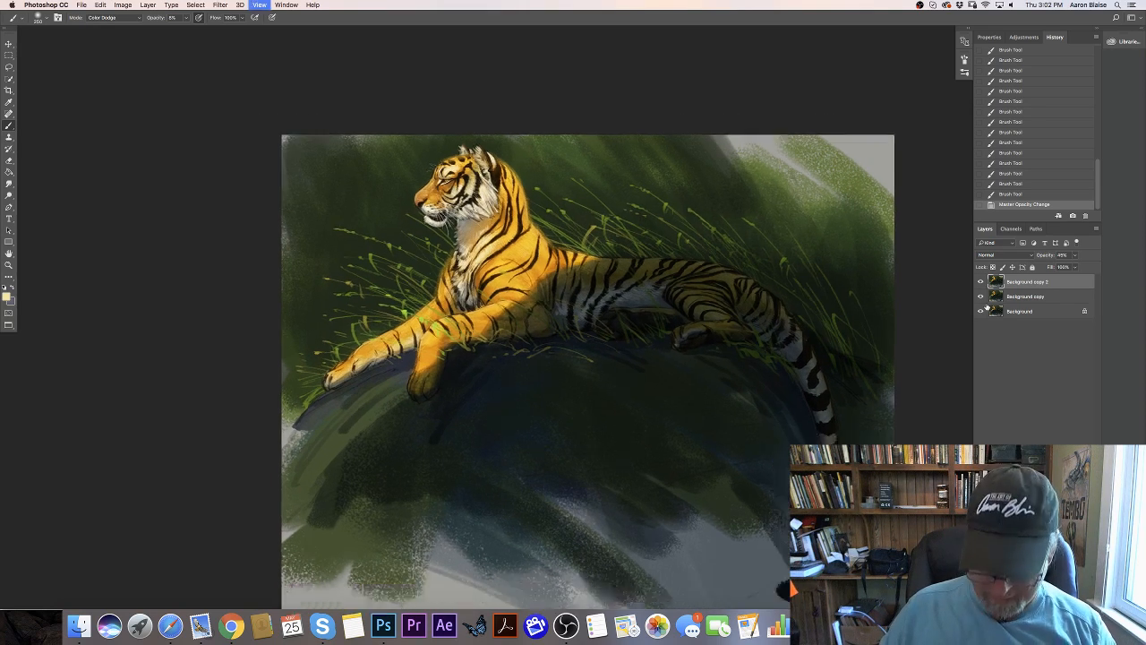
pyautogui.press('super+equal')
pyautogui.press('super+minus')
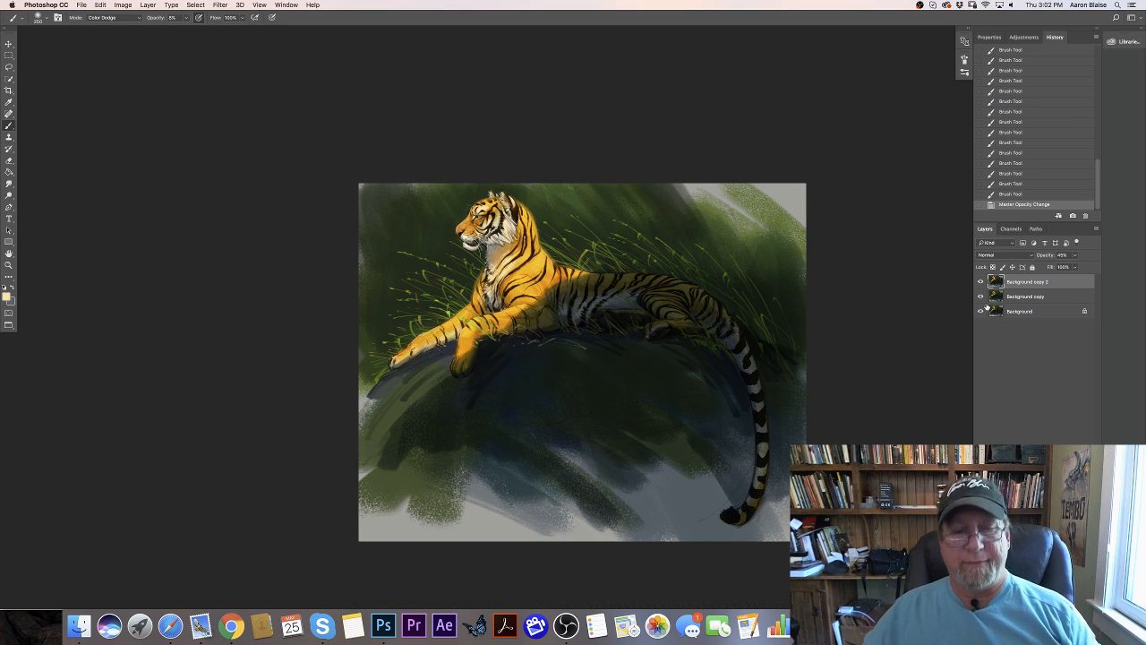
pyautogui.press('super+equal')
pyautogui.click(8, 296)
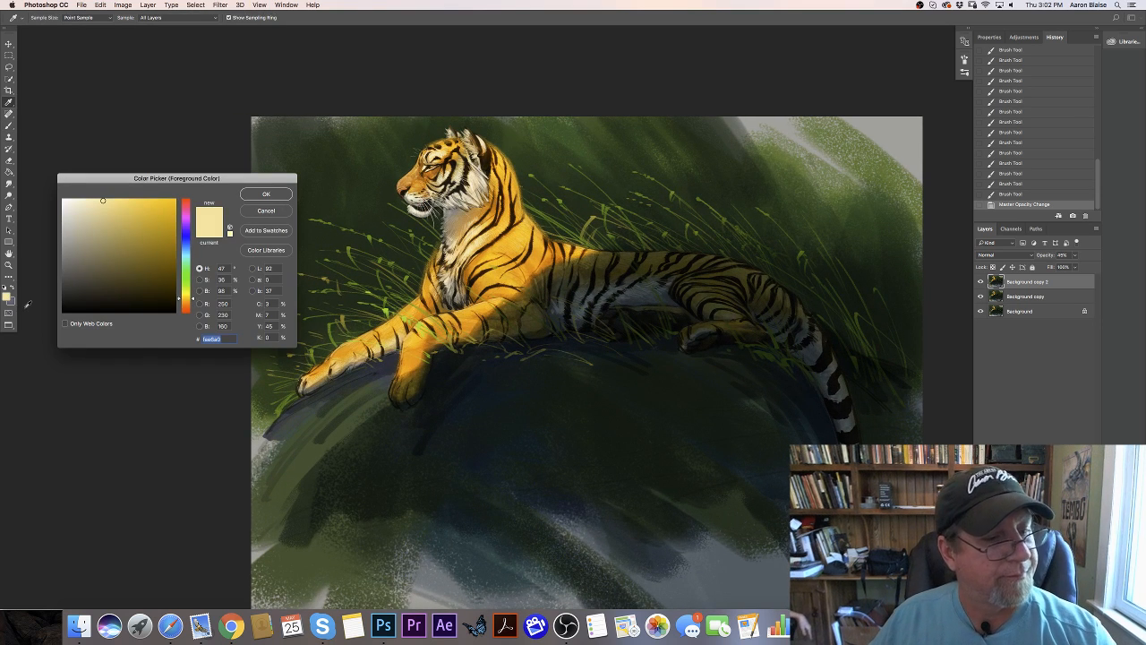
pyautogui.click(683, 404)
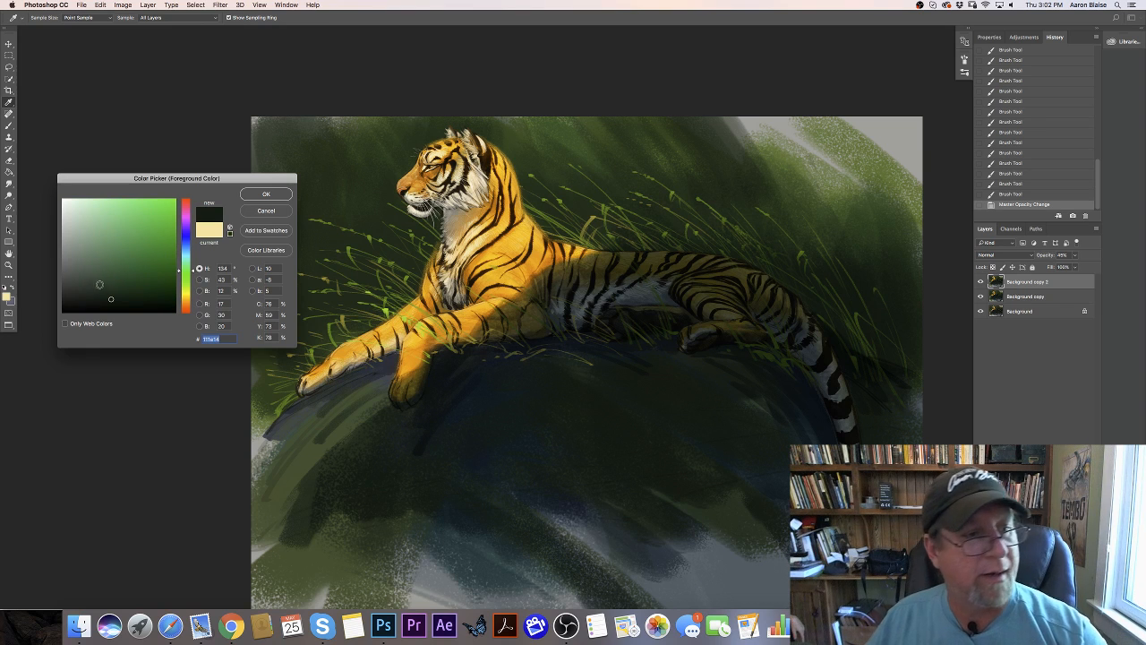
pyautogui.click(97, 275)
pyautogui.click(246, 197)
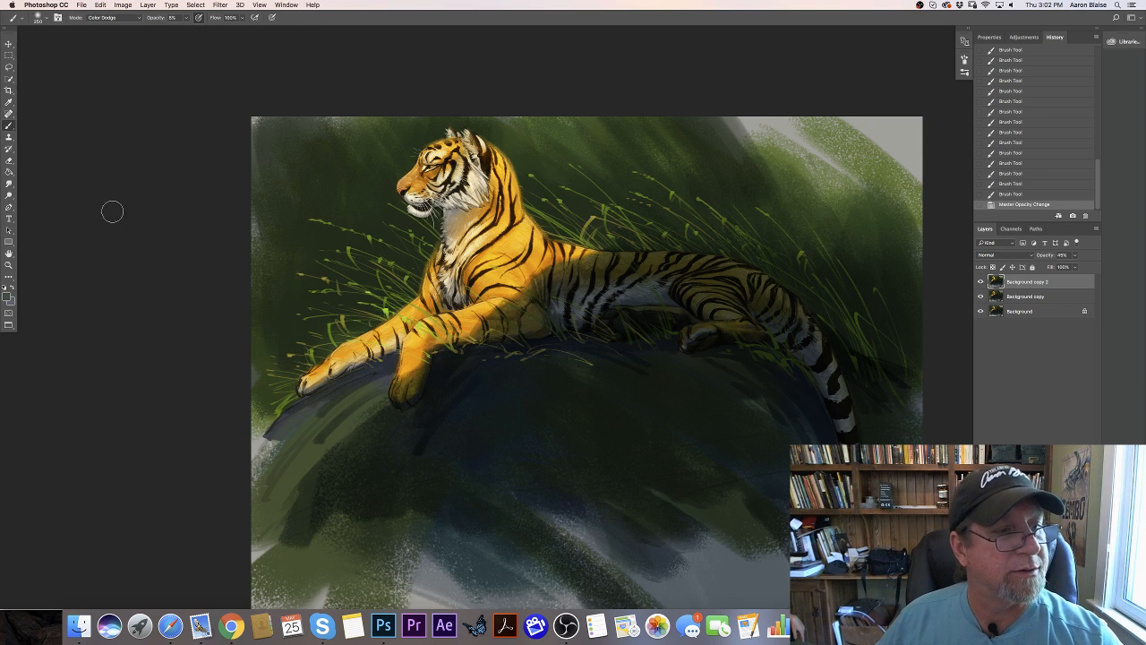
# - Choose the 63 px textured brush, set it to Normal mode at 100% opacity, and reduce its size slightly
pyautogui.click(40, 17)
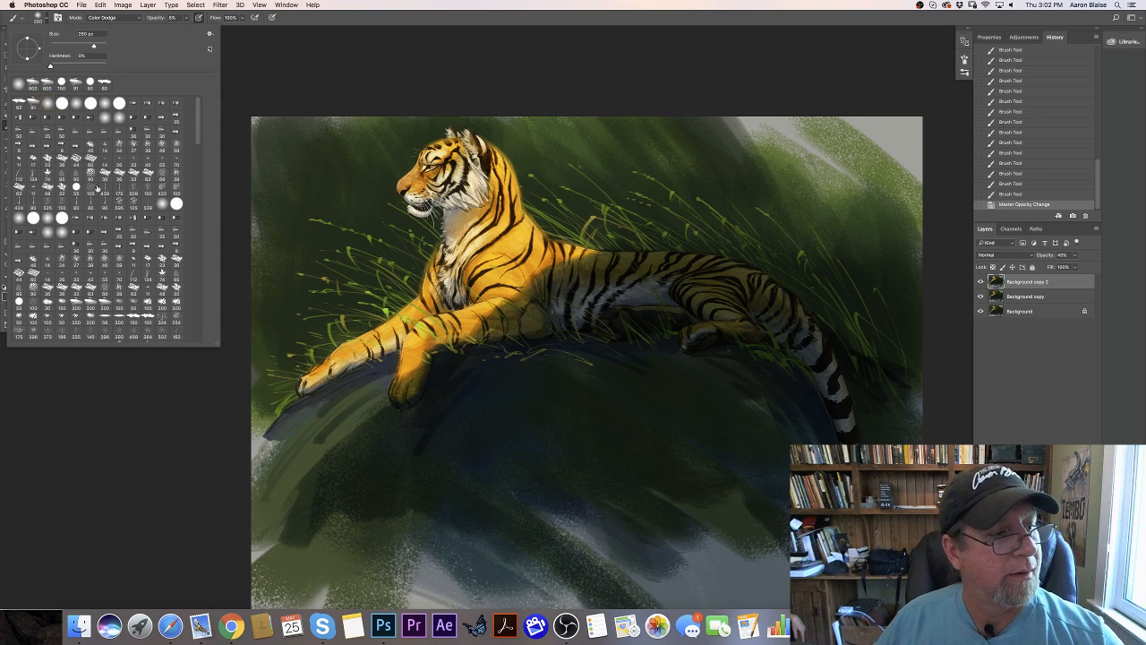
pyautogui.click(19, 105)
pyautogui.click(239, 81)
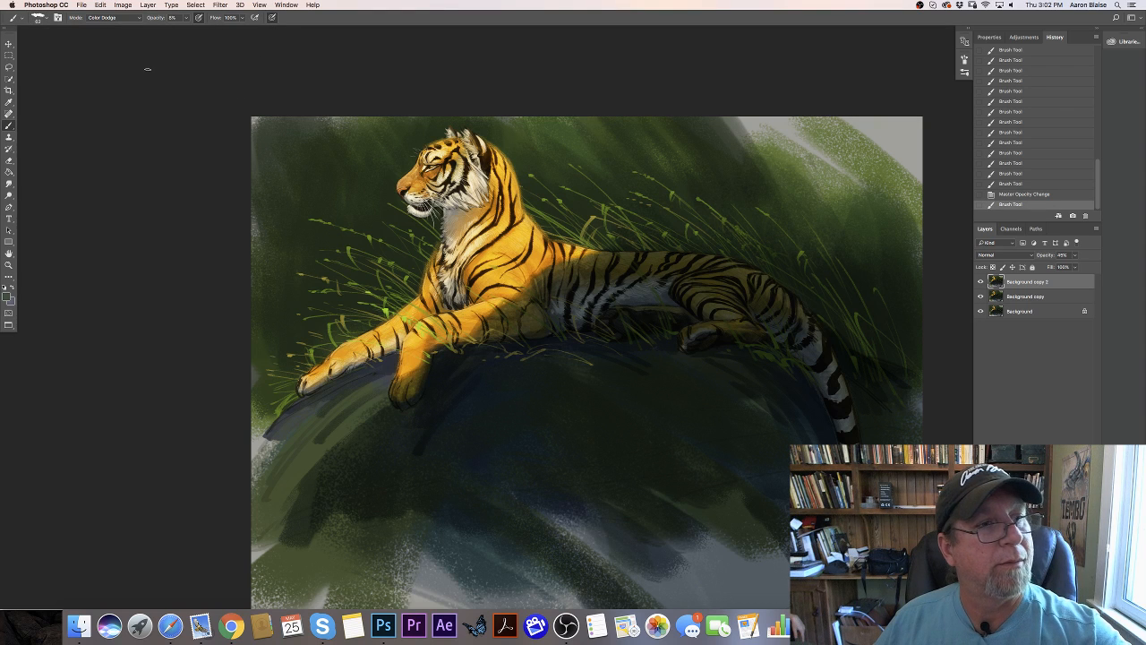
pyautogui.click(99, 18)
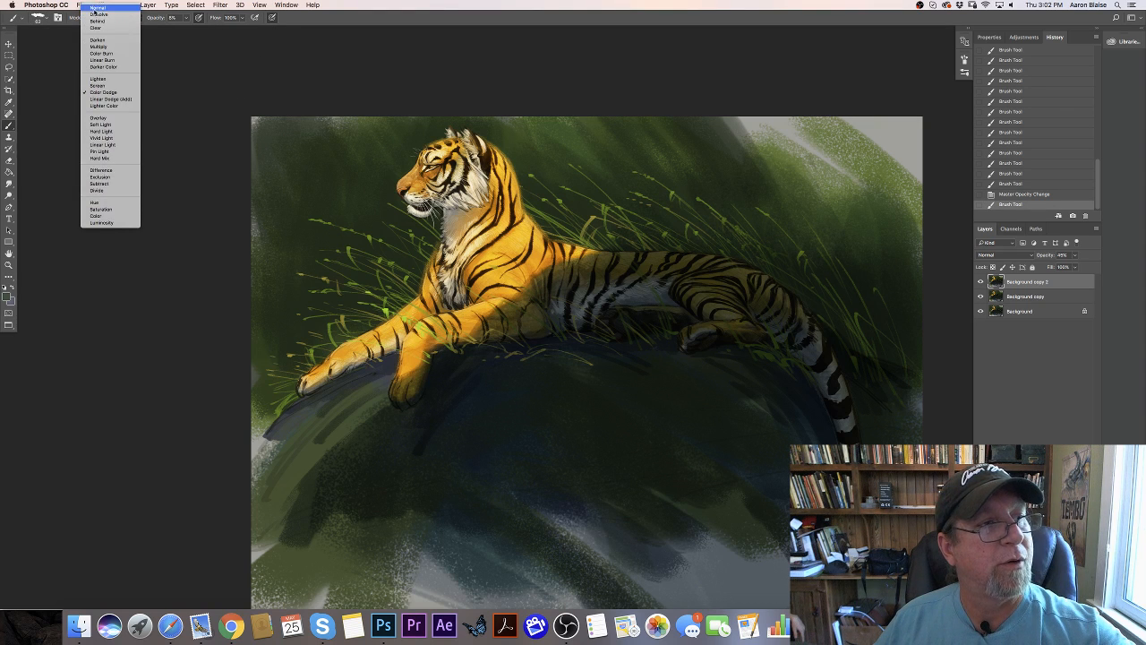
pyautogui.click(97, 18)
pyautogui.click(186, 19)
pyautogui.click(226, 30)
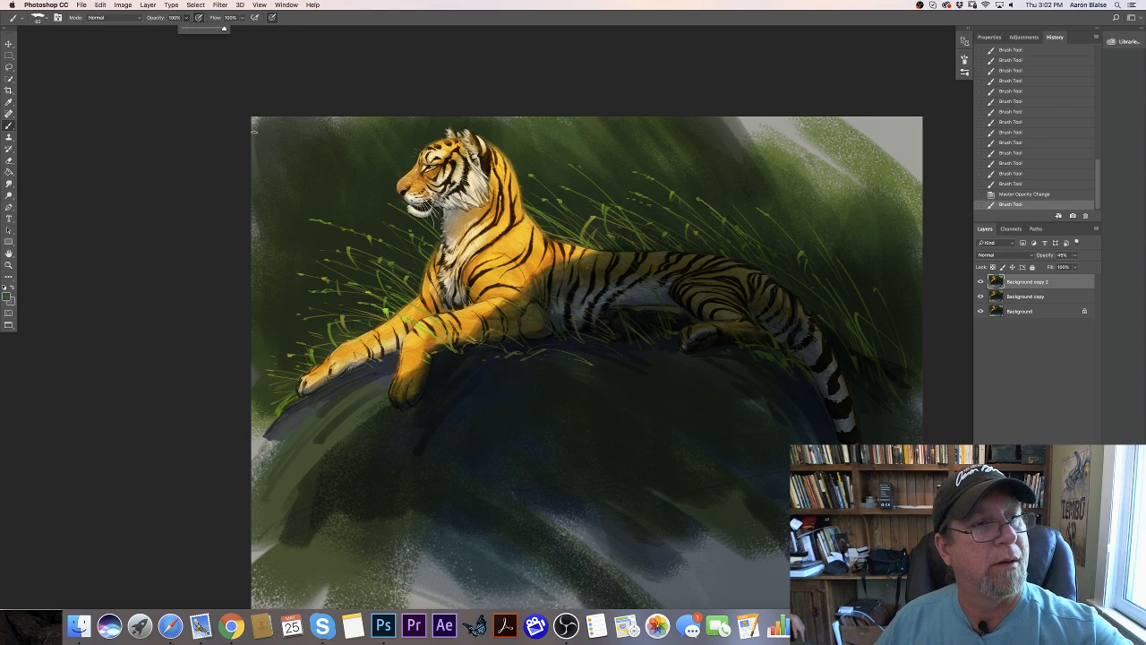
pyautogui.press('[')
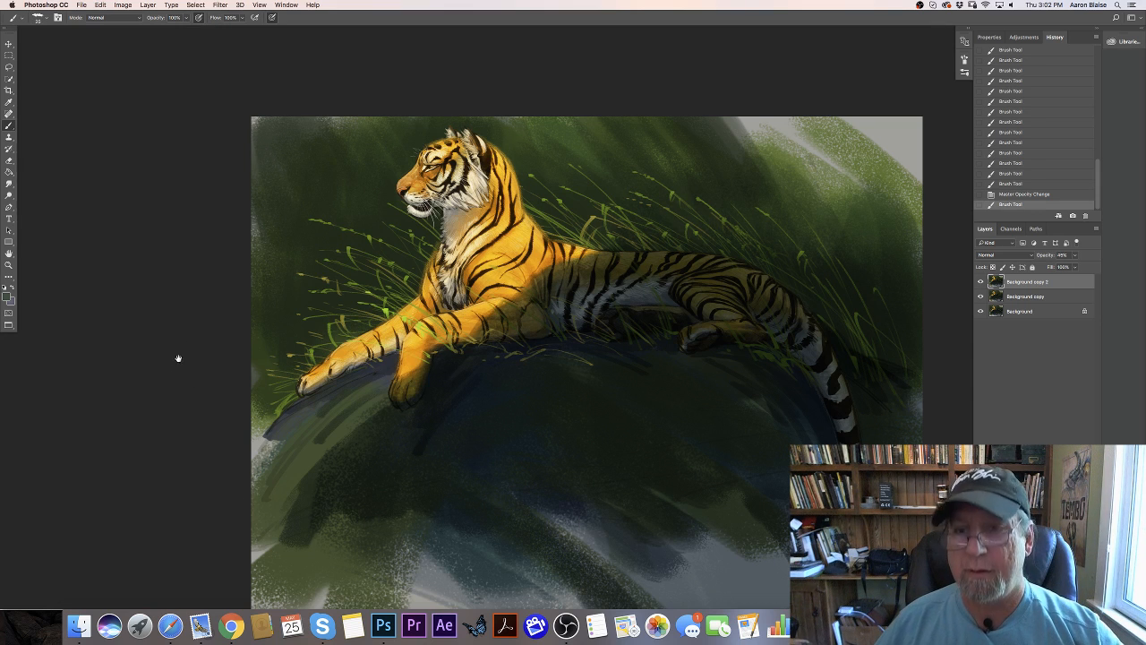
# - Try to sign the painting on the rock beside the tiger's tail, working on the Background copy 2 layer
pyautogui.moveTo(178, 359); pyautogui.dragTo(187, 281)
pyautogui.moveTo(191, 340); pyautogui.dragTo(158, 383)
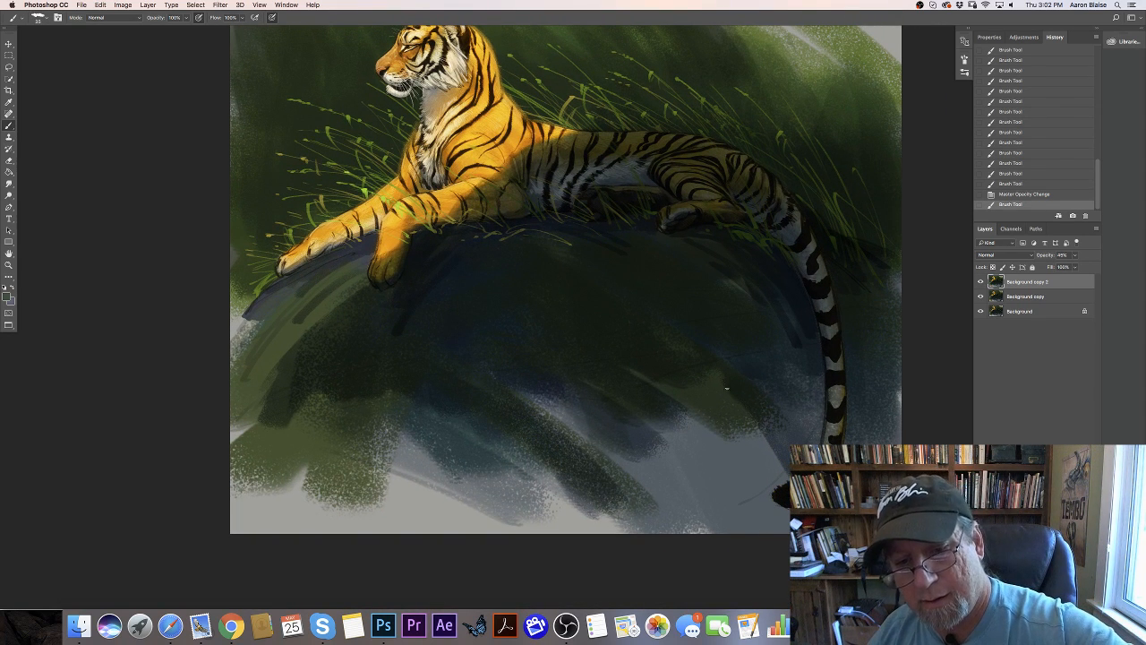
pyautogui.moveTo(726, 398)
pyautogui.mouseDown()
pyautogui.moveTo(782, 378)
pyautogui.moveTo(773, 405)
pyautogui.mouseUp()
pyautogui.moveTo(777, 383); pyautogui.dragTo(786, 407)
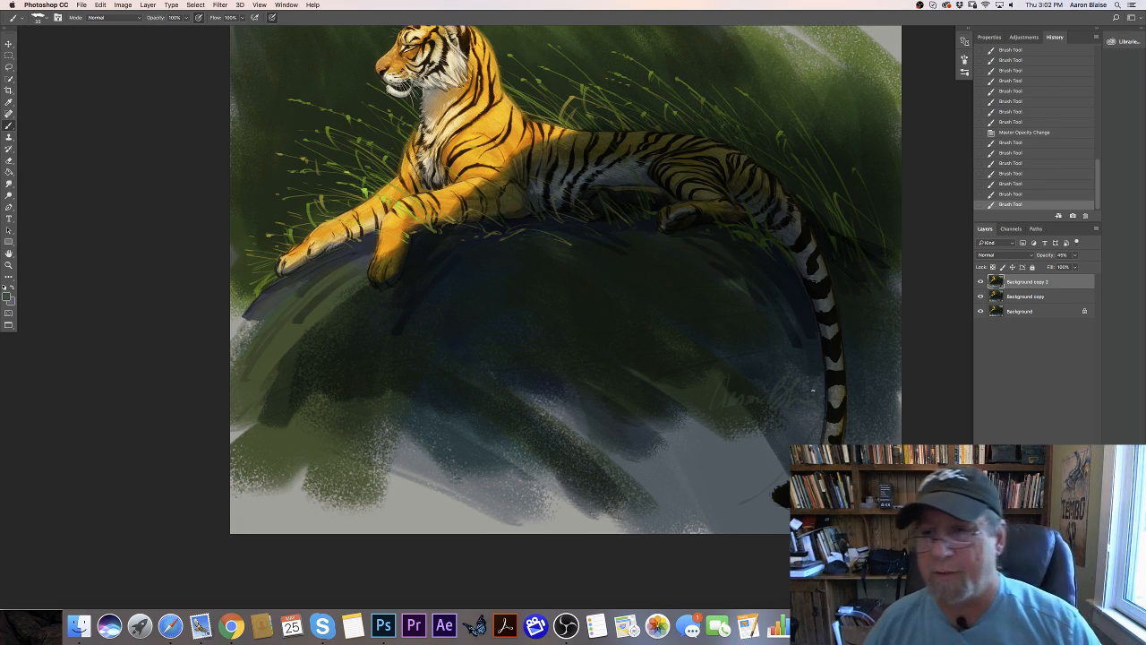
pyautogui.moveTo(1081, 206); pyautogui.dragTo(1084, 215)
# - Add a new layer, handwrite the artist's signature on the rock beside the tiger's tail, and save the document
pyautogui.click(1072, 603)
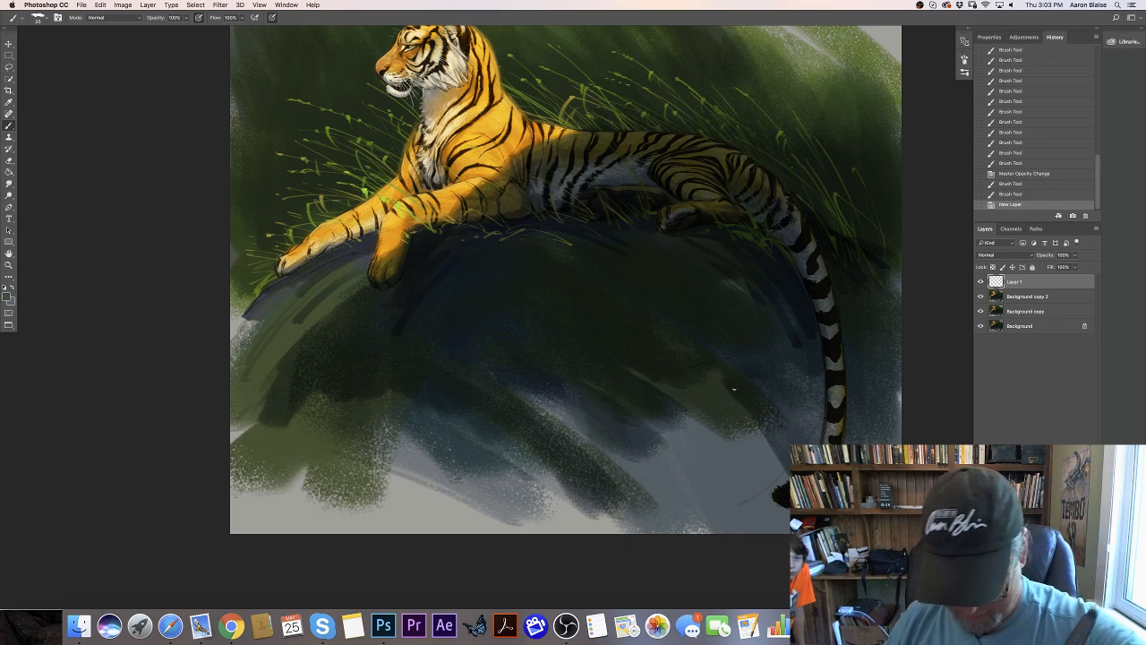
pyautogui.press('super+equal')
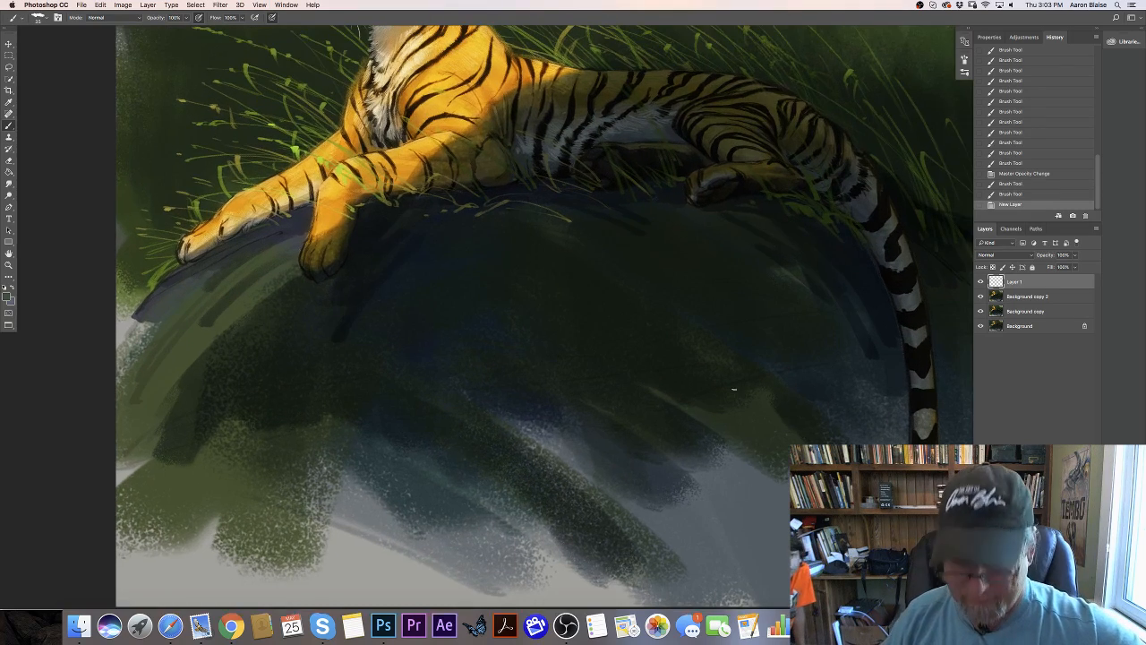
pyautogui.moveTo(635, 409); pyautogui.dragTo(494, 355)
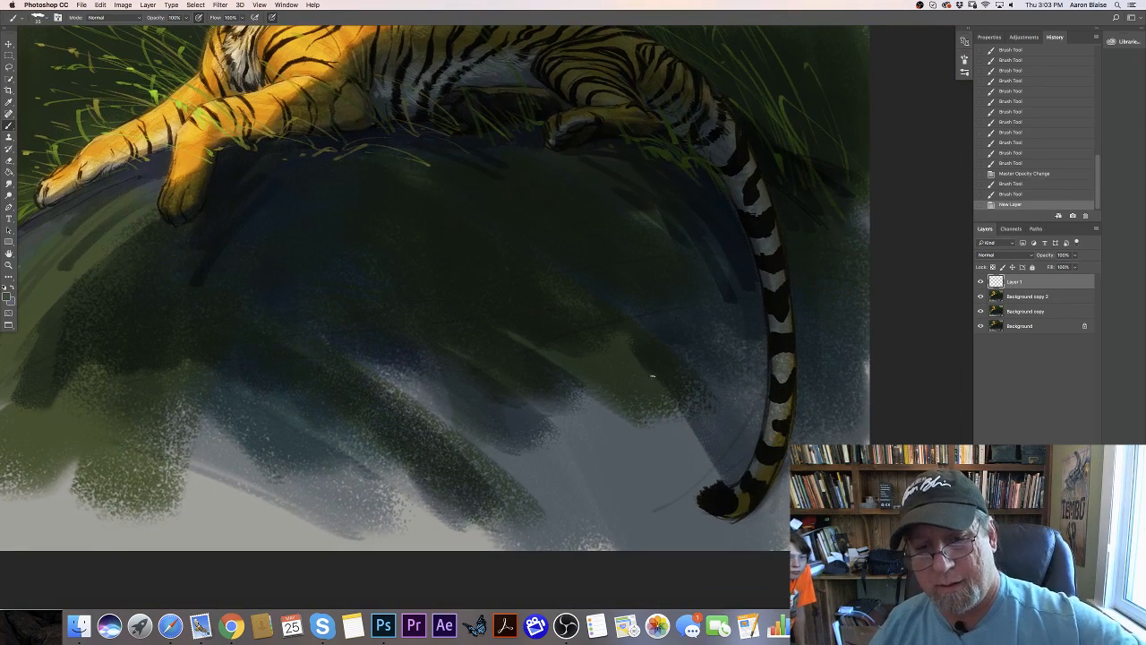
pyautogui.moveTo(640, 368)
pyautogui.mouseDown()
pyautogui.moveTo(620, 389)
pyautogui.moveTo(643, 368)
pyautogui.moveTo(657, 385)
pyautogui.moveTo(700, 364)
pyautogui.moveTo(743, 376)
pyautogui.mouseUp()
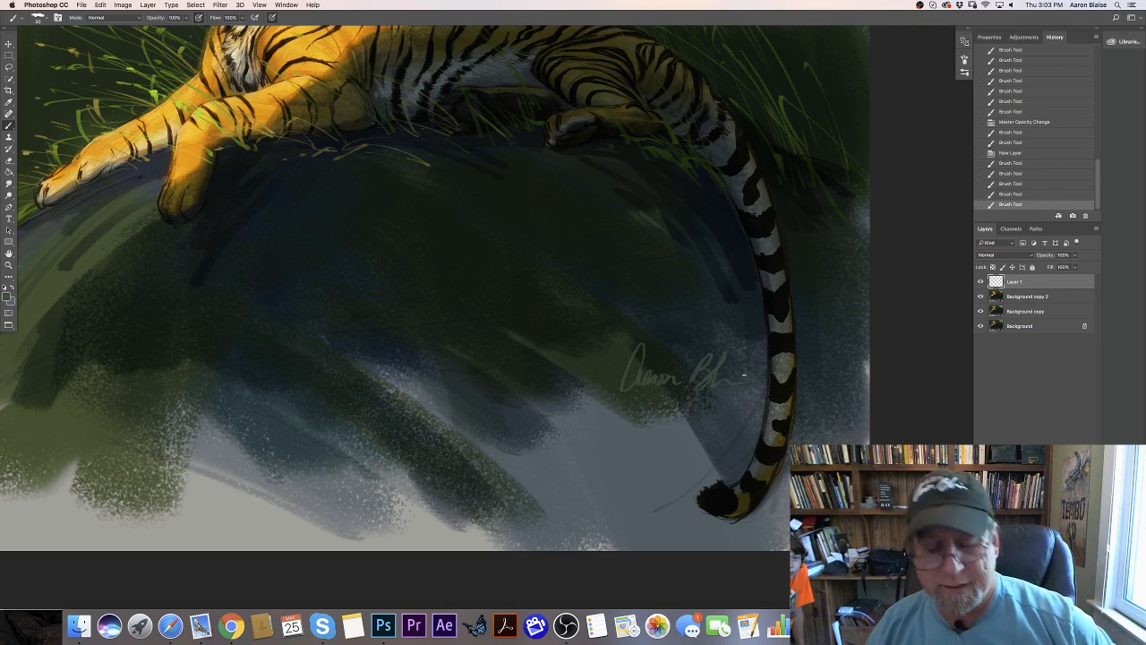
pyautogui.press('super+0')
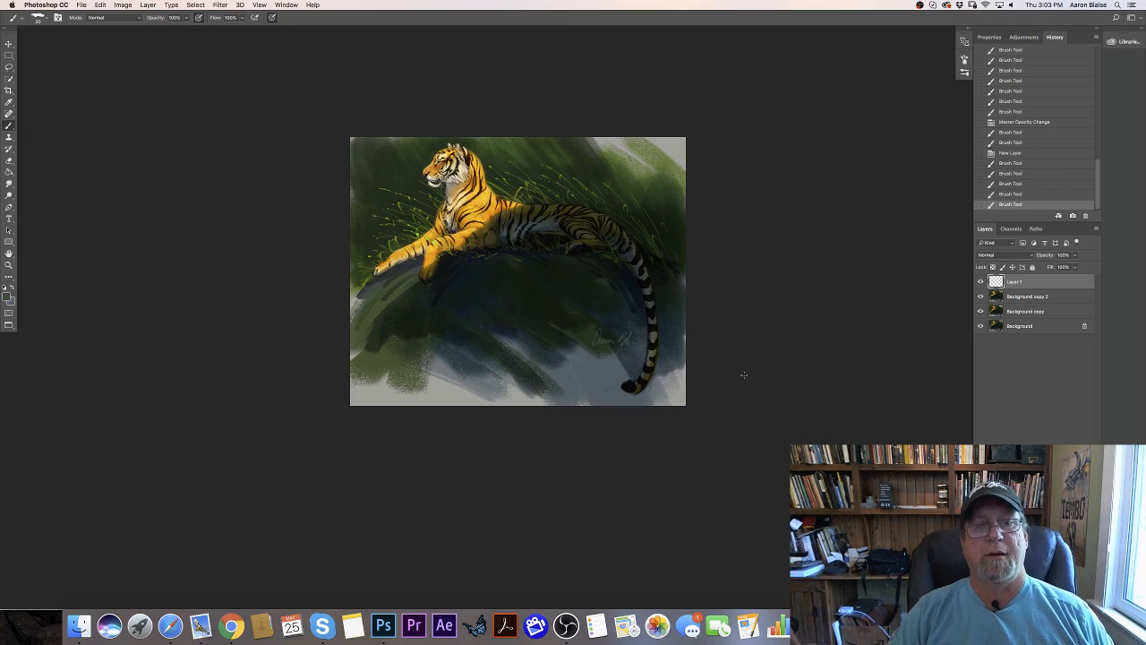
pyautogui.press('super+s')
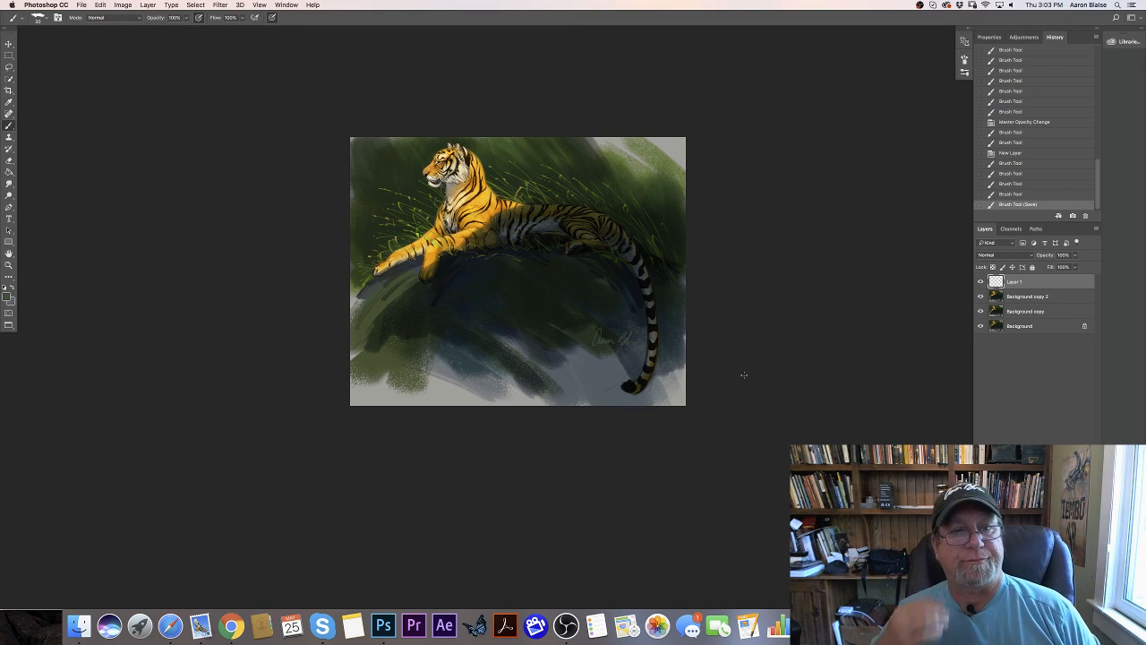
# - View the whole signed painting centered on the canvas area and switch to OBS
pyautogui.press('super+plus')
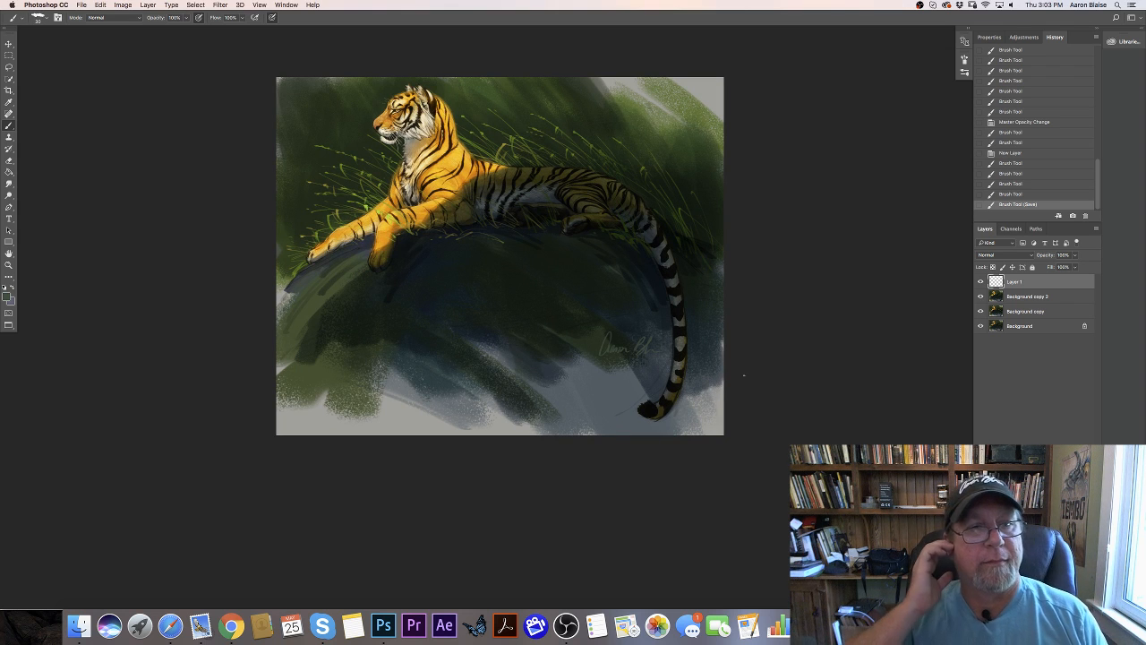
pyautogui.moveTo(217, 399); pyautogui.dragTo(283, 464)
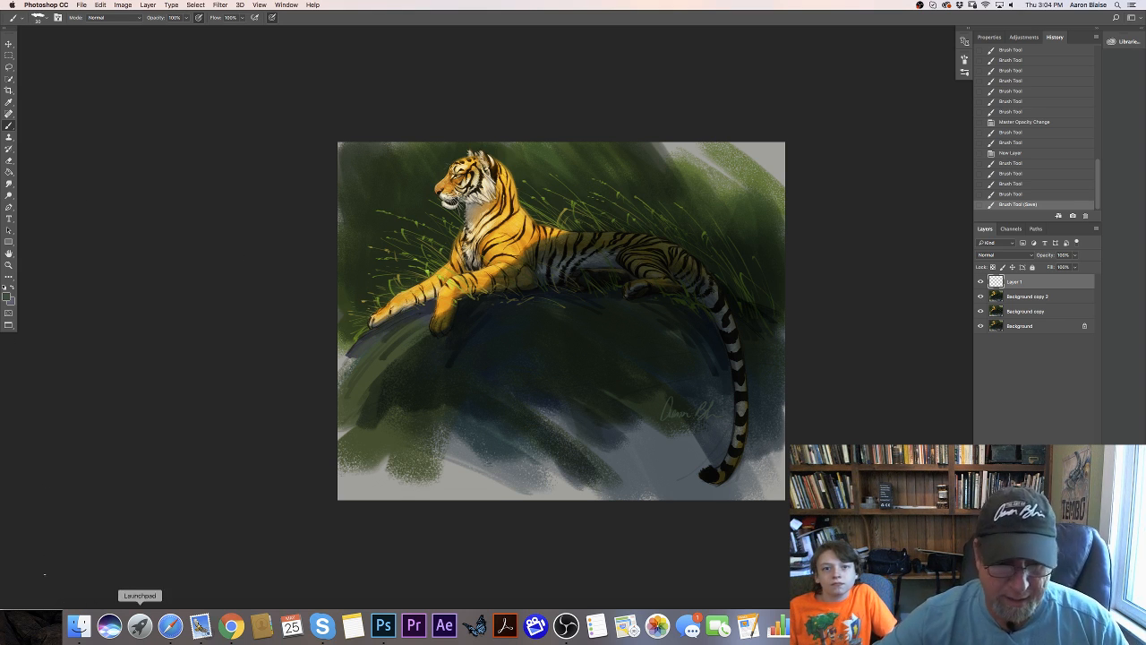
pyautogui.click(567, 624)
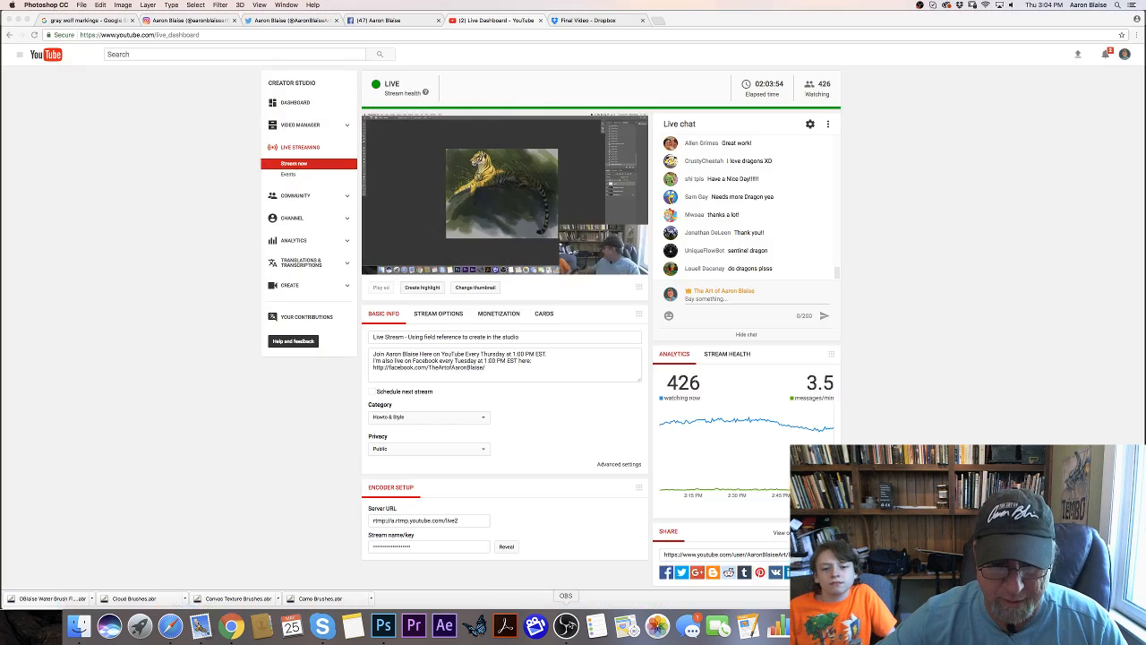